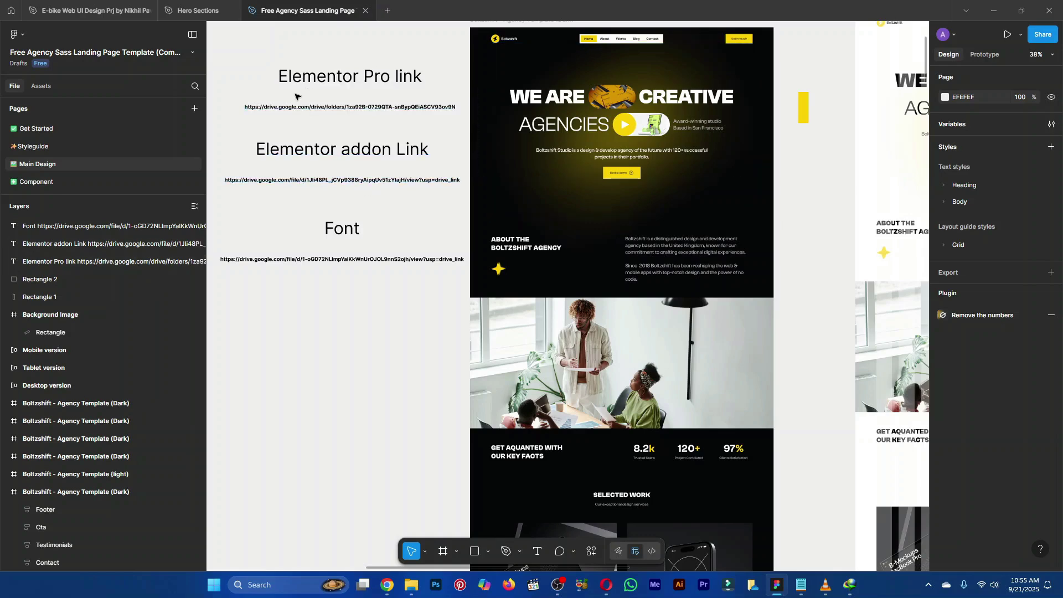
# Examine the Elementor Pro, Elementor addon and Font download links beside the agency landing page design
pyautogui.keyDown('ctrl'); pyautogui.scroll(3, 269, 101); pyautogui.keyUp('ctrl')
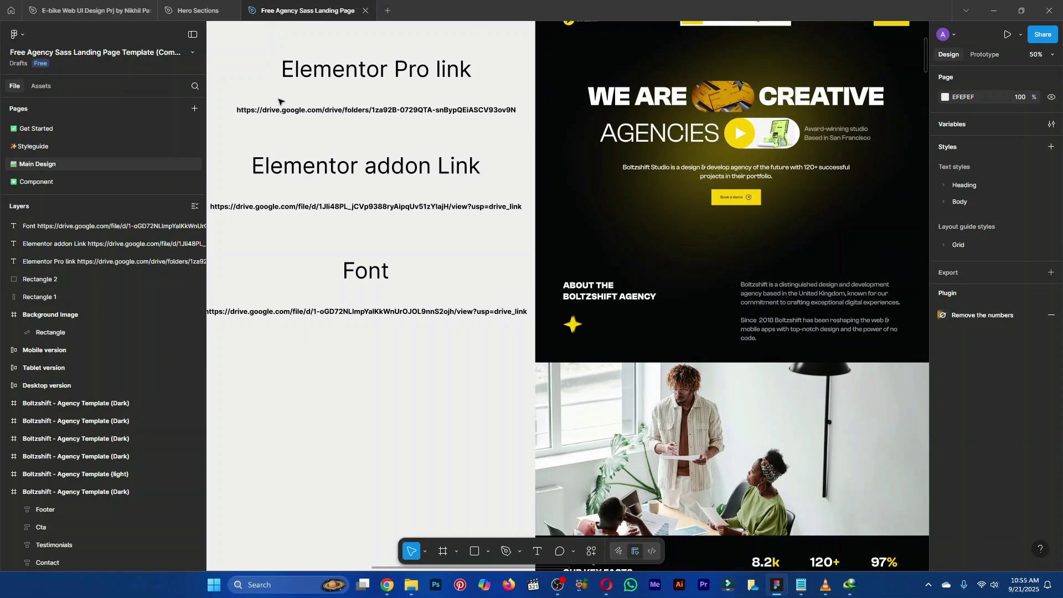
pyautogui.scroll(-1, 399, 109)
pyautogui.hscroll(-1, 399, 109)
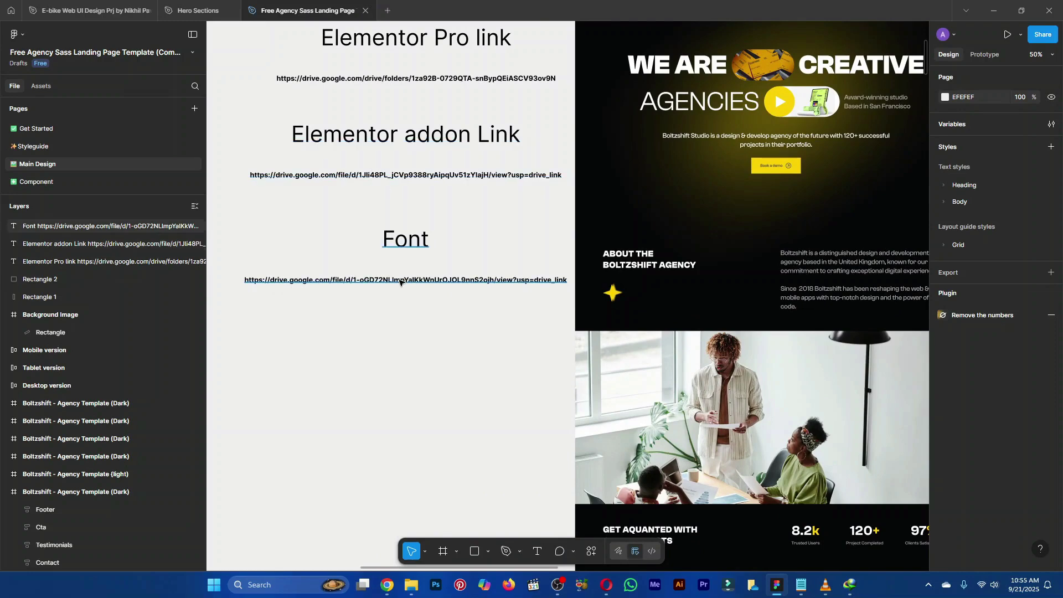
pyautogui.scroll(1, 461, 233)
pyautogui.hscroll(2, 460, 232)
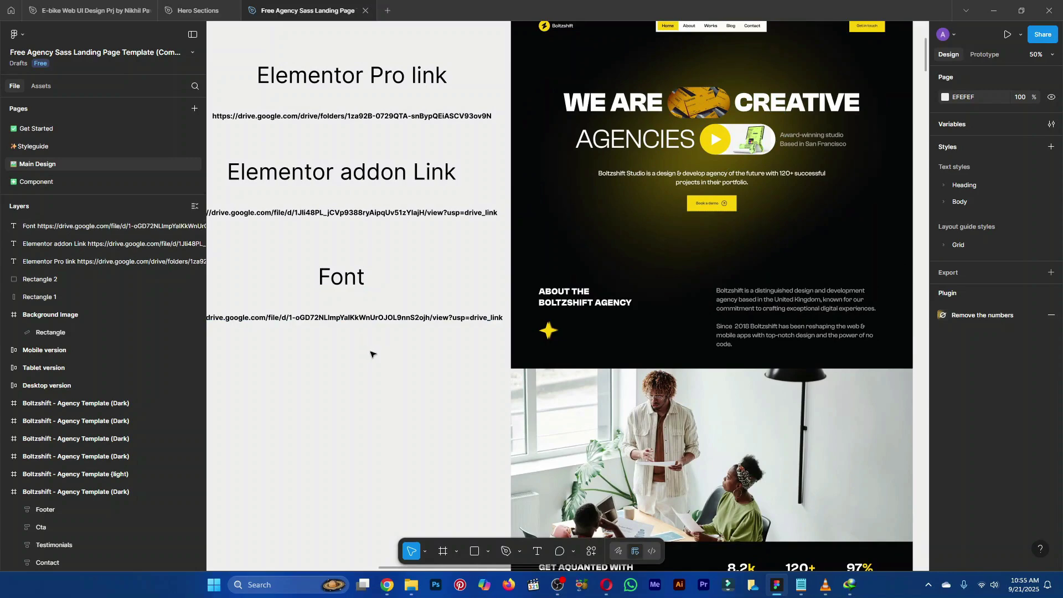
pyautogui.scroll(-1, 464, 276)
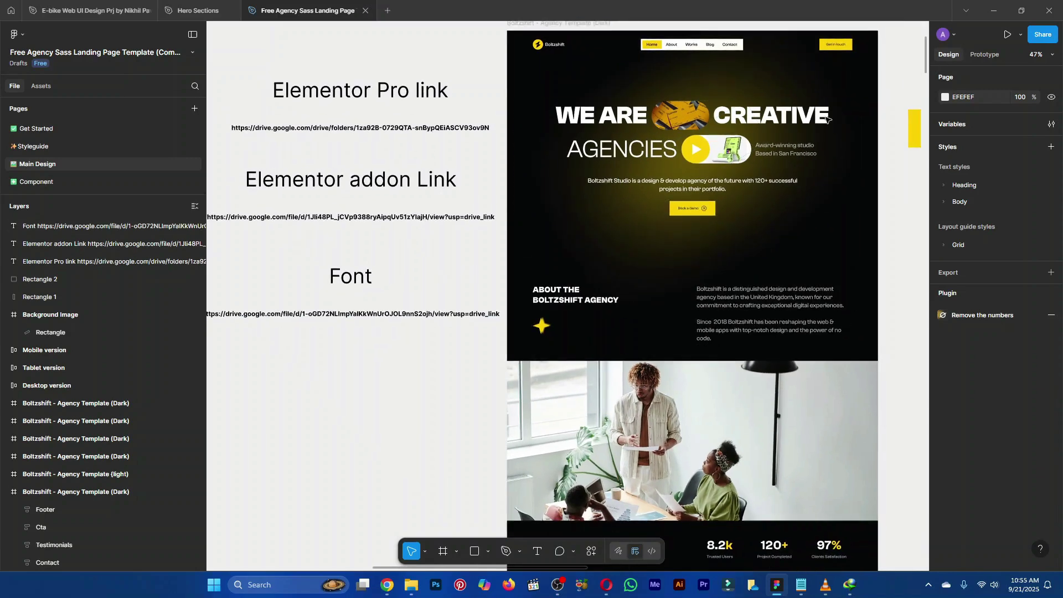
# Switch to Chrome, reload the Boltzshift home page preview and review its sections from the hero down to the services
pyautogui.click(994, 11)
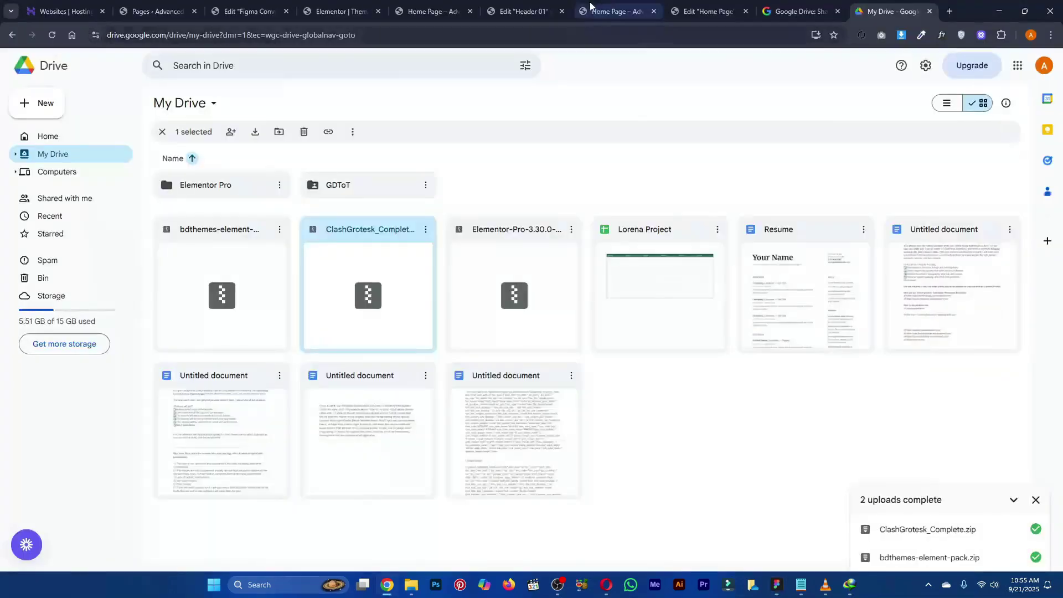
pyautogui.click(523, 11)
pyautogui.click(678, 10)
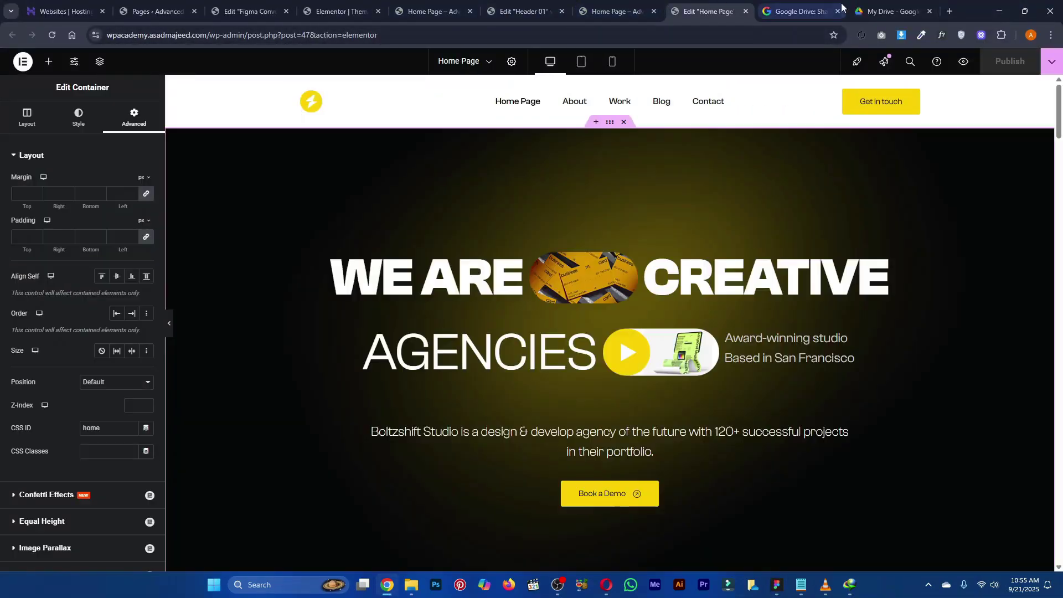
pyautogui.click(614, 11)
pyautogui.scroll(10, 462, 231)
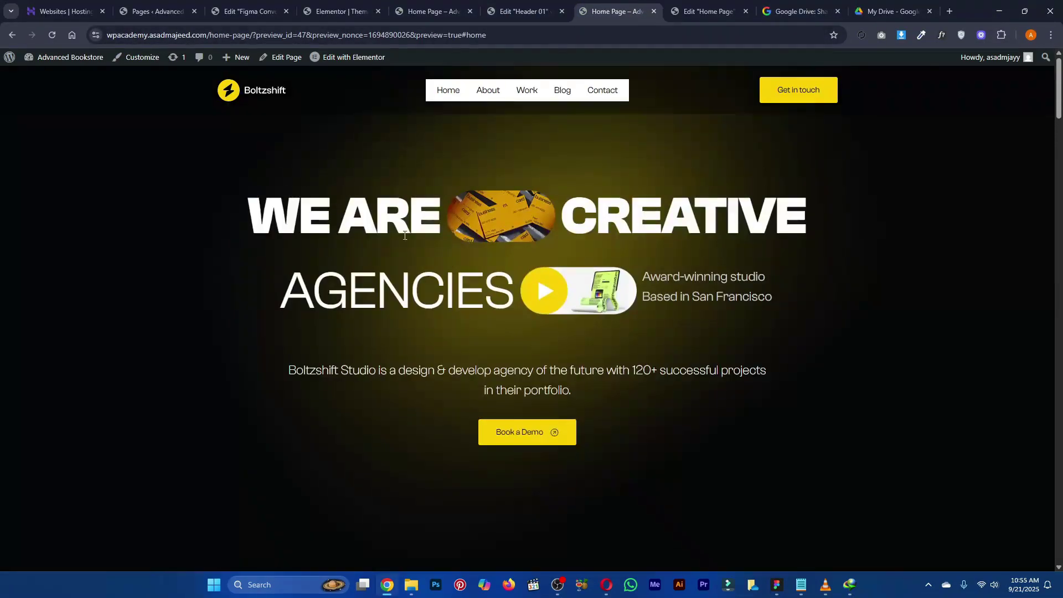
pyautogui.click(52, 35)
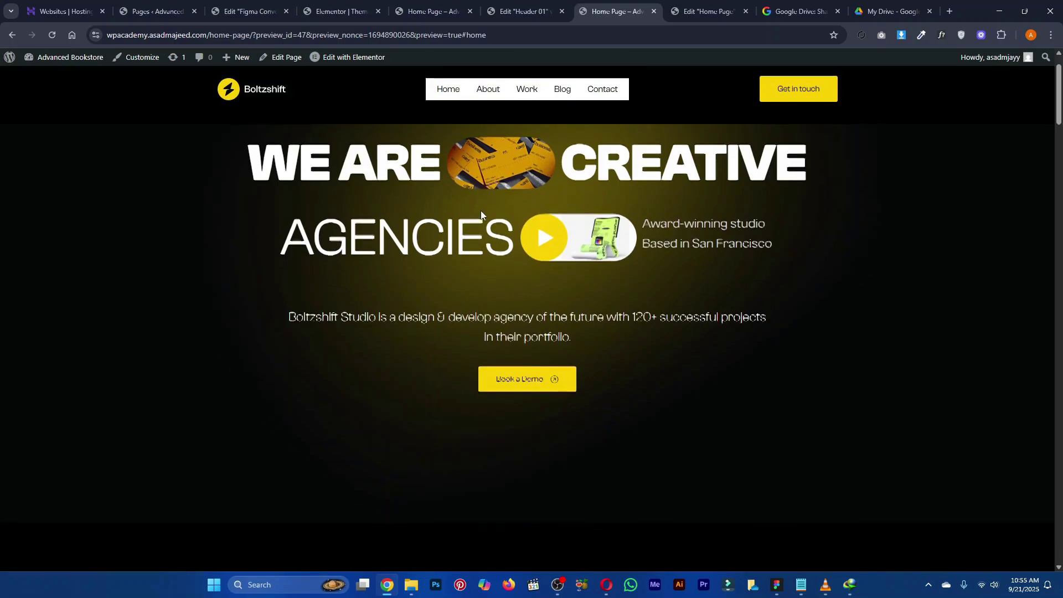
pyautogui.scroll(-8, 481, 214)
pyautogui.scroll(-10, 481, 211)
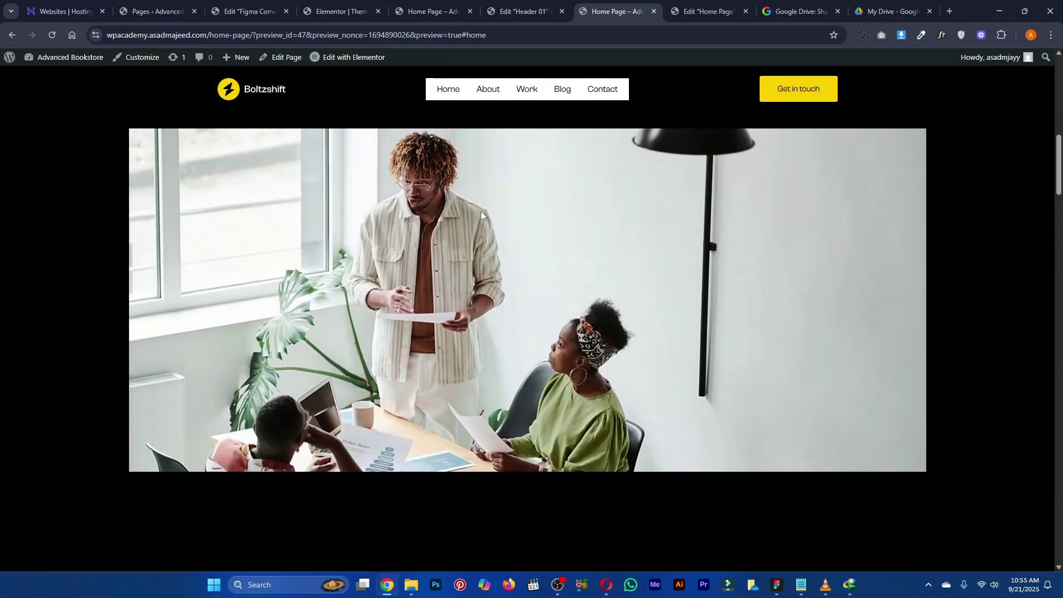
pyautogui.scroll(-10, 500, 205)
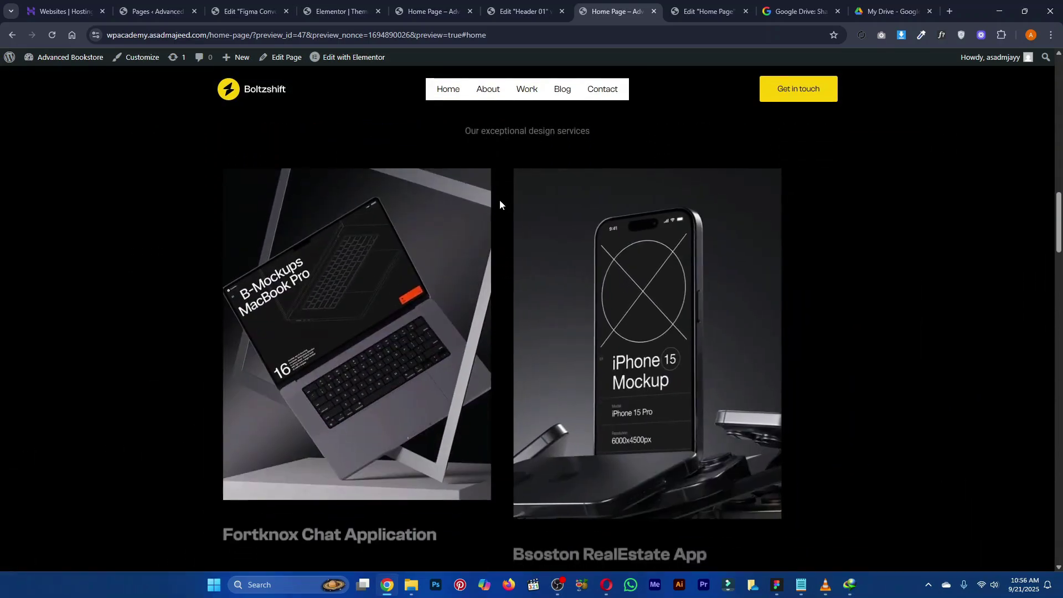
pyautogui.scroll(-6, 500, 200)
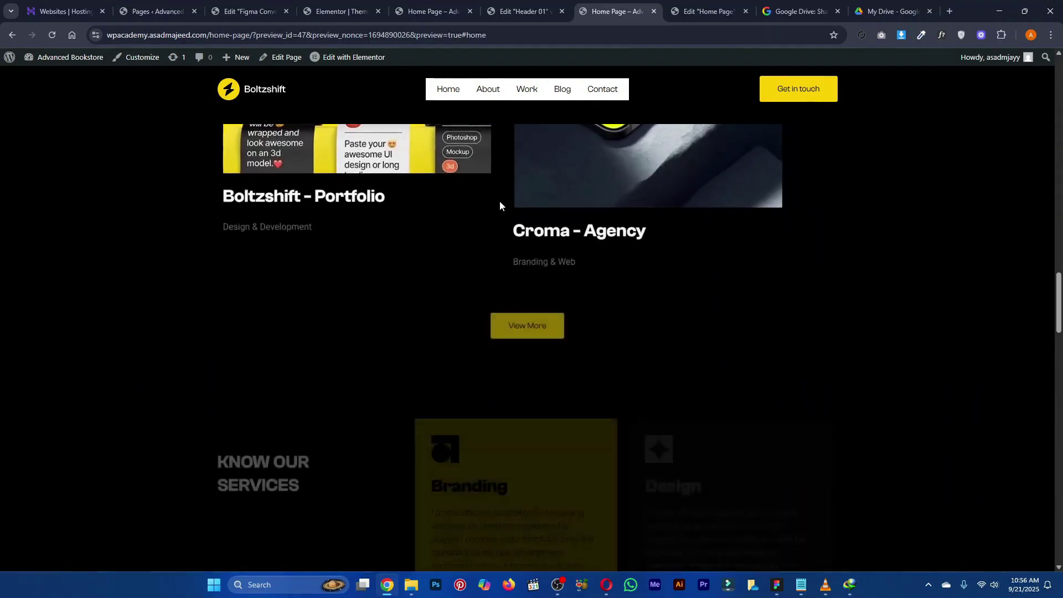
pyautogui.scroll(9, 500, 200)
pyautogui.scroll(15, 500, 202)
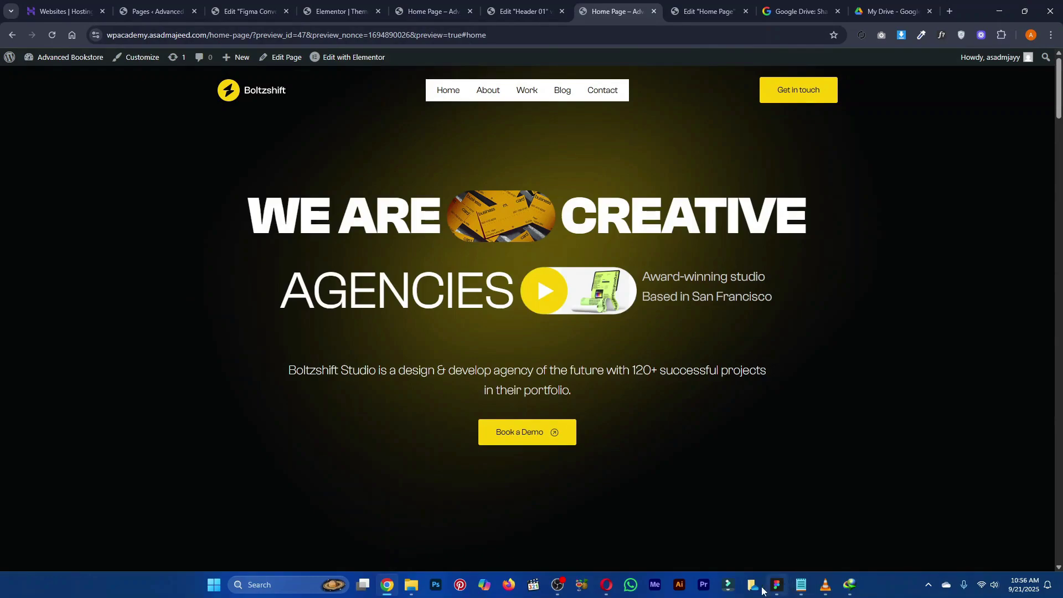
pyautogui.click(557, 584)
pyautogui.click(932, 456)
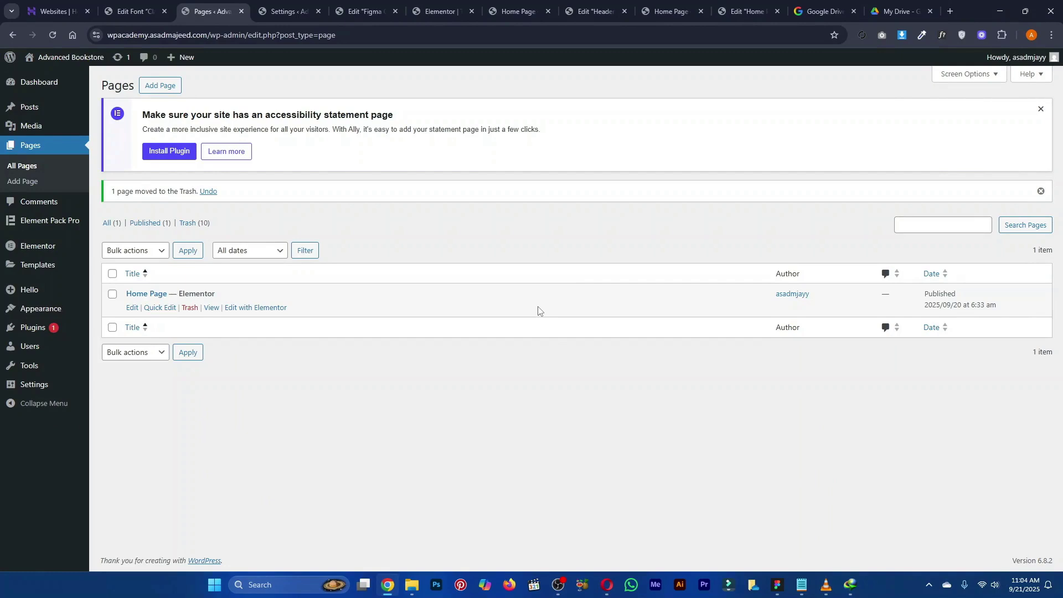
# Open Elementor's custom fonts list and move the Clash font to the trash
pyautogui.moveTo(50, 246)
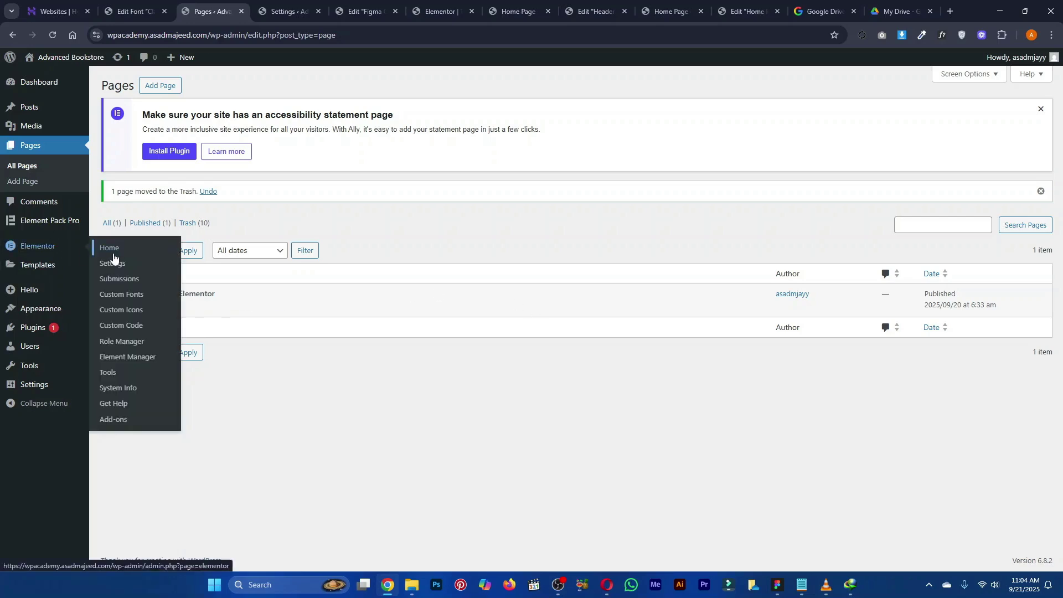
pyautogui.click(132, 299)
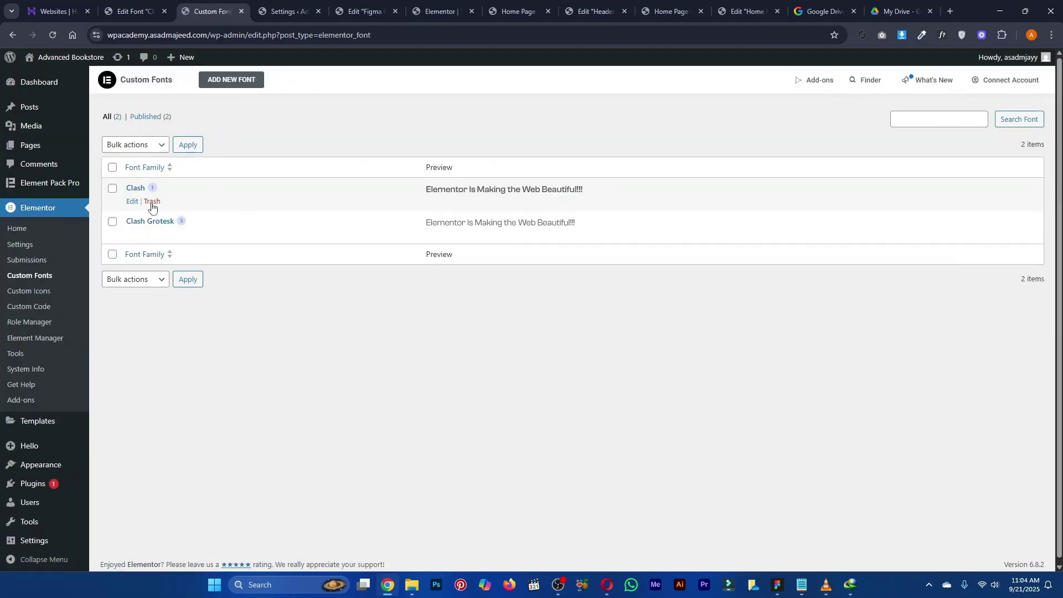
pyautogui.click(151, 202)
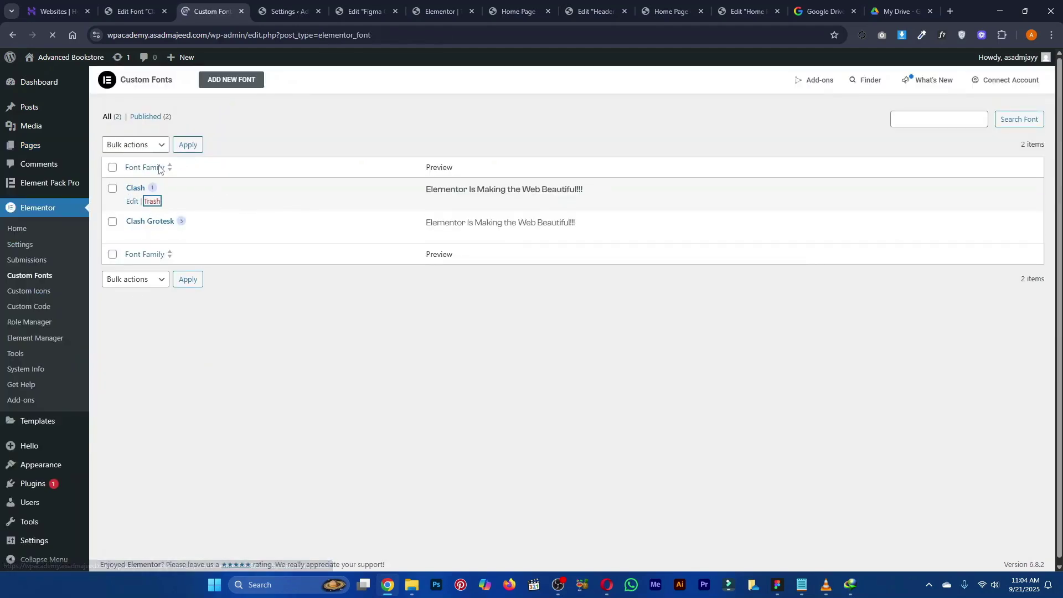
# Create a new custom font titled Clash 2 and add a font variation with weight 500
pyautogui.click(228, 82)
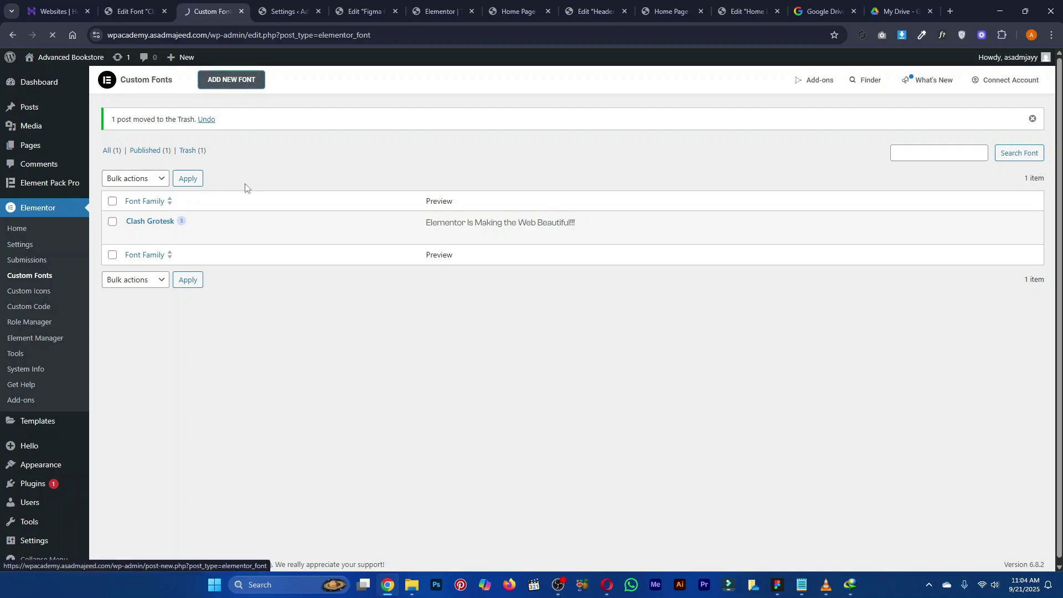
pyautogui.write('Clash 2')
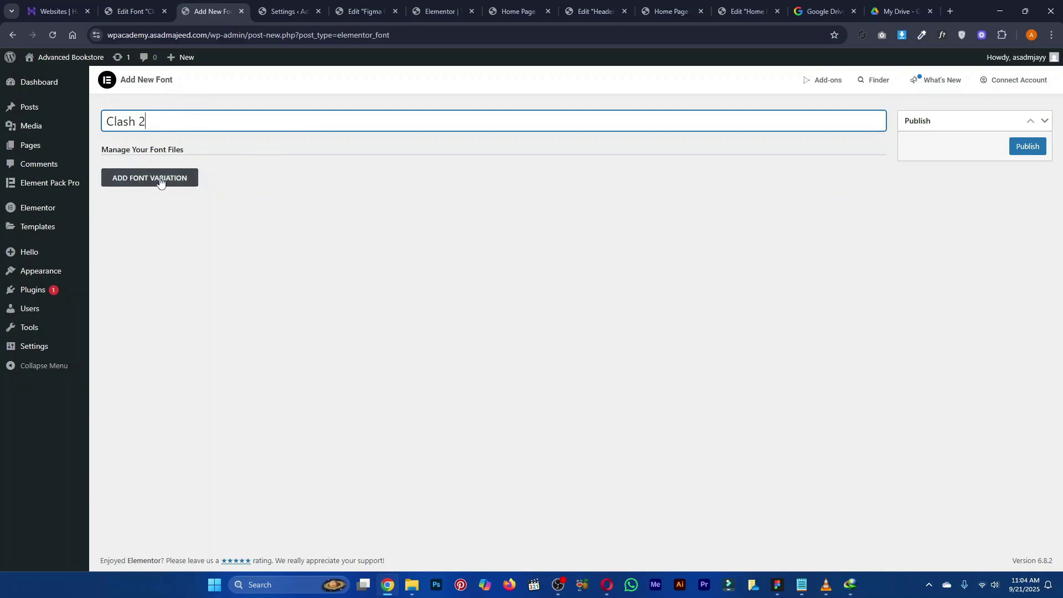
pyautogui.click(160, 180)
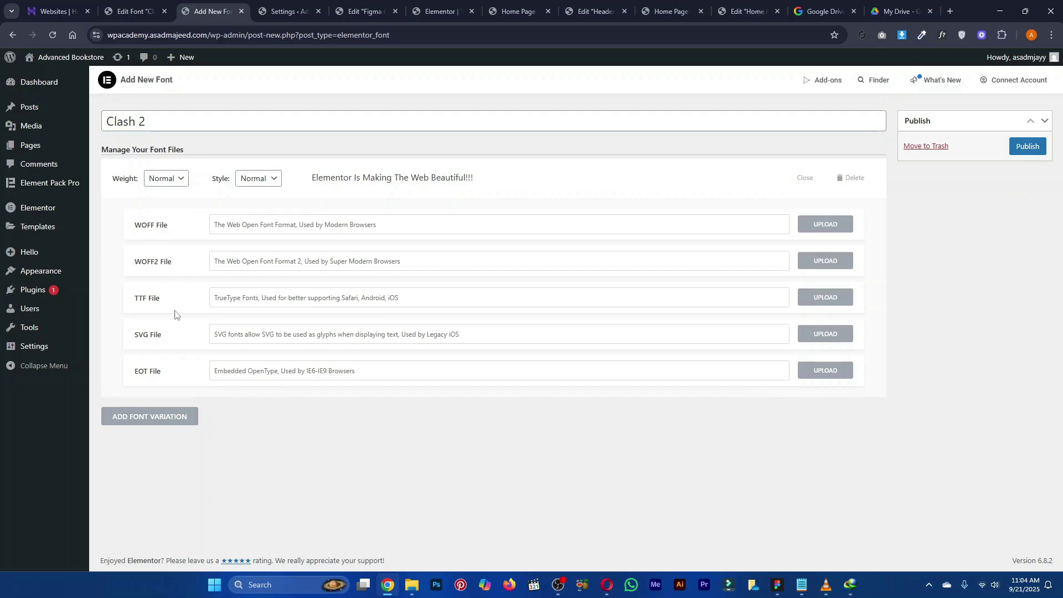
pyautogui.click(166, 180)
pyautogui.click(155, 285)
# Assign ClashGrotesk-Medium.ttf from the media library as the variation's TTF file and remove it again
pyautogui.click(820, 299)
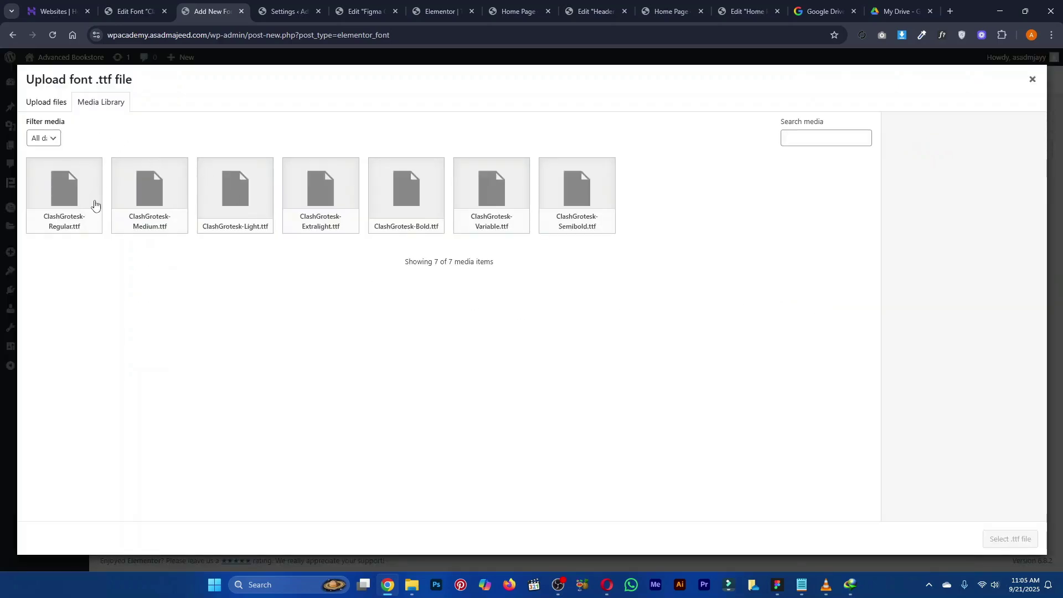
pyautogui.click(143, 220)
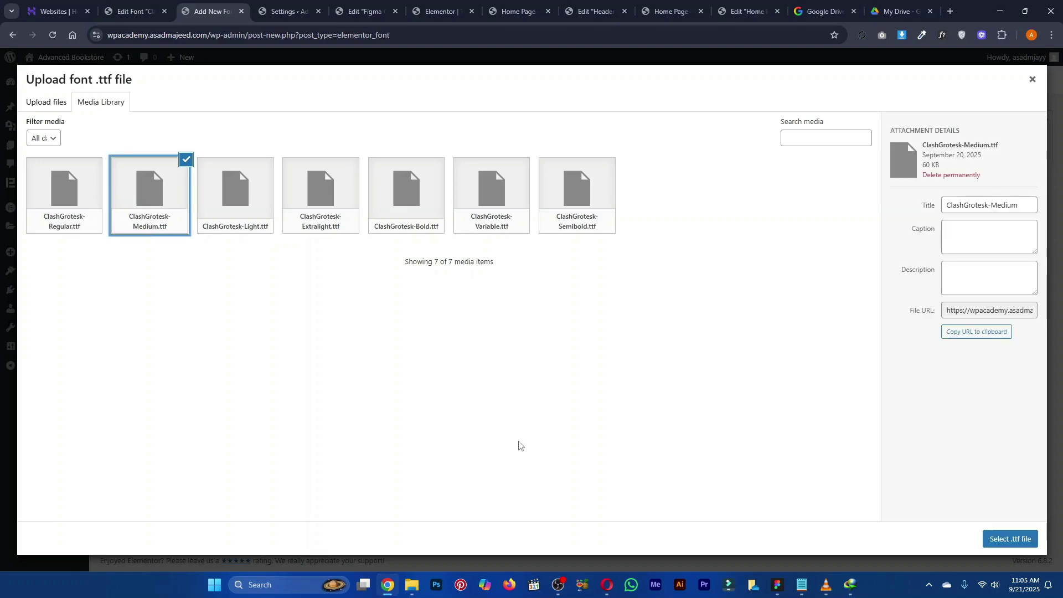
pyautogui.click(1012, 539)
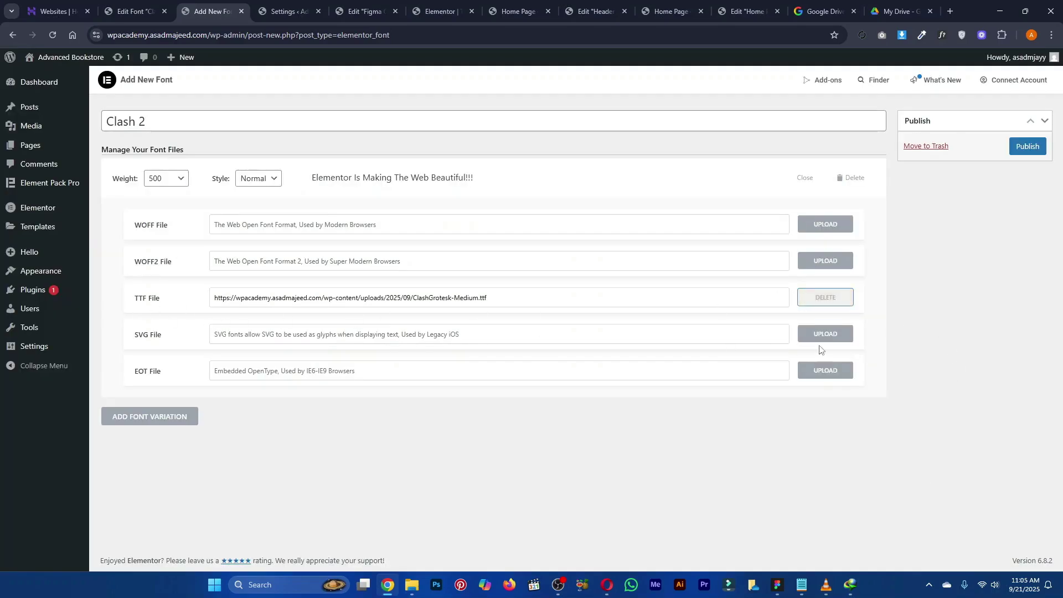
pyautogui.click(838, 302)
# Upload all seven ClashGrotesk TTF files from the WEB fonts folder and assign ClashGrotesk-Regular-1.ttf as the variation's TTF file
pyautogui.click(838, 302)
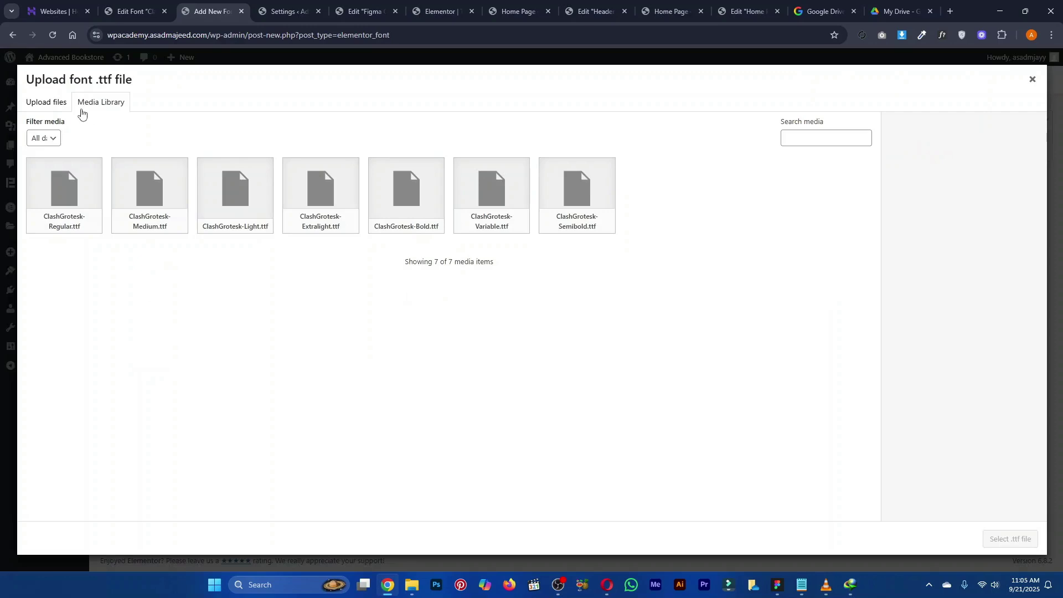
pyautogui.click(55, 106)
pyautogui.click(559, 303)
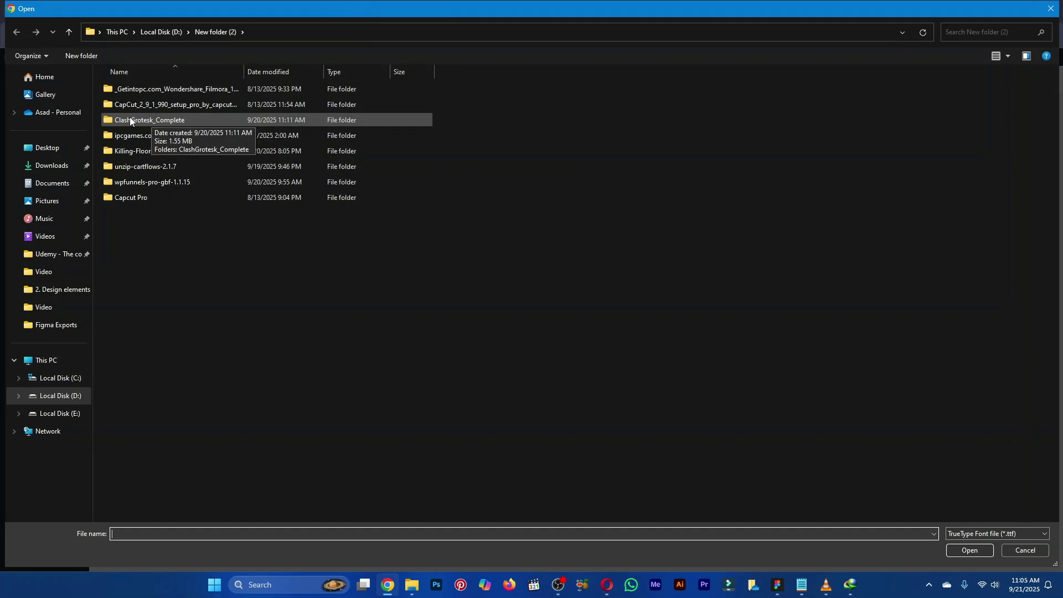
pyautogui.doubleClick(247, 119)
pyautogui.doubleClick(201, 91)
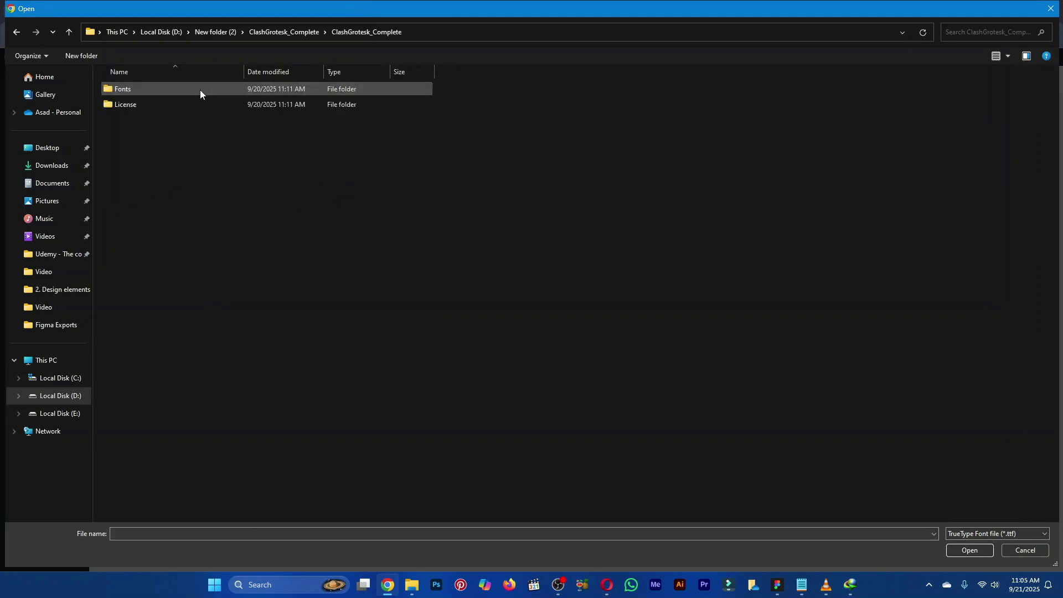
pyautogui.doubleClick(159, 91)
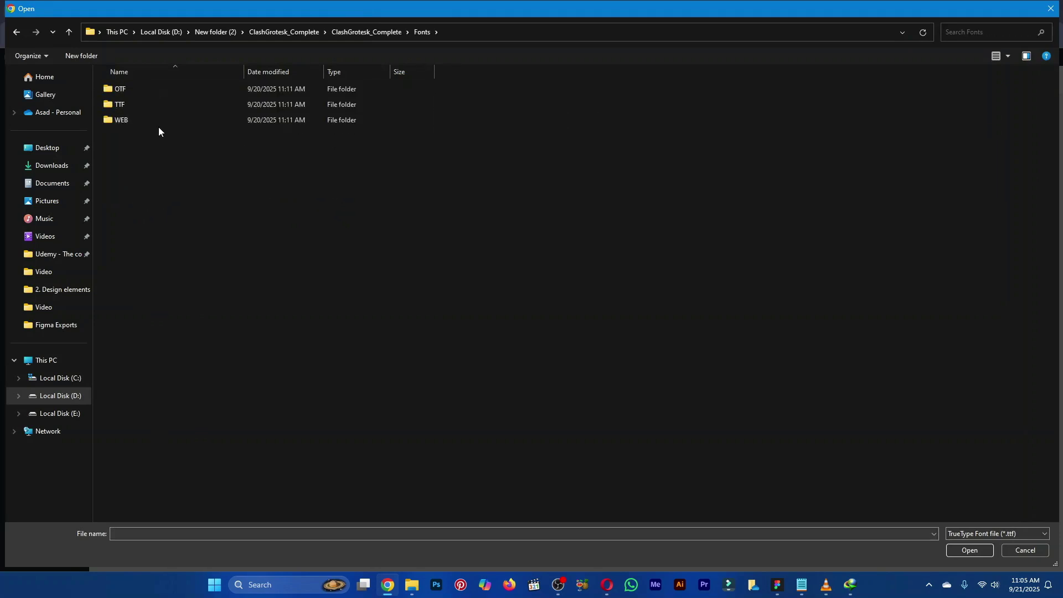
pyautogui.doubleClick(156, 119)
pyautogui.doubleClick(155, 108)
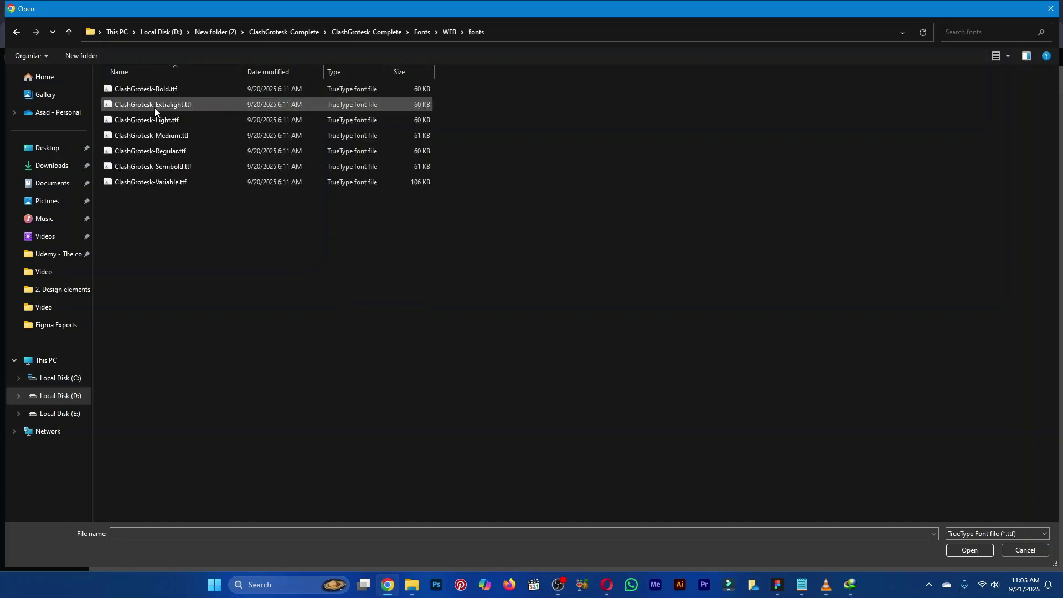
pyautogui.moveTo(196, 223); pyautogui.dragTo(161, 87)
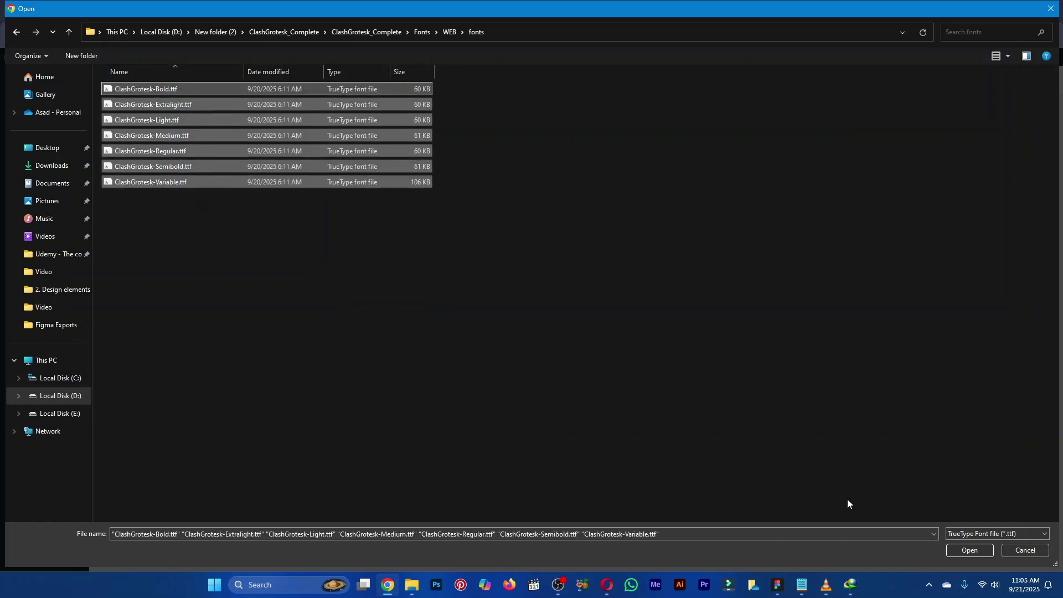
pyautogui.click(970, 551)
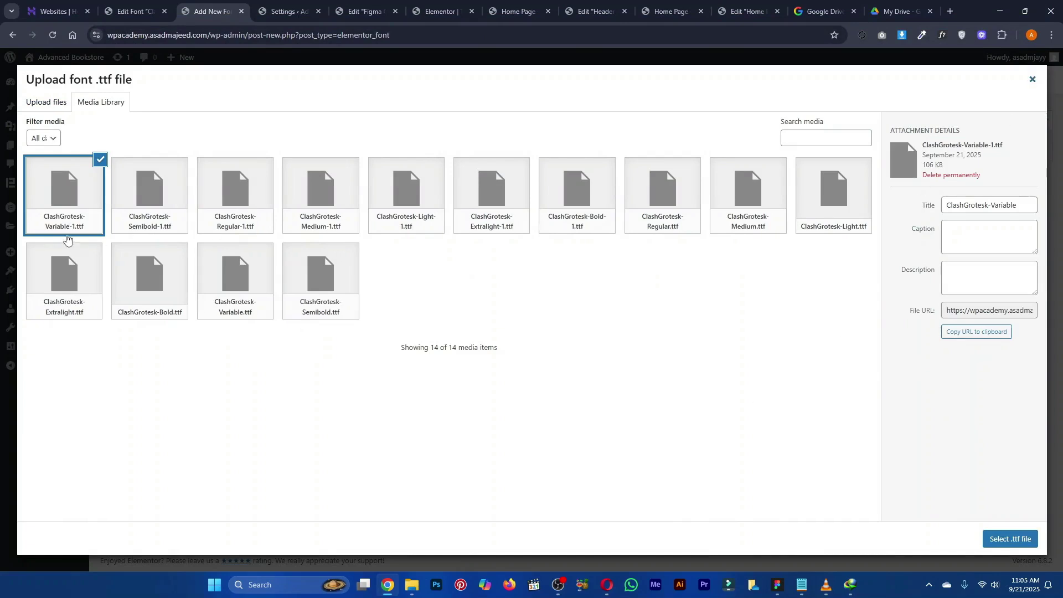
pyautogui.click(244, 232)
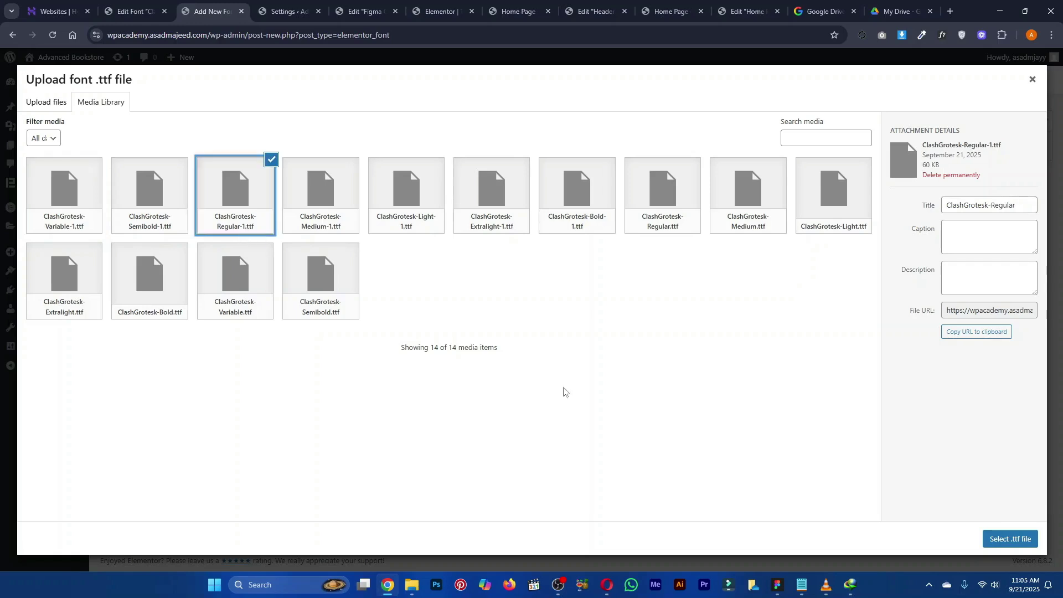
pyautogui.click(1012, 540)
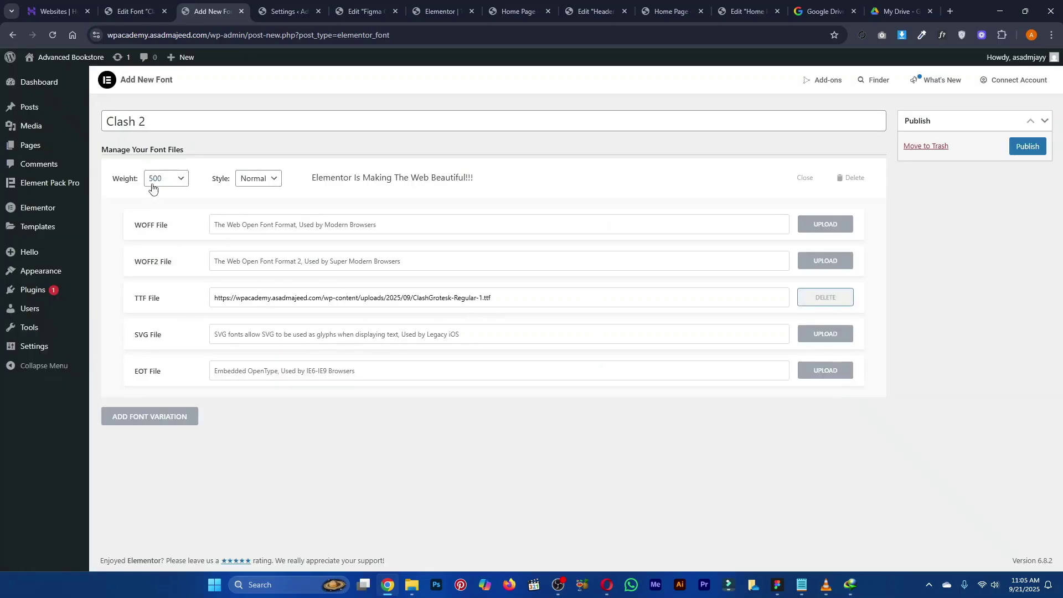
# Add two extra font variations below the weight 500 one and delete both of them
pyautogui.click(149, 418)
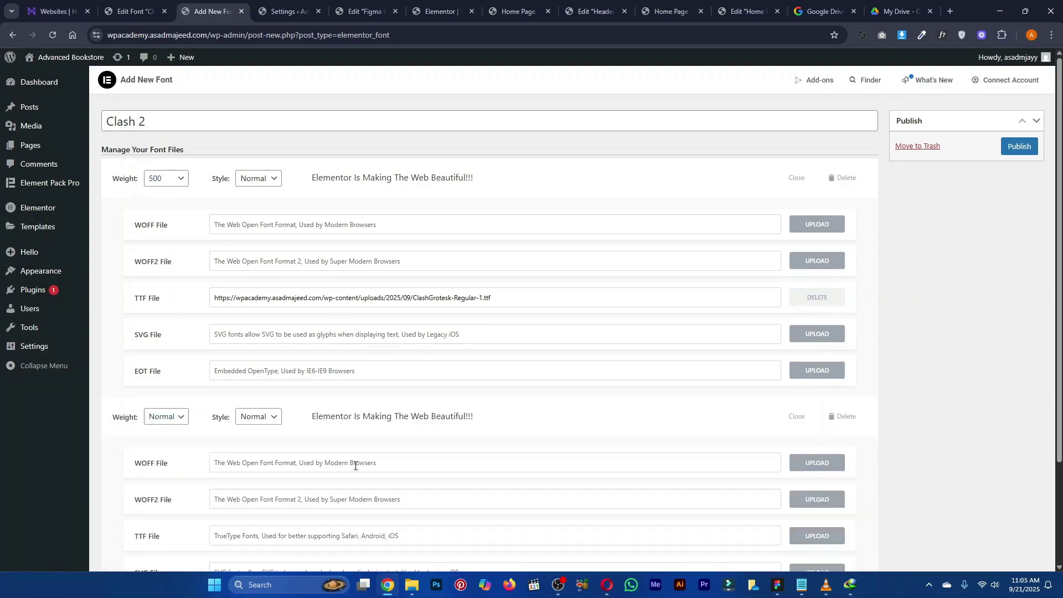
pyautogui.scroll(-2, 208, 414)
pyautogui.click(186, 522)
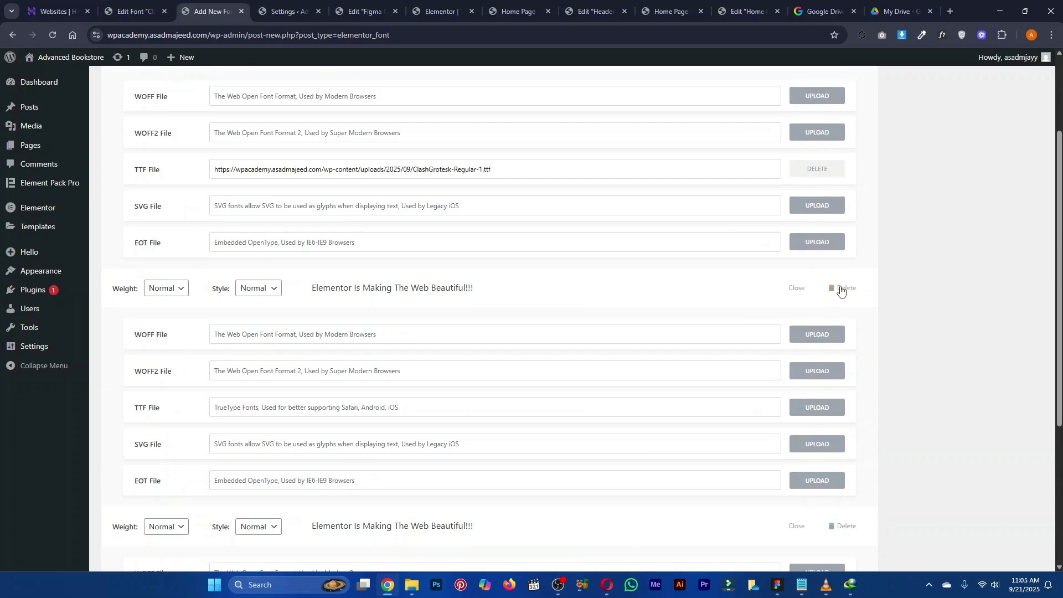
pyautogui.click(842, 289)
pyautogui.click(579, 107)
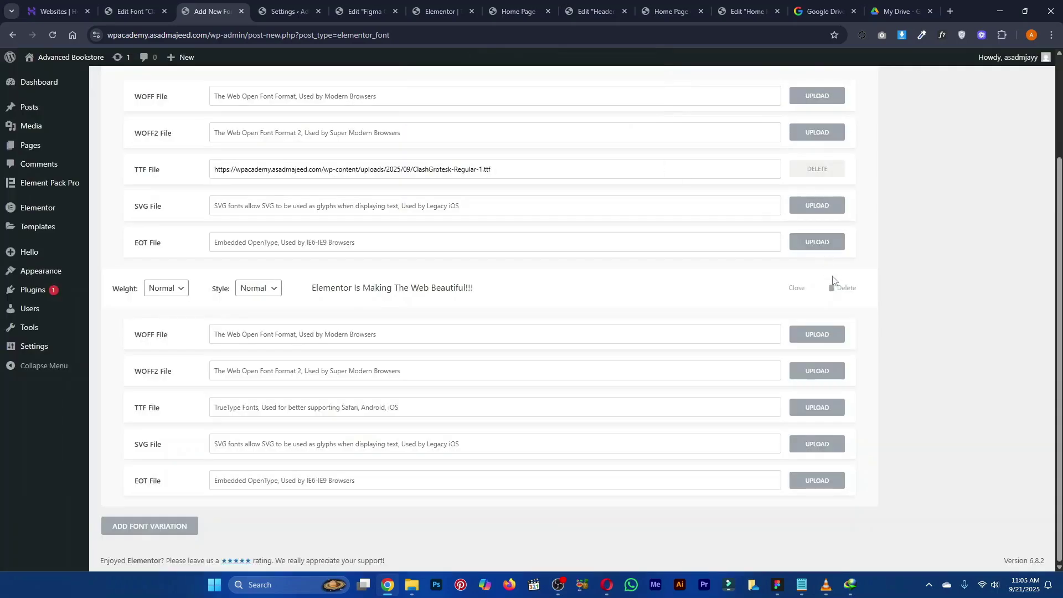
pyautogui.click(843, 288)
pyautogui.click(579, 106)
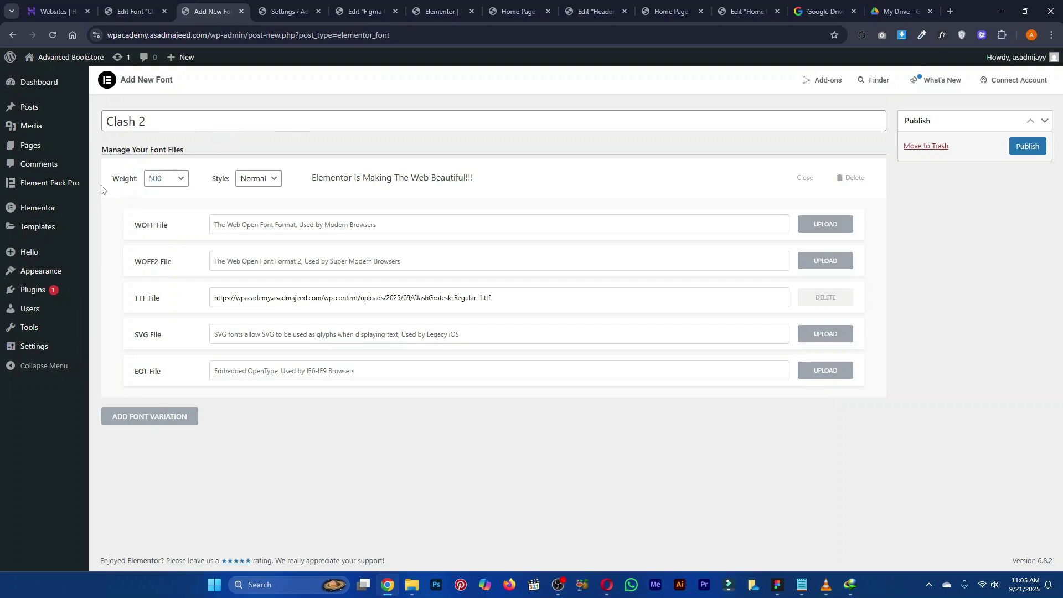
# Leave the Clash 2 custom font without saving it and go to the site's list of pages
pyautogui.moveTo(47, 215)
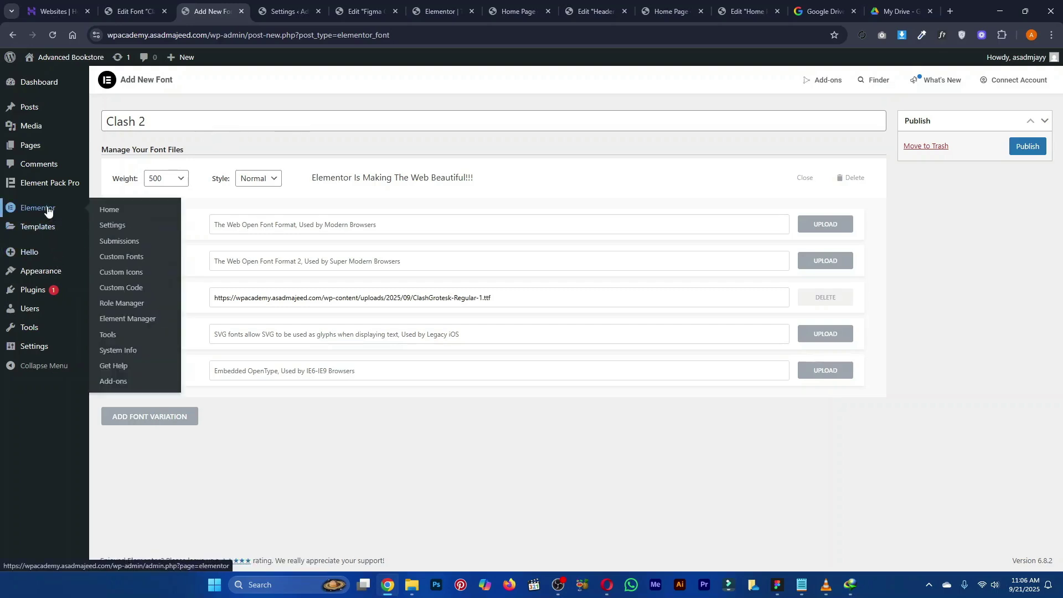
pyautogui.click(75, 147)
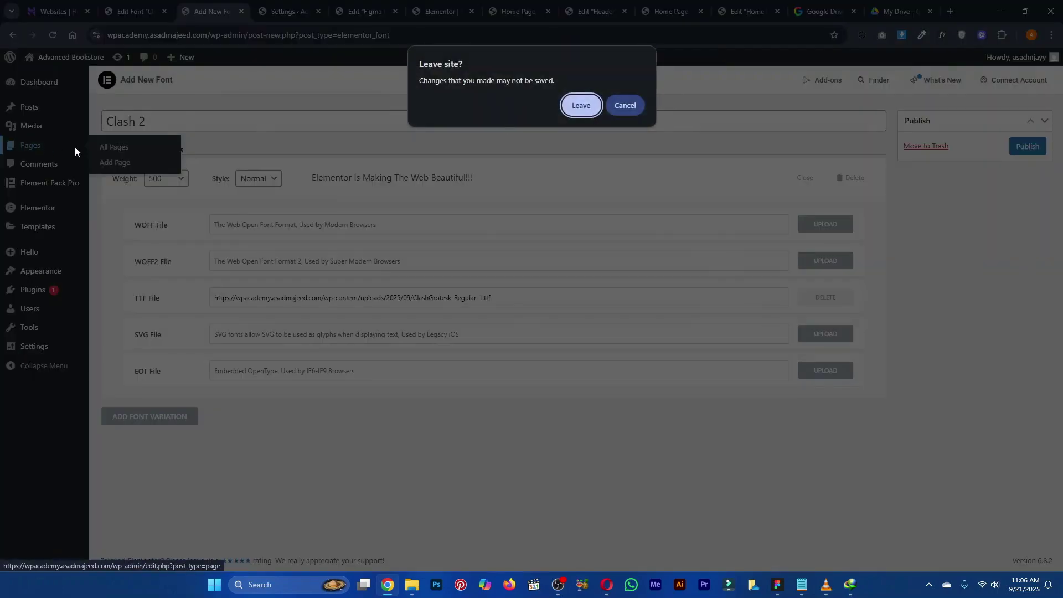
pyautogui.click(564, 108)
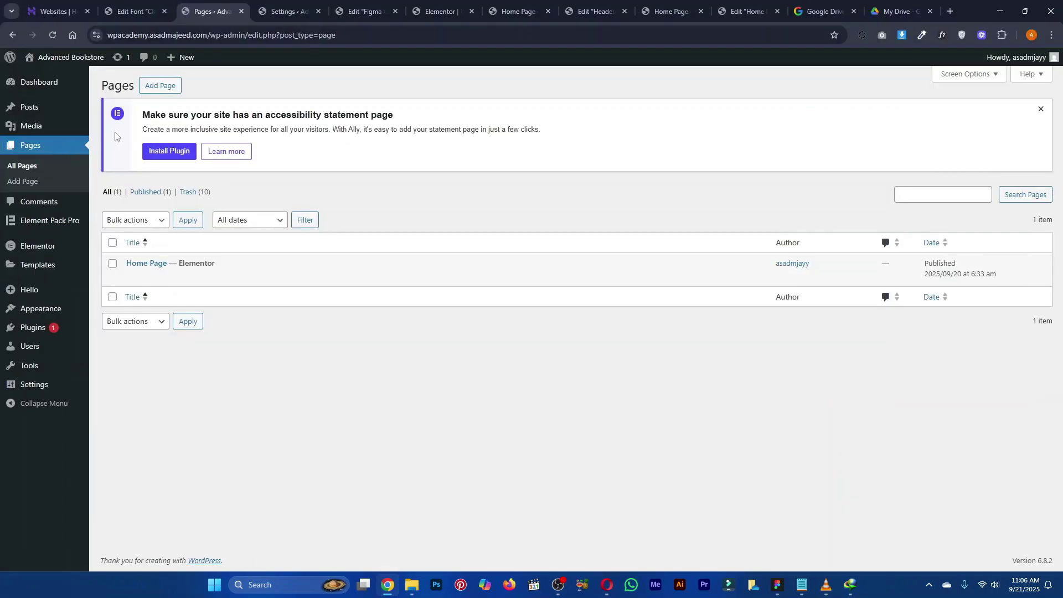
# Create a new page titled Conversion in a separate browser tab and publish it
pyautogui.middleClick(158, 86)
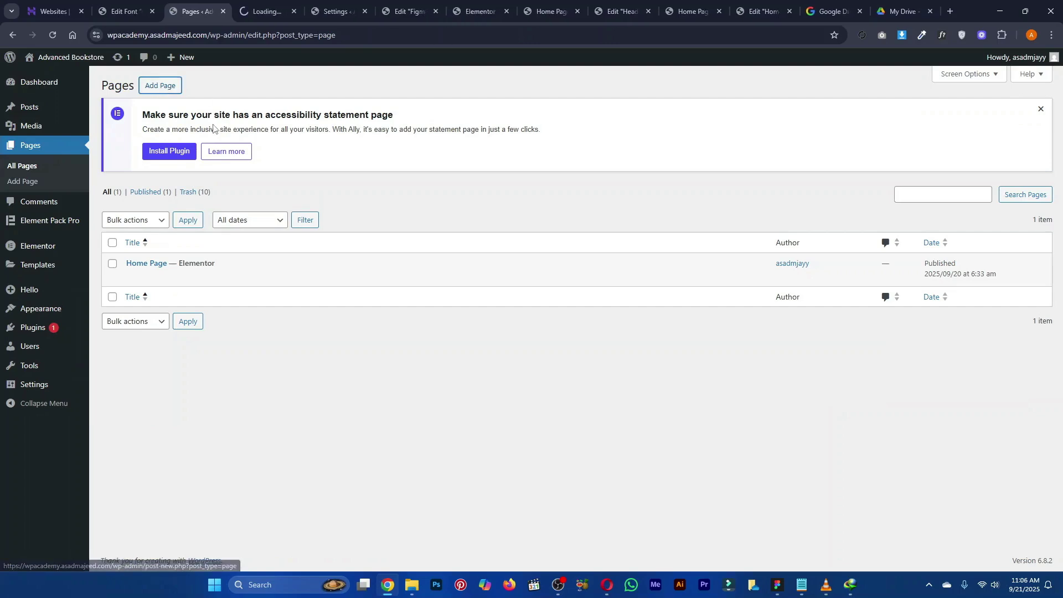
pyautogui.click(260, 11)
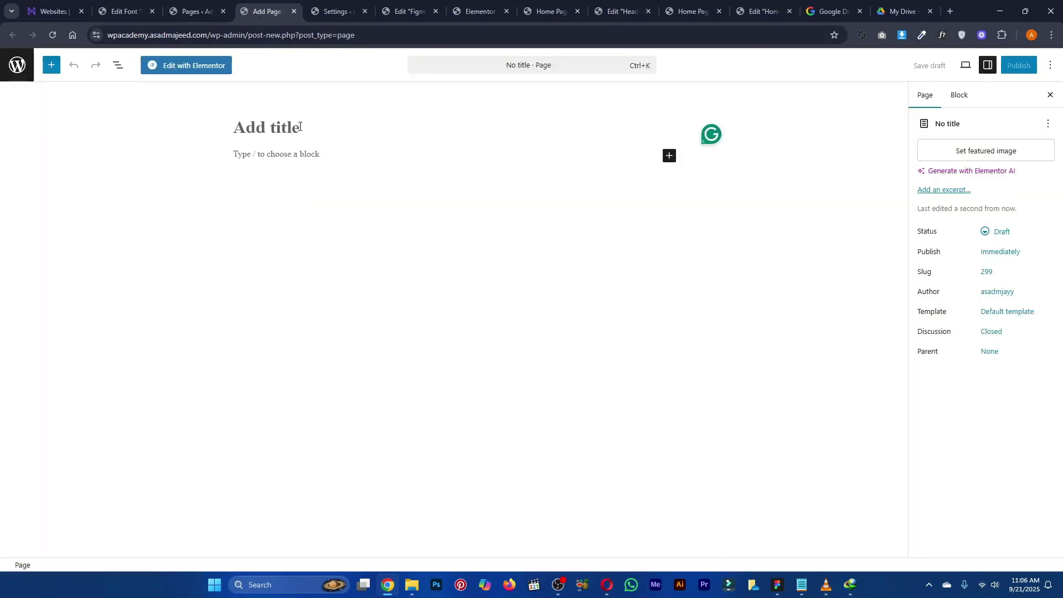
pyautogui.write('Conversion')
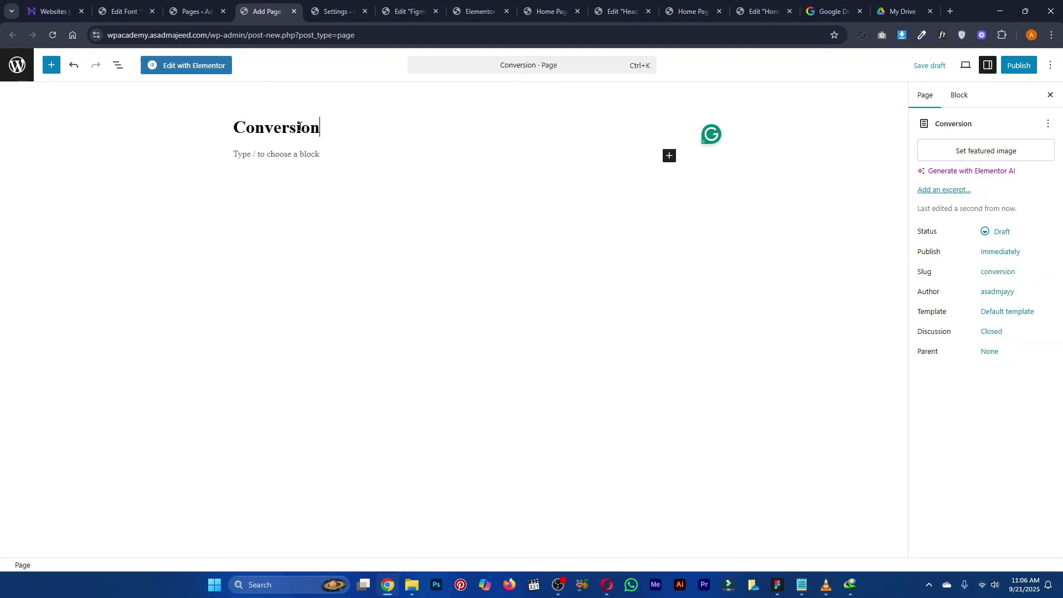
pyautogui.press('BackSpace')
pyautogui.write('n')
pyautogui.click(1020, 70)
pyautogui.click(1021, 71)
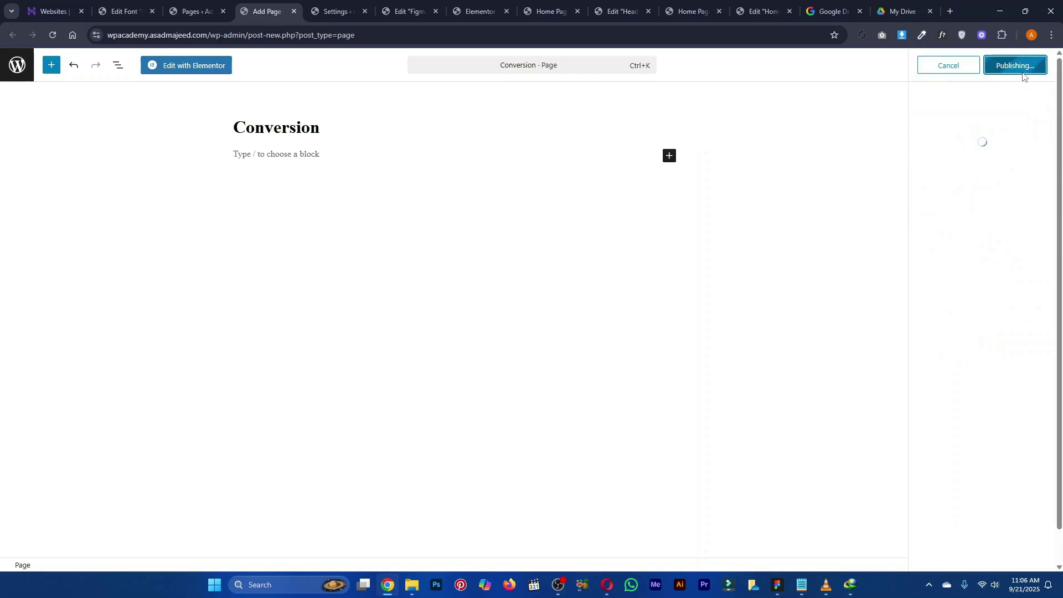
# Open the Conversion page in the Elementor editor and close the old Settings and Figma page tabs, discarding unsaved changes
pyautogui.click(199, 68)
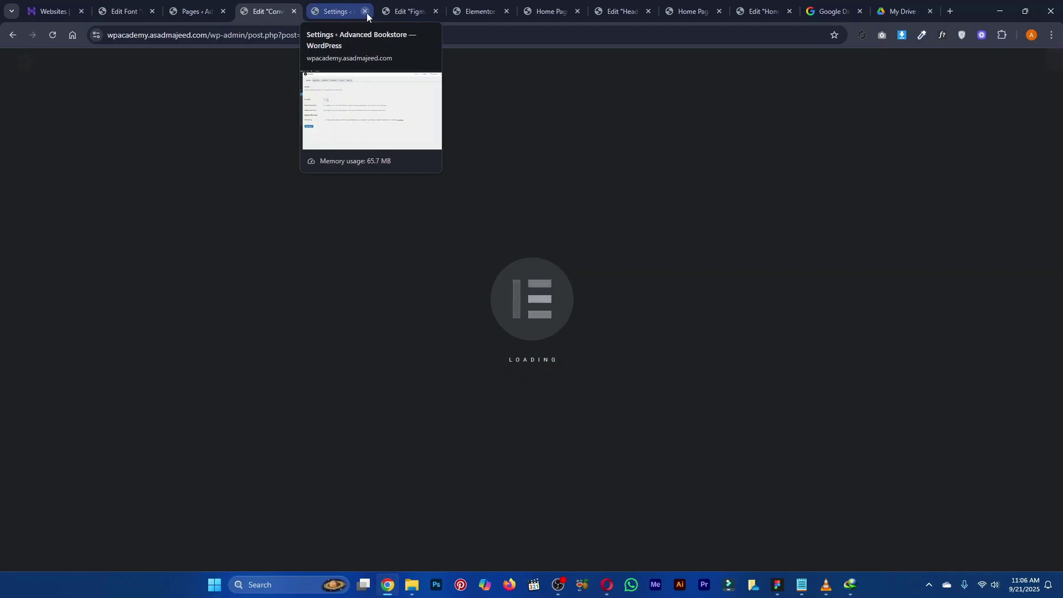
pyautogui.click(365, 12)
pyautogui.click(366, 12)
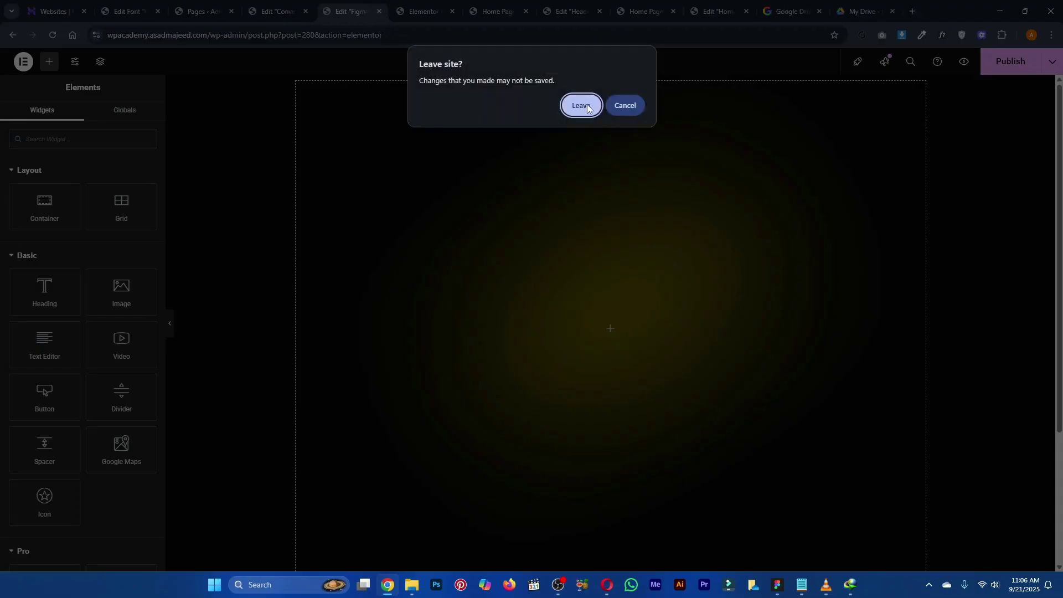
pyautogui.press('Return')
pyautogui.click(324, 5)
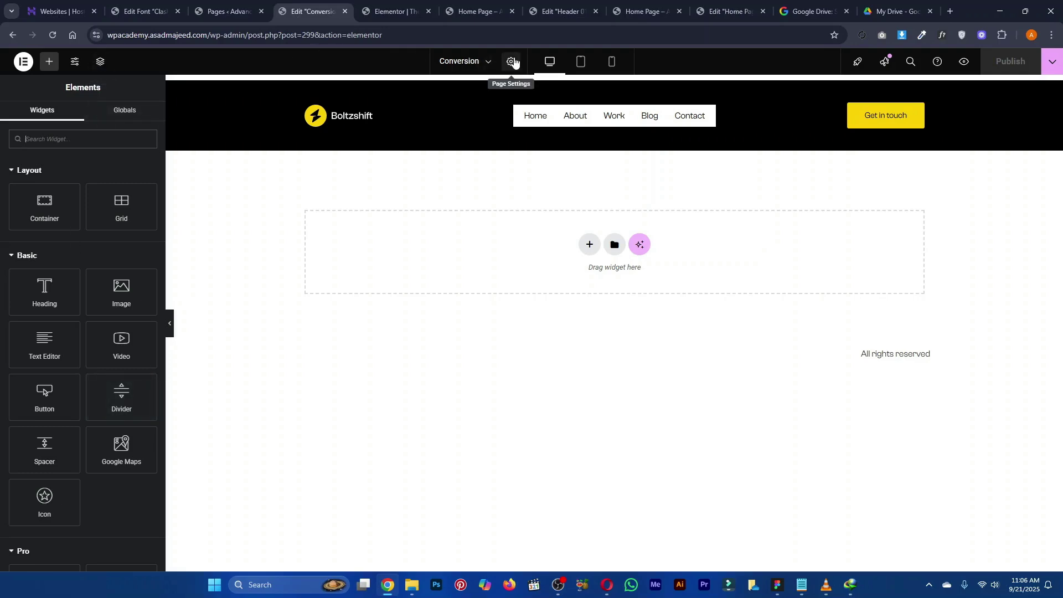
# Change the Conversion page's layout in its page settings to one without the site header and footer
pyautogui.click(510, 63)
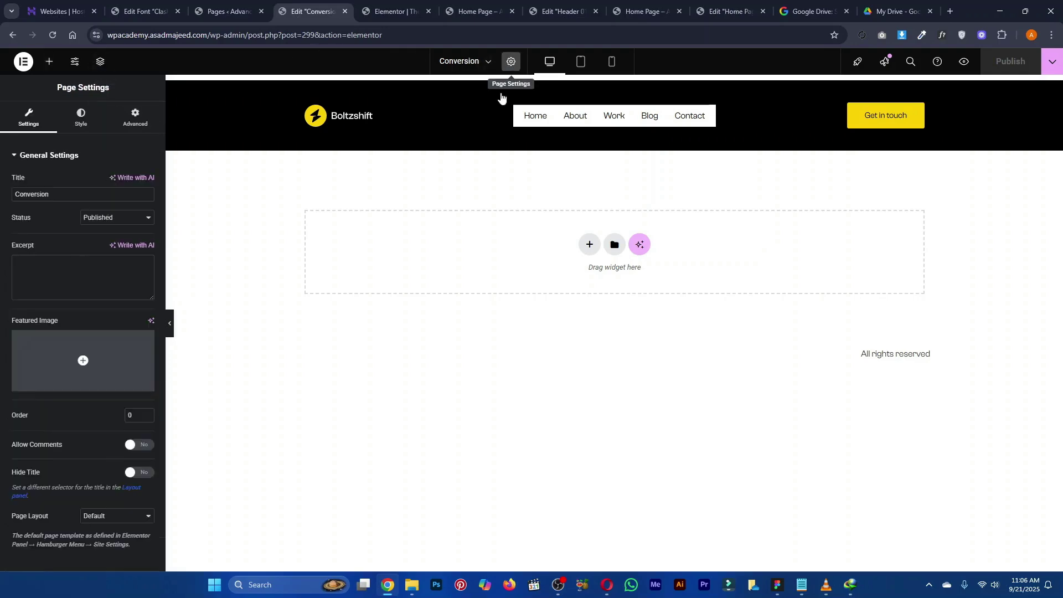
pyautogui.scroll(-3, 17, 408)
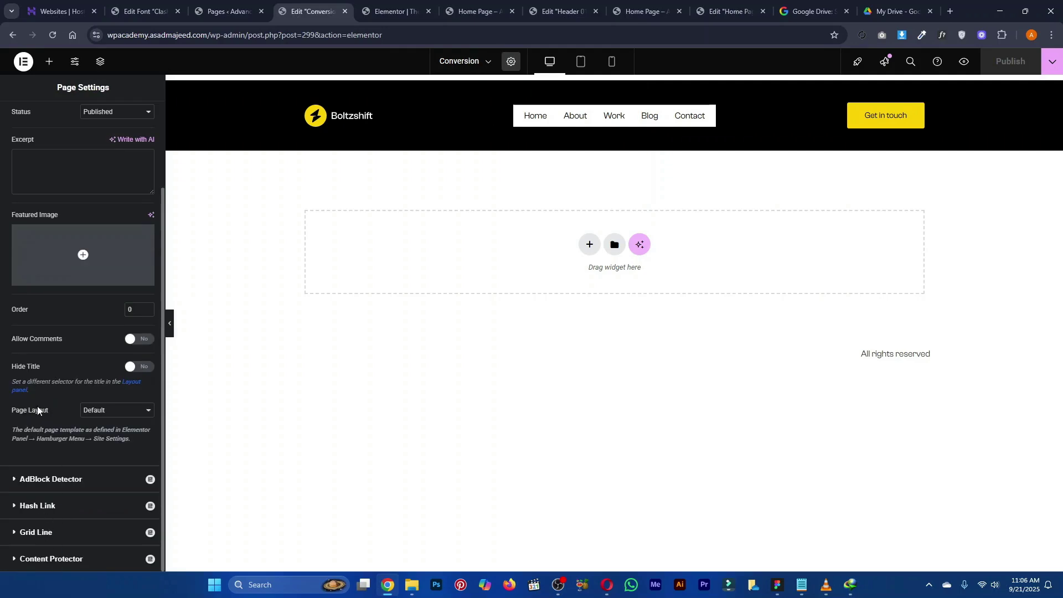
pyautogui.moveTo(14, 415); pyautogui.dragTo(53, 413)
pyautogui.click(105, 415)
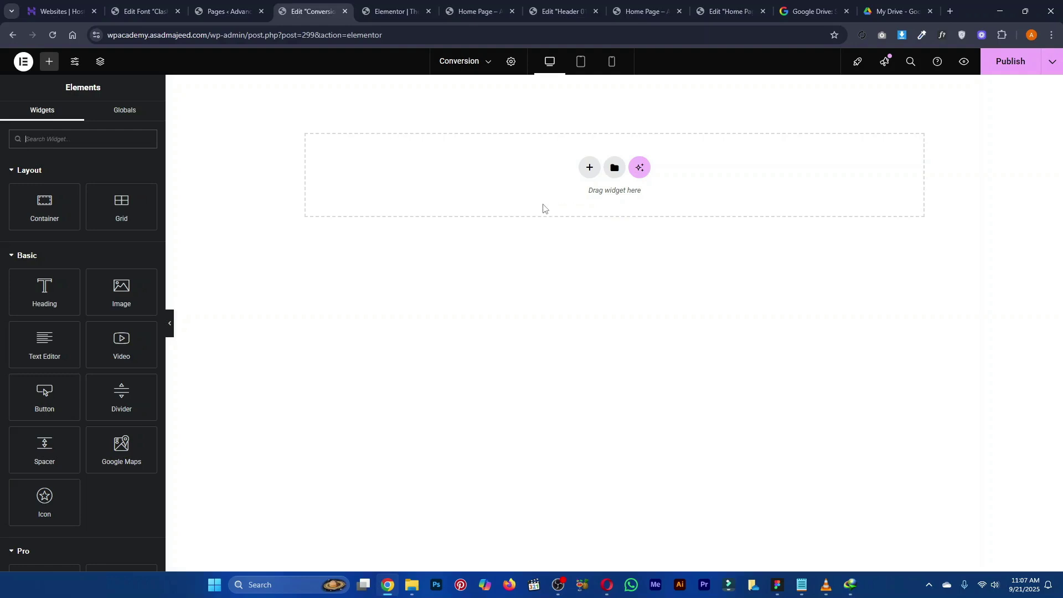
# Open the site-wide typography settings and check the fonts of the hero paragraph and the AGENCIES heading in the Figma design
pyautogui.click(76, 65)
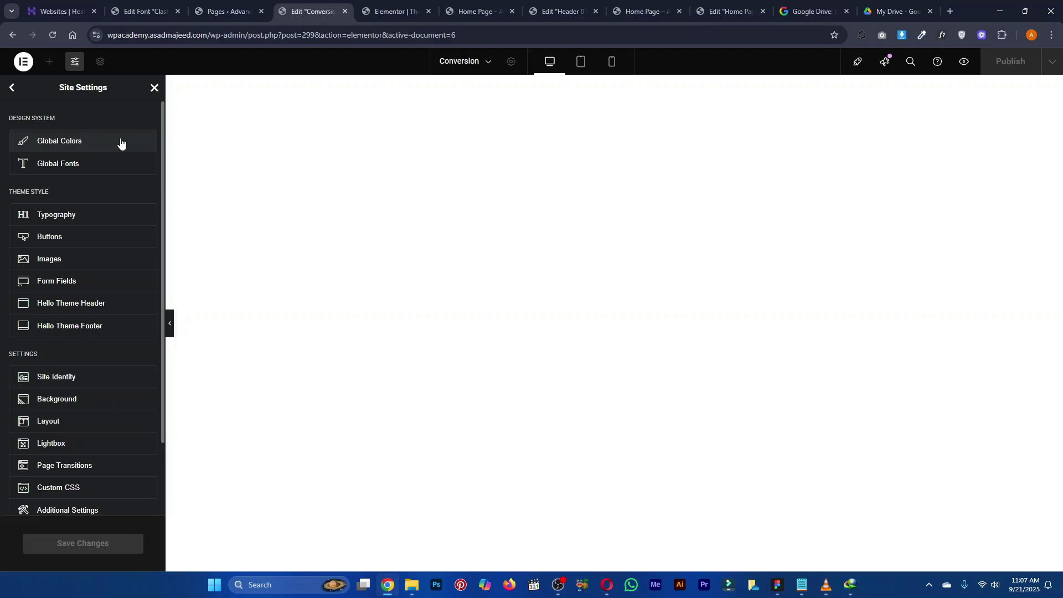
pyautogui.click(100, 215)
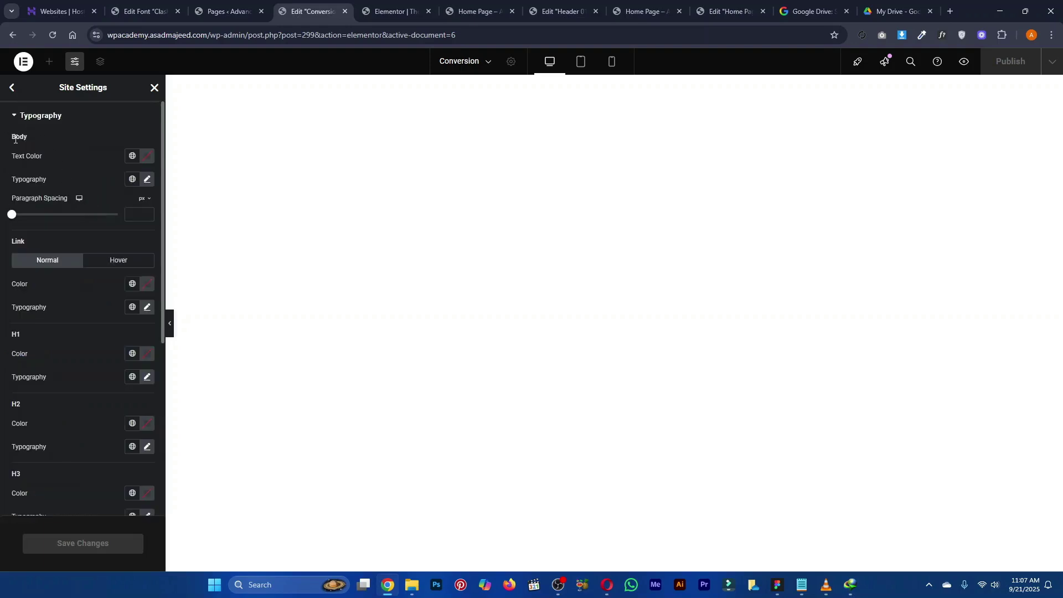
pyautogui.click(779, 590)
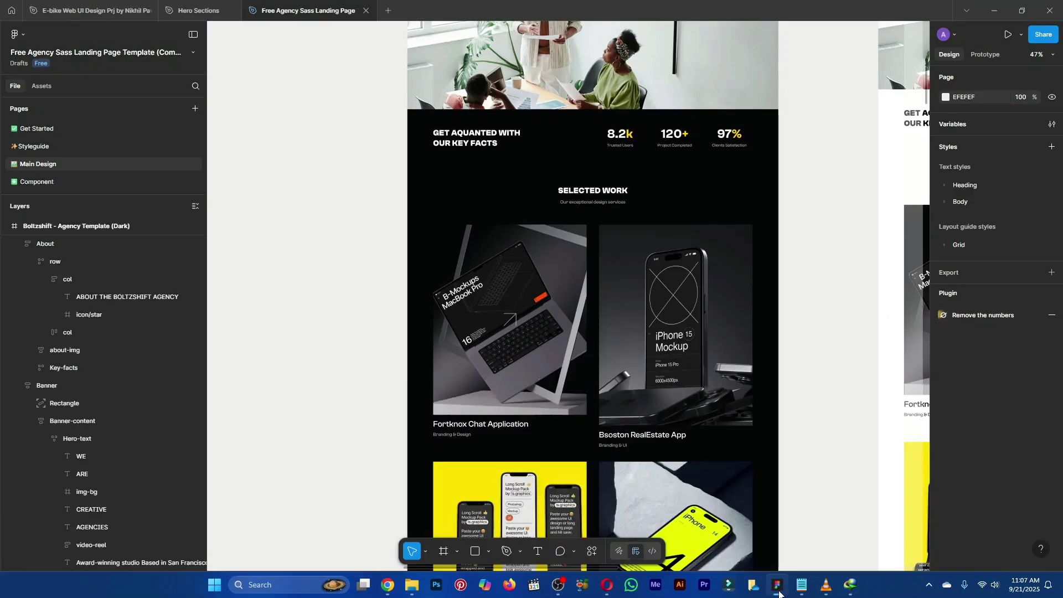
pyautogui.scroll(5, 555, 290)
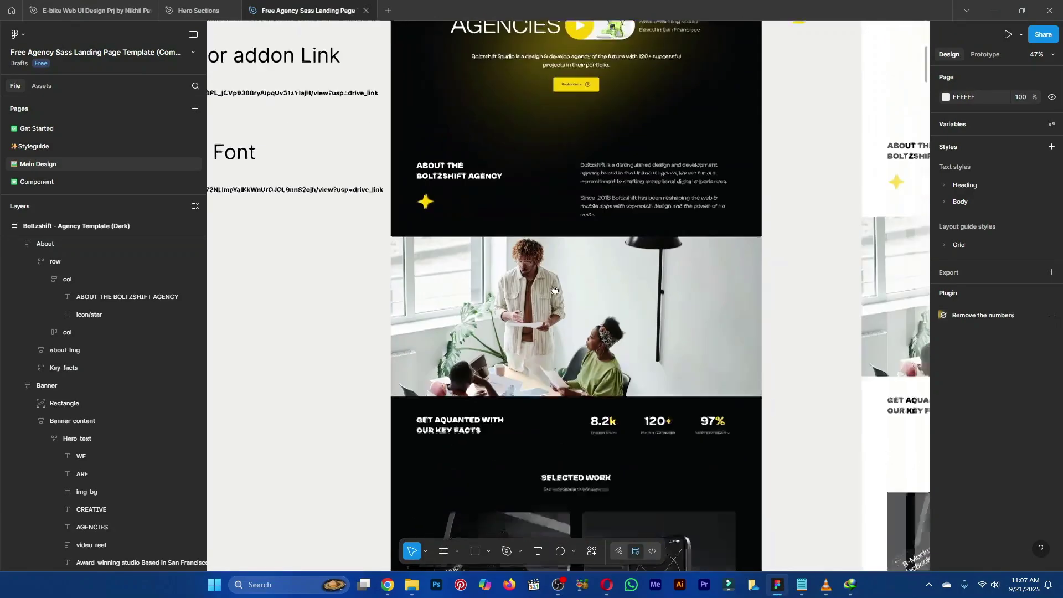
pyautogui.scroll(4, 554, 290)
pyautogui.click(555, 276)
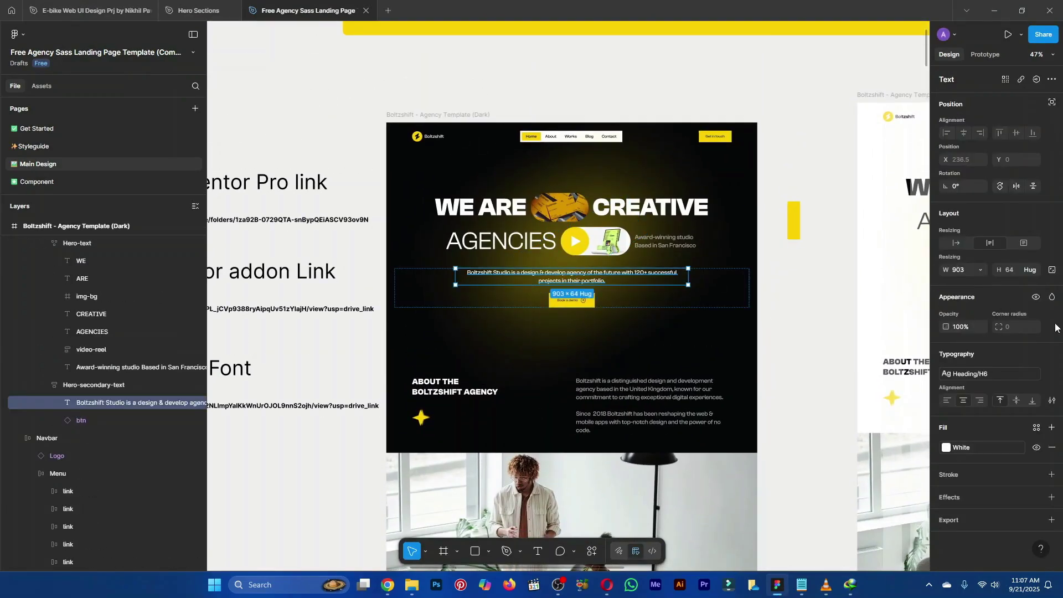
pyautogui.click(513, 248)
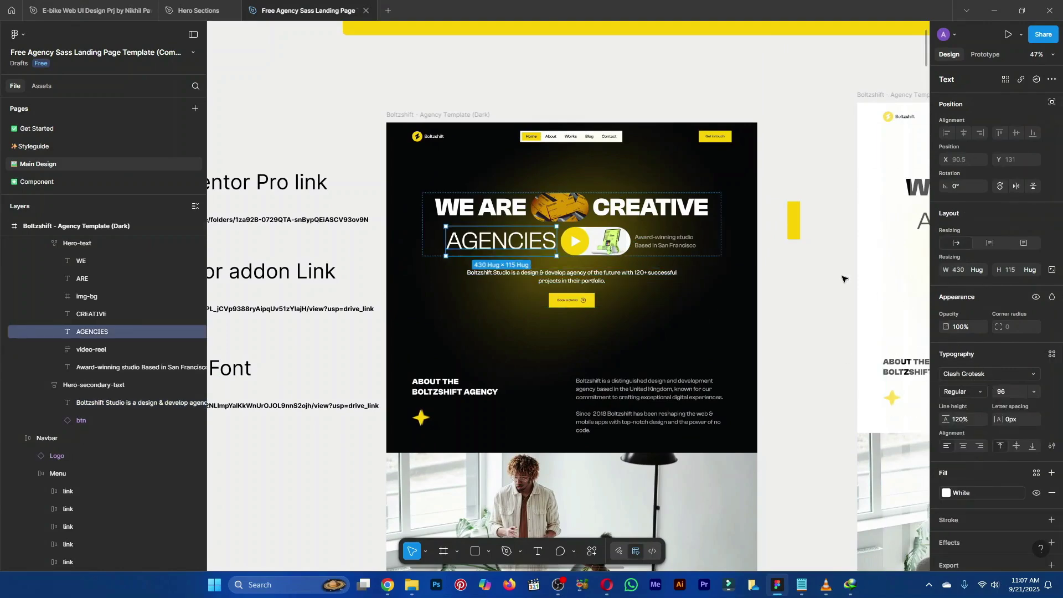
pyautogui.hotkey('alt', 'Tab')
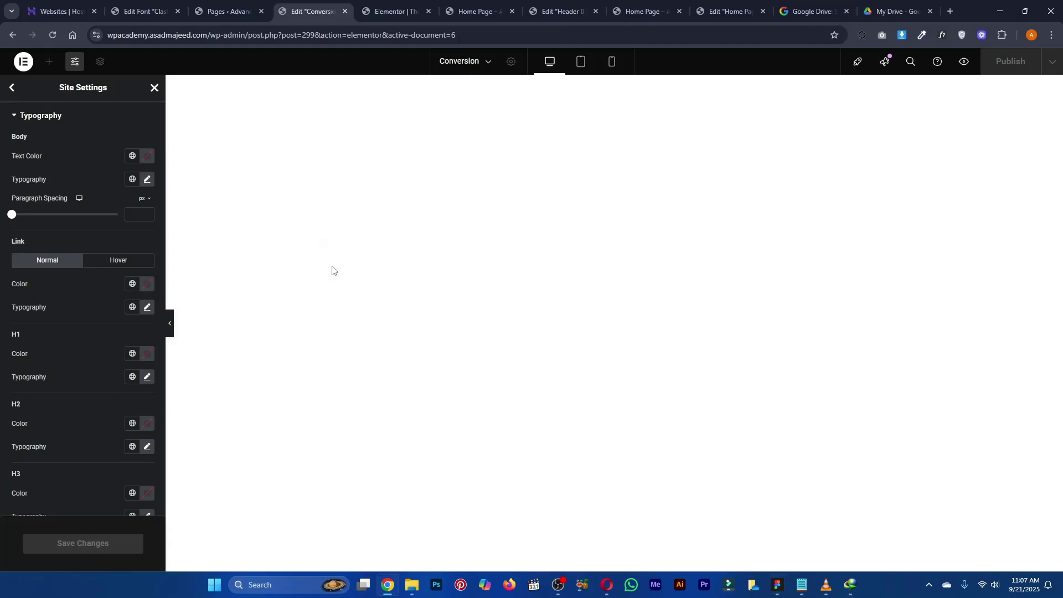
# Review the font family and other typography settings for the site's body text and links
pyautogui.click(147, 180)
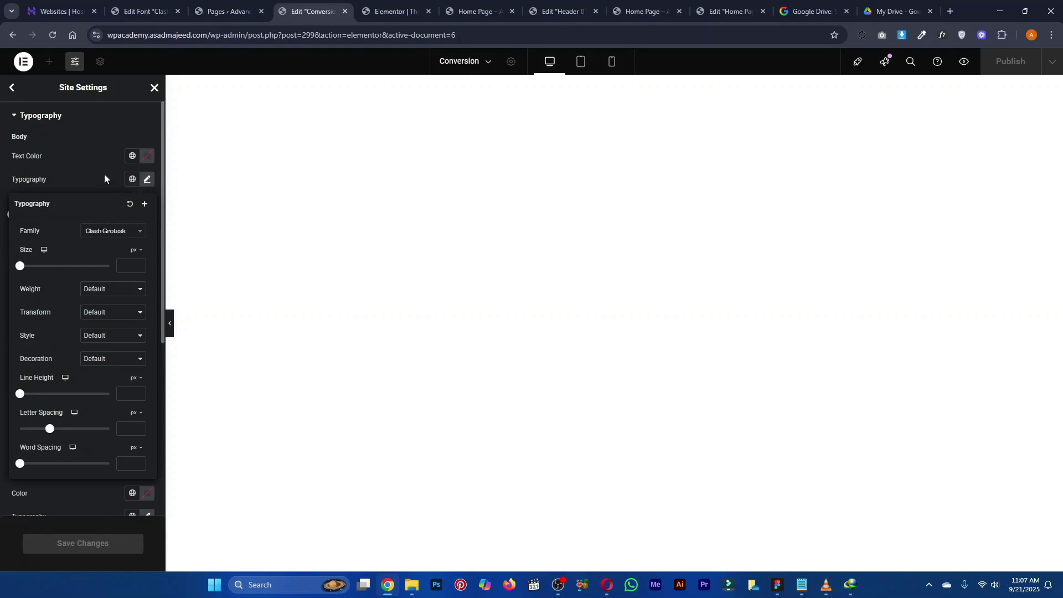
pyautogui.click(105, 236)
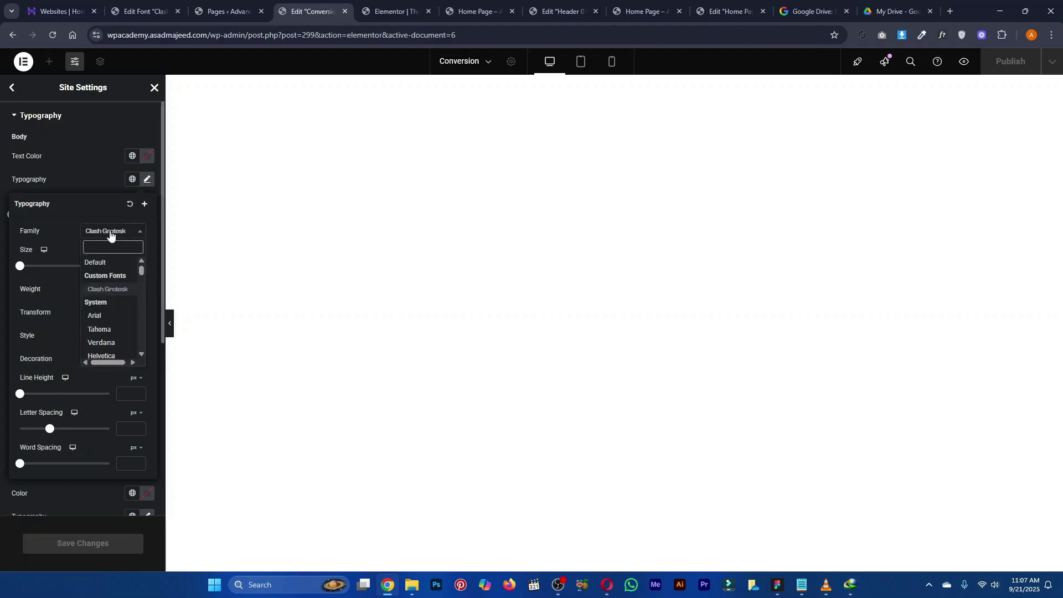
pyautogui.click(110, 233)
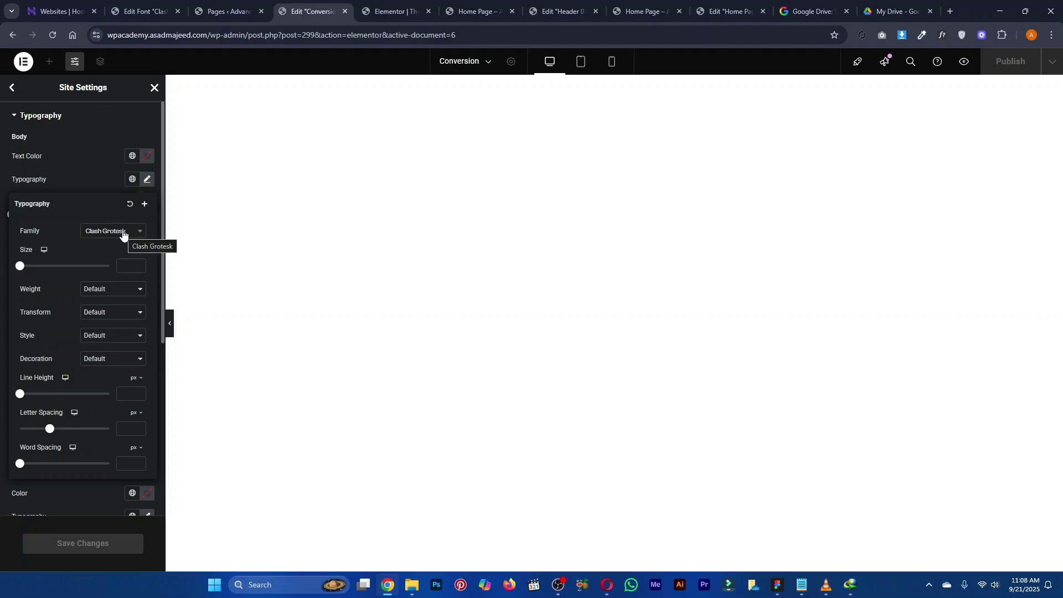
pyautogui.click(113, 178)
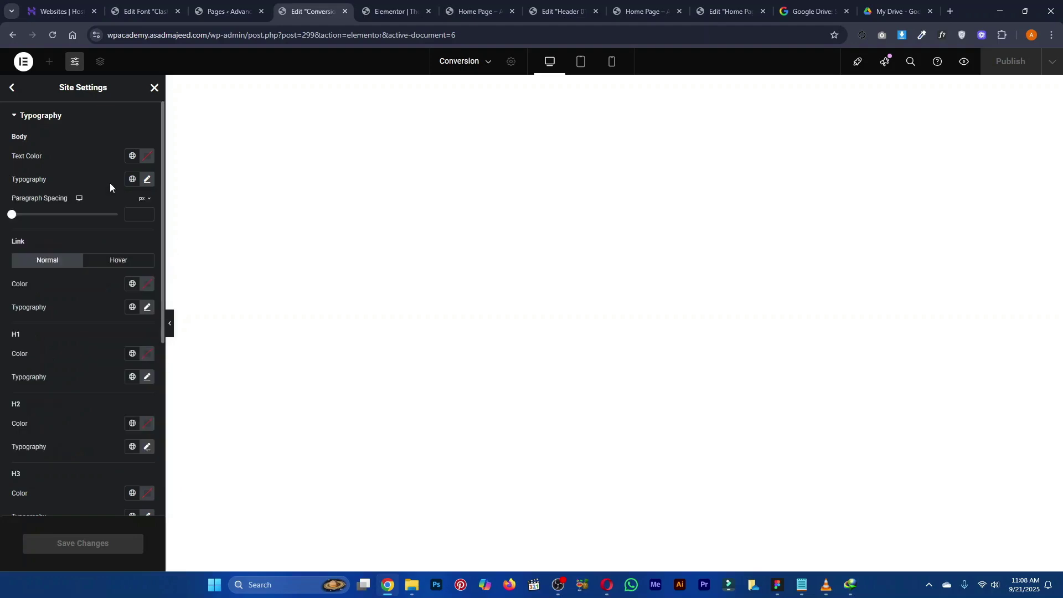
pyautogui.scroll(-1, 26, 274)
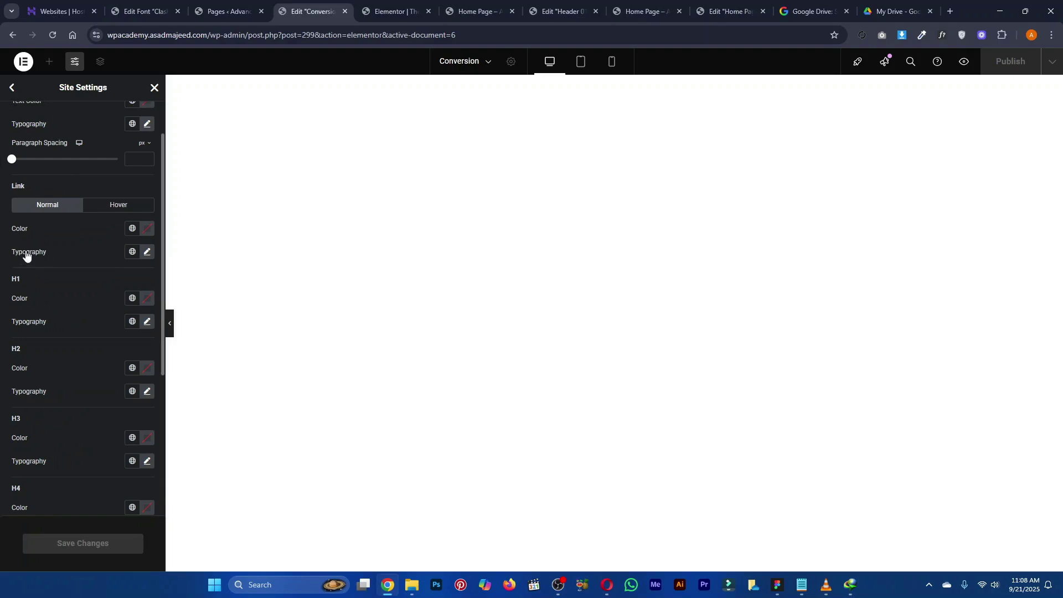
pyautogui.click(146, 252)
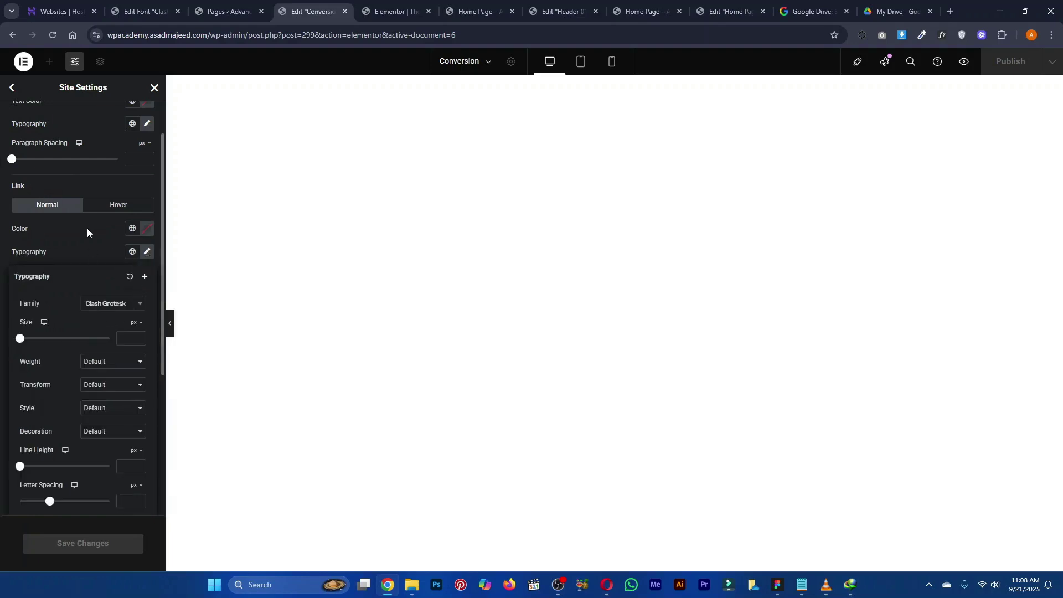
pyautogui.click(88, 229)
# Examine the site's H1 typography settings, including the font weight options
pyautogui.click(148, 323)
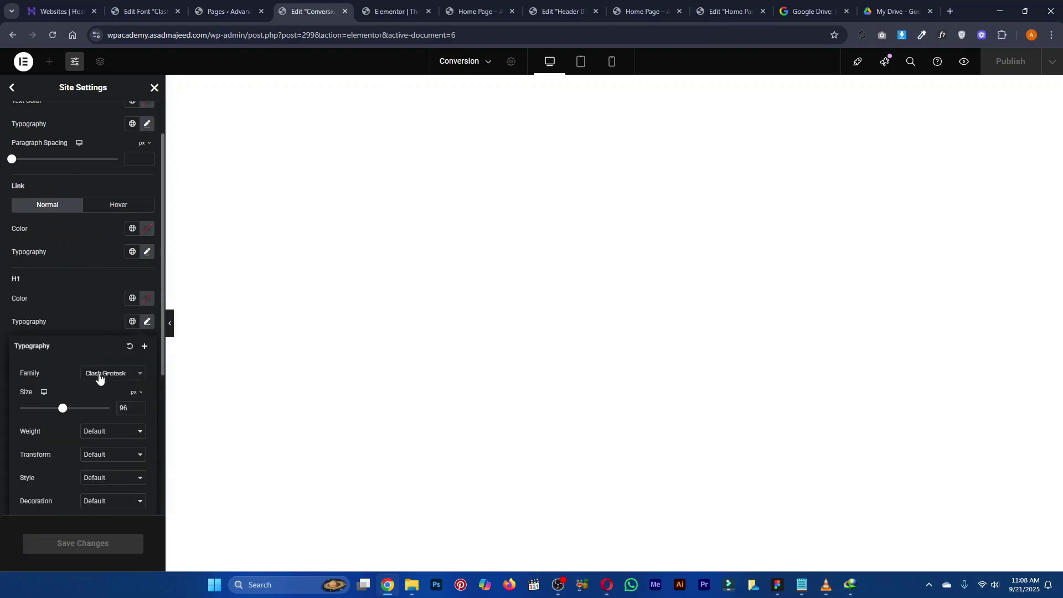
pyautogui.scroll(-2, 56, 371)
pyautogui.click(97, 322)
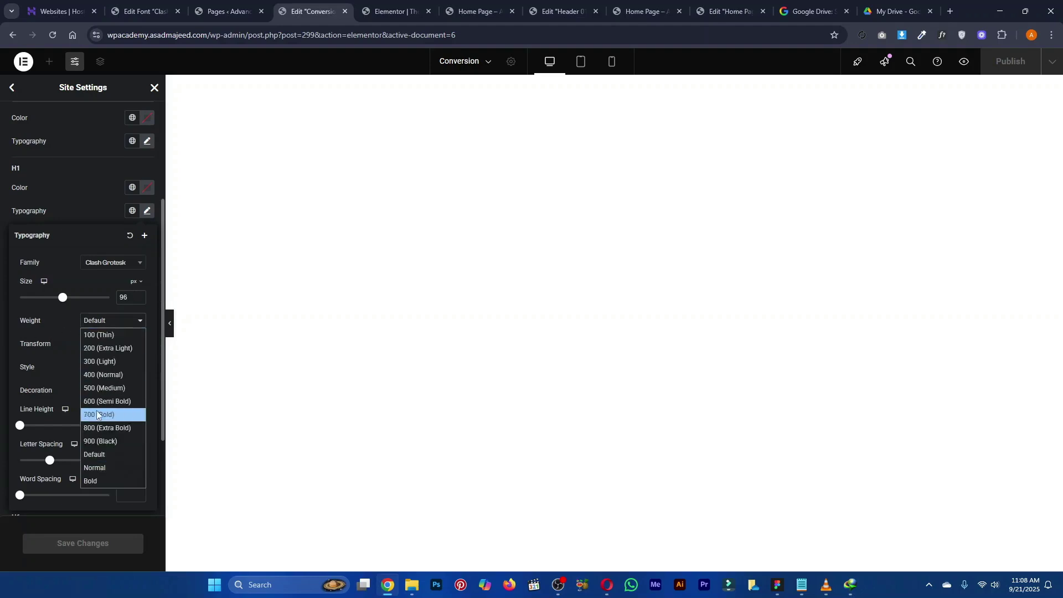
pyautogui.click(100, 442)
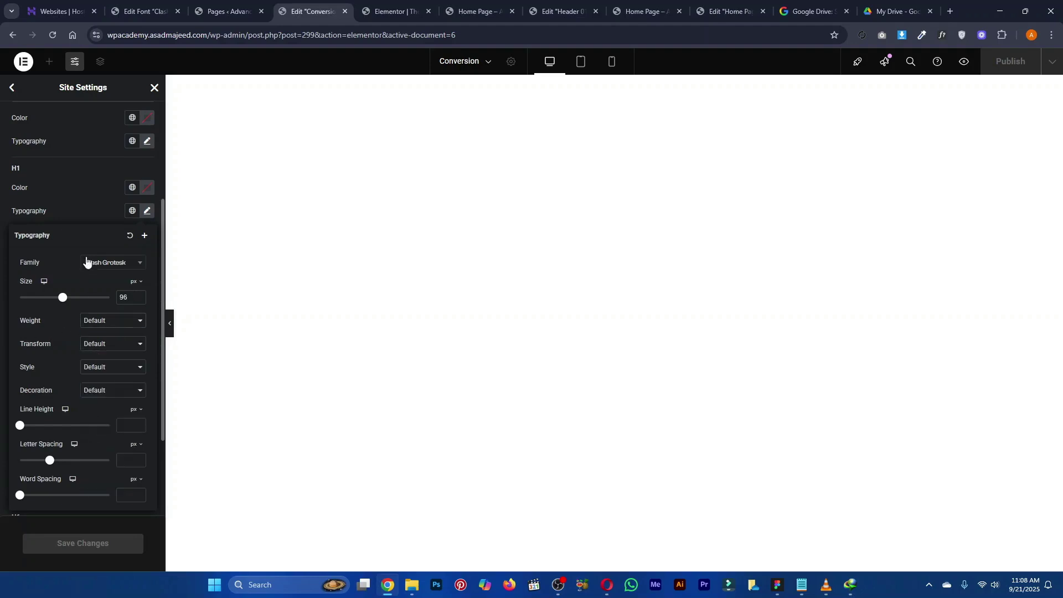
pyautogui.click(89, 208)
# Check the font family and size in the site's H2 and H3 typography settings
pyautogui.click(147, 281)
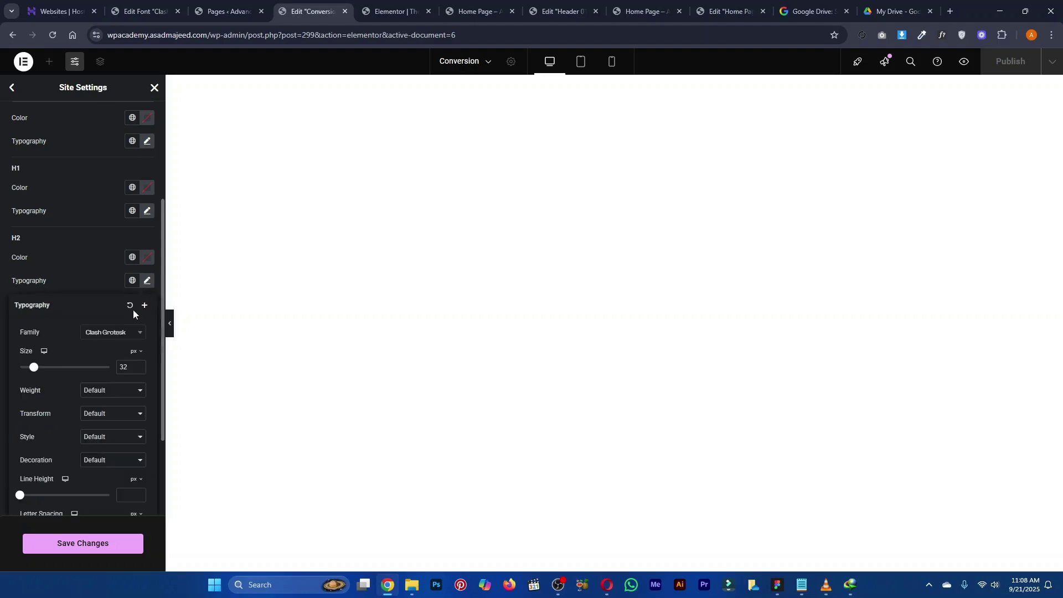
pyautogui.click(103, 267)
pyautogui.scroll(-1, 137, 339)
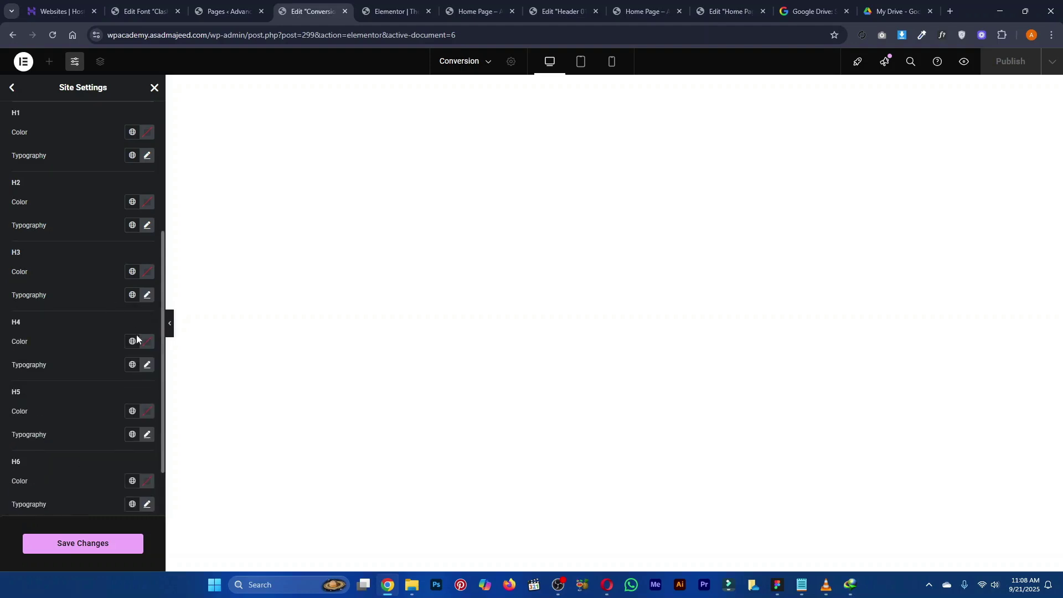
pyautogui.click(148, 293)
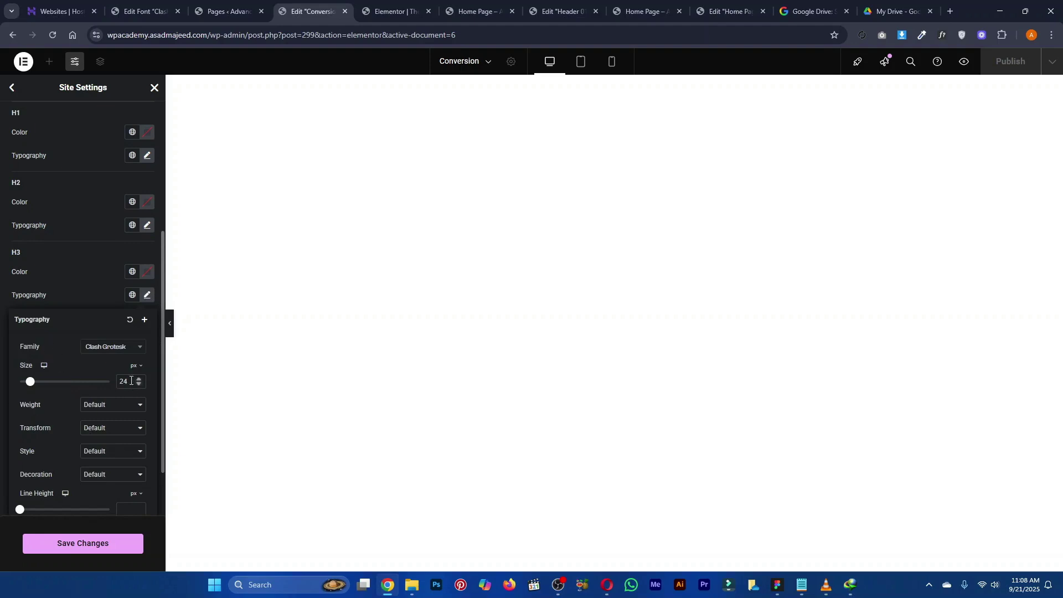
pyautogui.click(148, 224)
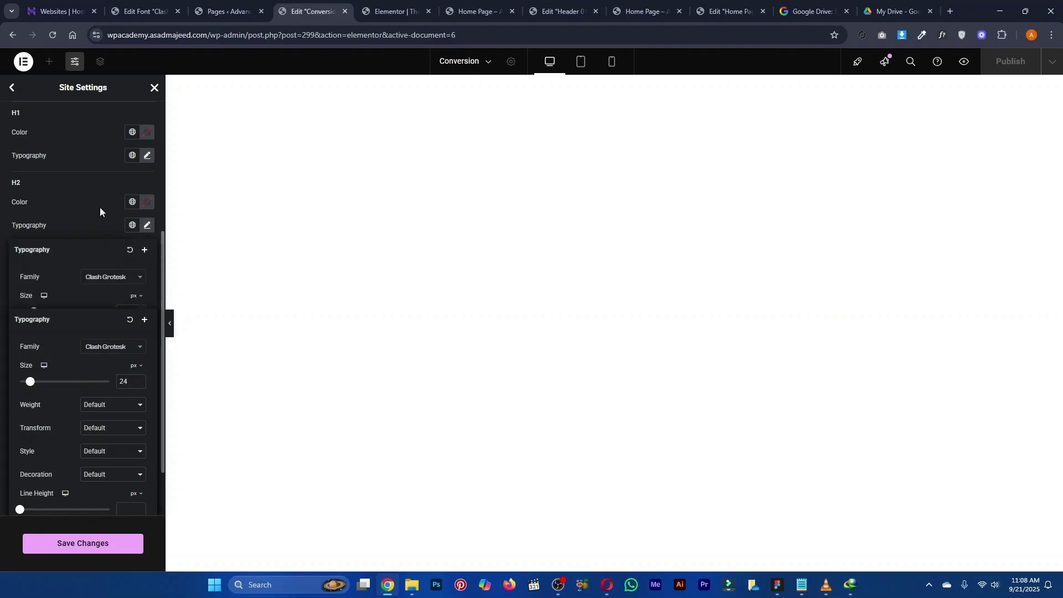
pyautogui.click(147, 225)
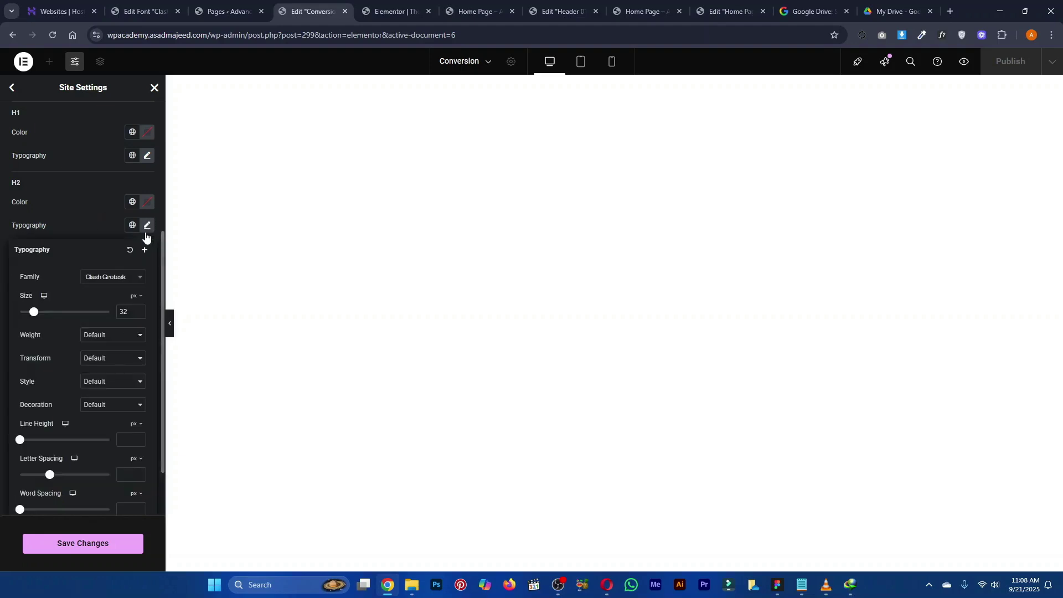
pyautogui.click(82, 217)
pyautogui.scroll(1, 82, 215)
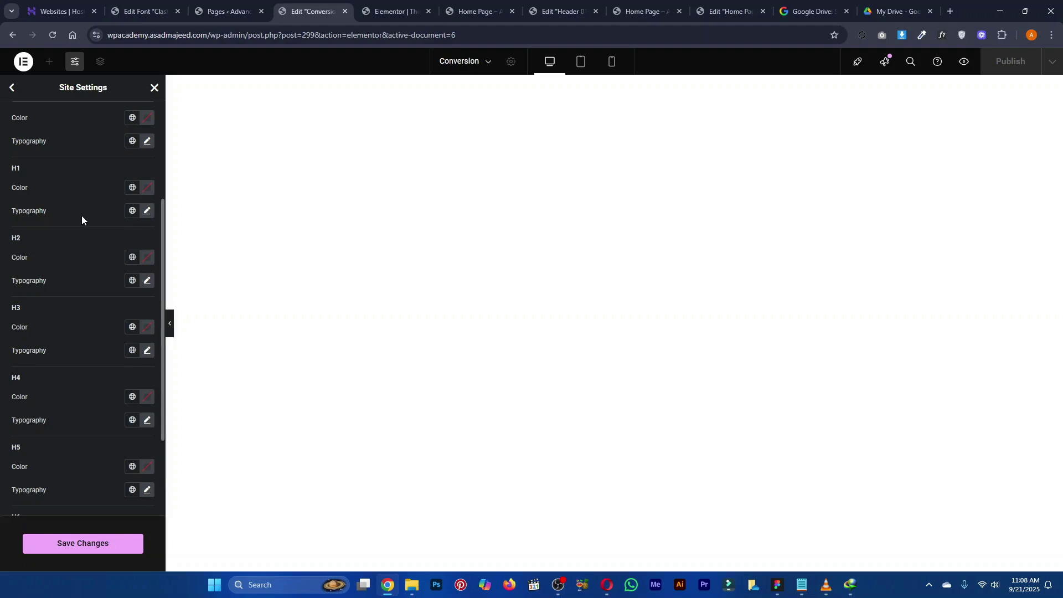
# Open Elementor's general settings in the WordPress dashboard
pyautogui.scroll(3, 82, 215)
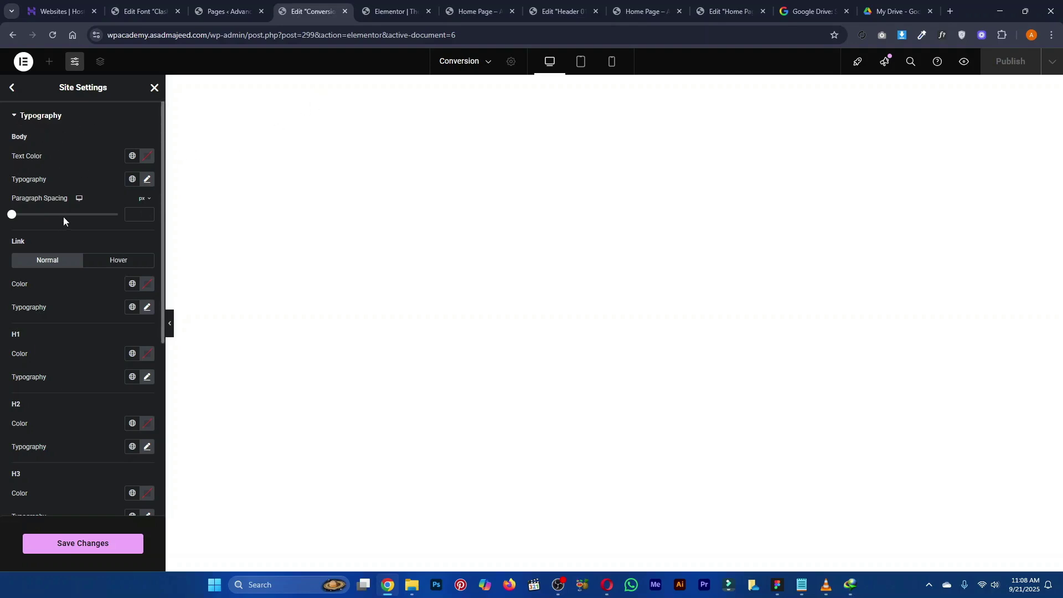
pyautogui.click(394, 12)
pyautogui.click(477, 11)
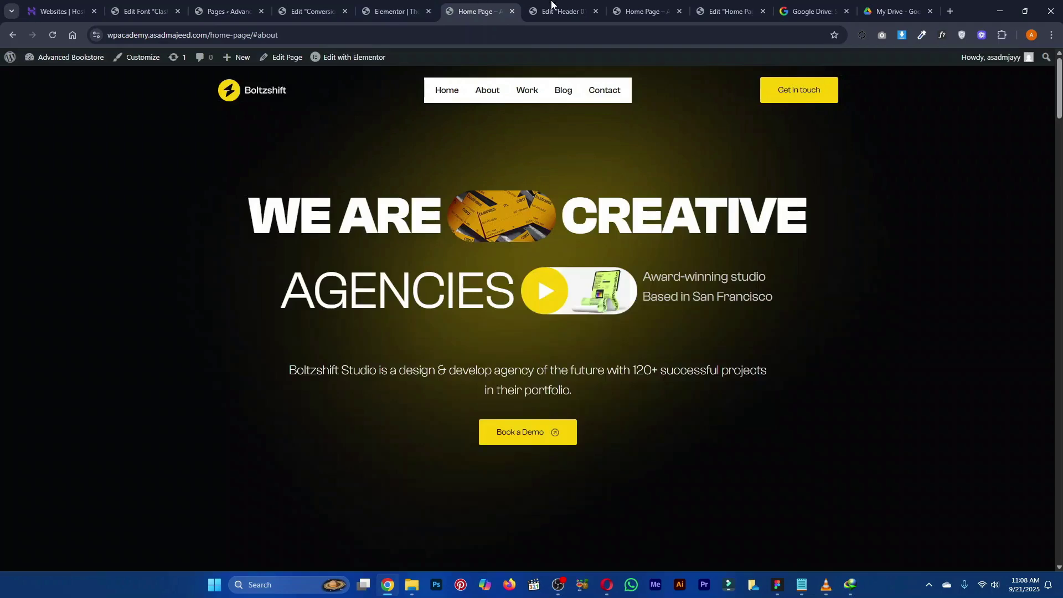
pyautogui.click(552, 5)
pyautogui.click(637, 6)
pyautogui.click(227, 8)
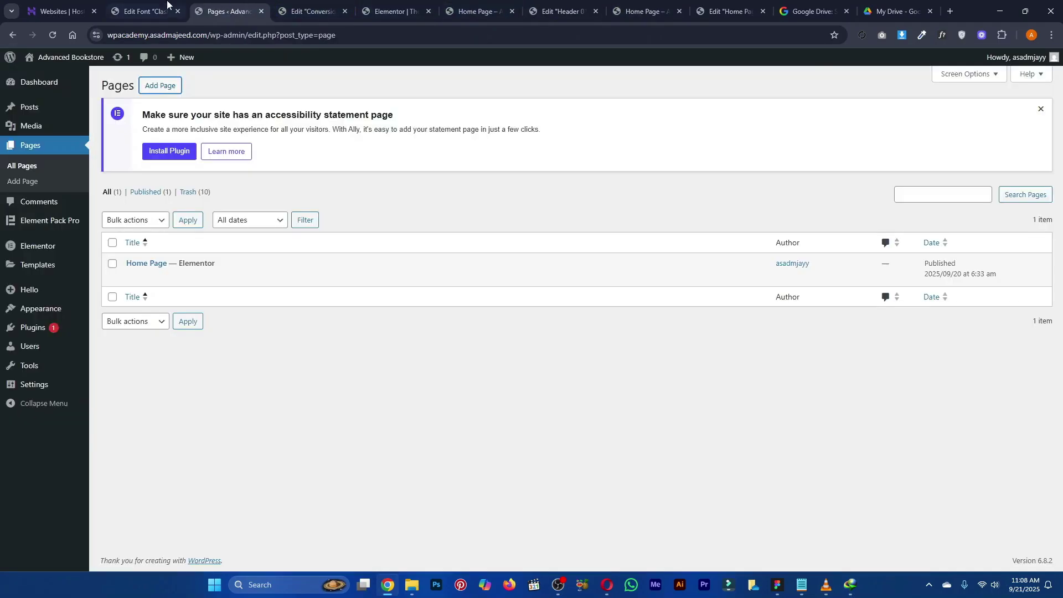
pyautogui.moveTo(42, 247)
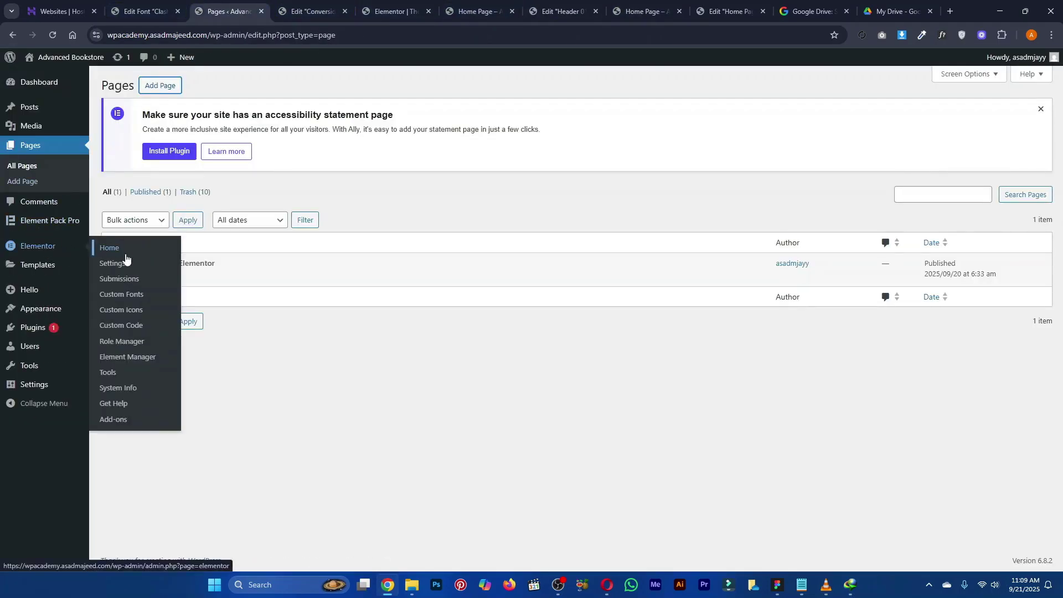
pyautogui.click(124, 264)
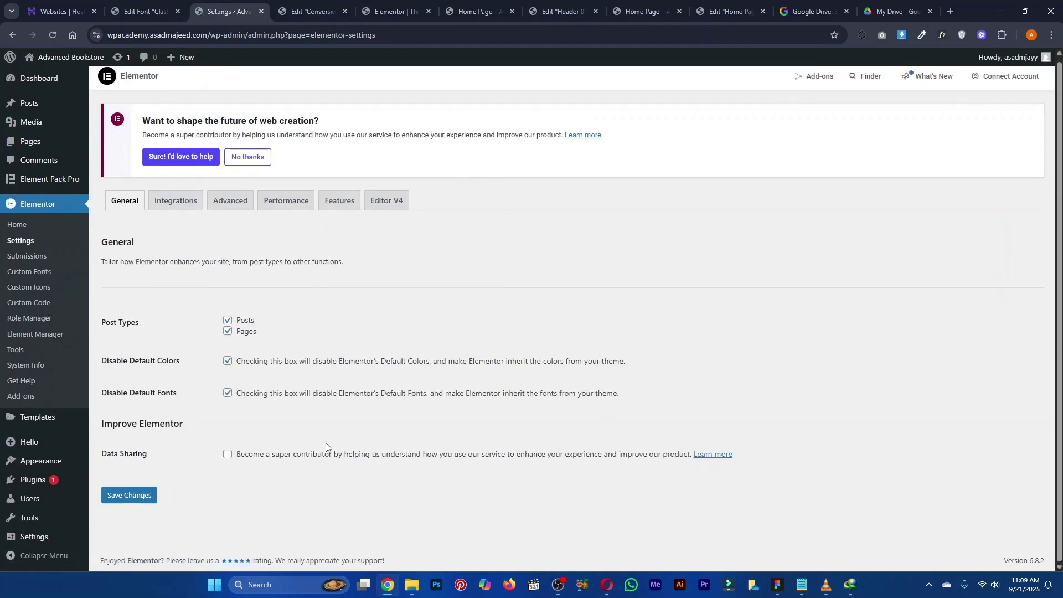
# Make sure Disable Default Colors and Disable Default Fonts are enabled, and save Elementor's general settings
pyautogui.moveTo(102, 360); pyautogui.dragTo(181, 362)
pyautogui.moveTo(101, 393)
pyautogui.mouseDown()
pyautogui.moveTo(184, 401)
pyautogui.moveTo(106, 394)
pyautogui.mouseUp()
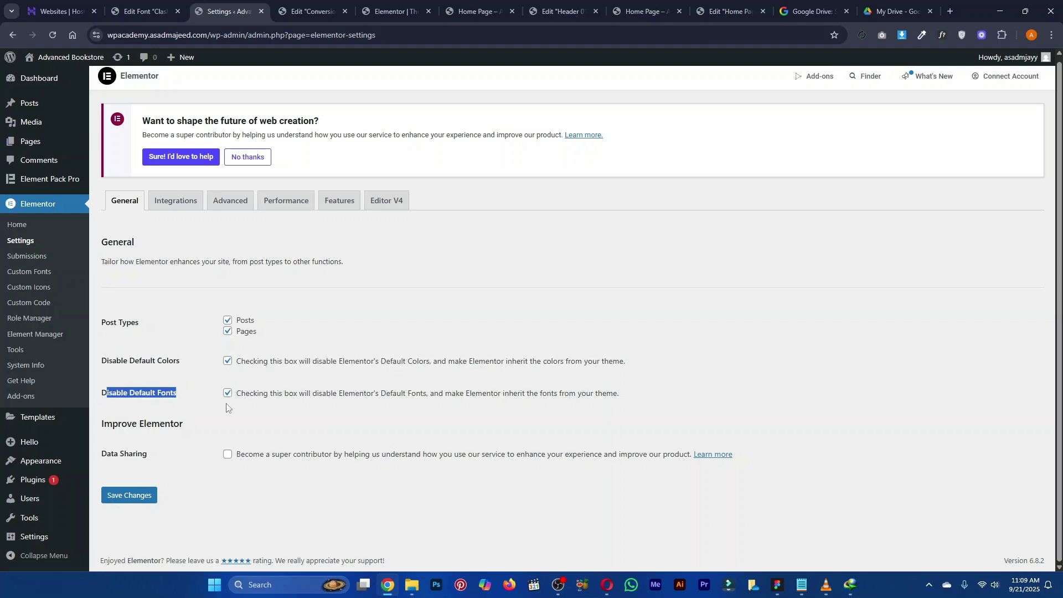
pyautogui.click(227, 360)
pyautogui.click(312, 7)
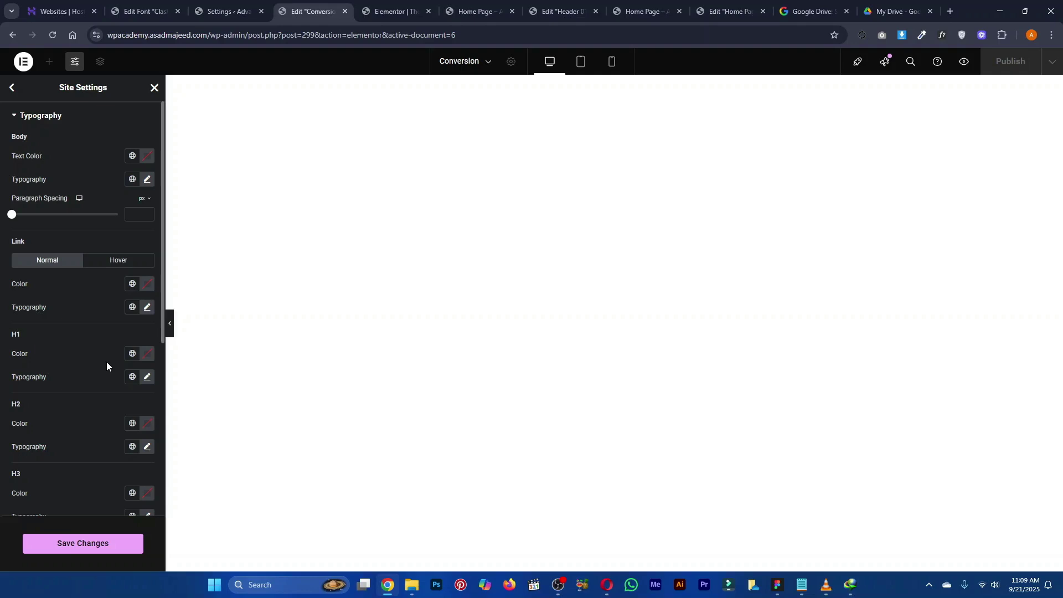
pyautogui.click(212, 13)
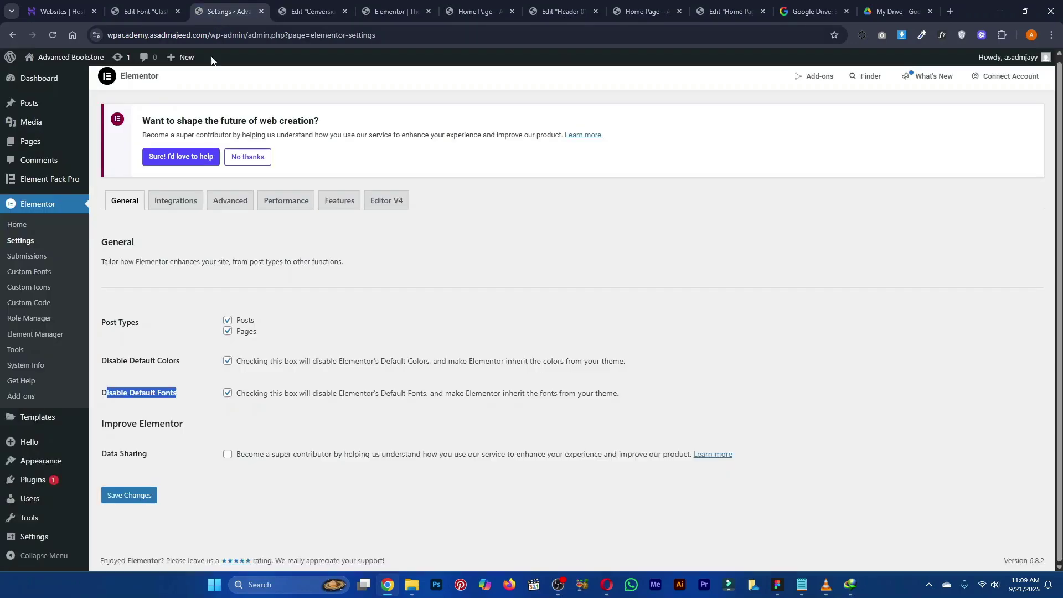
pyautogui.click(138, 495)
# Save the typography changes in the Conversion page's Site Settings and open the Global Colors
pyautogui.click(339, 6)
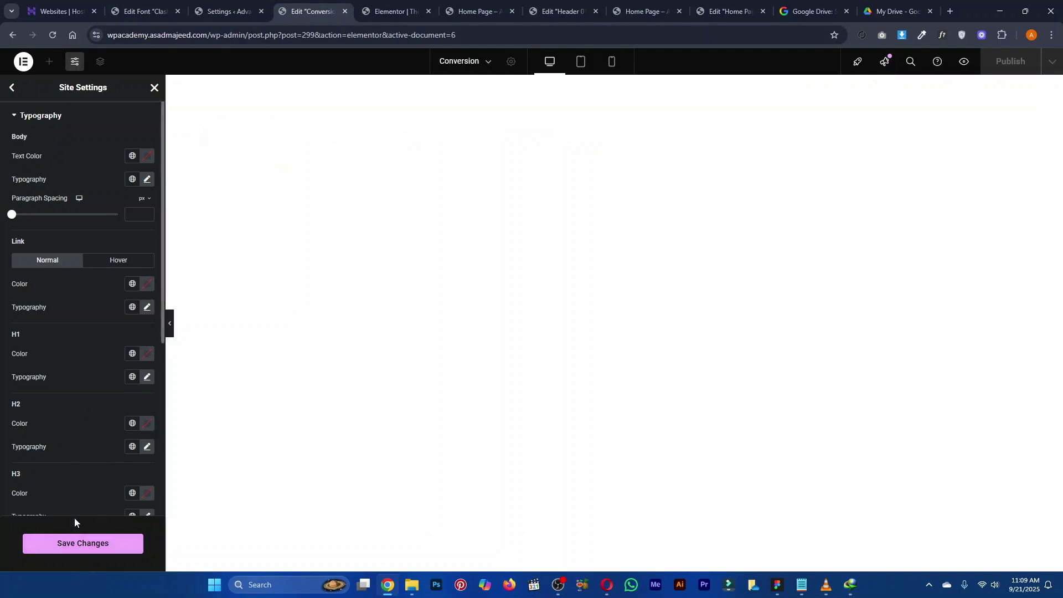
pyautogui.click(93, 548)
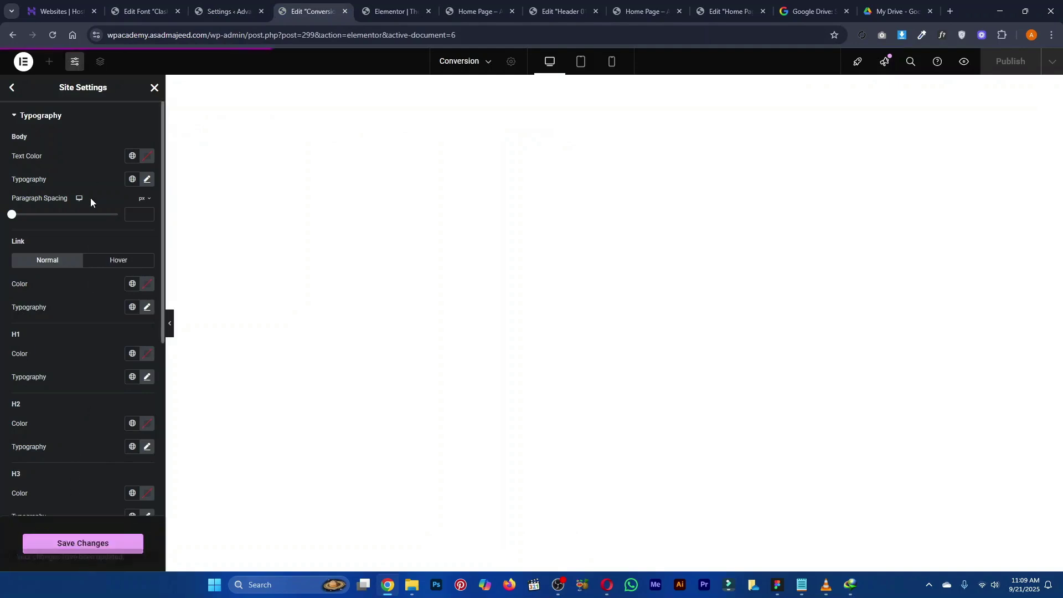
pyautogui.click(11, 87)
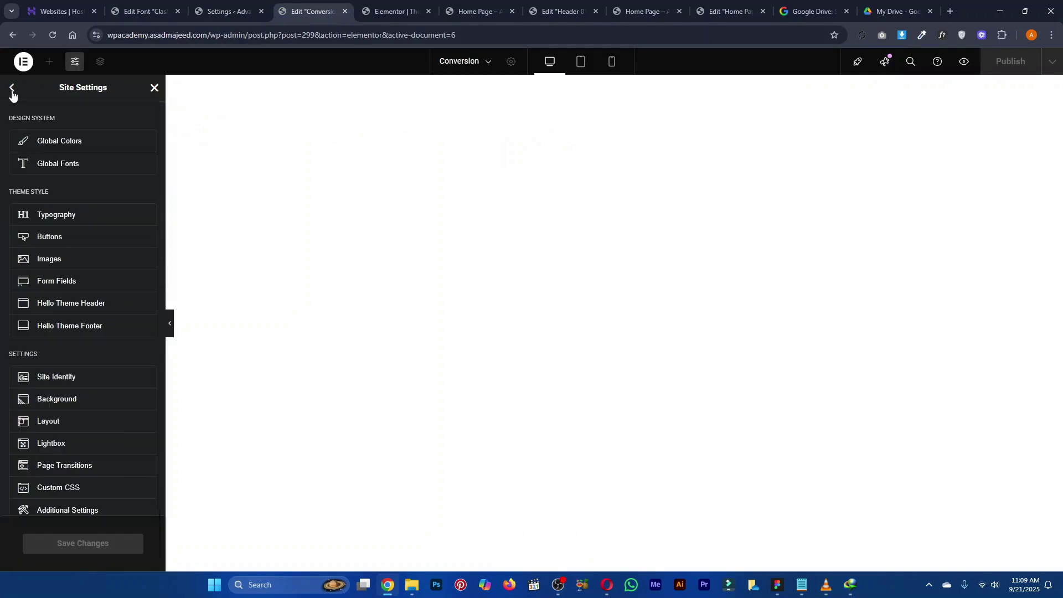
pyautogui.click(84, 144)
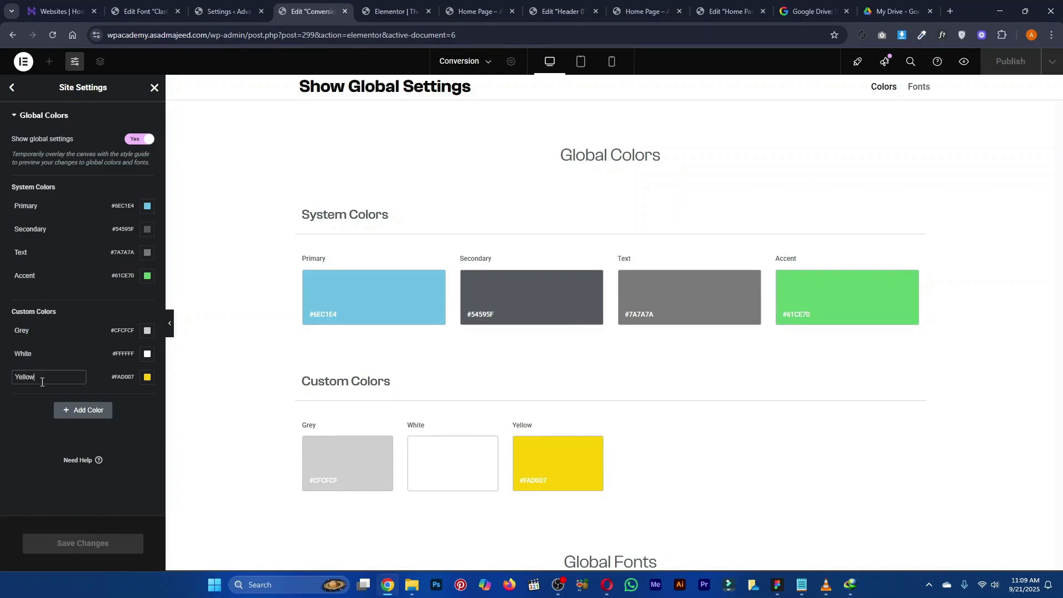
# Add a blank custom color to the global colors and delete it again
pyautogui.click(70, 415)
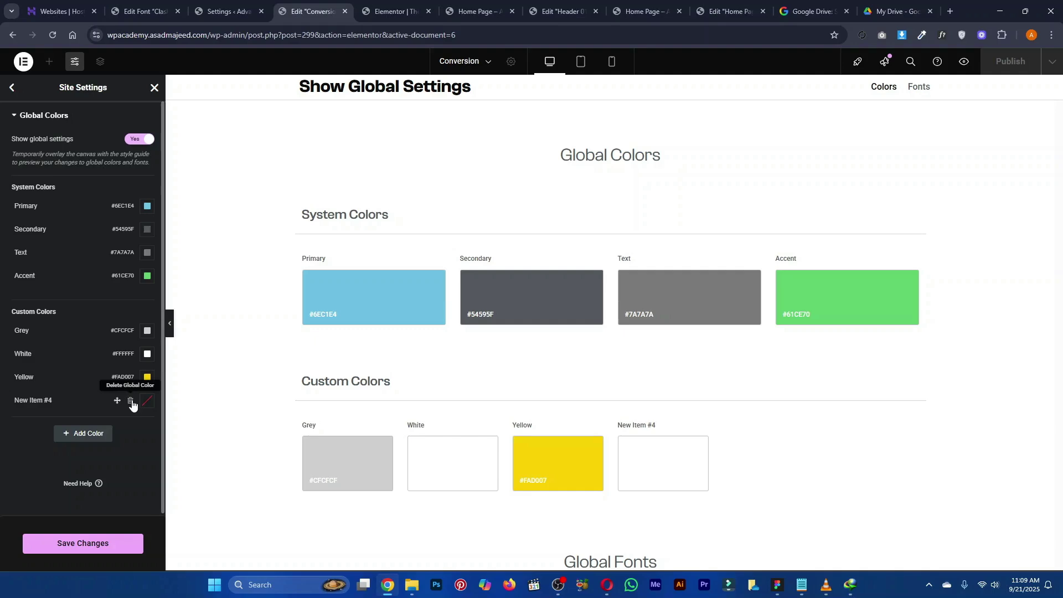
pyautogui.click(132, 404)
pyautogui.click(598, 337)
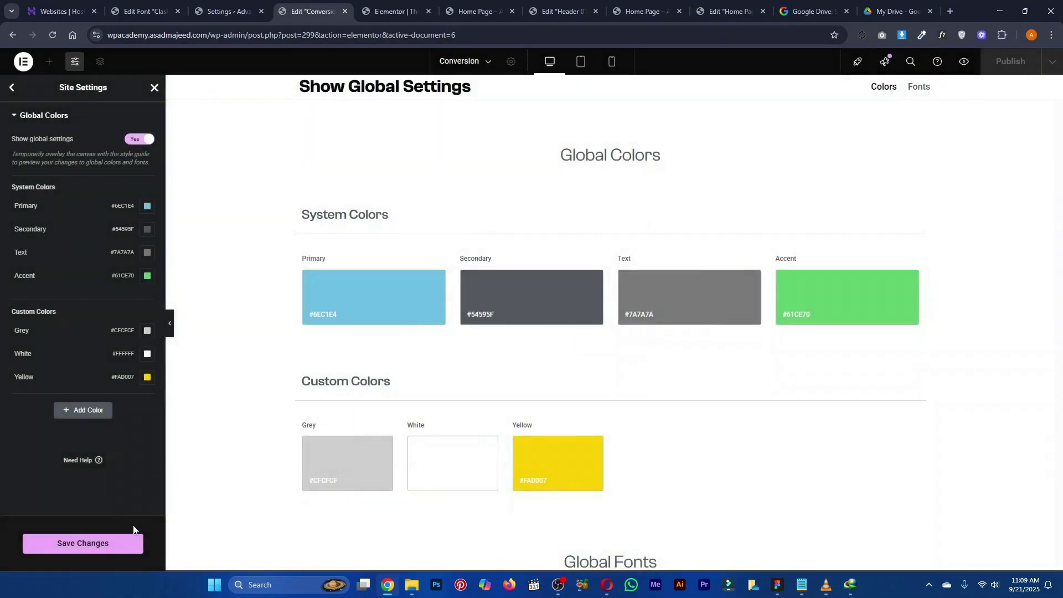
# Save the global color changes and close the Site Settings
pyautogui.click(118, 550)
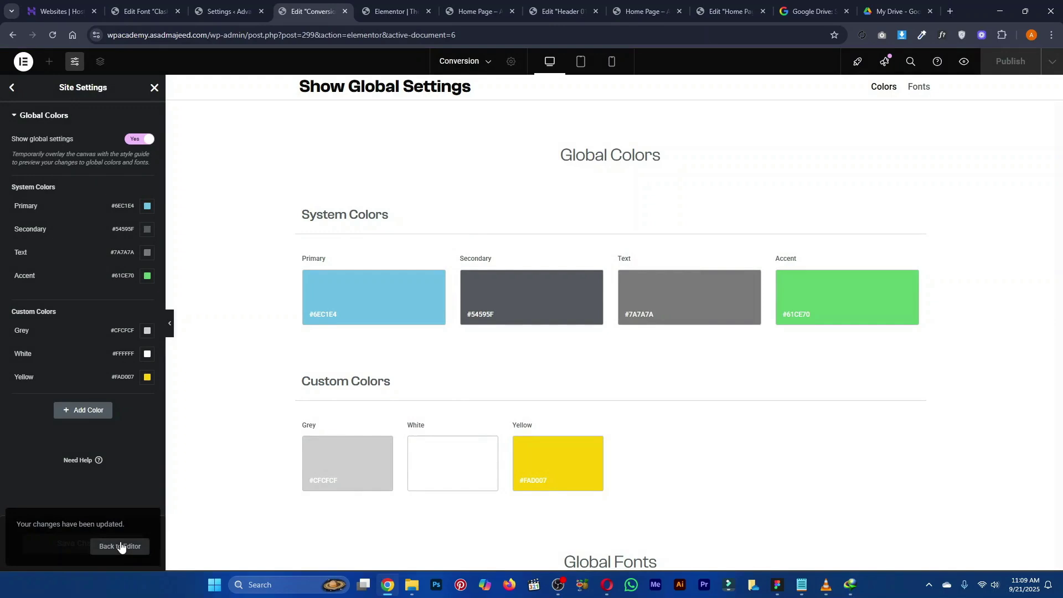
pyautogui.rightClick(148, 51)
pyautogui.click(141, 95)
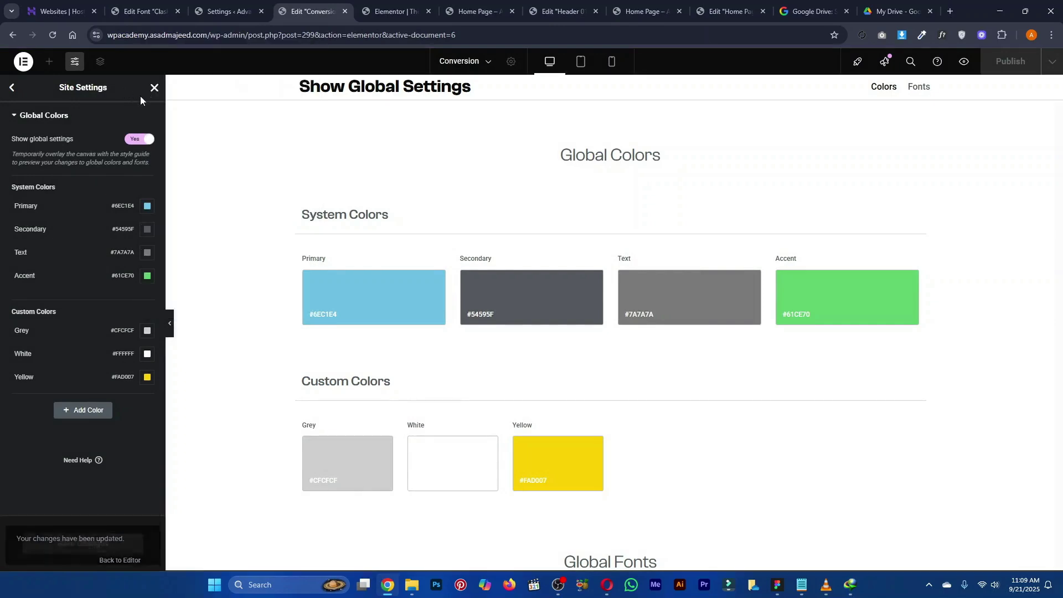
pyautogui.click(154, 88)
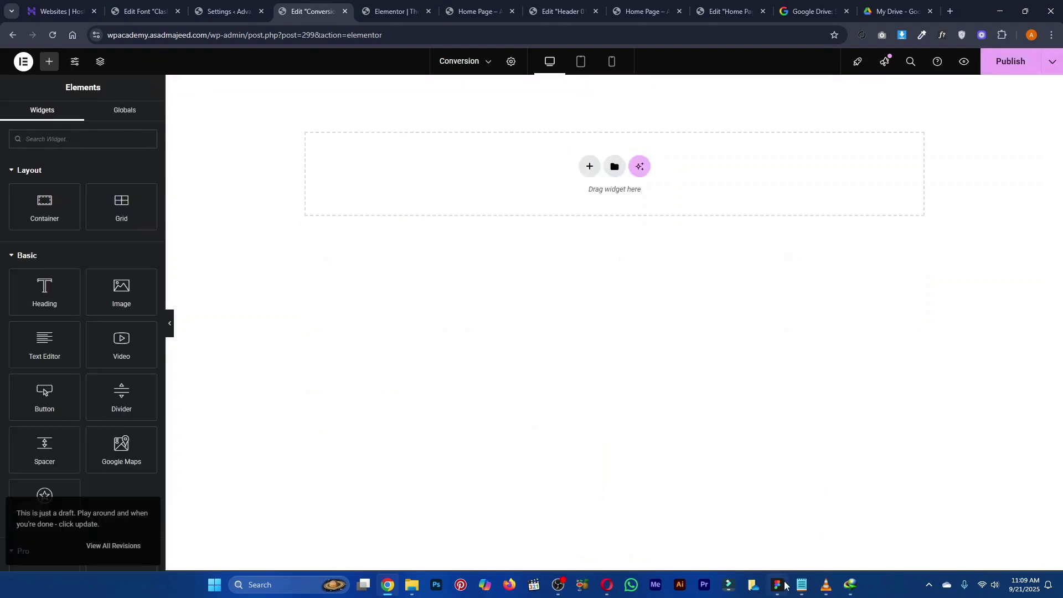
# Check the hero section in the Figma design and add a single container with column direction to the Conversion page
pyautogui.moveTo(786, 586)
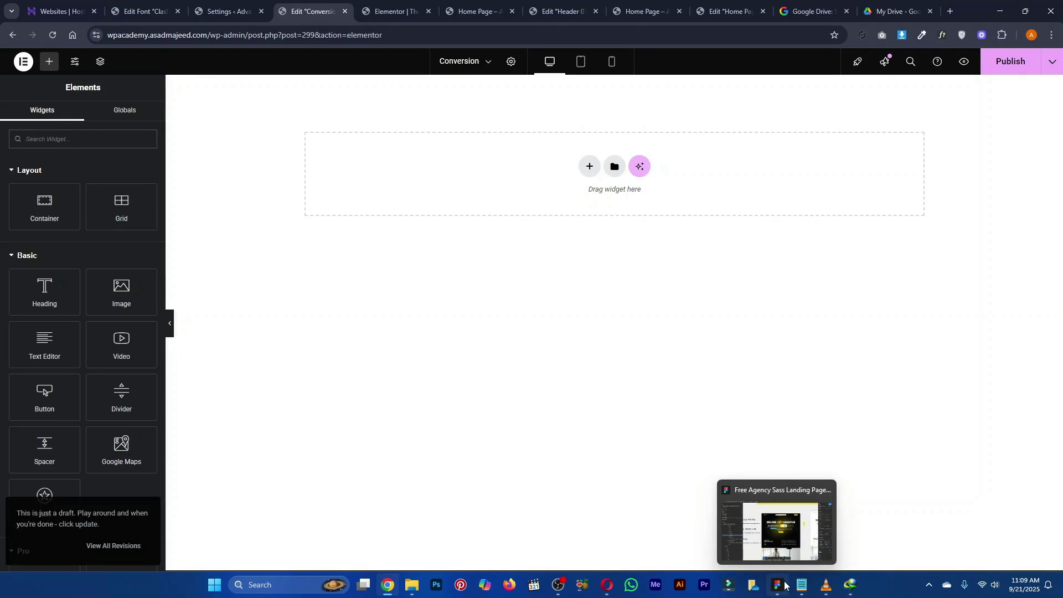
pyautogui.click(785, 586)
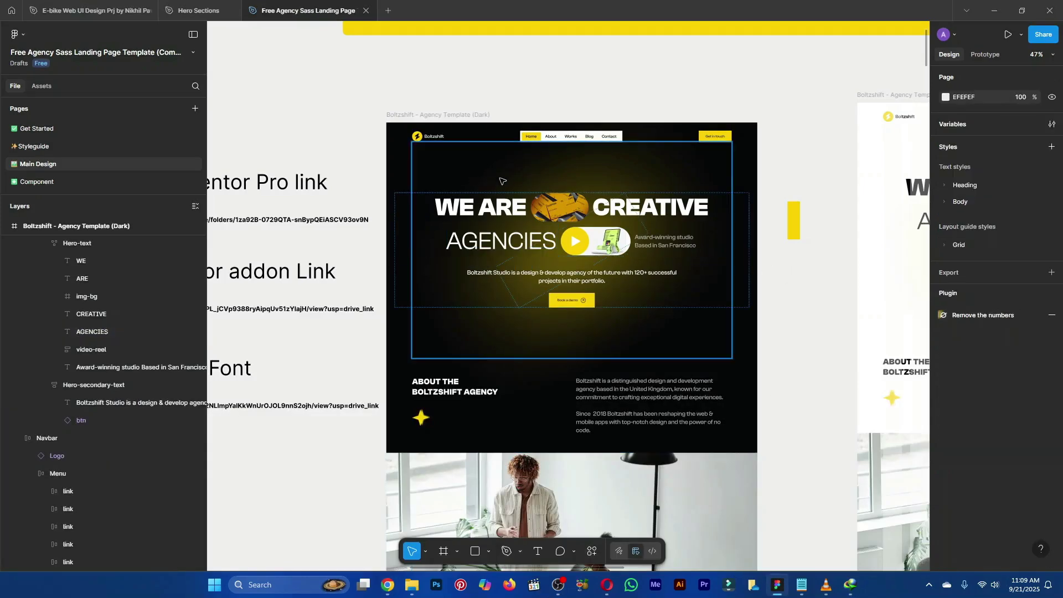
pyautogui.hotkey('alt', 'Tab')
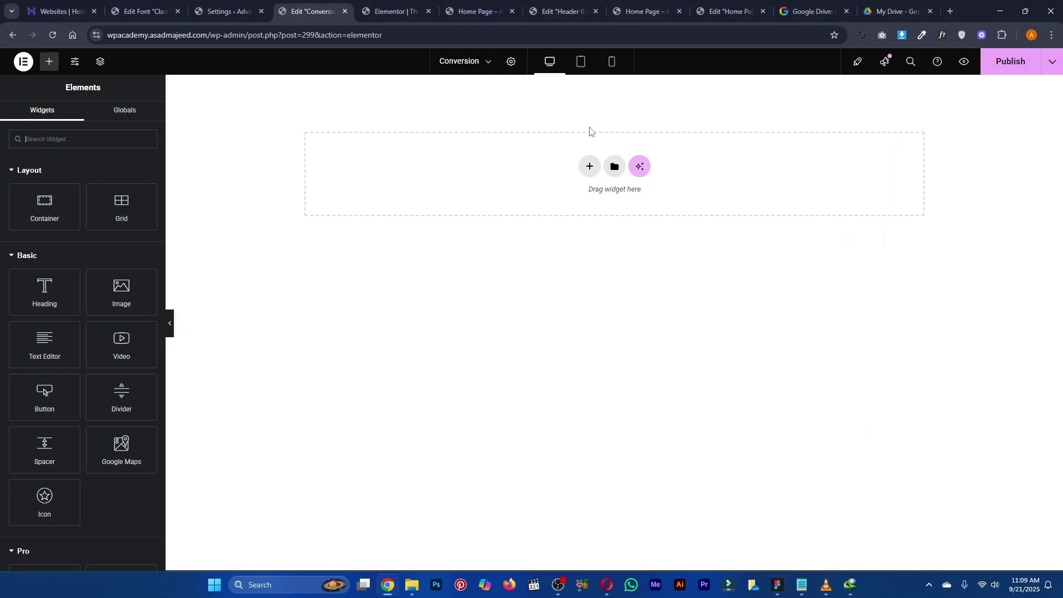
pyautogui.click(588, 166)
pyautogui.click(549, 192)
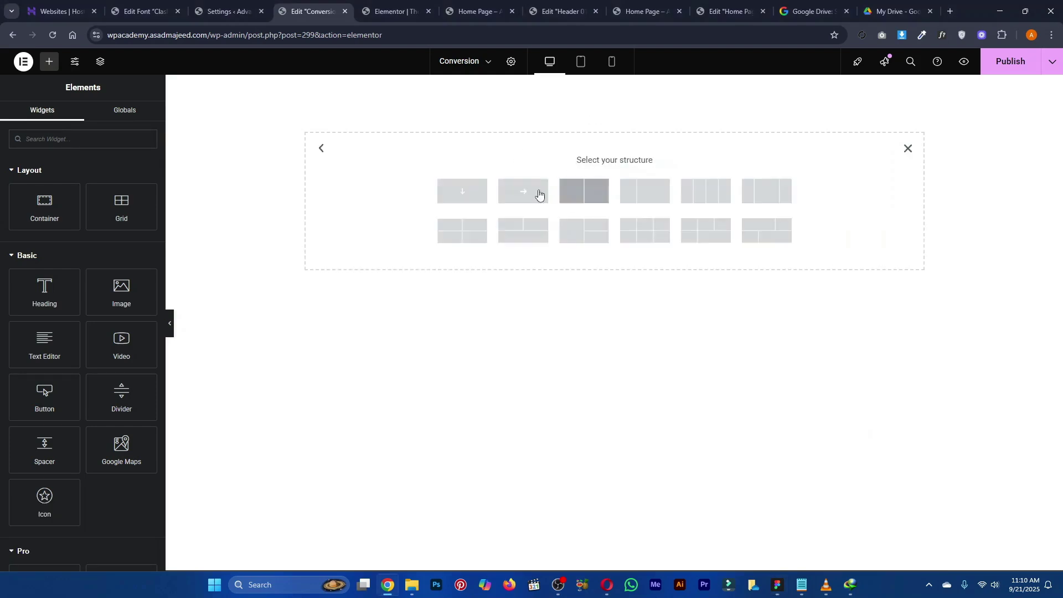
pyautogui.click(474, 201)
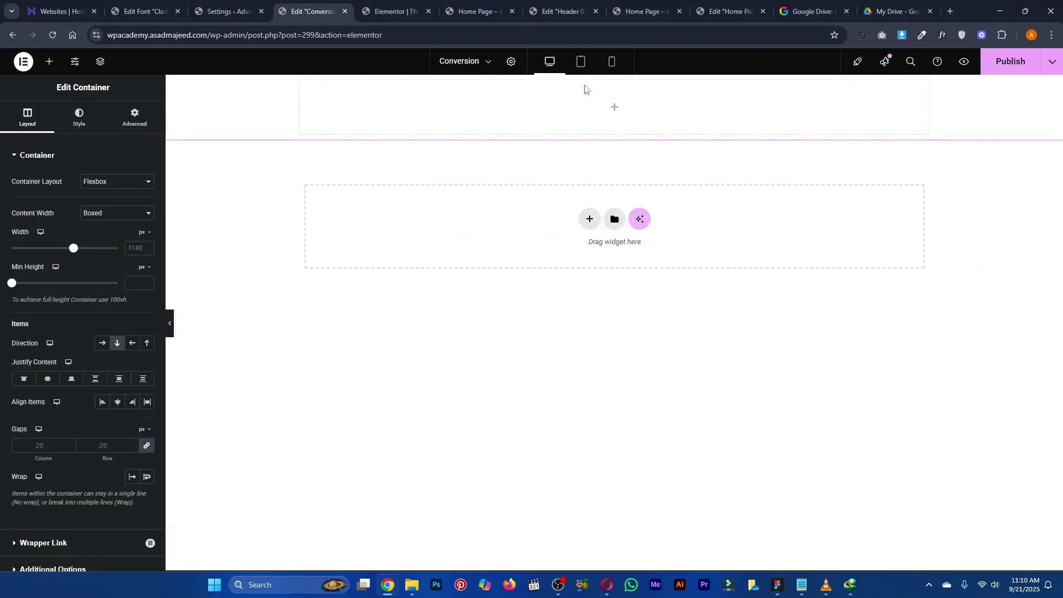
# Show the page structure and set the container's minimum height to 100 vh
pyautogui.click(100, 62)
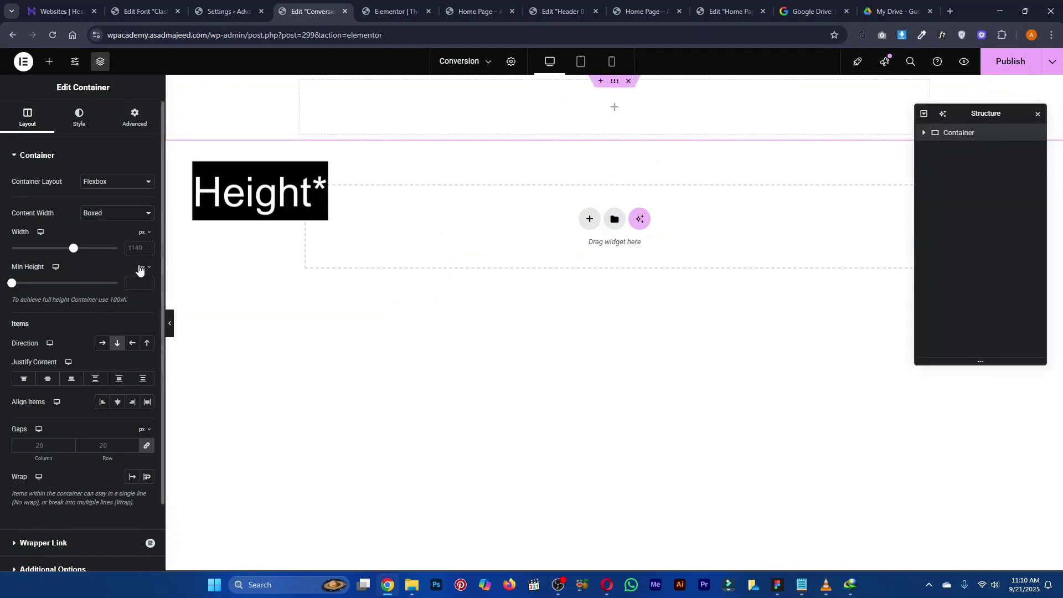
pyautogui.click(143, 266)
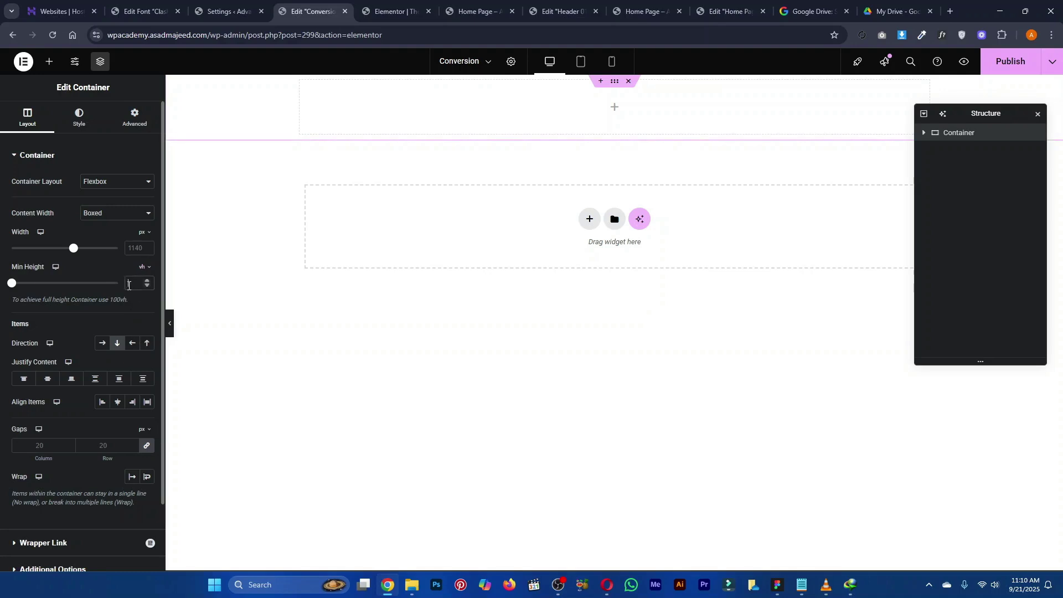
pyautogui.click(133, 290)
pyautogui.write('100')
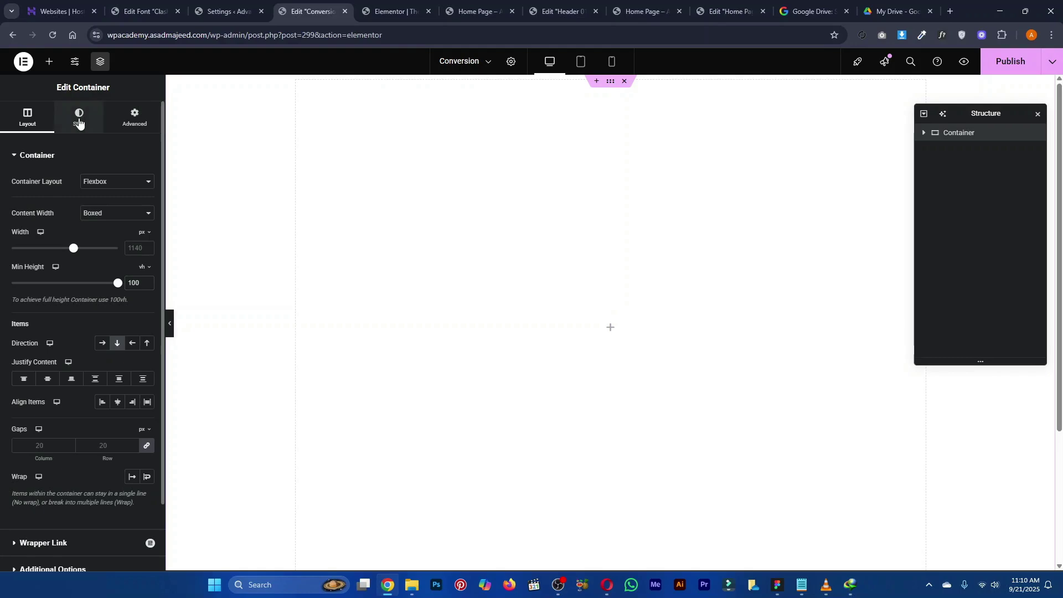
# Switch to Figma, locate the Background Image frame and move it slightly lower on the canvas
pyautogui.click(776, 585)
pyautogui.moveTo(339, 426); pyautogui.dragTo(595, 359)
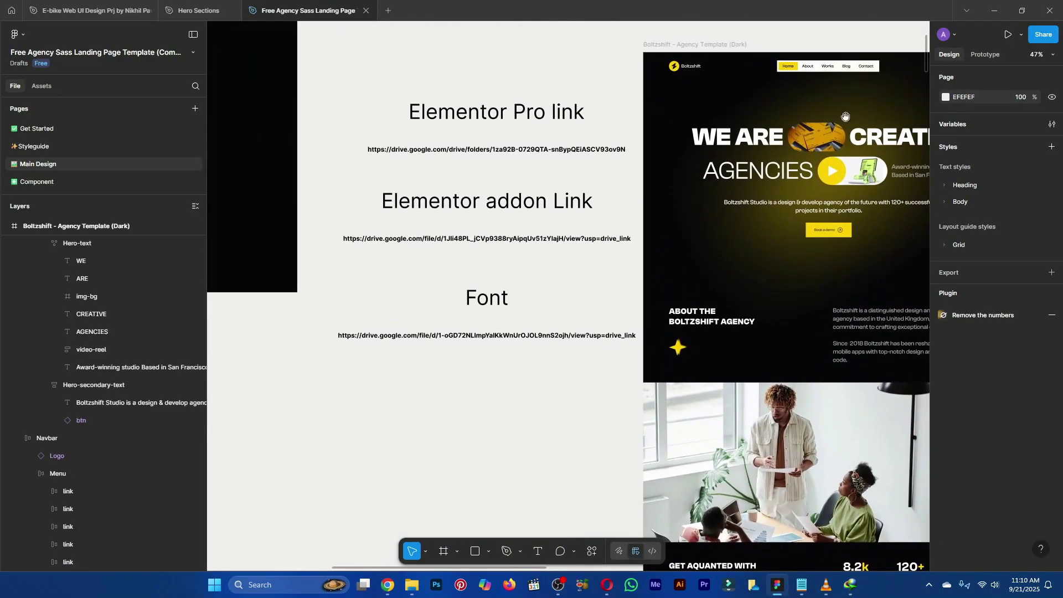
pyautogui.scroll(-2, 491, 236)
pyautogui.moveTo(417, 196); pyautogui.dragTo(641, 224)
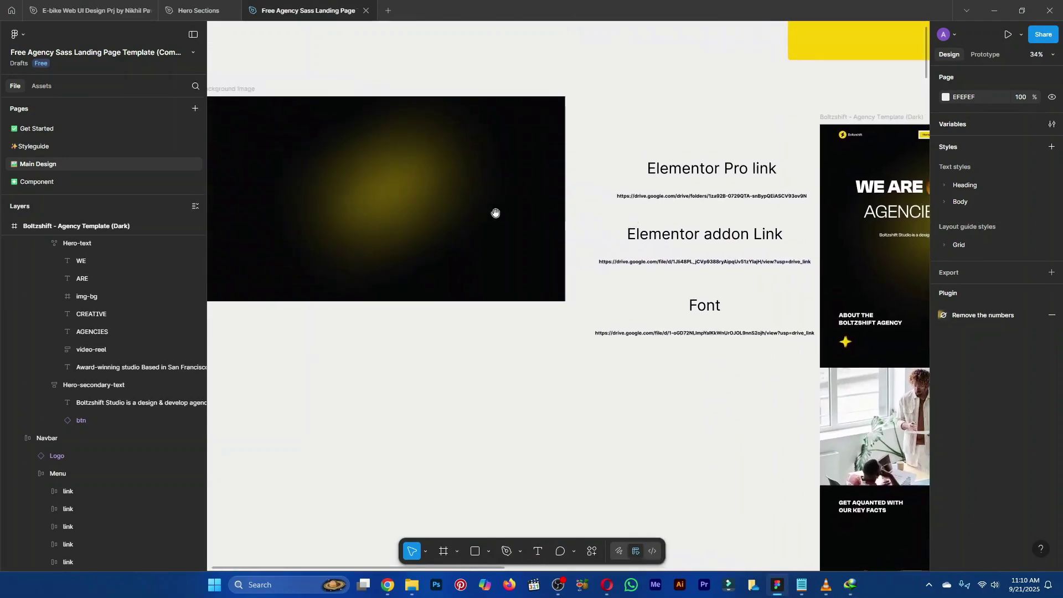
pyautogui.moveTo(498, 217); pyautogui.dragTo(475, 248)
pyautogui.scroll(-2, 561, 237)
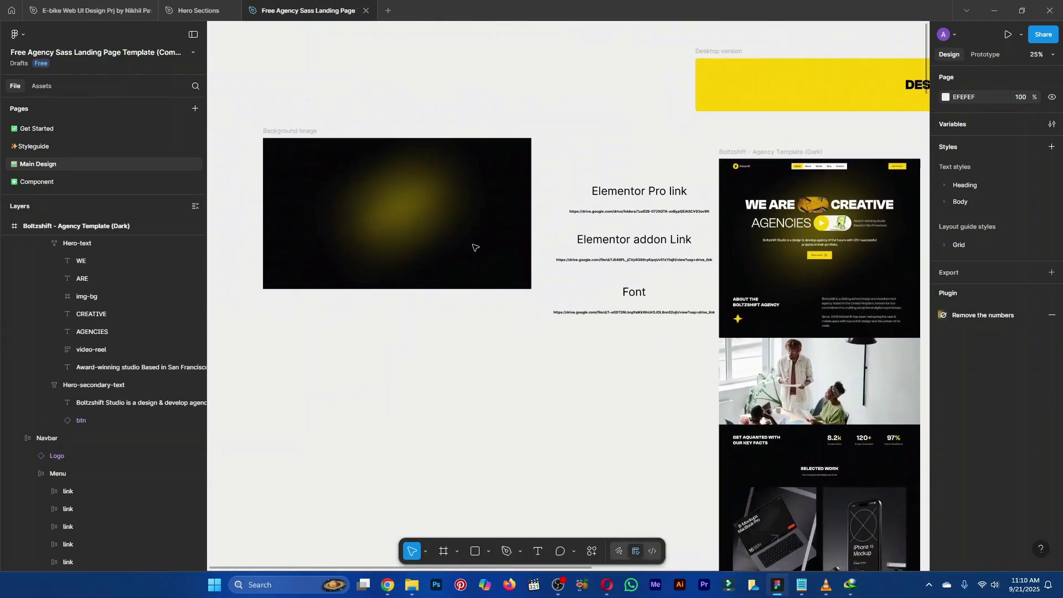
pyautogui.moveTo(294, 134); pyautogui.dragTo(276, 188)
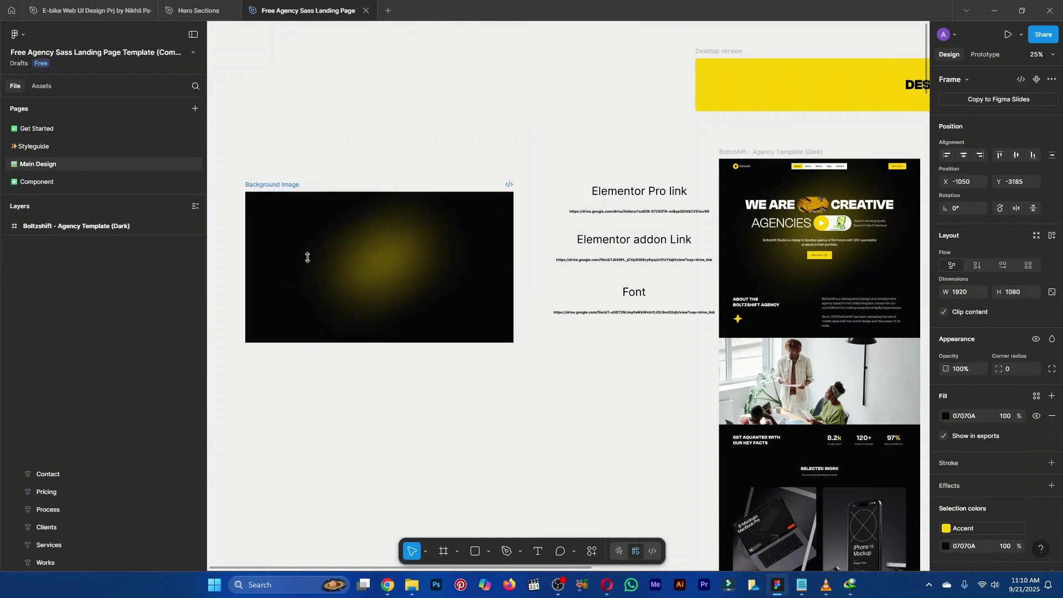
# Copy the hero's blurred yellow rectangle onto the empty canvas below the Background Image frame and delete the copy
pyautogui.click(801, 257)
pyautogui.moveTo(801, 257); pyautogui.dragTo(486, 433)
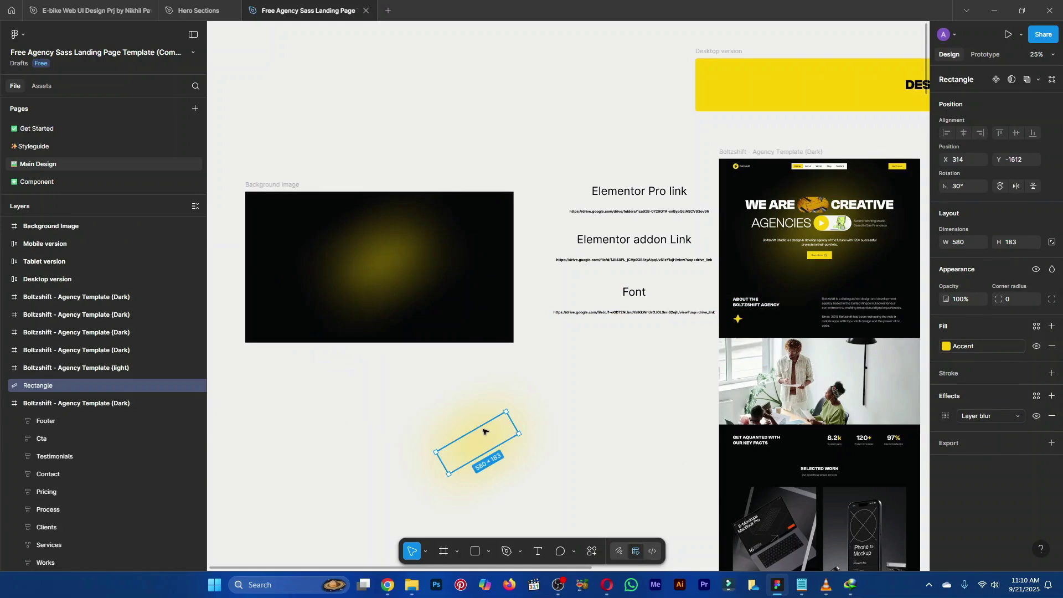
pyautogui.press('Delete')
# Delete the yellow glow from the Background Image frame and check the frame's fill color before returning to Elementor
pyautogui.click(355, 265)
pyautogui.press('Delete')
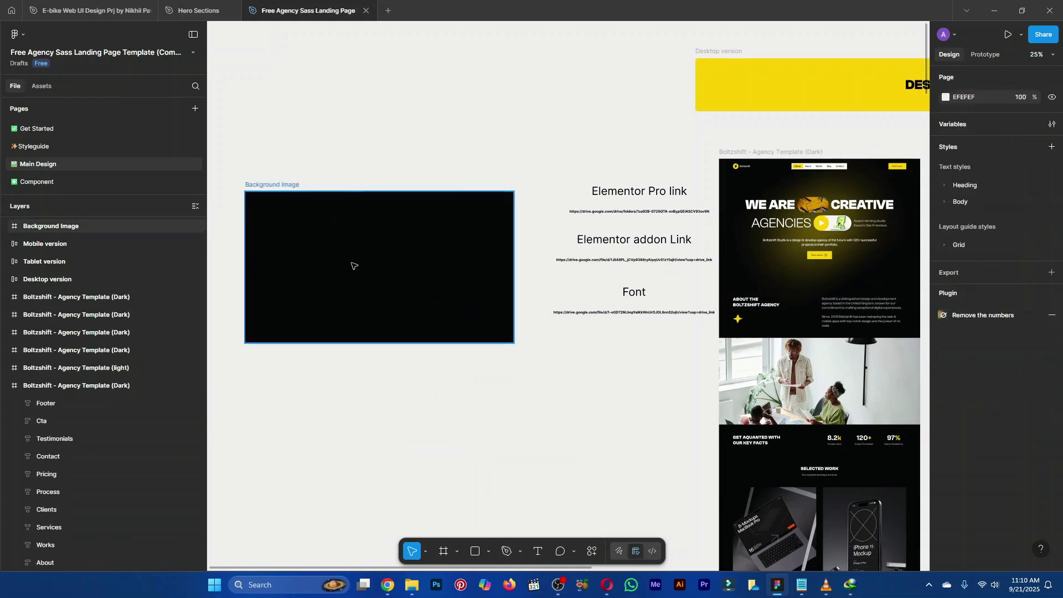
pyautogui.click(459, 223)
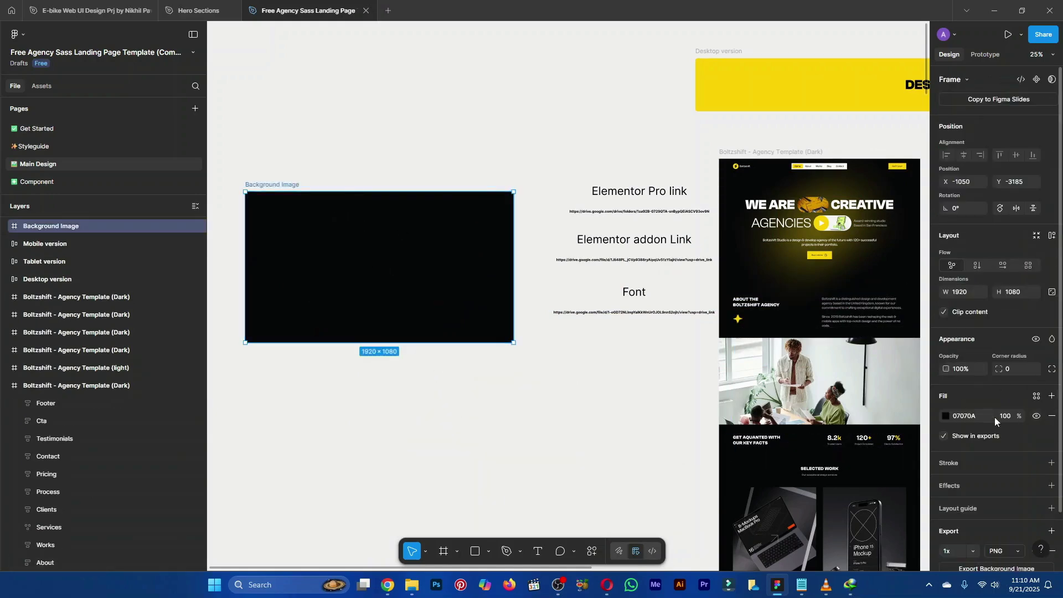
pyautogui.click(945, 416)
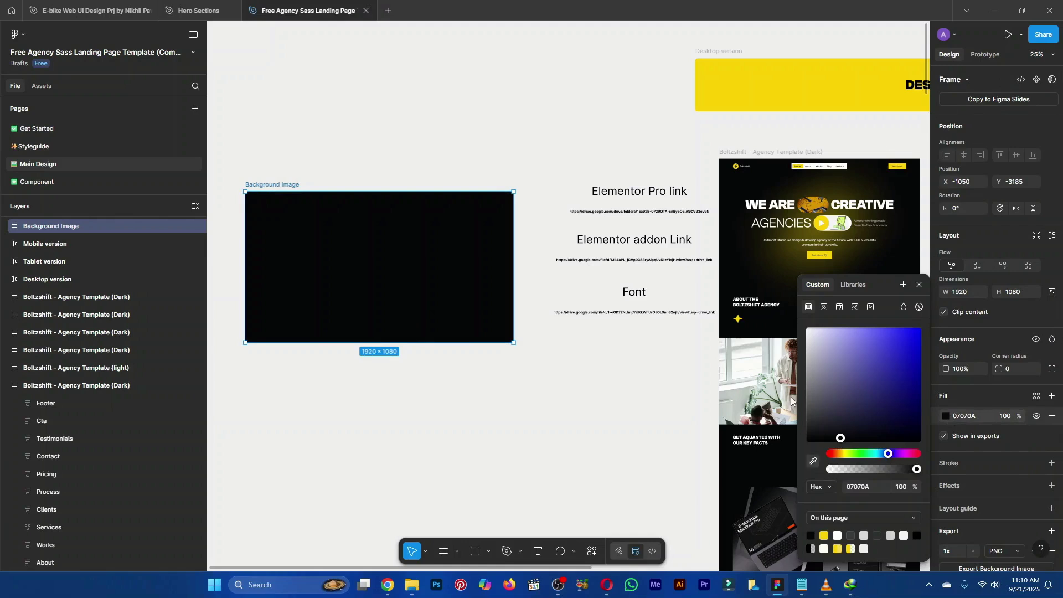
pyautogui.click(467, 380)
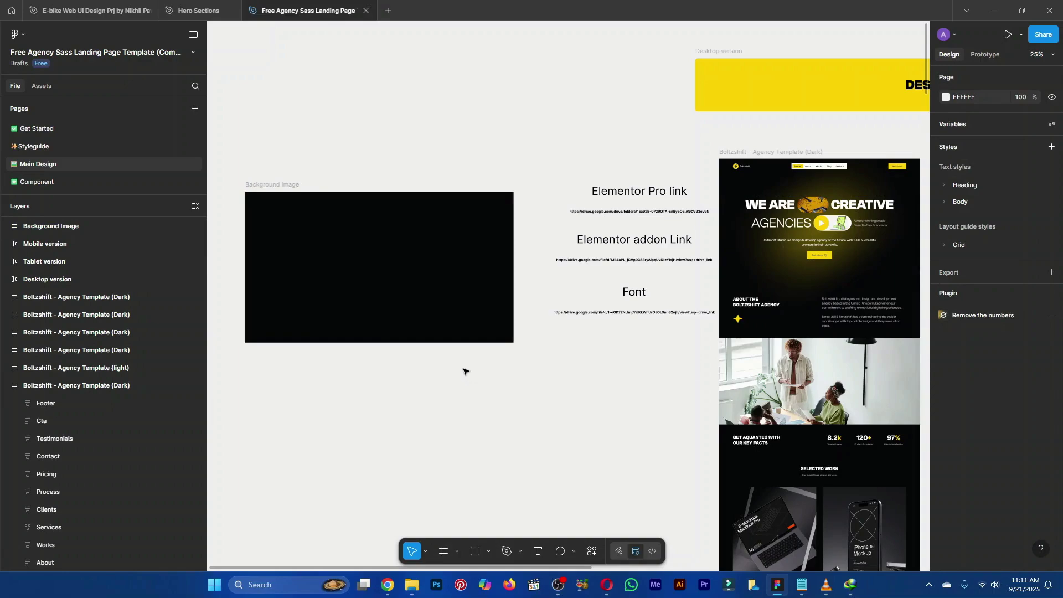
pyautogui.hotkey('alt', 'Tab')
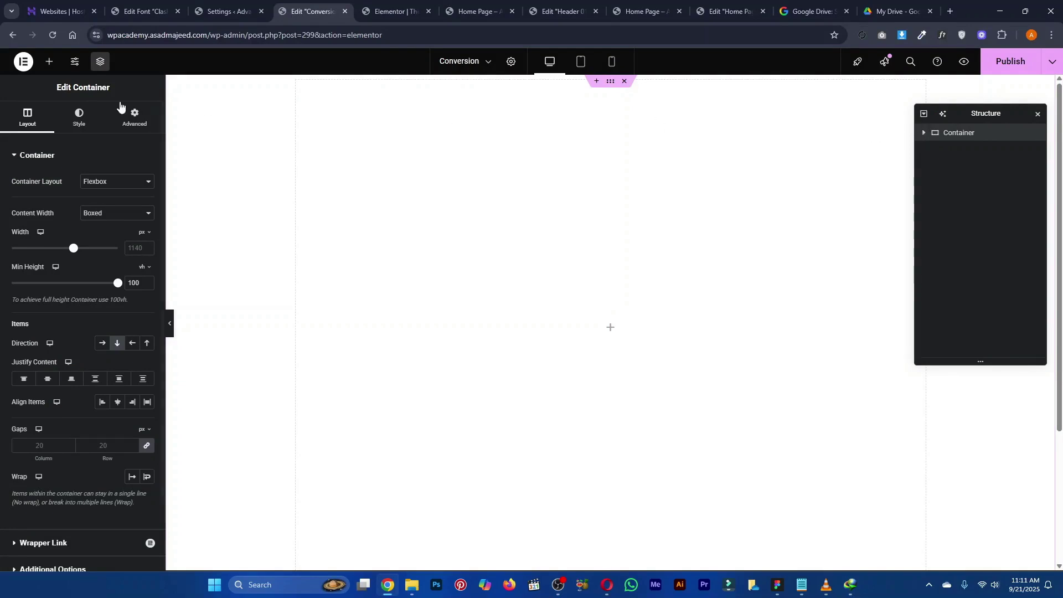
# Set the hero container's background image to the black picture with the yellow glow from the media library
pyautogui.click(79, 119)
pyautogui.click(103, 205)
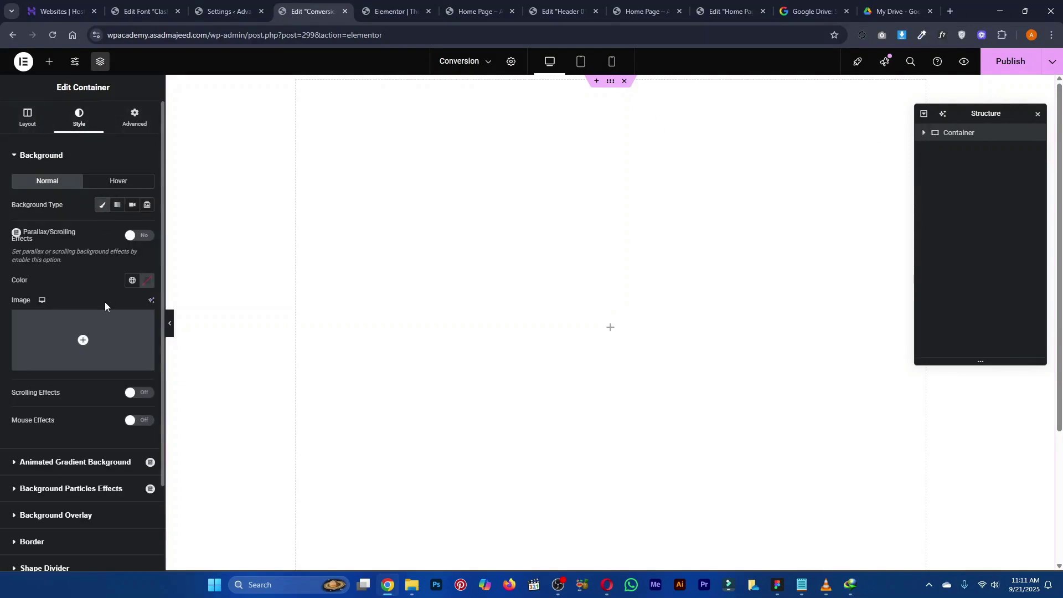
pyautogui.click(100, 325)
pyautogui.click(400, 433)
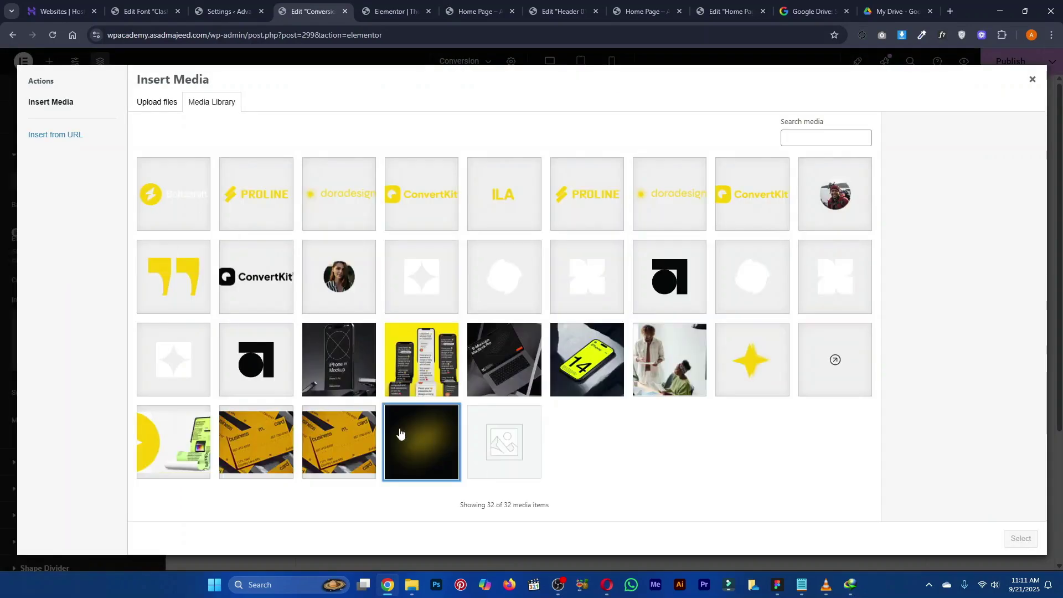
pyautogui.click(1021, 538)
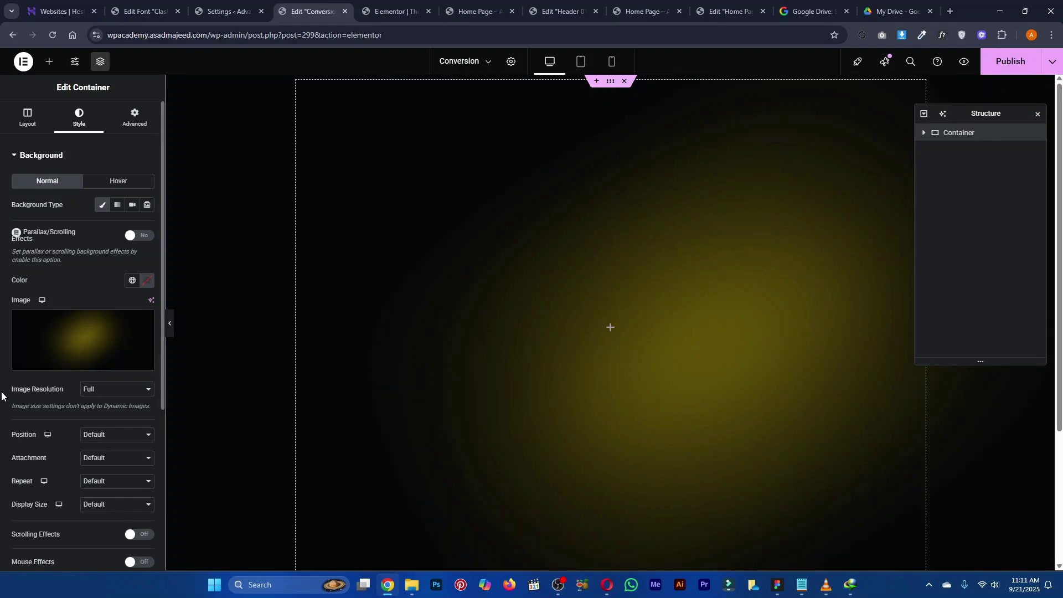
# Set the background image's position to Center Center, its repeat to No-repeat and its display size to Cover
pyautogui.click(111, 435)
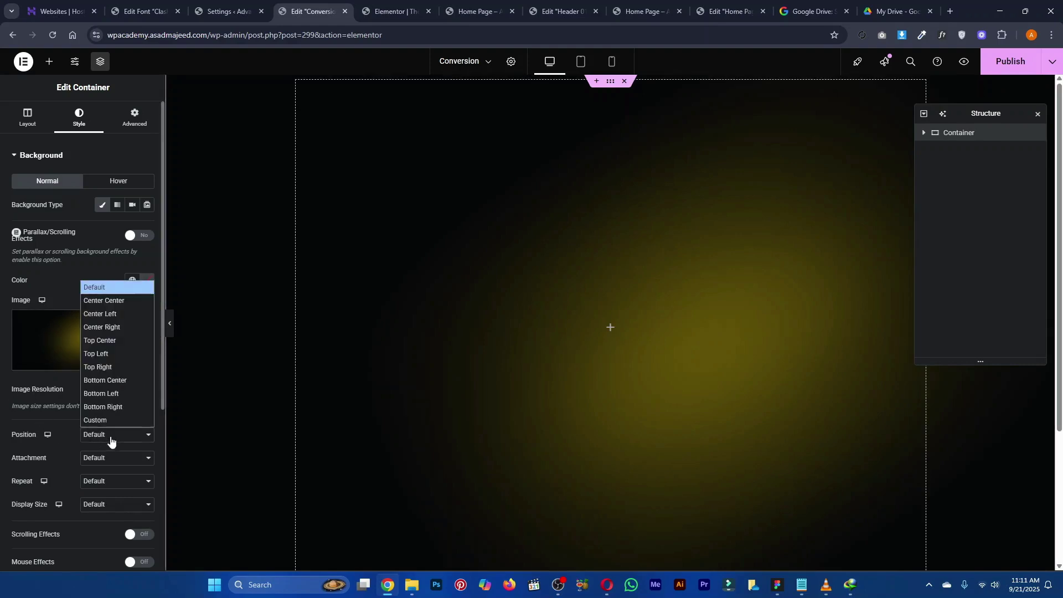
pyautogui.click(120, 306)
pyautogui.scroll(-1, 105, 435)
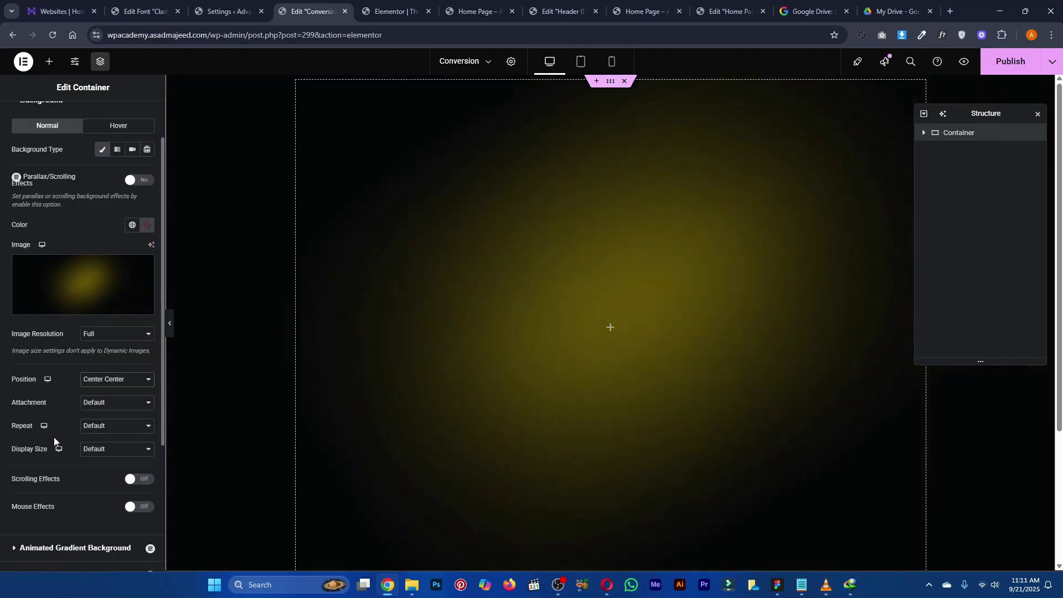
pyautogui.click(102, 404)
pyautogui.click(103, 417)
pyautogui.click(103, 430)
pyautogui.click(101, 454)
pyautogui.click(94, 450)
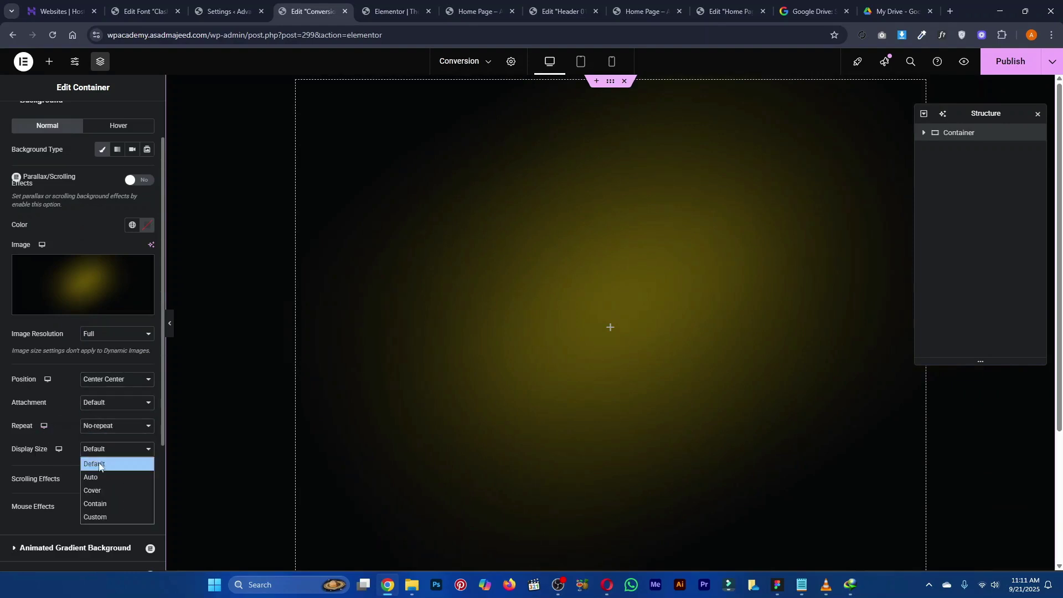
pyautogui.click(100, 491)
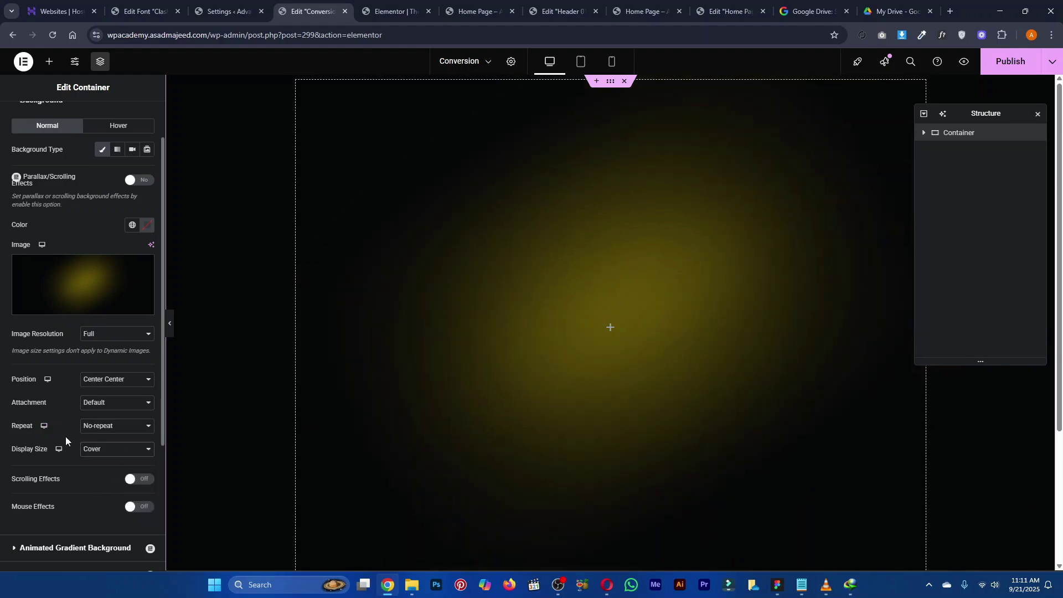
pyautogui.moveTo(13, 428); pyautogui.dragTo(34, 428)
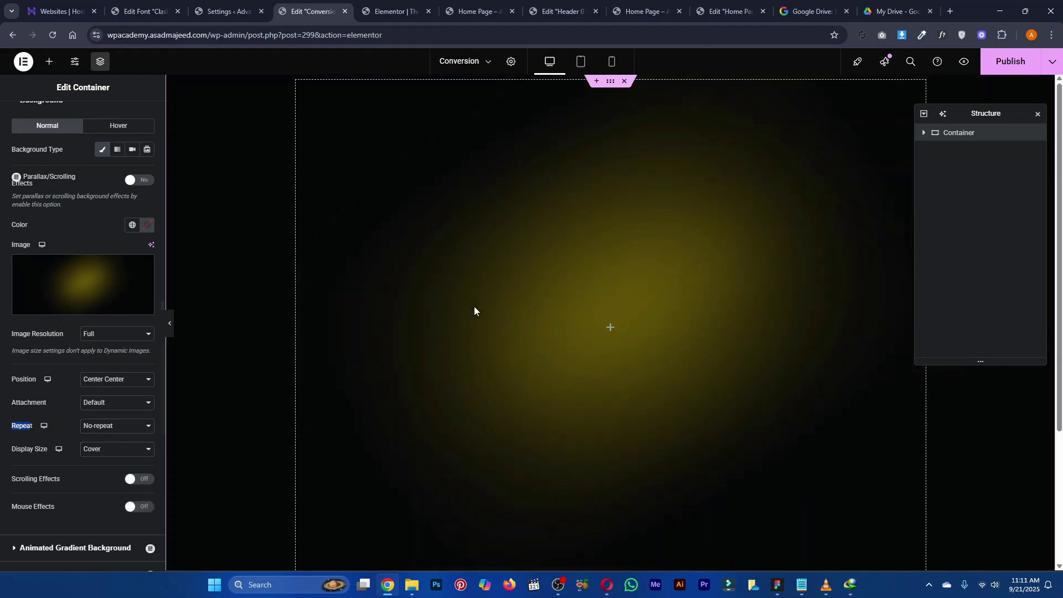
# Review the background image's attachment options, keep Default and hide the page structure
pyautogui.click(66, 401)
pyautogui.click(121, 409)
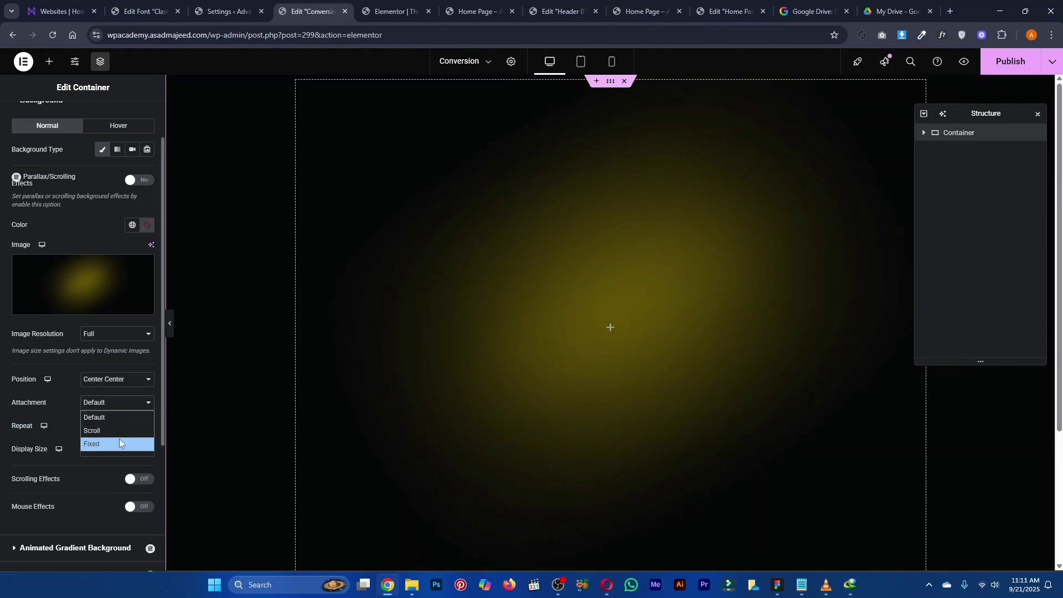
pyautogui.click(83, 409)
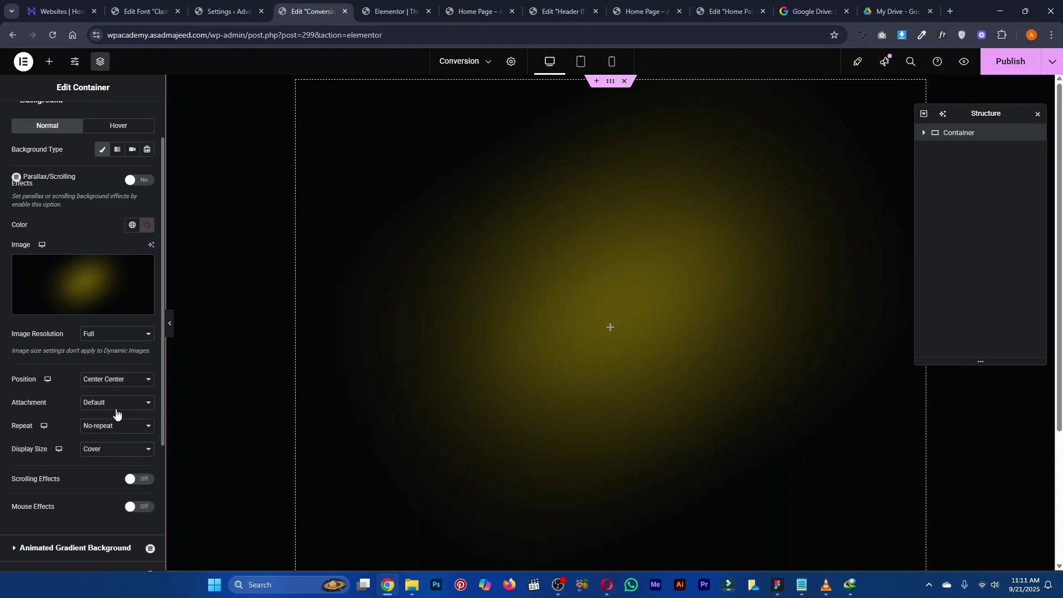
pyautogui.click(1037, 114)
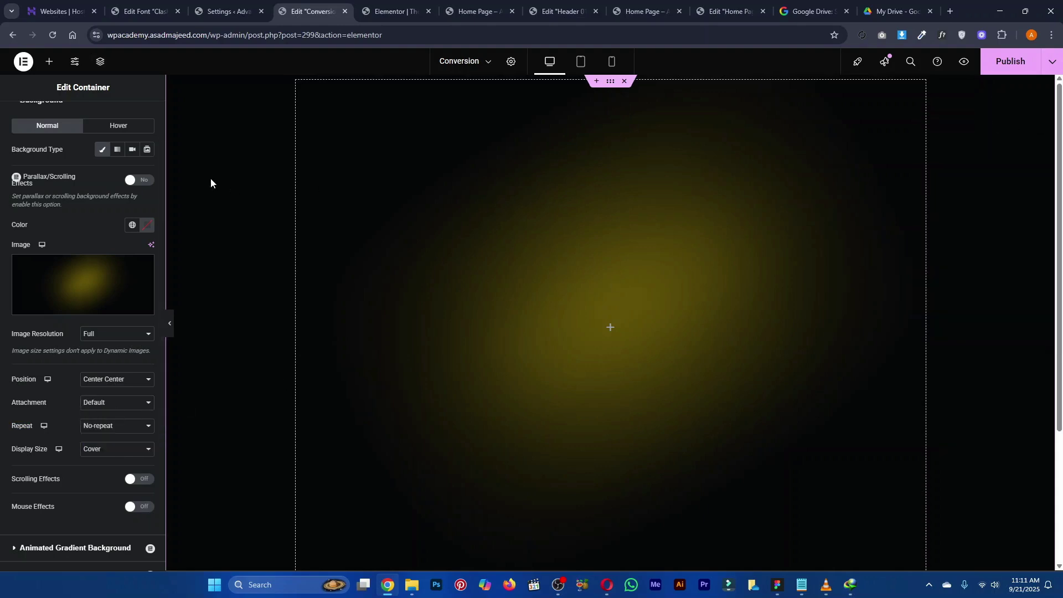
# Check the hero layout in Figma, return to Elementor and insert a row-direction container inside the hero container
pyautogui.click(49, 62)
pyautogui.write('hea')
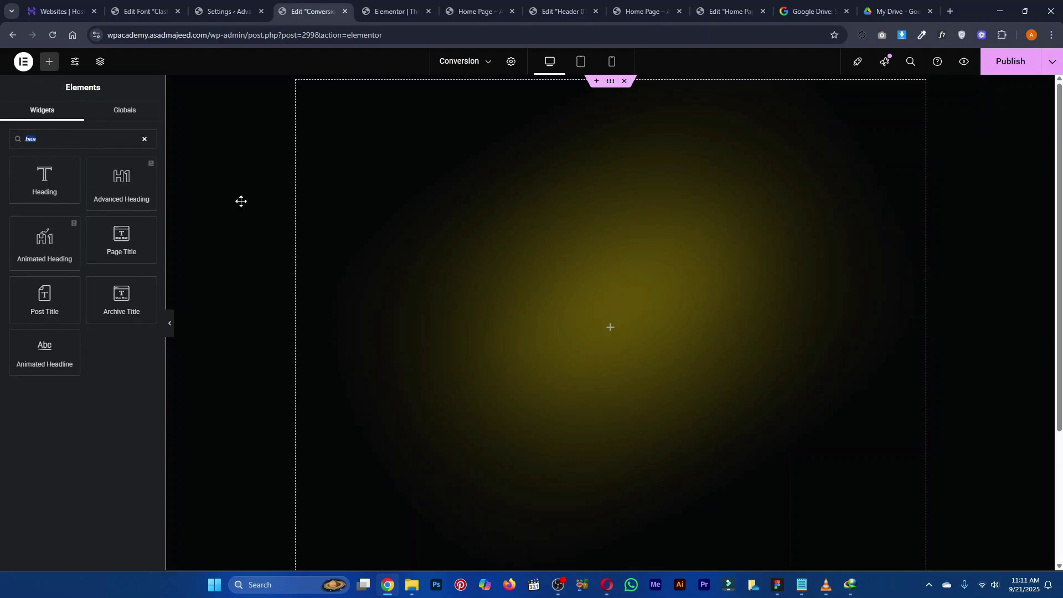
pyautogui.press('BackSpace')
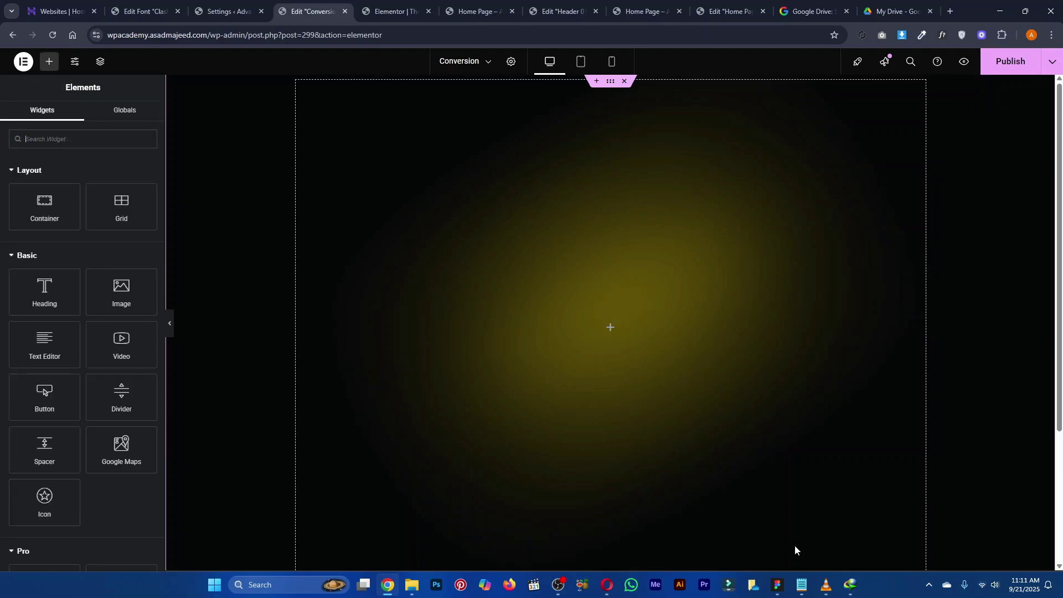
pyautogui.click(778, 584)
pyautogui.scroll(6, 556, 331)
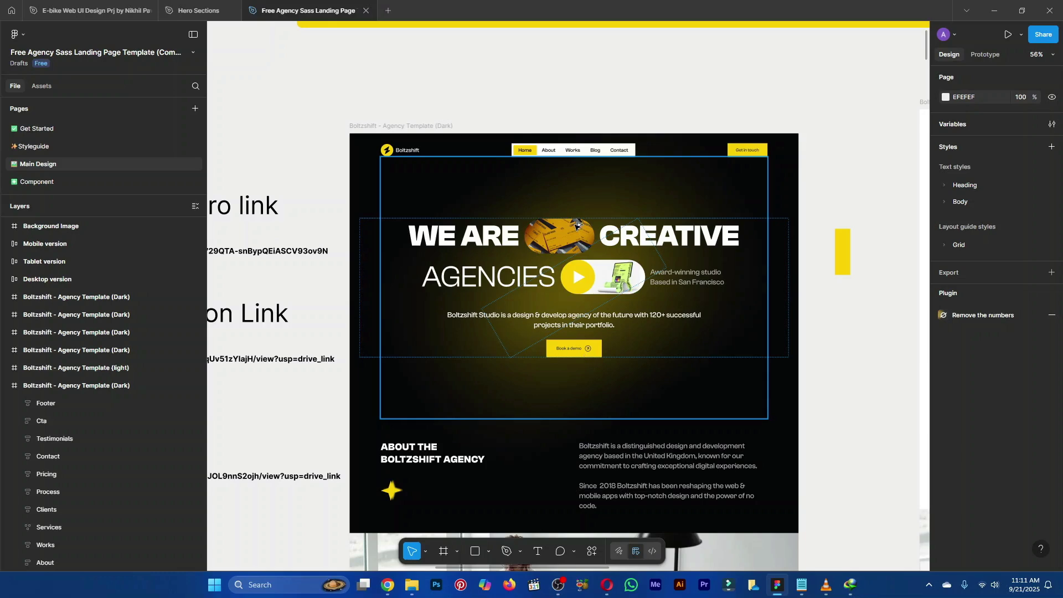
pyautogui.hotkey('alt', 'Tab')
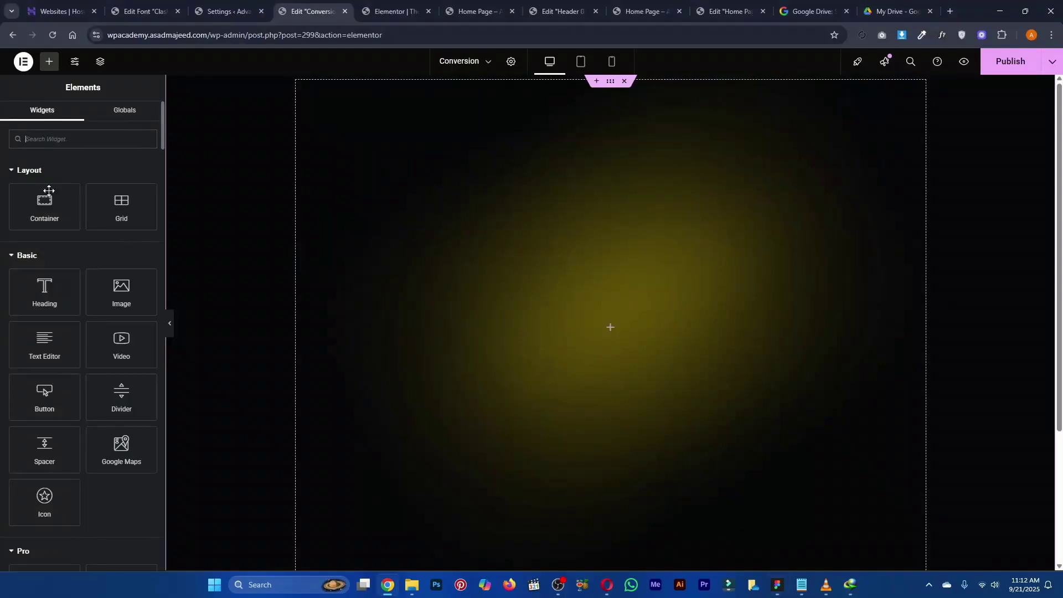
pyautogui.moveTo(48, 190); pyautogui.dragTo(567, 288)
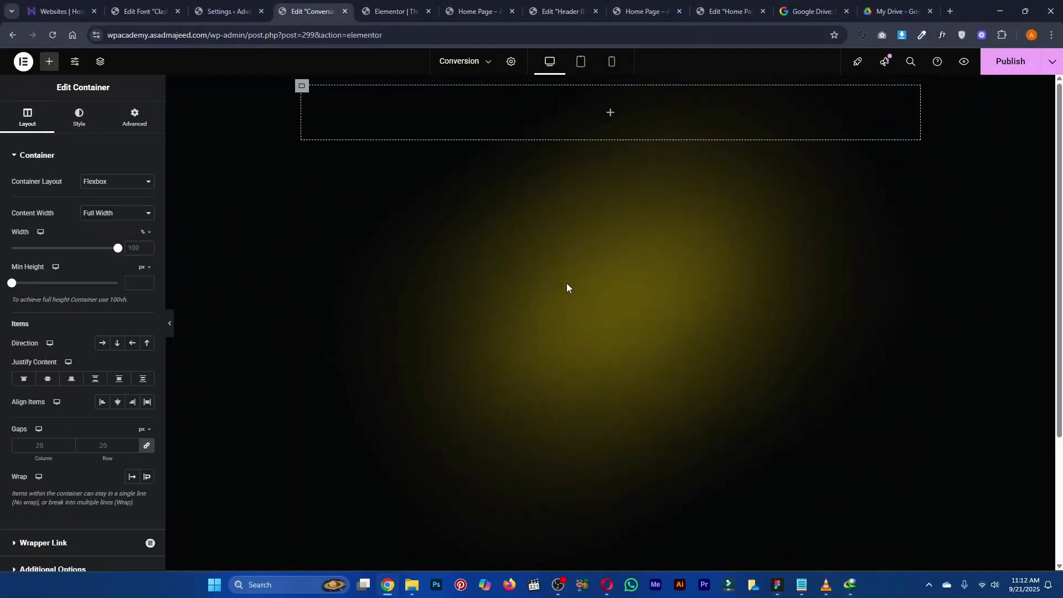
pyautogui.click(107, 349)
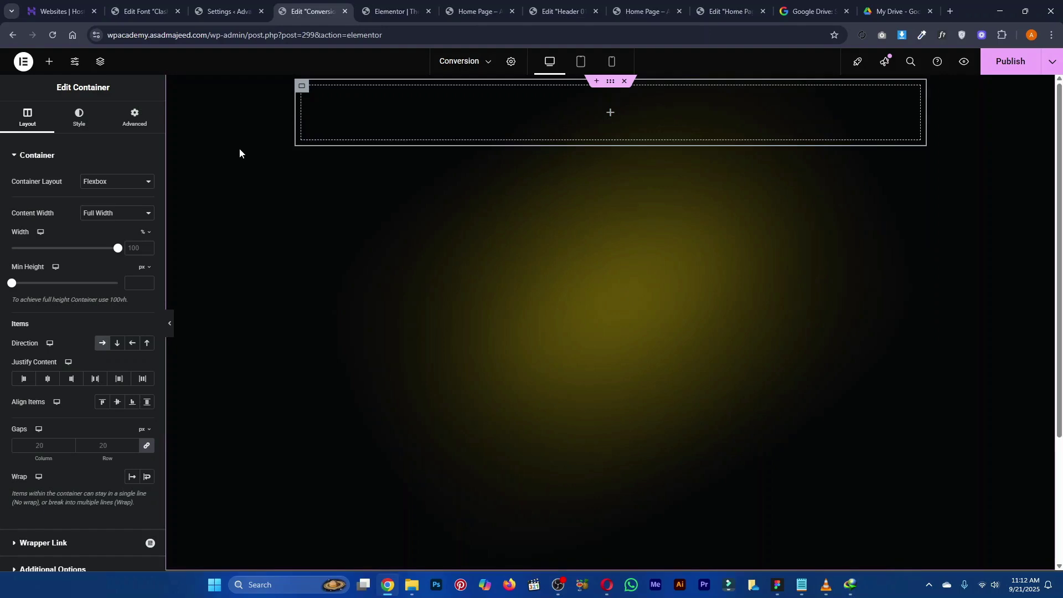
# Add a Heading widget to the inner container and set its HTML tag to H1
pyautogui.click(47, 61)
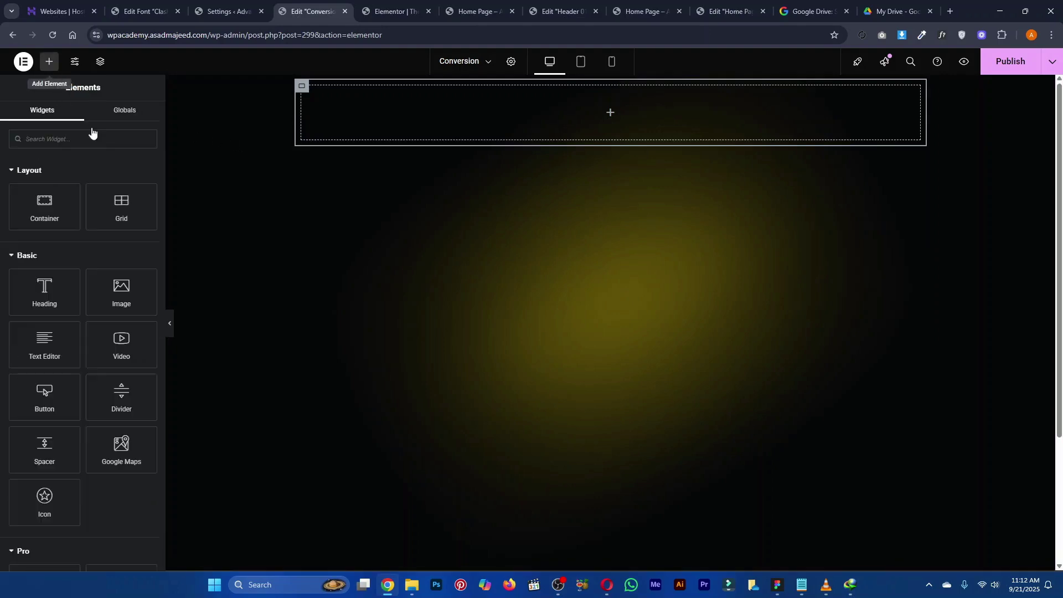
pyautogui.click(83, 140)
pyautogui.write('hea')
pyautogui.moveTo(47, 178); pyautogui.dragTo(461, 97)
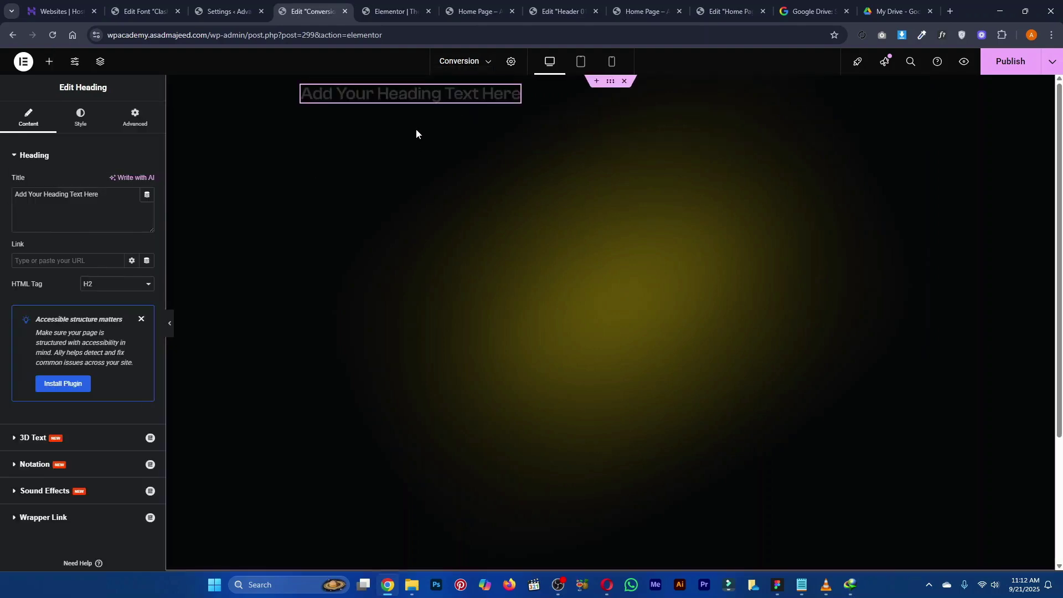
pyautogui.click(106, 284)
pyautogui.click(107, 301)
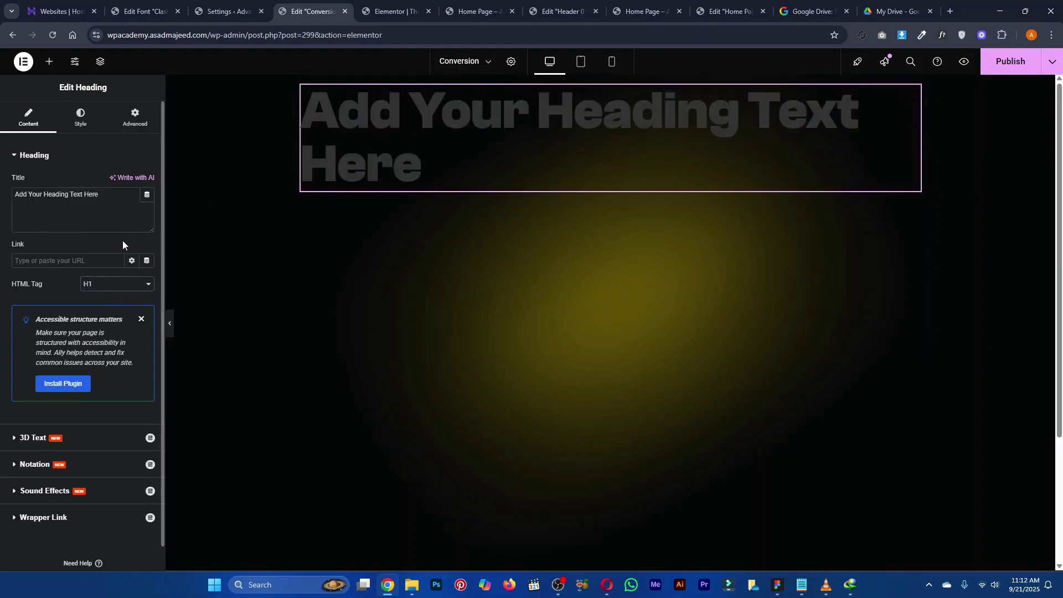
# Create a new global color named Black from the heading's text color setting
pyautogui.click(96, 130)
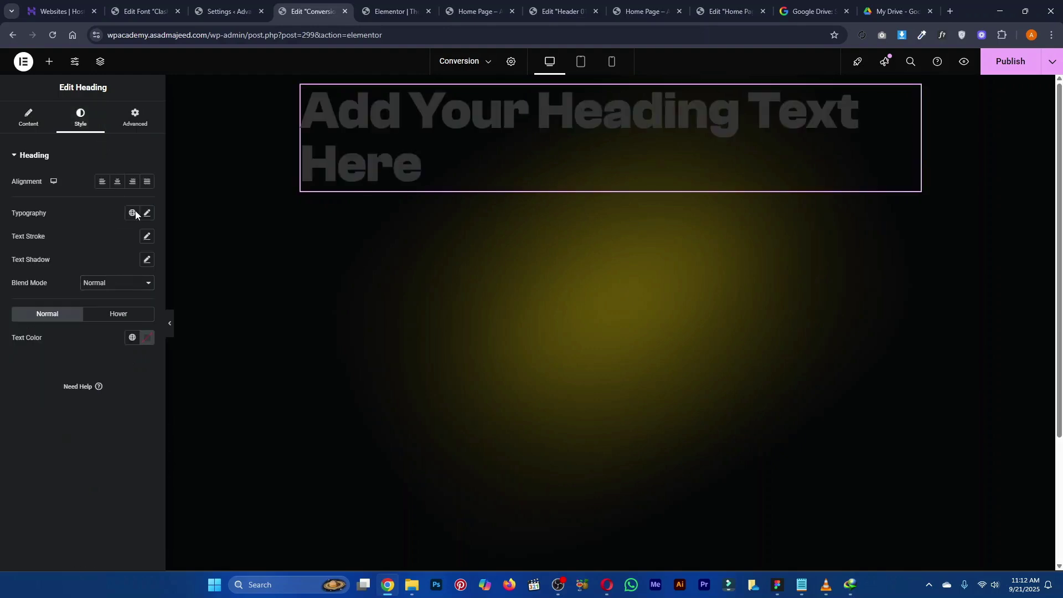
pyautogui.click(147, 337)
pyautogui.click(132, 337)
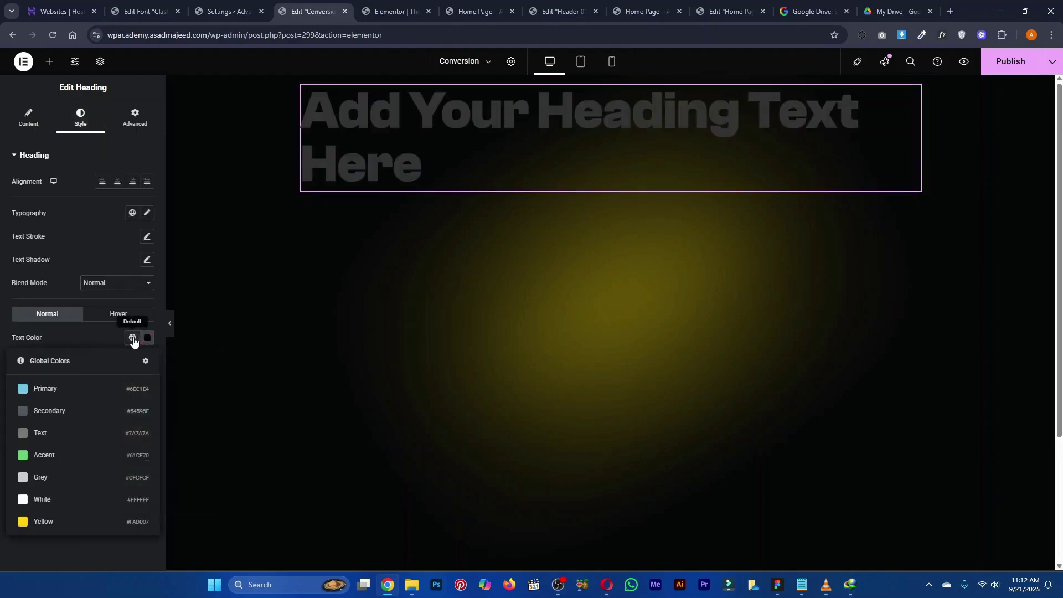
pyautogui.click(145, 338)
pyautogui.click(145, 338)
pyautogui.click(132, 338)
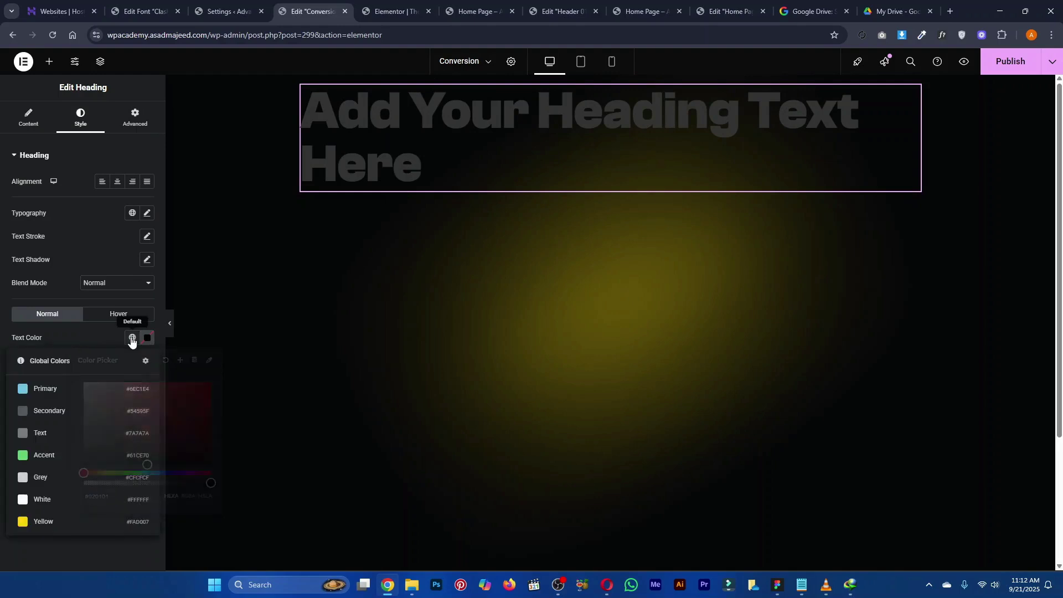
pyautogui.click(143, 341)
pyautogui.click(144, 339)
pyautogui.click(177, 360)
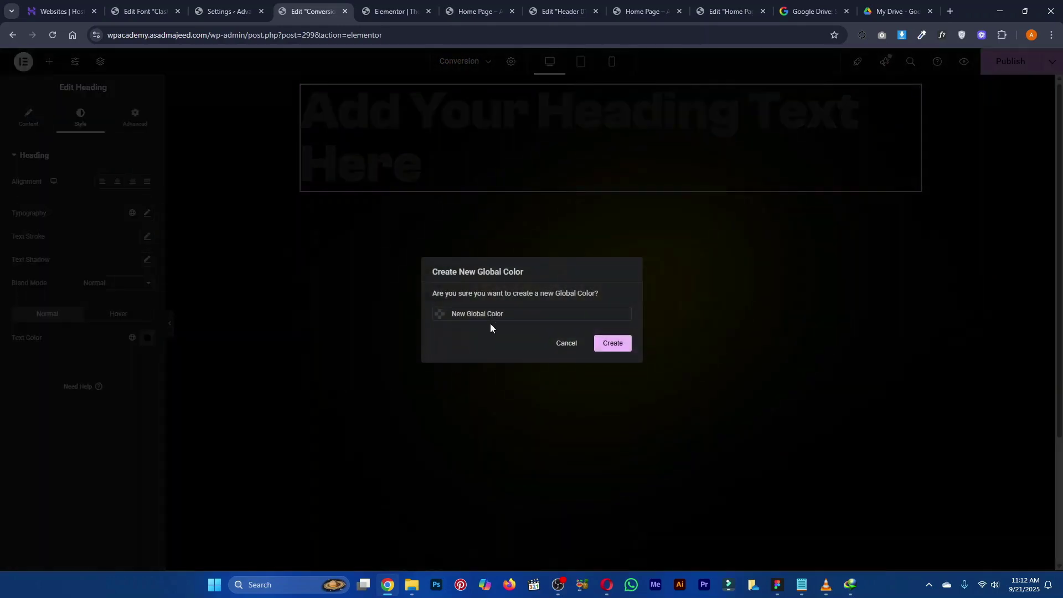
pyautogui.tripleClick(500, 317)
pyautogui.write('Black')
pyautogui.click(613, 344)
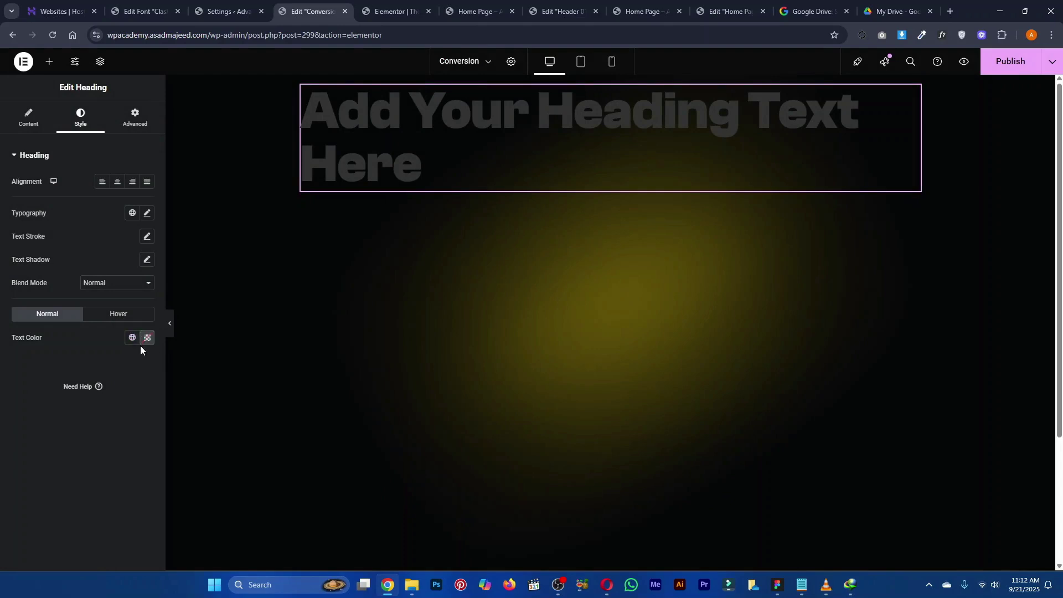
# Set the heading's text color to the global White
pyautogui.click(145, 339)
pyautogui.moveTo(131, 389); pyautogui.dragTo(65, 478)
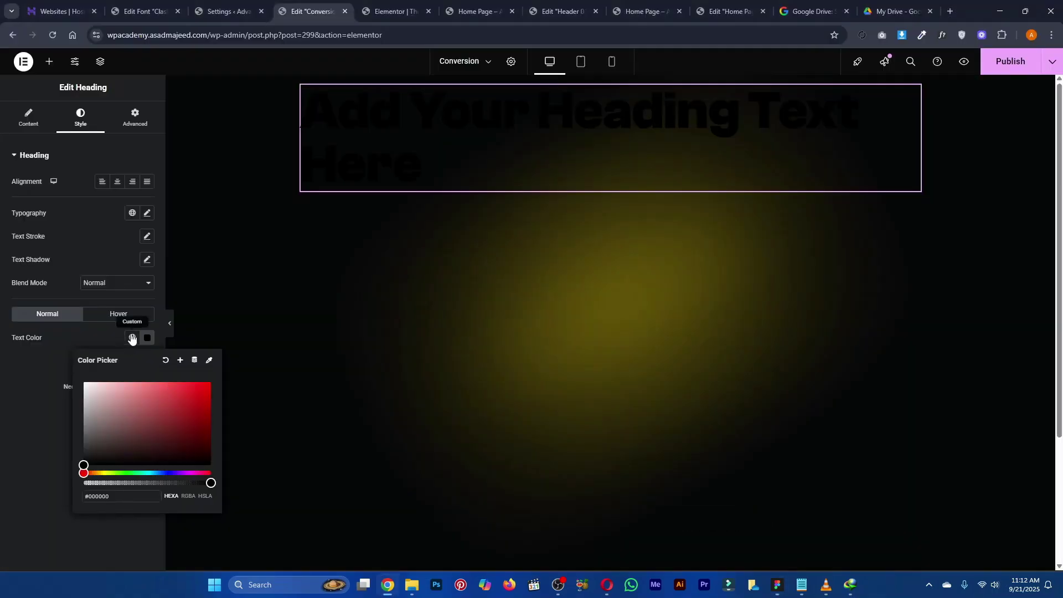
pyautogui.click(132, 337)
pyautogui.click(75, 500)
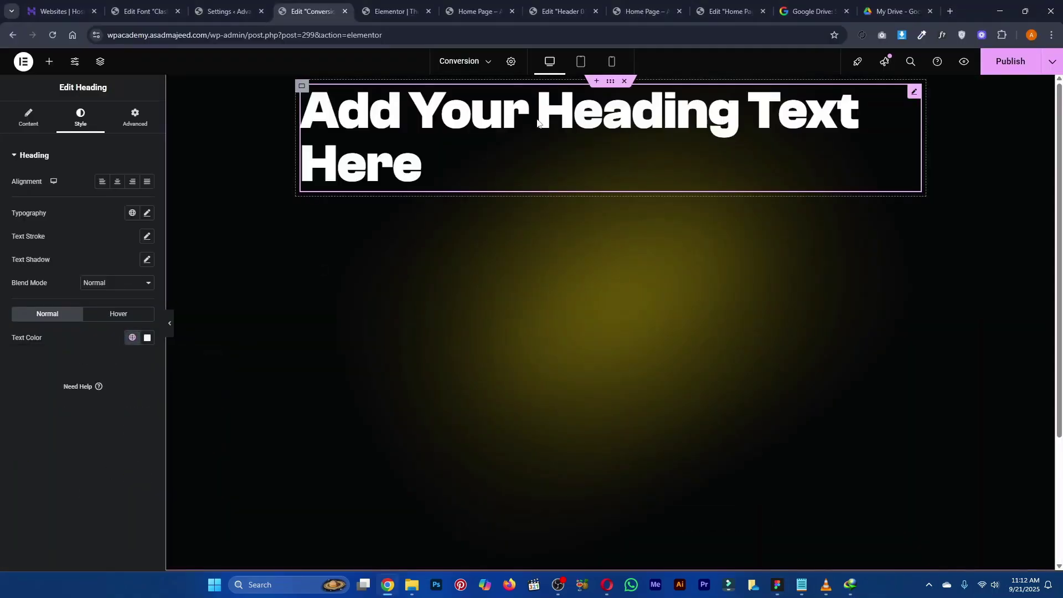
# Check the hero headline's wording in Figma and replace the Elementor heading's title with "We Are"
pyautogui.click(28, 118)
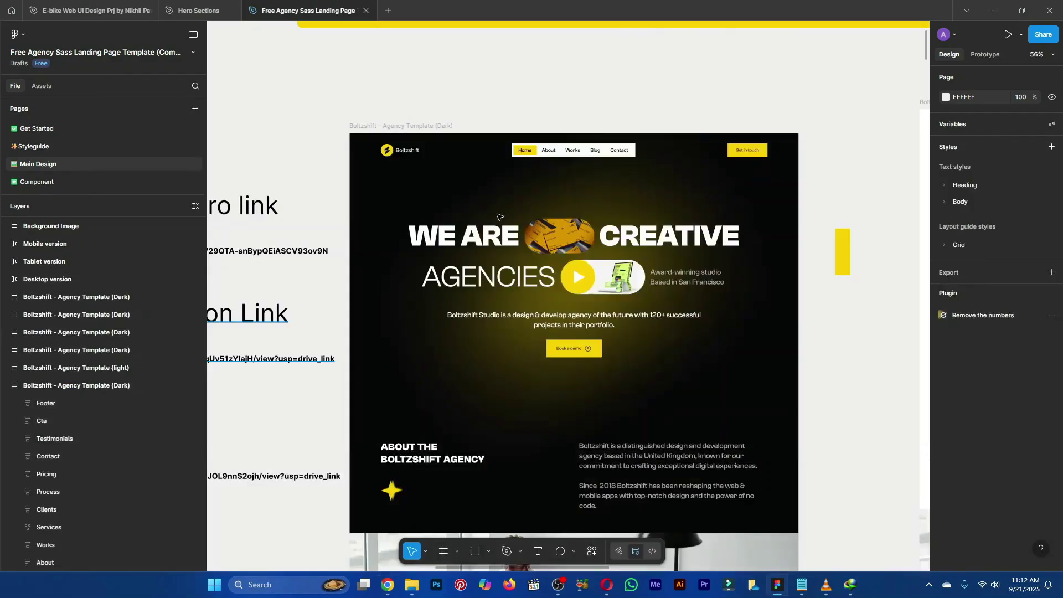
pyautogui.click(502, 227)
pyautogui.doubleClick(503, 227)
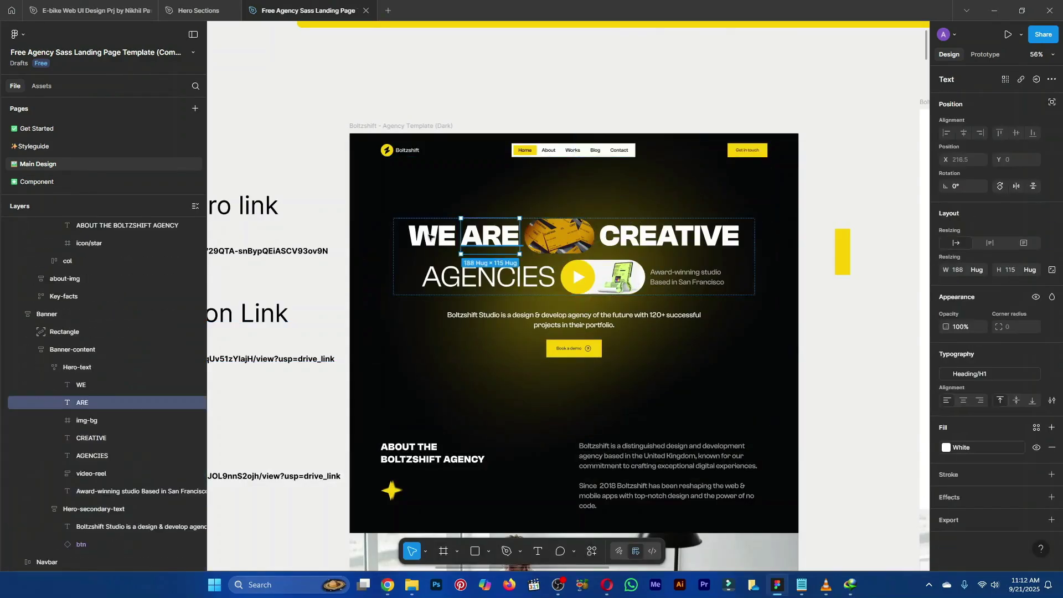
pyautogui.doubleClick(430, 236)
pyautogui.hotkey('alt', 'Tab')
pyautogui.hotkey('ctrl', 'a')
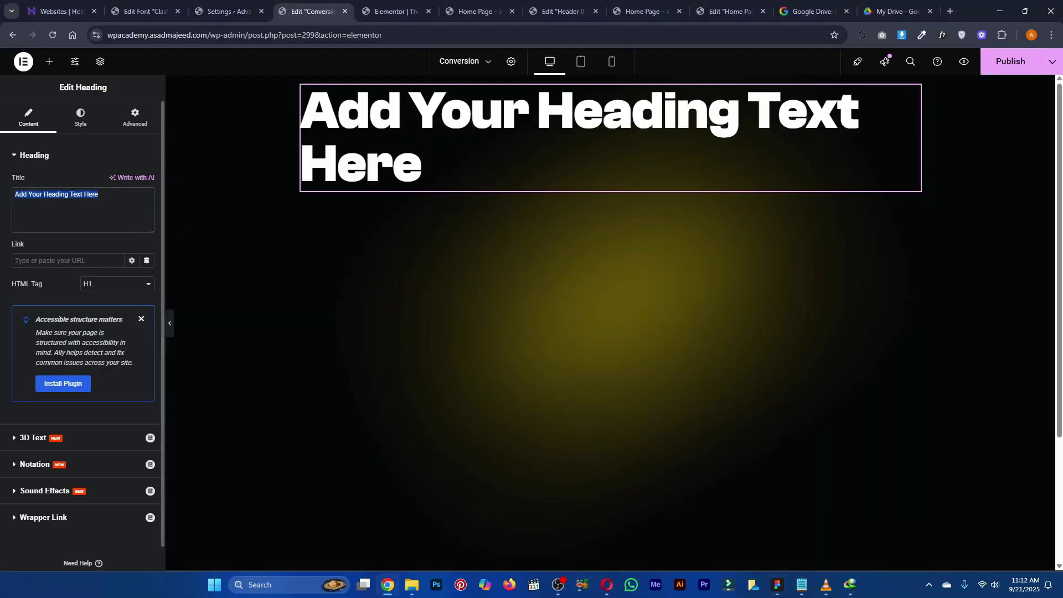
pyautogui.write('We')
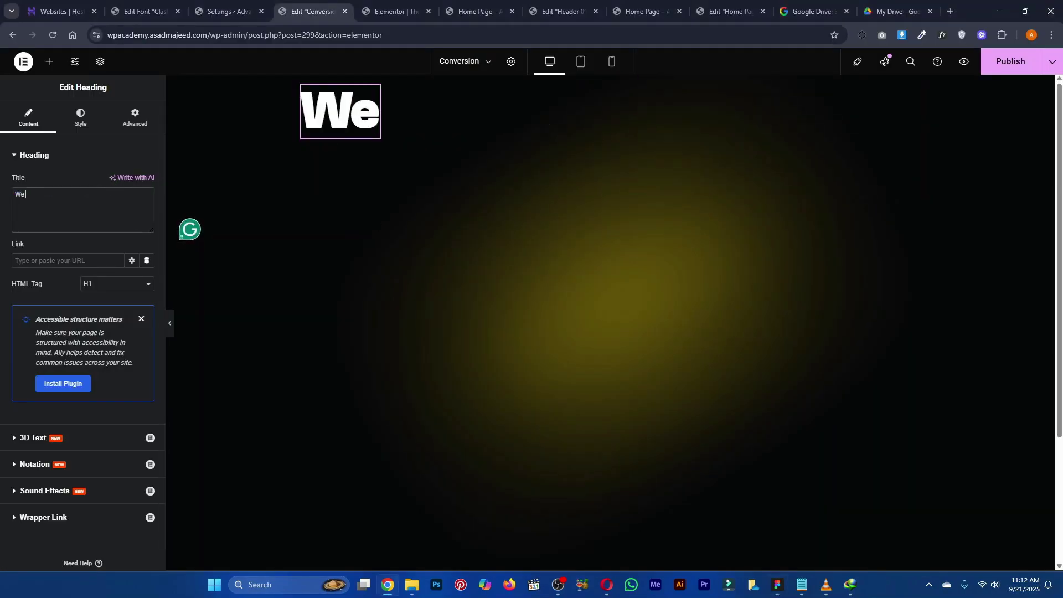
pyautogui.write(' A')
pyautogui.hotkey('alt', 'Tab')
pyautogui.hotkey('alt', 'Tab')
pyautogui.write('re')
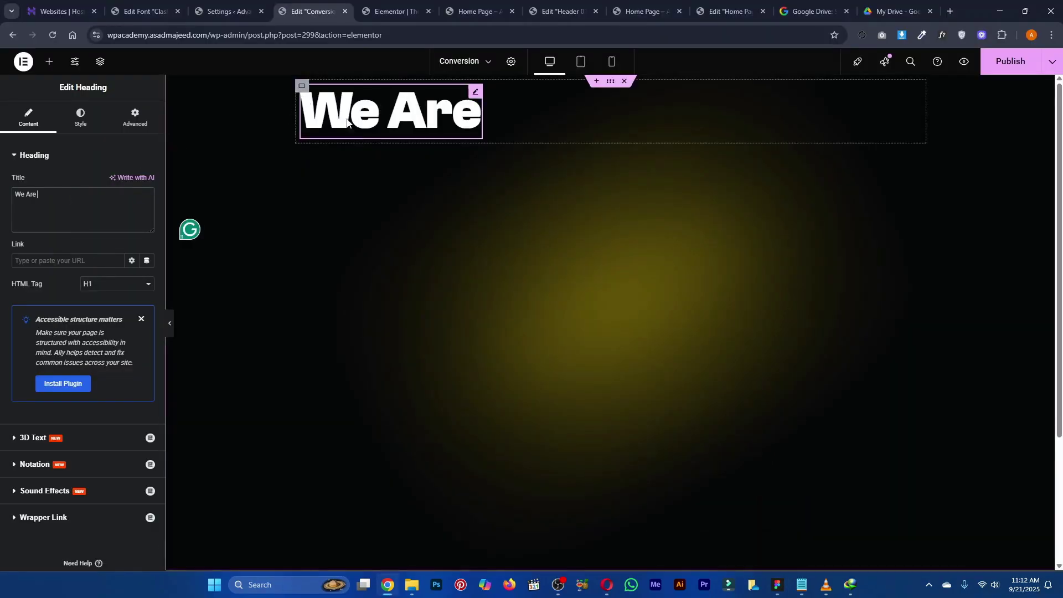
# Switch to Figma, duplicate the hero's business-card image and place the copy above the dark agency template frame
pyautogui.hotkey('alt', 'Tab')
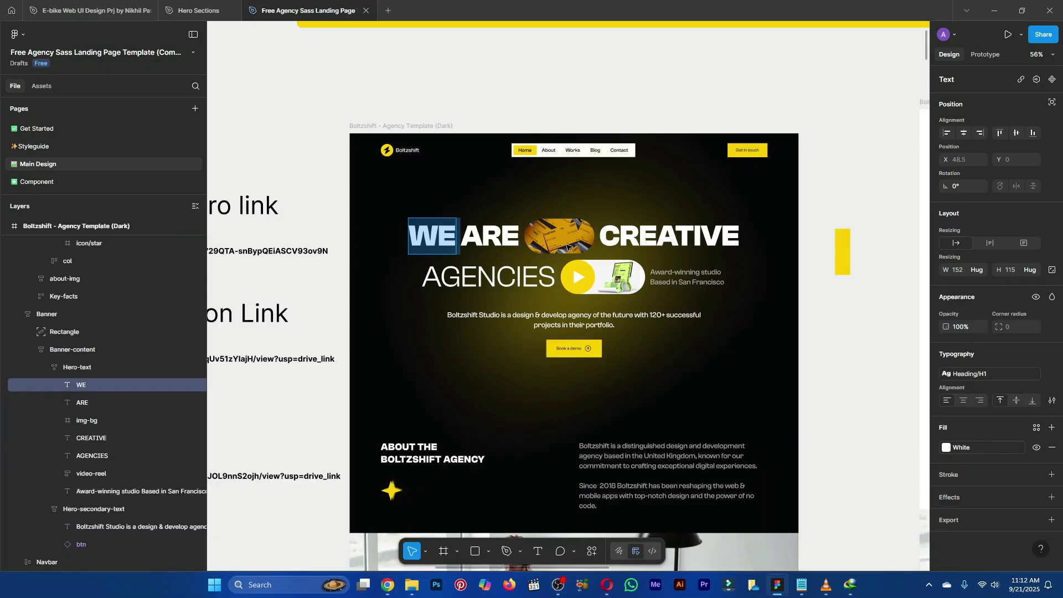
pyautogui.click(578, 79)
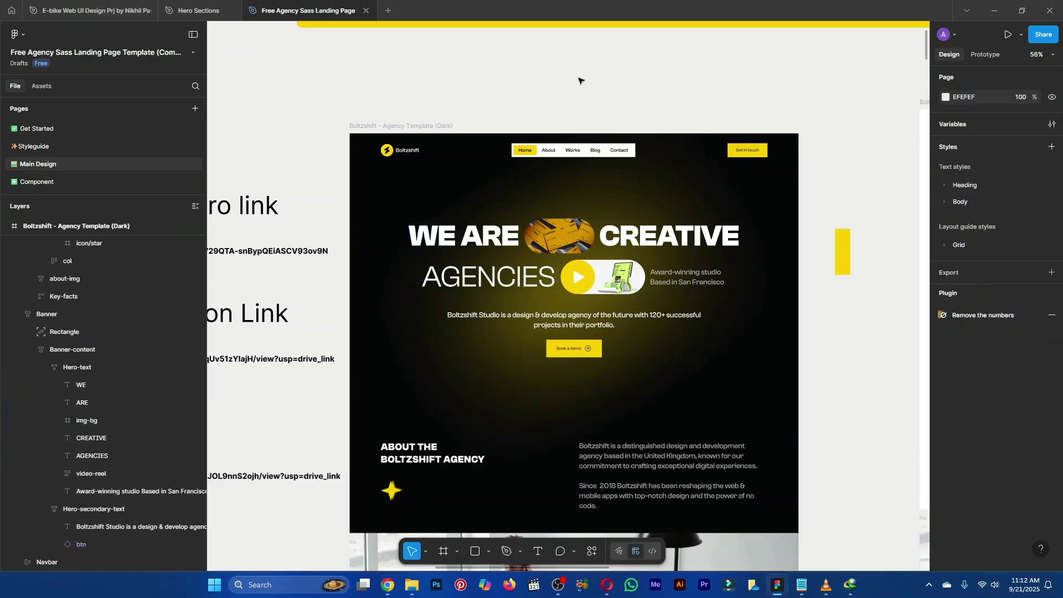
pyautogui.moveTo(582, 103); pyautogui.dragTo(583, 50)
pyautogui.keyDown('ctrl'); pyautogui.click(573, 199); pyautogui.keyUp('ctrl')
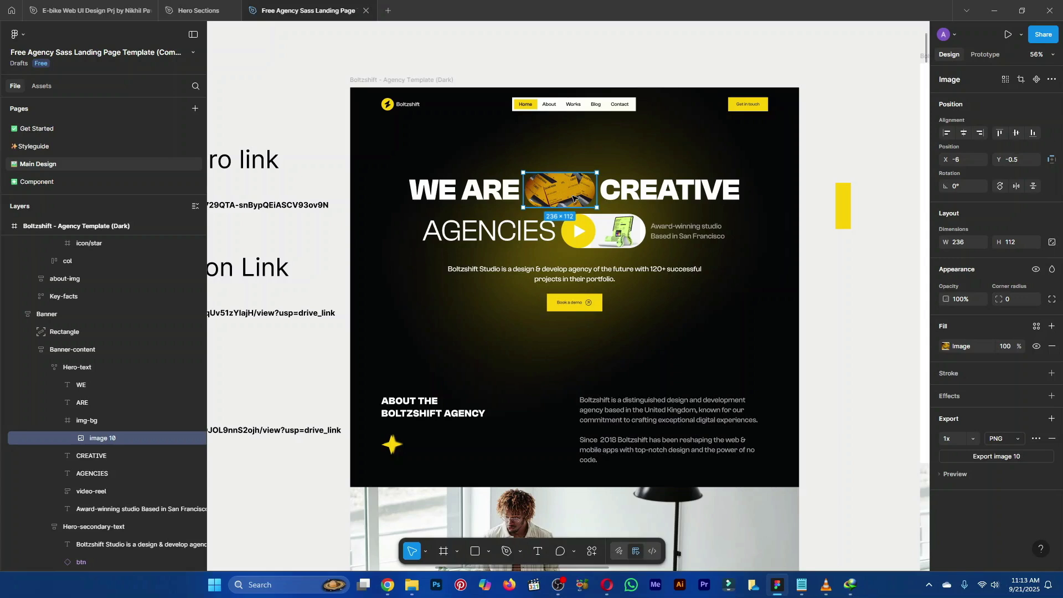
pyautogui.hotkey('ctrl', 'd')
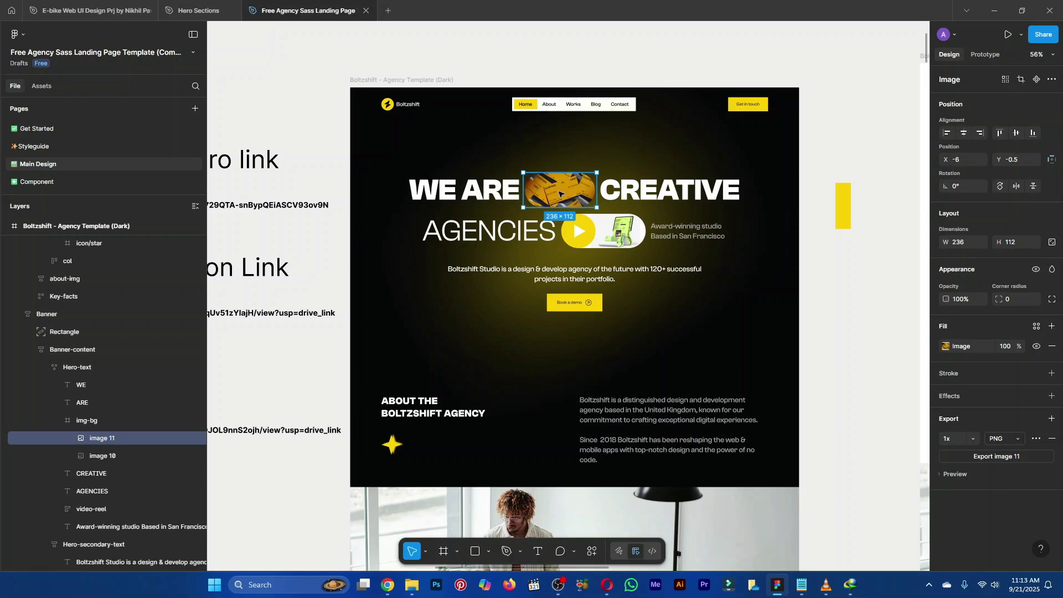
pyautogui.moveTo(560, 193); pyautogui.dragTo(558, 141)
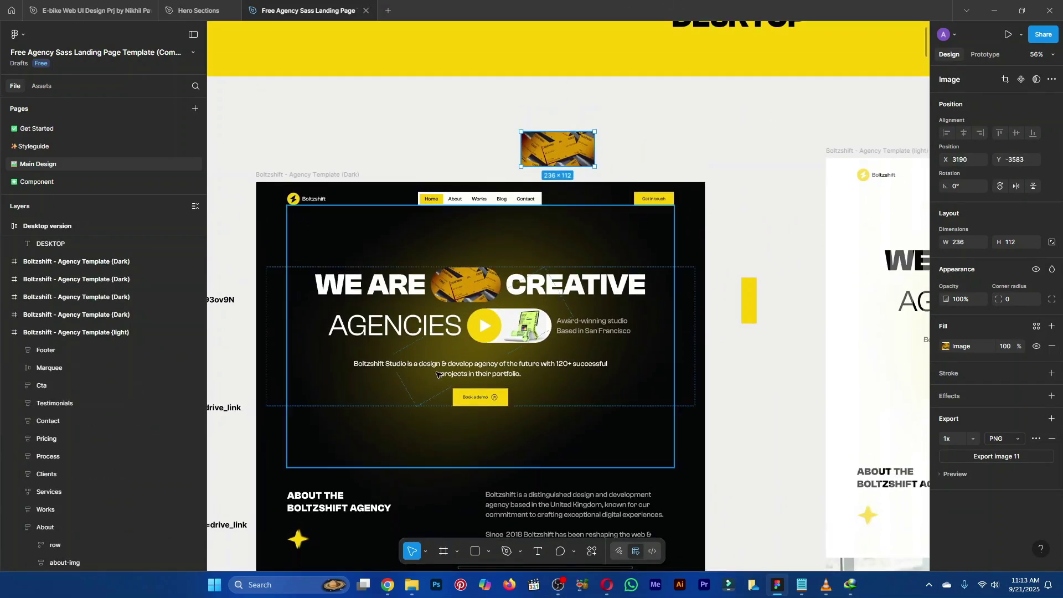
# Set the copied business-card image's corner radius to 50 and open its PNG export, cancelling the save
pyautogui.scroll(5, 438, 374)
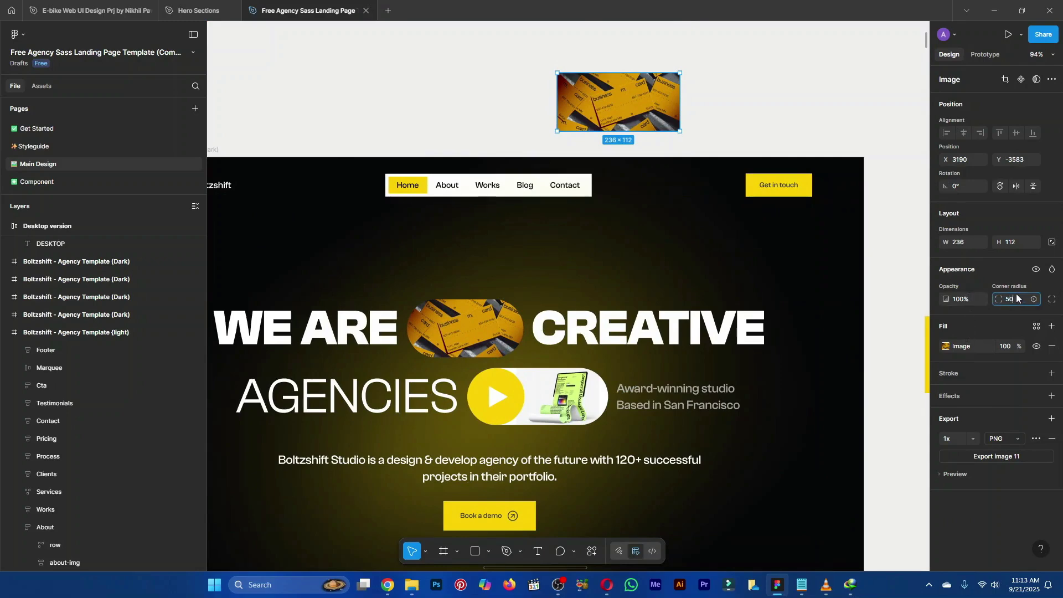
pyautogui.press('Return')
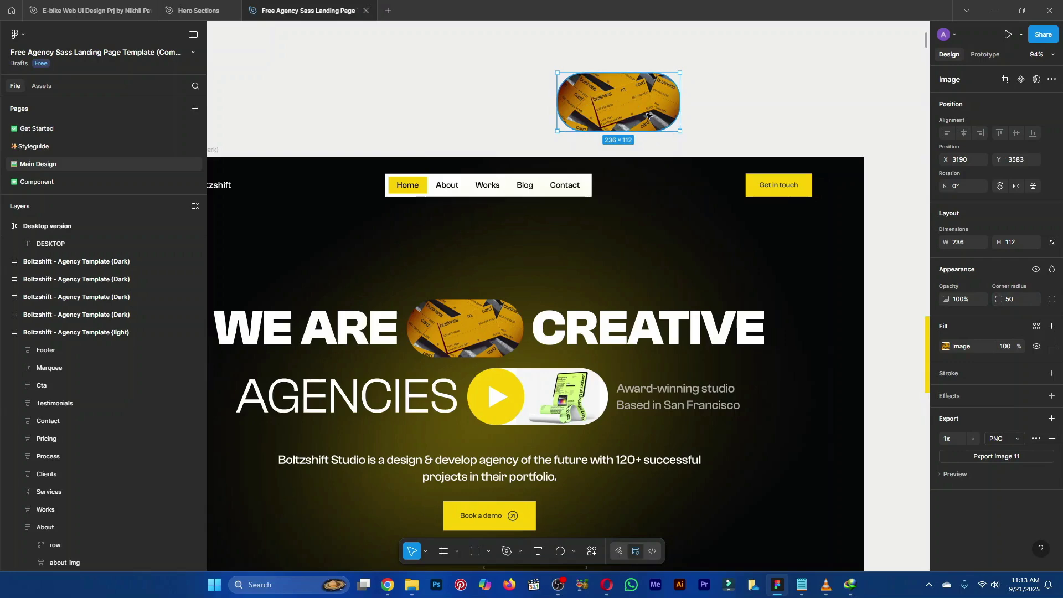
pyautogui.click(1010, 455)
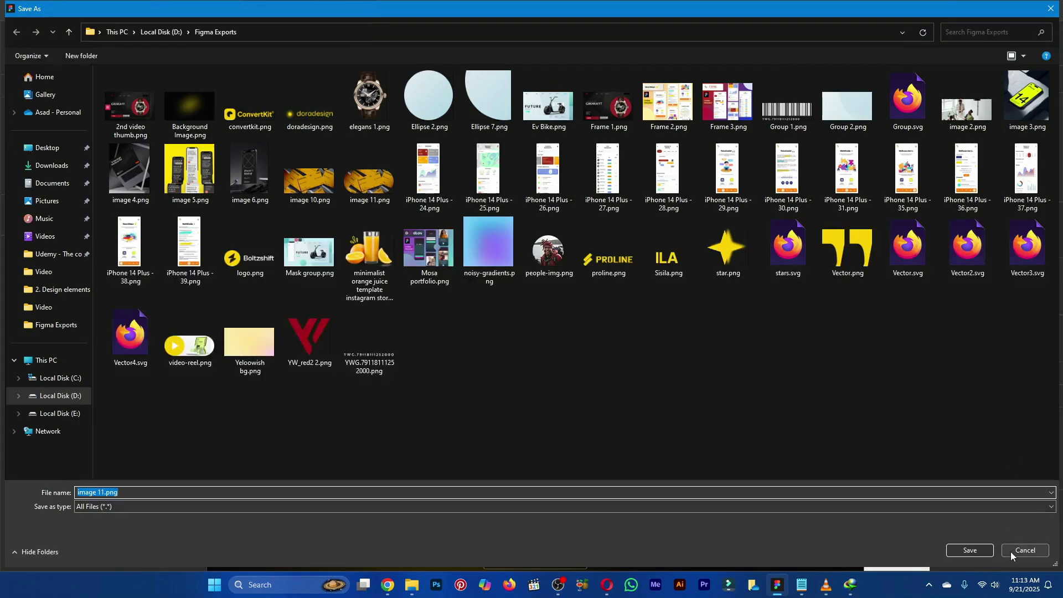
pyautogui.click(1011, 551)
# Switch back to Elementor and add an Image widget directly after the "We Are" heading
pyautogui.hotkey('alt', 'Tab')
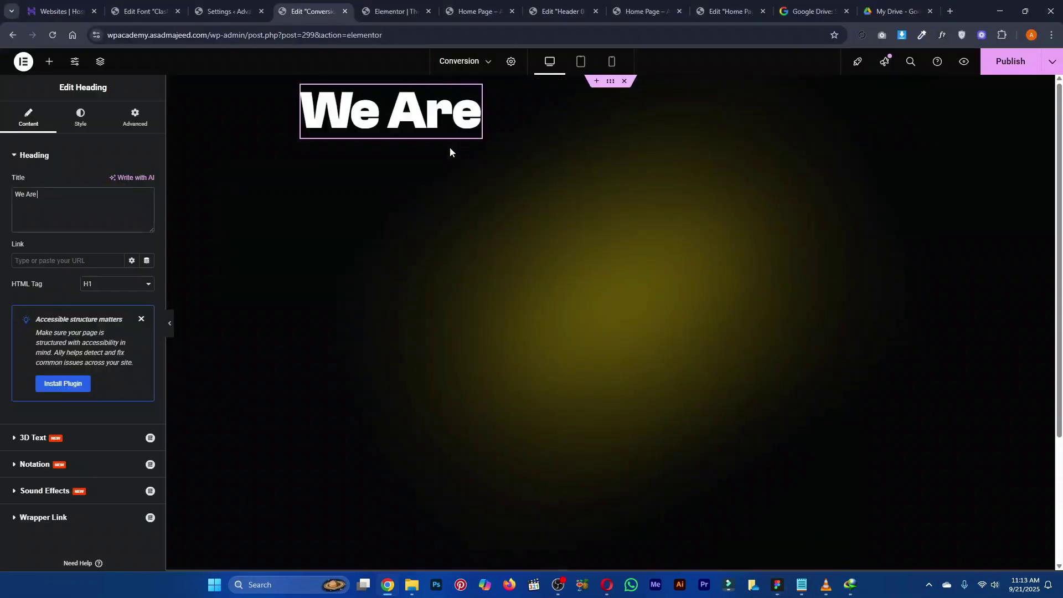
pyautogui.click(50, 61)
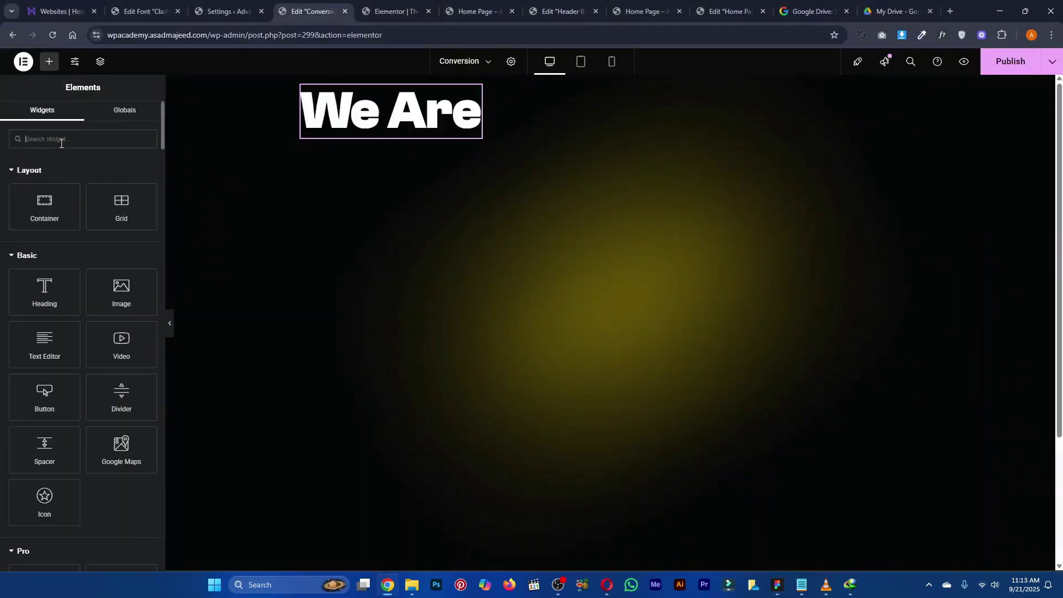
pyautogui.write('image')
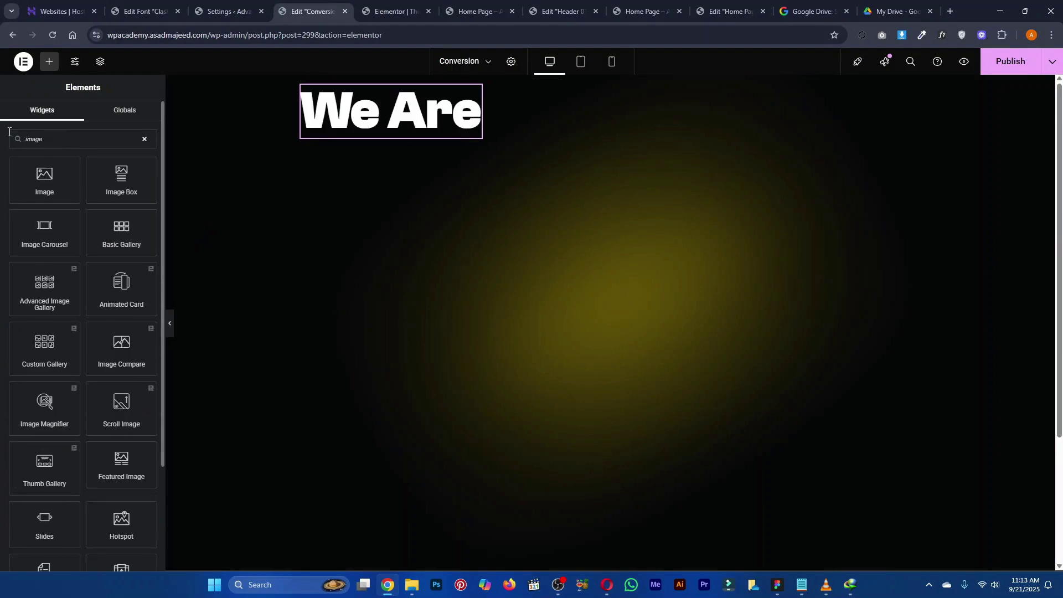
pyautogui.moveTo(44, 180); pyautogui.dragTo(455, 111)
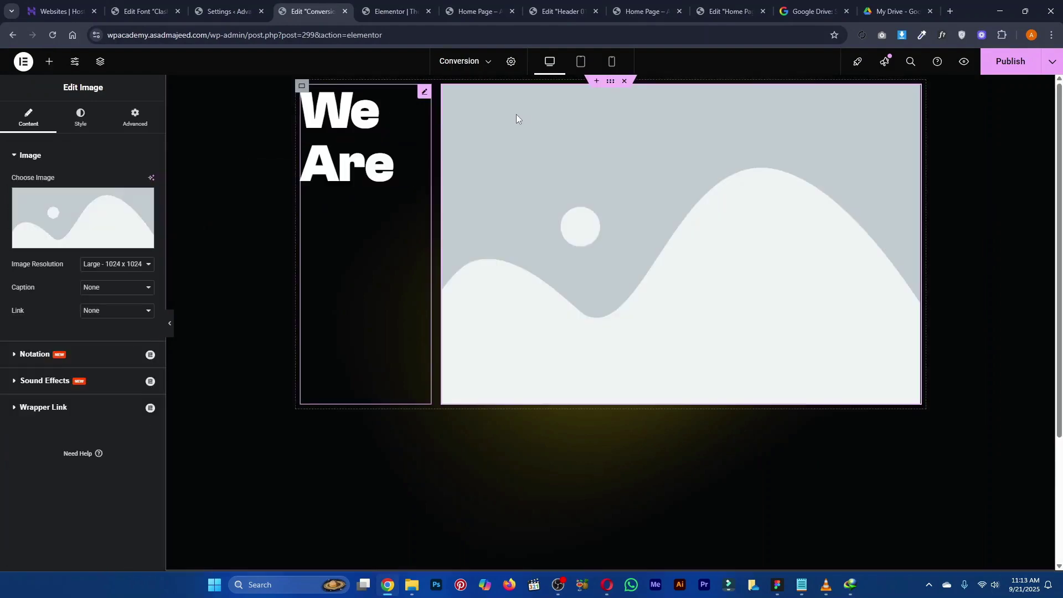
# Set the new widget's picture to the rounded business-card image, image-11.png, from the media library
pyautogui.click(82, 210)
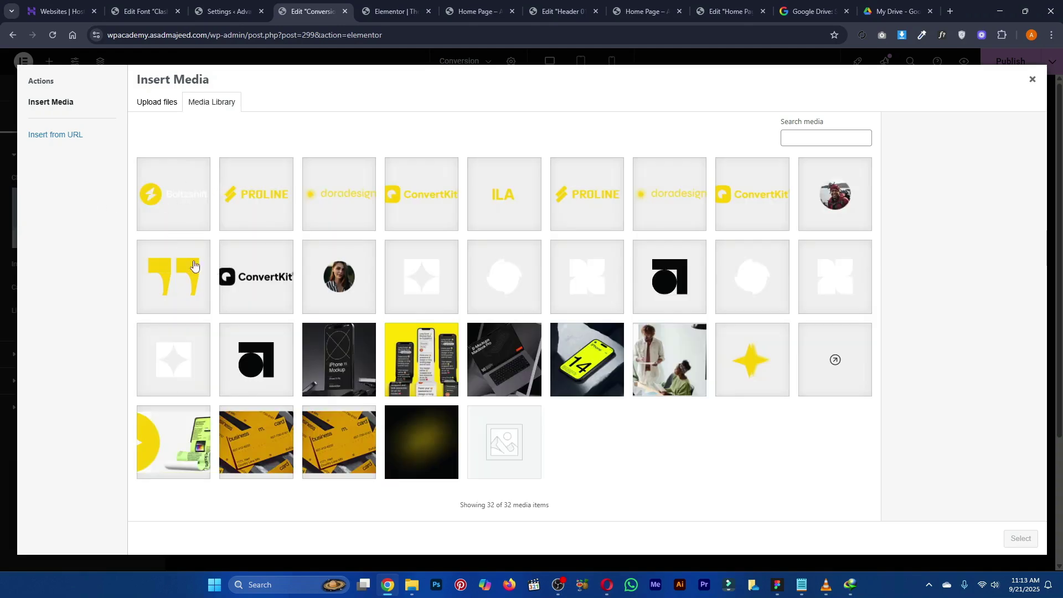
pyautogui.click(271, 453)
pyautogui.click(311, 457)
pyautogui.click(260, 455)
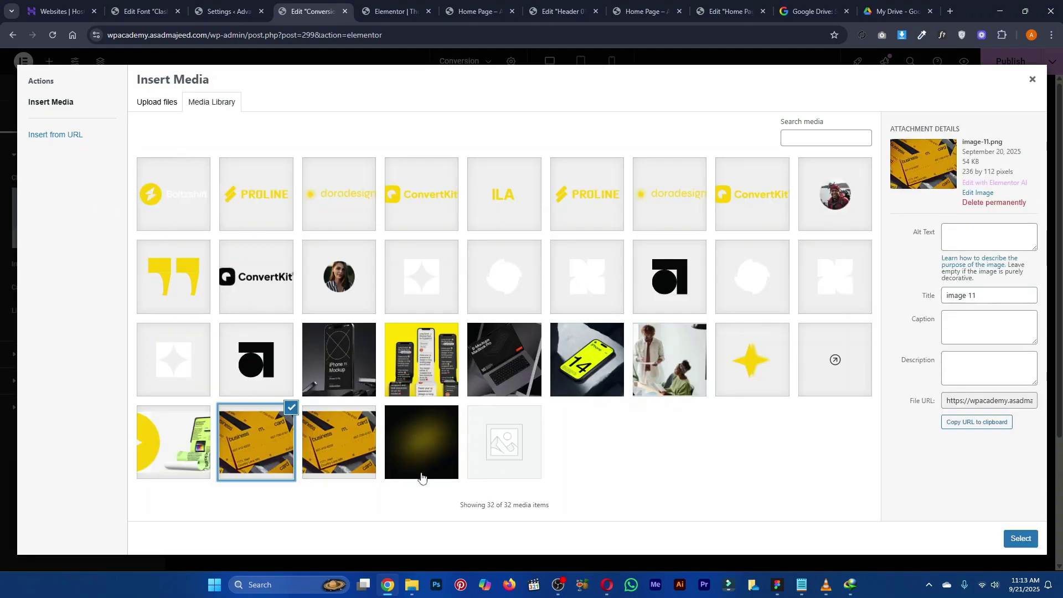
pyautogui.click(1018, 544)
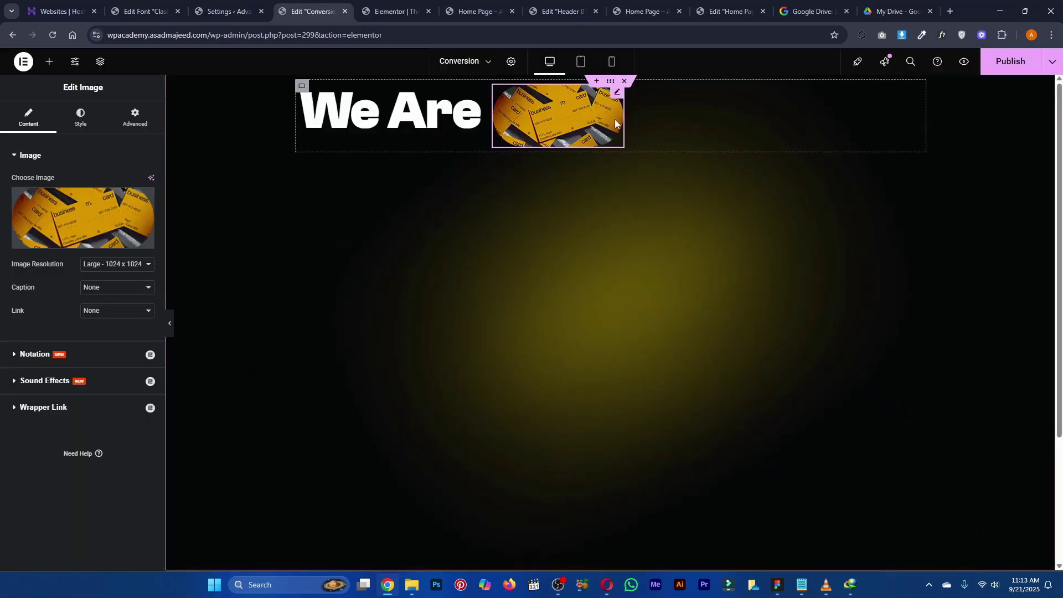
# Add a second Heading widget after the business-card image in the headline row
pyautogui.click(49, 62)
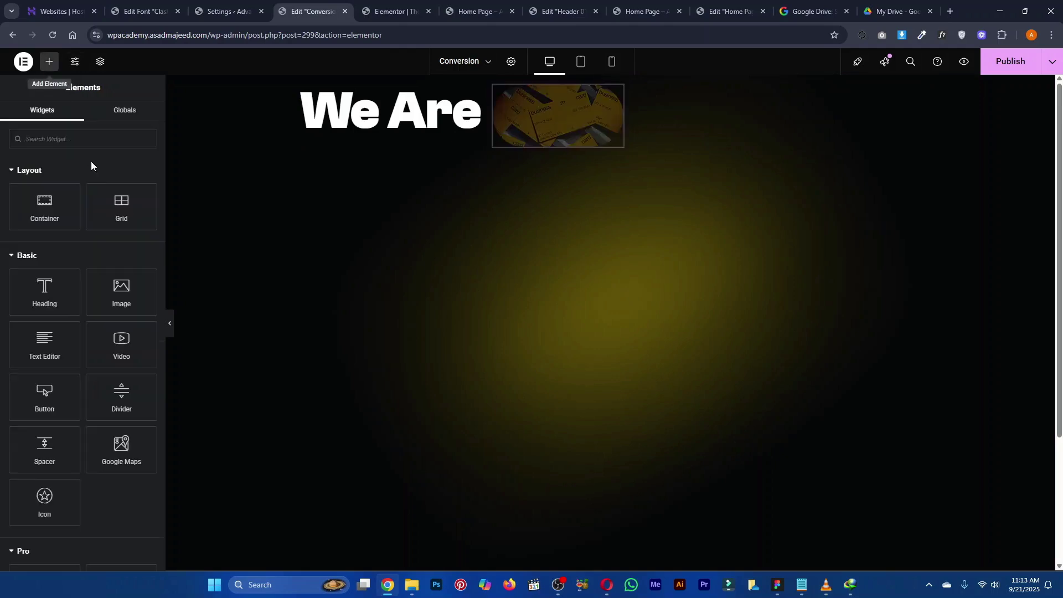
pyautogui.write('hea')
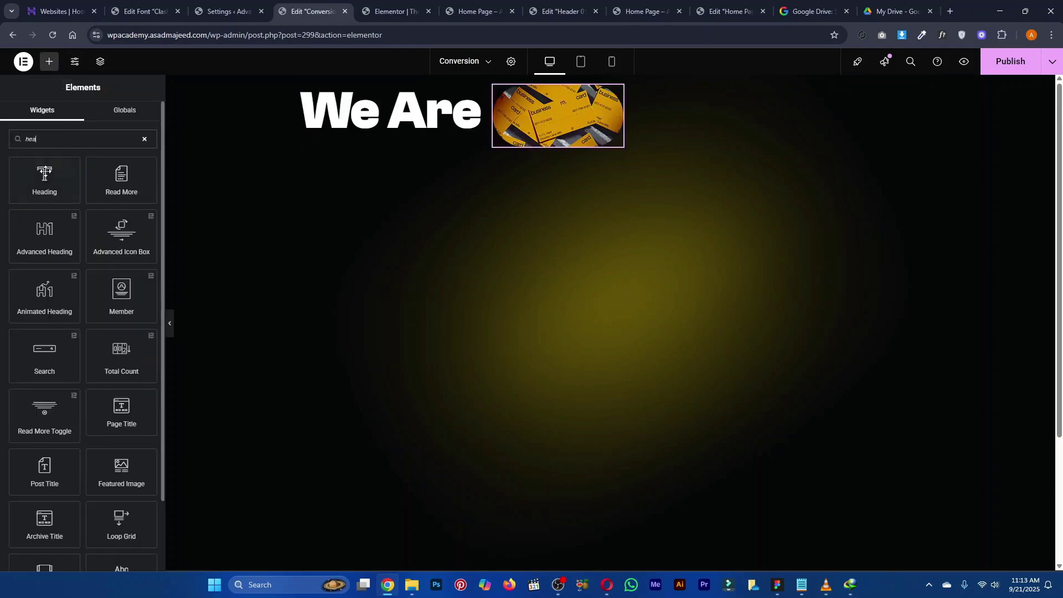
pyautogui.moveTo(45, 179); pyautogui.dragTo(609, 118)
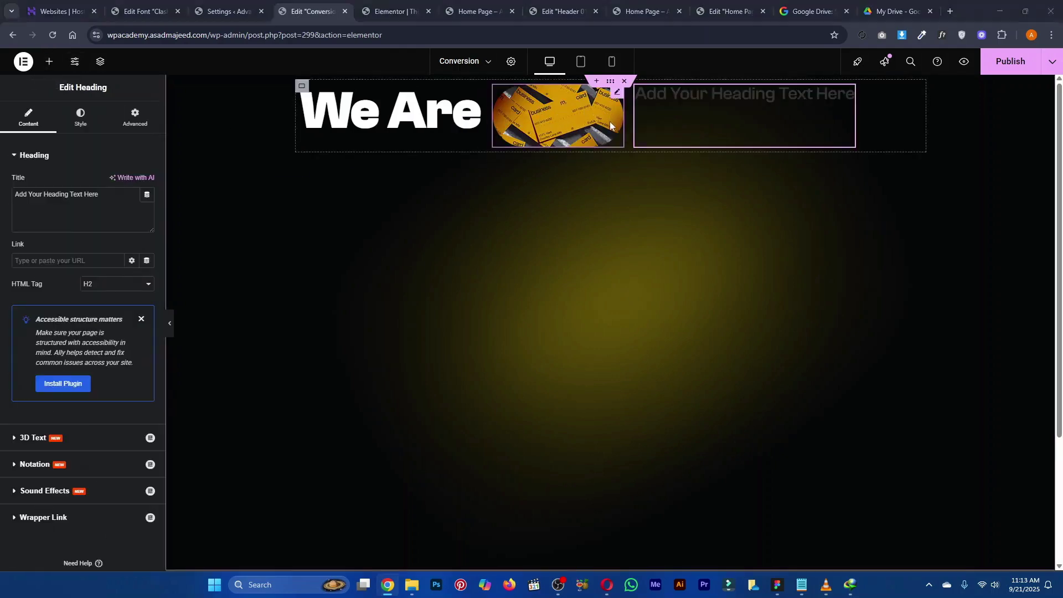
# Copy the word "CREATIVE" from the Figma headline into the new heading's title and set its HTML tag to H1
pyautogui.hotkey('alt', 'Tab')
pyautogui.doubleClick(661, 331)
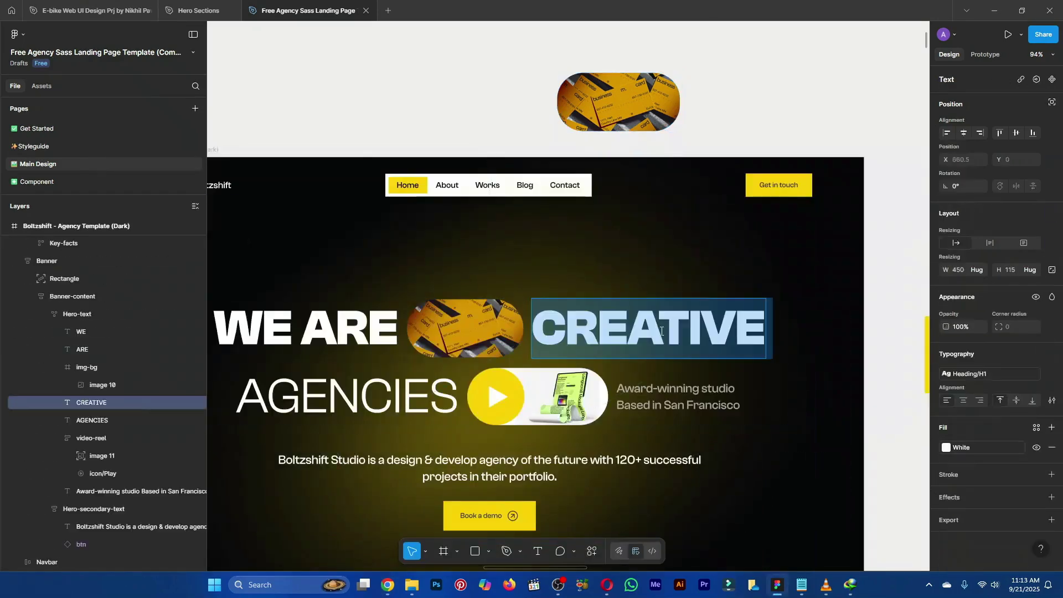
pyautogui.hotkey('ctrl', 'c')
pyautogui.hotkey('alt', 'Tab')
pyautogui.click(111, 216)
pyautogui.hotkey('ctrl', 'a')
pyautogui.hotkey('ctrl', 'v')
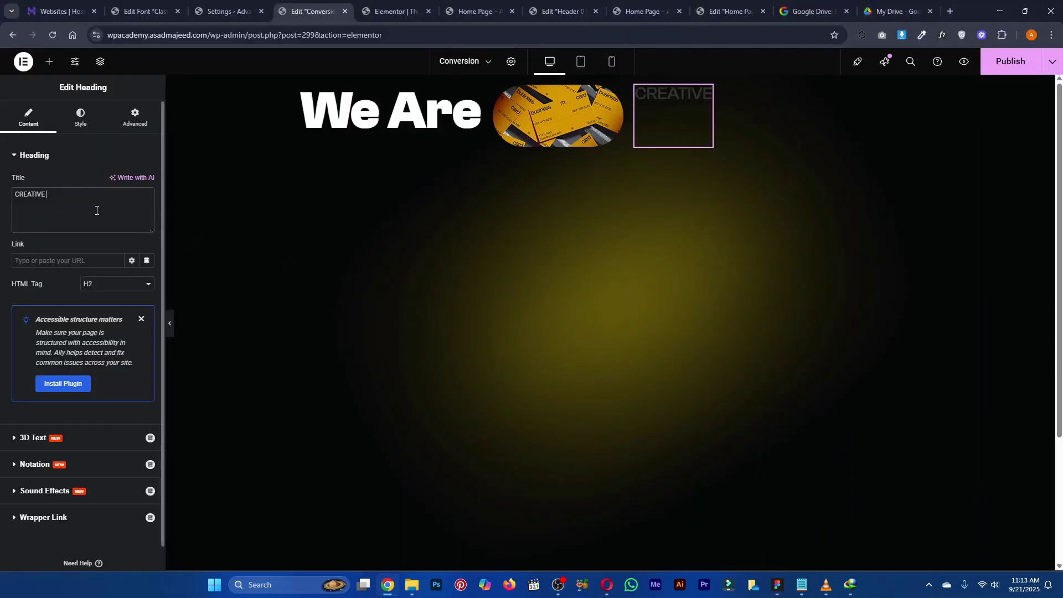
pyautogui.click(118, 286)
pyautogui.click(116, 299)
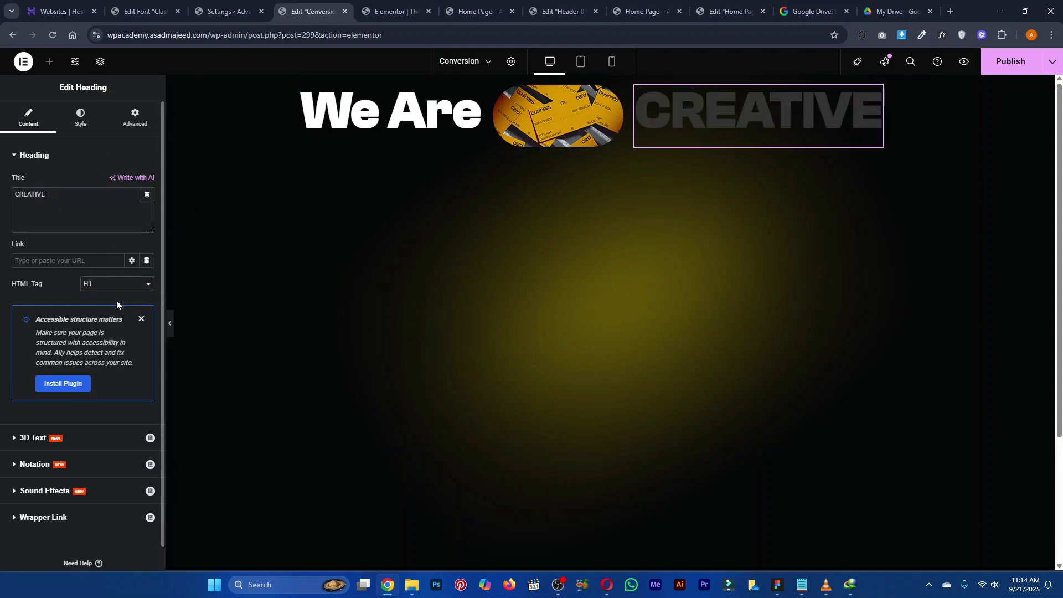
# Set the "CREATIVE" heading's text color to white and open its typography settings without changing them
pyautogui.click(80, 118)
pyautogui.click(147, 338)
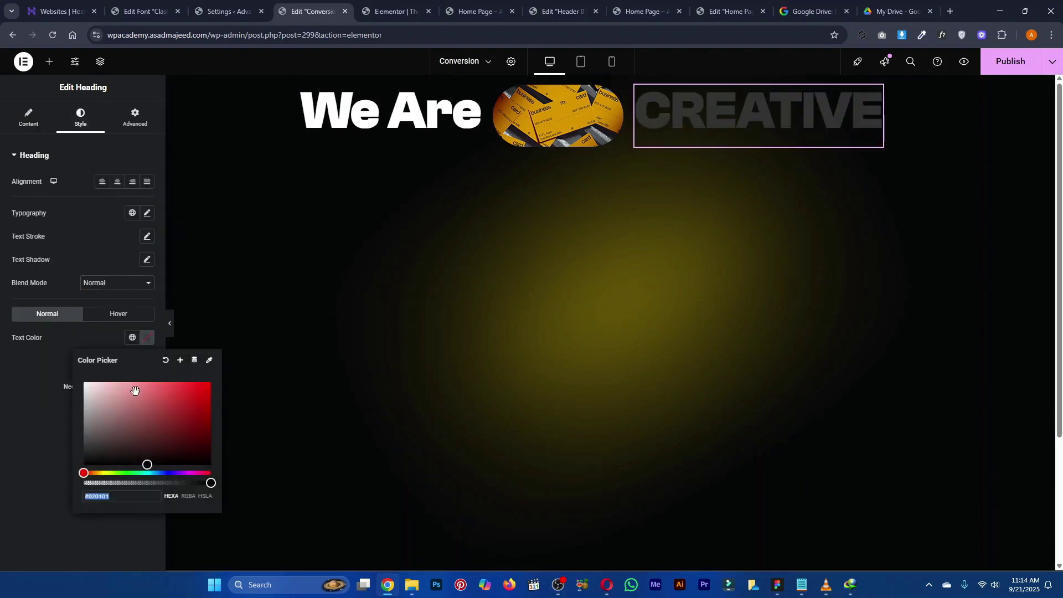
pyautogui.click(37, 358)
pyautogui.click(147, 213)
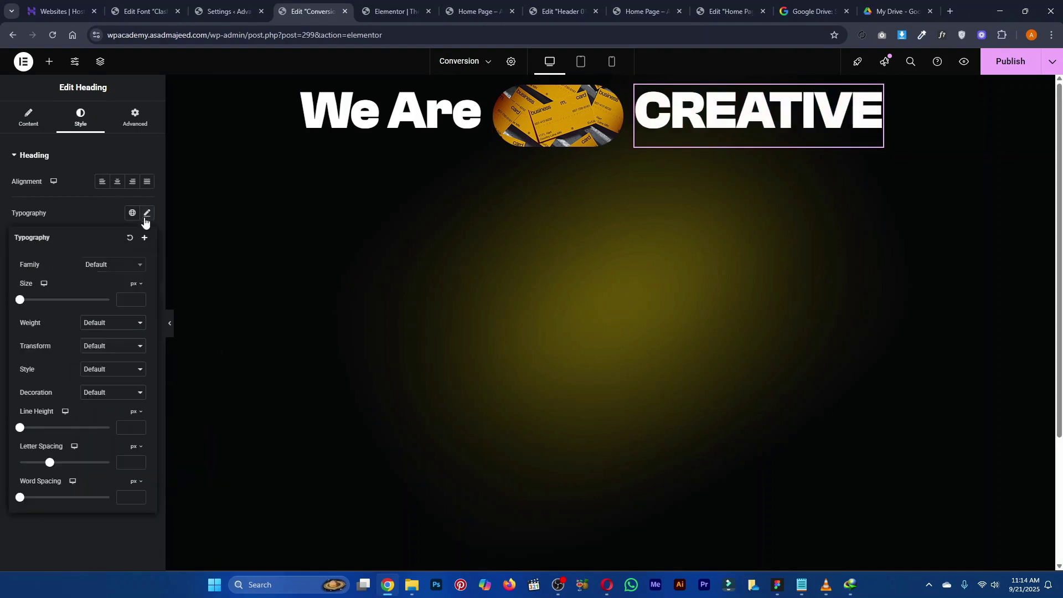
pyautogui.click(83, 203)
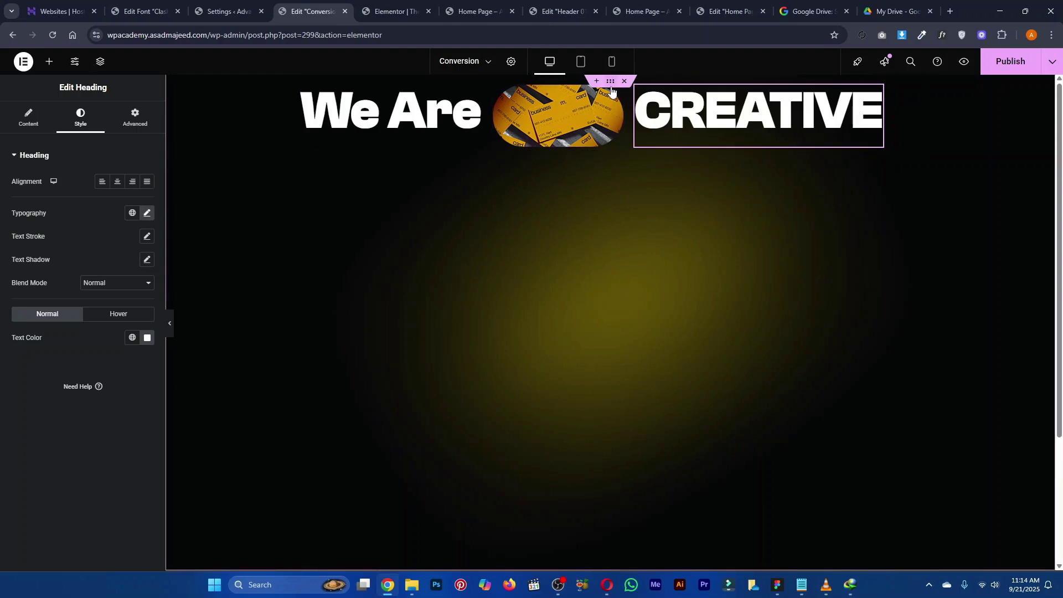
# Center the outer hero container's content by setting both Justify Content and Align Items to Center
pyautogui.click(192, 173)
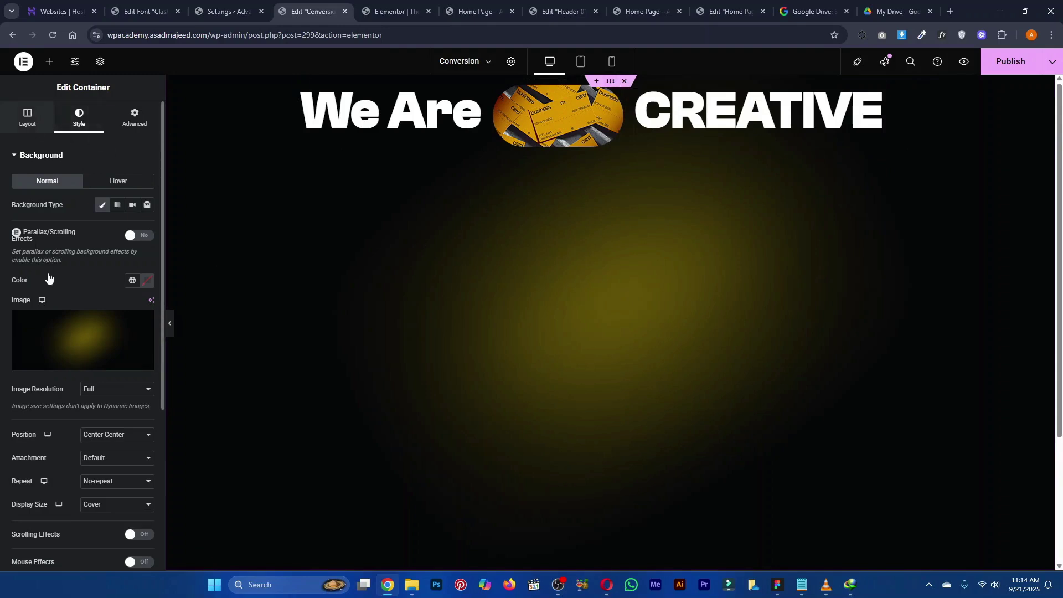
pyautogui.click(30, 118)
pyautogui.click(48, 383)
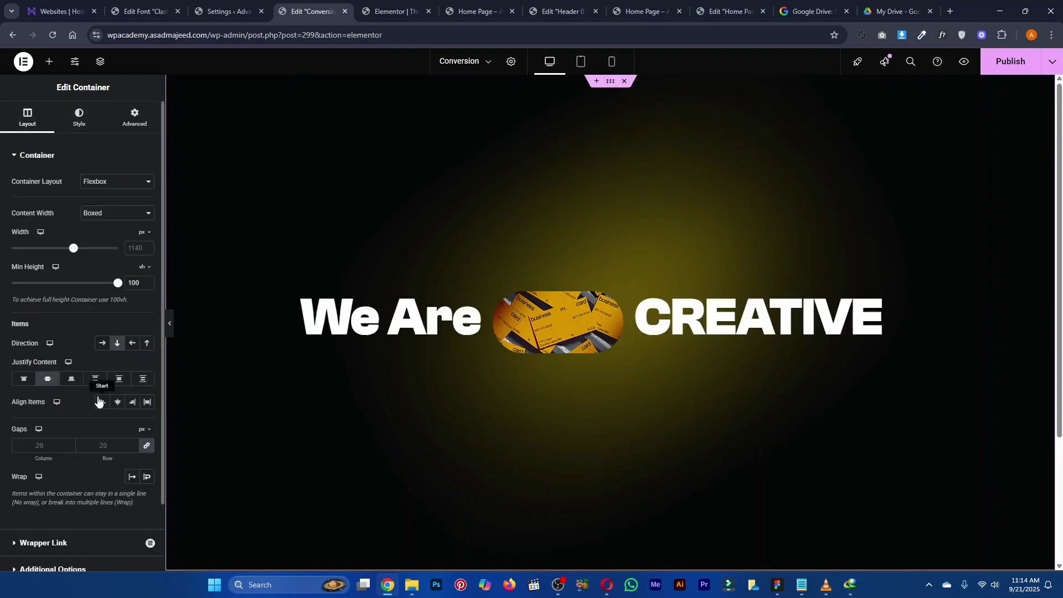
pyautogui.click(118, 402)
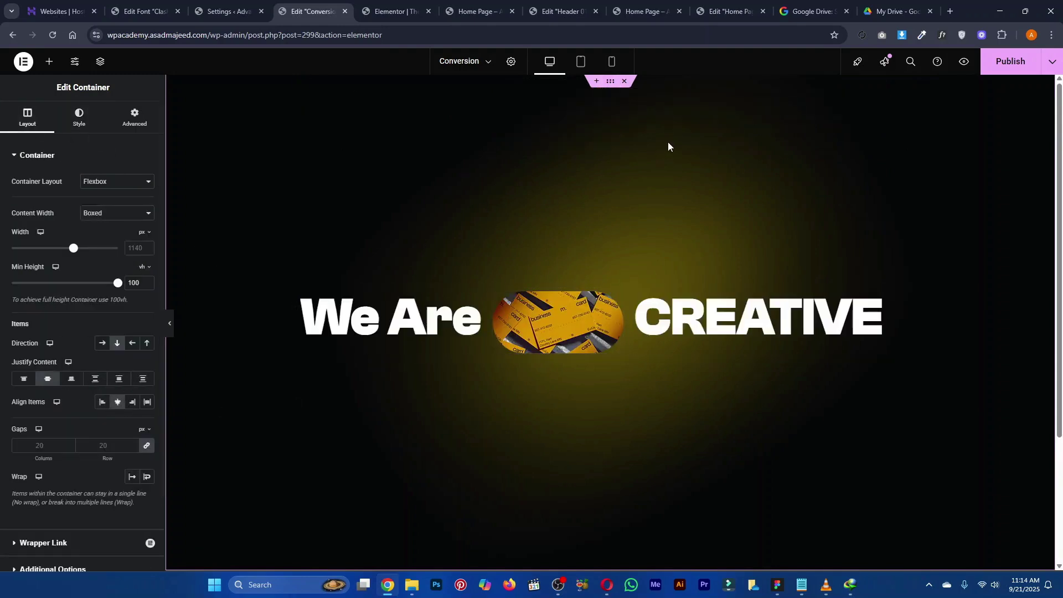
# Compare the headline row with the Figma design and set the business-card image's width to 85%
pyautogui.hotkey('alt', 'Tab')
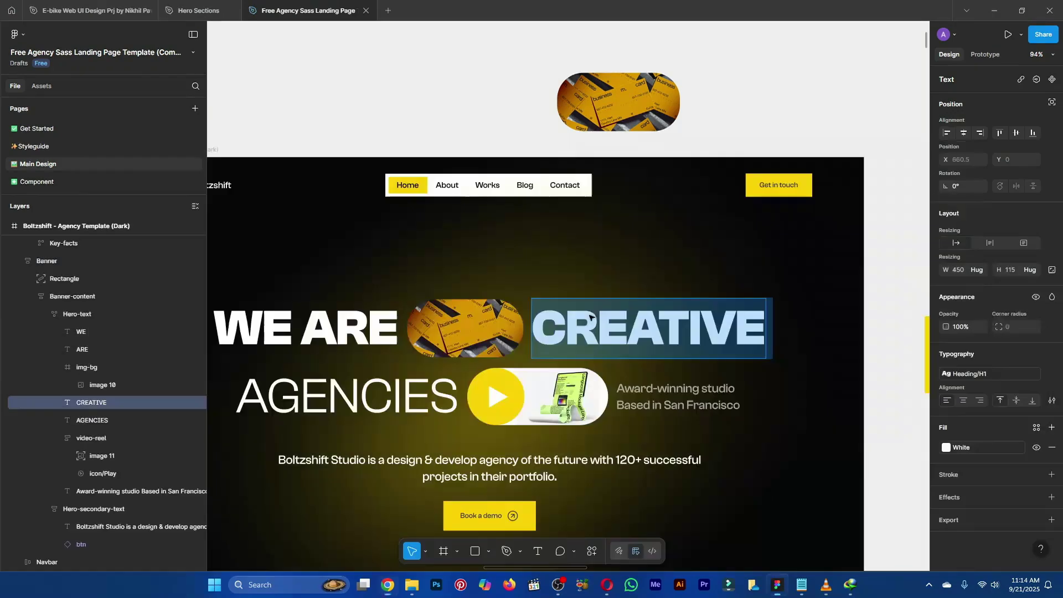
pyautogui.click(523, 111)
pyautogui.moveTo(491, 119); pyautogui.dragTo(525, 72)
pyautogui.hotkey('alt', 'Tab')
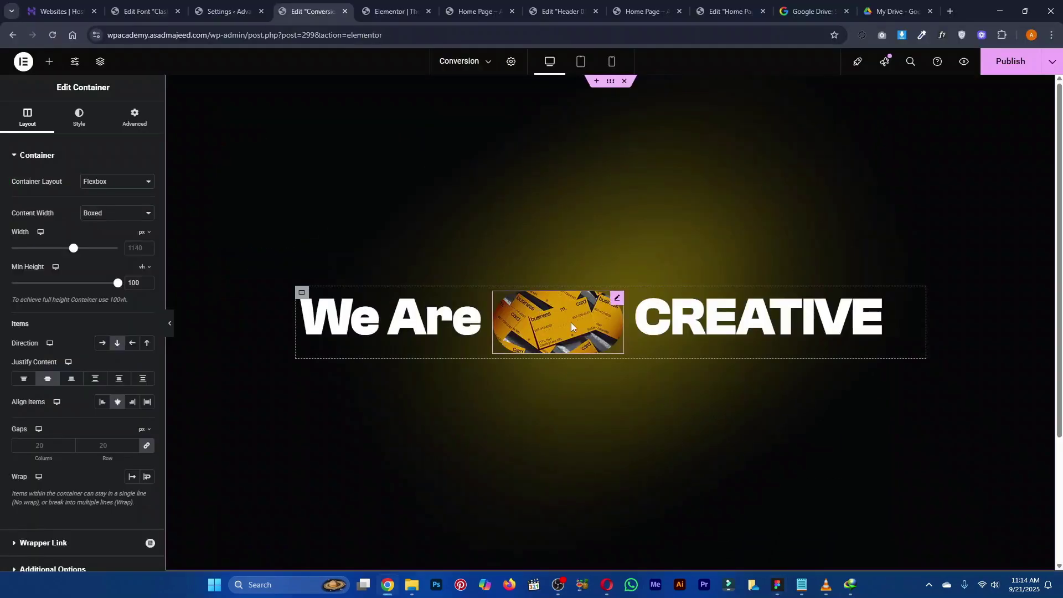
pyautogui.click(617, 299)
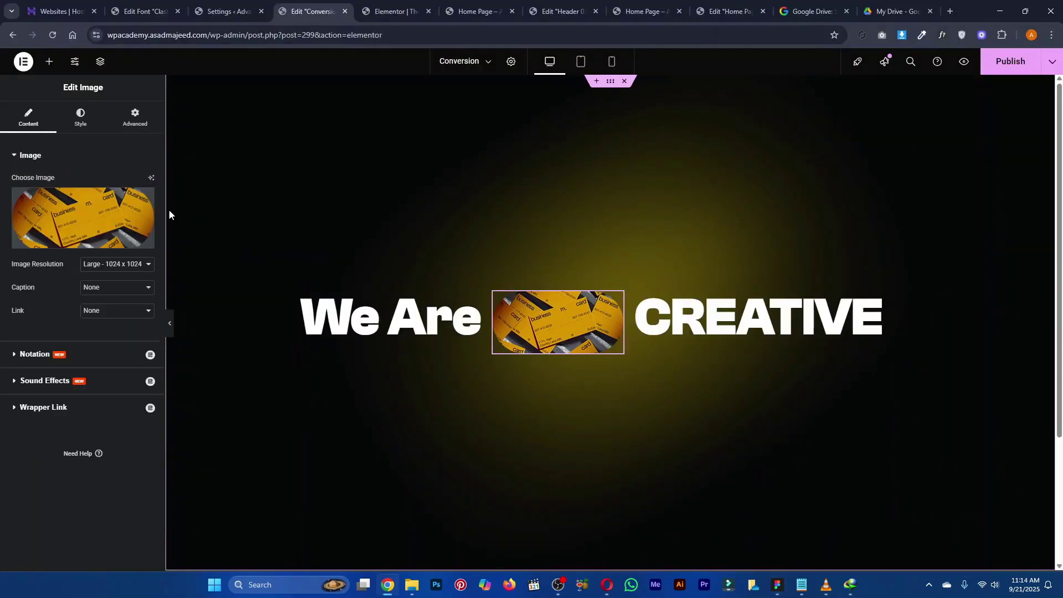
pyautogui.click(80, 128)
pyautogui.moveTo(13, 219); pyautogui.dragTo(93, 233)
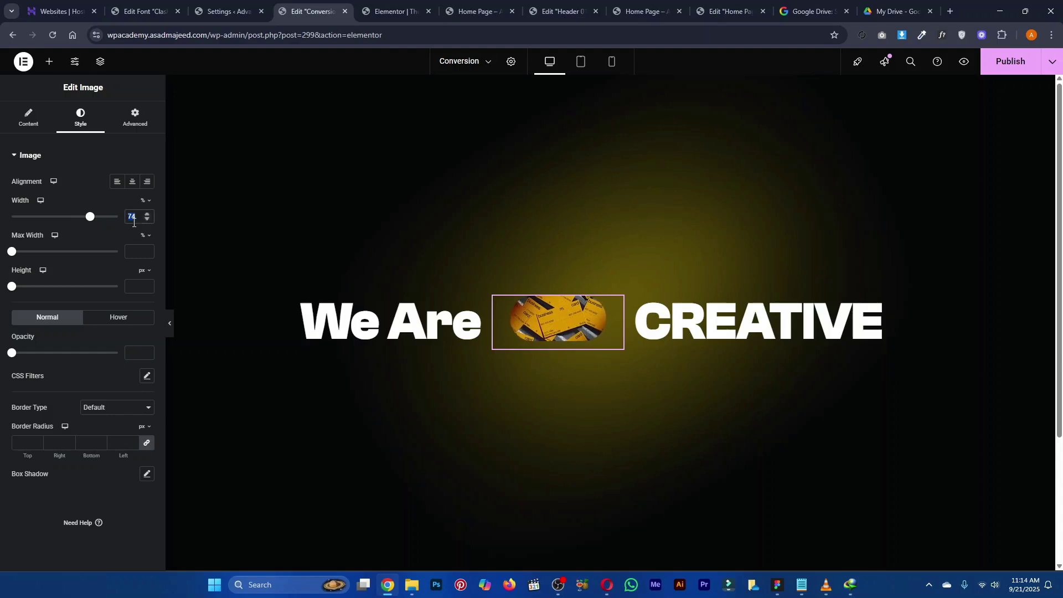
pyautogui.write('76')
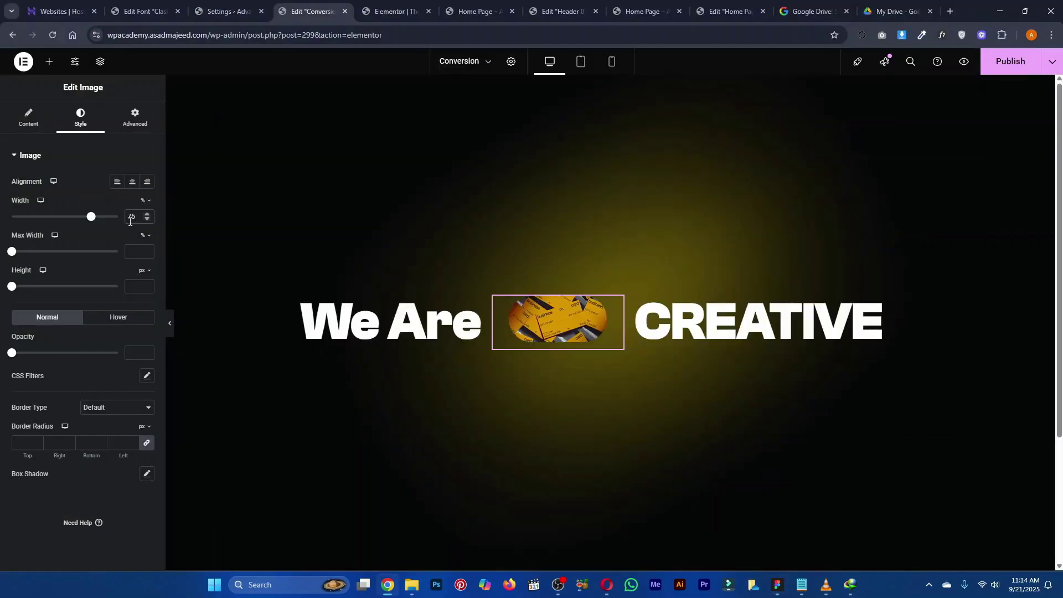
pyautogui.write('80')
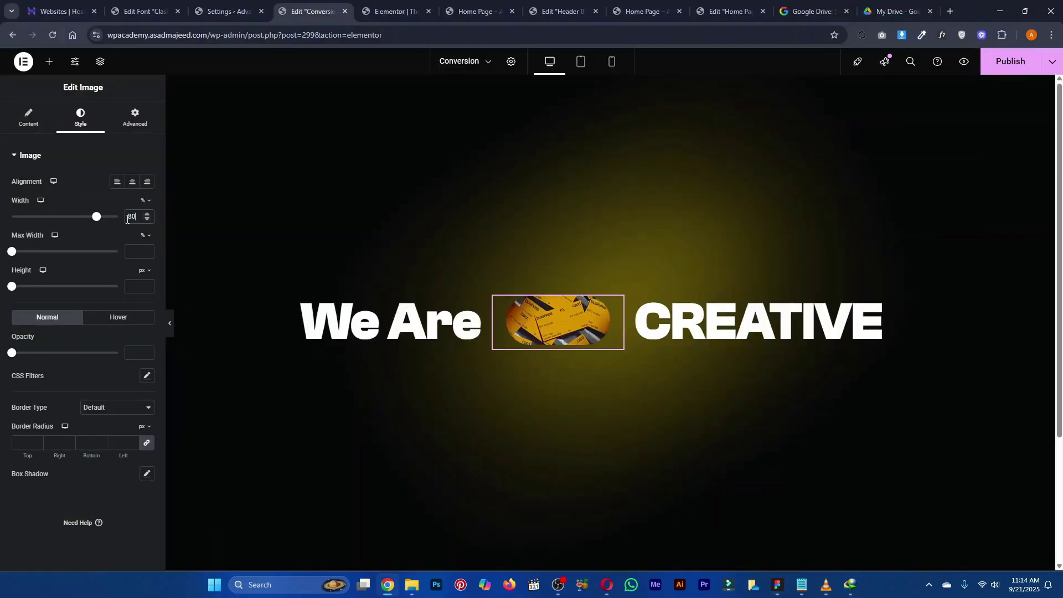
pyautogui.hotkey('alt', 'Tab')
pyautogui.hotkey('alt', 'Tab')
pyautogui.write('85')
pyautogui.hotkey('alt', 'Tab')
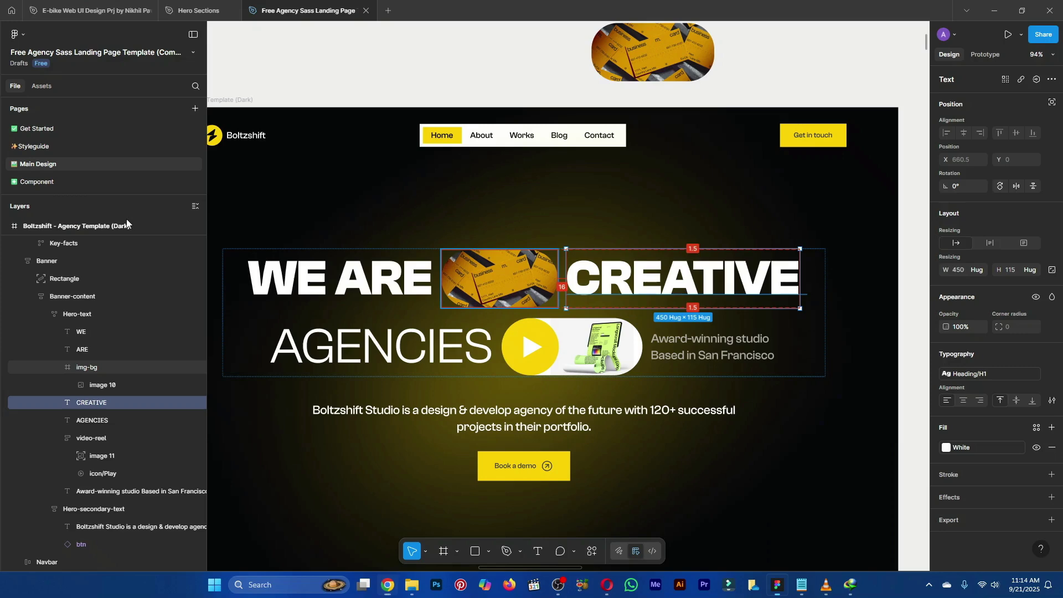
pyautogui.hotkey('alt', 'Tab')
pyautogui.hotkey('alt', 'Tab')
pyautogui.hotkey('alt', 'Tab')
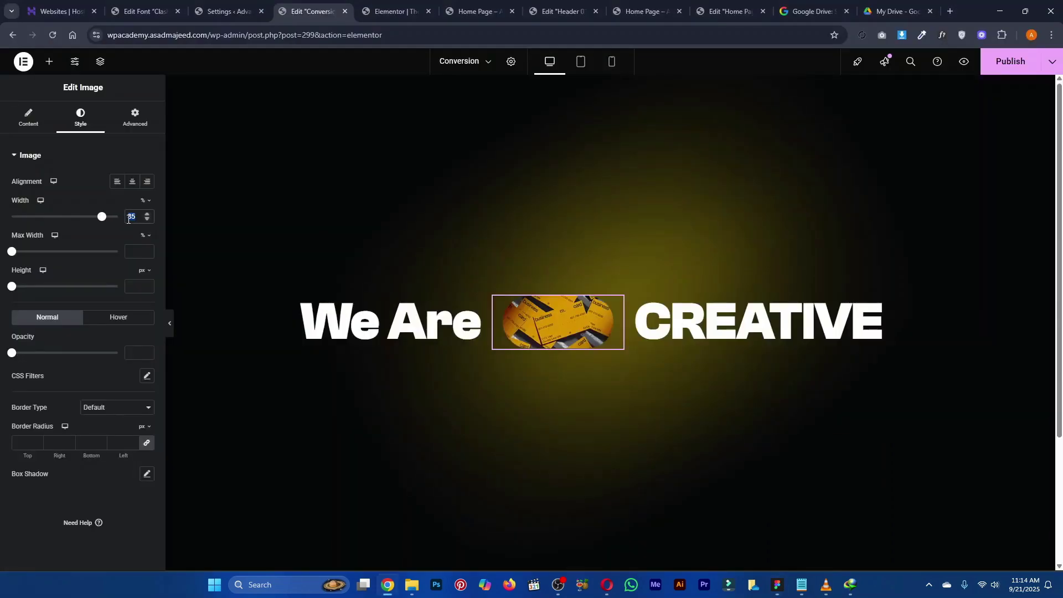
# Try widths of 90% and 100% for the business-card image, comparing the headline row with the Figma design
pyautogui.write('90')
pyautogui.hotkey('alt', 'Tab')
pyautogui.hotkey('alt', 'Tab')
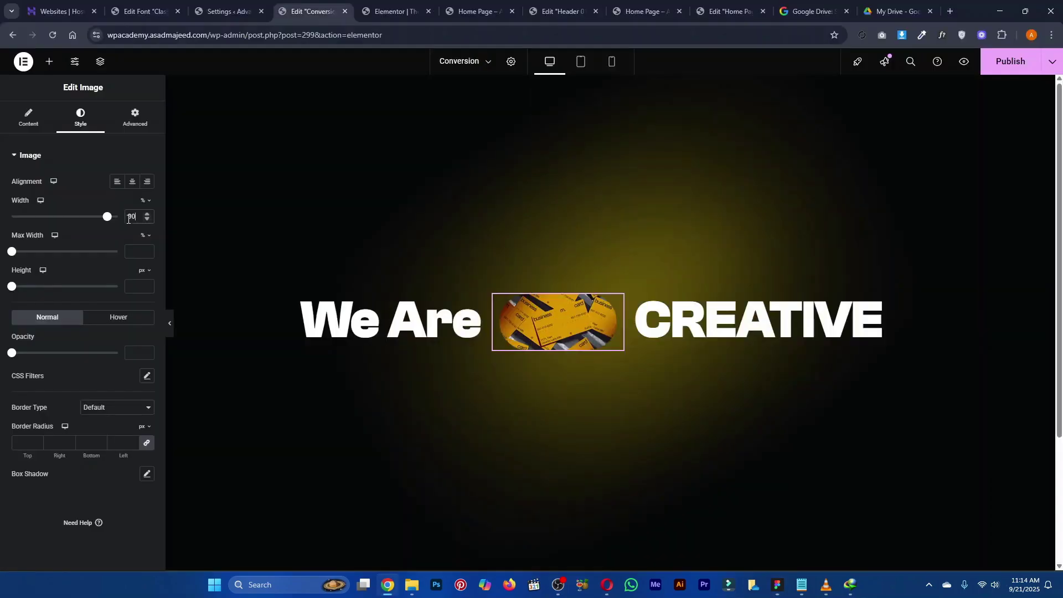
pyautogui.write('100')
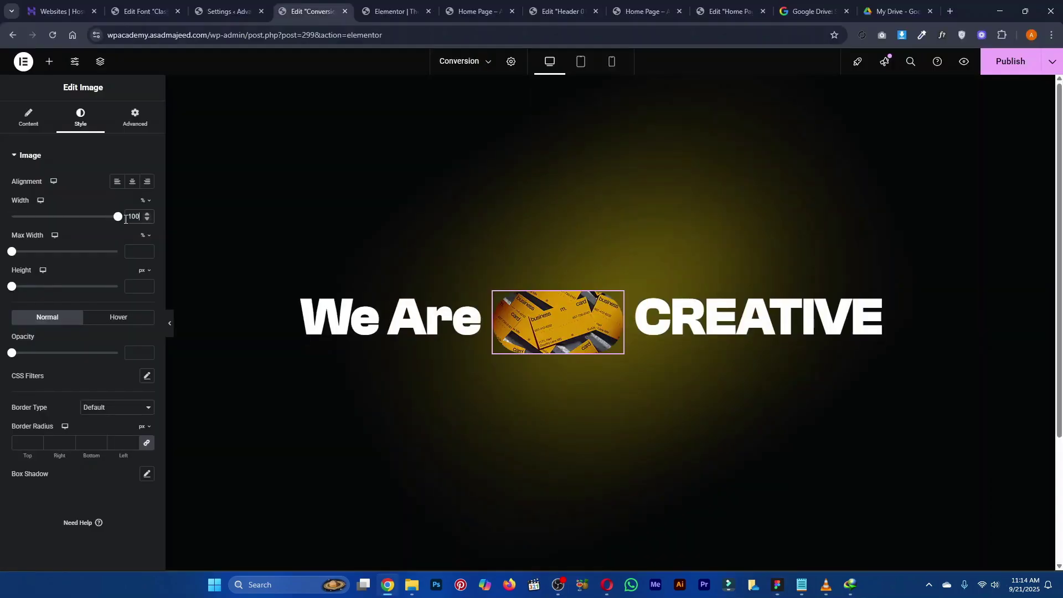
pyautogui.hotkey('alt', 'Tab')
pyautogui.hotkey('alt', 'Tab')
pyautogui.hotkey('alt', 'Tab')
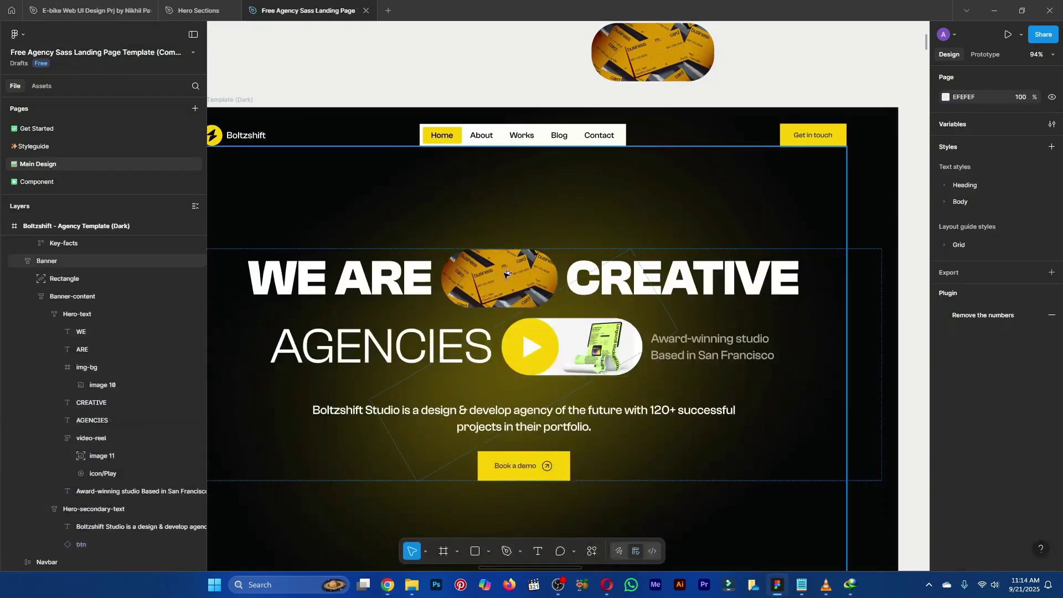
pyautogui.hotkey('alt', 'Tab')
# Compare the headline row's proportions and spacing around "CREATIVE" with the Figma hero section
pyautogui.click(878, 305)
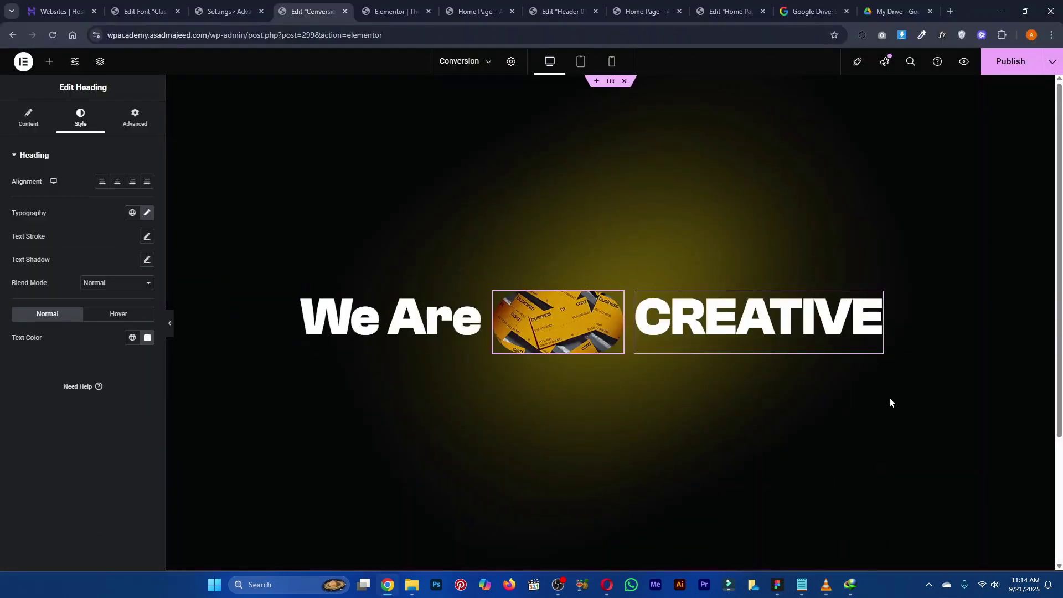
pyautogui.hotkey('alt', 'Tab')
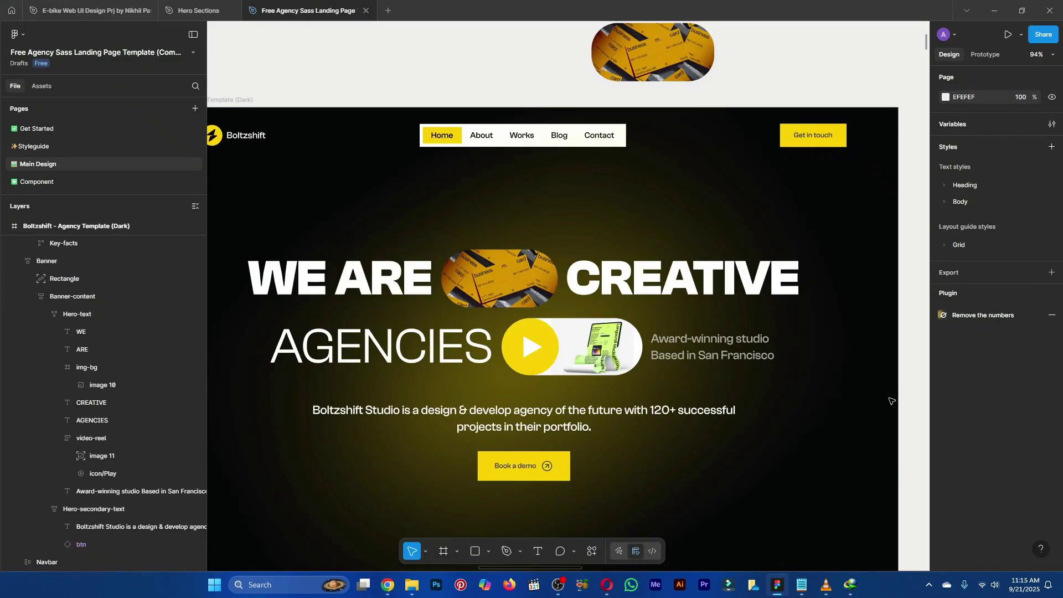
pyautogui.hotkey('alt', 'Tab')
pyautogui.hotkey('alt', 'Tab')
pyautogui.hotkey('alt', 'Tab')
pyautogui.hotkey('alt', 'Tab')
pyautogui.hotkey('alt', 'Tab')
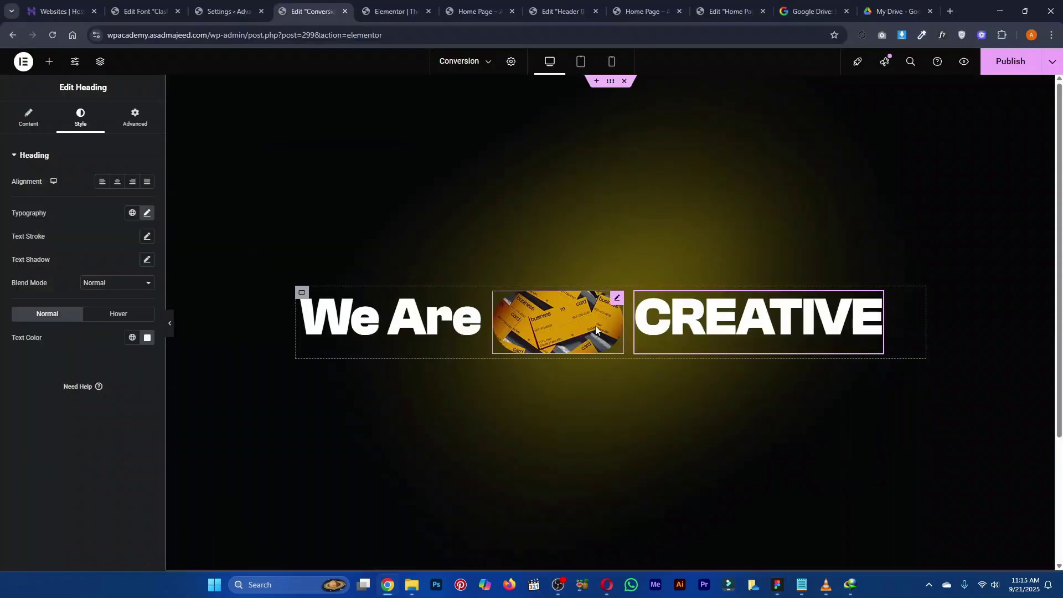
pyautogui.click(595, 330)
pyautogui.moveTo(624, 325); pyautogui.dragTo(611, 321)
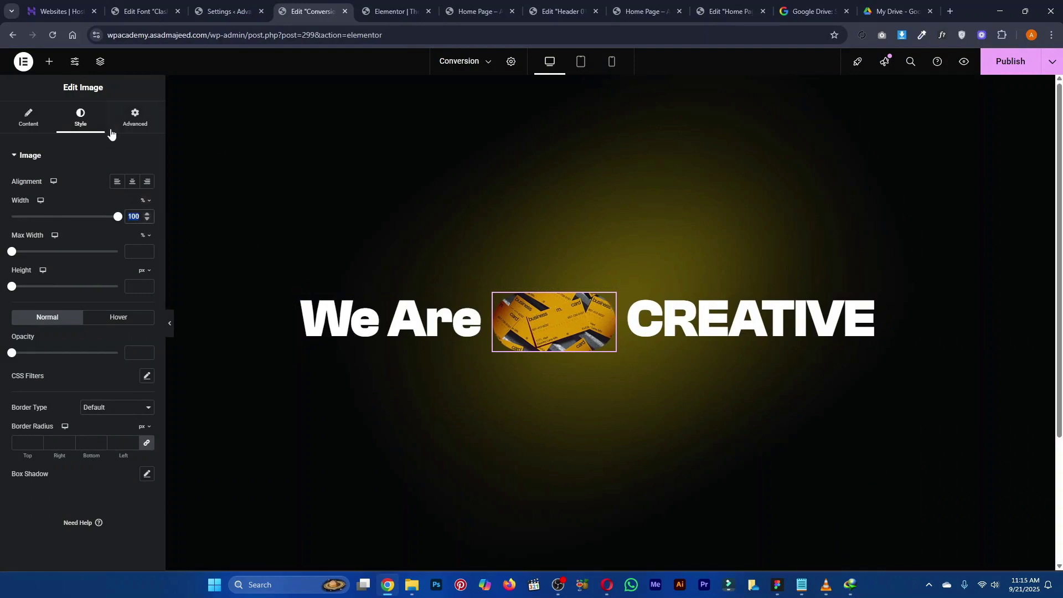
pyautogui.click(133, 119)
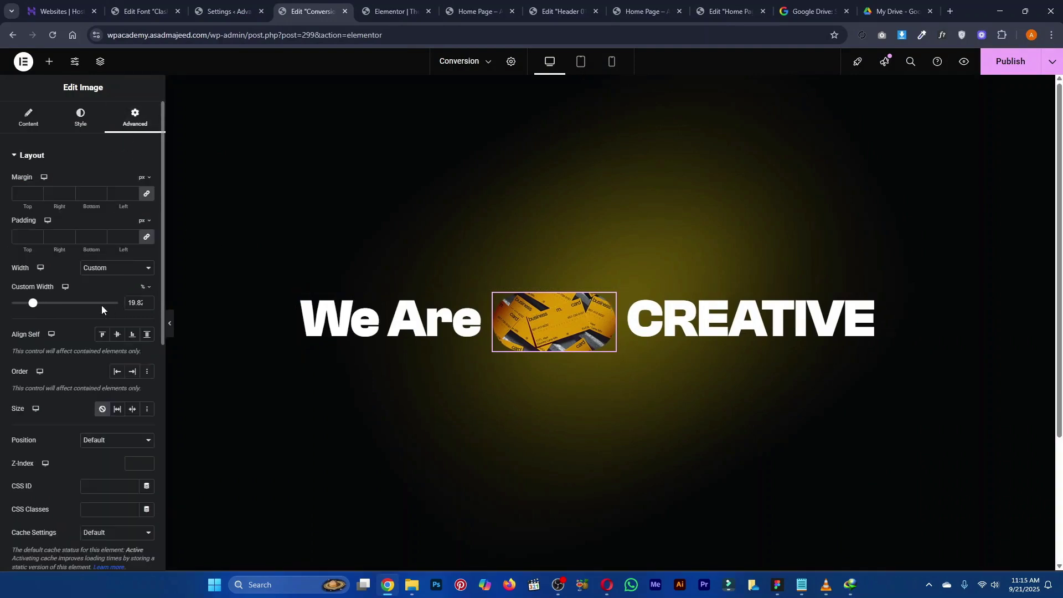
pyautogui.click(117, 271)
pyautogui.click(116, 280)
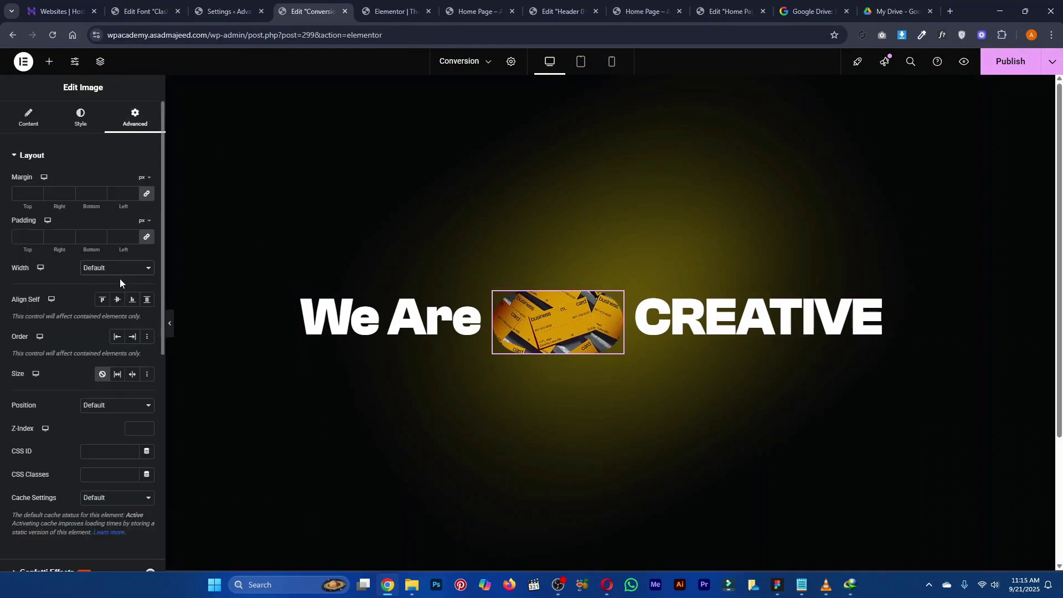
# Set the business-card image's width to 95% and check the row against the Figma hero
pyautogui.click(81, 118)
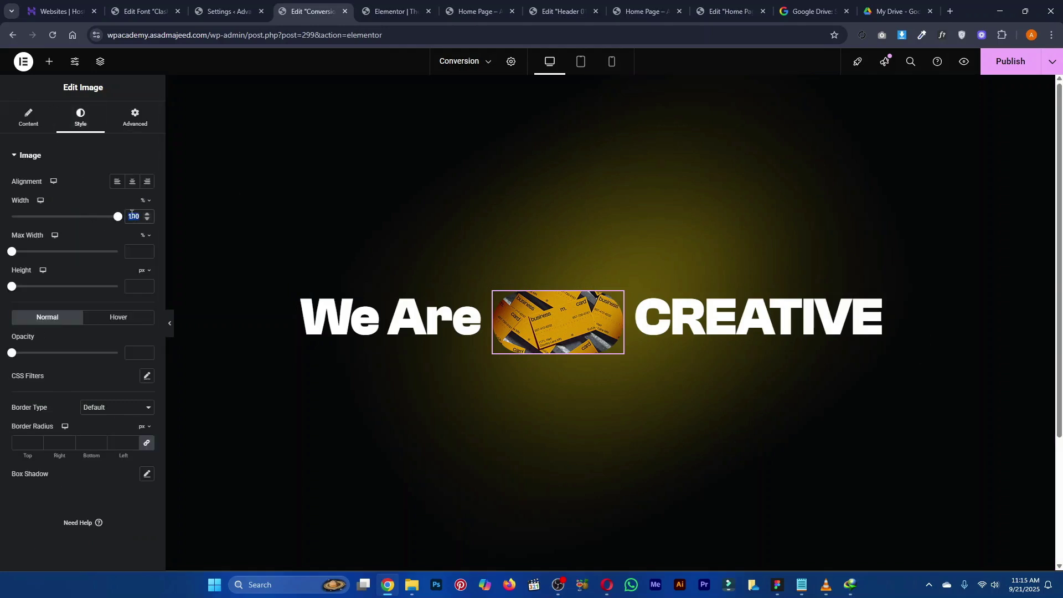
pyautogui.write('95')
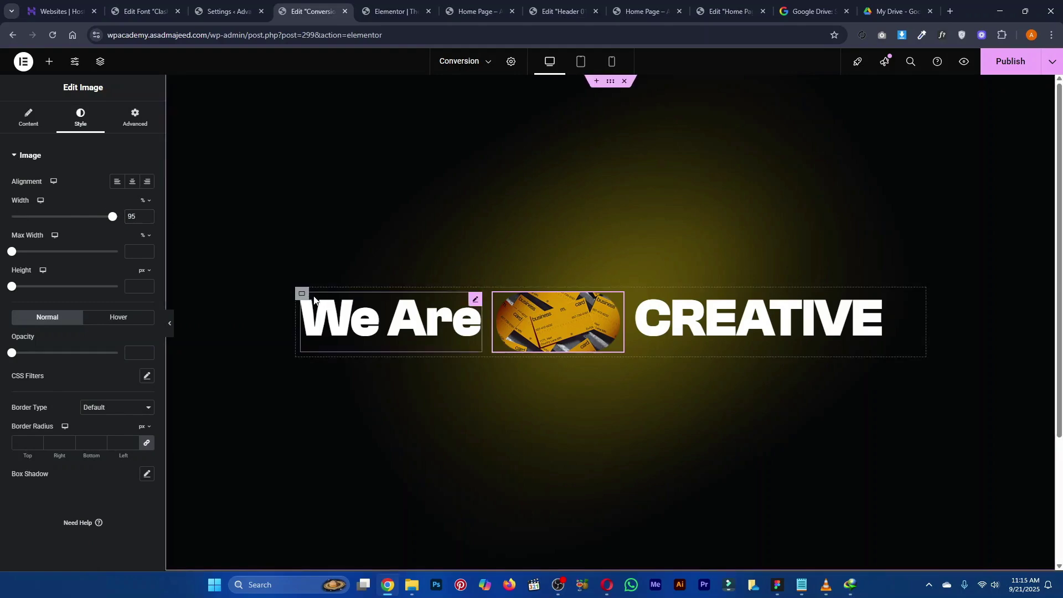
pyautogui.hotkey('alt', 'Tab')
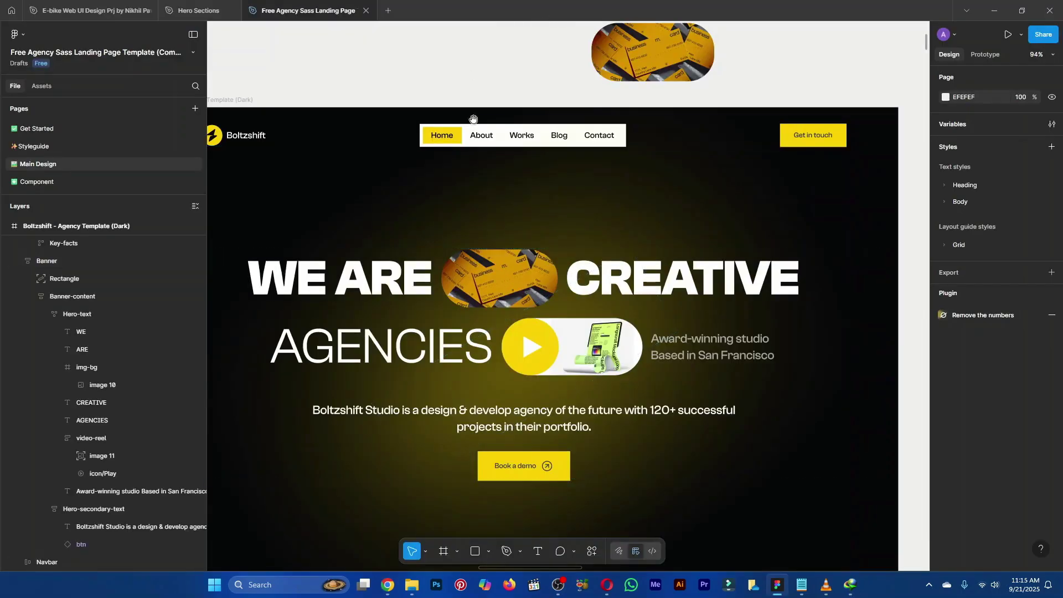
pyautogui.scroll(-2, 474, 120)
pyautogui.hotkey('alt', 'Tab')
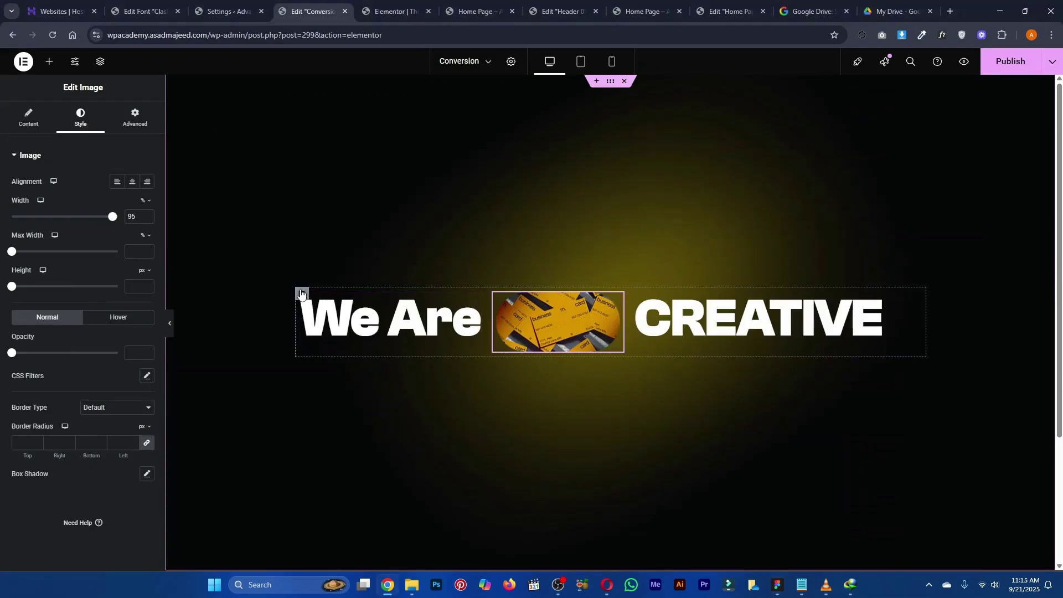
# Duplicate the headline row container and select the "We Are" heading in the copy
pyautogui.click(301, 294)
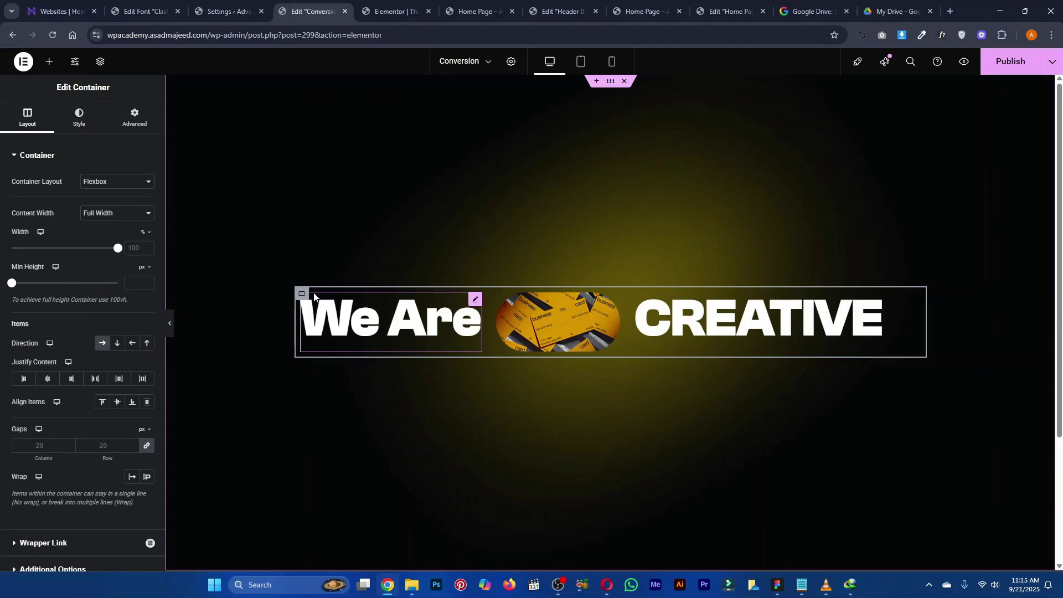
pyautogui.hotkey('ctrl', 'd')
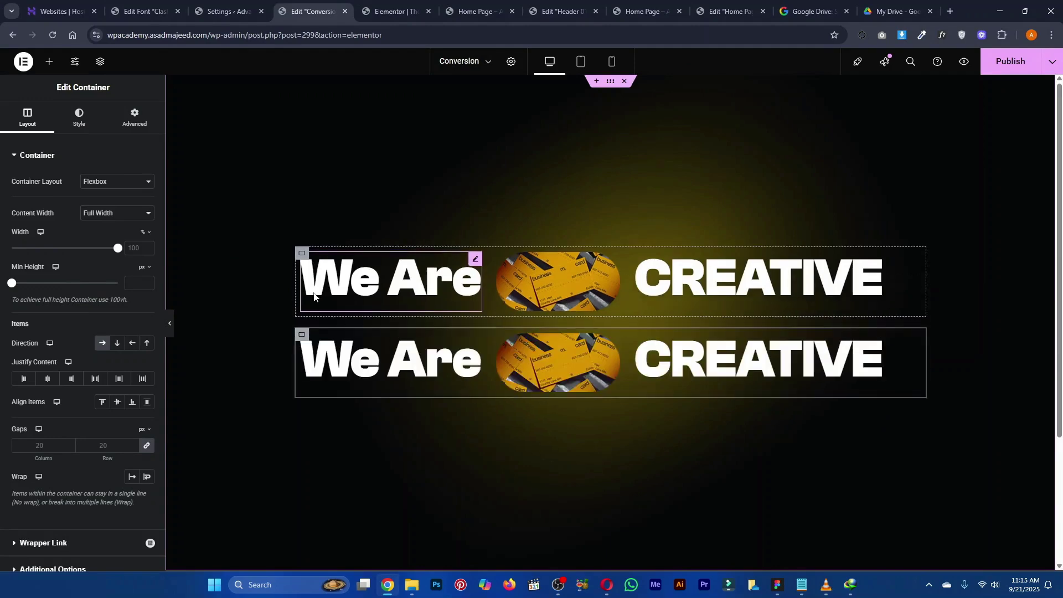
pyautogui.click(473, 341)
# Copy the word "AGENCIES" from the Figma design and replace the second row's "We Are" title with it
pyautogui.hotkey('alt', 'Tab')
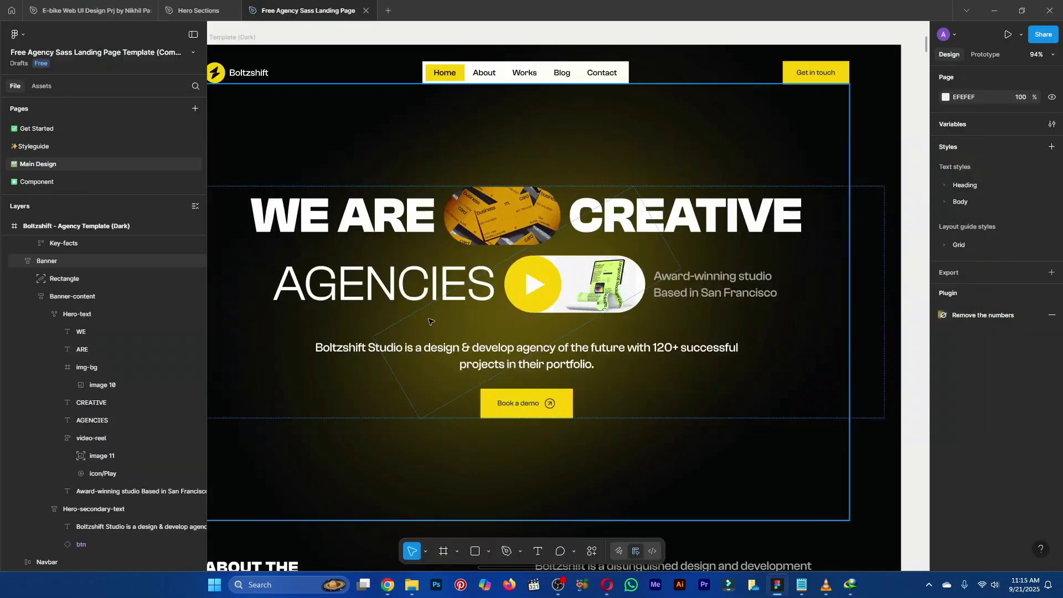
pyautogui.click(396, 290)
pyautogui.click(395, 290)
pyautogui.doubleClick(396, 291)
pyautogui.hotkey('ctrl', 'c')
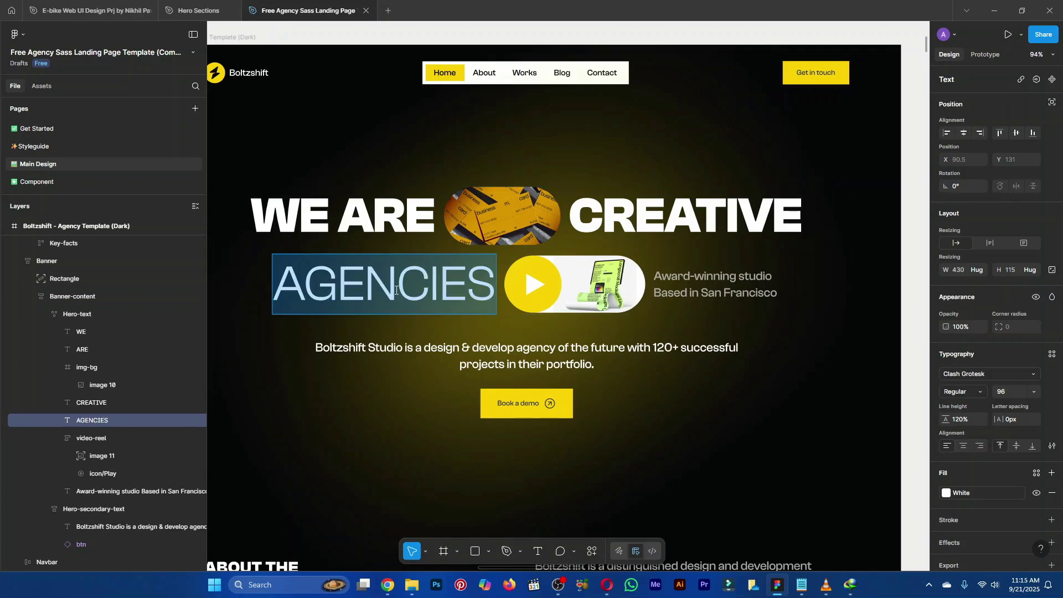
pyautogui.hotkey('alt', 'Tab')
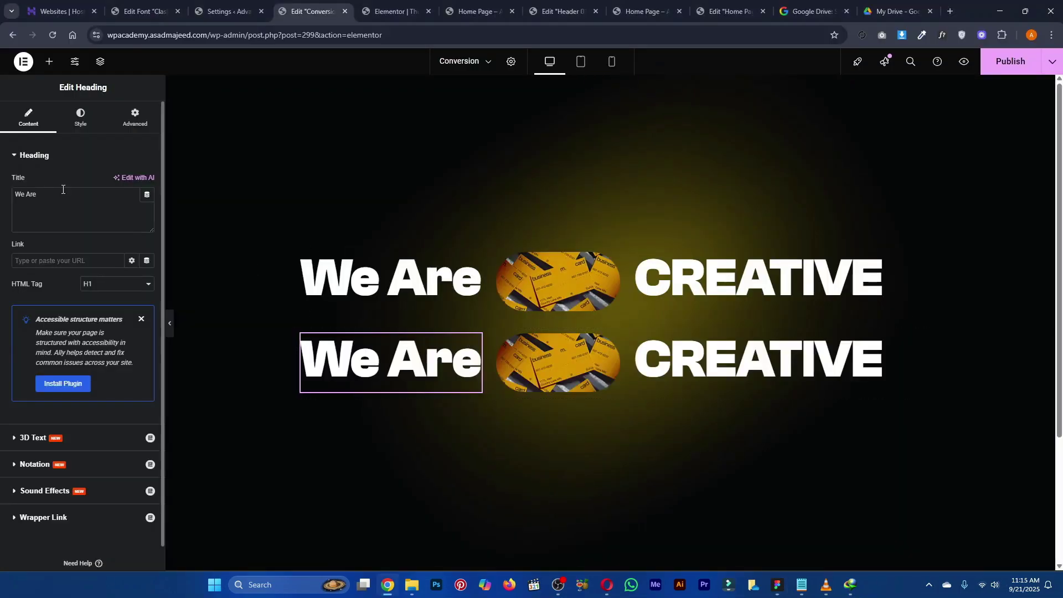
pyautogui.click(62, 189)
pyautogui.hotkey('ctrl', 'a')
pyautogui.hotkey('ctrl', 'v')
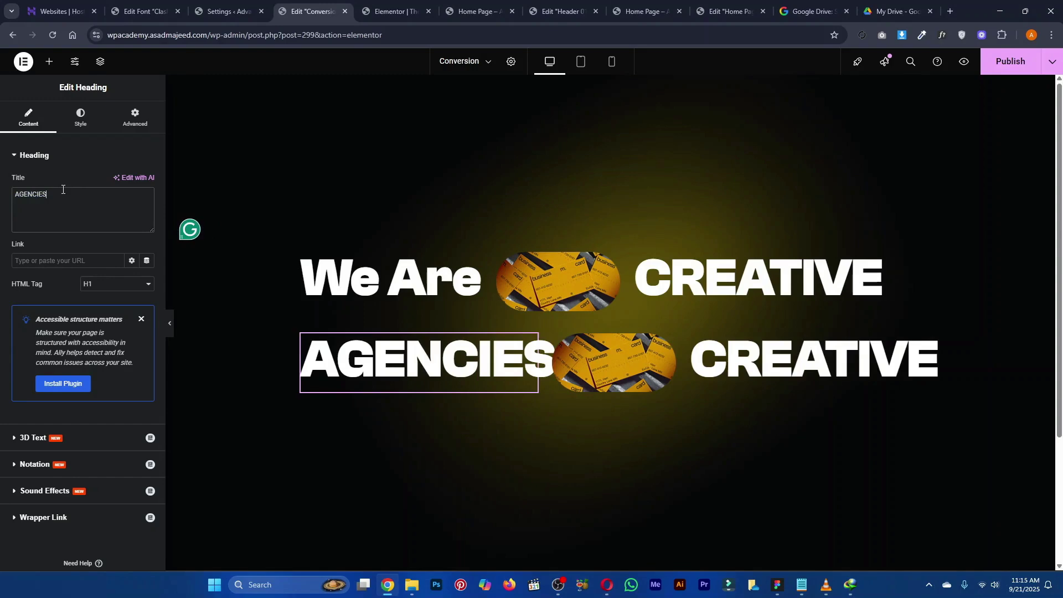
# Set the "AGENCIES" heading's font weight to 400 (Normal) and compare it with the Figma text
pyautogui.click(81, 119)
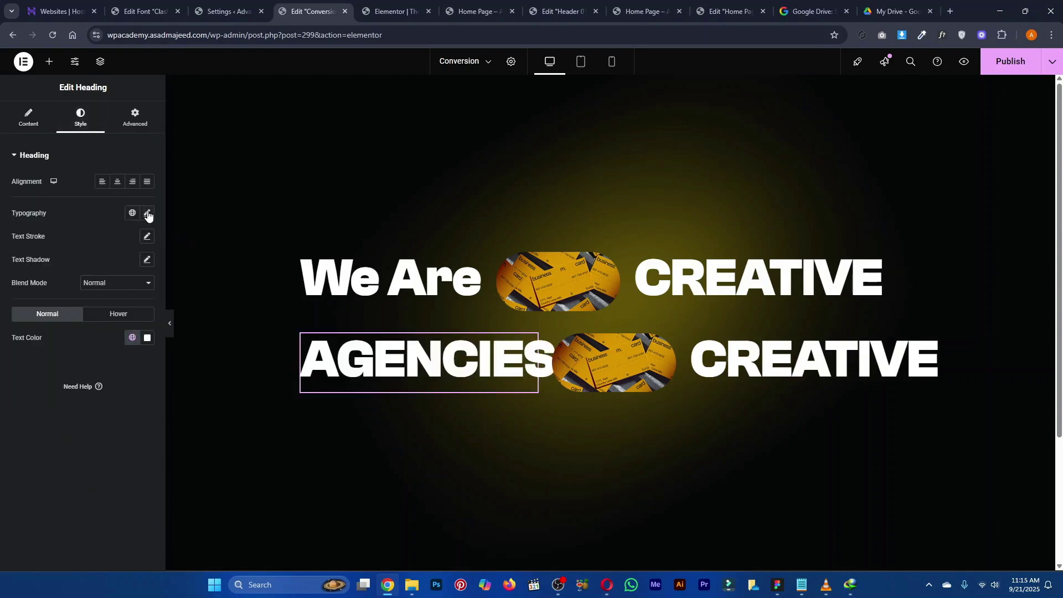
pyautogui.click(147, 214)
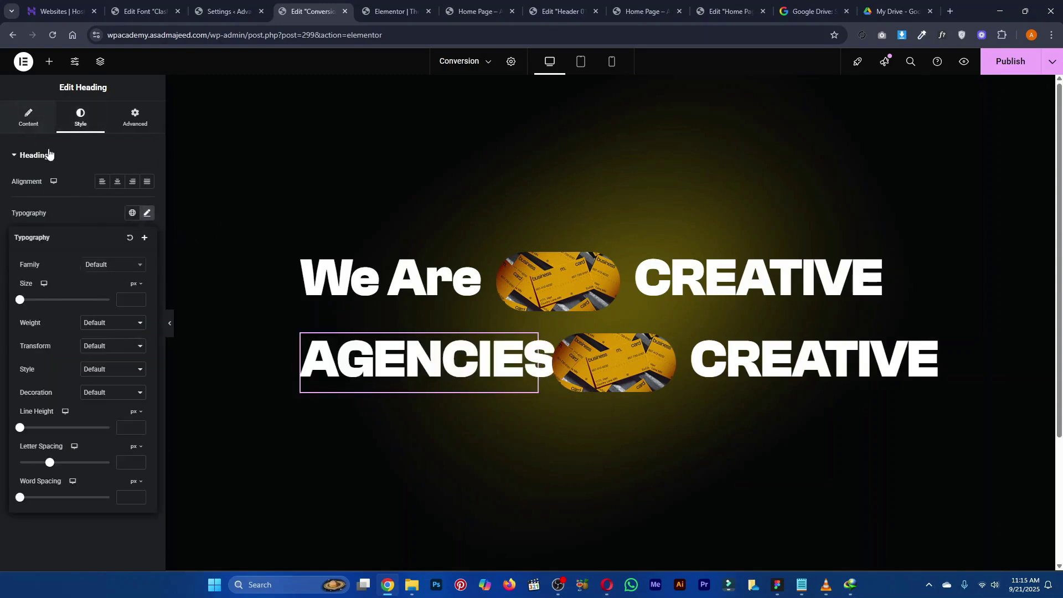
pyautogui.click(100, 326)
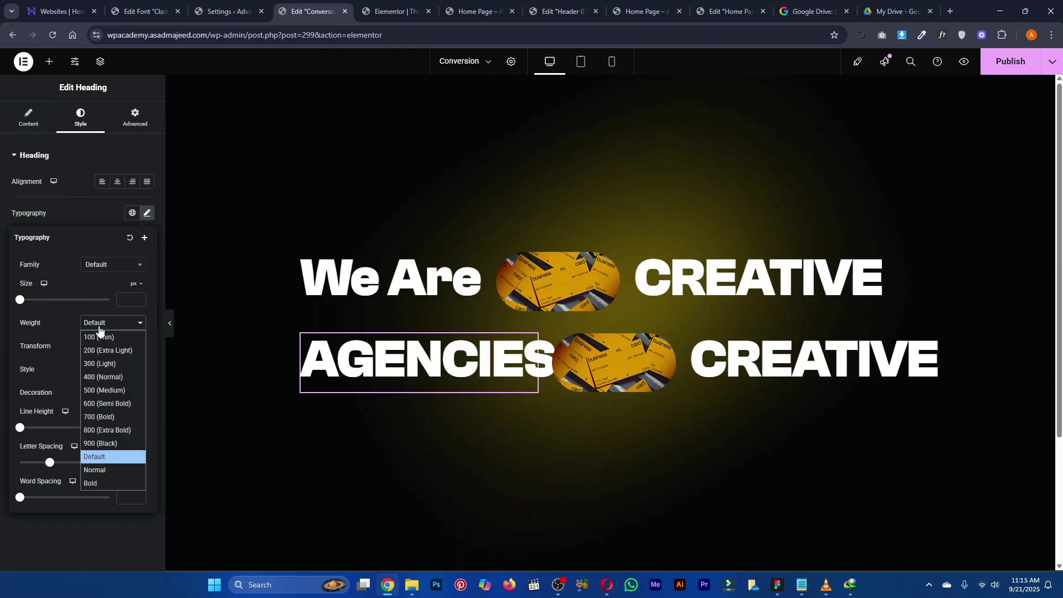
pyautogui.click(102, 382)
pyautogui.hotkey('alt', 'Tab')
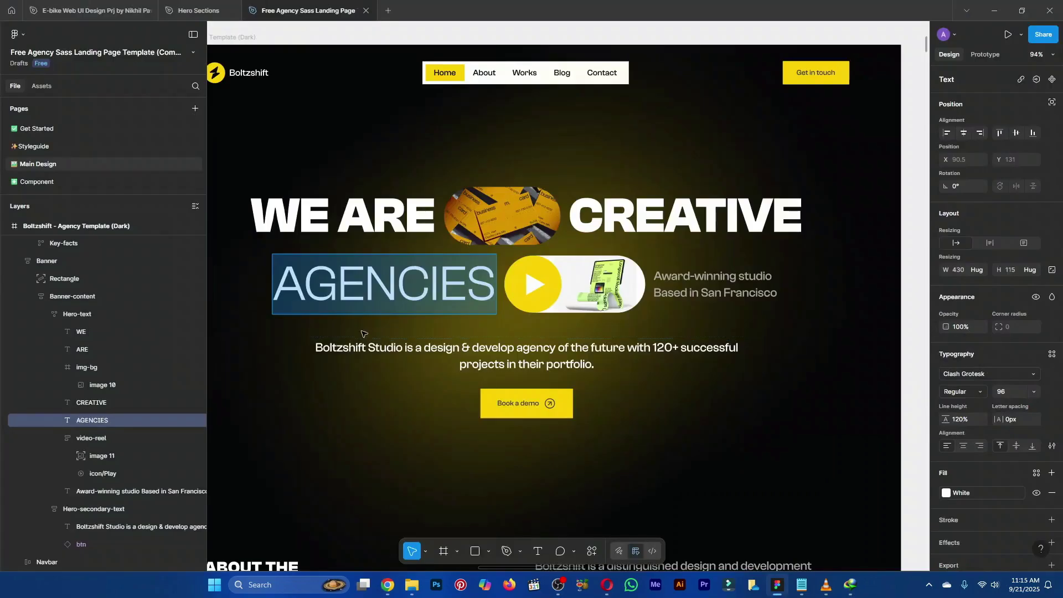
pyautogui.hotkey('alt', 'Tab')
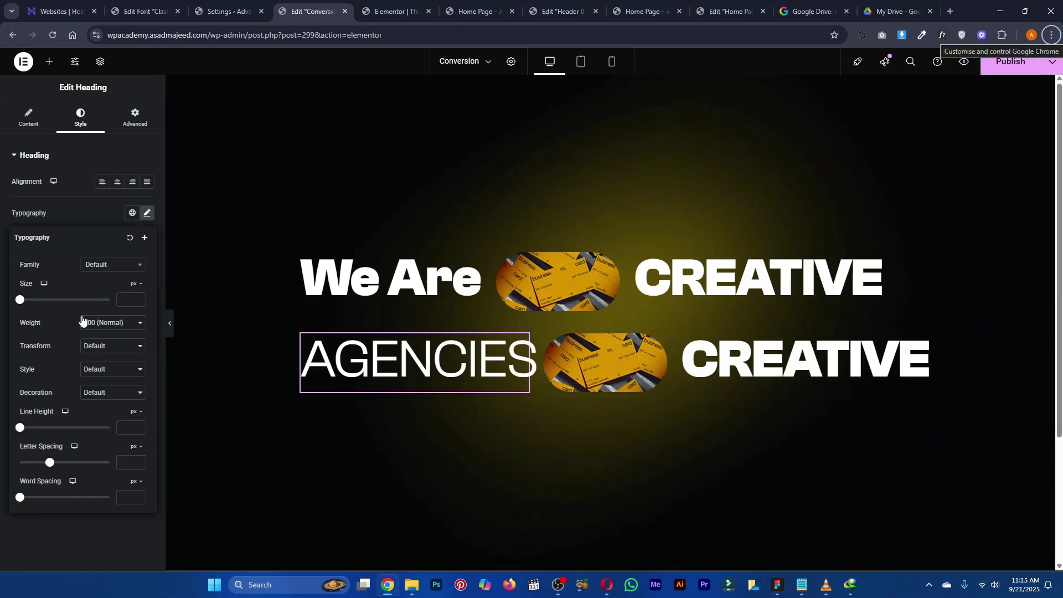
# Inspect the "Award-winning studio Based in San Francisco" text in Figma and delete the "CREATIVE" heading from the second row
pyautogui.hotkey('alt', 'Tab')
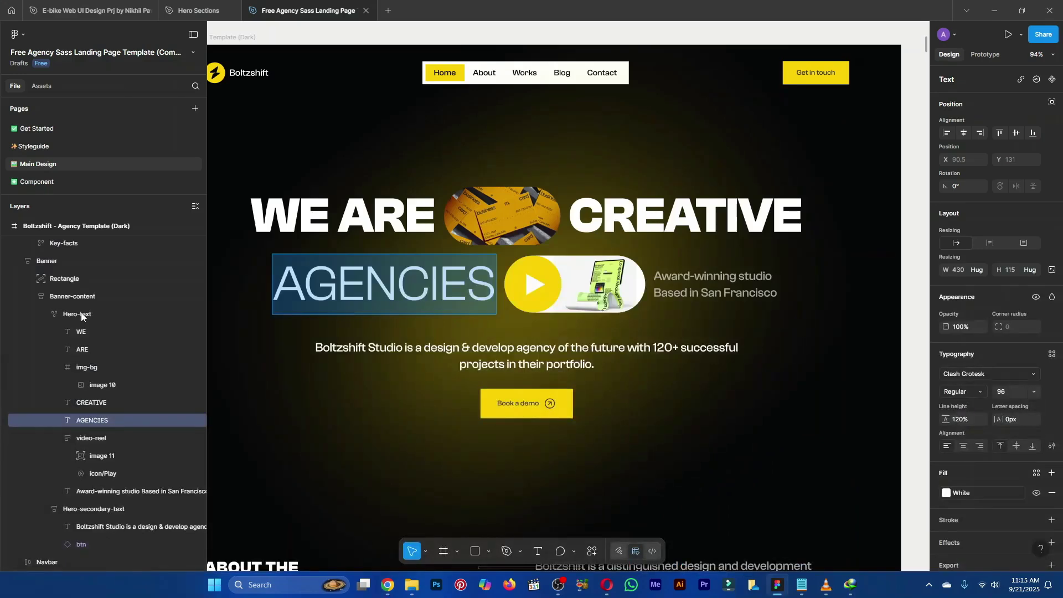
pyautogui.doubleClick(738, 289)
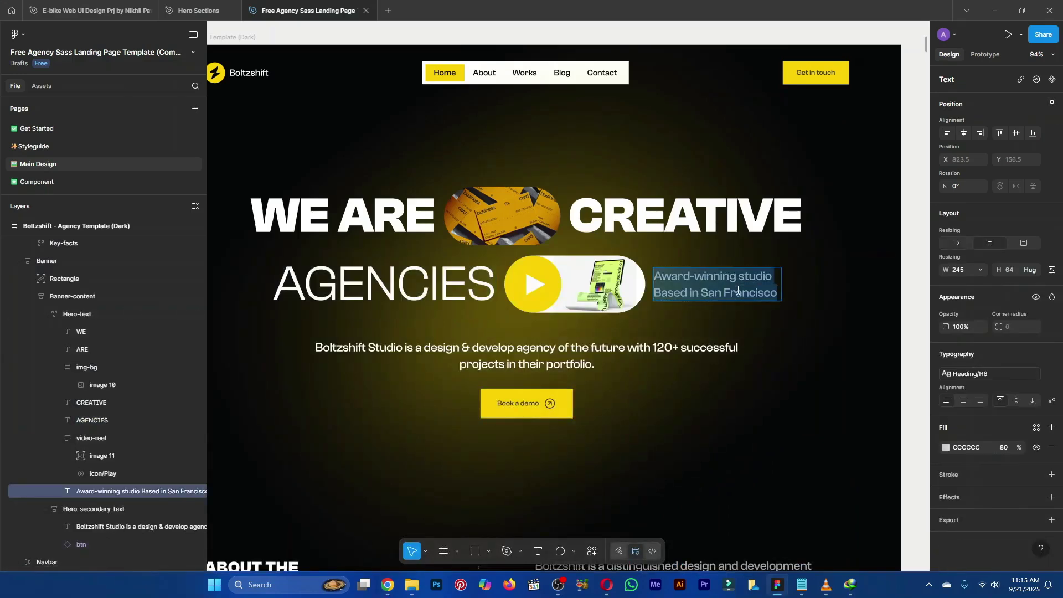
pyautogui.hotkey('alt', 'Tab')
pyautogui.hotkey('alt', 'Tab')
pyautogui.hotkey('alt', 'Tab')
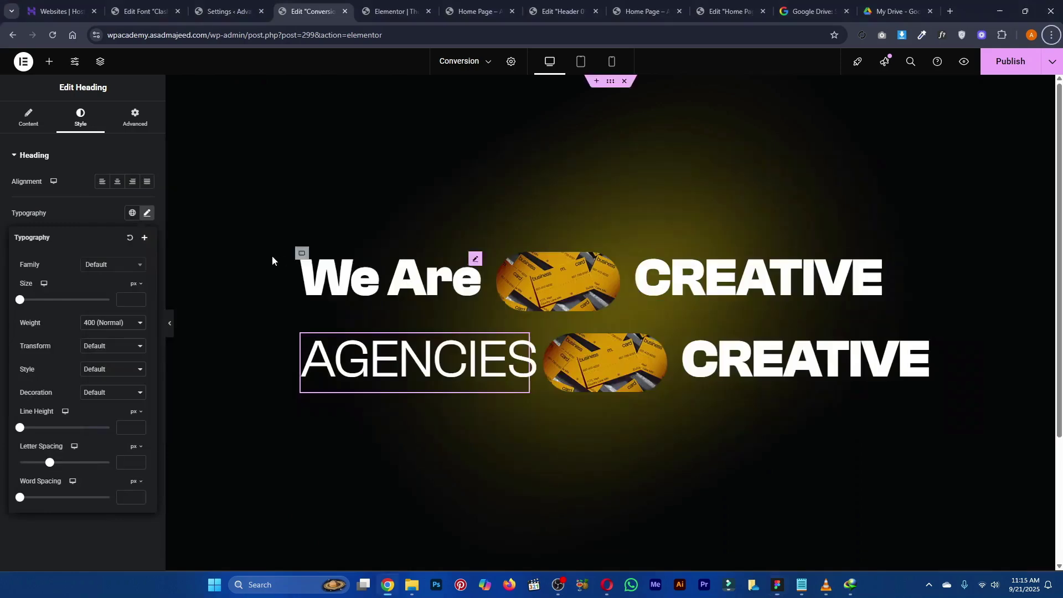
pyautogui.click(82, 214)
pyautogui.click(50, 62)
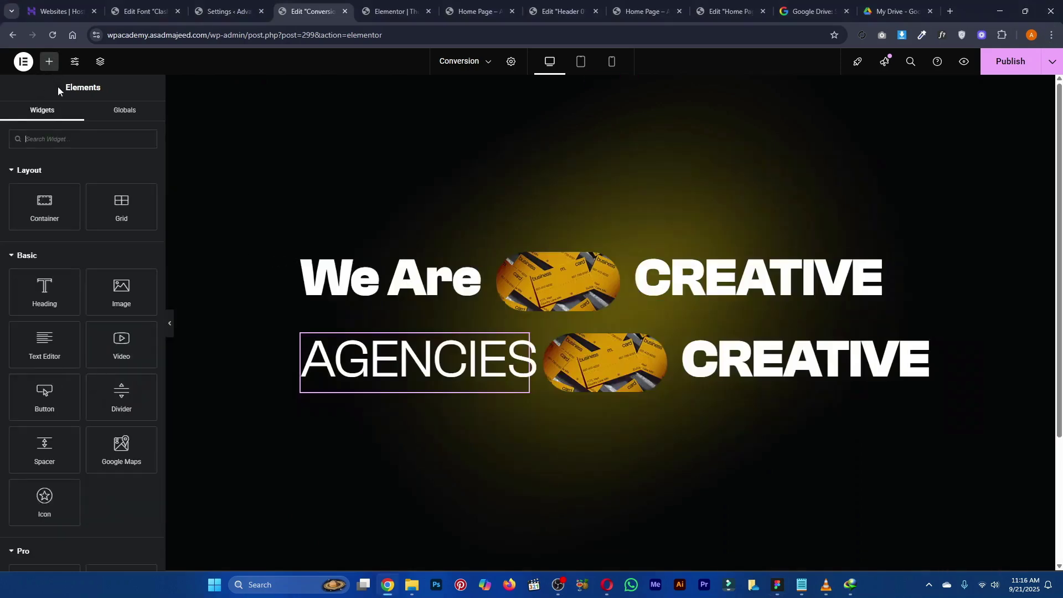
pyautogui.write('text')
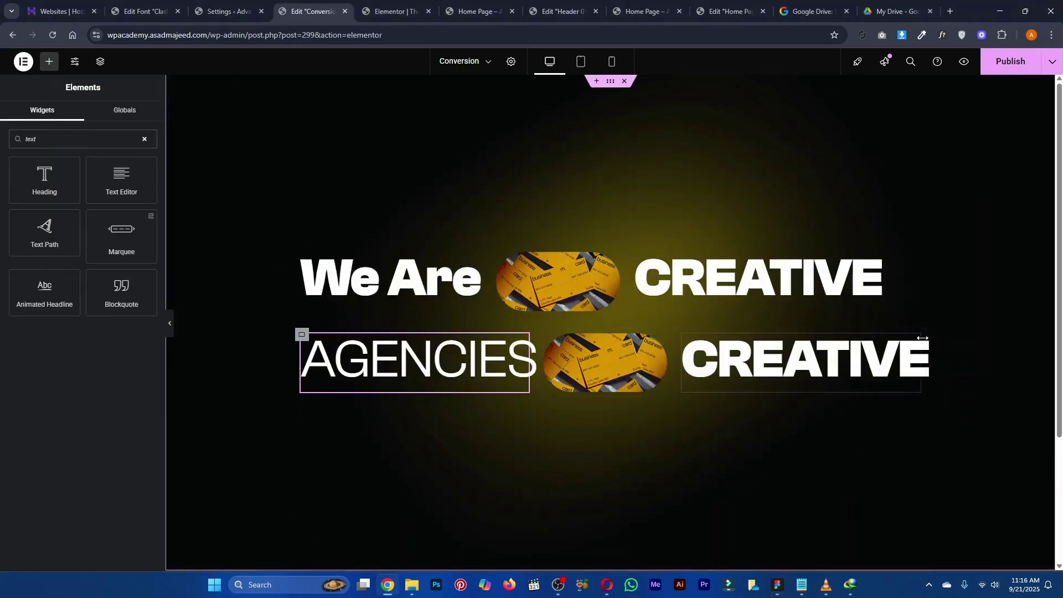
pyautogui.click(913, 340)
pyautogui.press('Delete')
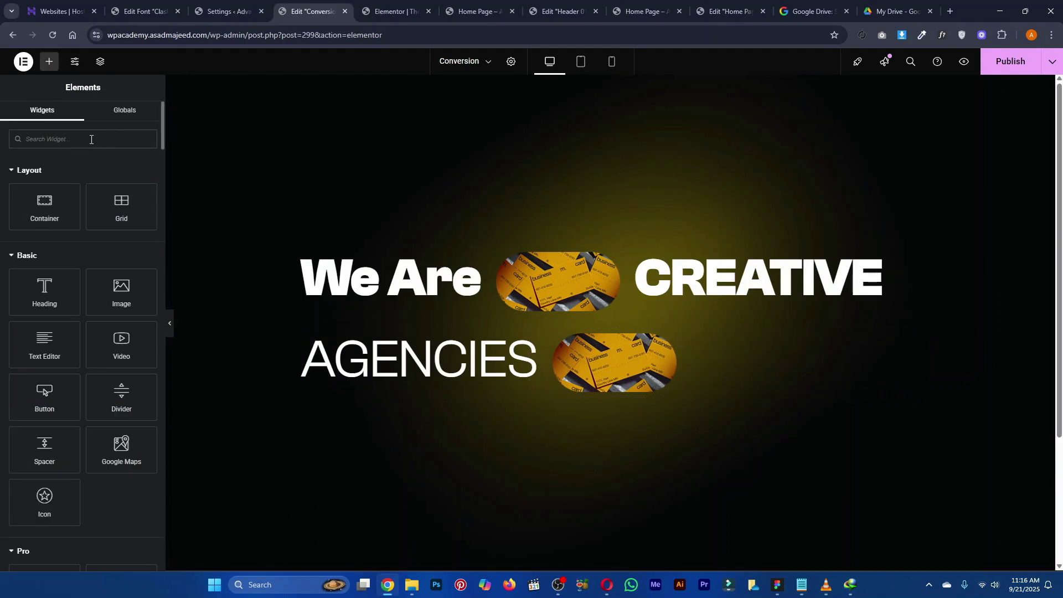
pyautogui.click(91, 139)
pyautogui.write('text')
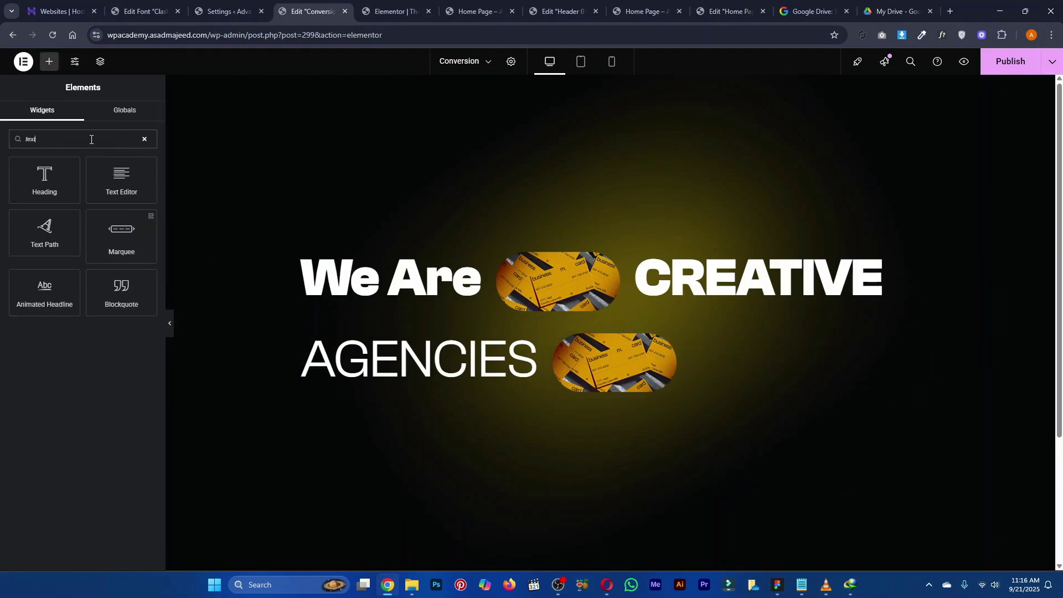
pyautogui.click(118, 187)
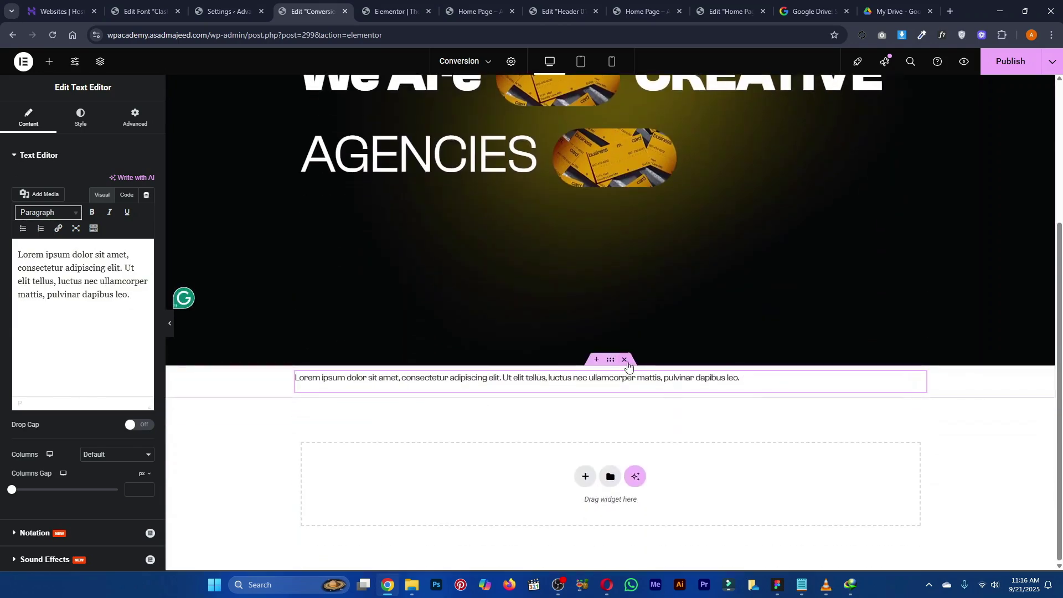
pyautogui.click(626, 361)
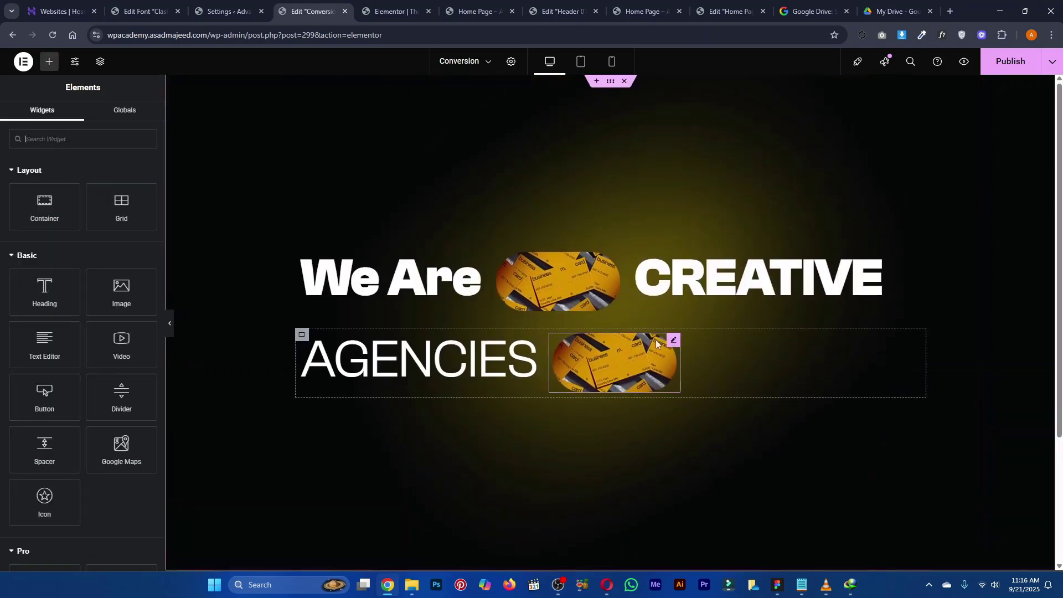
# Add a Text Editor widget to the second headline row, after the rounded image
pyautogui.click(302, 334)
pyautogui.click(49, 62)
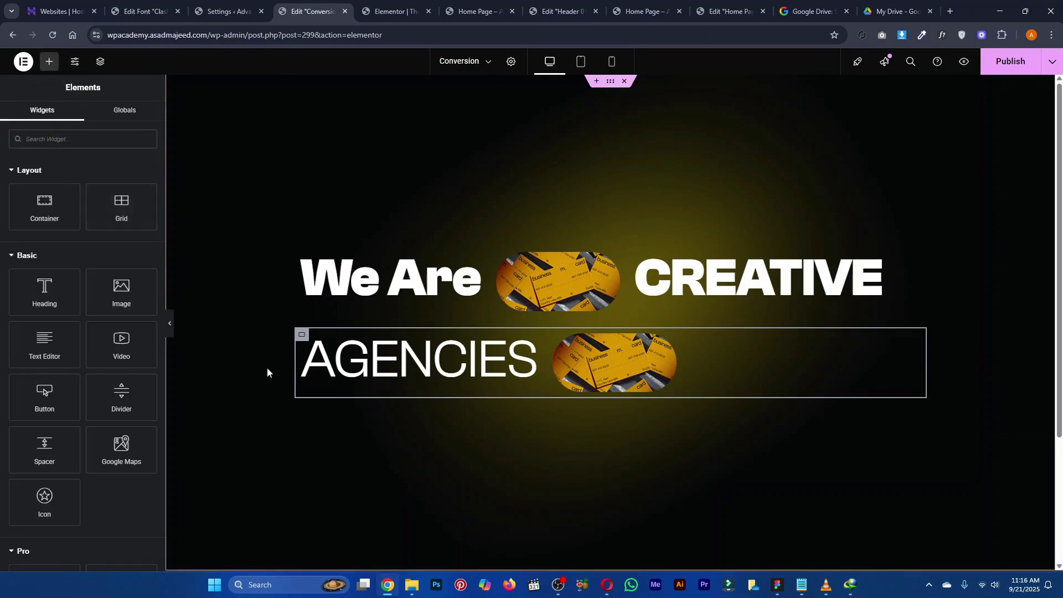
pyautogui.click(302, 335)
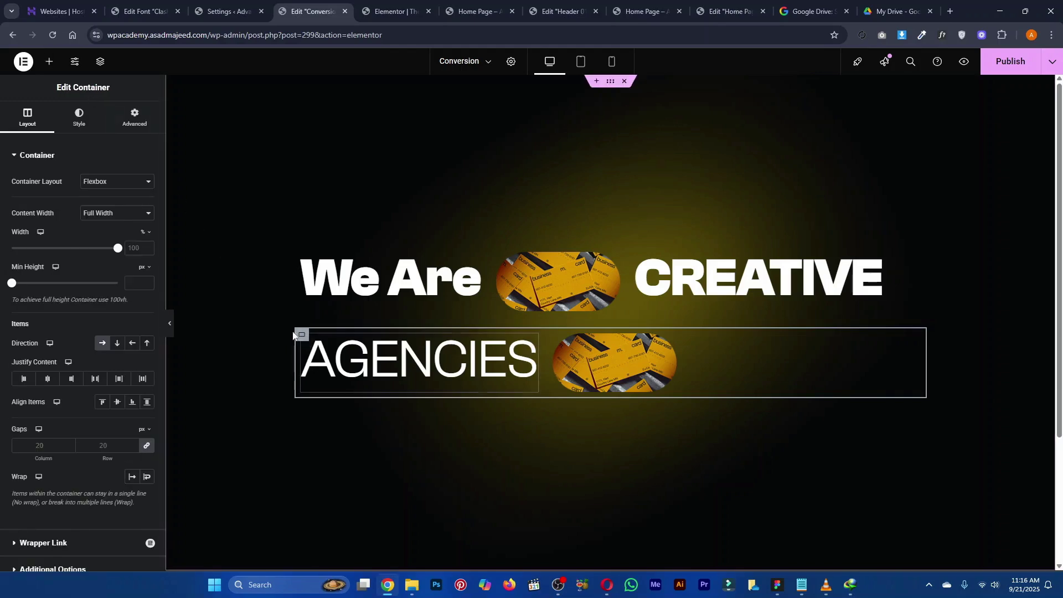
pyautogui.click(49, 62)
pyautogui.click(66, 140)
pyautogui.write('text')
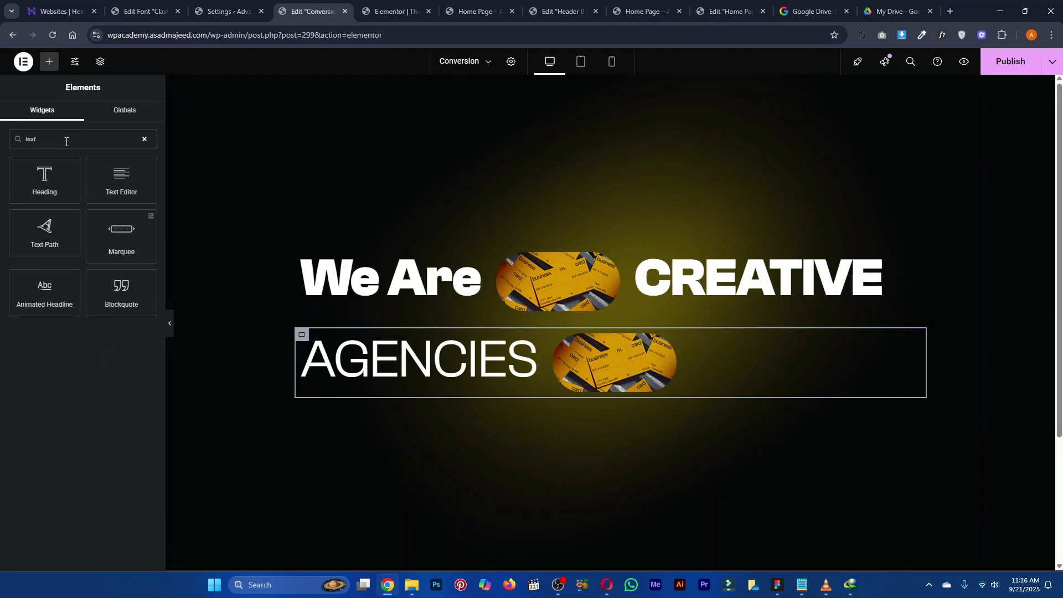
pyautogui.click(125, 185)
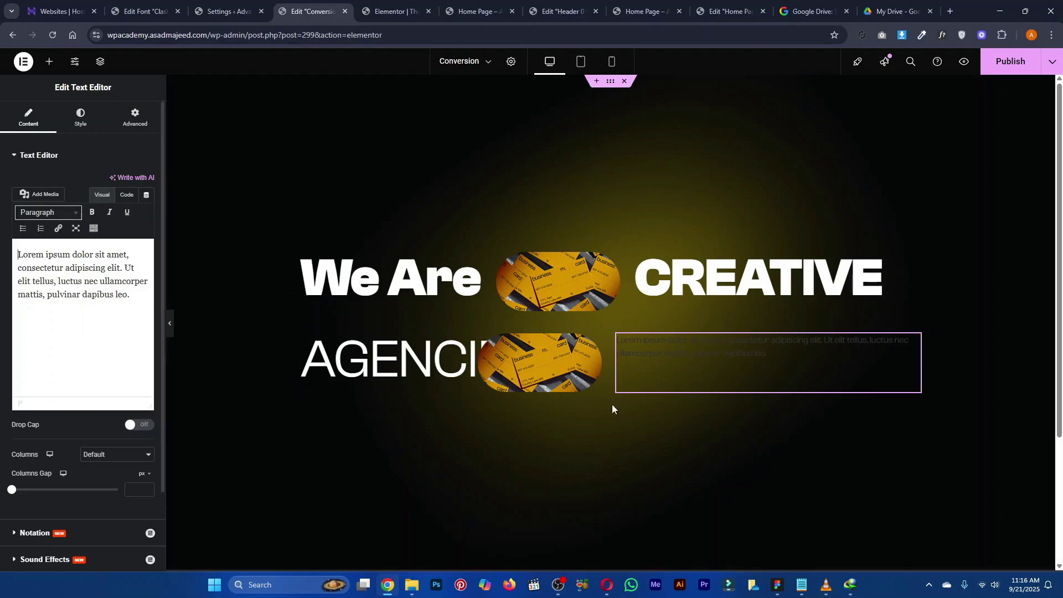
# Copy "Award-winning studio Based in San Francisco" from the Figma design and replace the Text Editor's placeholder text with it
pyautogui.hotkey('alt', 'Tab')
pyautogui.doubleClick(732, 293)
pyautogui.hotkey('ctrl', 'c')
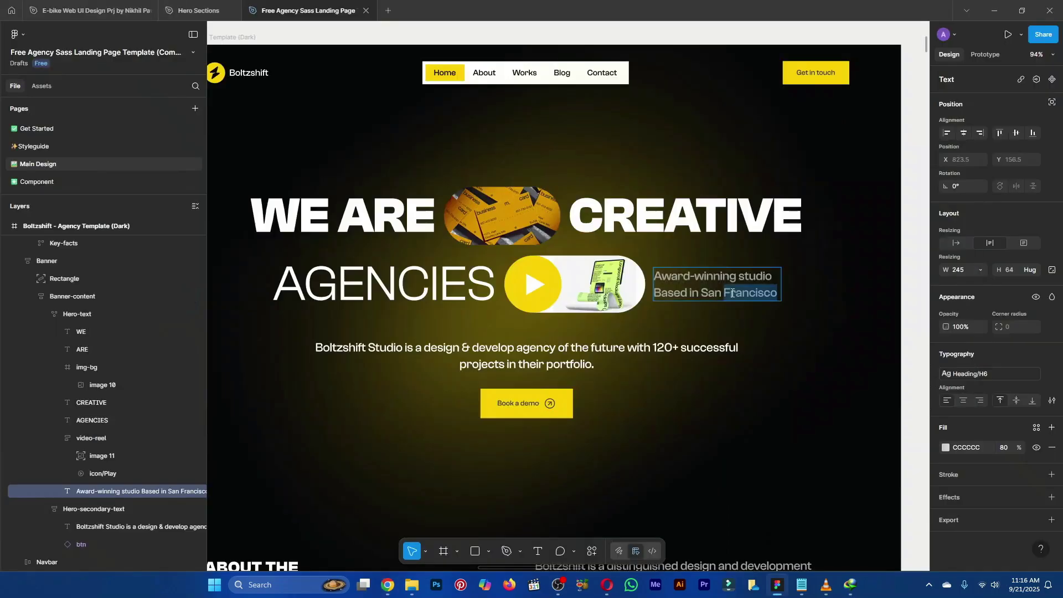
pyautogui.hotkey('alt', 'Tab')
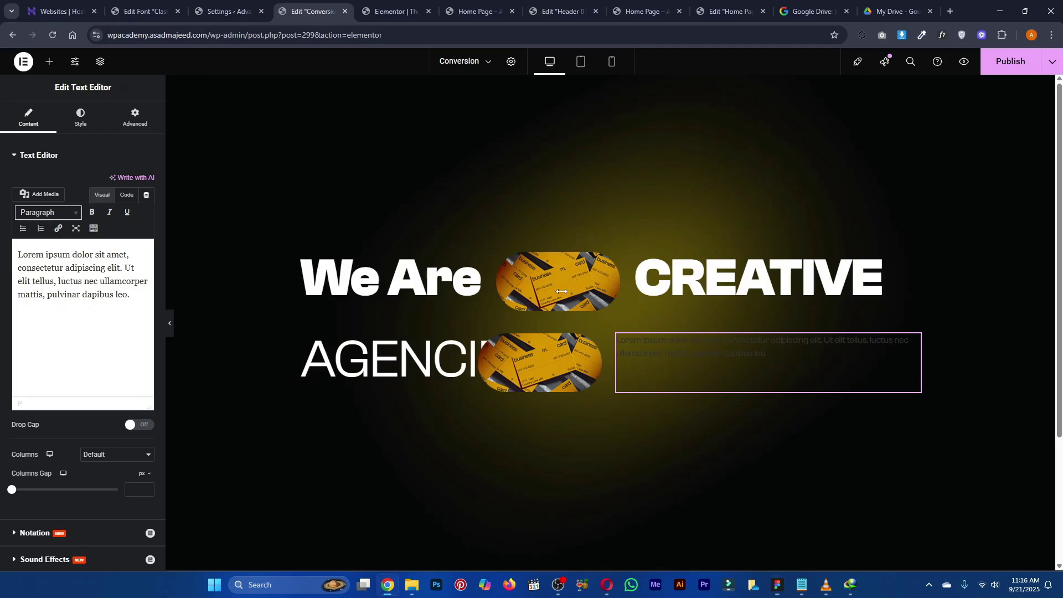
pyautogui.tripleClick(80, 285)
pyautogui.hotkey('ctrl', 'v')
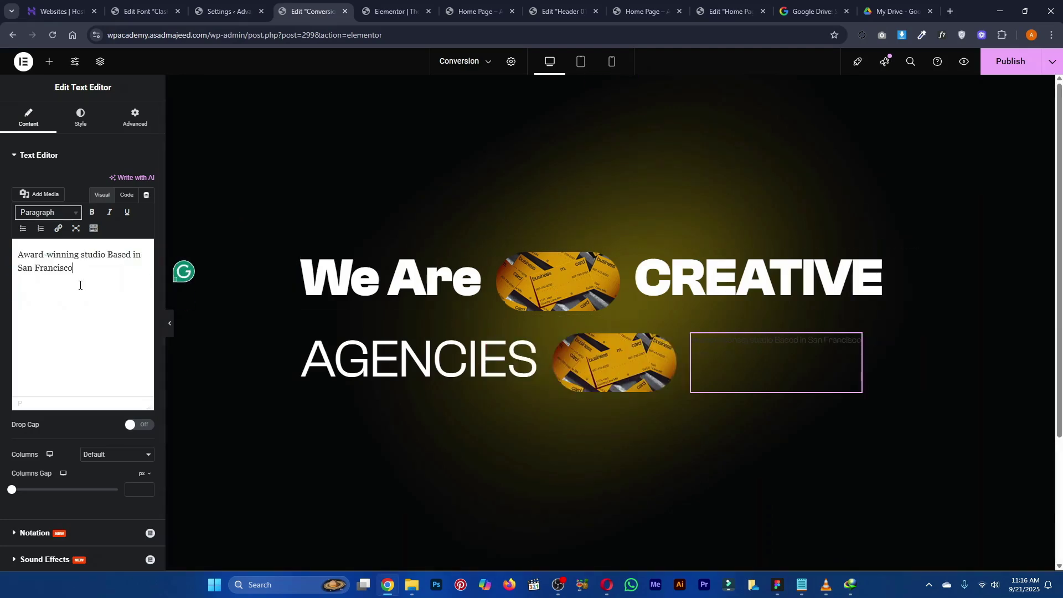
# Apply the Body Big global font to the award-winning studio text and compare it with the Figma design
pyautogui.click(81, 118)
pyautogui.click(47, 117)
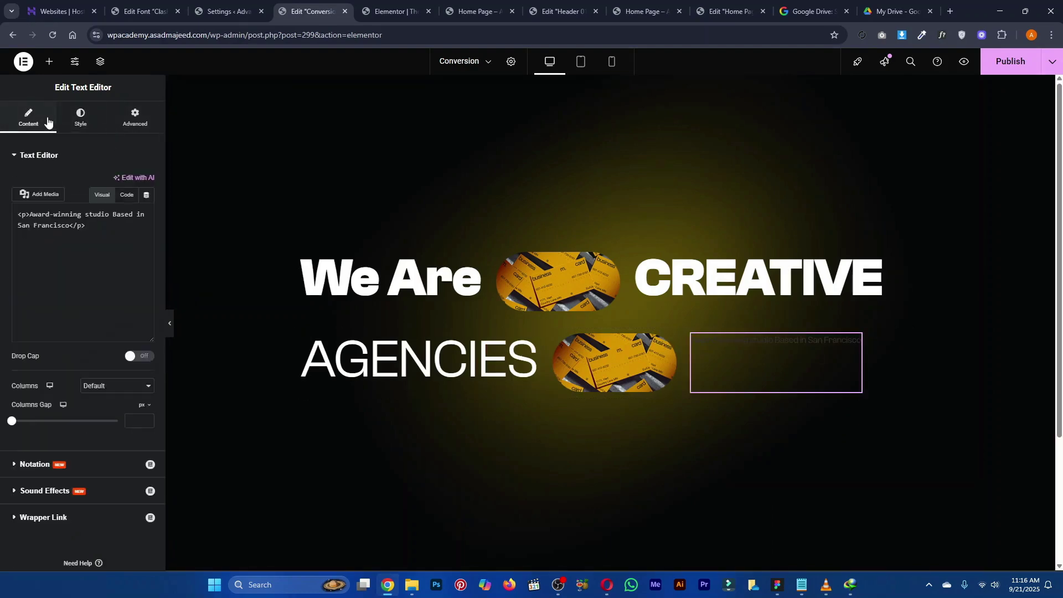
pyautogui.click(80, 117)
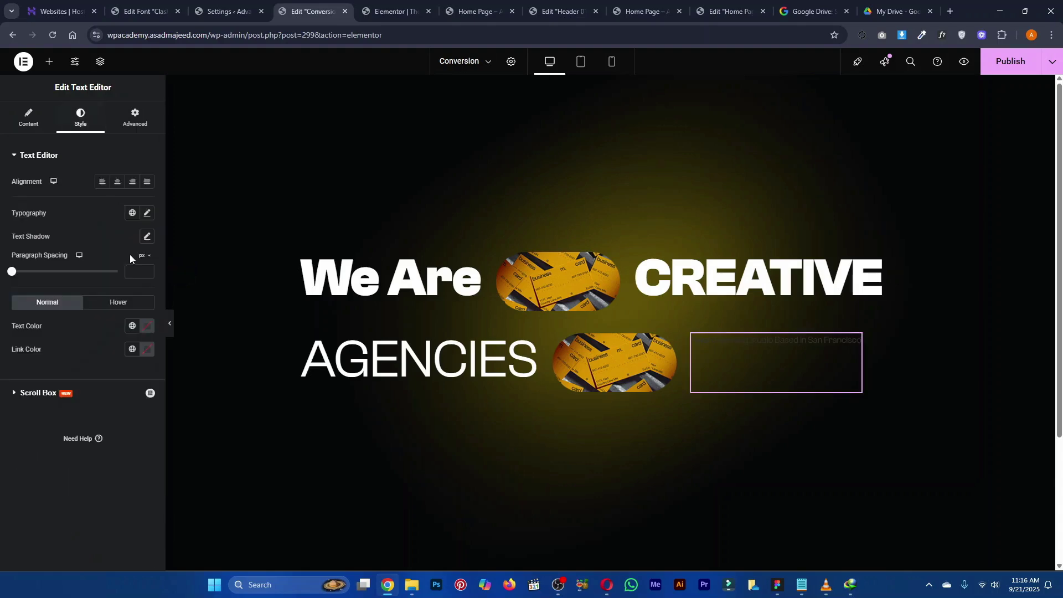
pyautogui.click(147, 214)
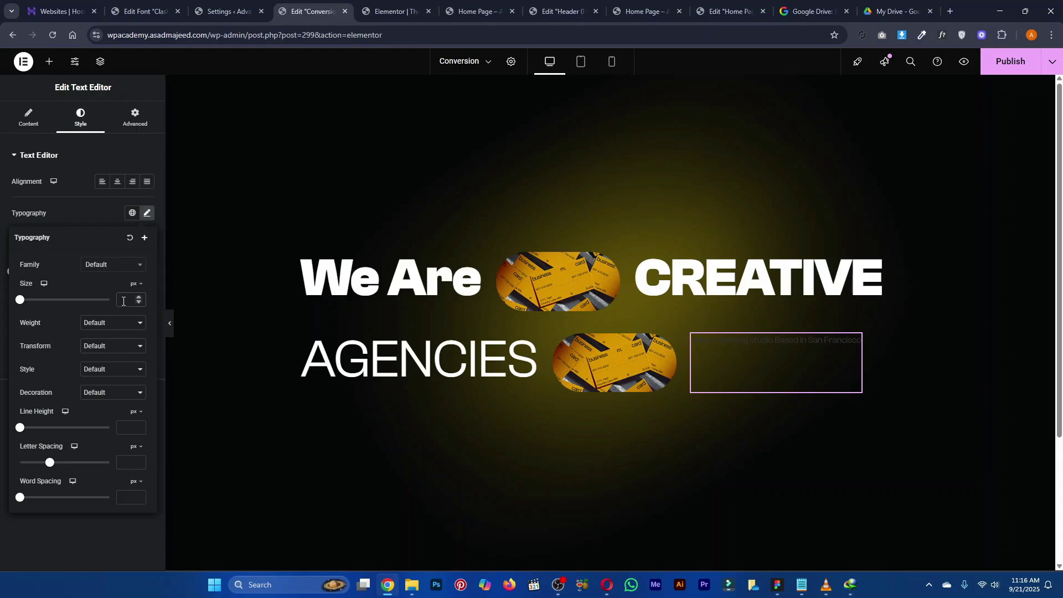
pyautogui.click(132, 213)
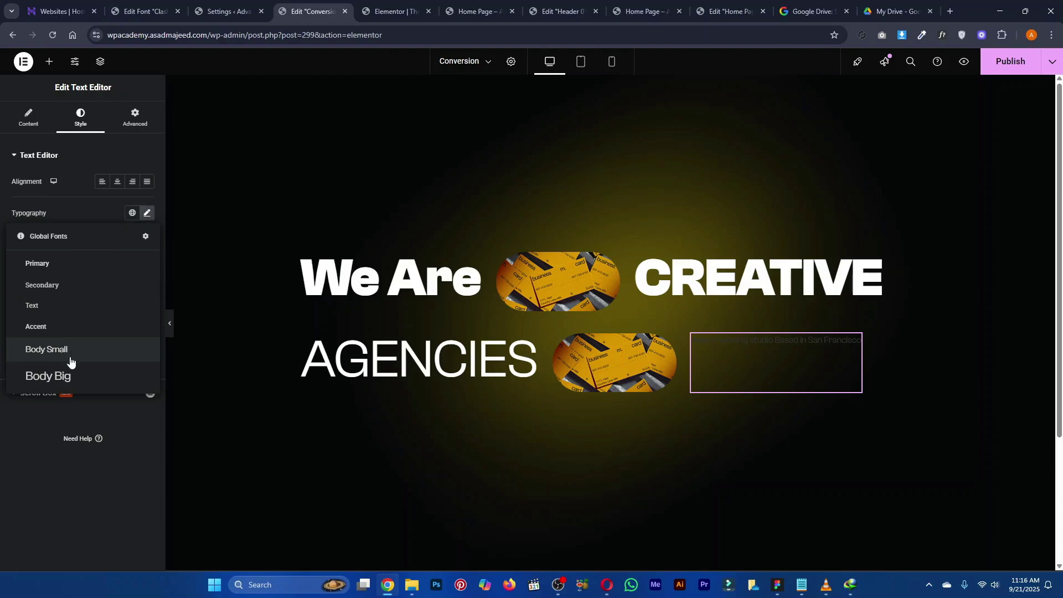
pyautogui.click(61, 375)
pyautogui.hotkey('alt', 'Tab')
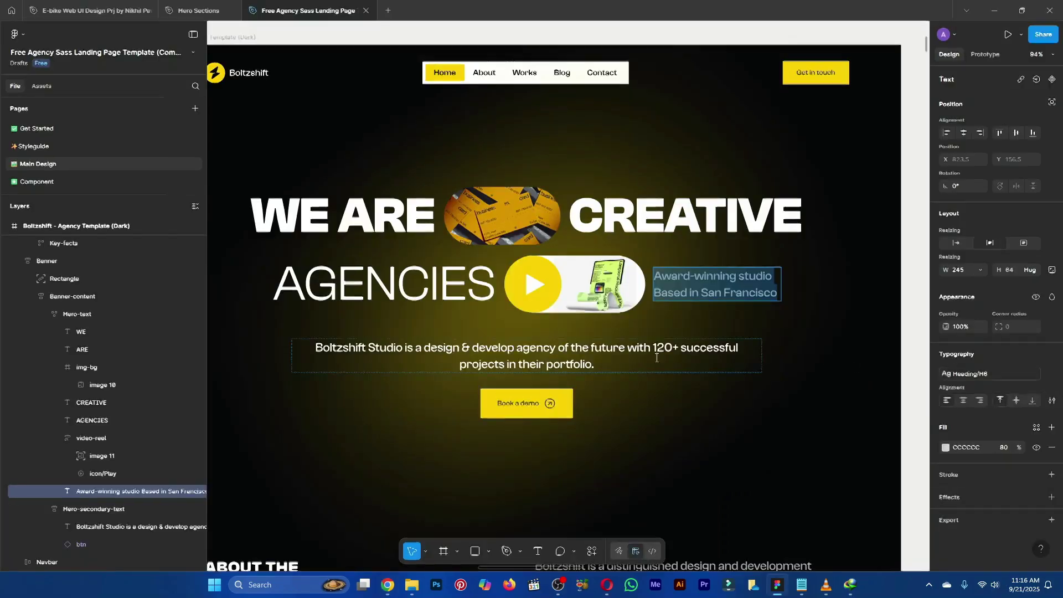
pyautogui.hotkey('alt', 'Tab')
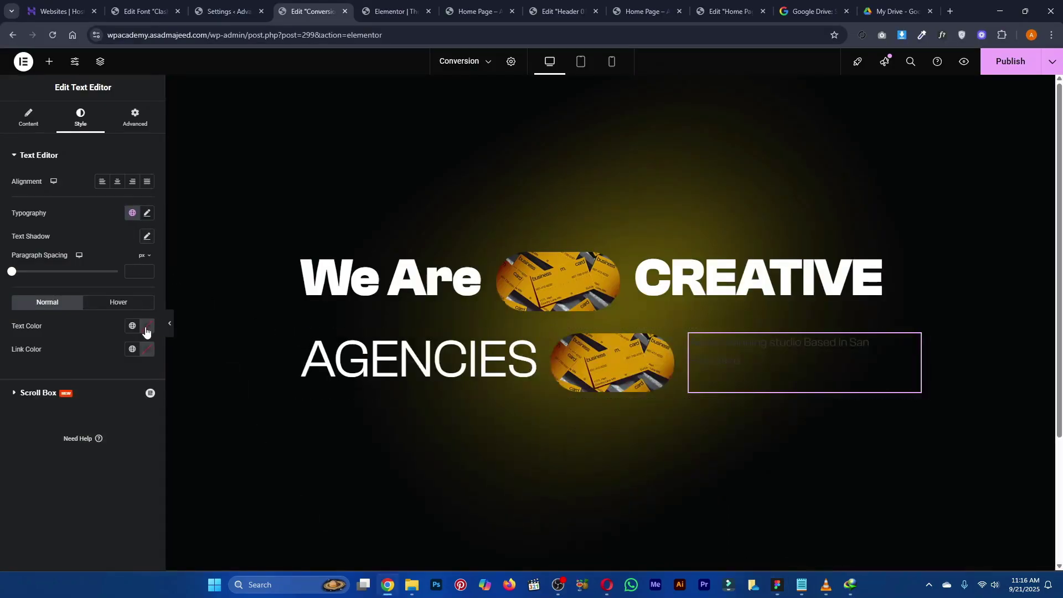
# Set the award-winning studio text's colour to the global Grey and check it against the Figma design
pyautogui.click(133, 326)
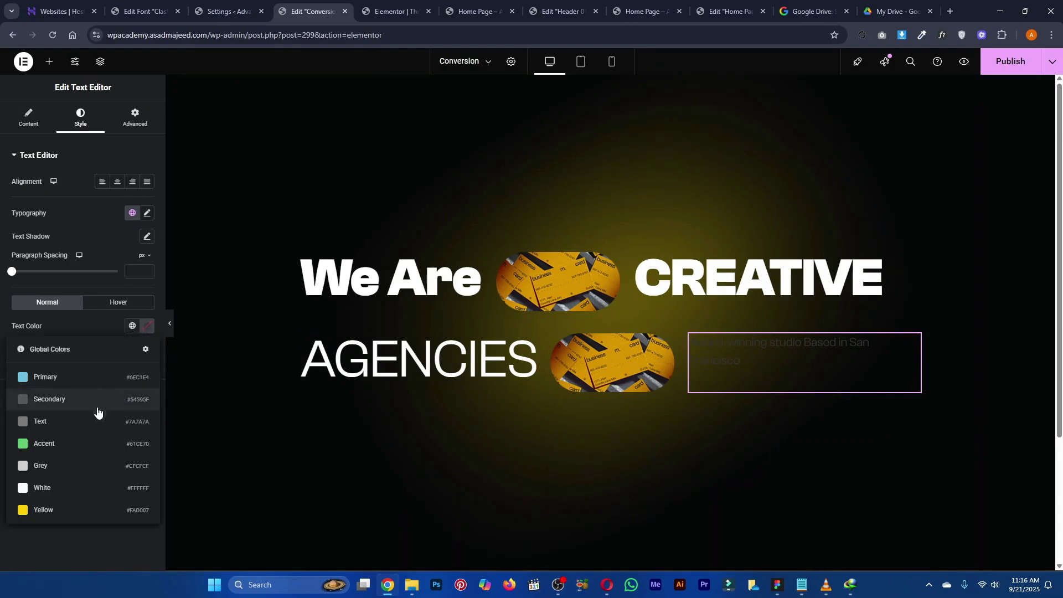
pyautogui.click(83, 470)
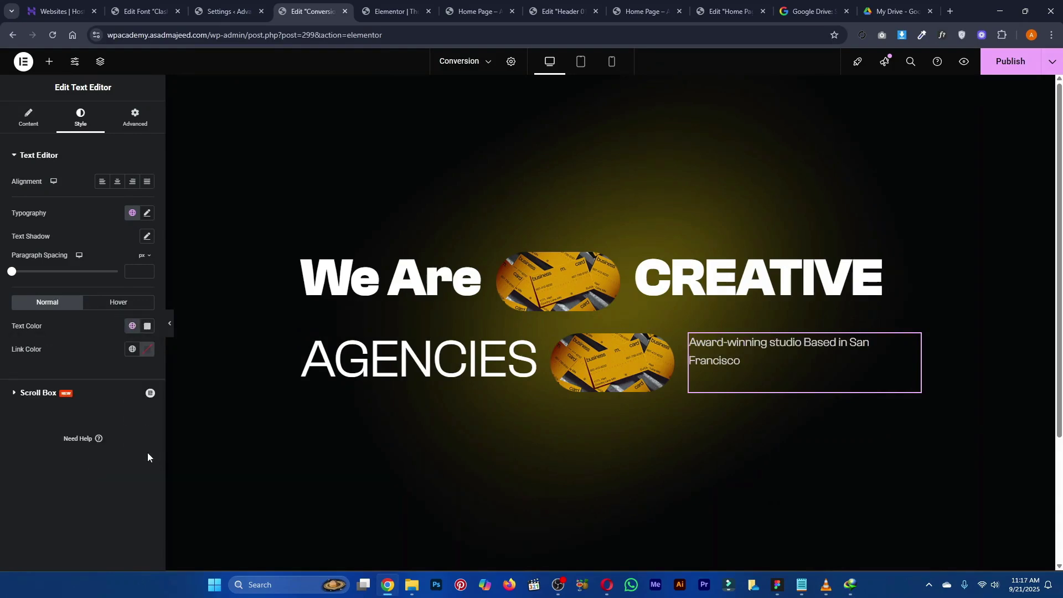
pyautogui.click(146, 326)
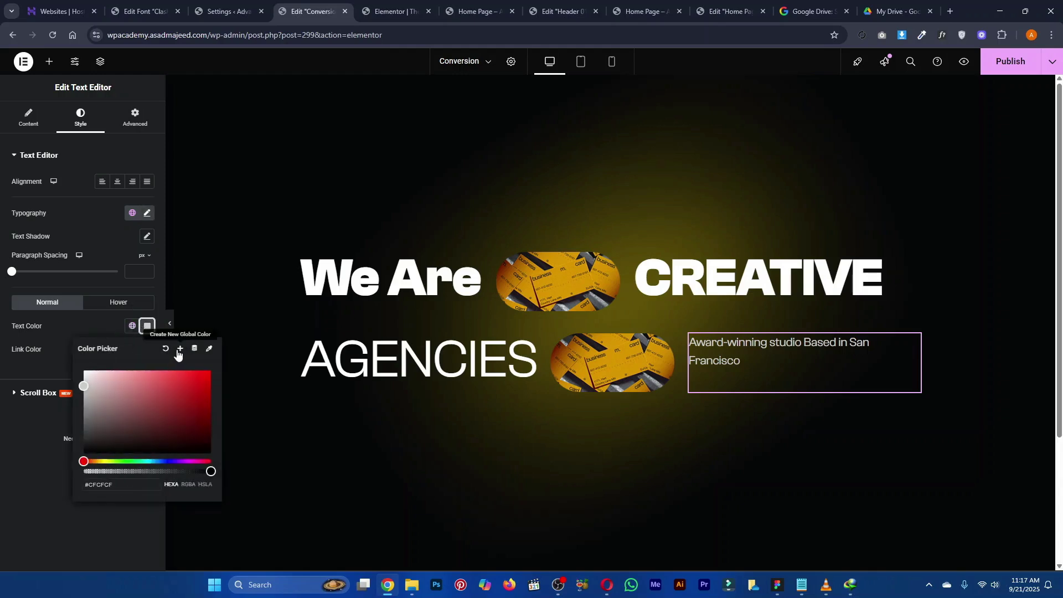
pyautogui.click(84, 326)
pyautogui.hotkey('alt', 'Tab')
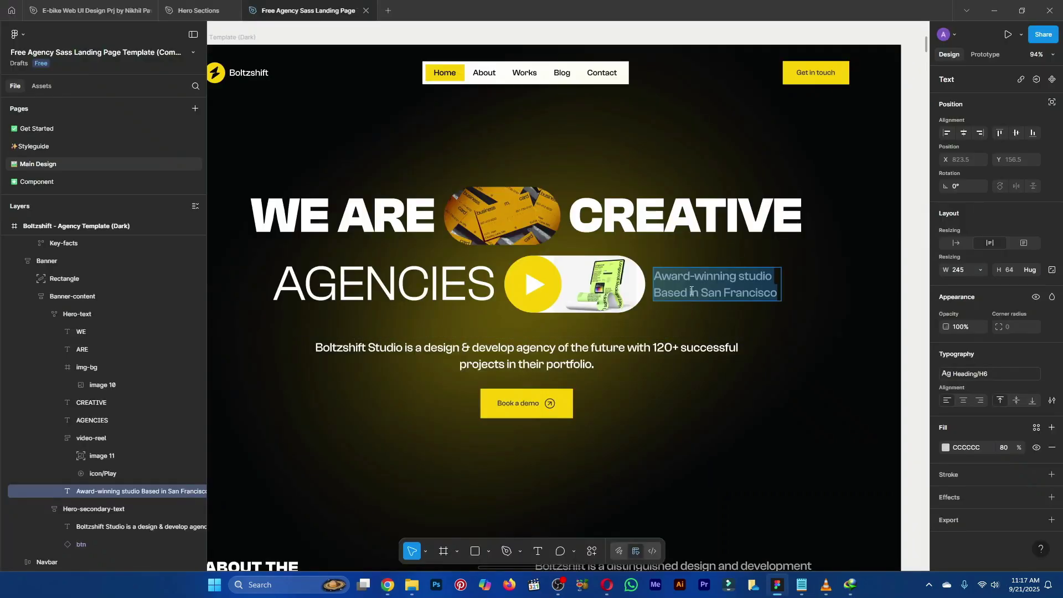
pyautogui.hotkey('alt', 'Tab')
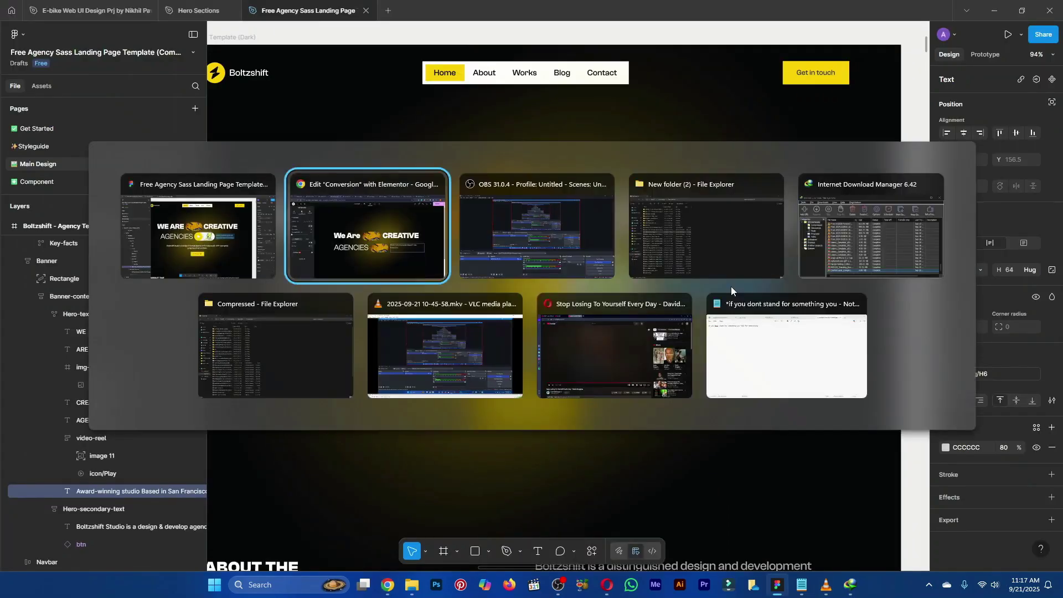
pyautogui.hotkey('alt', 'Tab')
pyautogui.hotkey('alt', 'Tab')
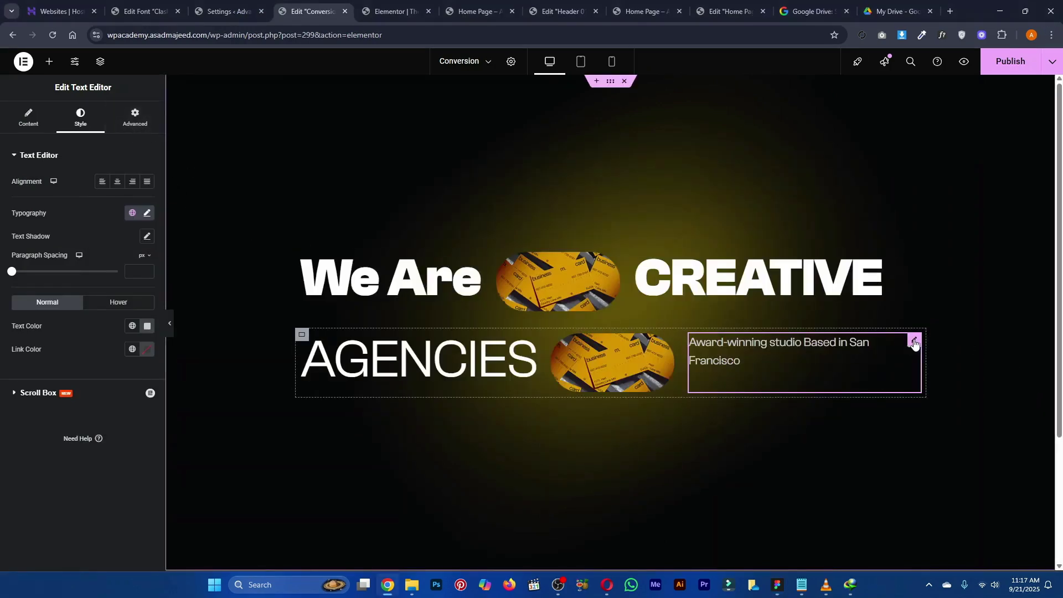
# Give the award-winning studio text a custom width of 21% so it breaks into two lines as in Figma
pyautogui.click(132, 123)
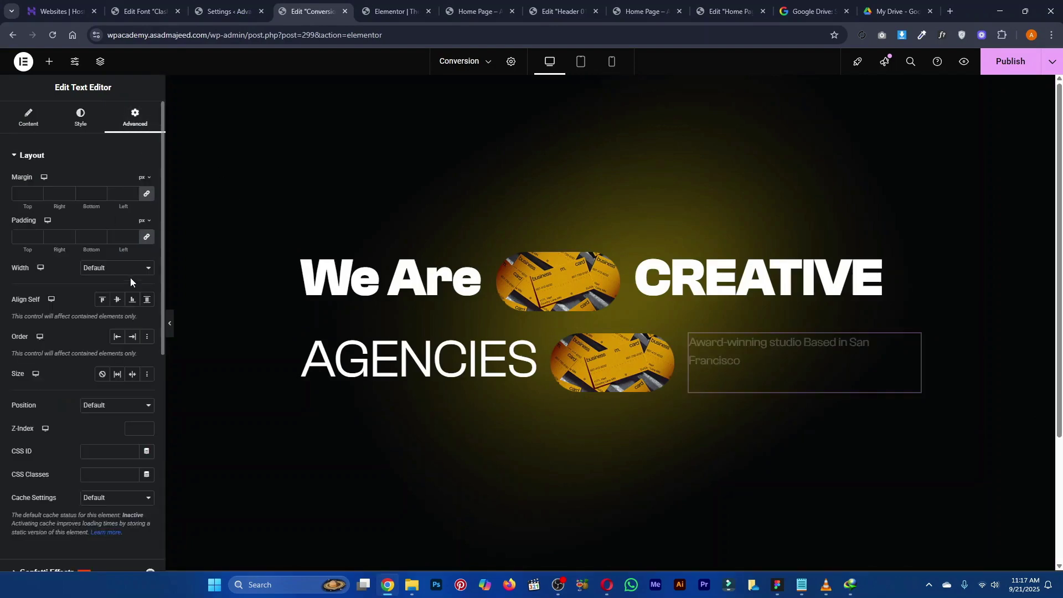
pyautogui.click(122, 269)
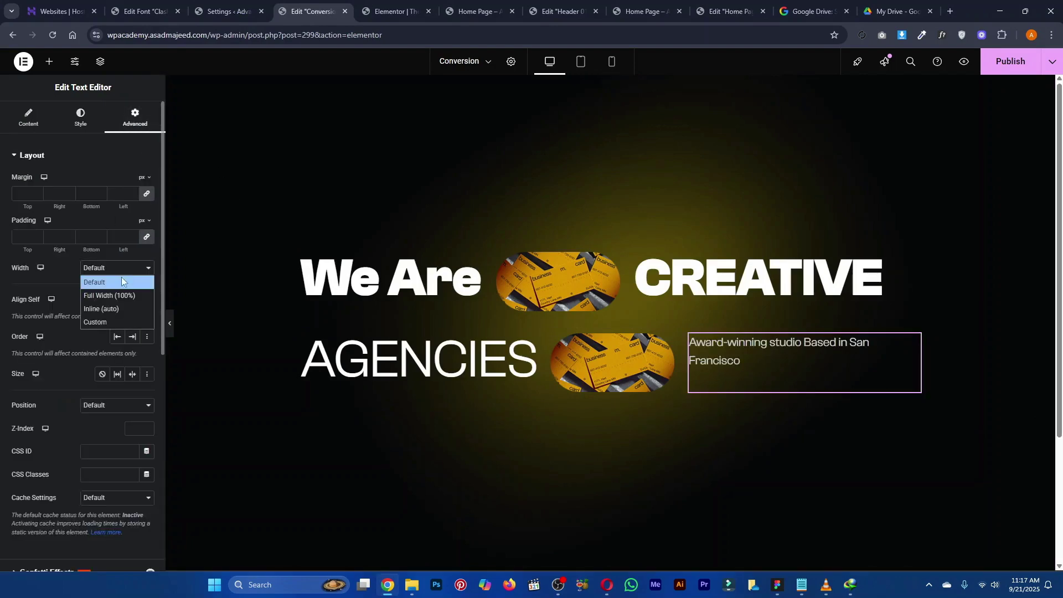
pyautogui.click(106, 323)
pyautogui.moveTo(11, 308); pyautogui.dragTo(44, 312)
pyautogui.hotkey('alt', 'Tab')
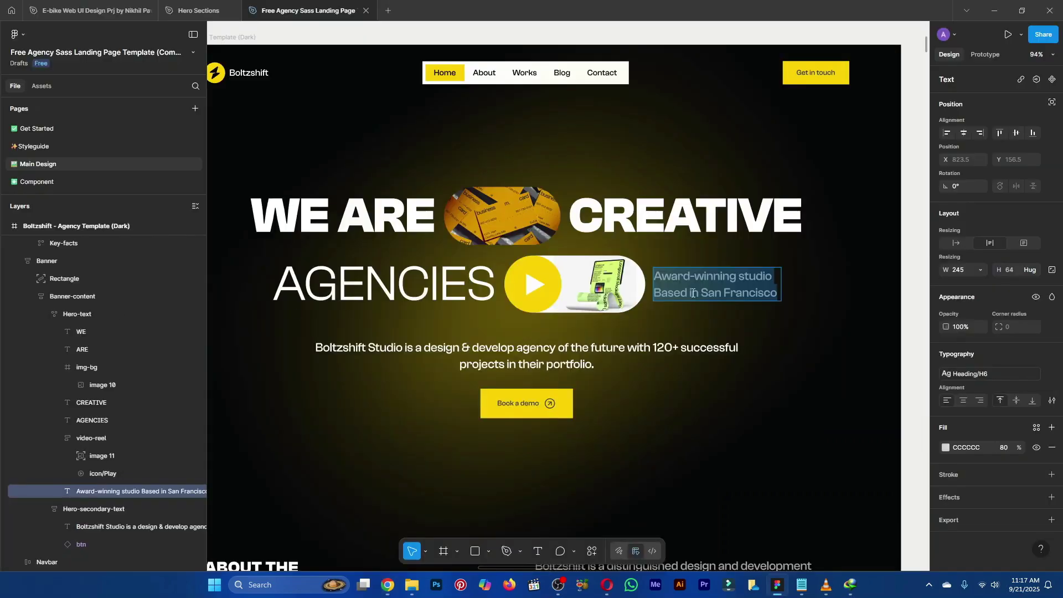
pyautogui.hotkey('alt', 'Tab')
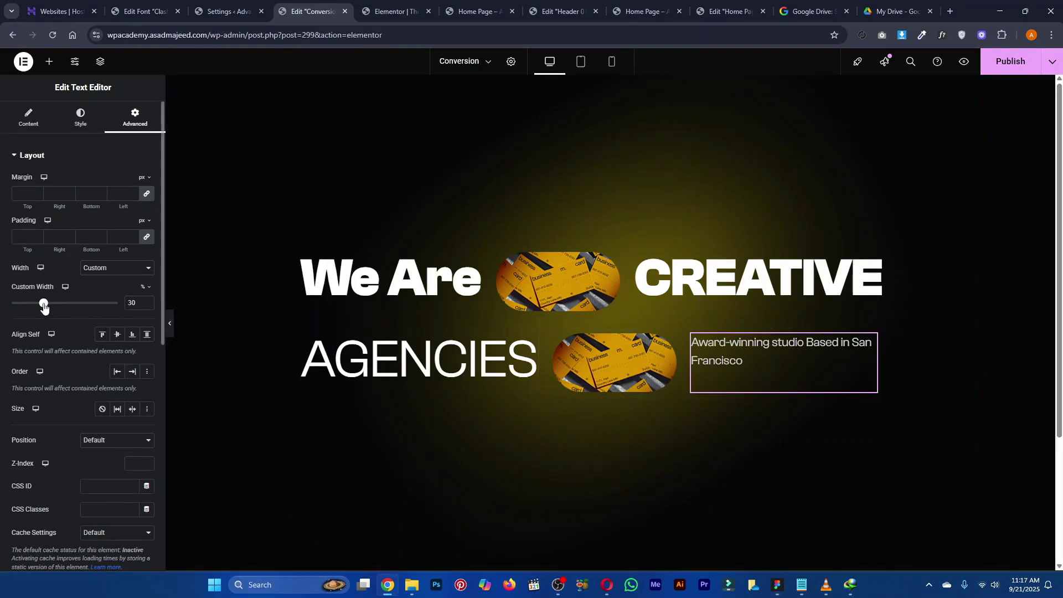
pyautogui.moveTo(42, 305); pyautogui.dragTo(33, 305)
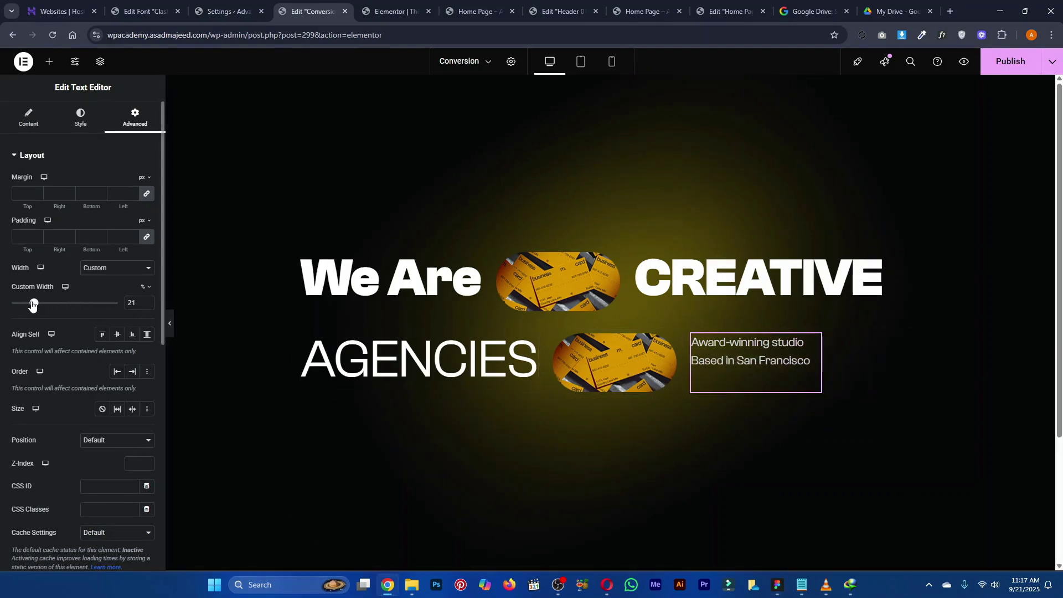
pyautogui.hotkey('alt', 'Tab')
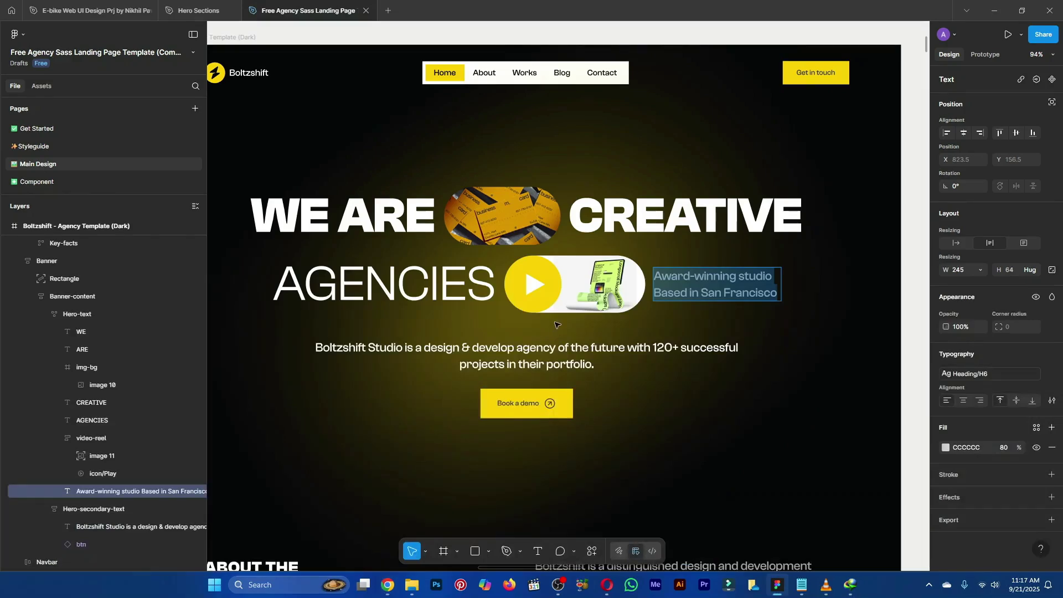
pyautogui.hotkey('alt', 'Tab')
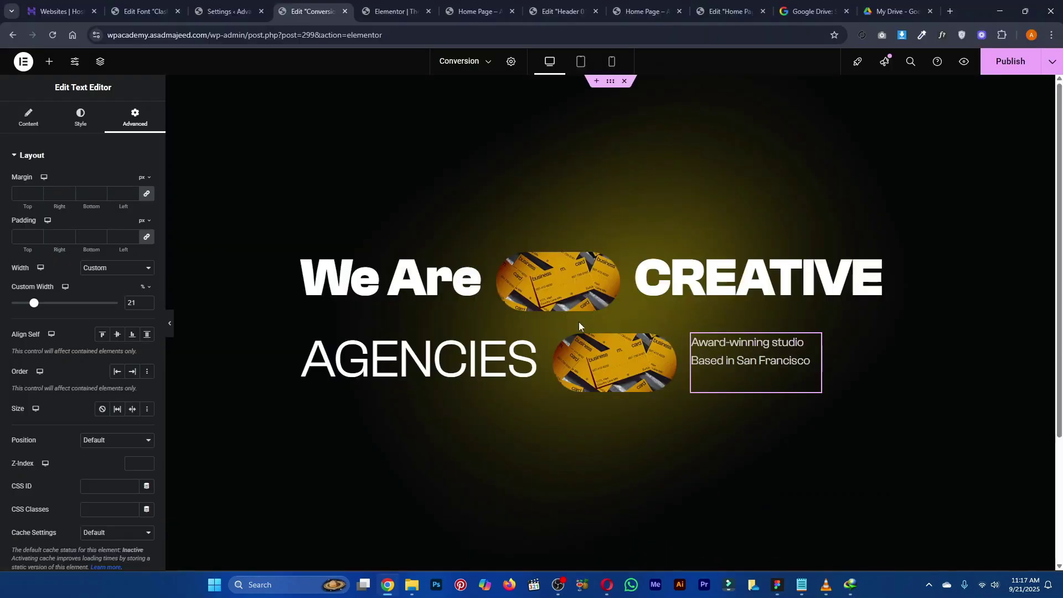
# Centre the items of the "We Are CREATIVE" row container with Justify Content and Align Items set to Center
pyautogui.click(611, 84)
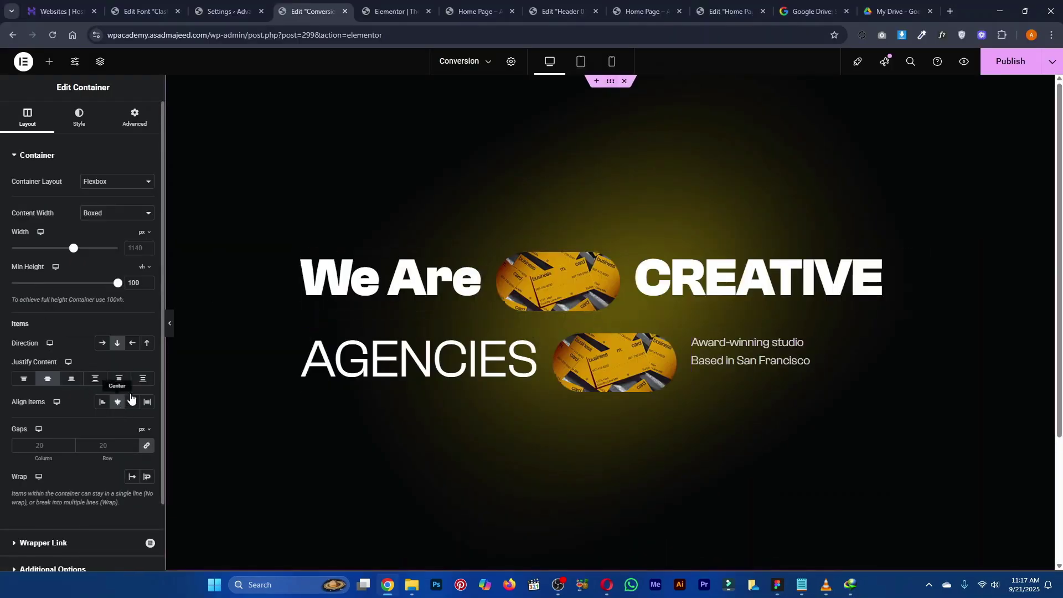
pyautogui.click(298, 247)
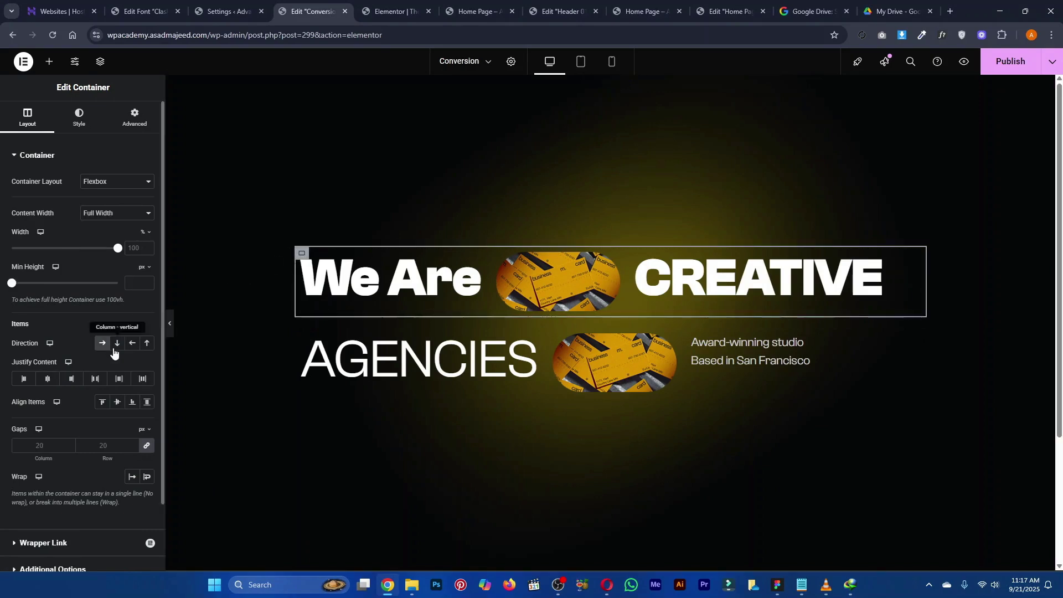
pyautogui.click(48, 378)
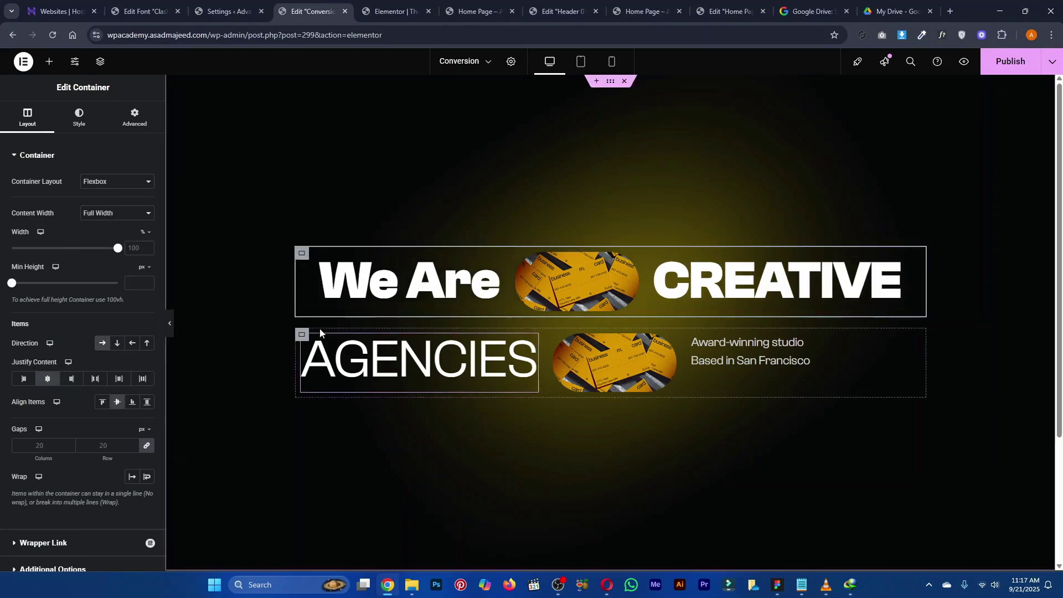
# Set Justify Content and Align Items to Center for the "AGENCIES" row container
pyautogui.click(302, 335)
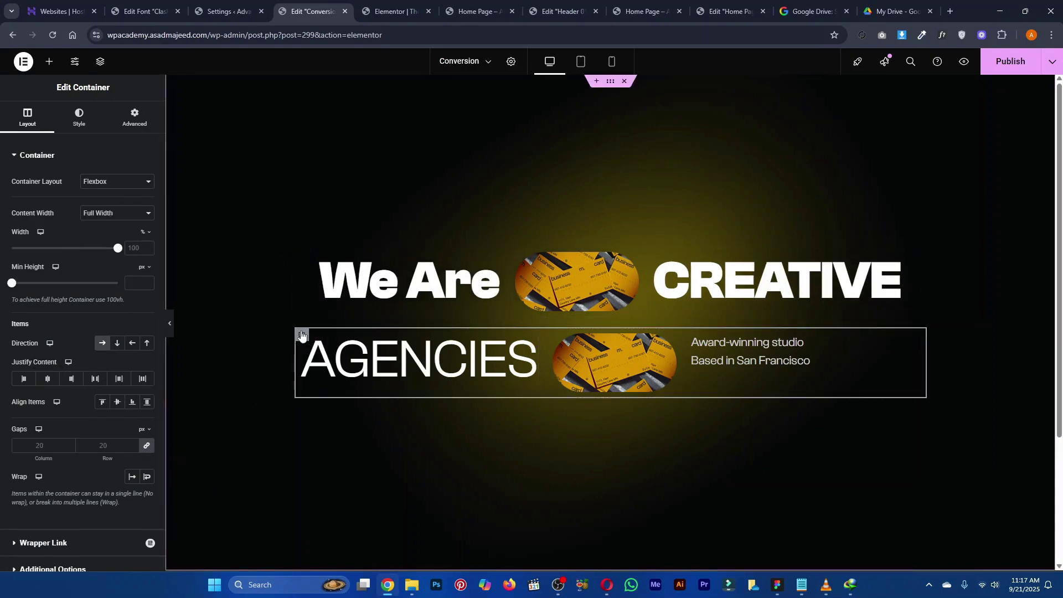
pyautogui.click(48, 378)
pyautogui.click(115, 402)
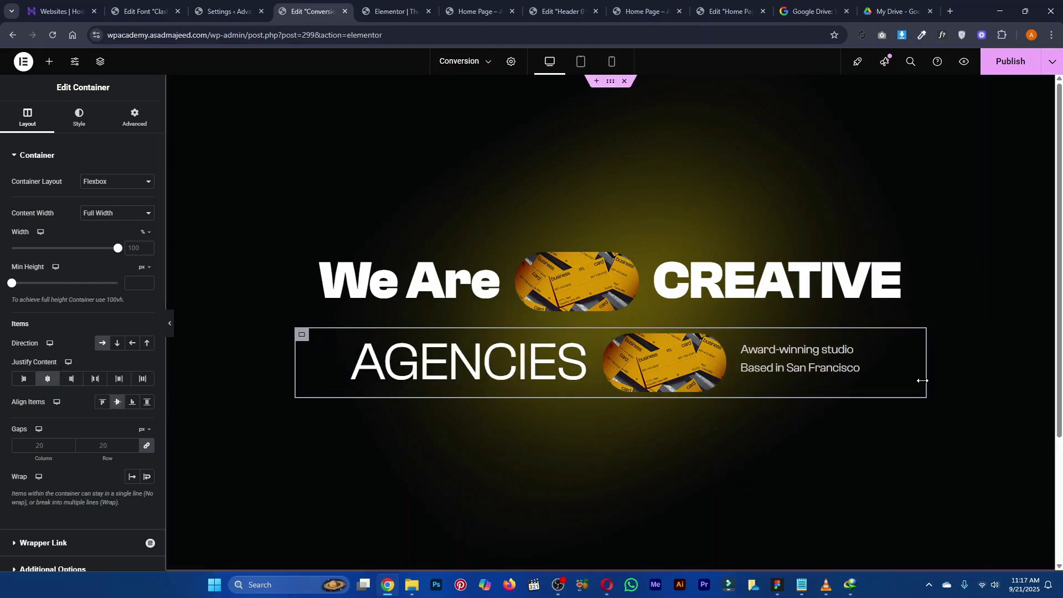
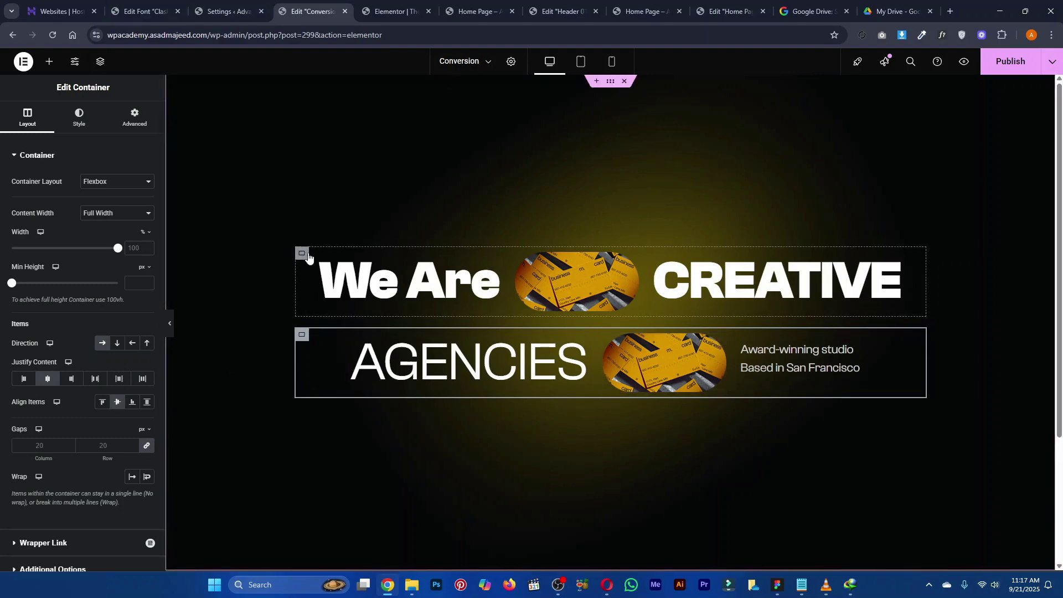
pyautogui.click(289, 287)
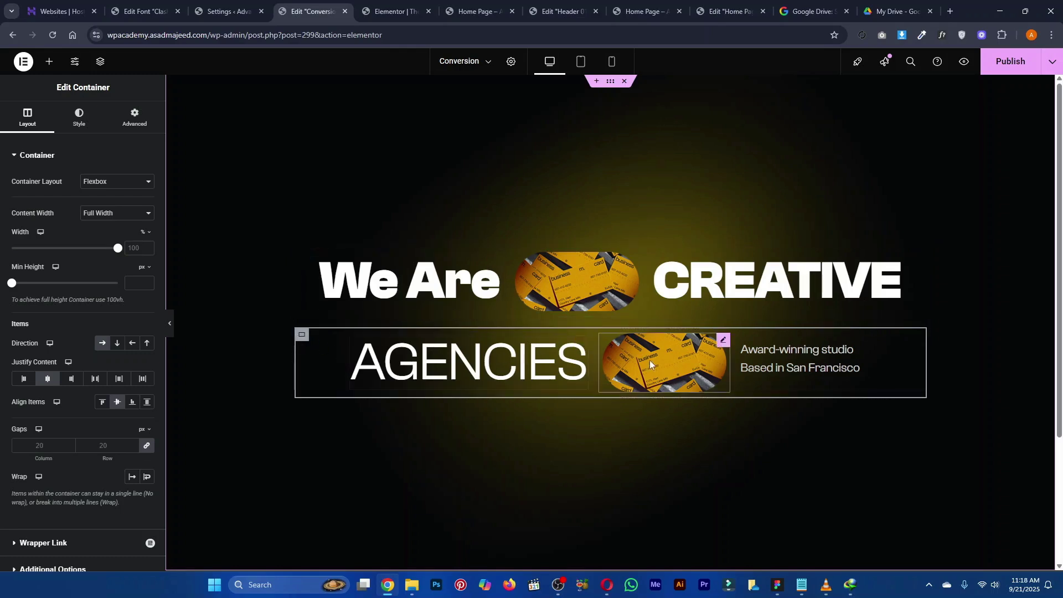
# Duplicate the hero's video-reel frame in Figma, place the copy on the empty canvas beside the design, and prepare a 1x PNG export
pyautogui.click(723, 349)
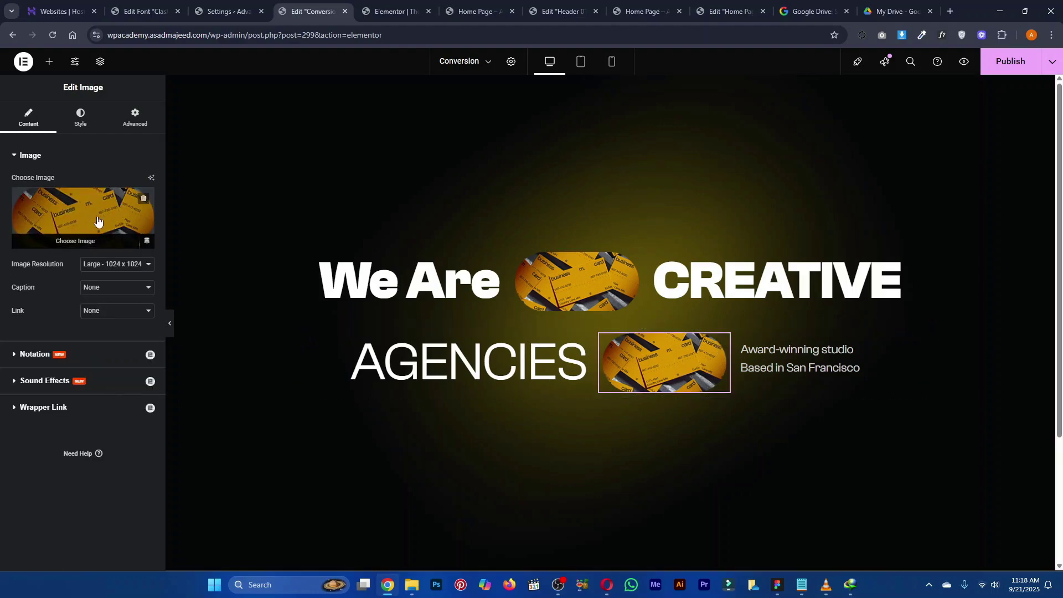
pyautogui.hotkey('alt', 'Tab')
pyautogui.press('Escape')
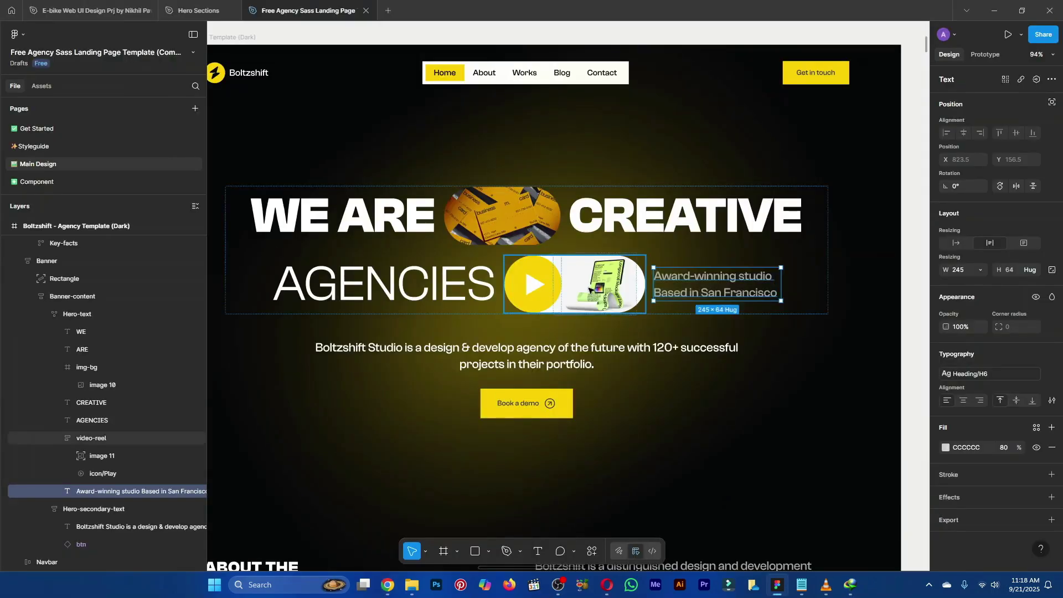
pyautogui.click(592, 289)
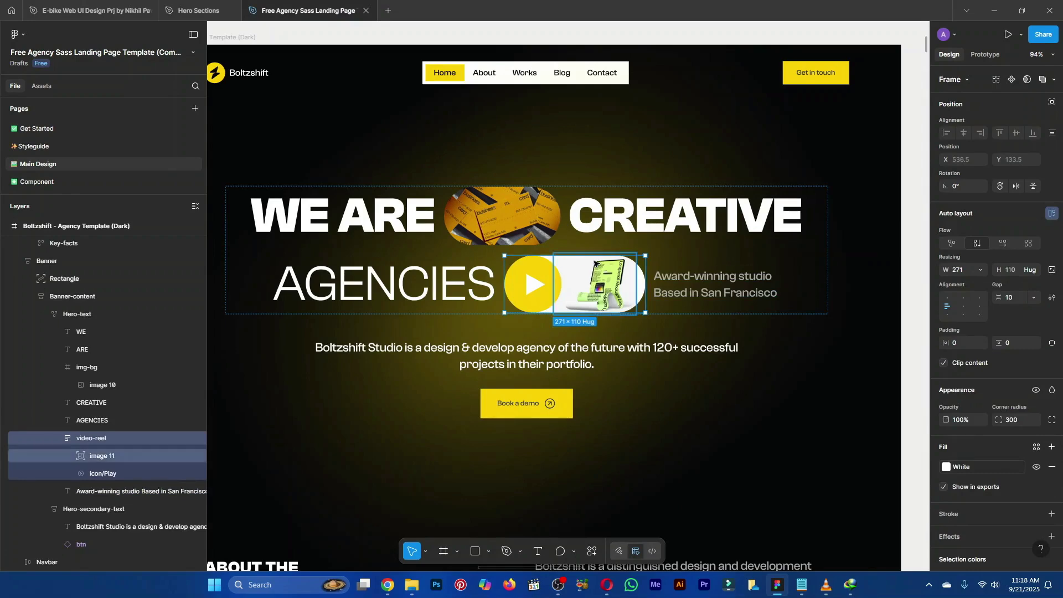
pyautogui.hotkey('ctrl', 'd')
pyautogui.scroll(-3, 595, 265)
pyautogui.scroll(-2, 595, 265)
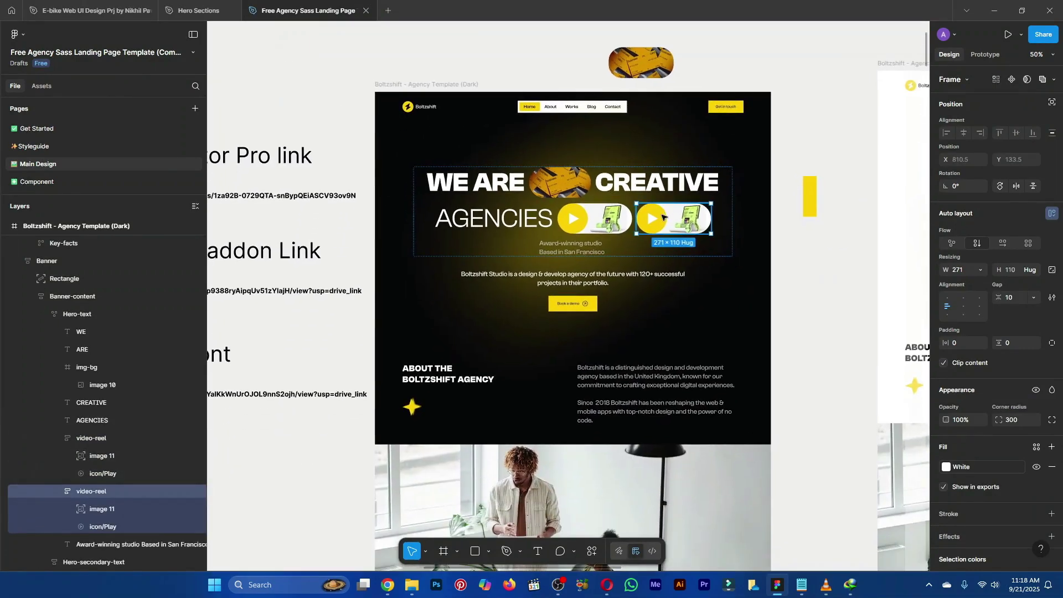
pyautogui.press('Delete')
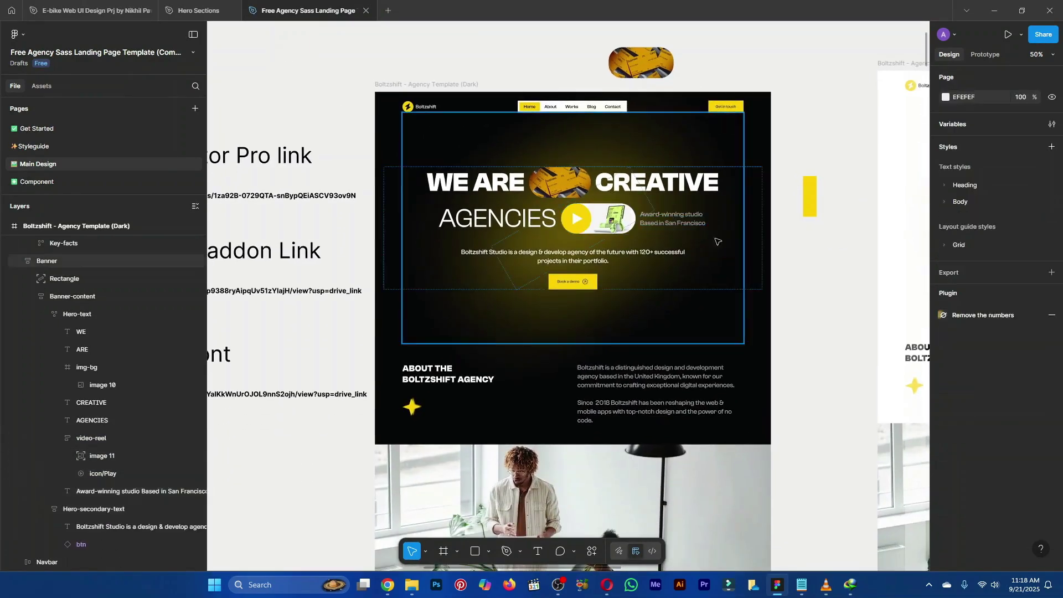
pyautogui.hotkey('ctrl', 'z')
pyautogui.moveTo(663, 223); pyautogui.dragTo(819, 325)
pyautogui.scroll(3, 814, 321)
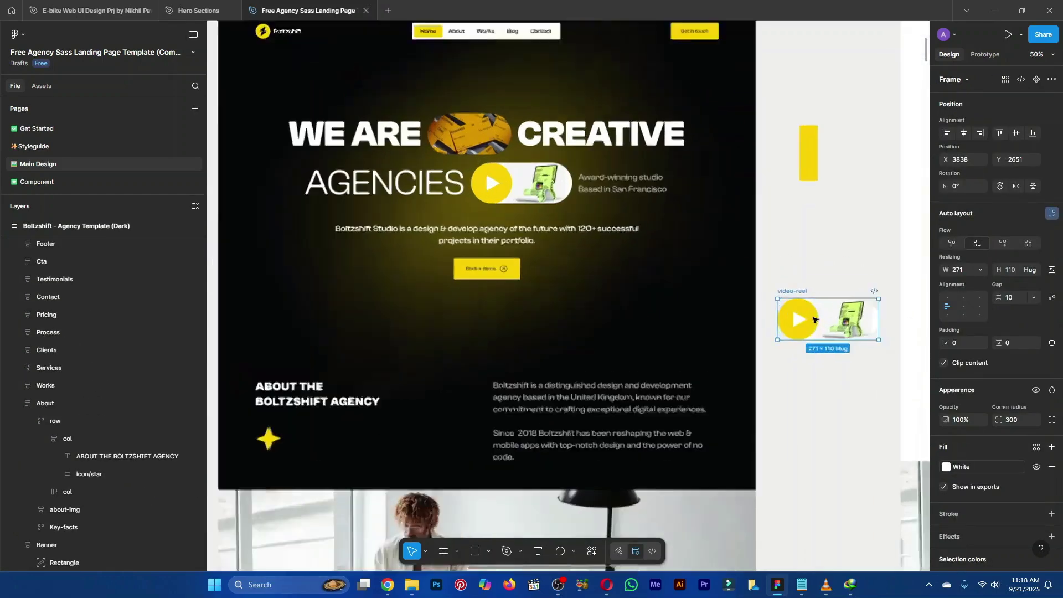
pyautogui.scroll(-5, 975, 527)
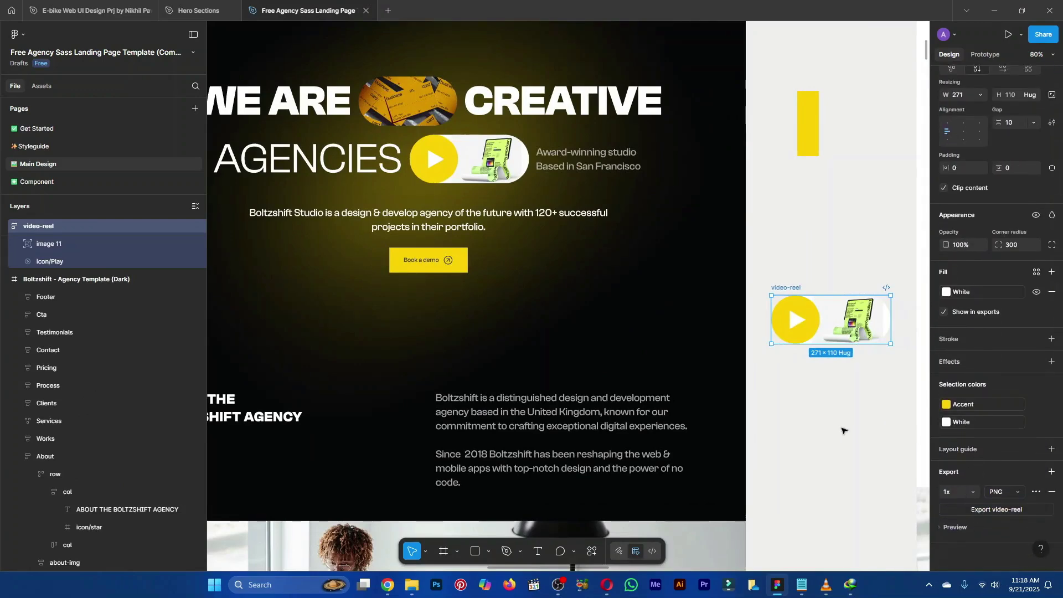
# Back in the Elementor editor, replace the AGENCIES row image with the play-button video-reel picture from the media library
pyautogui.hotkey('alt', 'Tab')
pyautogui.click(127, 220)
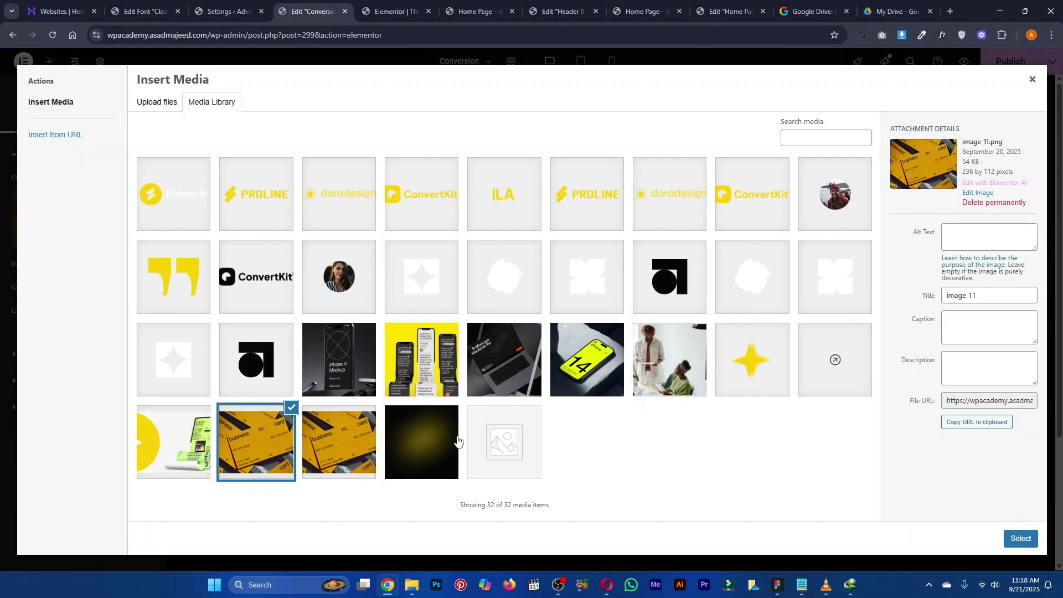
pyautogui.click(162, 438)
pyautogui.click(1021, 540)
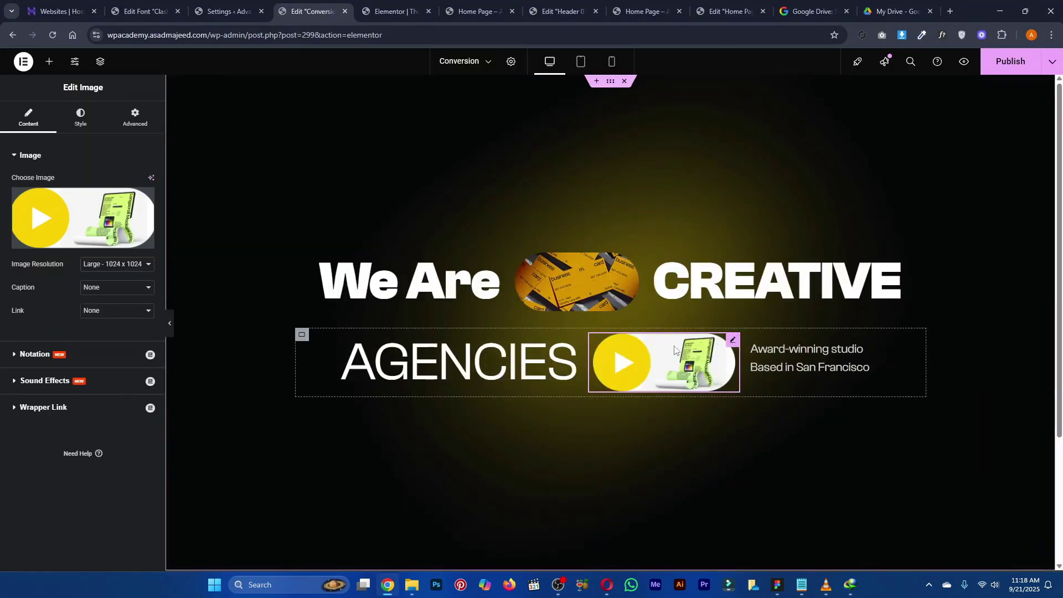
# Try the Custom URL link option on the video-reel image and restore the link setting to None
pyautogui.hotkey('alt', 'Tab')
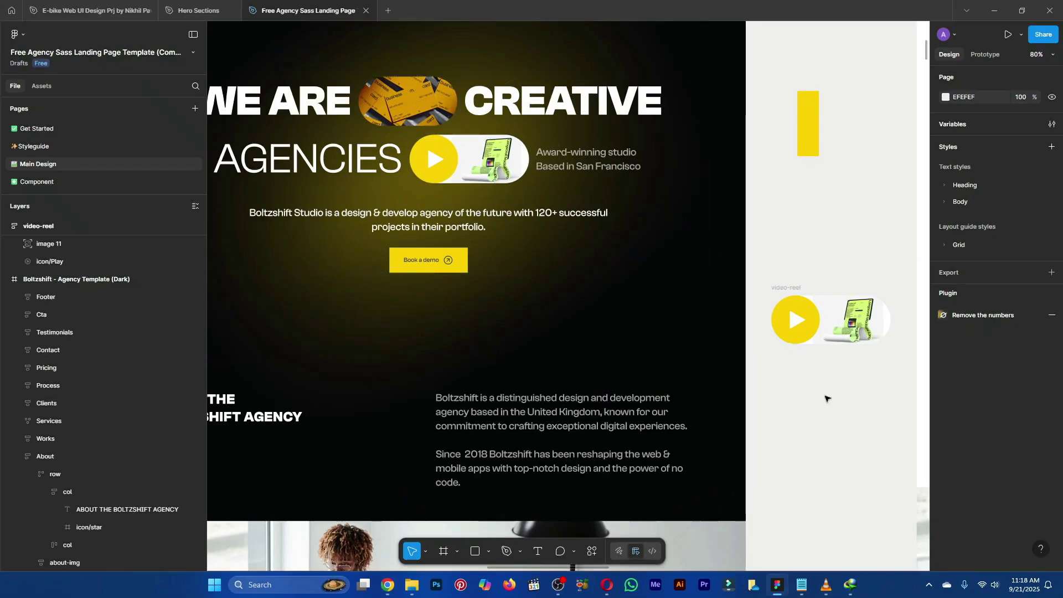
pyautogui.click(850, 322)
pyautogui.hotkey('alt', 'Tab')
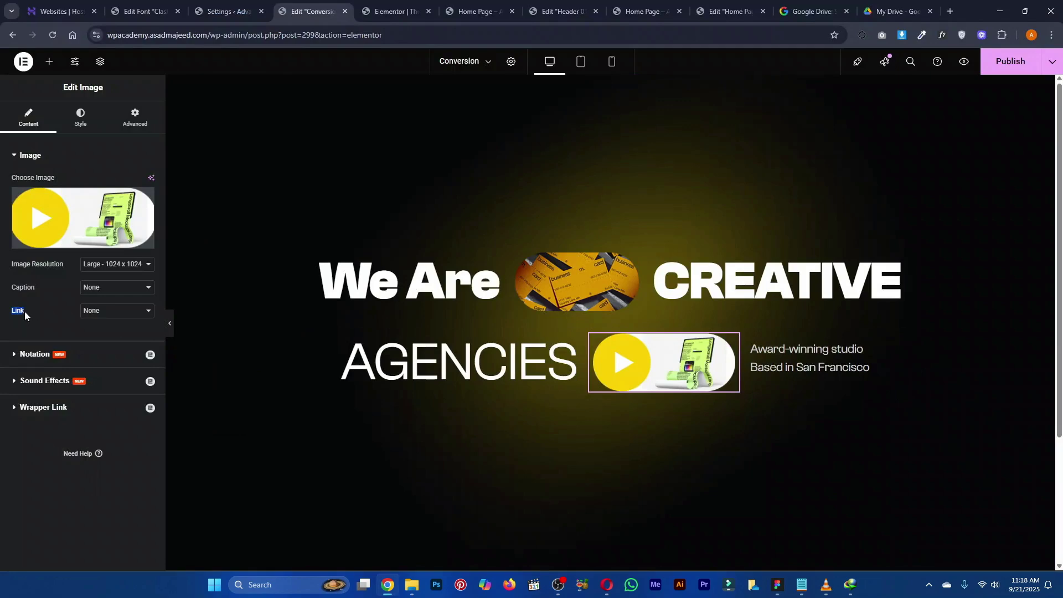
pyautogui.click(91, 310)
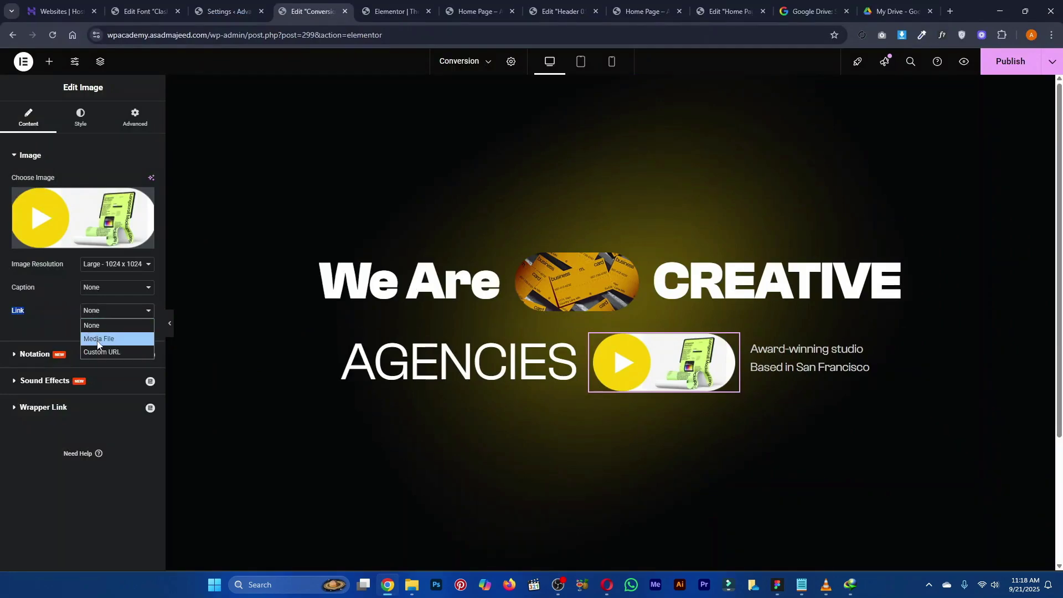
pyautogui.click(102, 353)
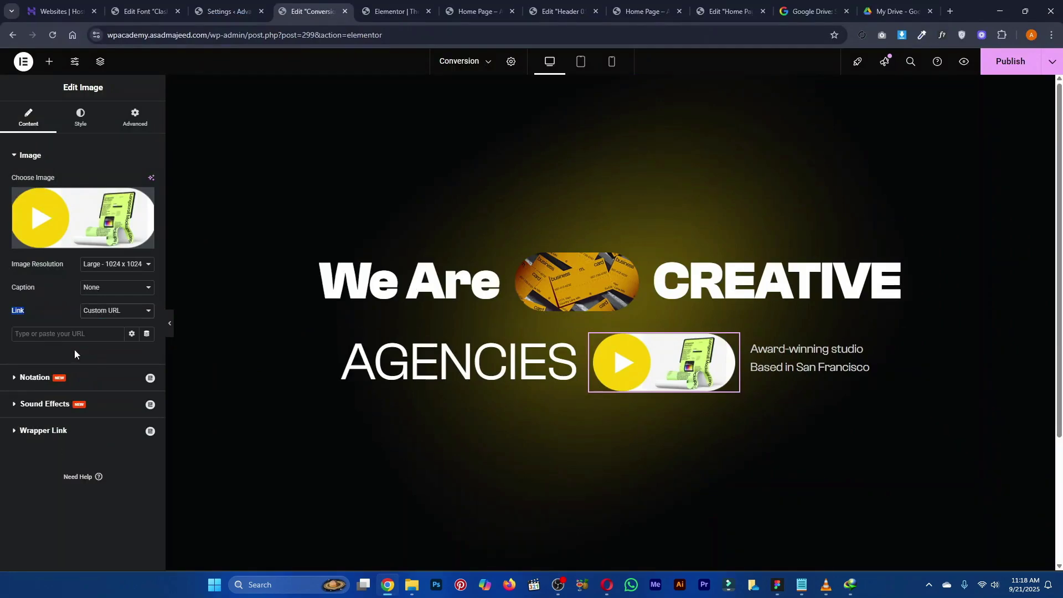
pyautogui.click(109, 314)
pyautogui.click(92, 325)
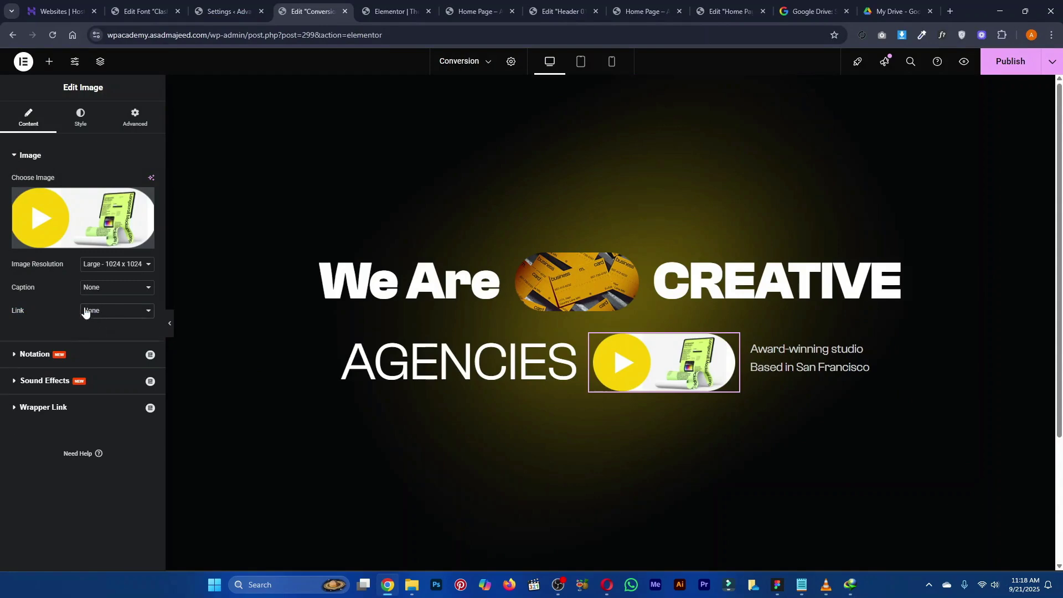
# Copy the "Boltzshift Studio is a design & develop agency" paragraph from the hero in the Figma design
pyautogui.hotkey('alt', 'Tab')
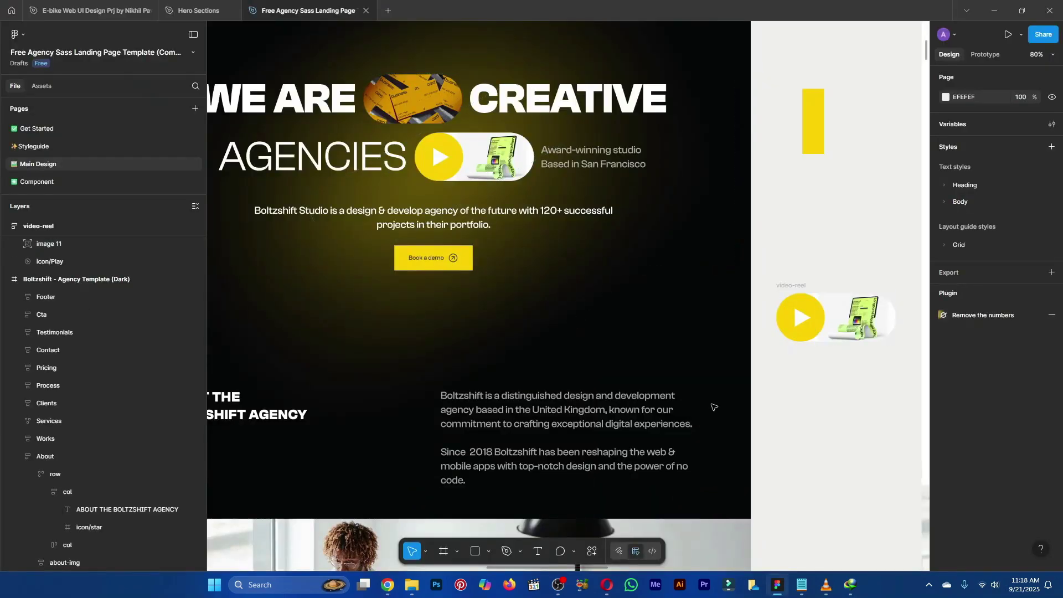
pyautogui.moveTo(695, 384); pyautogui.dragTo(809, 429)
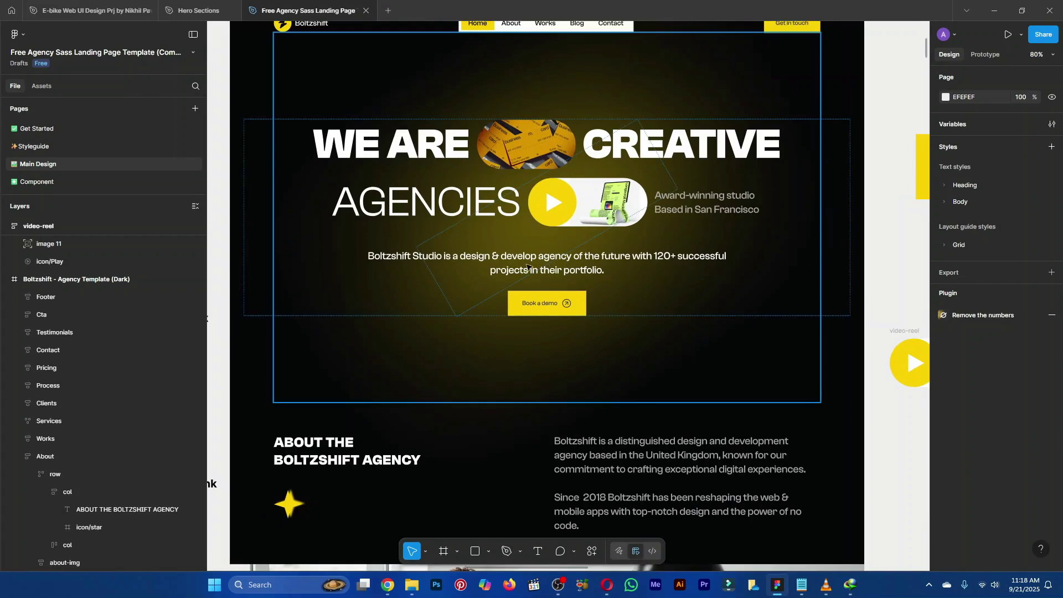
pyautogui.doubleClick(557, 259)
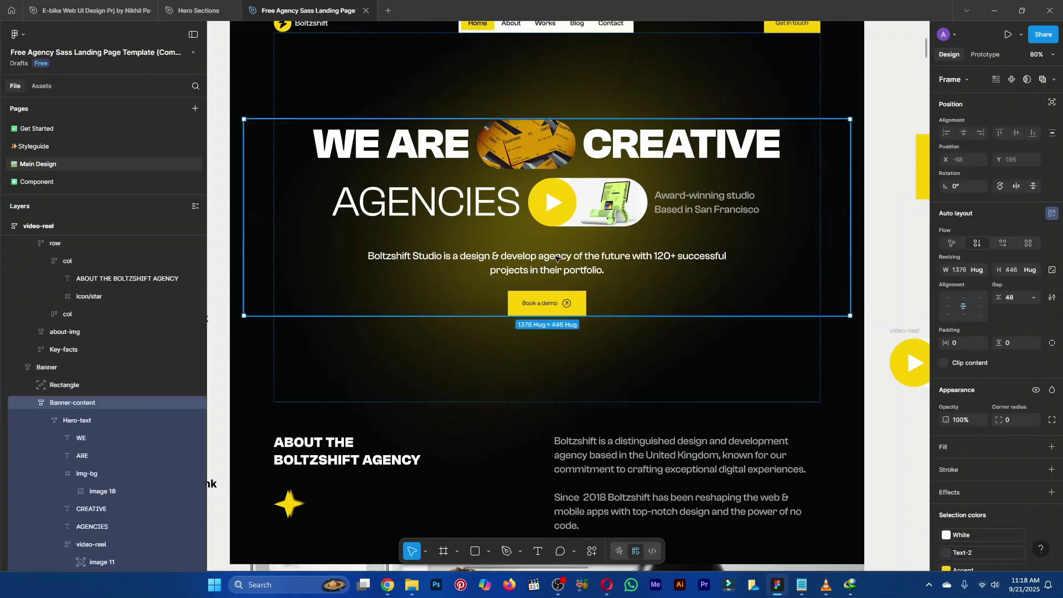
pyautogui.doubleClick(557, 258)
pyautogui.doubleClick(557, 258)
pyautogui.hotkey('ctrl', 'c')
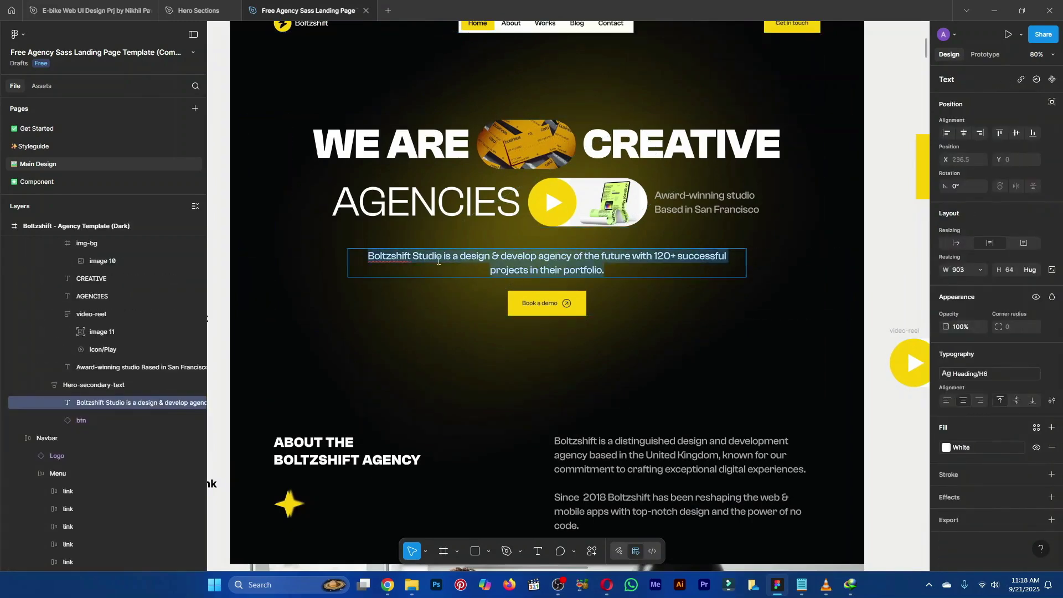
# Add a Text Editor widget below the AGENCIES row in Elementor and replace its placeholder with the copied Boltzshift Studio paragraph
pyautogui.hotkey('alt', 'Tab')
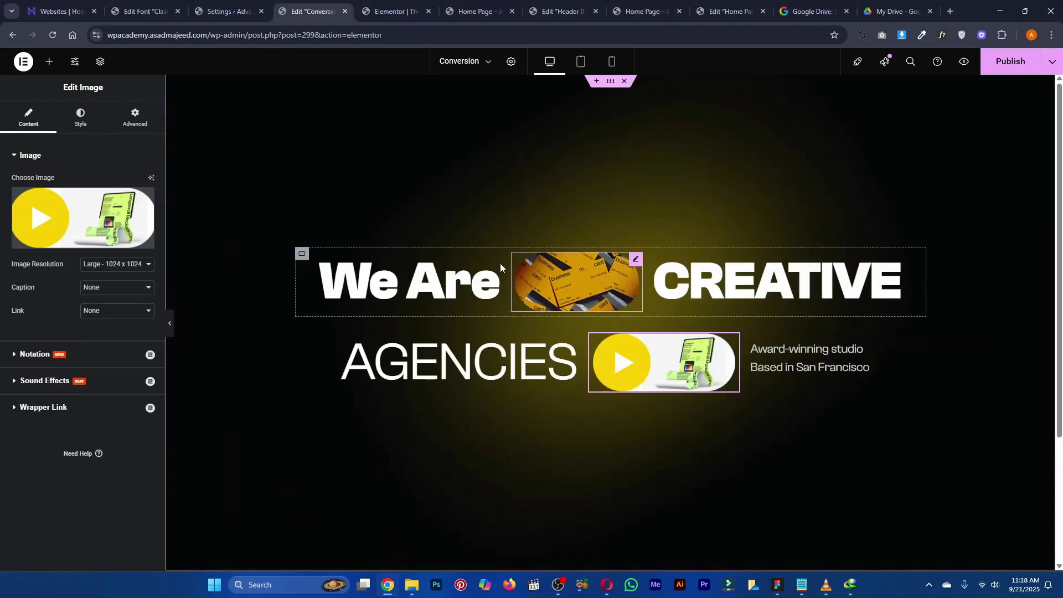
pyautogui.click(611, 83)
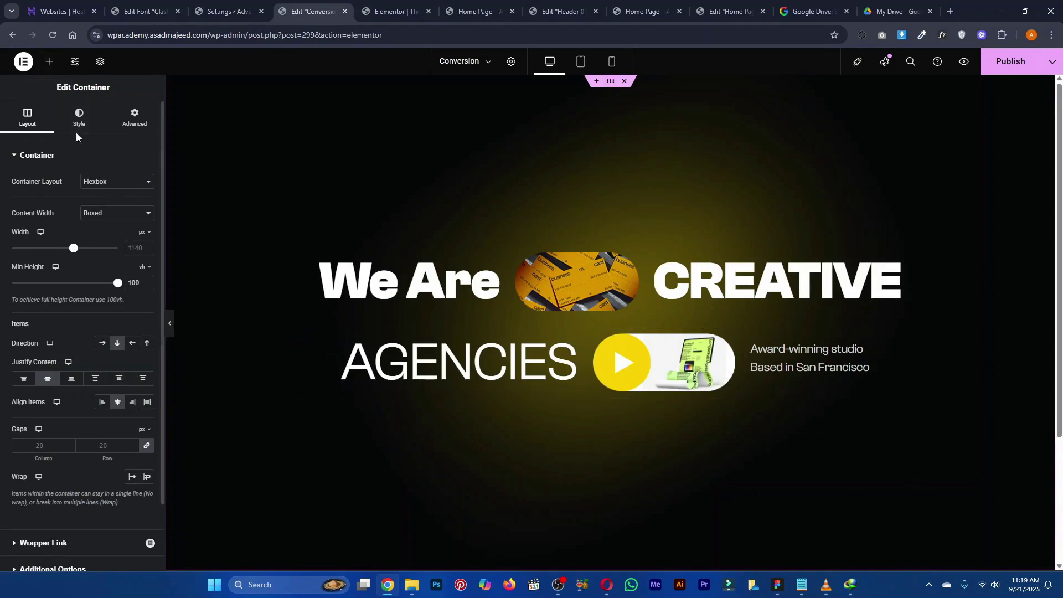
pyautogui.click(50, 62)
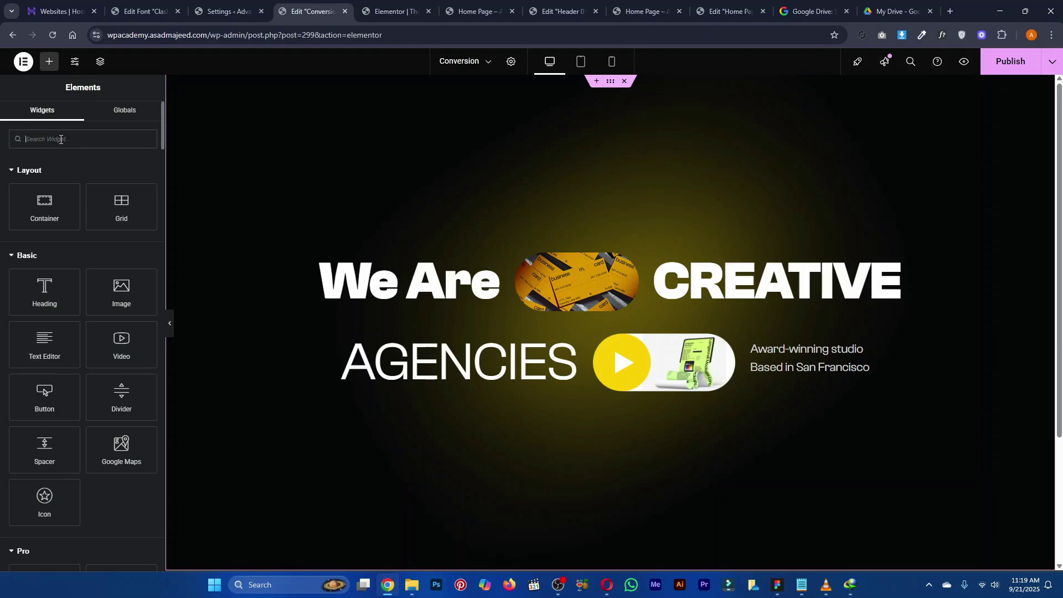
pyautogui.write('text')
pyautogui.moveTo(146, 190); pyautogui.dragTo(581, 387)
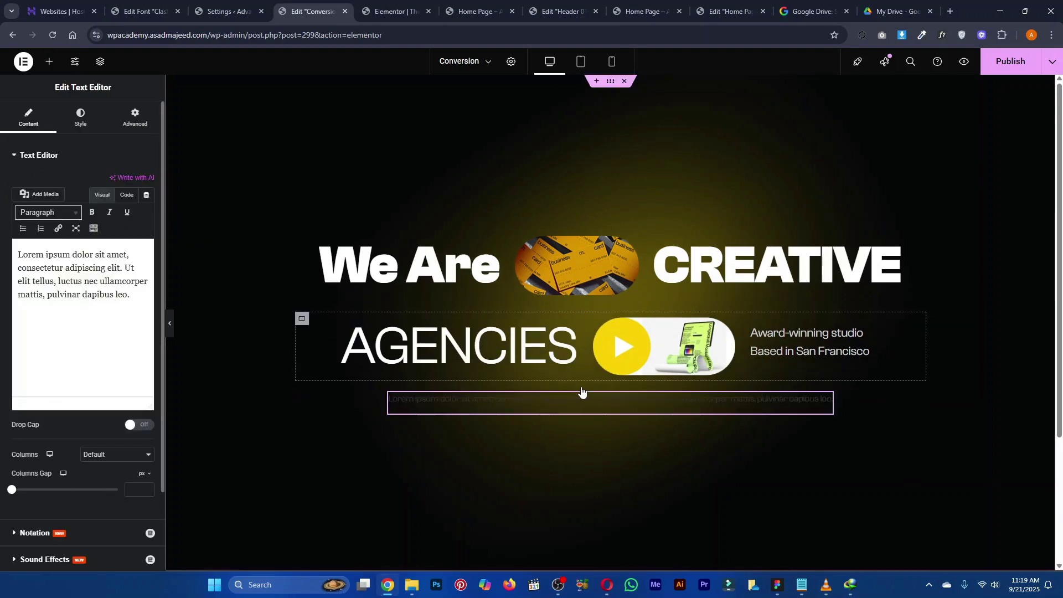
pyautogui.hotkey('ctrl', 'a')
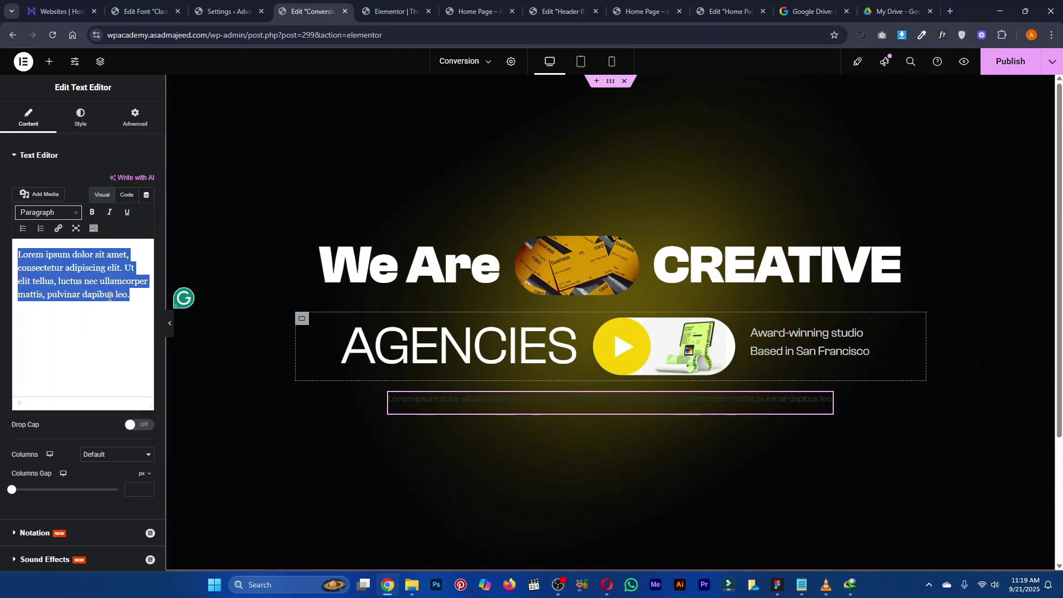
pyautogui.hotkey('ctrl', 'v')
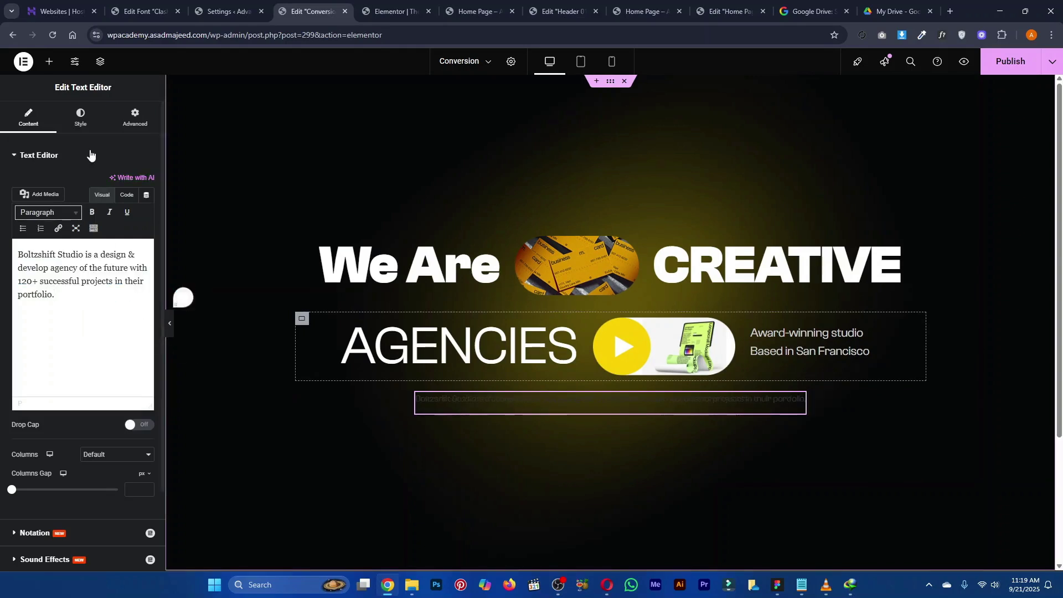
# Apply a global typography style to the Boltzshift Studio paragraph
pyautogui.click(84, 116)
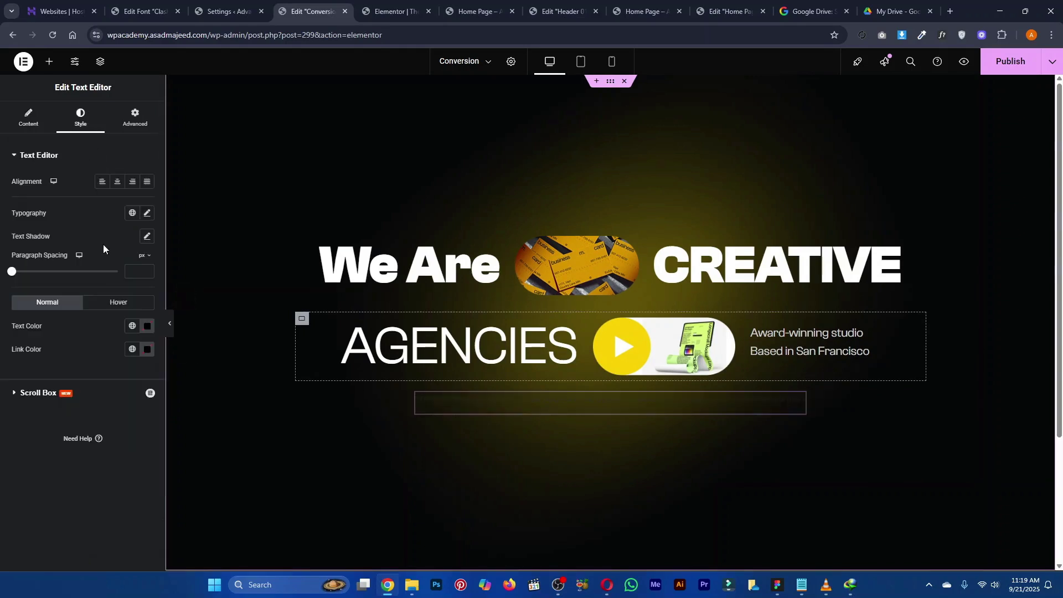
pyautogui.click(132, 214)
pyautogui.click(73, 371)
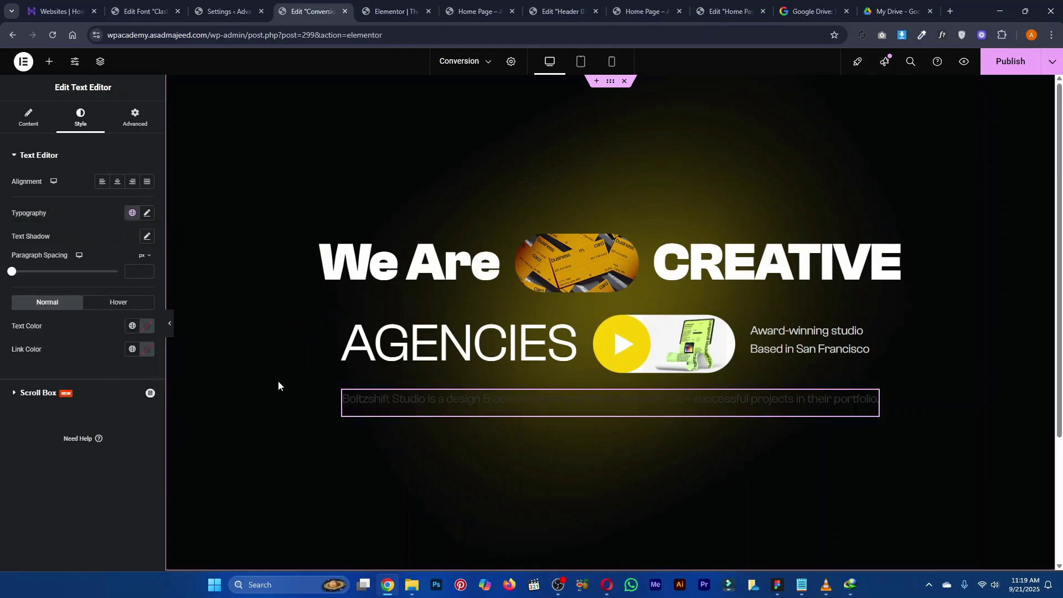
# Set the Boltzshift Studio paragraph's text colour to the global White, checking it against the Figma design
pyautogui.click(137, 329)
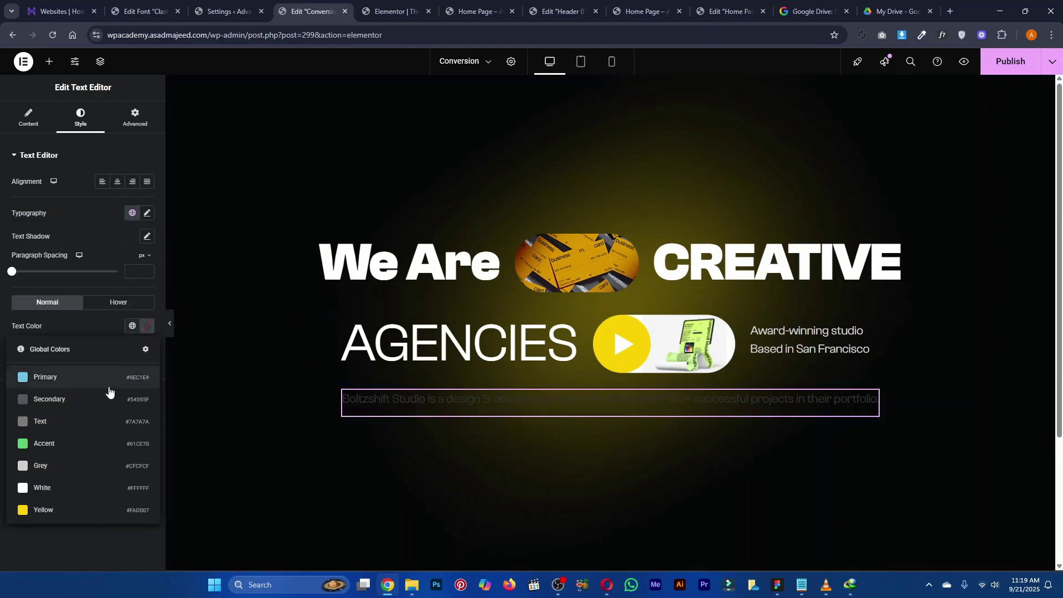
pyautogui.click(80, 470)
pyautogui.hotkey('alt', 'Tab')
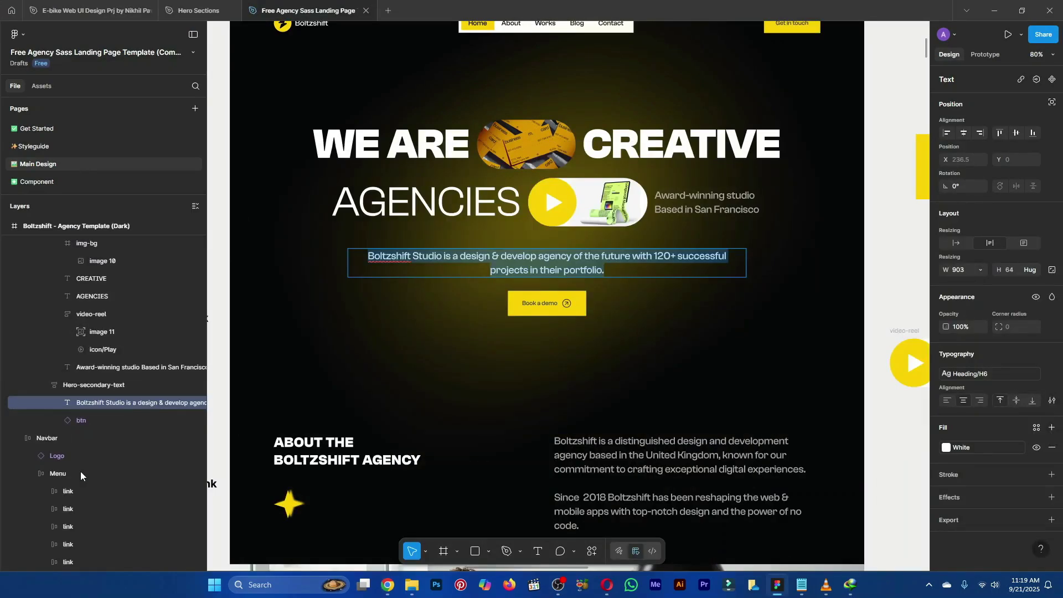
pyautogui.hotkey('alt', 'Tab')
pyautogui.click(132, 325)
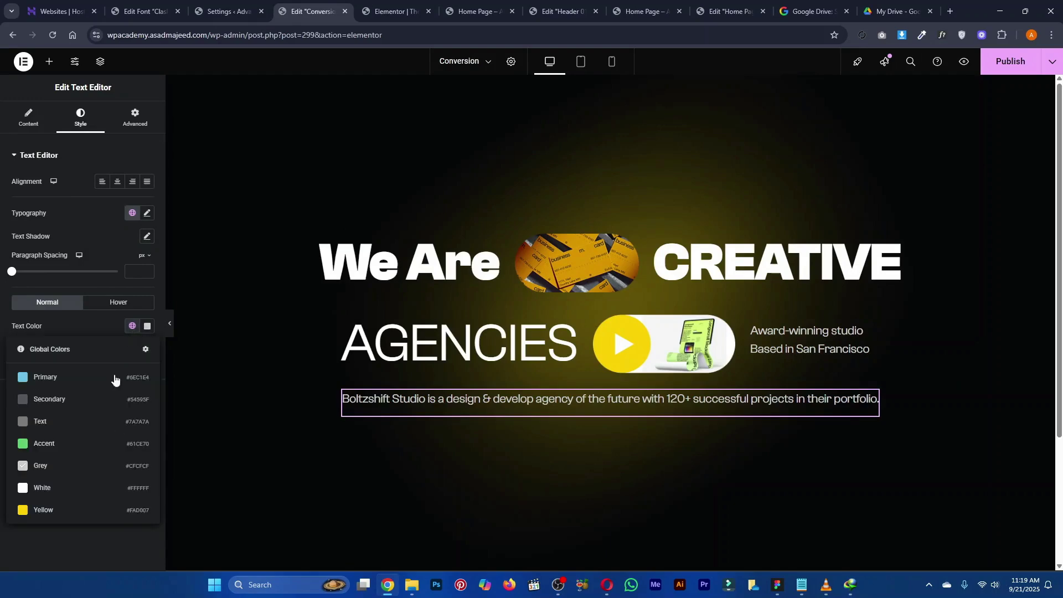
pyautogui.click(89, 510)
pyautogui.hotkey('alt', 'Tab')
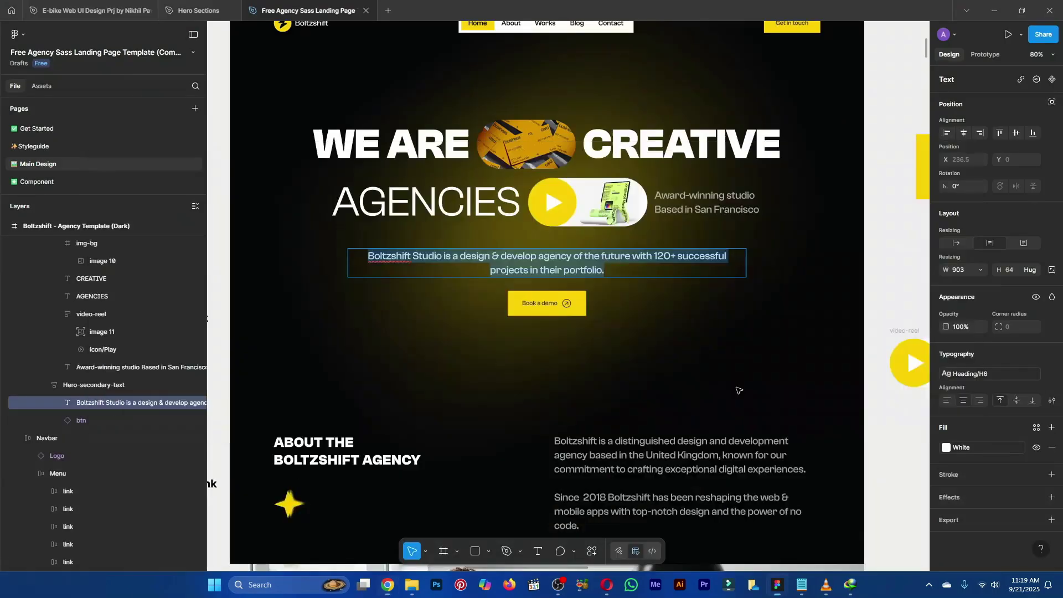
pyautogui.hotkey('alt', 'Tab')
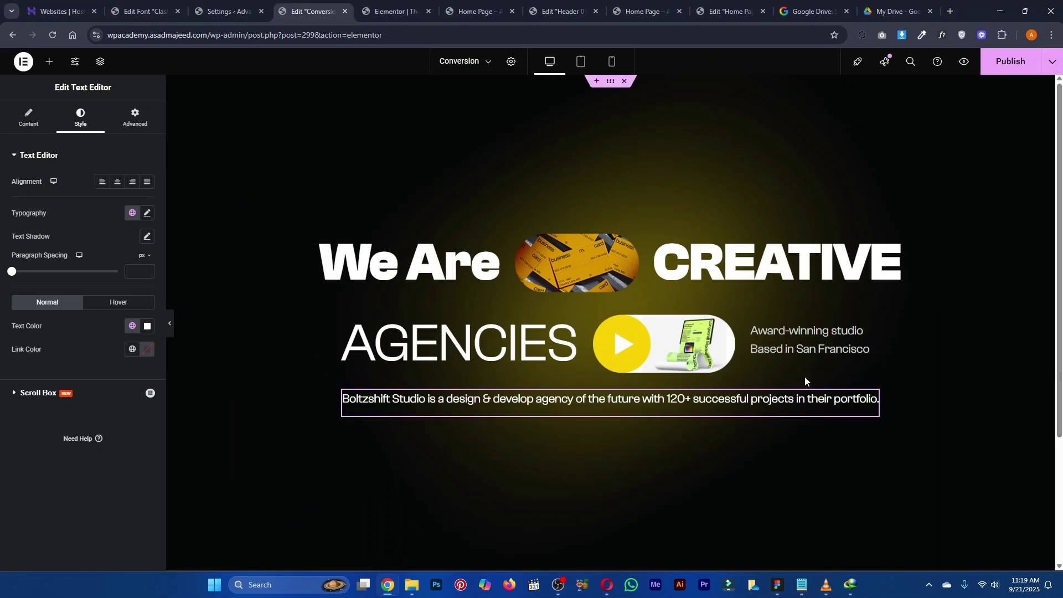
# Darken the text colour of the "Award-winning studio Based in San Francisco" text to about #A3A3A3
pyautogui.click(866, 334)
pyautogui.click(41, 129)
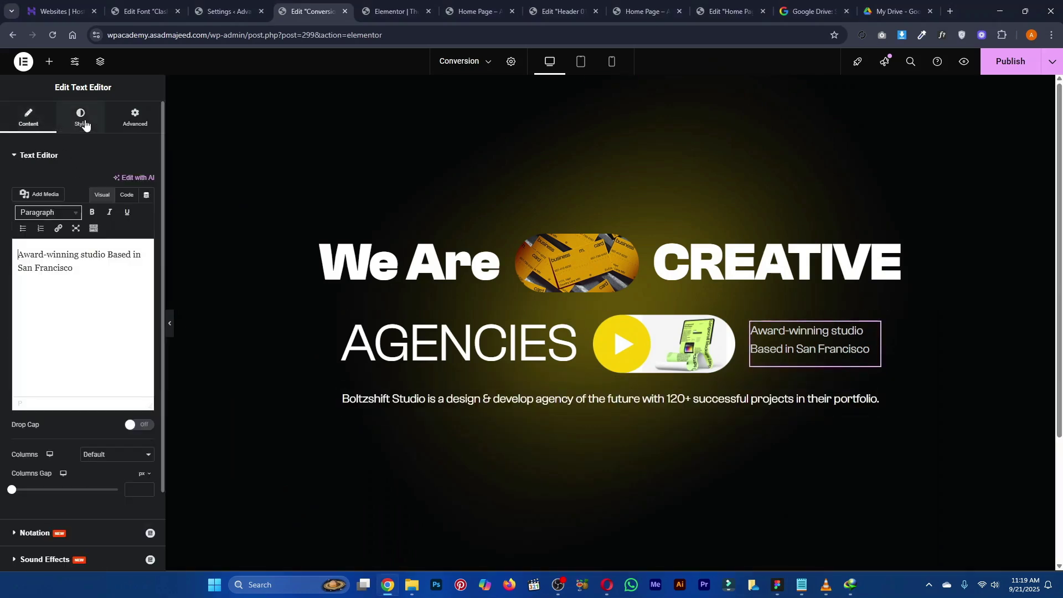
pyautogui.click(81, 118)
pyautogui.click(147, 326)
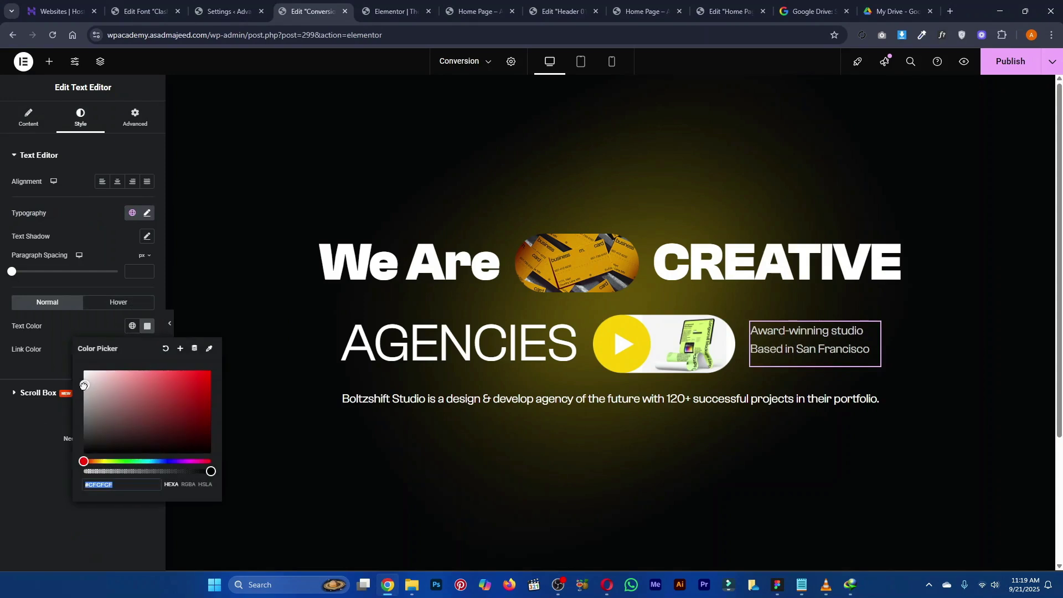
pyautogui.moveTo(84, 386); pyautogui.dragTo(82, 397)
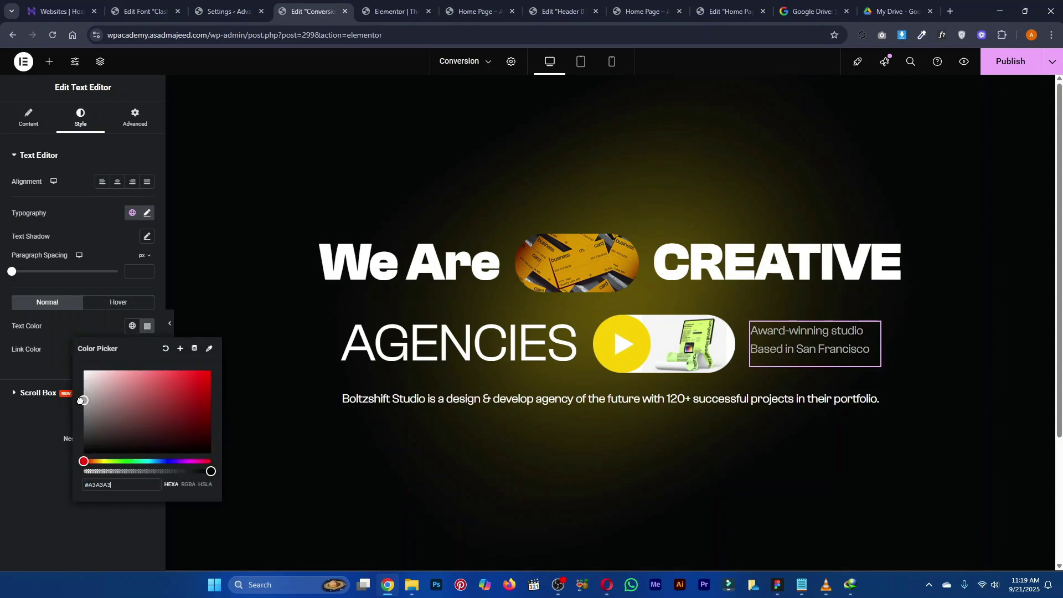
pyautogui.click(21, 439)
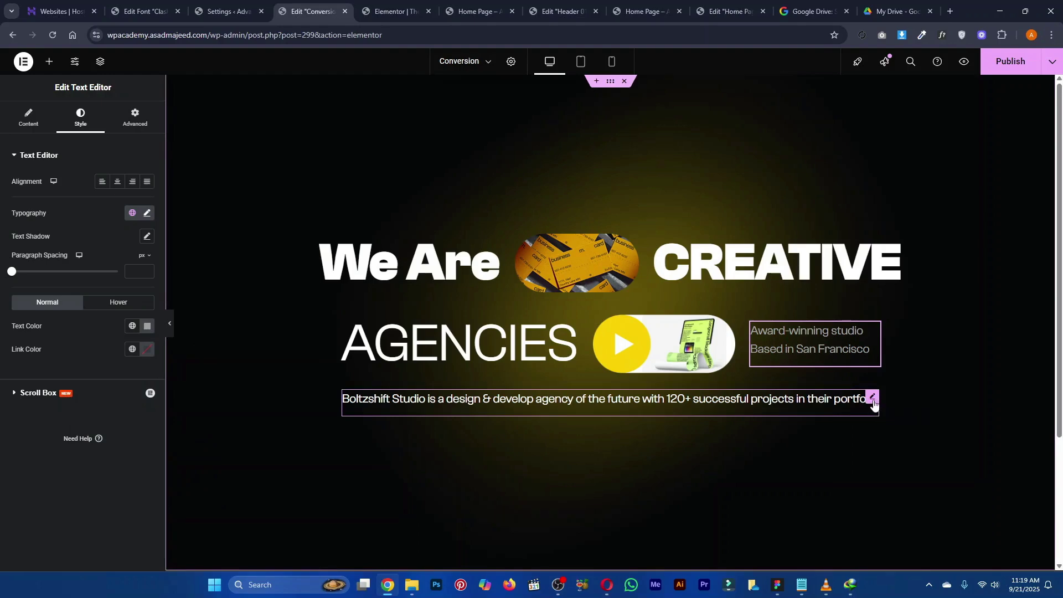
# Give the Boltzshift Studio paragraph a custom width of 66%, checking the Figma design for its line break
pyautogui.hotkey('alt', 'Tab')
pyautogui.hotkey('alt', 'Tab')
pyautogui.click(156, 124)
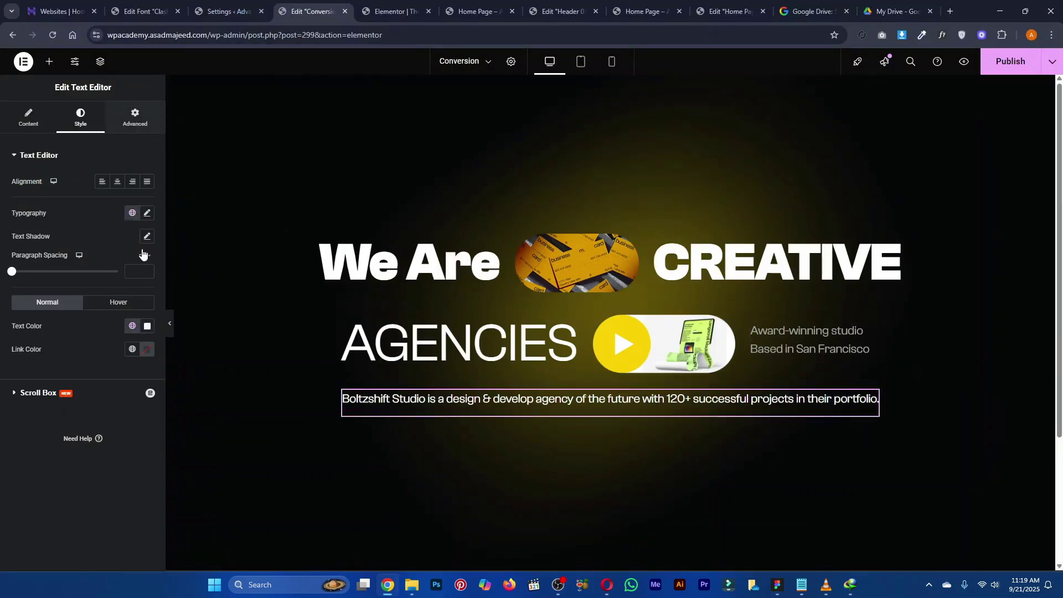
pyautogui.click(118, 269)
pyautogui.click(109, 321)
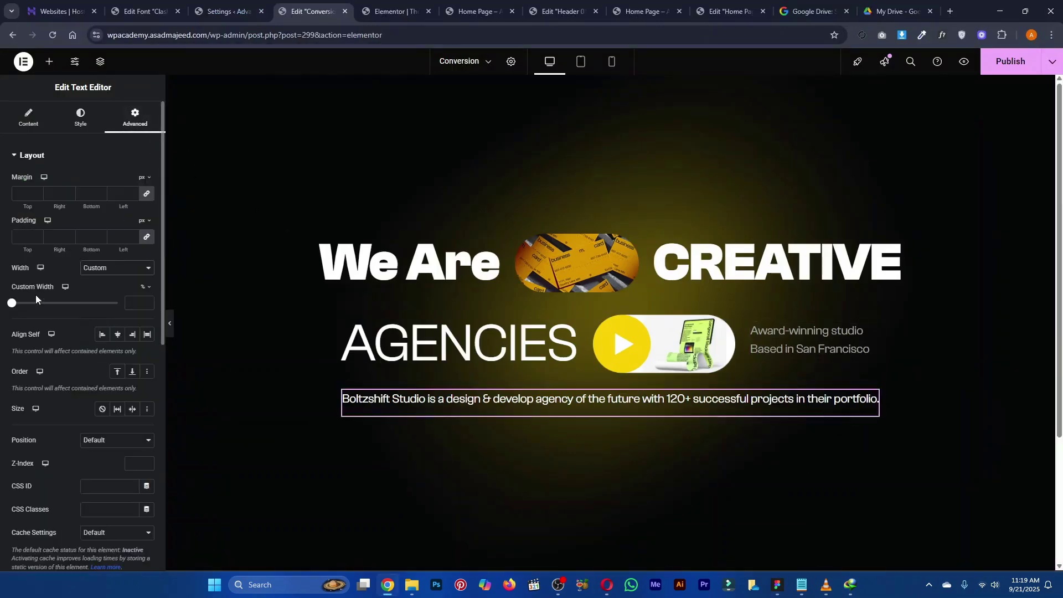
pyautogui.moveTo(14, 304); pyautogui.dragTo(83, 305)
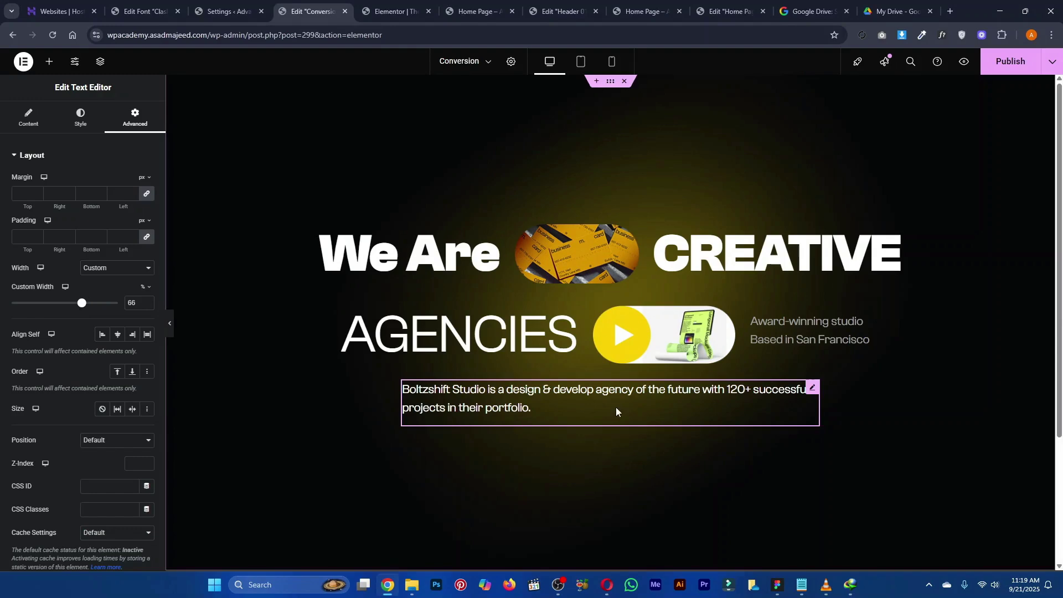
# Centre-align the Boltzshift Studio paragraph's text and compare the hero with the Figma design
pyautogui.click(65, 125)
pyautogui.click(117, 182)
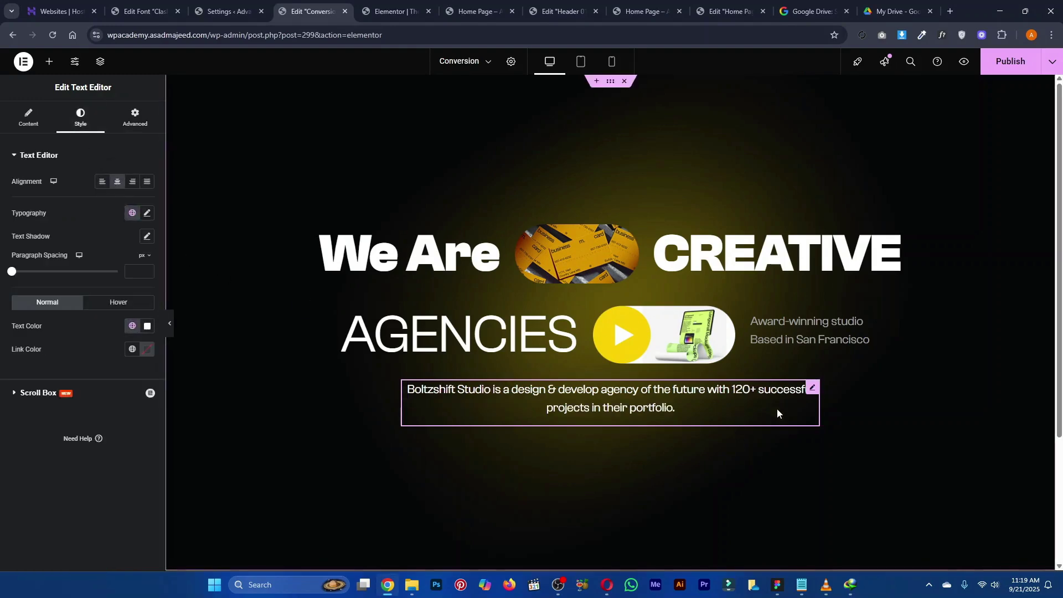
pyautogui.hotkey('alt', 'Tab')
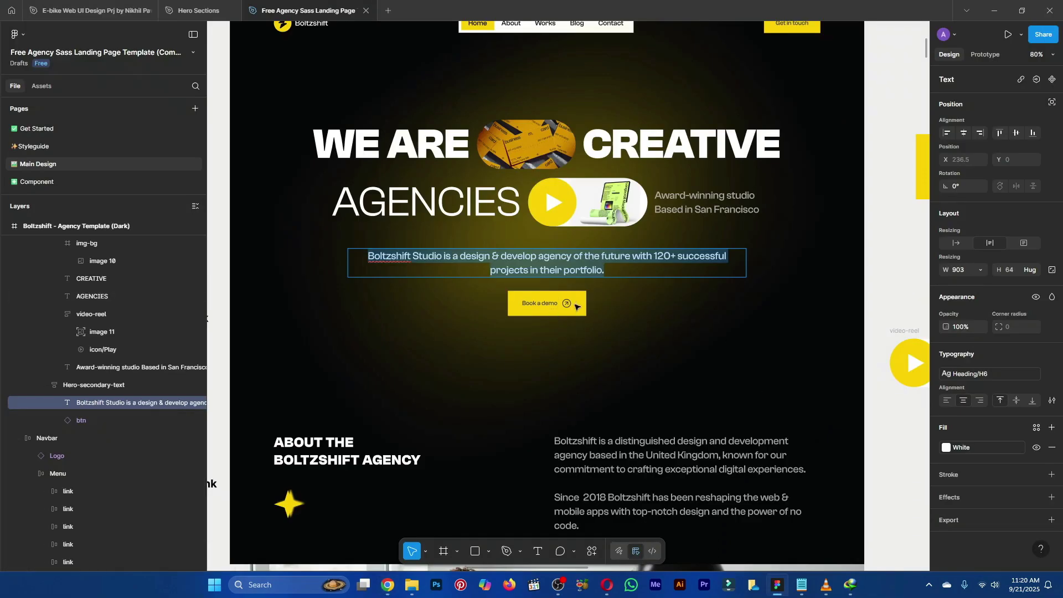
pyautogui.hotkey('alt', 'Tab')
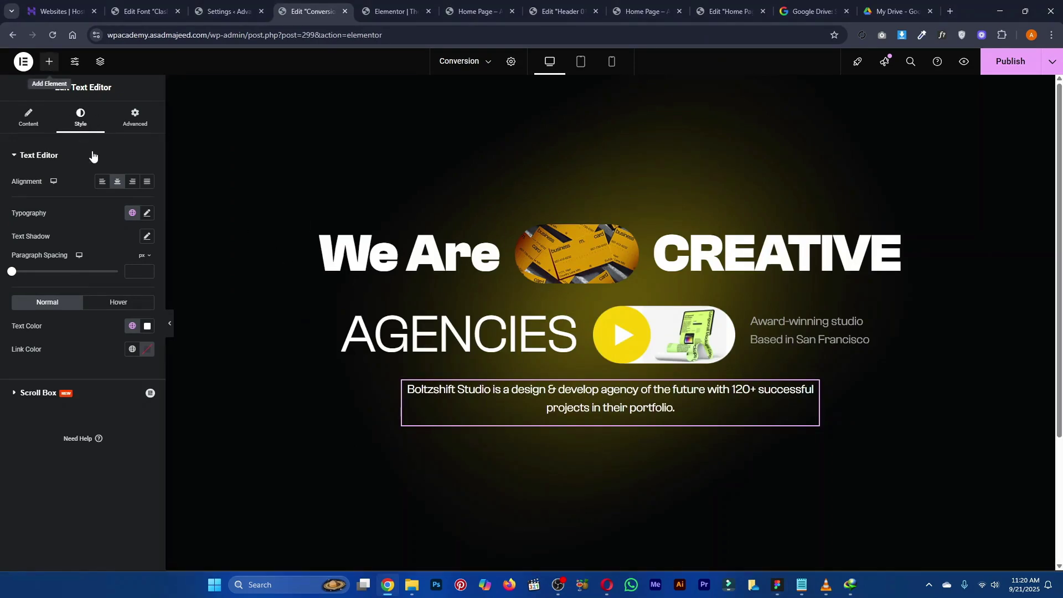
# Add a Button widget below the Boltzshift Studio paragraph and set its text to "Book a demo", matching the Figma design
pyautogui.write('butt')
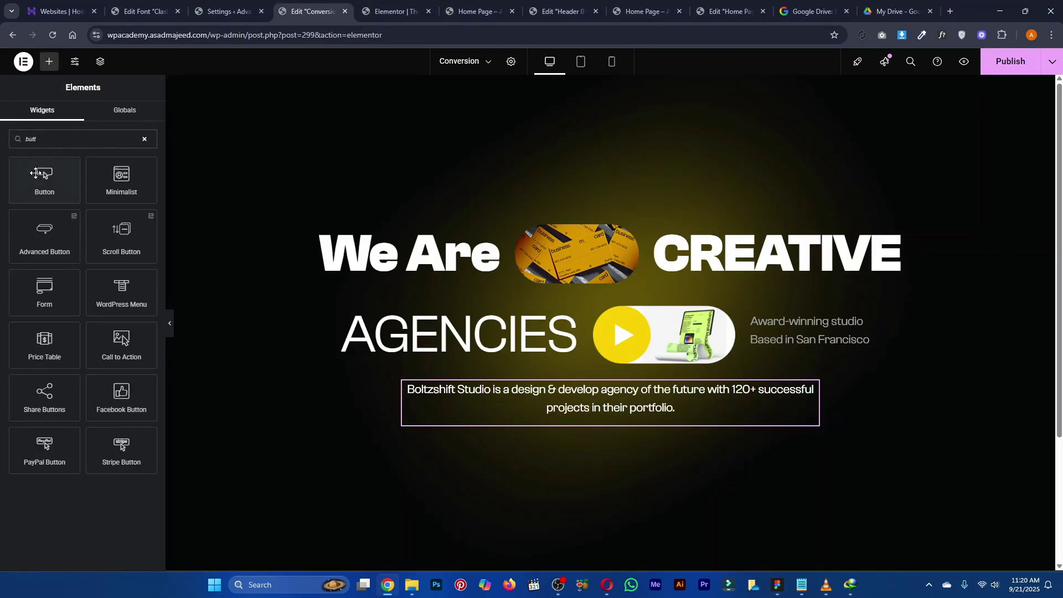
pyautogui.moveTo(35, 173); pyautogui.dragTo(614, 415)
pyautogui.hotkey('alt', 'Tab')
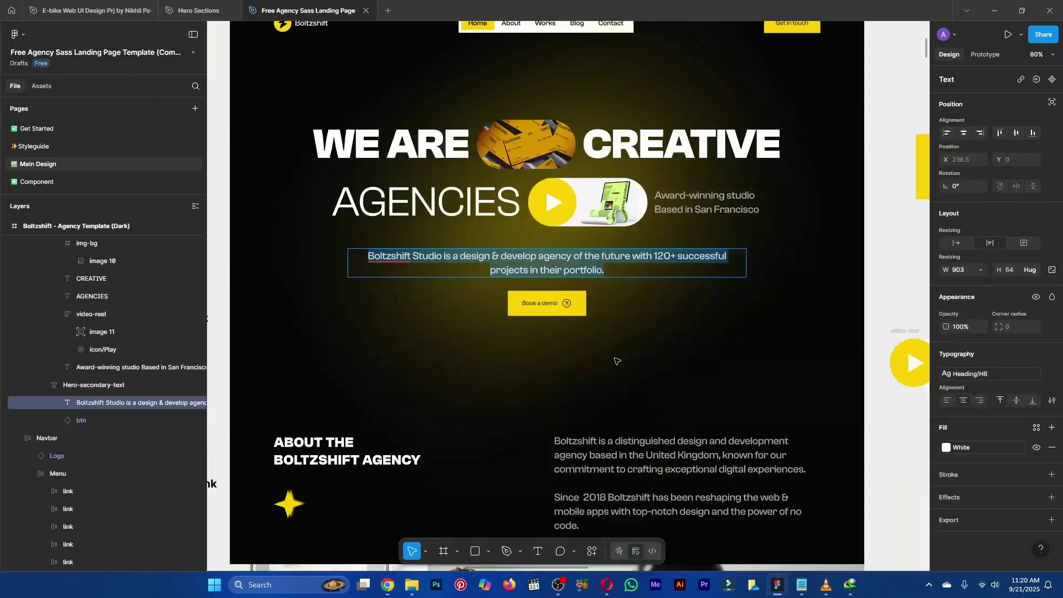
pyautogui.hotkey('alt', 'Tab')
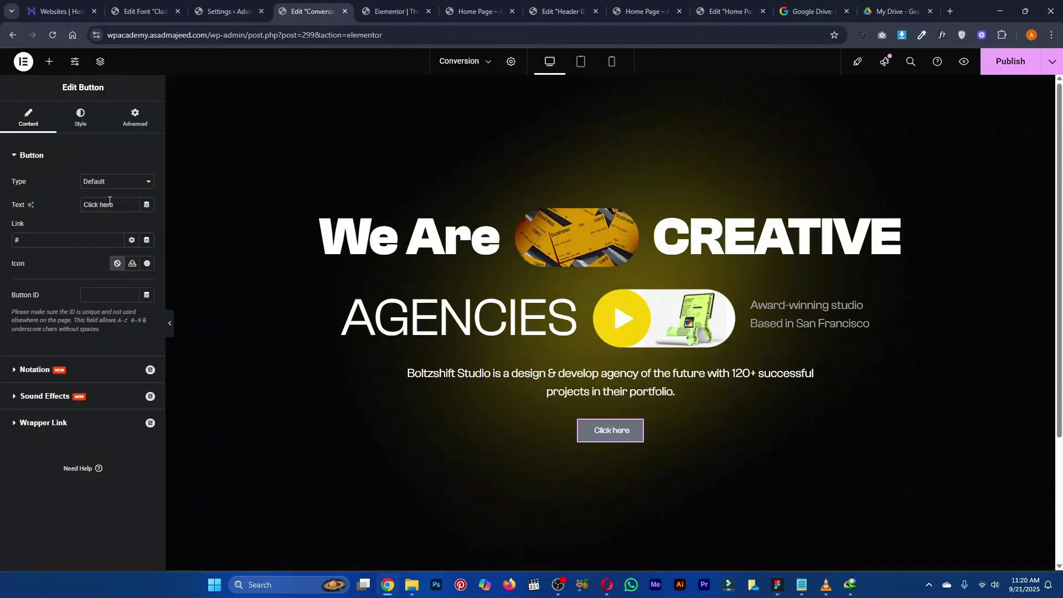
pyautogui.tripleClick(111, 200)
pyautogui.write('Book a De')
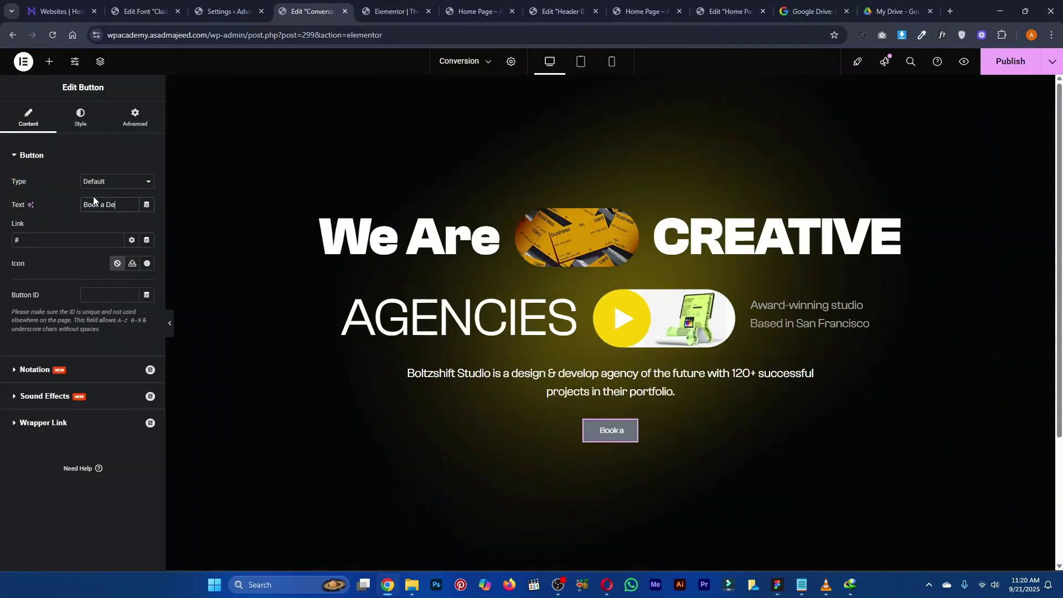
pyautogui.hotkey('alt', 'Tab')
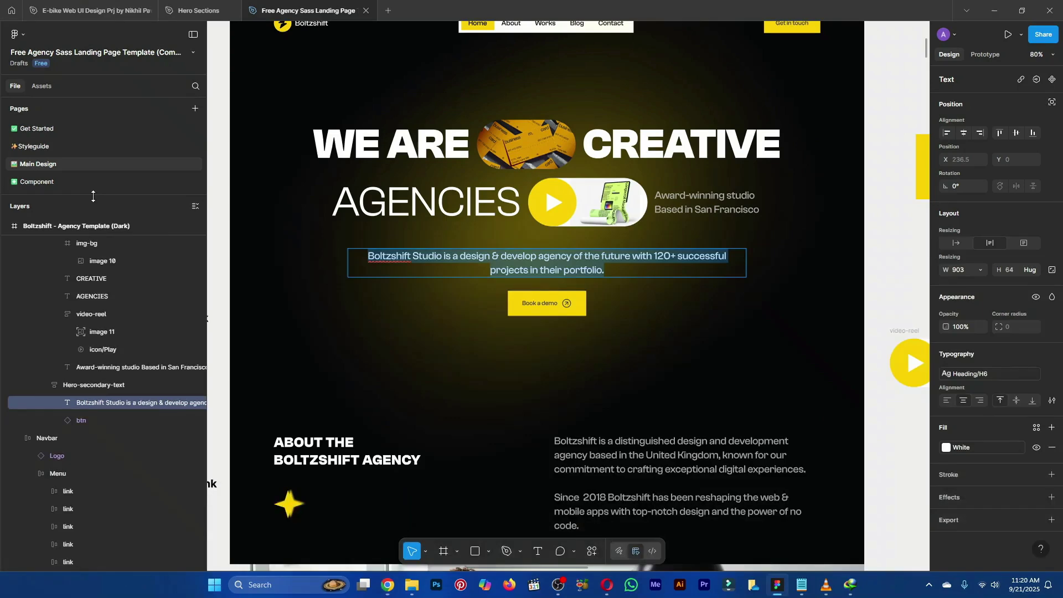
pyautogui.hotkey('alt', 'Tab')
pyautogui.write('e')
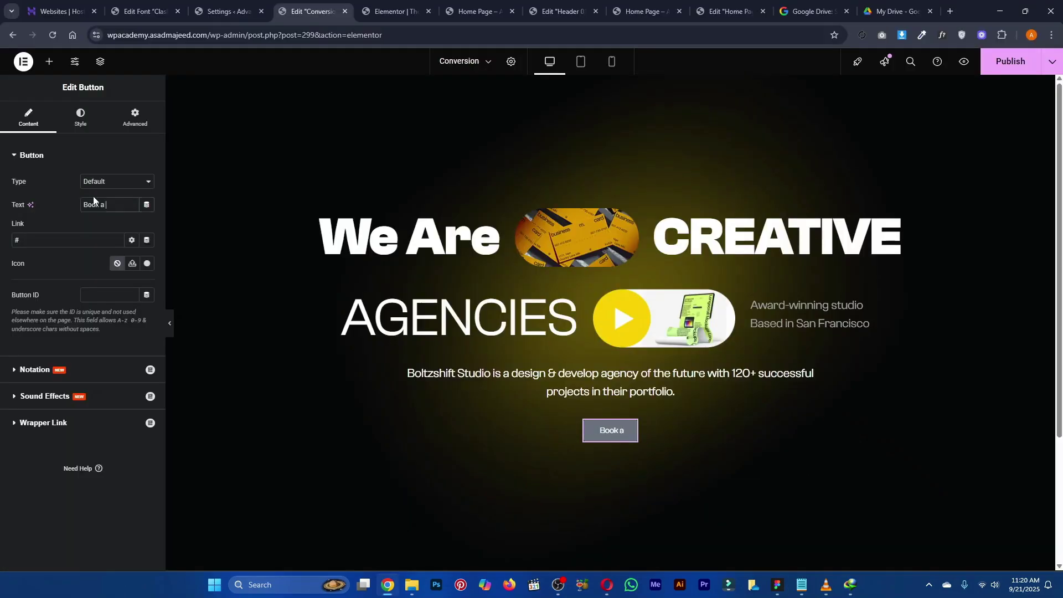
pyautogui.press('BackSpace')
pyautogui.write('demo')
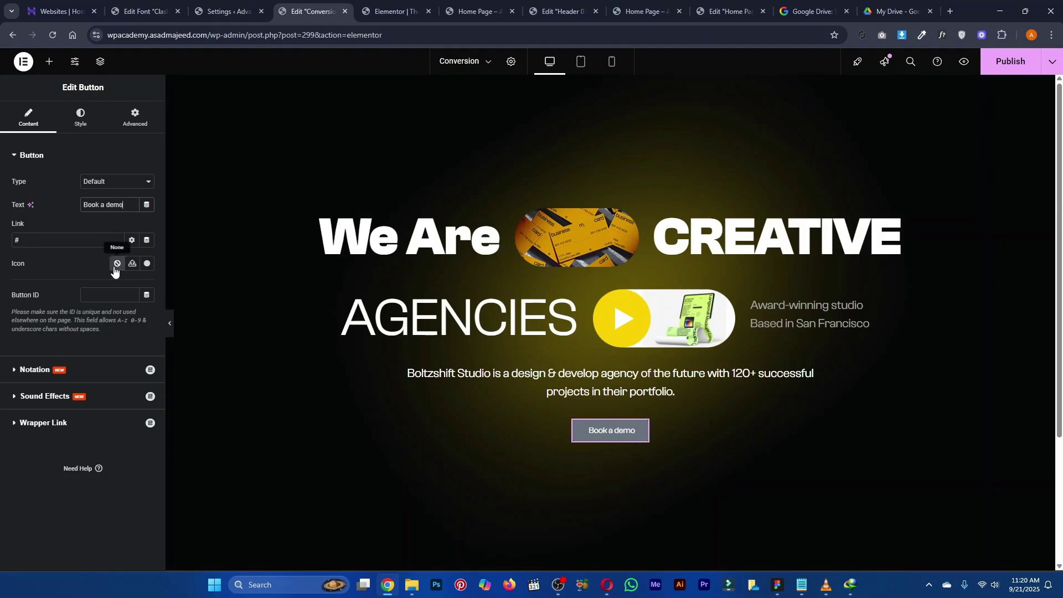
# In Figma, select the arrow icon inside the "Book a demo" button and add an export setting in SVG format
pyautogui.hotkey('alt', 'Tab')
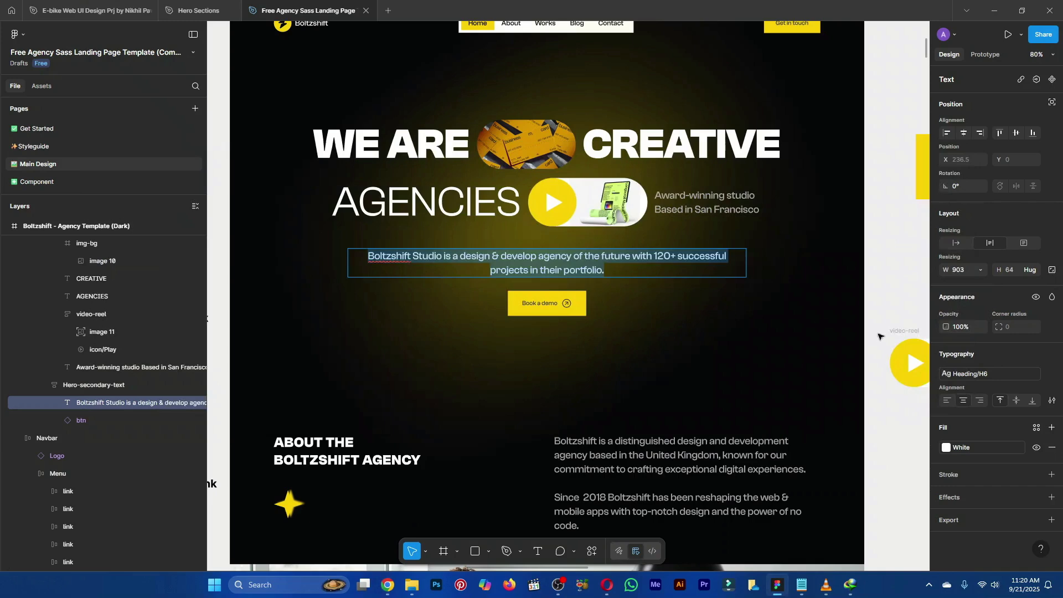
pyautogui.press('Escape')
pyautogui.scroll(5, 576, 307)
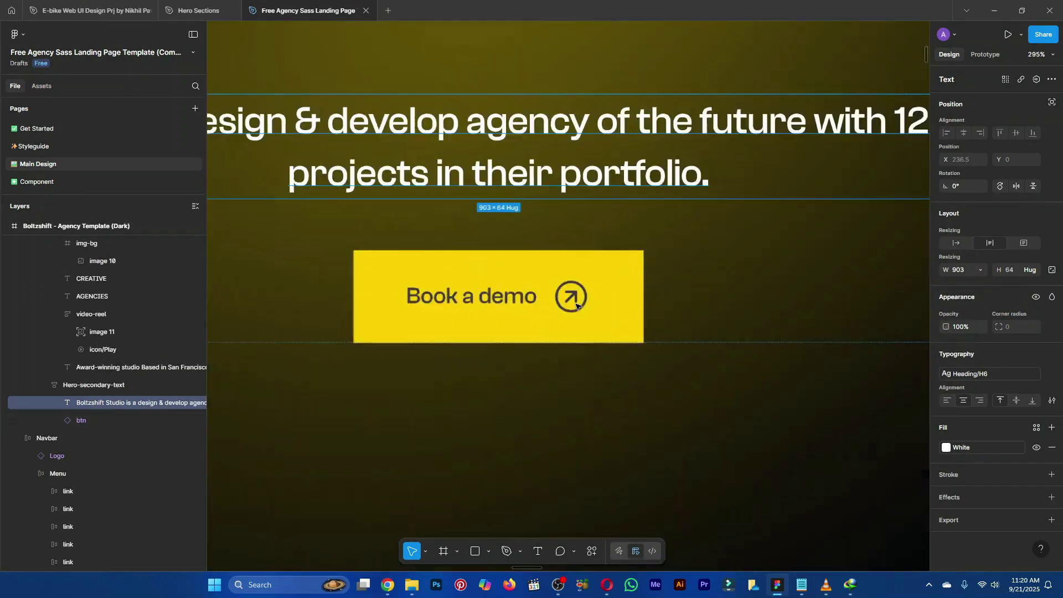
pyautogui.scroll(1, 576, 306)
pyautogui.click(583, 289)
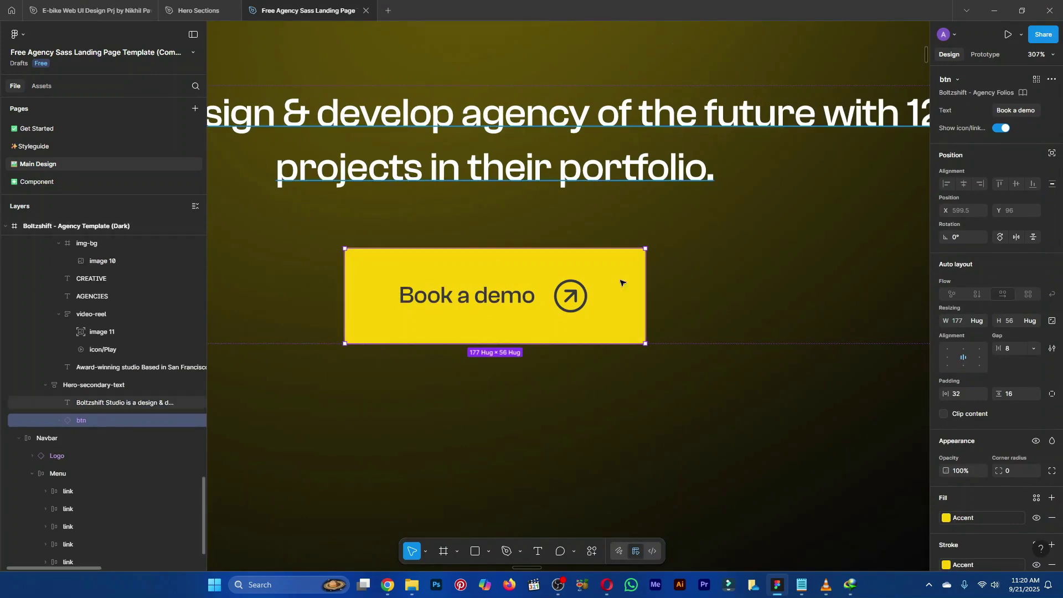
pyautogui.doubleClick(576, 294)
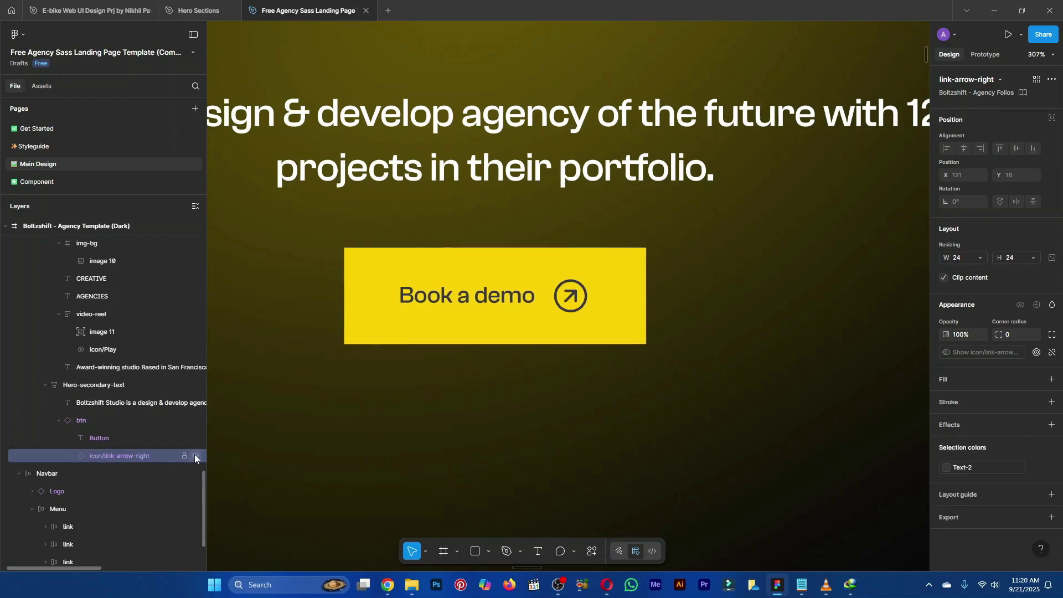
pyautogui.click(963, 516)
pyautogui.scroll(-1, 993, 524)
pyautogui.click(1001, 492)
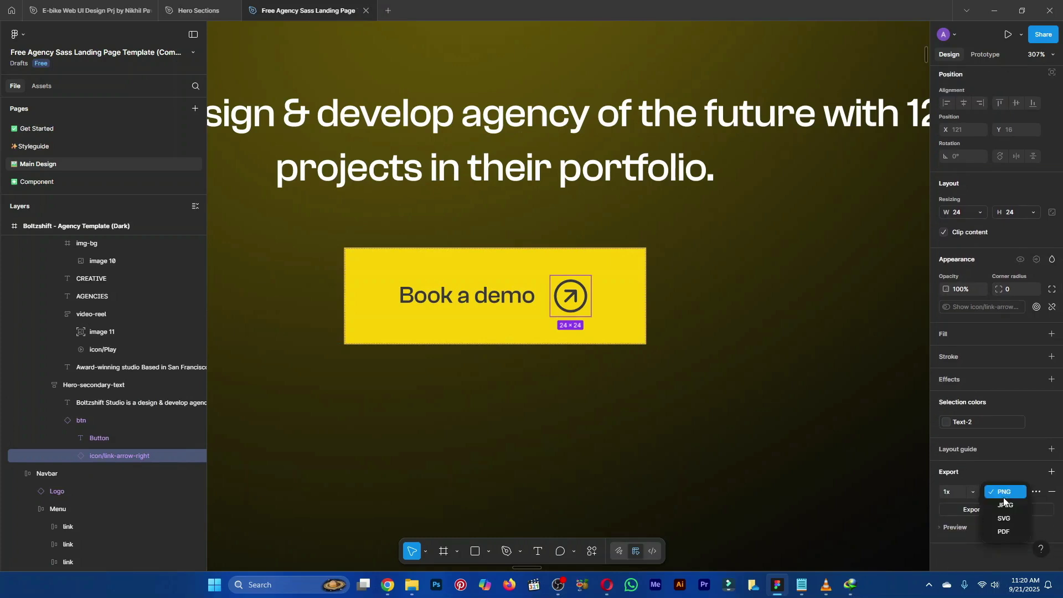
pyautogui.click(1005, 518)
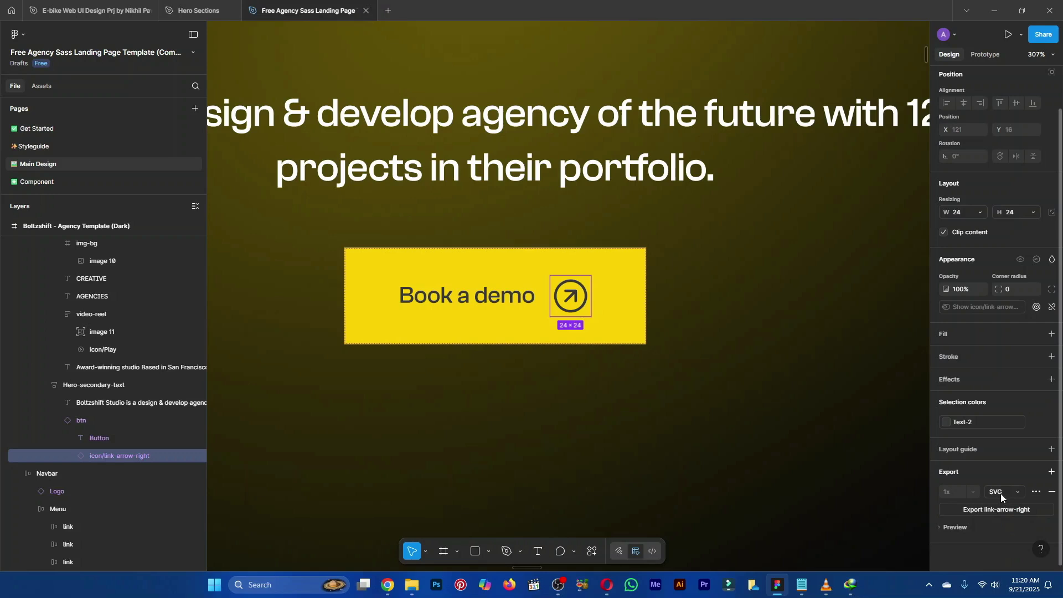
pyautogui.click(1002, 494)
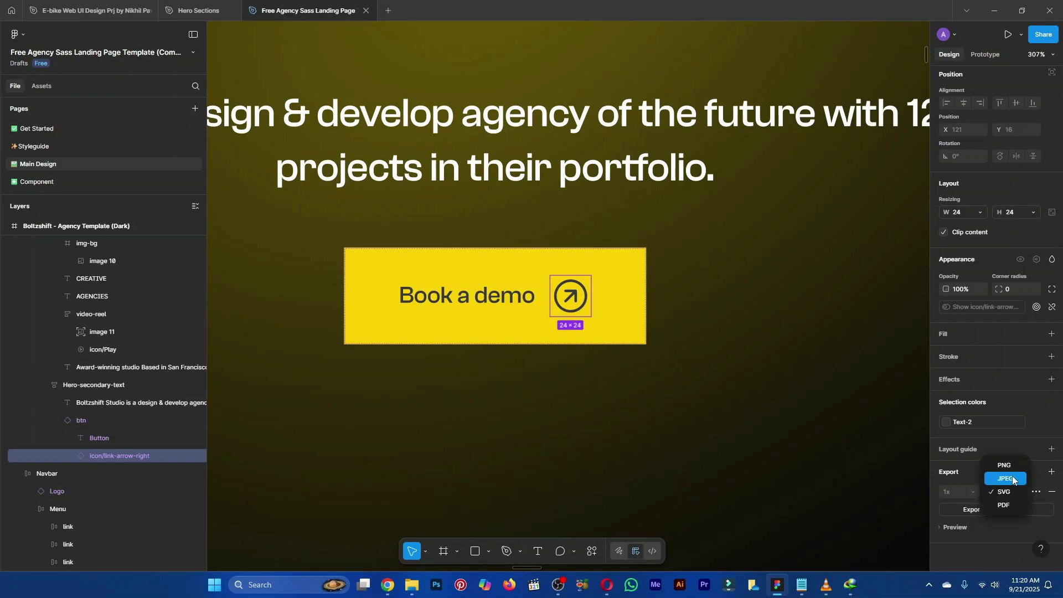
pyautogui.click(970, 471)
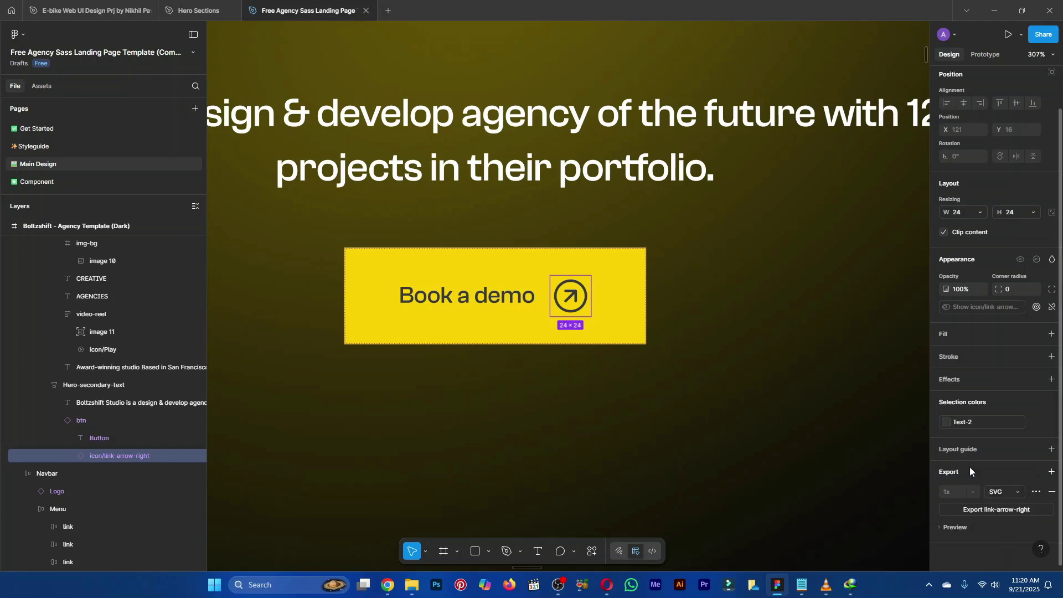
# Back in Elementor, insert Group.svg from the media library as the "Book a demo" button's icon and place it after the text
pyautogui.hotkey('alt', 'Tab')
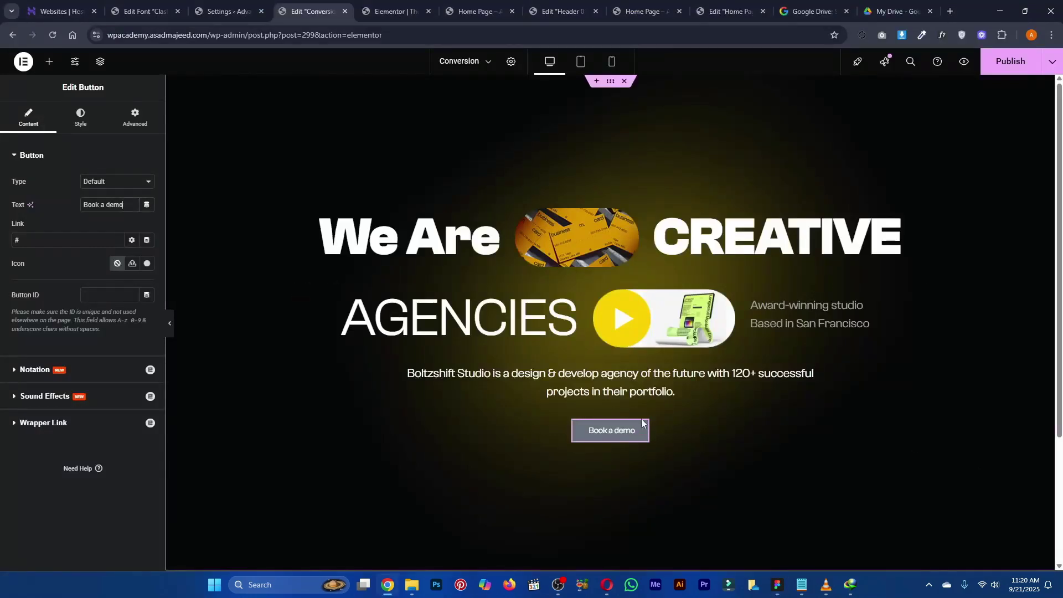
pyautogui.click(138, 268)
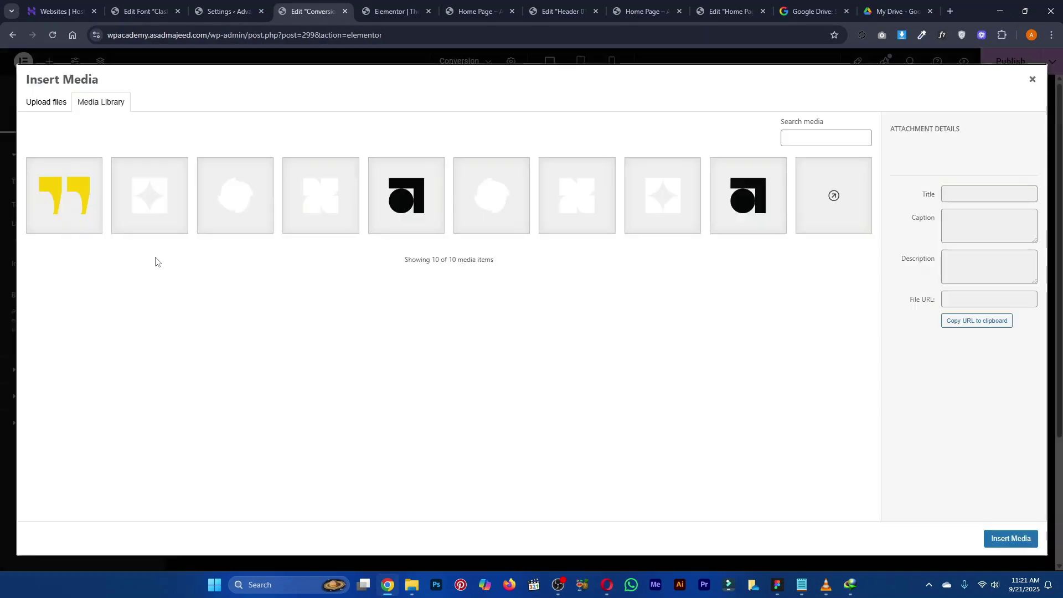
pyautogui.click(832, 220)
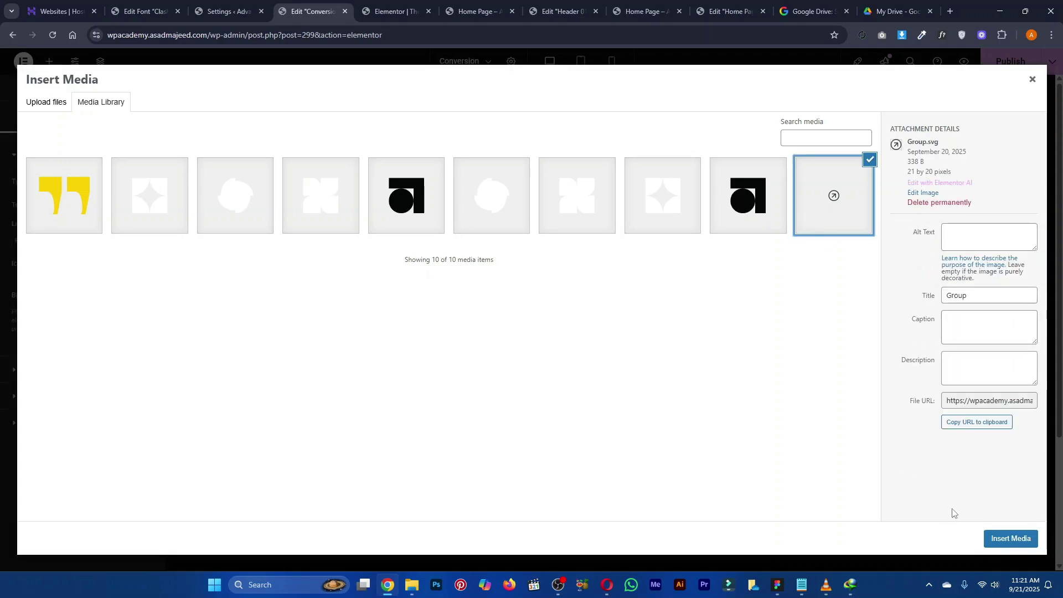
pyautogui.click(1011, 539)
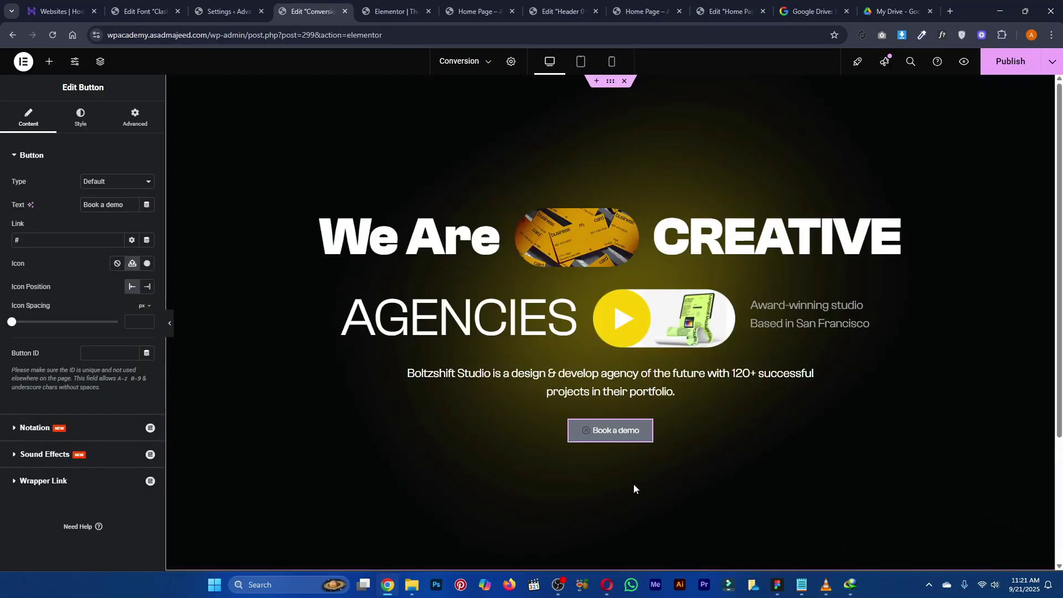
pyautogui.click(148, 288)
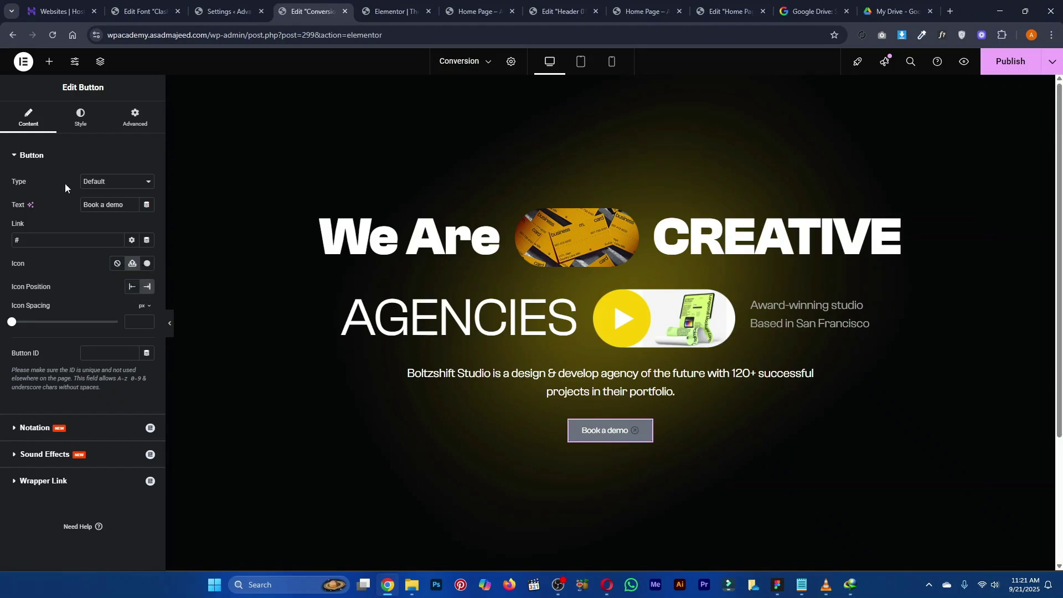
# Unlink the "Book a demo" button's padding and set it to 16 px top and bottom, 32 px right and left
pyautogui.click(80, 117)
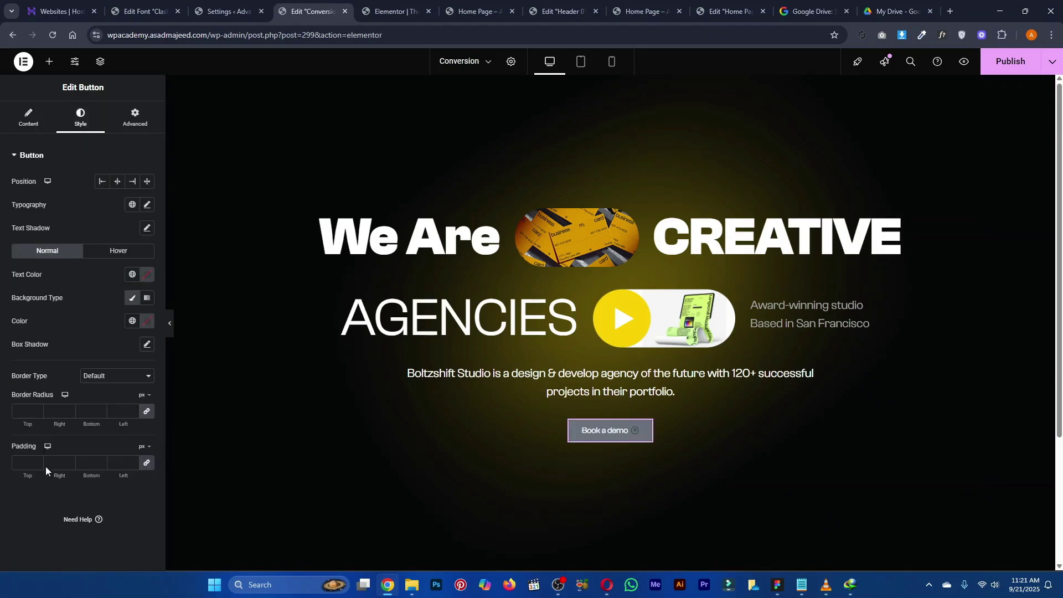
pyautogui.click(147, 464)
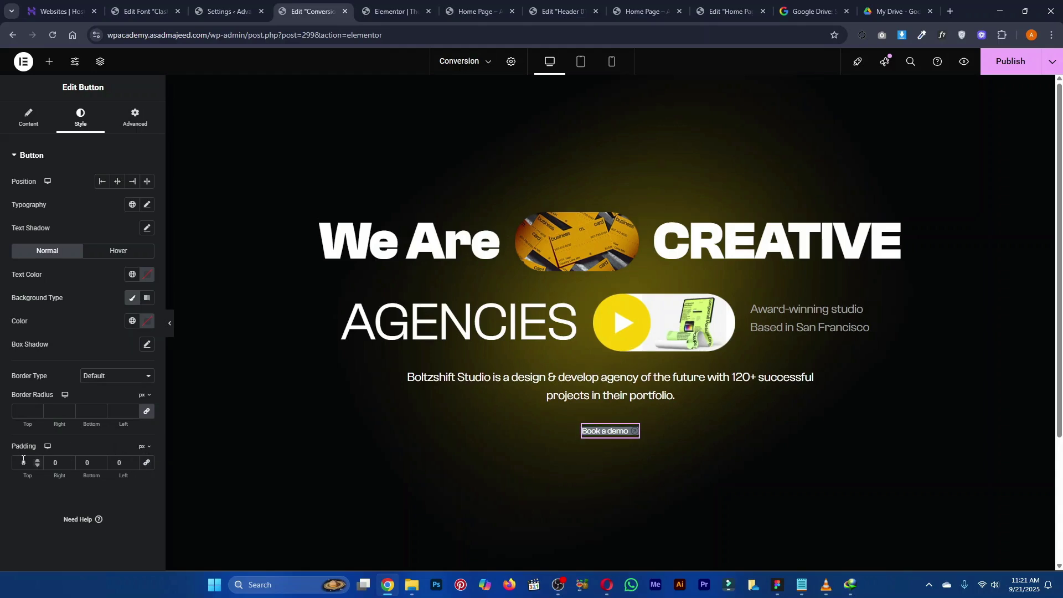
pyautogui.write('16')
pyautogui.press('Tab')
pyautogui.write('32')
pyautogui.press('Tab')
pyautogui.write('16')
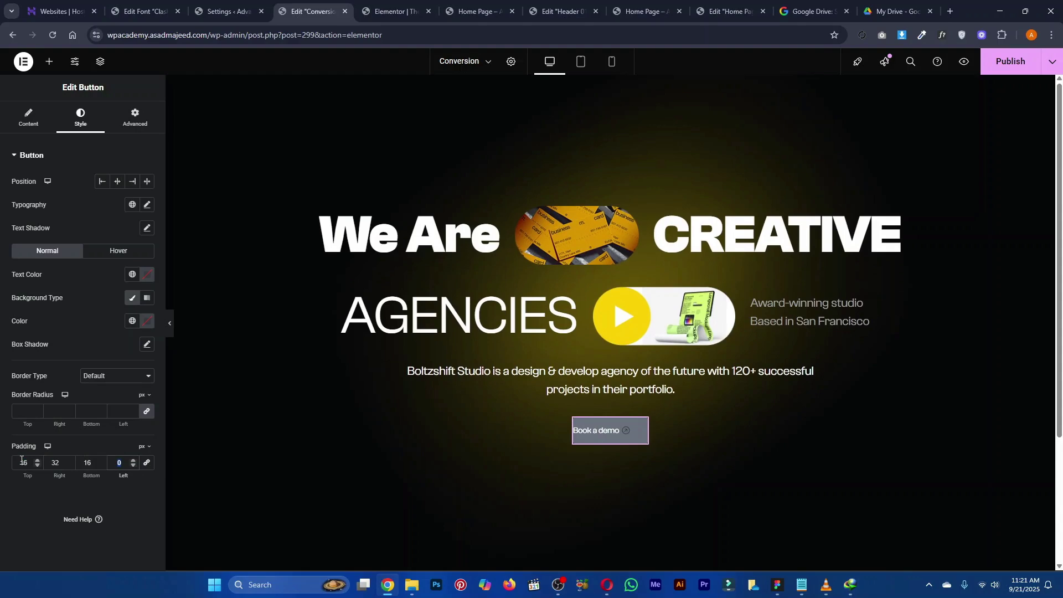
pyautogui.press('Tab')
pyautogui.write('32')
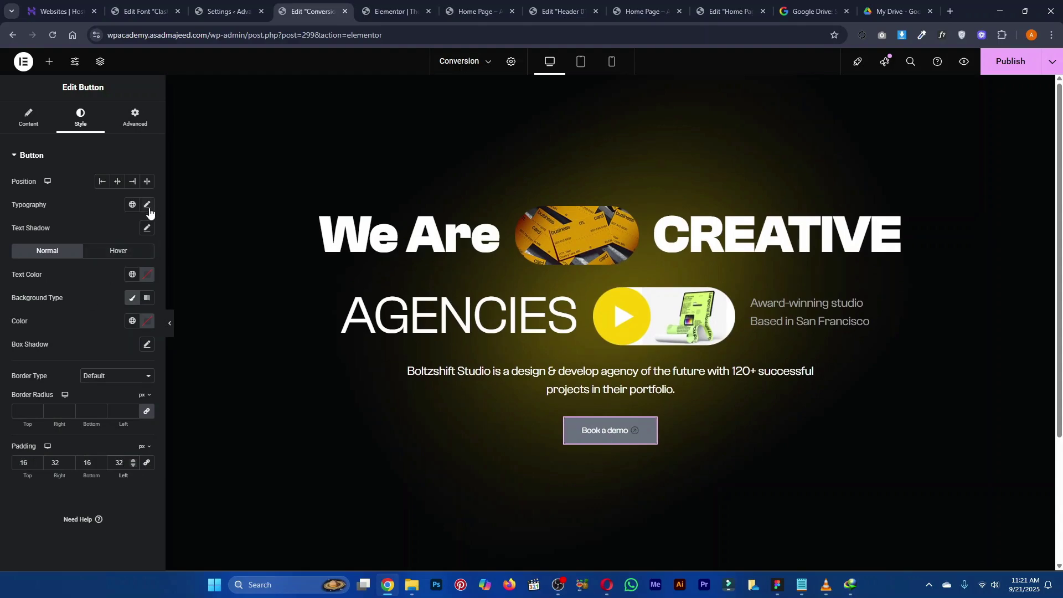
# Set the "Book a demo" button's font family to Clash Grotesk and return to the Figma design for reference
pyautogui.hotkey('alt', 'Tab')
pyautogui.hotkey('alt', 'Tab')
pyautogui.hotkey('alt', 'Tab')
pyautogui.hotkey('alt', 'Tab')
pyautogui.click(147, 205)
pyautogui.click(115, 258)
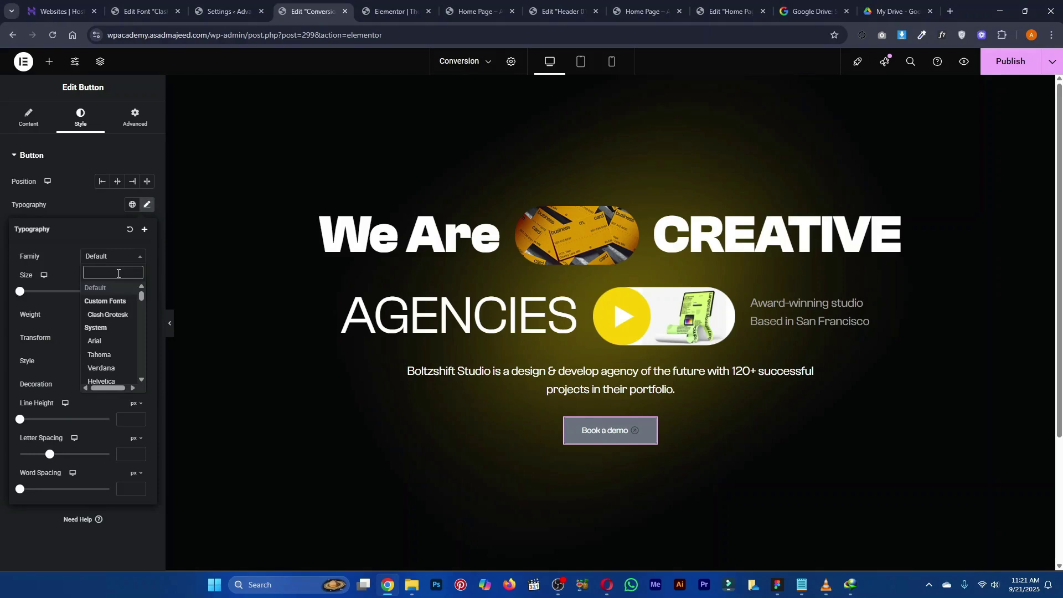
pyautogui.write('clas')
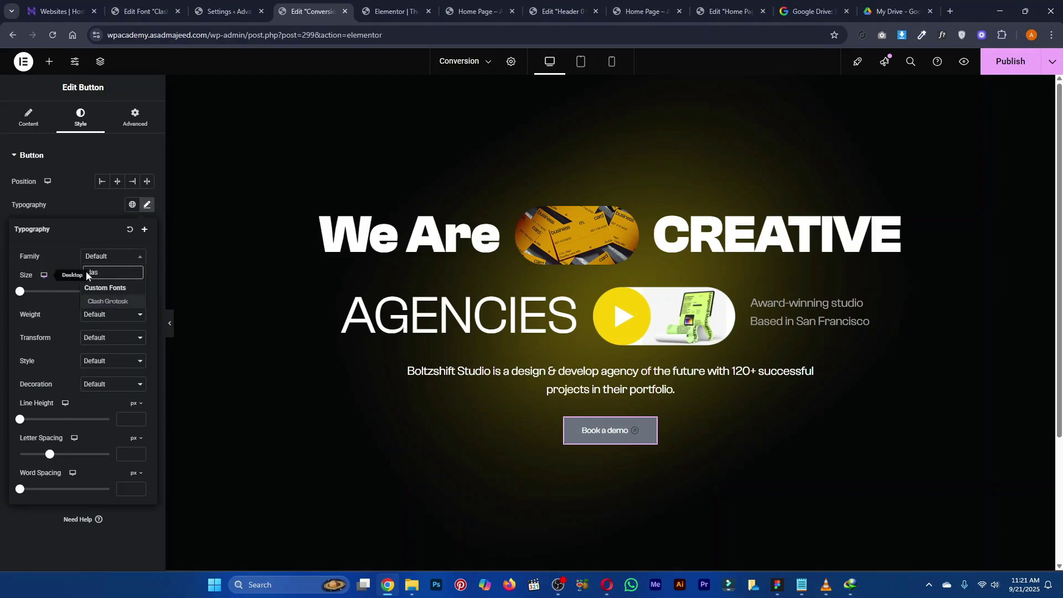
pyautogui.click(126, 301)
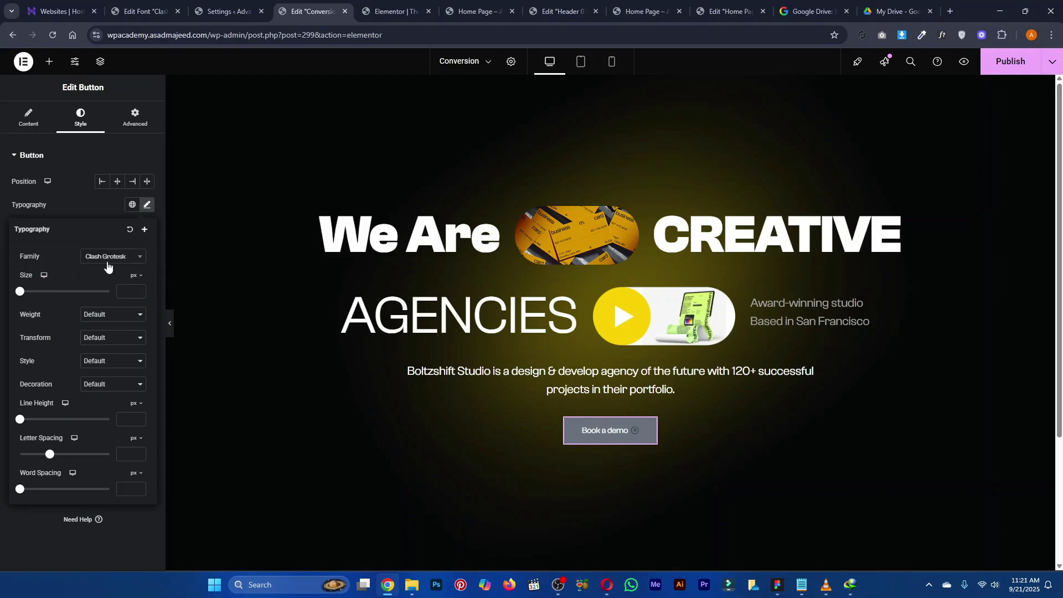
pyautogui.click(98, 208)
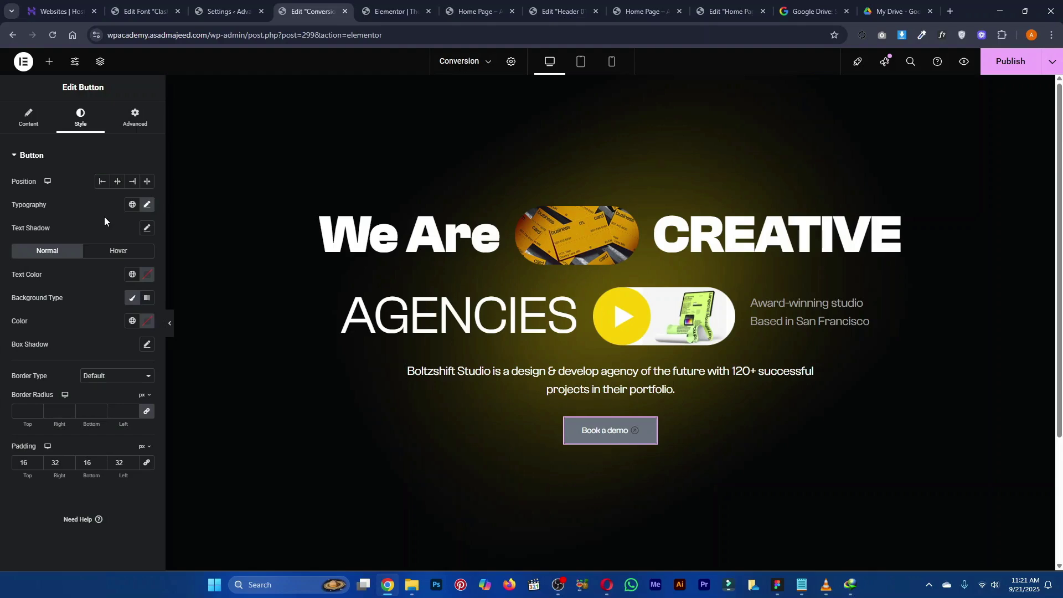
pyautogui.hotkey('alt', 'Tab')
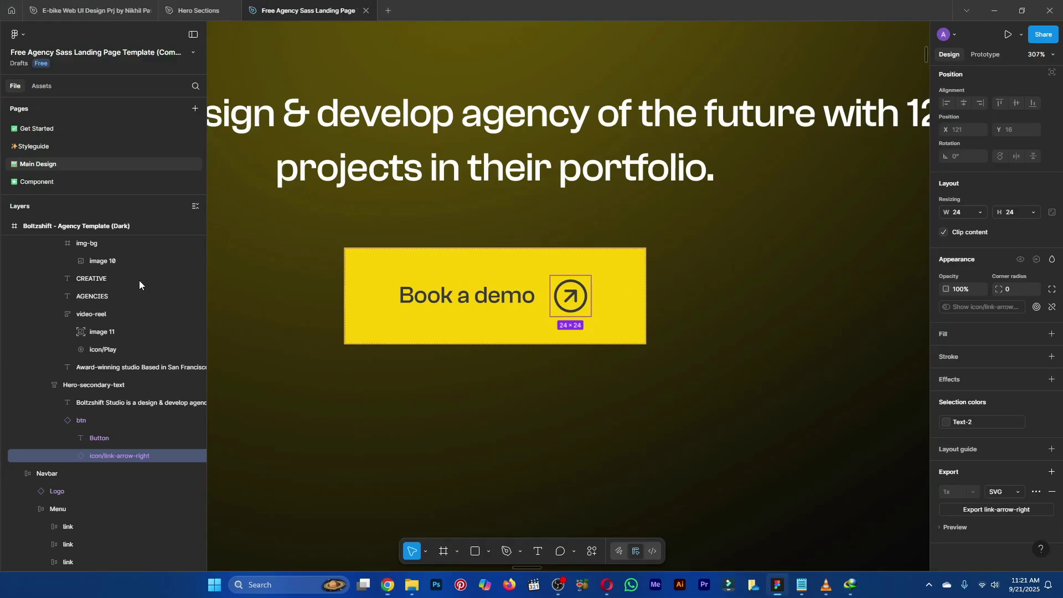
# Return to Elementor and set the "Book a demo" button's background color to the global Yellow
pyautogui.hotkey('alt', 'Tab')
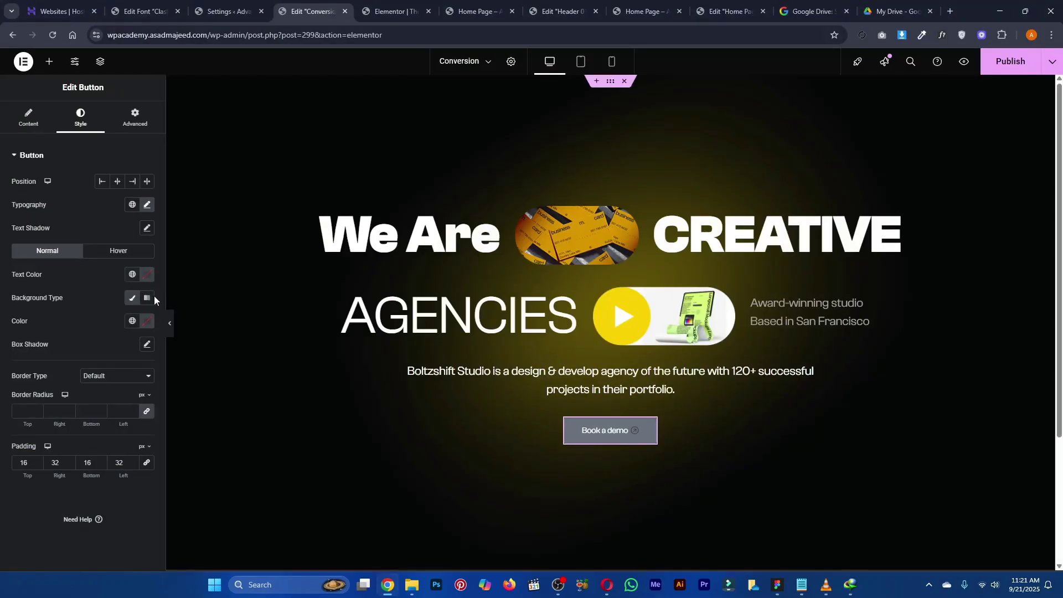
pyautogui.click(132, 321)
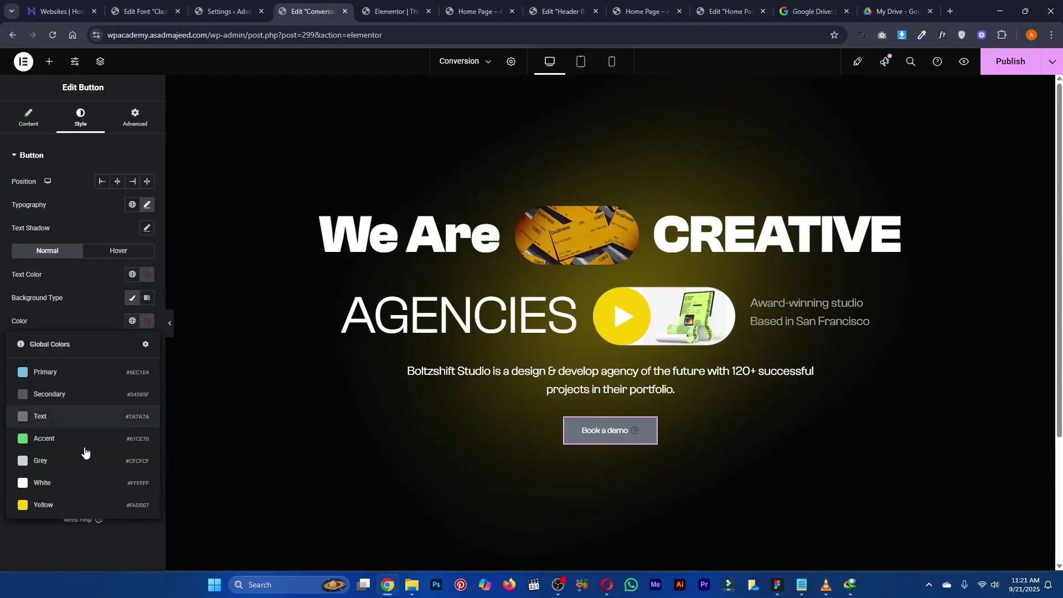
pyautogui.click(70, 505)
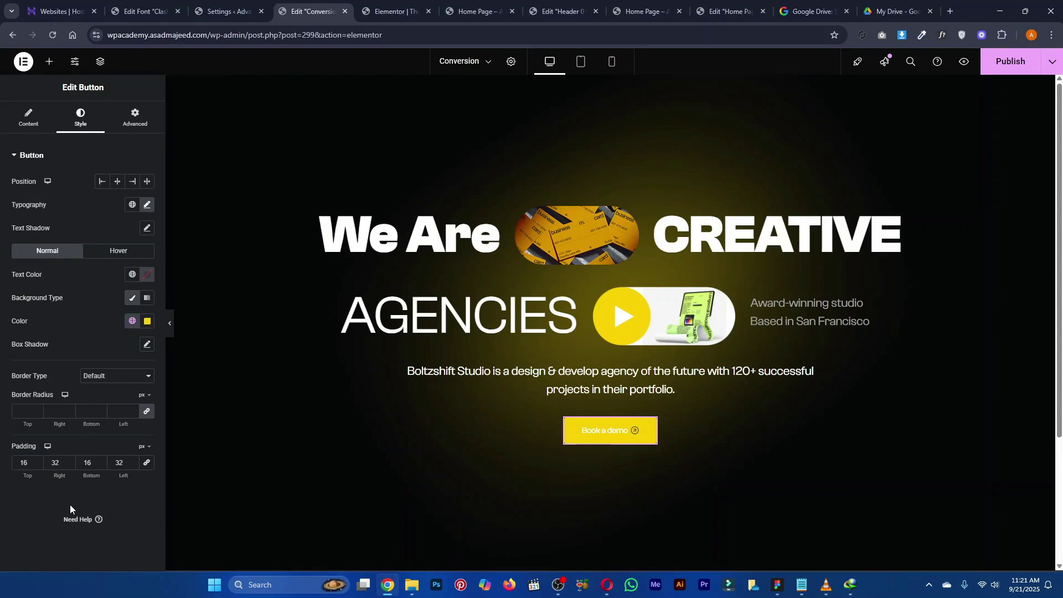
# Give the "Book a demo" button a black text color and save it as a new global color named "Text Black"
pyautogui.click(147, 275)
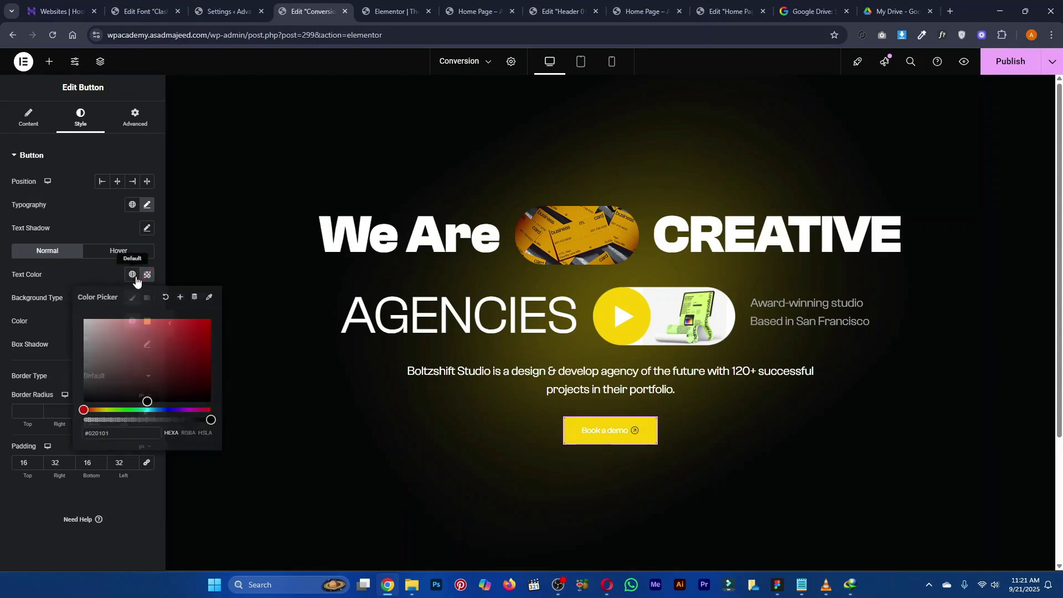
pyautogui.click(134, 275)
pyautogui.click(147, 275)
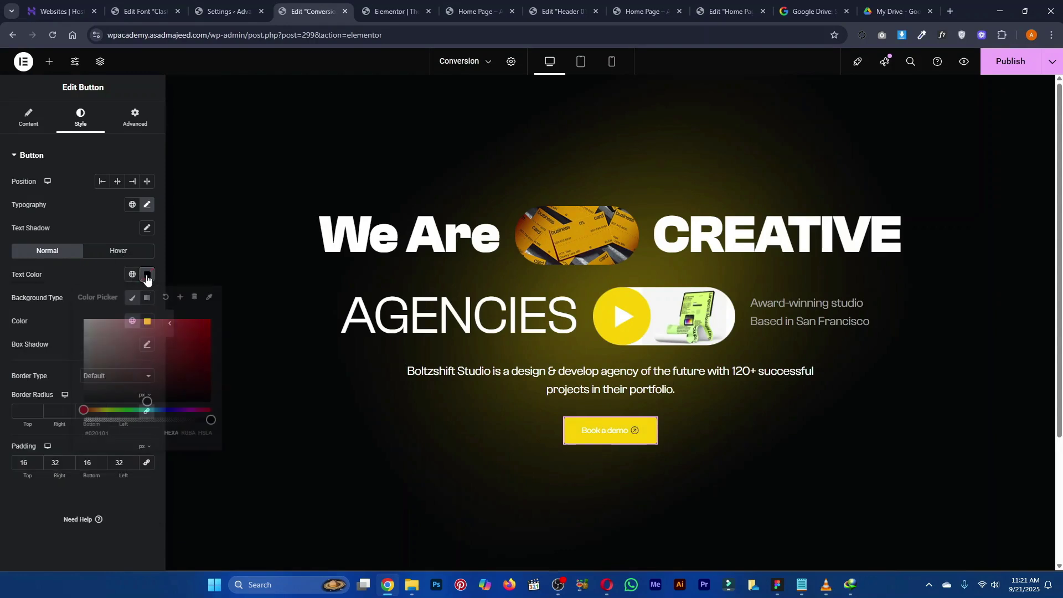
pyautogui.click(180, 297)
pyautogui.click(555, 354)
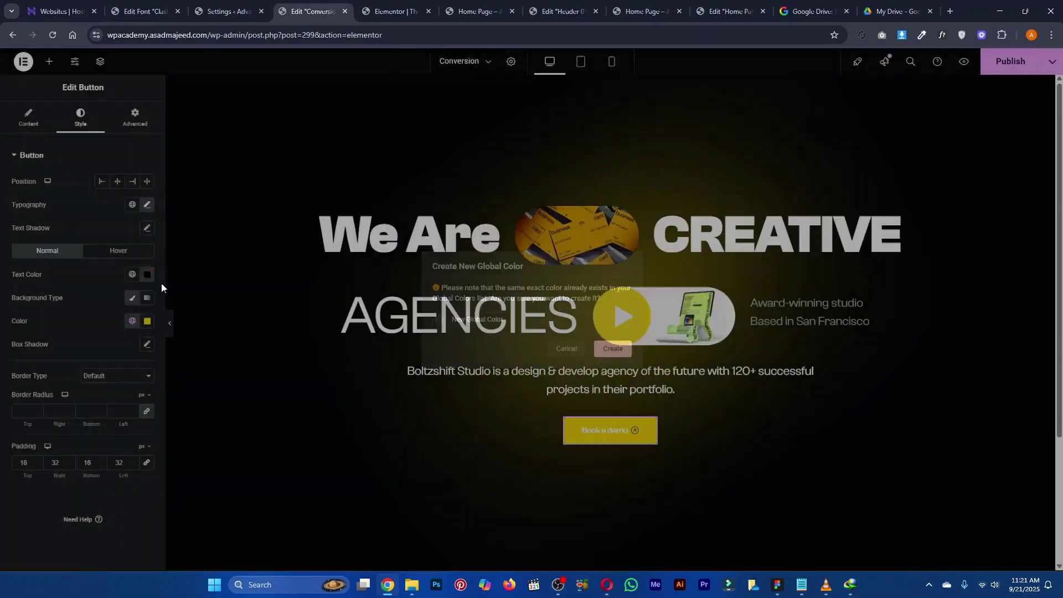
pyautogui.click(147, 275)
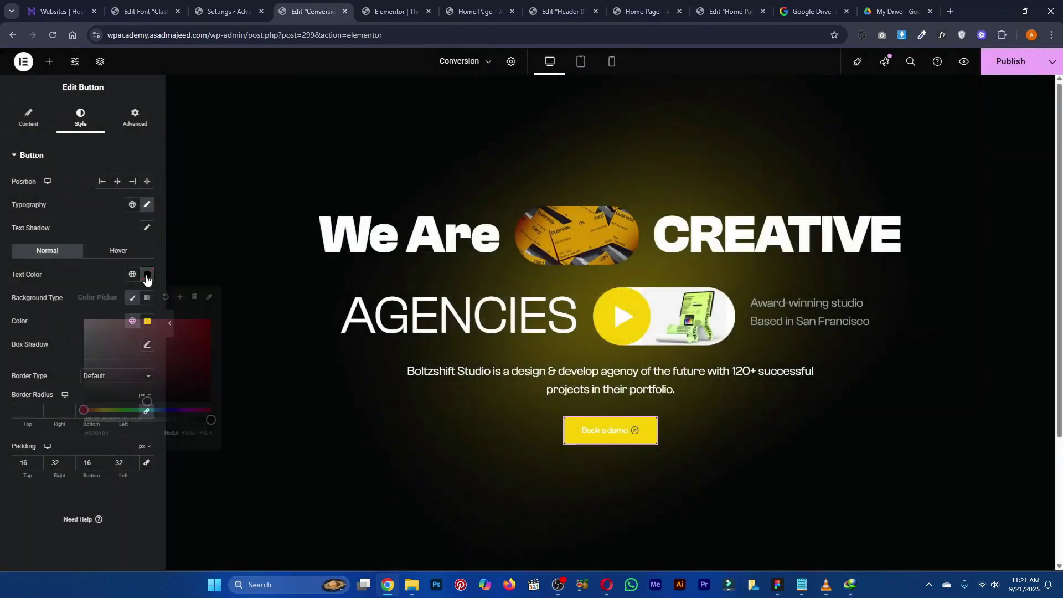
pyautogui.click(180, 297)
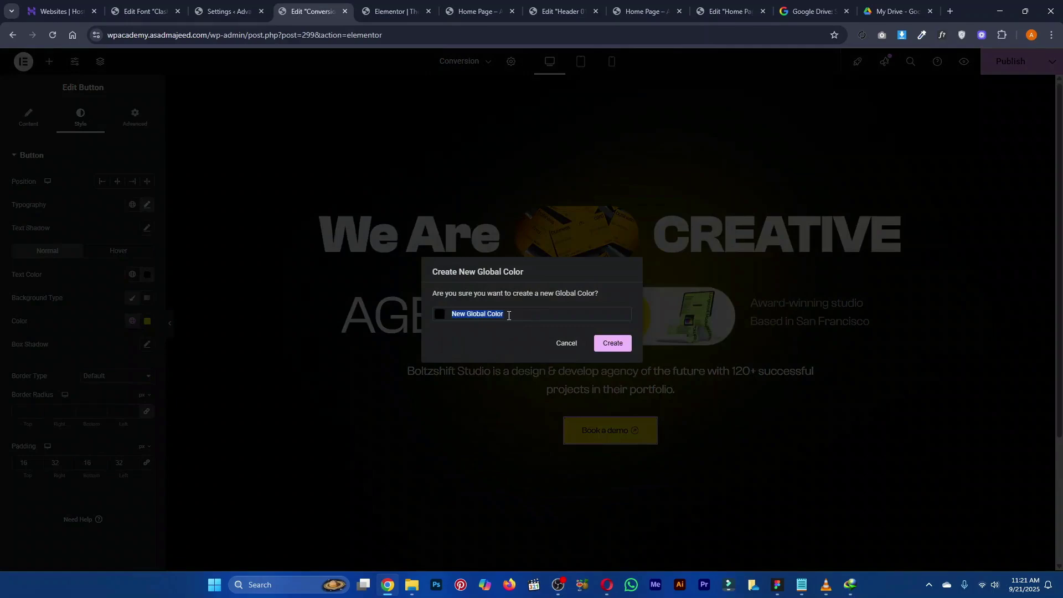
pyautogui.write('Text Black')
pyautogui.click(612, 343)
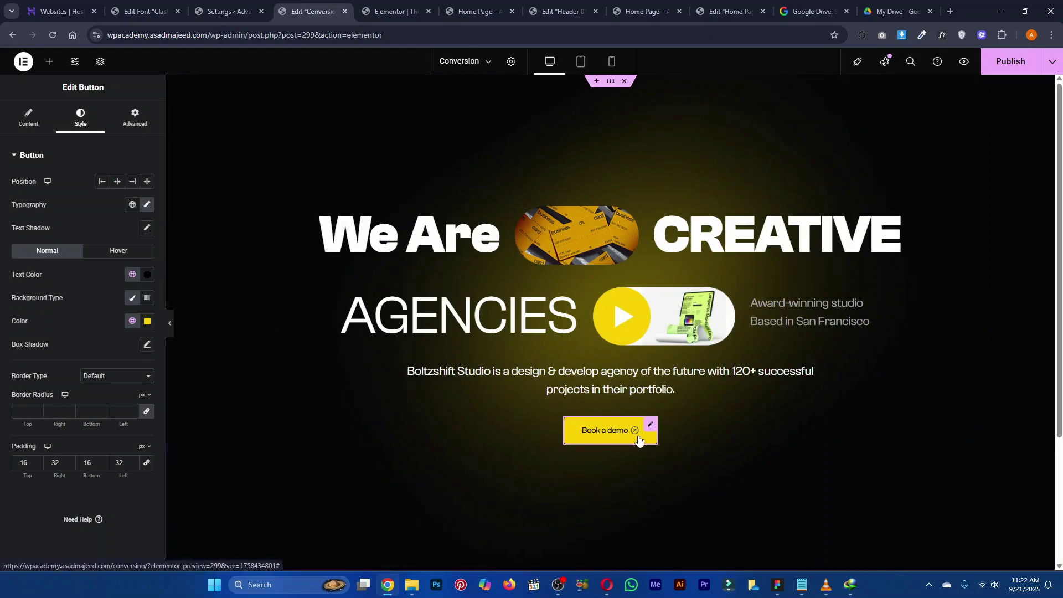
# Set the "Book a demo" button's icon spacing to 13 px and compare it with the Figma design
pyautogui.click(28, 119)
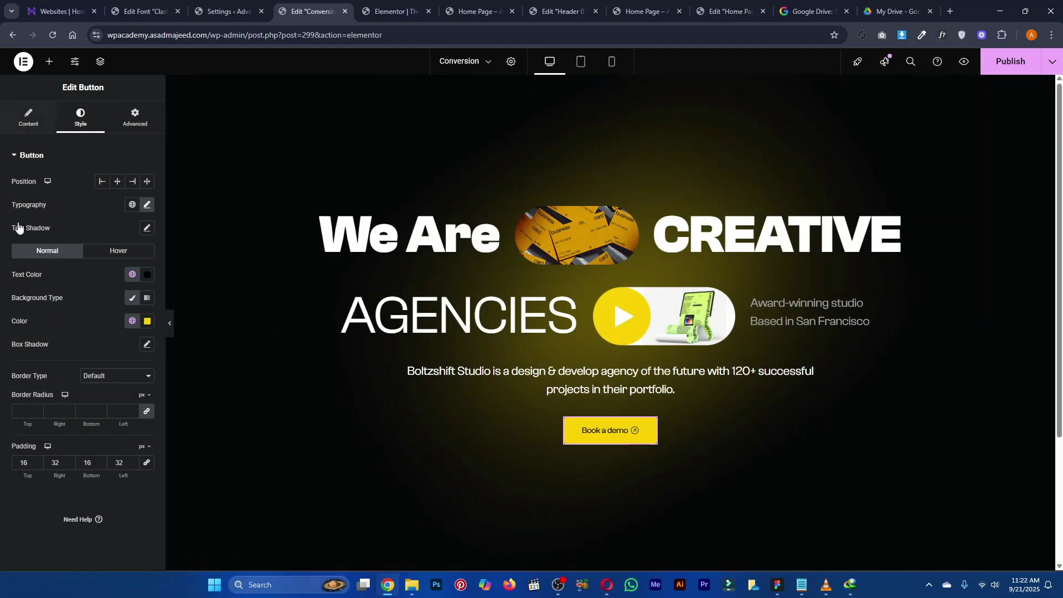
pyautogui.moveTo(16, 329); pyautogui.dragTo(42, 329)
pyautogui.hotkey('alt', 'Tab')
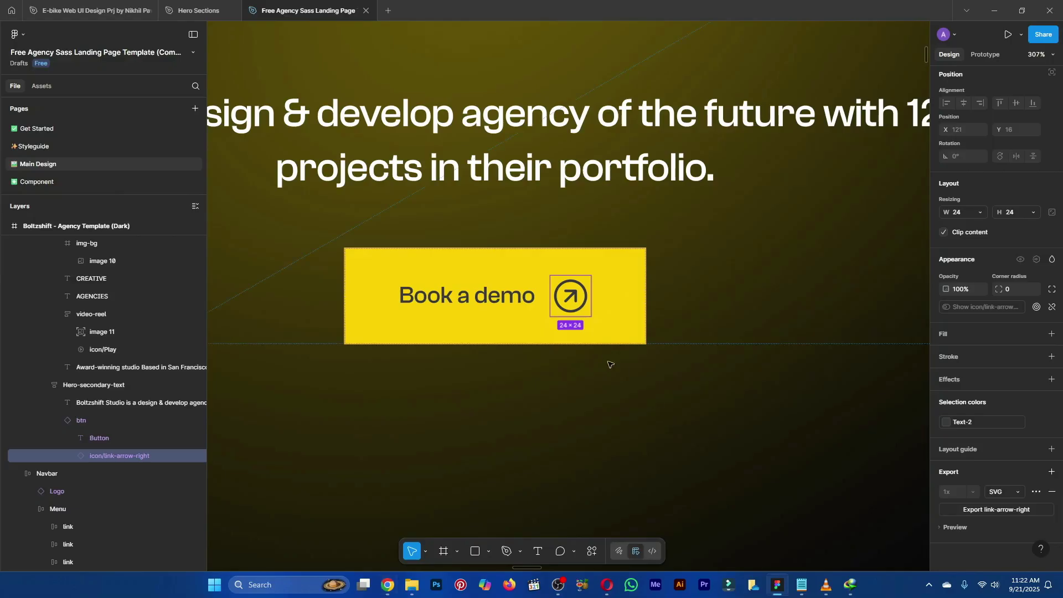
pyautogui.scroll(-3, 594, 371)
pyautogui.hotkey('alt', 'Tab')
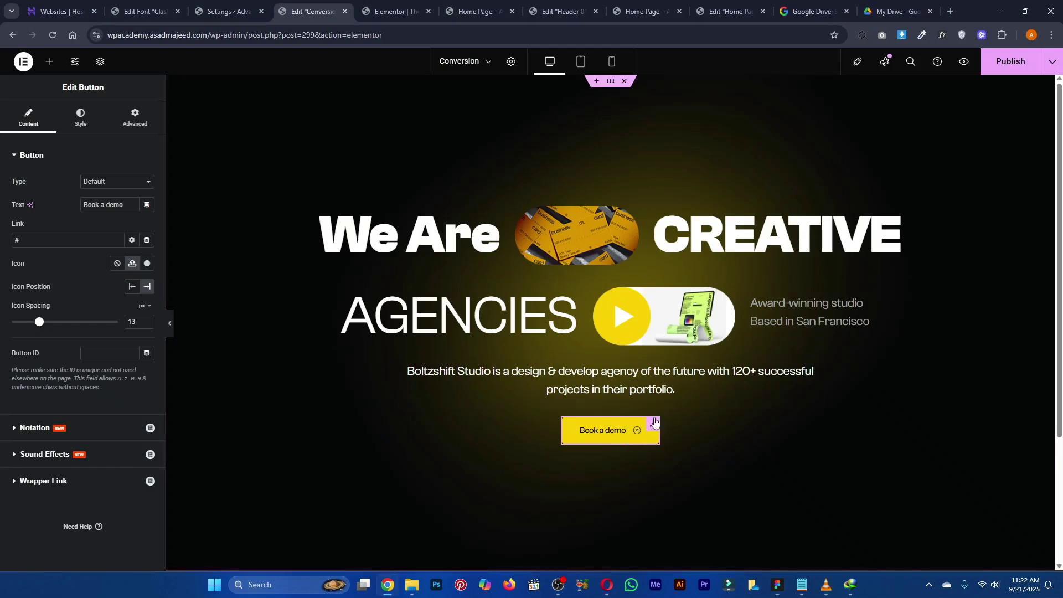
# Set the "Book a demo" button's right and left padding to 34 px
pyautogui.click(81, 121)
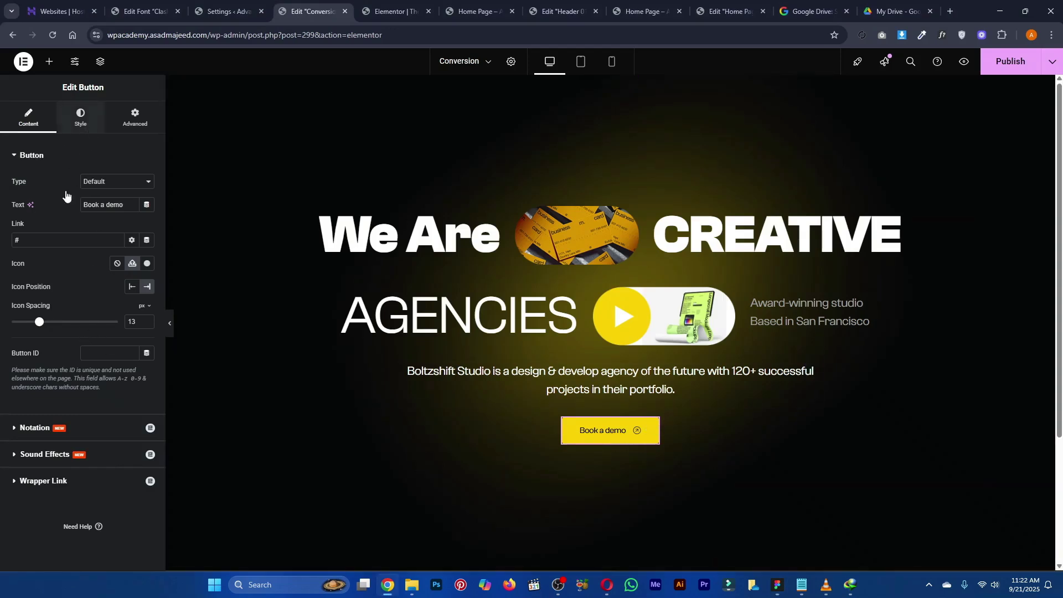
pyautogui.doubleClick(55, 463)
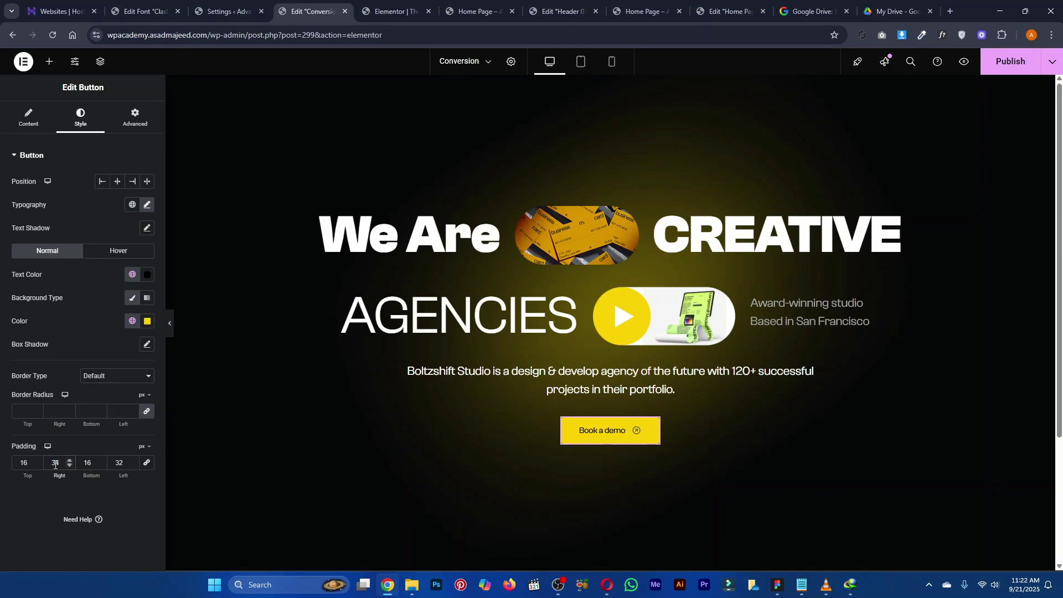
pyautogui.press('Tab')
pyautogui.press('Tab')
pyautogui.write('34')
pyautogui.doubleClick(61, 464)
pyautogui.press('Tab')
pyautogui.press('Tab')
# Set the "Book a demo" button's top and bottom padding to 18 px and compare it with the Figma design
pyautogui.doubleClick(30, 460)
pyautogui.press('Up')
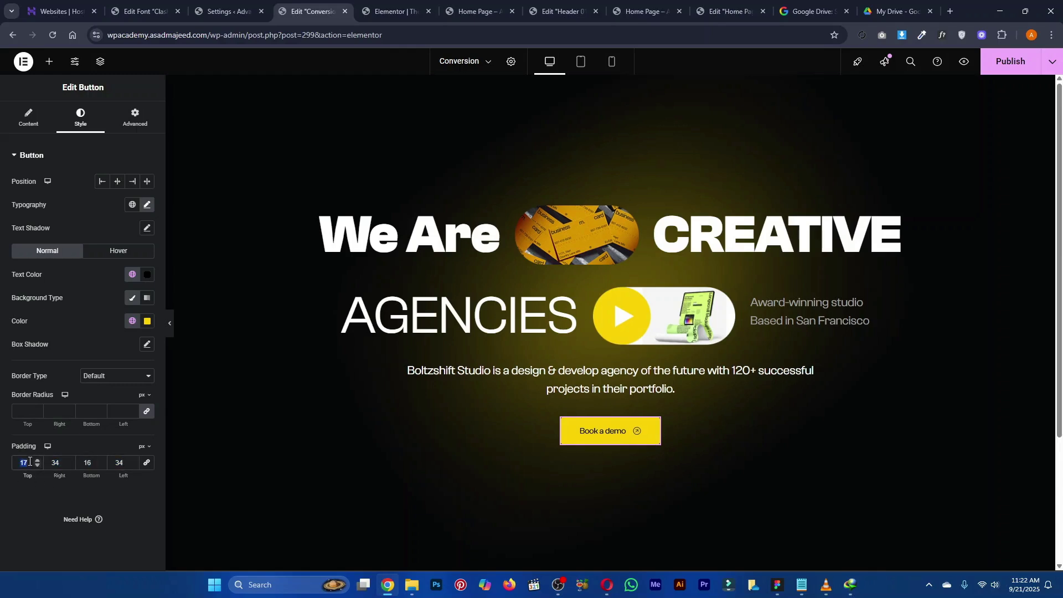
pyautogui.press('Up')
pyautogui.press('Tab')
pyautogui.press('Tab')
pyautogui.write('18')
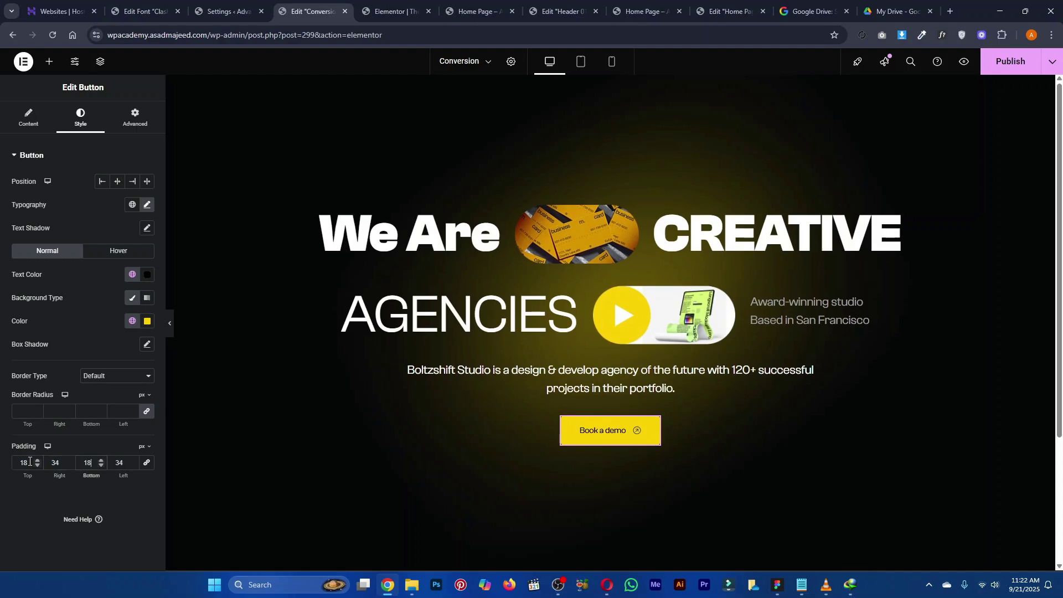
pyautogui.hotkey('alt', 'Tab')
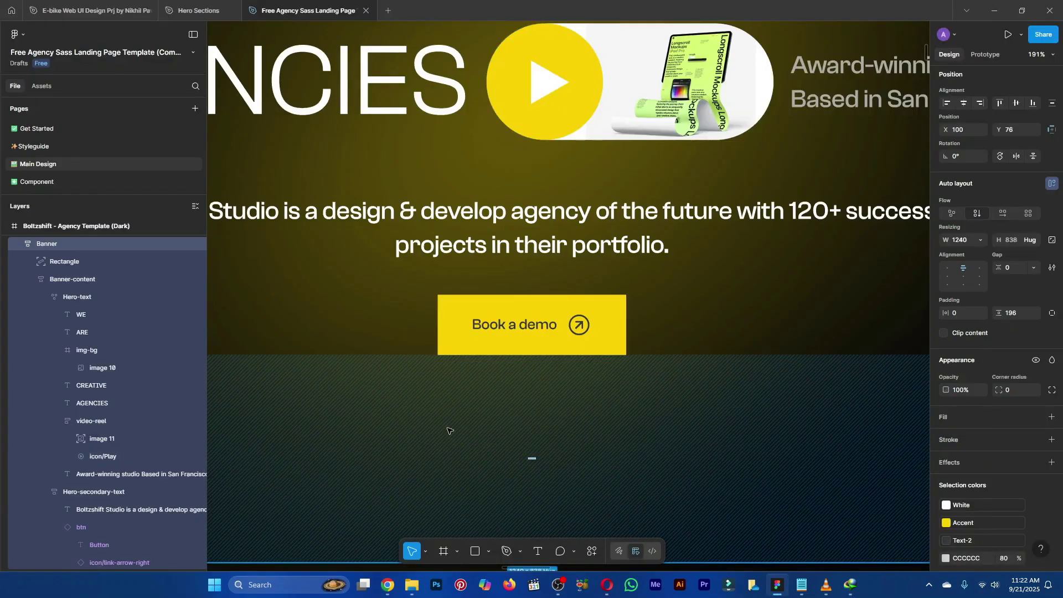
pyautogui.hotkey('alt', 'Tab')
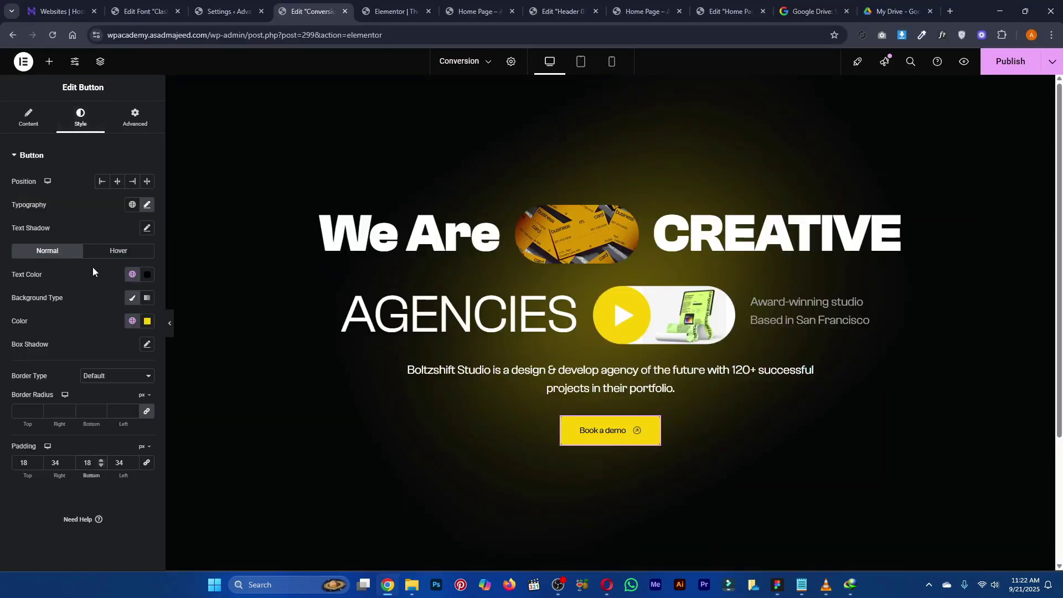
pyautogui.click(28, 118)
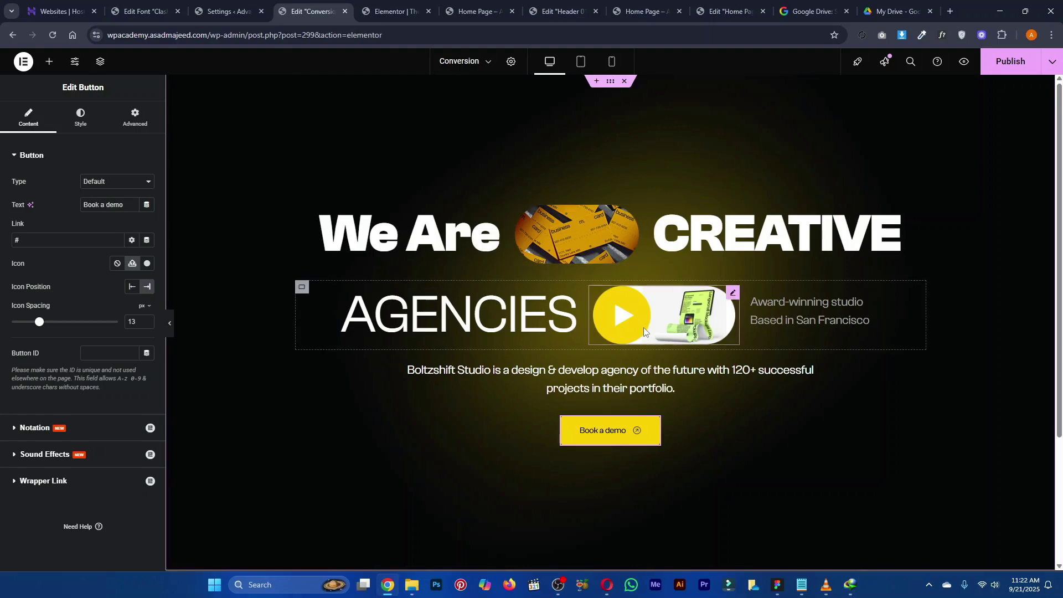
# Check the hero spacing in Figma and insert a 16 px Spacer between the AGENCIES row and the description text
pyautogui.click(49, 61)
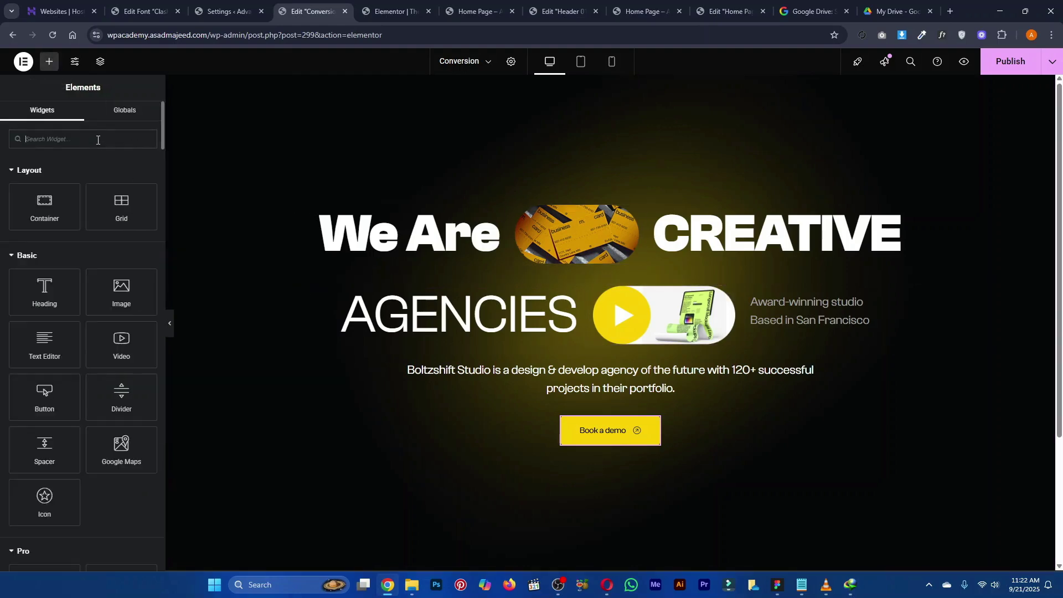
pyautogui.hotkey('alt', 'Tab')
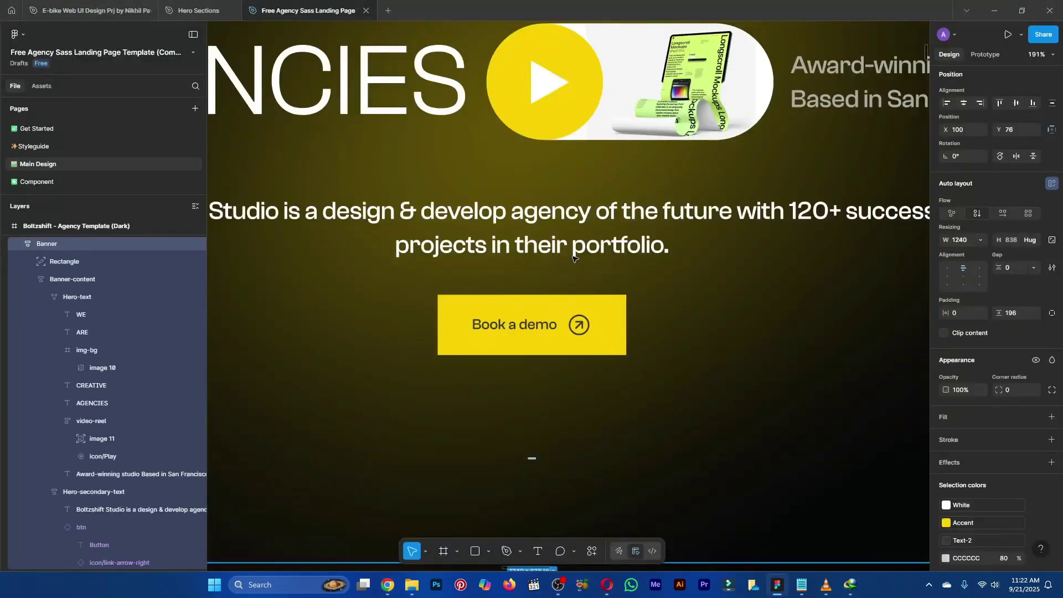
pyautogui.scroll(-3, 561, 223)
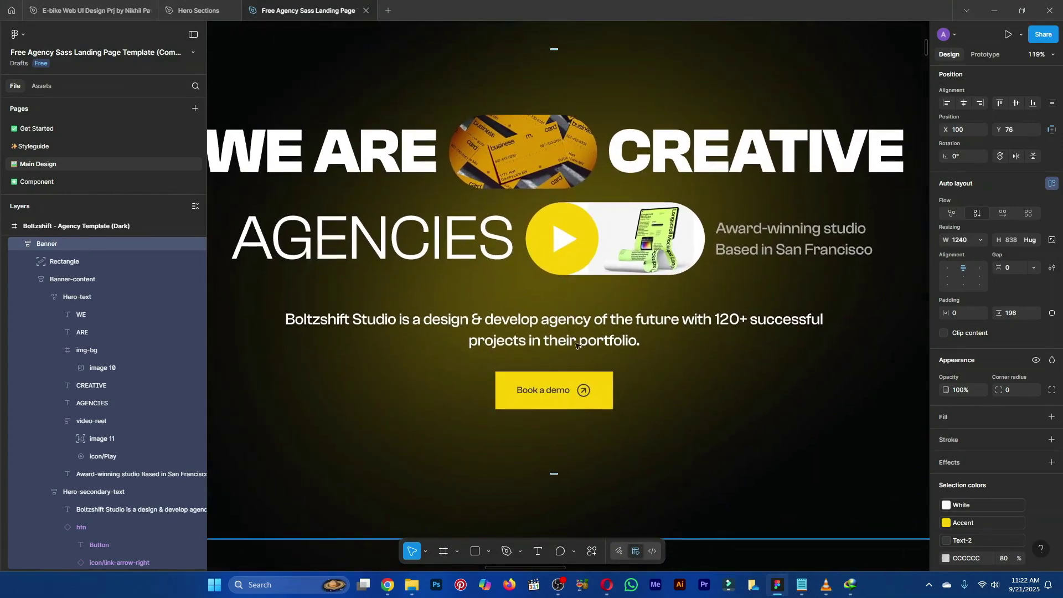
pyautogui.hotkey('alt', 'Tab')
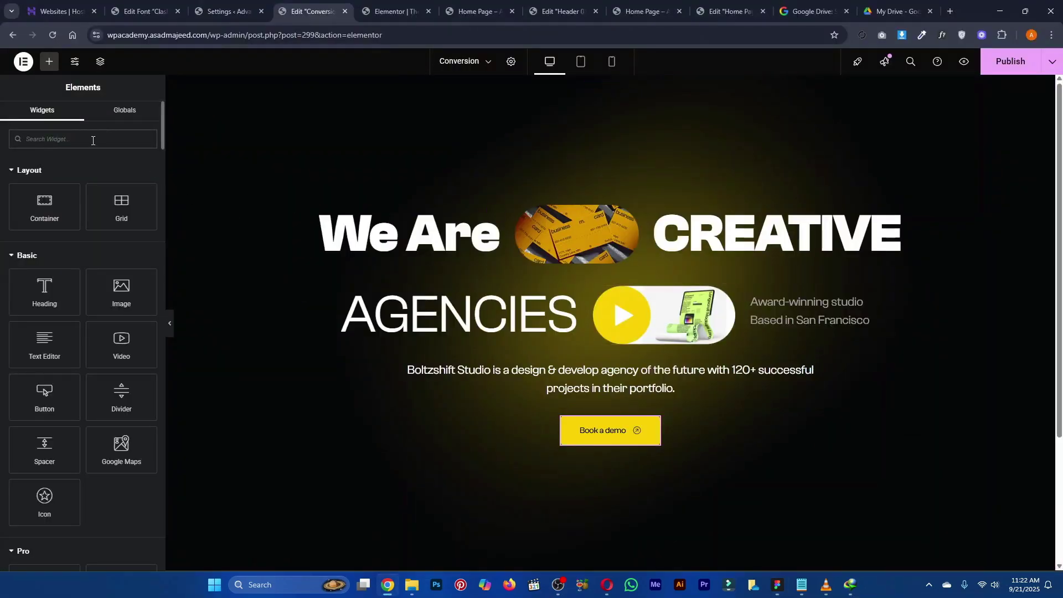
pyautogui.write('space')
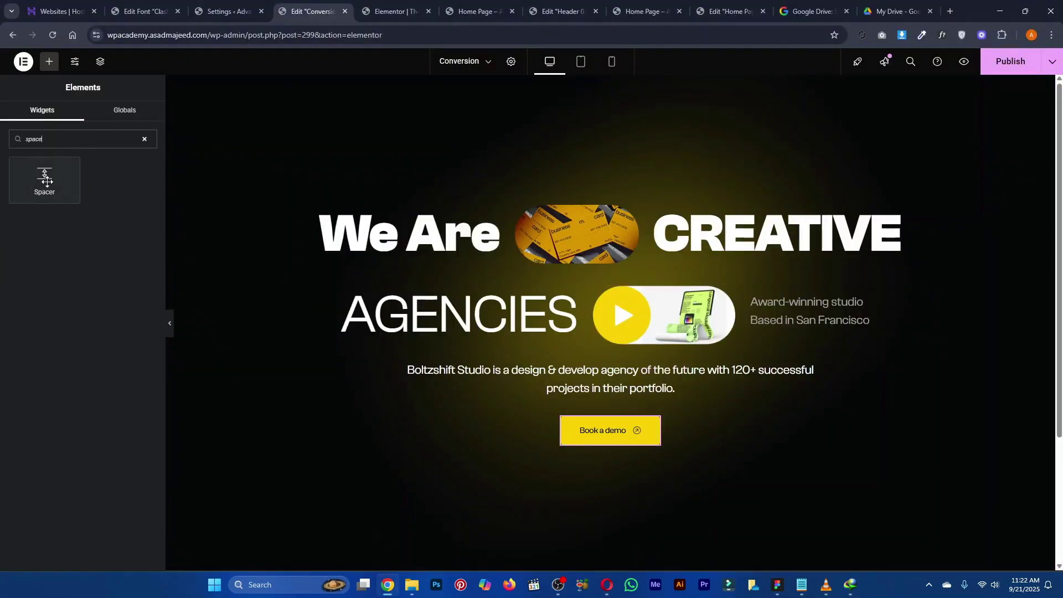
pyautogui.moveTo(48, 180); pyautogui.dragTo(590, 351)
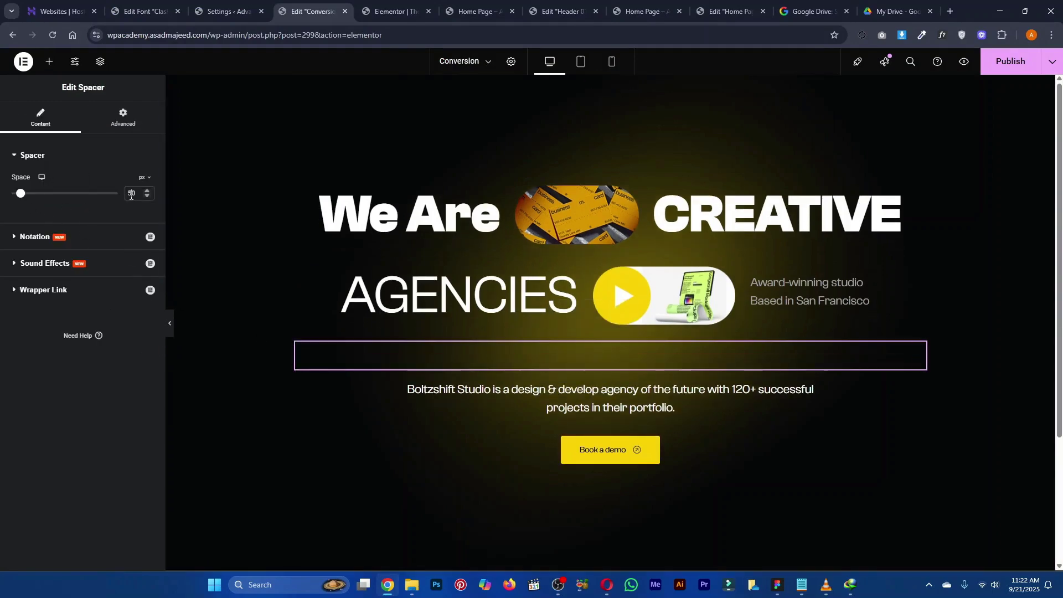
pyautogui.write('15')
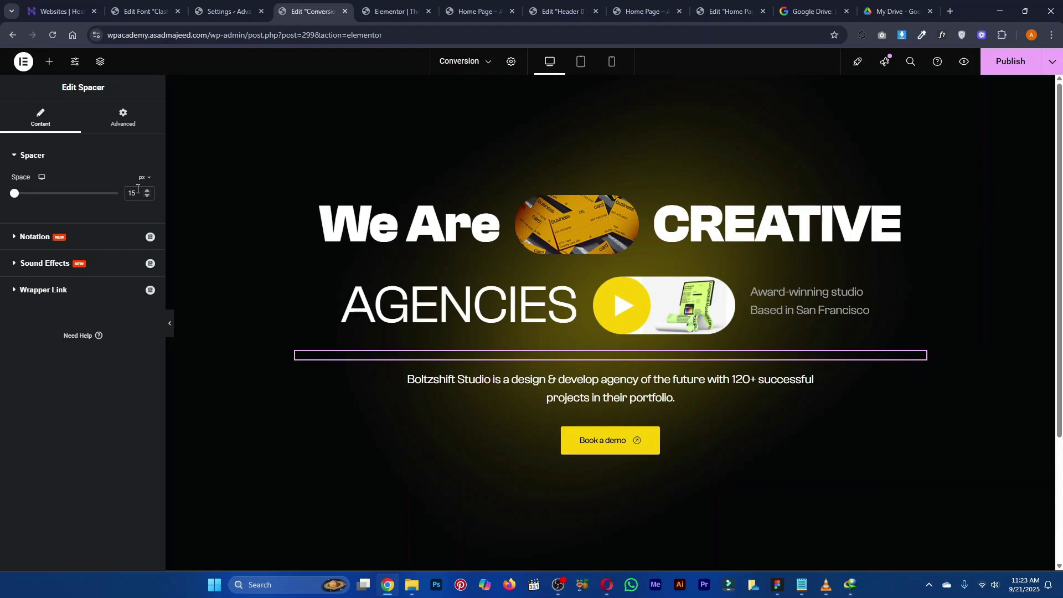
pyautogui.doubleClick(134, 193)
pyautogui.write('16')
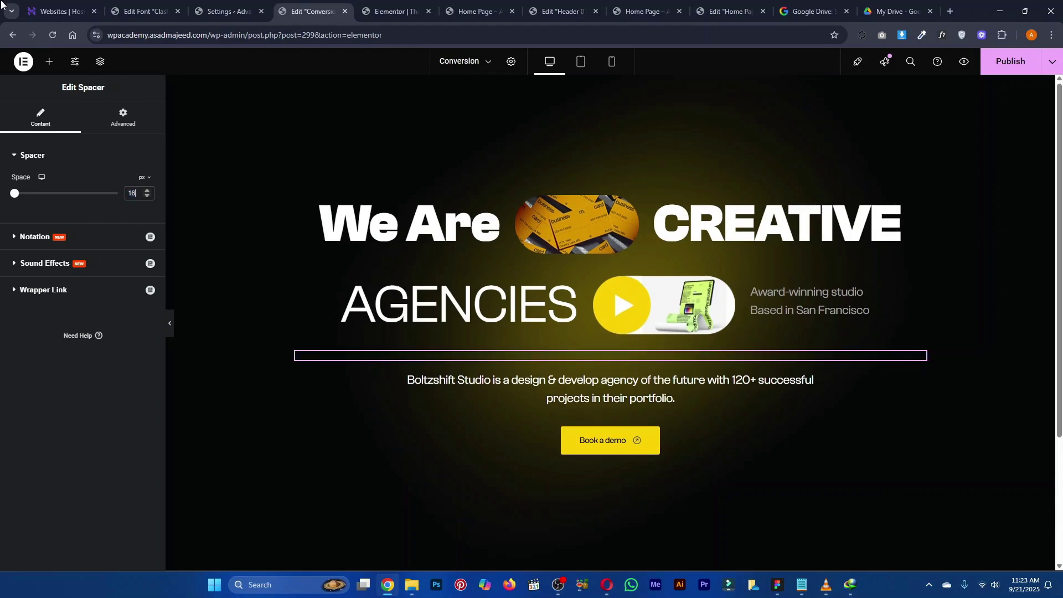
# Publish the Conversion page, preview its hero section in the browser and return to the Elementor editor
pyautogui.click(1011, 61)
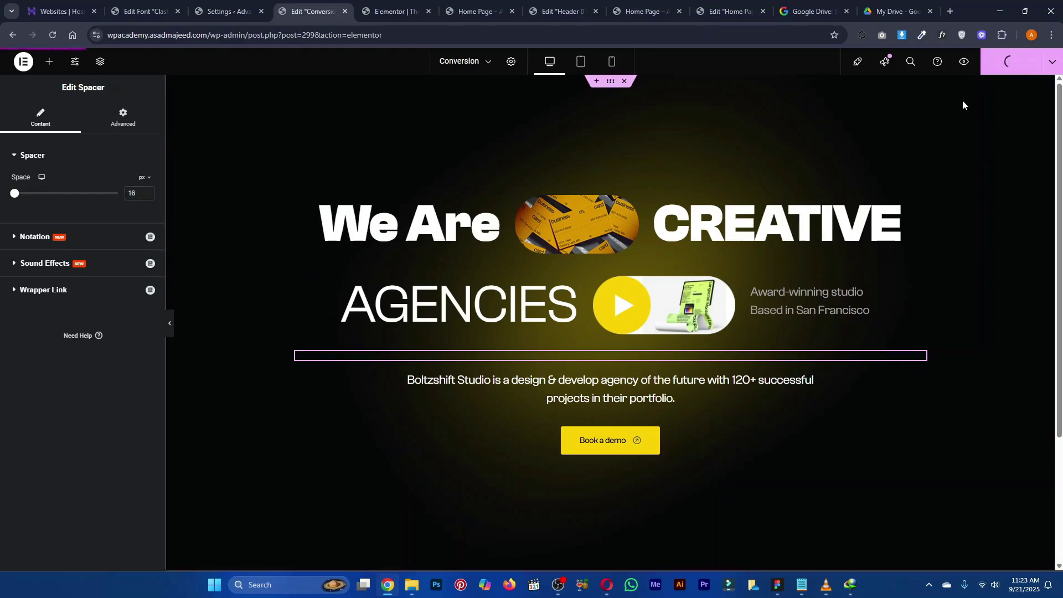
pyautogui.click(965, 61)
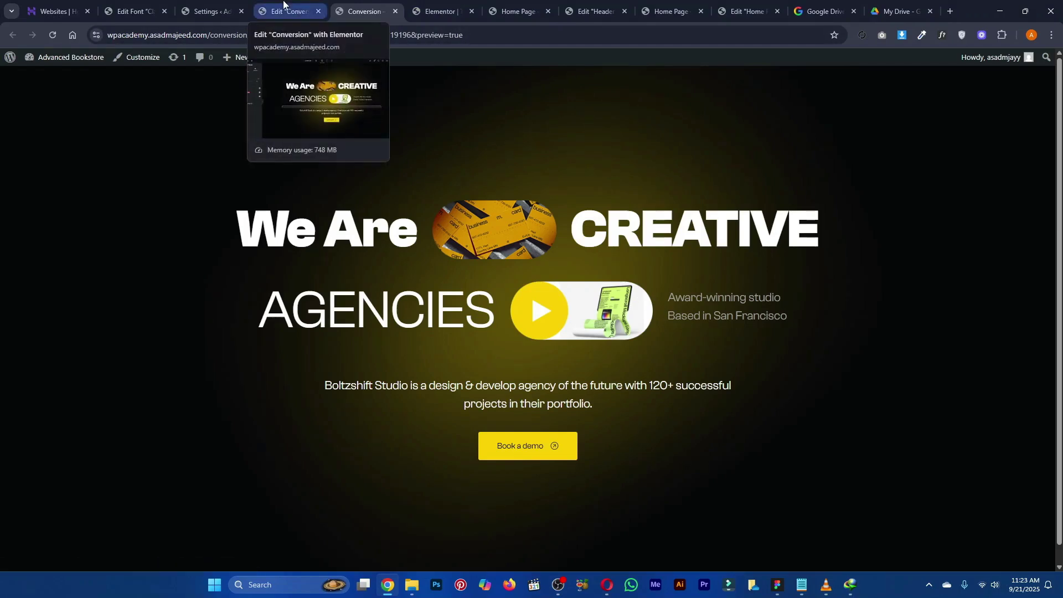
pyautogui.click(780, 588)
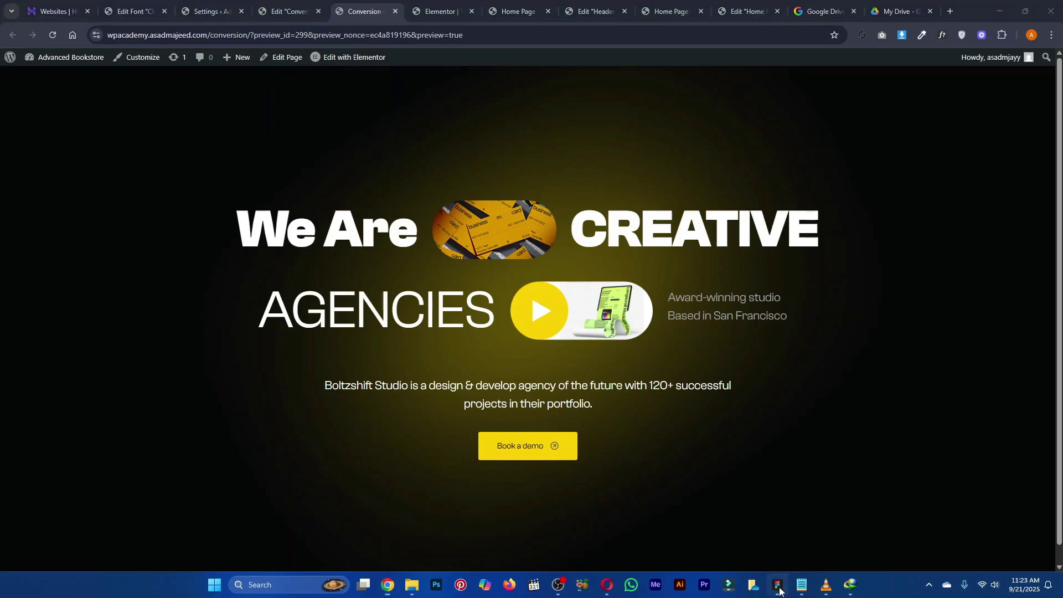
pyautogui.click(780, 588)
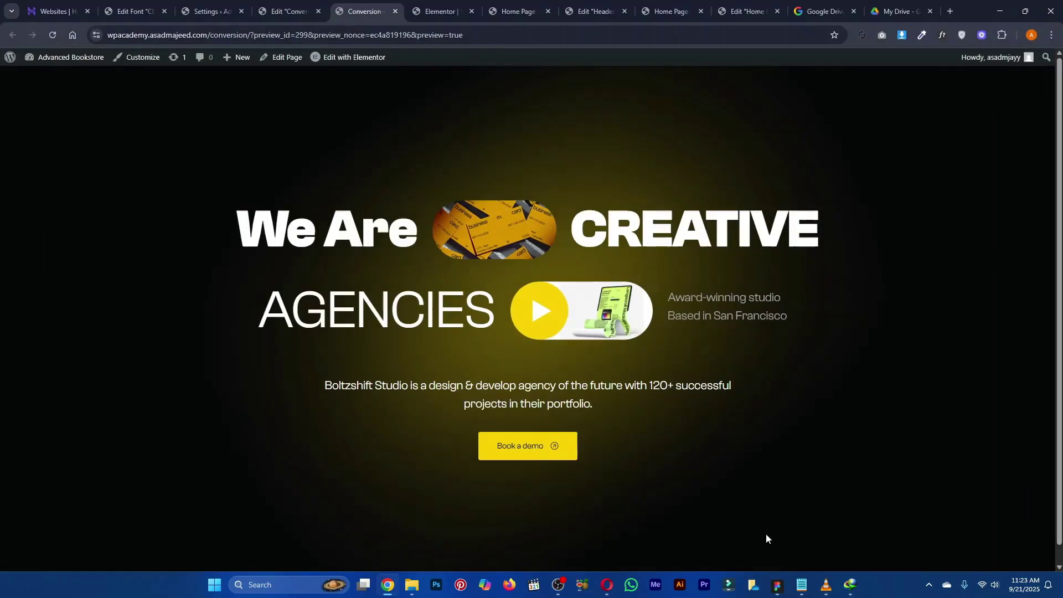
pyautogui.click(288, 11)
# Switch to Figma and examine the "About the Boltzshift Agency" section below the hero banner
pyautogui.scroll(-3, 648, 321)
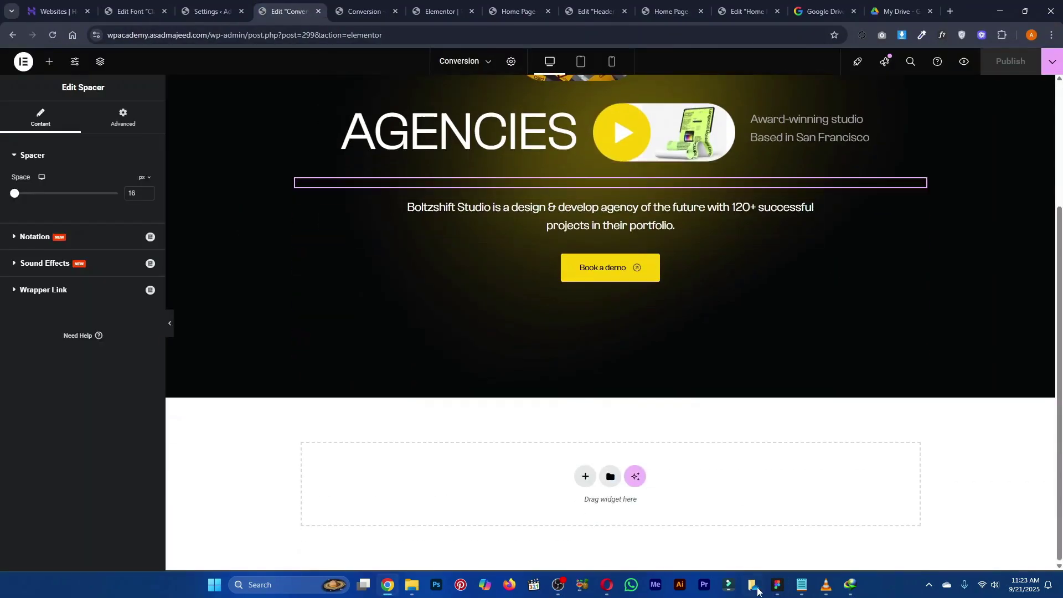
pyautogui.scroll(4, 771, 501)
pyautogui.click(778, 591)
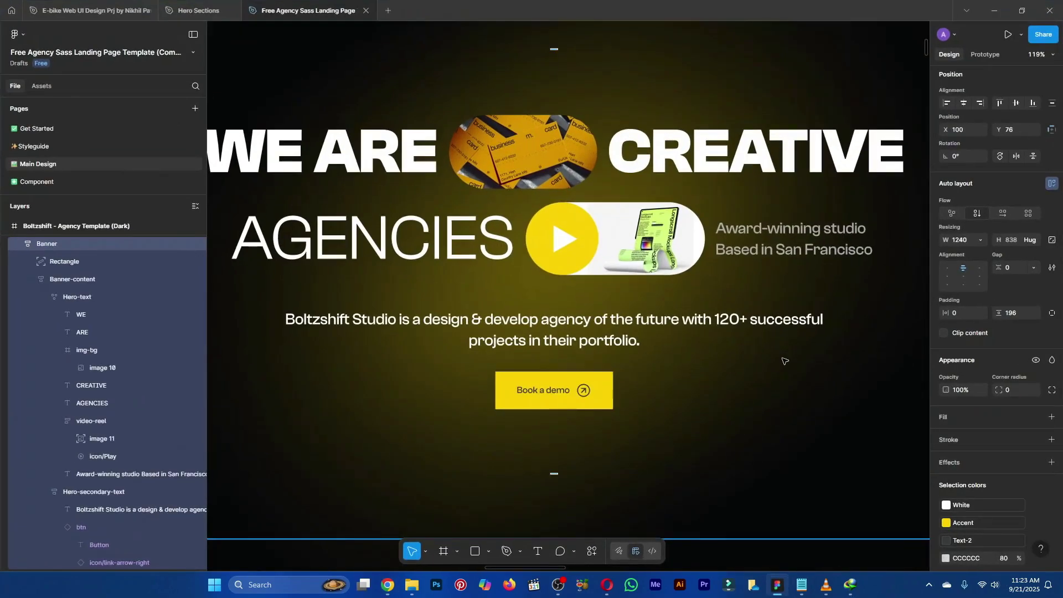
pyautogui.scroll(-5, 757, 357)
pyautogui.keyDown('ctrl'); pyautogui.scroll(-3, 758, 355); pyautogui.keyUp('ctrl')
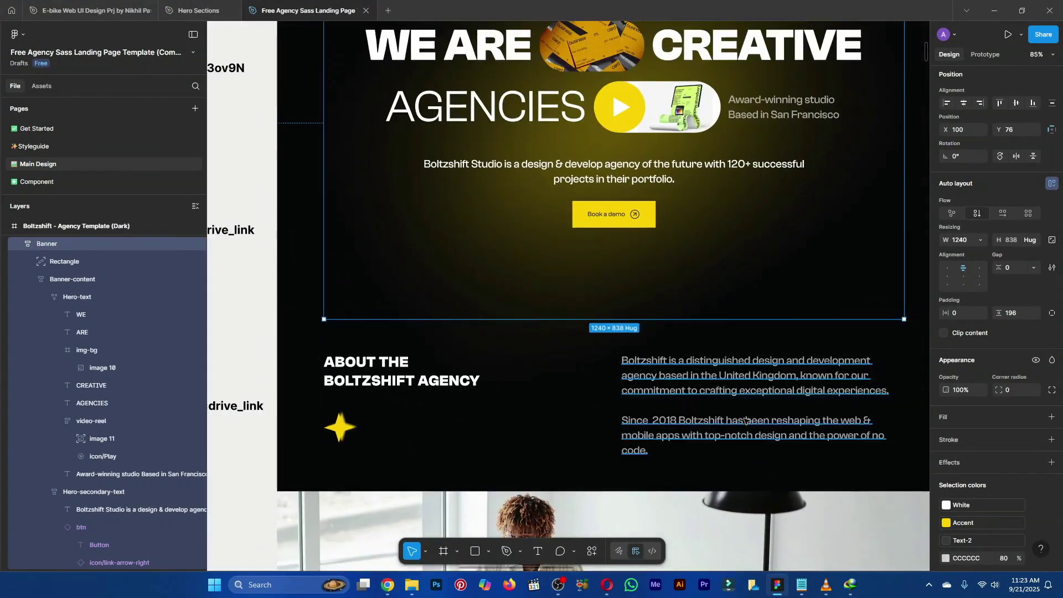
pyautogui.scroll(-2, 356, 278)
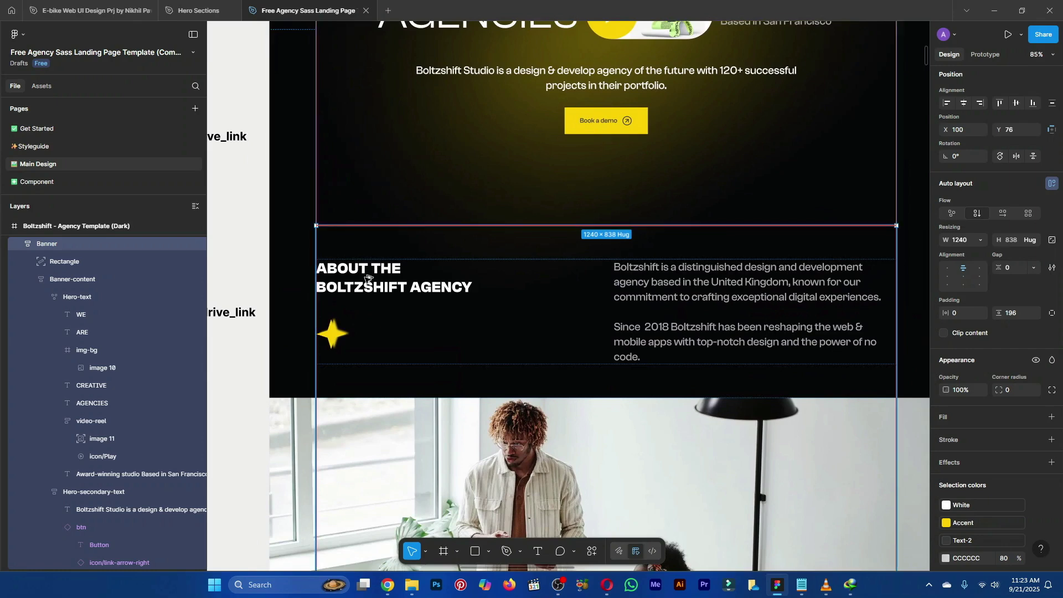
# Switch to the Elementor editor, add a single-column Flexbox container below the hero and give it the global black background
pyautogui.hotkey('alt', 'Tab')
pyautogui.scroll(-1, 545, 271)
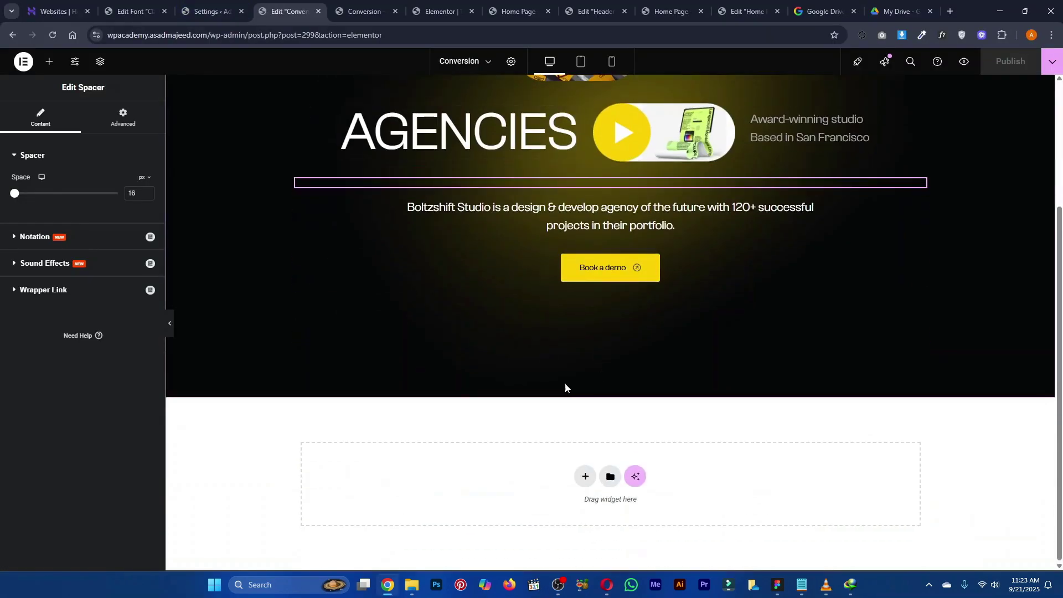
pyautogui.click(586, 476)
pyautogui.click(575, 507)
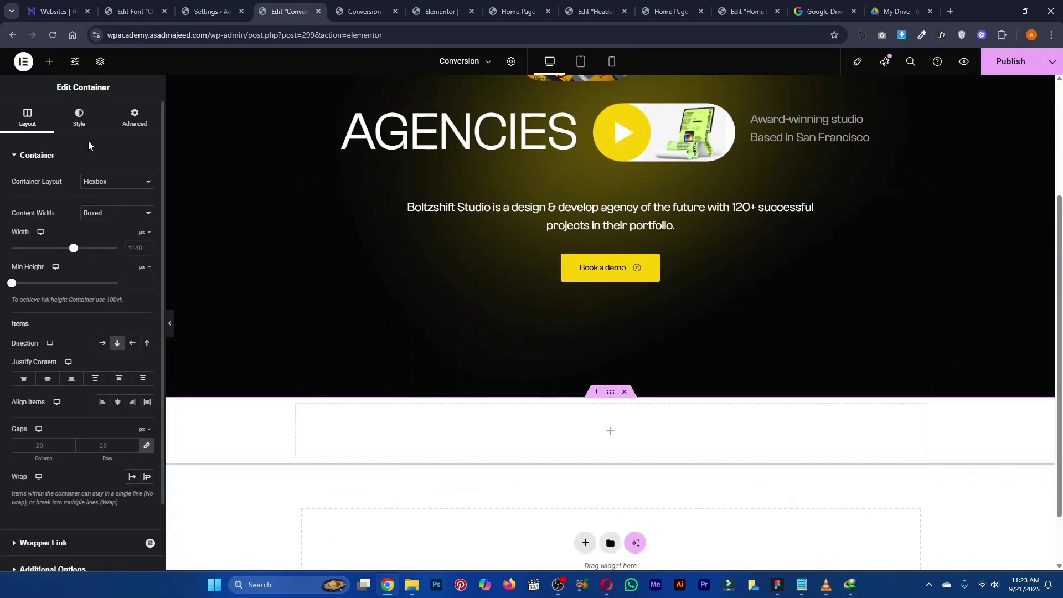
pyautogui.click(79, 117)
pyautogui.click(102, 205)
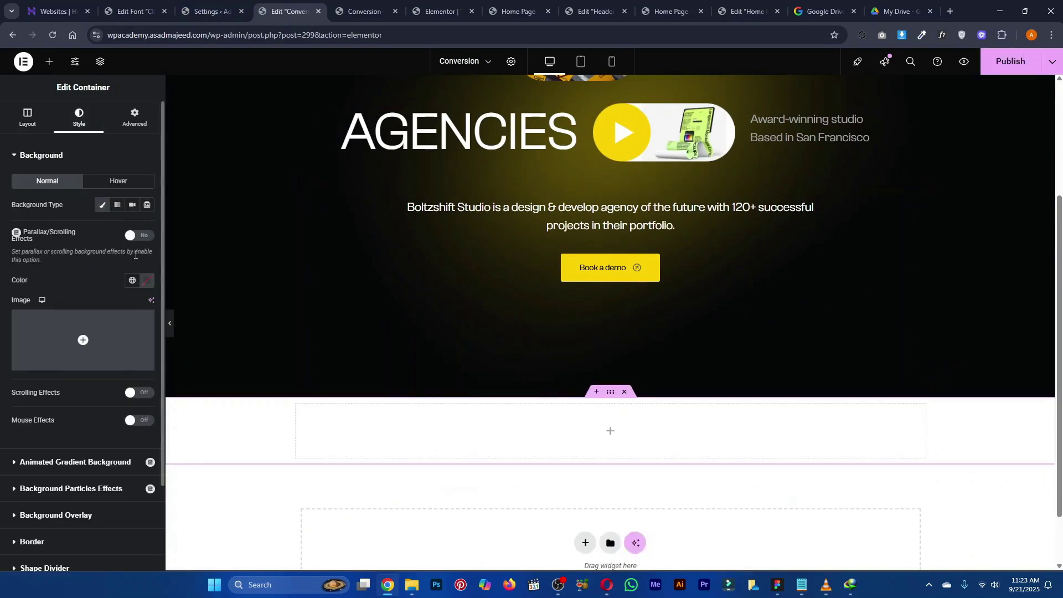
pyautogui.click(132, 280)
pyautogui.click(90, 485)
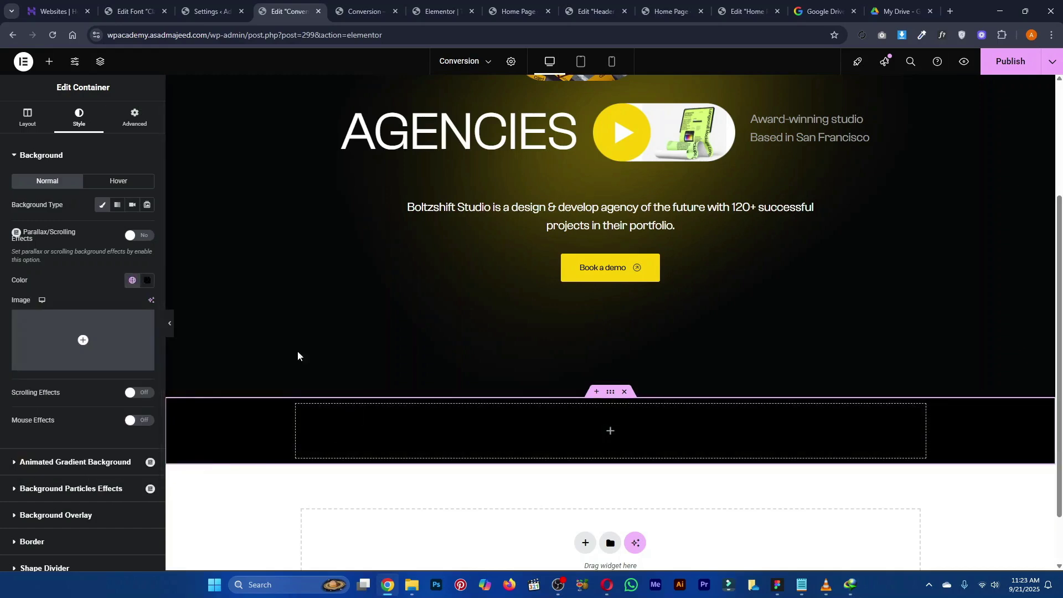
# Nest two equal containers inside the new black section and arrange them side by side in a row
pyautogui.click(47, 62)
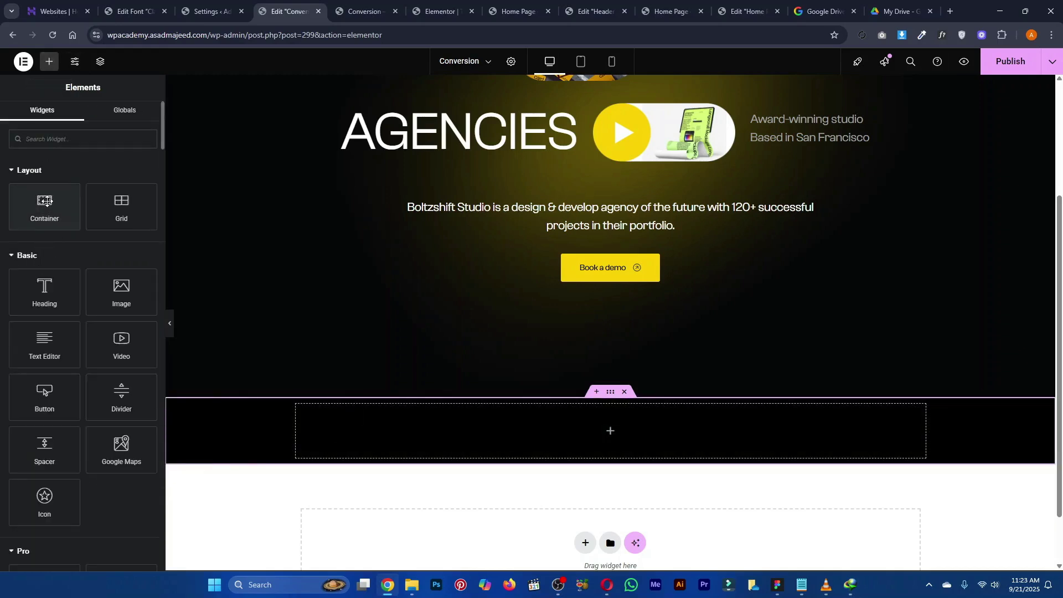
pyautogui.moveTo(44, 207); pyautogui.dragTo(396, 437)
pyautogui.moveTo(285, 424); pyautogui.dragTo(287, 423)
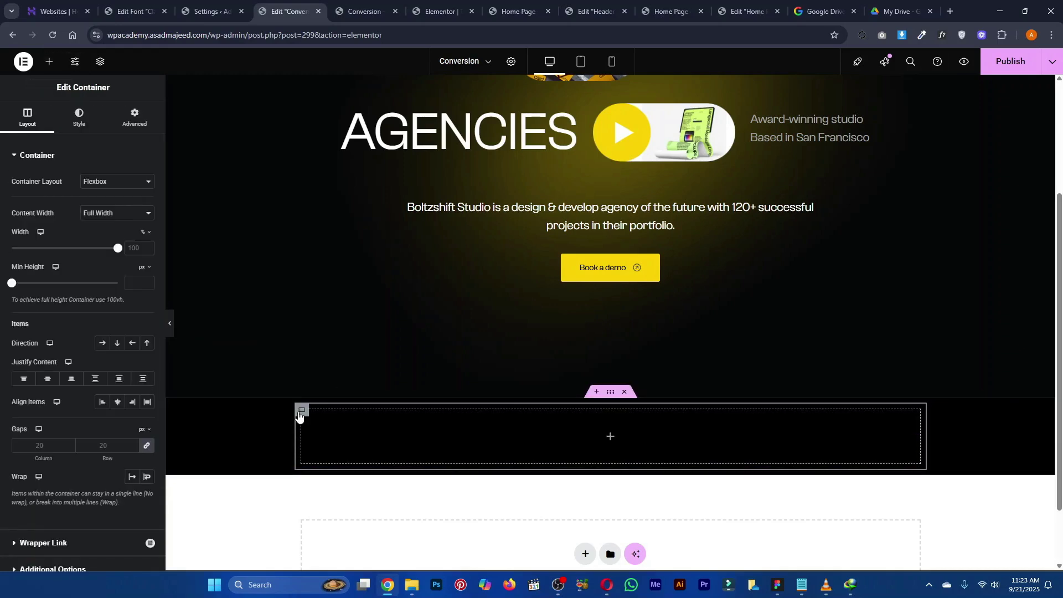
pyautogui.hotkey('ctrl', 'd')
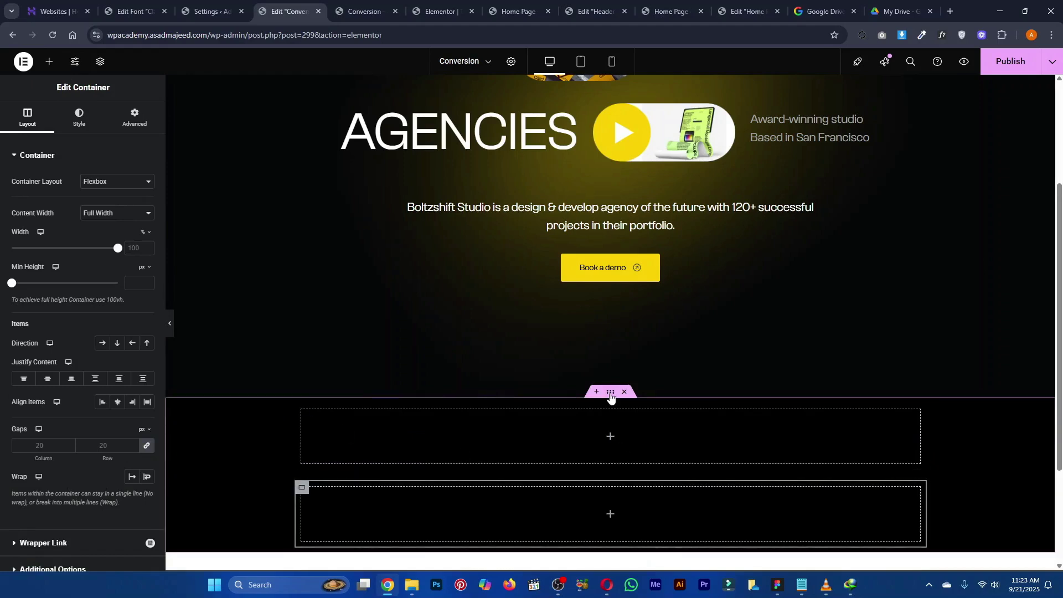
pyautogui.click(511, 397)
pyautogui.click(30, 122)
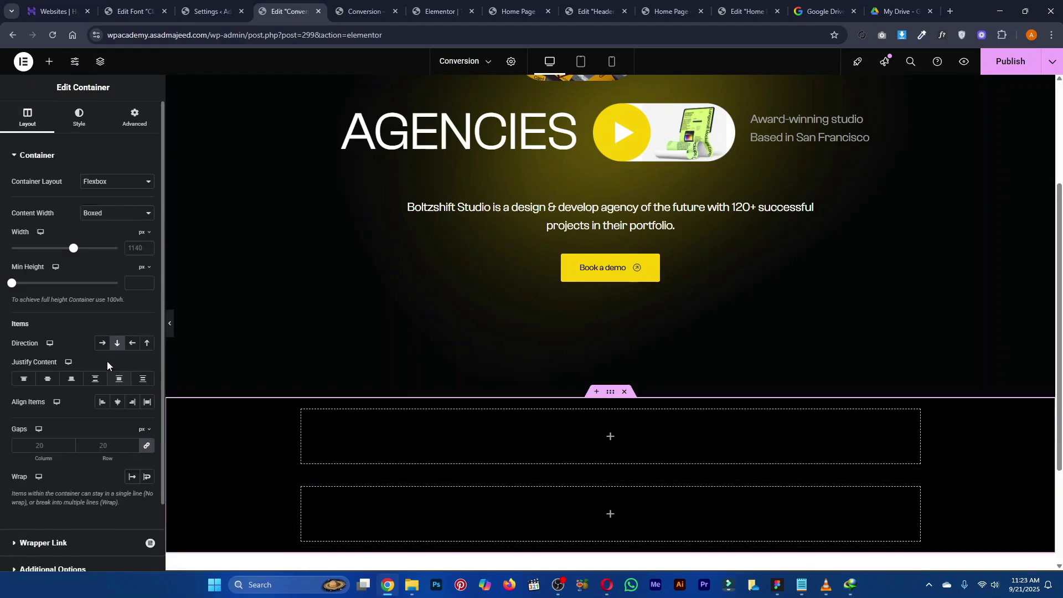
pyautogui.click(103, 344)
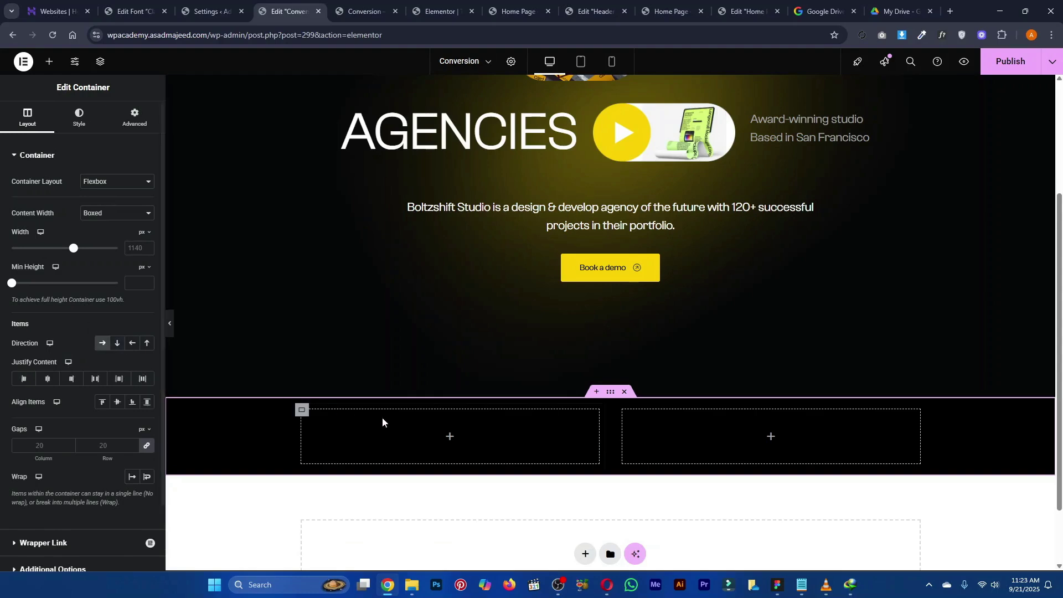
# Check the section layout in Figma and add an H2 Heading widget to the first inner container in Elementor
pyautogui.hotkey('alt', 'Tab')
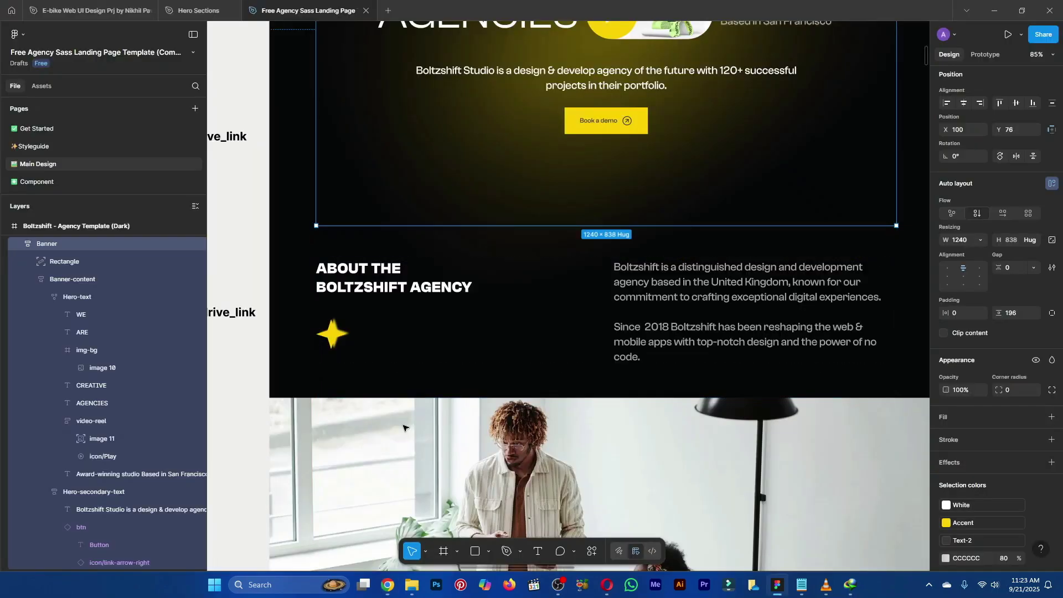
pyautogui.hotkey('alt', 'Tab')
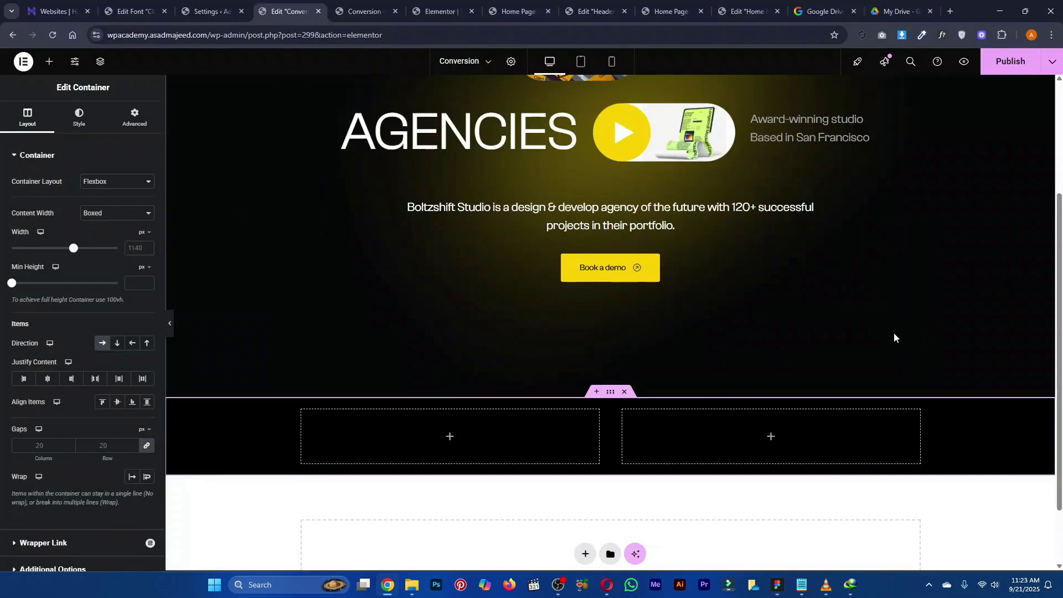
pyautogui.click(50, 62)
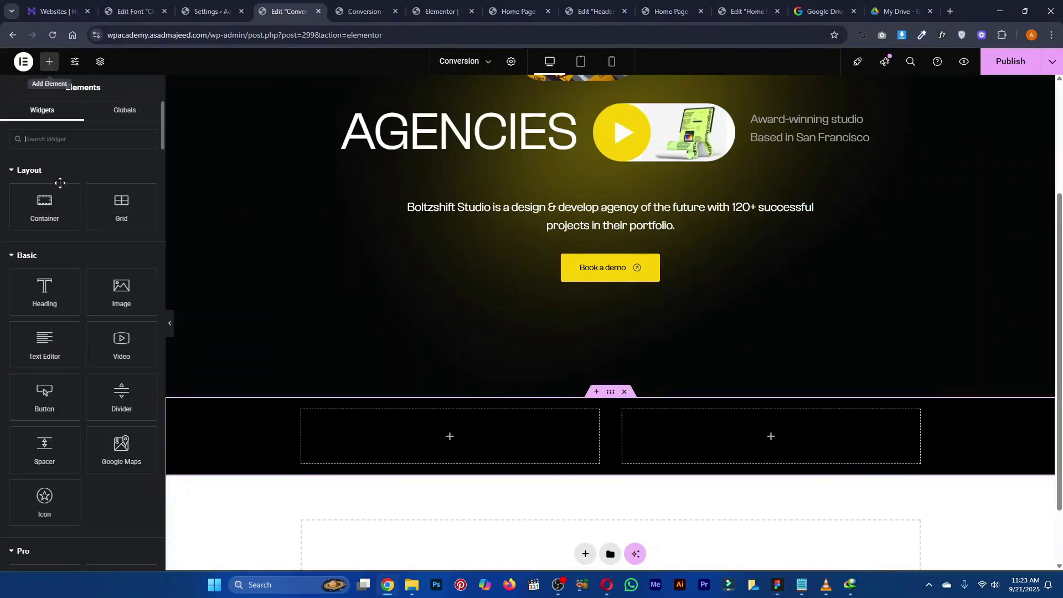
pyautogui.click(57, 140)
pyautogui.write('head')
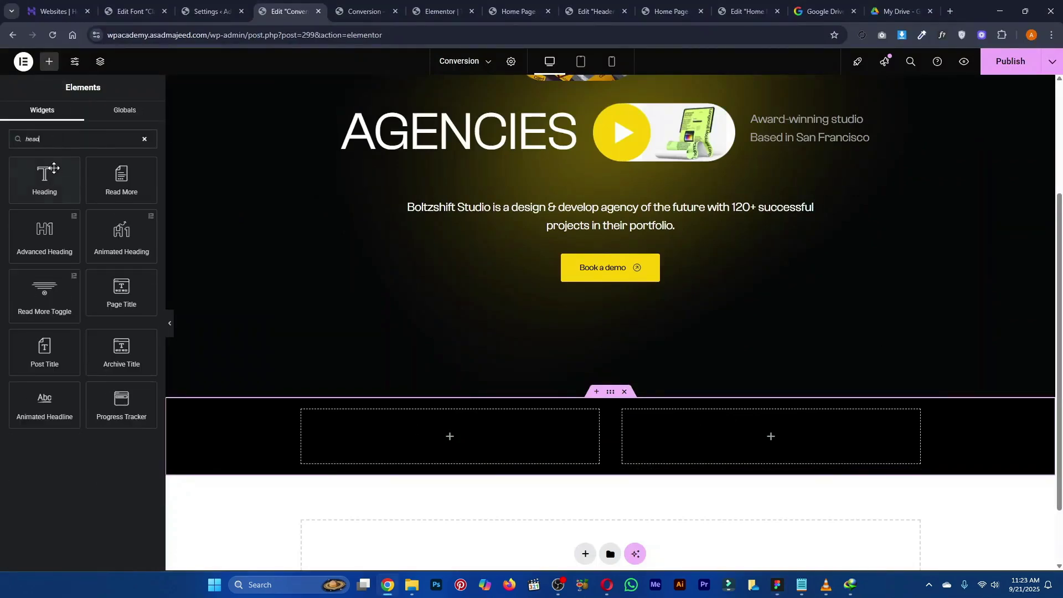
pyautogui.moveTo(45, 180); pyautogui.dragTo(405, 429)
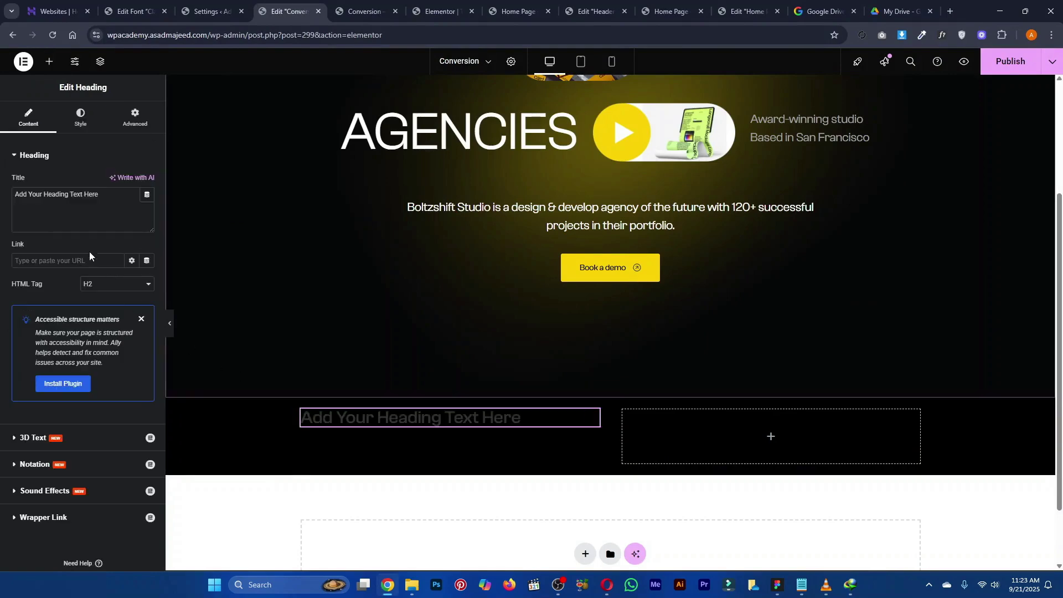
pyautogui.click(105, 286)
pyautogui.click(104, 314)
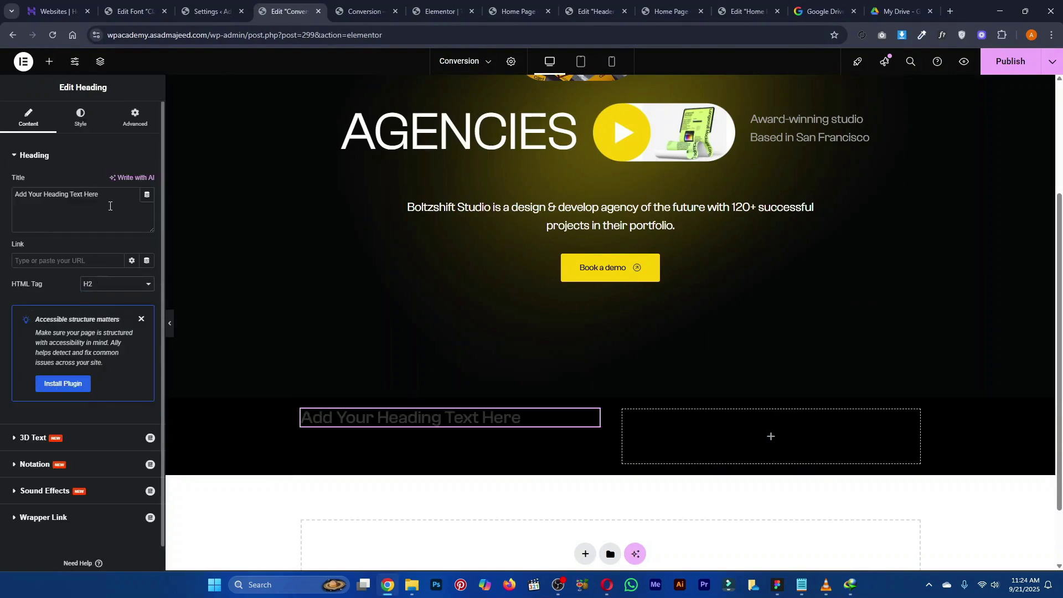
# Copy the "ABOUT THE BOLTZSHIFT AGENCY" text from Figma and use it as the new heading's title in Elementor
pyautogui.hotkey('alt', 'Tab')
pyautogui.doubleClick(350, 284)
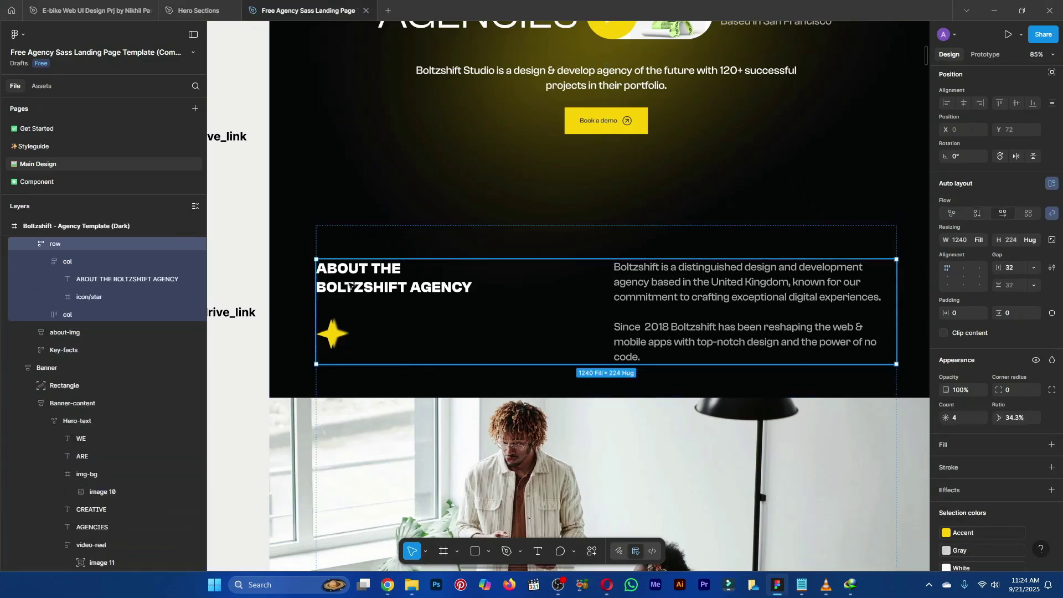
pyautogui.tripleClick(350, 283)
pyautogui.tripleClick(348, 270)
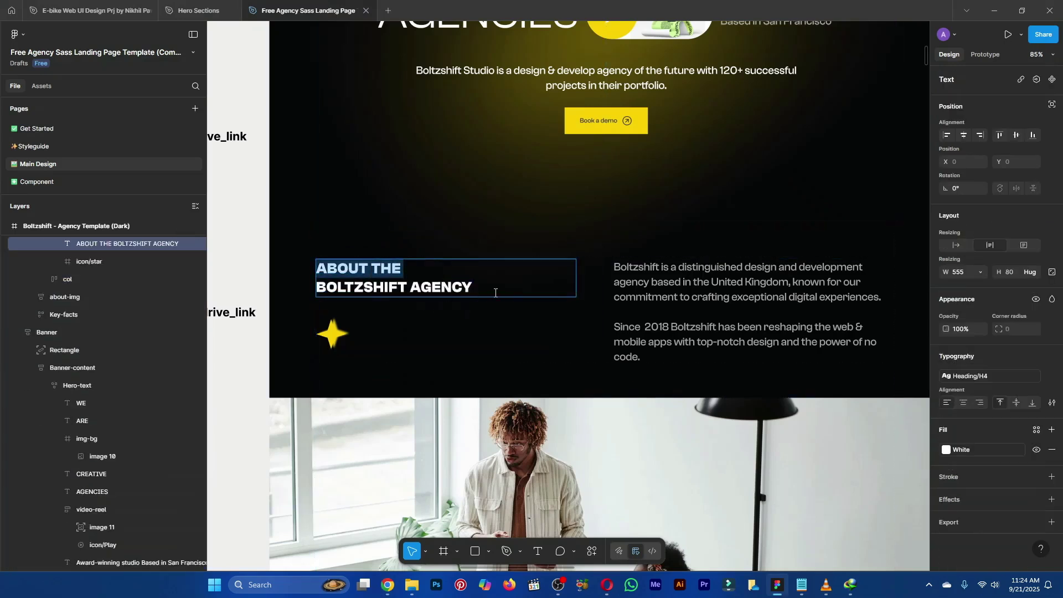
pyautogui.moveTo(495, 292); pyautogui.dragTo(305, 269)
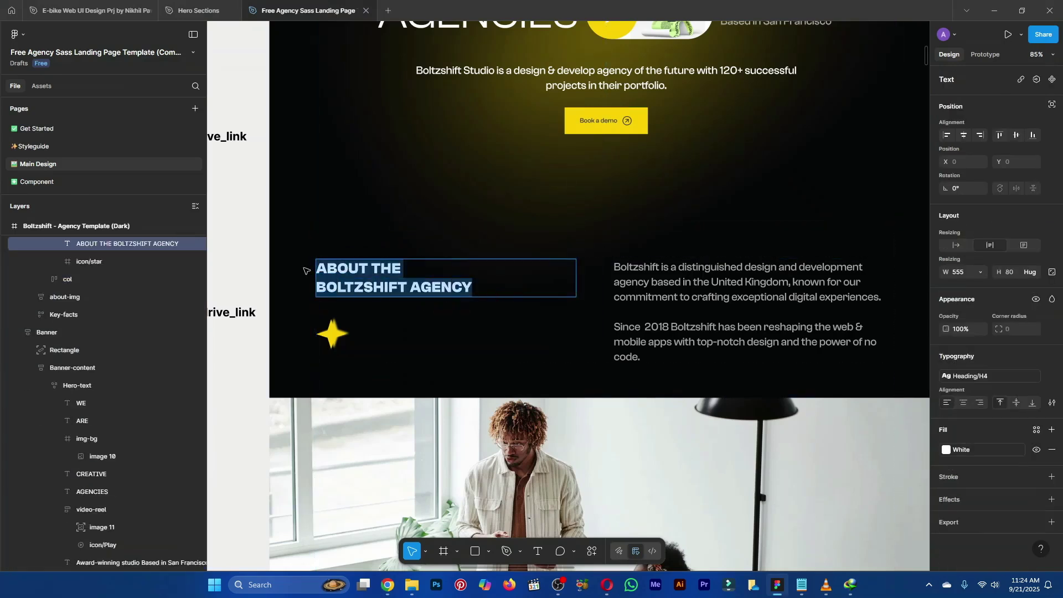
pyautogui.hotkey('ctrl', 'c')
pyautogui.hotkey('alt', 'Tab')
pyautogui.tripleClick(65, 198)
pyautogui.hotkey('ctrl', 'v')
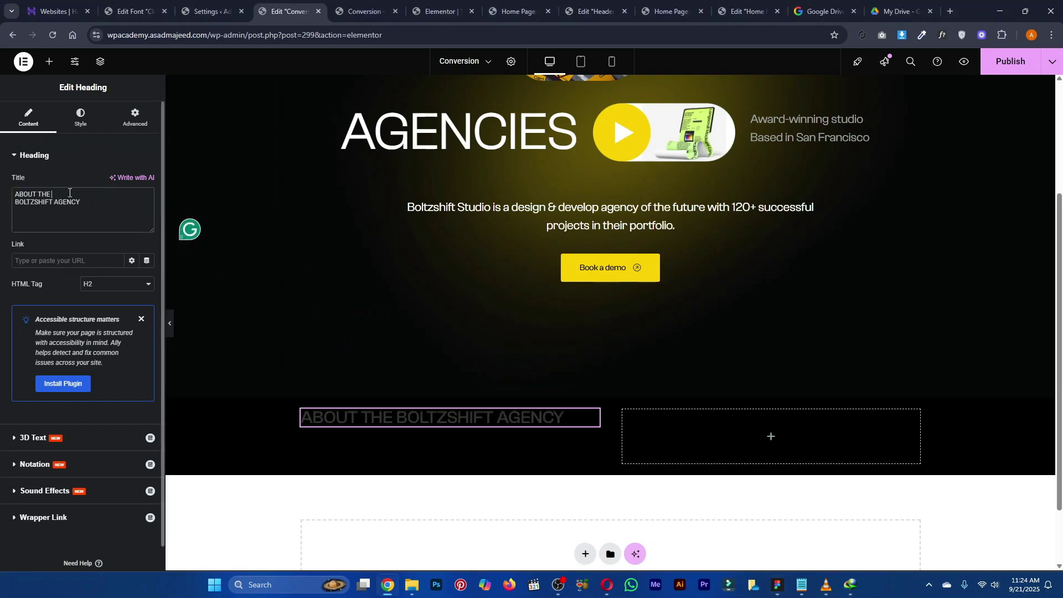
# Insert a <br> line break after "ABOUT THE" in the heading title and save the page
pyautogui.write('<')
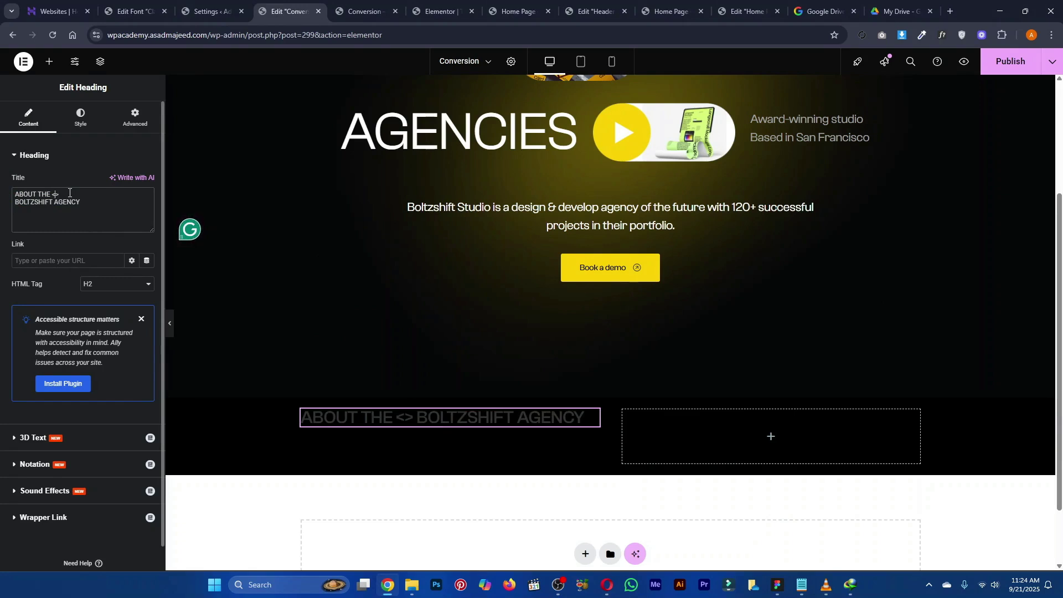
pyautogui.write('br')
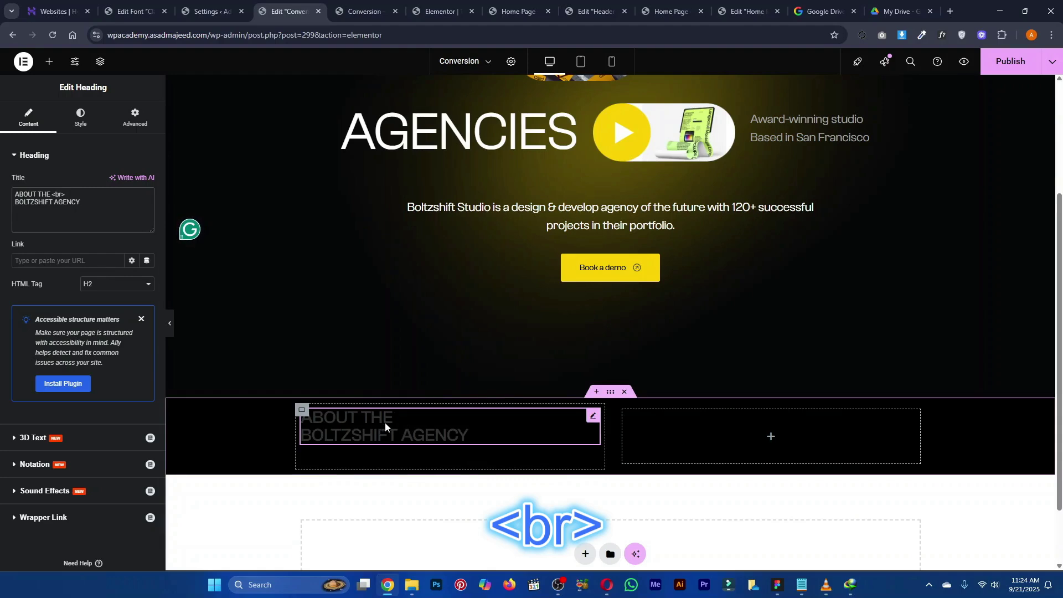
pyautogui.hotkey('ctrl', 's')
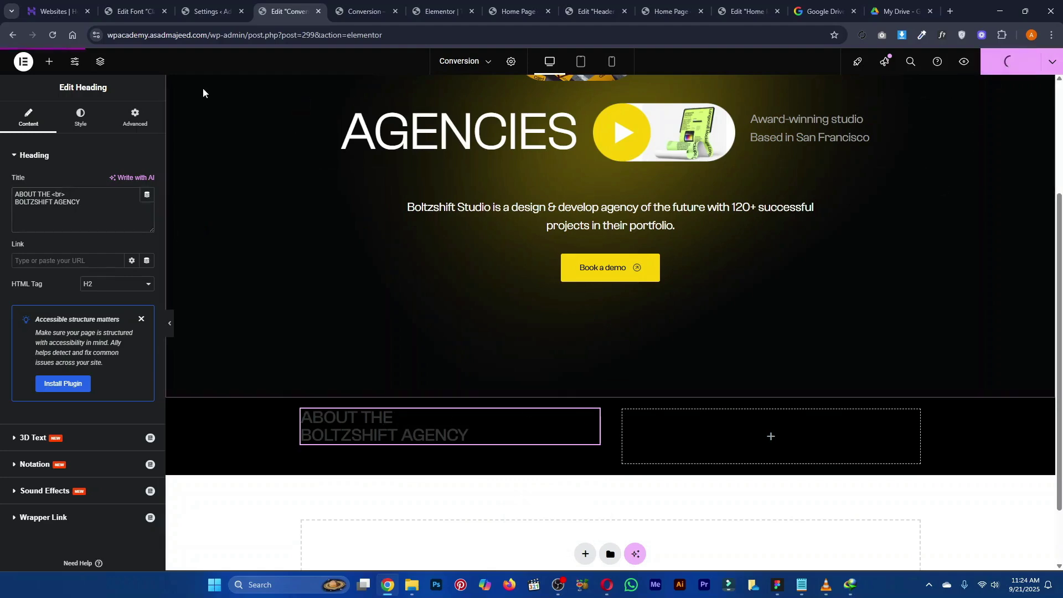
# Open the typography options in Site Settings and set the H1 color to #FFFFFF
pyautogui.click(49, 61)
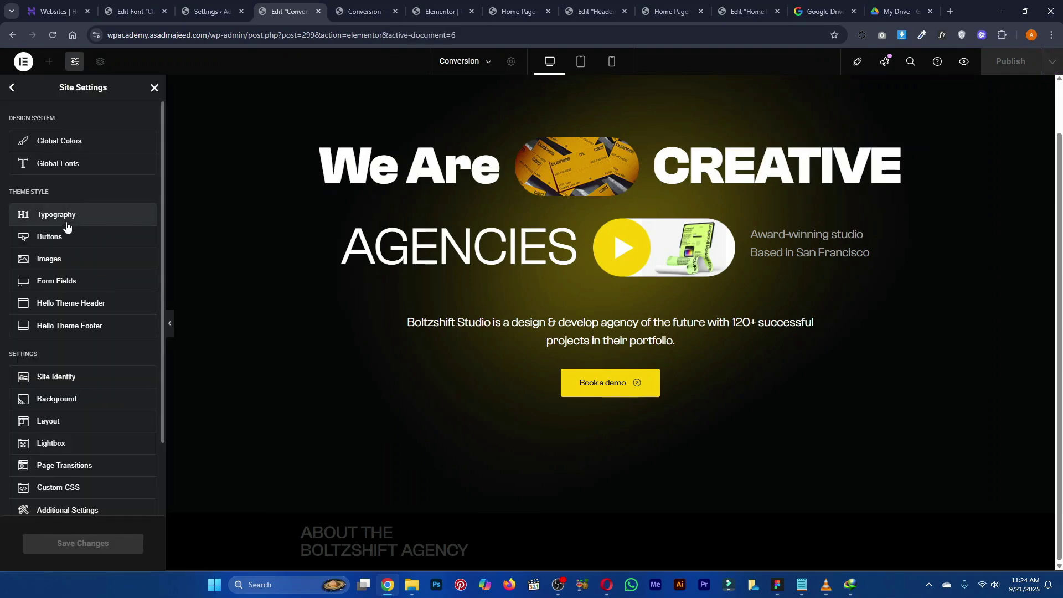
pyautogui.click(73, 217)
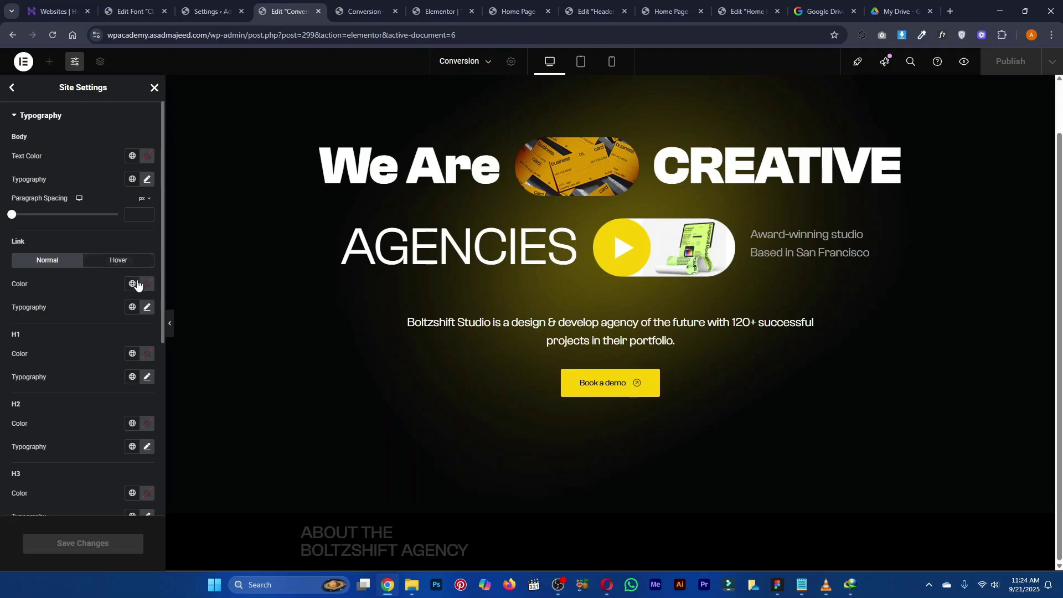
pyautogui.click(146, 353)
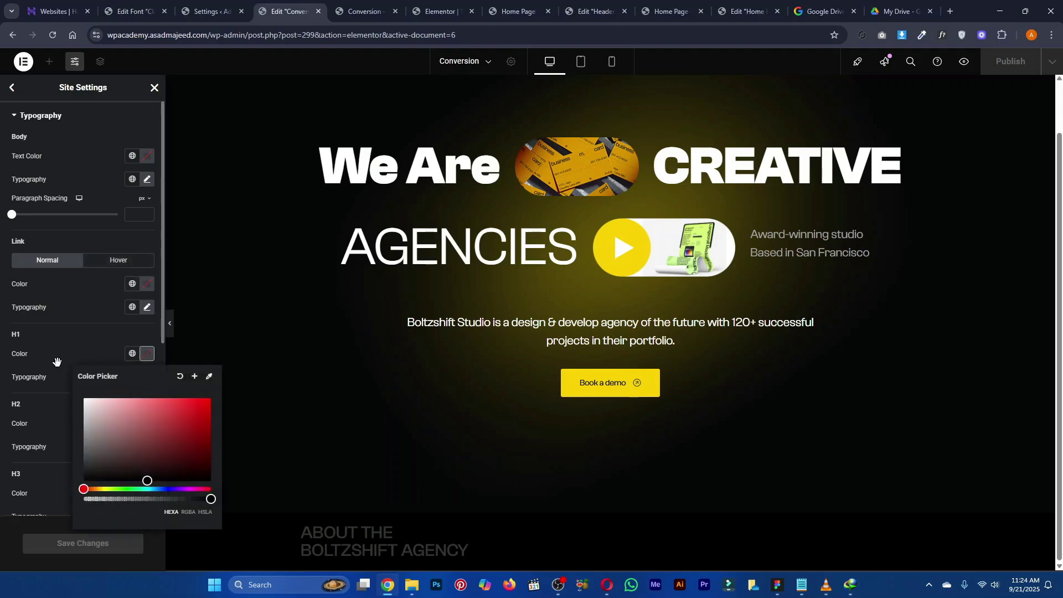
pyautogui.click(85, 399)
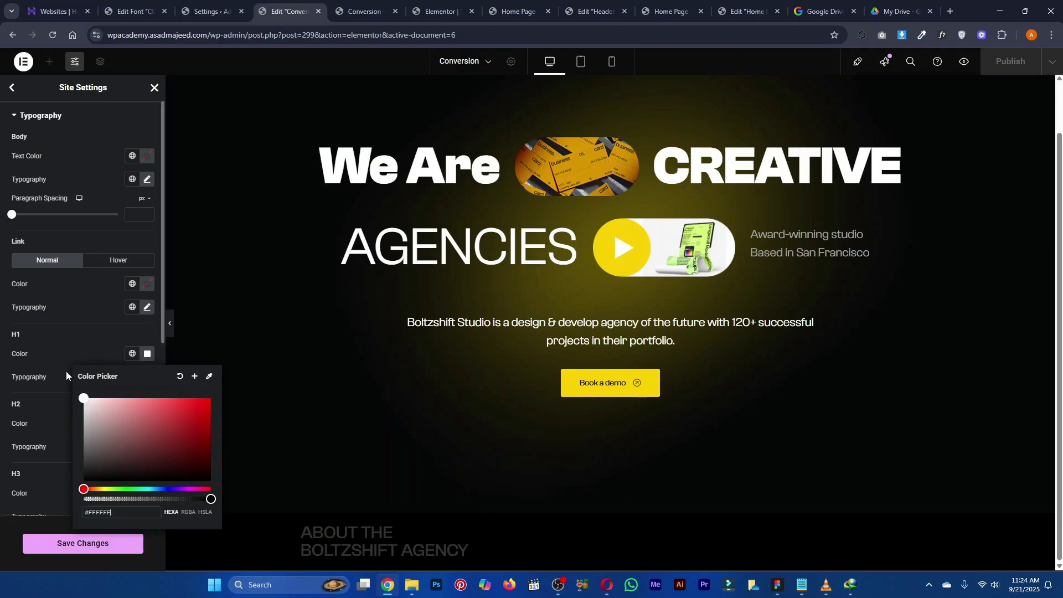
pyautogui.click(100, 348)
# Set the site-wide H2 and H3 heading colors to #FFFFFF
pyautogui.scroll(-2, 136, 332)
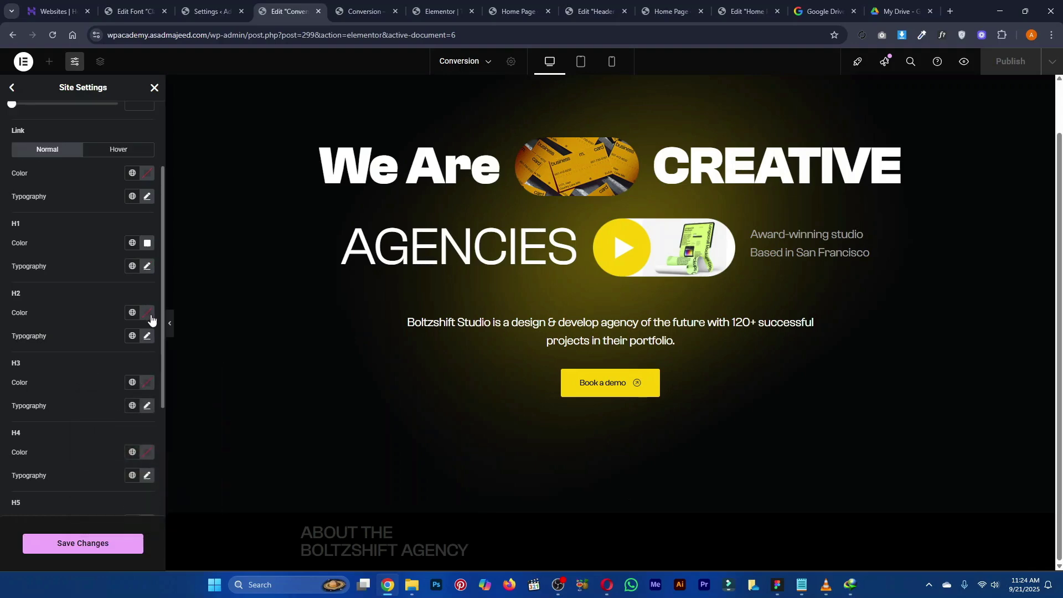
pyautogui.click(147, 314)
pyautogui.moveTo(125, 391); pyautogui.dragTo(22, 301)
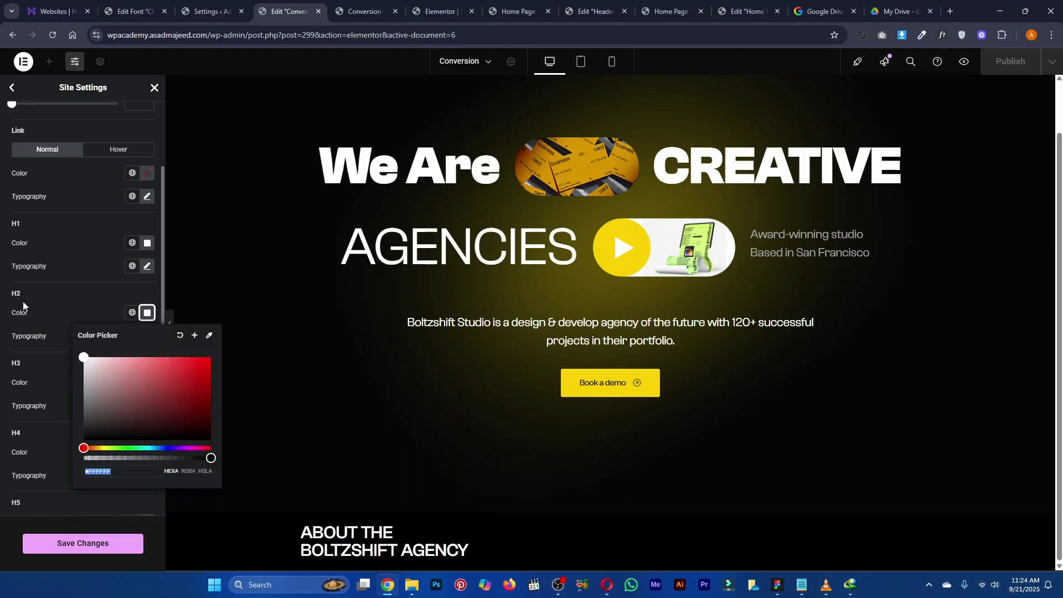
pyautogui.click(84, 313)
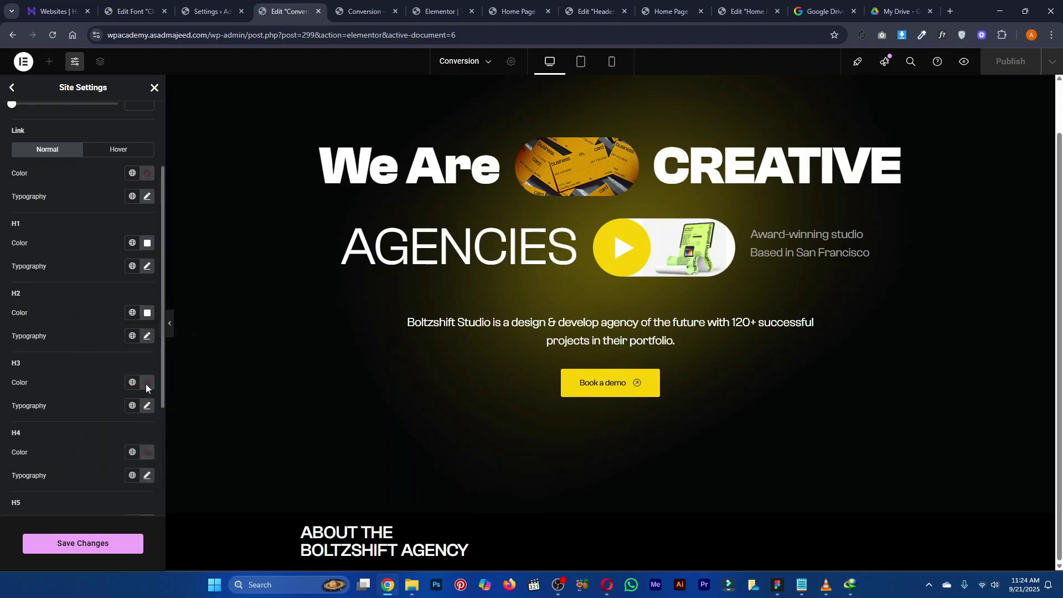
pyautogui.click(147, 383)
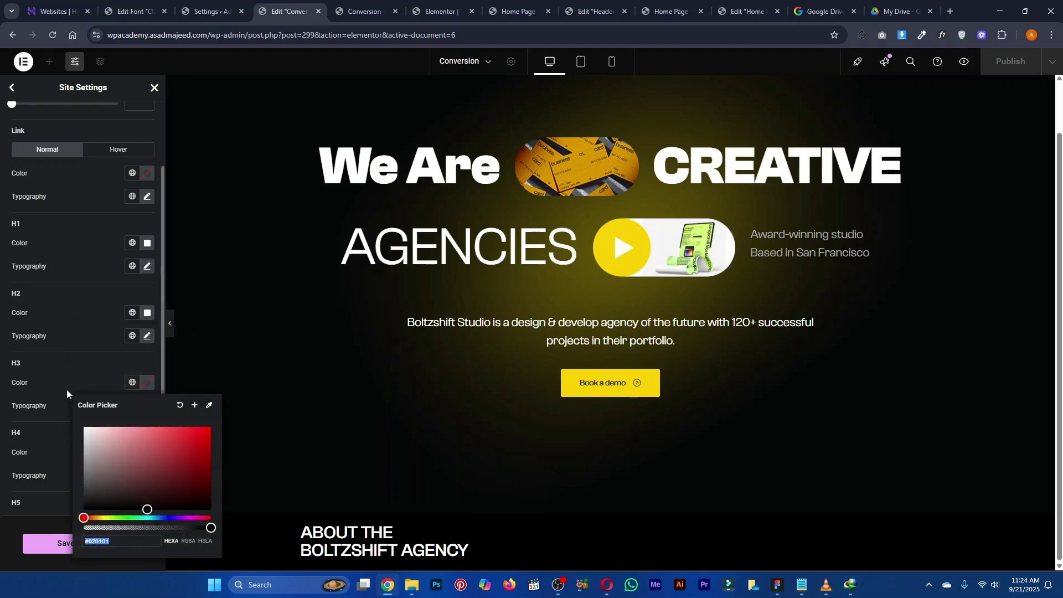
pyautogui.hotkey('ctrl', 'v')
pyautogui.click(364, 553)
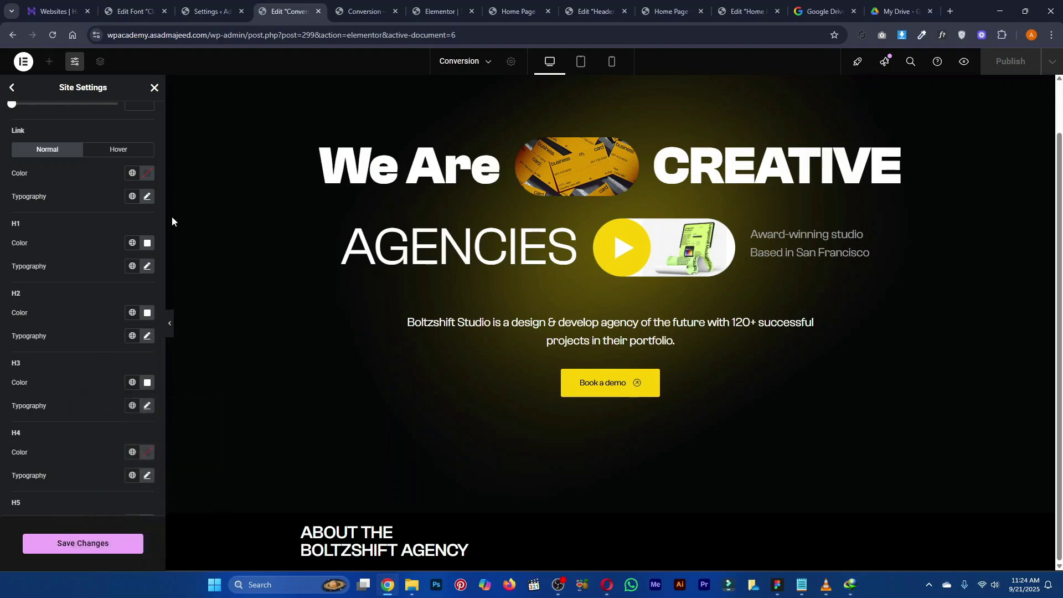
# Save the Site Settings changes, close them and return to the About section on the Conversion page
pyautogui.click(88, 543)
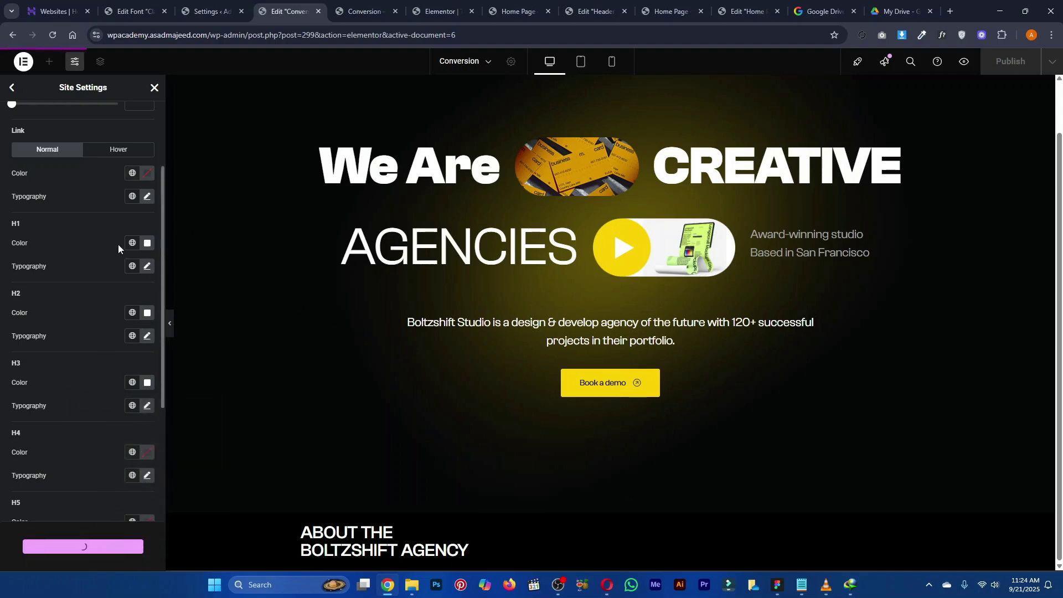
pyautogui.click(154, 90)
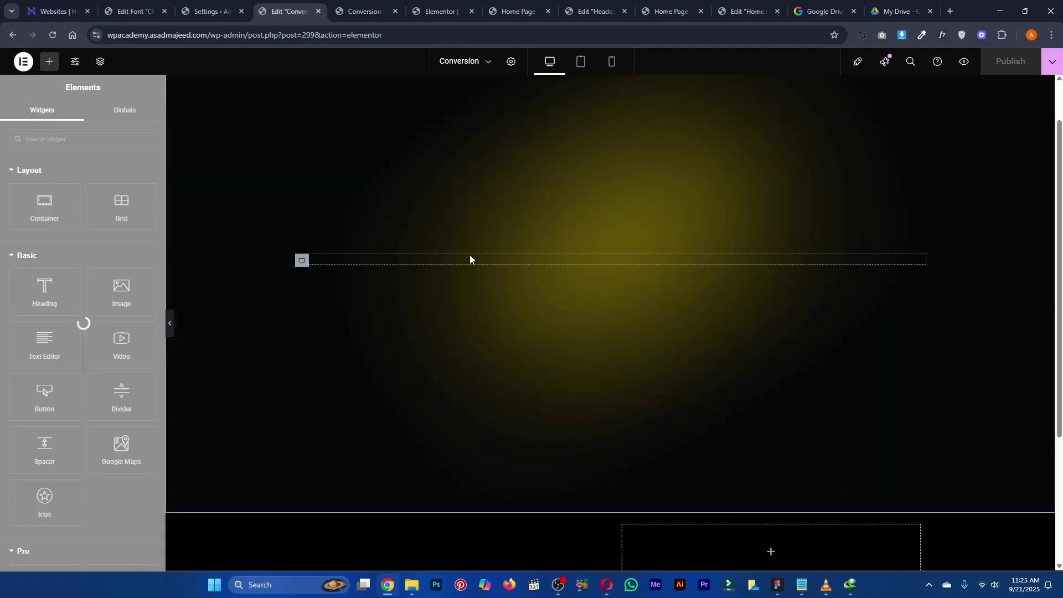
pyautogui.scroll(-4, 471, 262)
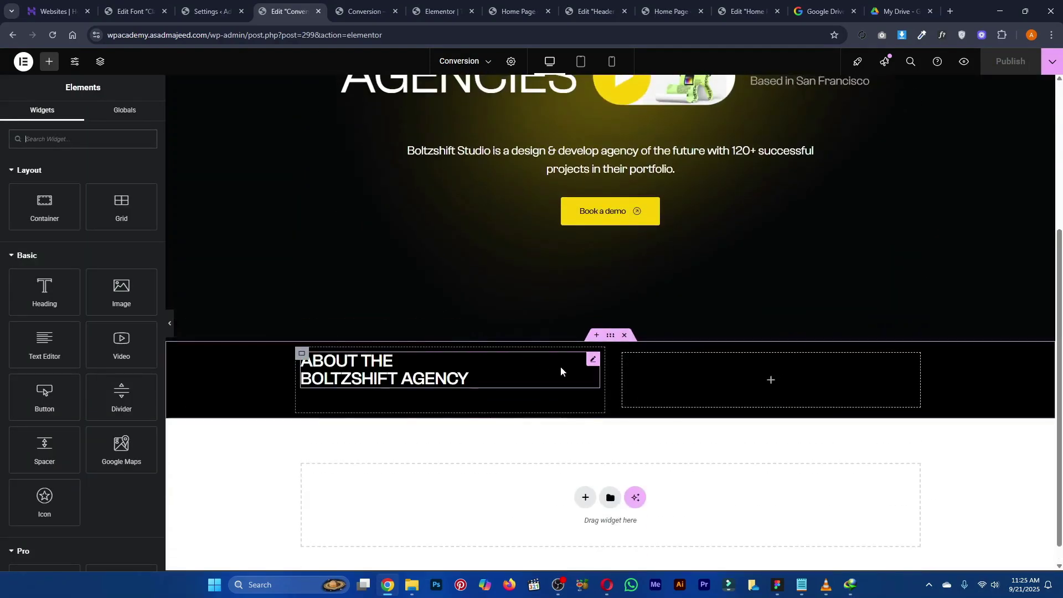
pyautogui.scroll(-1, 569, 442)
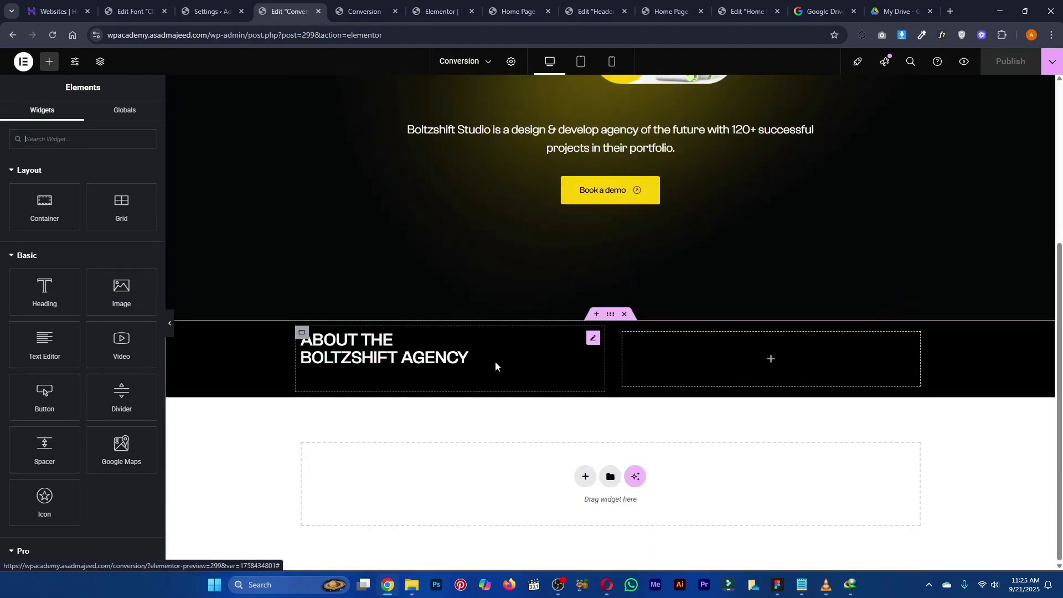
# Switch to the Figma design and select the yellow star icon below the ABOUT THE BOLTZSHIFT AGENCY heading
pyautogui.scroll(3, 594, 342)
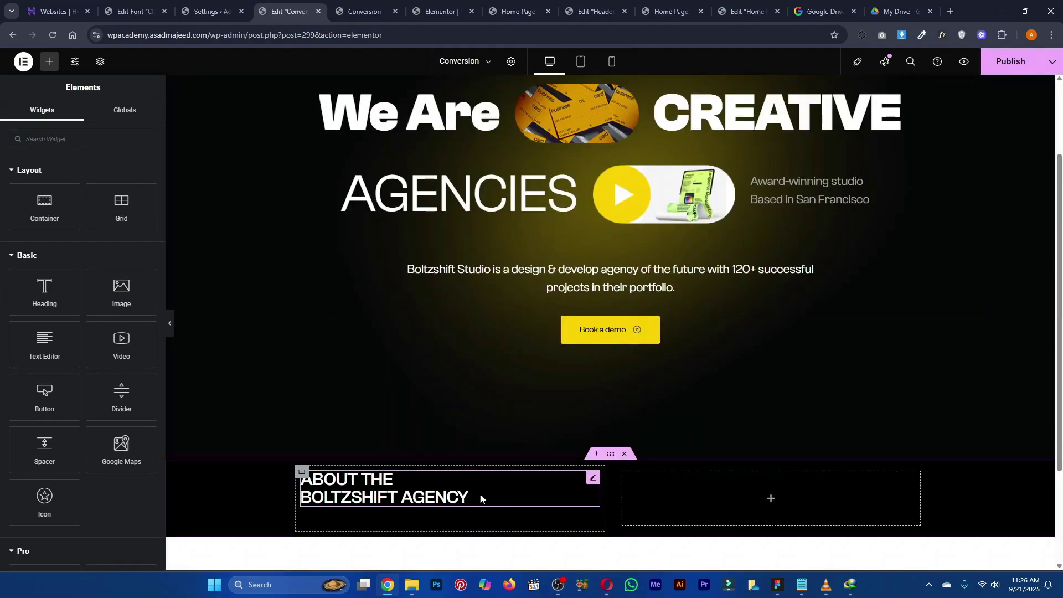
pyautogui.click(777, 585)
pyautogui.click(261, 374)
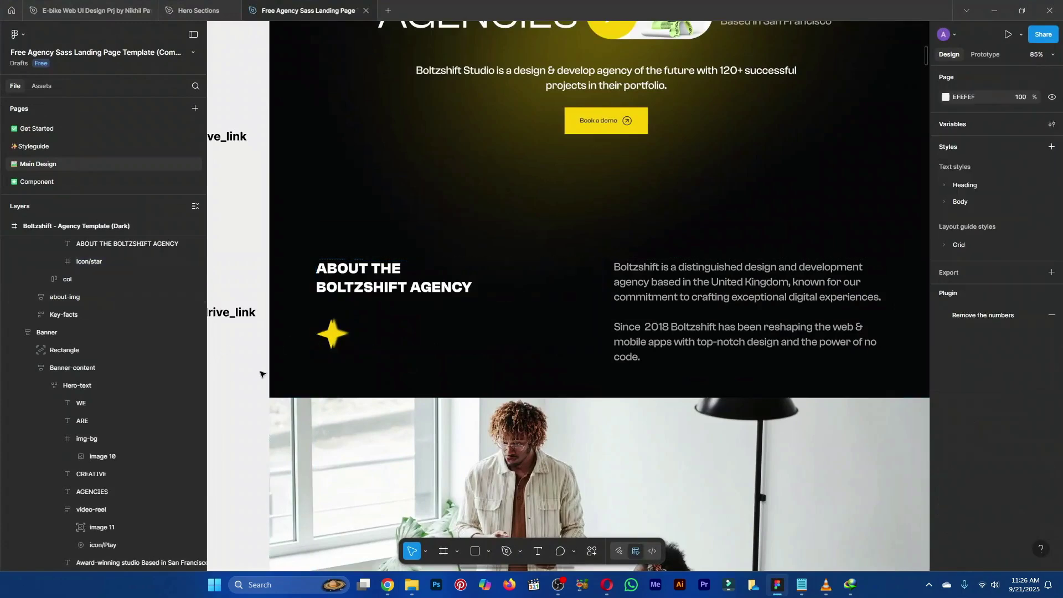
pyautogui.click(338, 341)
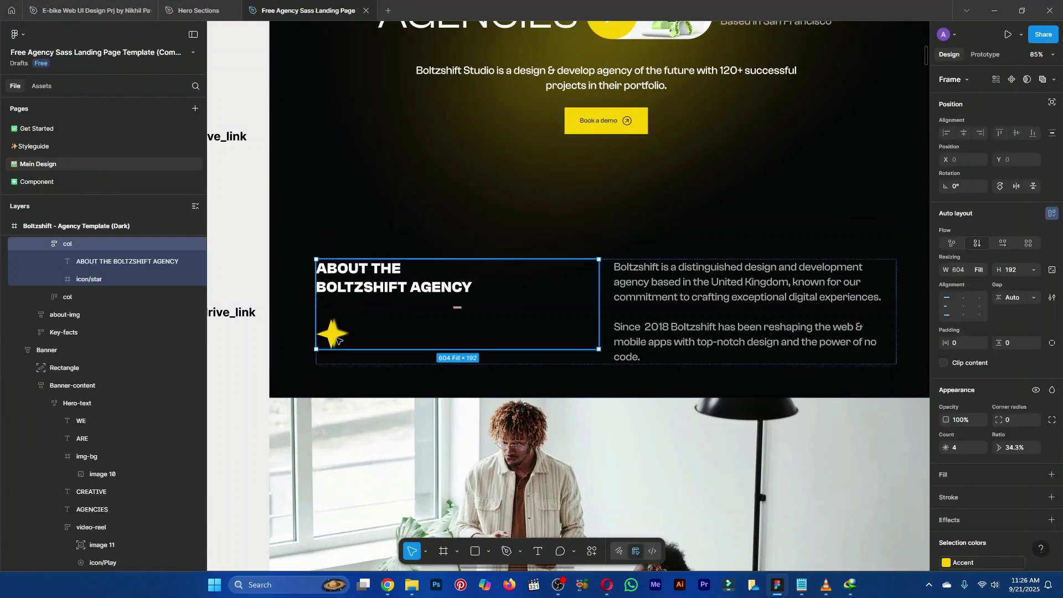
pyautogui.click(338, 340)
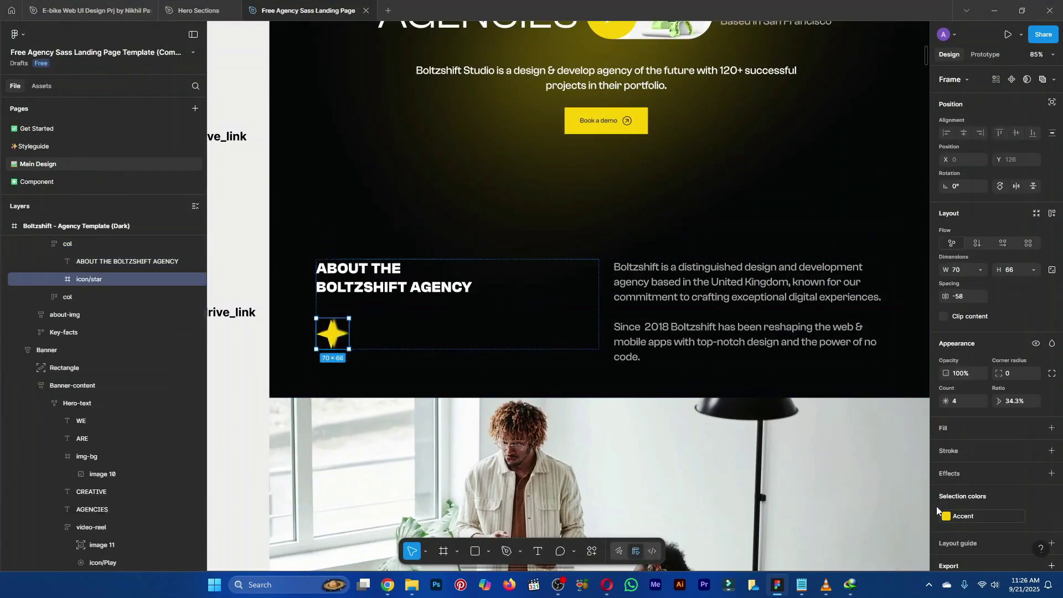
# Add an export setting to the star icon and set its format to JPEG at 1x
pyautogui.scroll(-3, 936, 506)
pyautogui.click(1052, 472)
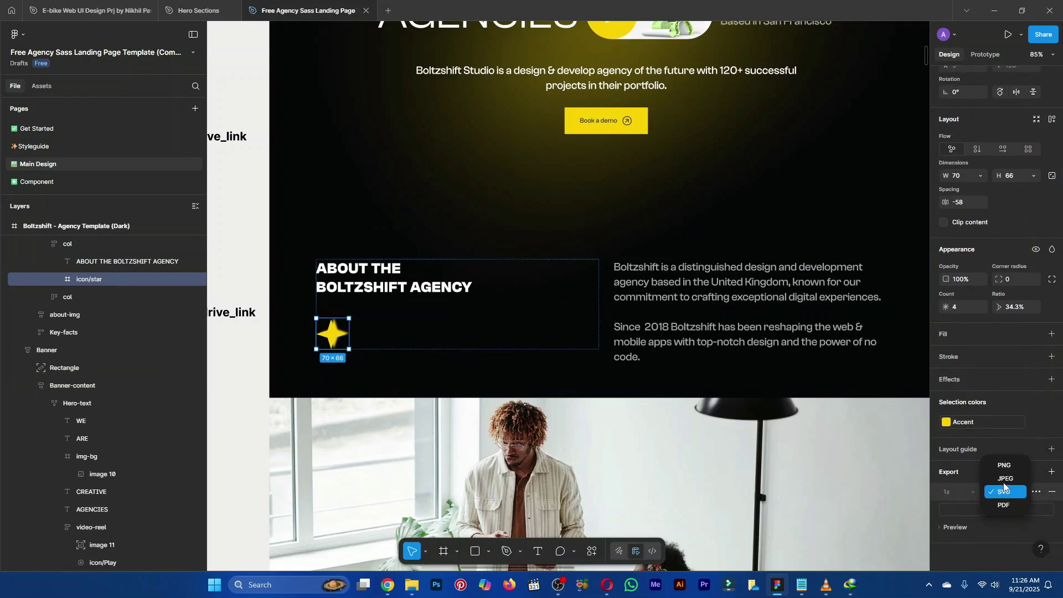
pyautogui.click(1004, 491)
pyautogui.click(1006, 471)
pyautogui.click(1006, 491)
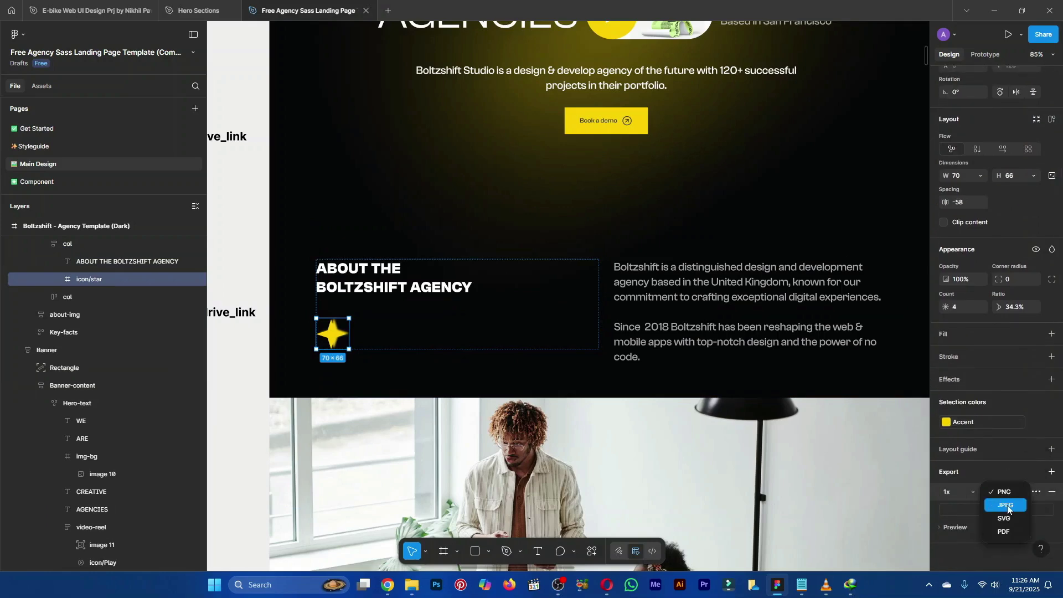
pyautogui.click(1007, 505)
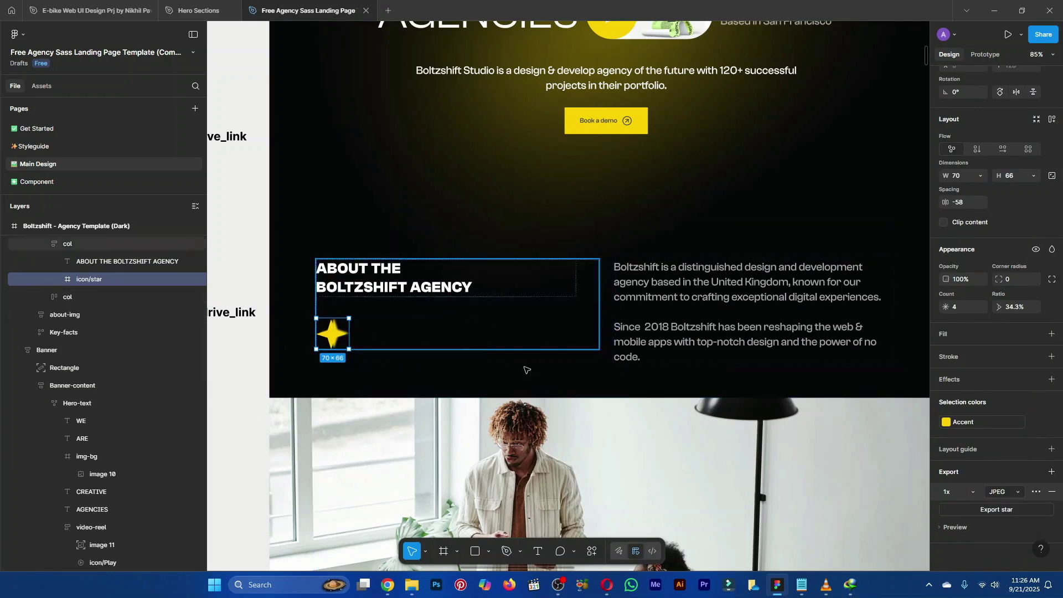
# Switch back to the Elementor editor in Chrome and add an Image widget below the ABOUT THE BOLTZSHIFT AGENCY heading
pyautogui.hotkey('alt', 'Tab')
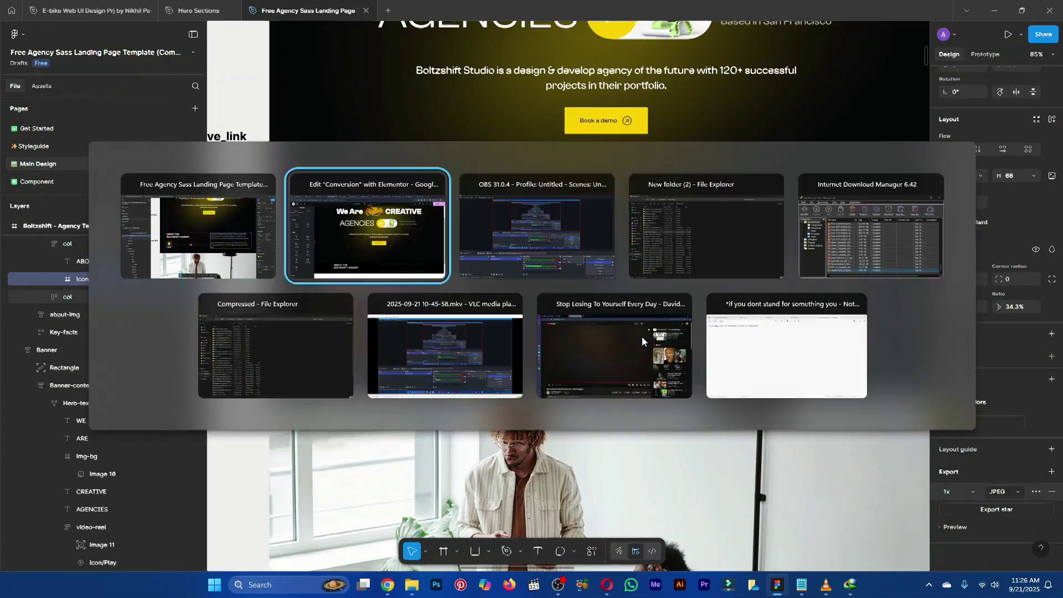
pyautogui.scroll(-2, 354, 439)
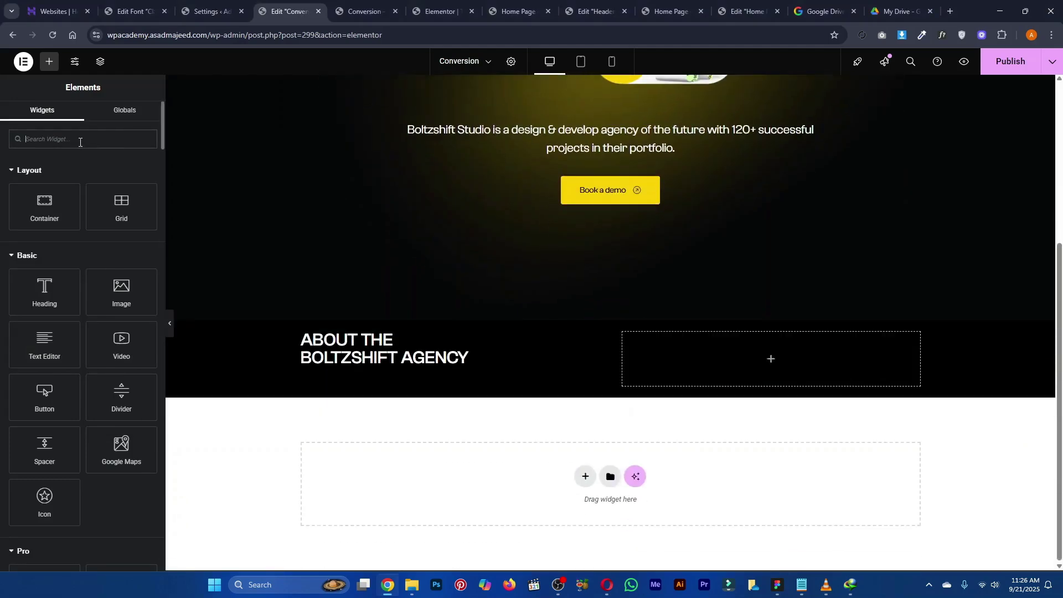
pyautogui.click(74, 142)
pyautogui.write('image')
pyautogui.moveTo(45, 180); pyautogui.dragTo(355, 375)
# Set the new Image widget's picture to star.png from the media library
pyautogui.click(78, 223)
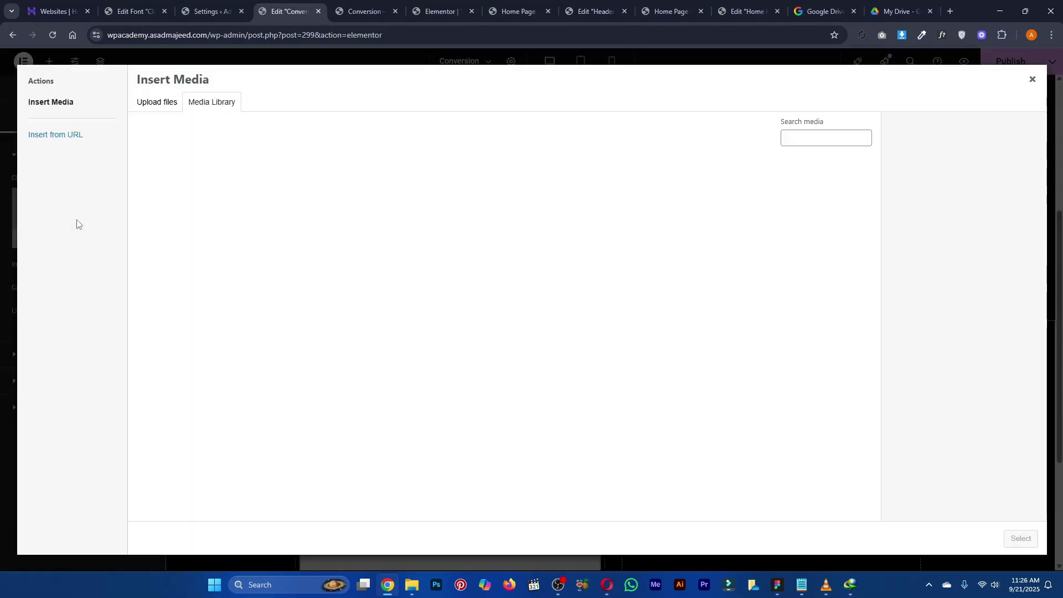
pyautogui.click(206, 210)
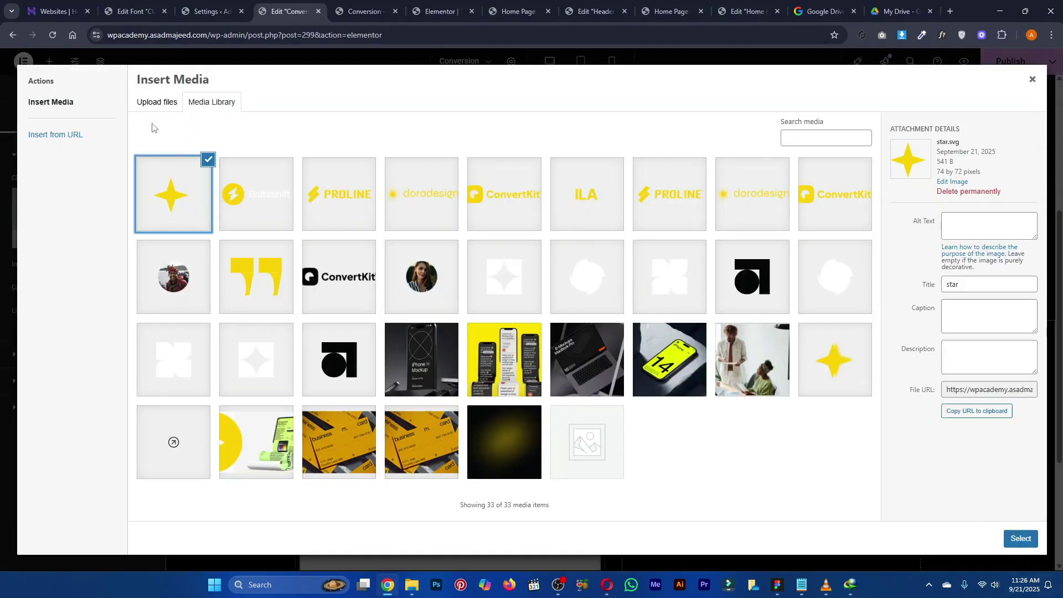
pyautogui.click(847, 382)
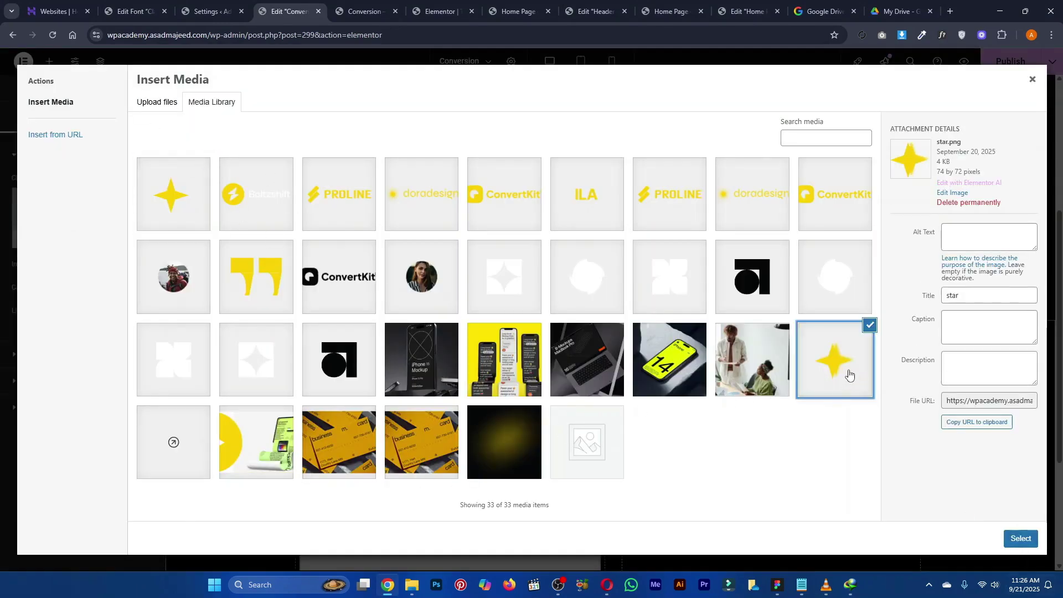
pyautogui.click(1021, 538)
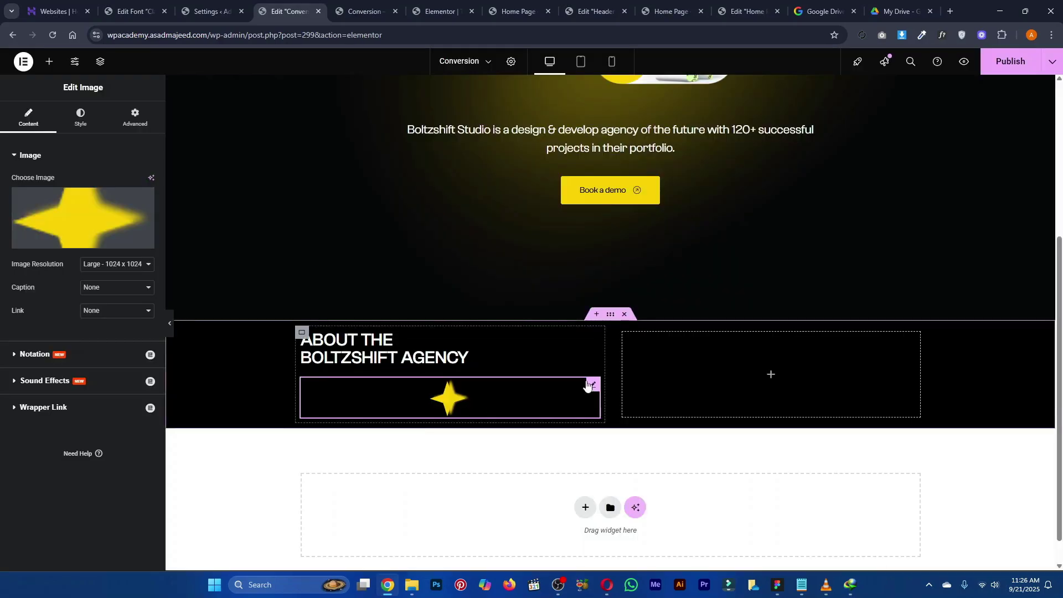
# Open the style settings of the star image
pyautogui.click(87, 125)
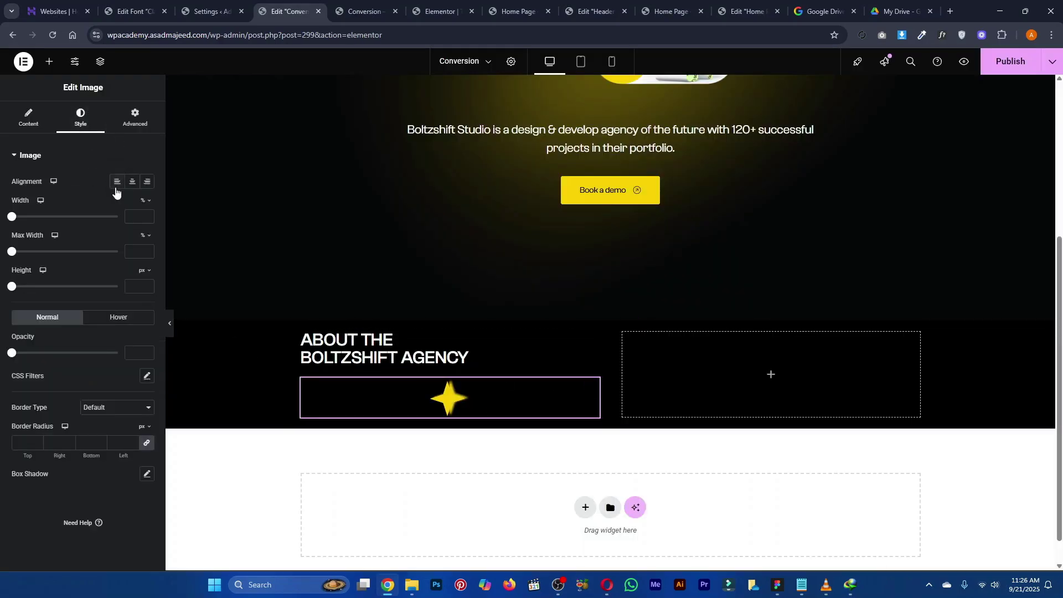
# Align the star image to the left below the About heading
pyautogui.click(117, 181)
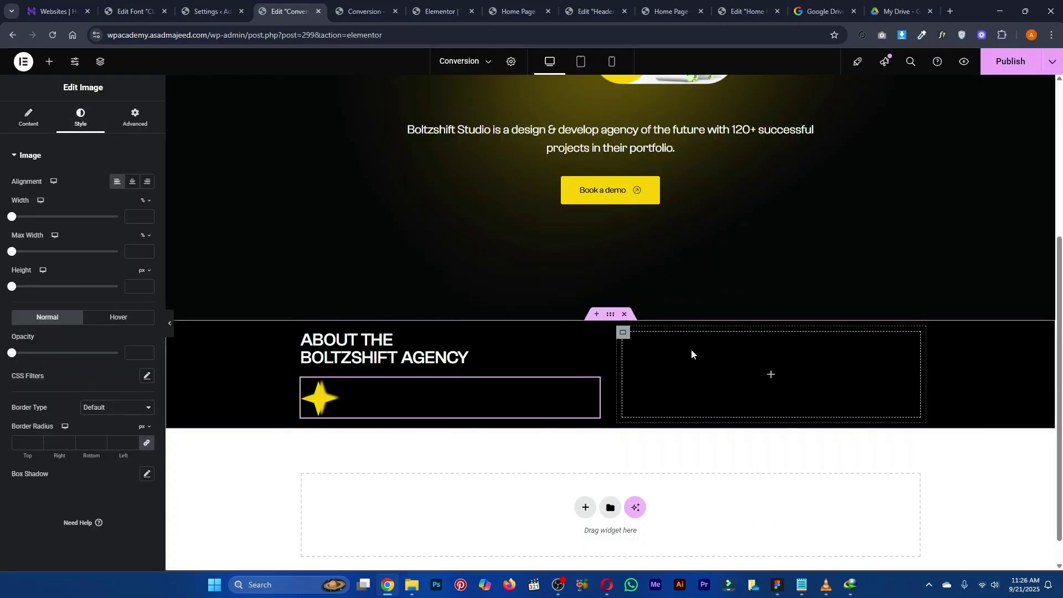
# Switch to Figma, copy the description paragraph beside the About heading, and return to the Elementor editor
pyautogui.hotkey('alt', 'Tab')
pyautogui.click(698, 289)
pyautogui.click(699, 289)
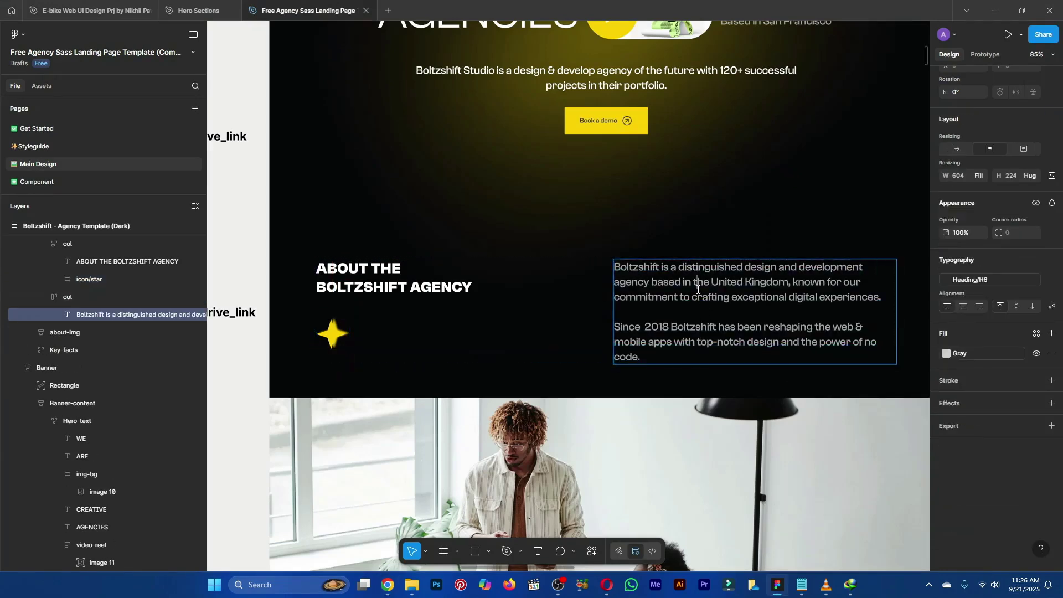
pyautogui.hotkey('ctrl', 'shift', 'r')
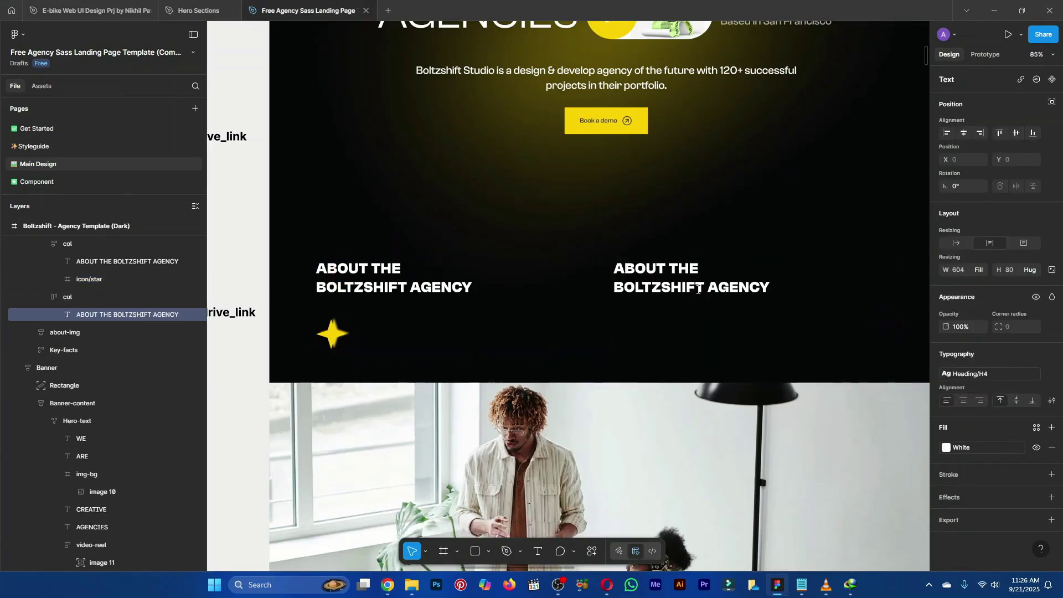
pyautogui.hotkey('ctrl', 'z')
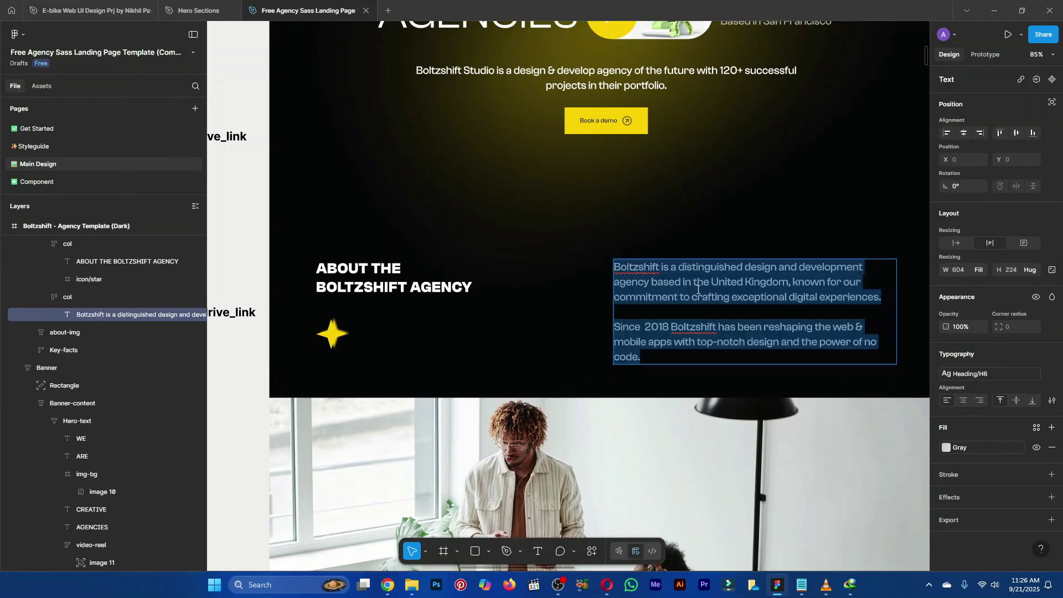
pyautogui.hotkey('alt', 'Tab')
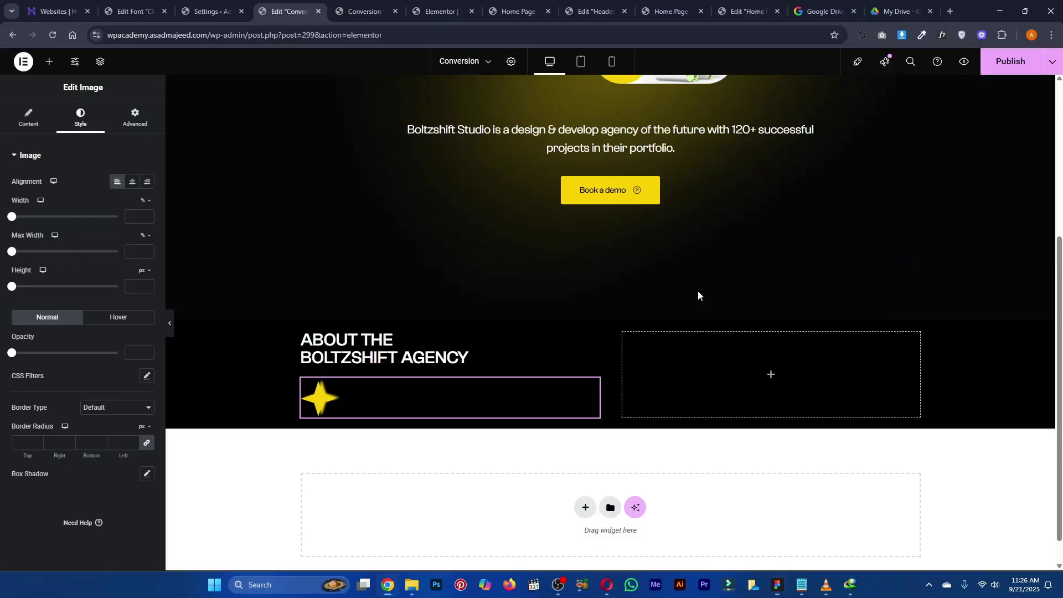
# Find the Text Editor widget and add it to the empty column beside the About heading
pyautogui.click(49, 62)
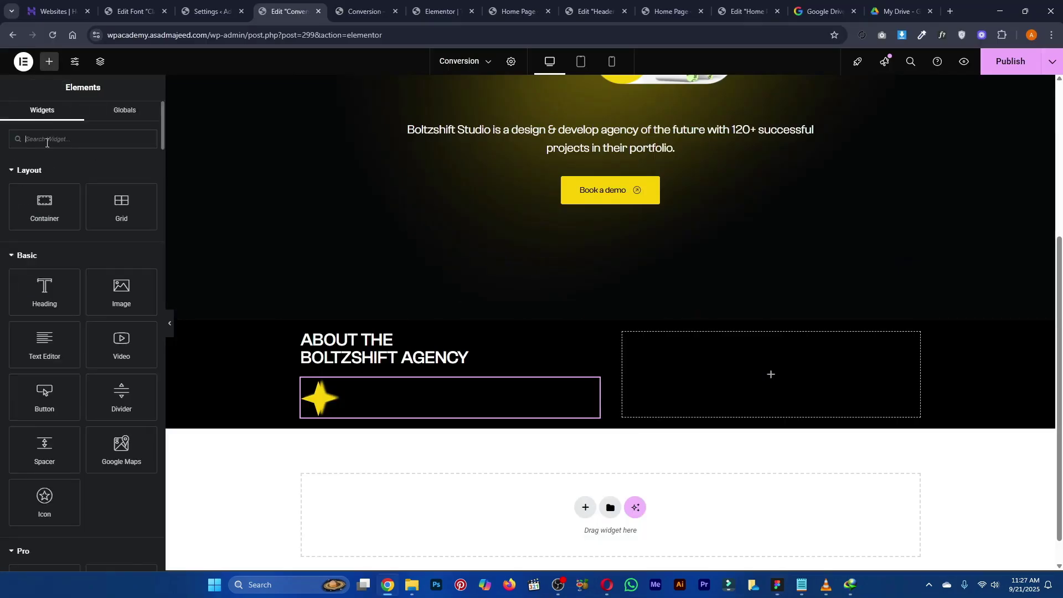
pyautogui.write('y')
pyautogui.press('F11')
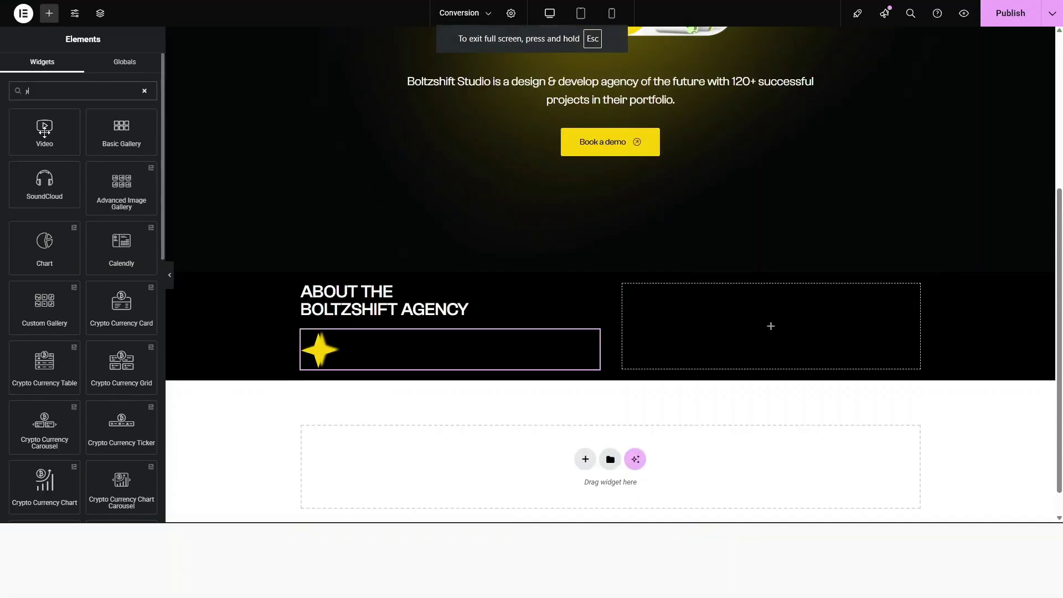
pyautogui.press('BackSpace')
pyautogui.write('text')
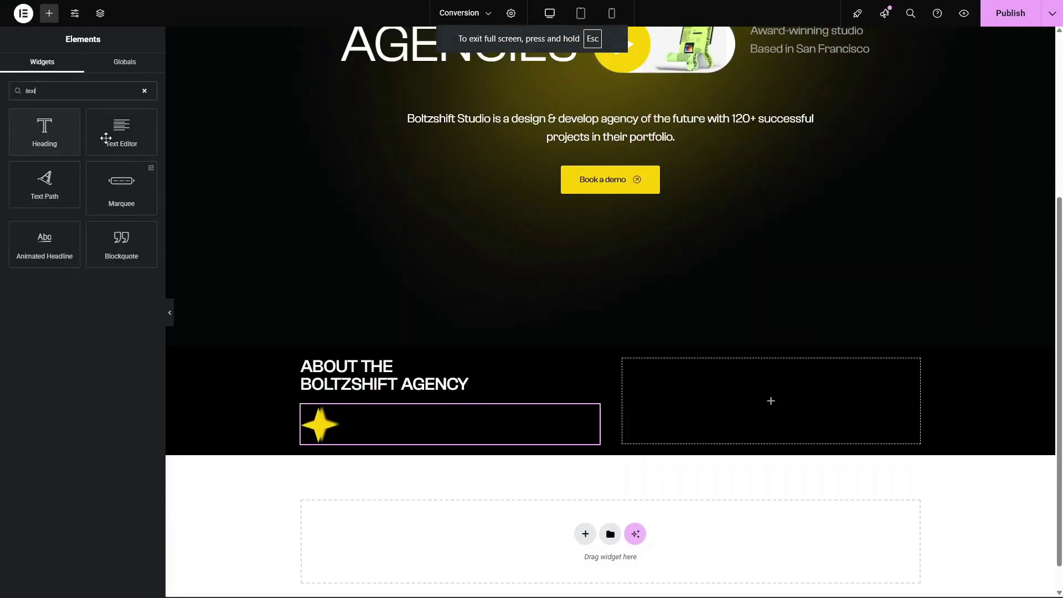
pyautogui.moveTo(108, 136); pyautogui.dragTo(692, 417)
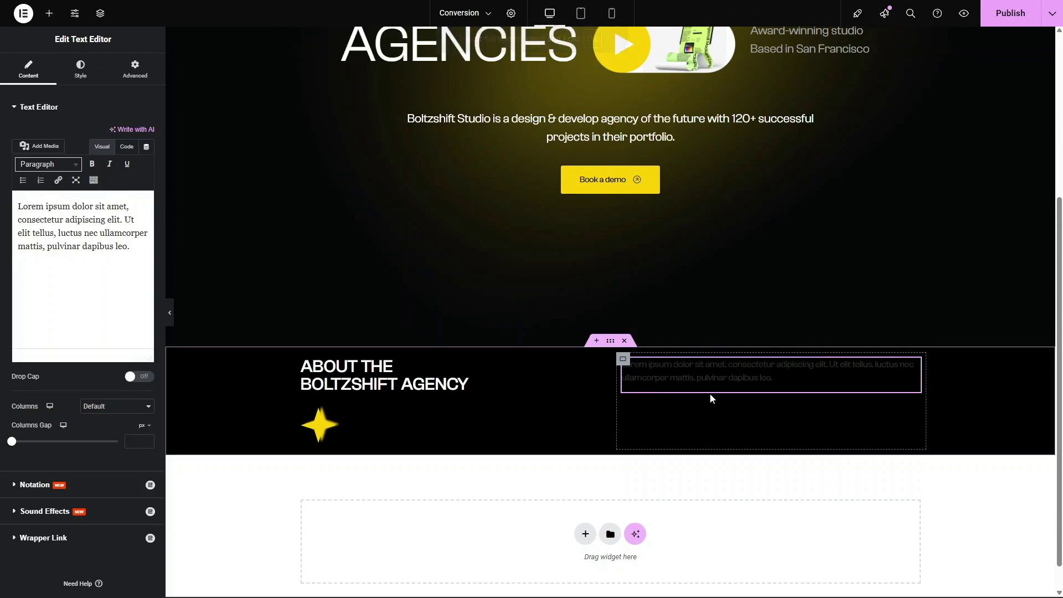
# Replace the placeholder text with the copied paragraphs beginning "Boltzshift is a distinguished design and development agency"
pyautogui.tripleClick(61, 249)
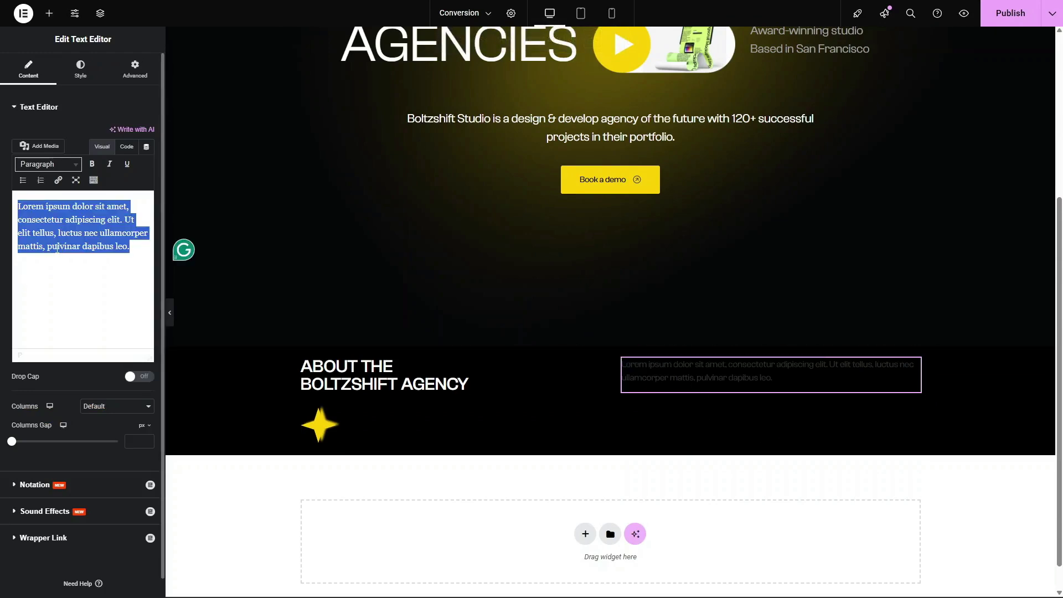
pyautogui.write('Boltzshift is a distinguished design and development agency based in the United Kingdom, known for our commitment to crafting exceptional digital experiences. Since 2018 Boltzshift has been reshaping the web & mobile apps with top-notch design and the power of no code.')
pyautogui.press('F11')
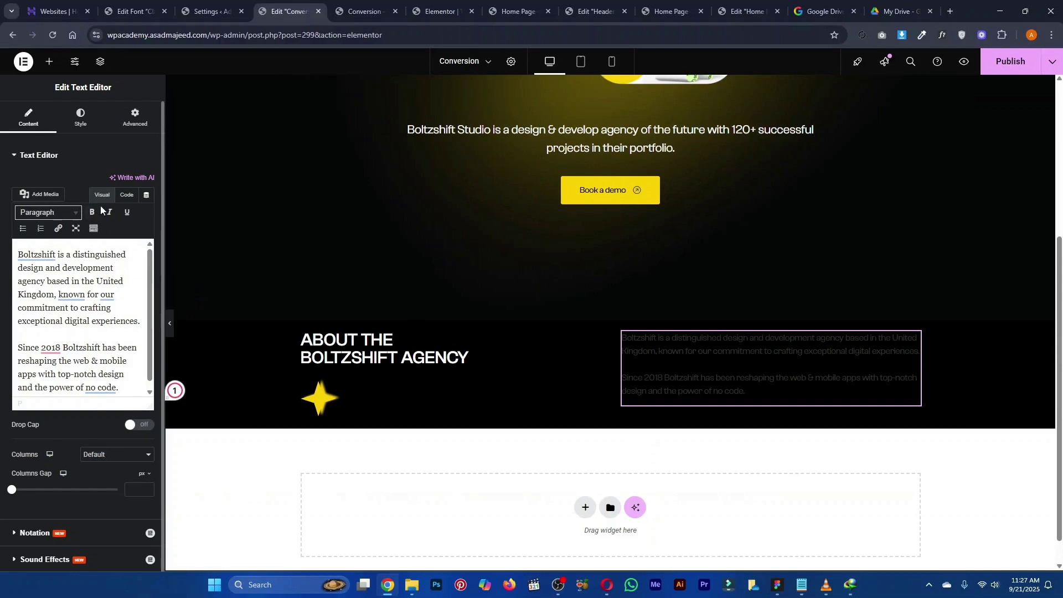
# Apply the Body Big global font and Grey global text color to the About paragraph and compare it with the Figma design
pyautogui.click(81, 115)
pyautogui.click(132, 211)
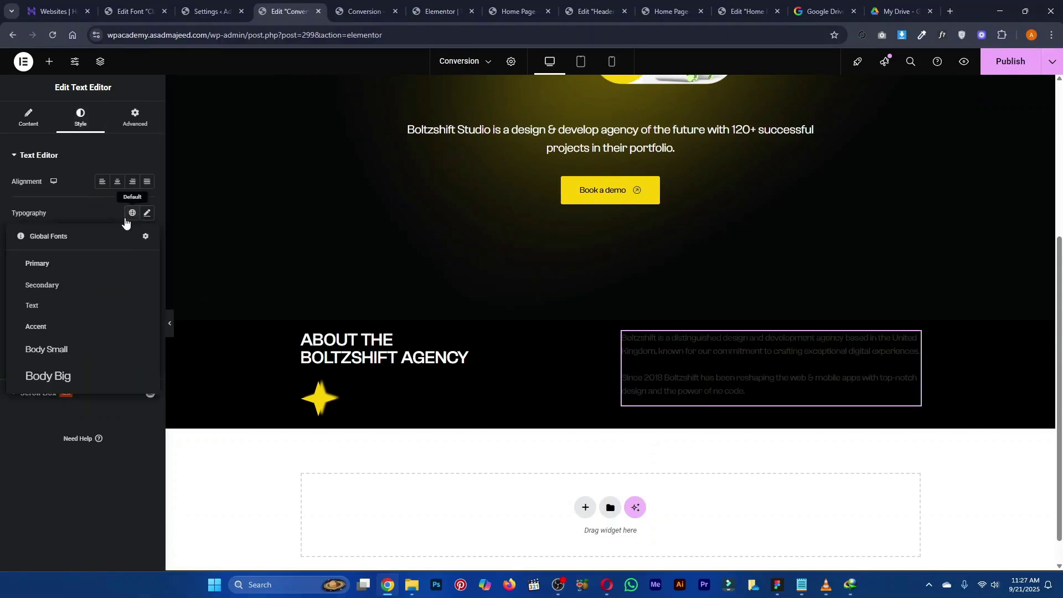
pyautogui.click(65, 381)
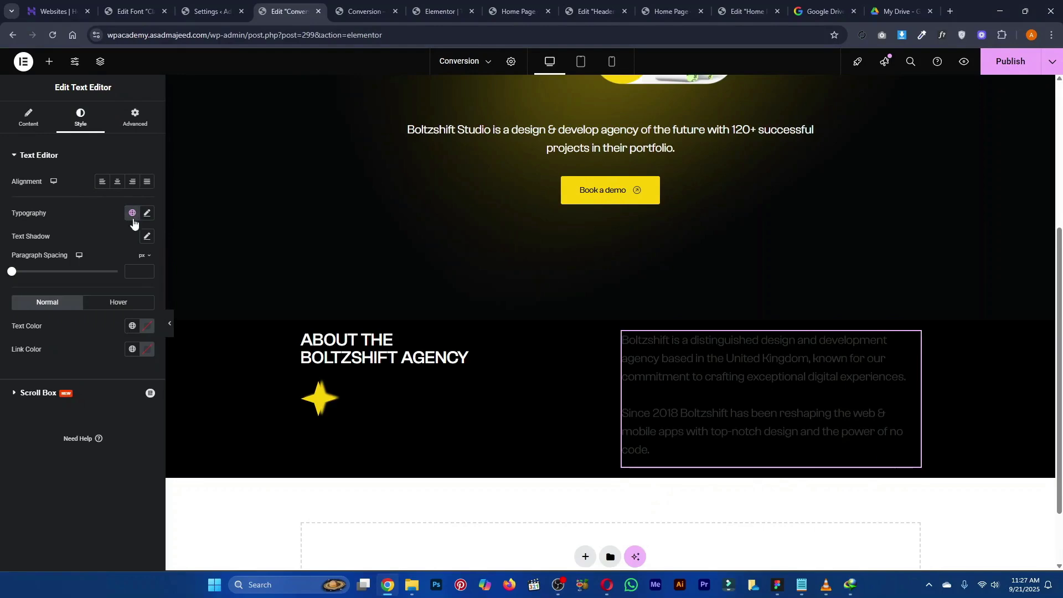
pyautogui.click(132, 326)
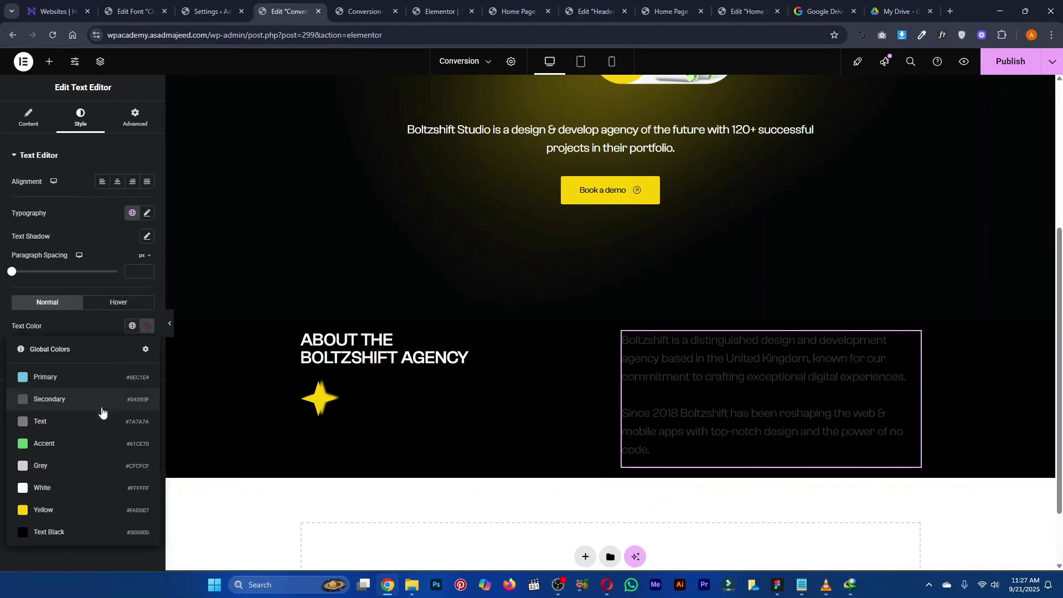
pyautogui.click(84, 465)
pyautogui.hotkey('alt', 'Tab')
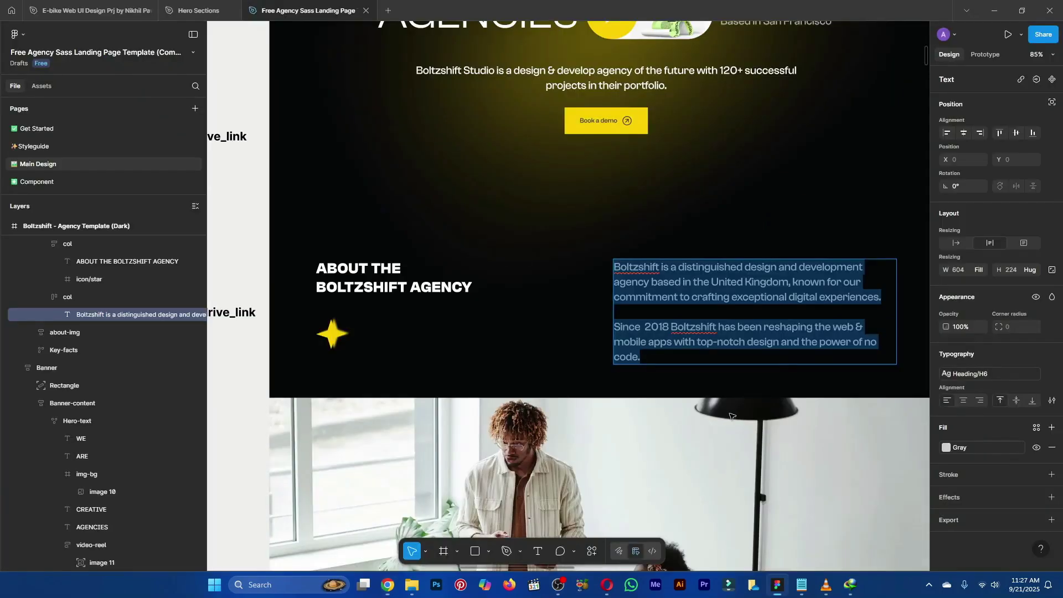
pyautogui.press('Escape')
pyautogui.hotkey('alt', 'Tab')
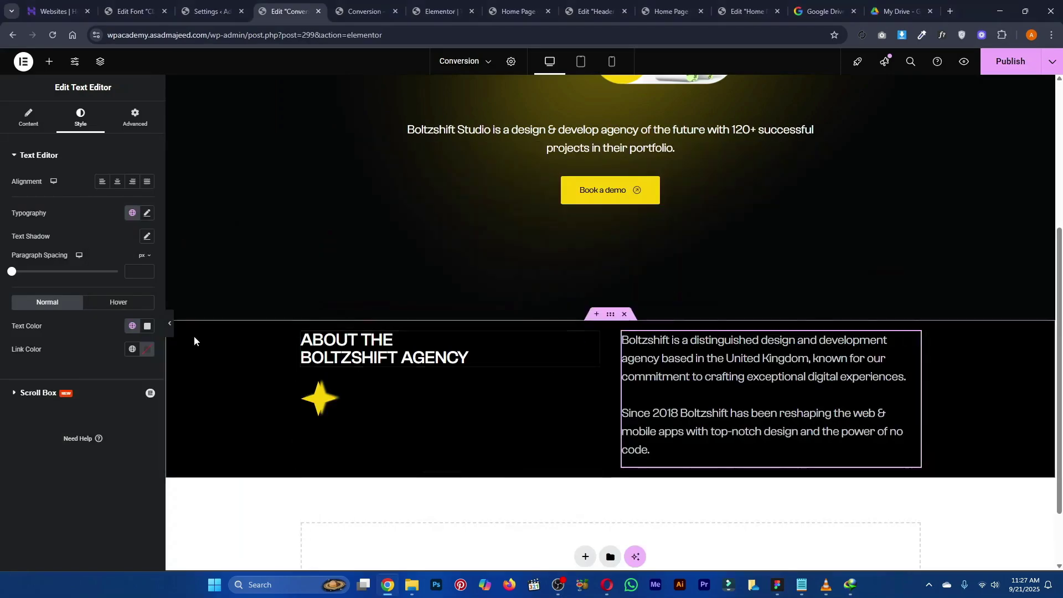
# Copy the "Award-winning studio" text widget in the hero and paste its style onto the About paragraph
pyautogui.scroll(2, 757, 269)
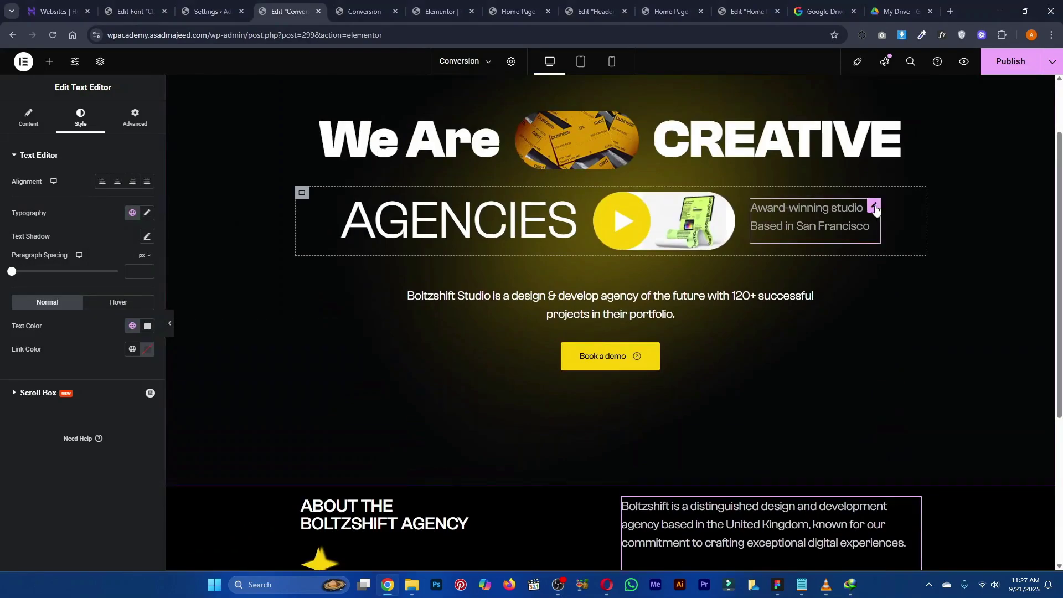
pyautogui.click(875, 208)
pyautogui.scroll(-2, 831, 274)
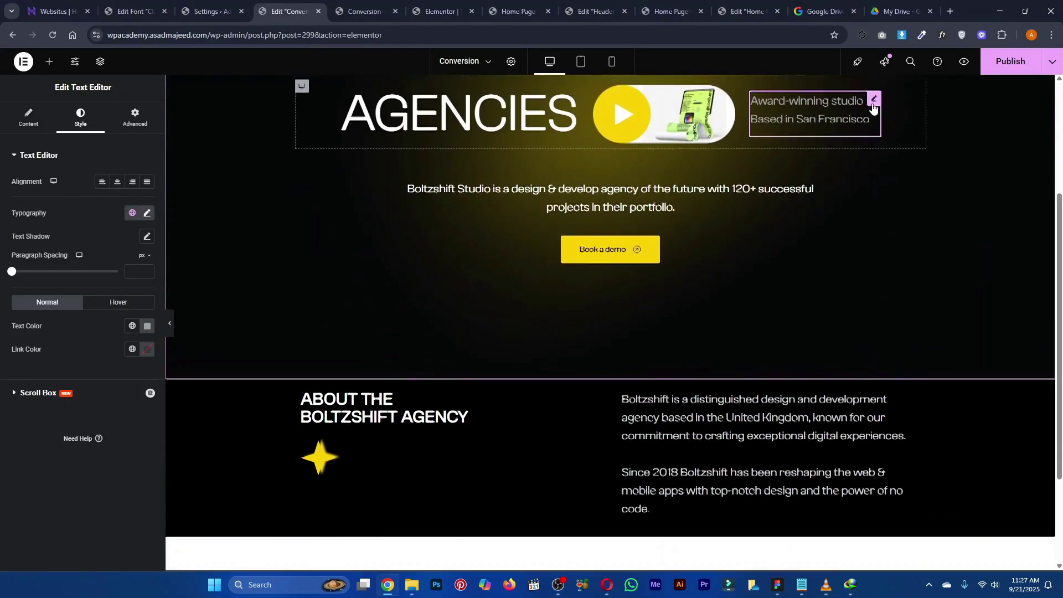
pyautogui.scroll(1, 864, 183)
pyautogui.rightClick(877, 159)
pyautogui.click(900, 207)
pyautogui.scroll(-3, 884, 241)
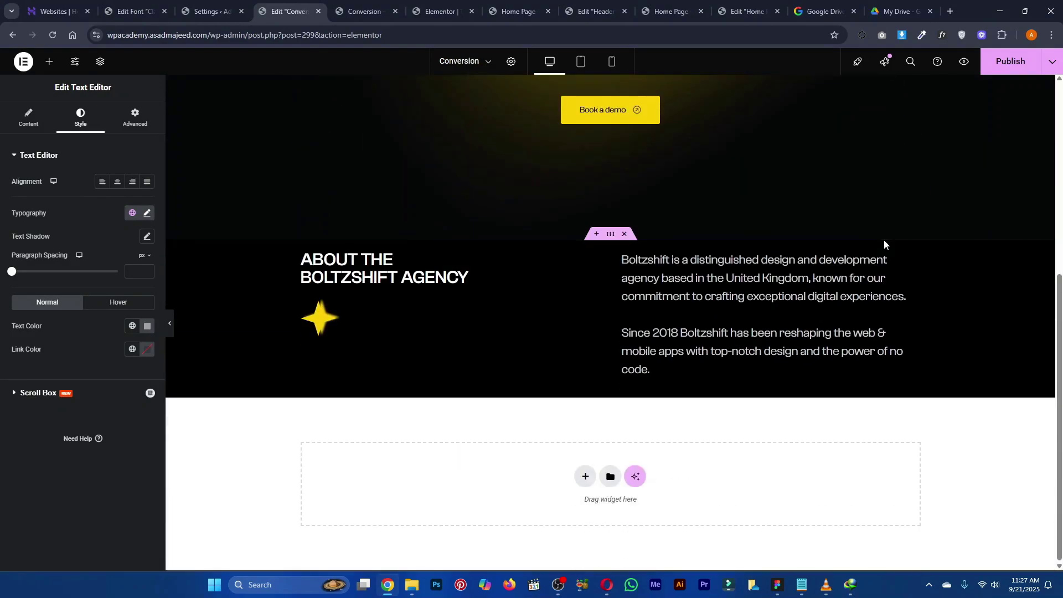
pyautogui.rightClick(911, 259)
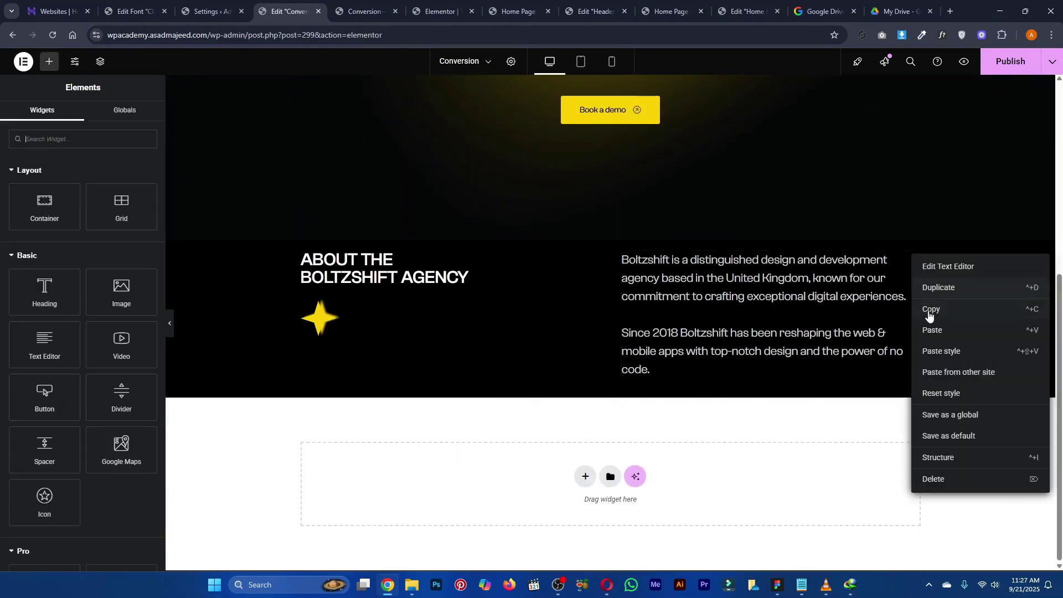
pyautogui.click(938, 349)
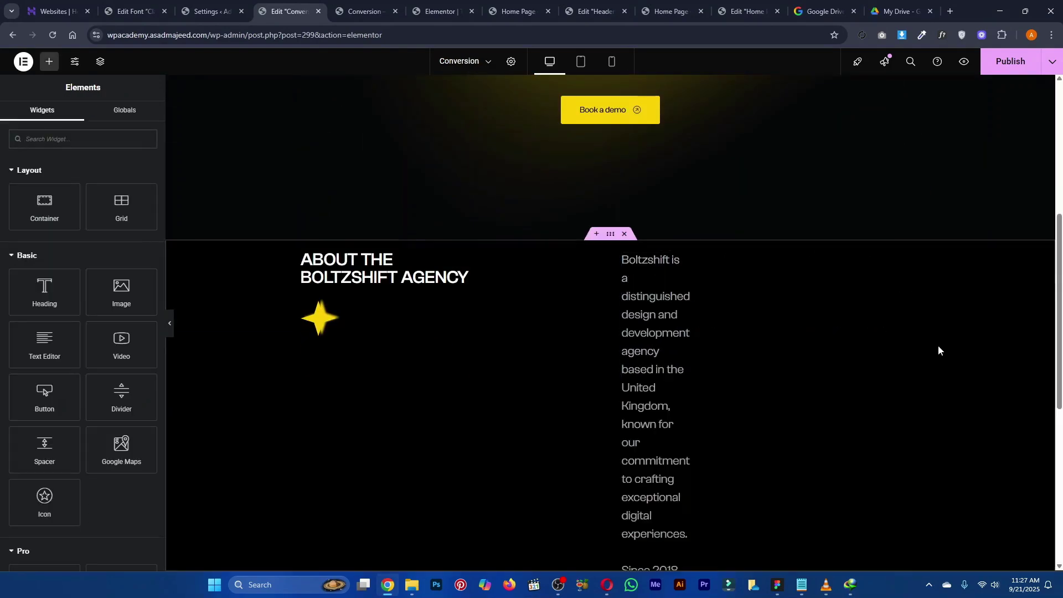
# Set the About paragraph's width to Default
pyautogui.click(673, 265)
pyautogui.click(135, 118)
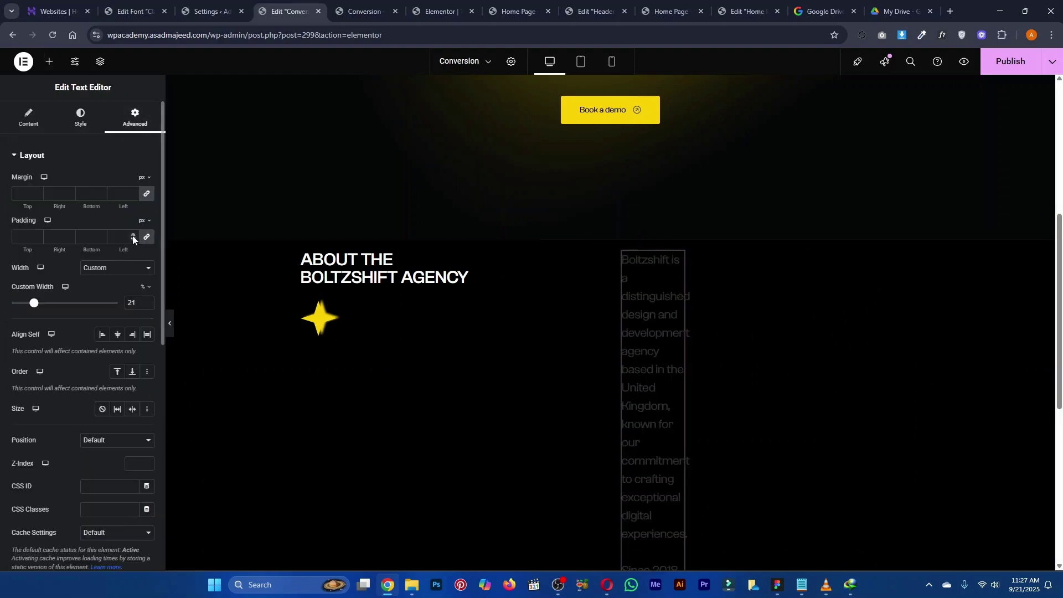
pyautogui.click(122, 266)
pyautogui.click(116, 277)
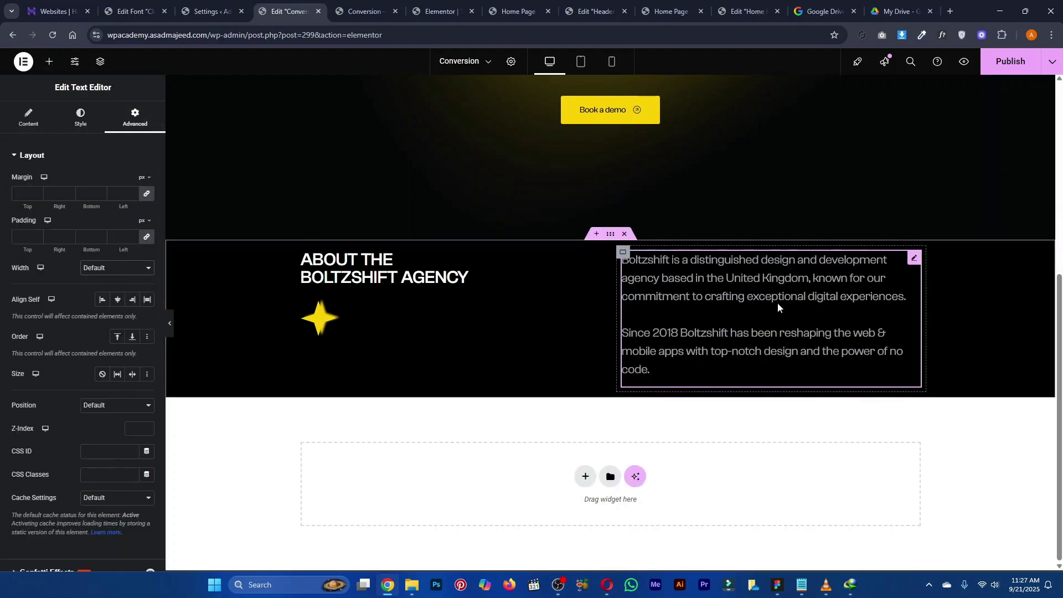
# Check the About frame's padding in Figma and set the About container's padding to 72 px top and bottom, 0 on the sides
pyautogui.scroll(1, 781, 310)
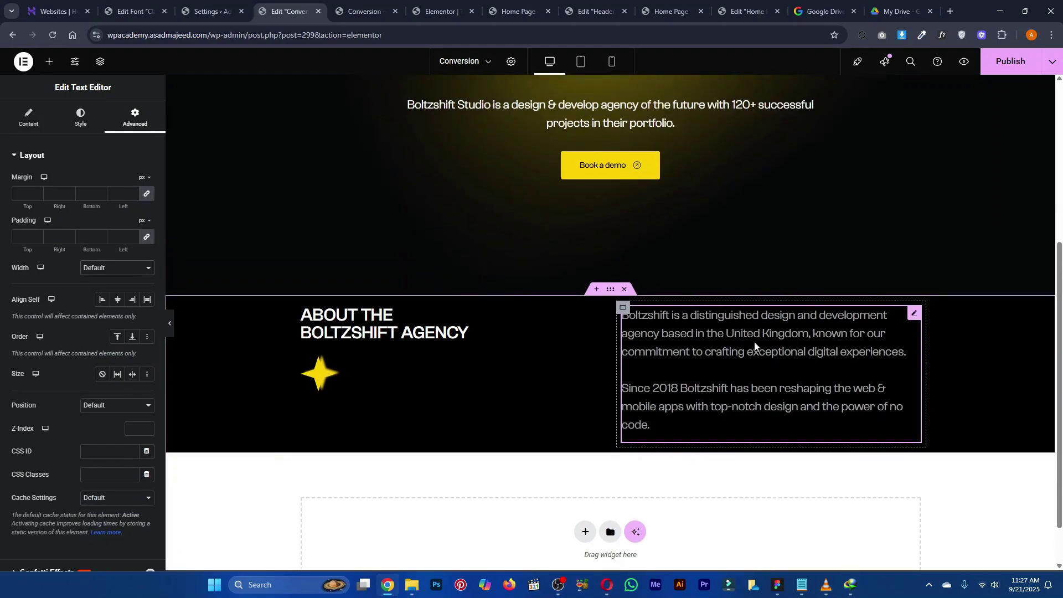
pyautogui.hotkey('alt', 'Tab')
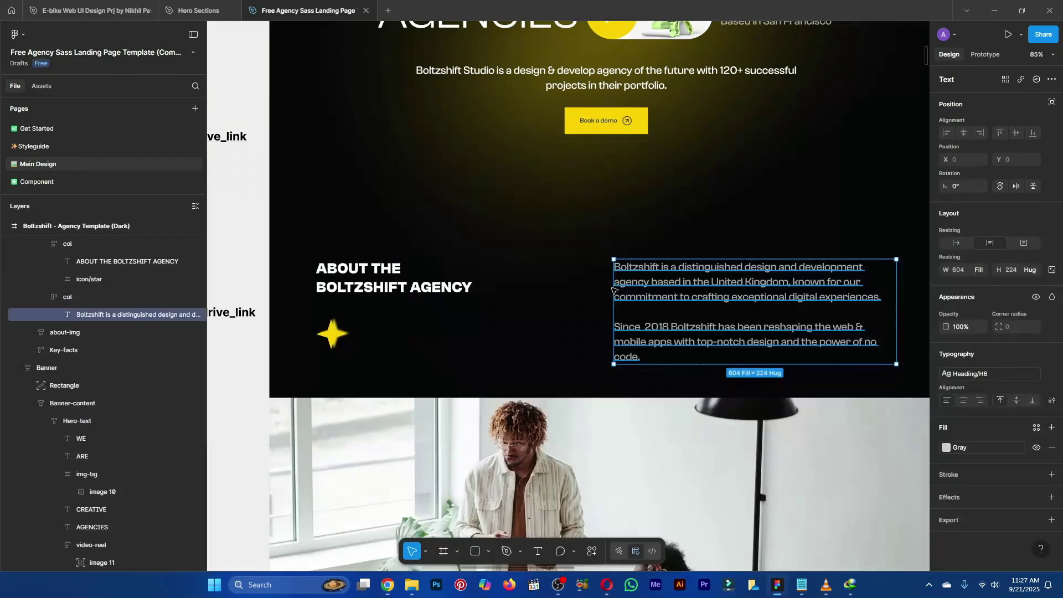
pyautogui.scroll(1, 589, 280)
pyautogui.click(579, 244)
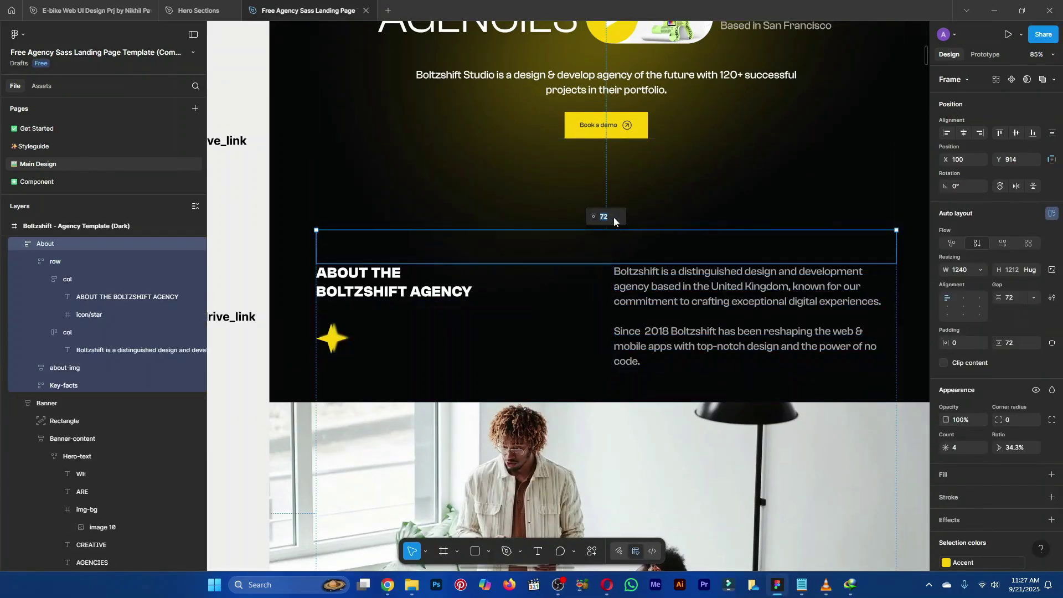
pyautogui.hotkey('alt', 'Tab')
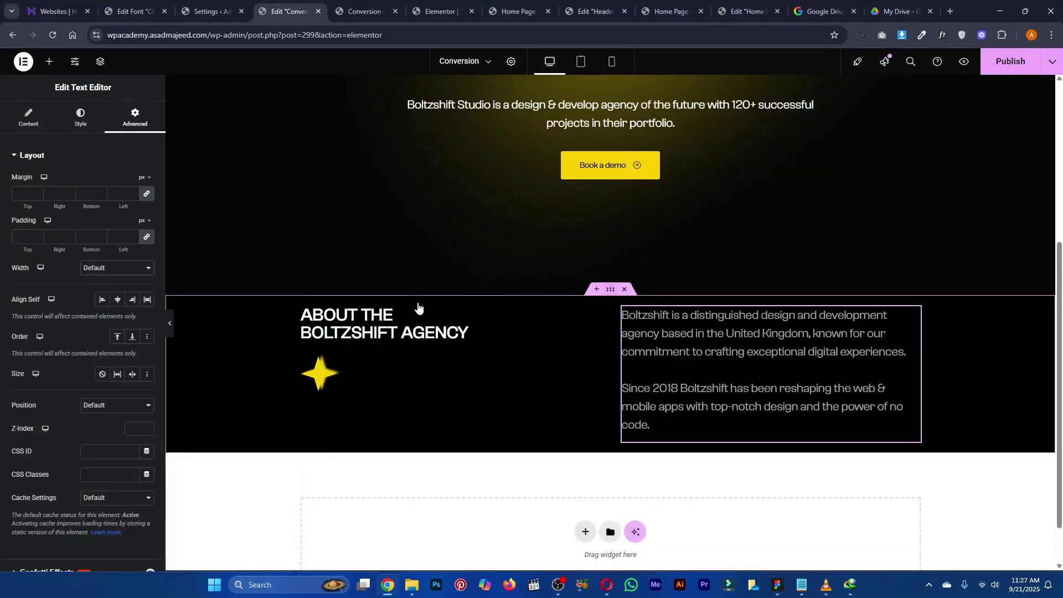
pyautogui.click(418, 307)
pyautogui.click(135, 118)
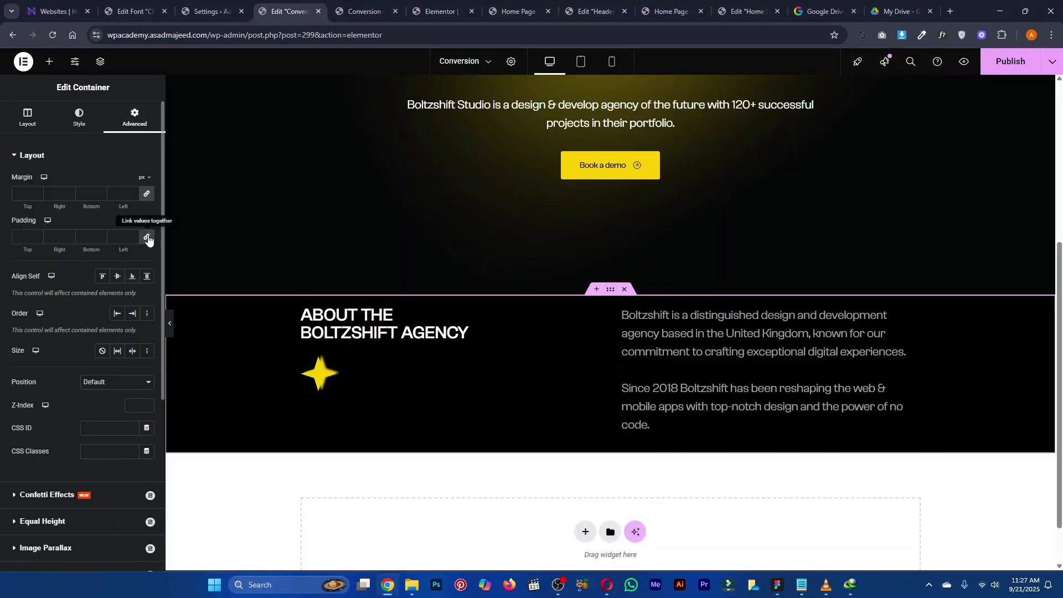
pyautogui.click(54, 237)
pyautogui.write('0')
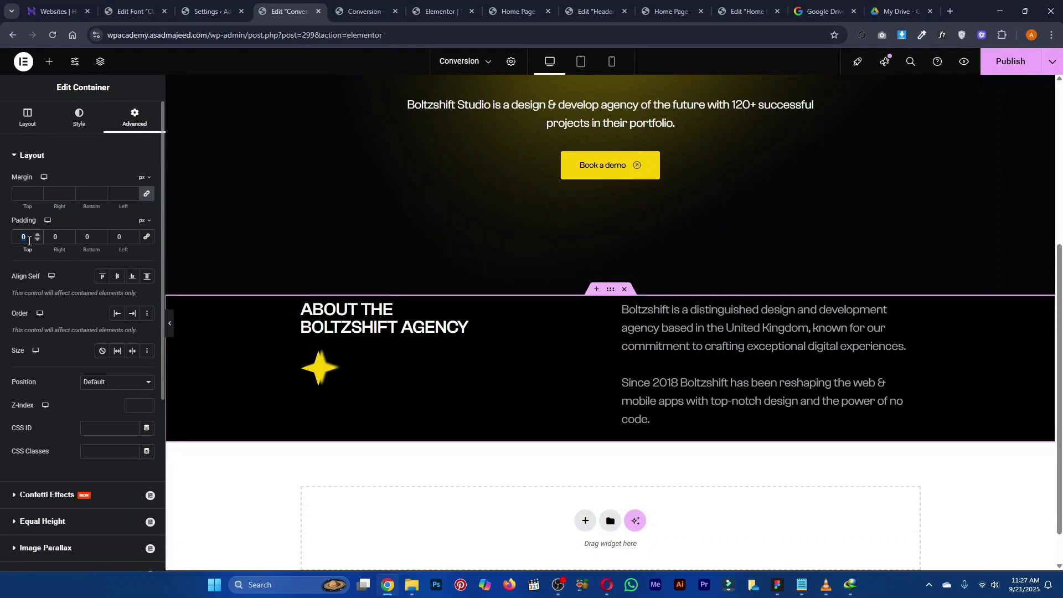
pyautogui.write('72')
pyautogui.press('Tab')
pyautogui.press('Tab')
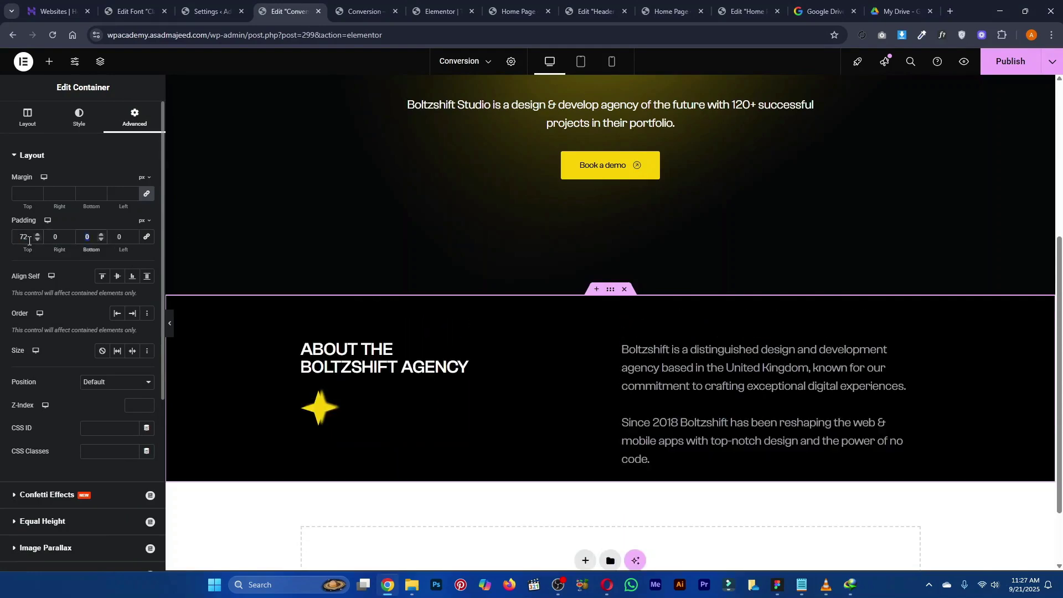
pyautogui.write('72')
# Publish the page, review the About section in the Conversion preview, and return to the editor
pyautogui.scroll(4, 670, 292)
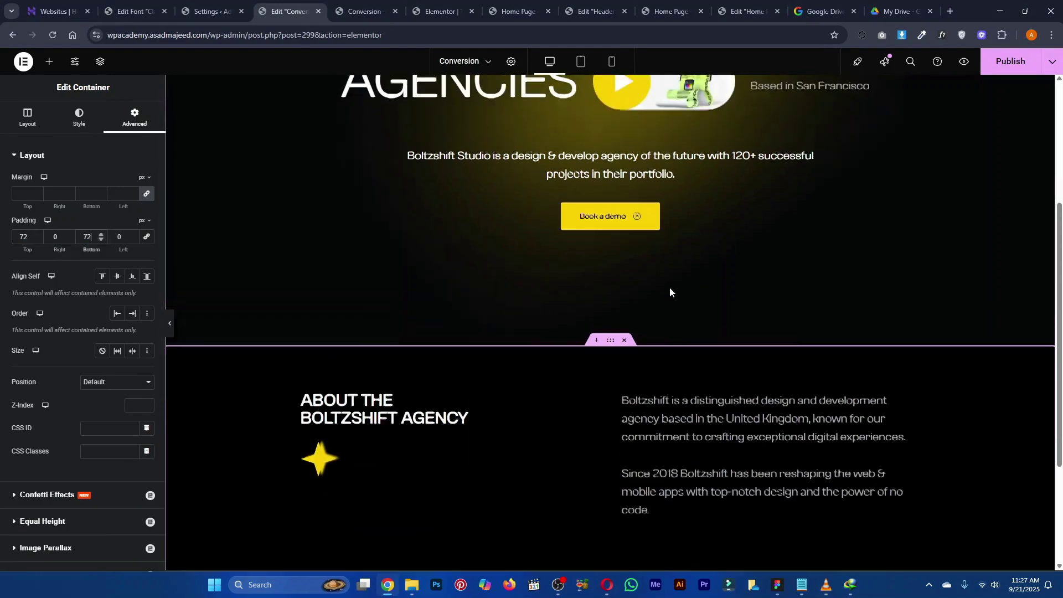
pyautogui.hotkey('alt', 'Tab')
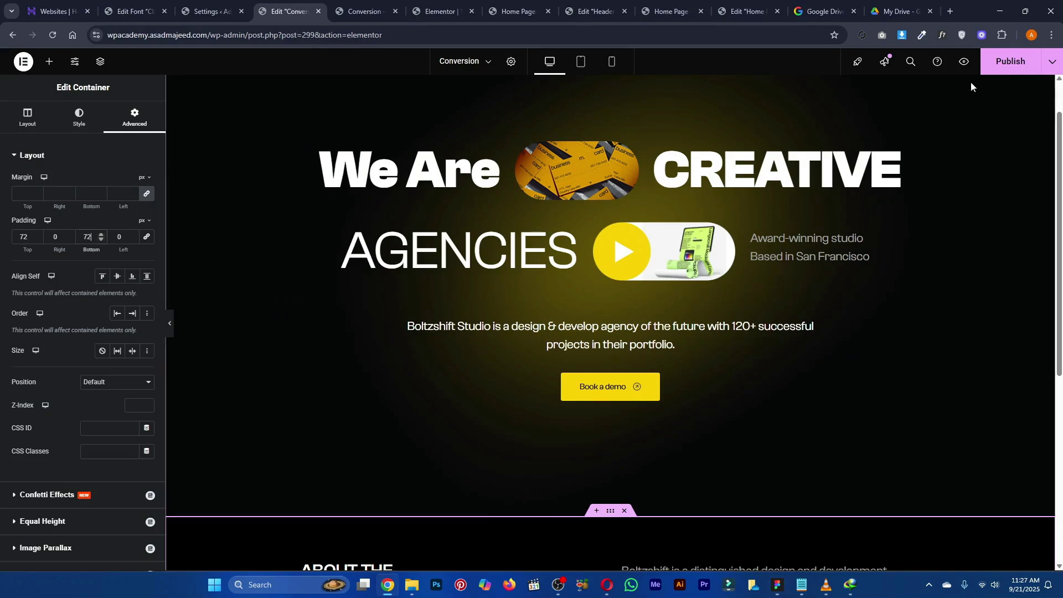
pyautogui.click(992, 71)
pyautogui.click(382, 10)
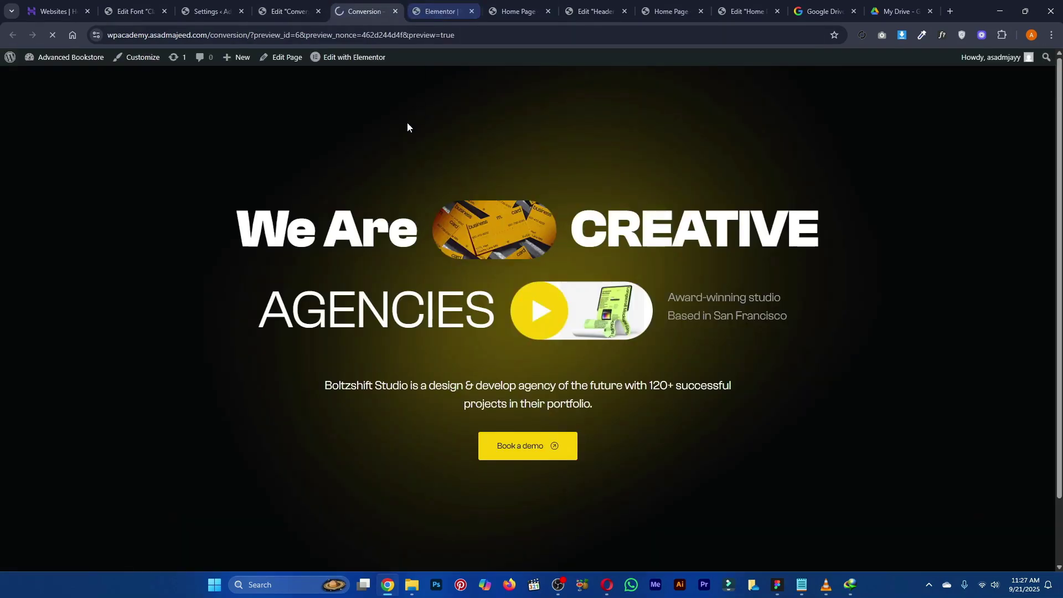
pyautogui.scroll(-4, 445, 119)
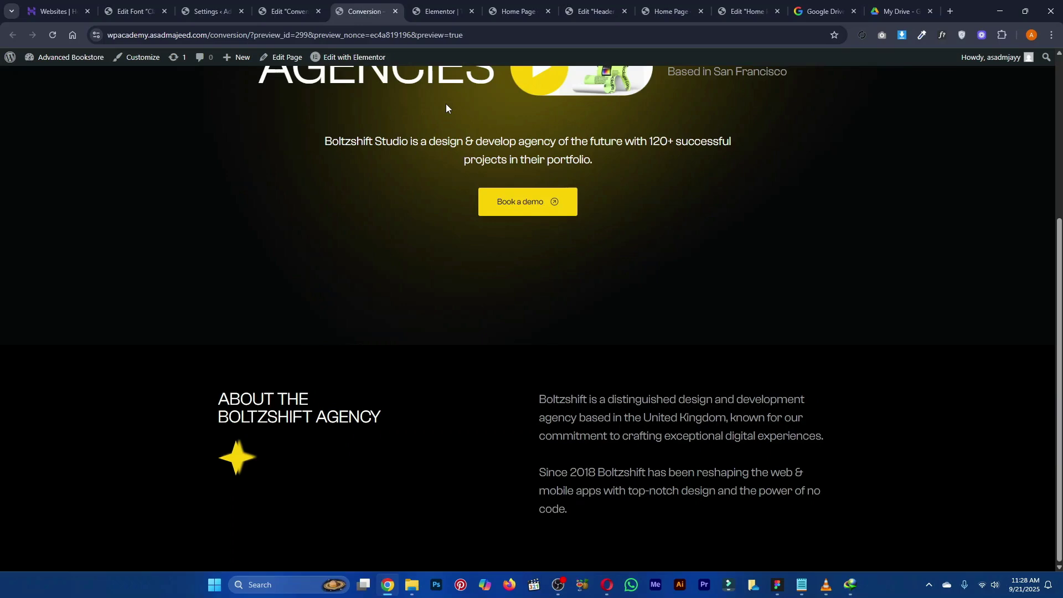
pyautogui.click(287, 4)
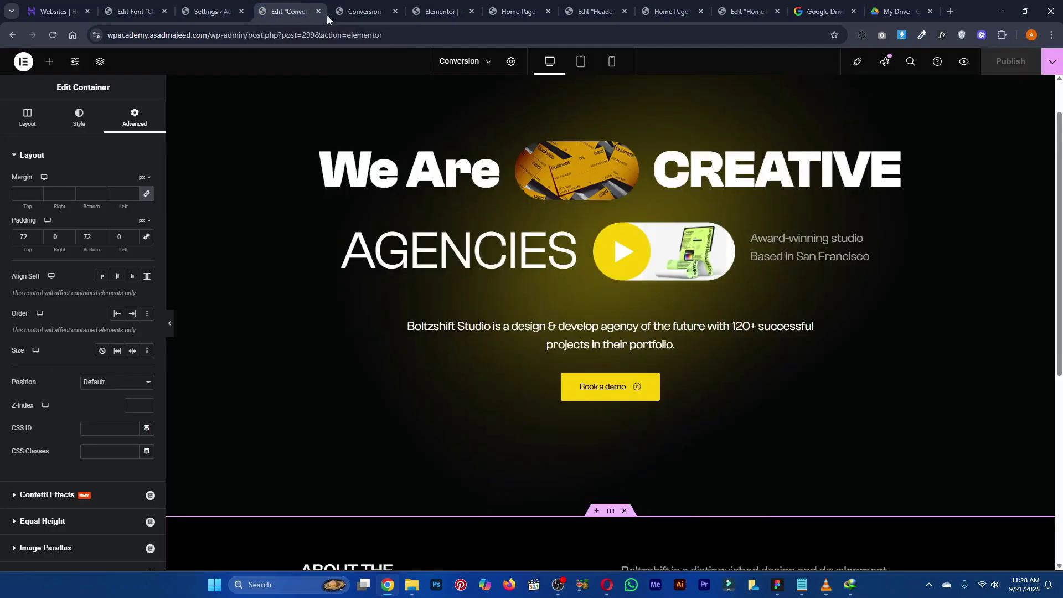
# Switch to Figma and examine the About frame's photo and key facts layout below the two text columns
pyautogui.scroll(-5, 596, 248)
pyautogui.scroll(3, 596, 248)
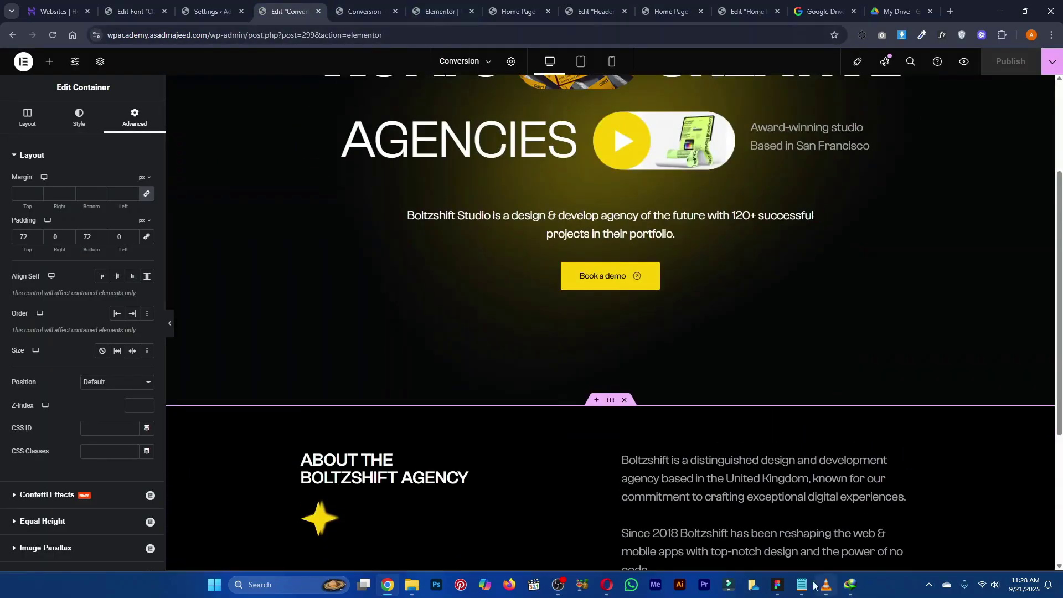
pyautogui.click(778, 586)
pyautogui.scroll(-5, 640, 339)
pyautogui.scroll(1, 640, 339)
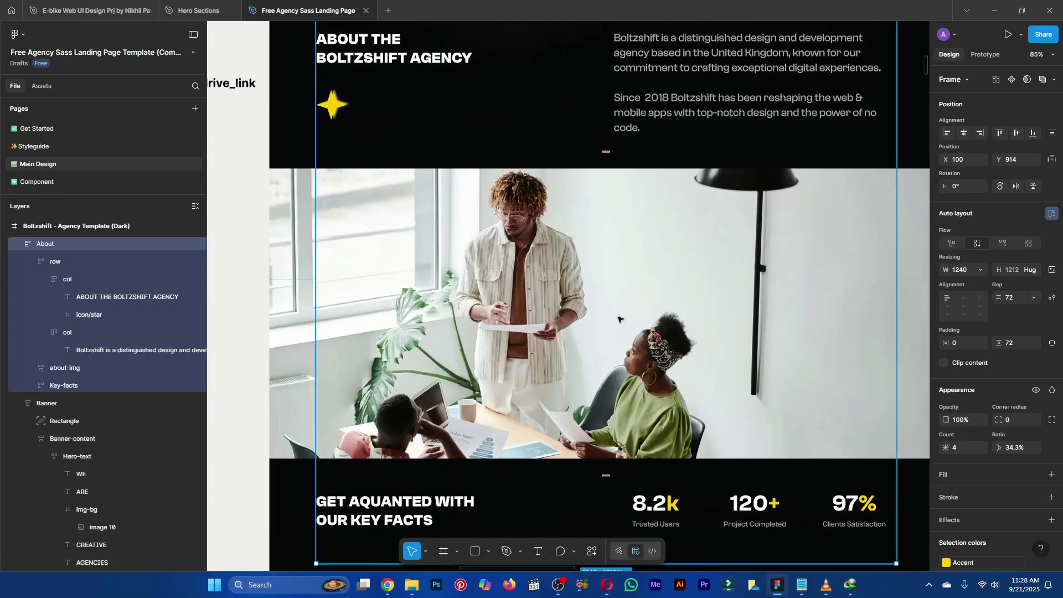
pyautogui.click(248, 294)
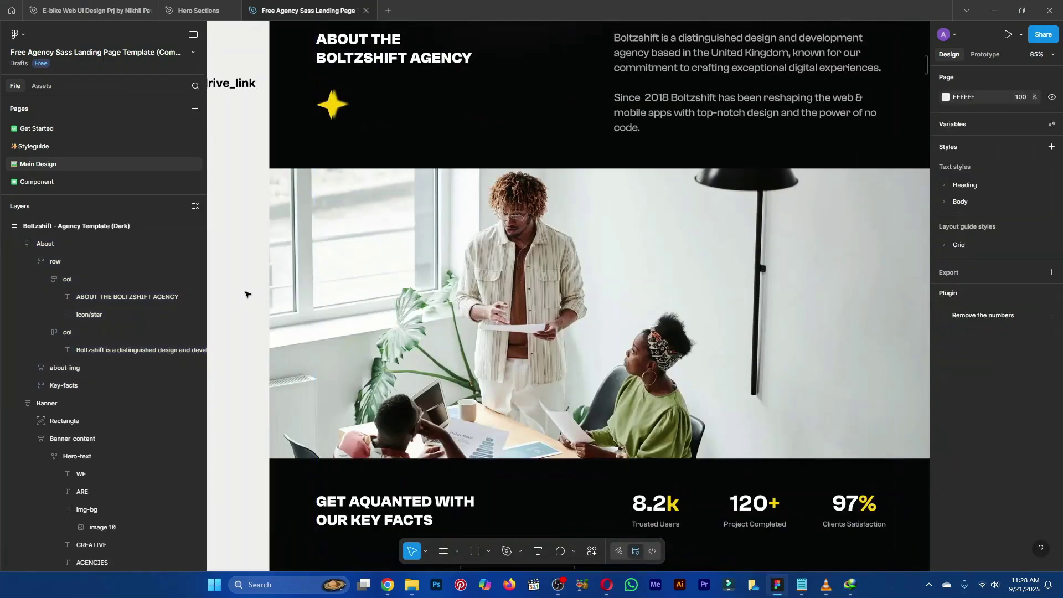
pyautogui.click(416, 265)
pyautogui.scroll(-3, 437, 270)
pyautogui.scroll(1, 544, 297)
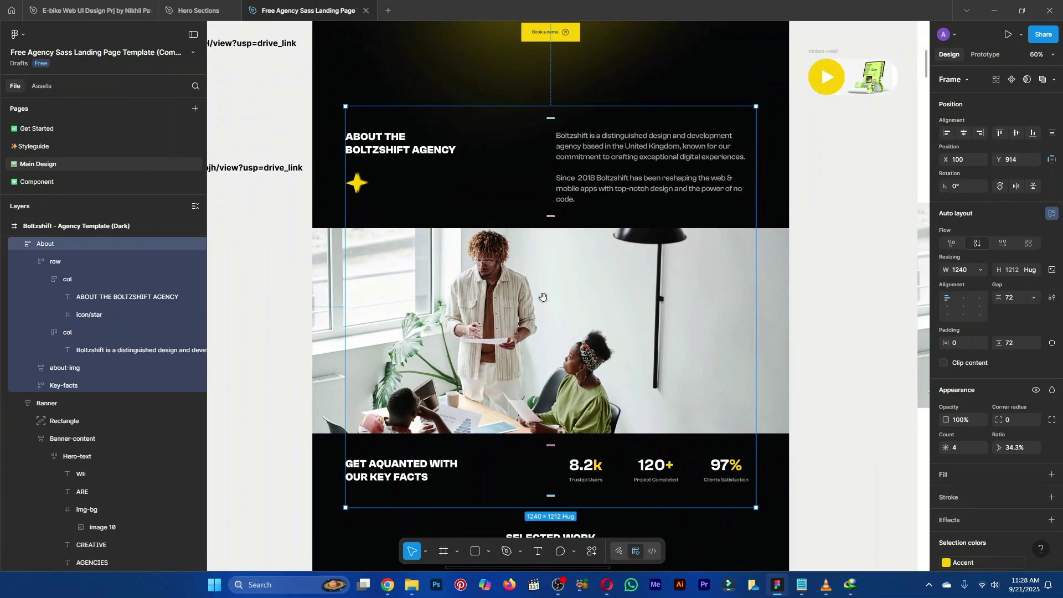
# Present the Figma design as a prototype, examine how the About photo spans the page, and return to the design file
pyautogui.click(1007, 35)
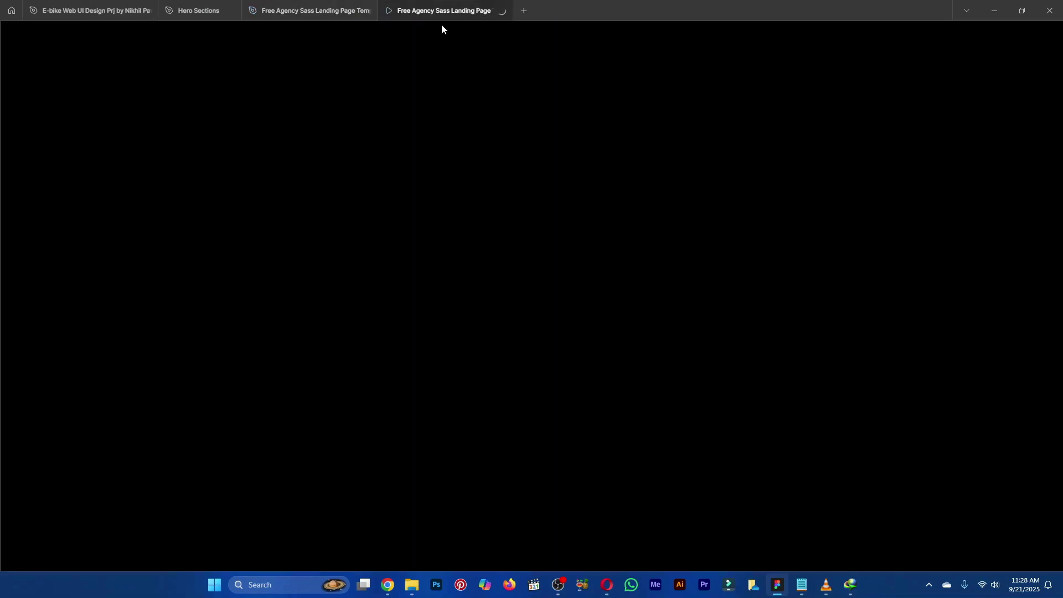
pyautogui.click(316, 10)
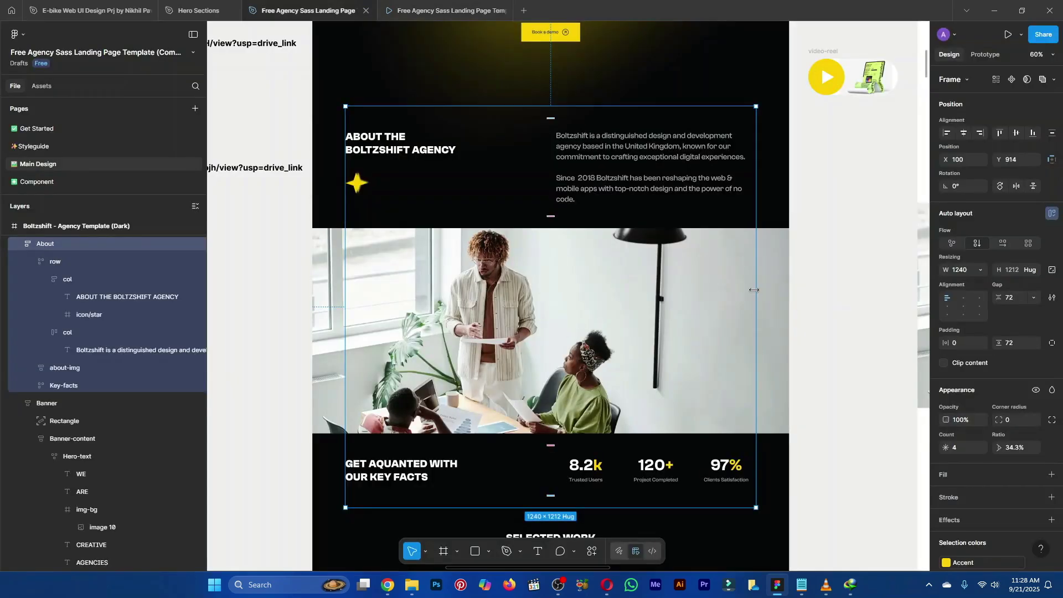
pyautogui.click(474, 10)
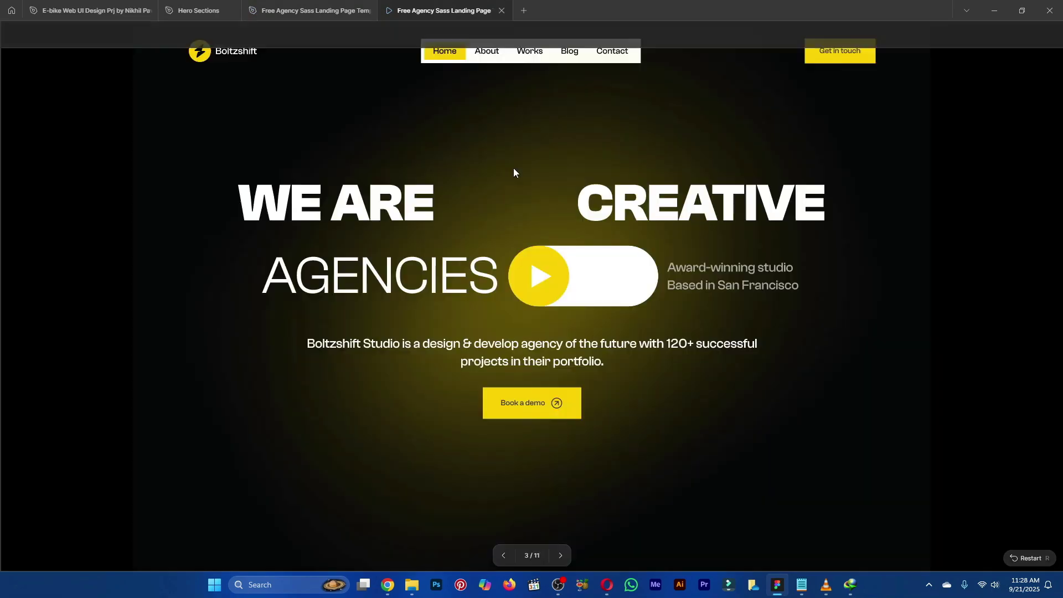
pyautogui.scroll(-7, 481, 207)
pyautogui.scroll(-3, 482, 209)
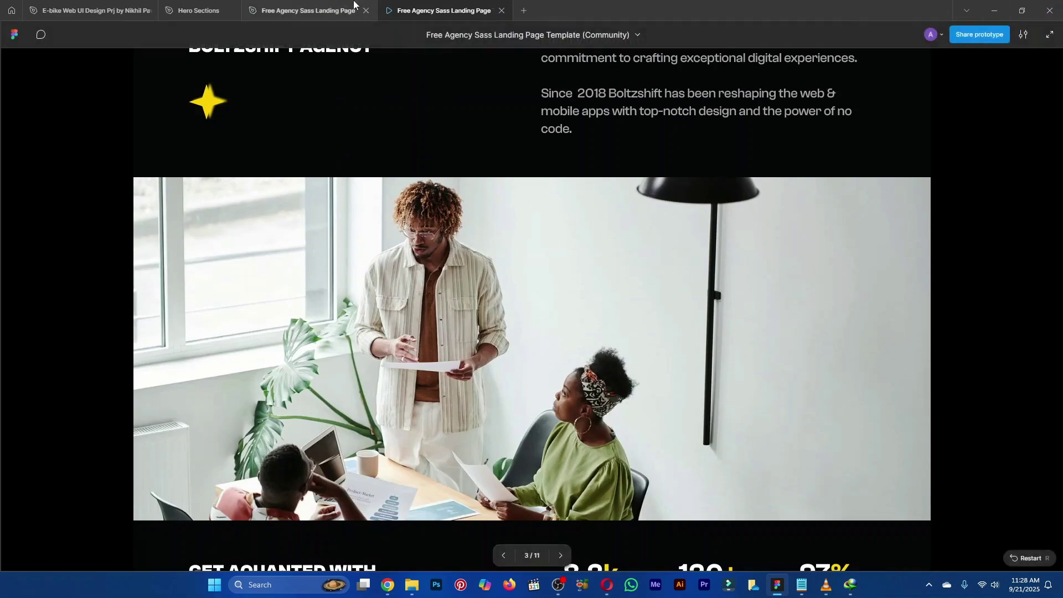
pyautogui.click(299, 10)
# Switch back to Elementor and add a single-column flexbox container below the About section
pyautogui.hotkey('alt', 'Tab')
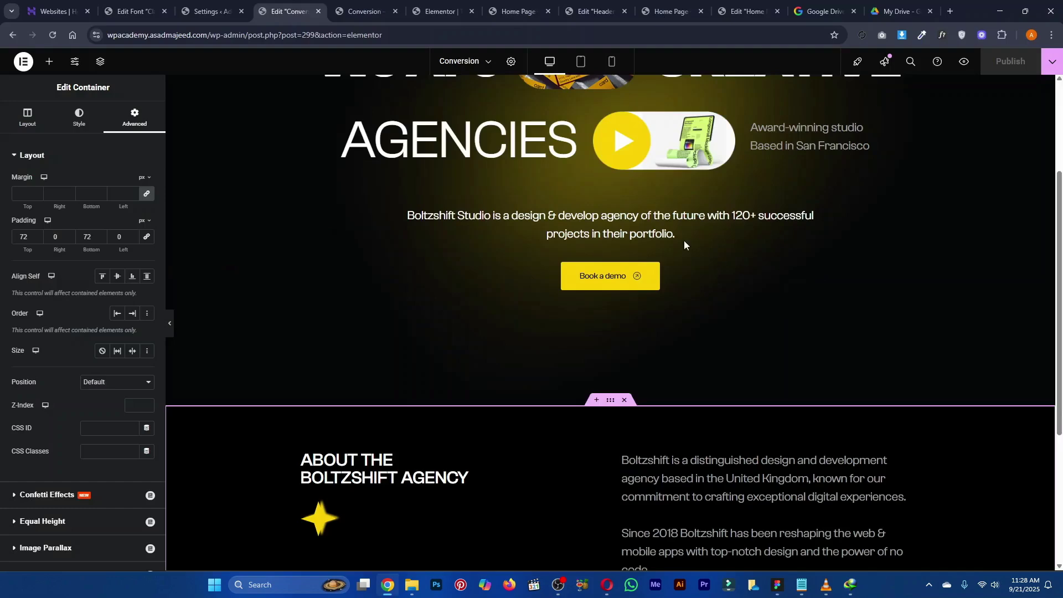
pyautogui.scroll(-3, 683, 240)
pyautogui.click(582, 475)
pyautogui.click(576, 510)
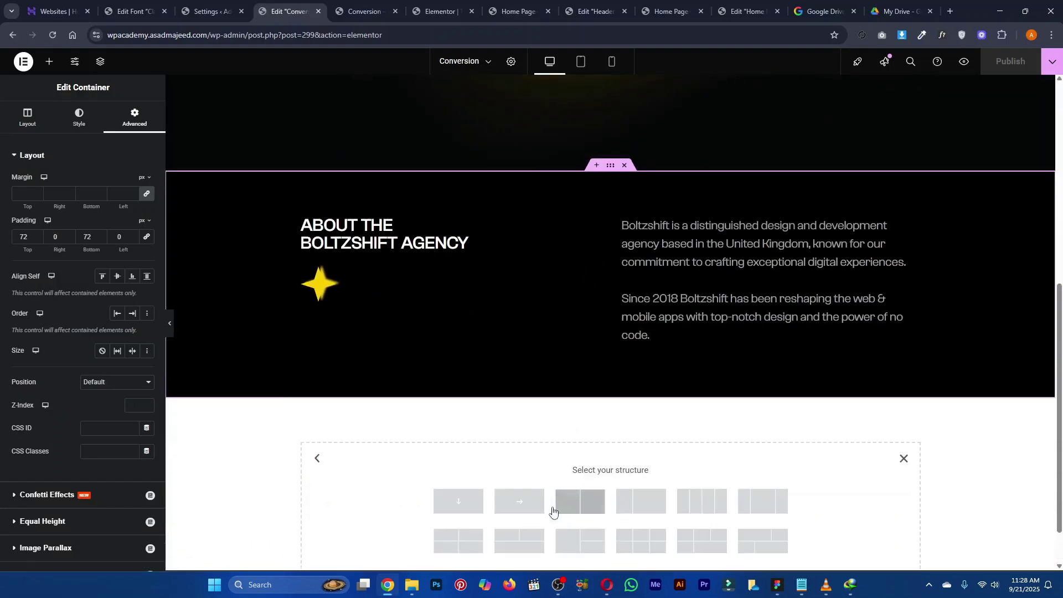
pyautogui.scroll(-1, 548, 426)
pyautogui.click(458, 450)
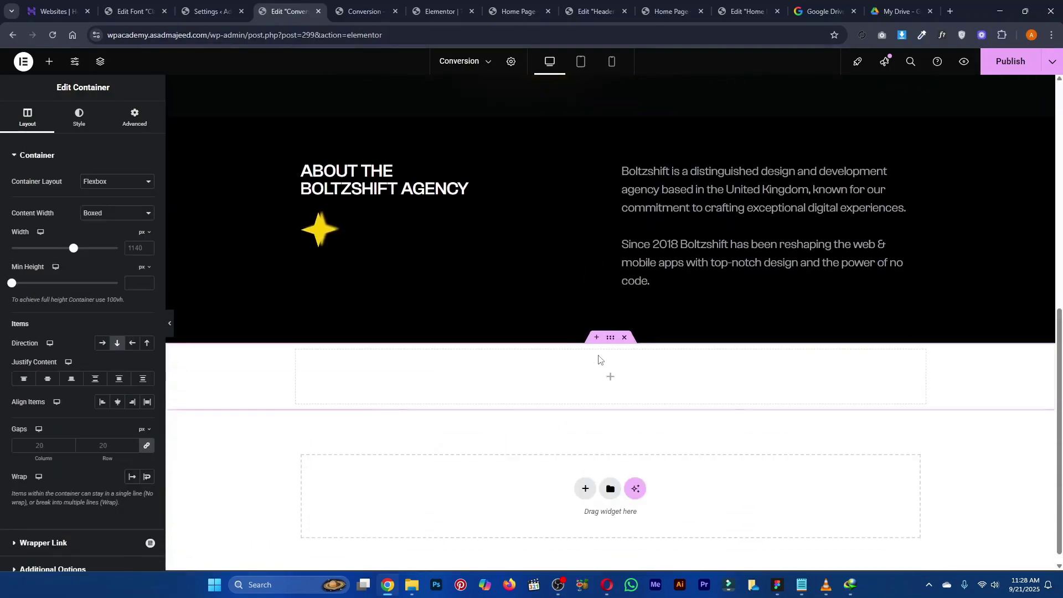
# Copy the About photo's height from Figma and set the new container's minimum height to 620 px
pyautogui.hotkey('alt', 'Tab')
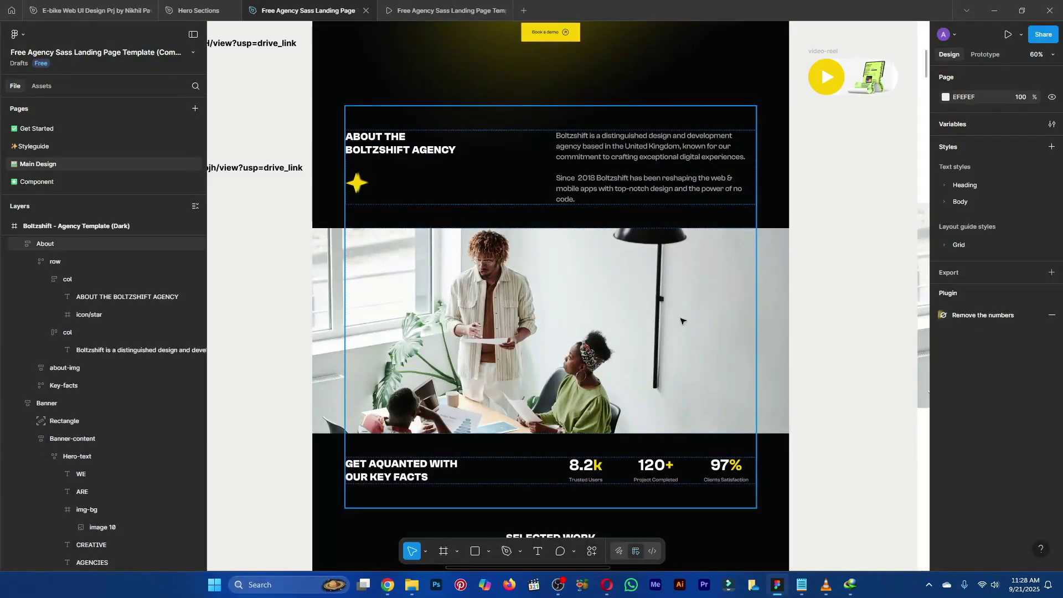
pyautogui.click(771, 315)
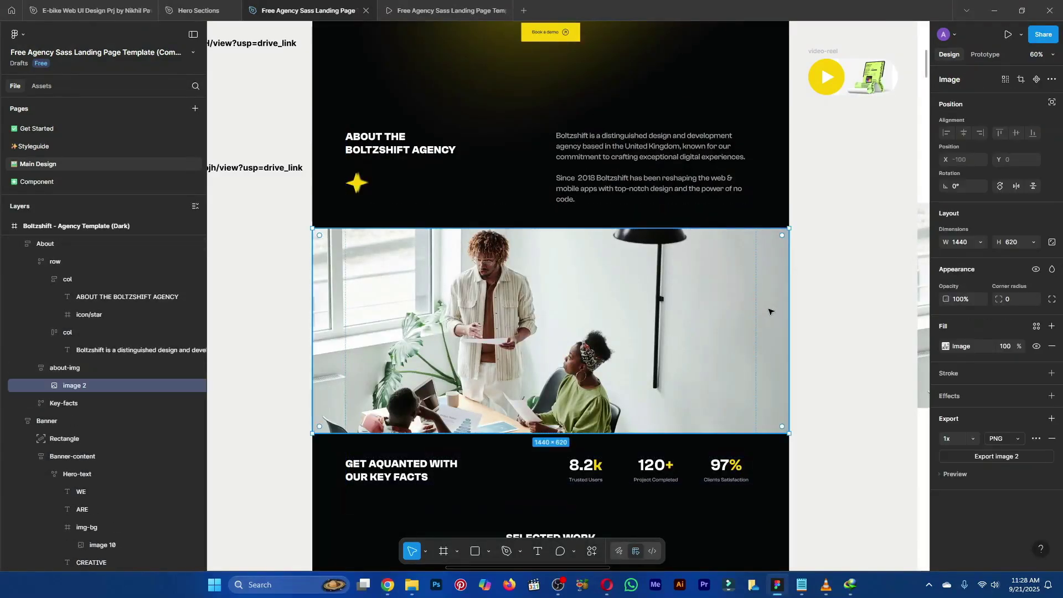
pyautogui.click(1013, 242)
pyautogui.hotkey('ctrl', 'c')
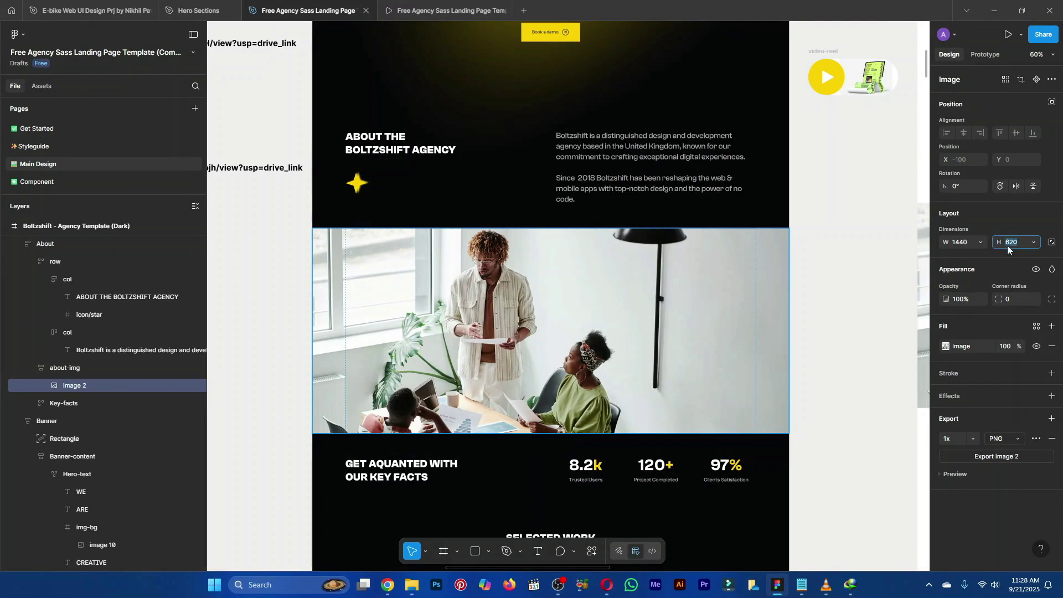
pyautogui.hotkey('alt', 'Tab')
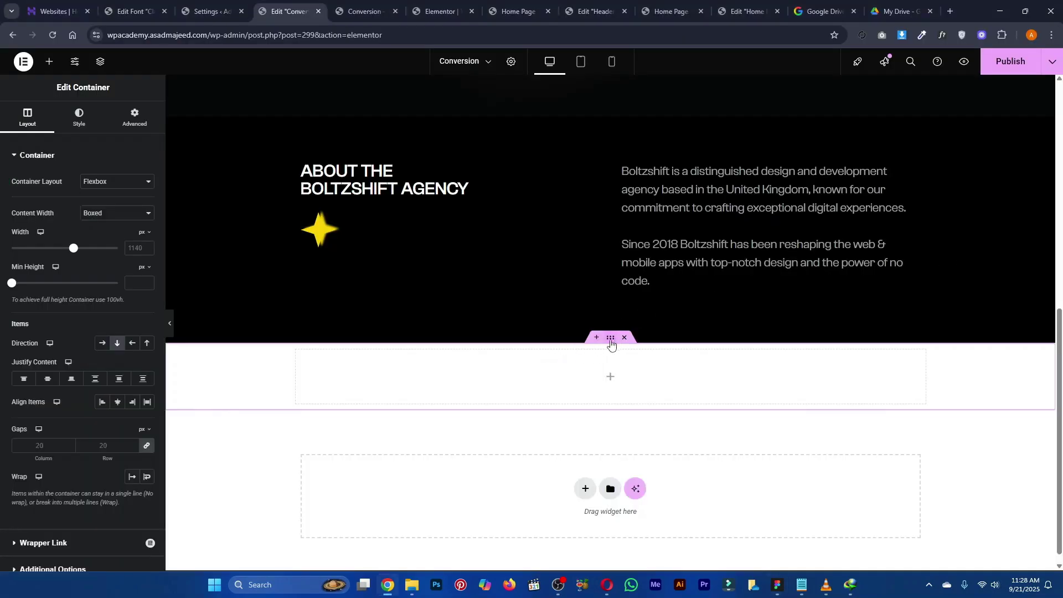
pyautogui.click(133, 284)
pyautogui.hotkey('ctrl', 'v')
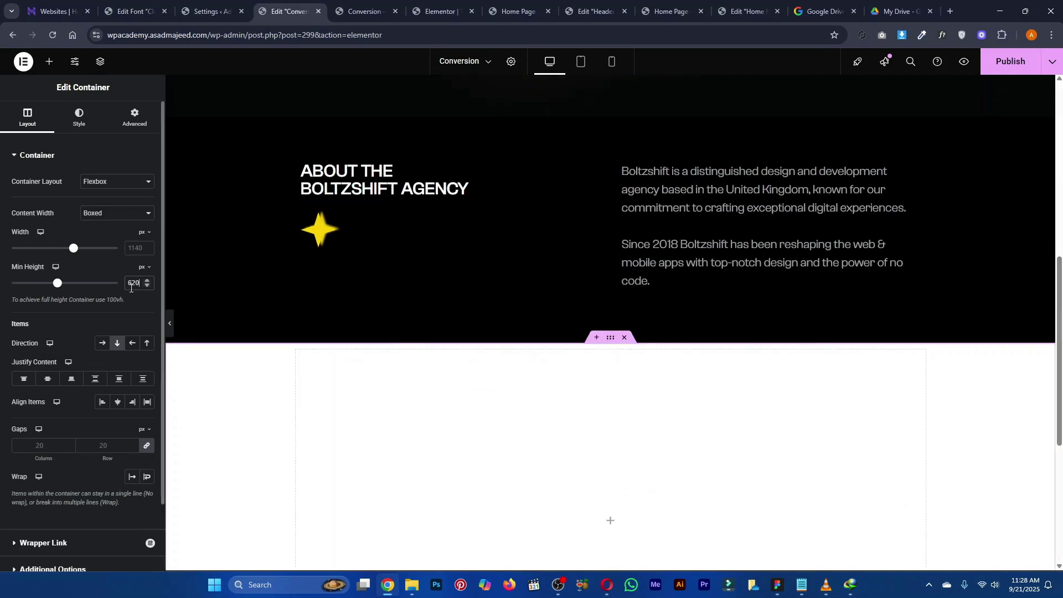
# Find the Image widget and add it to the new container below the About section
pyautogui.click(49, 62)
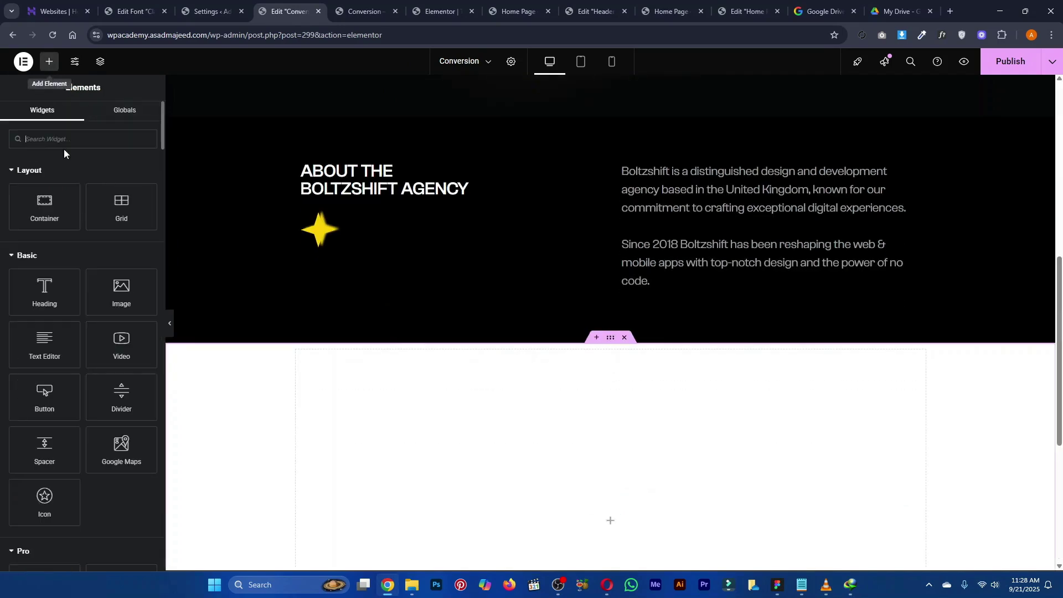
pyautogui.click(62, 140)
pyautogui.write('image')
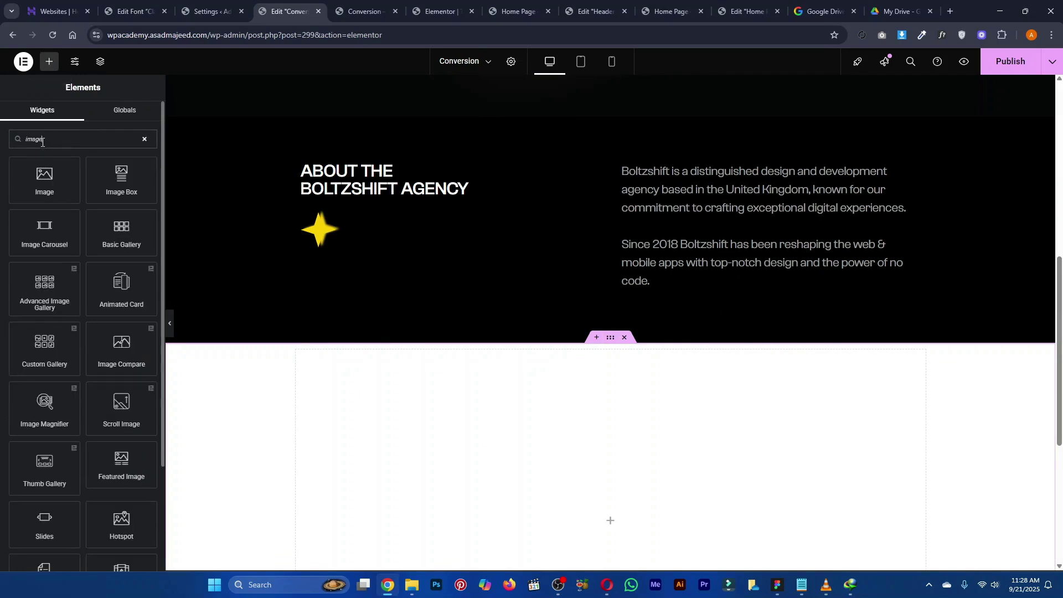
pyautogui.moveTo(72, 196); pyautogui.dragTo(537, 421)
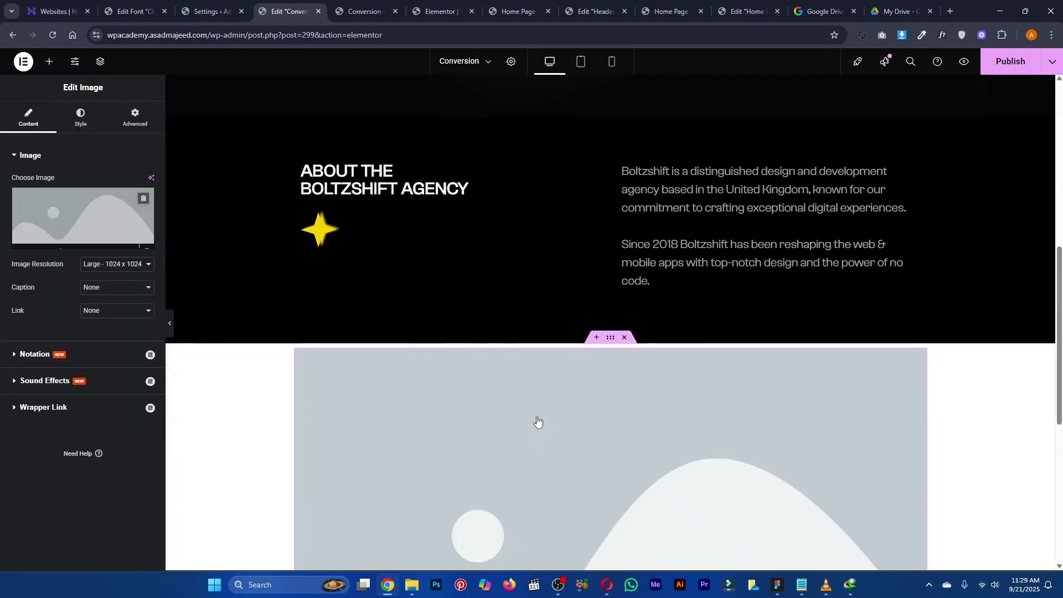
# Check the About photo in Figma and choose image-2.png from the media library for the image widget
pyautogui.hotkey('alt', 'Tab')
pyautogui.click(491, 326)
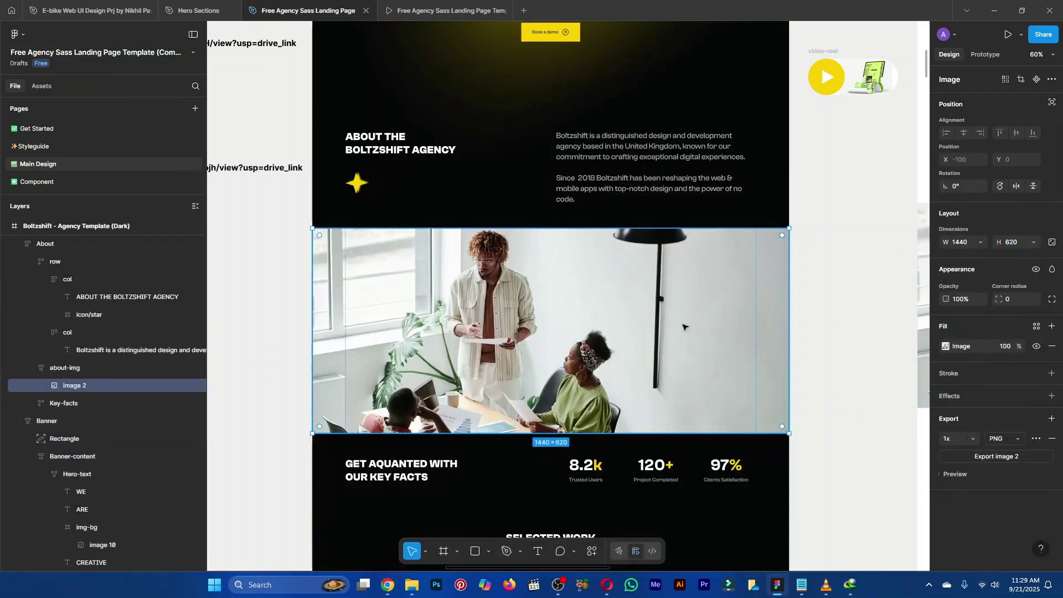
pyautogui.hotkey('alt', 'Tab')
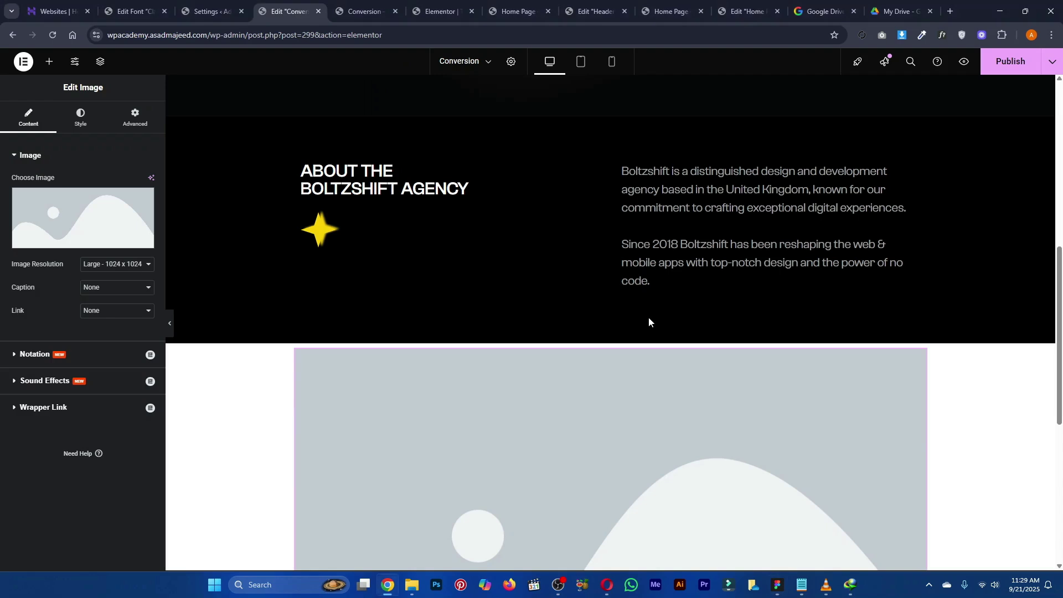
pyautogui.click(97, 216)
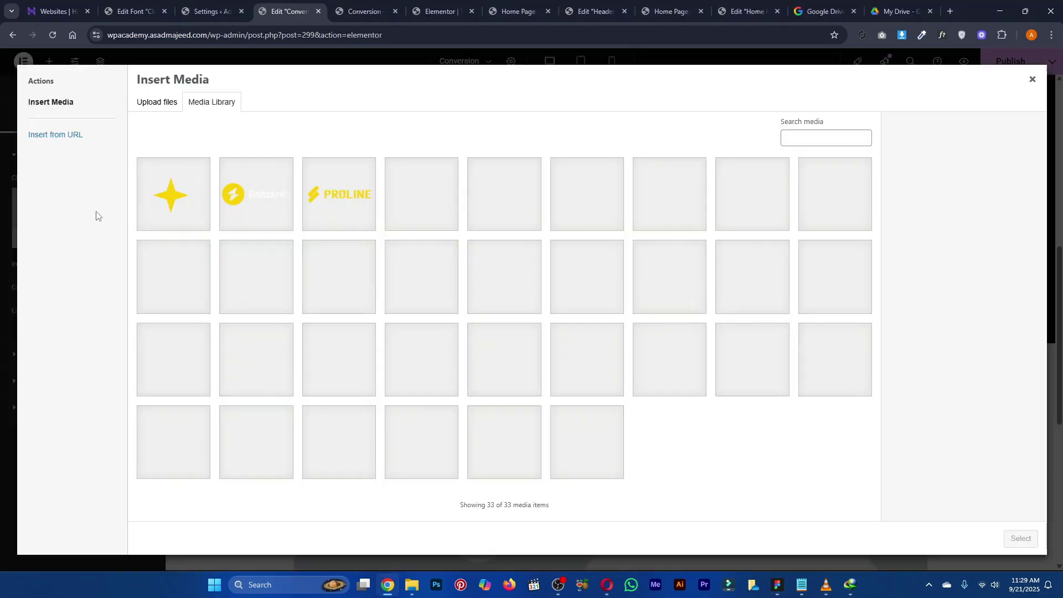
pyautogui.click(749, 356)
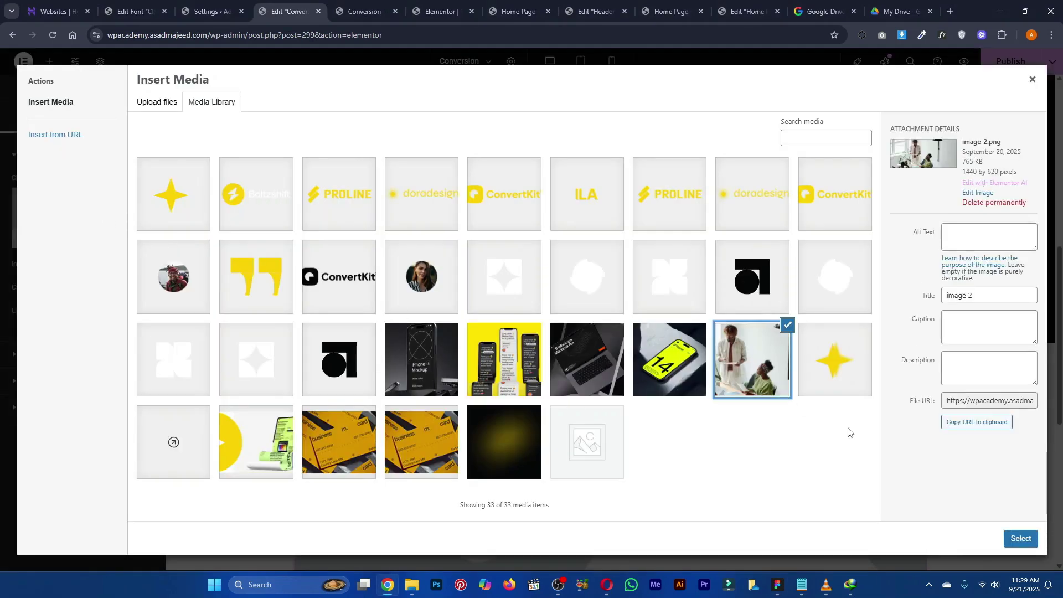
pyautogui.click(1027, 540)
pyautogui.scroll(-3, 659, 398)
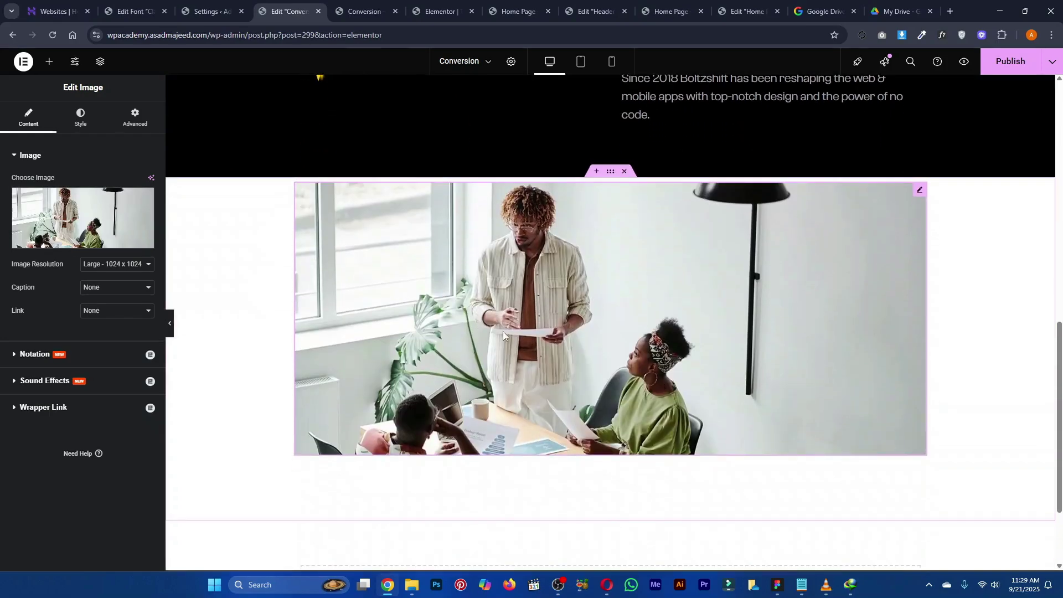
# Give the photo's container a classic background in the global Text Black color
pyautogui.click(610, 172)
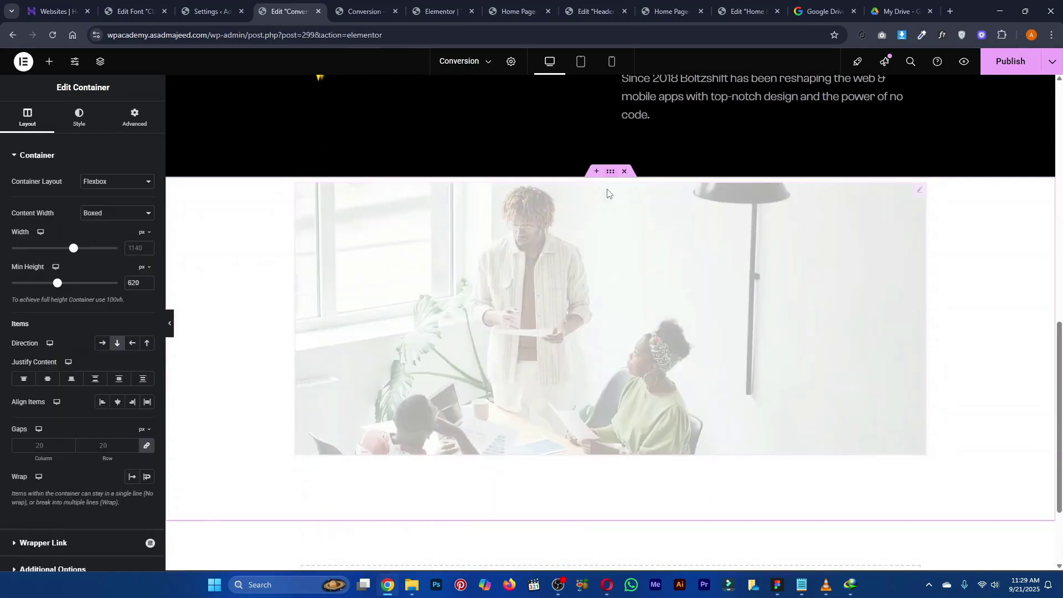
pyautogui.click(76, 125)
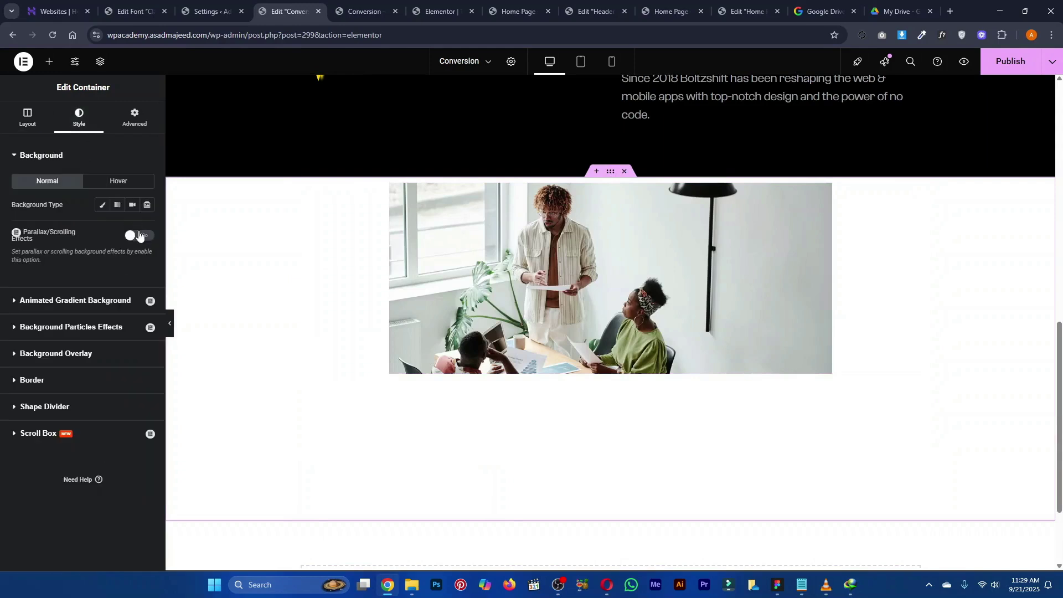
pyautogui.click(103, 206)
pyautogui.click(132, 280)
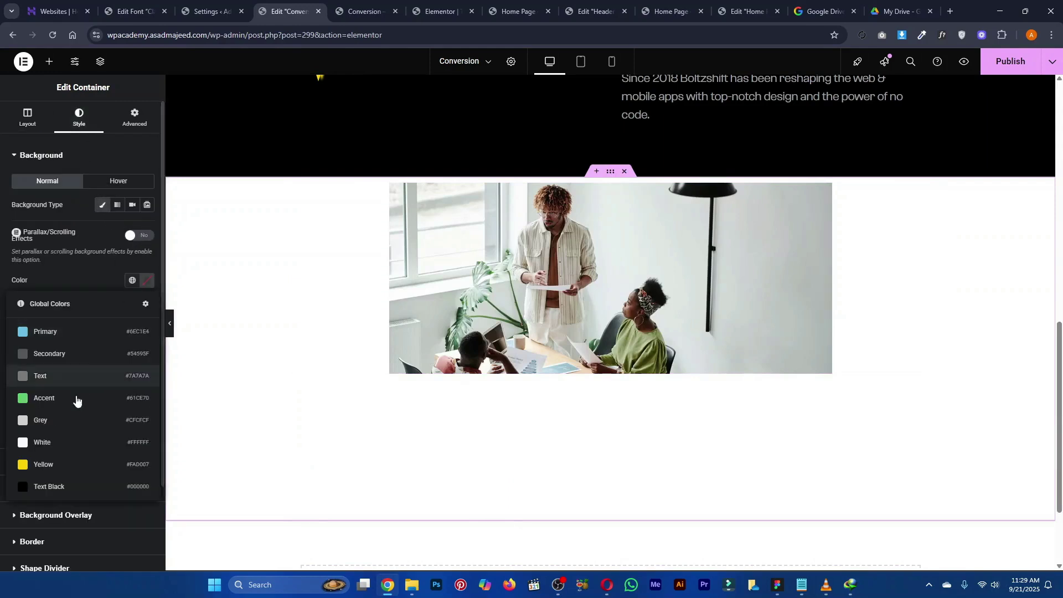
pyautogui.click(59, 493)
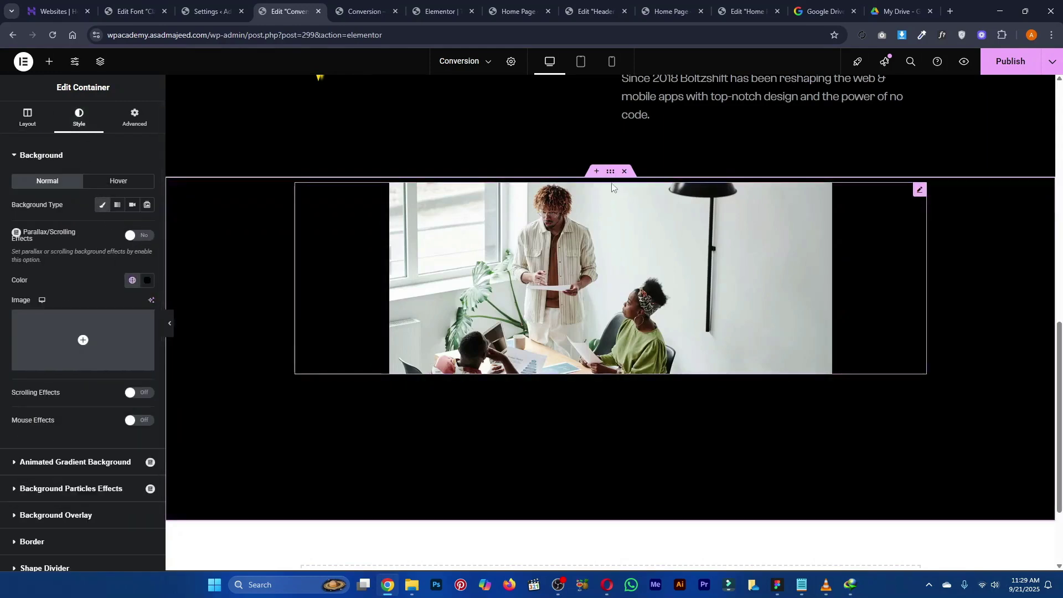
# Set the team photo's image resolution to 2048x2048
pyautogui.click(397, 244)
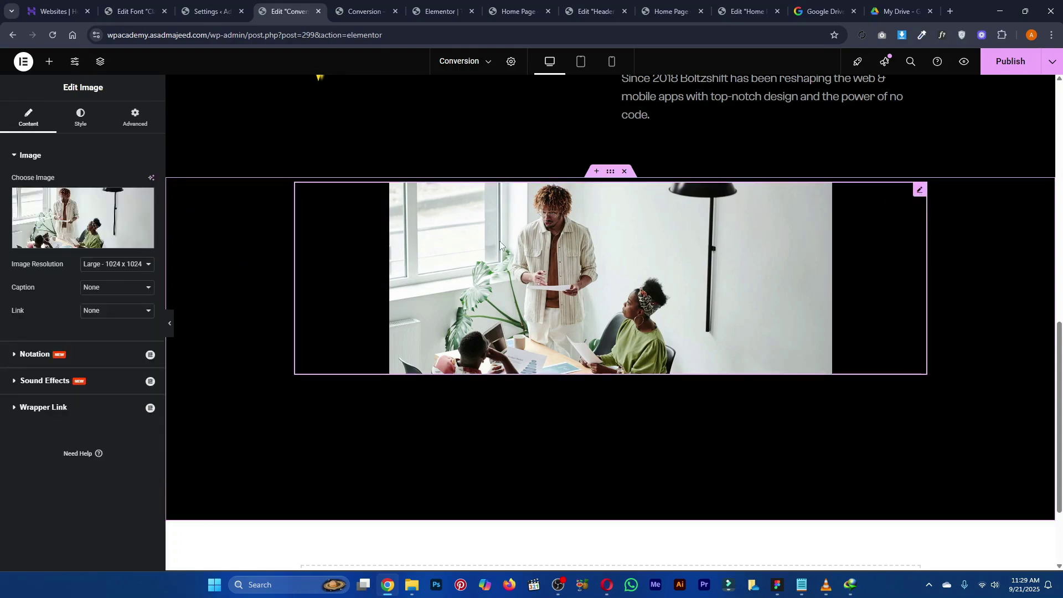
pyautogui.click(116, 264)
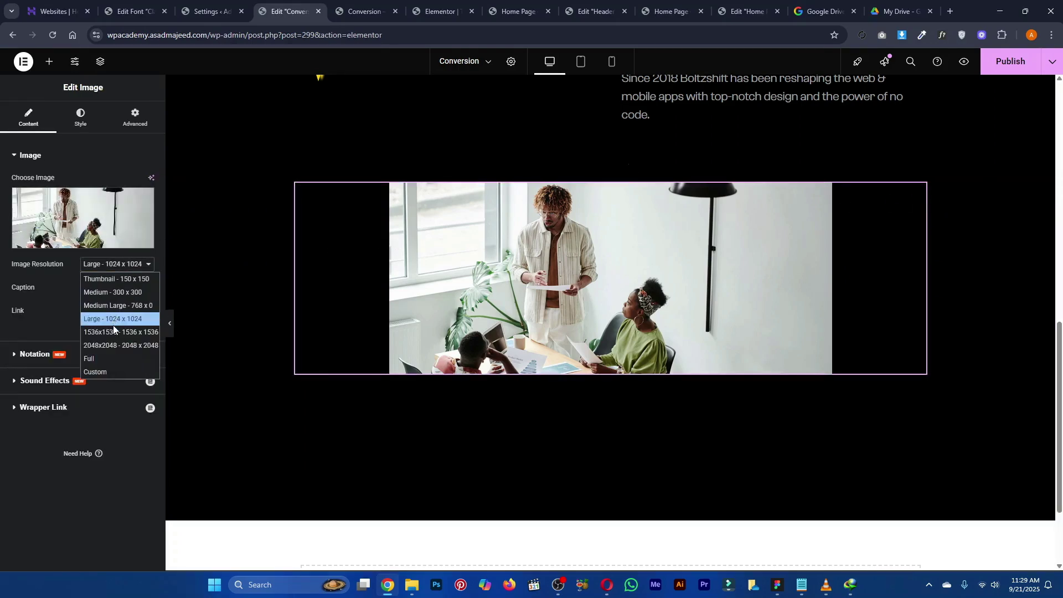
pyautogui.click(127, 345)
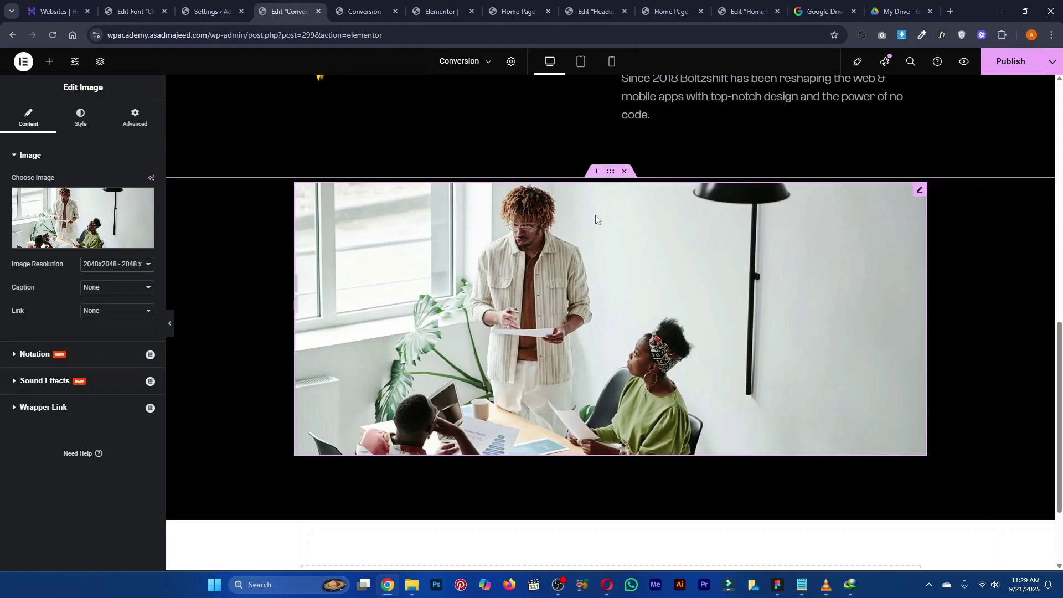
pyautogui.click(237, 269)
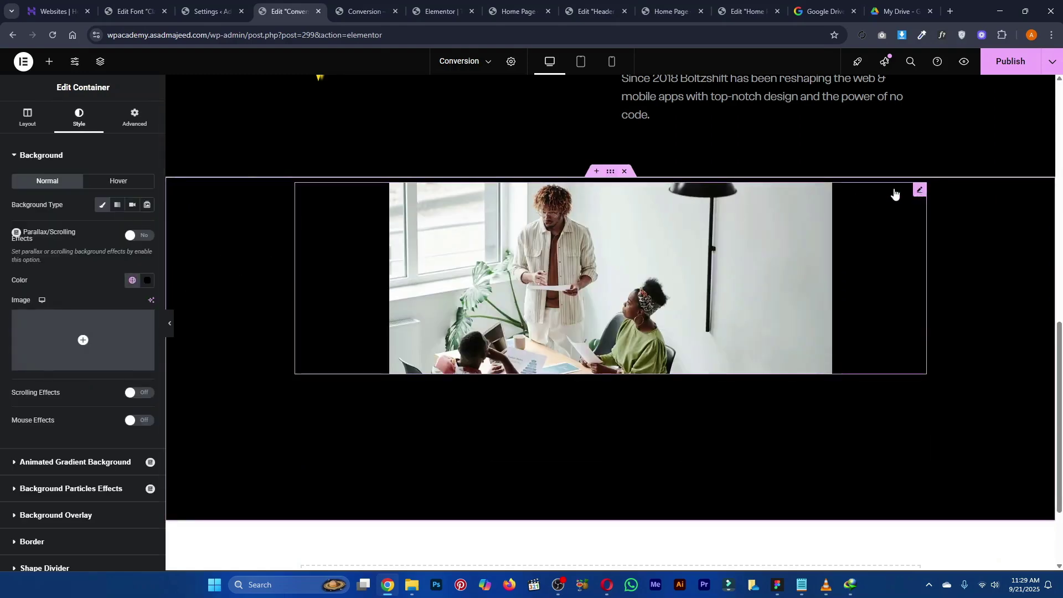
pyautogui.click(893, 194)
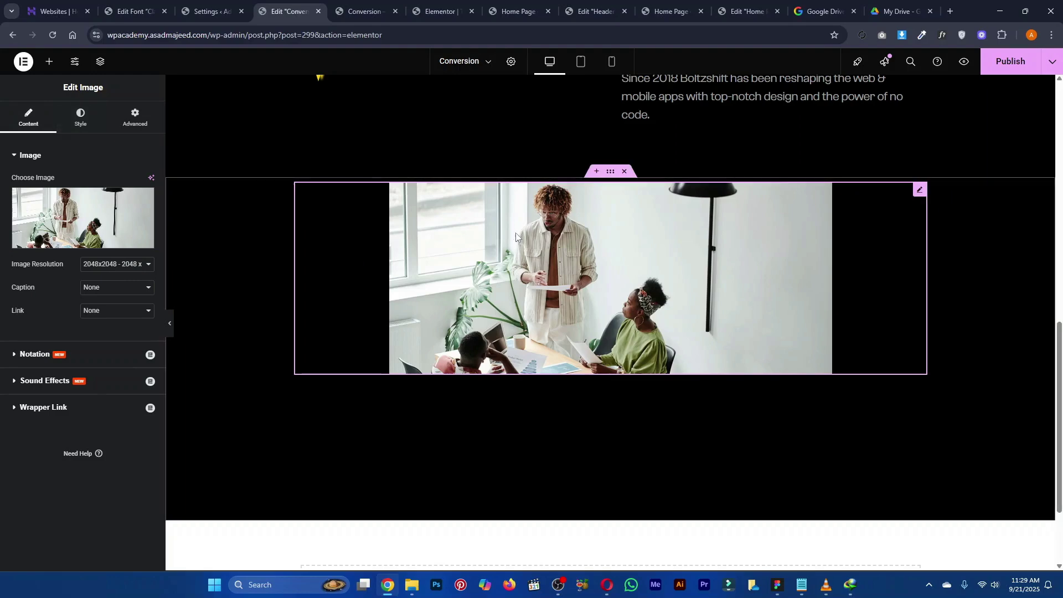
# Publish the page and compare the team photo in the live preview with the Figma prototype
pyautogui.click(991, 64)
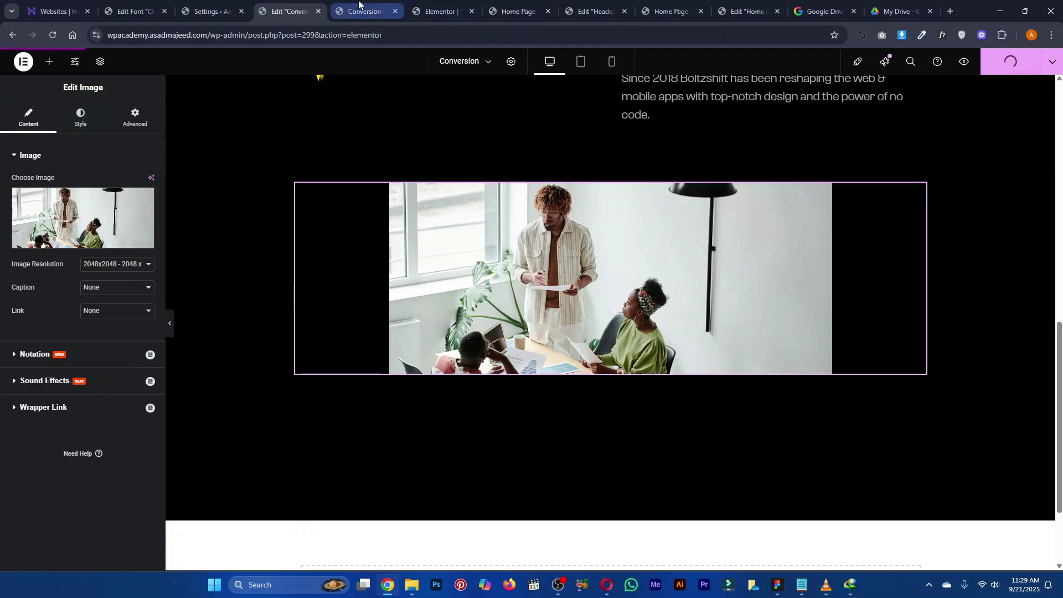
pyautogui.click(357, 10)
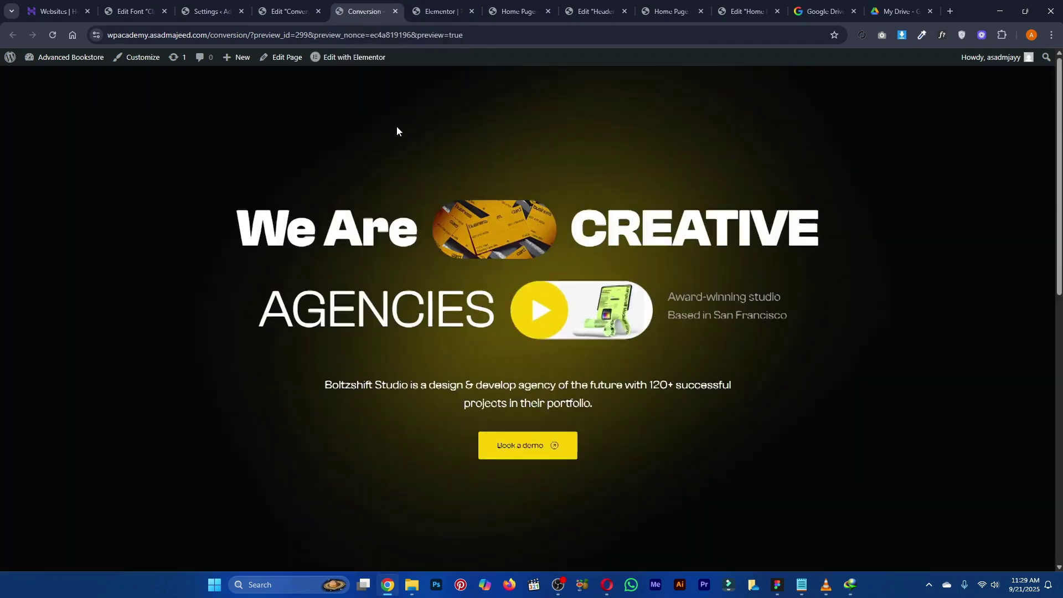
pyautogui.scroll(-7, 396, 125)
pyautogui.scroll(-3, 406, 138)
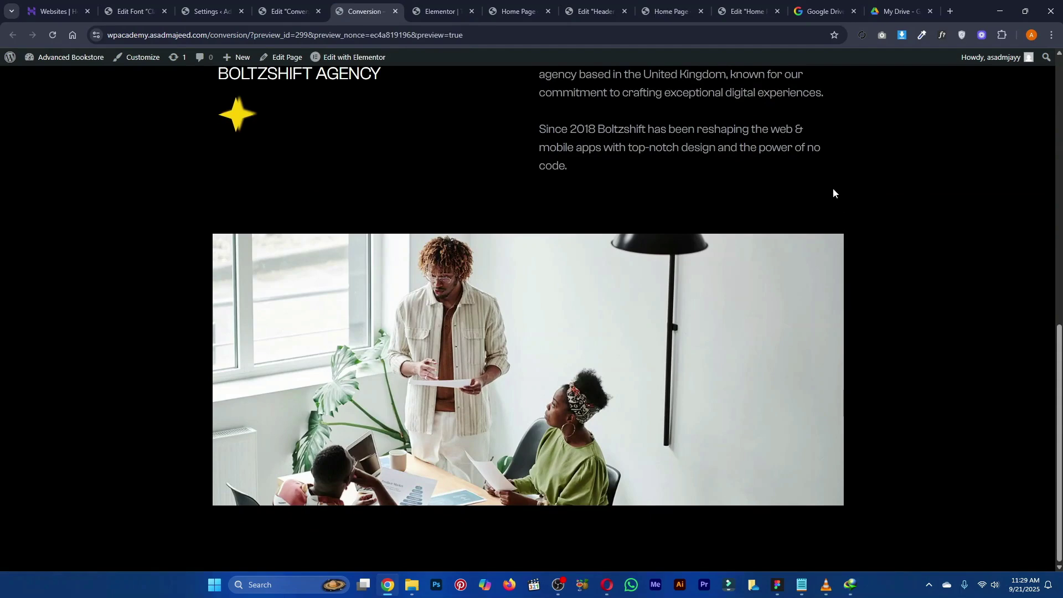
pyautogui.scroll(1, 829, 172)
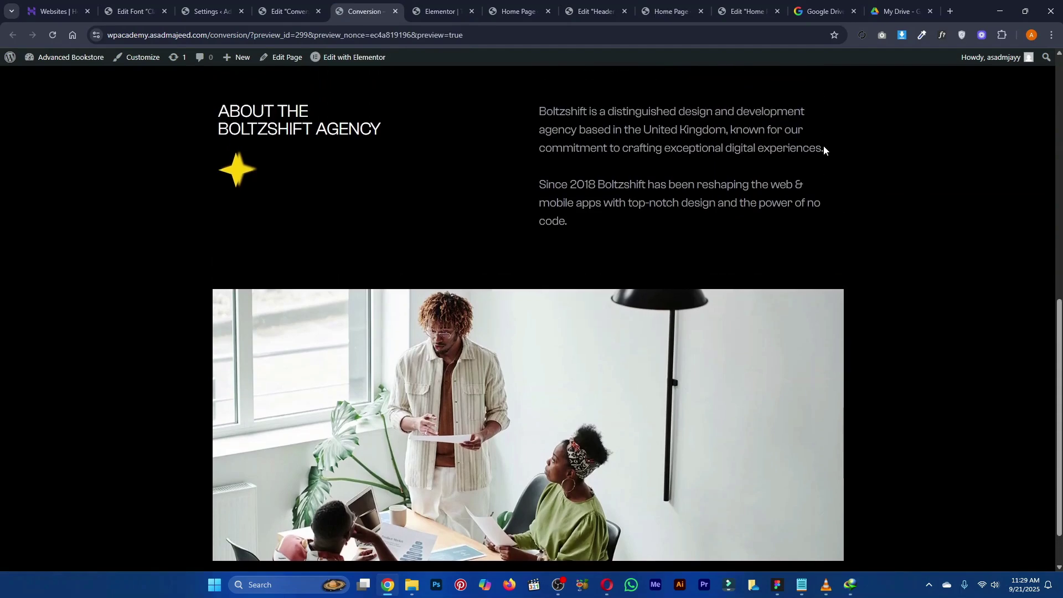
pyautogui.rightClick(797, 556)
pyautogui.click(778, 584)
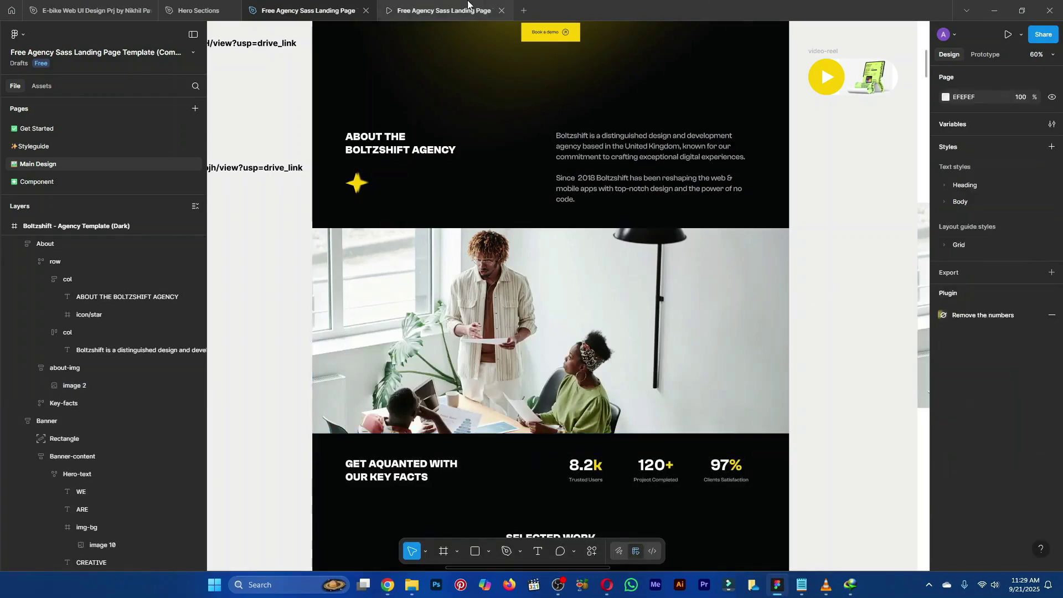
pyautogui.click(468, 7)
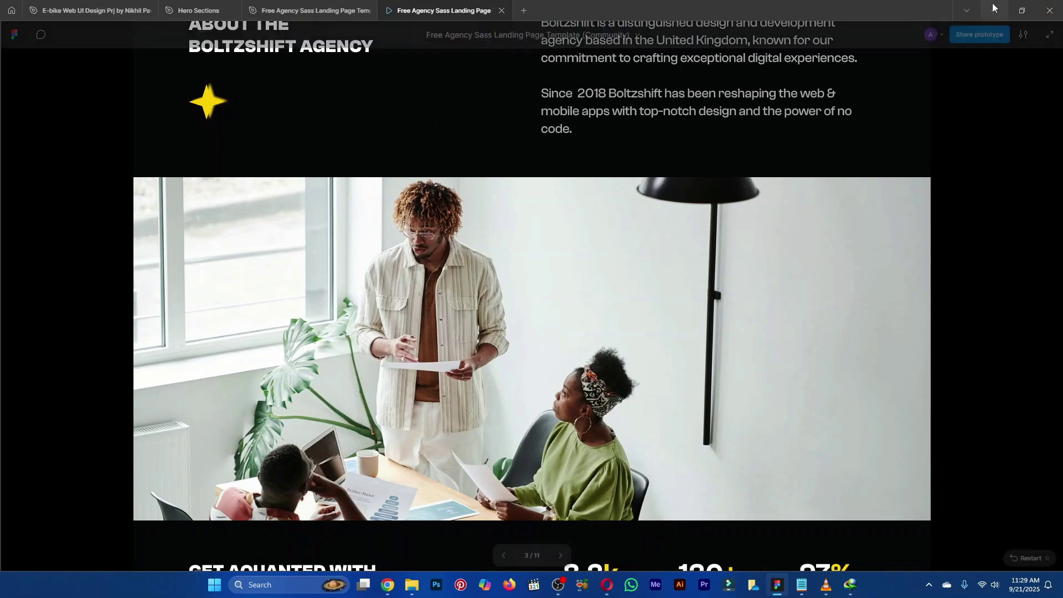
pyautogui.hotkey('alt', 'Tab')
# Set the boxed width of the team photo's container to 1300 px in Elementor
pyautogui.click(285, 11)
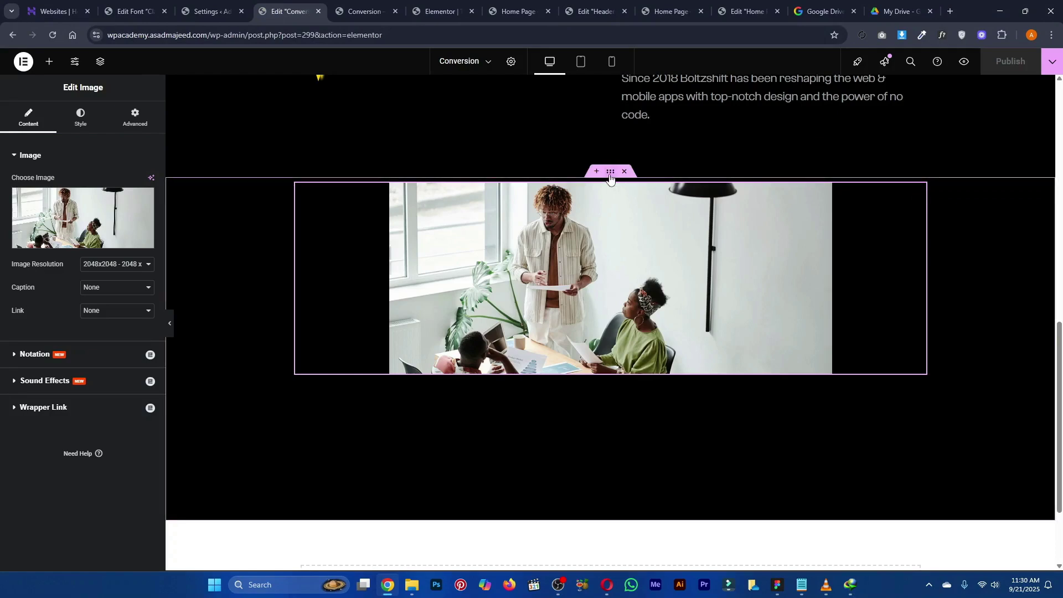
pyautogui.click(610, 172)
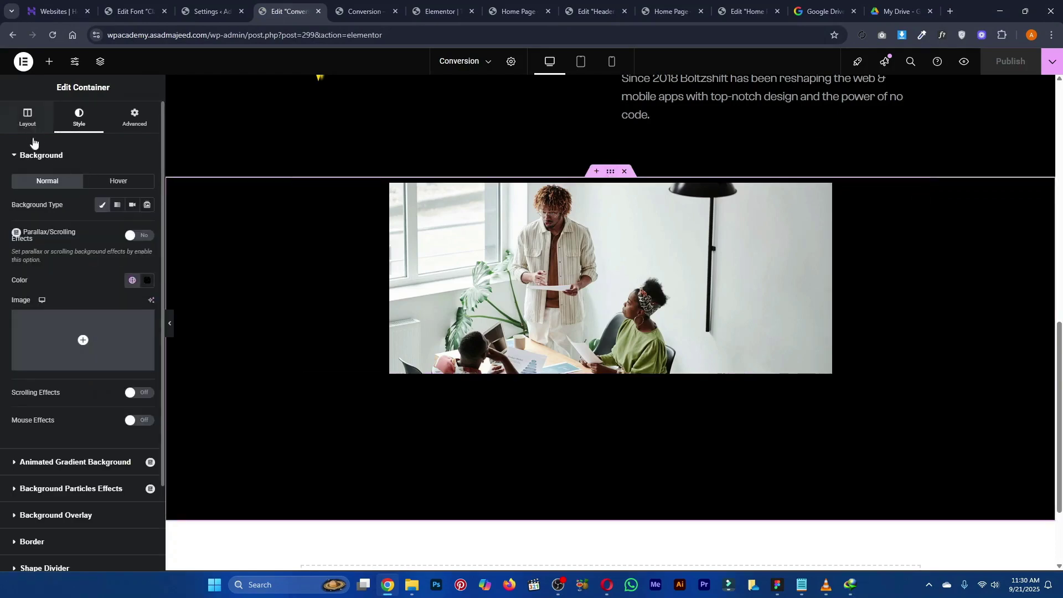
pyautogui.click(29, 121)
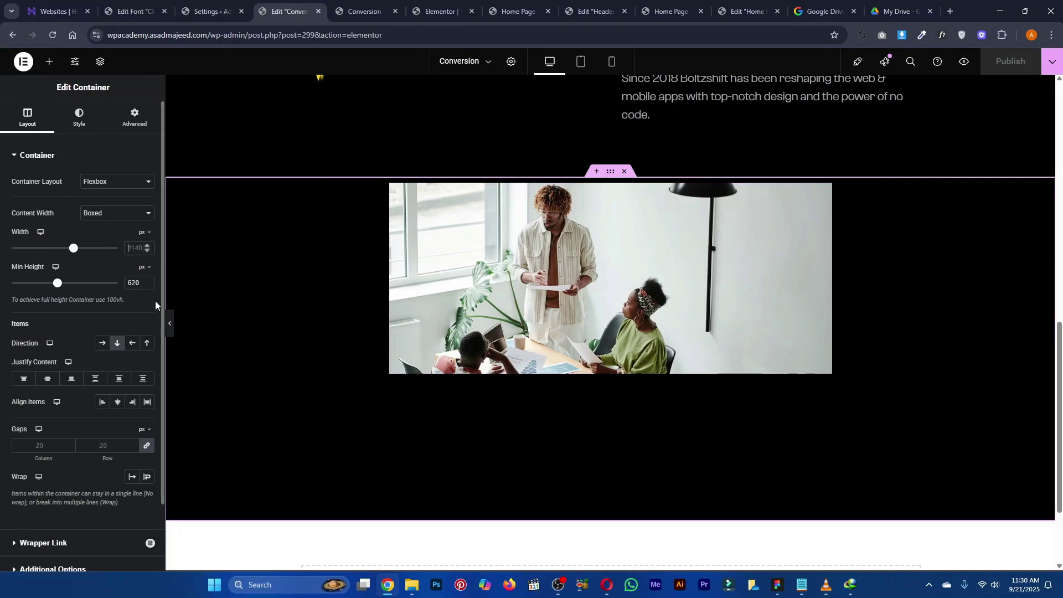
pyautogui.write('1')
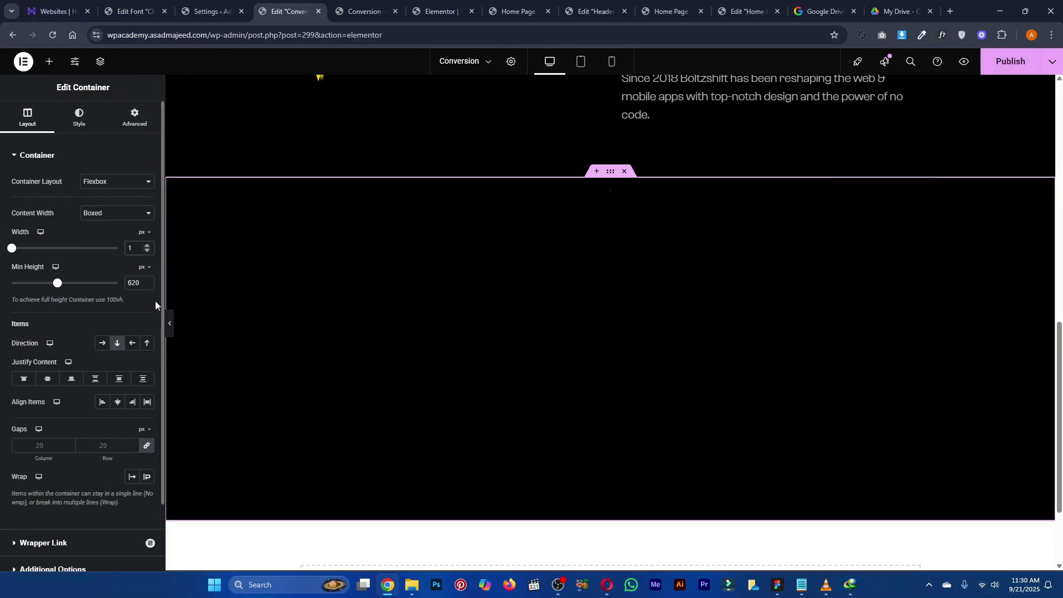
pyautogui.write('300')
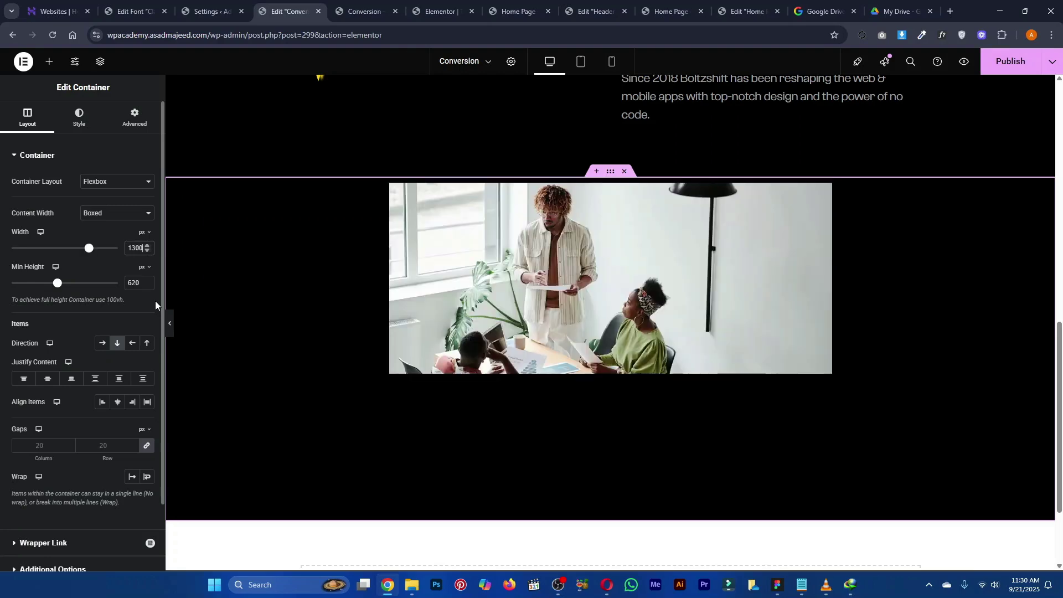
# Publish the page and check the widened team photo in the refreshed live preview
pyautogui.click(993, 69)
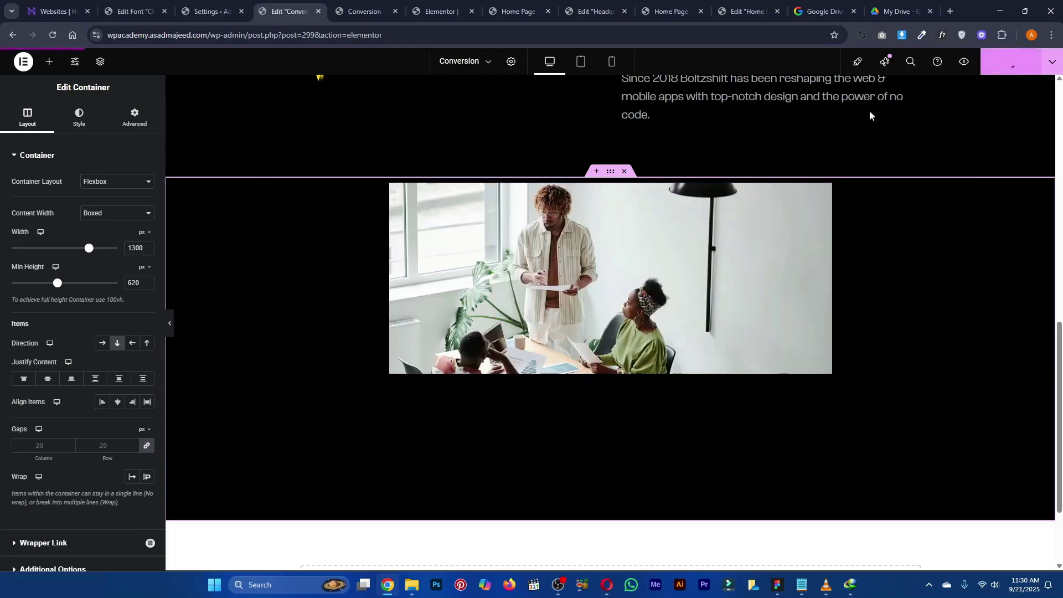
pyautogui.click(358, 6)
pyautogui.hotkey('ctrl', 'r')
pyautogui.scroll(-10, 451, 244)
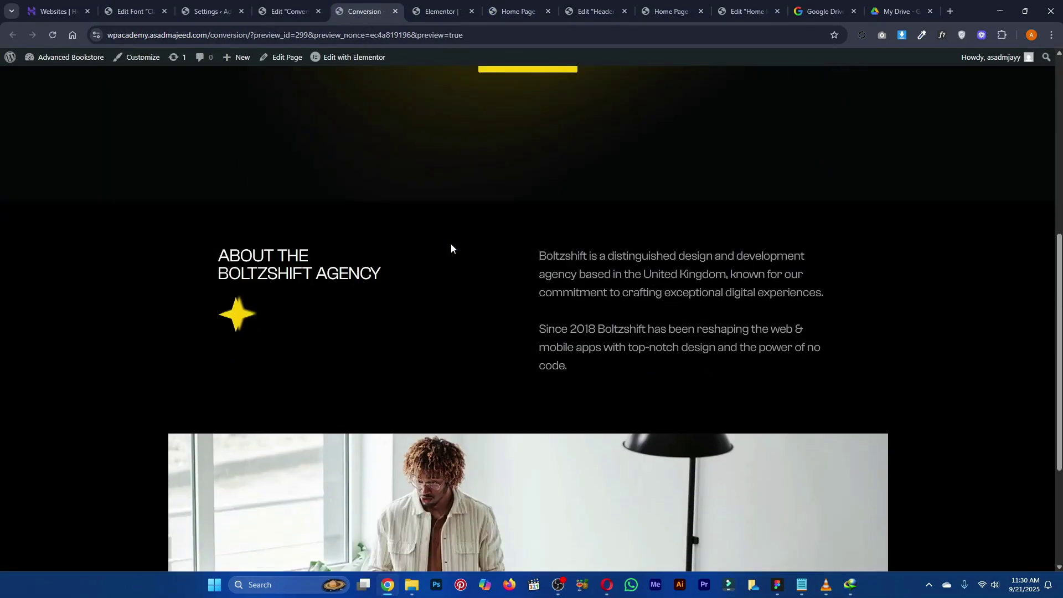
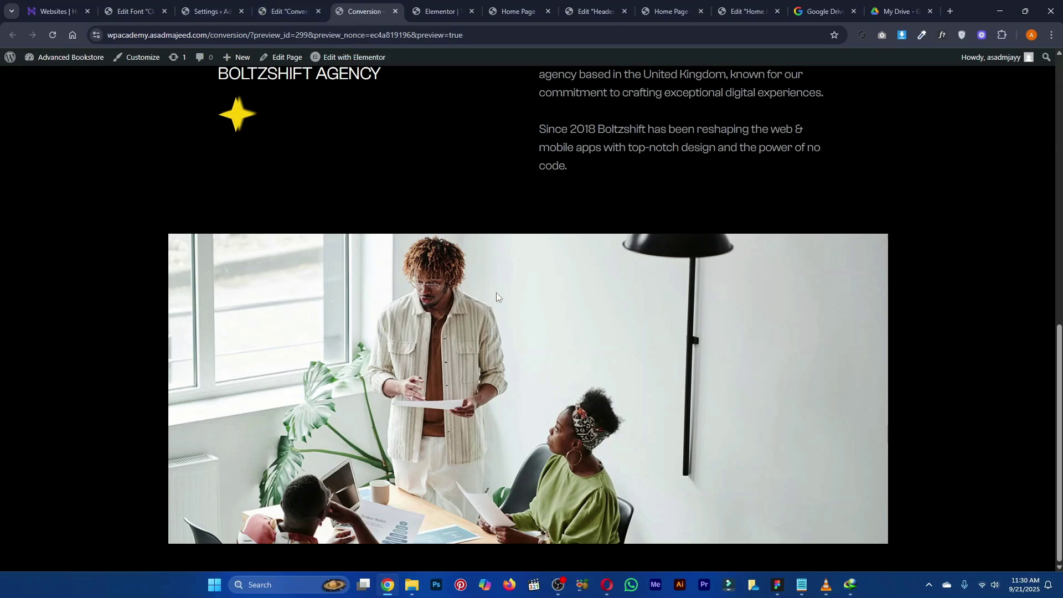
# Check the key-facts section in the Figma prototype and add a single-column flexbox container below the team photo in Elementor
pyautogui.click(286, 11)
pyautogui.scroll(-2, 584, 338)
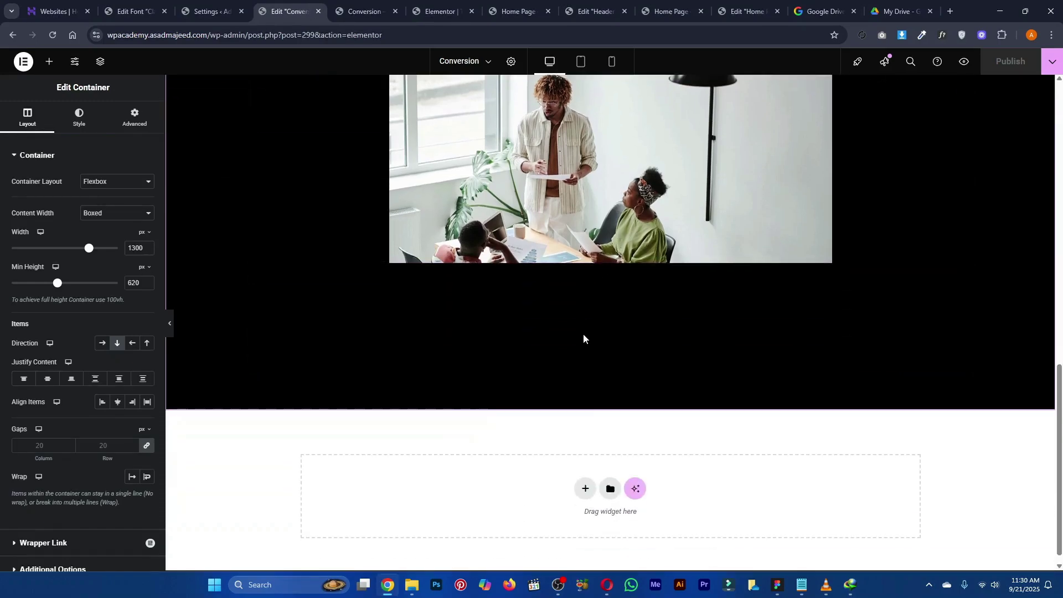
pyautogui.click(777, 585)
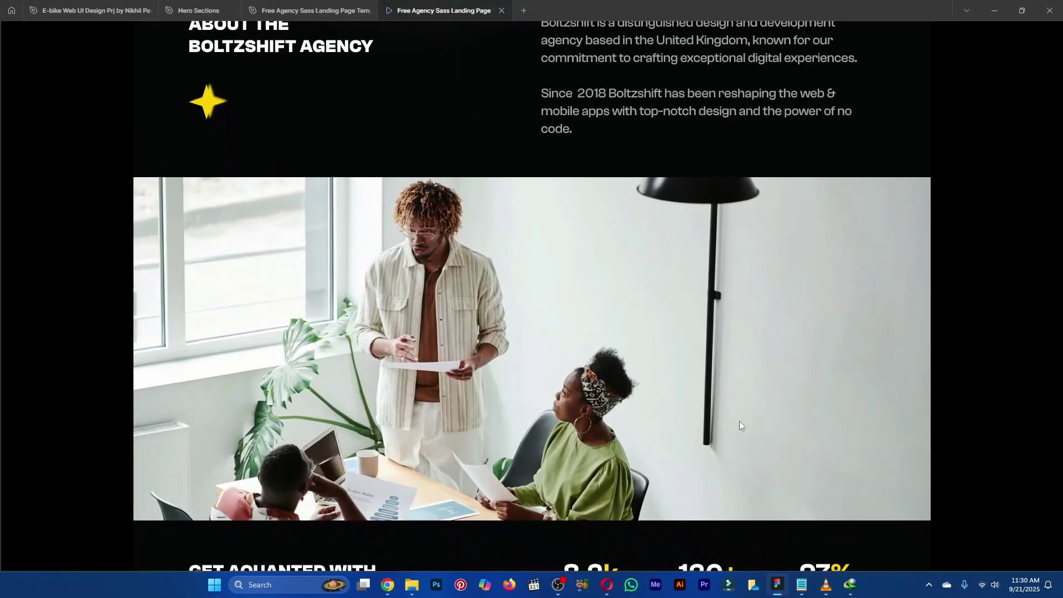
pyautogui.scroll(-6, 742, 404)
pyautogui.hotkey('alt', 'Tab')
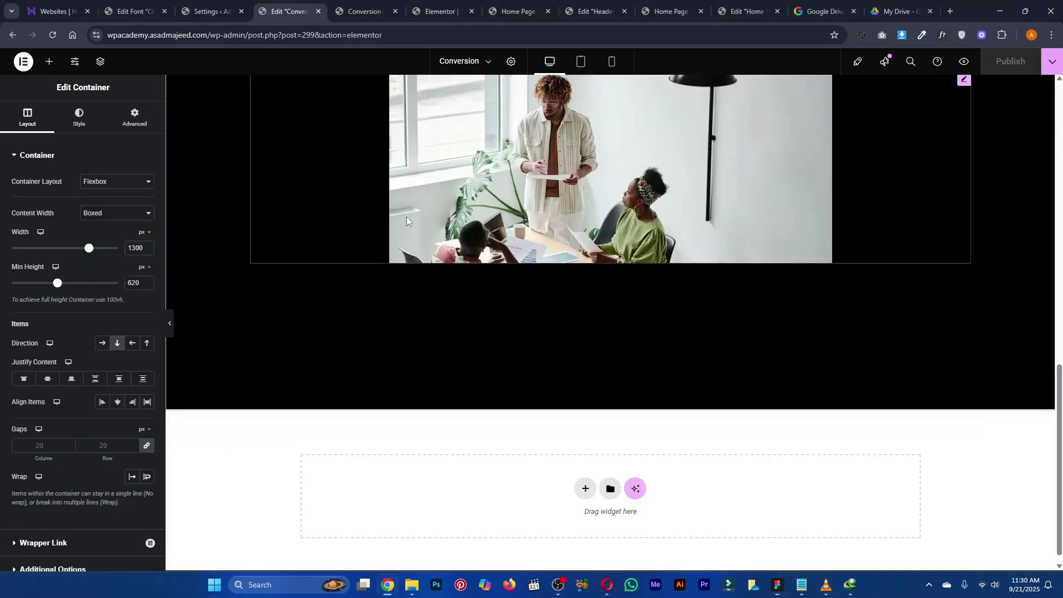
pyautogui.scroll(2, 417, 230)
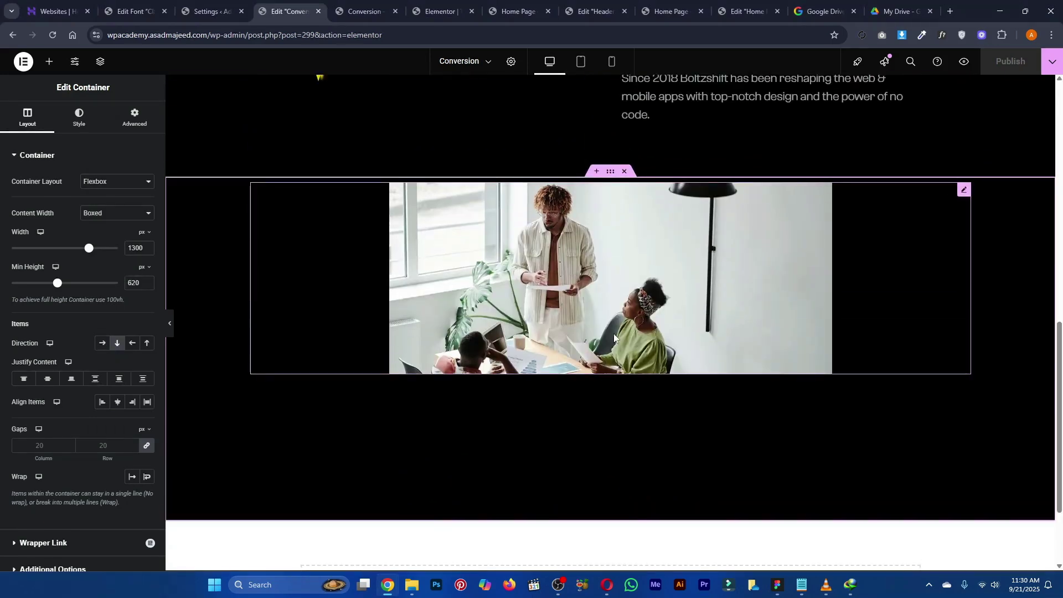
pyautogui.scroll(-2, 573, 311)
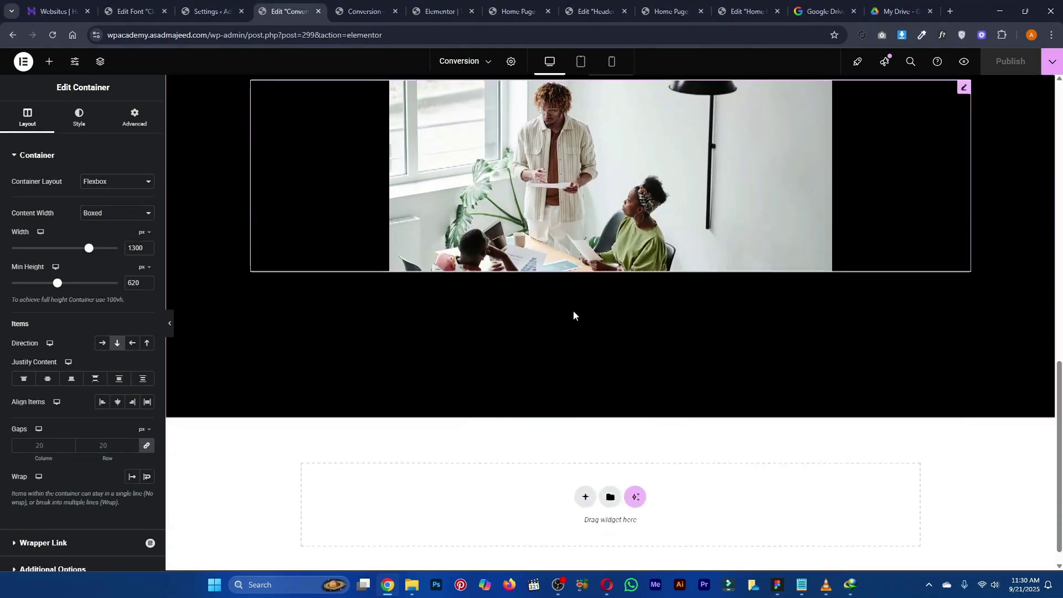
pyautogui.scroll(2, 578, 309)
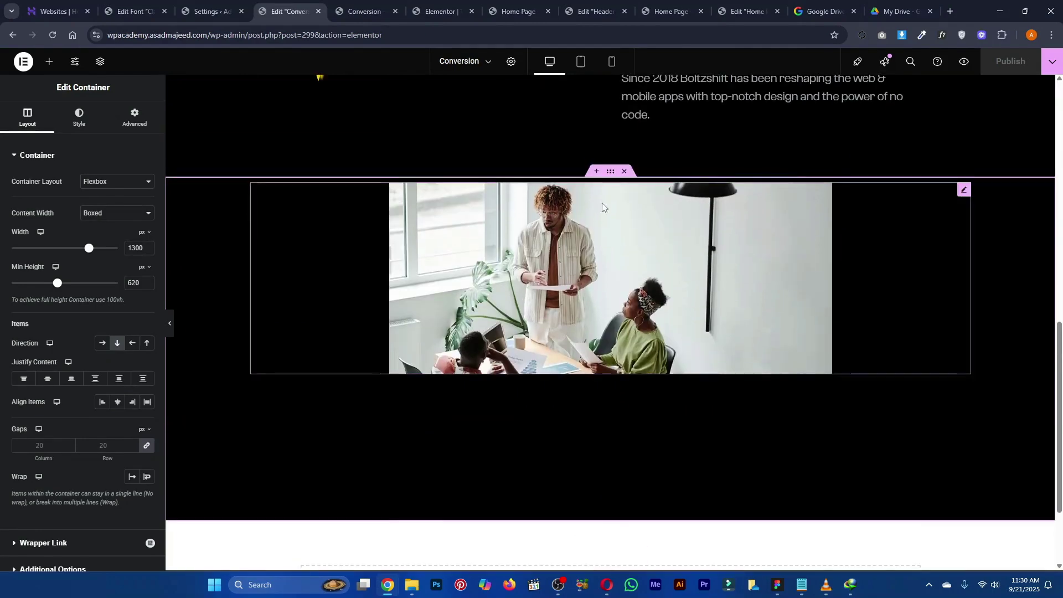
pyautogui.scroll(-2, 578, 304)
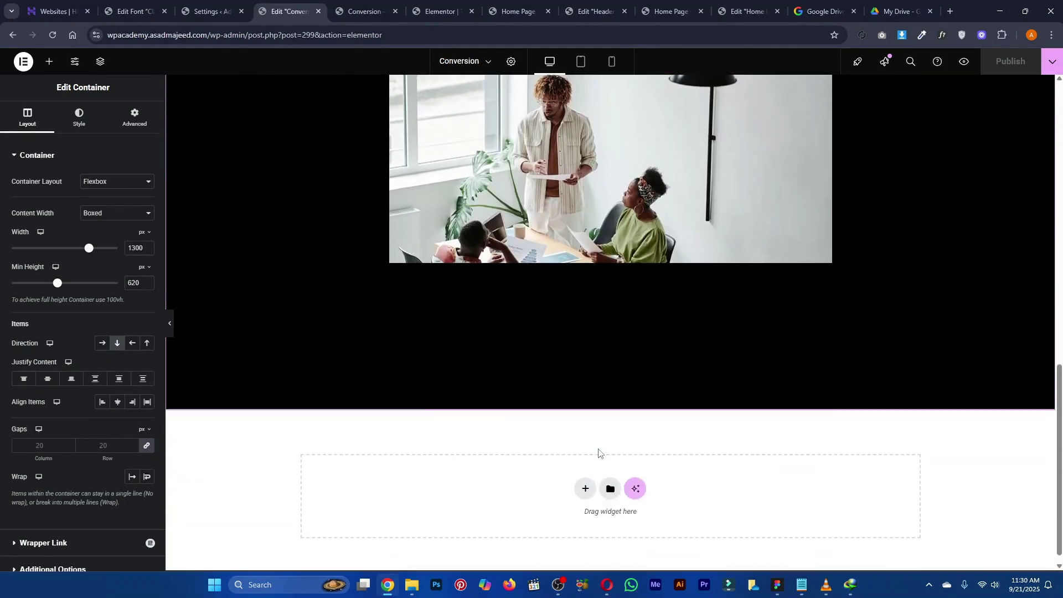
pyautogui.click(583, 487)
pyautogui.click(575, 521)
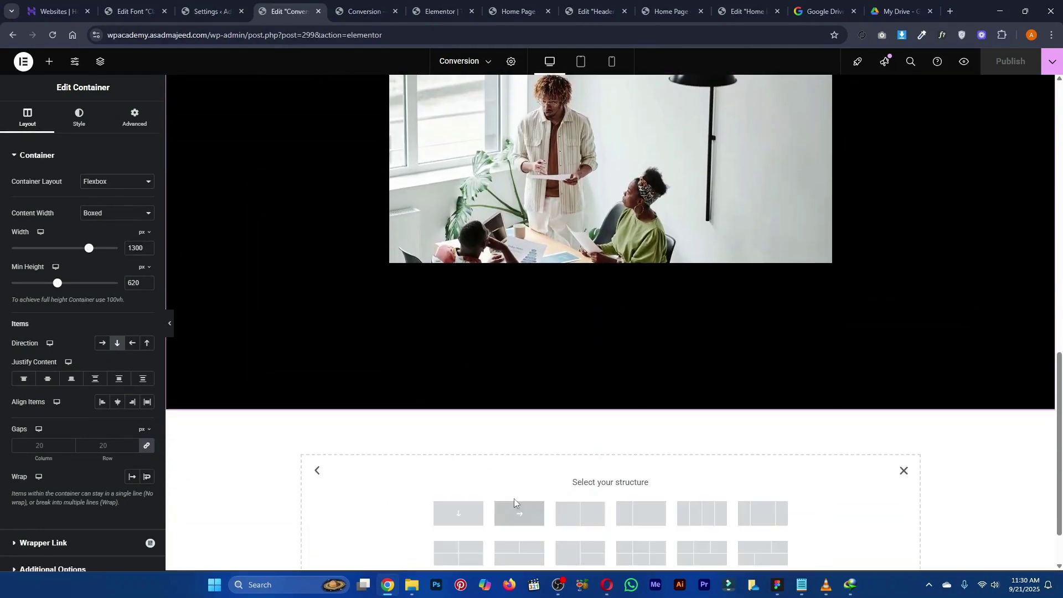
pyautogui.click(471, 514)
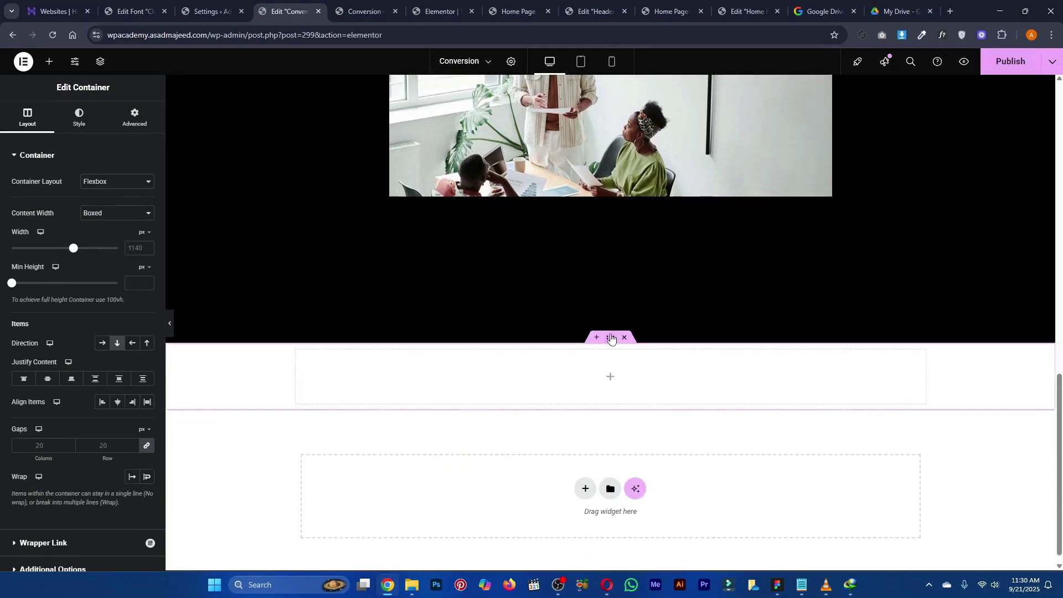
# Give the new key-facts container a classic background in the global Text Black color
pyautogui.click(80, 118)
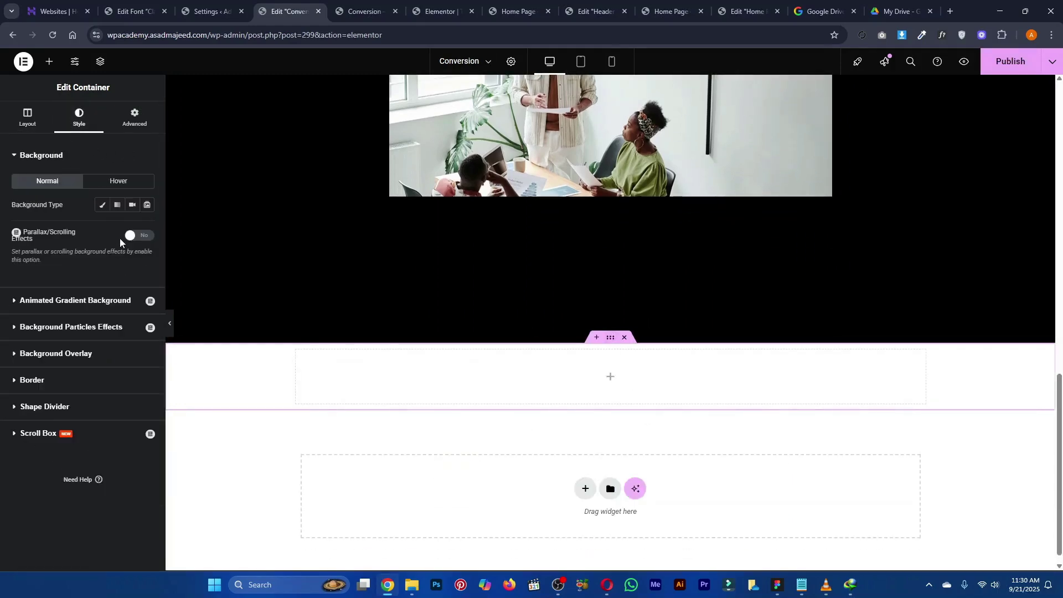
pyautogui.click(102, 205)
pyautogui.click(131, 281)
pyautogui.click(96, 483)
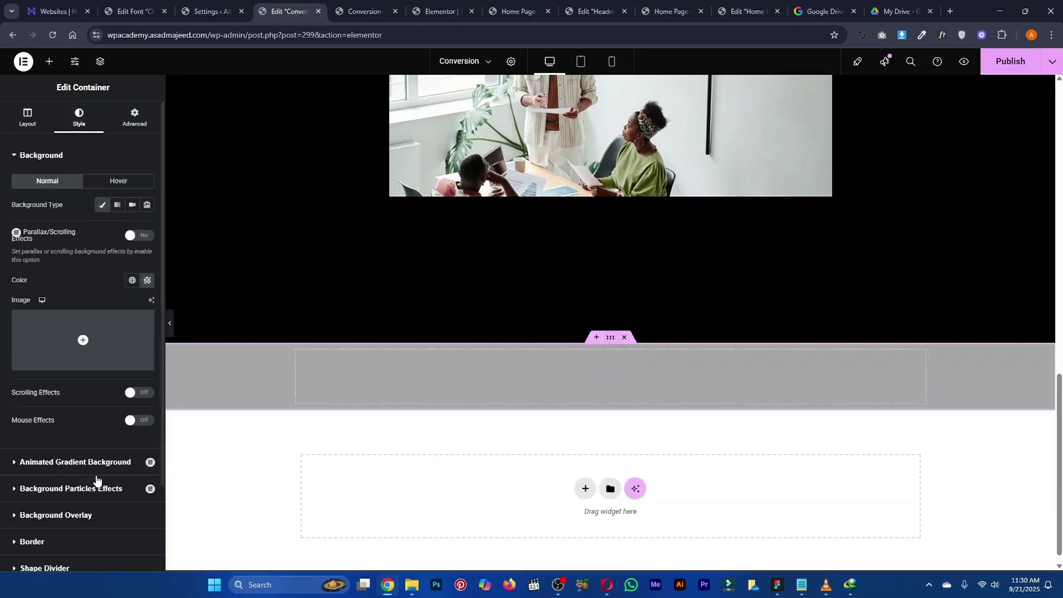
# Select the heading text "GET AQUANTED WITH OUR KEY FACTS" in the Figma design and return to Elementor
pyautogui.hotkey('alt', 'Tab')
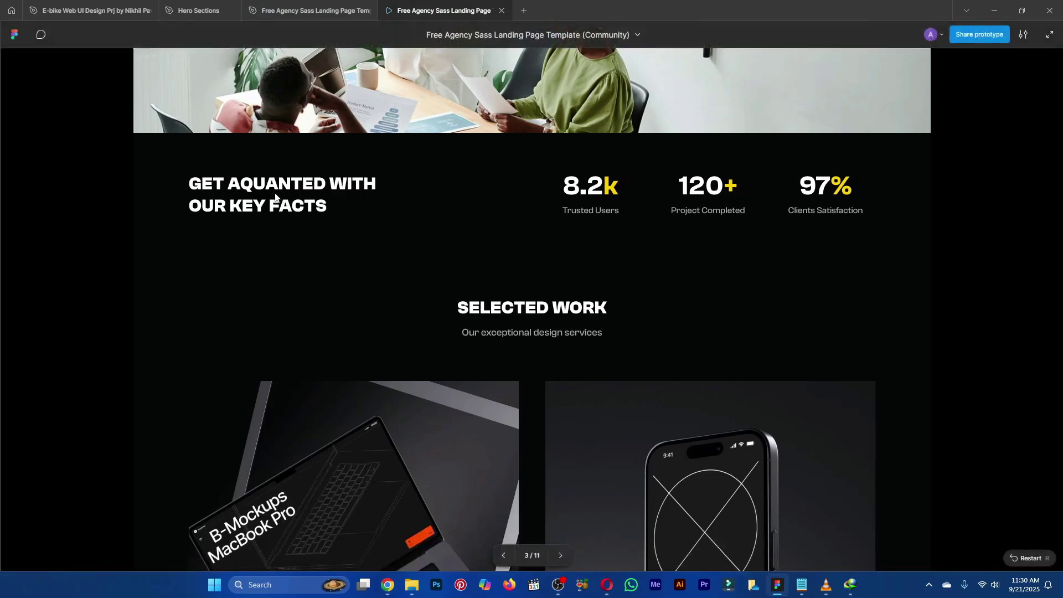
pyautogui.hotkey('ctrl', 'shift', 'Tab')
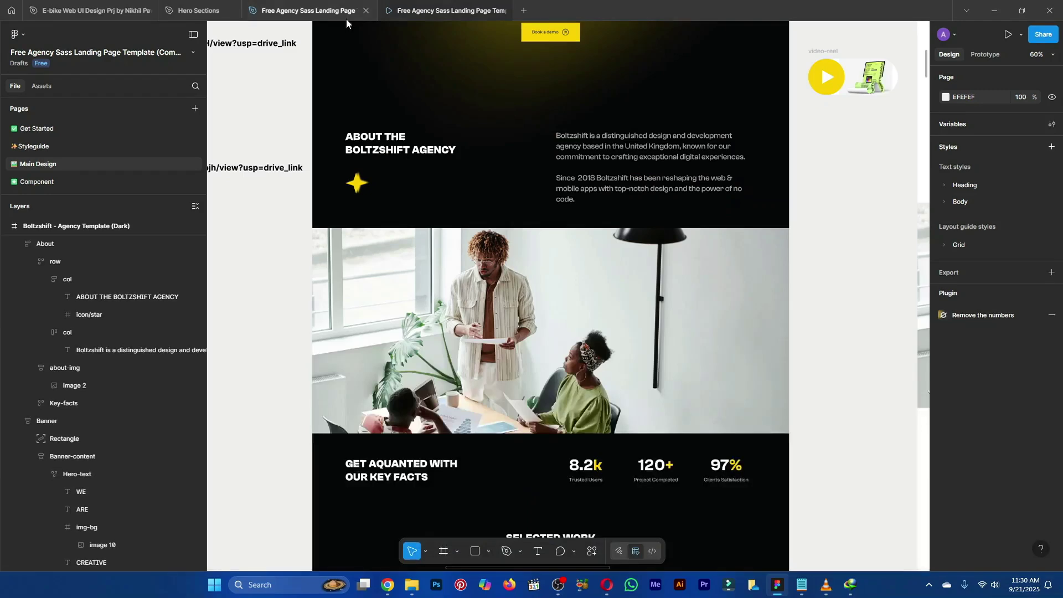
pyautogui.scroll(-2, 403, 363)
pyautogui.click(391, 370)
pyautogui.doubleClick(391, 369)
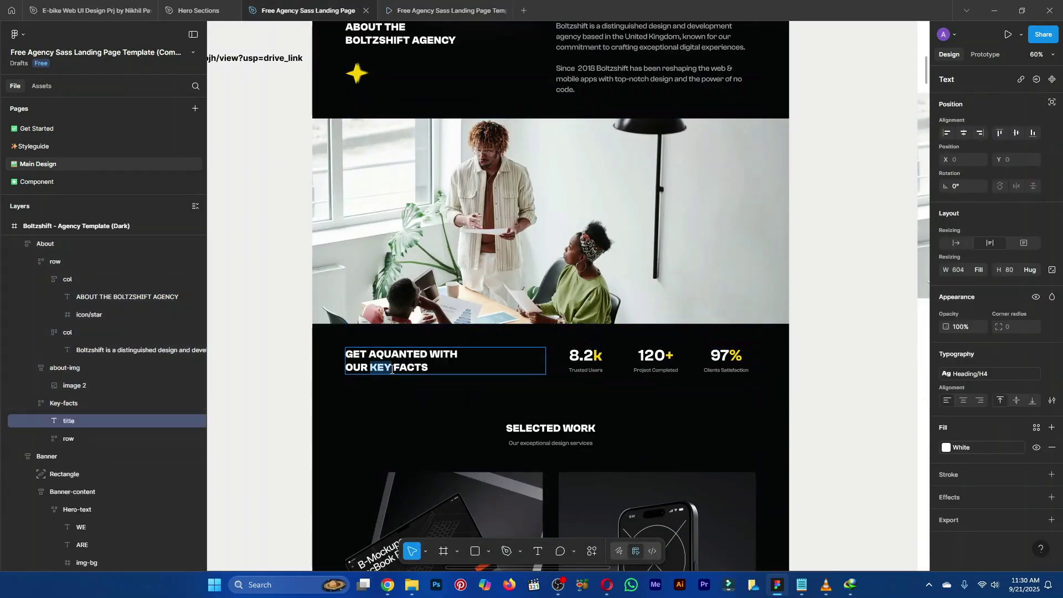
pyautogui.doubleClick(392, 370)
pyautogui.hotkey('alt', 'Tab')
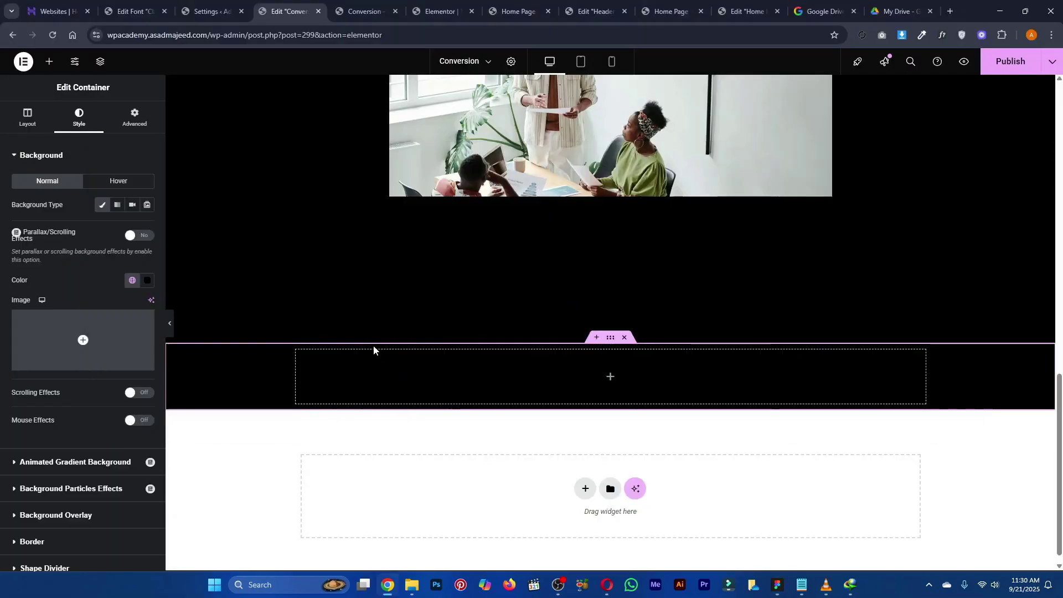
# Add an inner container to the black key-facts section and duplicate it
pyautogui.click(51, 63)
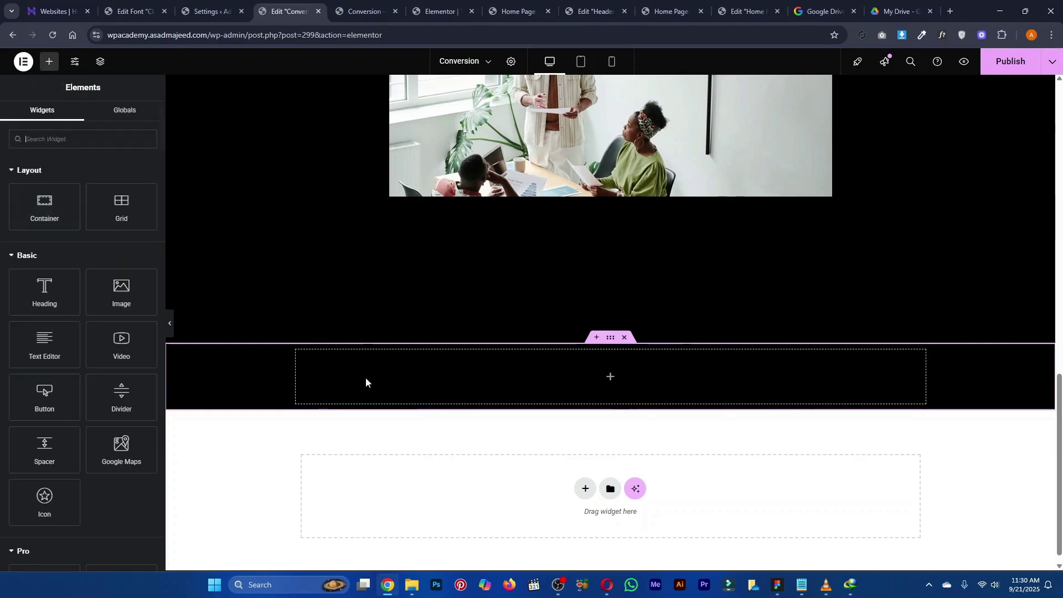
pyautogui.moveTo(44, 205); pyautogui.dragTo(302, 360)
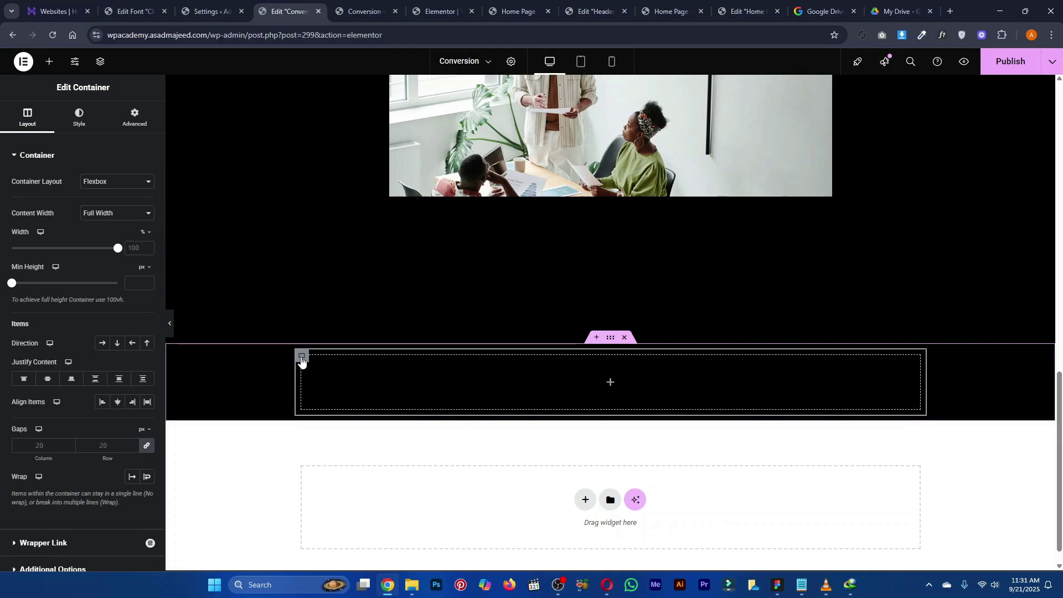
pyautogui.hotkey('ctrl', 'd')
# Set the key-facts section's direction to a horizontal row so its two inner containers sit side by side
pyautogui.click(610, 339)
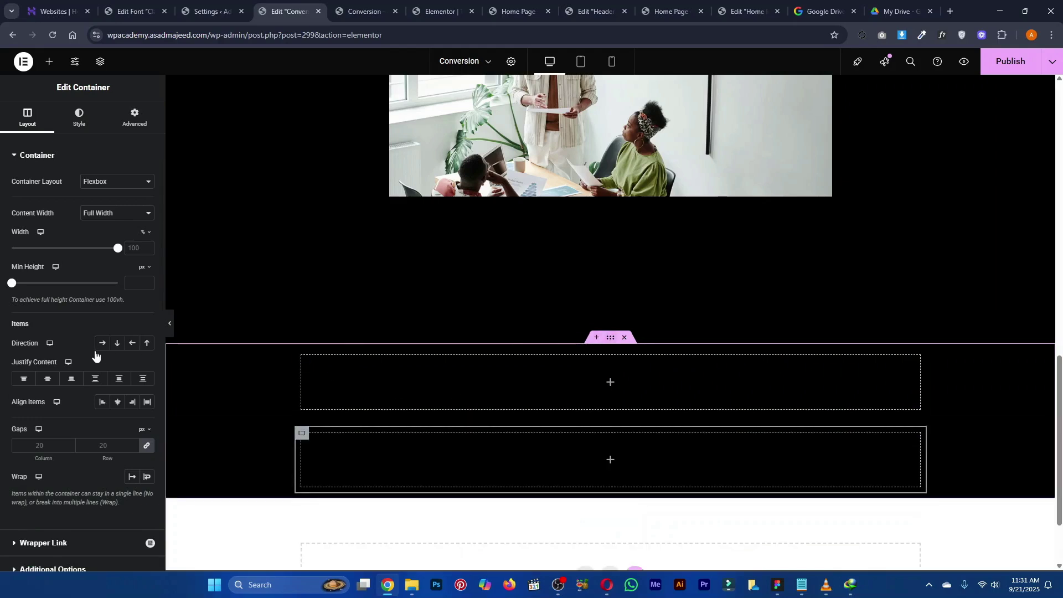
pyautogui.click(27, 117)
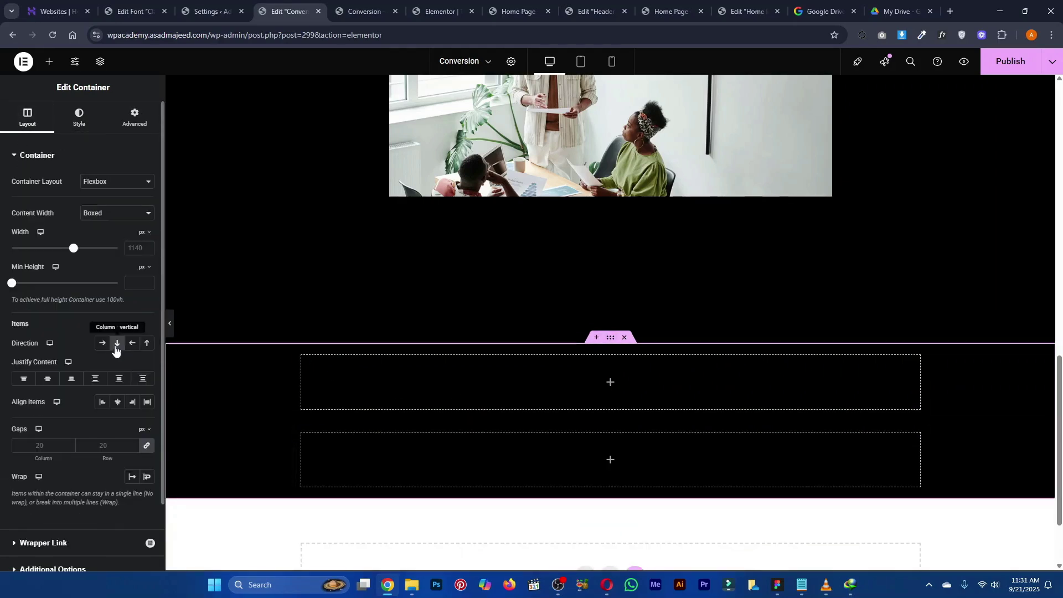
pyautogui.click(102, 344)
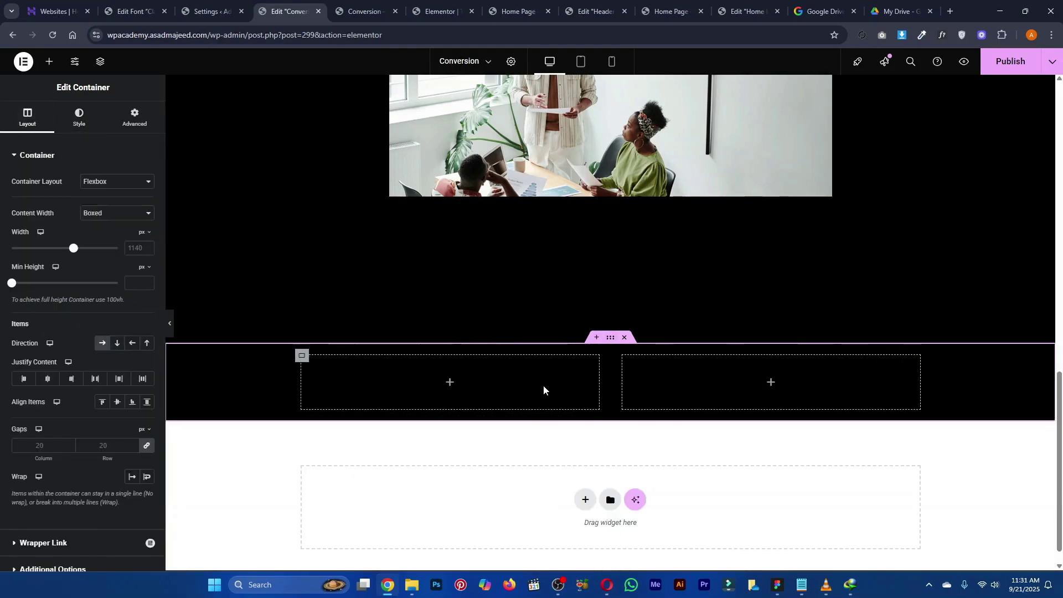
# Copy the full key-facts heading text from the Figma design and return to Elementor
pyautogui.hotkey('alt', 'Tab')
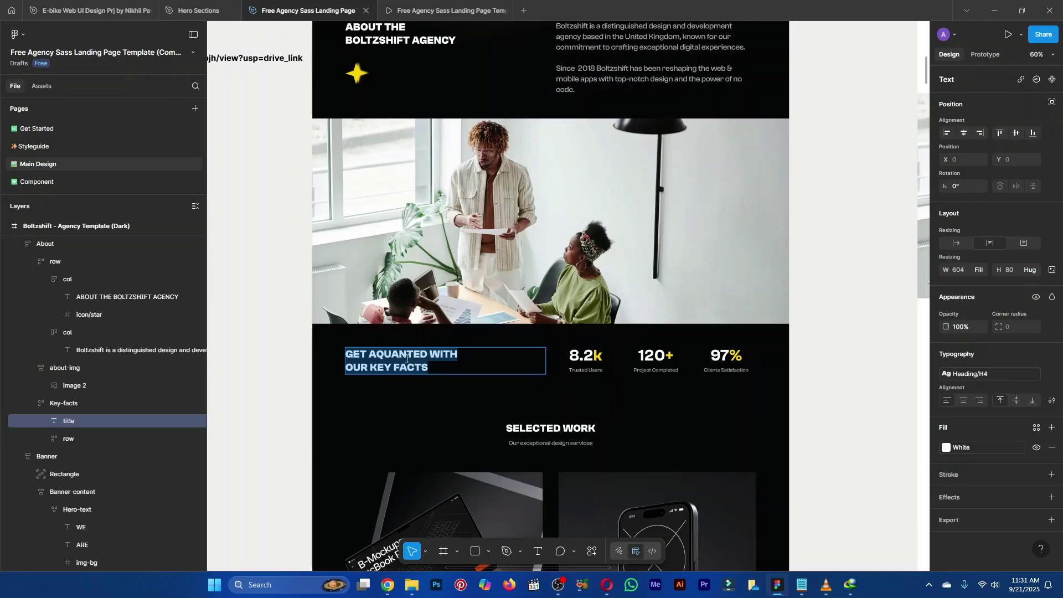
pyautogui.click(402, 361)
pyautogui.hotkey('ctrl', 'a')
pyautogui.hotkey('ctrl', 'c')
pyautogui.hotkey('alt', 'Tab')
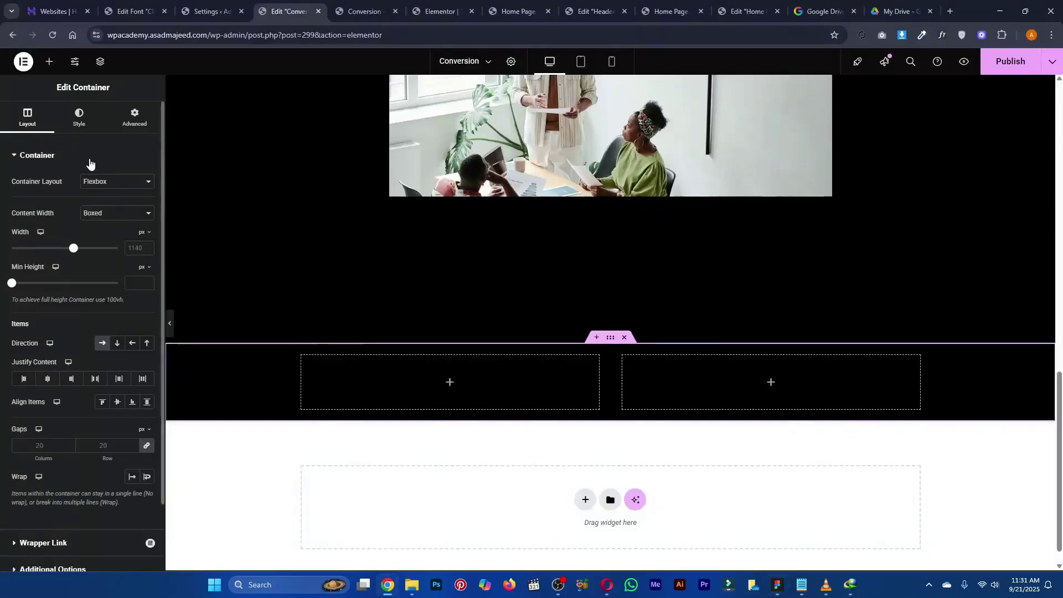
# Add a Heading widget to the first inner container of the key-facts section with the title "GET AQUANTED WITH OUR KEY FACTS"
pyautogui.click(47, 63)
pyautogui.write('ea')
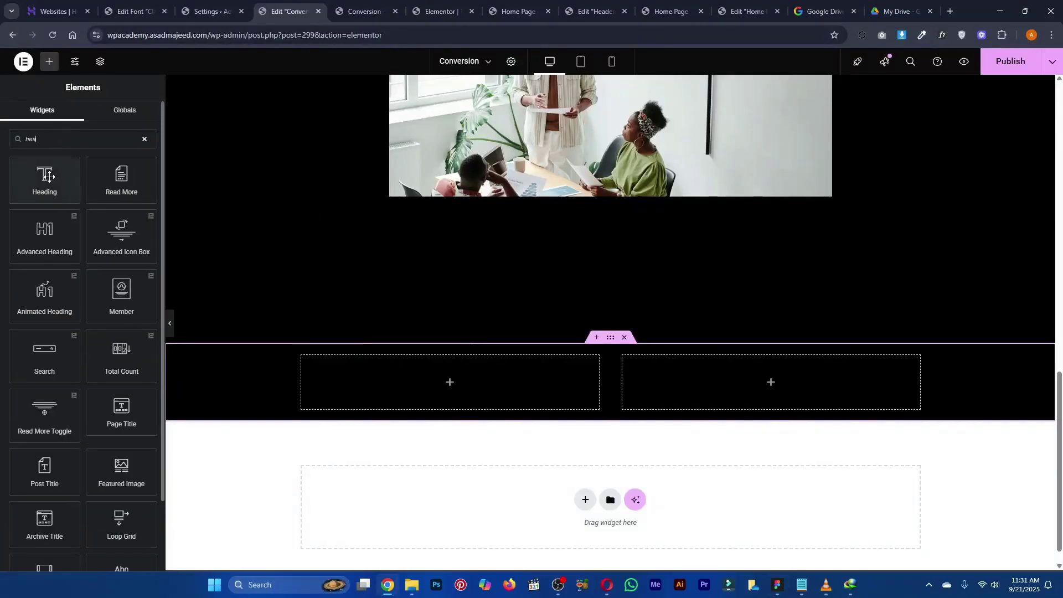
pyautogui.moveTo(44, 177); pyautogui.dragTo(332, 386)
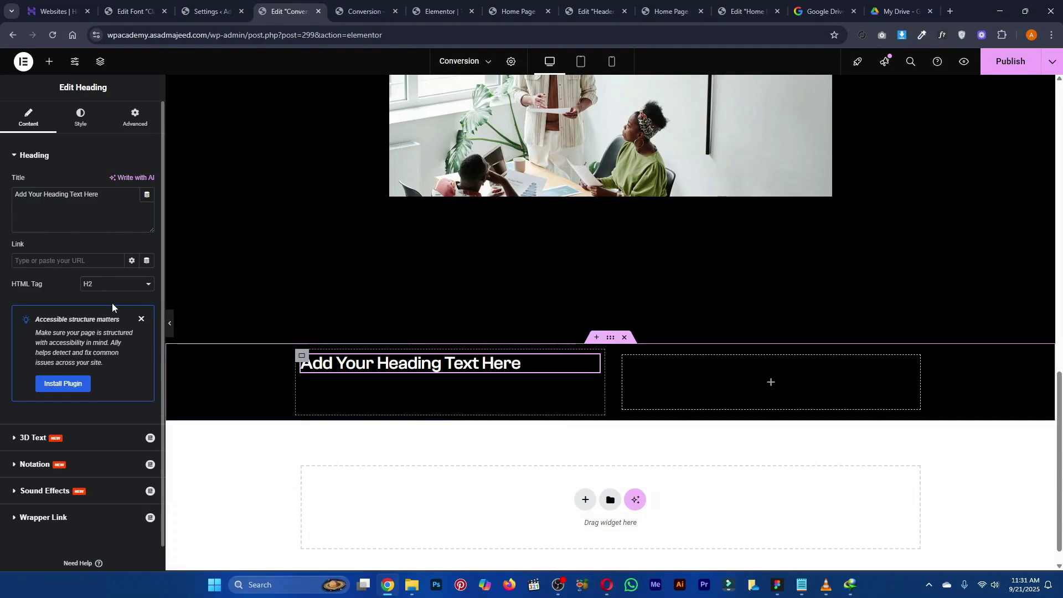
pyautogui.tripleClick(74, 221)
pyautogui.hotkey('ctrl', 'v')
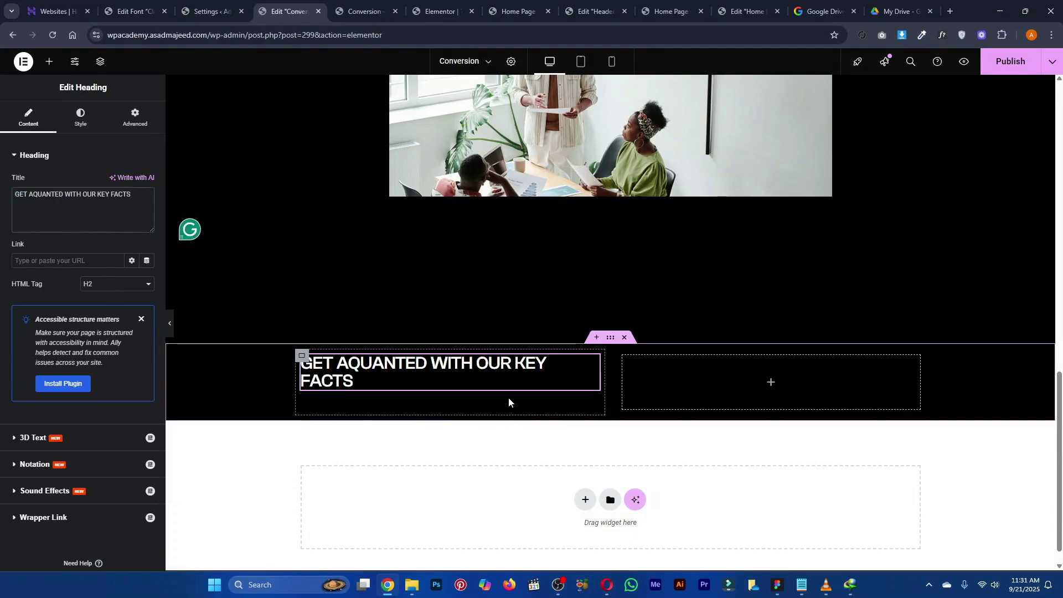
# Insert a <br> line break before "OUR KEY FACTS" in the heading title, leaving no space after the tag
pyautogui.hotkey('alt', 'Tab')
pyautogui.hotkey('alt', 'Tab')
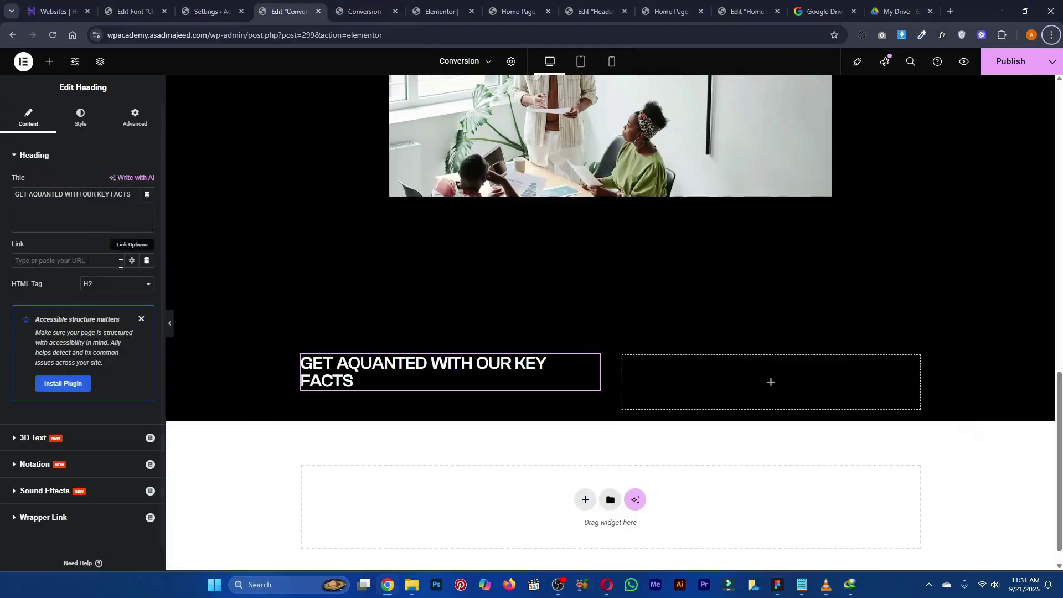
pyautogui.click(80, 198)
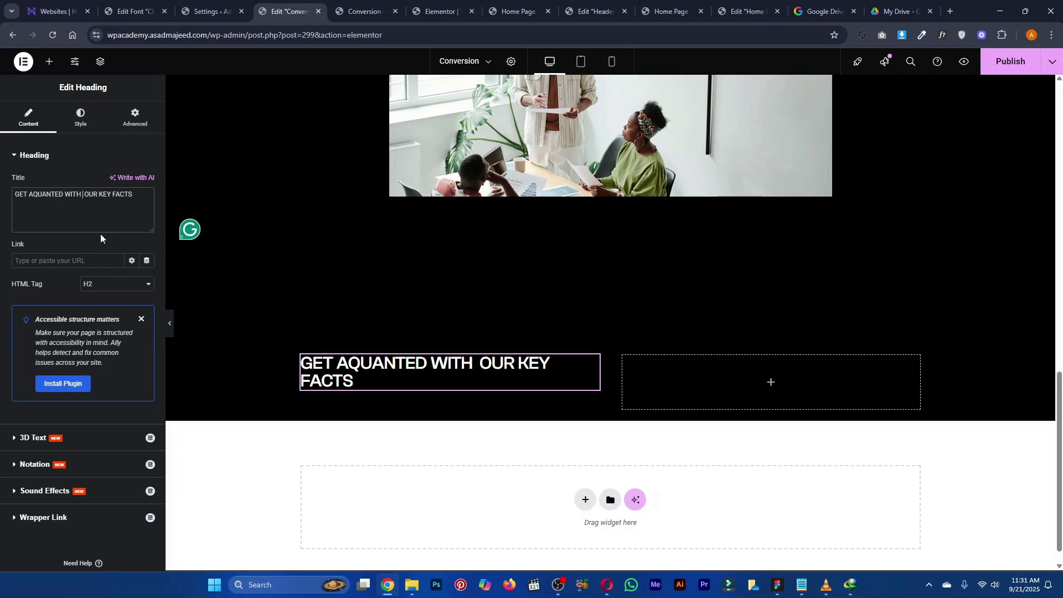
pyautogui.write('<b>')
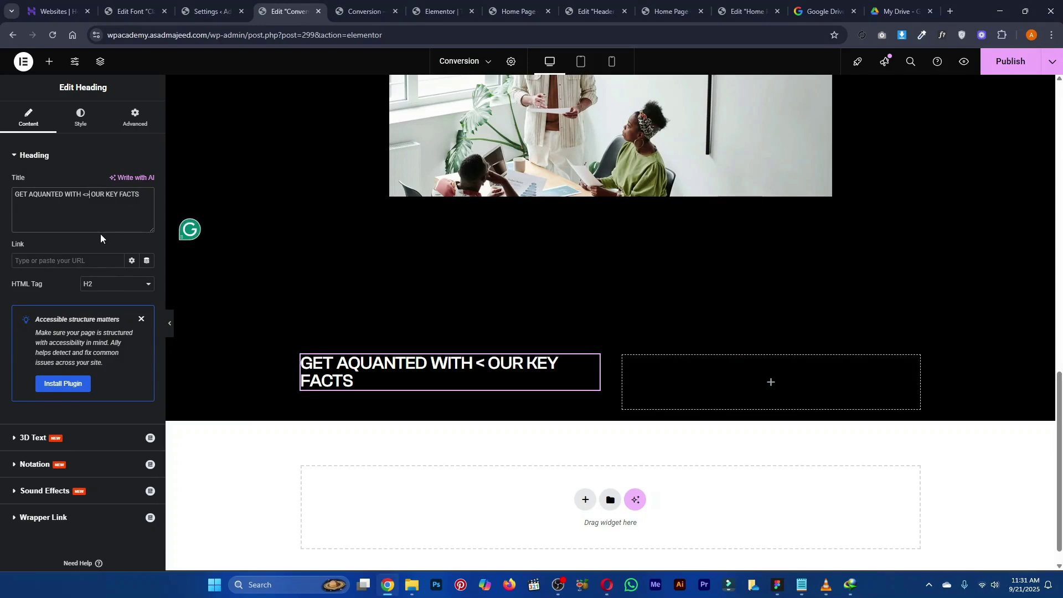
pyautogui.write('r>')
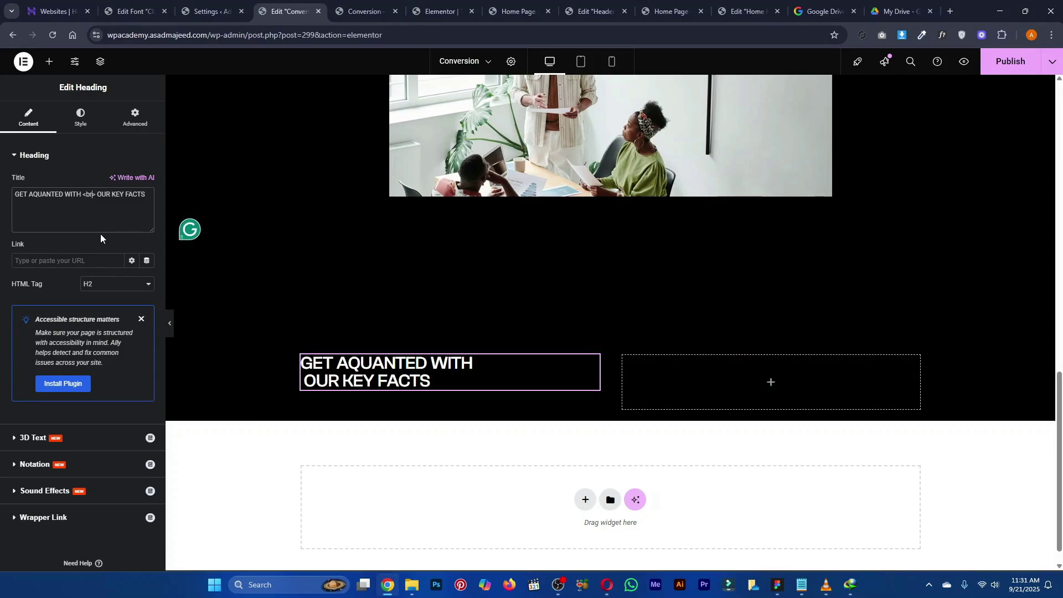
pyautogui.press('Right')
pyautogui.press('Right')
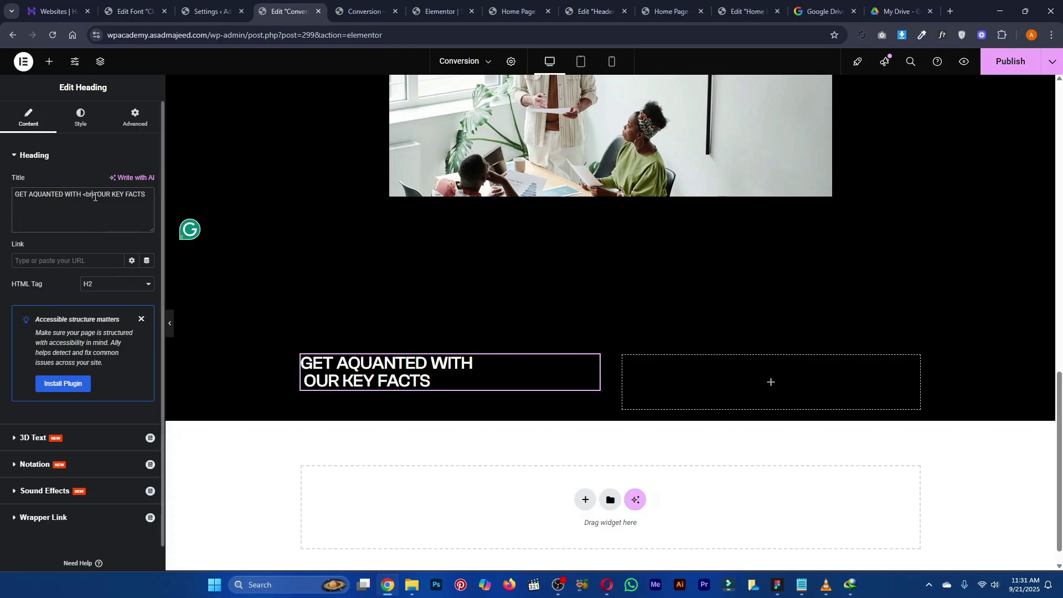
pyautogui.press('BackSpace')
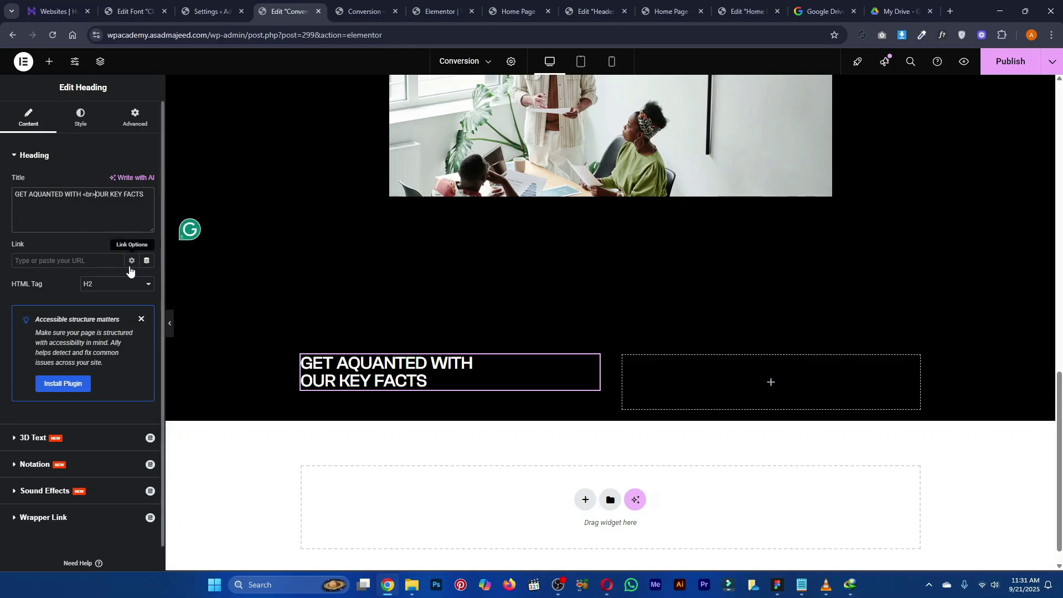
# Compare the key-facts heading with the Figma design and set its typography line height to 38 px in Elementor
pyautogui.hotkey('alt', 'Tab')
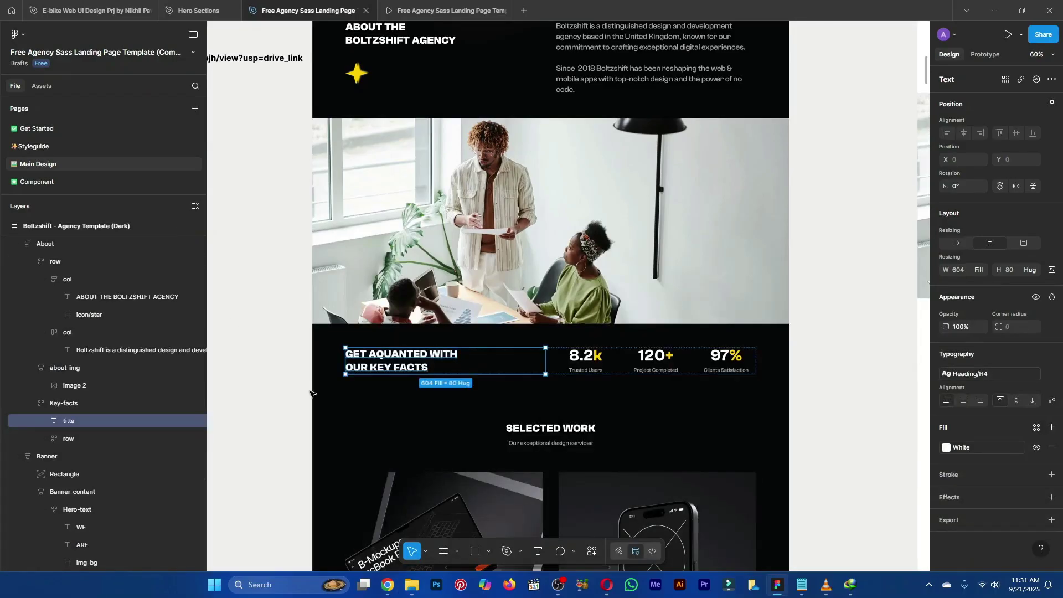
pyautogui.hotkey('alt', 'Tab')
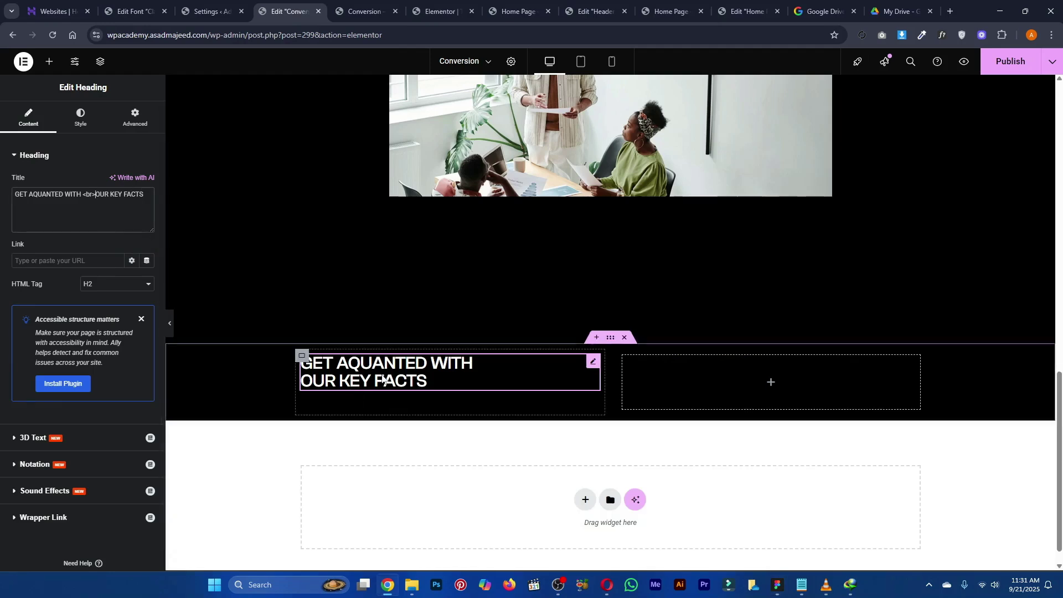
pyautogui.click(80, 117)
pyautogui.click(146, 214)
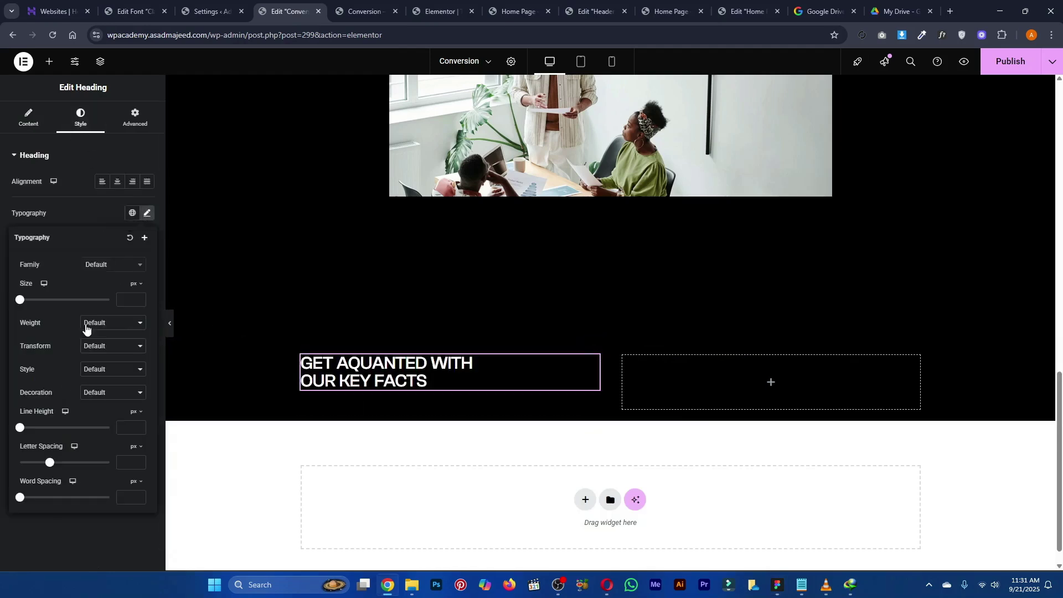
pyautogui.moveTo(24, 431); pyautogui.dragTo(56, 438)
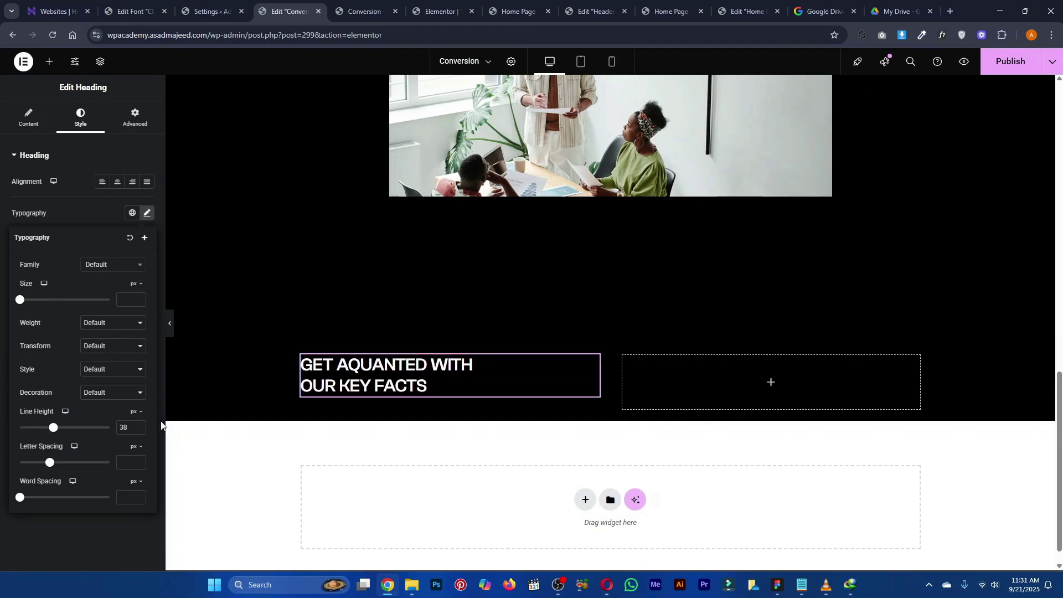
# Set the line height of the "ABOUT THE BOLTZSHIFT AGENCY" heading to 38 px
pyautogui.scroll(14, 405, 357)
pyautogui.scroll(-3, 406, 359)
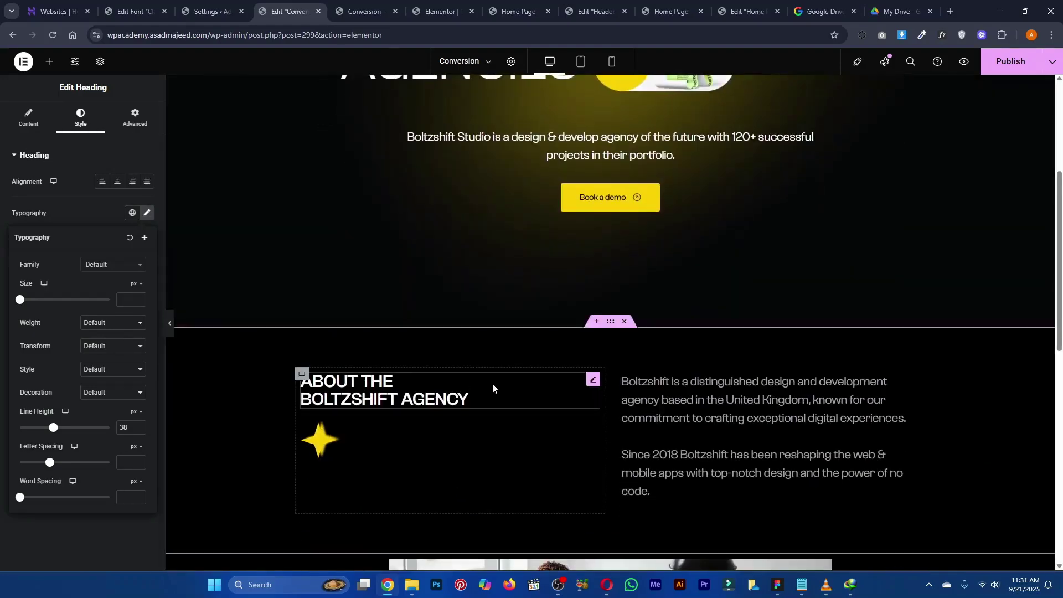
pyautogui.click(594, 380)
pyautogui.click(80, 117)
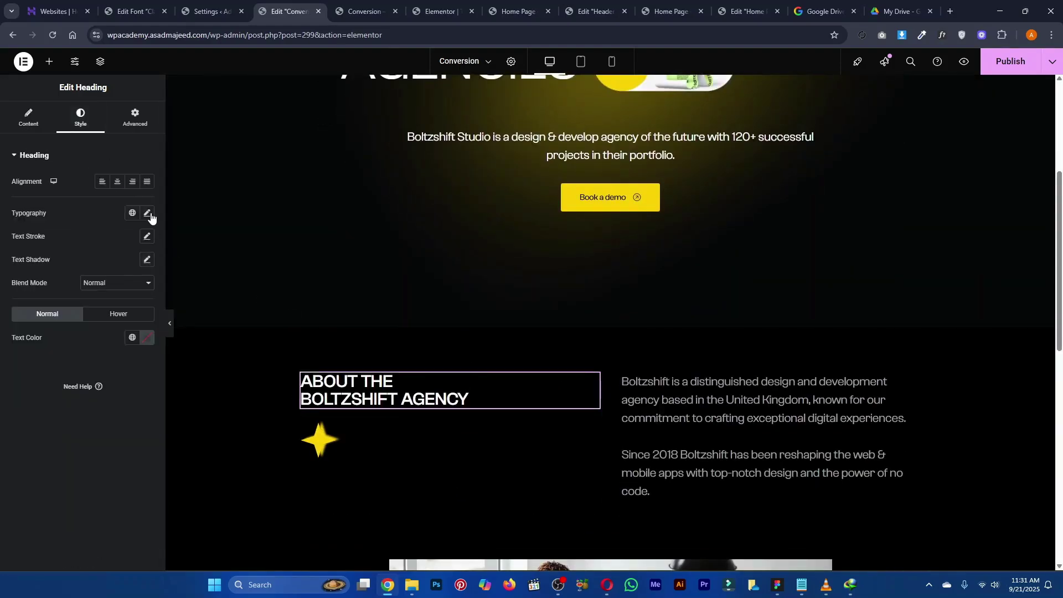
pyautogui.click(147, 213)
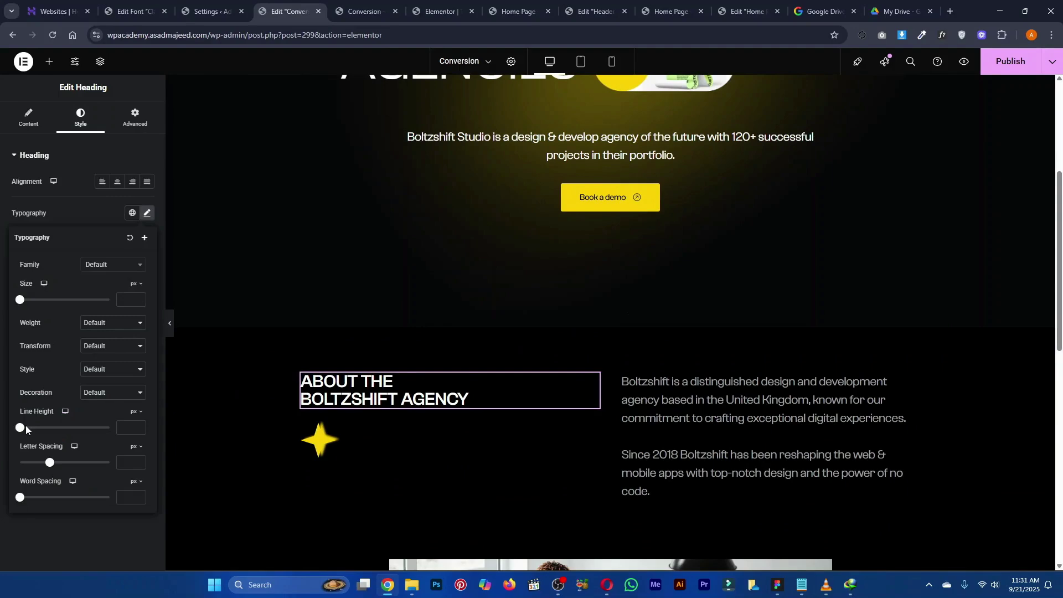
pyautogui.click(135, 428)
pyautogui.write('38')
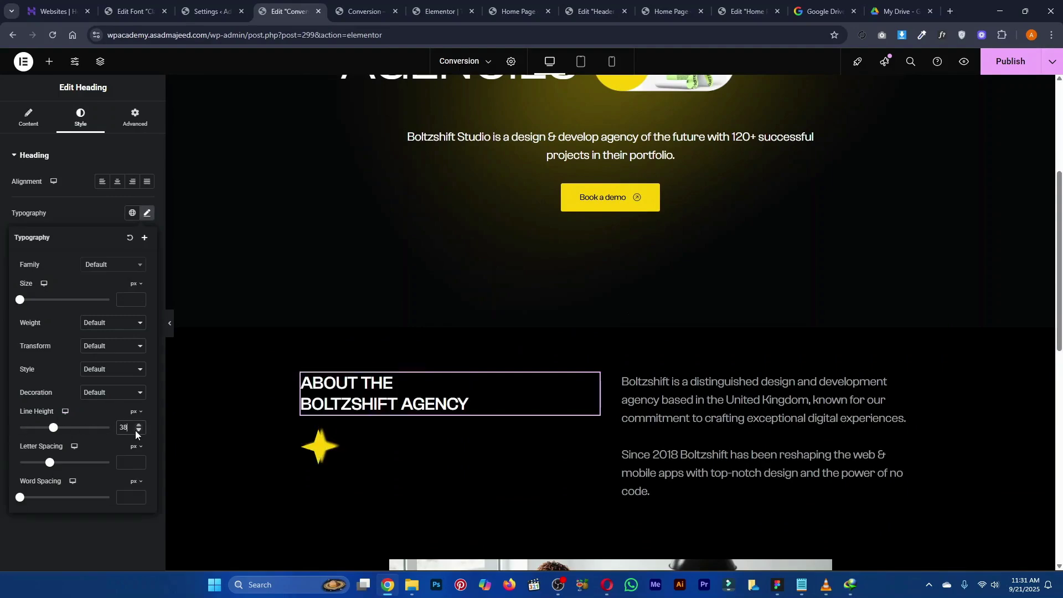
# Consult the stat cards in the Figma design and add an Icon Box widget to the key-facts section's empty inner container in Elementor
pyautogui.scroll(-10, 340, 253)
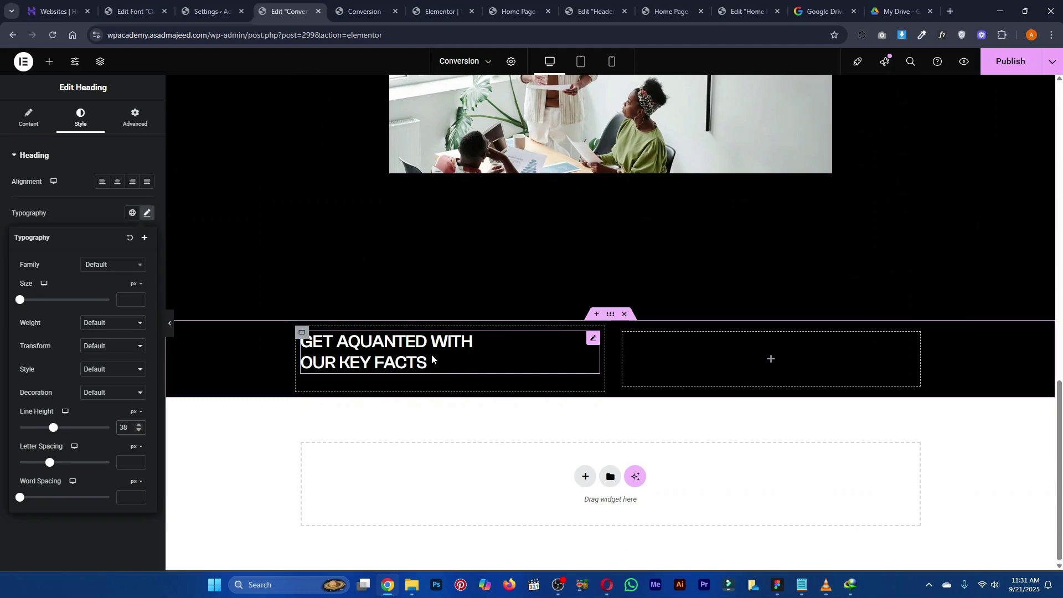
pyautogui.click(49, 61)
pyautogui.hotkey('alt', 'Tab')
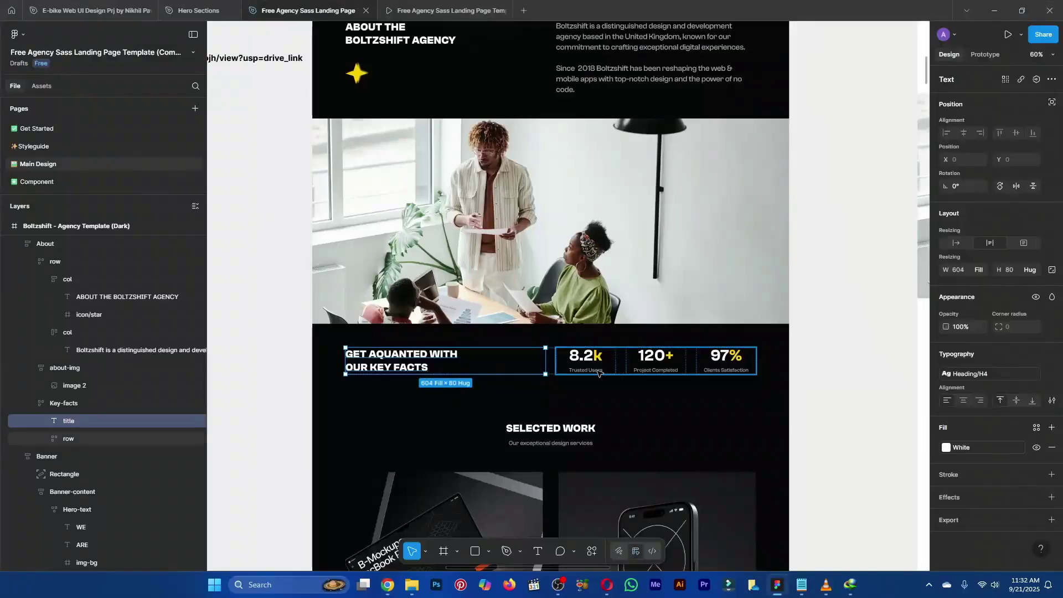
pyautogui.scroll(3, 597, 370)
pyautogui.scroll(3, 624, 365)
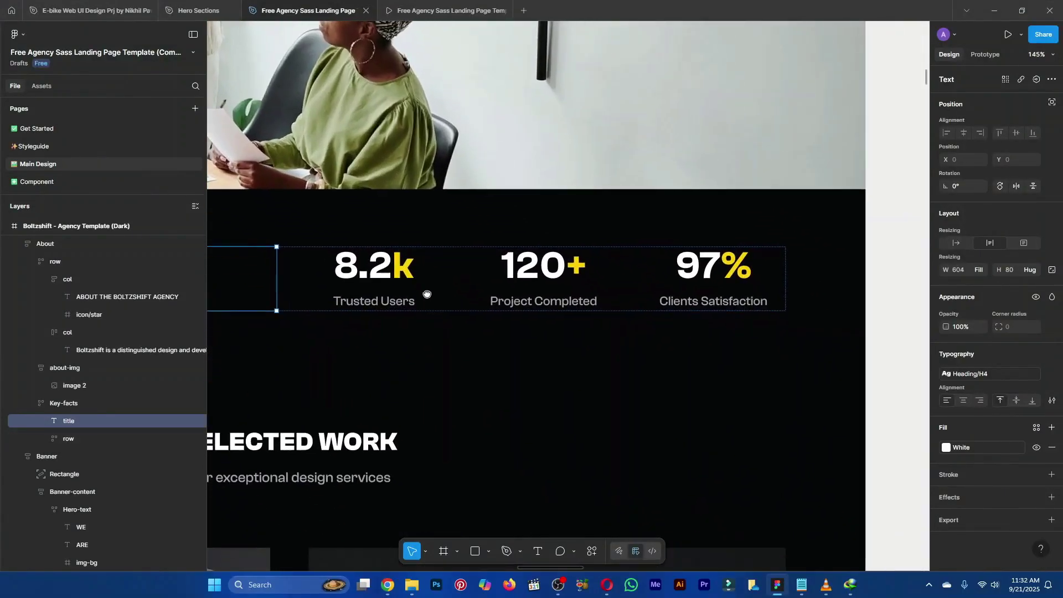
pyautogui.click(909, 291)
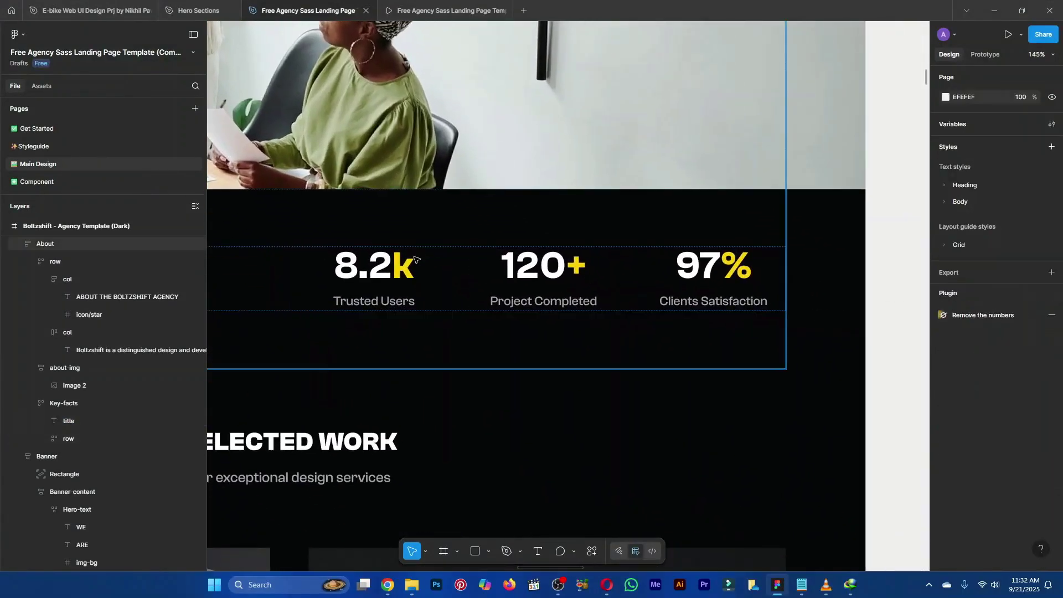
pyautogui.hotkey('alt', 'Tab')
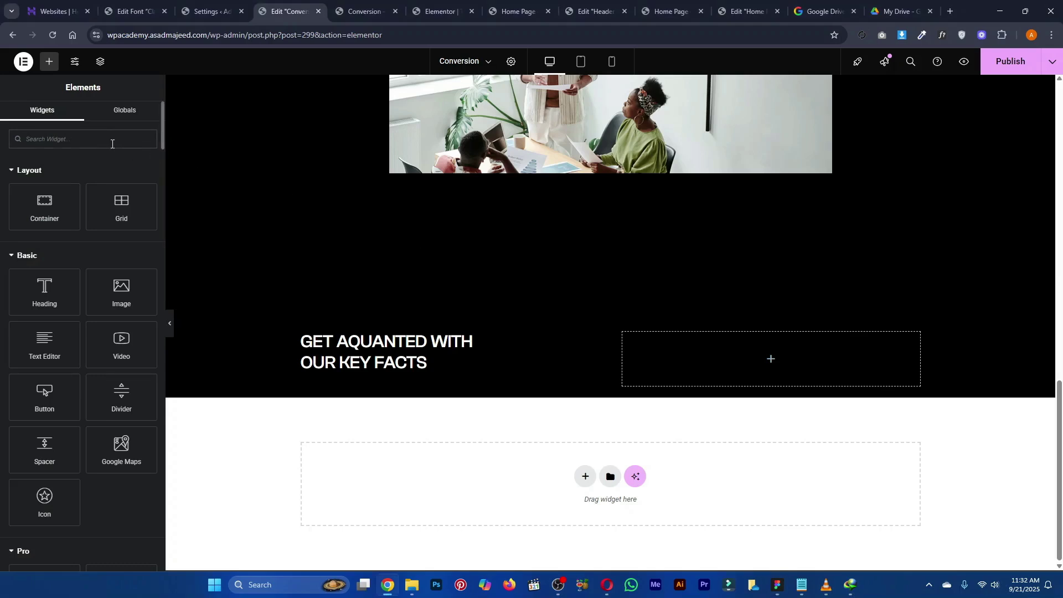
pyautogui.write('icon')
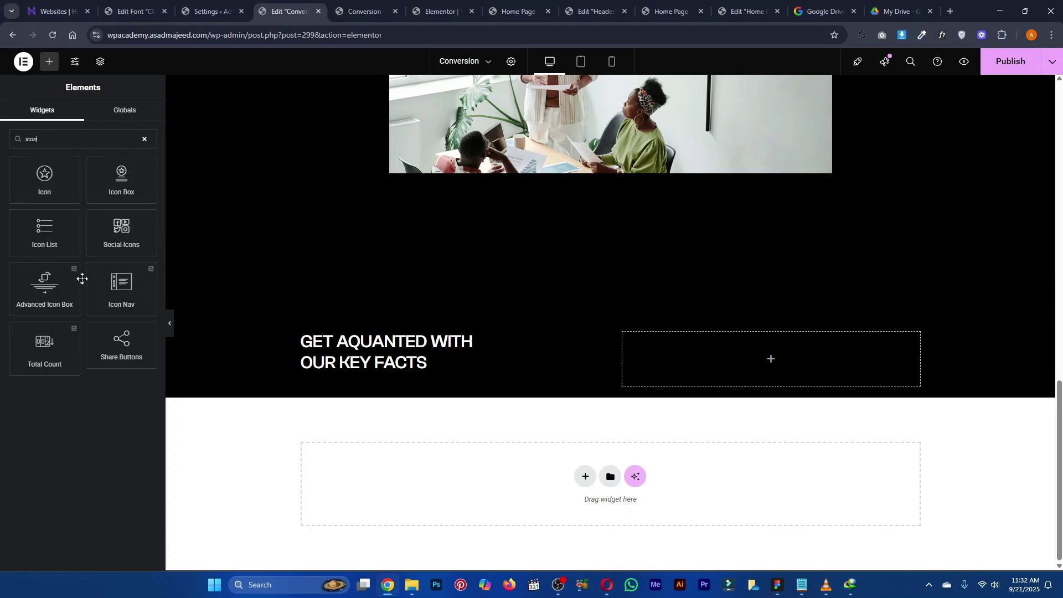
pyautogui.moveTo(139, 177); pyautogui.dragTo(666, 357)
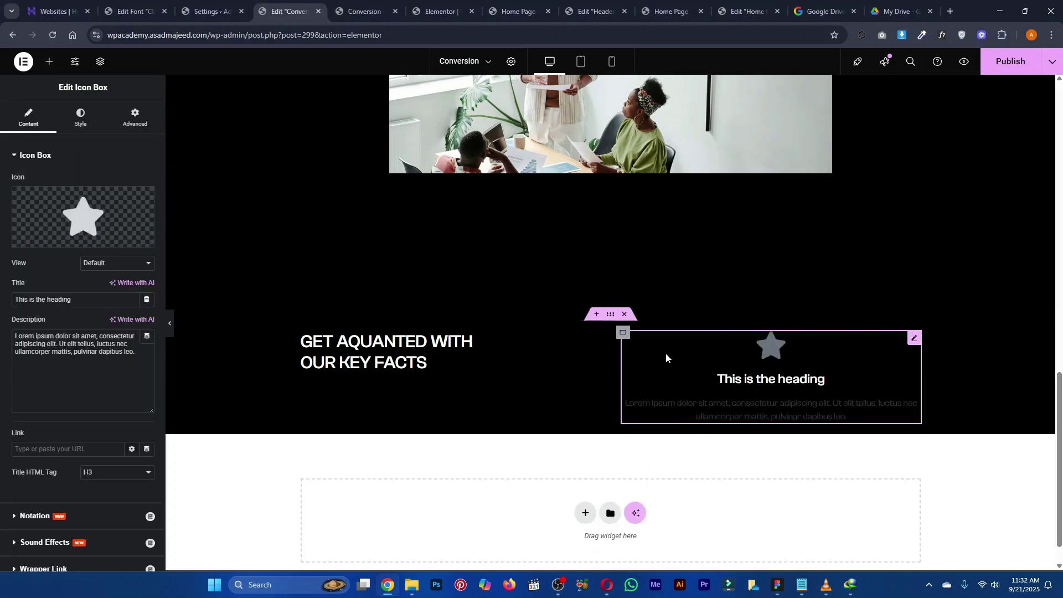
# Remove the icon box's star icon and replace its description with the placeholder text "asdfasdf"
pyautogui.hotkey('alt', 'Tab')
pyautogui.hotkey('alt', 'Tab')
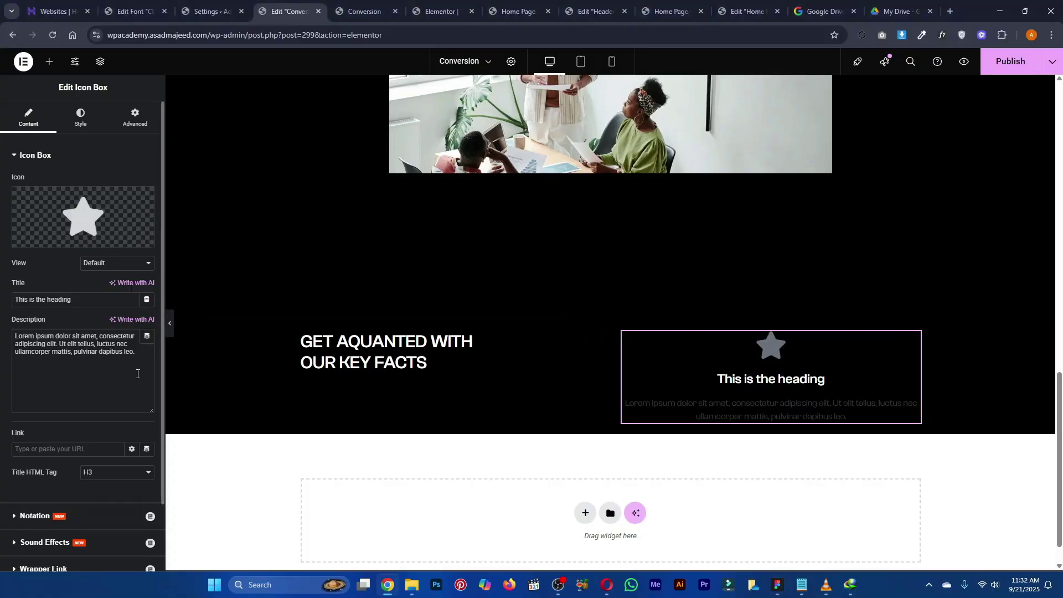
pyautogui.moveTo(140, 357); pyautogui.dragTo(12, 331)
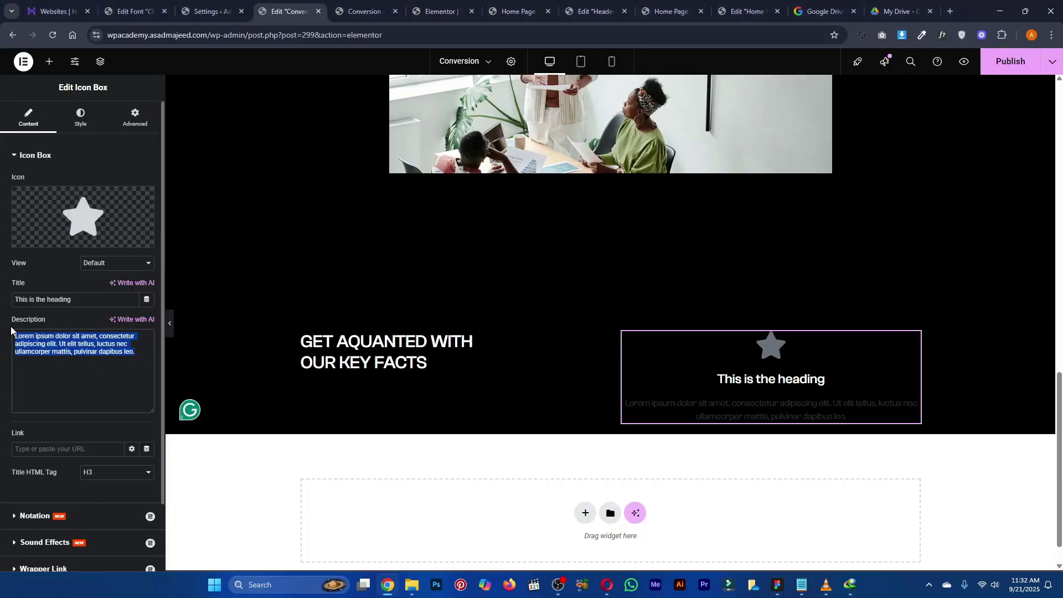
pyautogui.press('BackSpace')
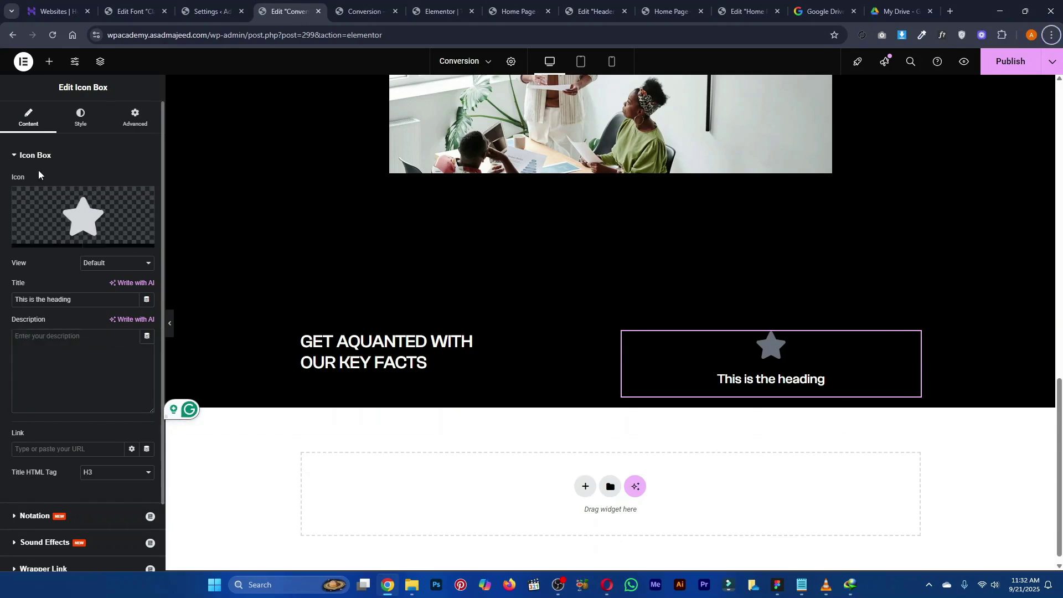
pyautogui.click(143, 201)
pyautogui.click(82, 328)
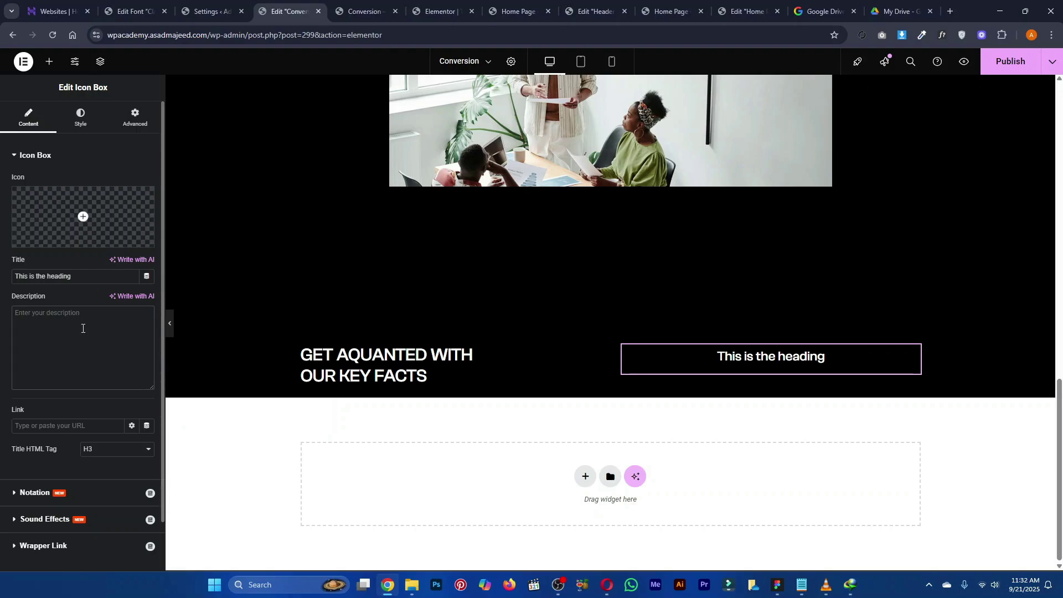
pyautogui.write('asdf')
# Copy the "8.2k" stat text from the Figma design and use it as the icon box's title in Elementor
pyautogui.hotkey('alt', 'Tab')
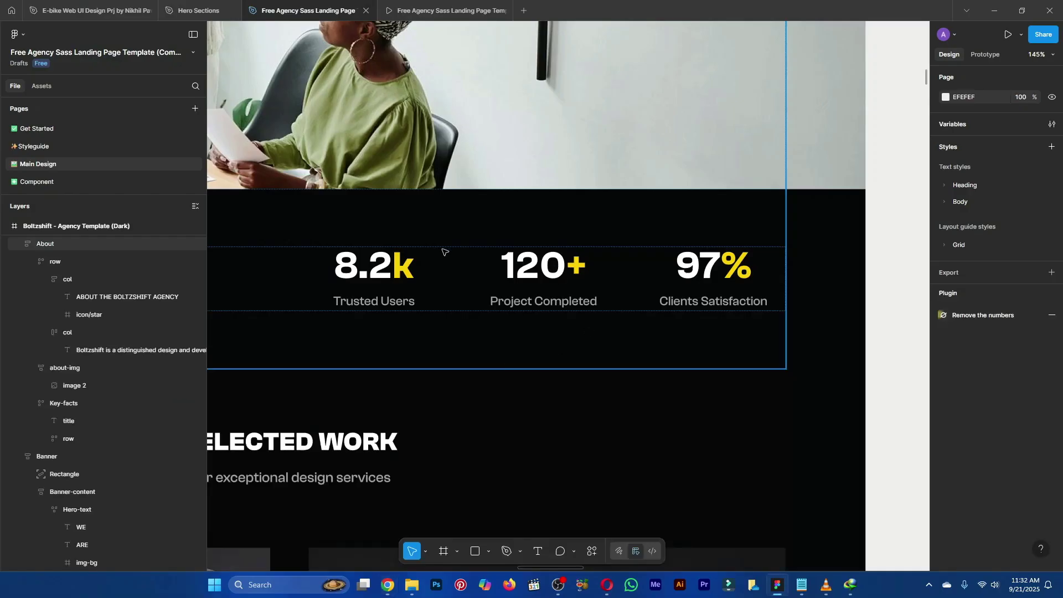
pyautogui.doubleClick(386, 274)
pyautogui.doubleClick(386, 274)
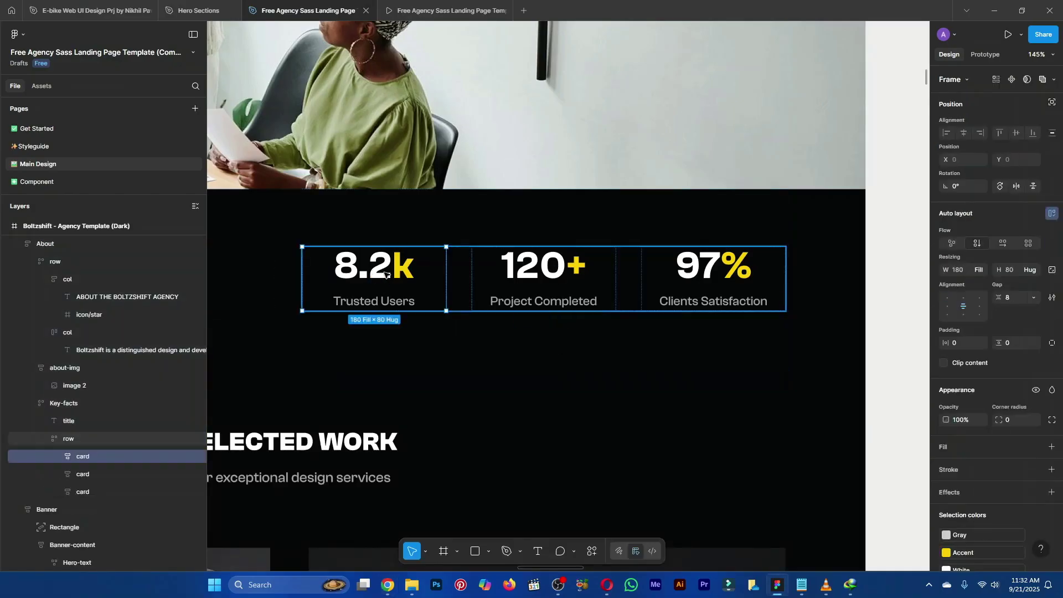
pyautogui.doubleClick(387, 273)
pyautogui.click(387, 273)
pyautogui.tripleClick(413, 272)
pyautogui.hotkey('ctrl', 'c')
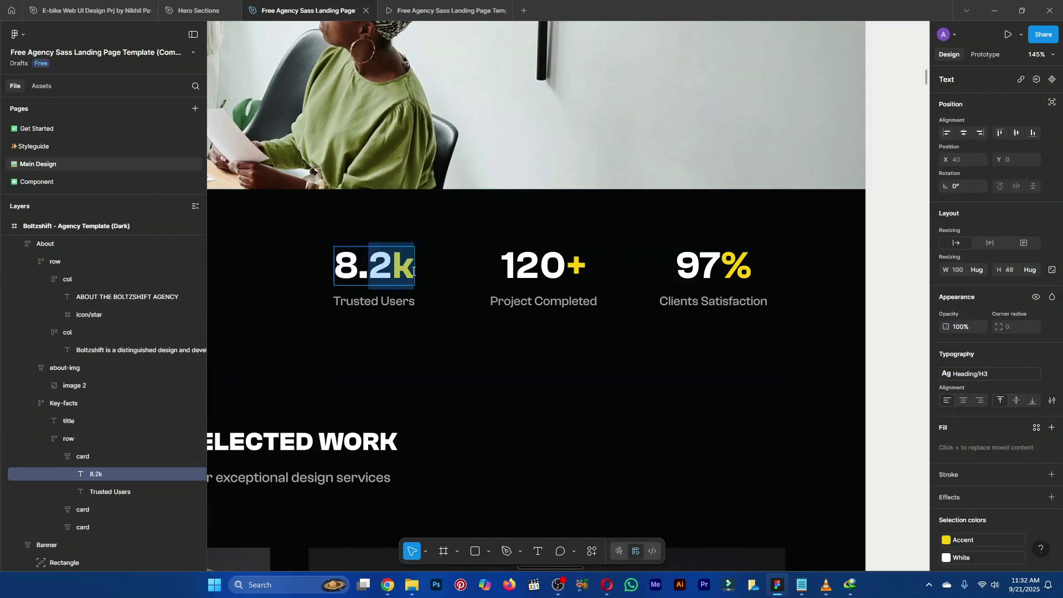
pyautogui.hotkey('alt', 'Tab')
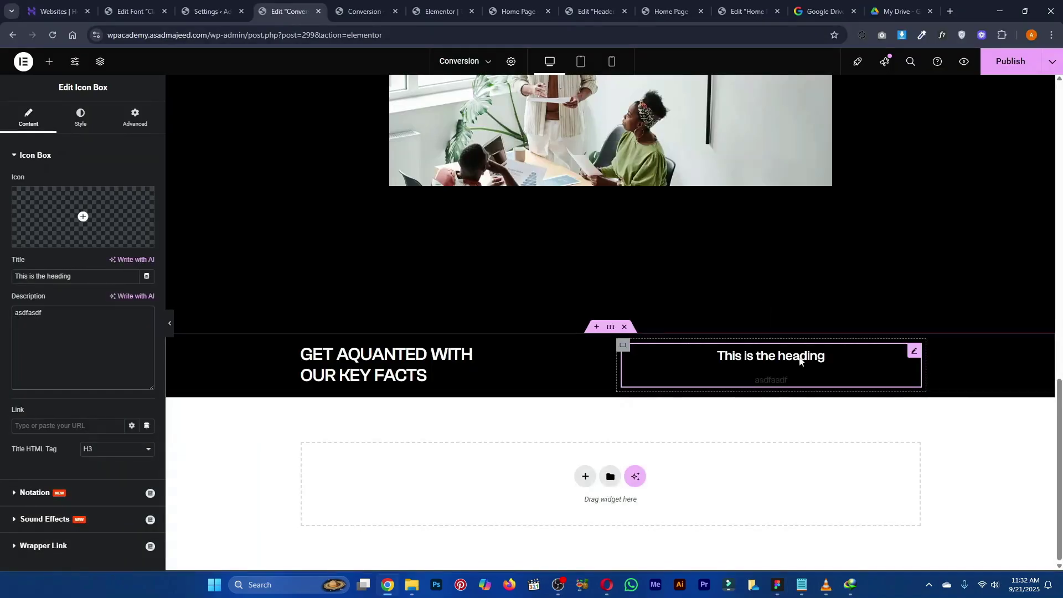
pyautogui.tripleClick(88, 276)
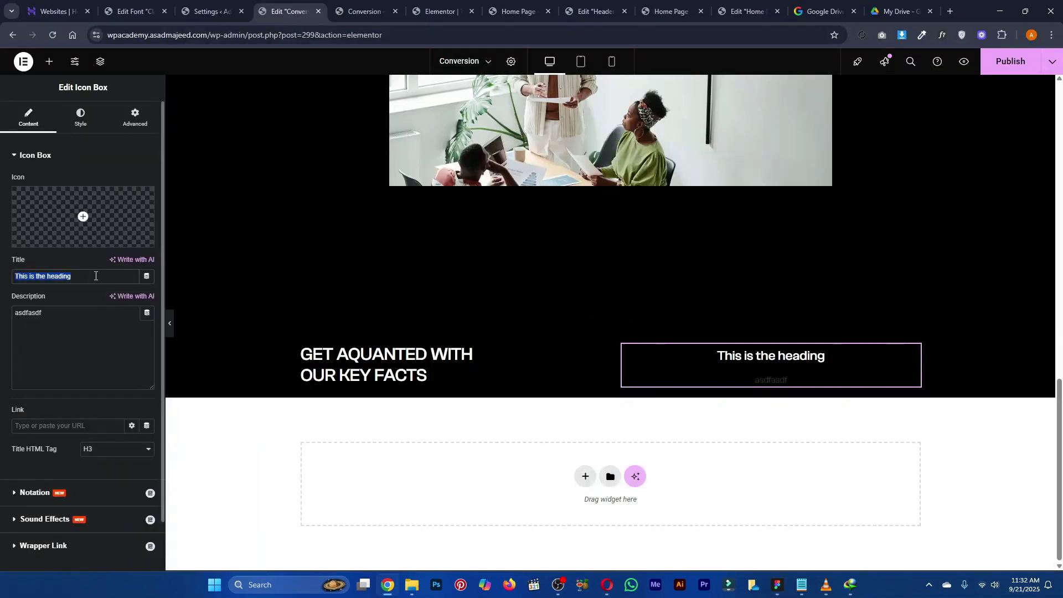
pyautogui.hotkey('ctrl', 'v')
# Copy the "Trusted Users" label from the Figma design and replace the icon box's placeholder description with it in Elementor
pyautogui.hotkey('alt', 'Tab')
pyautogui.tripleClick(387, 302)
pyautogui.hotkey('ctrl', 'c')
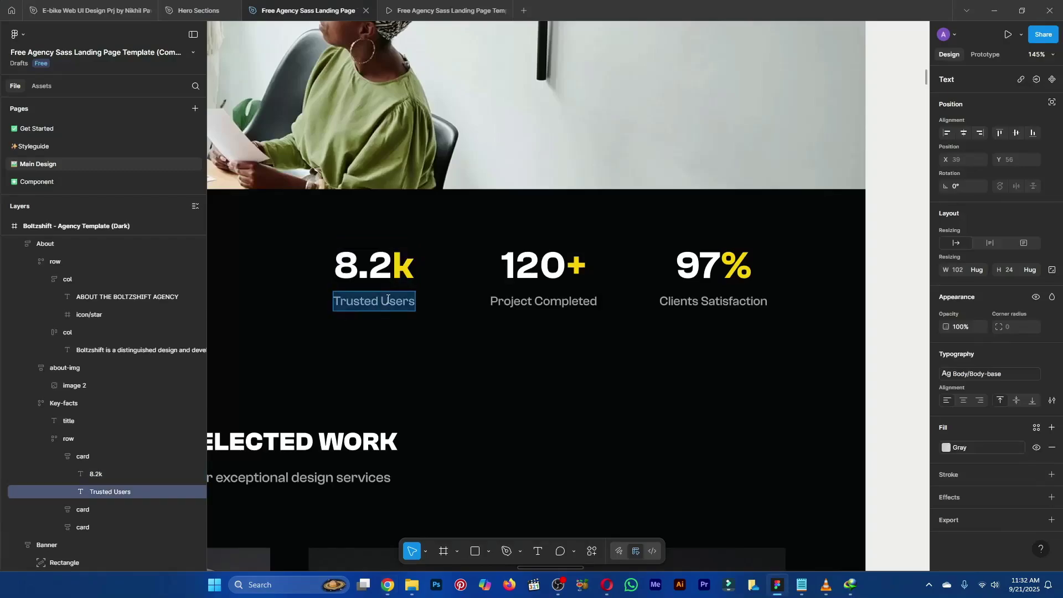
pyautogui.hotkey('alt', 'Tab')
pyautogui.click(31, 313)
pyautogui.hotkey('ctrl', 'a')
pyautogui.hotkey('ctrl', 'v')
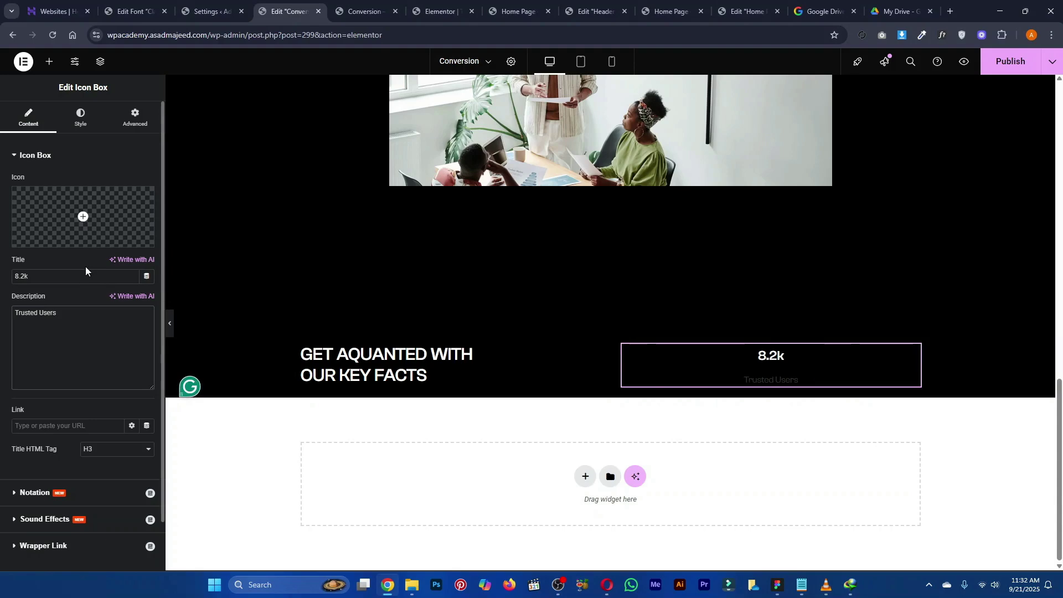
# Inspect the properties of the Heading/H3 text style used by the 8.2k stat in the Figma design
pyautogui.hotkey('alt', 'Tab')
pyautogui.click(389, 272)
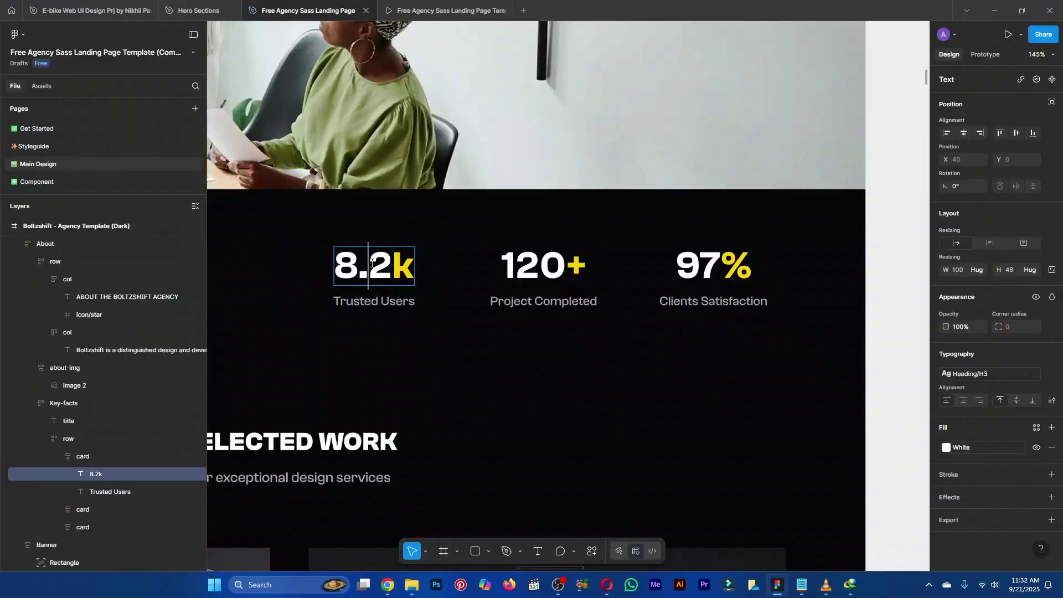
pyautogui.hotkey('ctrl', 'a')
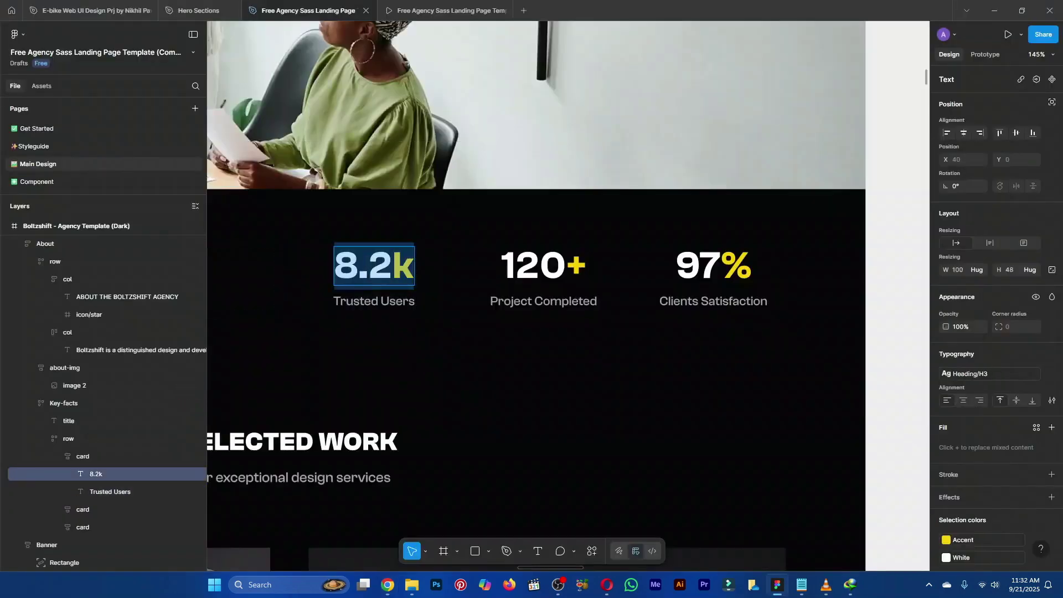
pyautogui.click(988, 375)
pyautogui.click(911, 470)
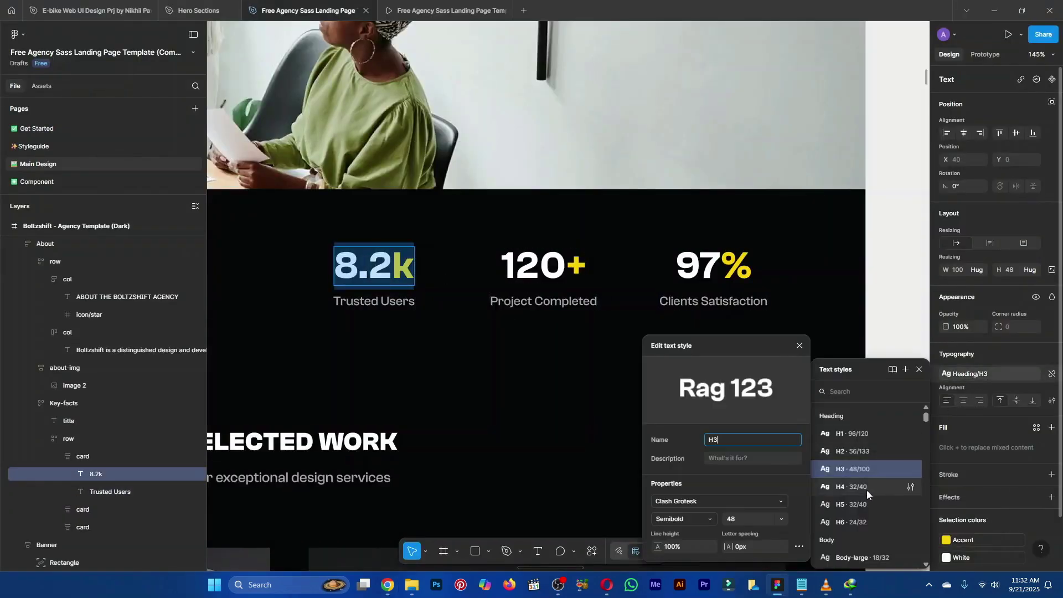
pyautogui.click(799, 345)
# Set the font size of the icon box's 8.2k title to 48 px in Elementor
pyautogui.hotkey('alt', 'Tab')
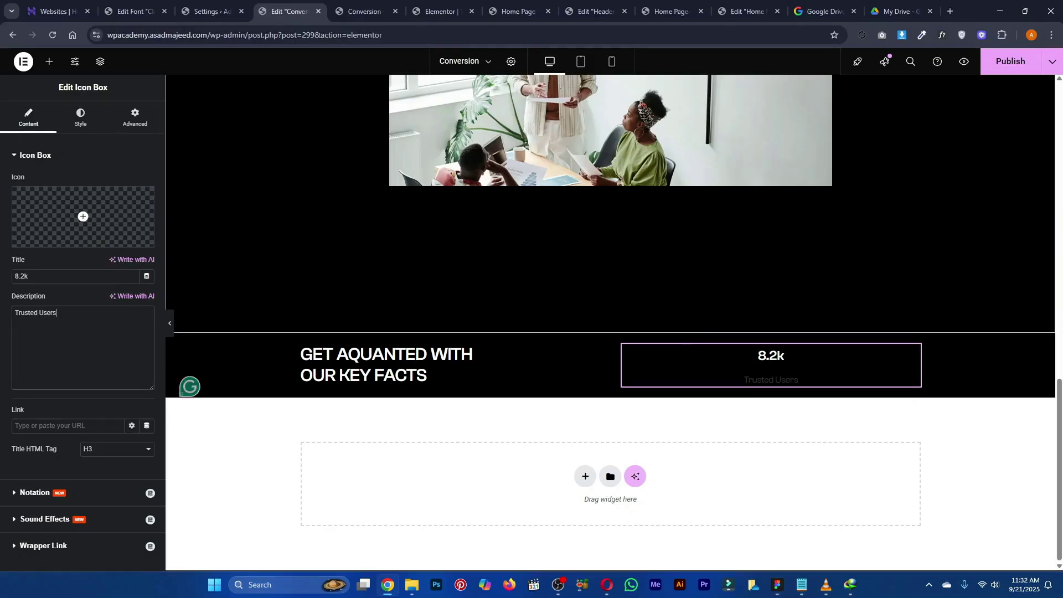
pyautogui.click(78, 118)
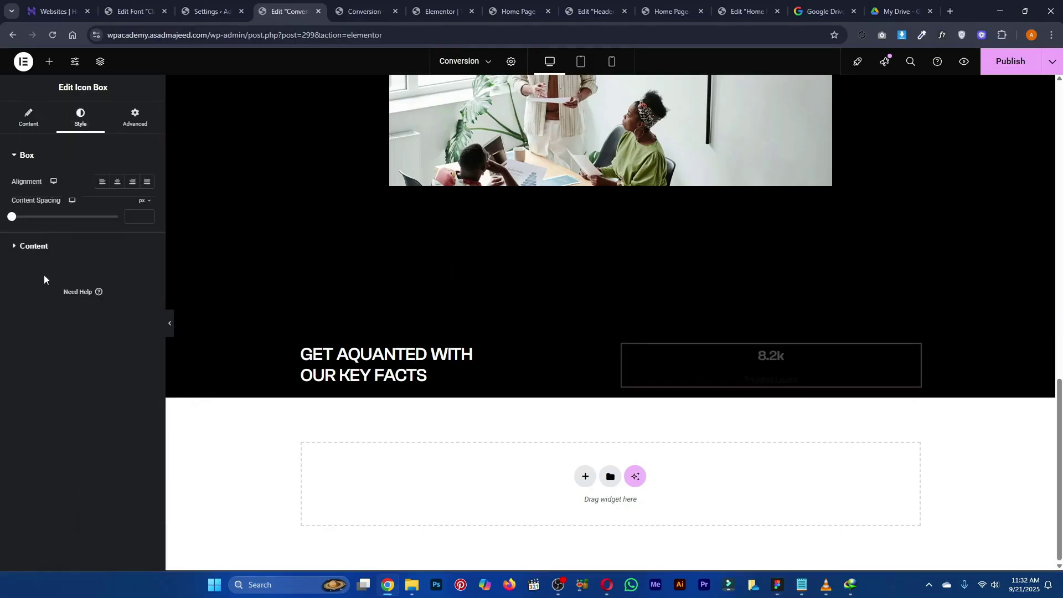
pyautogui.click(37, 246)
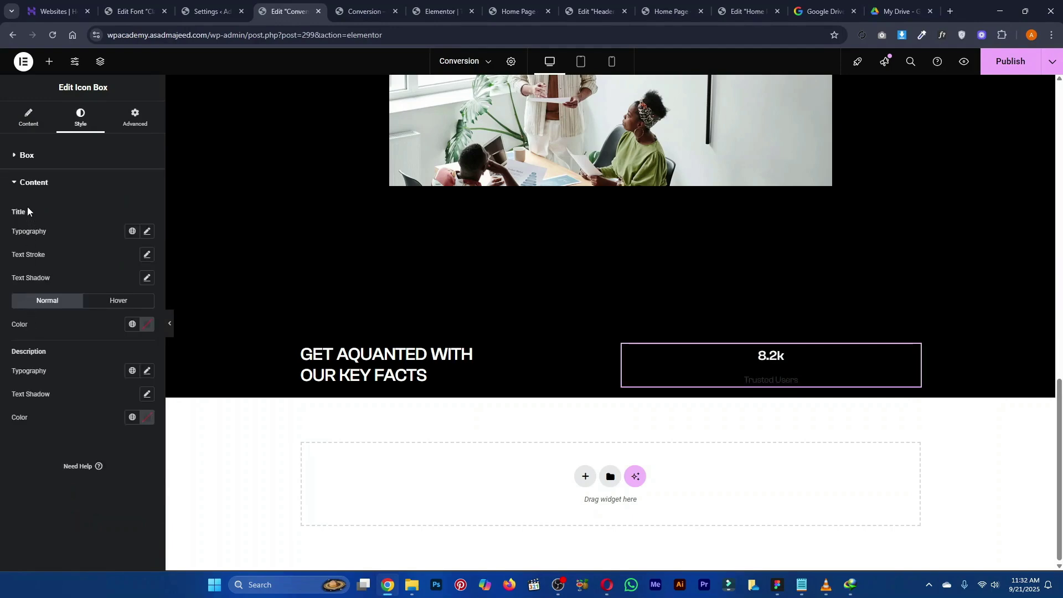
pyautogui.click(147, 232)
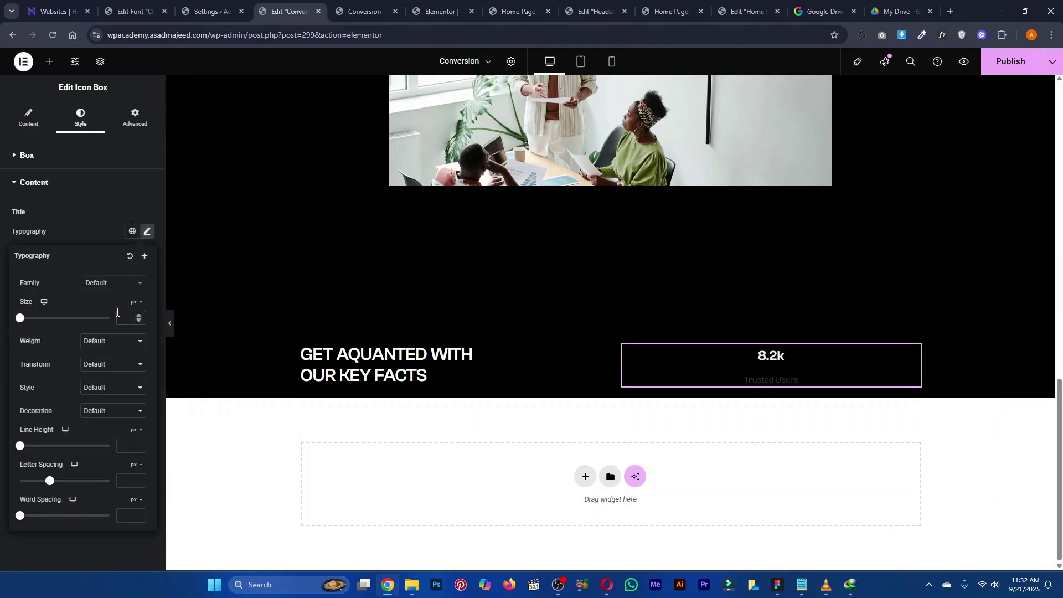
pyautogui.click(117, 313)
pyautogui.write('48')
pyautogui.hotkey('alt', 'Tab')
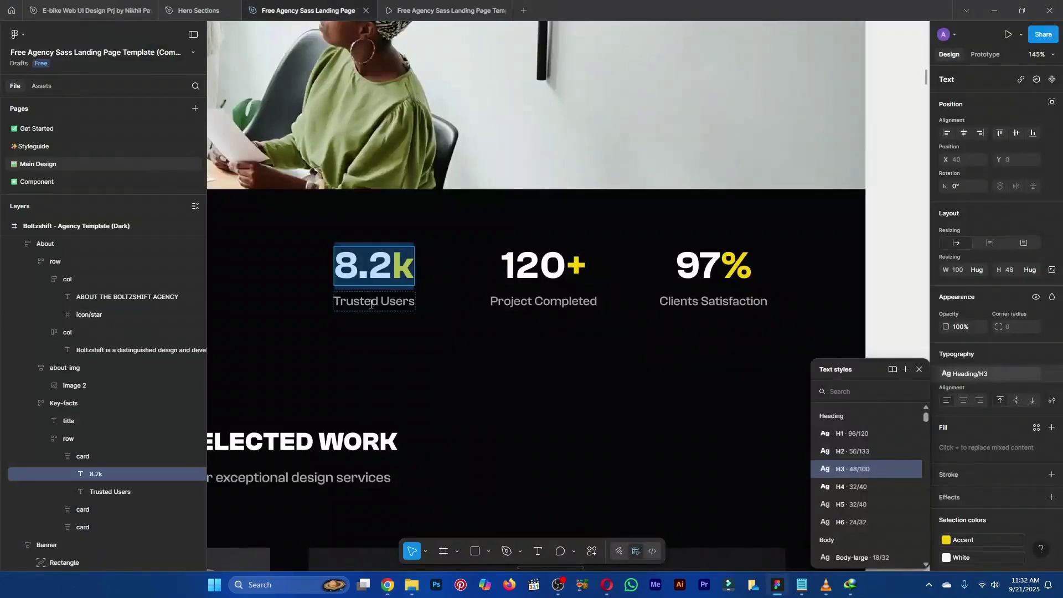
pyautogui.hotkey('alt', 'Tab')
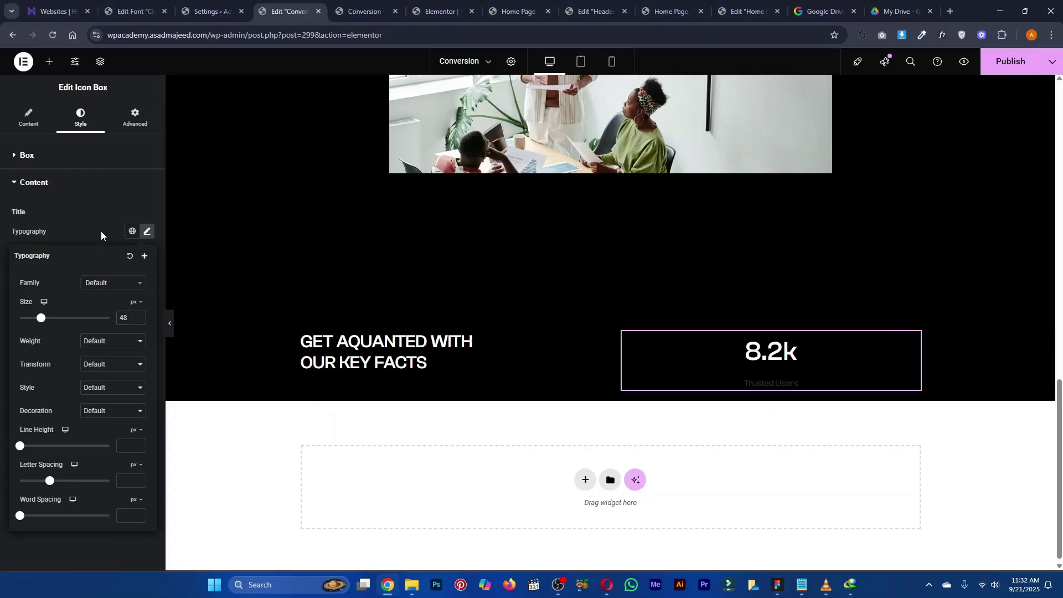
# Inspect the properties of the Body-base text style used by the "Trusted Users" label in the Figma design
pyautogui.hotkey('alt', 'Tab')
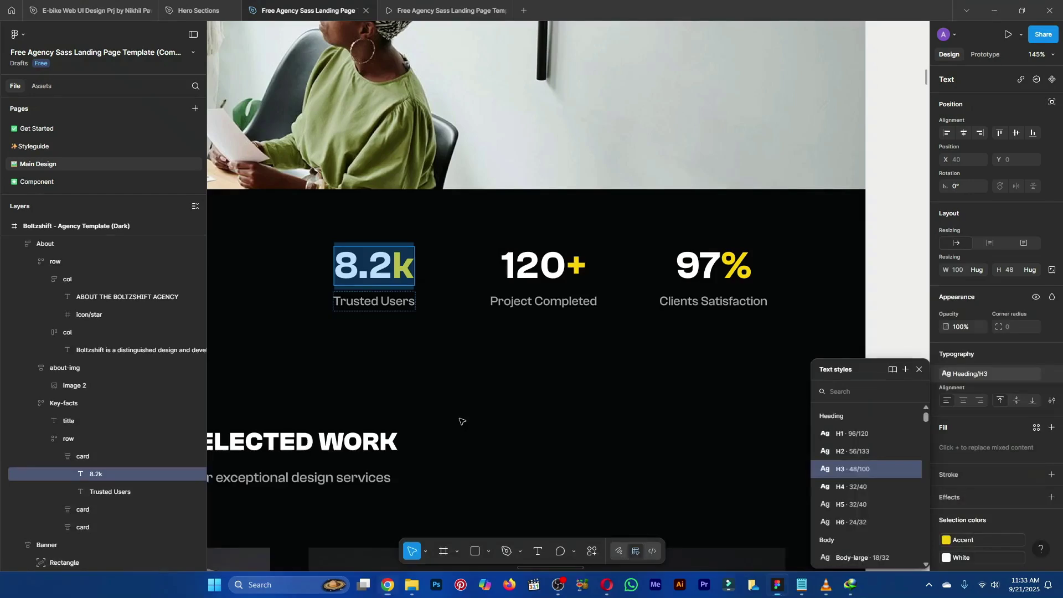
pyautogui.click(393, 302)
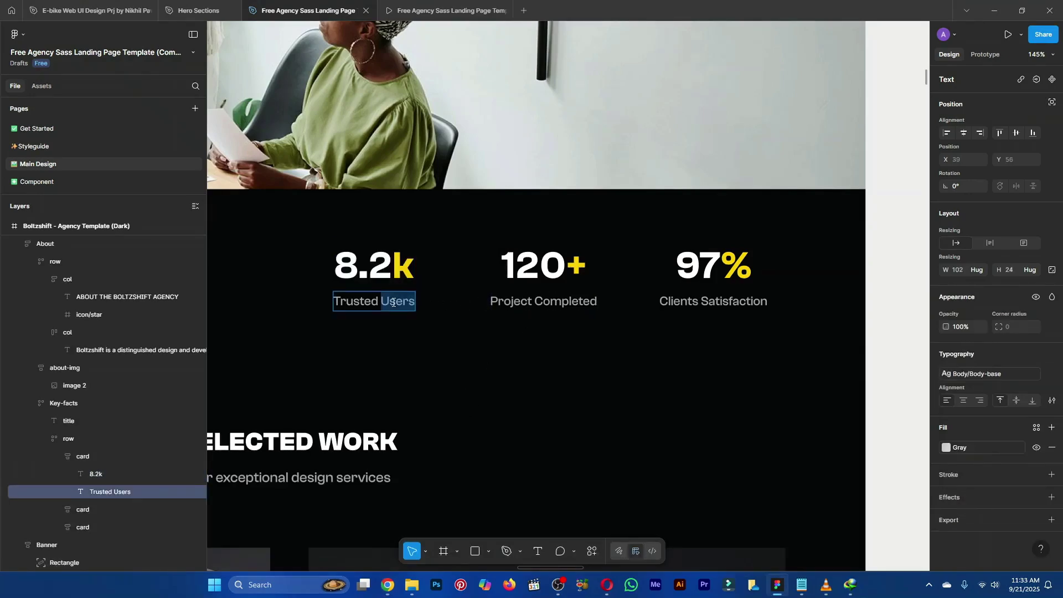
pyautogui.hotkey('alt', 'Tab')
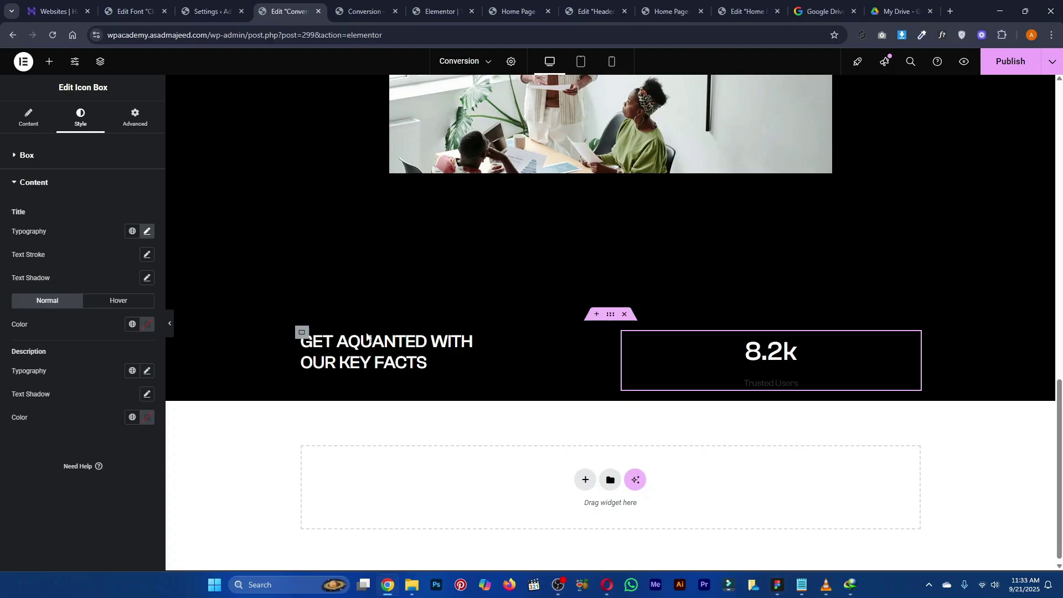
pyautogui.hotkey('alt', 'Tab')
pyautogui.click(989, 374)
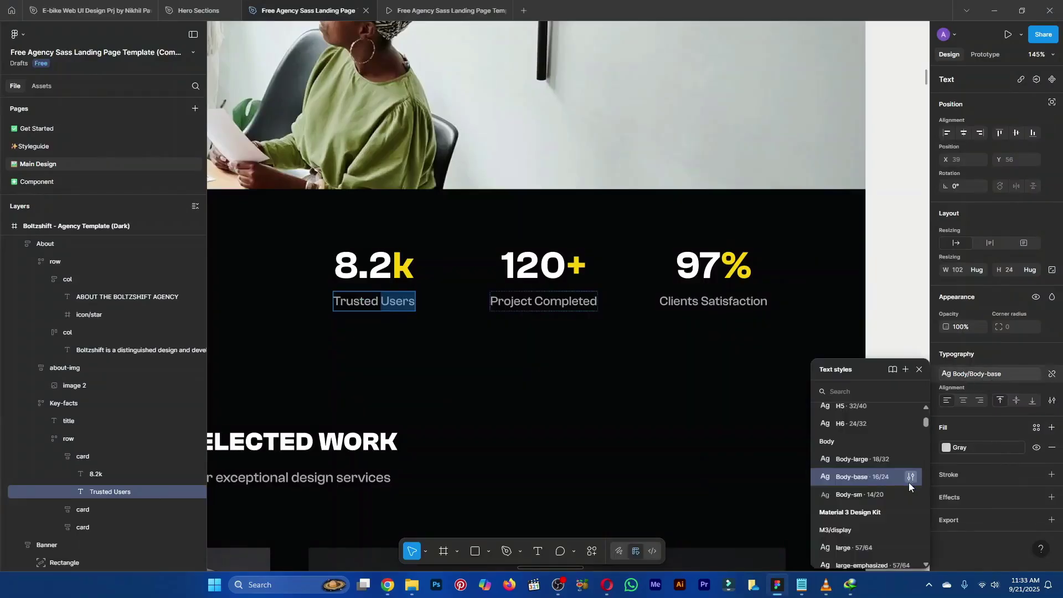
pyautogui.click(910, 479)
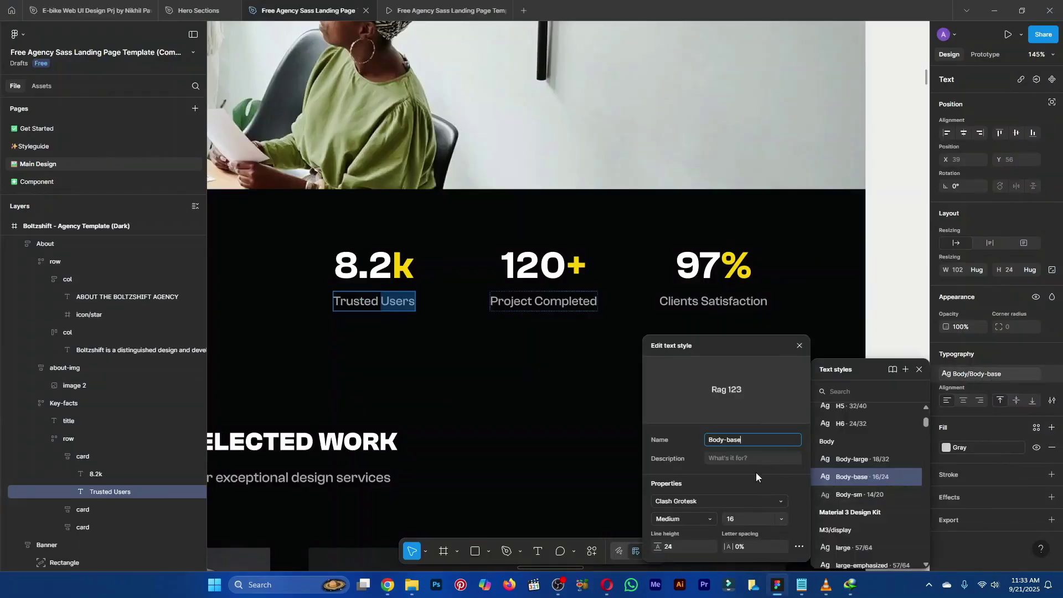
# Set the font size of the icon box's description to 16 px in Elementor
pyautogui.hotkey('alt', 'Tab')
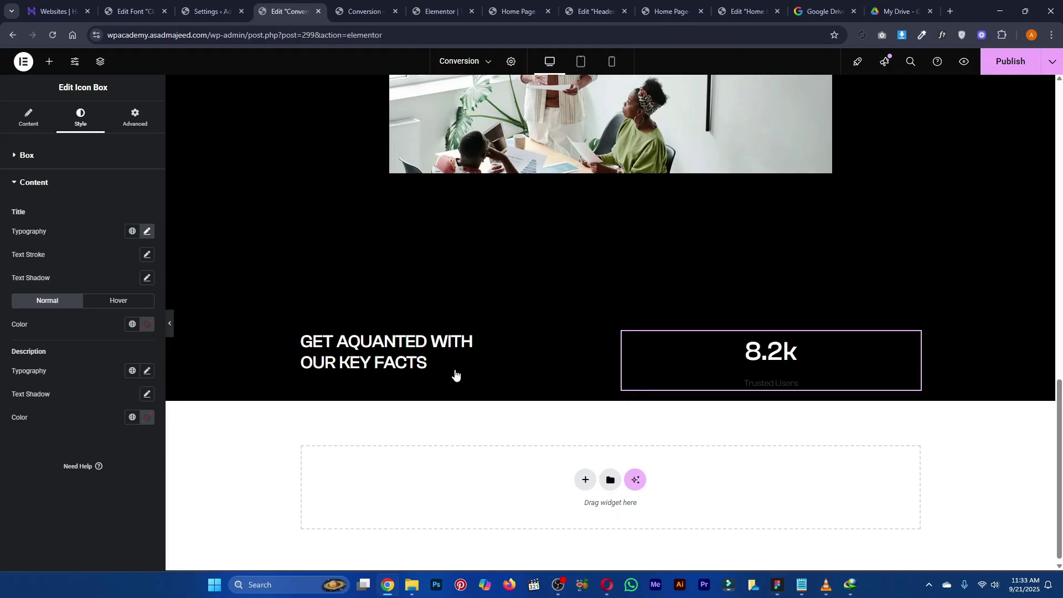
pyautogui.click(144, 375)
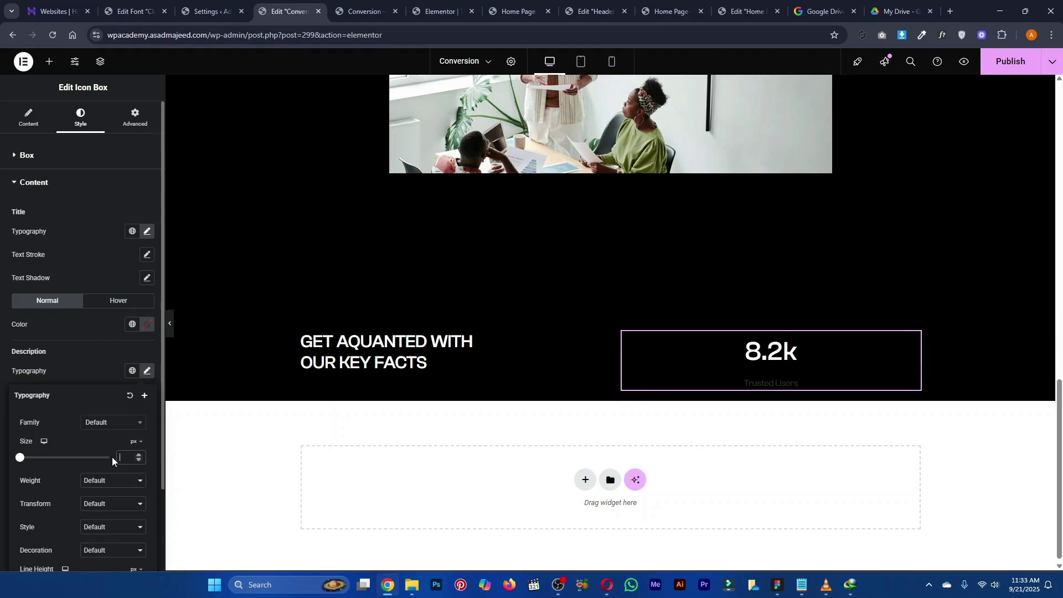
pyautogui.write('16')
pyautogui.click(126, 372)
pyautogui.click(98, 354)
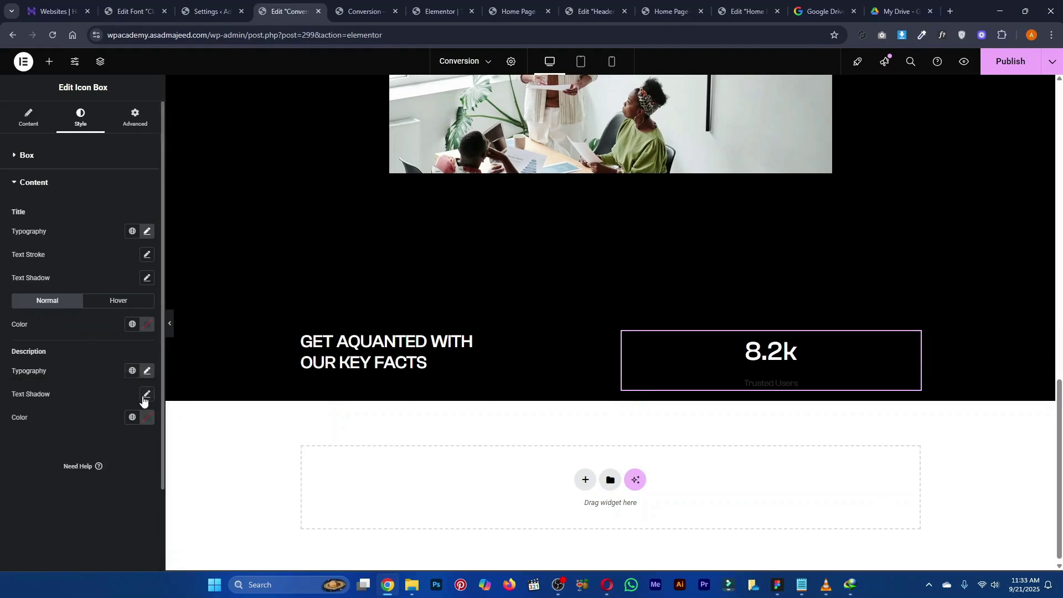
# Apply the Body Small global font and the White global color to the icon box's description
pyautogui.click(131, 375)
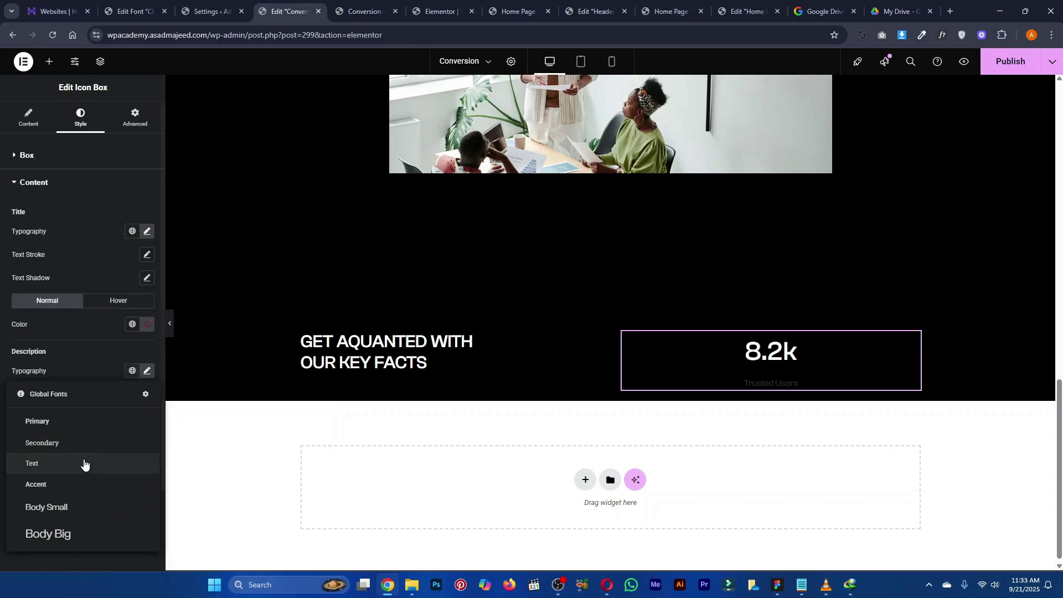
pyautogui.click(71, 516)
pyautogui.click(132, 417)
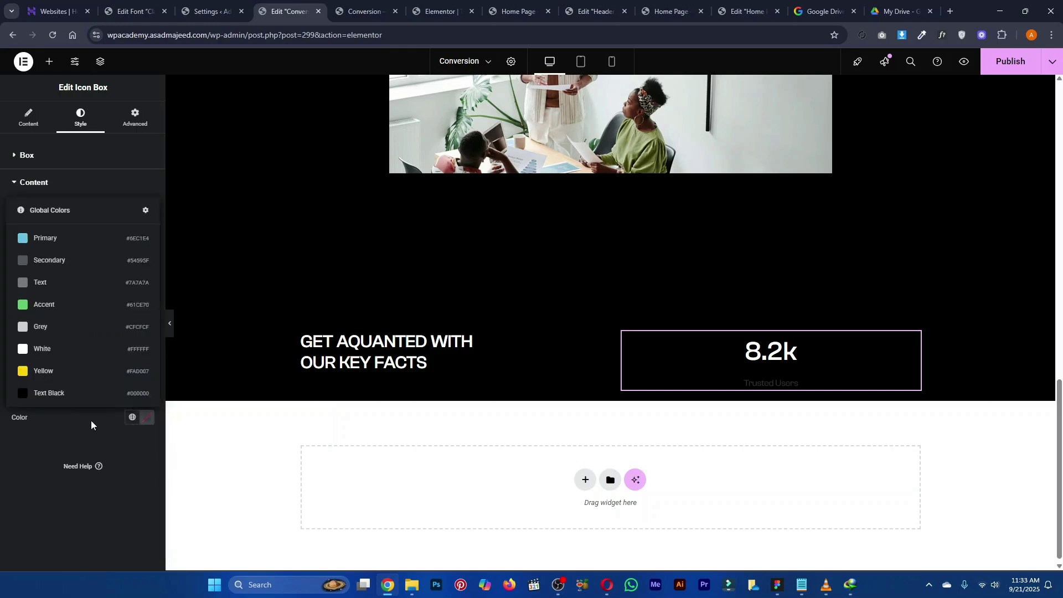
pyautogui.click(95, 348)
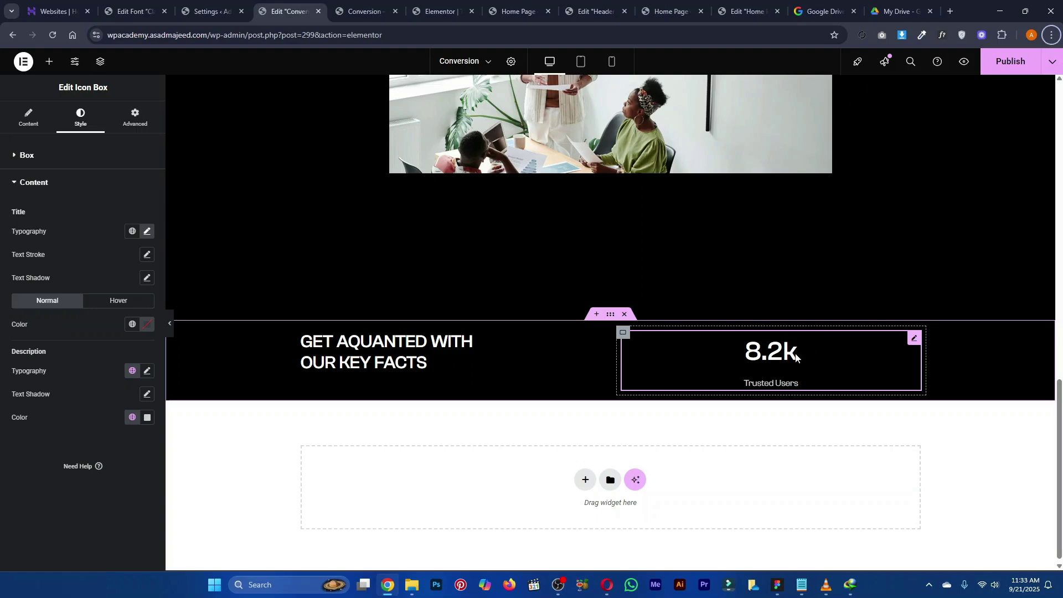
# Check the fill color of the "k" in the 8.2k stat in the Figma design
pyautogui.hotkey('alt', 'Tab')
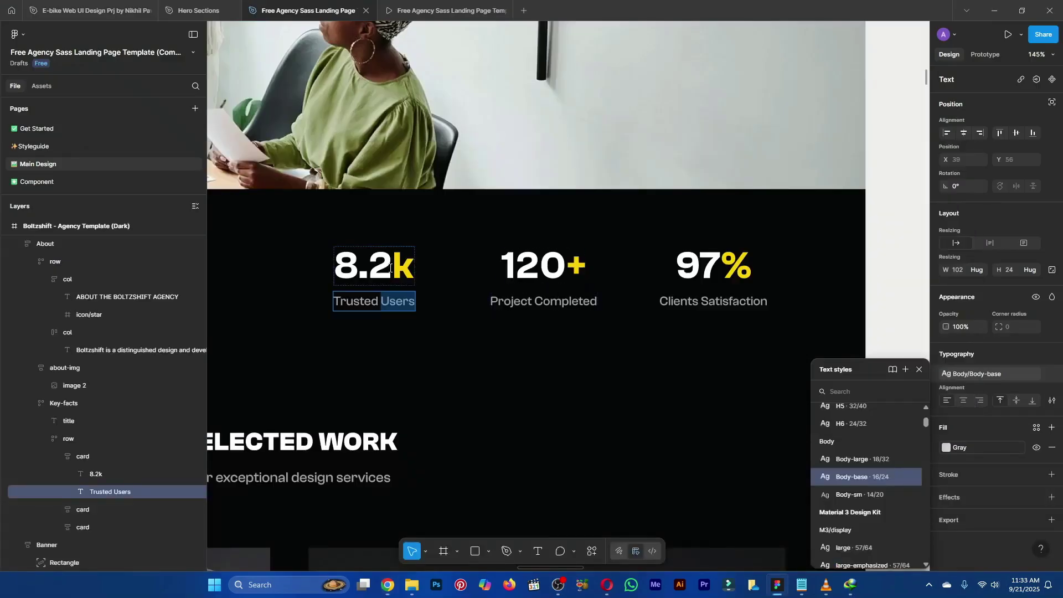
pyautogui.doubleClick(390, 268)
pyautogui.click(394, 270)
pyautogui.moveTo(392, 270); pyautogui.dragTo(423, 272)
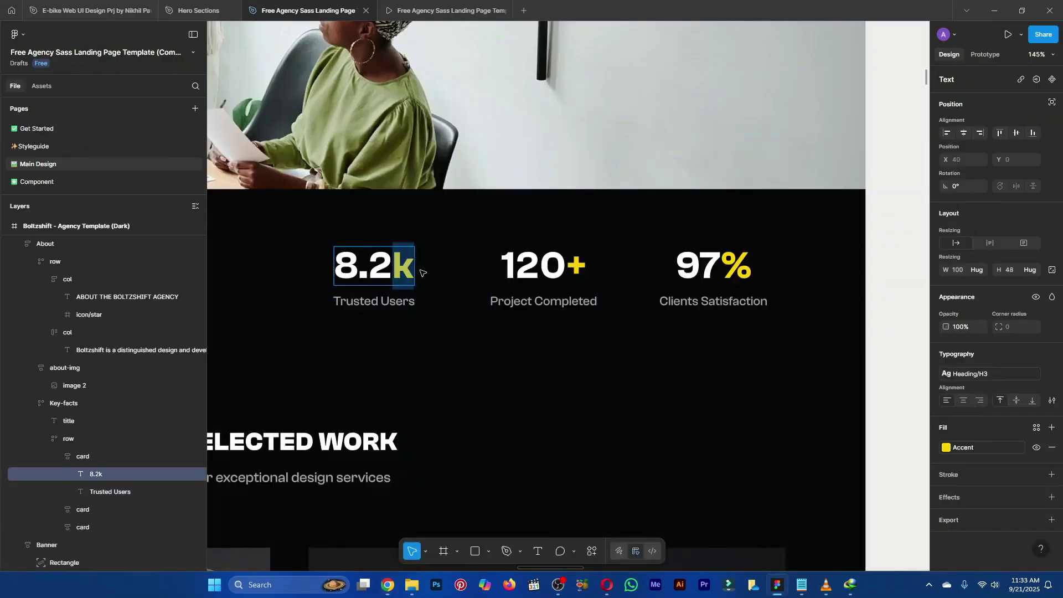
# Separate the "k" with a space in the icon box title in Elementor and insert an opening span tag with a style attribute before it
pyautogui.hotkey('alt', 'Tab')
pyautogui.click(29, 119)
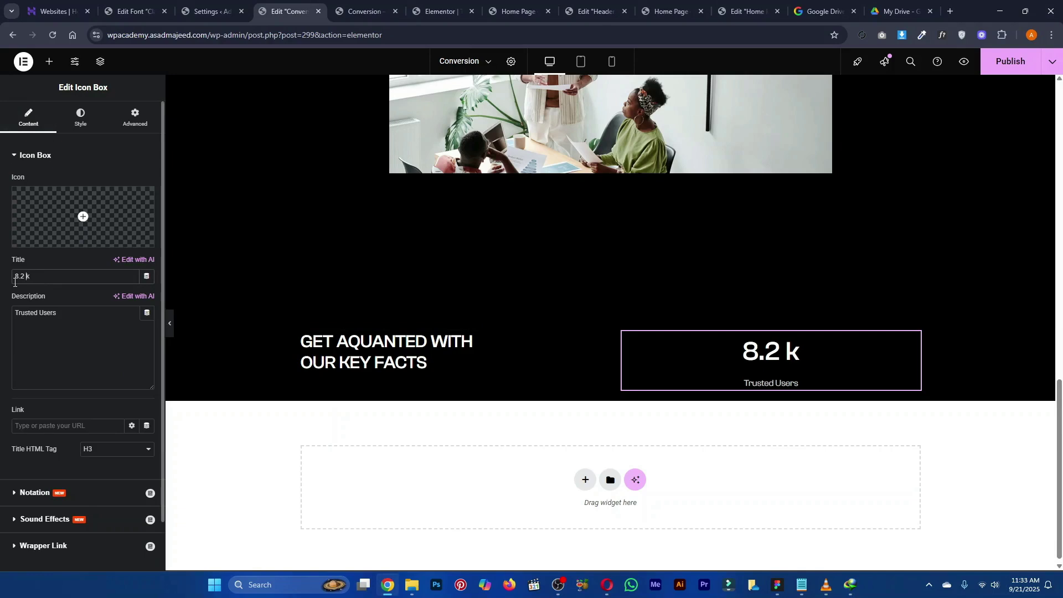
pyautogui.write('<>')
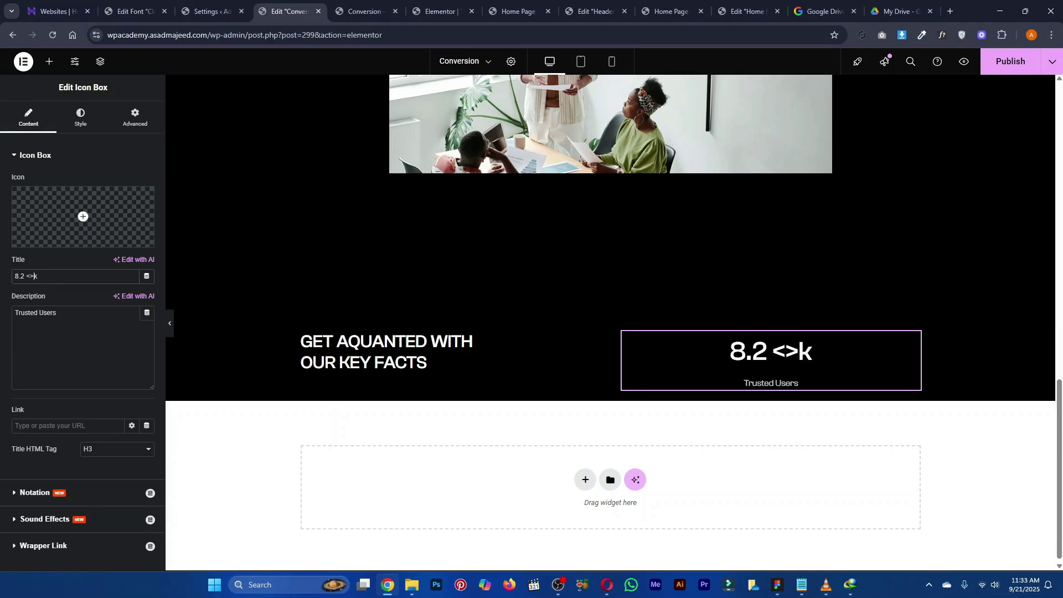
pyautogui.write('span')
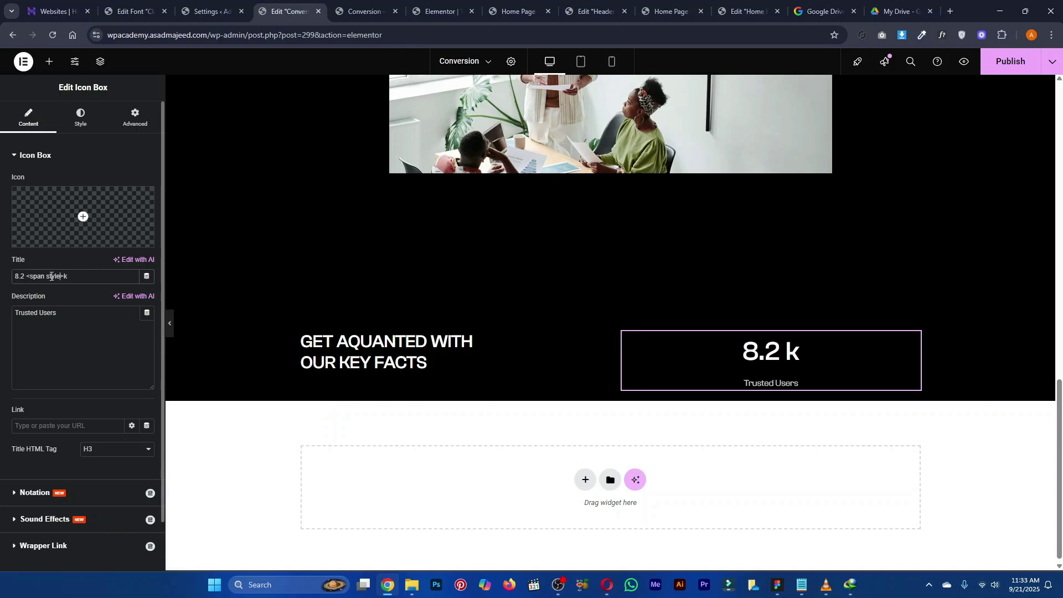
pyautogui.write('style=""')
# Add an empty color property to the title's span style, and pick the yellow of the Book a demo button on the page preview
pyautogui.hotkey('alt', 'Tab')
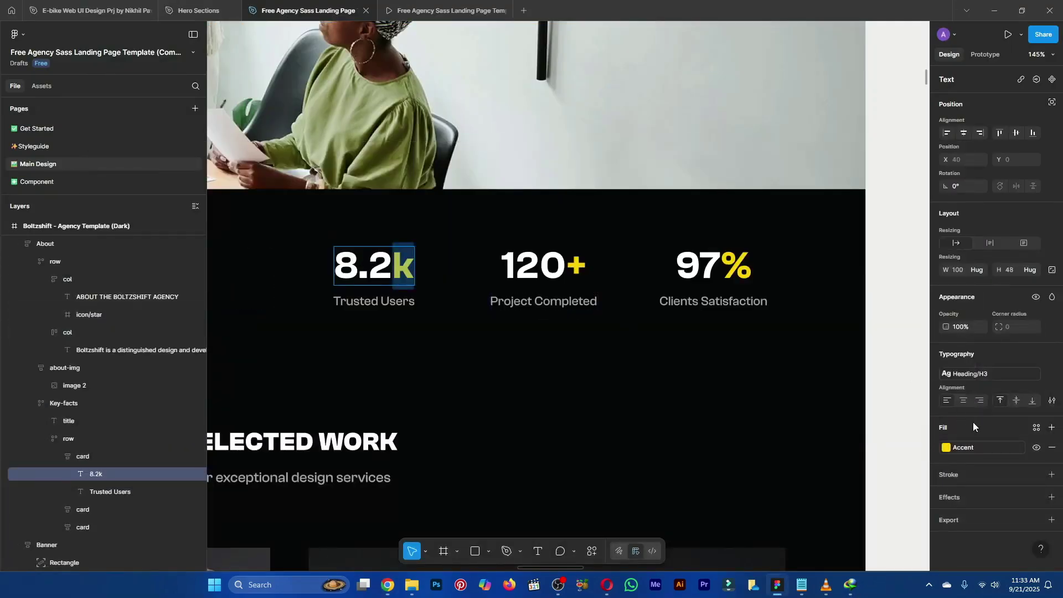
pyautogui.hotkey('alt', 'Tab')
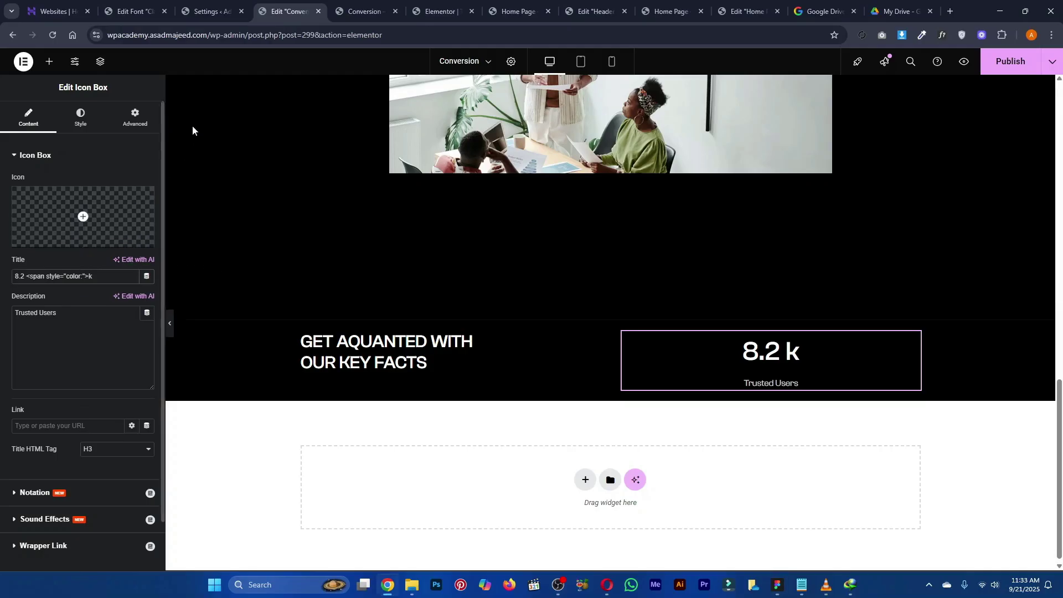
pyautogui.scroll(10, 377, 222)
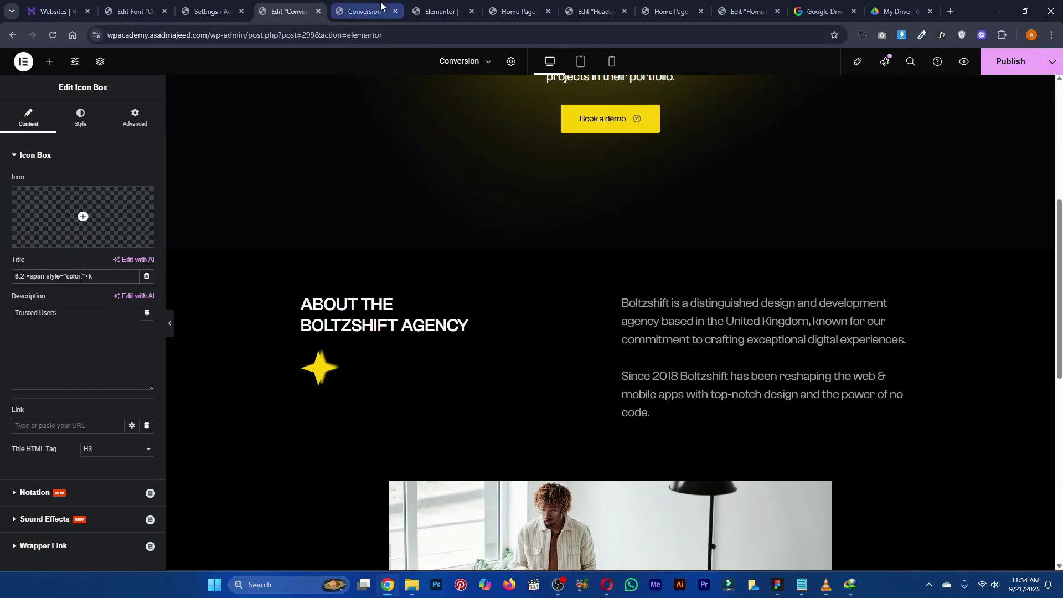
pyautogui.click(364, 11)
pyautogui.scroll(2, 735, 161)
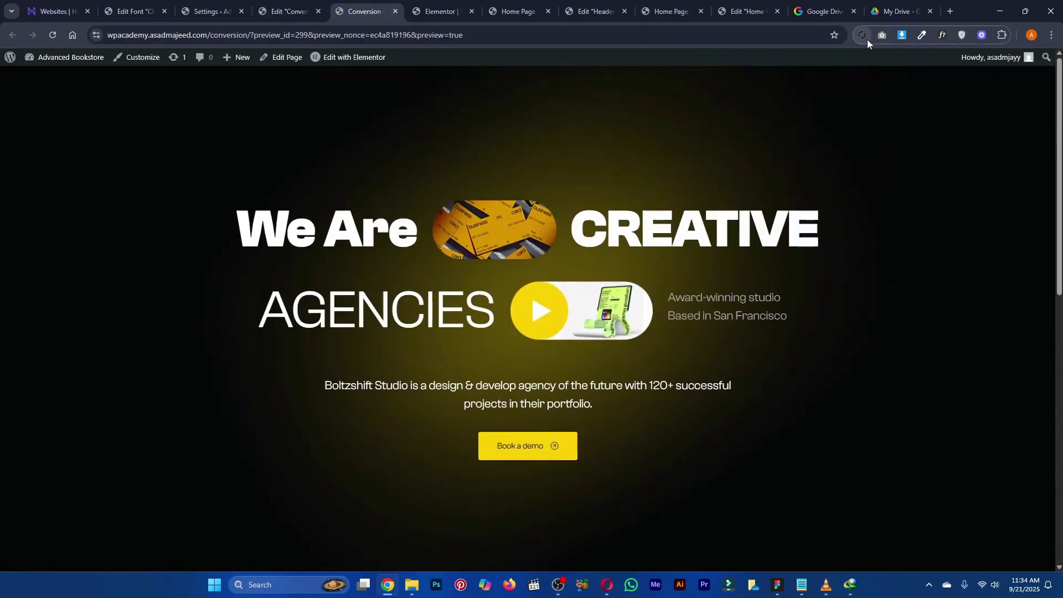
pyautogui.click(922, 37)
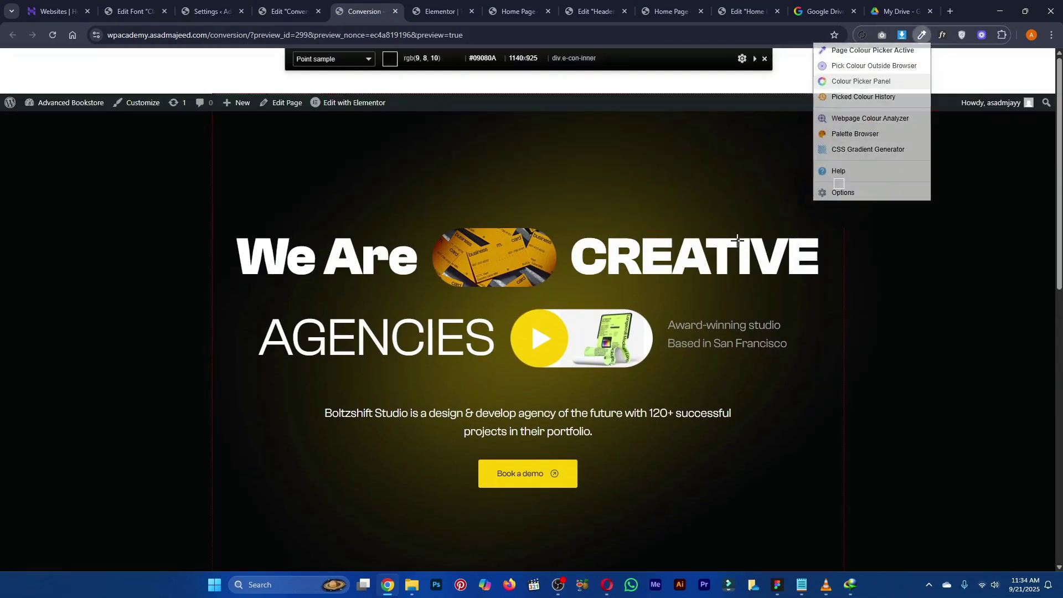
pyautogui.click(567, 474)
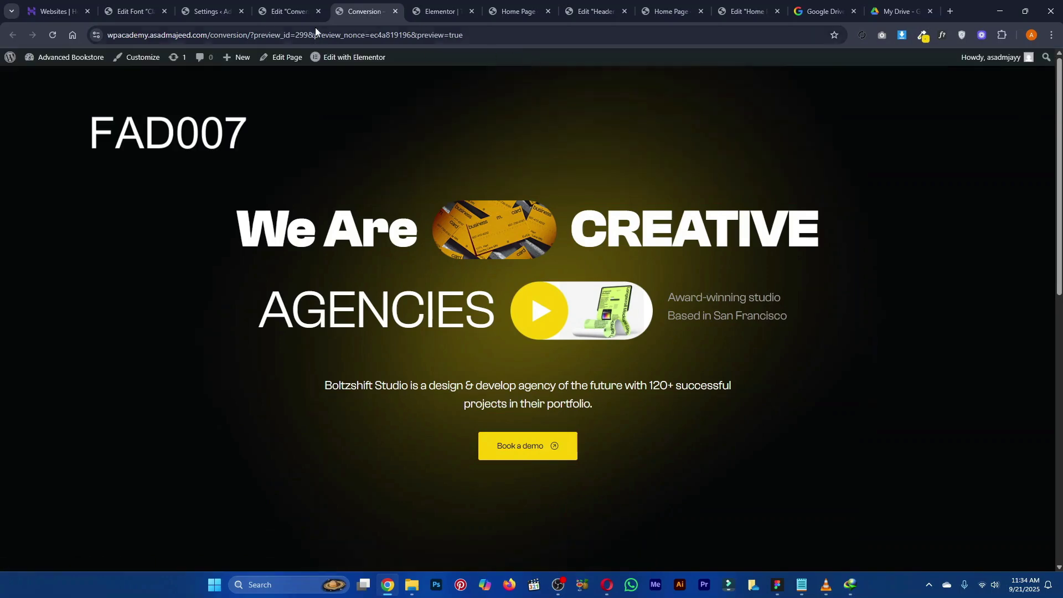
# Set the span's color to #FAD007 in the Elementor icon box title and remove the space between 8.2 and the span tag
pyautogui.click(210, 11)
pyautogui.click(288, 11)
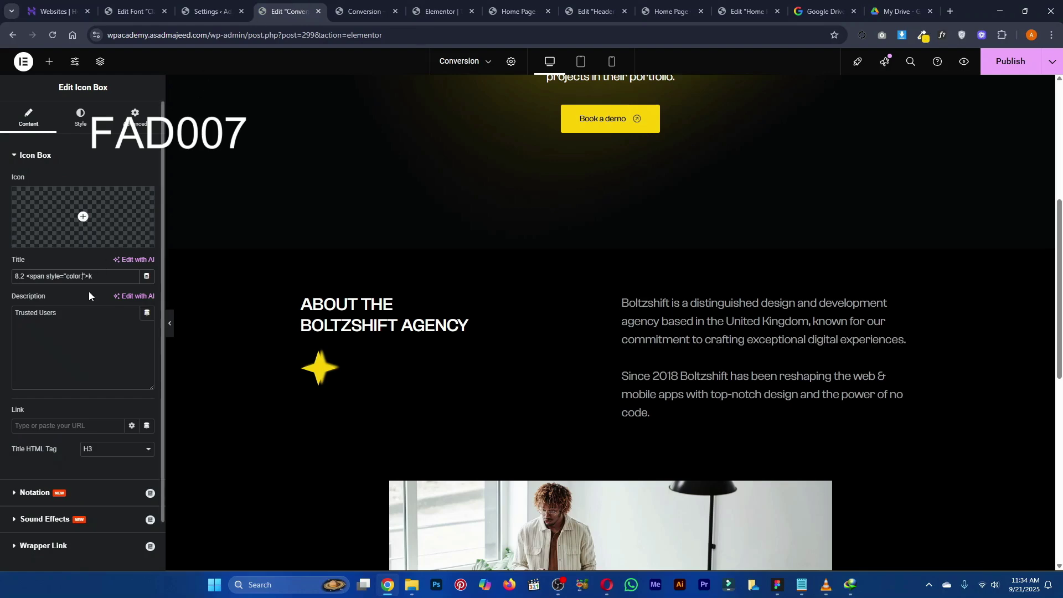
pyautogui.hotkey('ctrl', 'v')
pyautogui.scroll(-10, 562, 324)
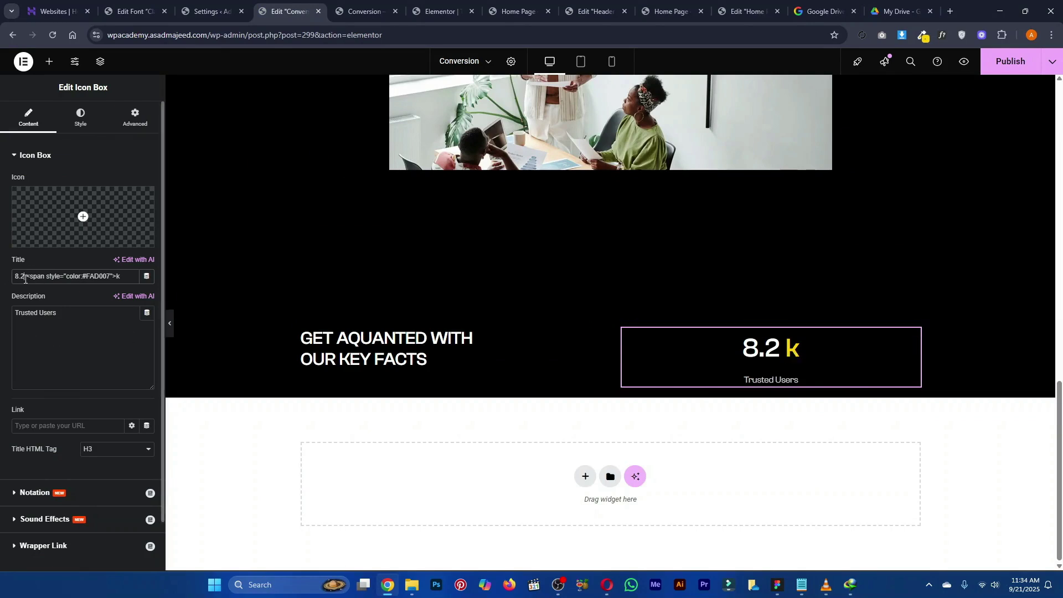
pyautogui.press('BackSpace')
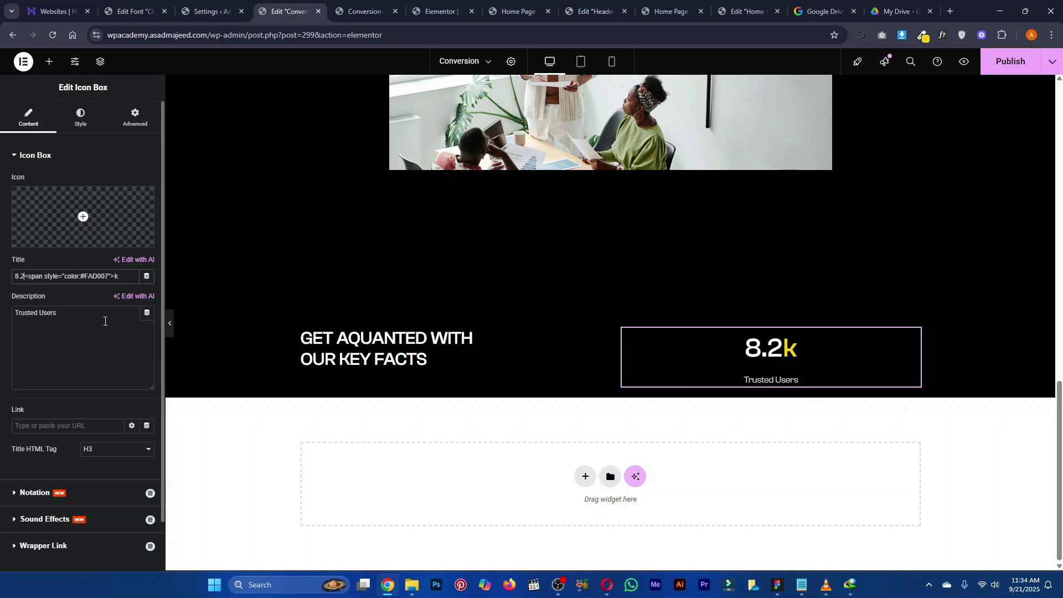
# Set the icon box's content spacing to 1 px
pyautogui.click(80, 125)
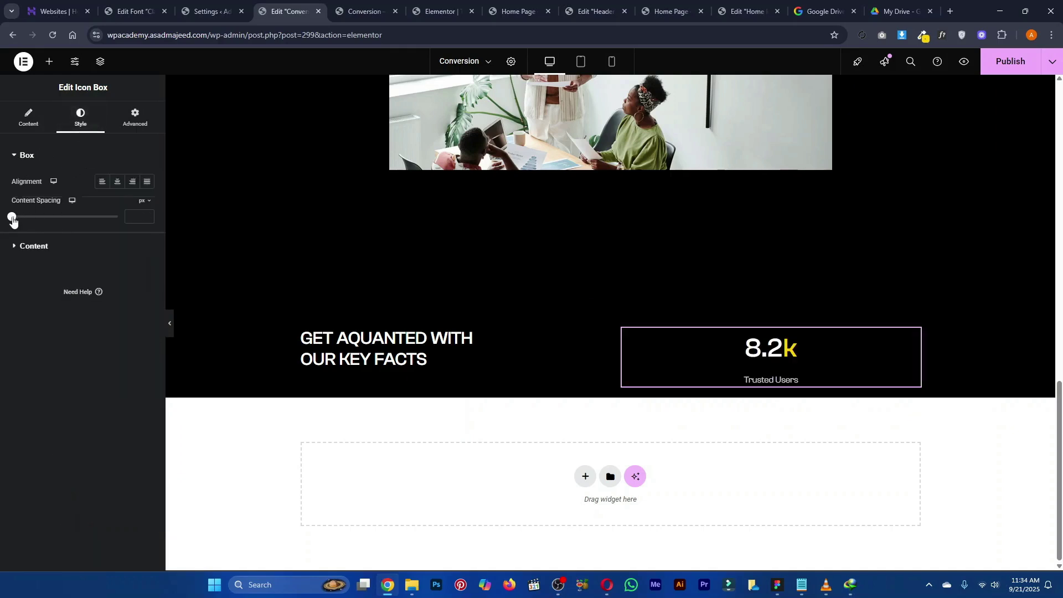
pyautogui.moveTo(12, 220); pyautogui.dragTo(20, 221)
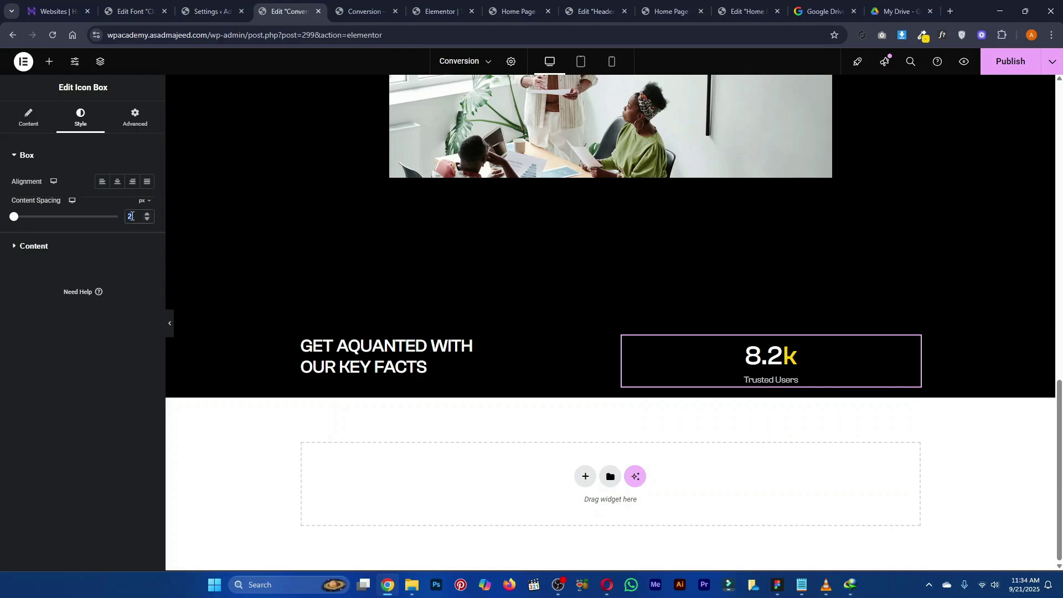
pyautogui.write('1')
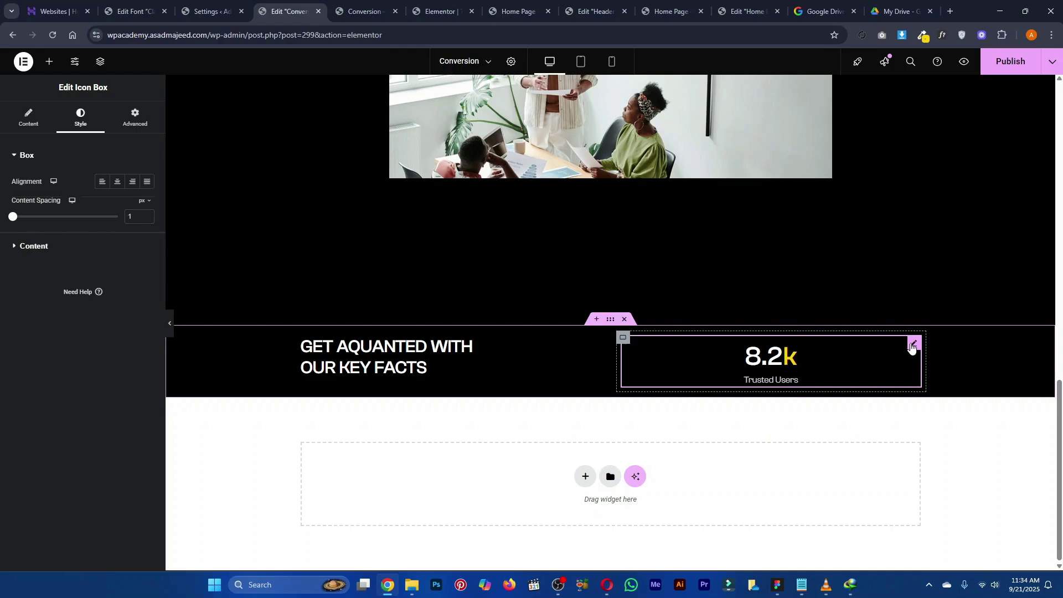
# Duplicate the 8.2k icon box twice inside its container
pyautogui.click(913, 344)
pyautogui.hotkey('ctrl', 'd')
pyautogui.hotkey('ctrl', 'd')
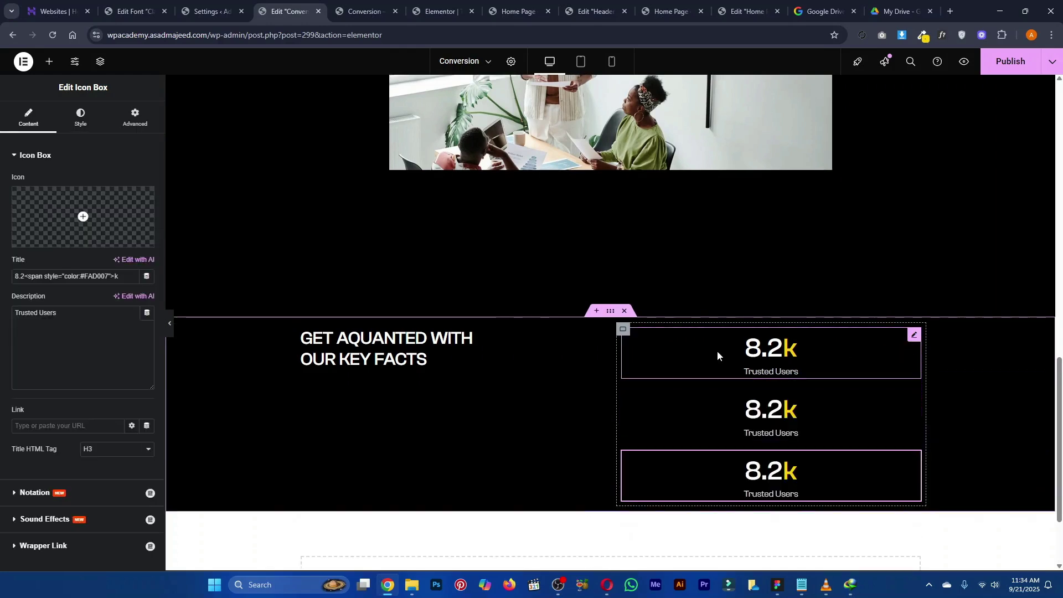
# Arrange the three icon boxes' container horizontally in a row and justify its content with space between
pyautogui.click(622, 330)
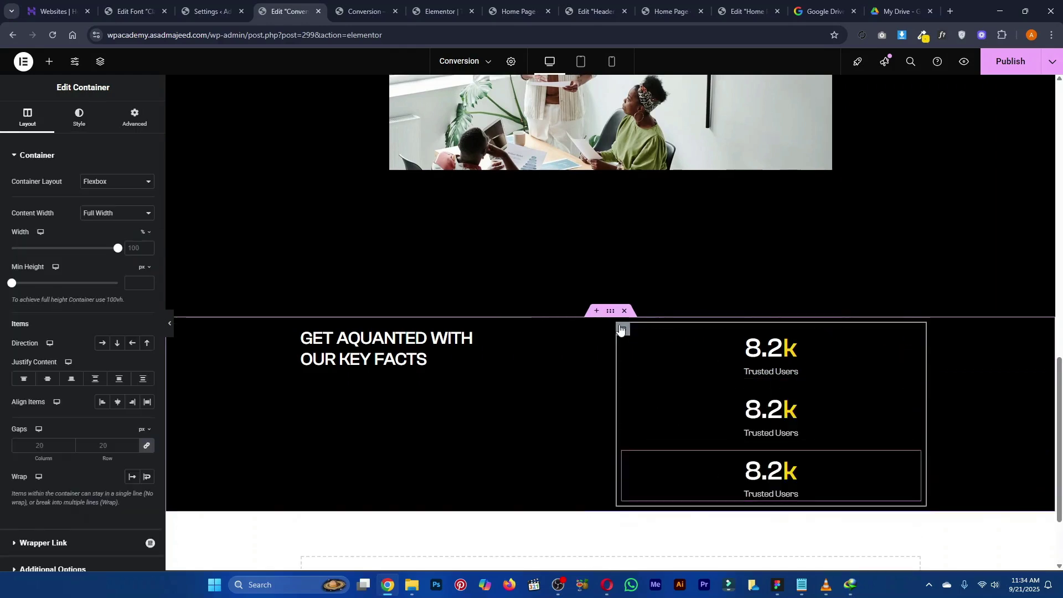
pyautogui.click(100, 344)
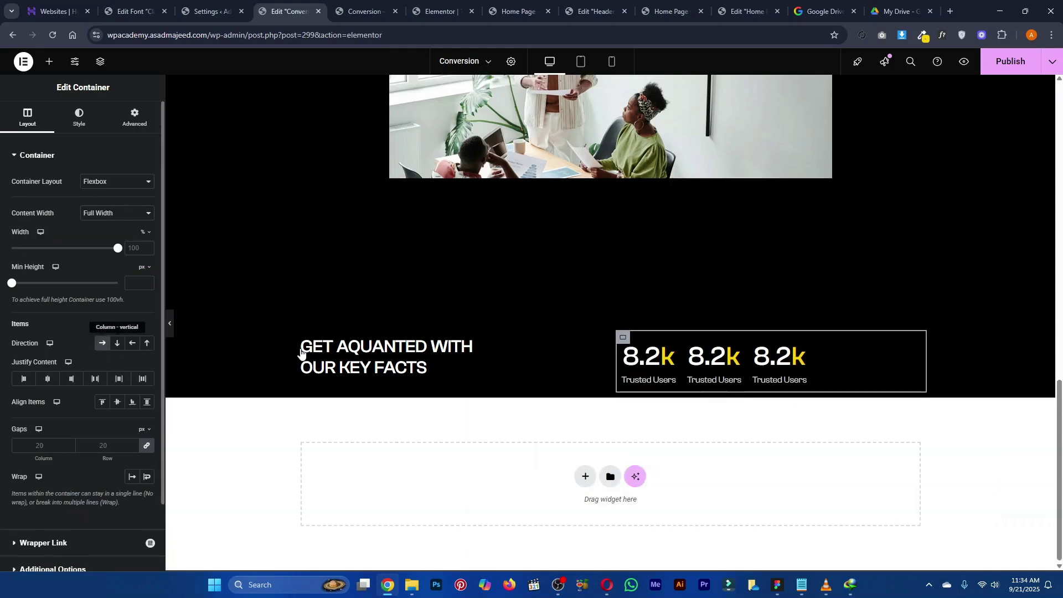
pyautogui.click(97, 381)
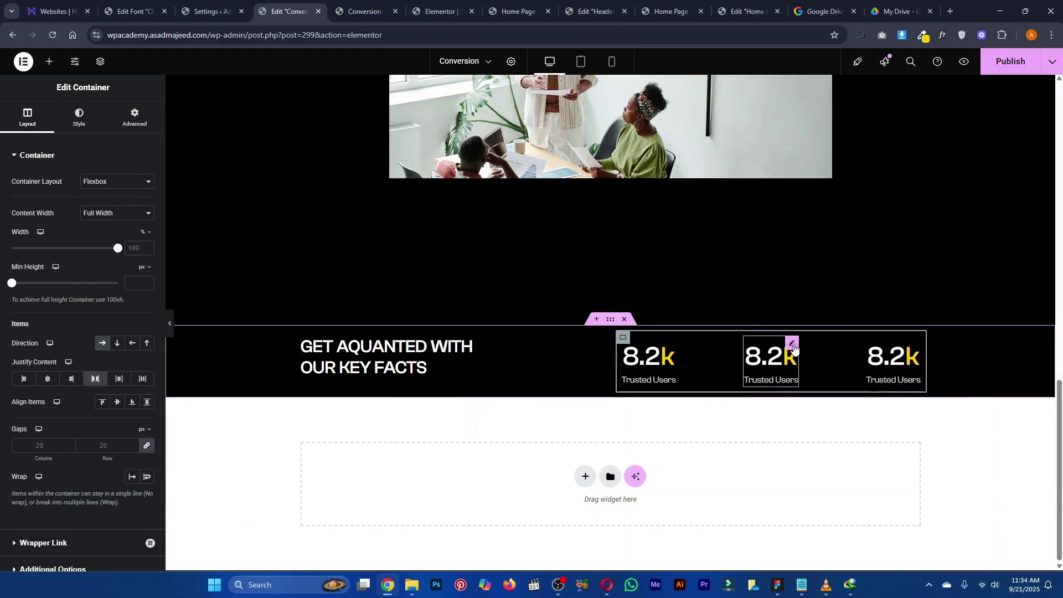
# Take the second stat's title from the Figma design and set the middle icon box's title to 120 with a yellow "+" in the span
pyautogui.hotkey('alt', 'Tab')
pyautogui.click(550, 266)
pyautogui.doubleClick(550, 257)
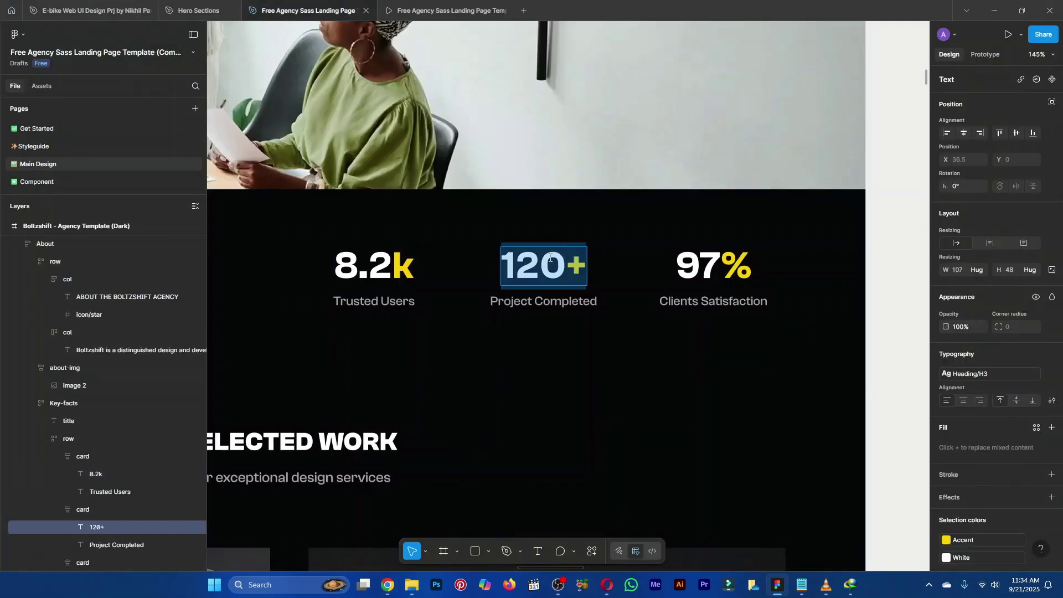
pyautogui.hotkey('alt', 'Tab')
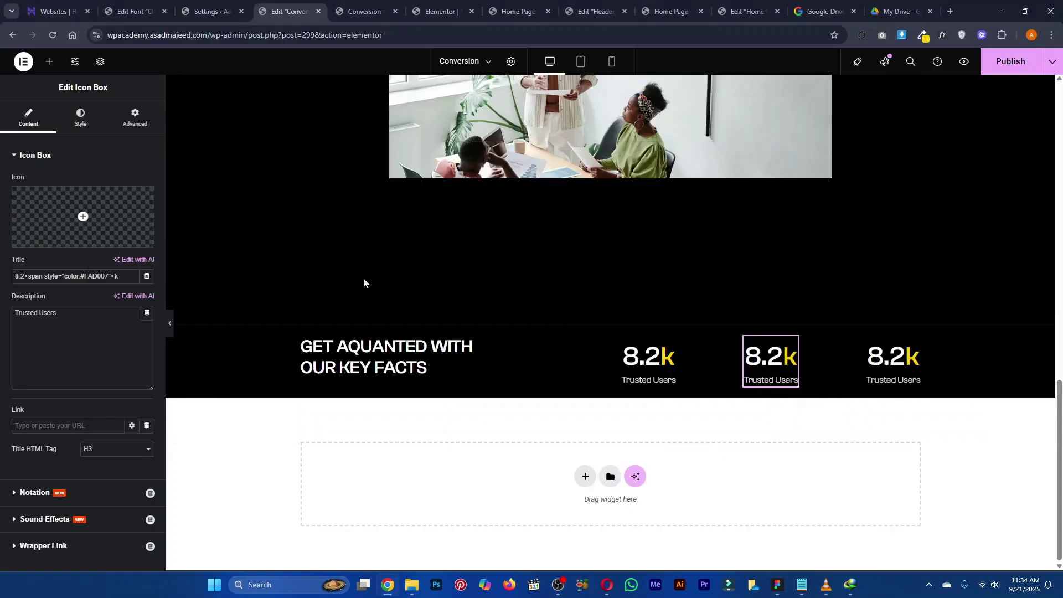
pyautogui.click(22, 128)
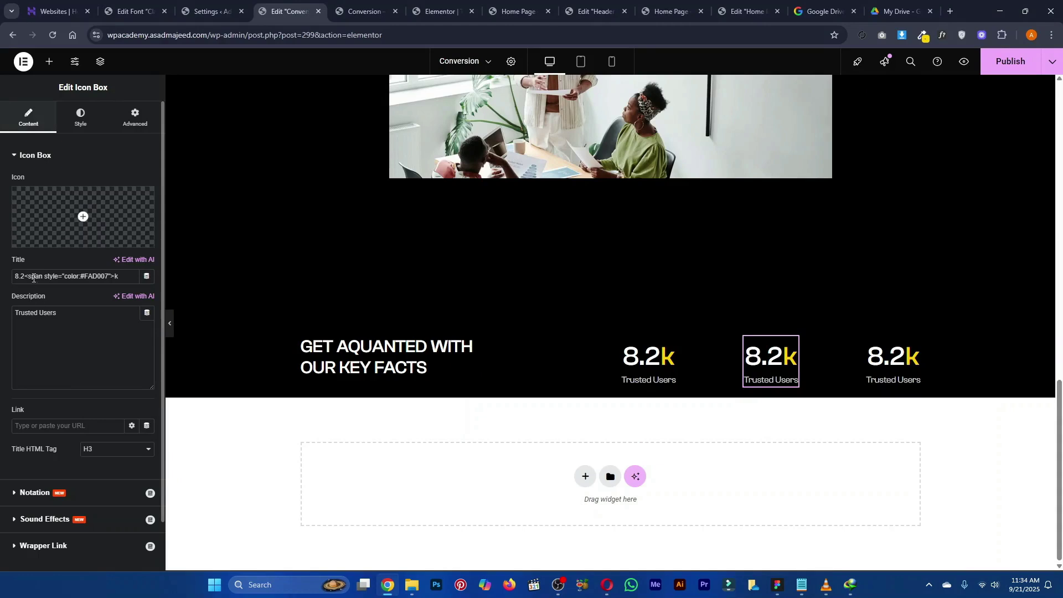
pyautogui.moveTo(26, 277); pyautogui.dragTo(11, 280)
pyautogui.hotkey('ctrl', 'v')
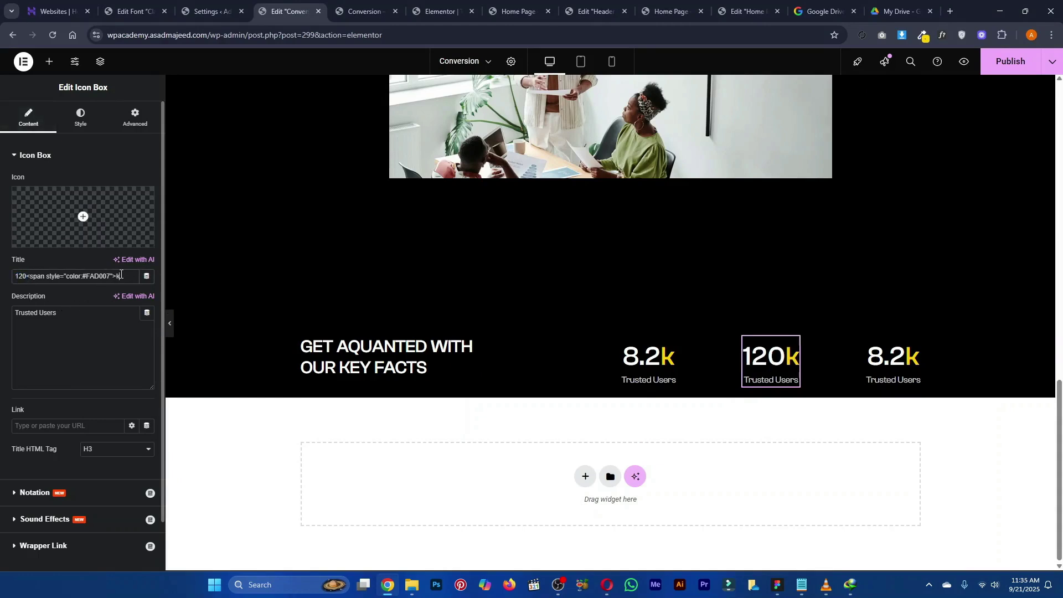
pyautogui.write('+')
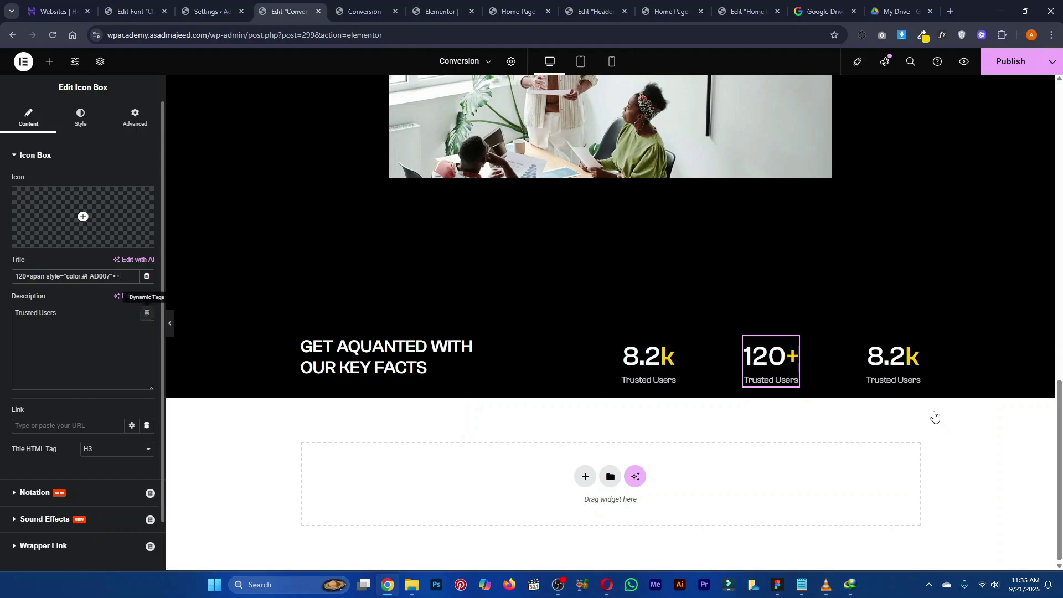
# Look up the third key-facts stat's title in the Figma design
pyautogui.hotkey('alt', 'Tab')
pyautogui.click(723, 274)
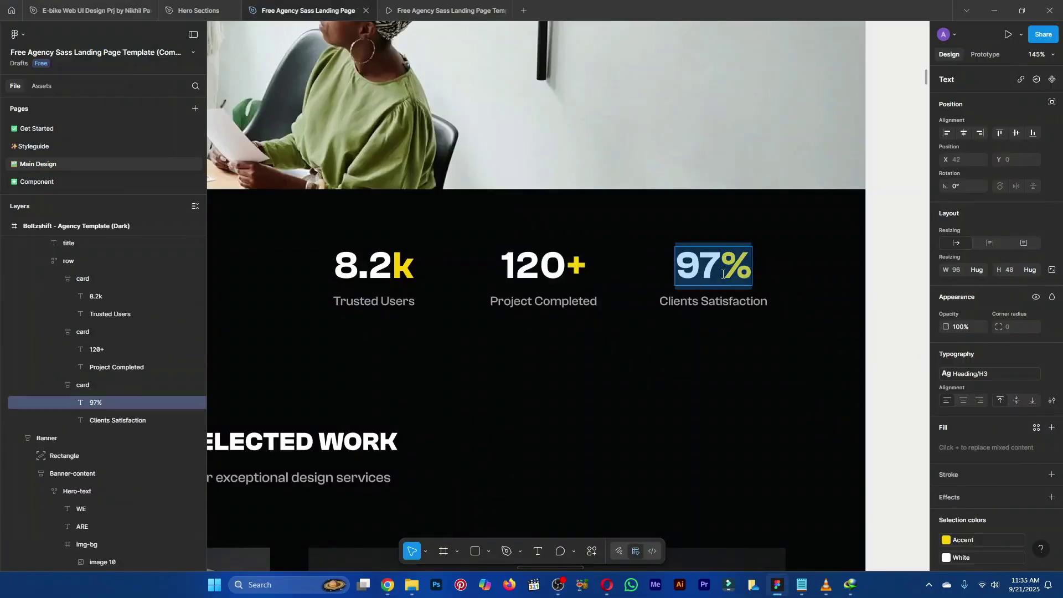
pyautogui.hotkey('alt', 'Tab')
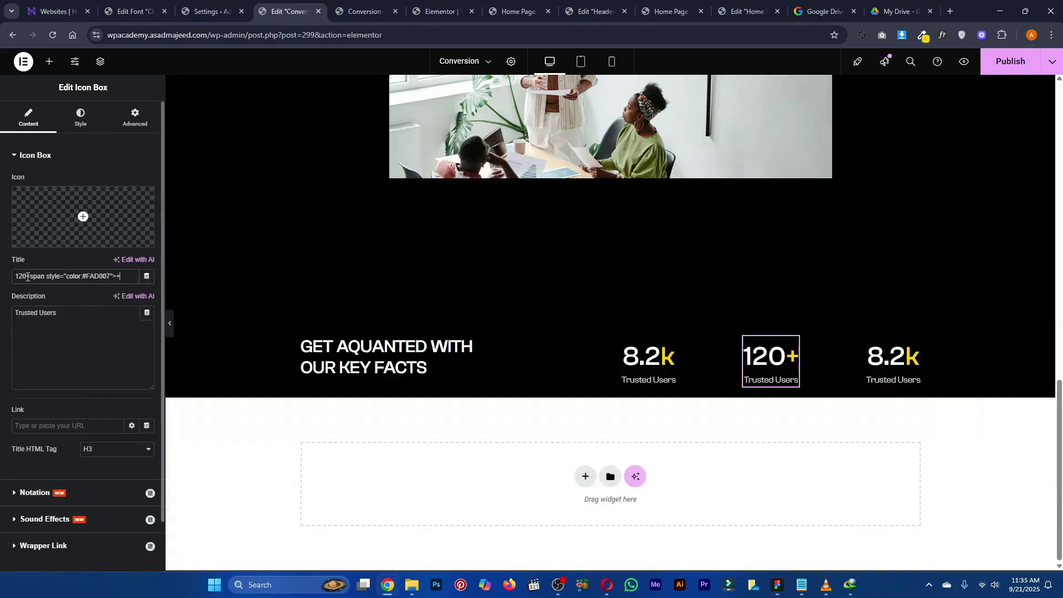
pyautogui.doubleClick(26, 277)
pyautogui.write('97%')
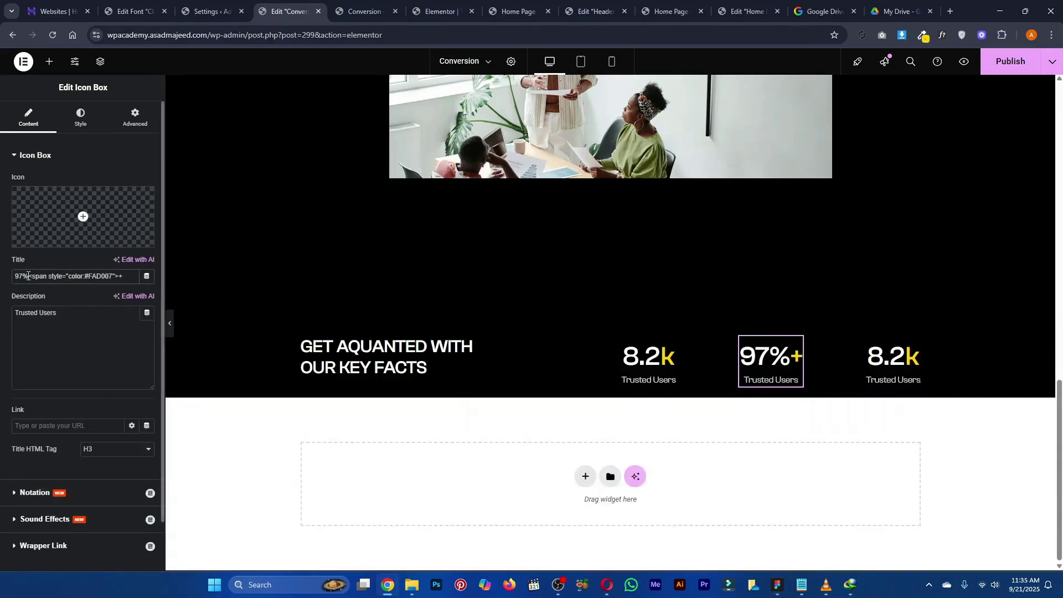
pyautogui.press('BackSpace')
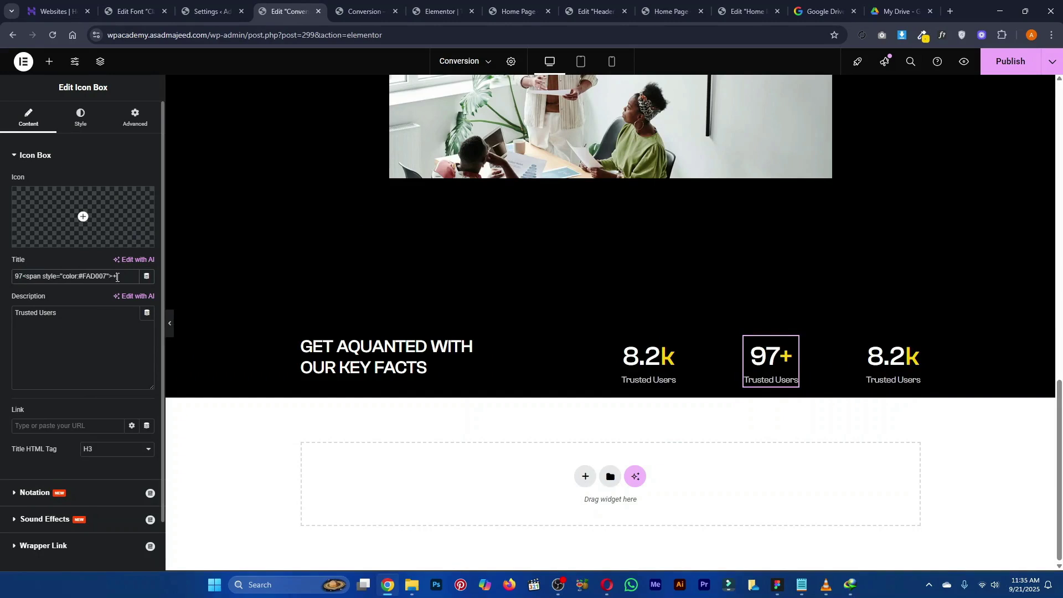
pyautogui.press('BackSpace')
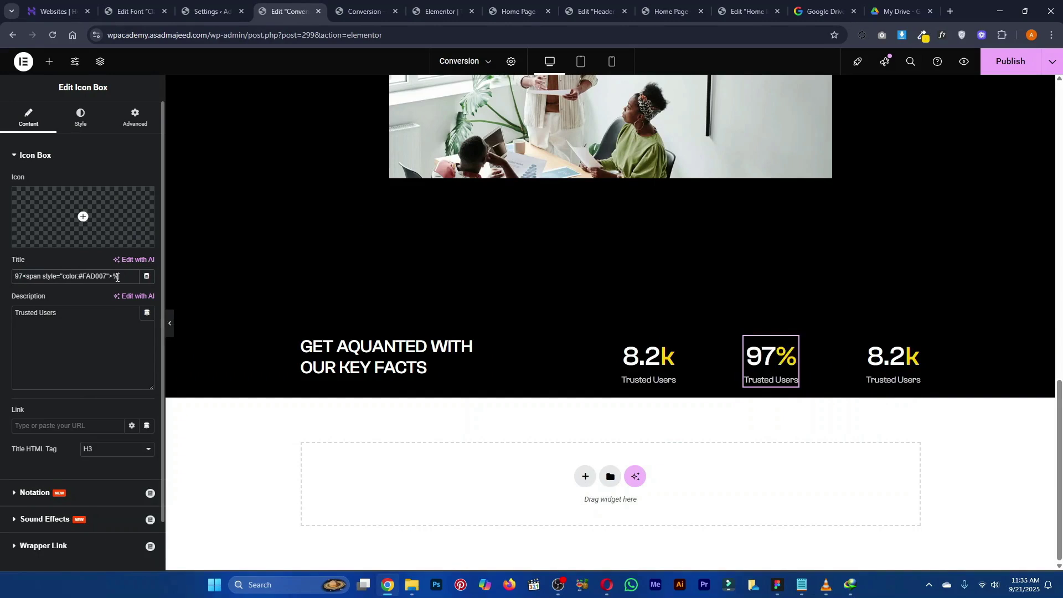
pyautogui.press('BackSpace')
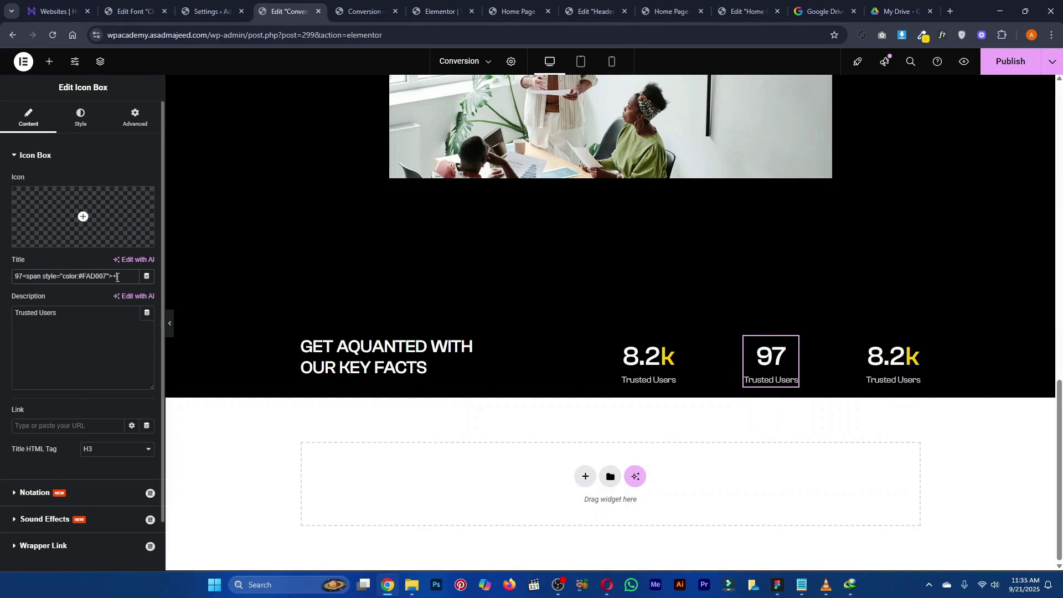
pyautogui.hotkey('ctrl', 'z')
pyautogui.hotkey('ctrl', 'z')
pyautogui.hotkey('ctrl', 'z')
pyautogui.hotkey('ctrl', 'z')
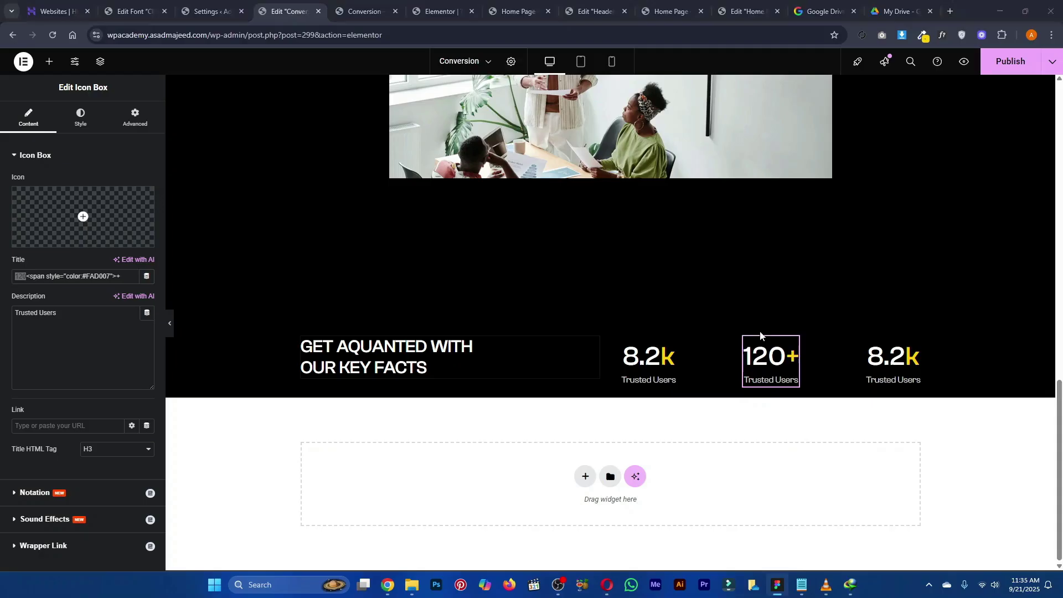
# Set the third icon box's title to 97 with a yellow "%" inside the existing span
pyautogui.click(921, 357)
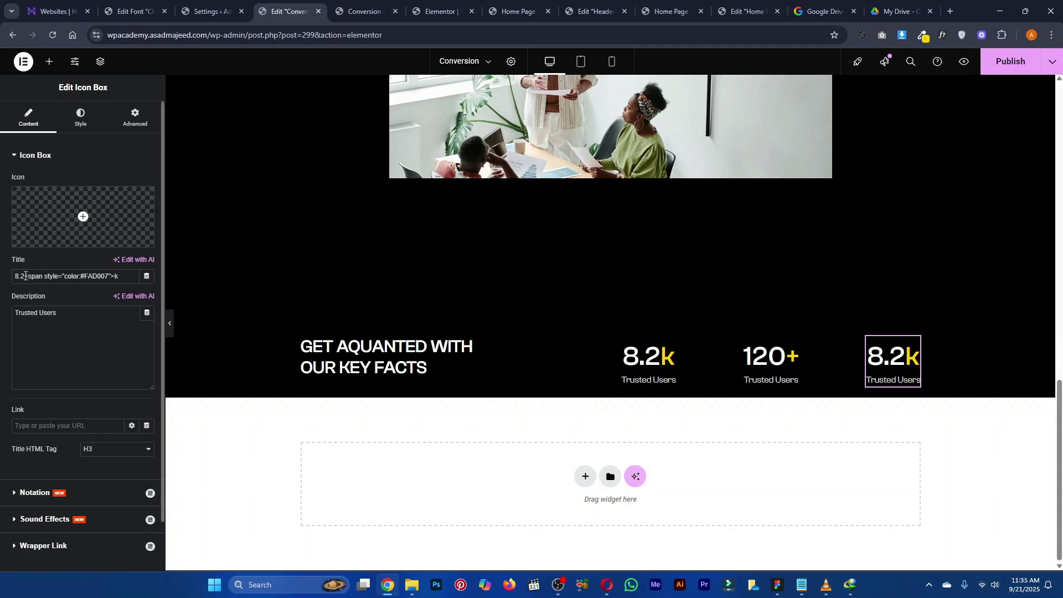
pyautogui.write('%')
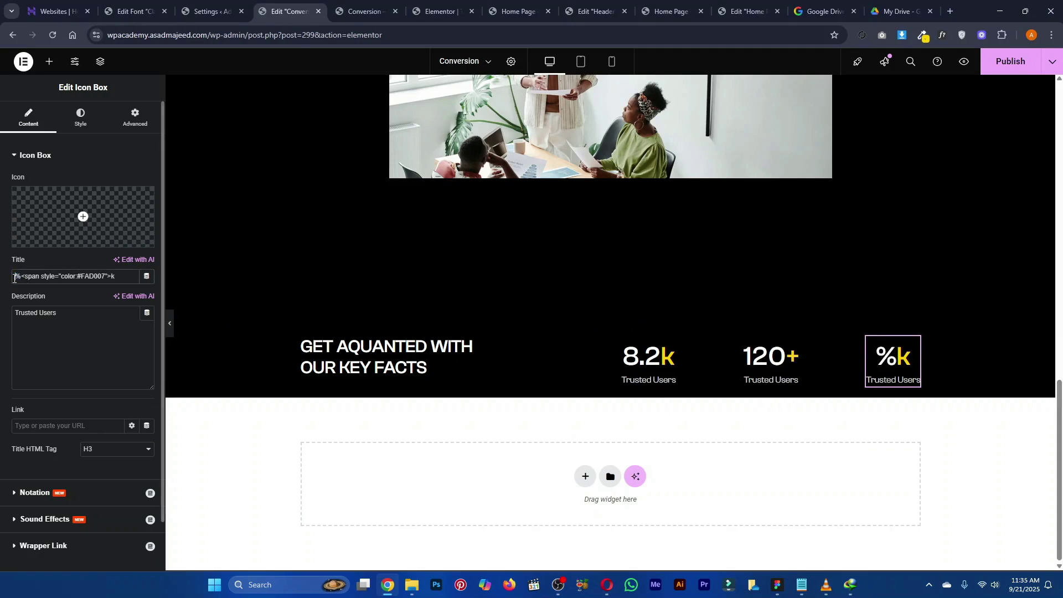
pyautogui.write('97')
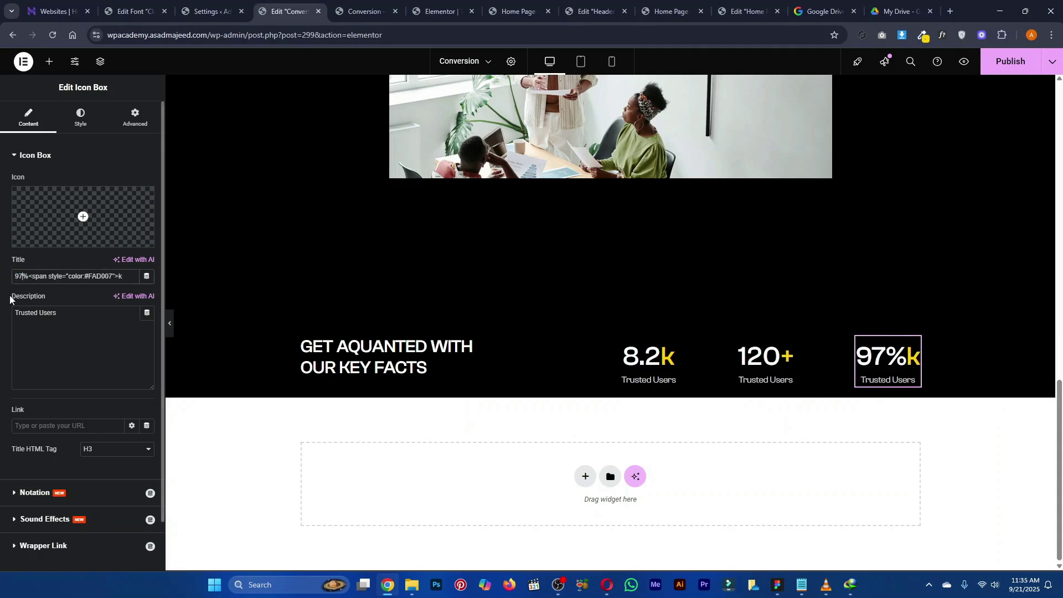
pyautogui.press('BackSpace')
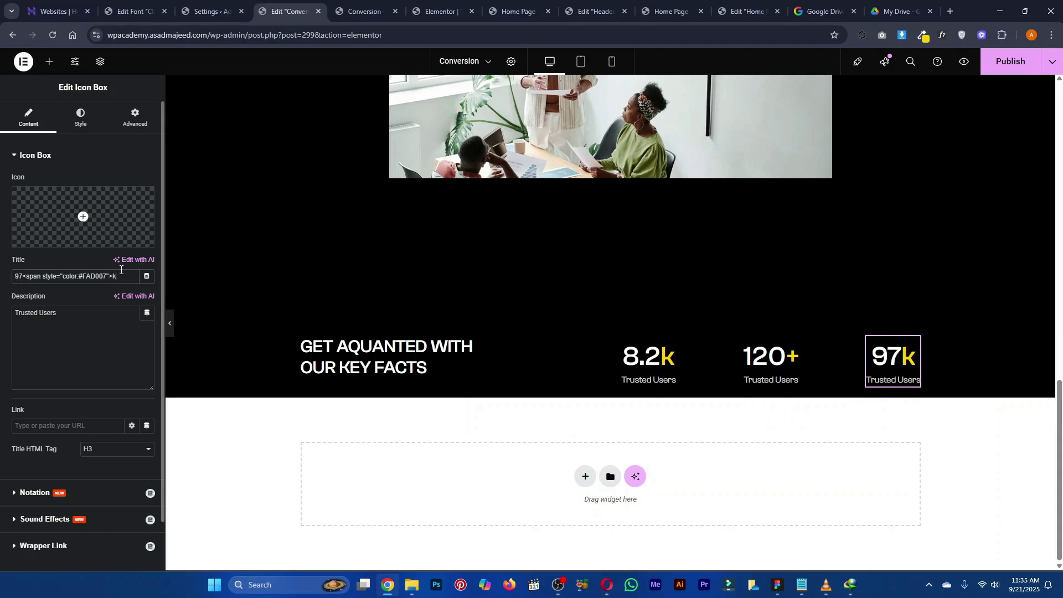
pyautogui.press('BackSpace')
pyautogui.write('%')
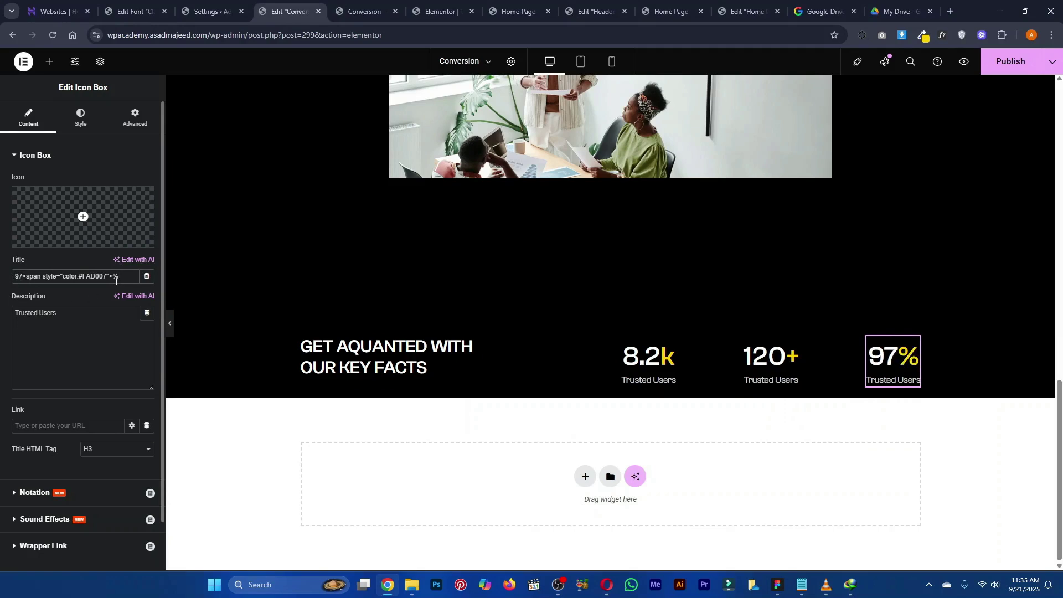
# Copy the second stat's description "Project Completed" from the Figma design and return to Elementor
pyautogui.hotkey('alt', 'Tab')
pyautogui.doubleClick(567, 305)
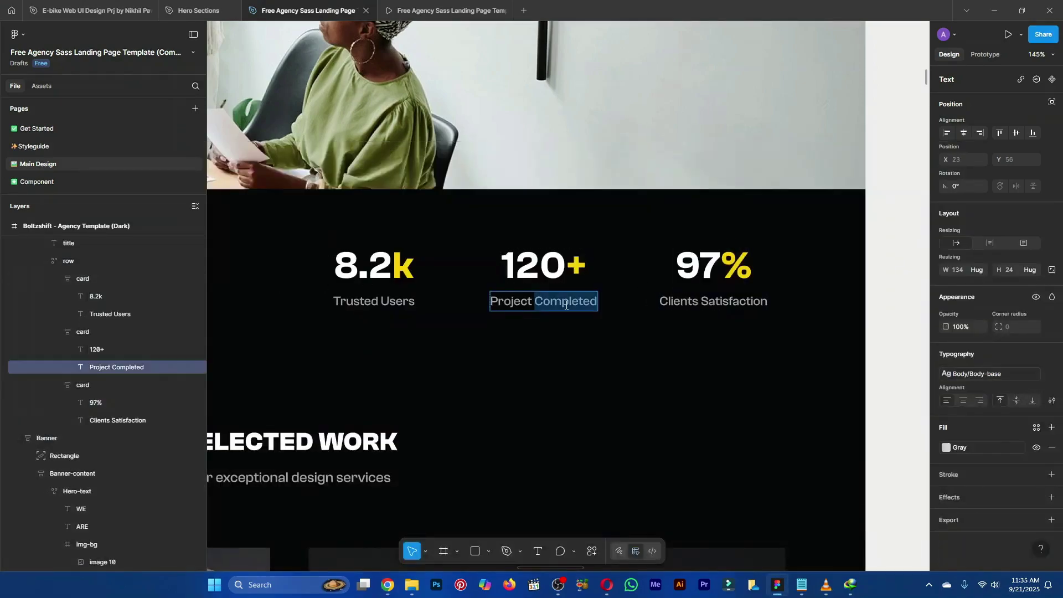
pyautogui.hotkey('ctrl', 'a')
pyautogui.hotkey('ctrl', 'c')
pyautogui.hotkey('alt', 'Tab')
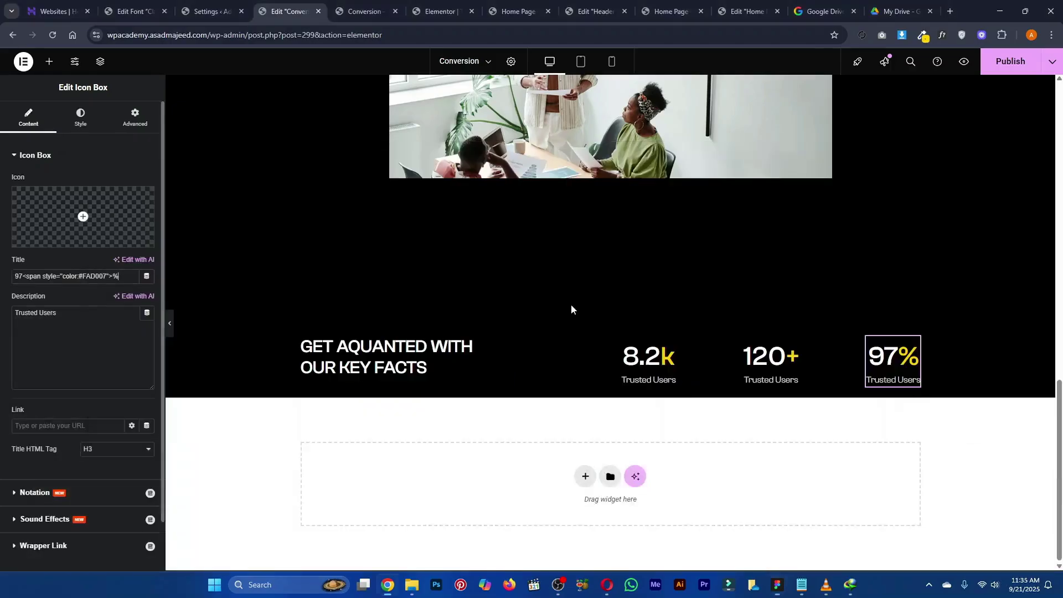
# Replace the middle icon box's description with the copied text "Project Completed"
pyautogui.click(794, 382)
pyautogui.tripleClick(81, 321)
pyautogui.hotkey('ctrl', 'v')
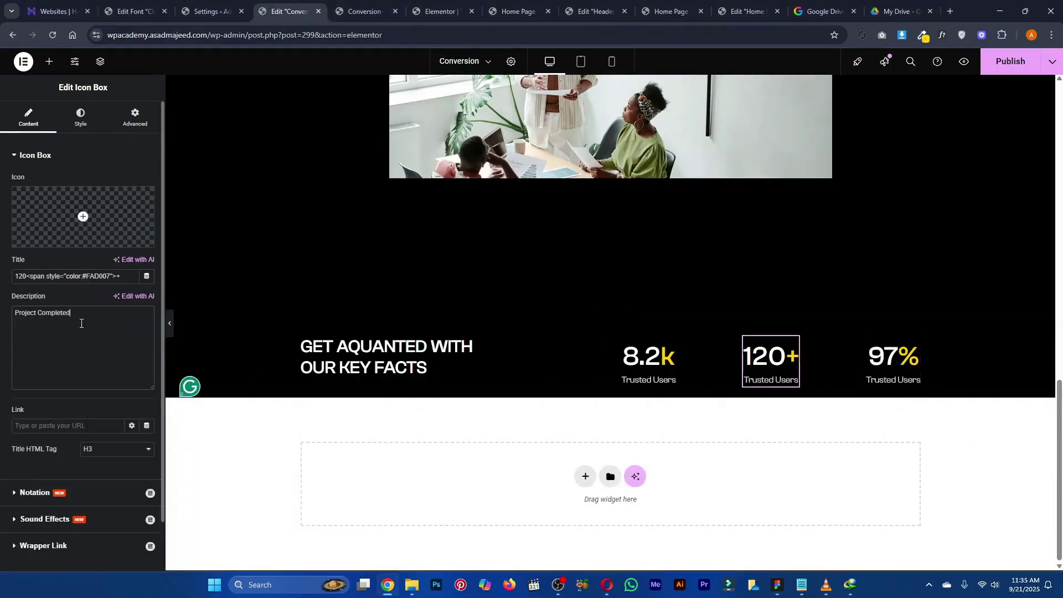
# Copy "Clients Satisfaction" from the third stat in the Figma design and make it the third icon box's description in Elementor
pyautogui.hotkey('alt', 'Tab')
pyautogui.doubleClick(743, 306)
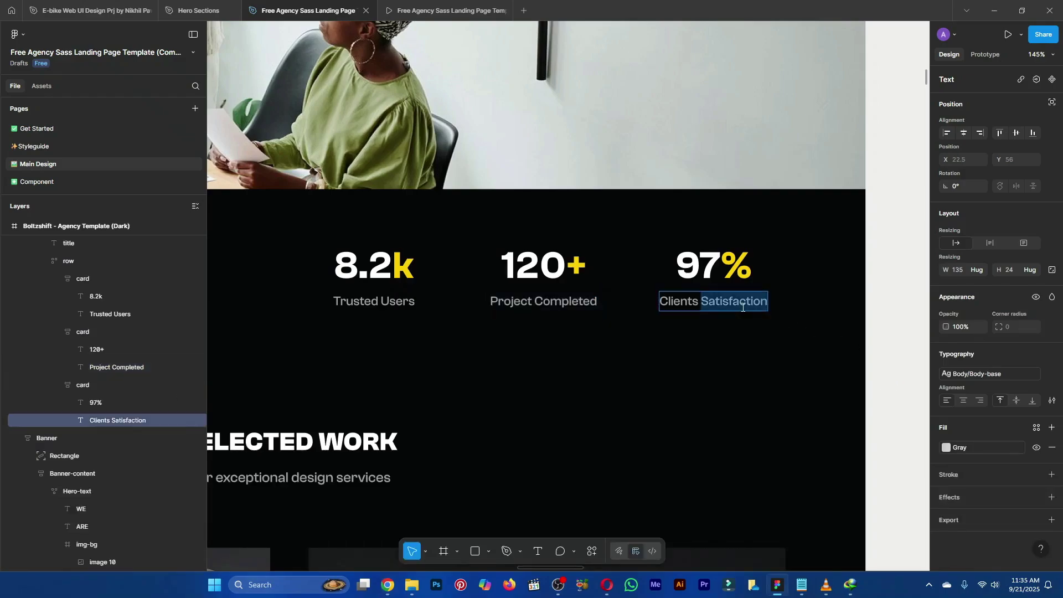
pyautogui.hotkey('ctrl', 'a')
pyautogui.hotkey('ctrl', 'c')
pyautogui.hotkey('alt', 'Tab')
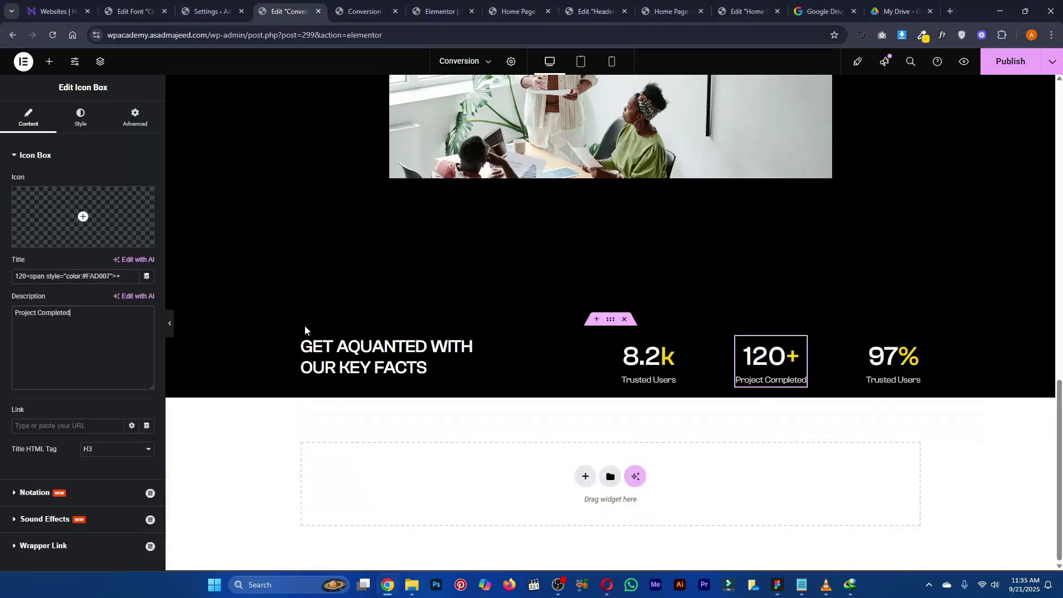
pyautogui.click(888, 361)
pyautogui.doubleClick(91, 320)
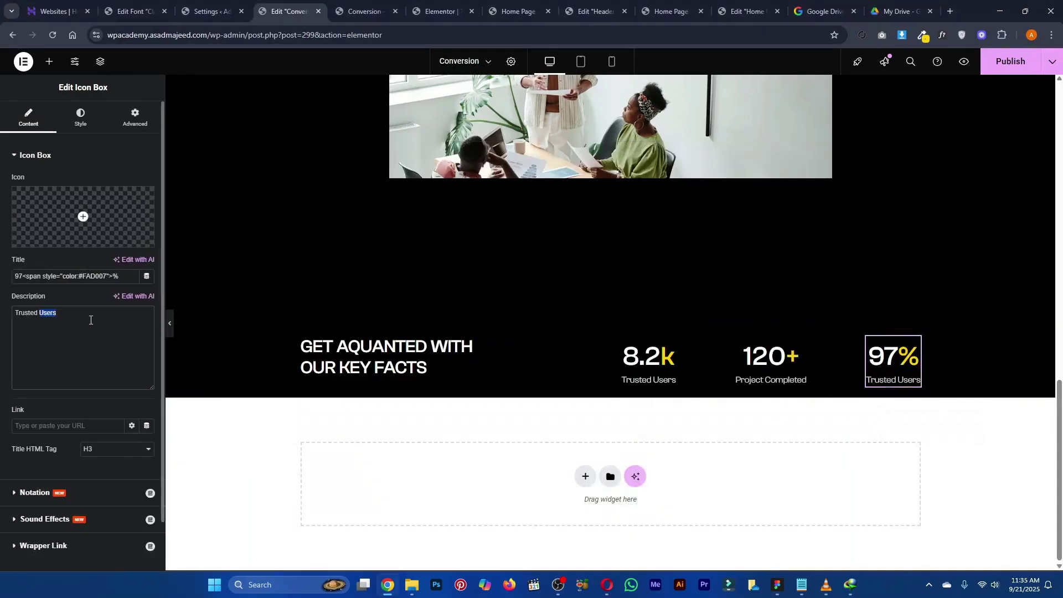
pyautogui.hotkey('ctrl', 'a')
pyautogui.hotkey('ctrl', 'v')
pyautogui.hotkey('alt', 'Tab')
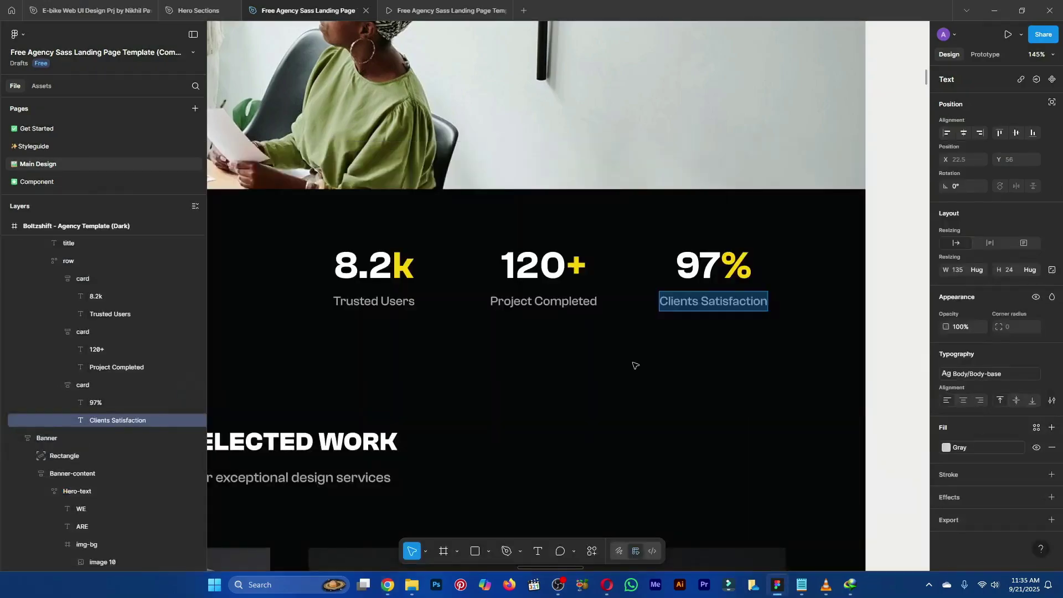
pyautogui.hotkey('alt', 'Tab')
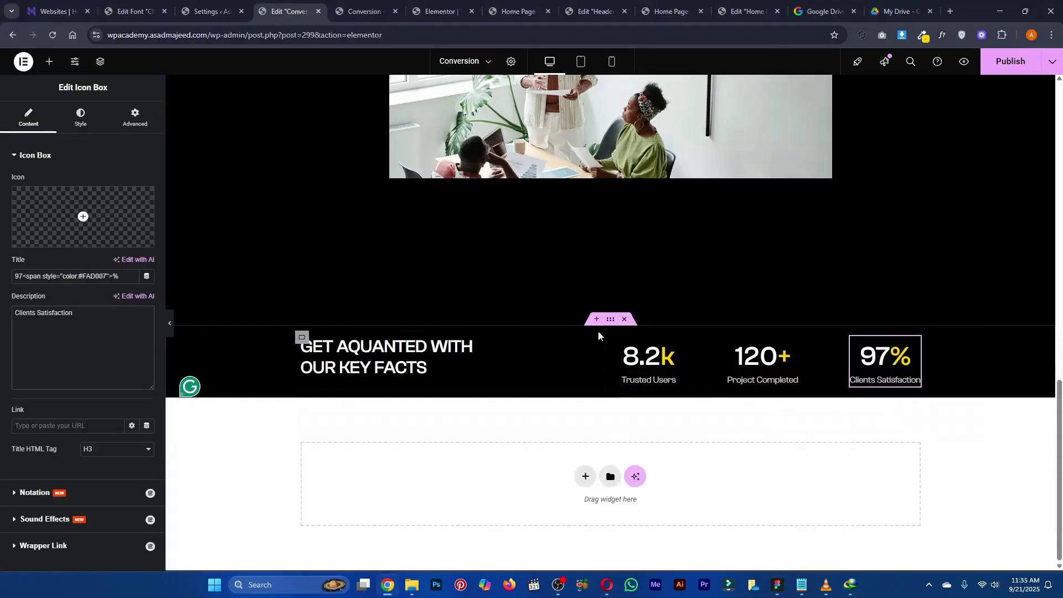
# Try 72 px of top and bottom padding on the key-facts container and compare the spacing with the Figma design
pyautogui.scroll(5, 598, 336)
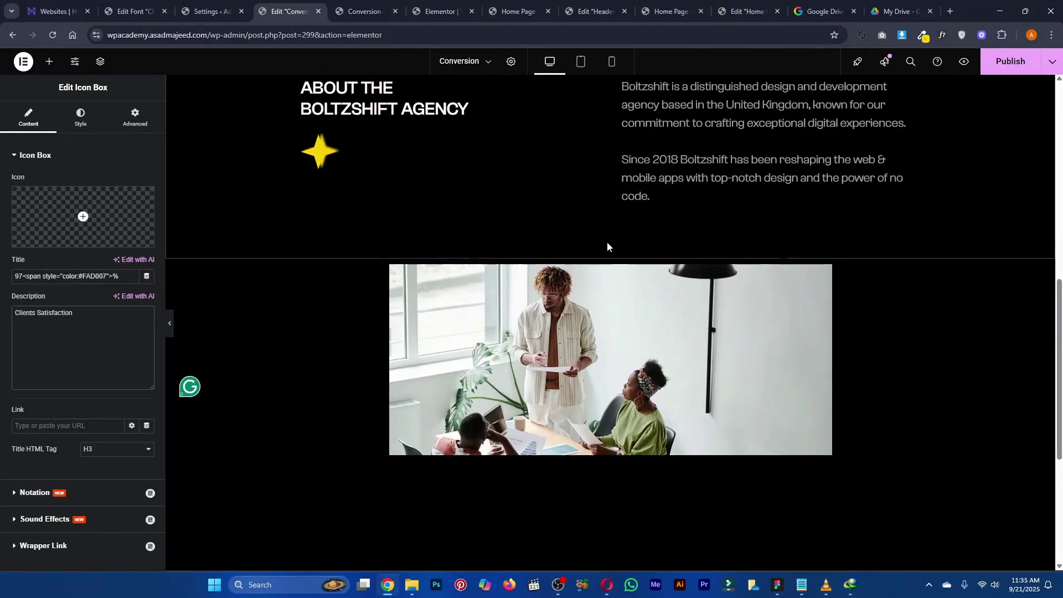
pyautogui.click(611, 256)
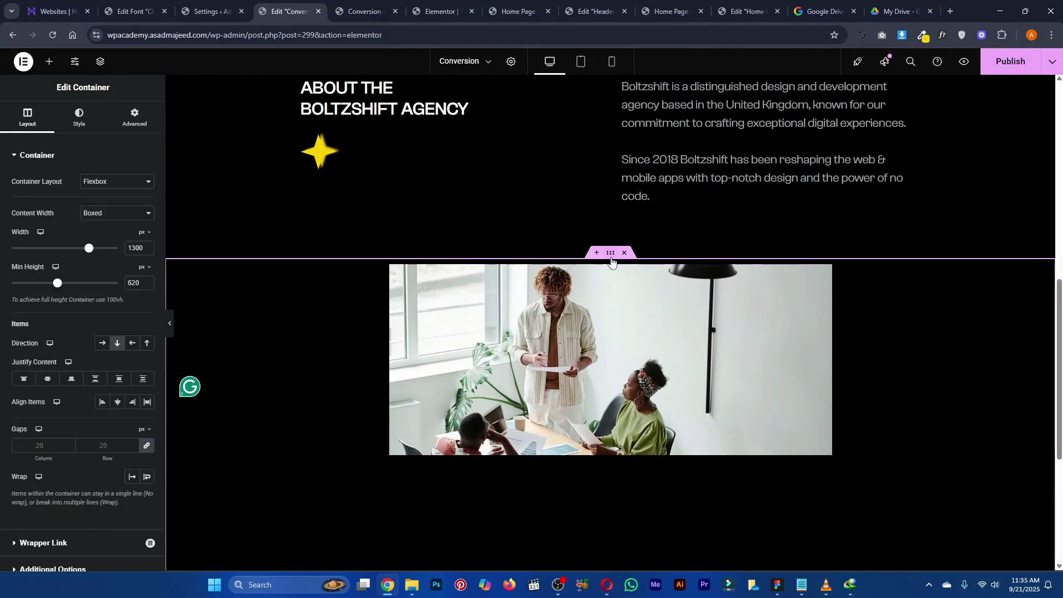
pyautogui.scroll(-5, 611, 258)
pyautogui.click(612, 321)
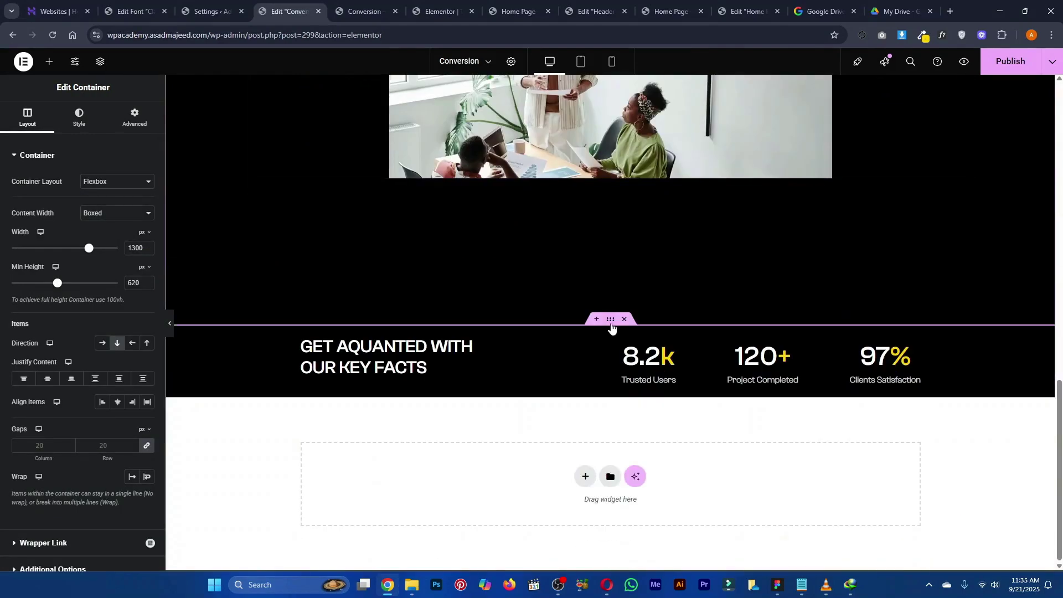
pyautogui.click(135, 118)
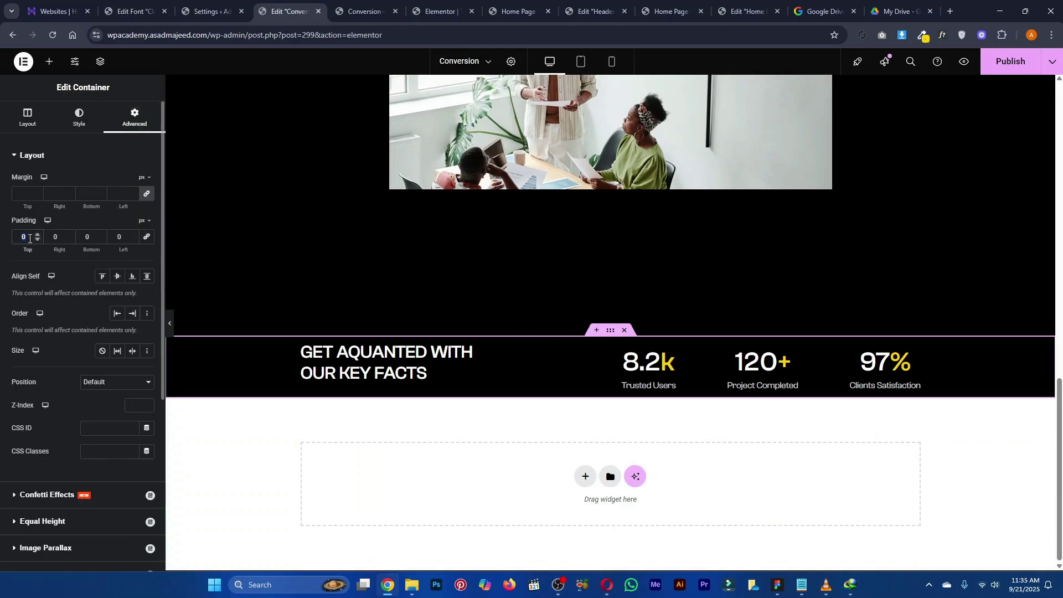
pyautogui.write('72')
pyautogui.press('Tab')
pyautogui.press('Tab')
pyautogui.write('72')
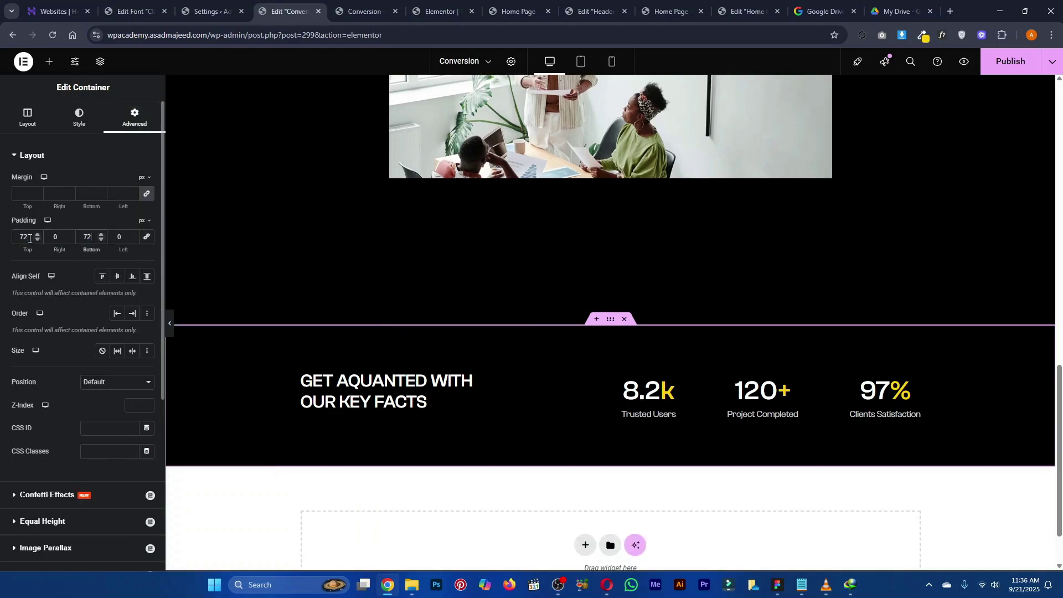
pyautogui.hotkey('alt', 'Tab')
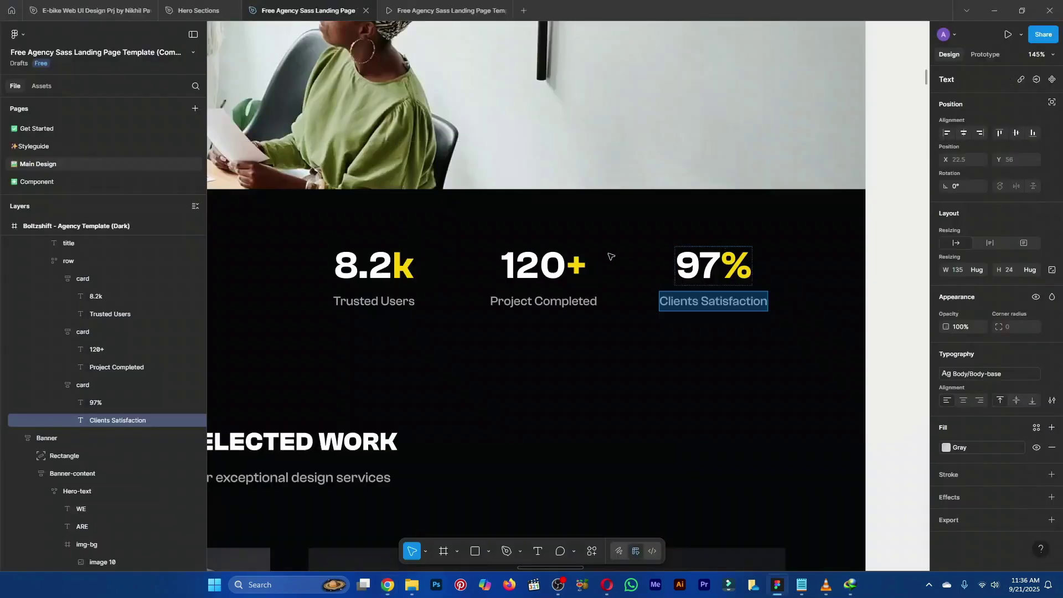
pyautogui.hotkey('alt', 'Tab')
# Set the key-facts container's top and bottom padding to 0 px and save the page
pyautogui.write('0')
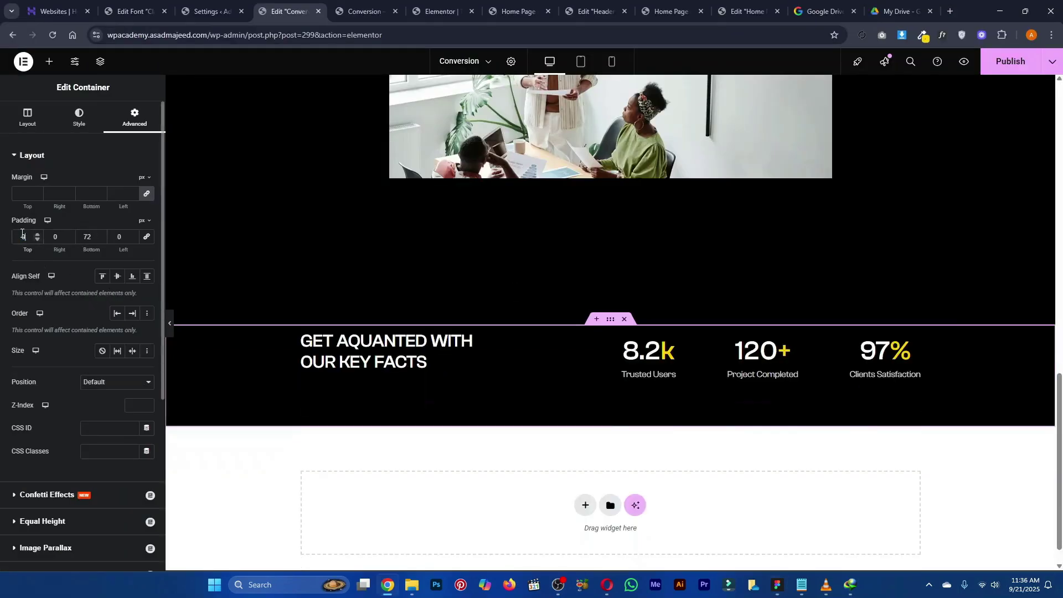
pyautogui.doubleClick(85, 236)
pyautogui.write('0')
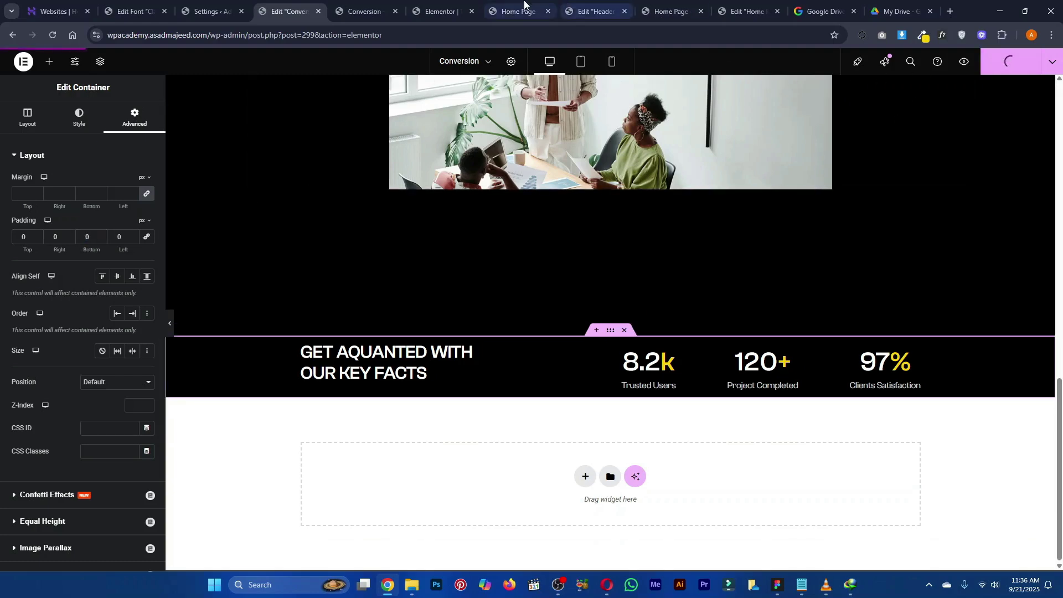
# Compare the image and key-facts sections on the live page preview with the Figma prototype
pyautogui.click(400, 6)
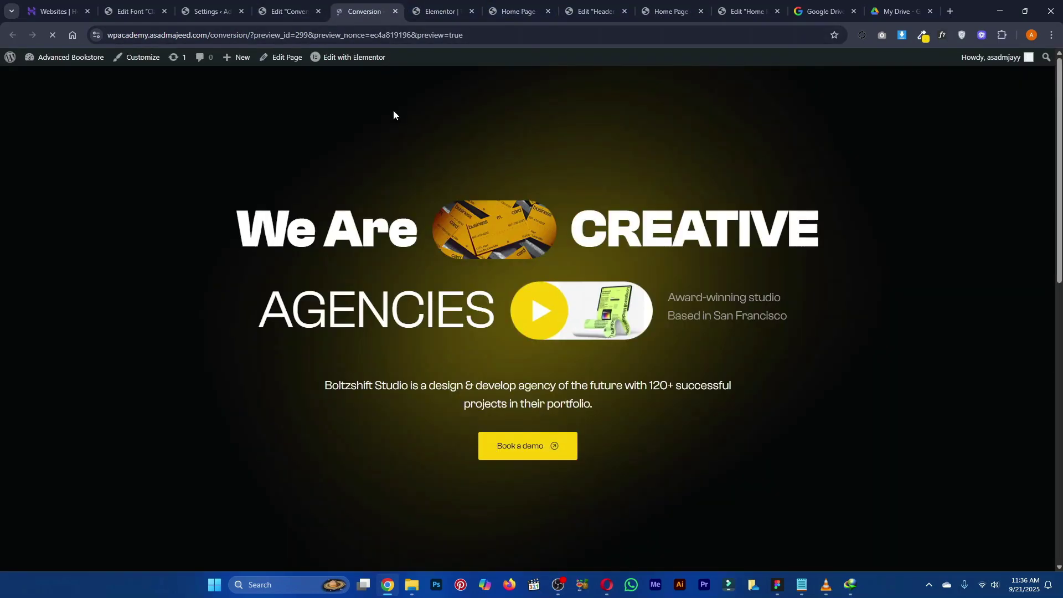
pyautogui.scroll(-5, 394, 115)
pyautogui.scroll(-6, 399, 113)
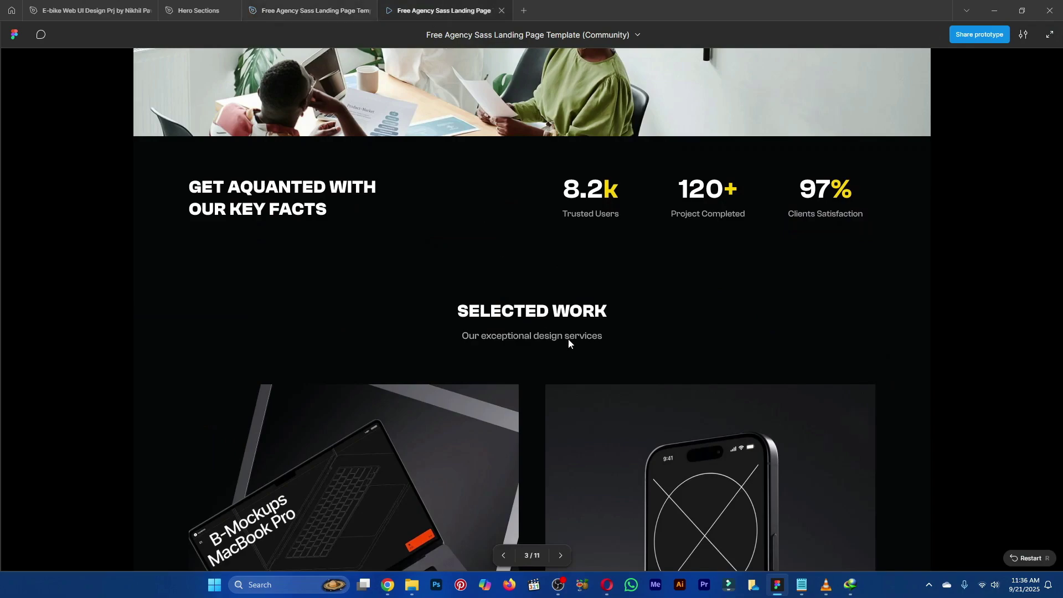
pyautogui.scroll(5, 569, 344)
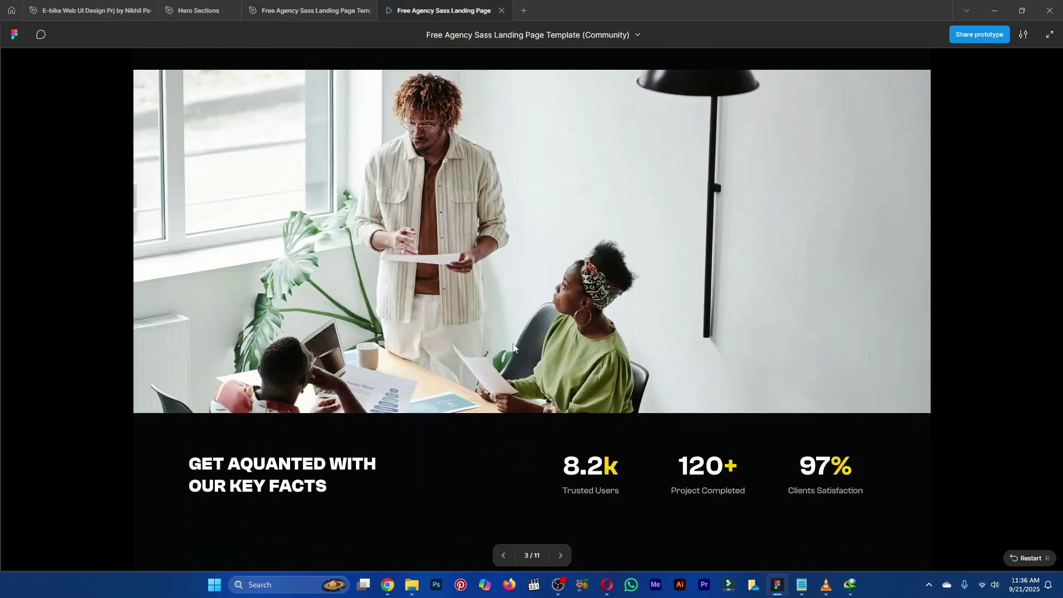
pyautogui.hotkey('alt', 'Tab')
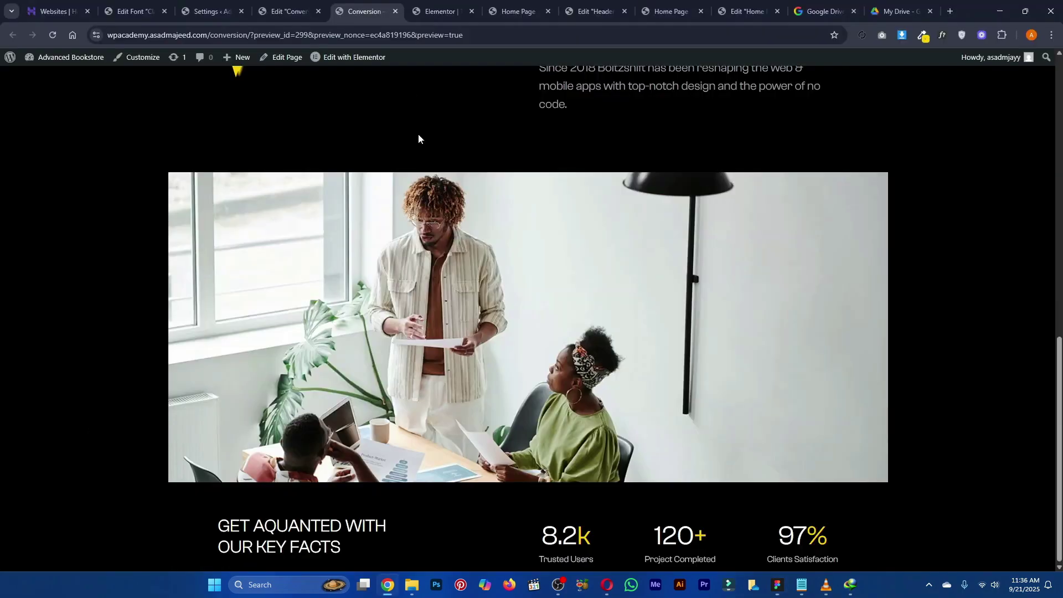
pyautogui.scroll(1, 463, 367)
pyautogui.scroll(-1, 464, 363)
pyautogui.hotkey('alt', 'Tab')
pyautogui.scroll(1, 461, 388)
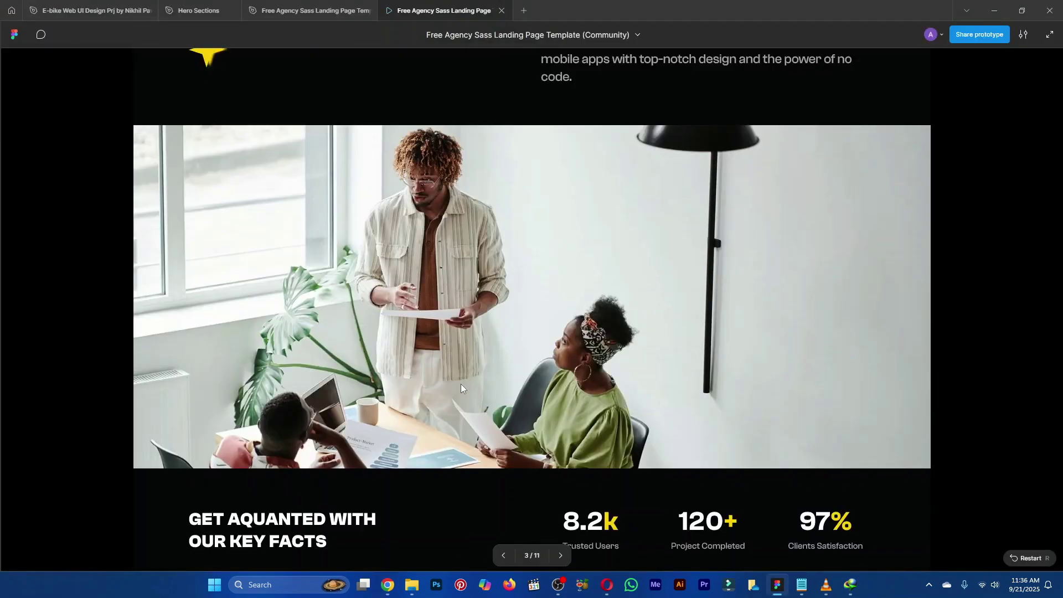
pyautogui.hotkey('alt', 'Tab')
pyautogui.hotkey('alt', 'Tab')
pyautogui.hotkey('alt', 'Tab')
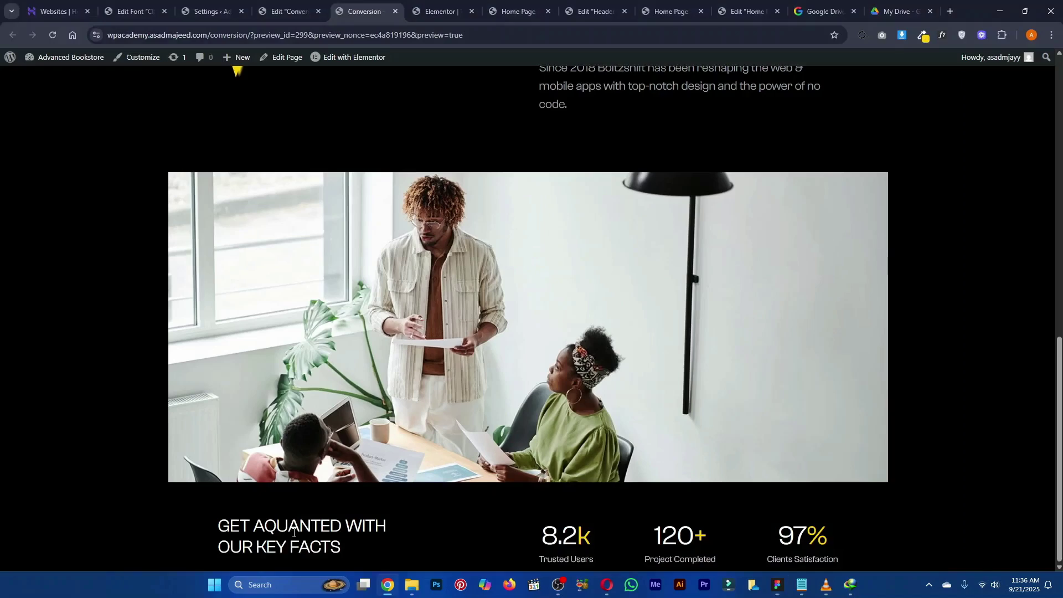
pyautogui.hotkey('alt', 'Tab')
pyautogui.hotkey('alt', 'Tab')
# Return to the Elementor editor and set the "GET AQUANTED WITH OUR KEY FACTS" heading's font weight to 600 (Semi Bold)
pyautogui.click(286, 11)
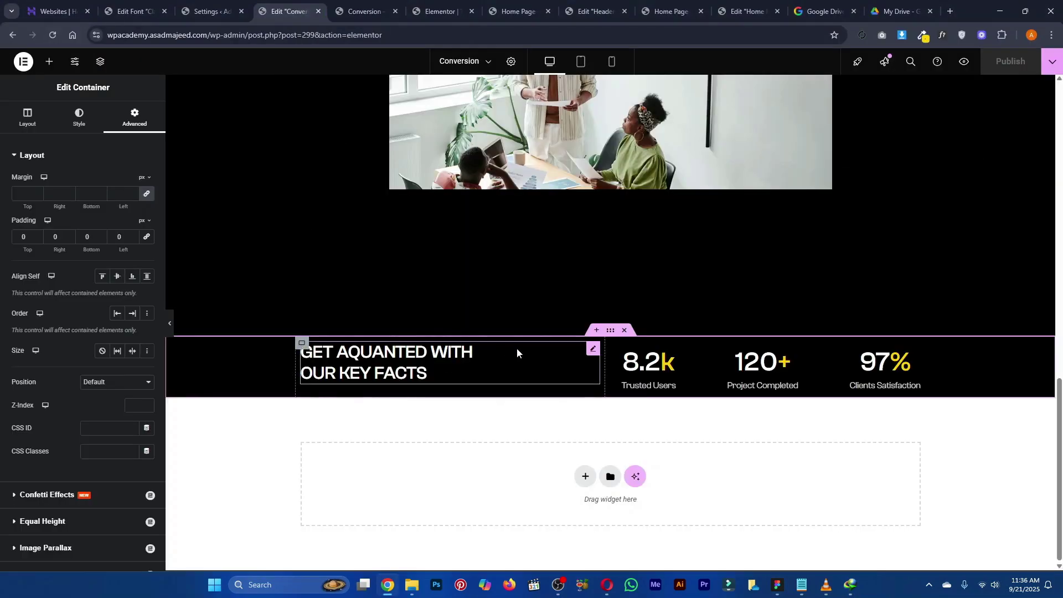
pyautogui.click(594, 350)
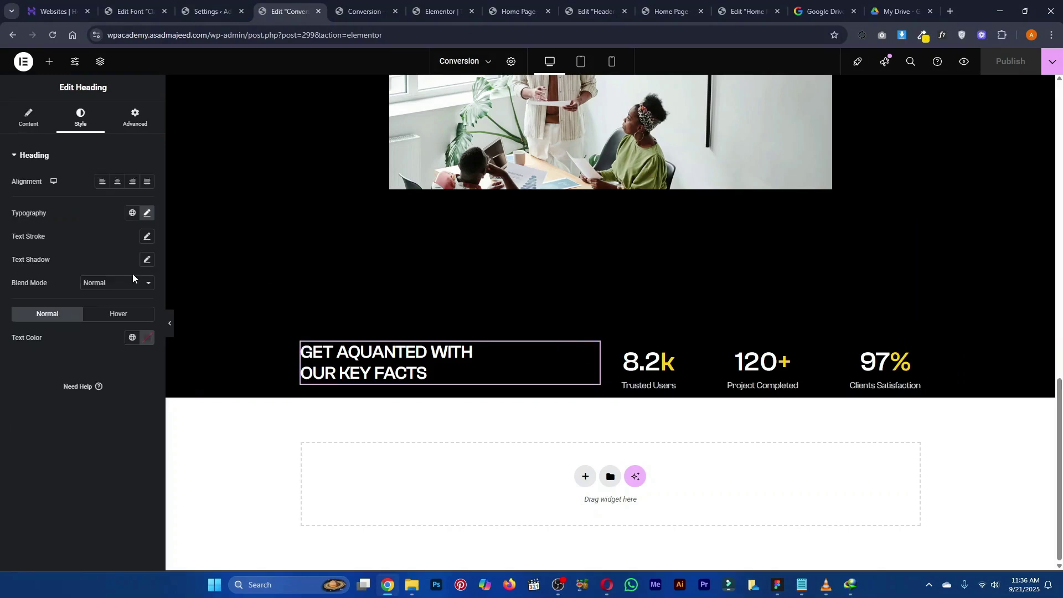
pyautogui.click(148, 215)
pyautogui.click(114, 323)
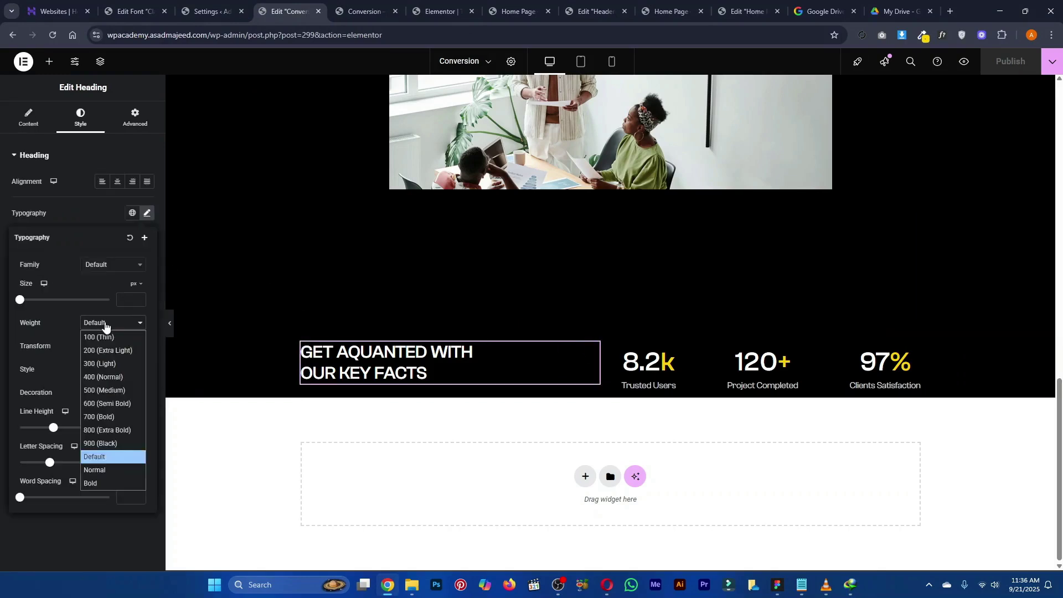
pyautogui.click(97, 404)
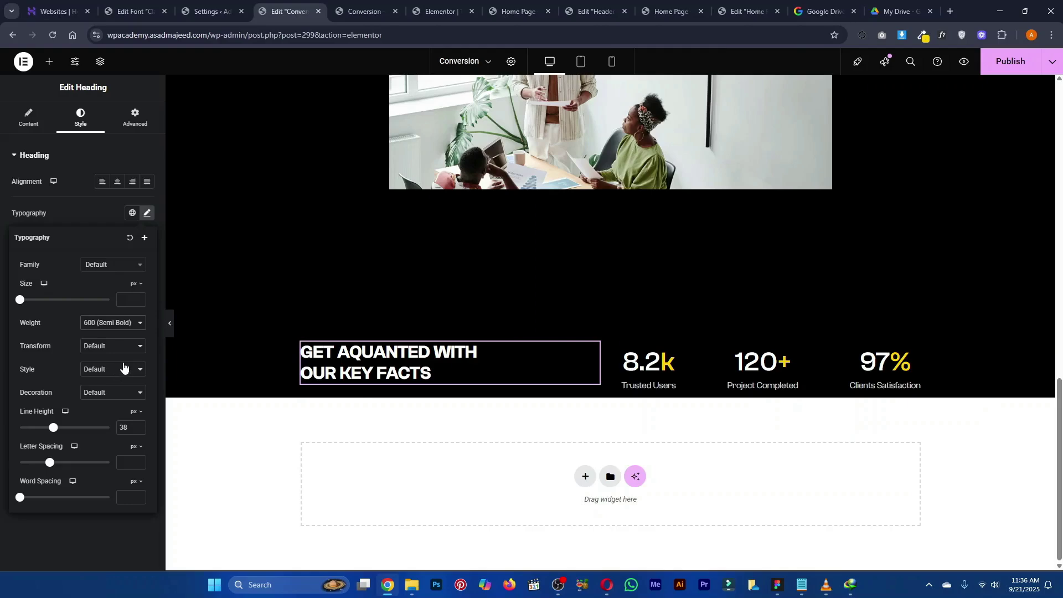
# Compare the key-facts heading with the Figma prototype and examine the Selected Work section in the Figma design file
pyautogui.hotkey('alt', 'Tab')
pyautogui.hotkey('alt', 'Tab')
pyautogui.hotkey('alt', 'Tab')
pyautogui.hotkey('alt', 'Tab')
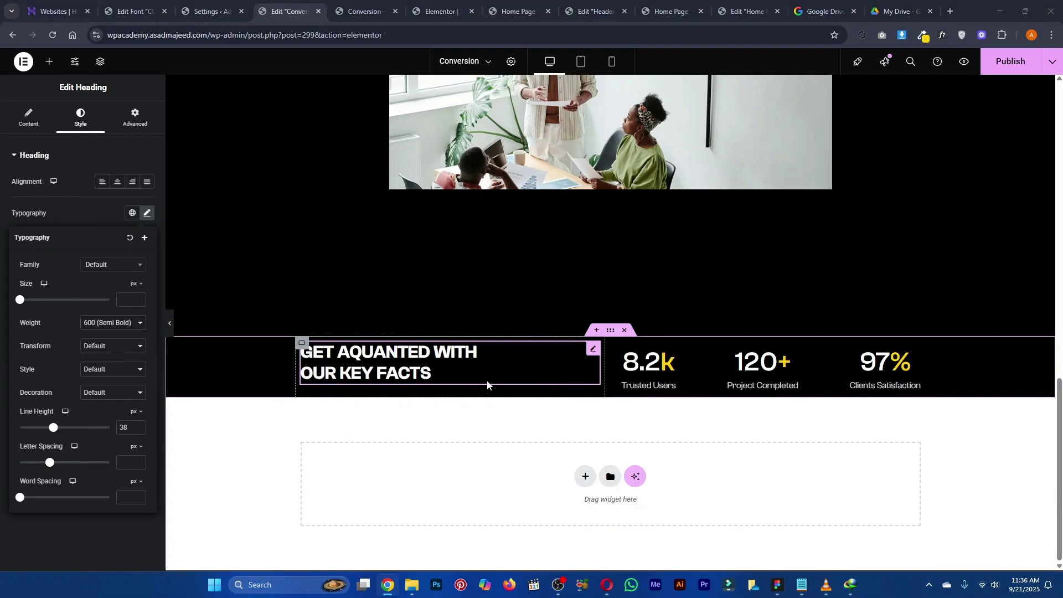
pyautogui.hotkey('alt', 'Tab')
pyautogui.click(275, 6)
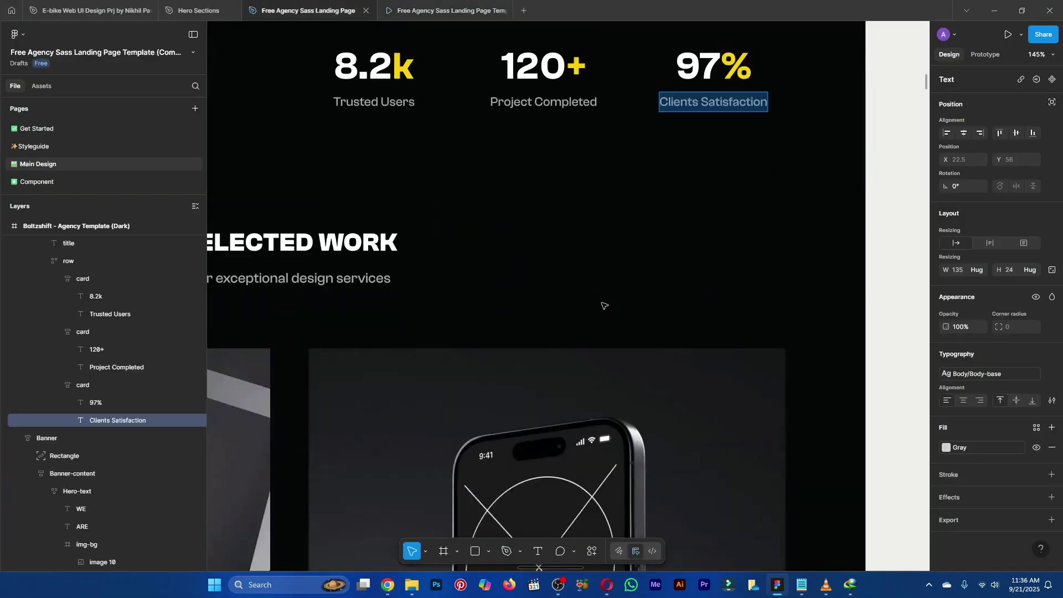
pyautogui.scroll(-5, 872, 309)
pyautogui.scroll(-3, 579, 150)
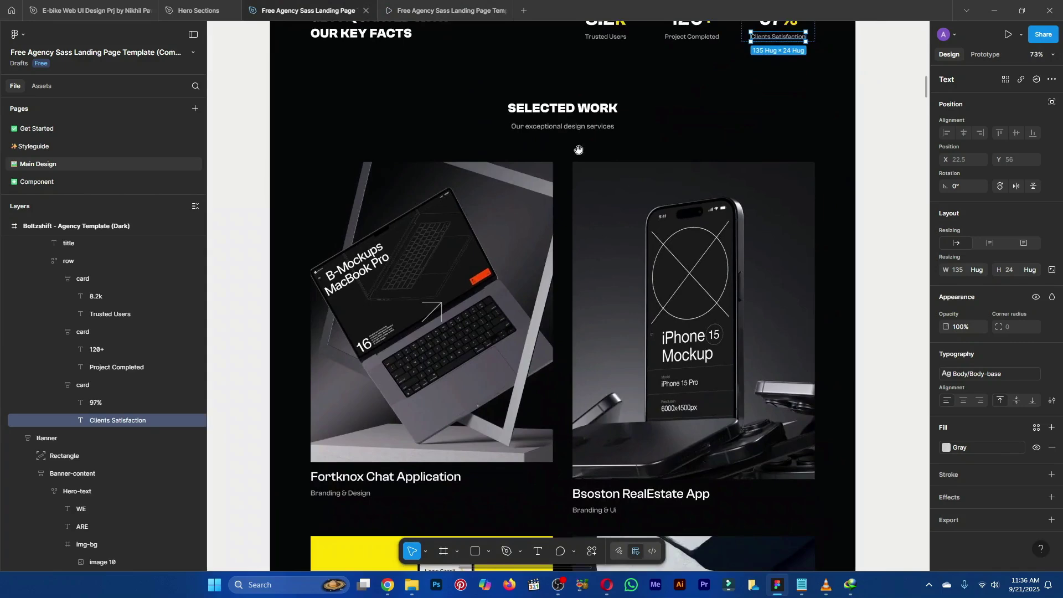
pyautogui.scroll(-2, 610, 128)
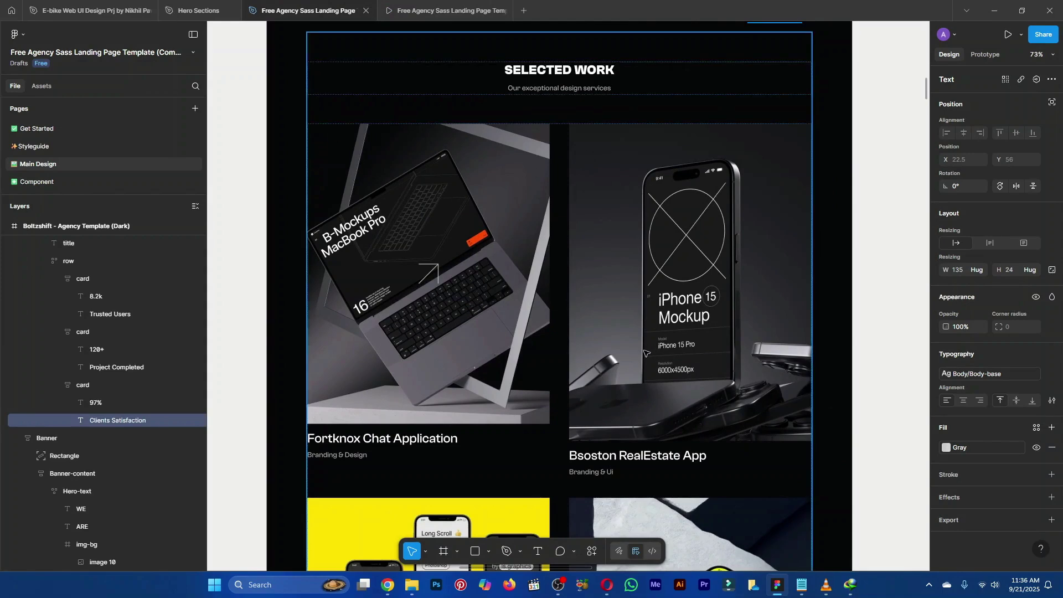
# Switch back to Elementor and add a single-column vertical Flexbox container below the key-facts section
pyautogui.hotkey('alt', 'Tab')
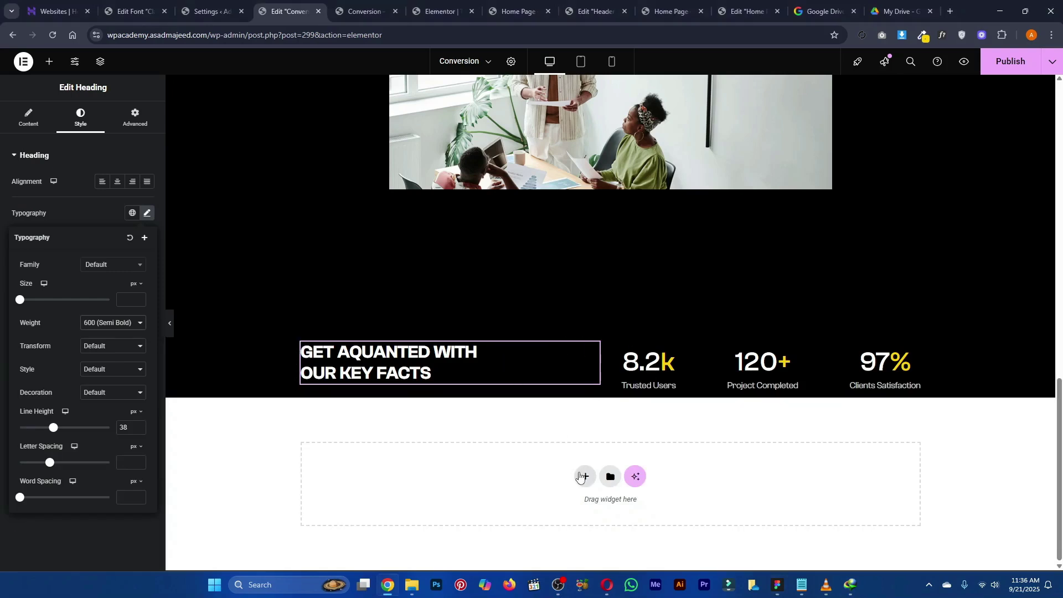
pyautogui.click(586, 476)
pyautogui.click(562, 506)
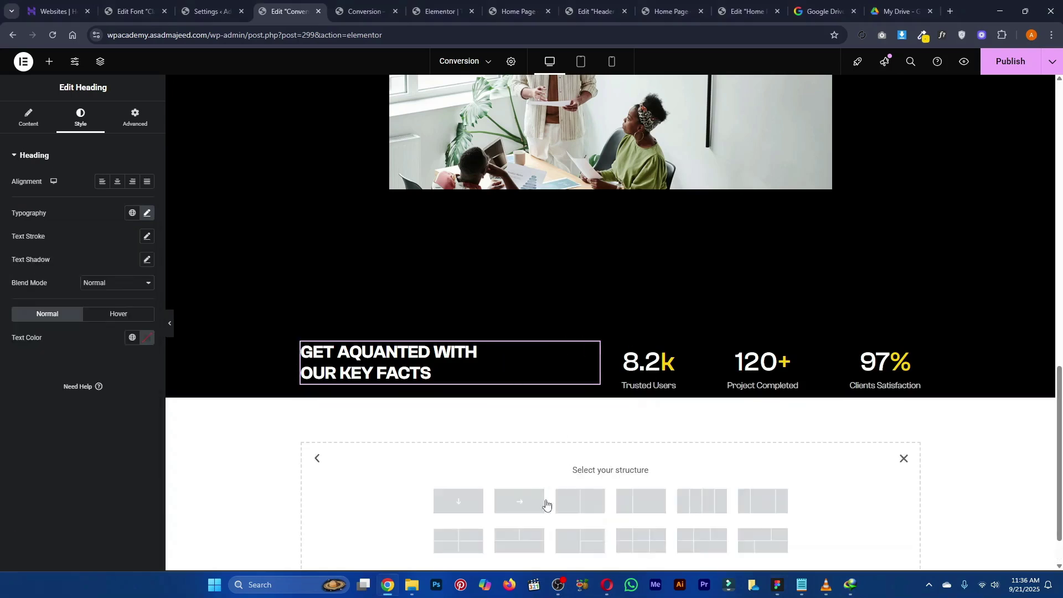
pyautogui.click(458, 502)
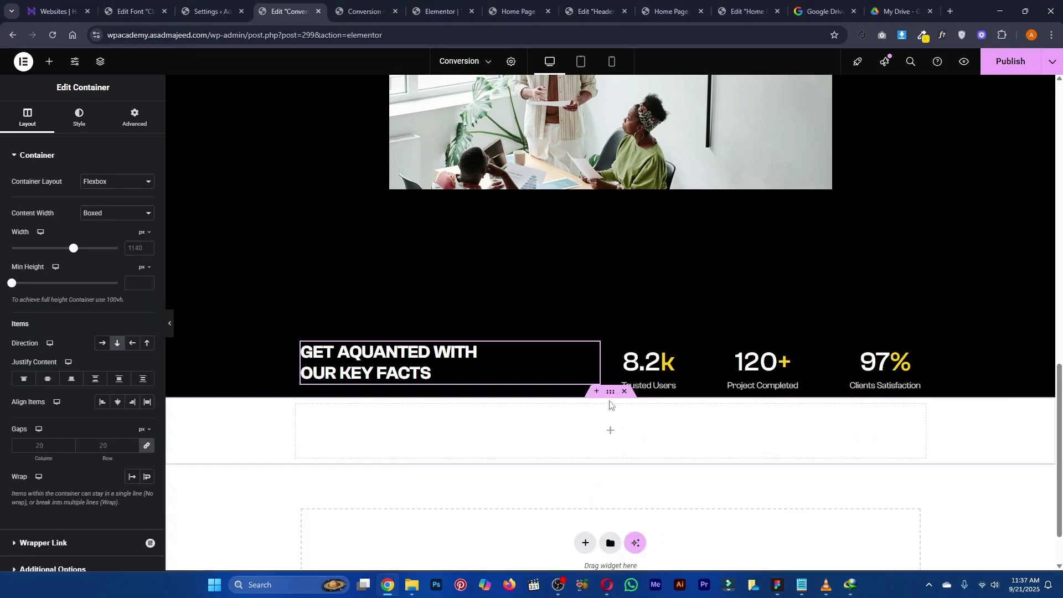
# Unlink the new container's padding and set it to 72 px top and bottom with 0 on both sides
pyautogui.click(135, 118)
pyautogui.click(145, 238)
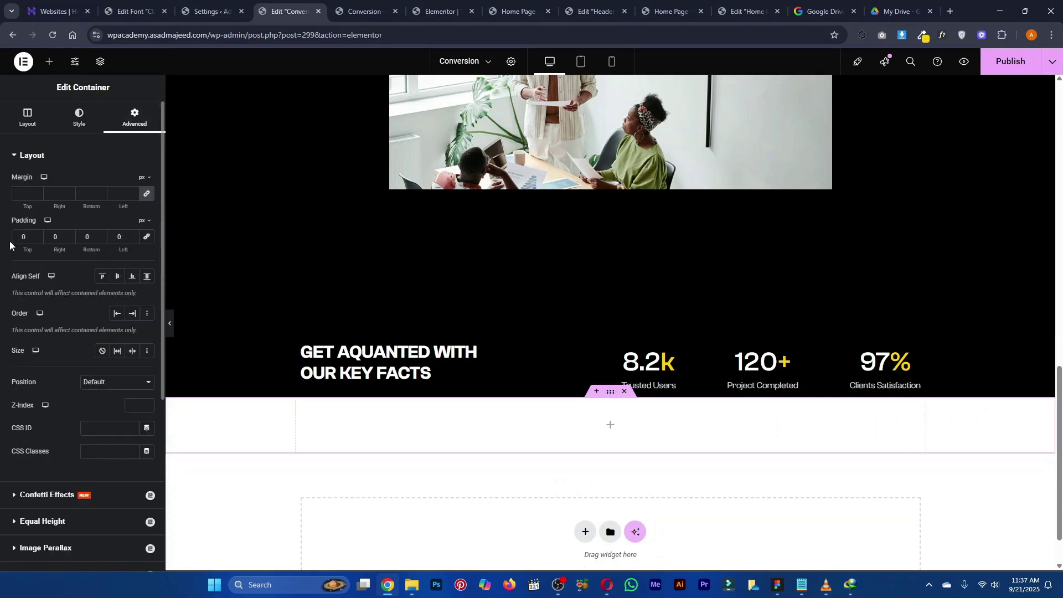
pyautogui.write('7')
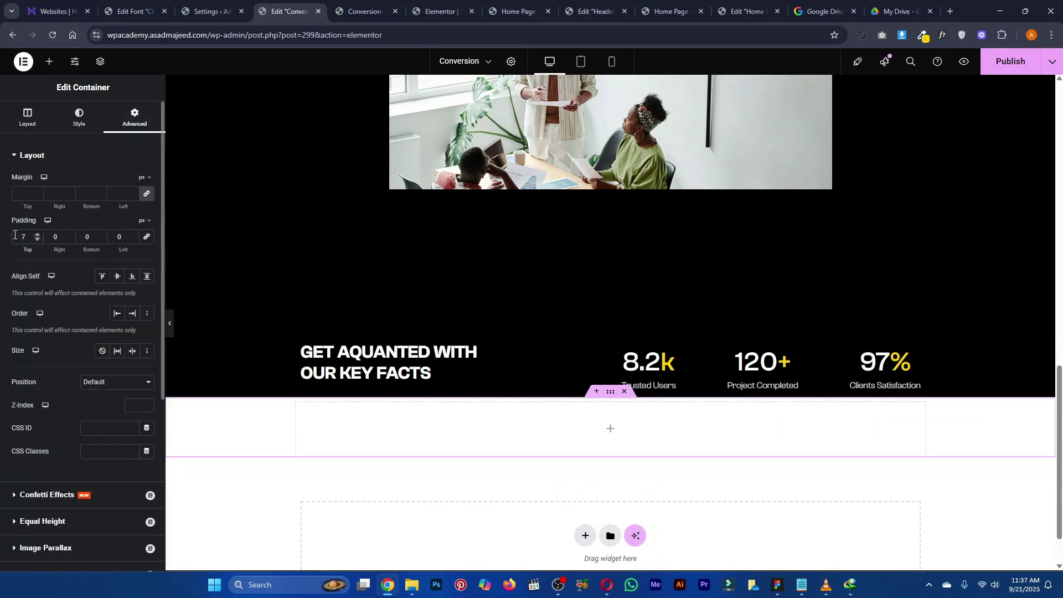
pyautogui.write('2')
pyautogui.press('Tab')
pyautogui.press('Tab')
pyautogui.write('72')
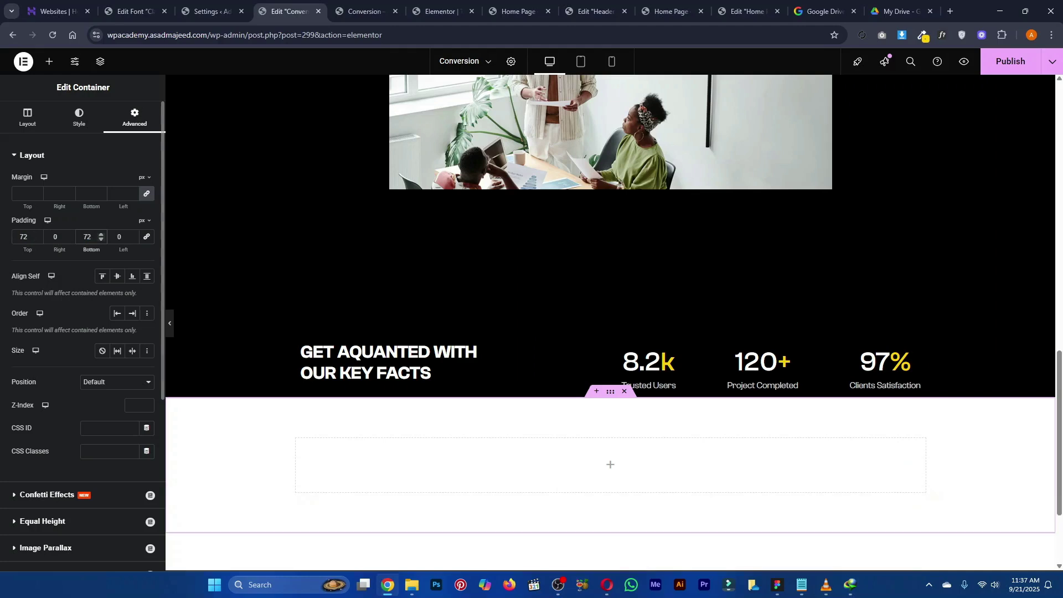
# Give the new container a classic background with the global Text Black color
pyautogui.click(80, 117)
pyautogui.click(102, 205)
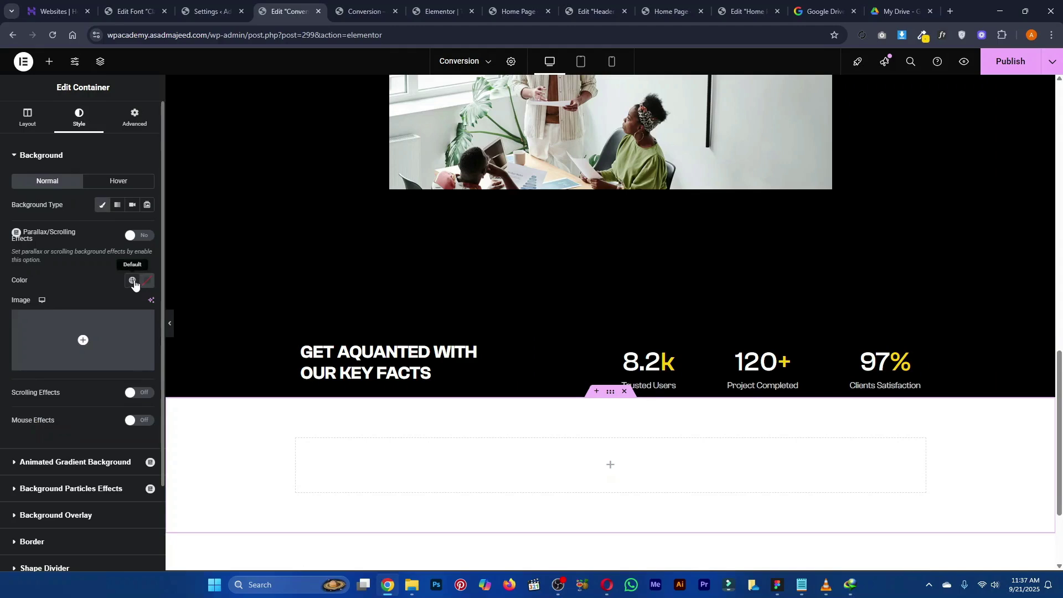
pyautogui.click(147, 281)
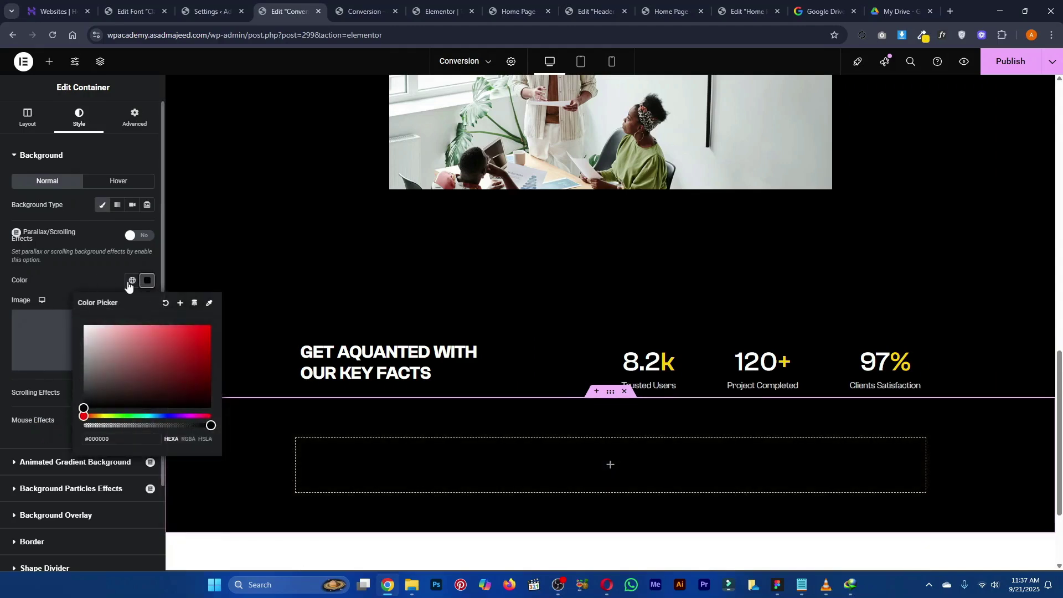
pyautogui.click(132, 280)
pyautogui.click(53, 499)
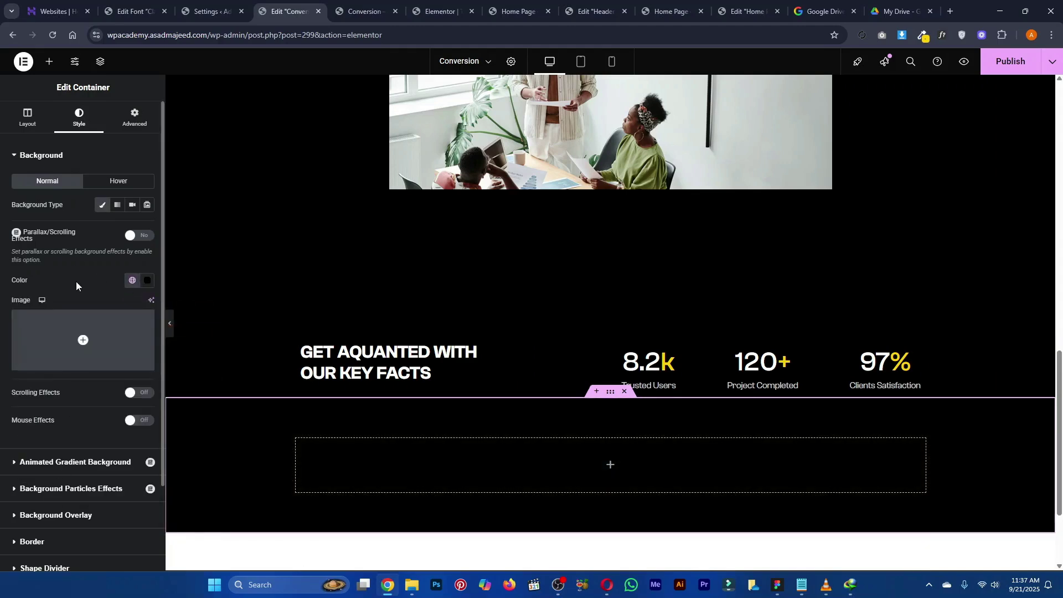
# Check the Selected Work header in the Figma design and add a Heading widget to the new container in Elementor
pyautogui.hotkey('alt', 'Tab')
pyautogui.scroll(1, 587, 105)
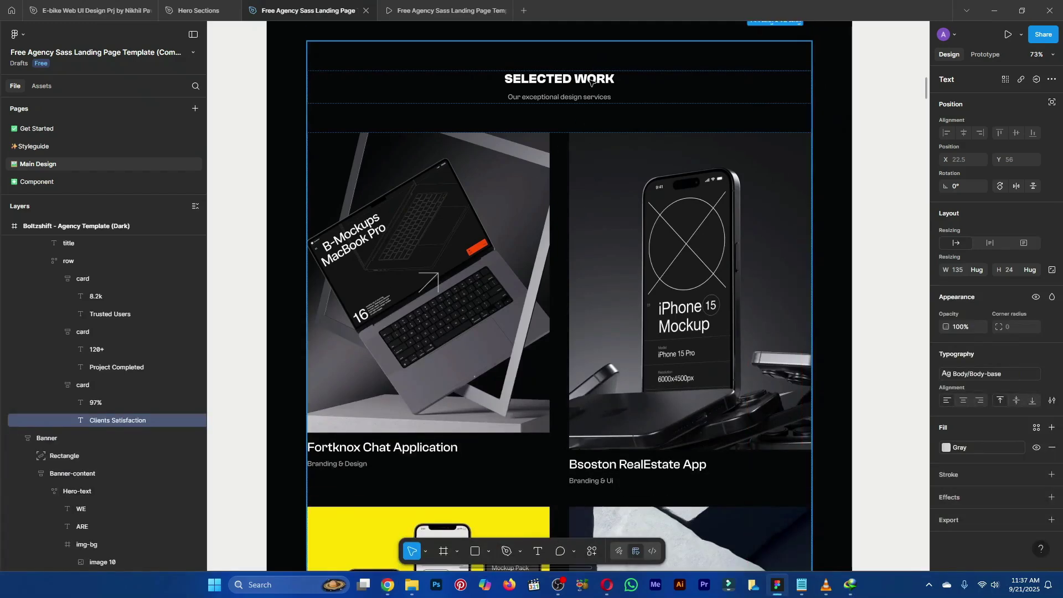
pyautogui.hotkey('alt', 'Tab')
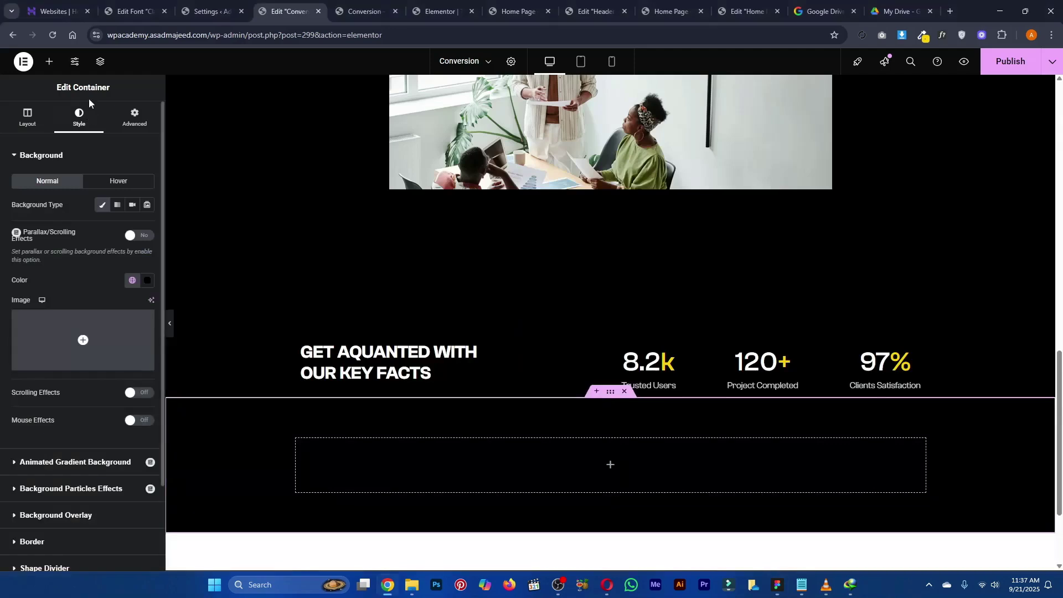
pyautogui.click(56, 64)
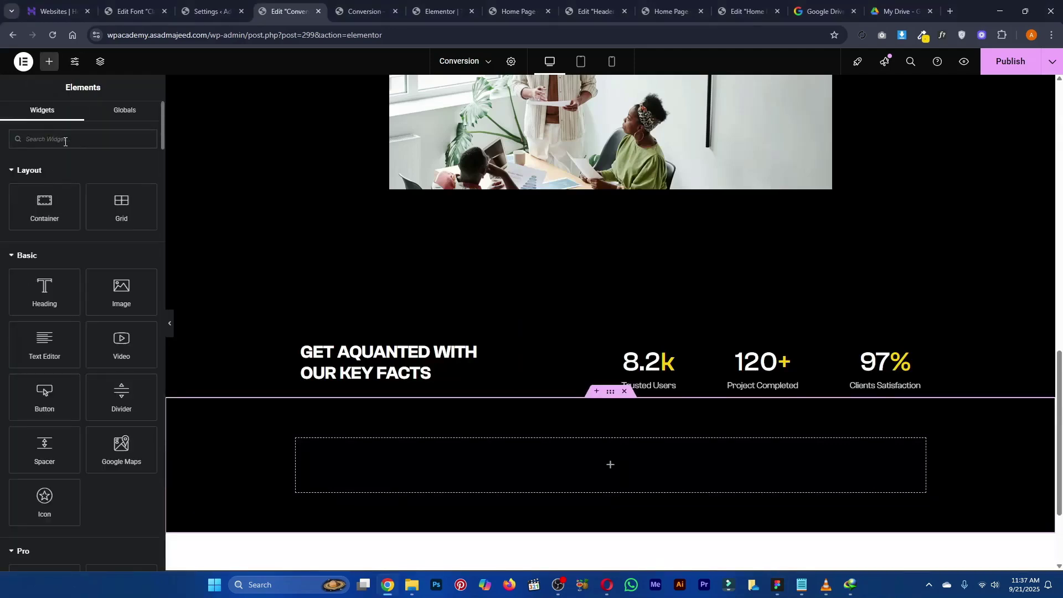
pyautogui.click(65, 145)
pyautogui.write('hea')
pyautogui.moveTo(44, 186); pyautogui.dragTo(663, 456)
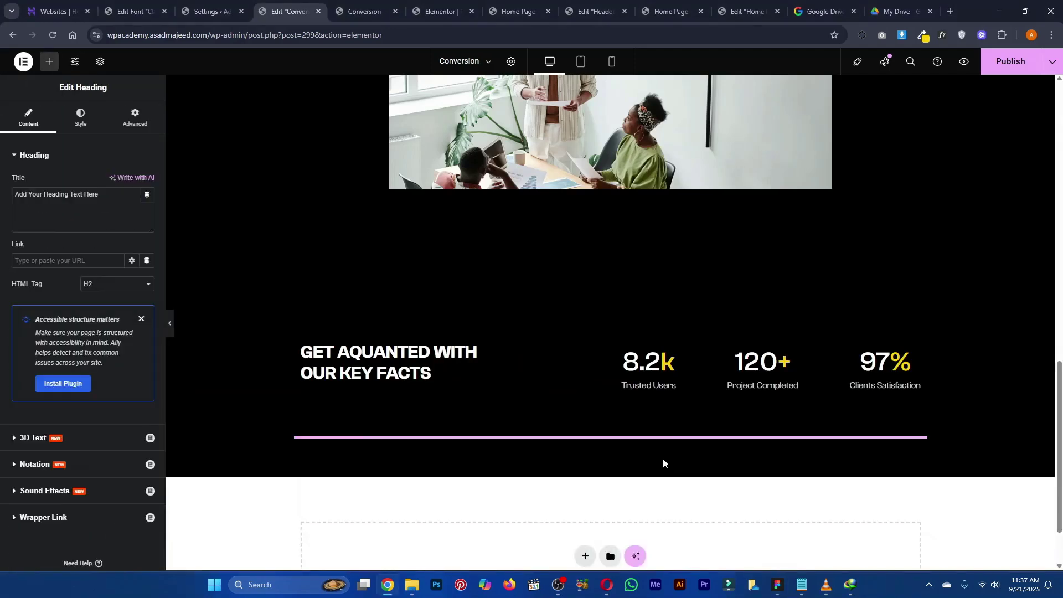
# Copy the "SELECTED WORK" title from the Figma design and use it as the new heading's title in Elementor
pyautogui.hotkey('alt', 'Tab')
pyautogui.click(569, 83)
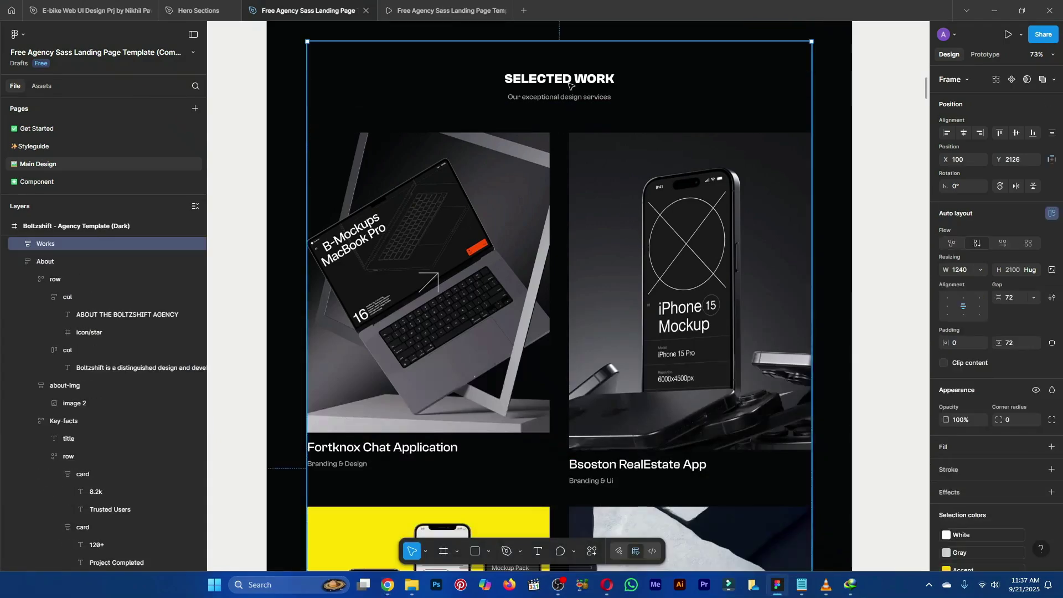
pyautogui.doubleClick(570, 85)
pyautogui.doubleClick(570, 85)
pyautogui.tripleClick(570, 84)
pyautogui.hotkey('ctrl', 'c')
pyautogui.hotkey('alt', 'Tab')
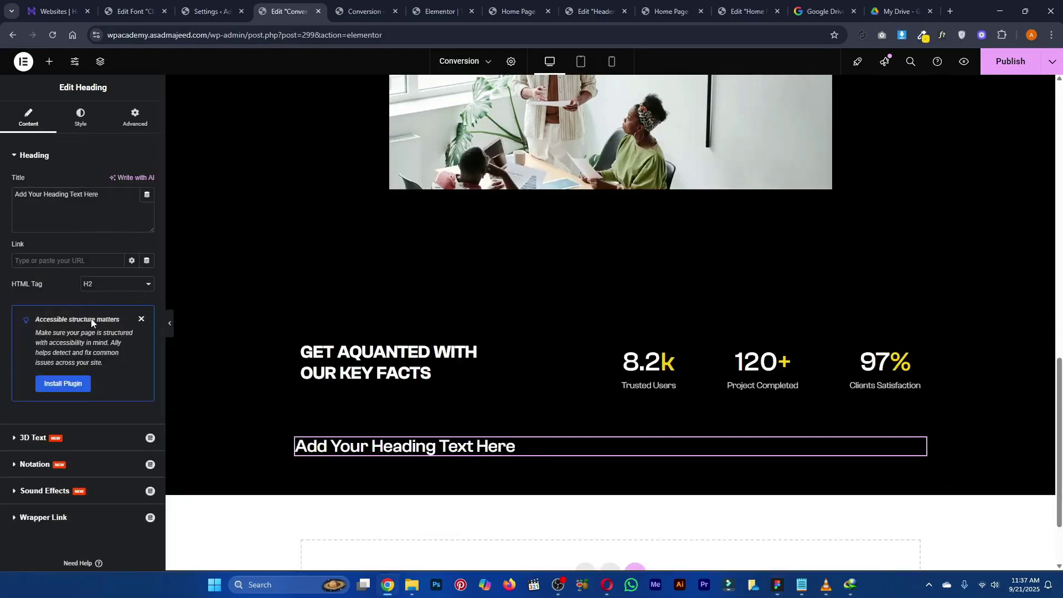
pyautogui.click(79, 195)
pyautogui.hotkey('ctrl', 'a')
pyautogui.hotkey('ctrl', 'v')
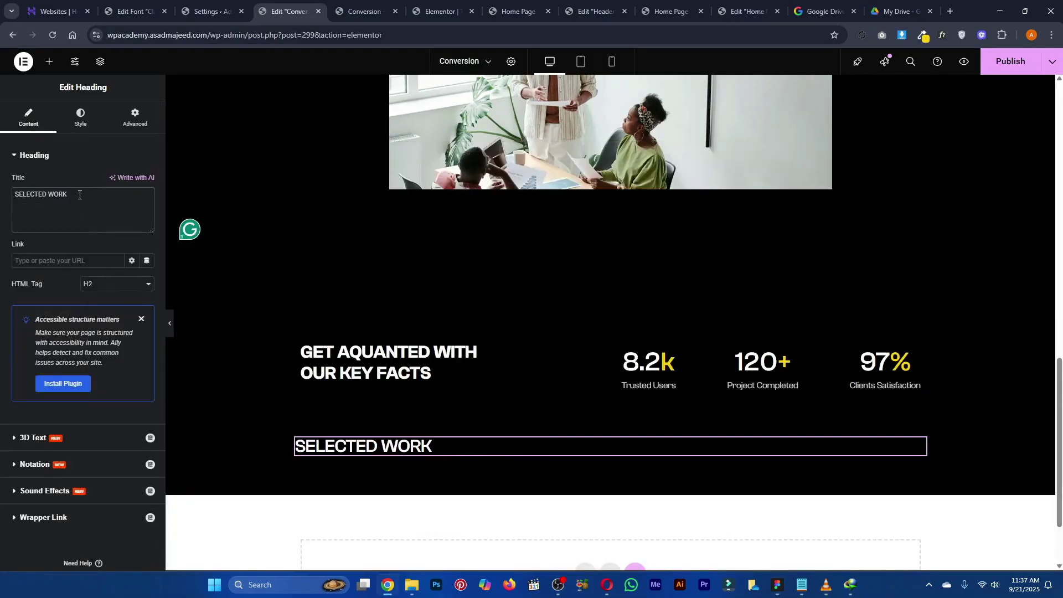
# Copy the subtitle "Our exceptional design services" from Figma and add a Text Editor widget below the "SELECTED WORK" heading in Elementor
pyautogui.hotkey('alt', 'Tab')
pyautogui.doubleClick(559, 99)
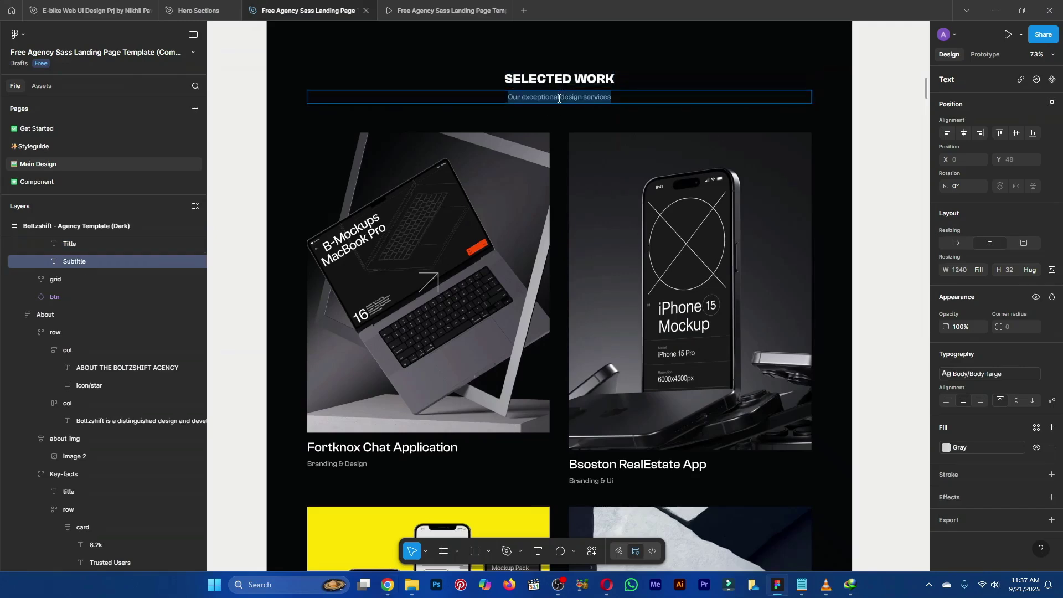
pyautogui.hotkey('alt', 'Tab')
pyautogui.click(49, 62)
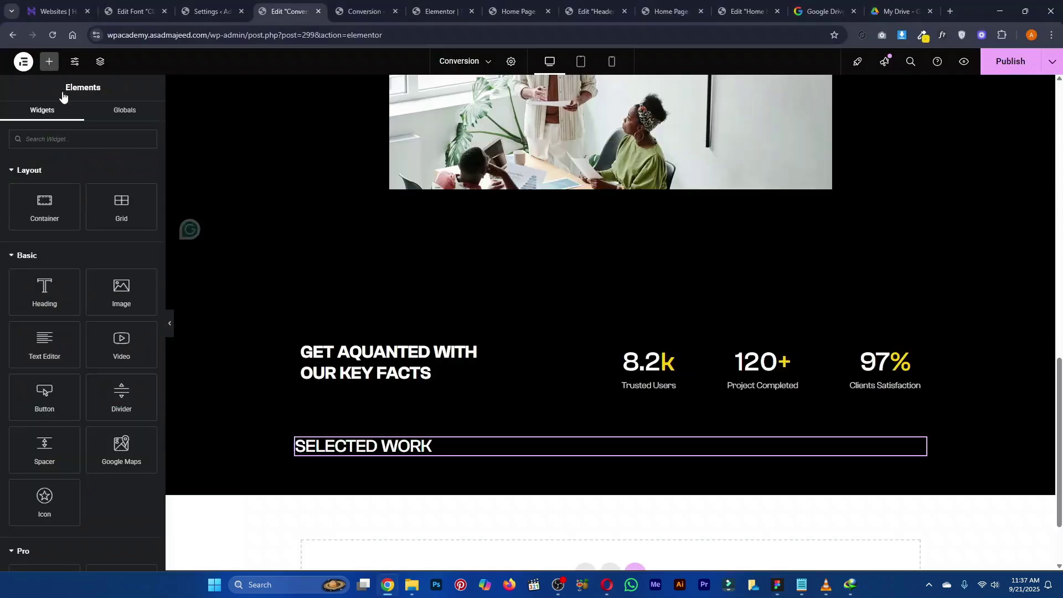
pyautogui.click(65, 139)
pyautogui.write('text')
pyautogui.moveTo(122, 178); pyautogui.dragTo(379, 458)
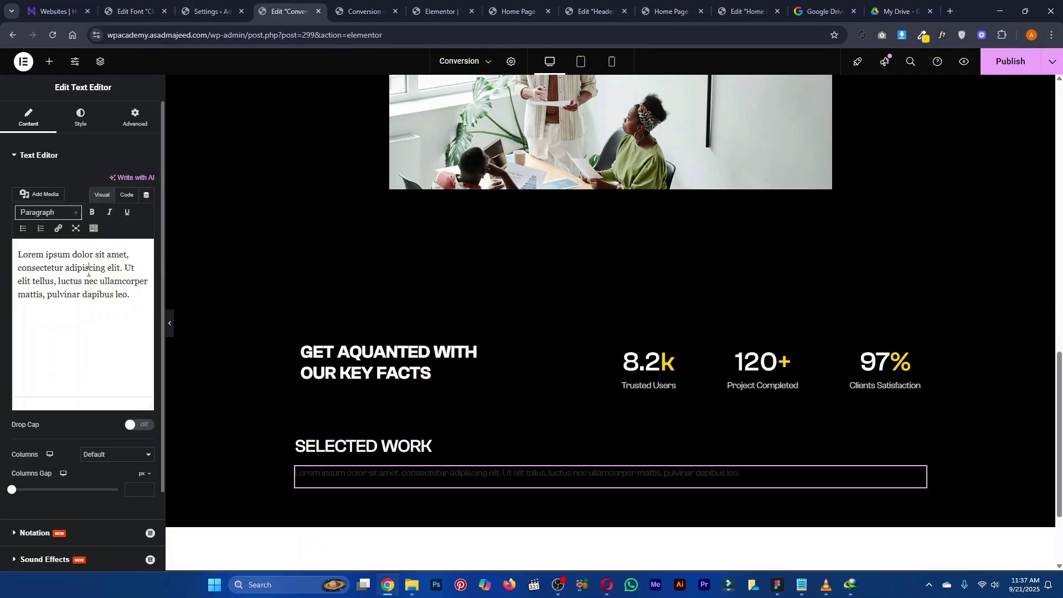
# Paste the copied subtitle into the new Text Editor widget's placeholder text
pyautogui.hotkey('ctrl', 'a')
pyautogui.keyDown('shift'); pyautogui.click(89, 269); pyautogui.keyUp('shift')
pyautogui.hotkey('ctrl', 'v')
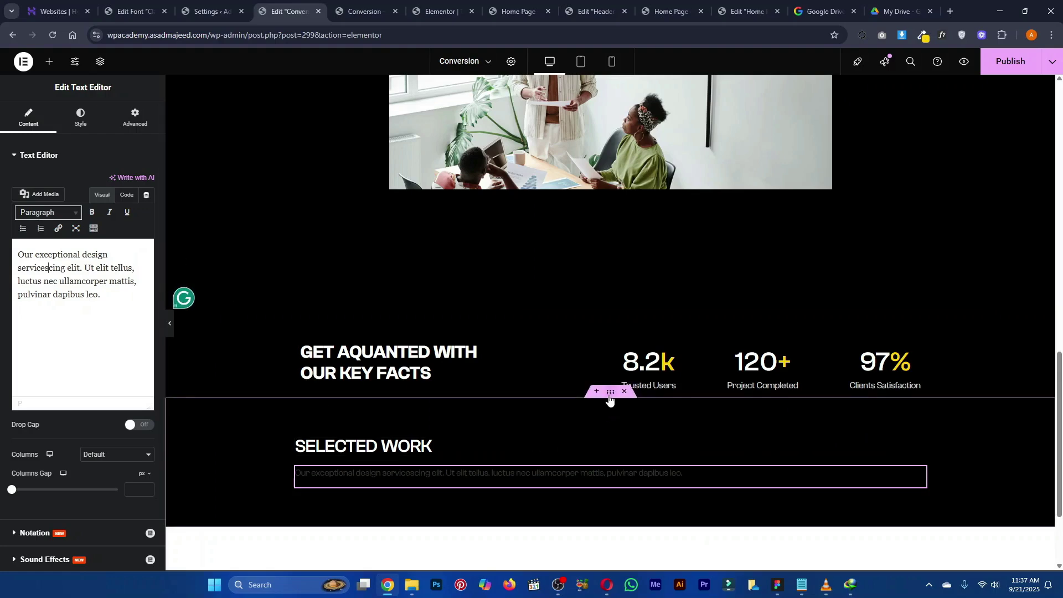
# Set the Selected Work container's Justify Content and Align Items to Center
pyautogui.click(273, 374)
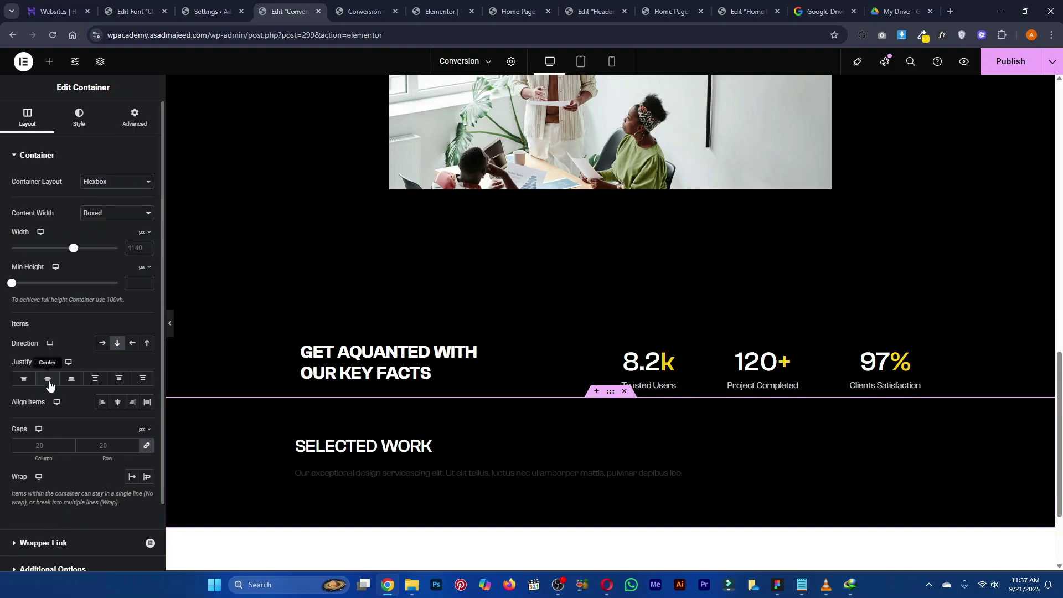
pyautogui.click(49, 381)
pyautogui.click(119, 403)
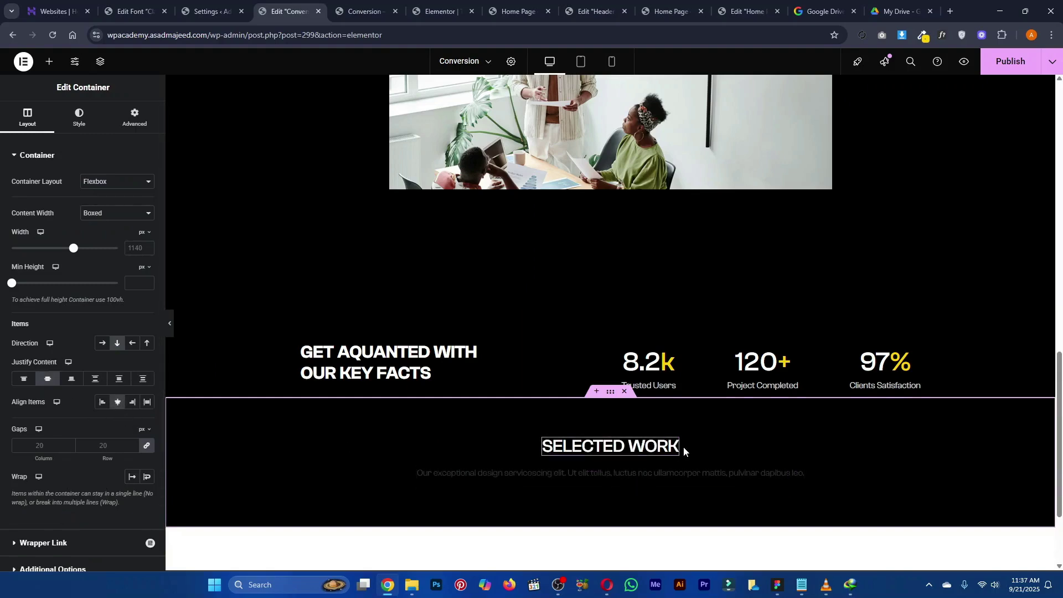
# Compare the "SELECTED WORK" heading with the Figma design and set its font weight to 600 (Semi Bold) in Elementor
pyautogui.hotkey('alt', 'Tab')
pyautogui.hotkey('alt', 'Tab')
pyautogui.click(674, 447)
pyautogui.hotkey('alt', 'Tab')
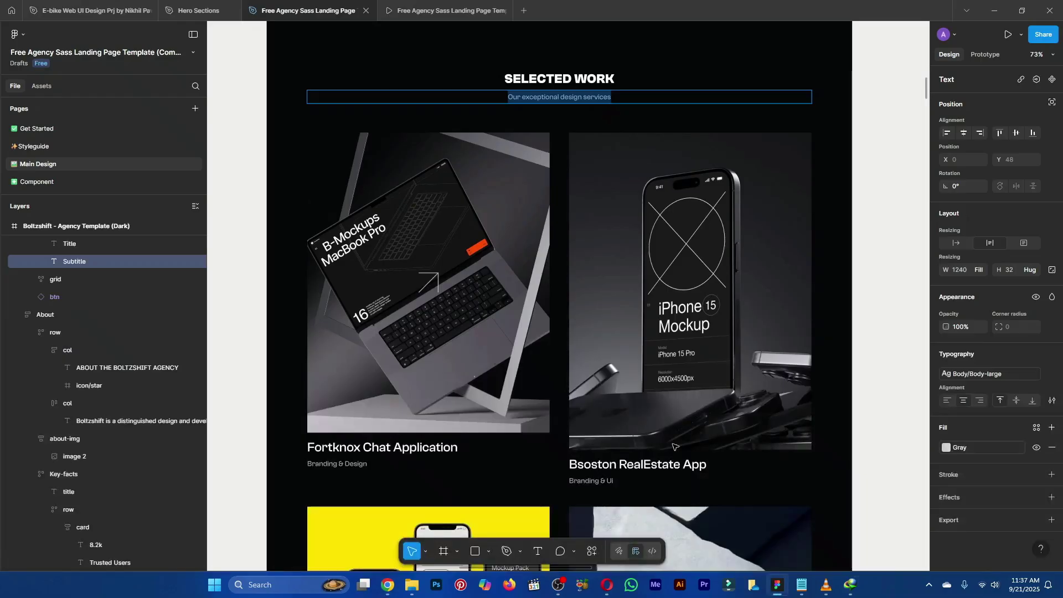
pyautogui.hotkey('alt', 'Tab')
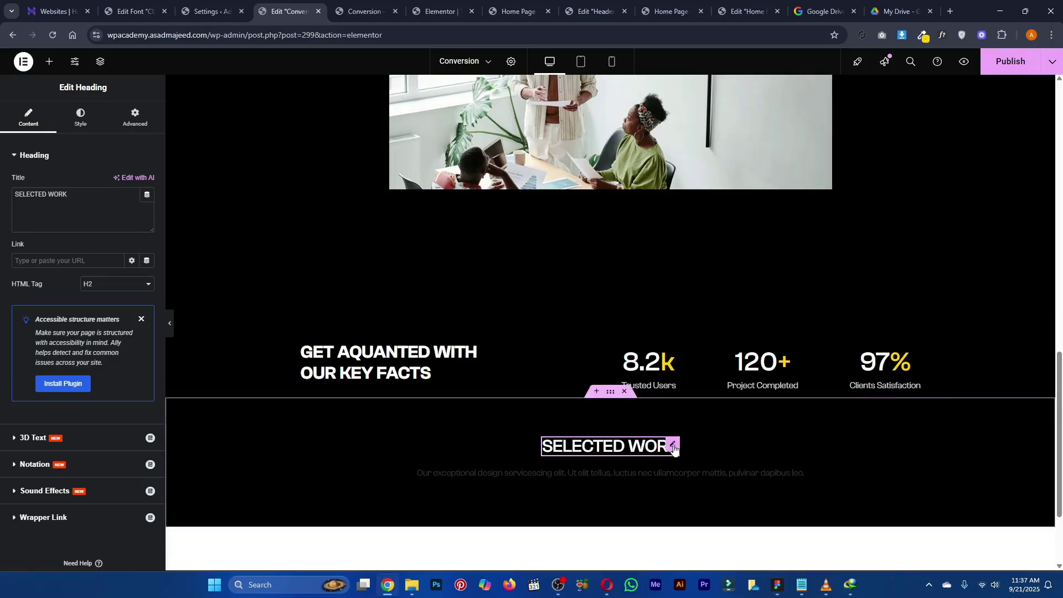
pyautogui.hotkey('alt', 'Tab')
pyautogui.hotkey('alt', 'Tab')
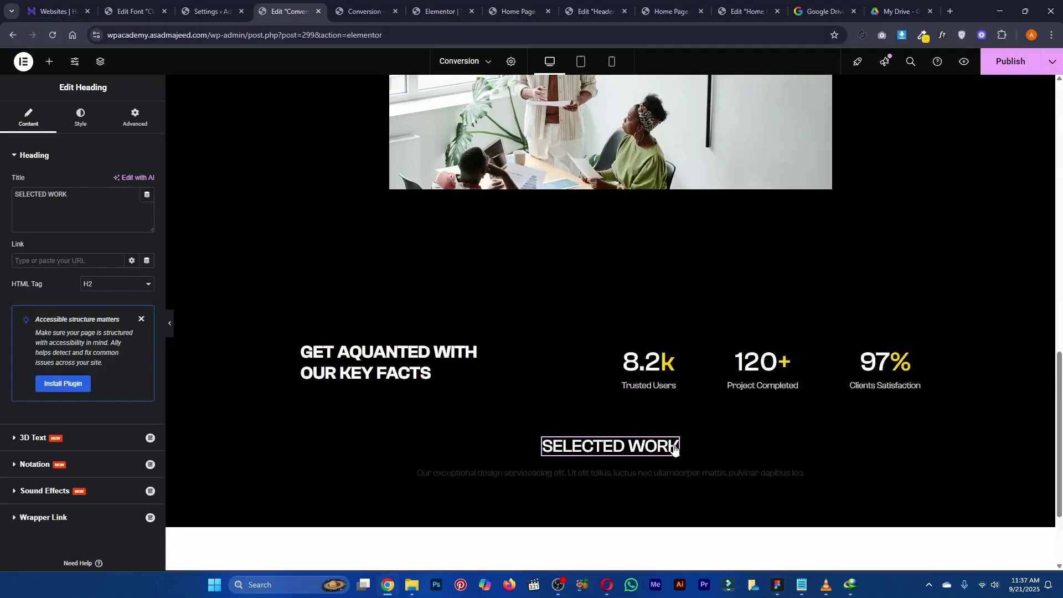
pyautogui.click(82, 118)
pyautogui.click(147, 214)
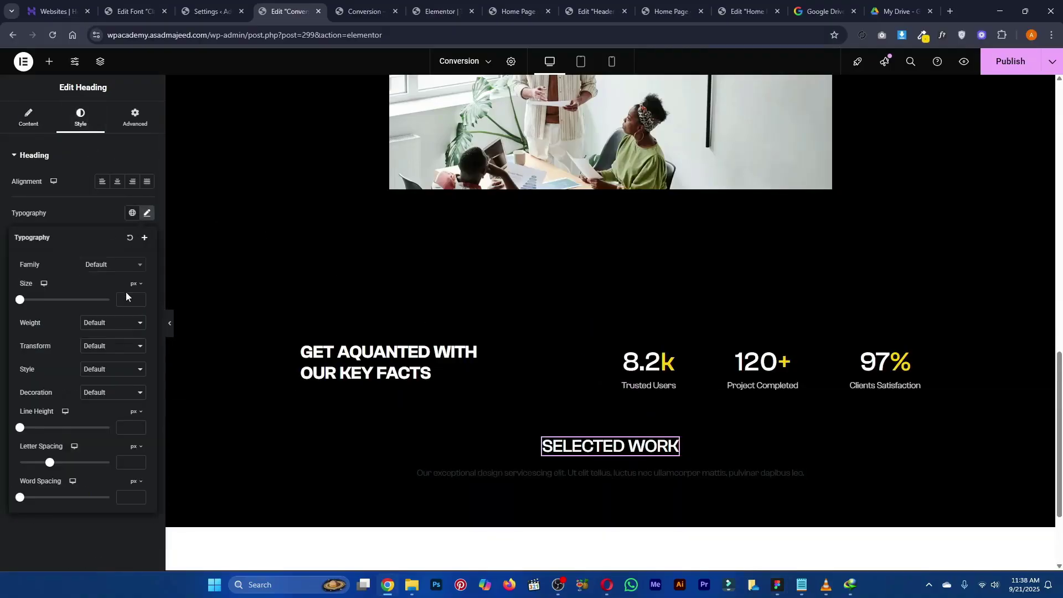
pyautogui.click(122, 325)
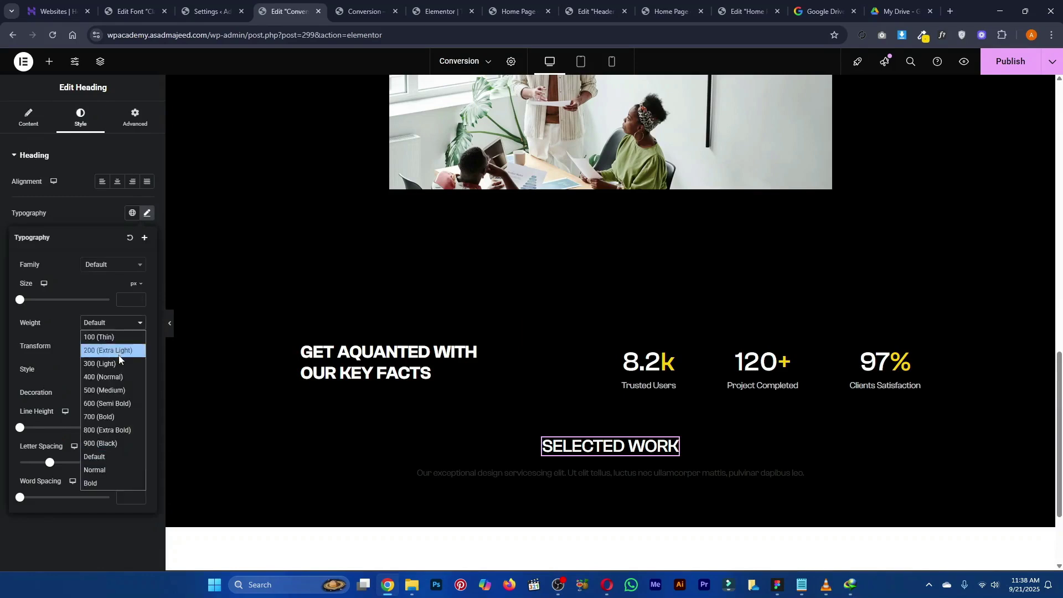
pyautogui.click(117, 402)
pyautogui.click(80, 211)
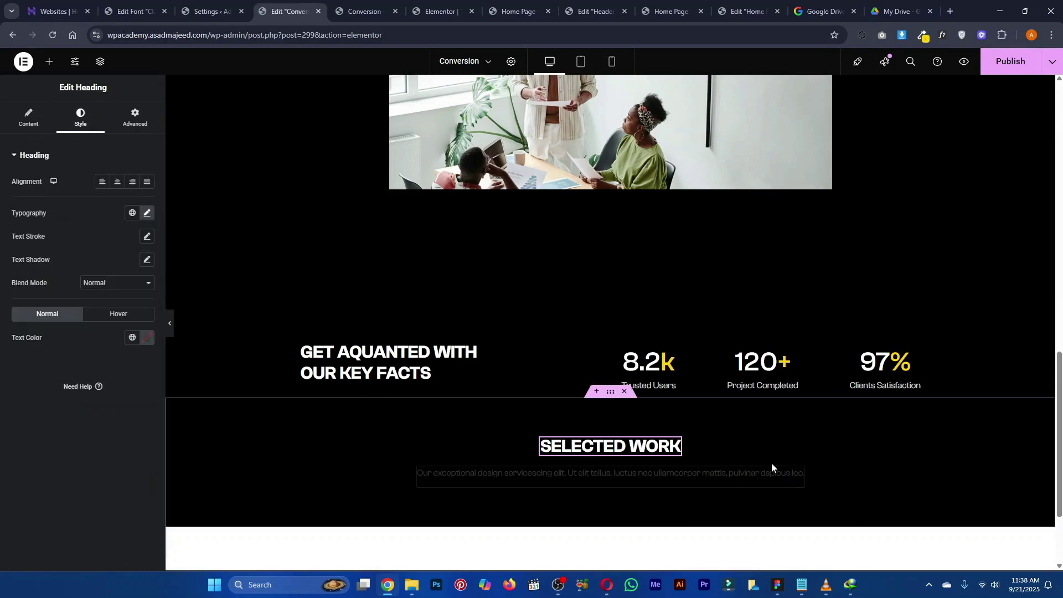
# Delete the leftover placeholder words from the subtitle so that it reads "Our exceptional design services."
pyautogui.click(798, 474)
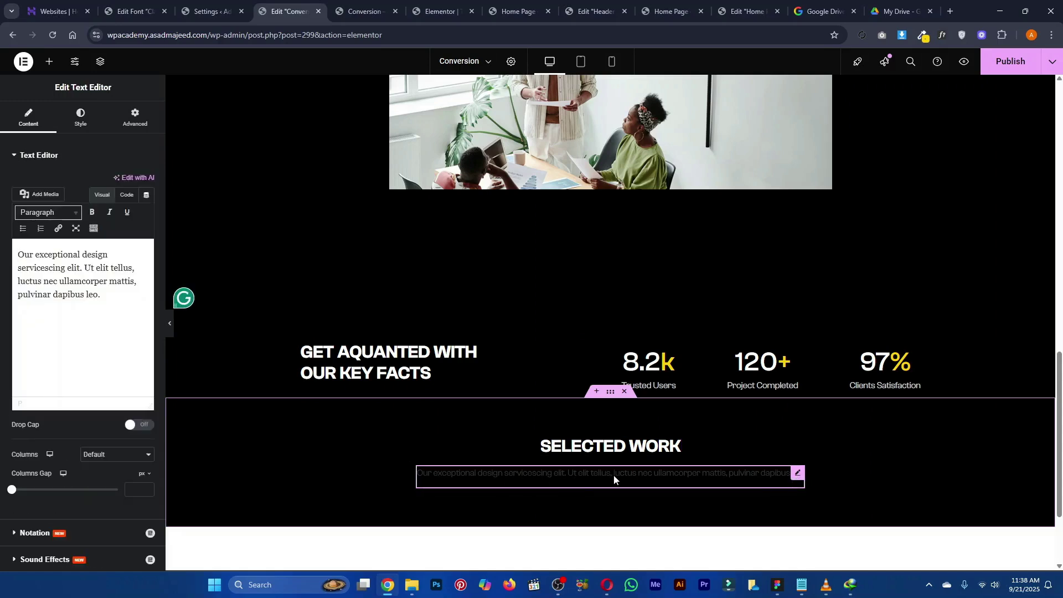
pyautogui.hotkey('alt', 'Tab')
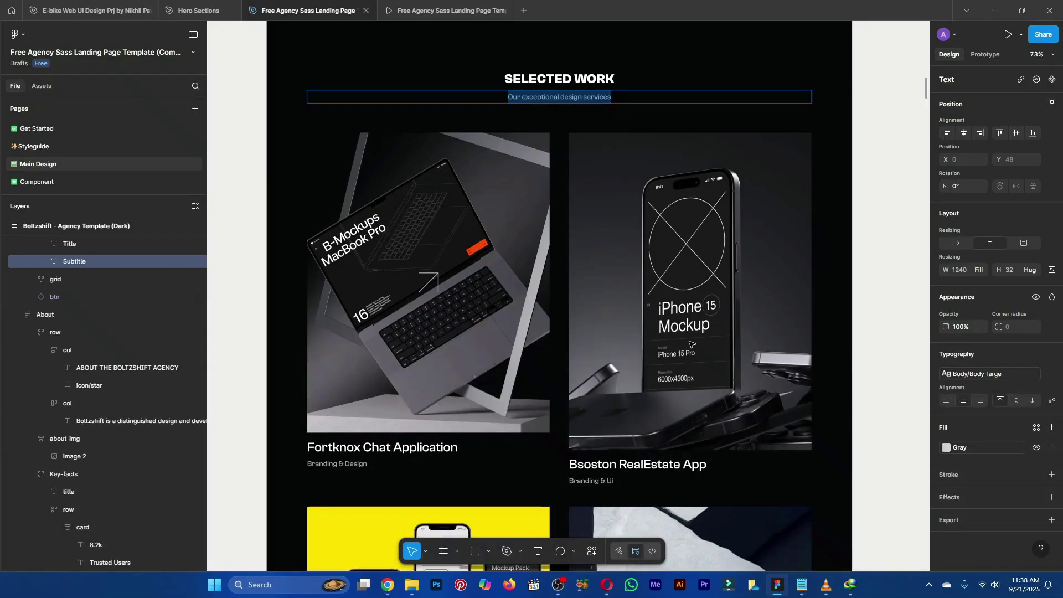
pyautogui.hotkey('alt', 'Tab')
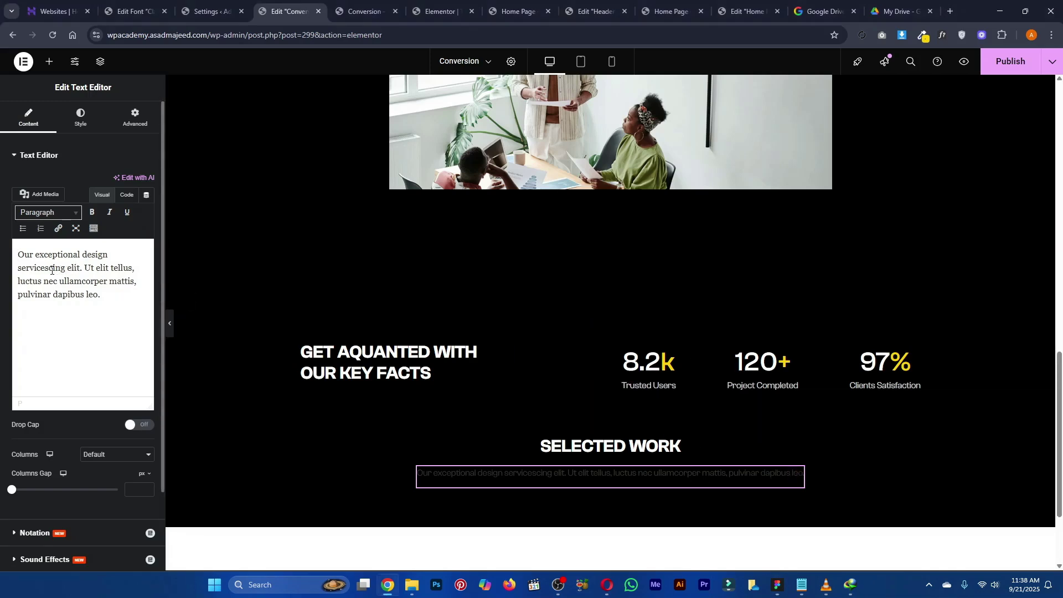
pyautogui.moveTo(55, 269); pyautogui.dragTo(116, 307)
pyautogui.press('BackSpace')
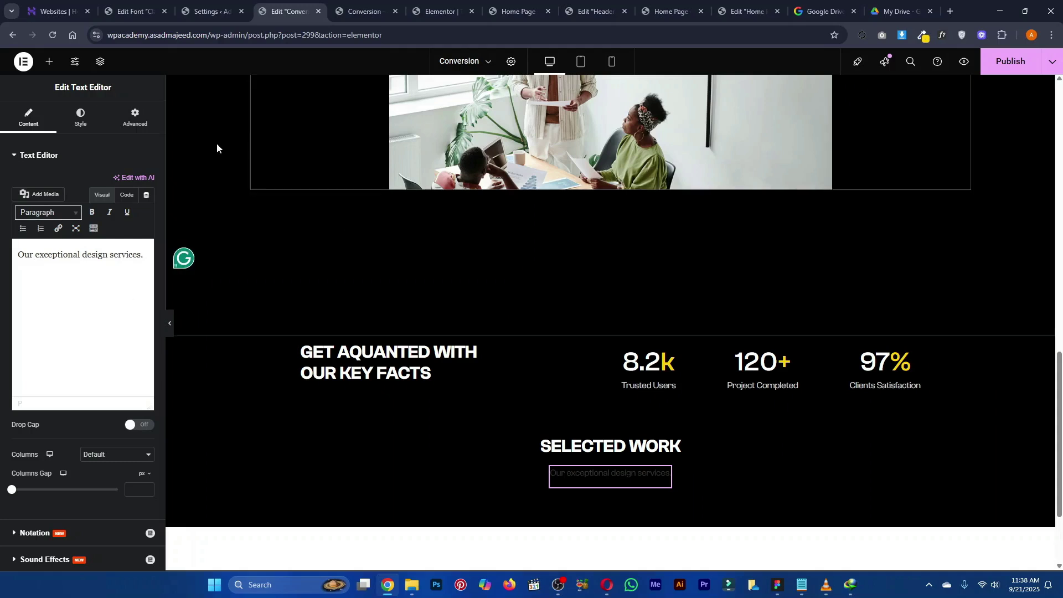
# Style the subtitle with the global Grey text color and the global Body Small font
pyautogui.click(80, 117)
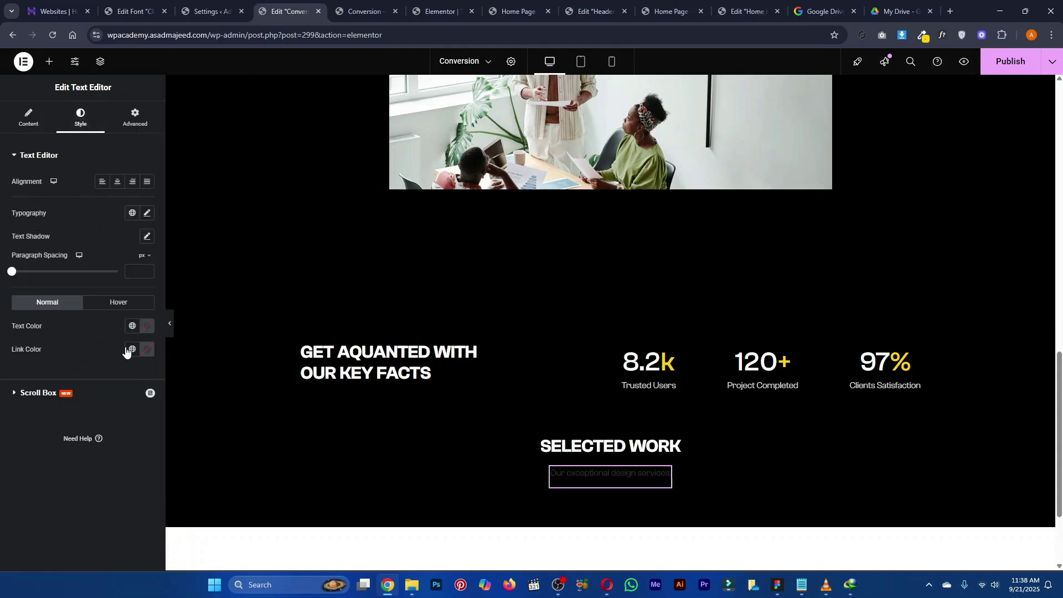
pyautogui.click(131, 327)
pyautogui.click(65, 467)
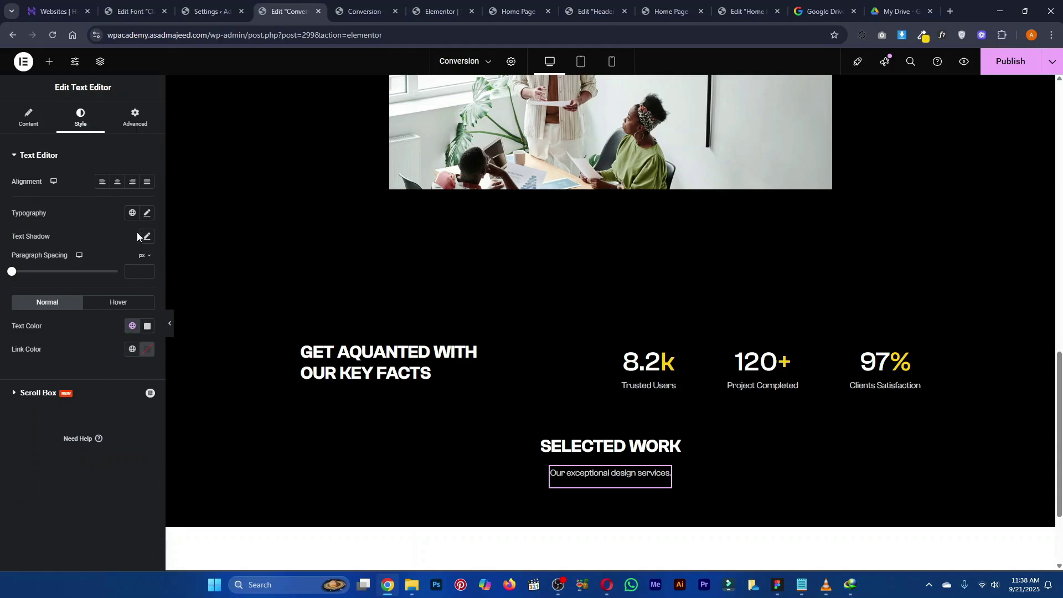
pyautogui.click(132, 213)
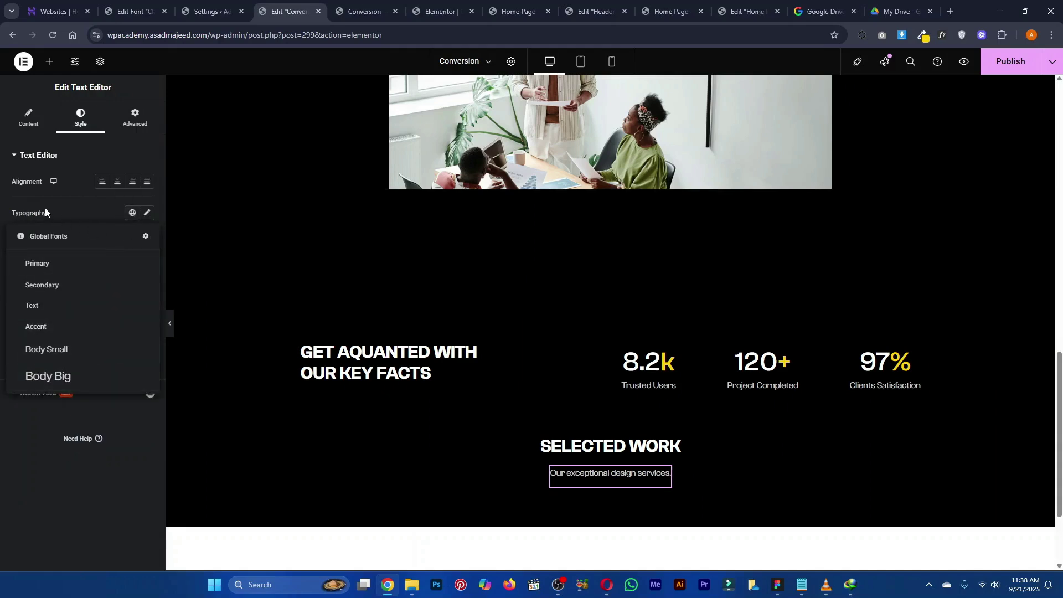
pyautogui.click(68, 349)
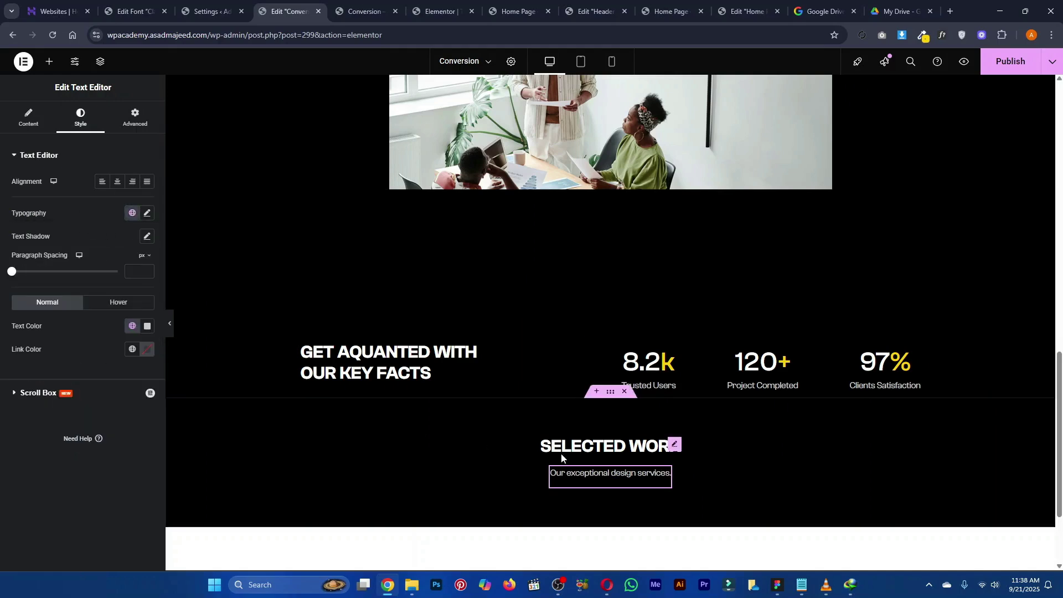
# Change the subtitle's text color to the global Text color and compare it with the subtitle in the Figma design
pyautogui.scroll(-1, 651, 456)
pyautogui.hotkey('alt', 'Tab')
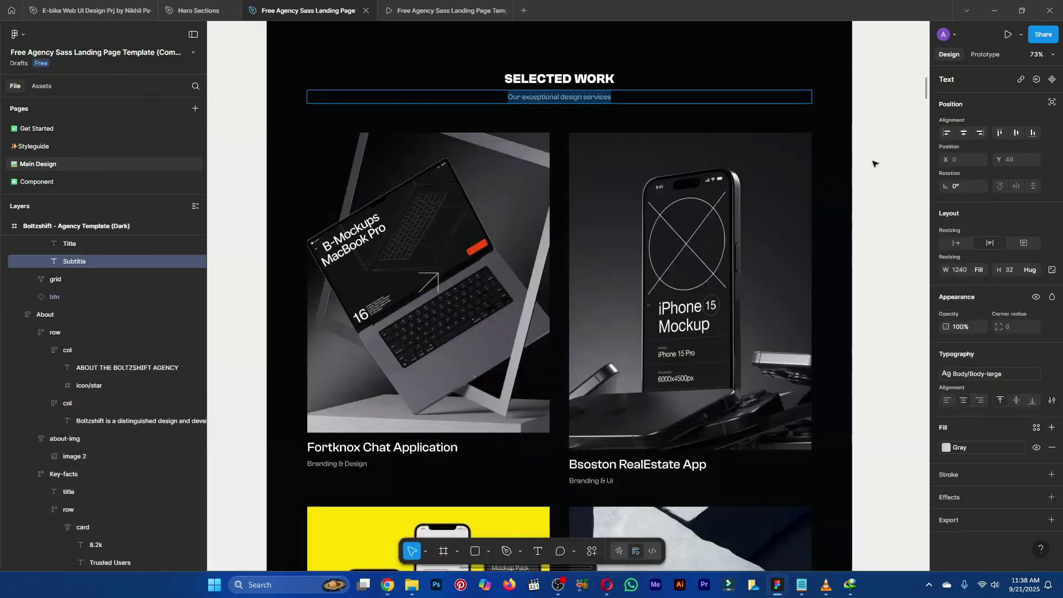
pyautogui.hotkey('alt', 'Tab')
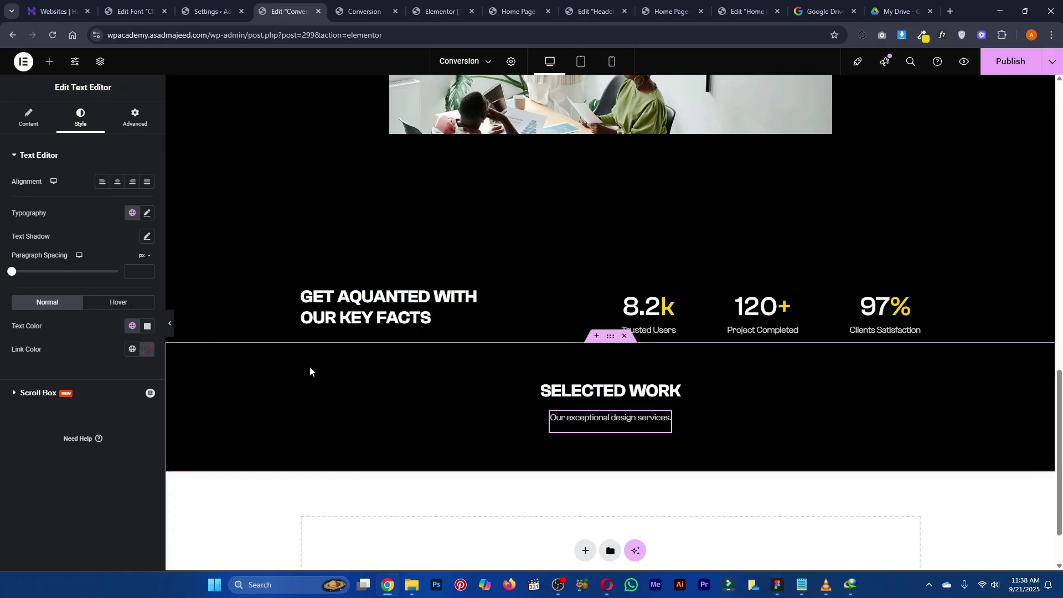
pyautogui.click(132, 326)
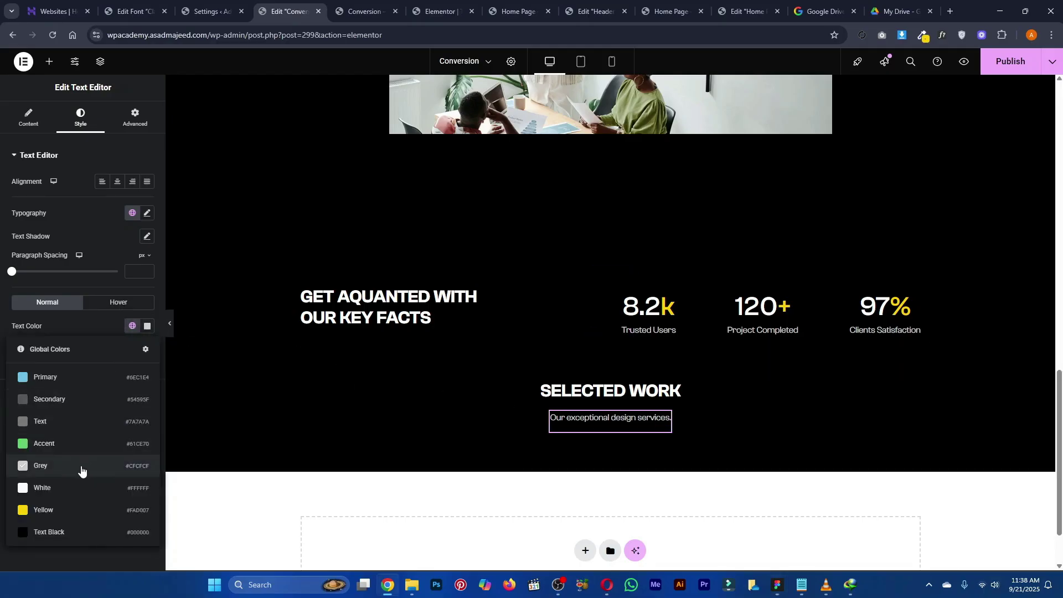
pyautogui.click(81, 428)
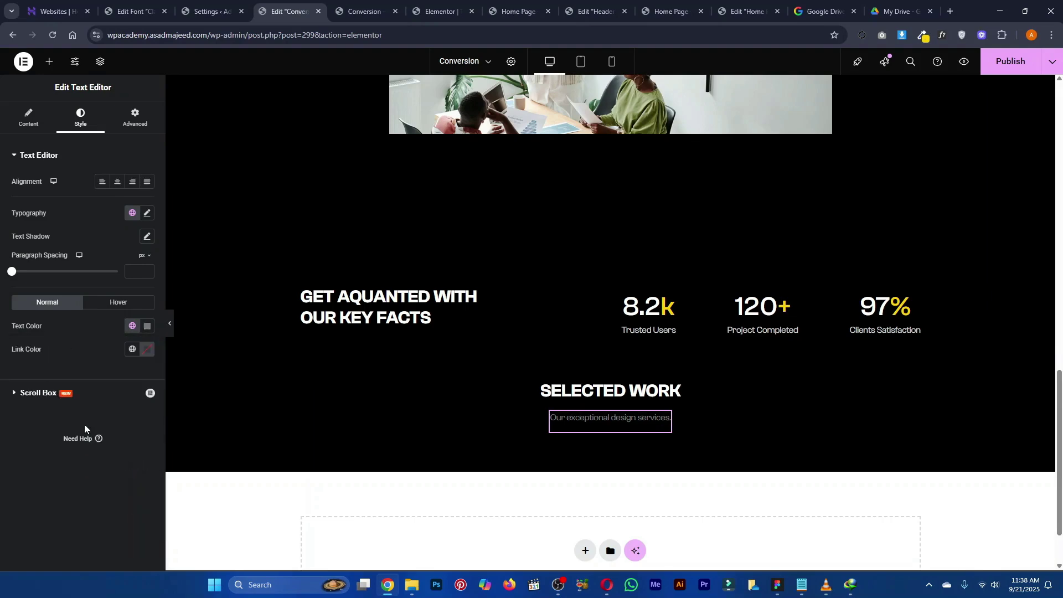
pyautogui.hotkey('alt', 'Tab')
pyautogui.press('Escape')
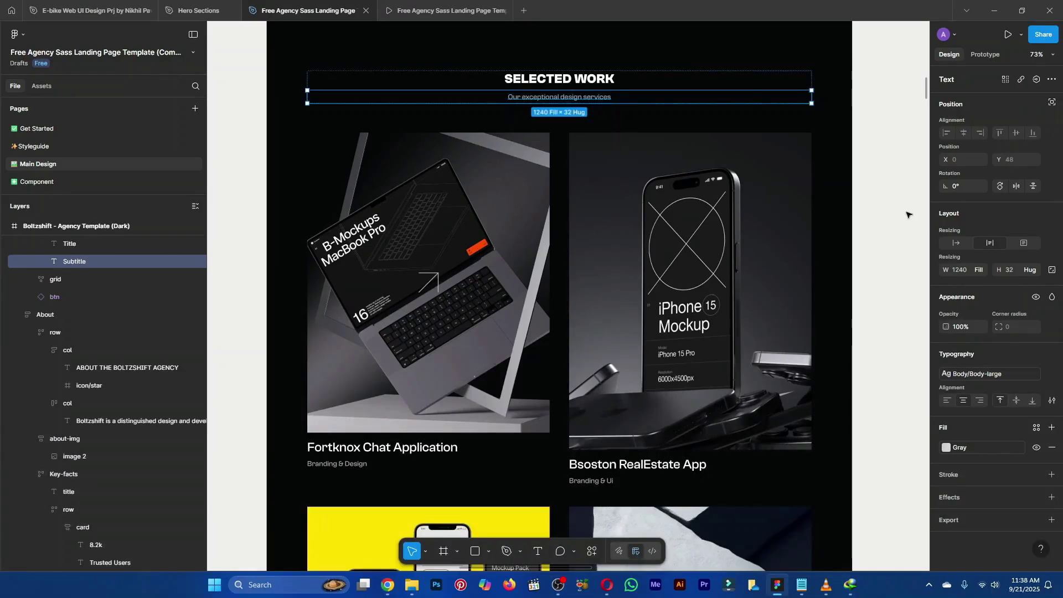
# Check the subtitle's text color in Elementor's color picker and review the Selected Work cards in the Figma design
pyautogui.hotkey('alt', 'Tab')
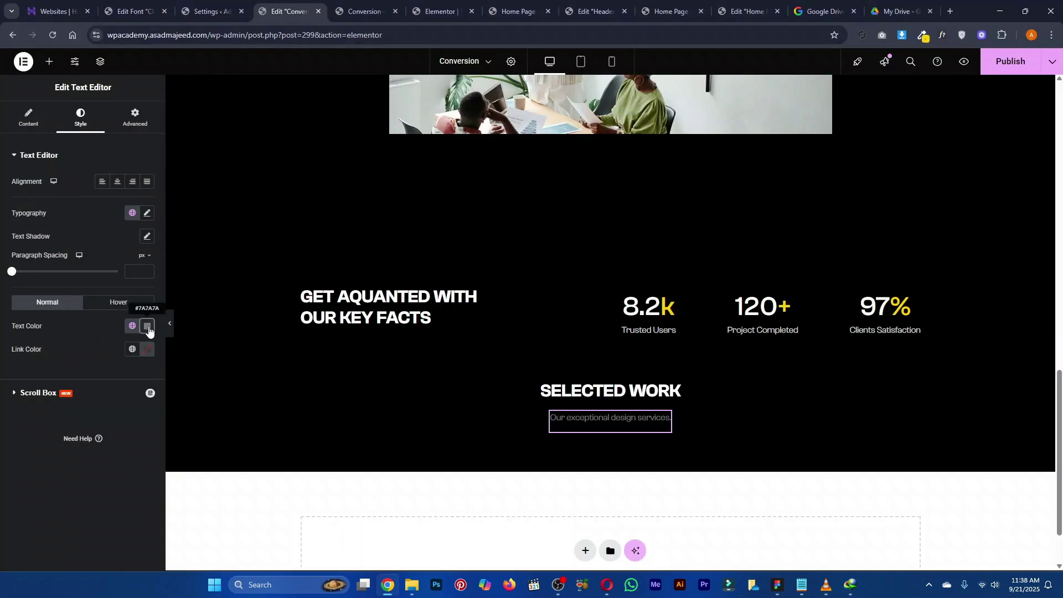
pyautogui.click(147, 328)
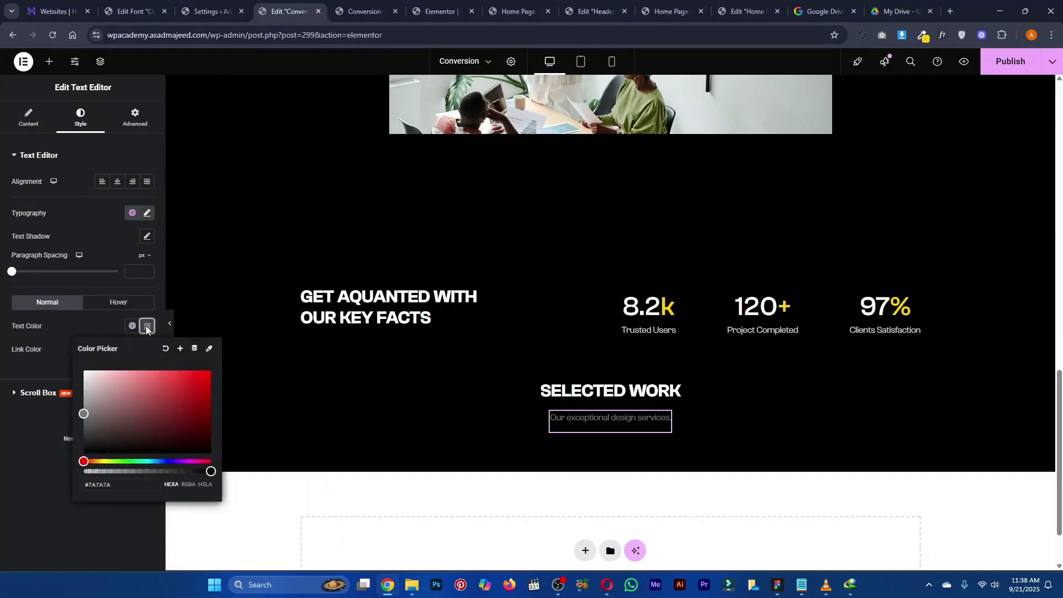
pyautogui.click(45, 417)
pyautogui.hotkey('alt', 'Tab')
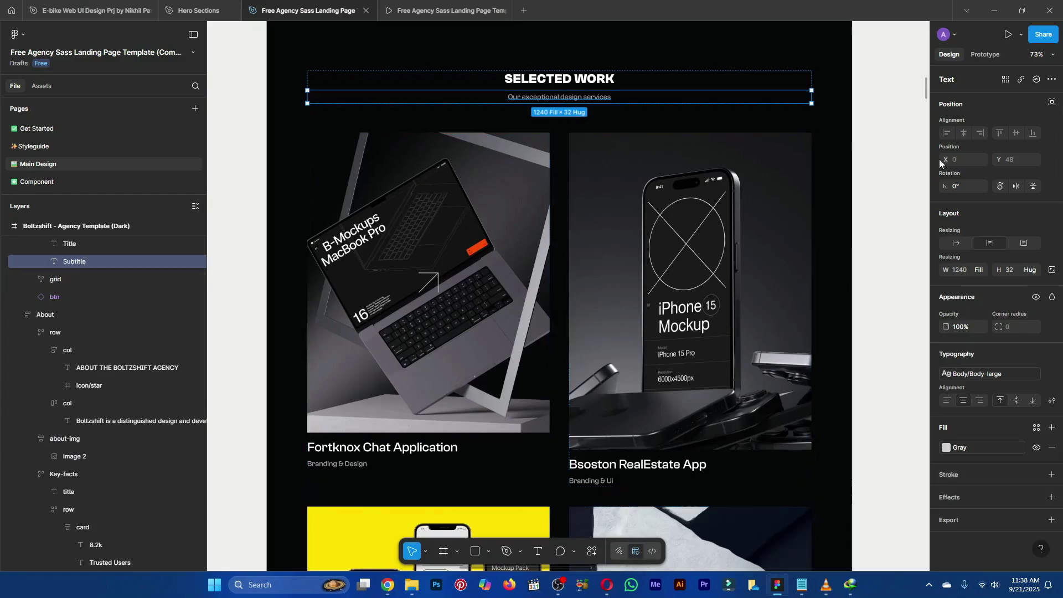
pyautogui.click(912, 165)
pyautogui.scroll(-1, 480, 188)
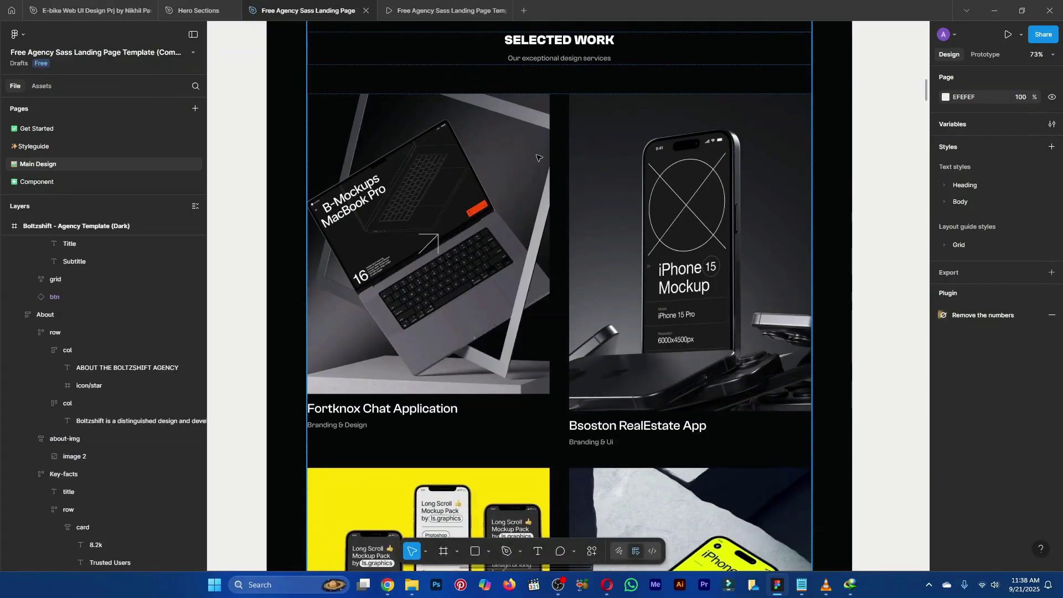
# Back in Elementor, add a container below the "Our exceptional design services." subtitle and nest another container inside it
pyautogui.hotkey('alt', 'Tab')
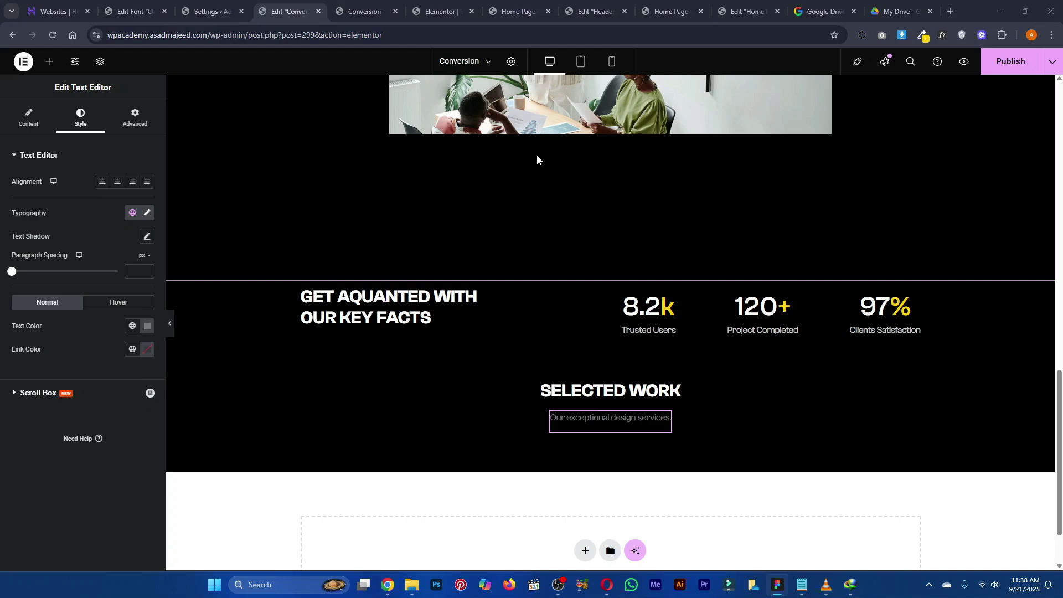
pyautogui.click(48, 59)
pyautogui.moveTo(429, 381); pyautogui.dragTo(586, 430)
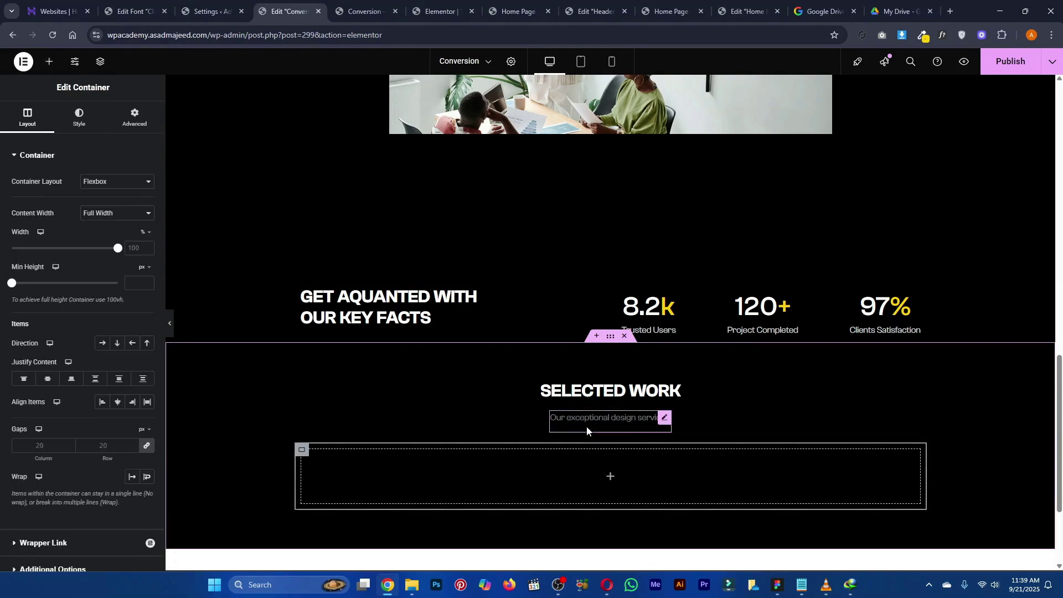
pyautogui.click(49, 61)
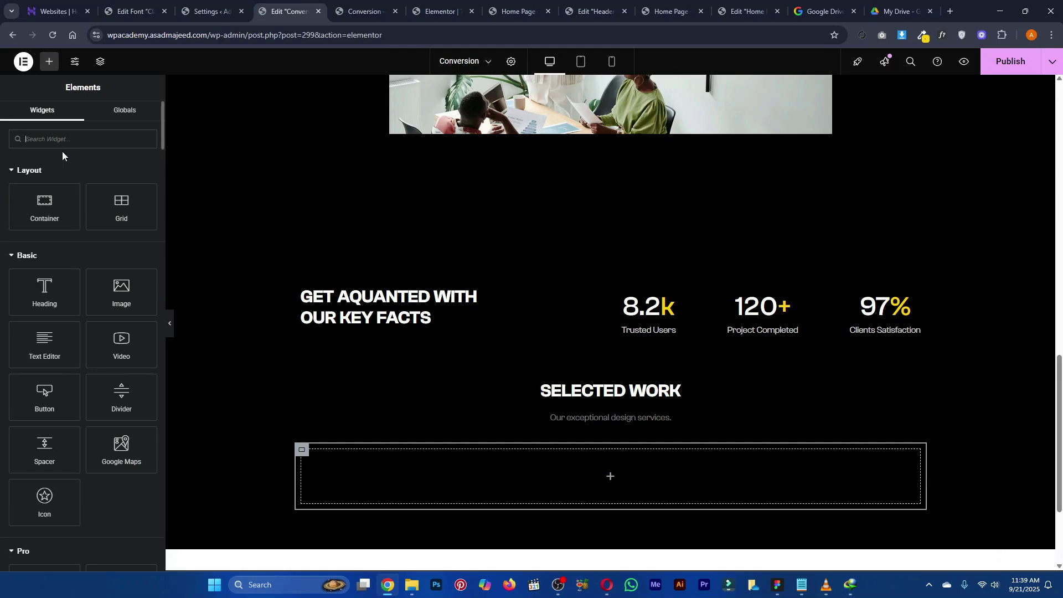
pyautogui.moveTo(45, 206); pyautogui.dragTo(402, 501)
pyautogui.scroll(-3, 344, 431)
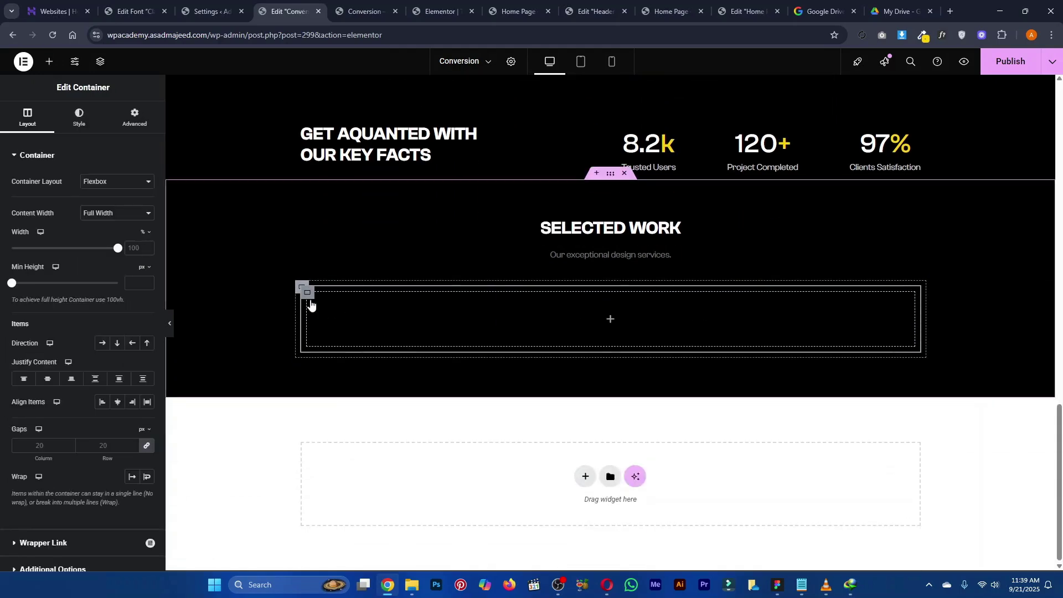
# Duplicate the nested container three times to make four card containers
pyautogui.hotkey('ctrl', 'd')
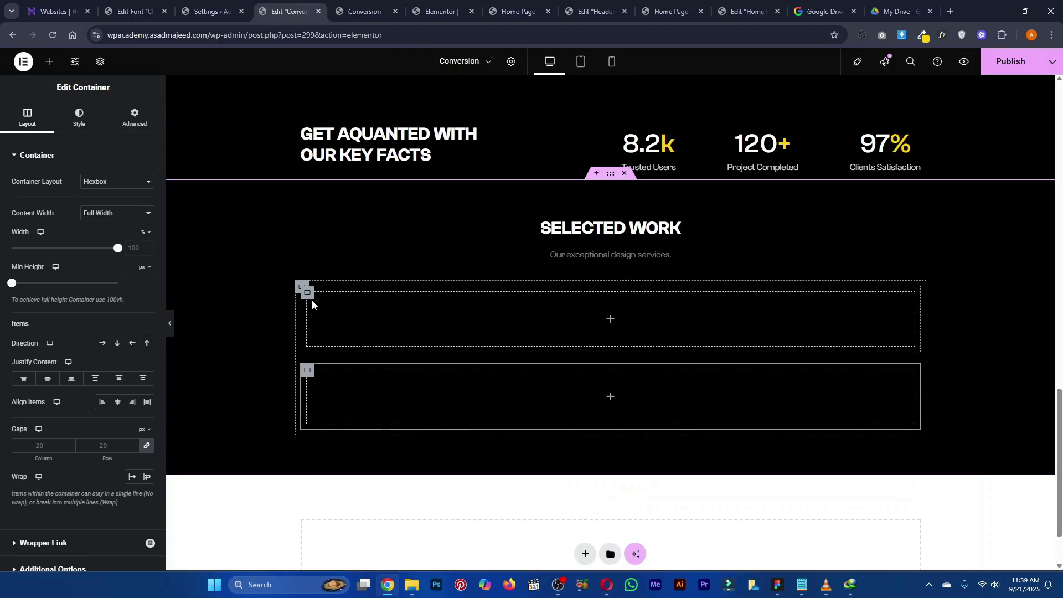
pyautogui.hotkey('ctrl', 'd')
pyautogui.hotkey('ctrl', 'd')
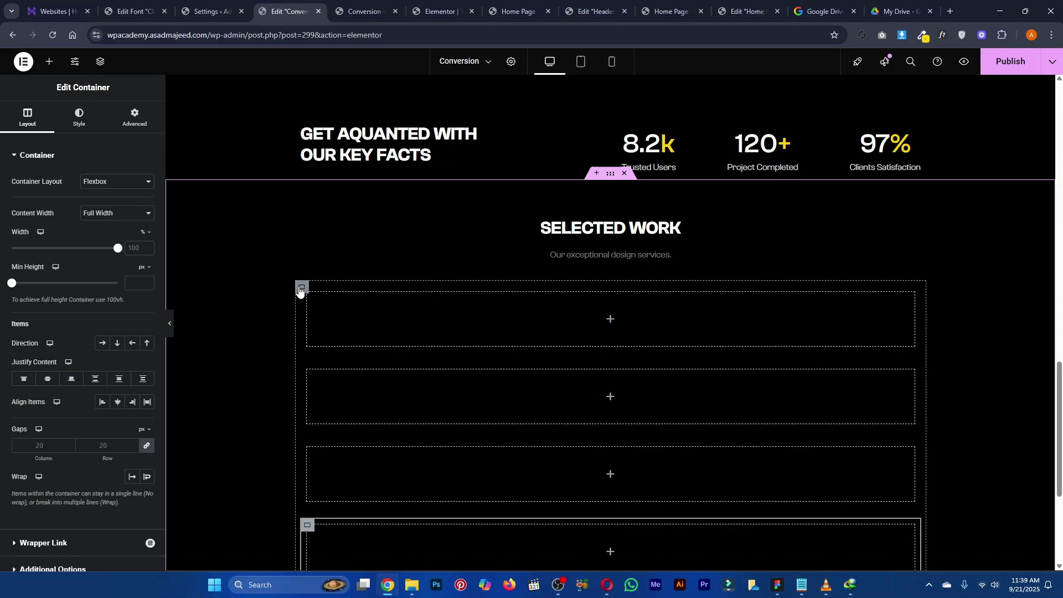
# Set the outer card container's direction to row and enable wrapping of its items
pyautogui.click(301, 288)
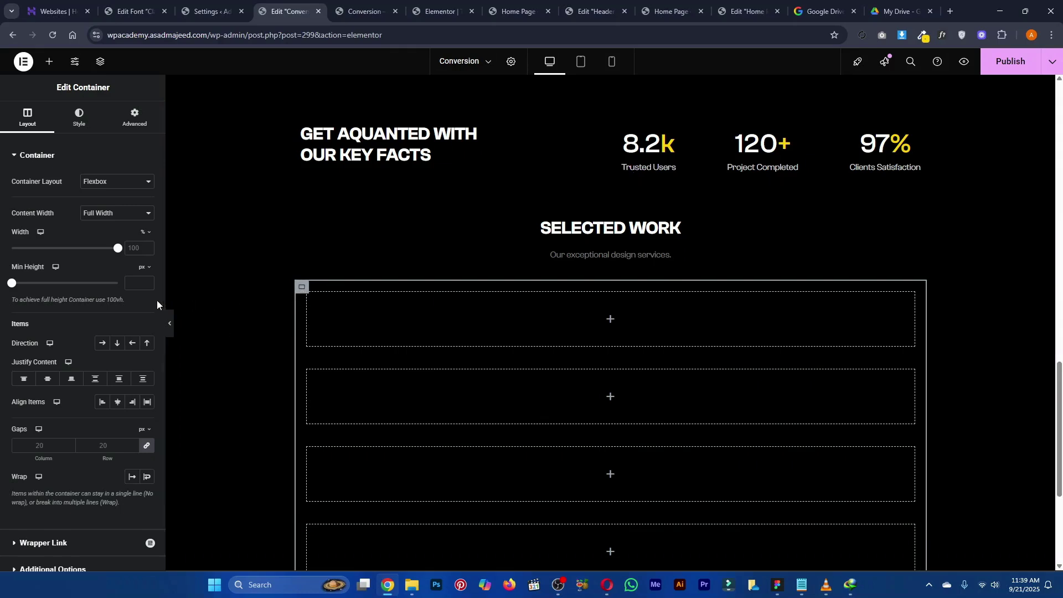
pyautogui.click(101, 344)
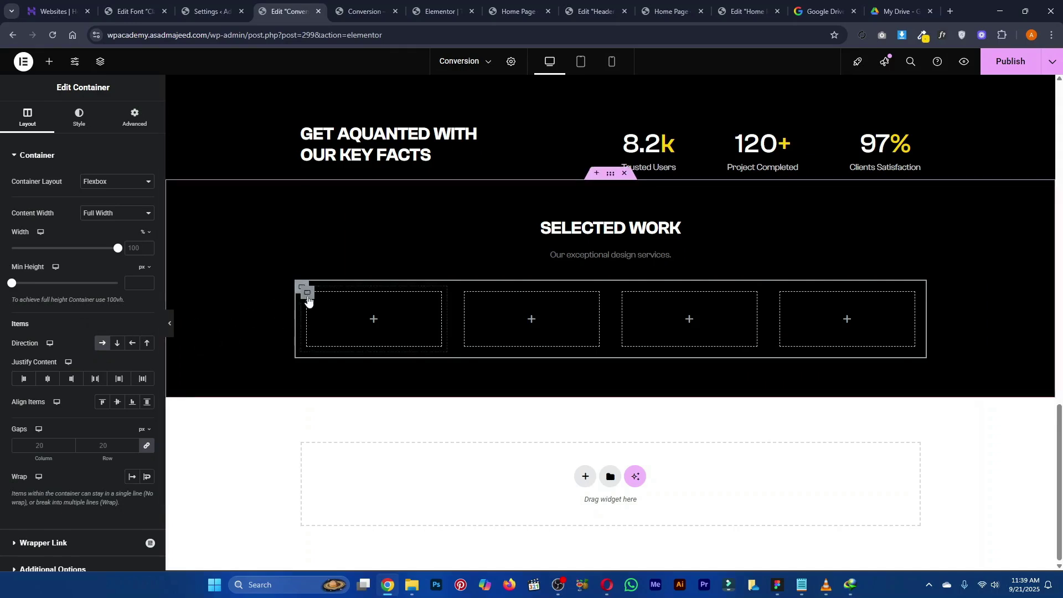
pyautogui.moveTo(12, 481); pyautogui.dragTo(37, 484)
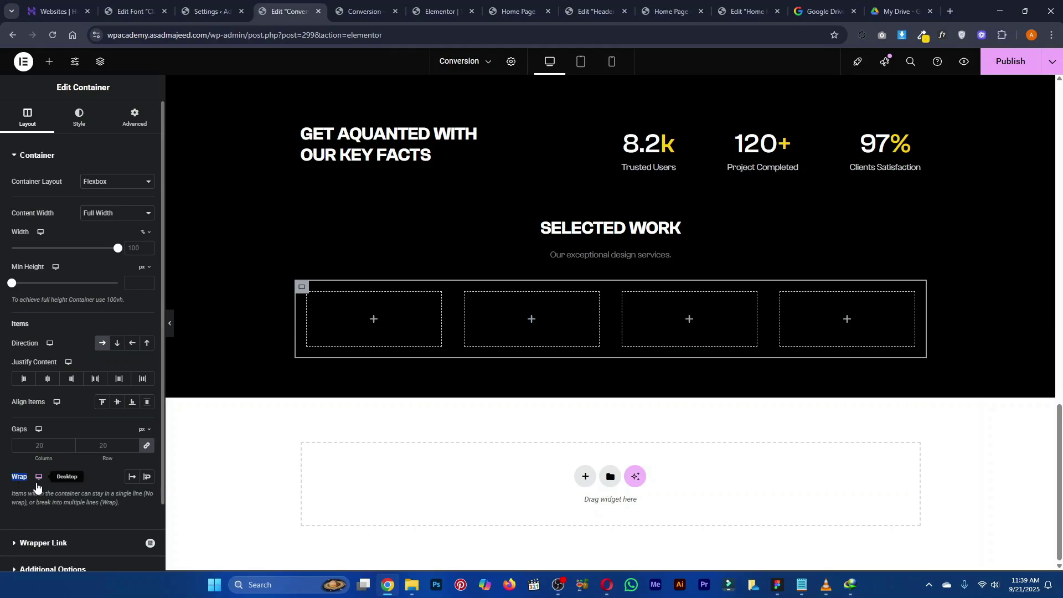
pyautogui.click(146, 479)
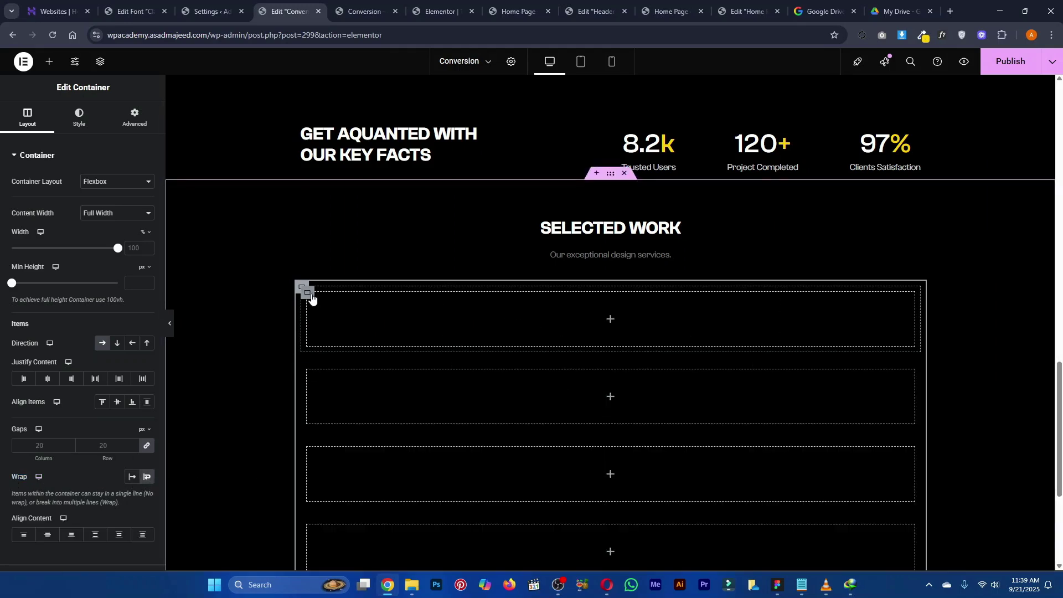
# Set the width of each of the four nested card containers to 45%
pyautogui.click(308, 293)
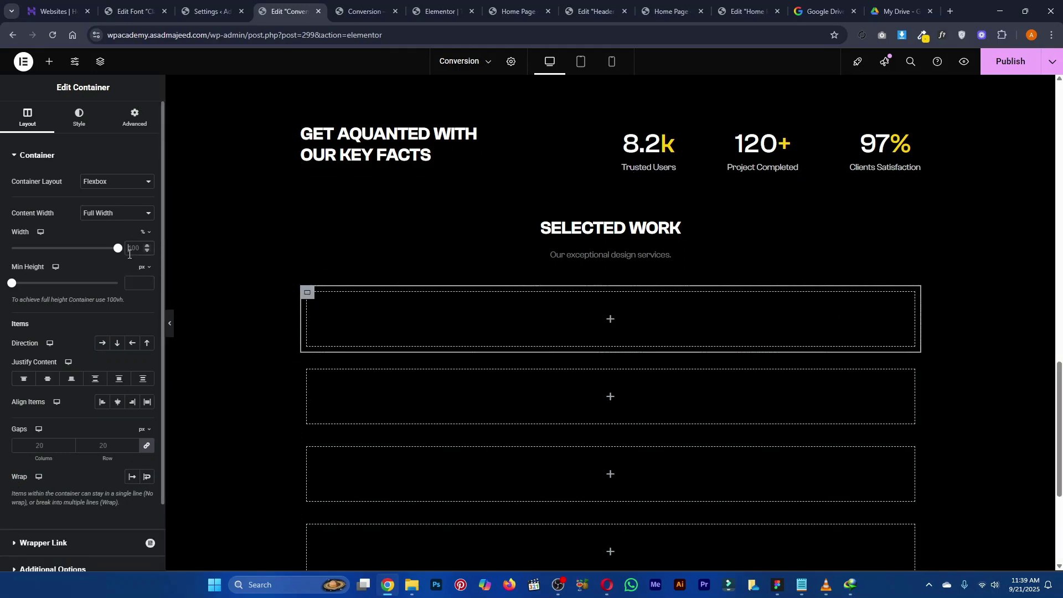
pyautogui.write('45')
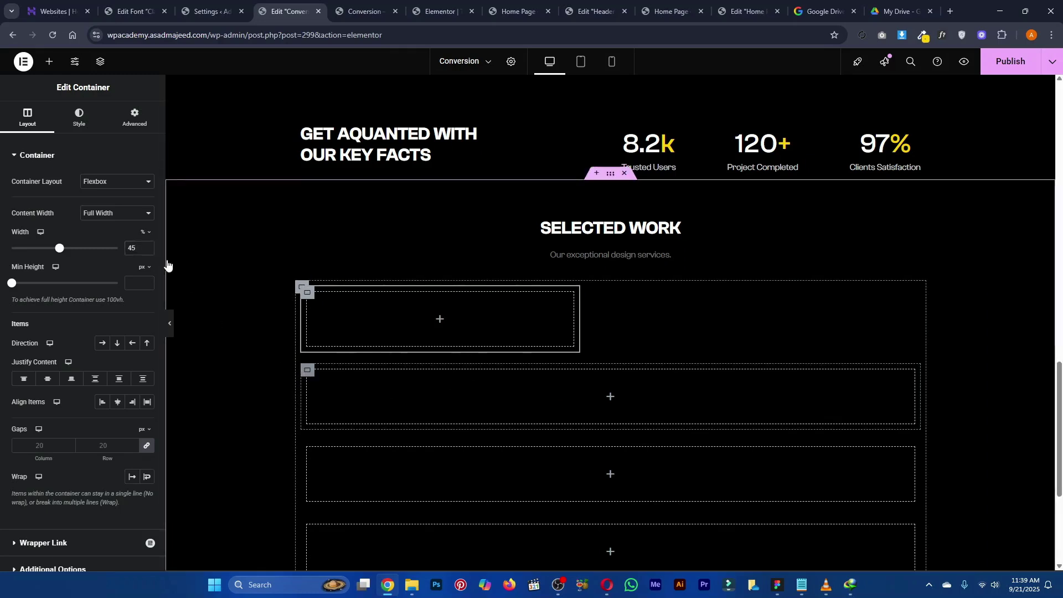
pyautogui.click(143, 249)
pyautogui.write('45')
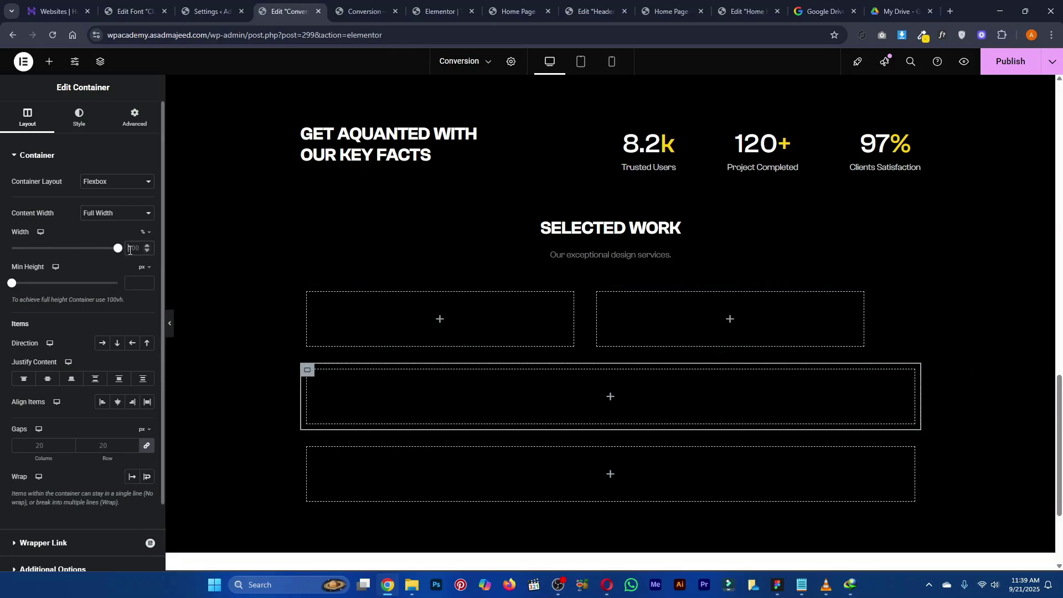
pyautogui.click(129, 250)
pyautogui.write('45')
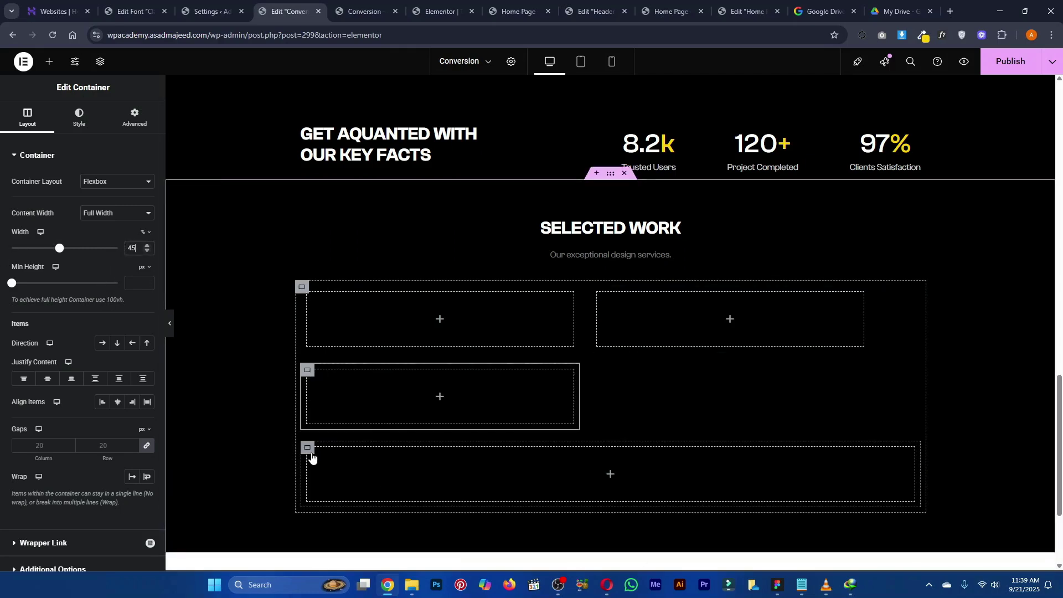
pyautogui.click(312, 458)
pyautogui.click(130, 244)
pyautogui.write('4')
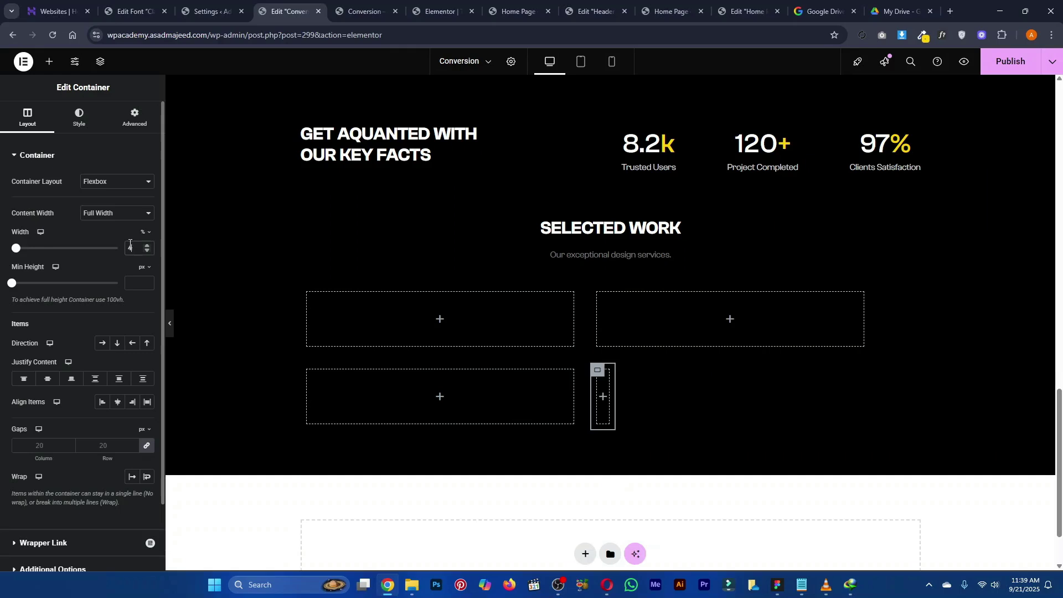
pyautogui.write('5')
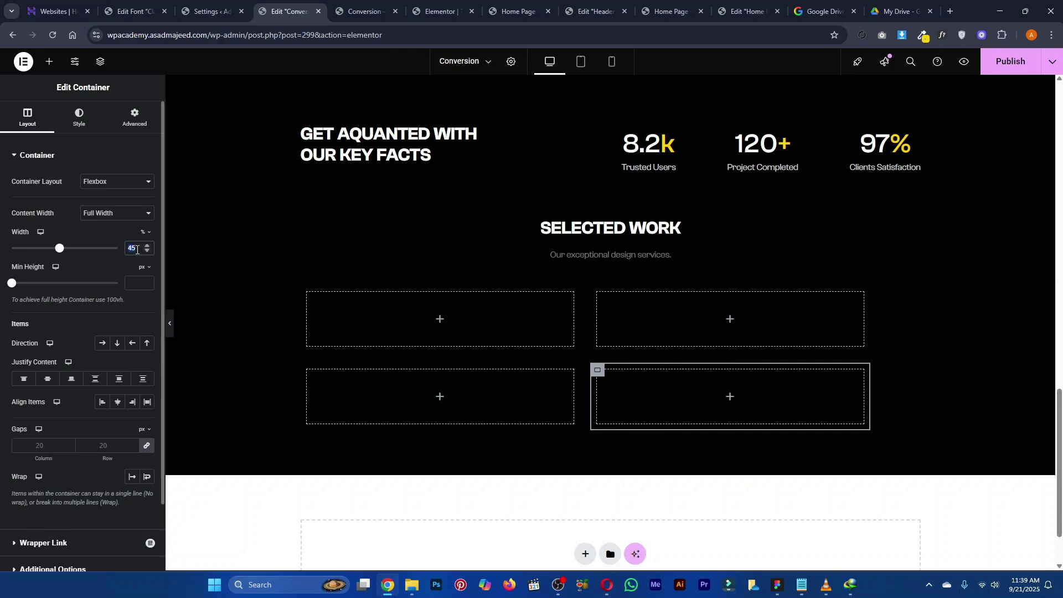
# Set the width of each of the four nested card containers to 48%
pyautogui.write('48')
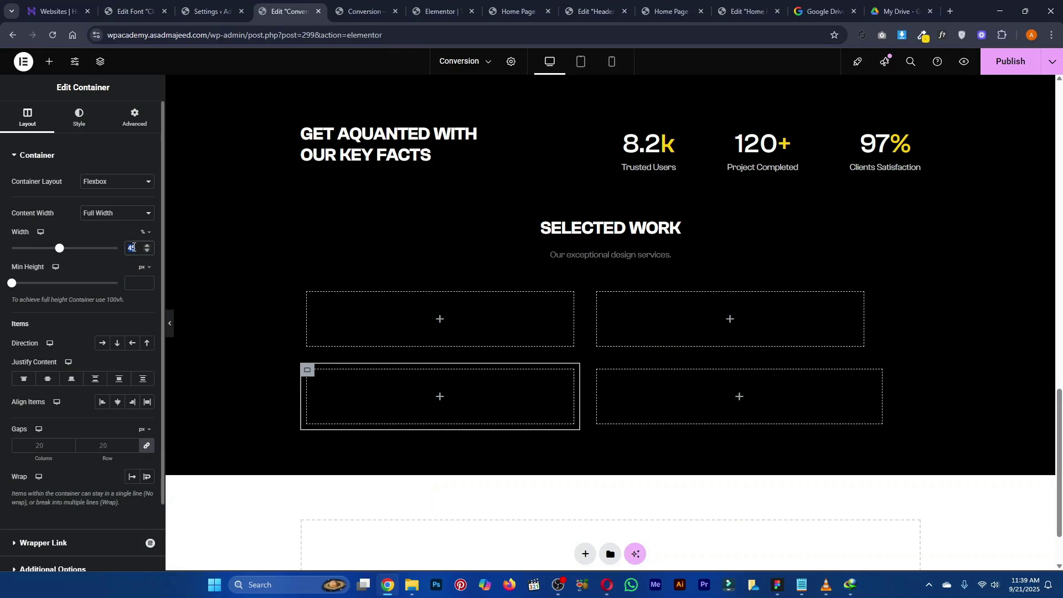
pyautogui.write('48')
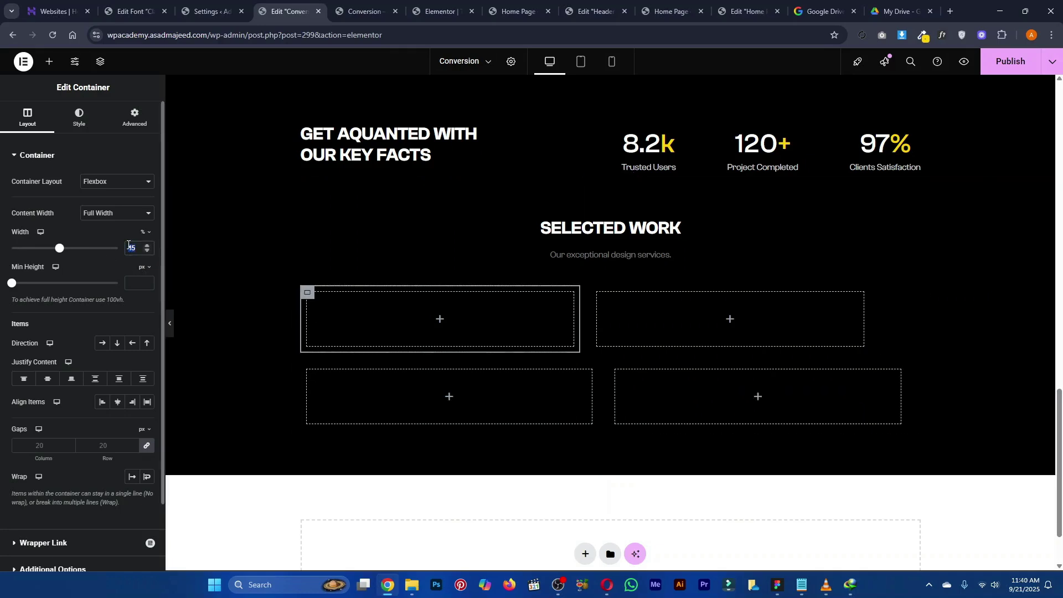
pyautogui.write('48')
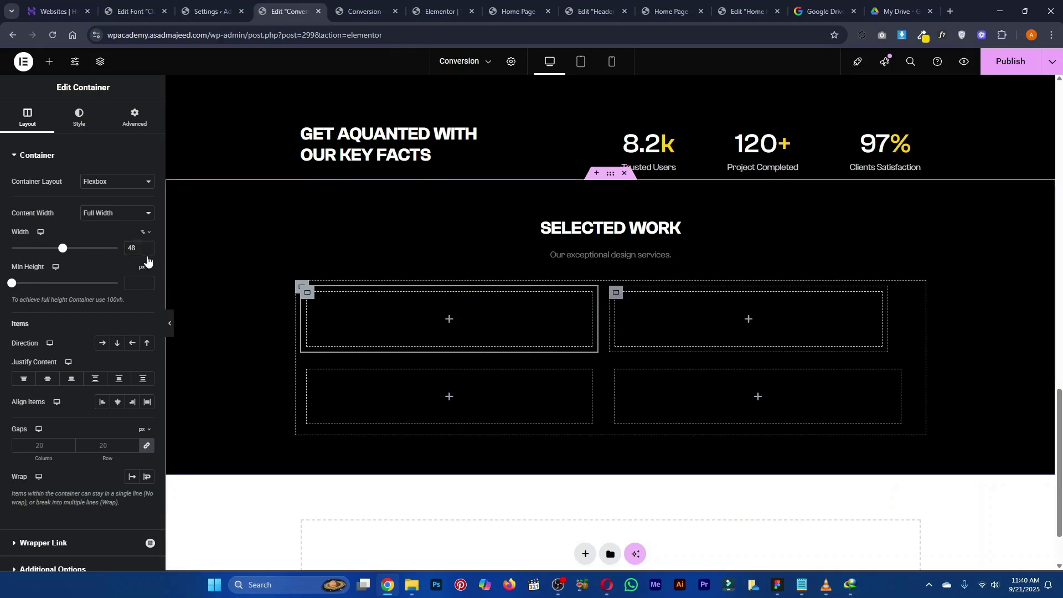
pyautogui.write('48')
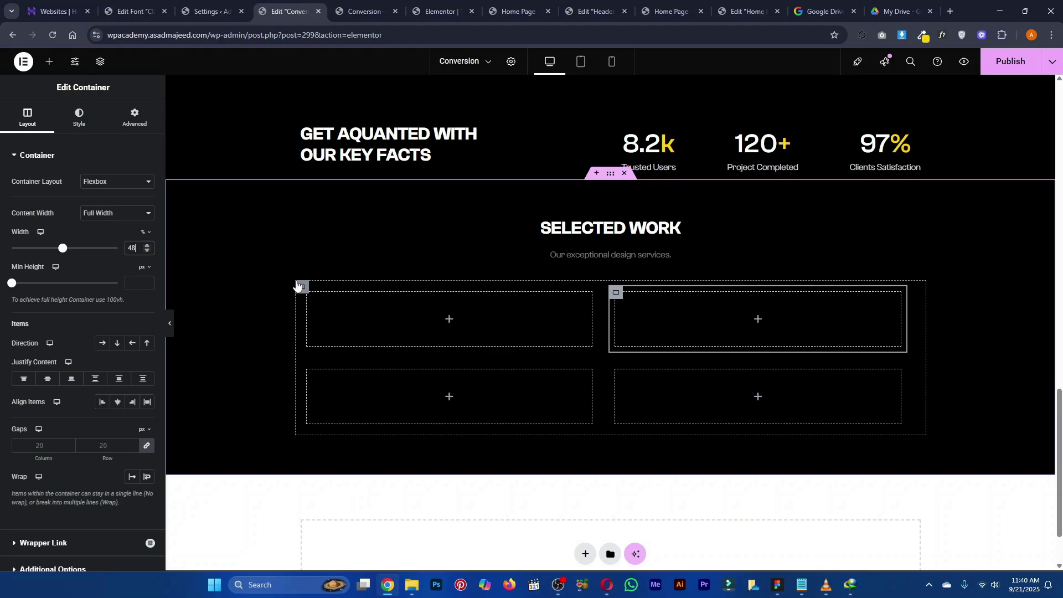
# Center the outer card container's items with both Justify Content and Align Items
pyautogui.click(301, 287)
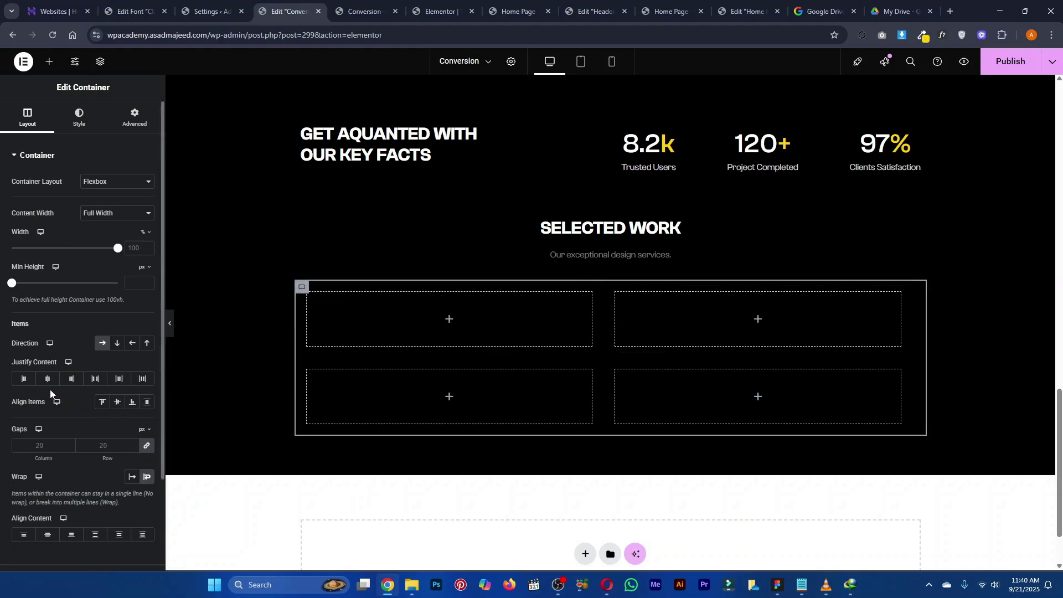
pyautogui.click(47, 378)
pyautogui.click(116, 402)
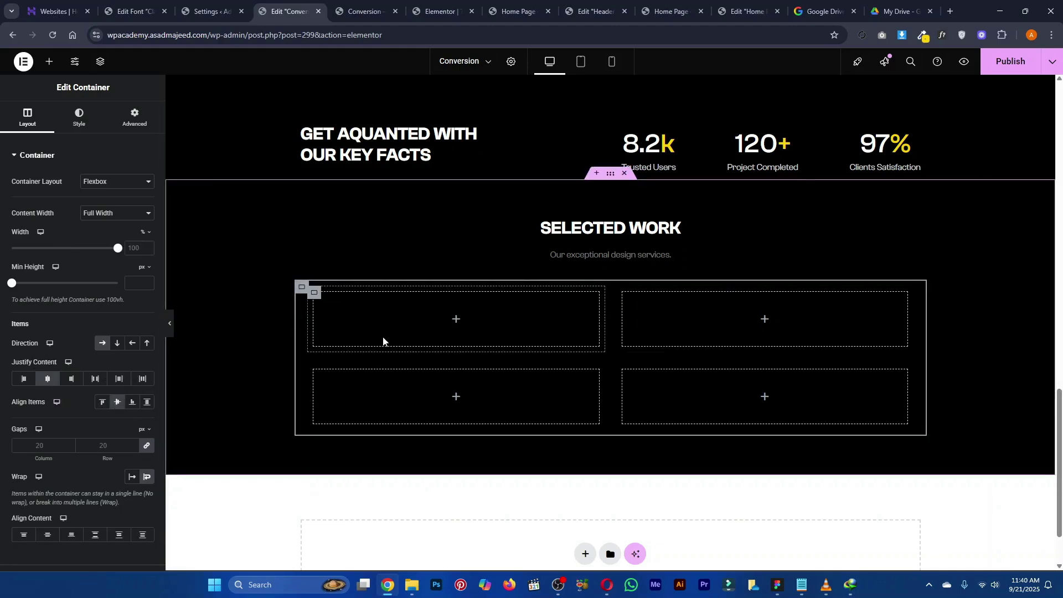
# Inspect the laptop mockup image of the first work card in the Figma design and return to Elementor
pyautogui.hotkey('alt', 'Tab')
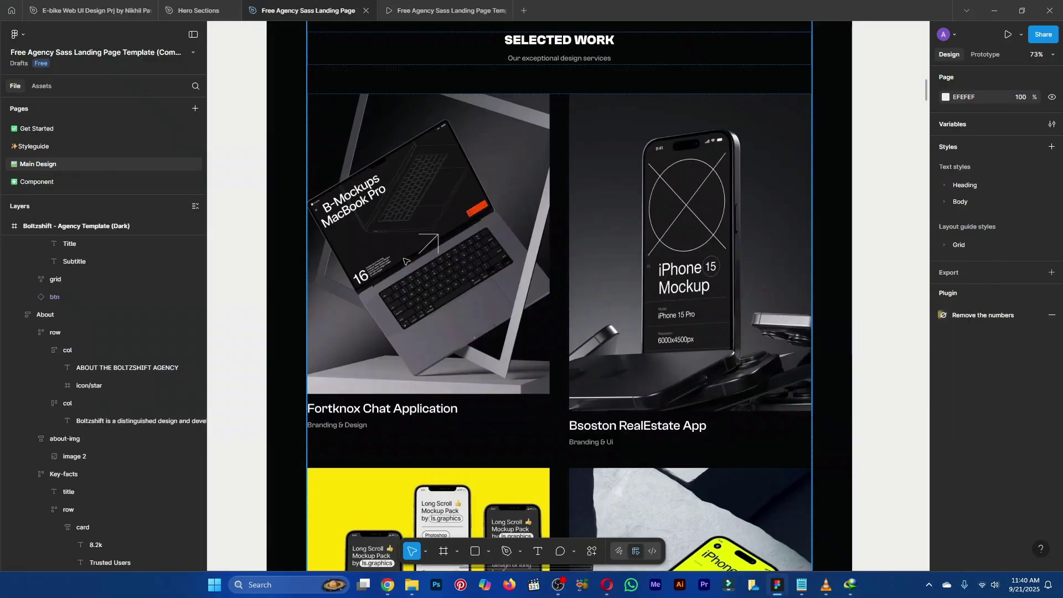
pyautogui.click(488, 227)
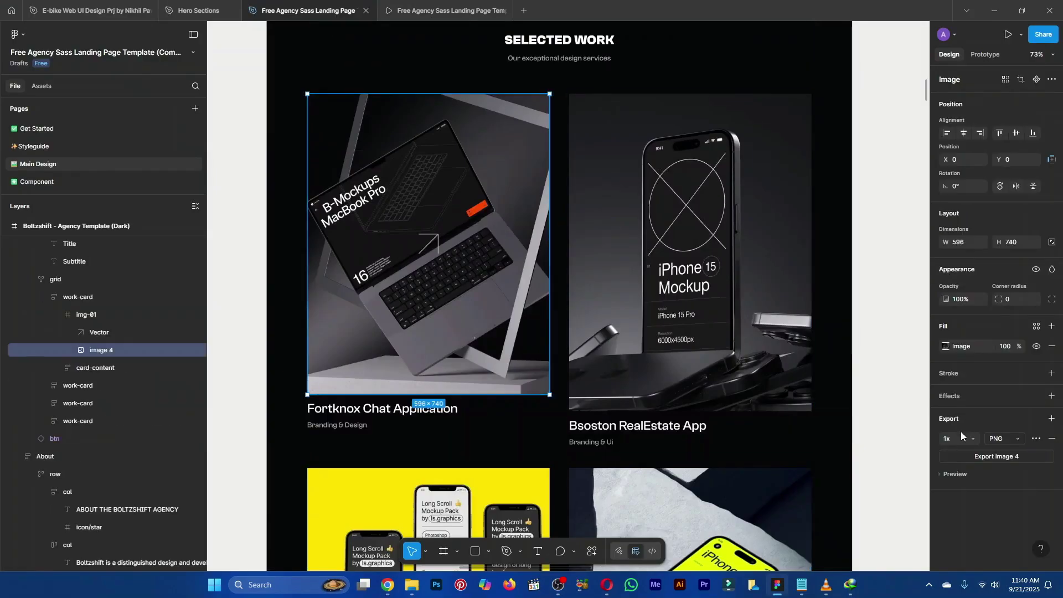
pyautogui.hotkey('alt', 'Tab')
# Add an Image widget to the first card container and assign it the laptop mockup image-4.png from the media library
pyautogui.click(48, 61)
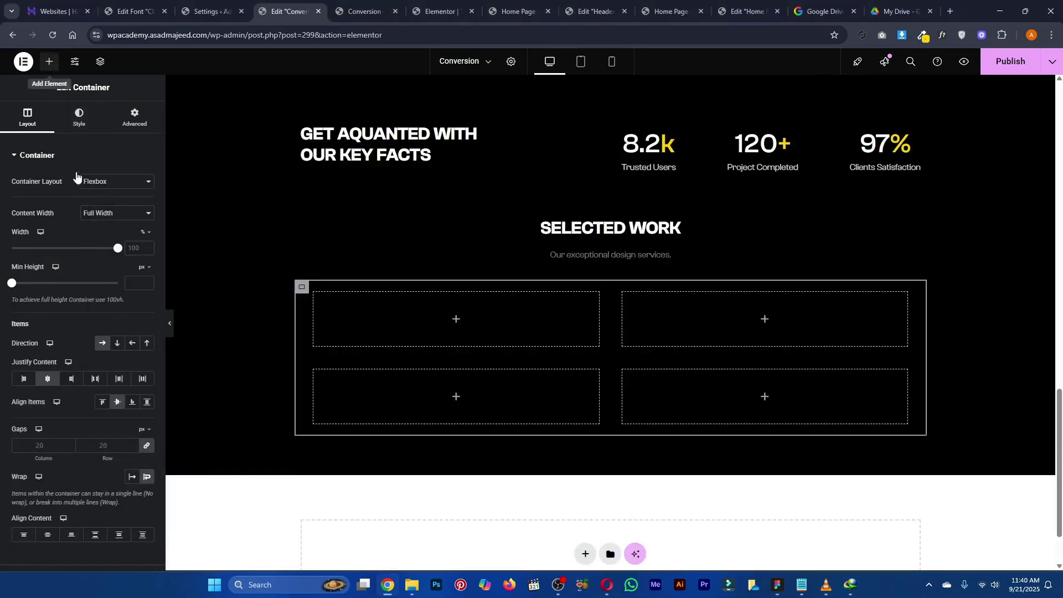
pyautogui.write('image')
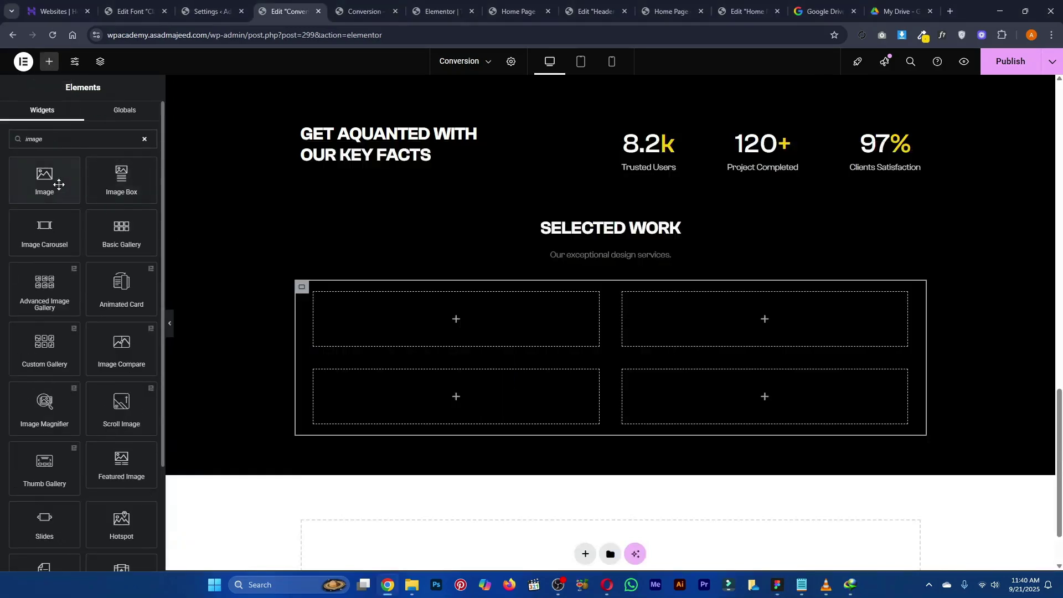
pyautogui.moveTo(55, 177); pyautogui.dragTo(434, 319)
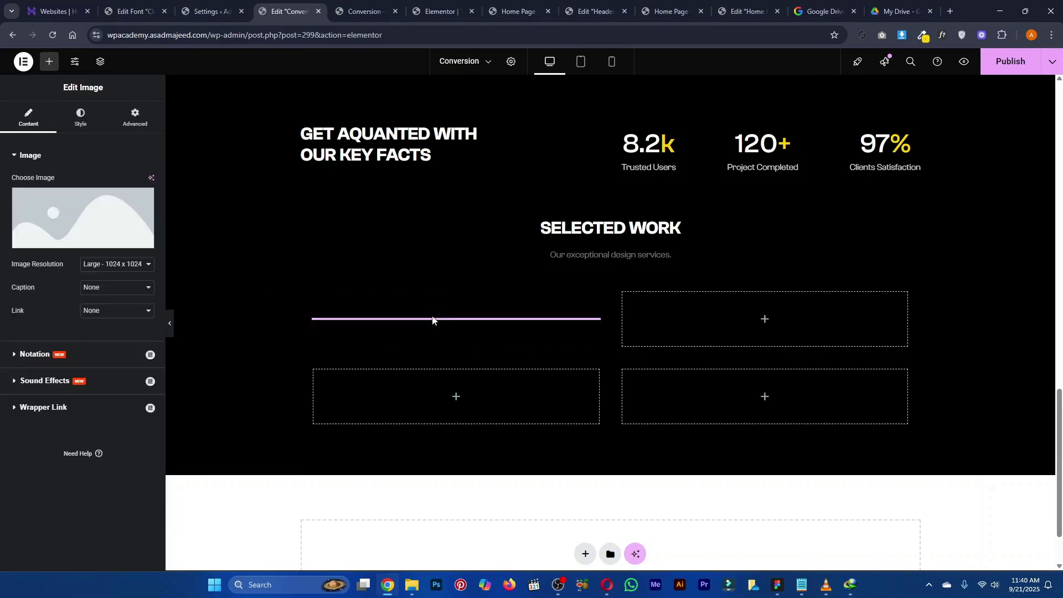
pyautogui.click(83, 208)
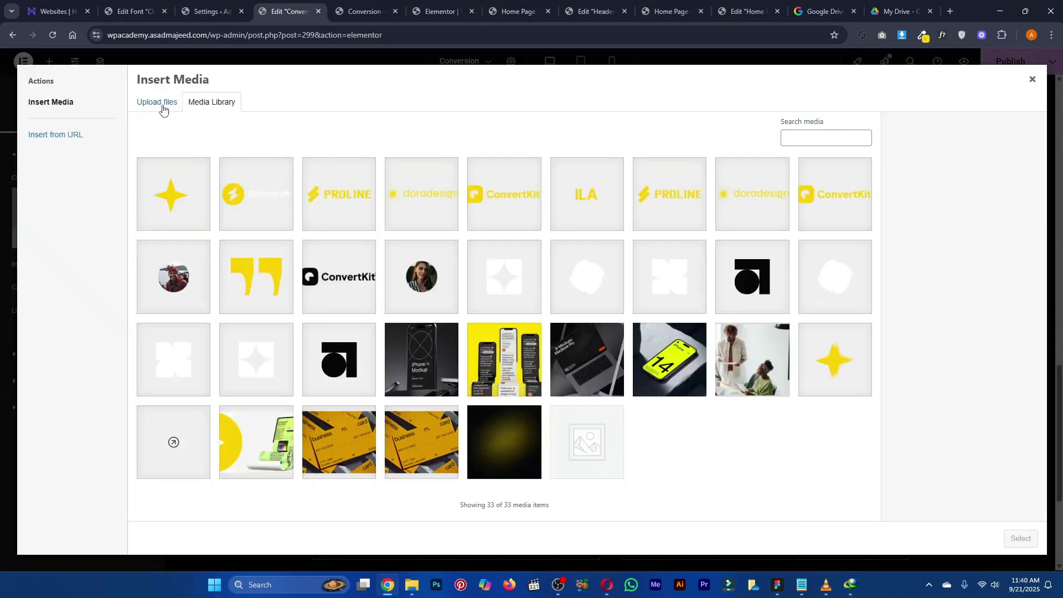
pyautogui.click(434, 357)
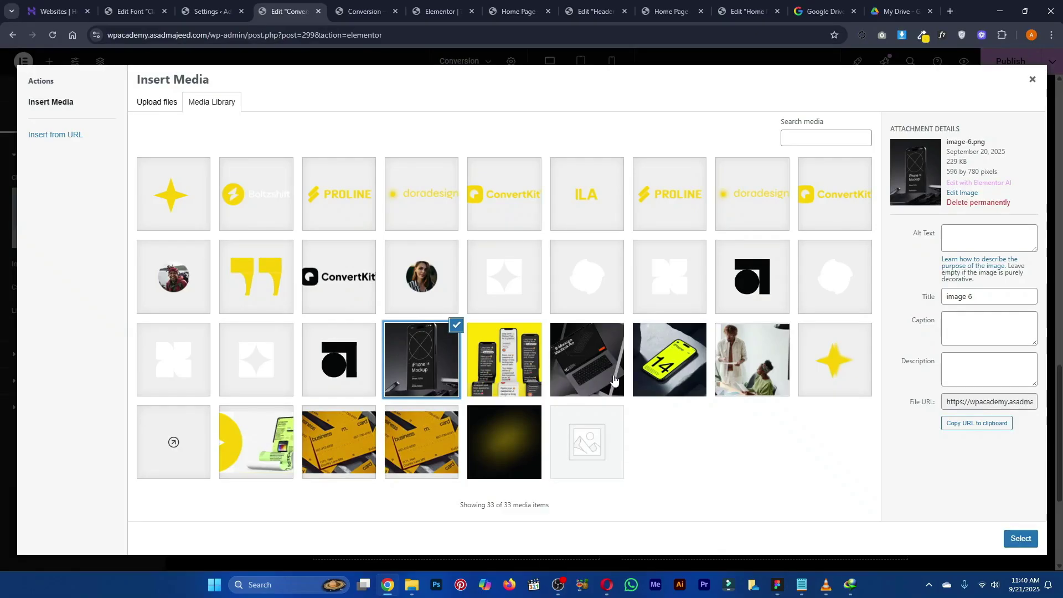
pyautogui.click(609, 377)
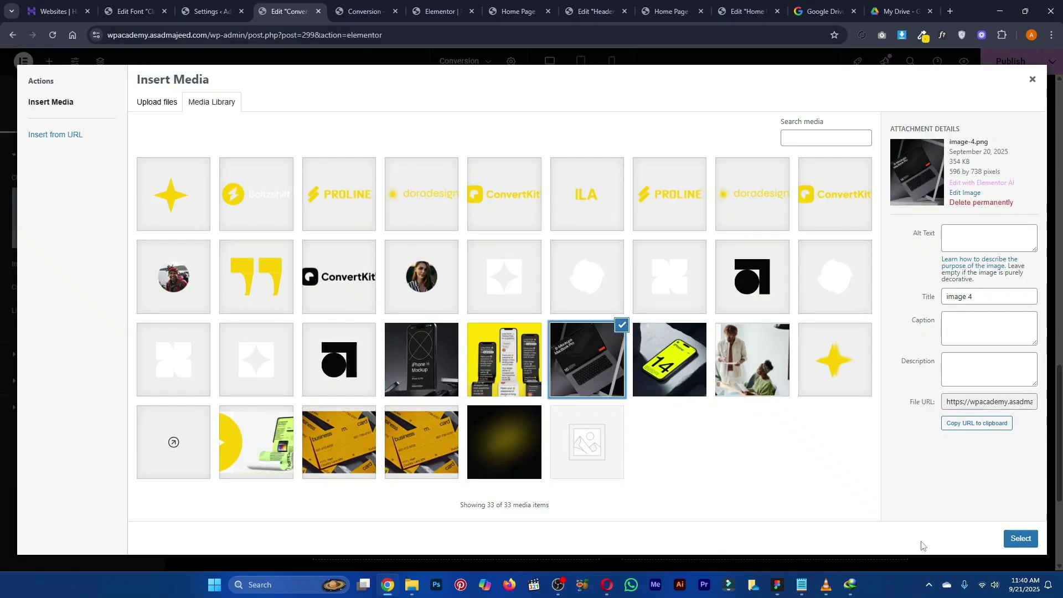
pyautogui.click(1021, 539)
pyautogui.scroll(-3, 476, 316)
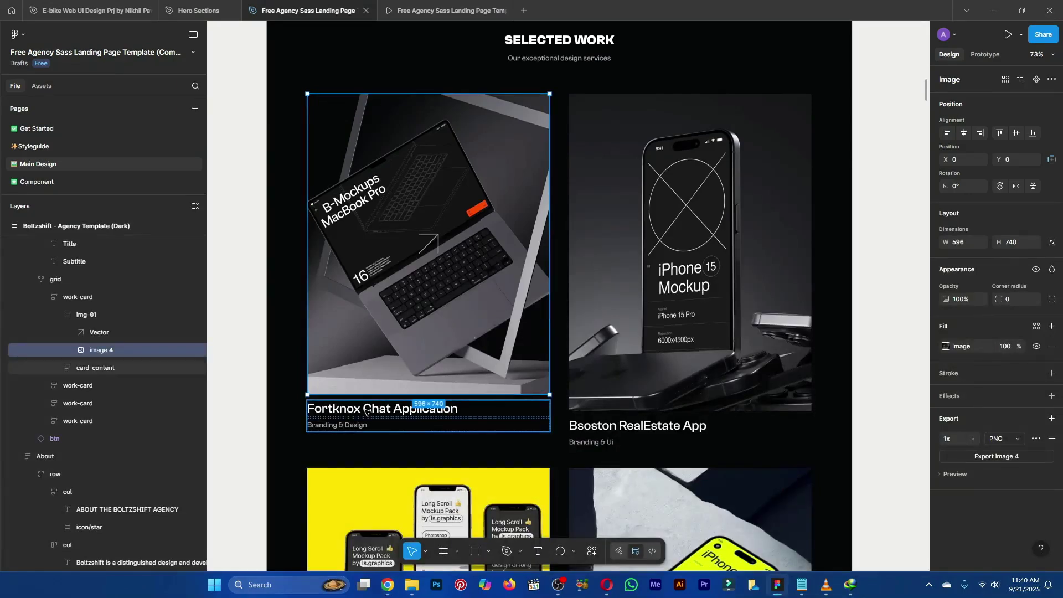
# Copy the first work card's title from the Figma design and add a Heading widget beneath the laptop image in Elementor
pyautogui.click(366, 410)
pyautogui.doubleClick(366, 410)
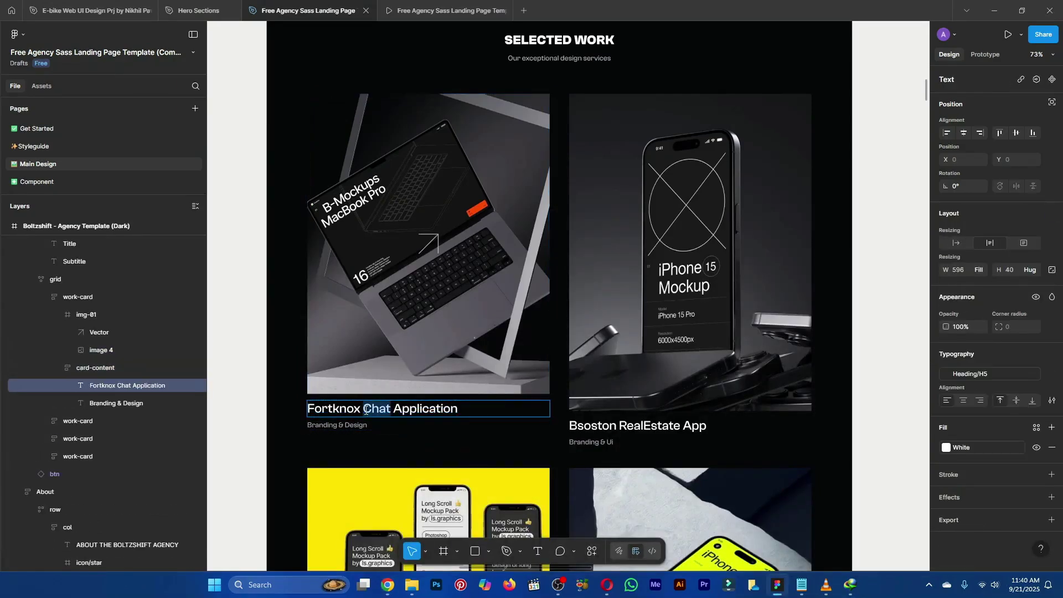
pyautogui.hotkey('alt', 'Tab')
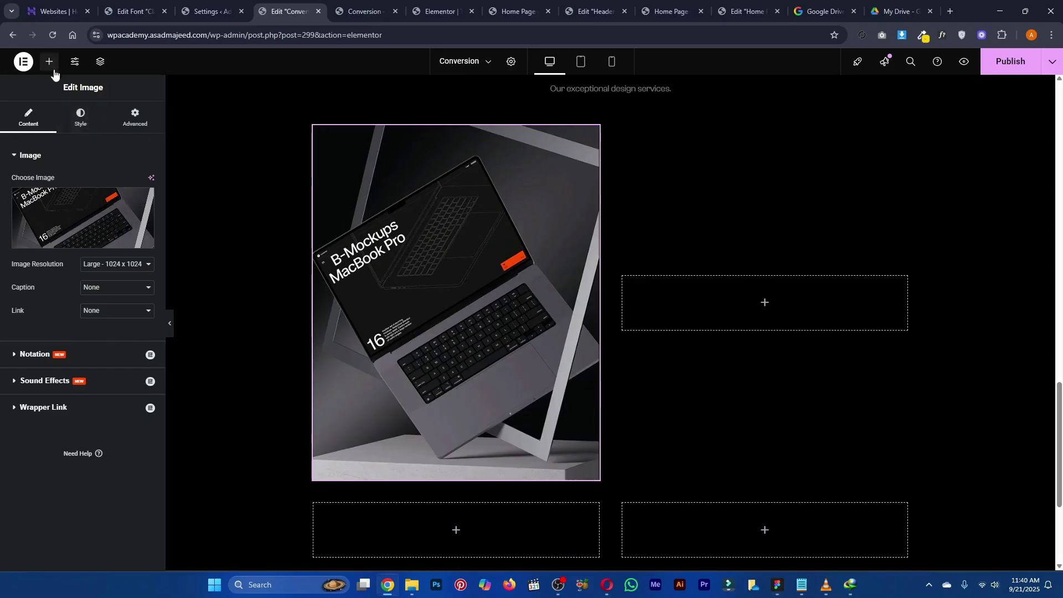
pyautogui.click(51, 63)
pyautogui.click(57, 137)
pyautogui.write('hea')
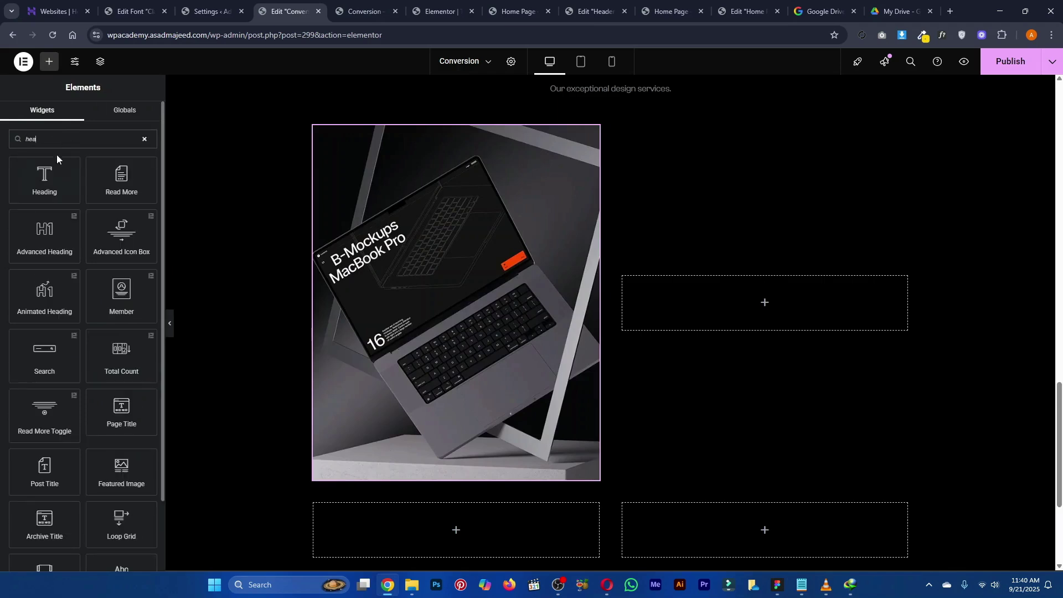
pyautogui.moveTo(45, 177); pyautogui.dragTo(443, 460)
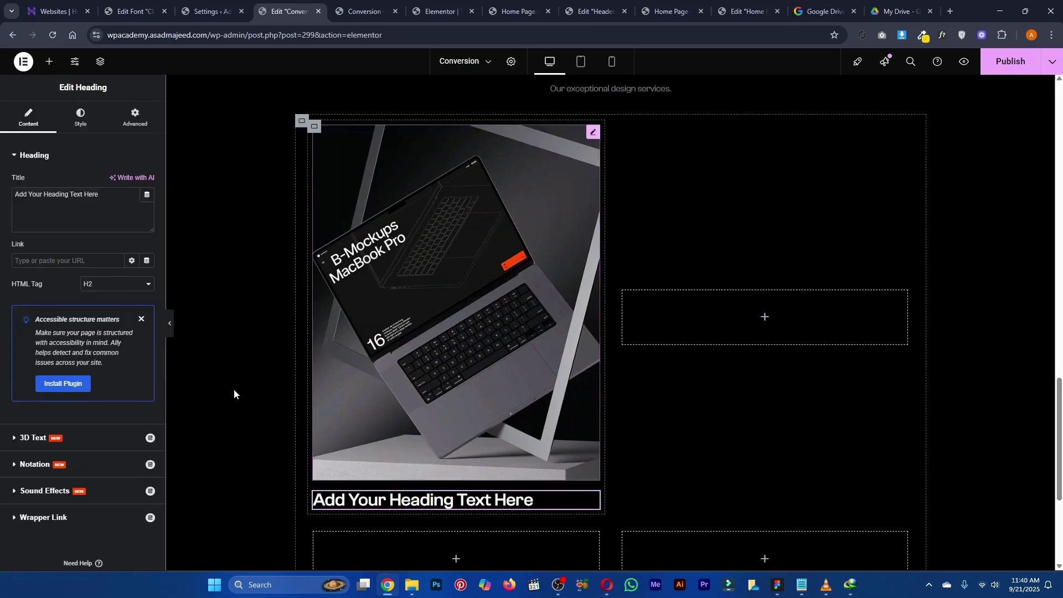
# Set the heading's HTML tag to H3 and its title to "Fortknox Chat Application", and compare it with the Figma card
pyautogui.click(108, 284)
pyautogui.click(108, 307)
pyautogui.click(109, 283)
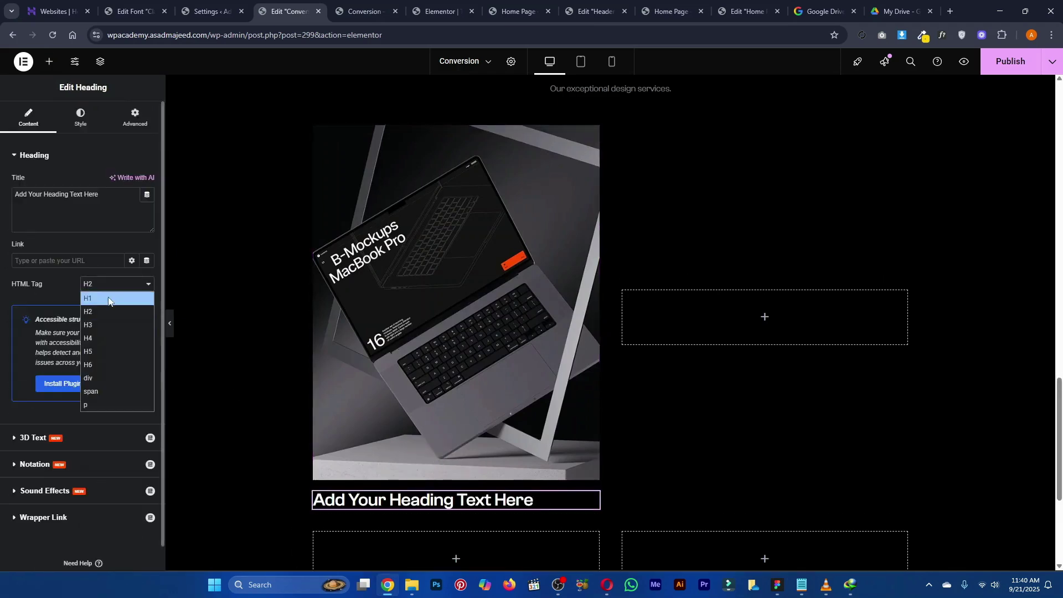
pyautogui.click(109, 322)
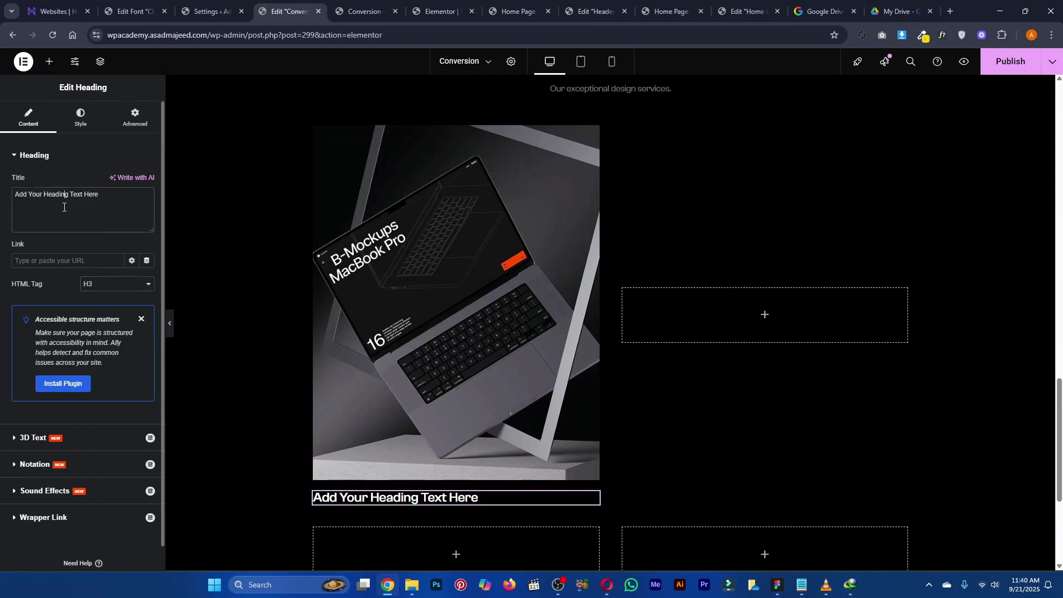
pyautogui.hotkey('ctrl', 'a')
pyautogui.write('Fortknox Chat Application')
pyautogui.hotkey('alt', 'Tab')
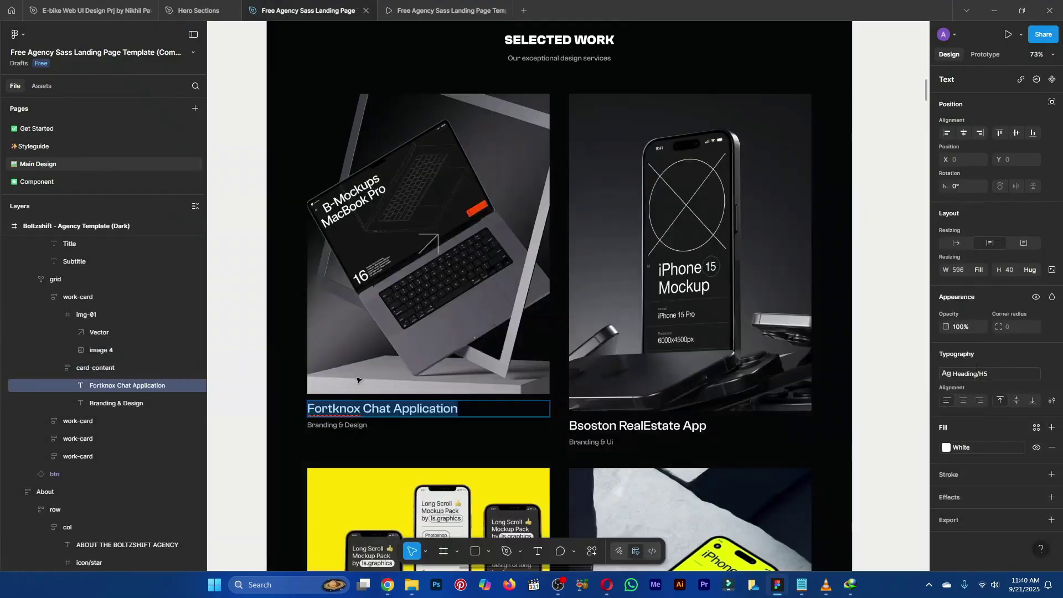
pyautogui.hotkey('alt', 'Tab')
pyautogui.hotkey('alt', 'Tab')
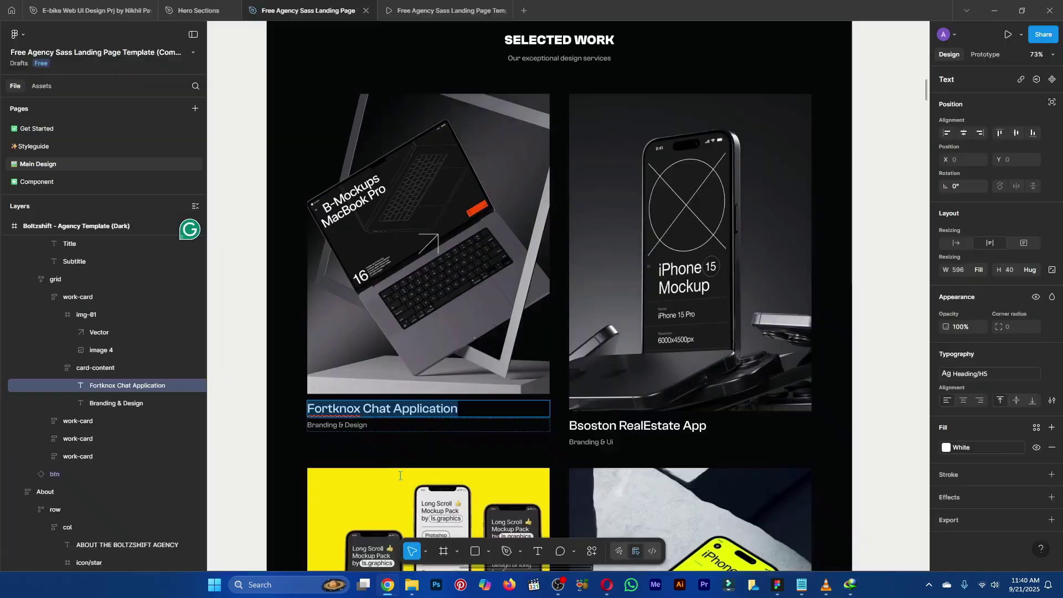
pyautogui.hotkey('alt', 'Tab')
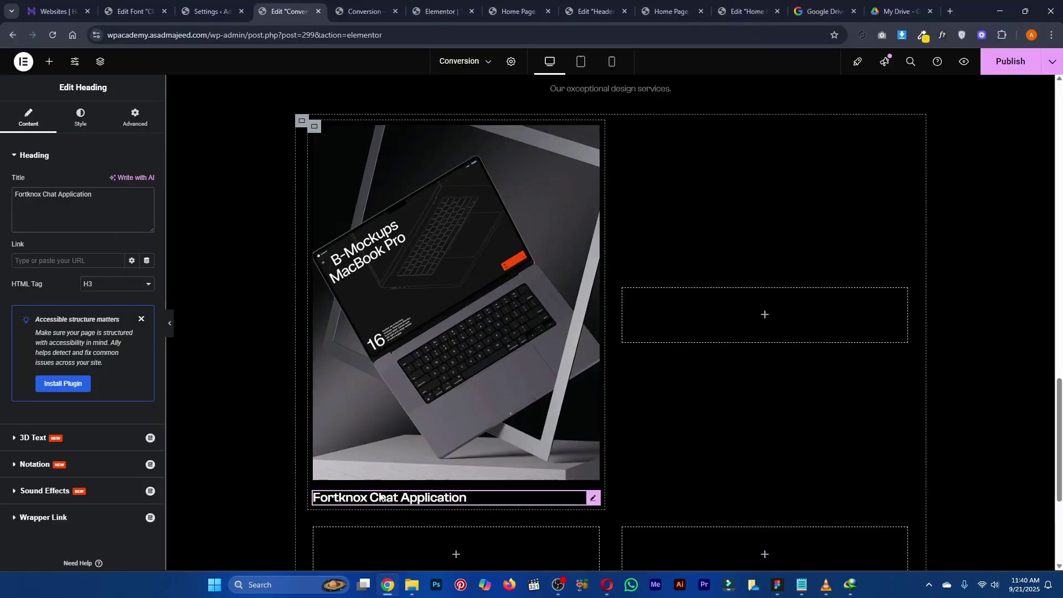
# Add a Text Editor widget beneath the Fortknox Chat Application heading in the first card
pyautogui.click(49, 61)
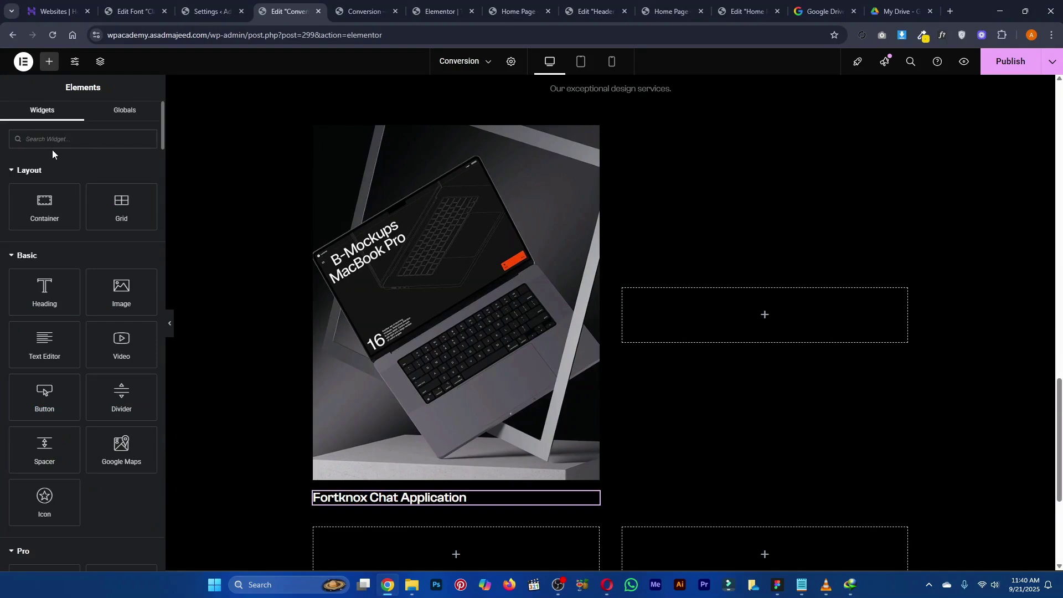
pyautogui.write('lext')
pyautogui.moveTo(122, 183); pyautogui.dragTo(392, 509)
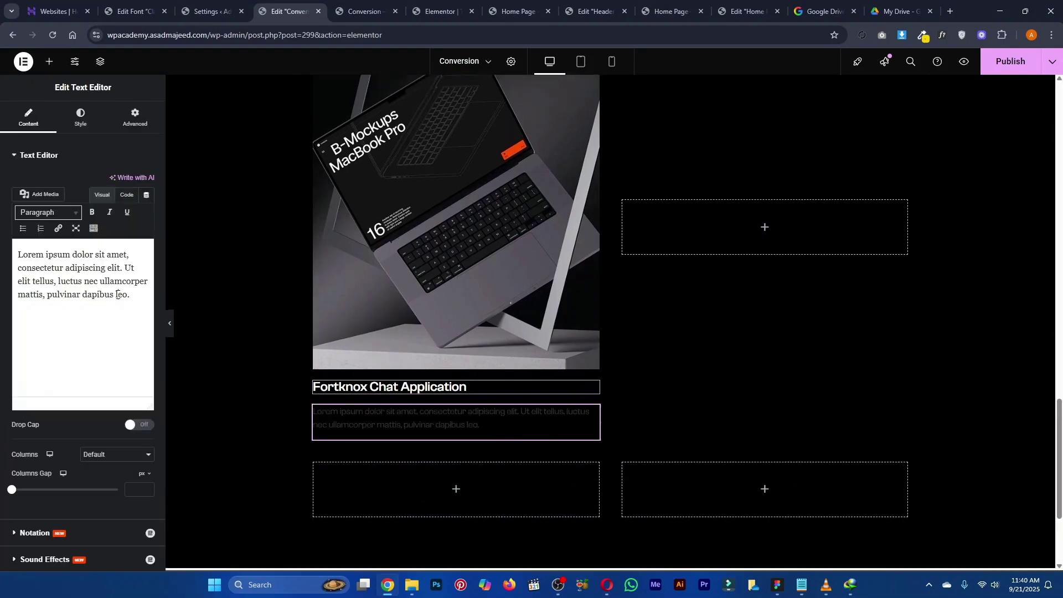
# Replace the text editor's placeholder with "Branding & Design", copied from the first card's subtitle in Figma
pyautogui.moveTo(19, 254); pyautogui.dragTo(131, 295)
pyautogui.write('Fortknox Chat Application')
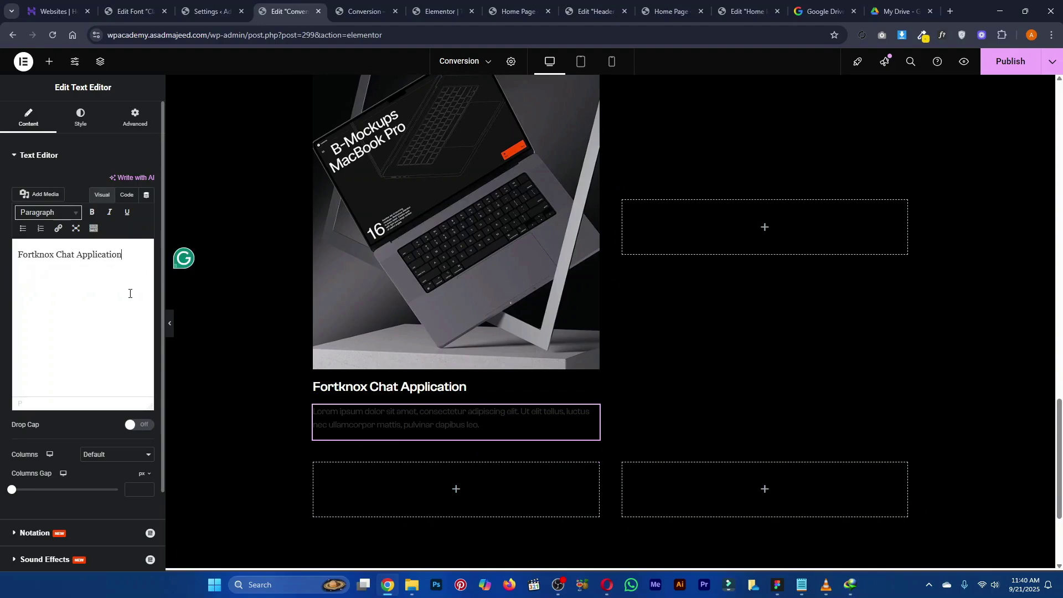
pyautogui.hotkey('alt', 'Tab')
pyautogui.scroll(-1, 310, 388)
pyautogui.click(342, 425)
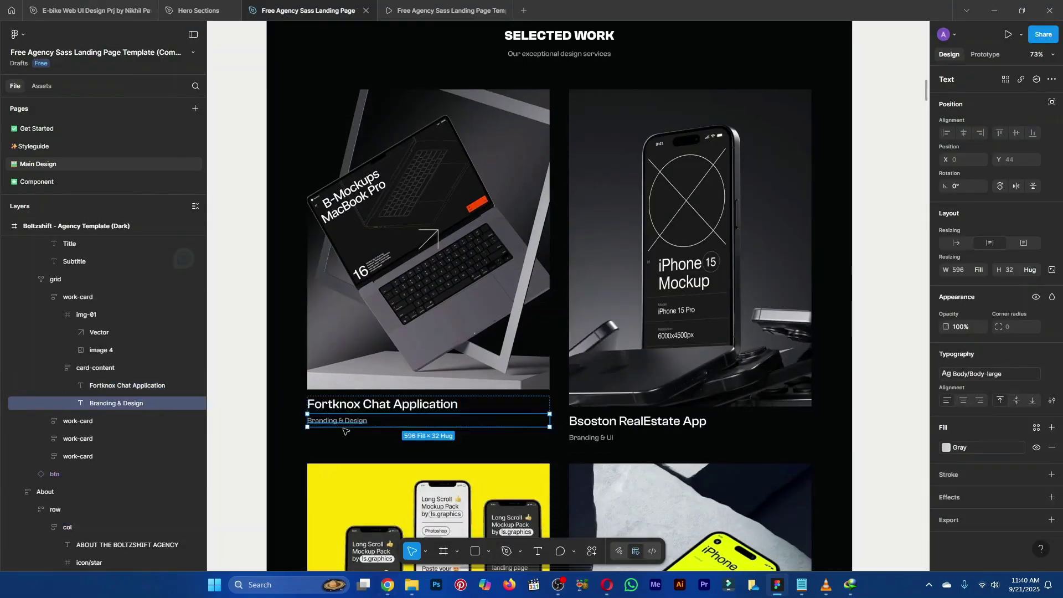
pyautogui.doubleClick(342, 425)
pyautogui.hotkey('ctrl', 'c')
pyautogui.hotkey('alt', 'Tab')
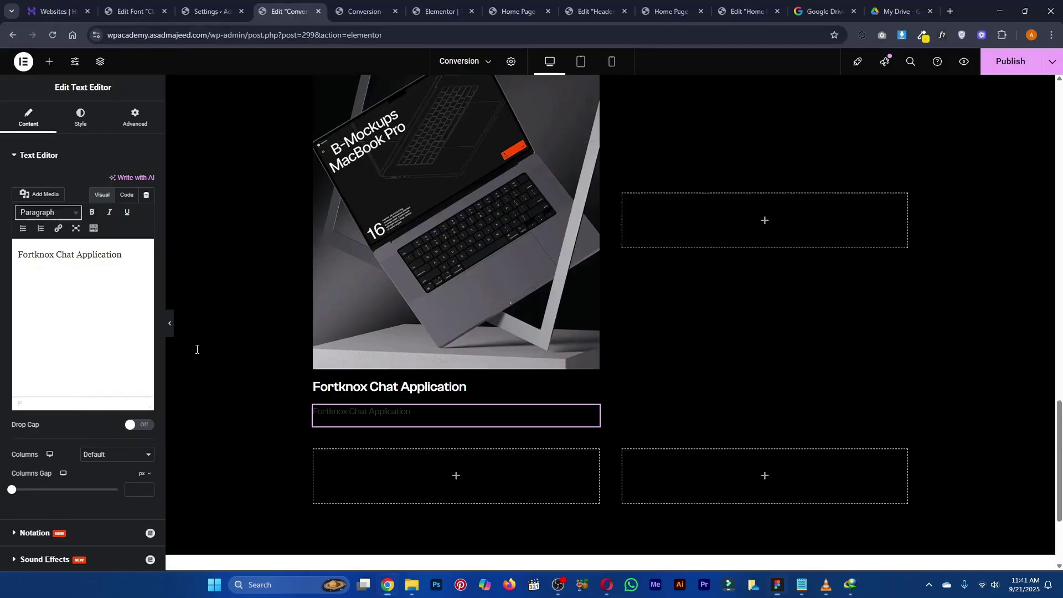
pyautogui.tripleClick(90, 254)
pyautogui.hotkey('ctrl', 'v')
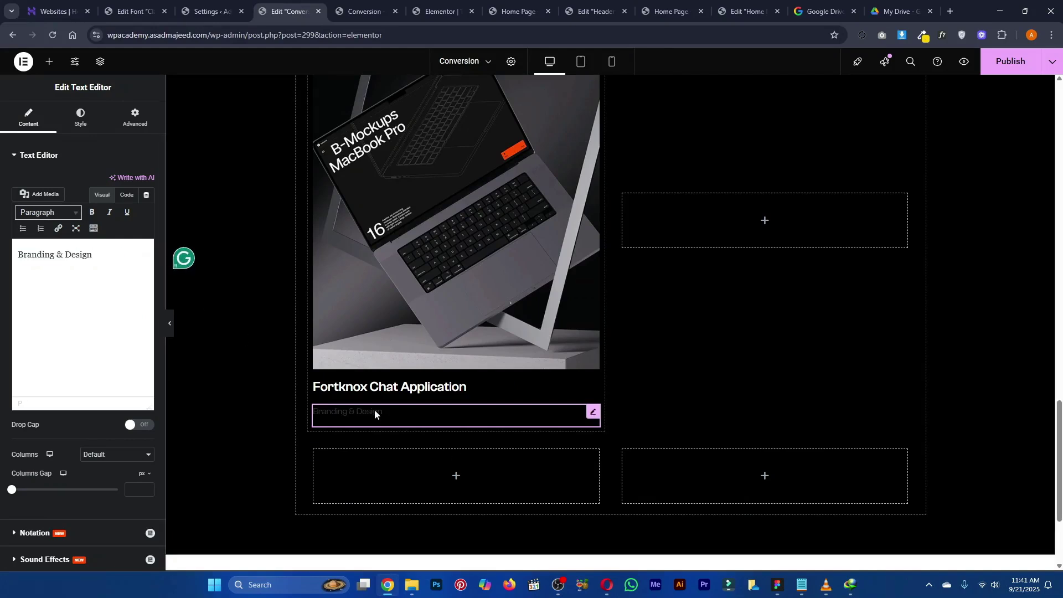
# Apply the global gray text color to the Branding & Design text and compare the card with the Figma design
pyautogui.click(81, 119)
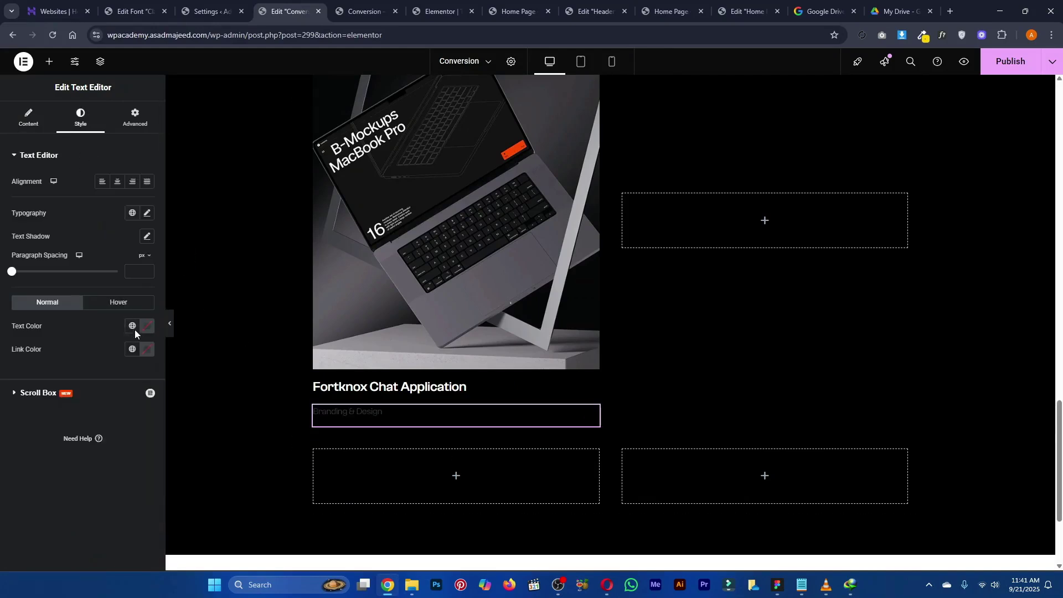
pyautogui.click(133, 327)
pyautogui.click(102, 424)
pyautogui.hotkey('alt', 'Tab')
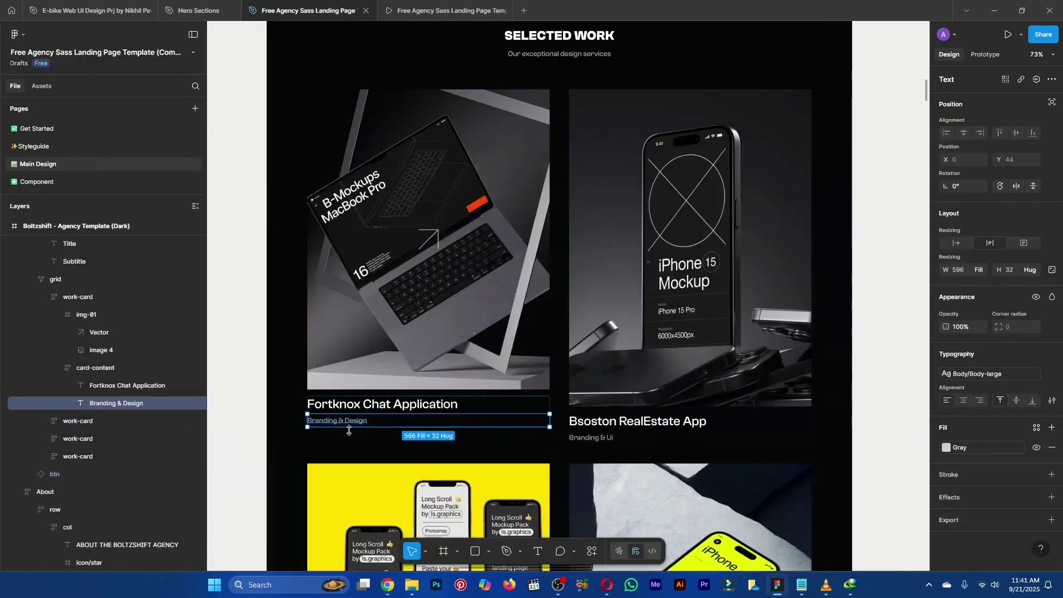
pyautogui.hotkey('alt', 'Tab')
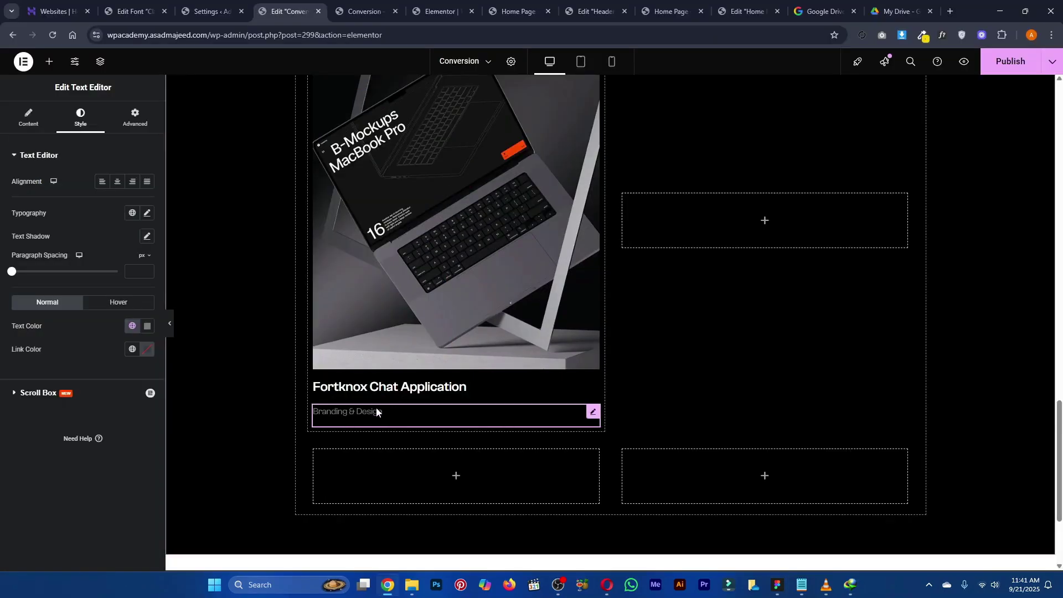
pyautogui.scroll(3, 372, 388)
pyautogui.hotkey('alt', 'Tab')
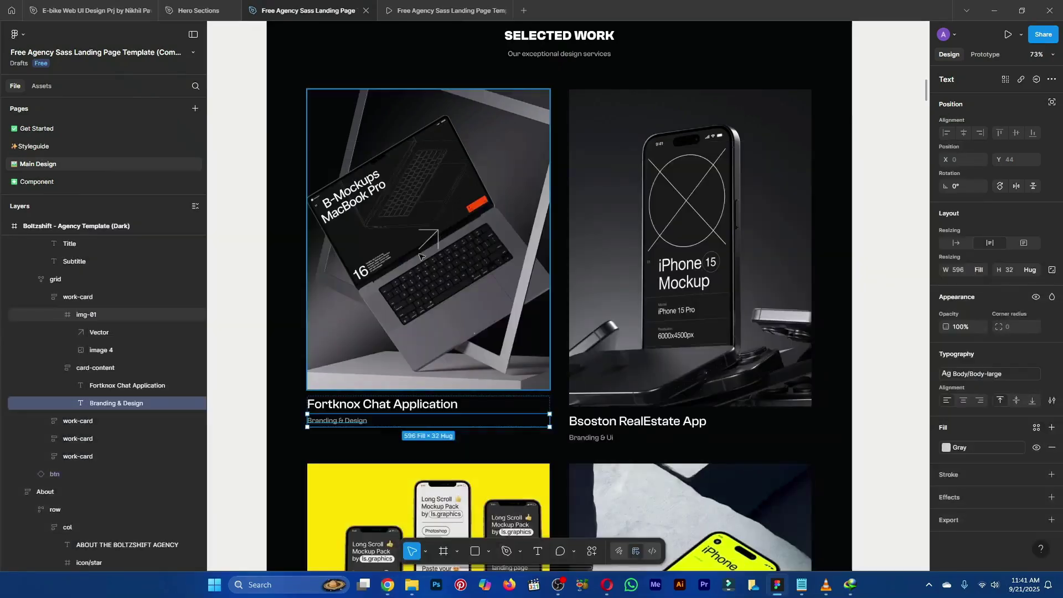
pyautogui.hotkey('alt', 'Tab')
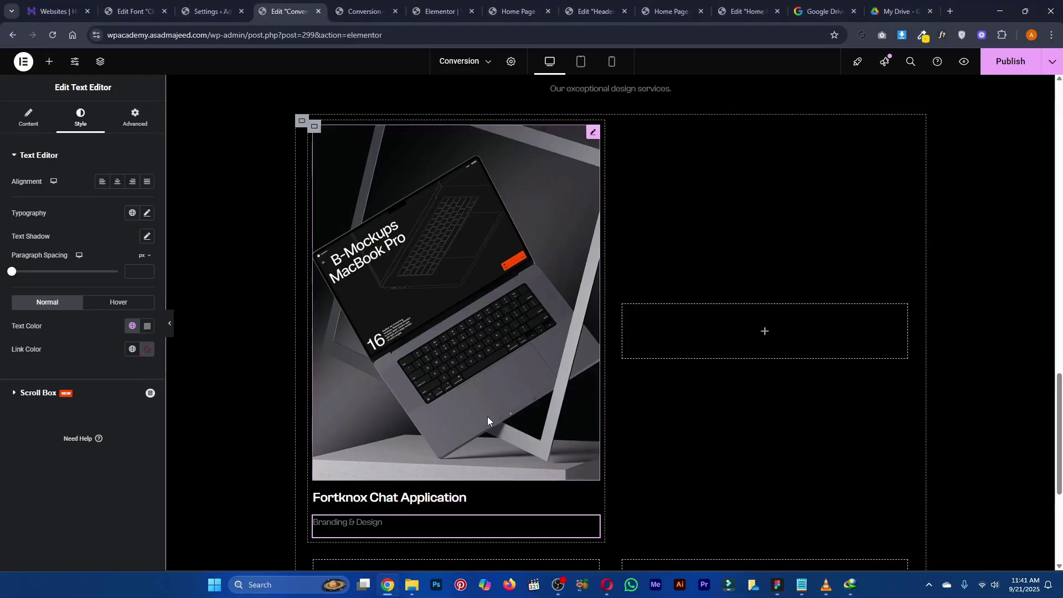
# Look over the remaining empty card containers and search the widget library for "image"
pyautogui.scroll(-5, 752, 352)
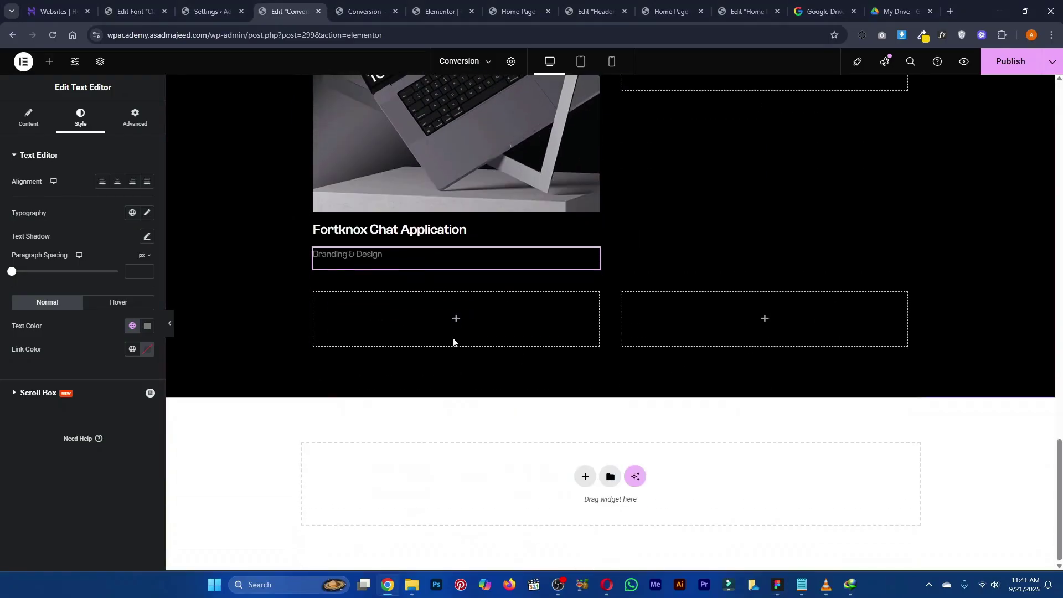
pyautogui.scroll(1, 714, 346)
pyautogui.scroll(3, 714, 347)
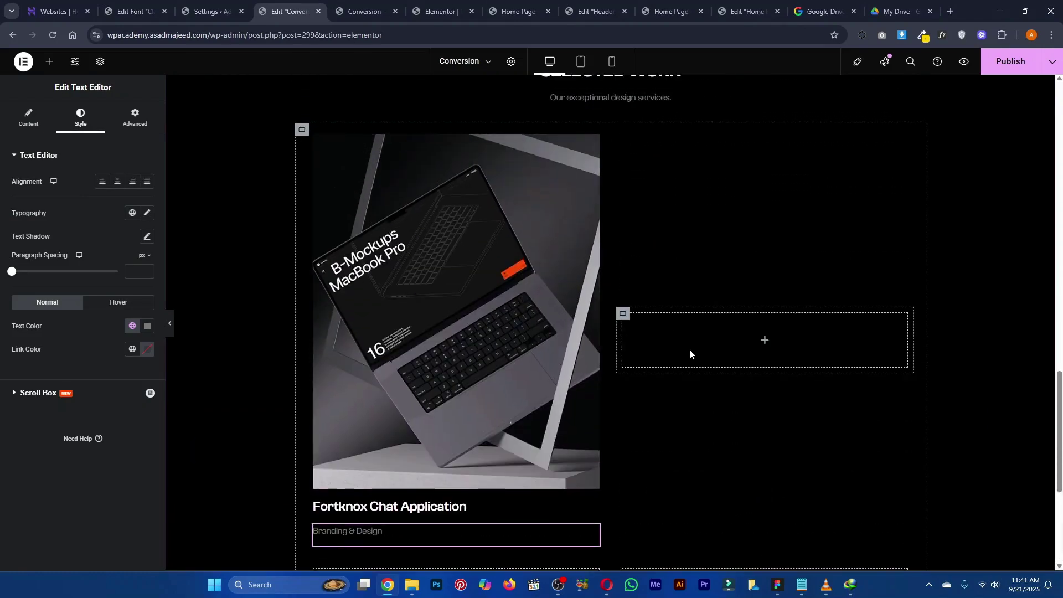
pyautogui.click(497, 322)
pyautogui.click(48, 60)
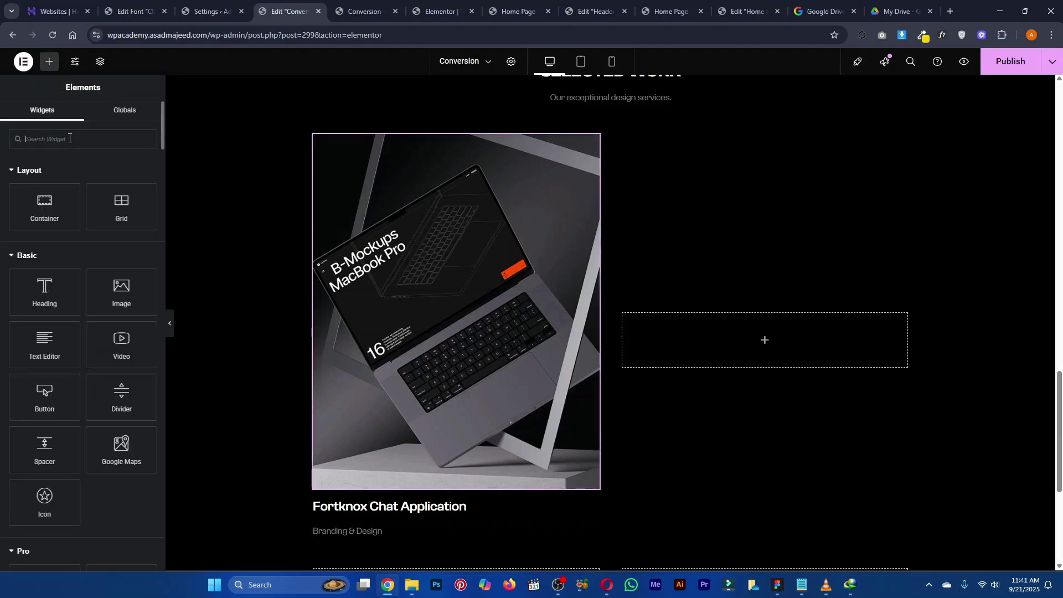
pyautogui.write('image')
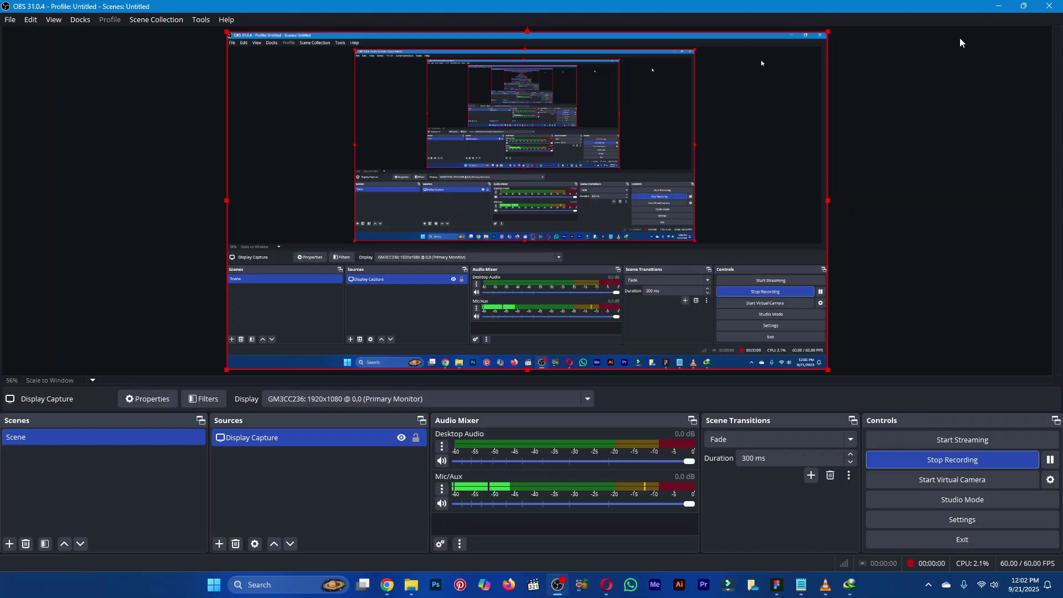
# Compare the four work cards and the View More button in Elementor with the Selected Work section in Figma
pyautogui.click(999, 6)
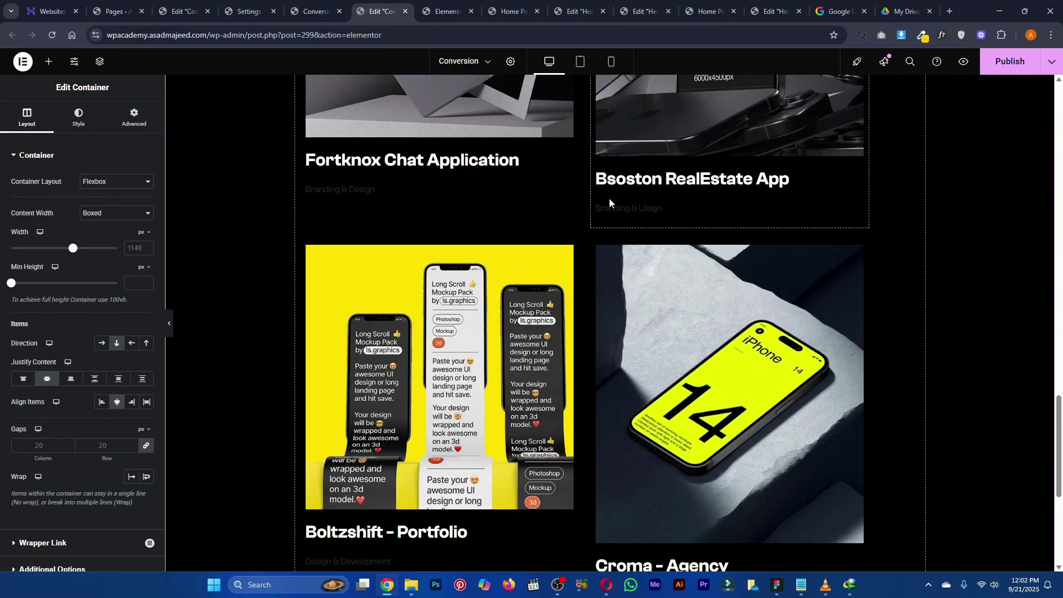
pyautogui.scroll(3, 675, 221)
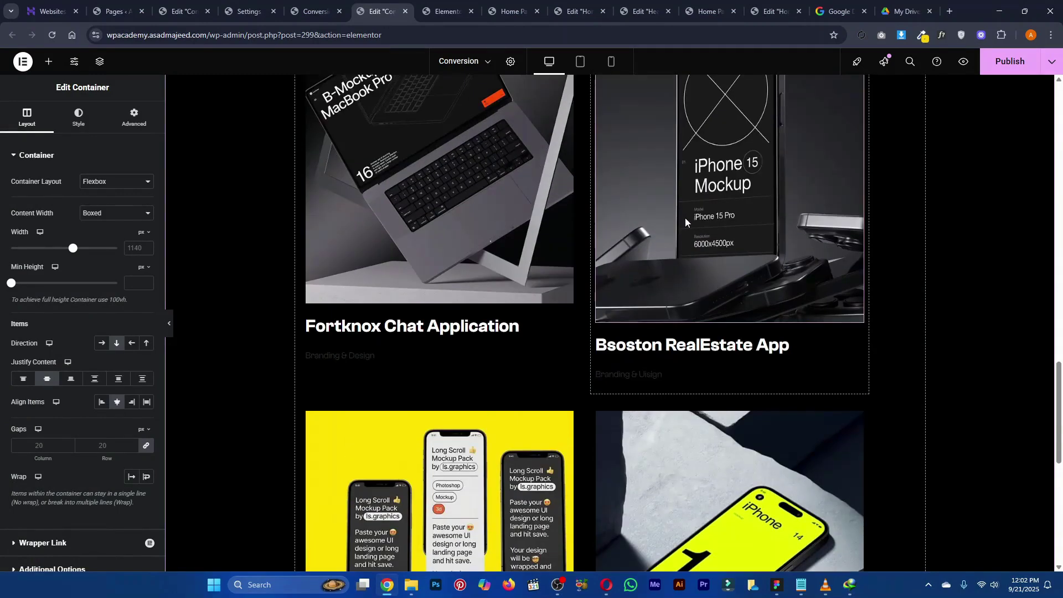
pyautogui.hotkey('alt', 'Tab')
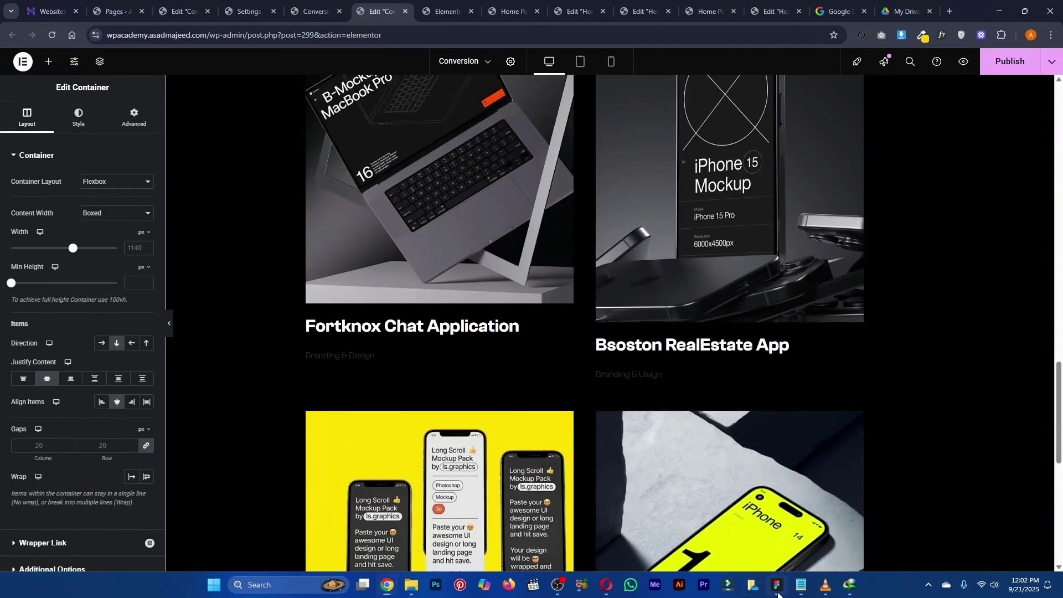
pyautogui.press('Escape')
pyautogui.scroll(-8, 856, 421)
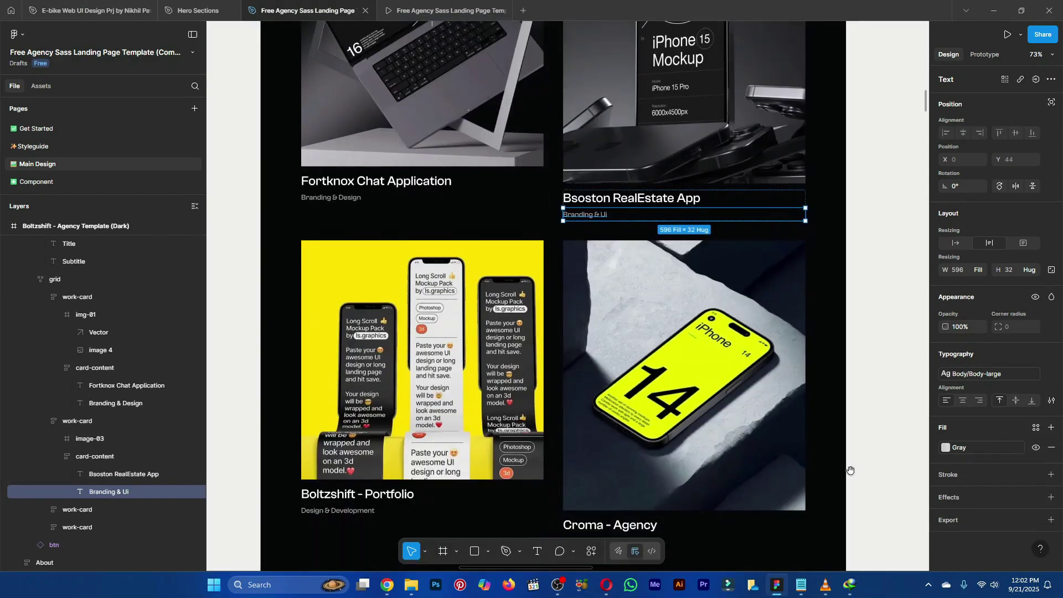
pyautogui.moveTo(842, 358); pyautogui.dragTo(836, 191)
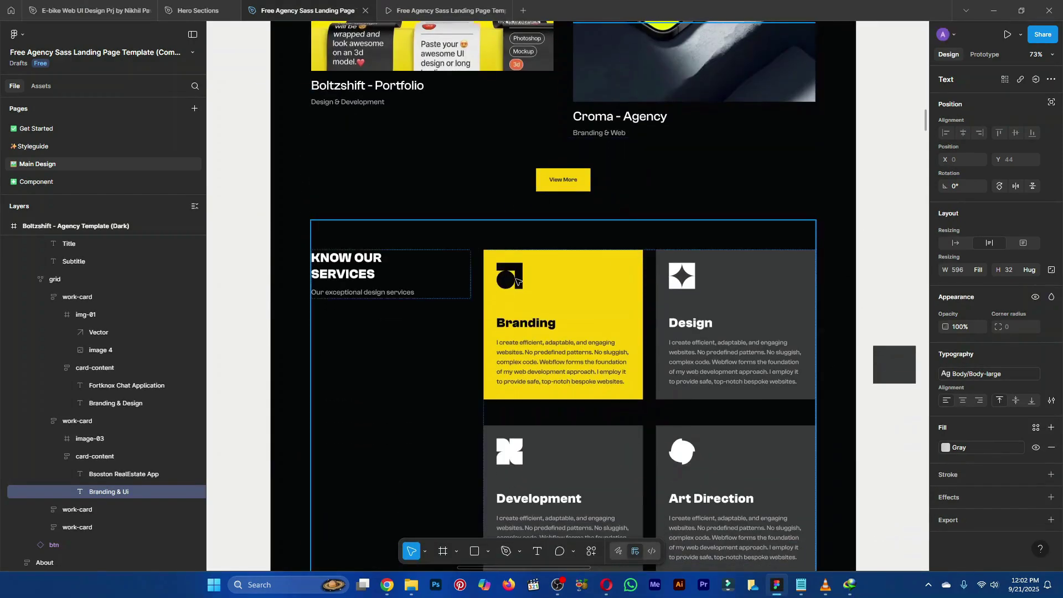
pyautogui.hotkey('alt', 'Tab')
pyautogui.scroll(-5, 614, 371)
pyautogui.scroll(-3, 629, 496)
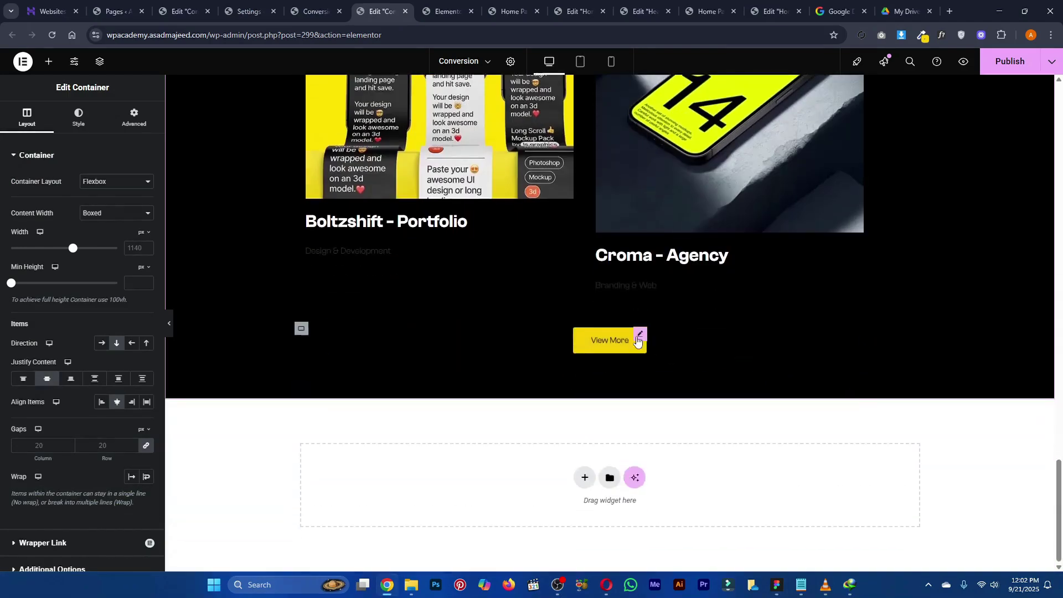
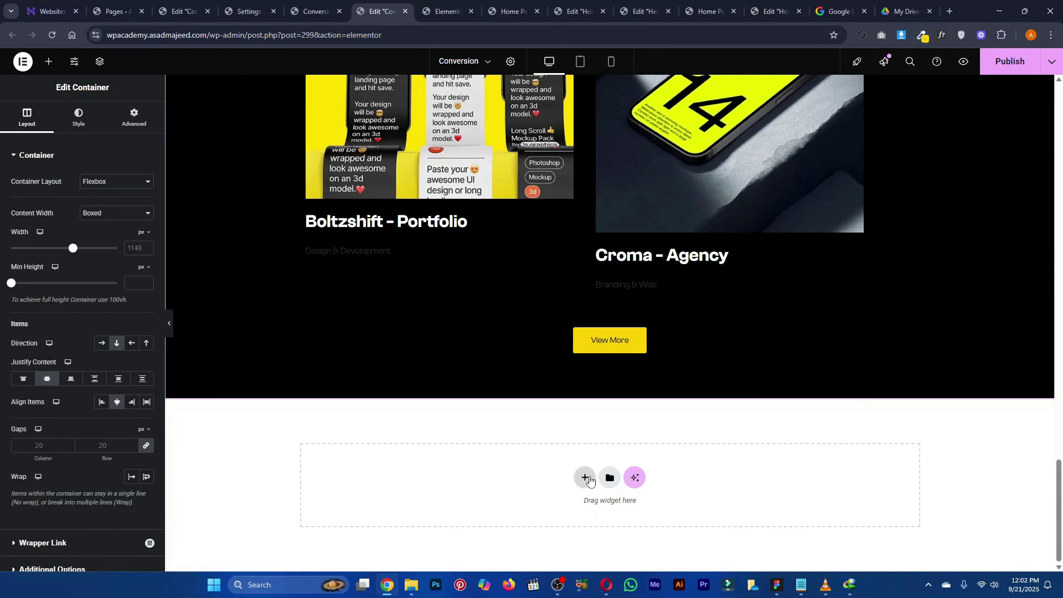
# Check the Know Our Services section in Figma and add a single-column container below the Selected Work section in Elementor
pyautogui.hotkey('alt', 'Tab')
pyautogui.click(864, 334)
pyautogui.moveTo(864, 333); pyautogui.dragTo(858, 245)
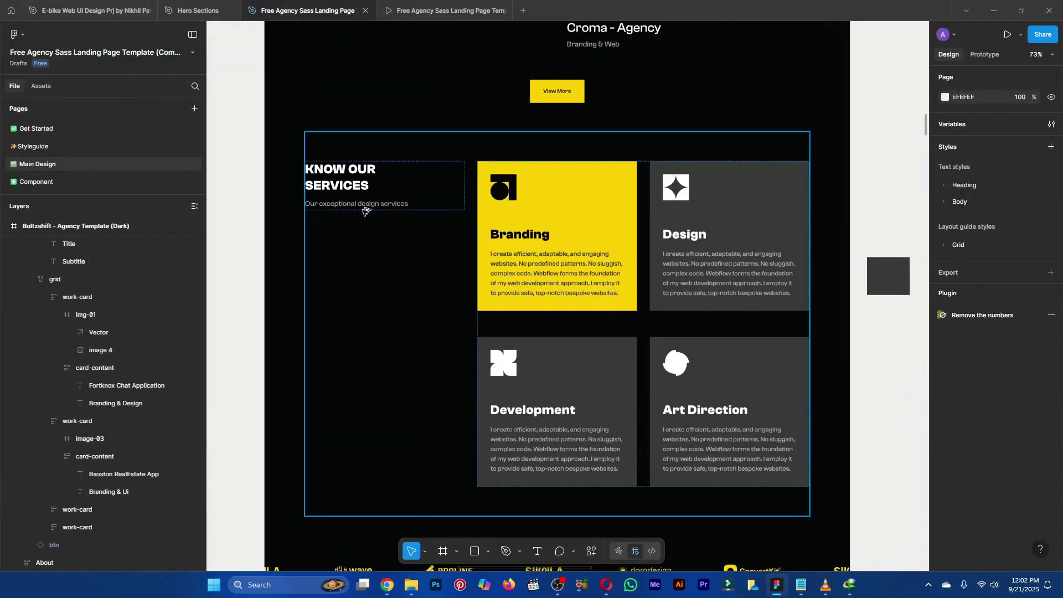
pyautogui.hotkey('alt', 'Tab')
pyautogui.click(581, 477)
pyautogui.click(553, 508)
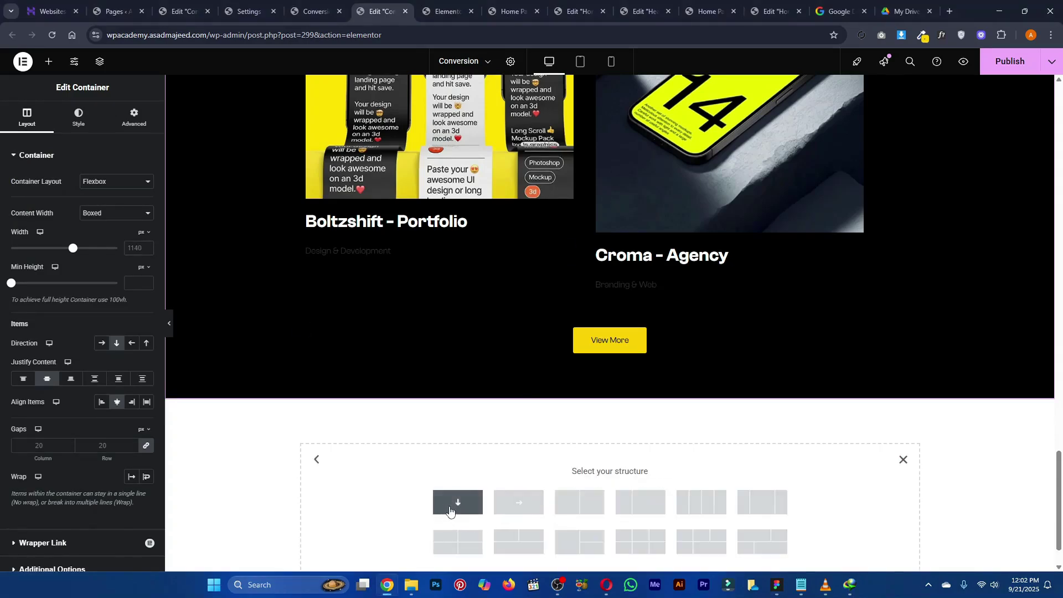
# Give the new services container a Classic background in the global Yellow color
pyautogui.click(78, 117)
pyautogui.click(102, 205)
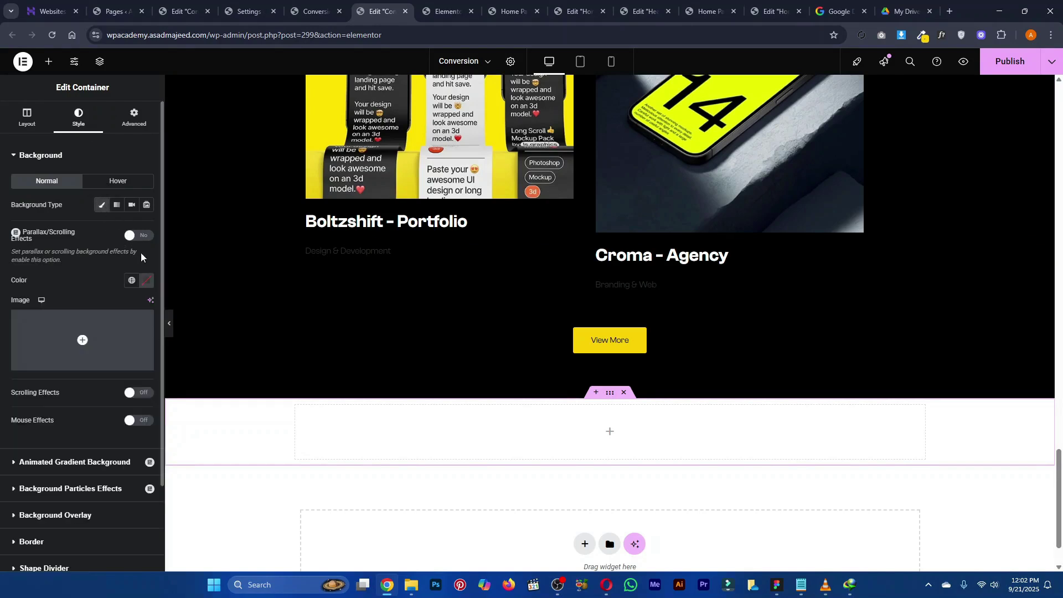
pyautogui.click(131, 281)
pyautogui.click(95, 465)
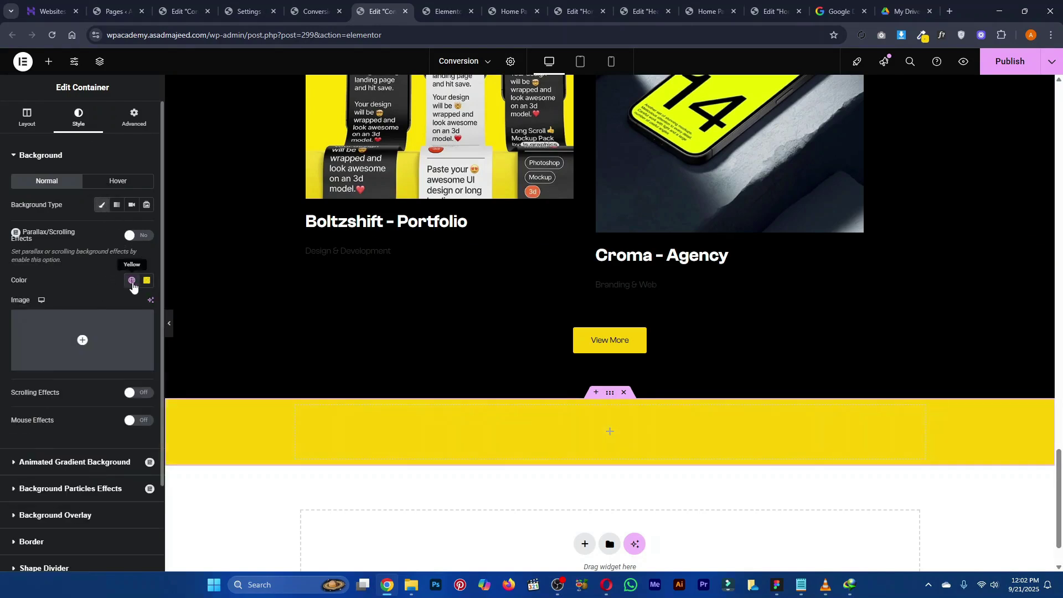
# Change the new services container's background to the global black color, matching the Know Our Services section in Figma
pyautogui.click(133, 281)
pyautogui.click(90, 489)
pyautogui.hotkey('alt', 'Tab')
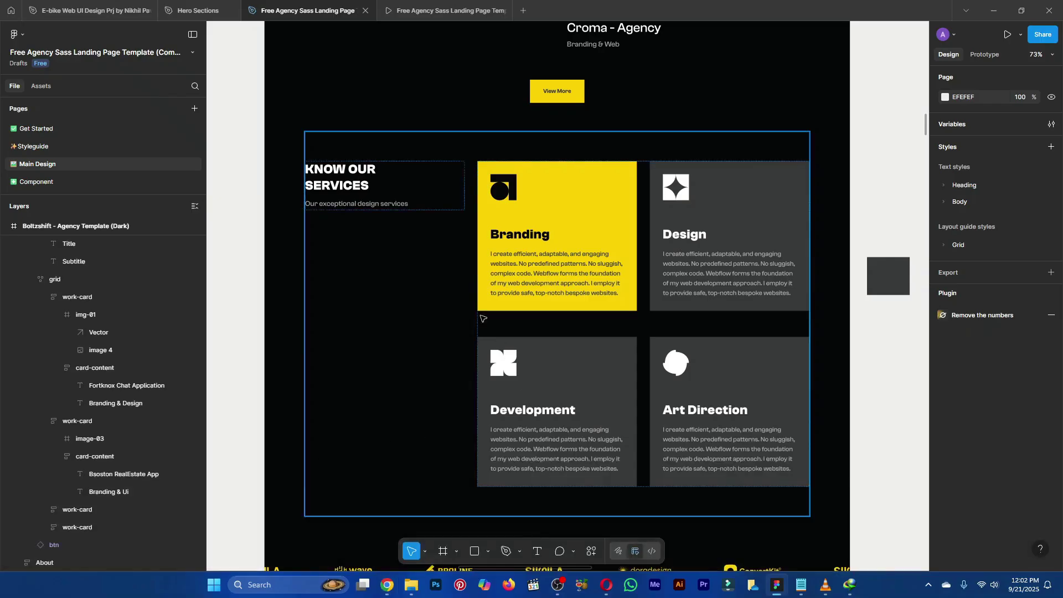
pyautogui.hotkey('alt', 'Tab')
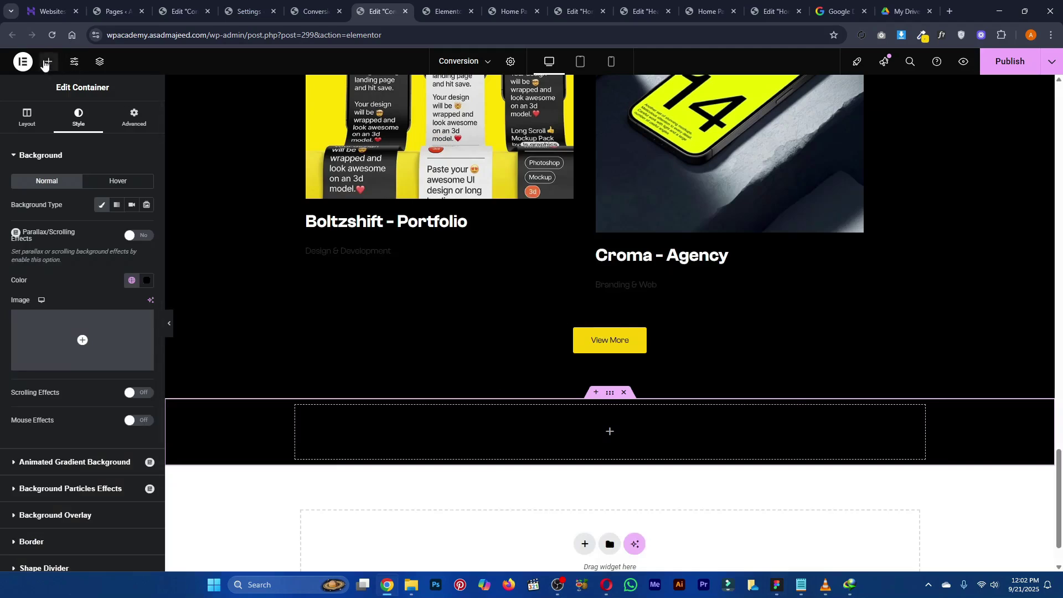
# Add two inner containers to the services section and arrange them side by side in a row
pyautogui.click(49, 62)
pyautogui.moveTo(43, 207); pyautogui.dragTo(327, 430)
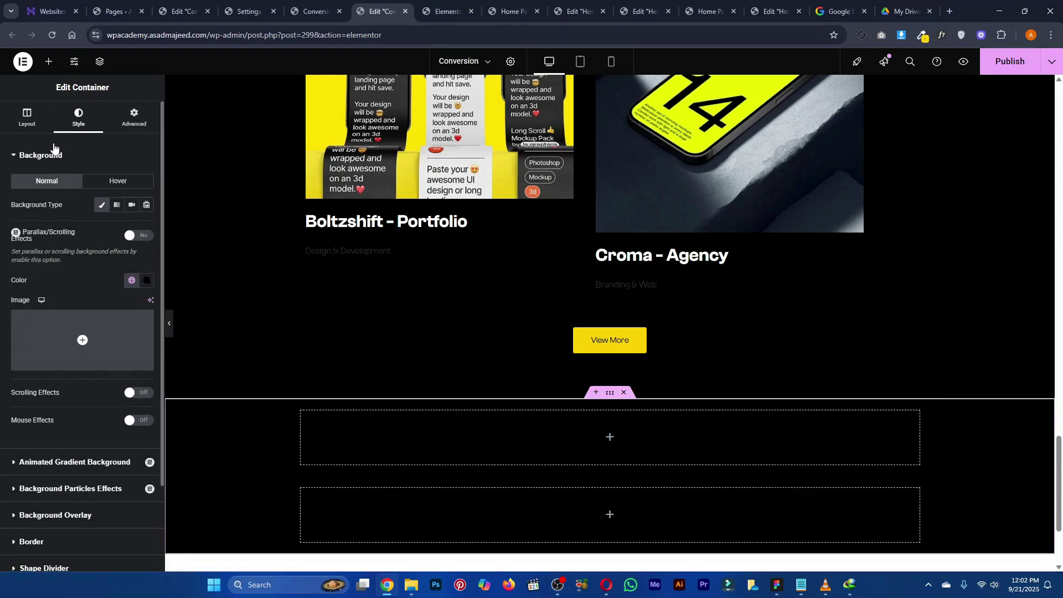
pyautogui.click(99, 347)
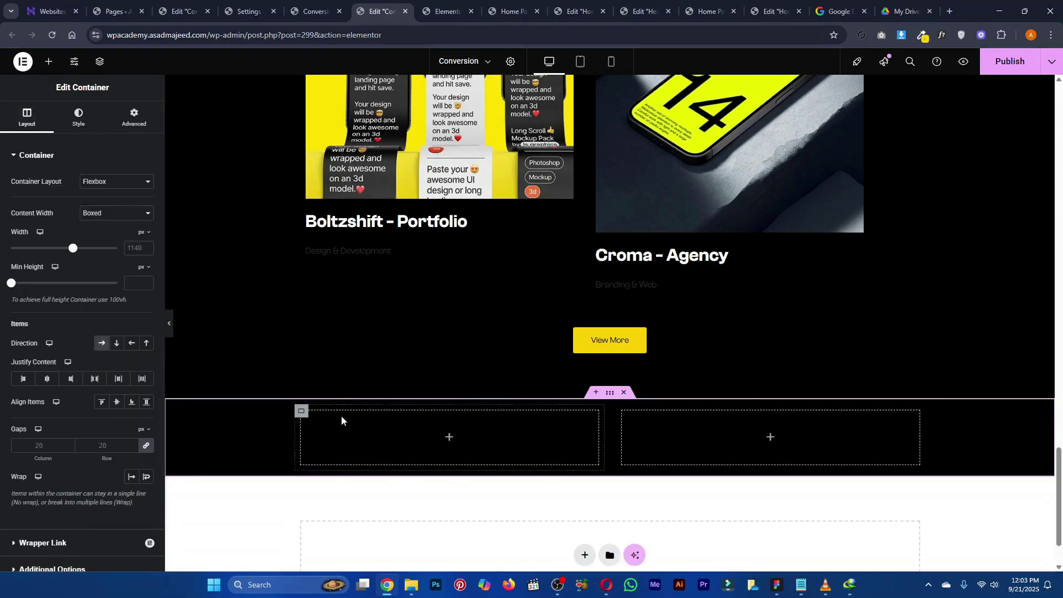
# Copy the KNOW OUR SERVICES title text from the Figma design and return to Elementor
pyautogui.hotkey('alt', 'Tab')
pyautogui.doubleClick(342, 185)
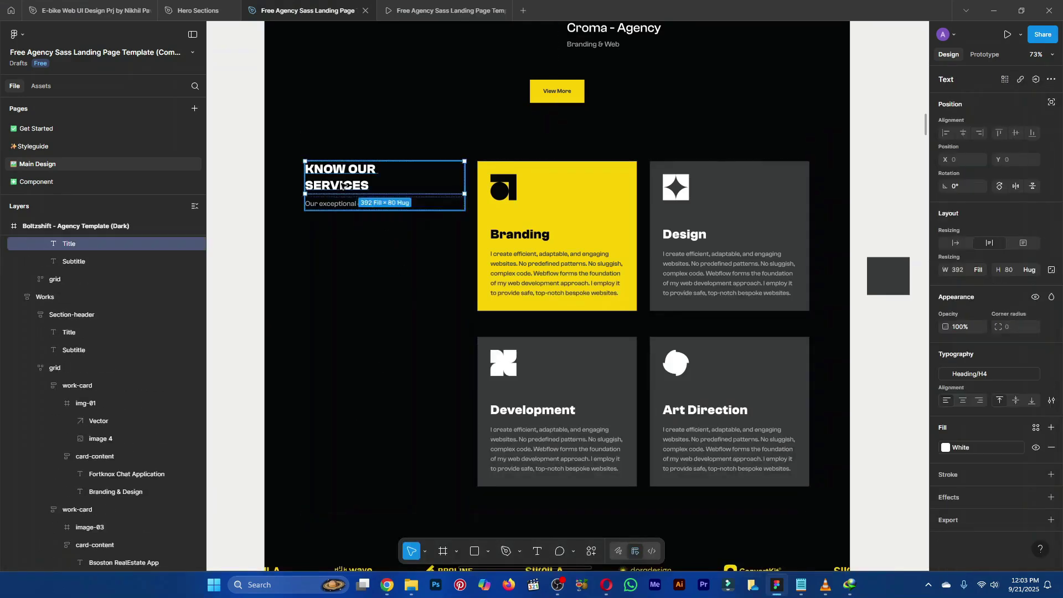
pyautogui.doubleClick(341, 184)
pyautogui.hotkey('ctrl', 'c')
pyautogui.hotkey('alt', 'Tab')
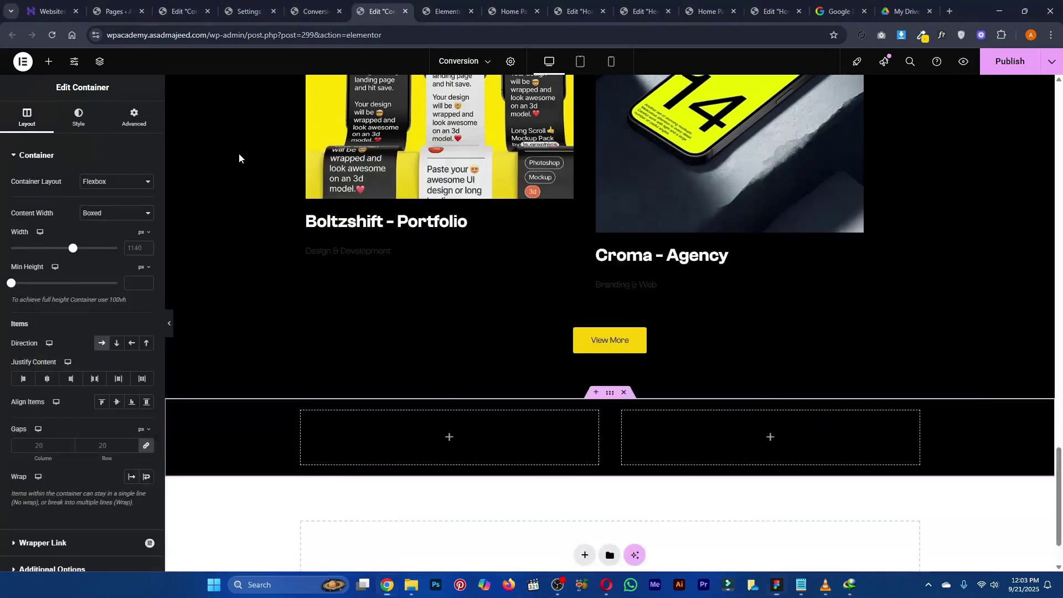
# Add a Heading widget to the first inner container and replace its text with the copied KNOW OUR SERVICES title
pyautogui.click(49, 61)
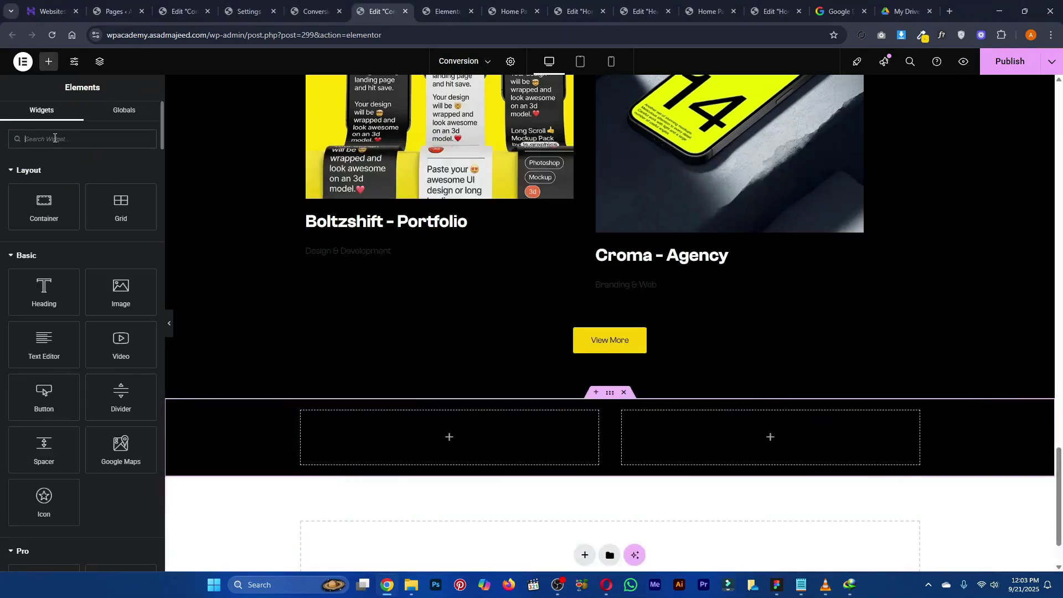
pyautogui.write('head')
pyautogui.moveTo(44, 183); pyautogui.dragTo(410, 429)
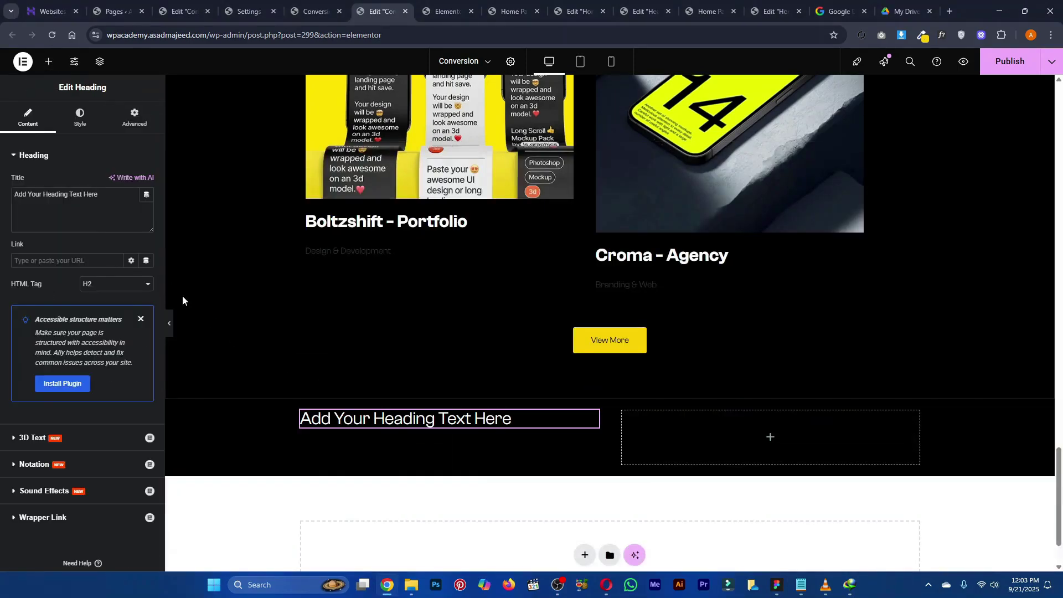
pyautogui.tripleClick(86, 201)
pyautogui.hotkey('ctrl', 'v')
# Compare the heading with Figma and insert a <br> line break after KNOW OUR in its title
pyautogui.hotkey('alt', 'Tab')
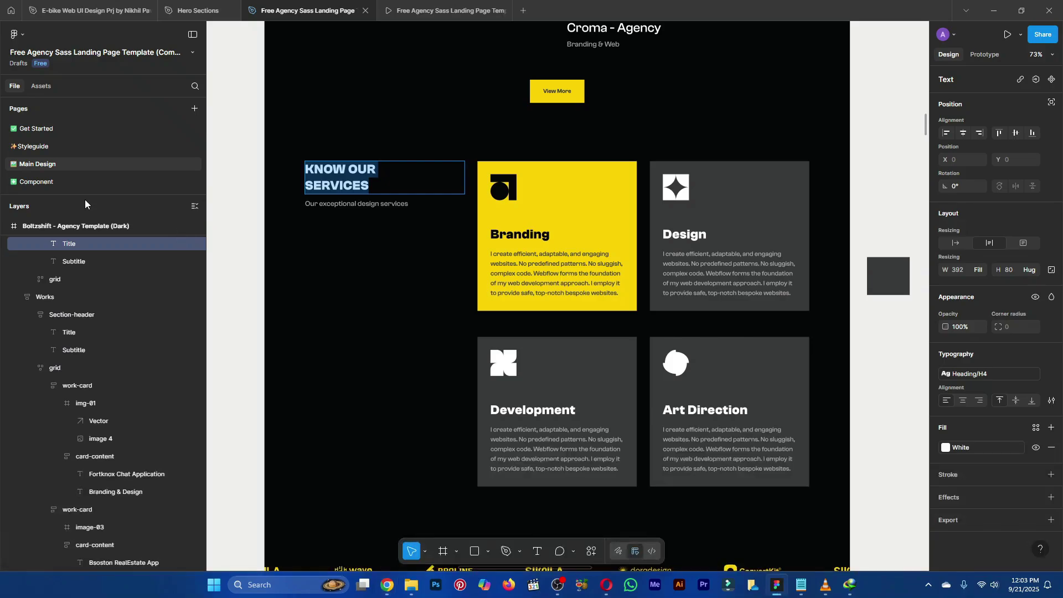
pyautogui.hotkey('alt', 'Tab')
pyautogui.hotkey('alt', 'Tab')
pyautogui.hotkey('alt', 'Tab')
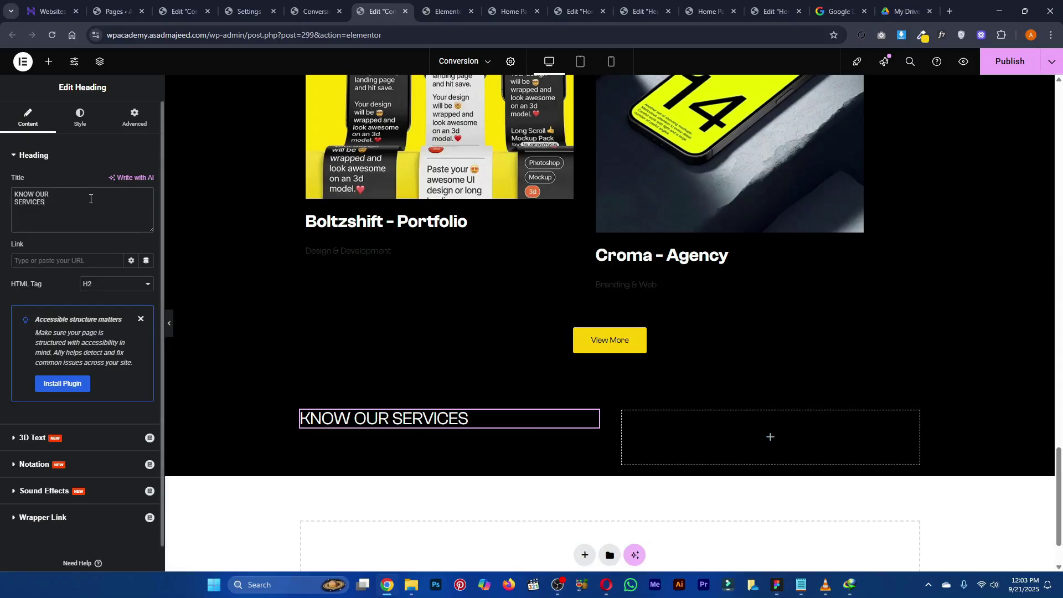
pyautogui.click(89, 190)
pyautogui.write('< ')
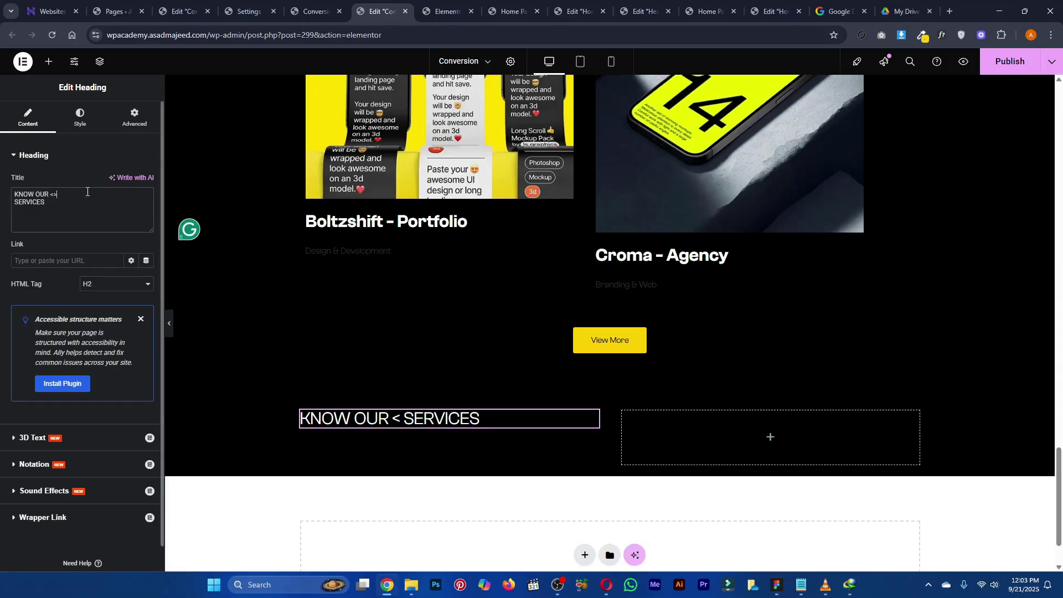
pyautogui.write('br>')
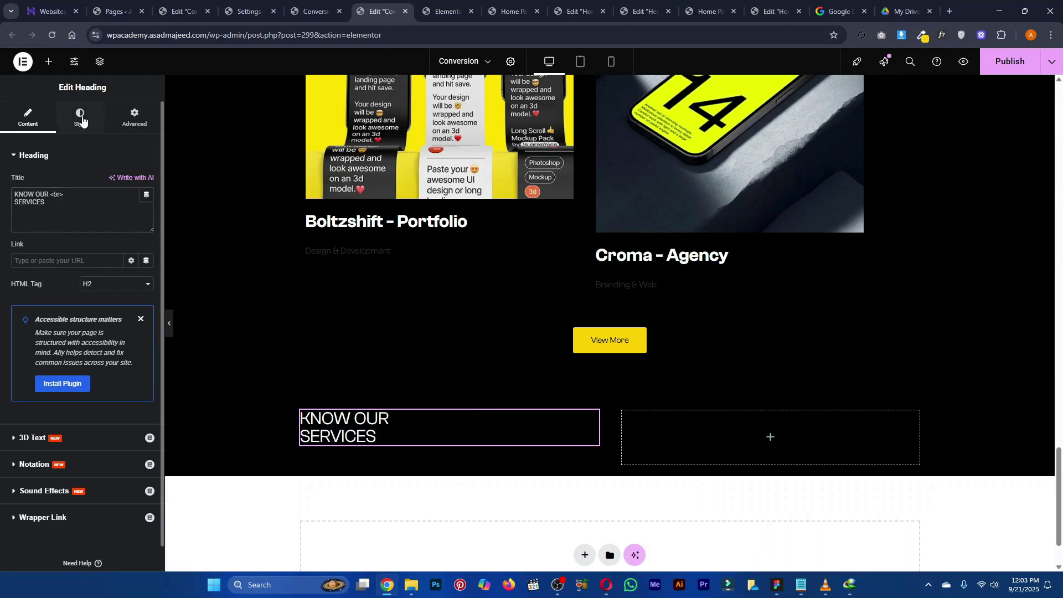
# Set the KNOW OUR SERVICES heading's weight to 700 (Bold) and its line height to 38 px
pyautogui.click(85, 120)
pyautogui.click(146, 213)
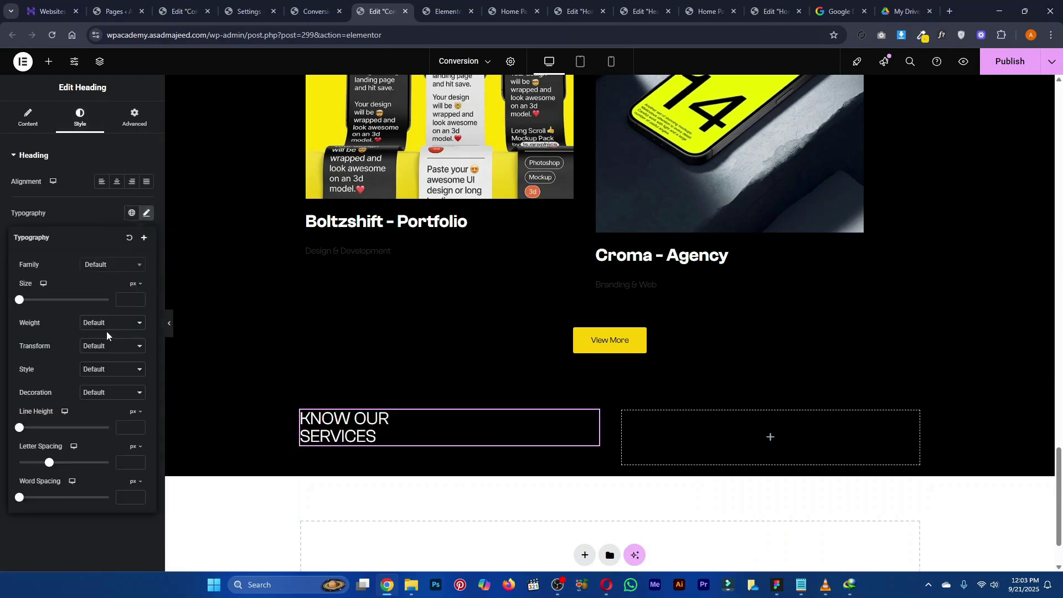
pyautogui.click(93, 329)
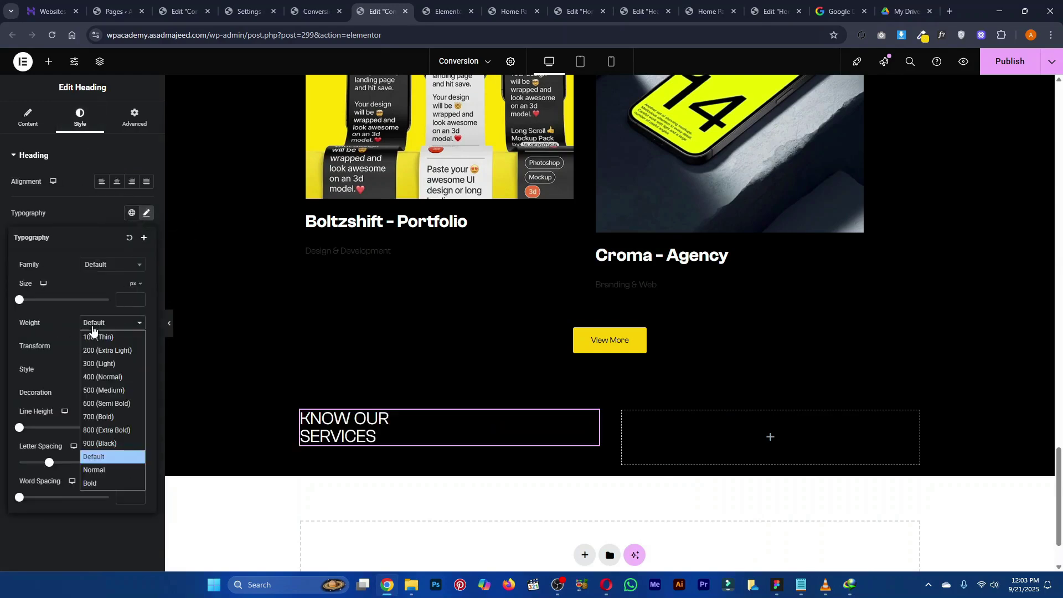
pyautogui.click(101, 403)
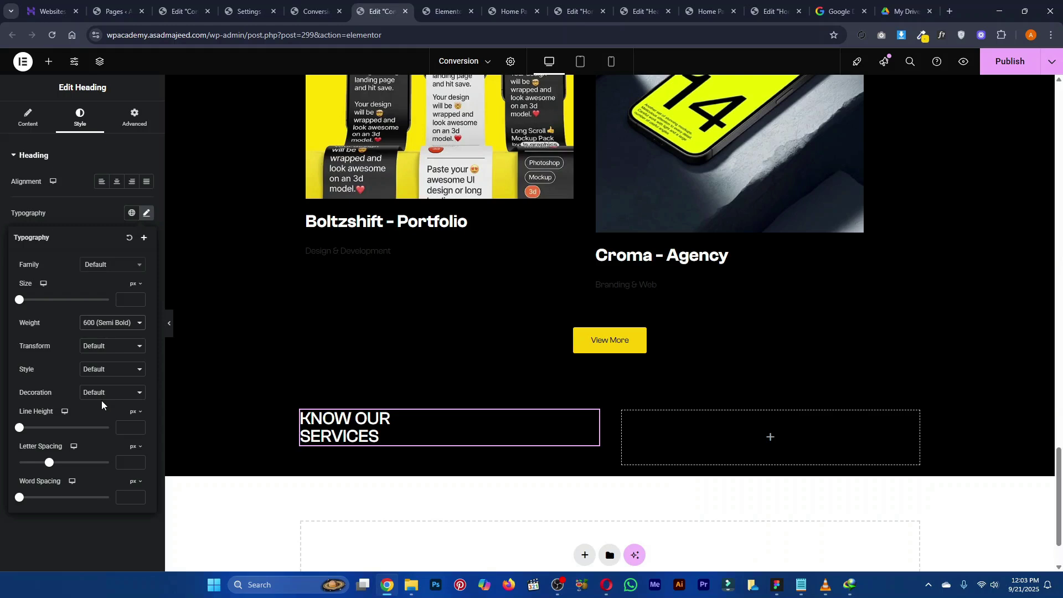
pyautogui.moveTo(19, 428); pyautogui.dragTo(65, 436)
pyautogui.hotkey('alt', 'Tab')
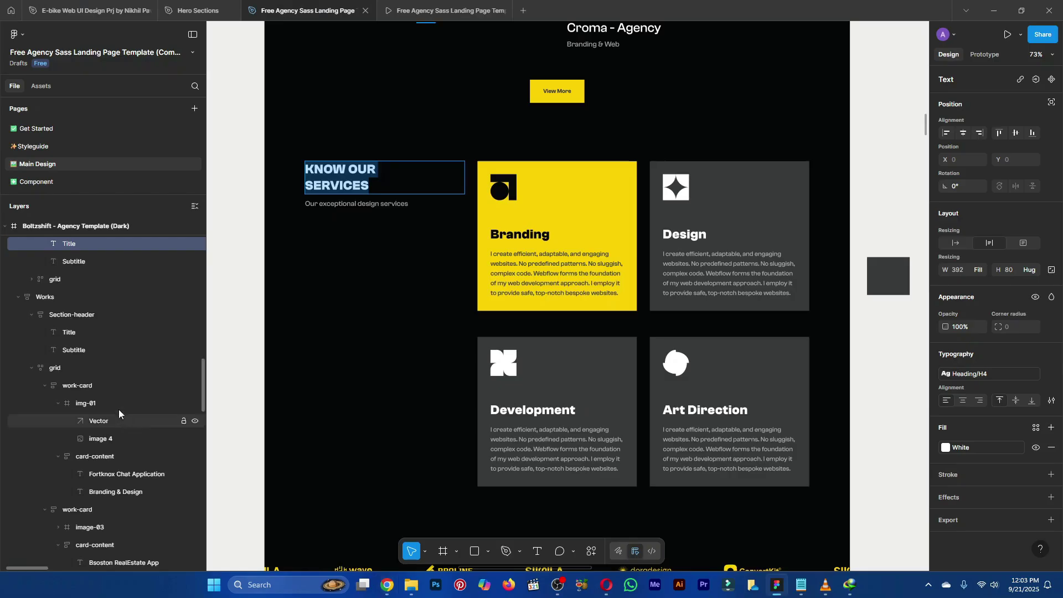
pyautogui.hotkey('alt', 'Tab')
pyautogui.click(111, 323)
pyautogui.click(102, 416)
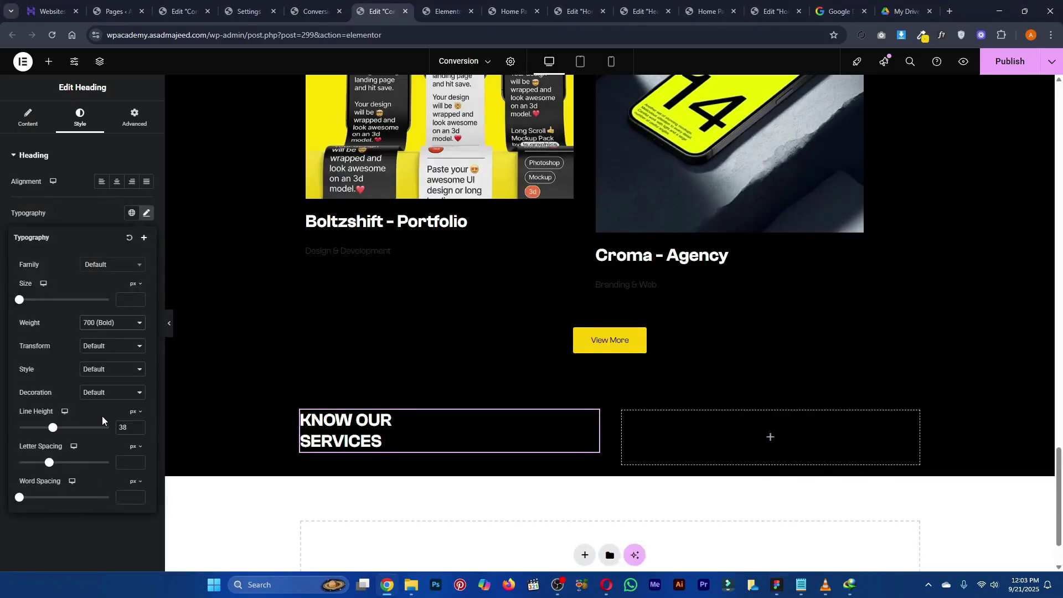
# Check the subtitle under the services title in Figma and add a Text Editor widget below the heading in Elementor
pyautogui.hotkey('alt', 'Tab')
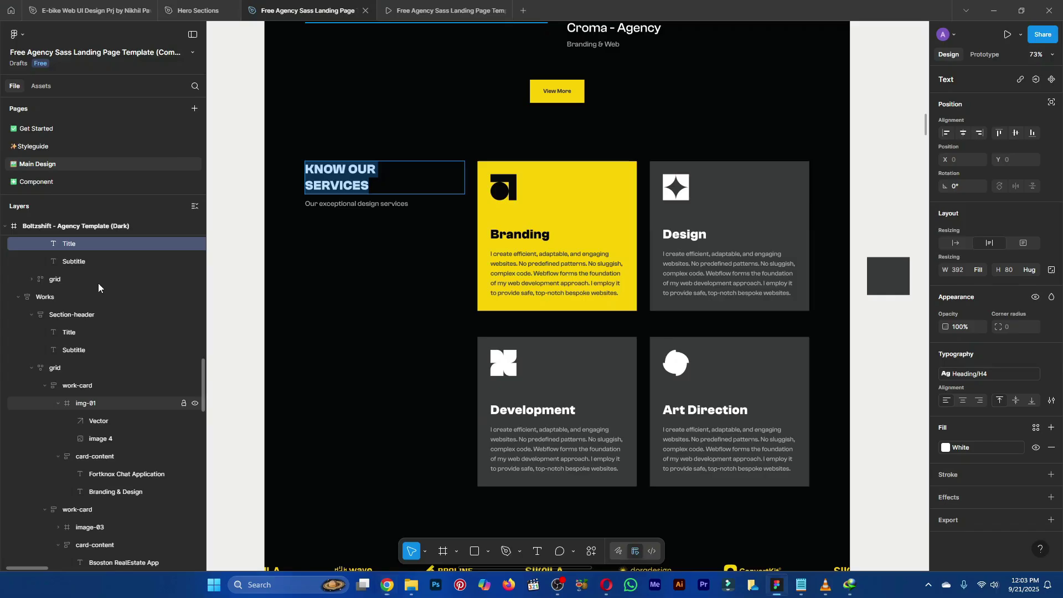
pyautogui.click(350, 206)
pyautogui.hotkey('alt', 'Tab')
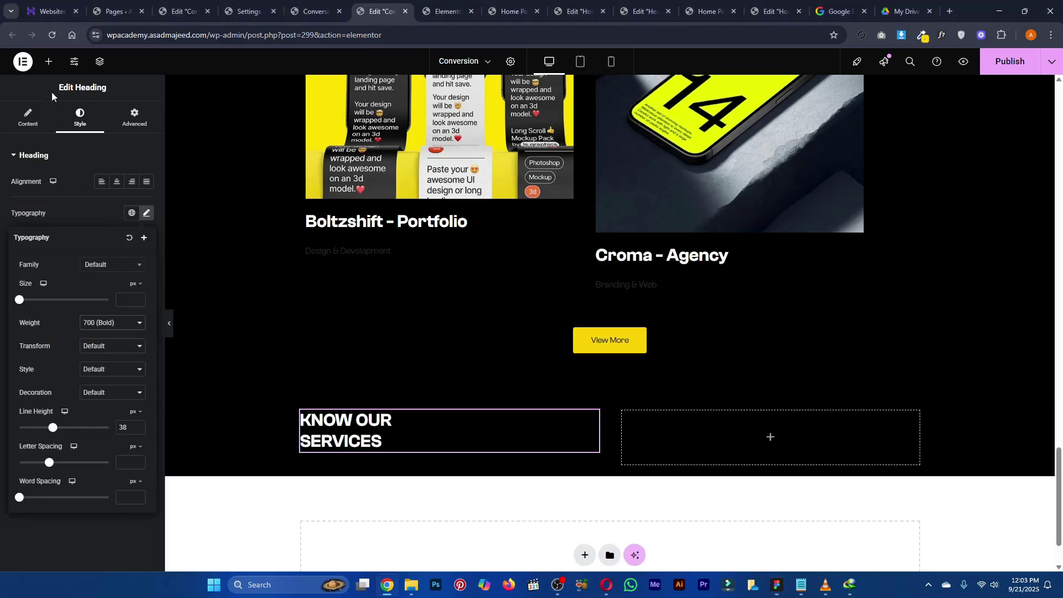
pyautogui.click(49, 61)
pyautogui.write('text')
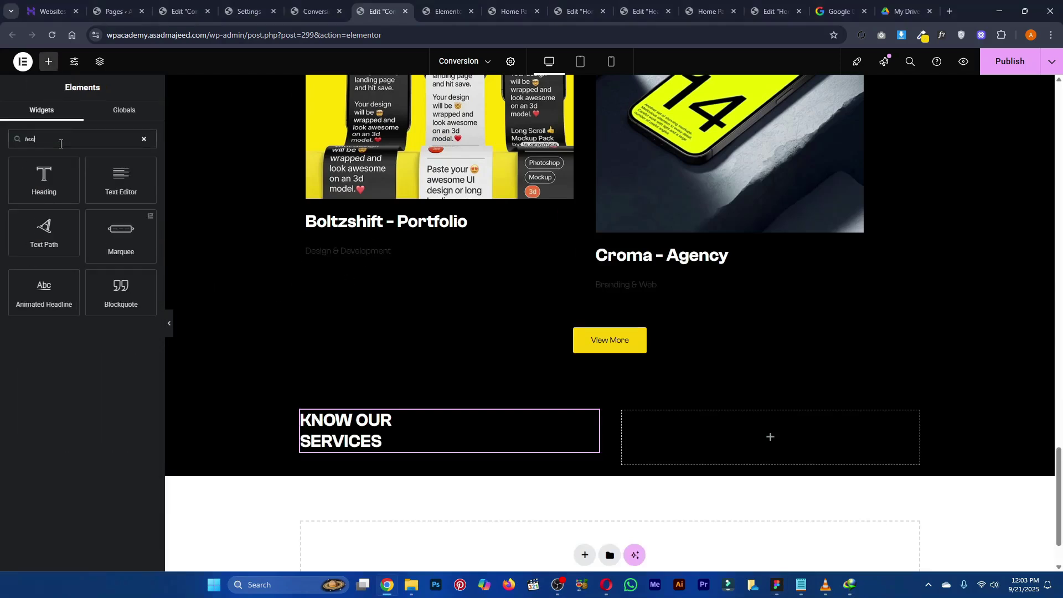
pyautogui.moveTo(121, 180); pyautogui.dragTo(358, 448)
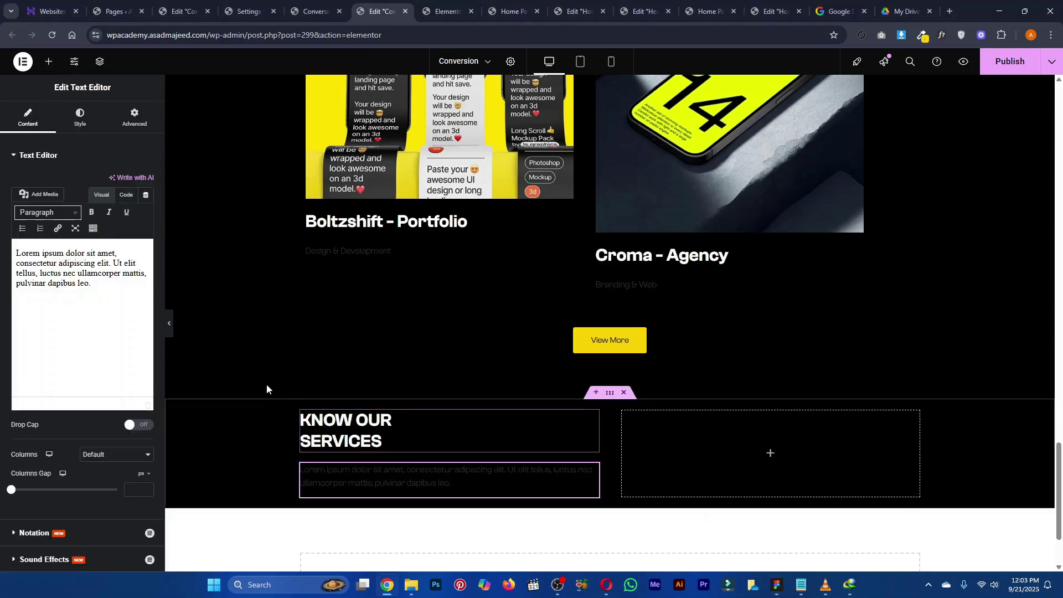
# Replace the placeholder paragraph below the heading with "Our exceptional design services"
pyautogui.moveTo(112, 270); pyautogui.dragTo(18, 255)
pyautogui.write('Our exceptional design services')
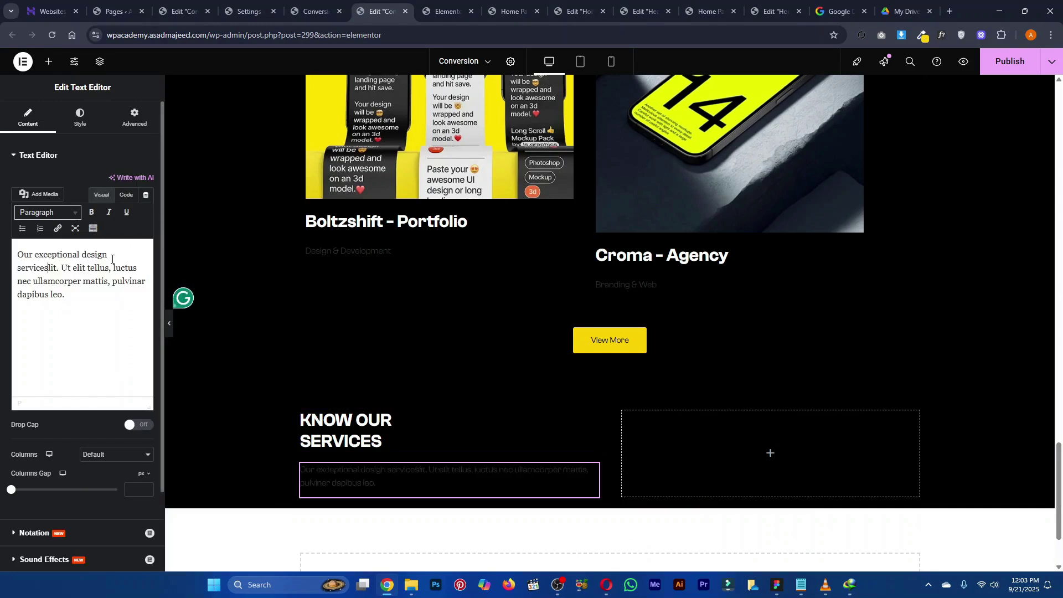
pyautogui.hotkey('ctrl', 'a')
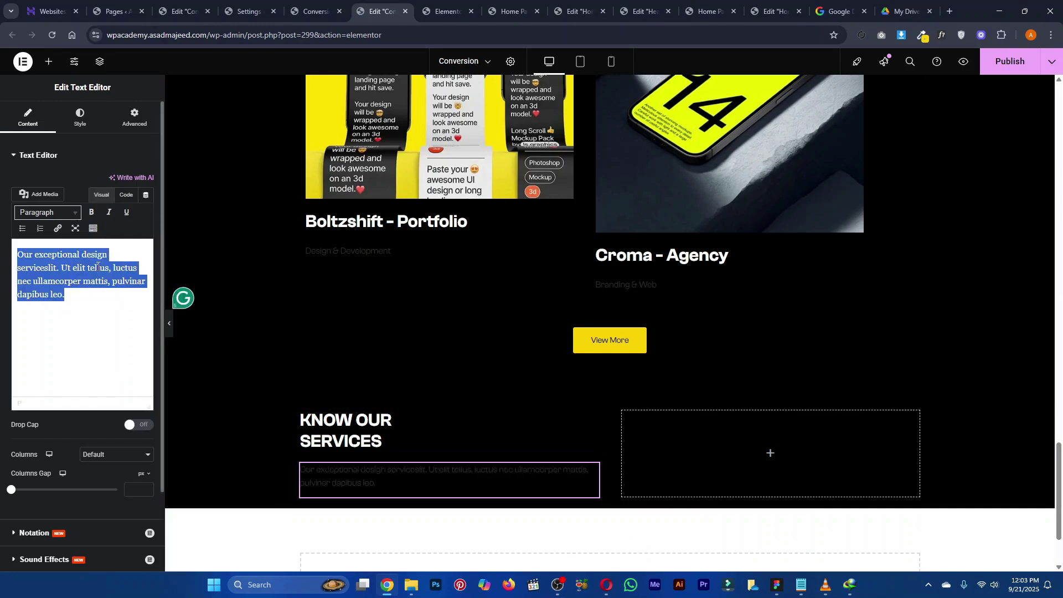
pyautogui.press('BackSpace')
pyautogui.write('Our exceptional design services')
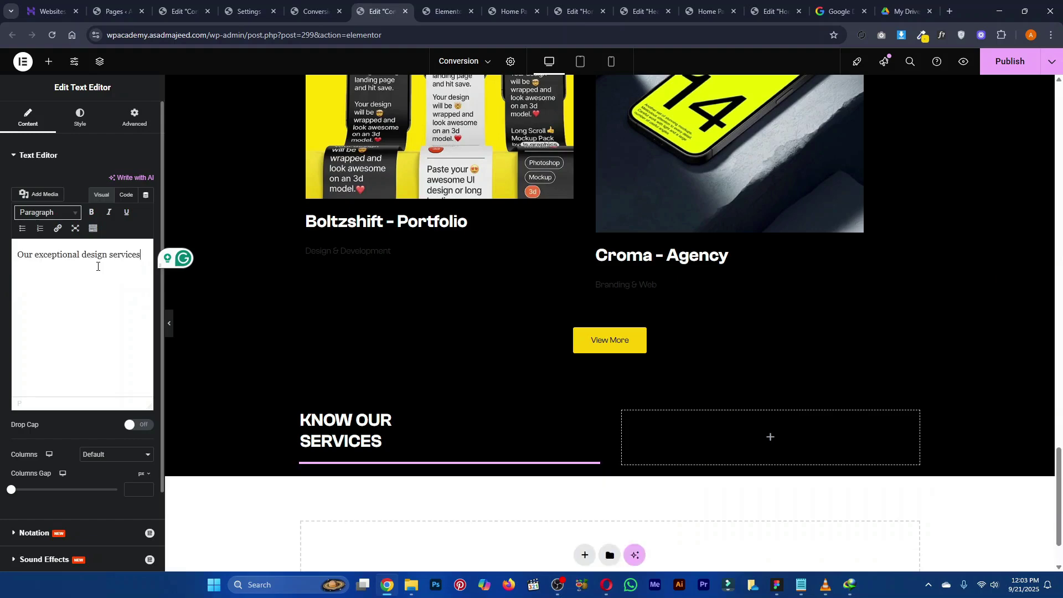
# Copy the Branding & Design text under Fortknox Chat Application and paste its style onto the services subtitle
pyautogui.scroll(9, 427, 333)
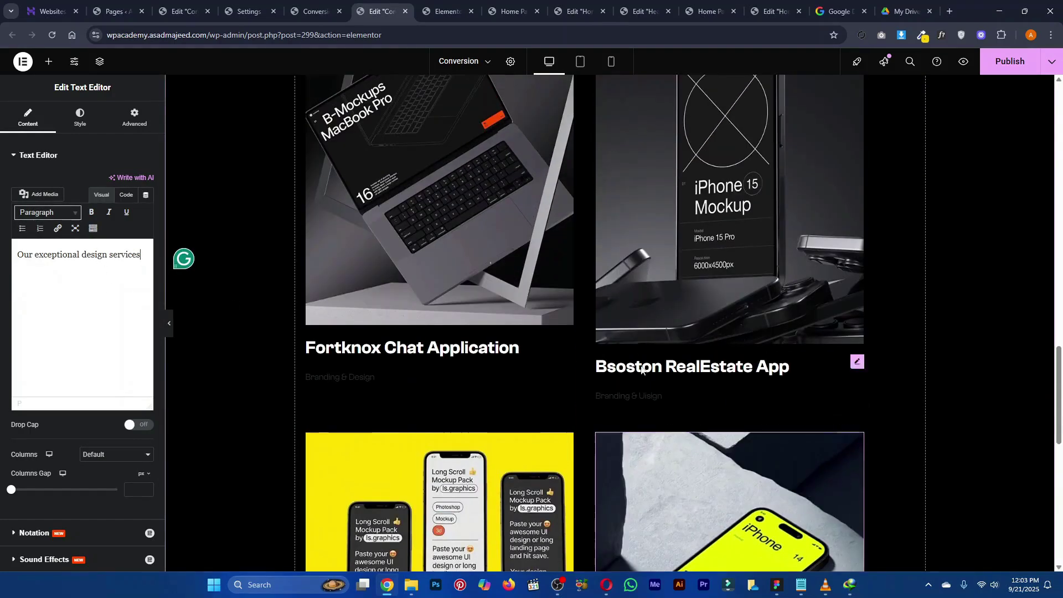
pyautogui.rightClick(381, 376)
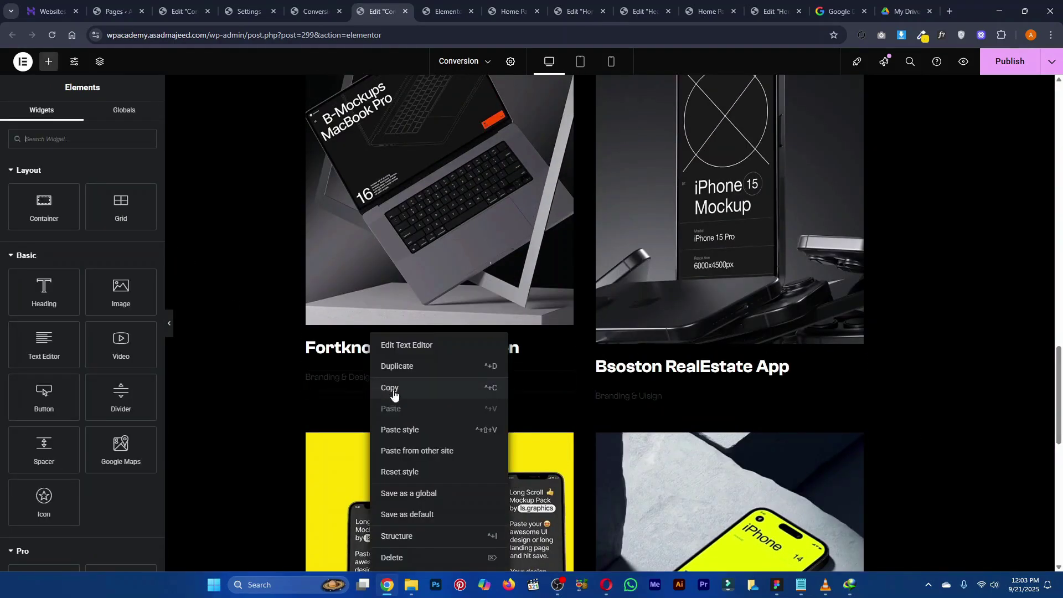
pyautogui.click(402, 388)
pyautogui.scroll(-9, 387, 382)
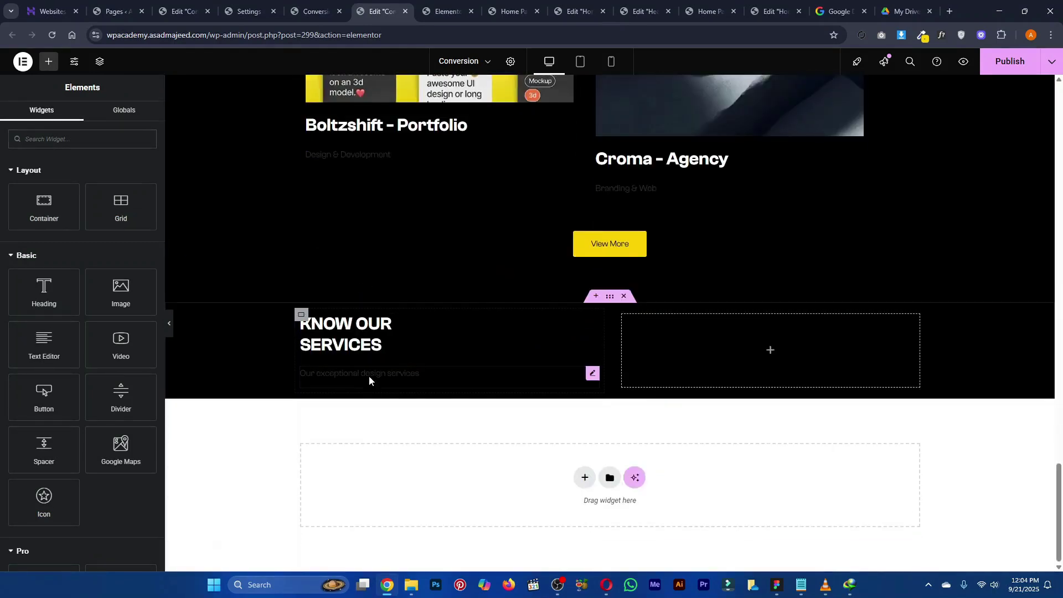
pyautogui.rightClick(367, 375)
pyautogui.click(419, 437)
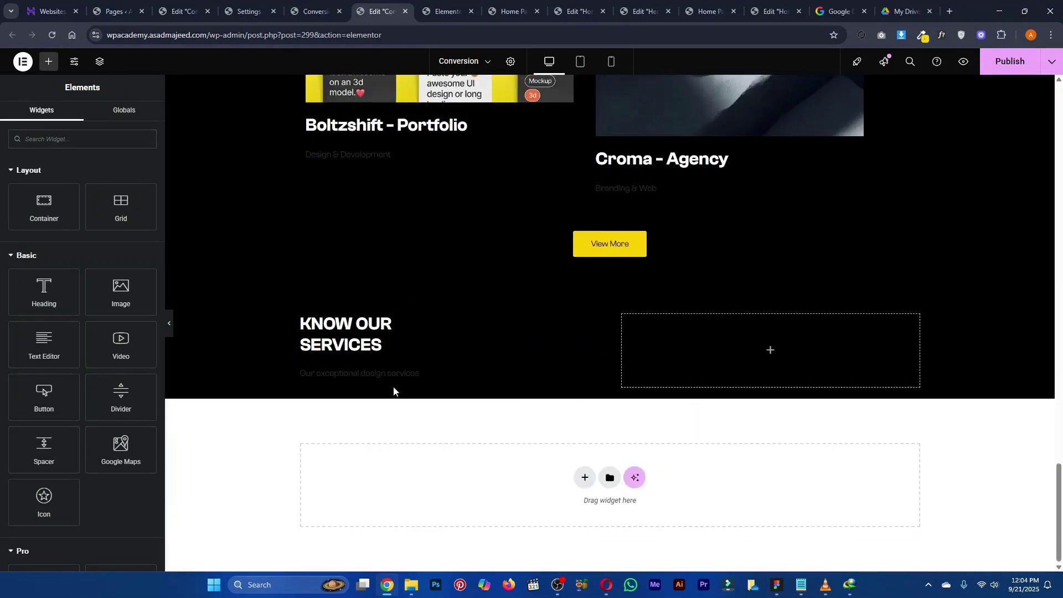
# Give the services subtitle a global light gray text color and darken it to #8D8D8D
pyautogui.click(565, 375)
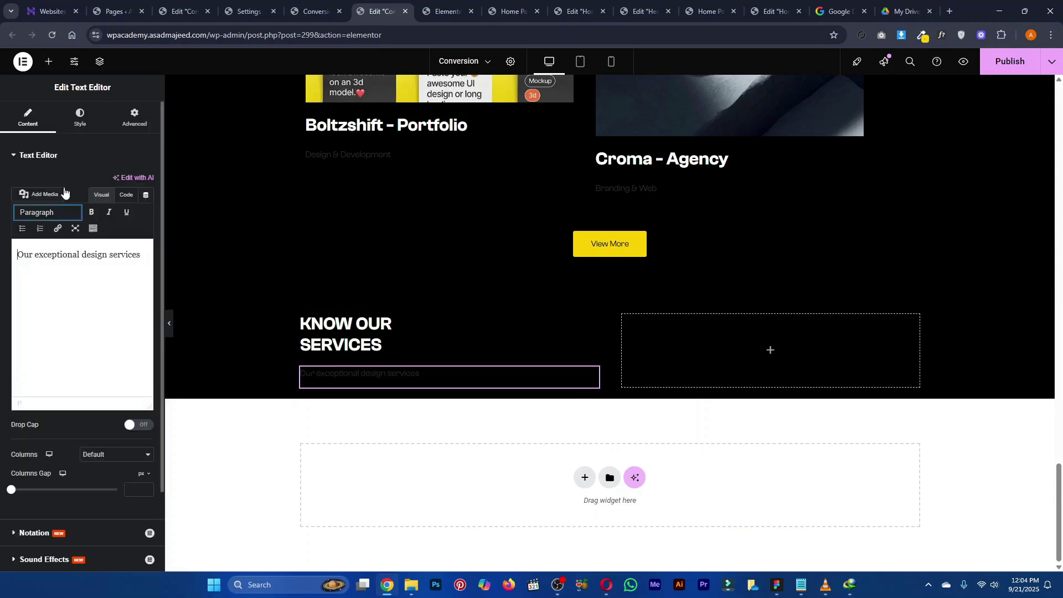
pyautogui.click(81, 117)
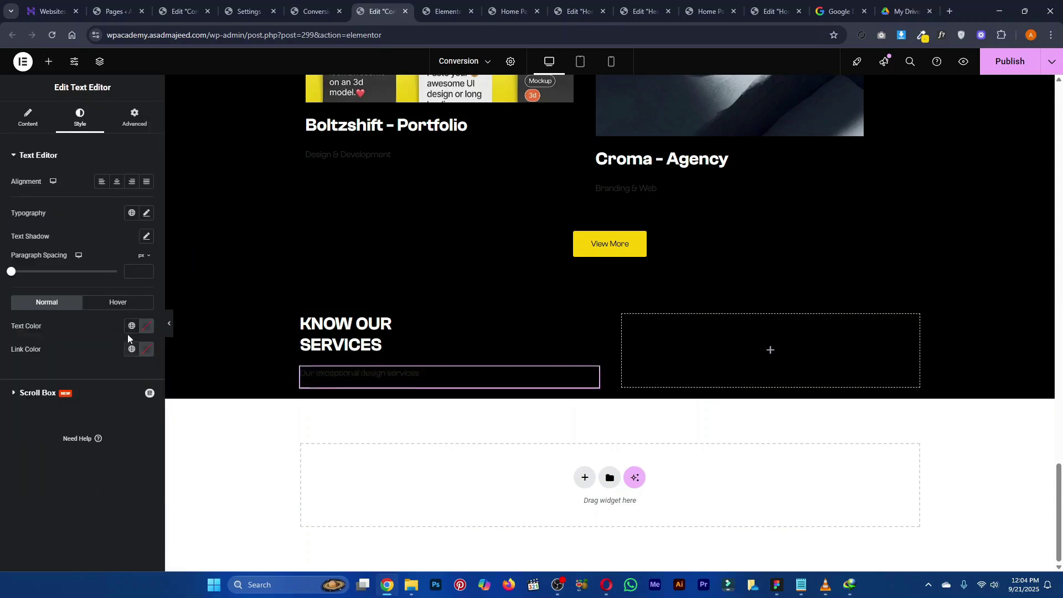
pyautogui.click(131, 327)
pyautogui.click(80, 466)
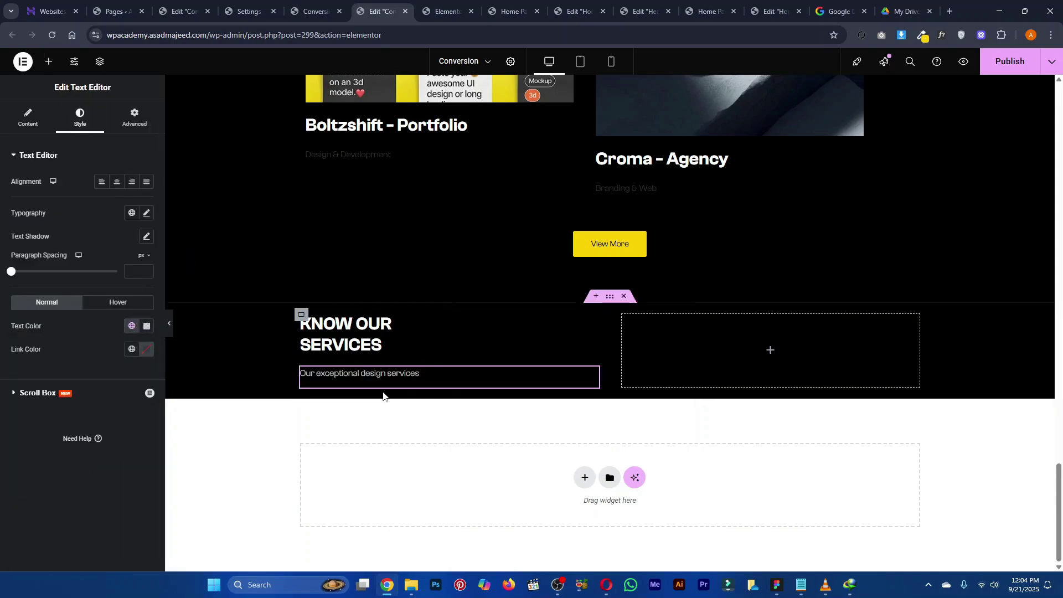
pyautogui.hotkey('alt', 'Tab')
pyautogui.hotkey('alt', 'Tab')
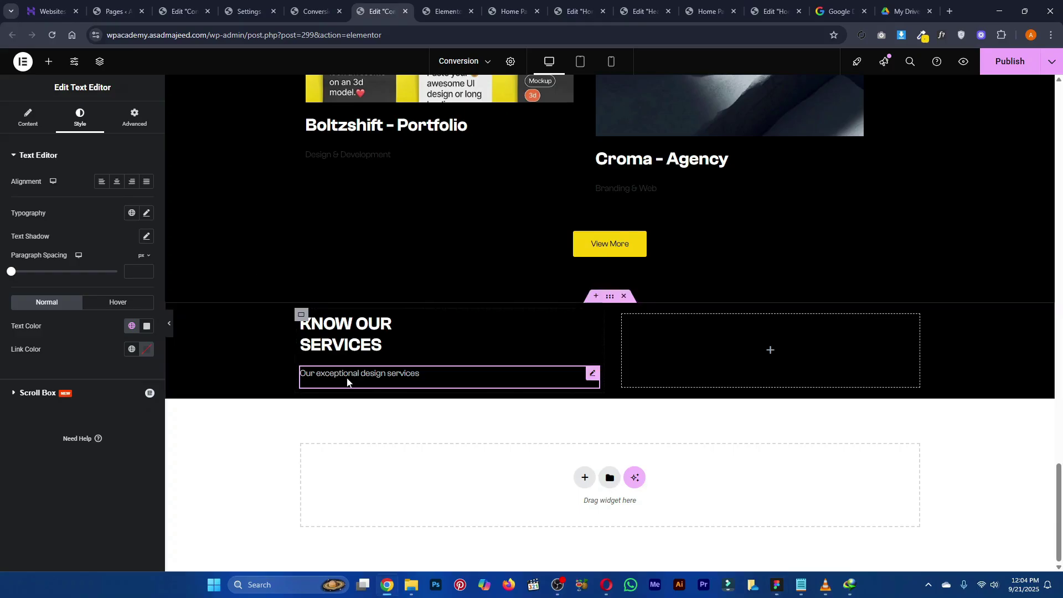
pyautogui.click(146, 328)
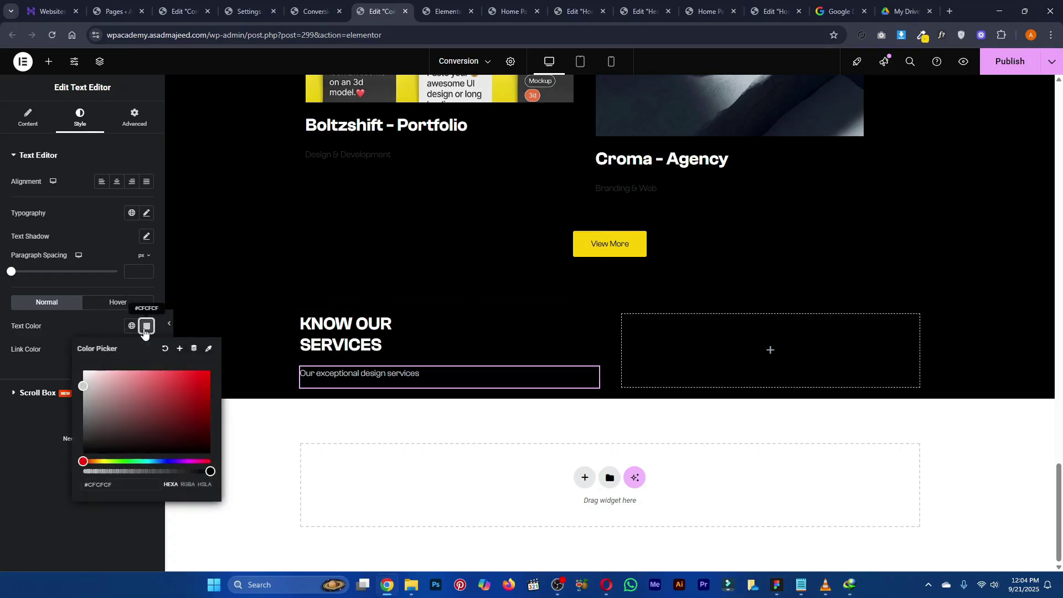
pyautogui.moveTo(84, 390); pyautogui.dragTo(83, 394)
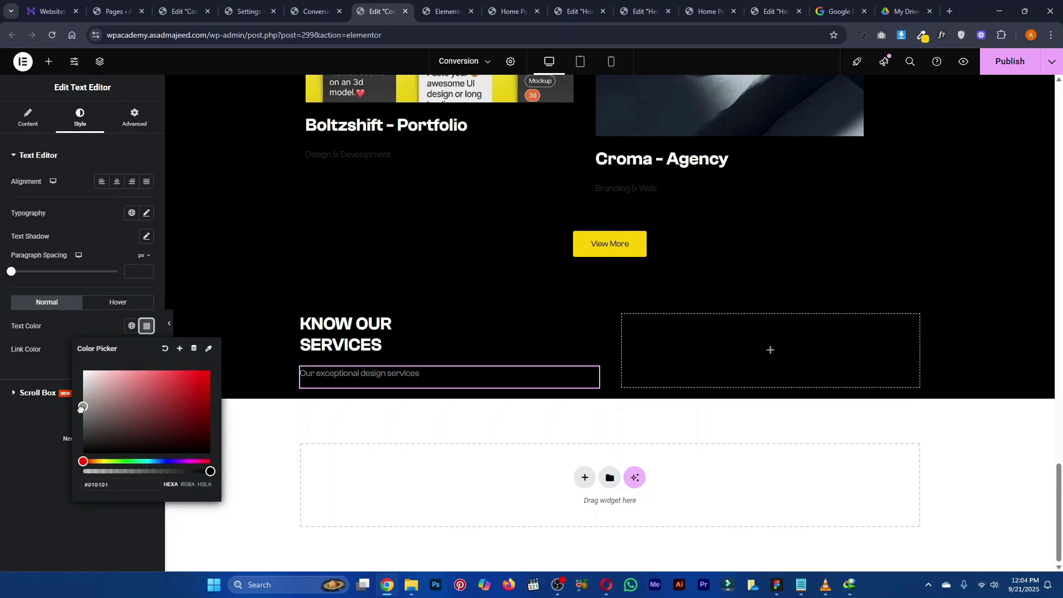
pyautogui.click(30, 418)
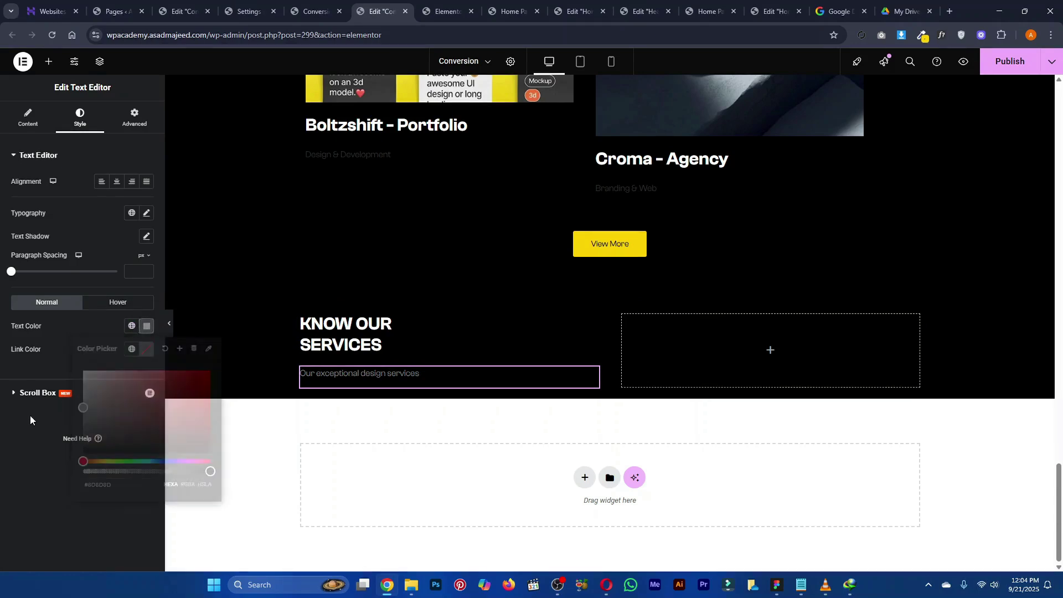
# Examine the four-card services grid in Figma and compare it with the Selected Work grid built in Elementor
pyautogui.hotkey('alt', 'Tab')
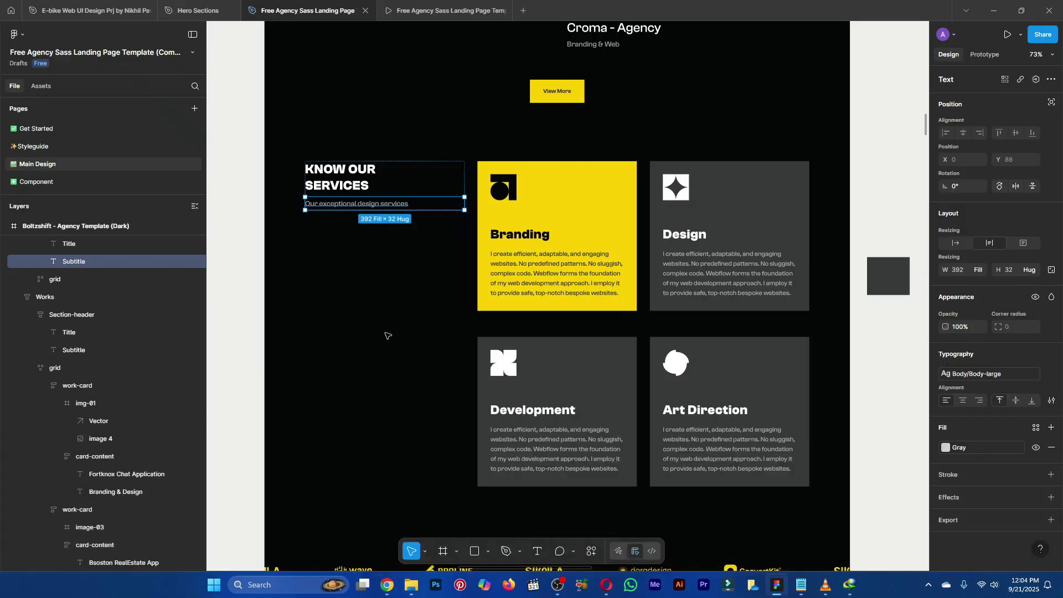
pyautogui.click(502, 206)
pyautogui.hotkey('alt', 'Tab')
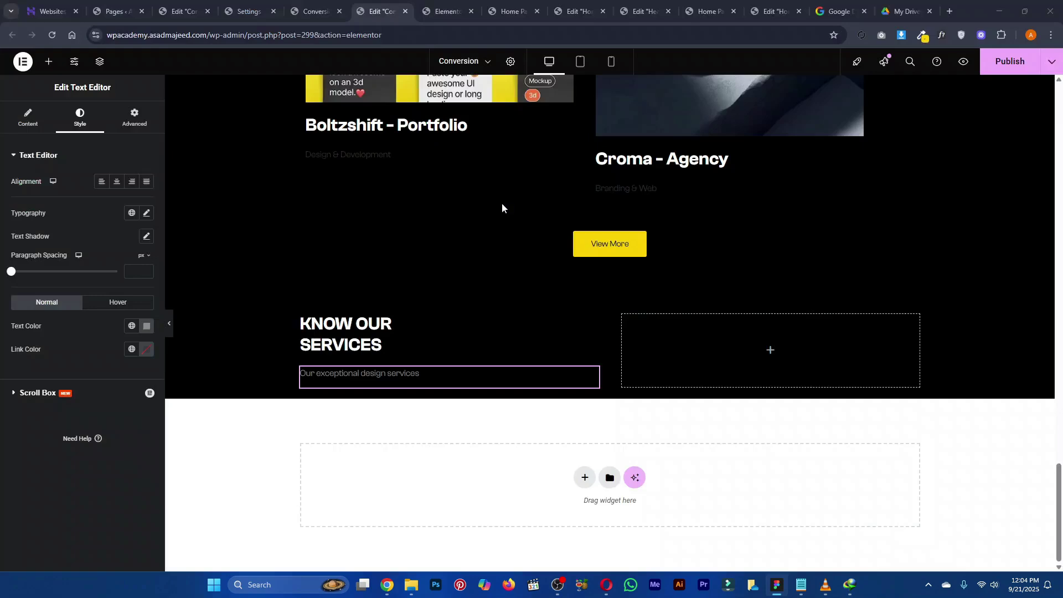
pyautogui.click(624, 319)
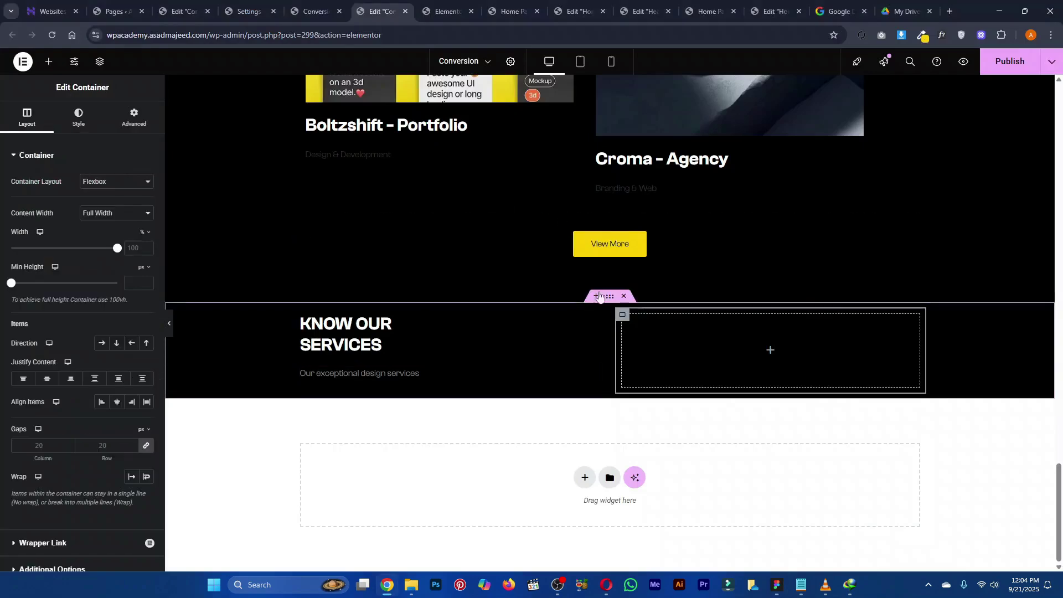
pyautogui.scroll(10, 600, 290)
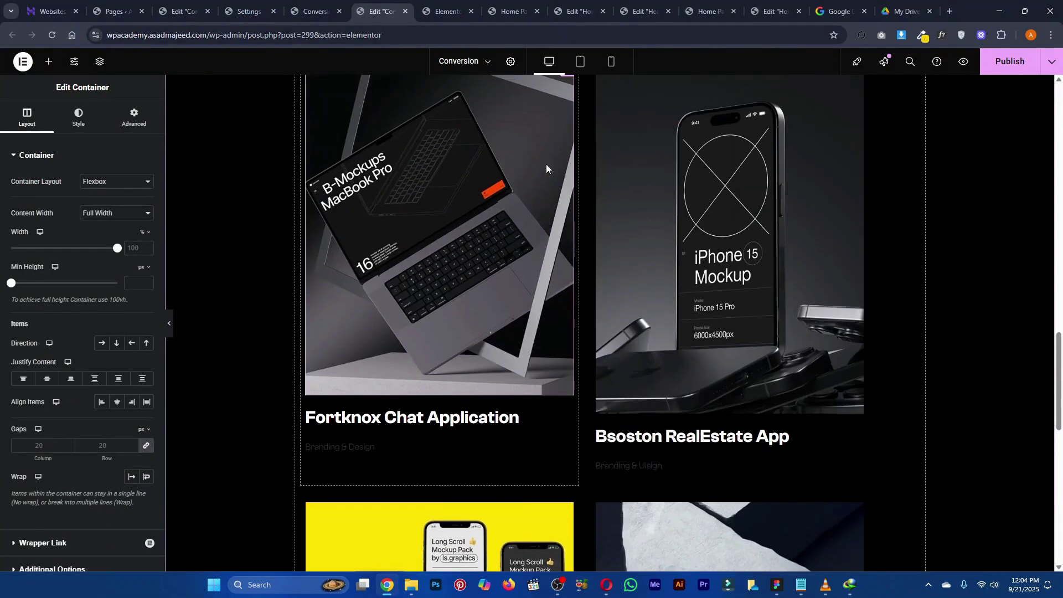
pyautogui.scroll(3, 447, 199)
pyautogui.scroll(-1, 408, 244)
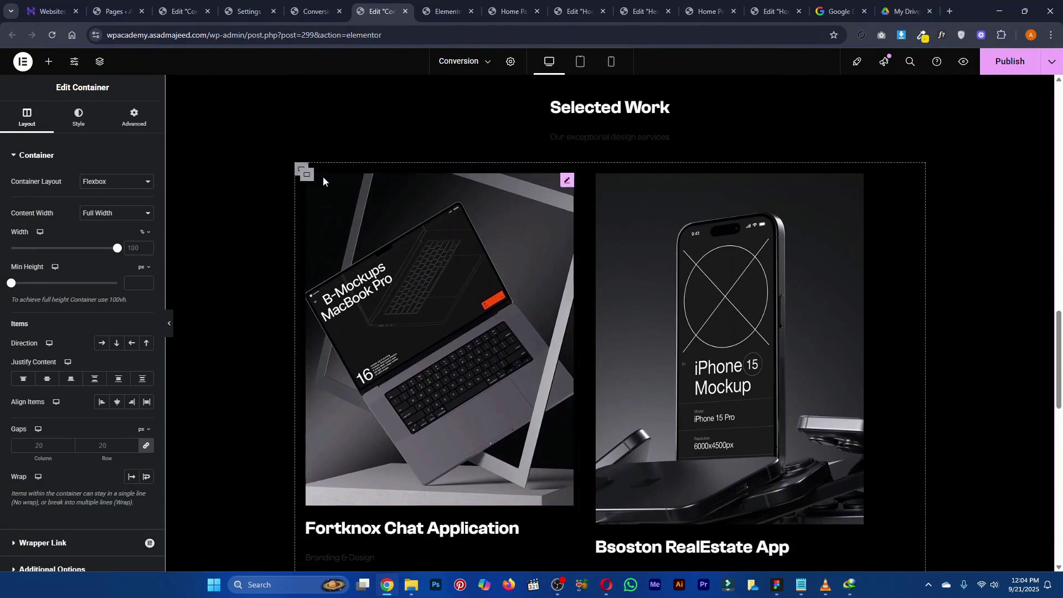
pyautogui.scroll(-6, 610, 222)
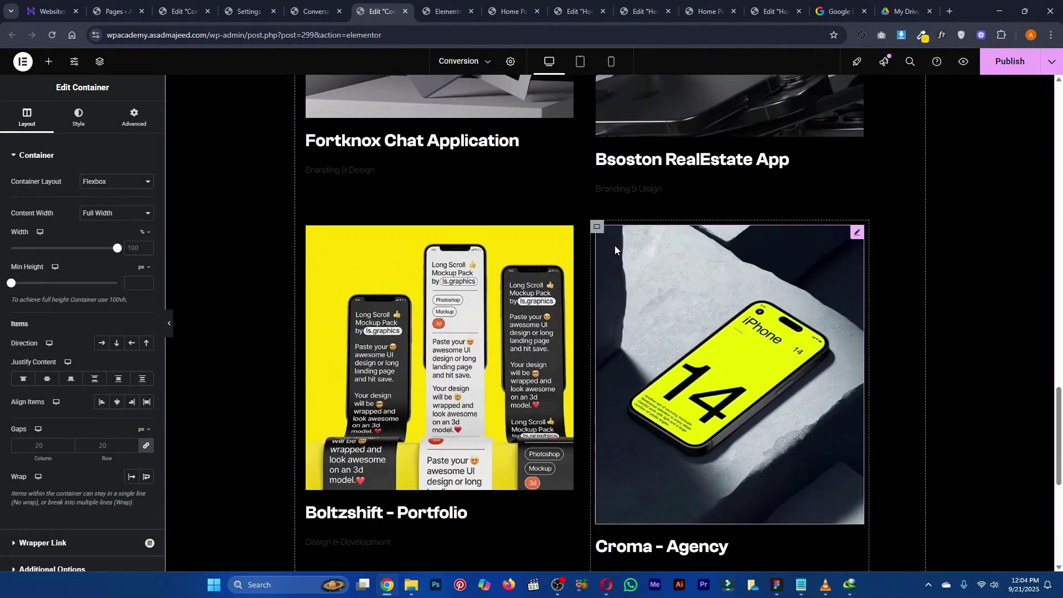
pyautogui.scroll(-6, 614, 245)
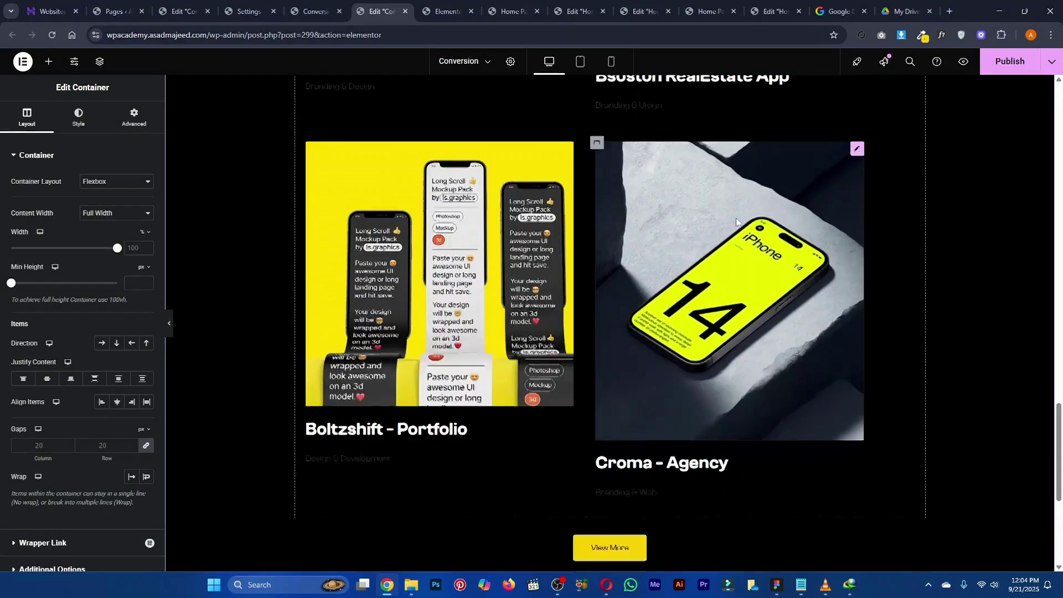
pyautogui.hotkey('alt', 'Tab')
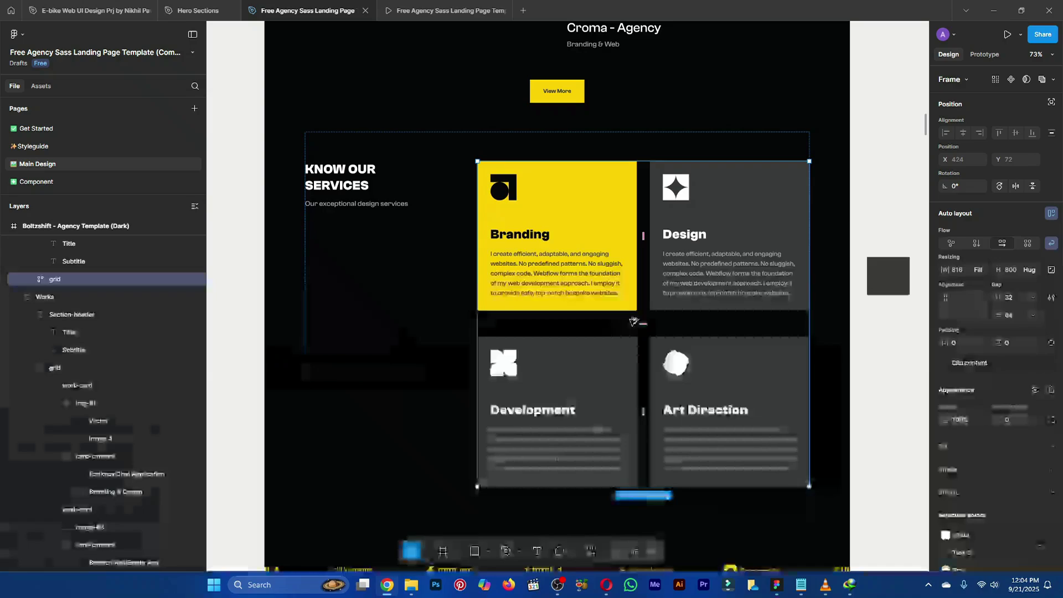
pyautogui.hotkey('alt', 'Tab')
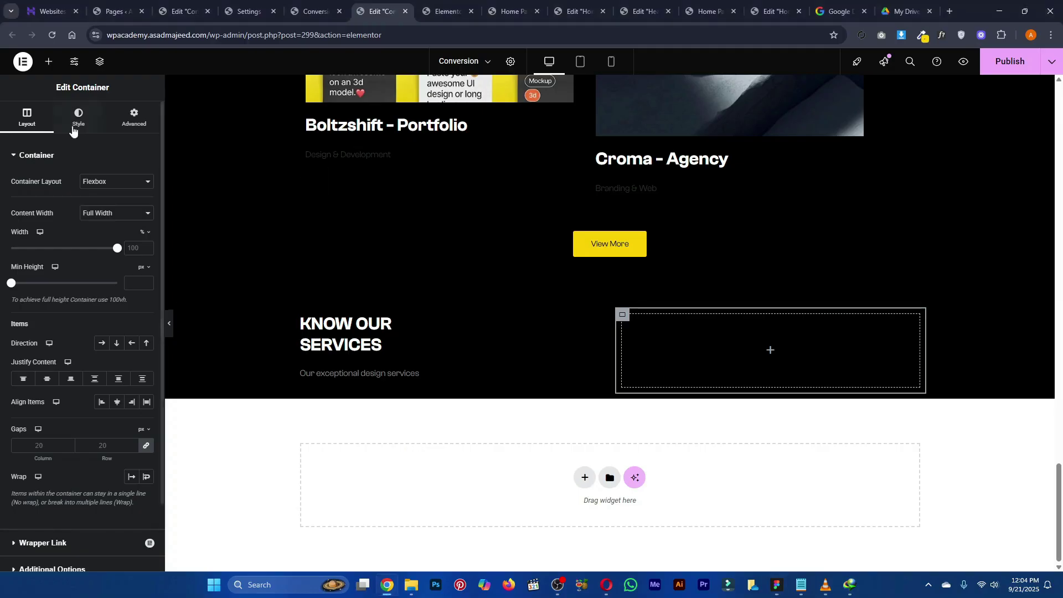
# Add a container inside the empty column beside the services heading and duplicate it to make four stacked containers
pyautogui.click(49, 61)
pyautogui.moveTo(45, 205); pyautogui.dragTo(705, 351)
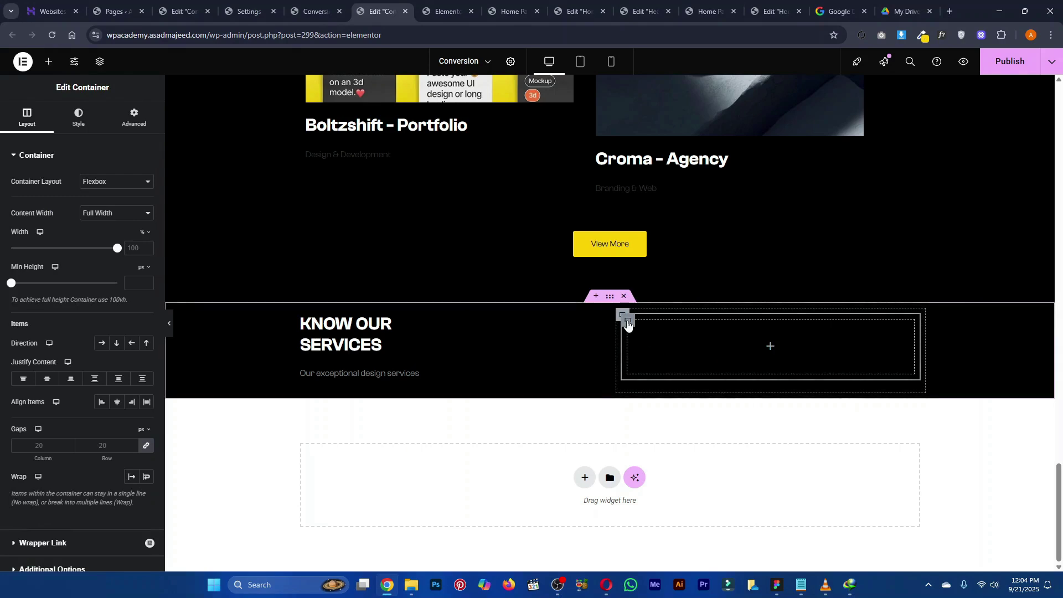
pyautogui.hotkey('ctrl', 'd')
pyautogui.hotkey('ctrl', 'd')
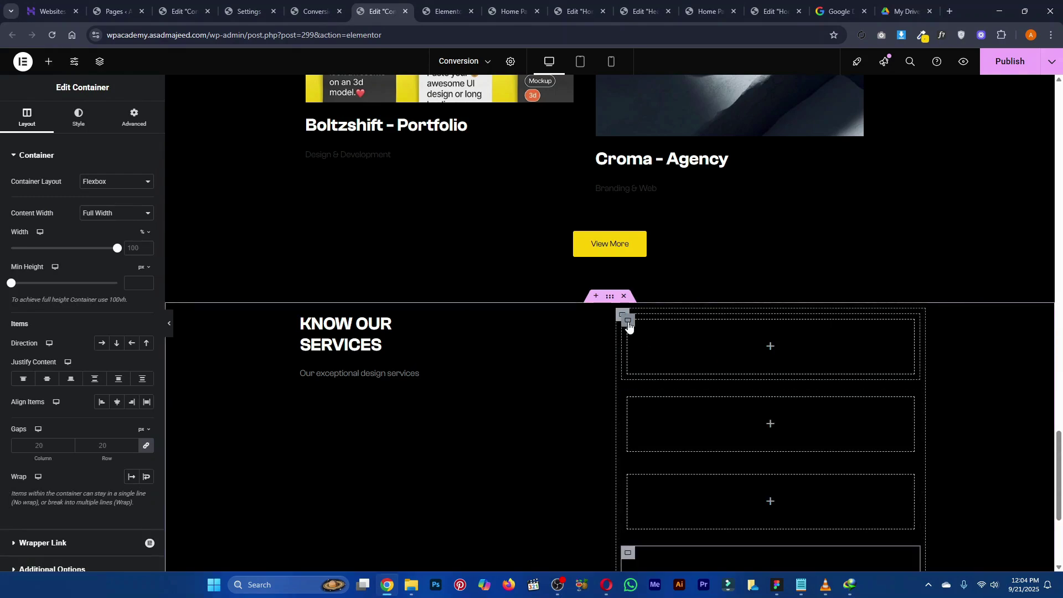
# Check the column proportions in Figma, then set the services heading column's width to 30% and the card column's width to 70%
pyautogui.hotkey('alt', 'Tab')
pyautogui.hotkey('alt', 'Tab')
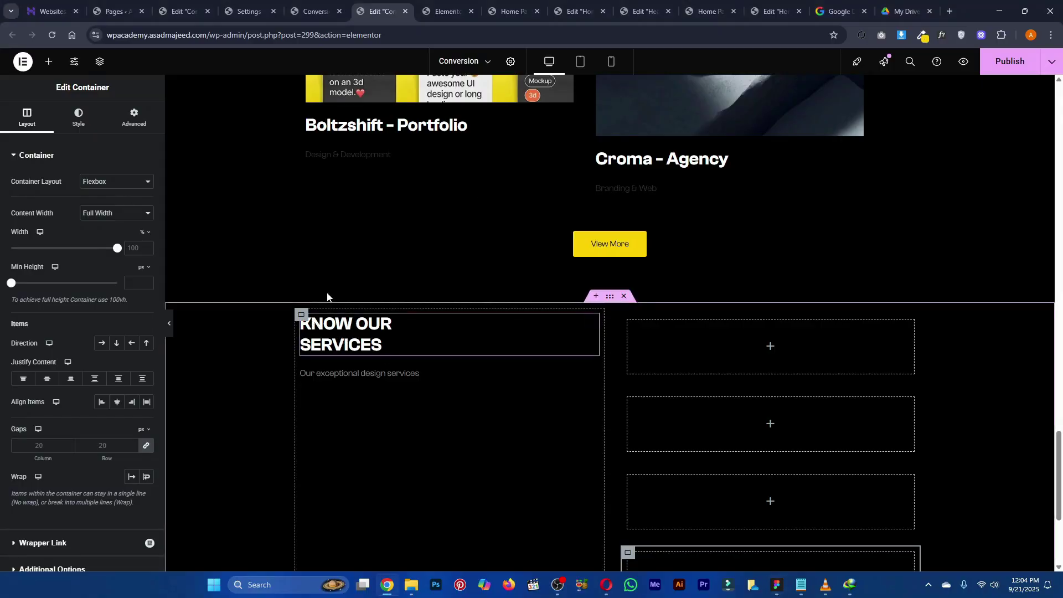
pyautogui.hotkey('alt', 'Tab')
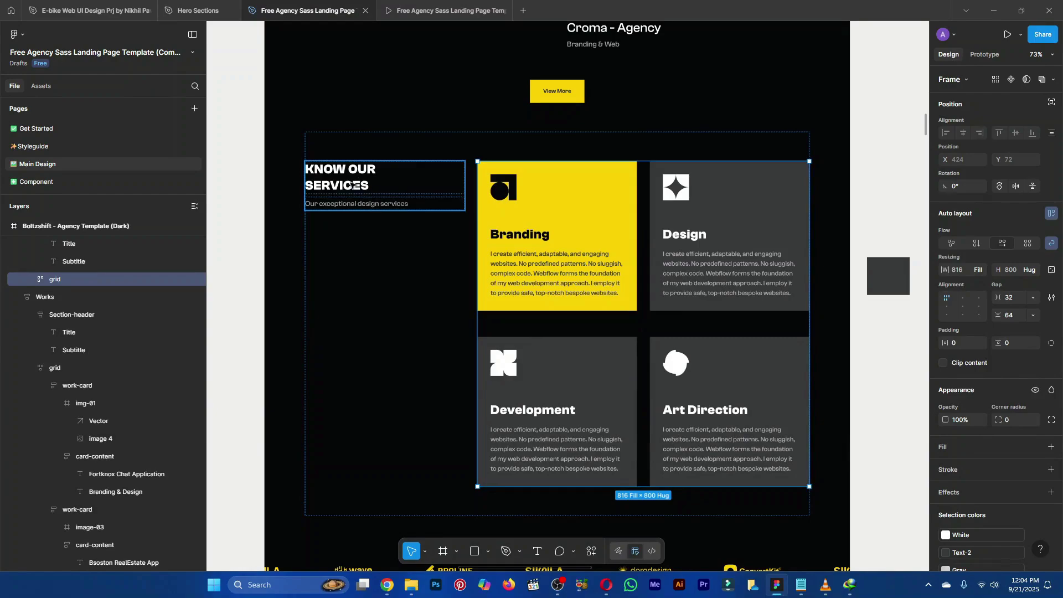
pyautogui.hotkey('alt', 'Tab')
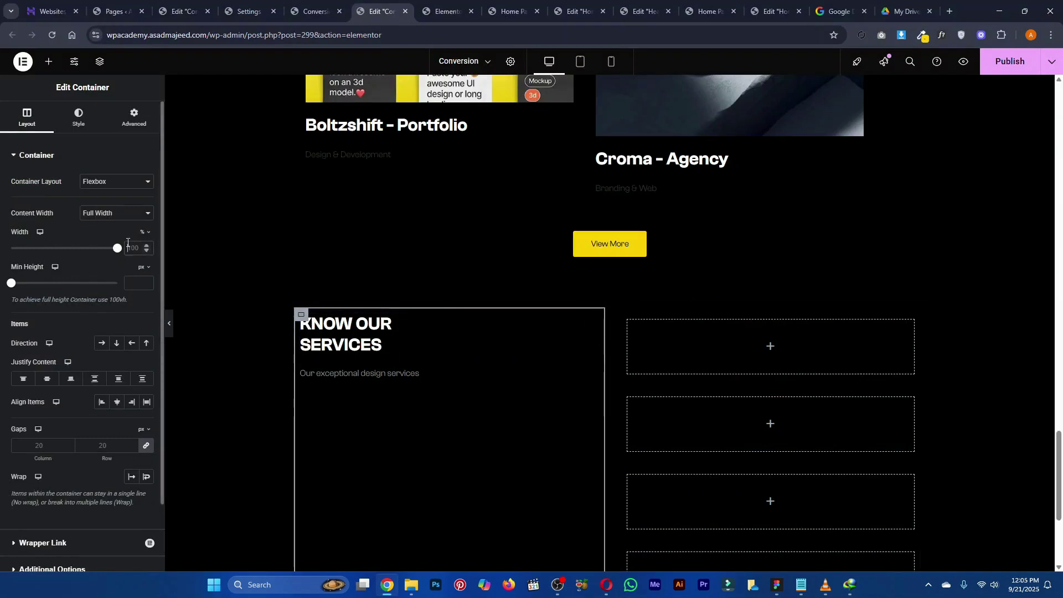
pyautogui.write('30')
pyautogui.click(457, 315)
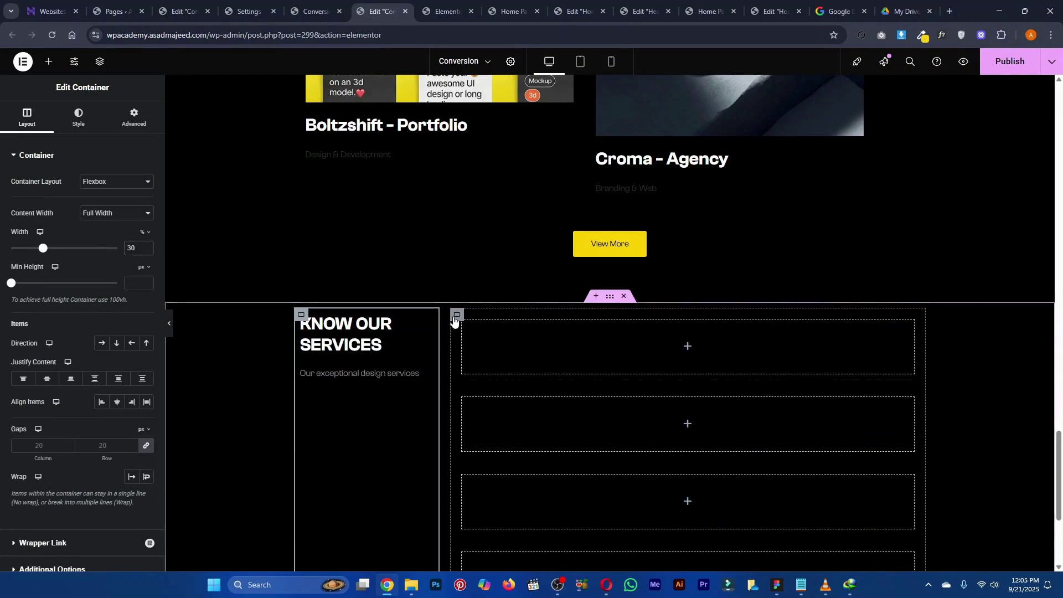
pyautogui.write('70')
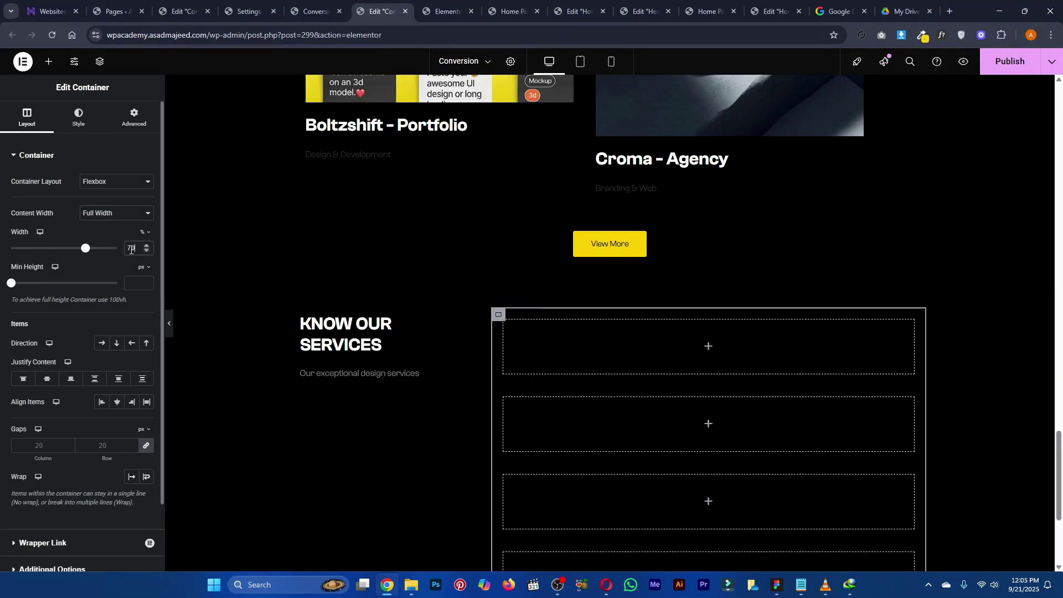
pyautogui.scroll(-1, 538, 327)
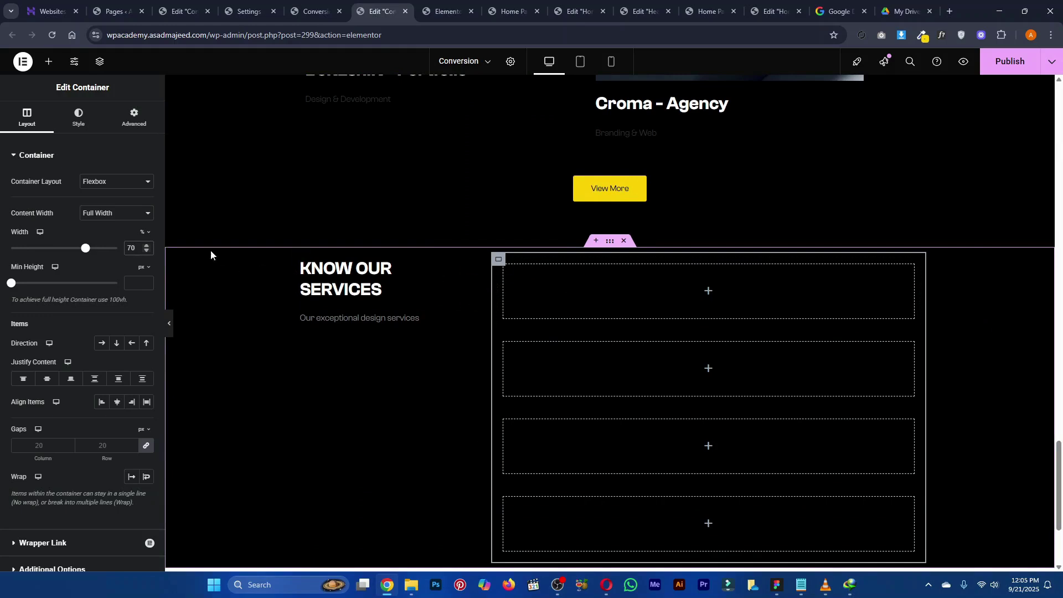
# Set the card column's width to 65% and open the heading column's width for editing
pyautogui.doubleClick(130, 251)
pyautogui.write('65')
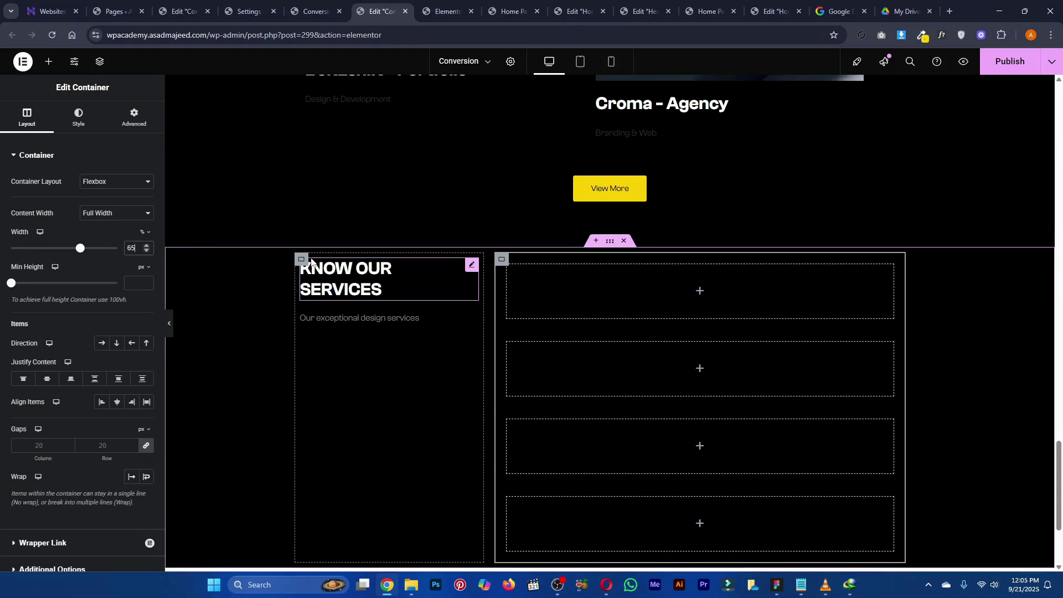
pyautogui.click(302, 260)
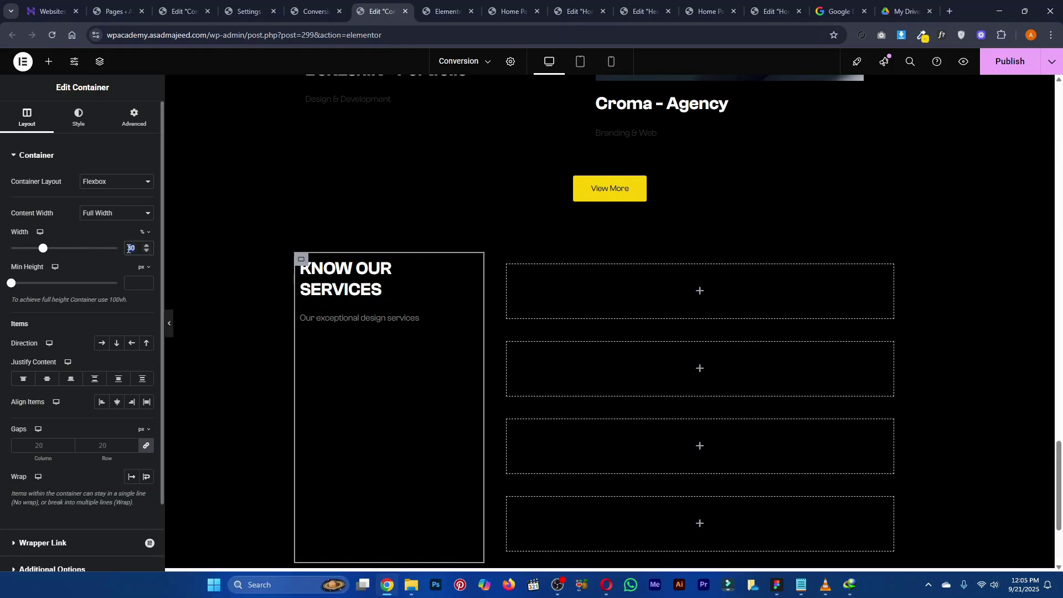
# Set the "KNOW OUR SERVICES" container's width to 35% and the first empty card container's width to 48%
pyautogui.write('35')
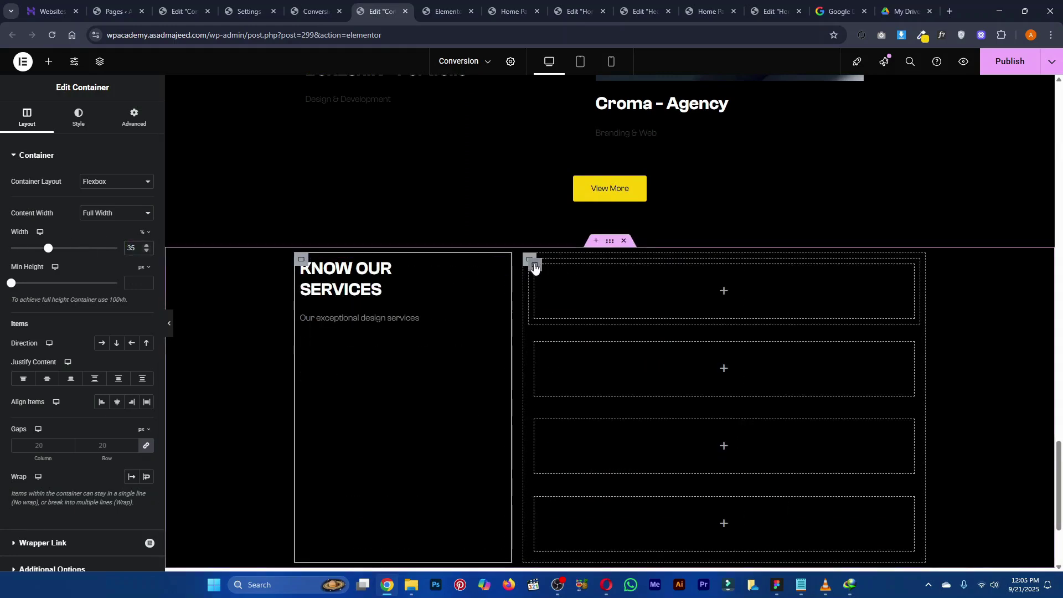
pyautogui.click(536, 267)
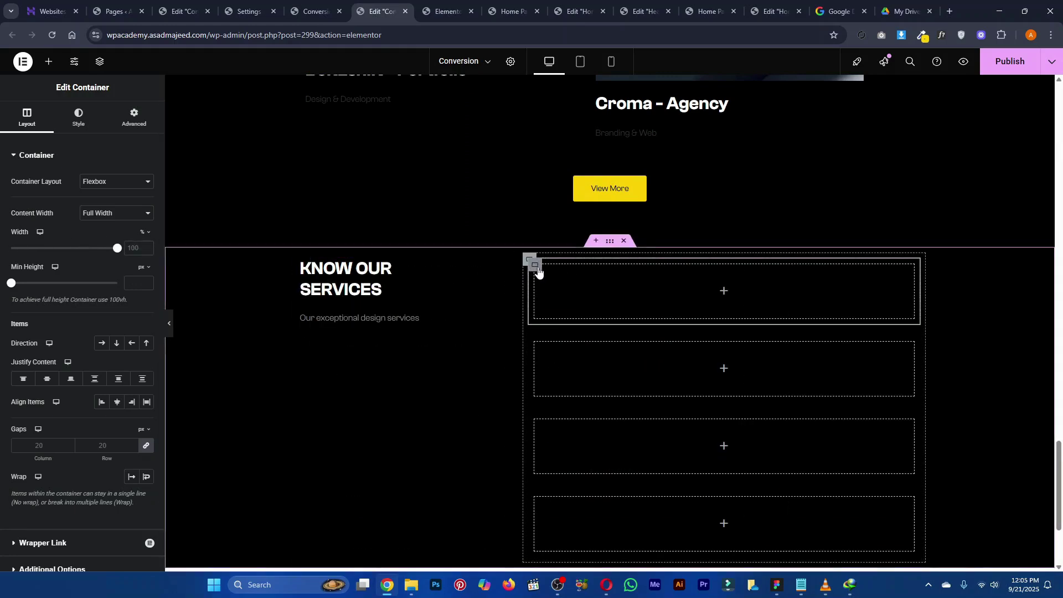
pyautogui.click(136, 251)
pyautogui.write('48')
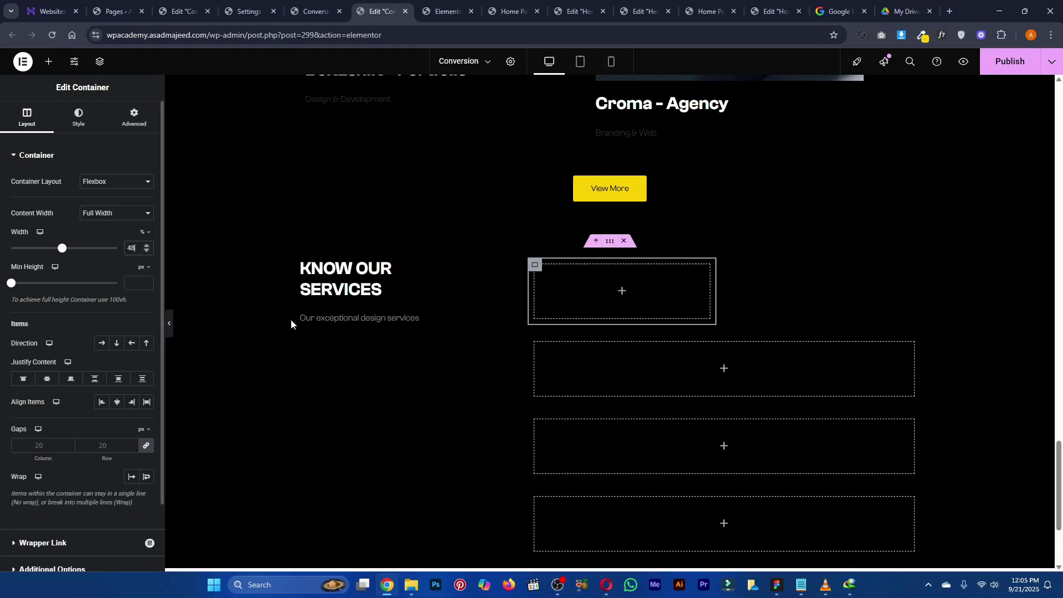
# Set the width of the second, third and fourth empty card containers to 48% each
pyautogui.click(516, 353)
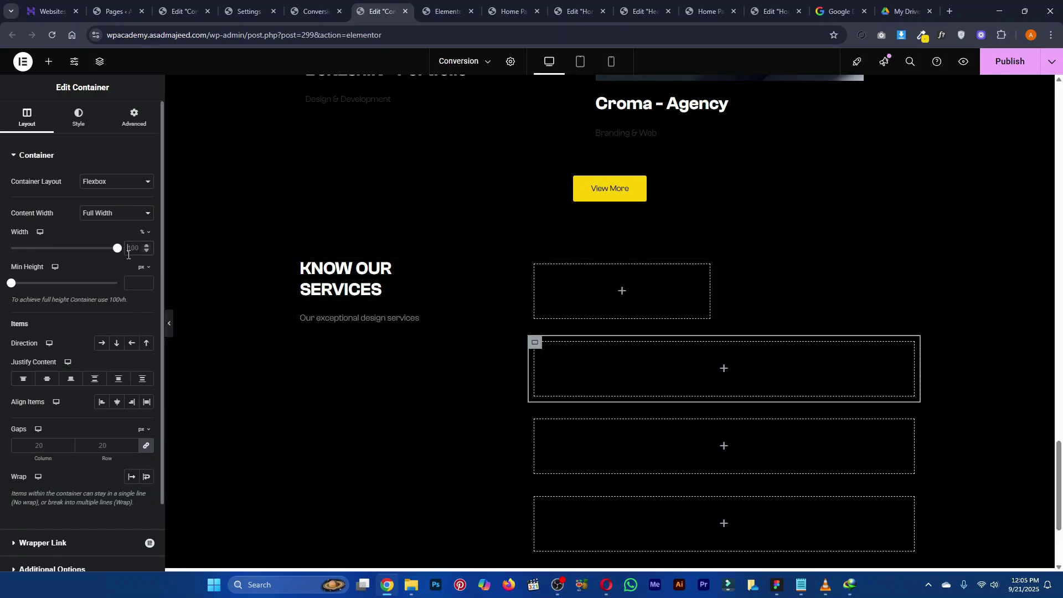
pyautogui.click(128, 252)
pyautogui.write('48')
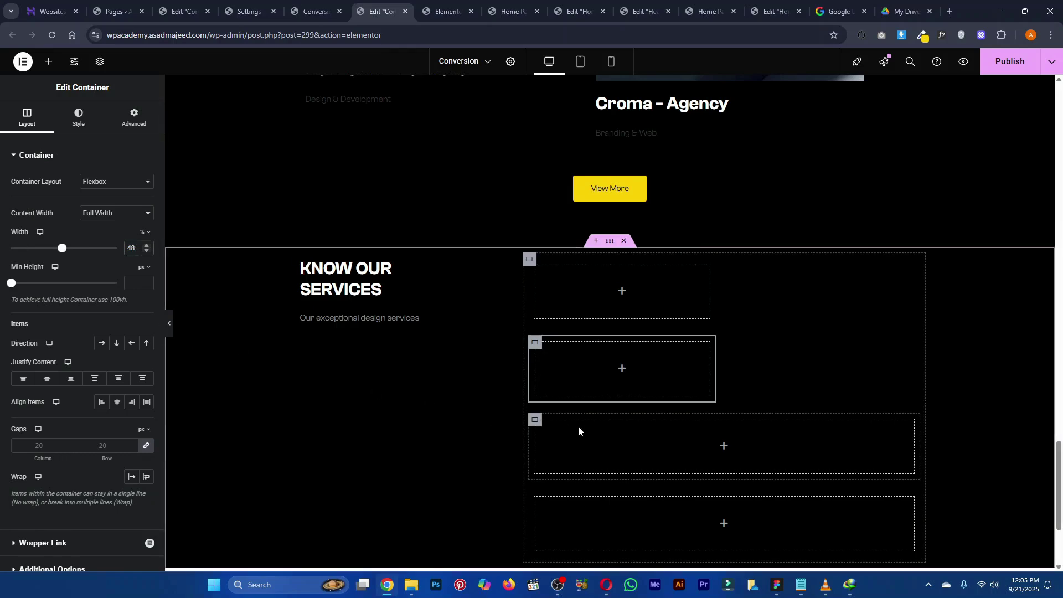
pyautogui.click(578, 428)
pyautogui.click(132, 250)
pyautogui.write('48')
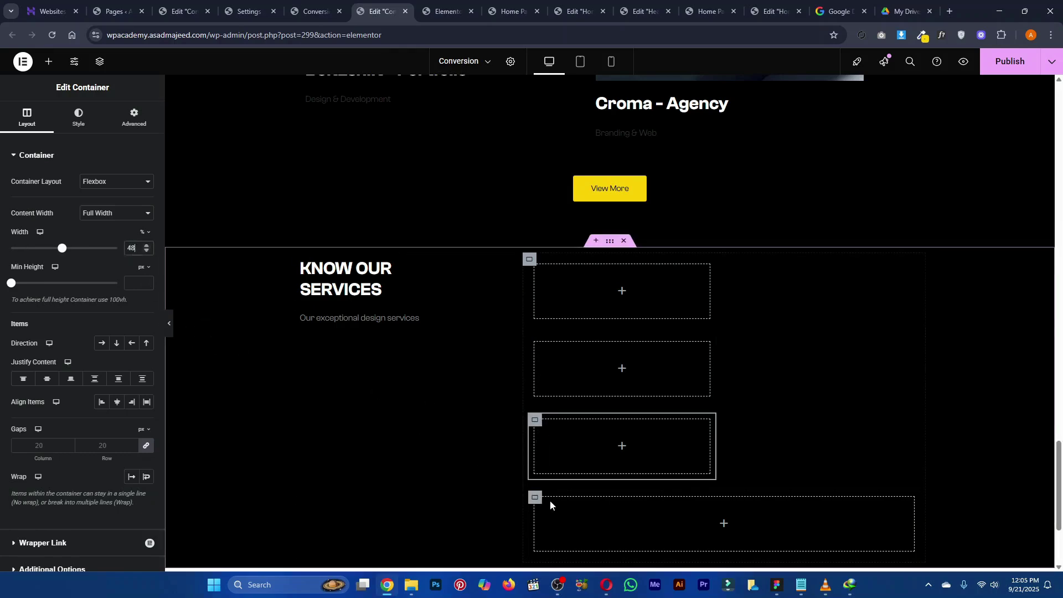
pyautogui.click(534, 497)
pyautogui.click(132, 248)
pyautogui.write('48')
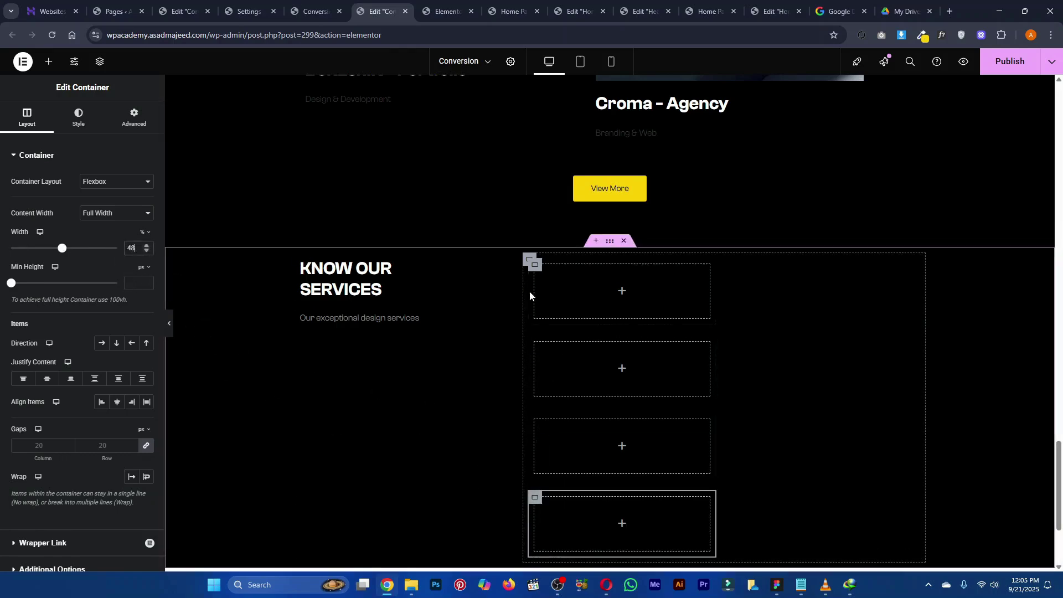
# Arrange the parent container of the four cards in a horizontal row direction with wrapping enabled
pyautogui.click(526, 265)
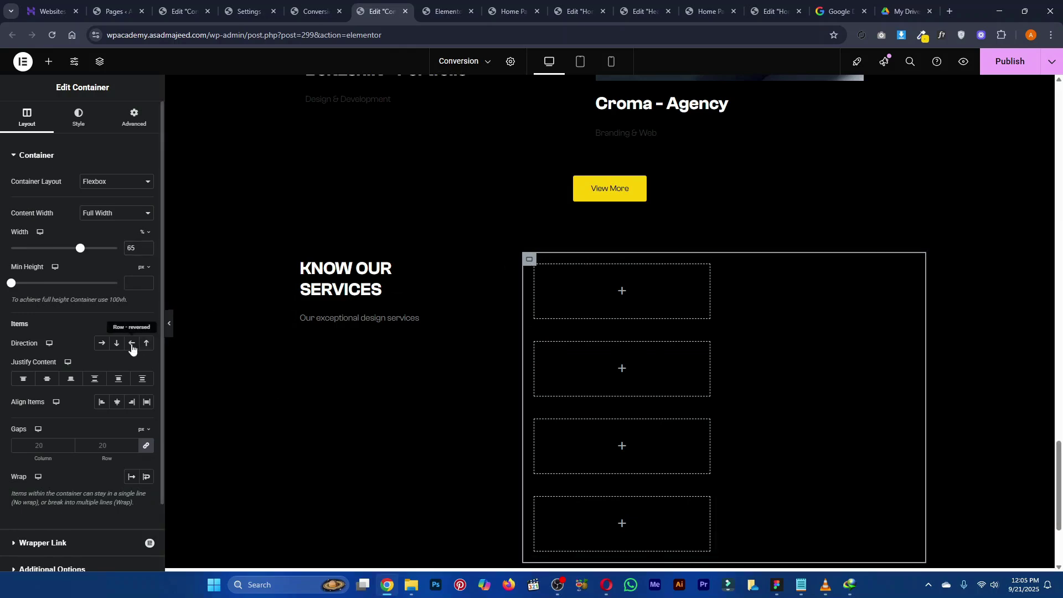
pyautogui.click(102, 343)
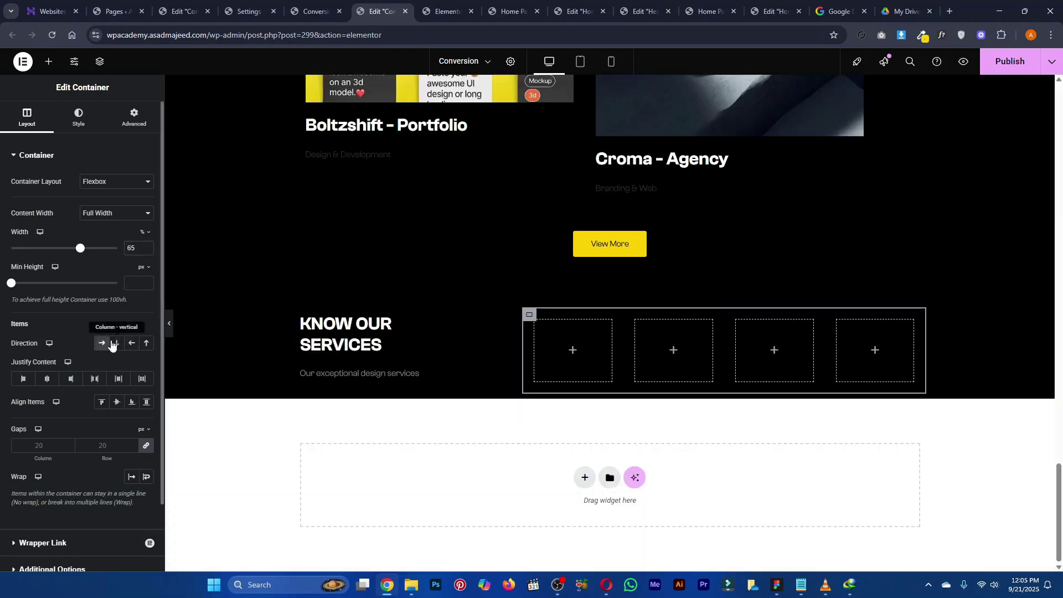
pyautogui.click(146, 477)
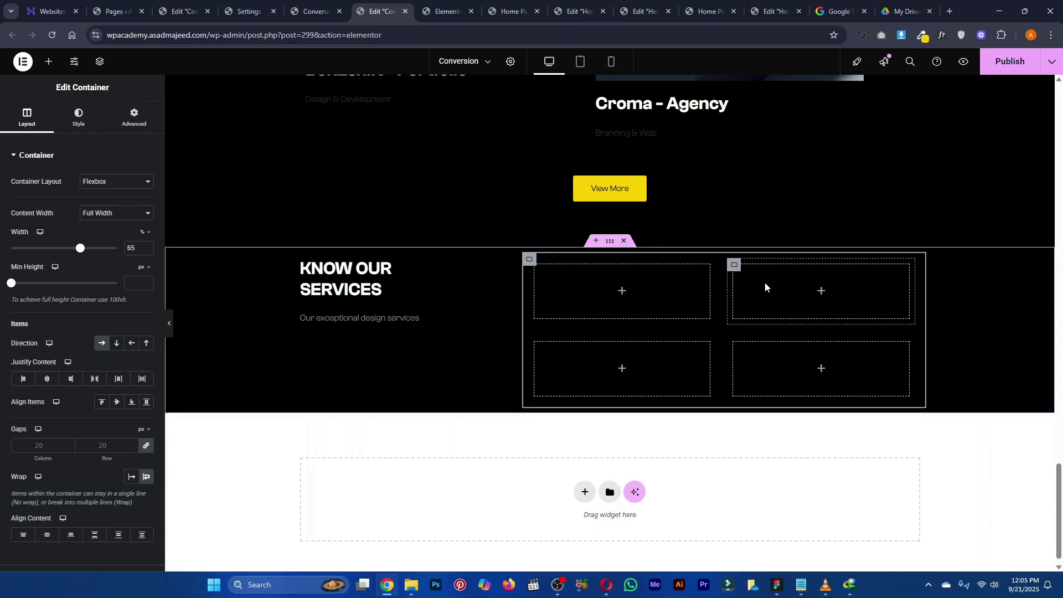
pyautogui.scroll(10, 762, 281)
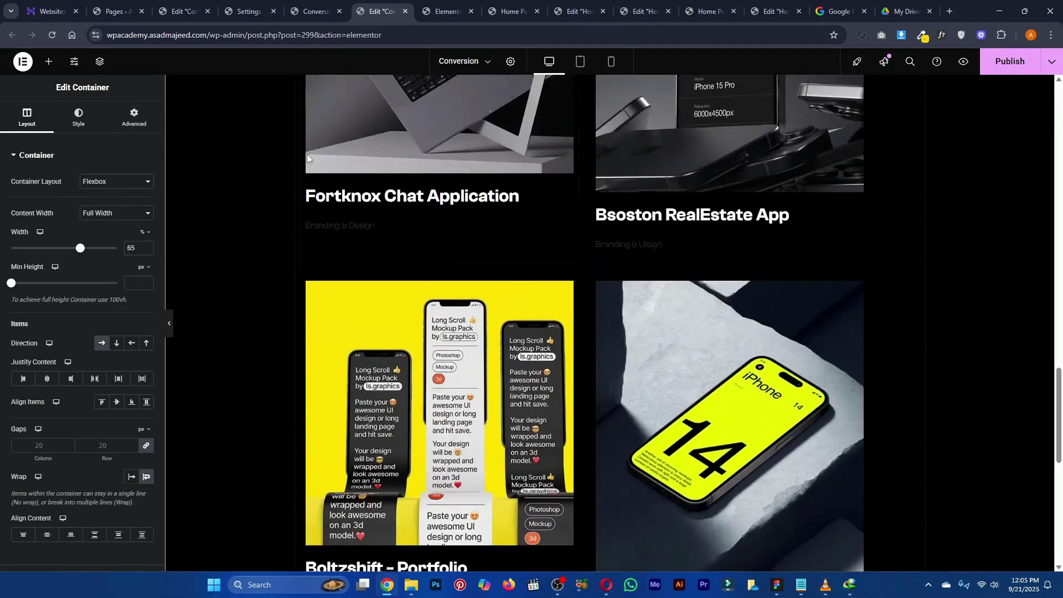
pyautogui.scroll(-10, 633, 333)
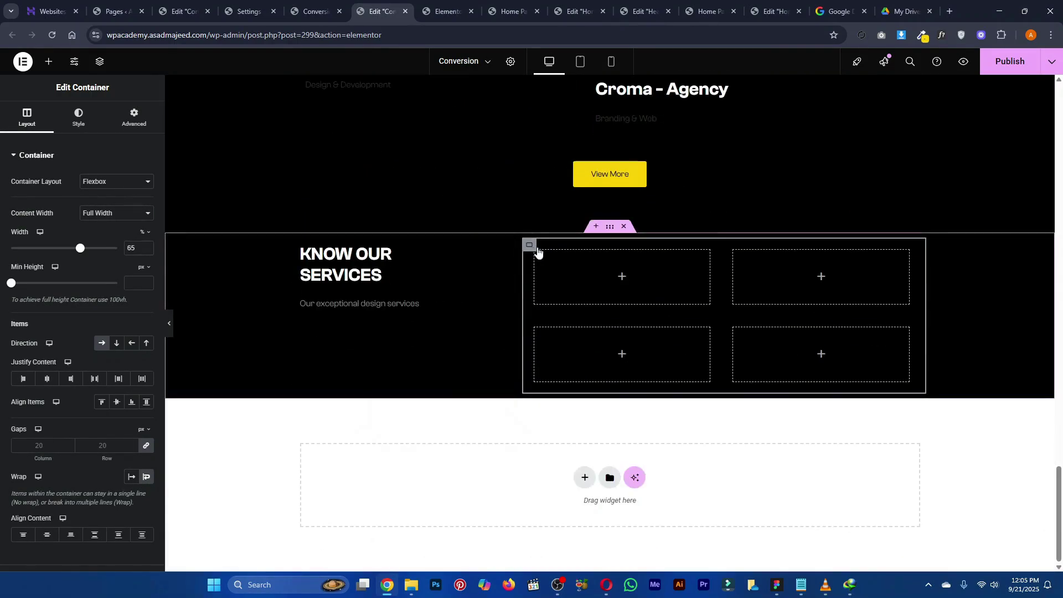
# Check the services cards in the Figma design, then add an Icon Box widget to the first card container in Elementor
pyautogui.hotkey('alt', 'Tab')
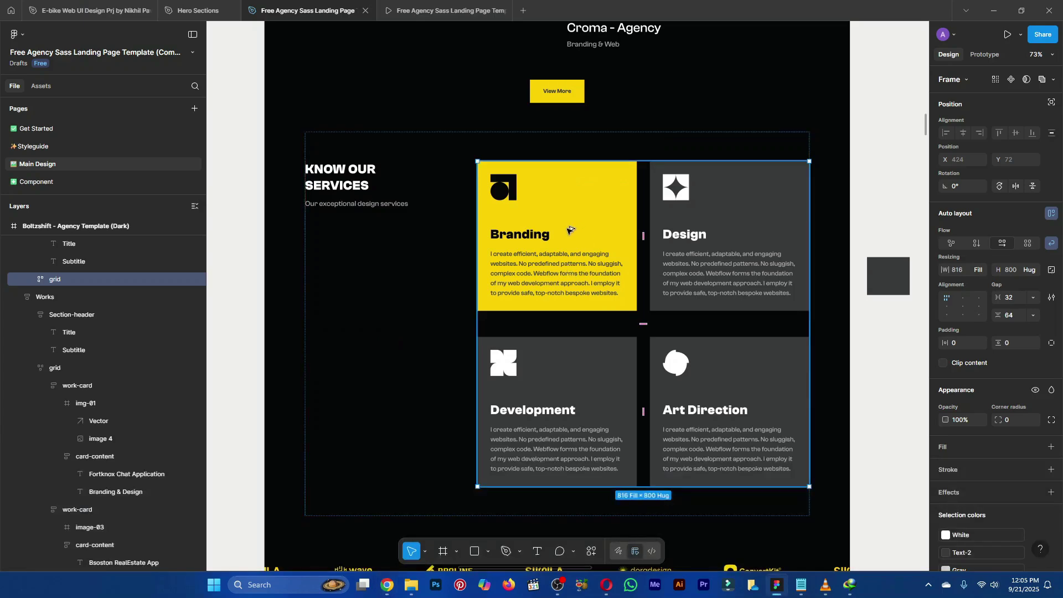
pyautogui.hotkey('alt', 'Tab')
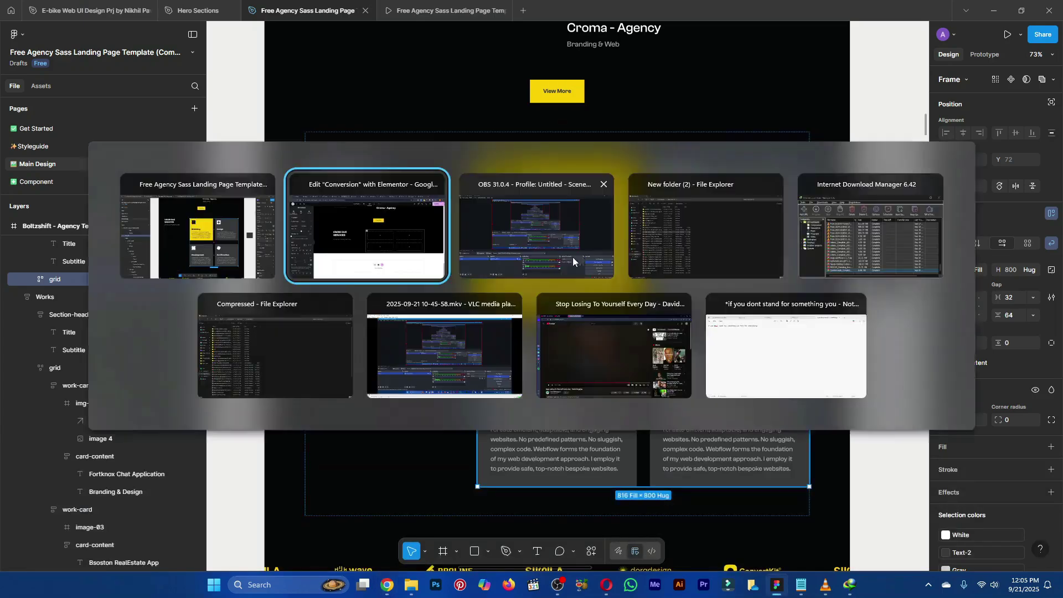
pyautogui.click(49, 61)
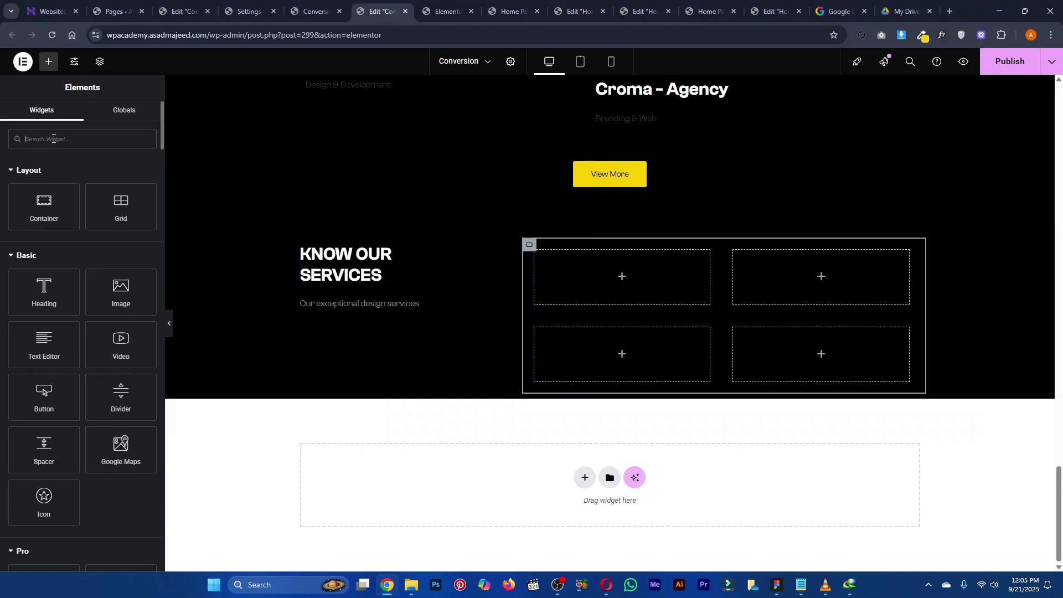
pyautogui.click(53, 139)
pyautogui.write('icon')
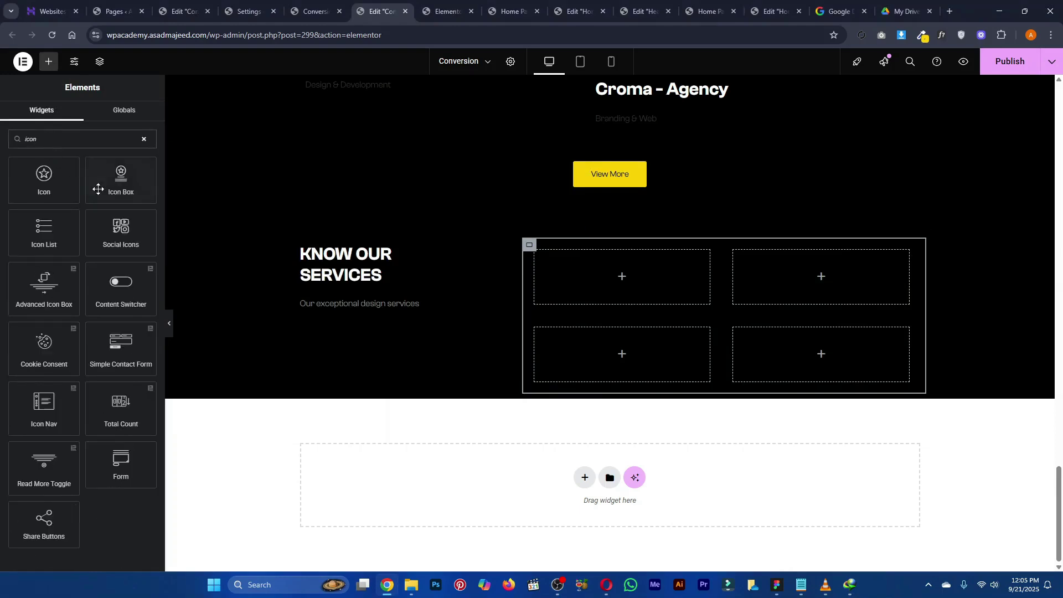
pyautogui.moveTo(99, 189); pyautogui.dragTo(680, 288)
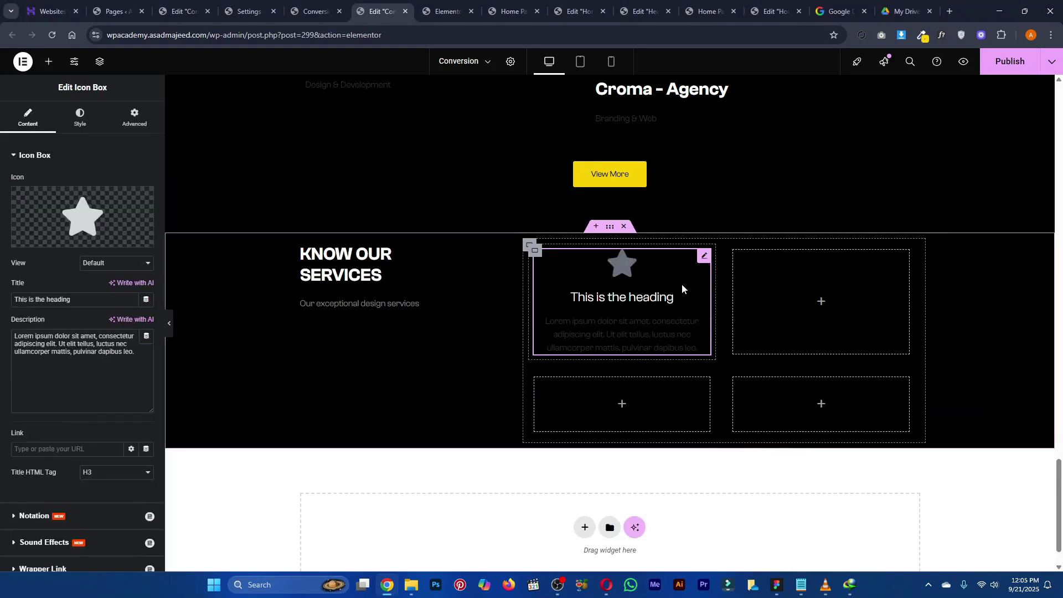
# Give the first card container a classic background in the yellow global color, comparing it with the Figma design
pyautogui.click(535, 251)
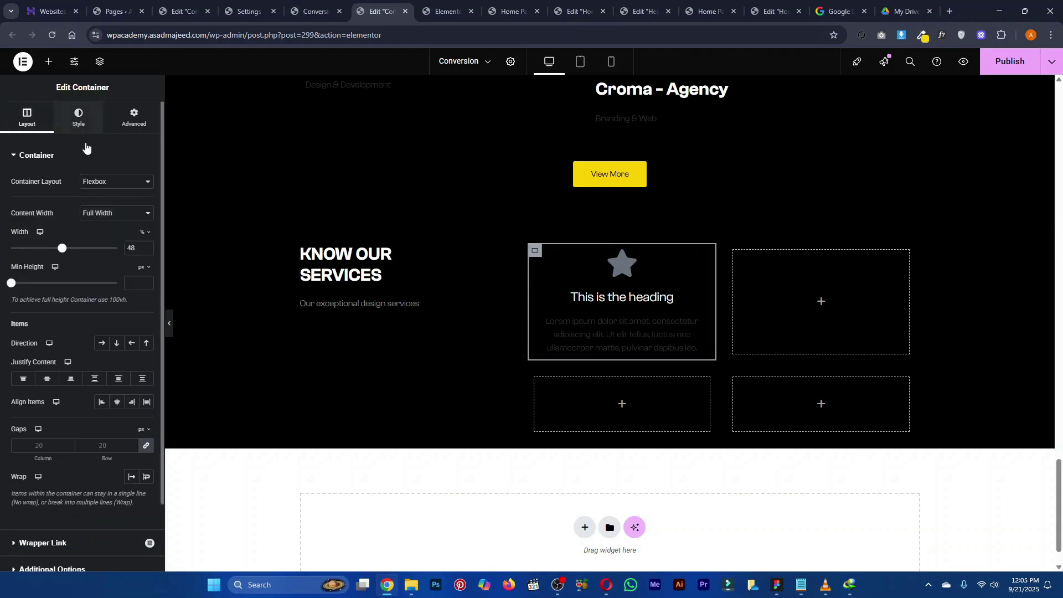
pyautogui.click(78, 117)
pyautogui.click(97, 210)
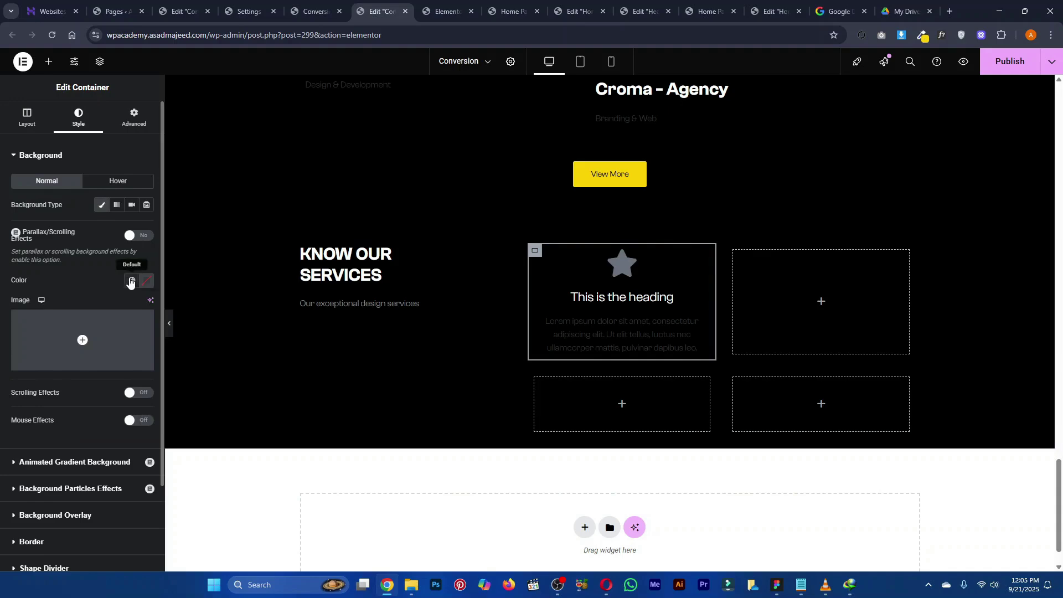
pyautogui.click(132, 280)
pyautogui.click(80, 467)
pyautogui.hotkey('alt', 'Tab')
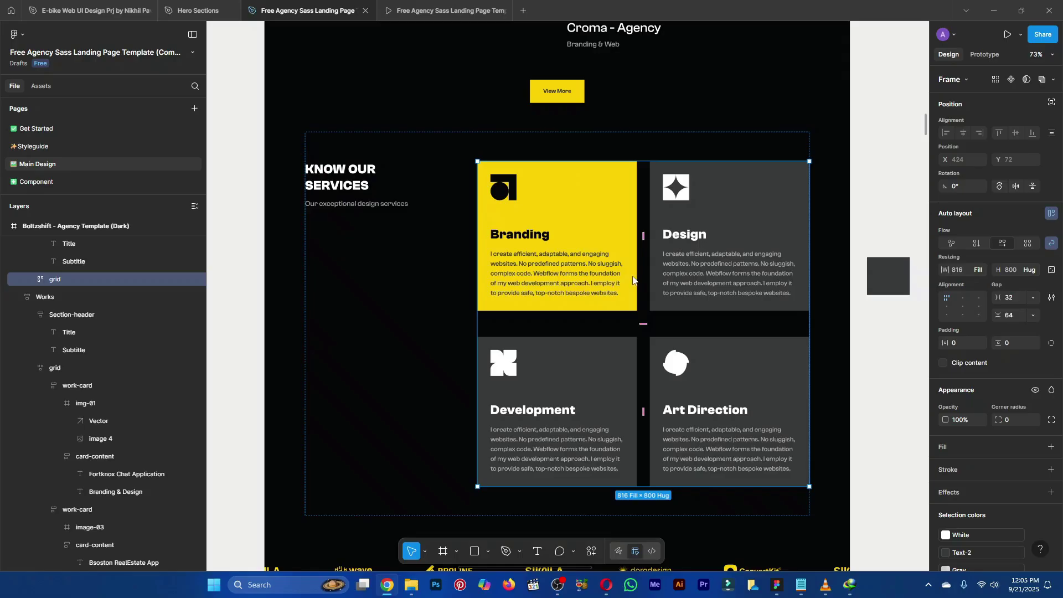
pyautogui.hotkey('alt', 'Tab')
# Check the Branding icon in Figma and replace the icon box's star with the matching black SVG from the media library
pyautogui.click(703, 256)
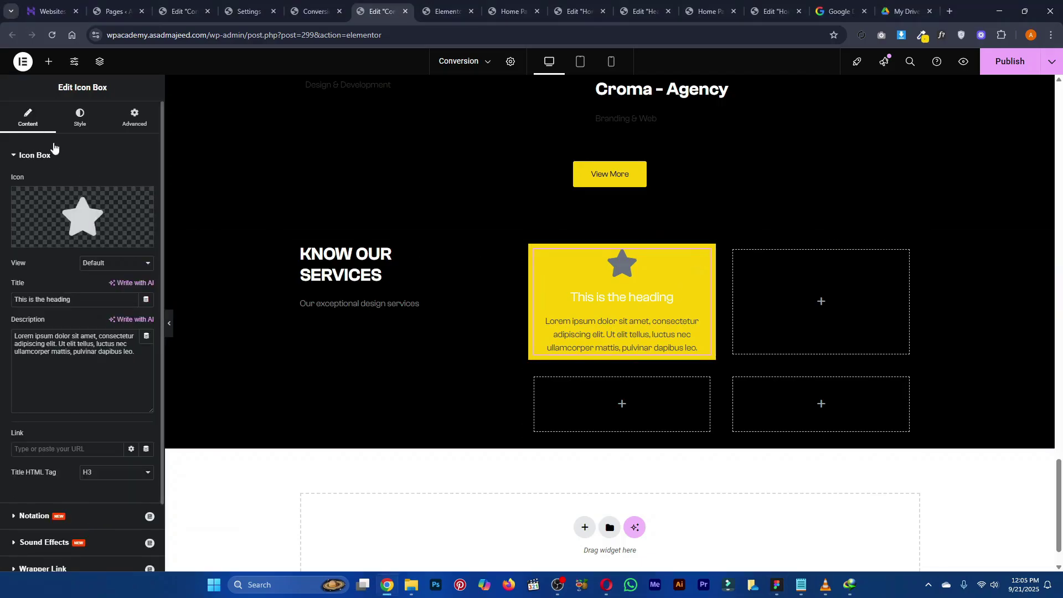
pyautogui.click(49, 239)
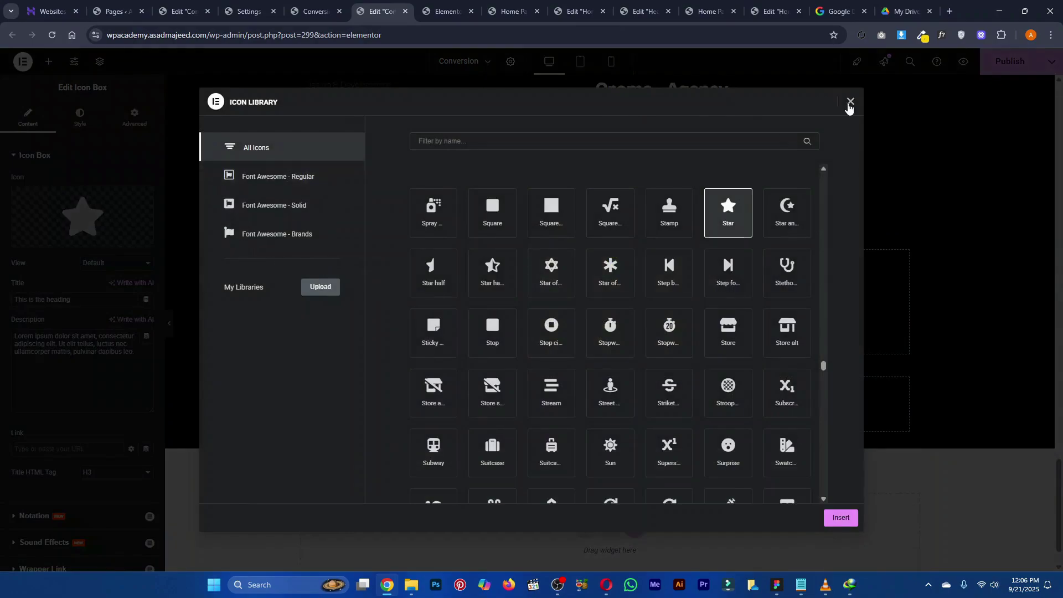
pyautogui.click(851, 102)
pyautogui.hotkey('alt', 'Tab')
pyautogui.scroll(5, 503, 194)
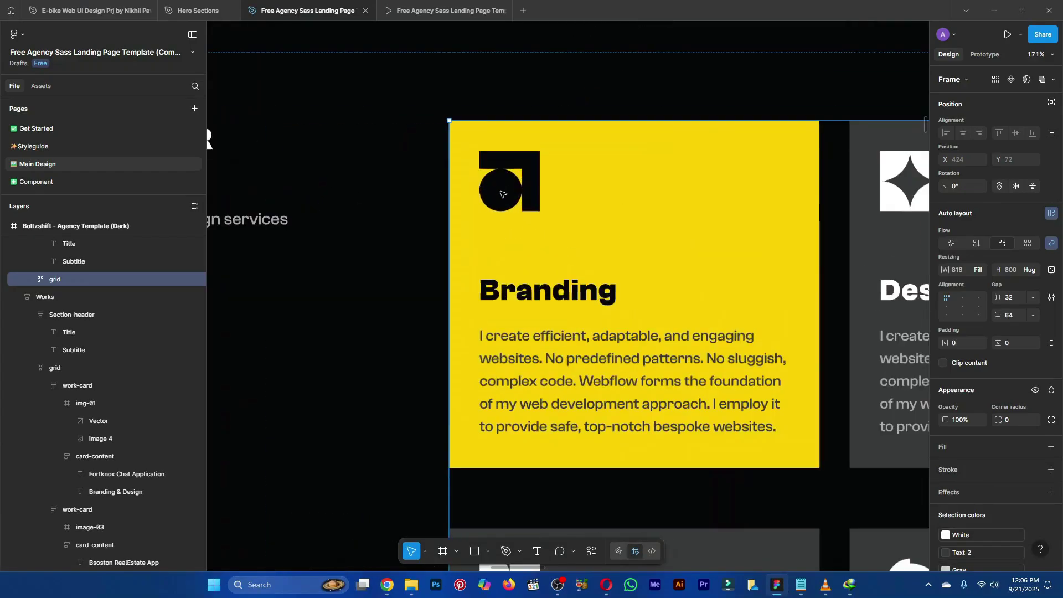
pyautogui.keyDown('ctrl'); pyautogui.click(502, 194); pyautogui.keyUp('ctrl')
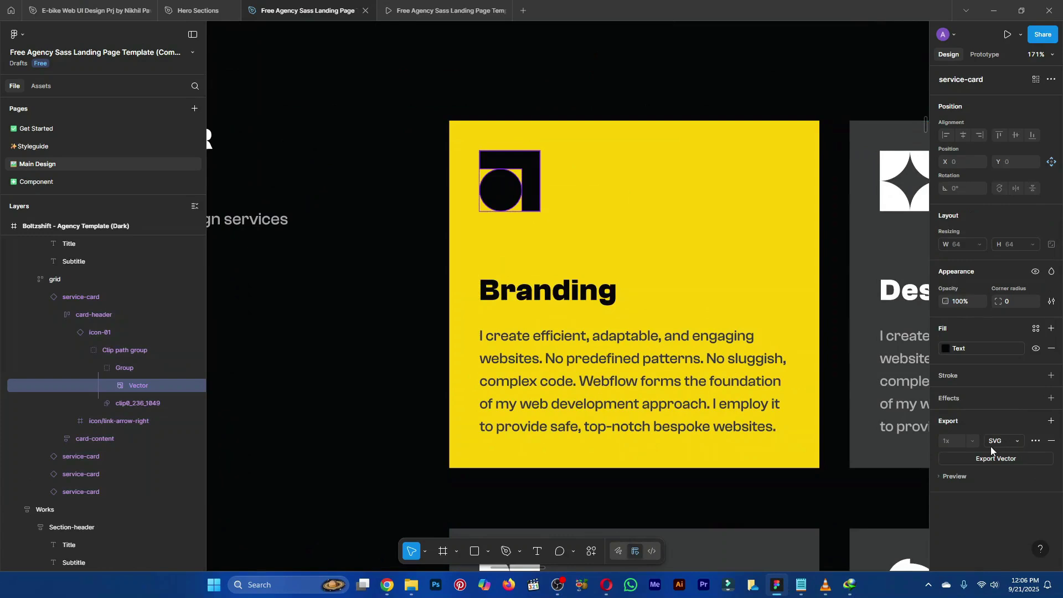
pyautogui.press('alt')
pyautogui.hotkey('alt', 'Tab')
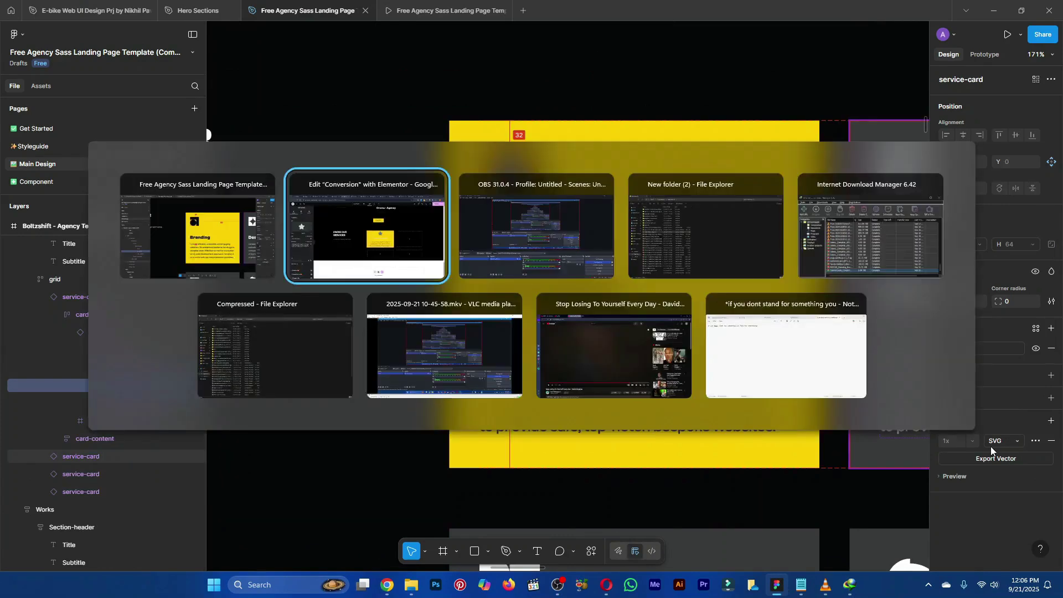
pyautogui.moveTo(85, 218)
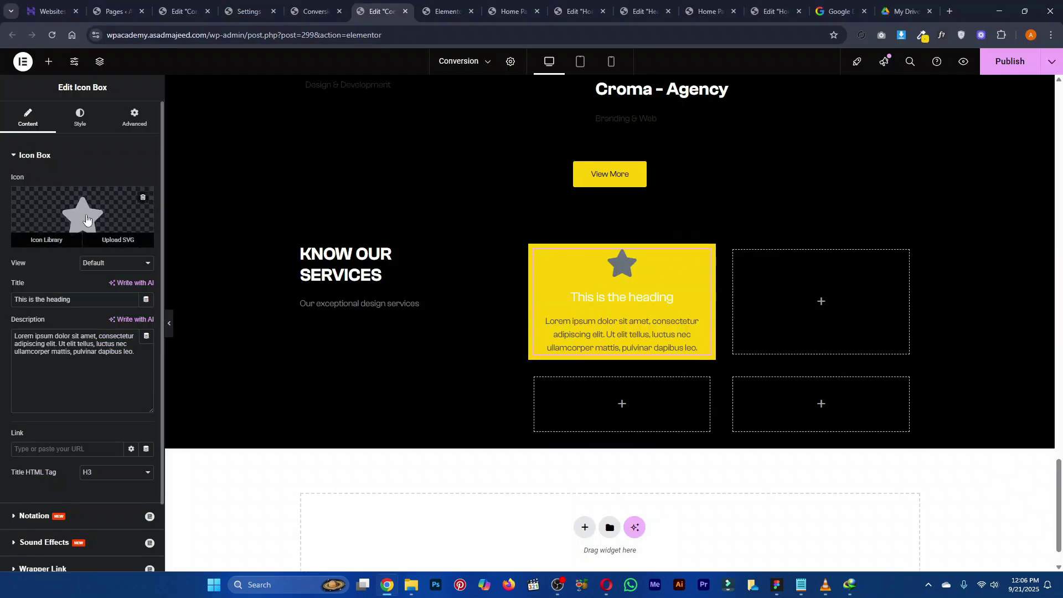
pyautogui.click(119, 241)
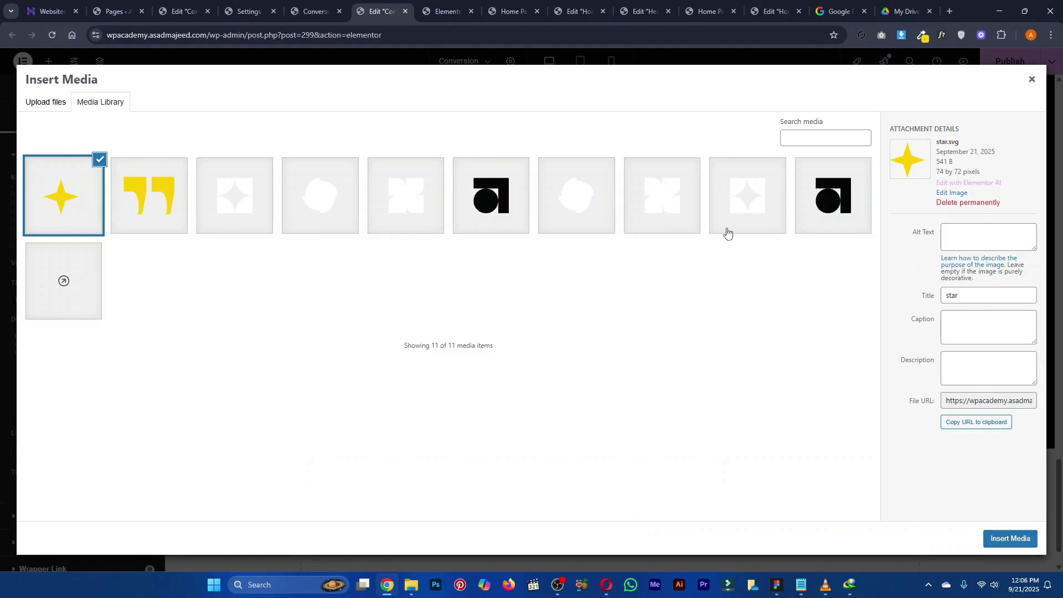
pyautogui.click(501, 210)
pyautogui.click(1030, 540)
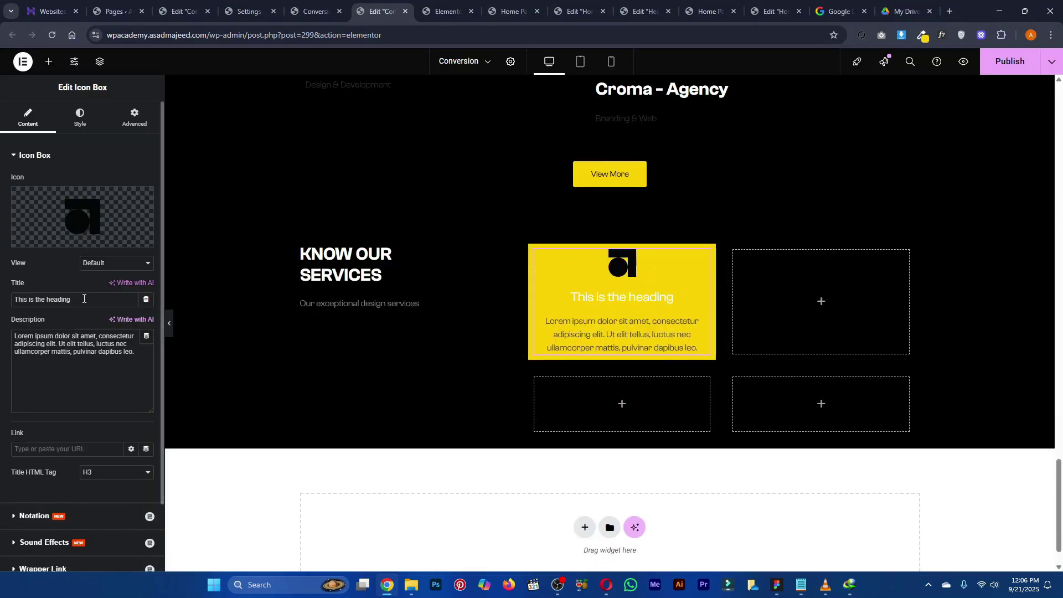
# Copy the "Branding" title from the Figma card and use it as the icon box's title in Elementor
pyautogui.hotkey('alt', 'Tab')
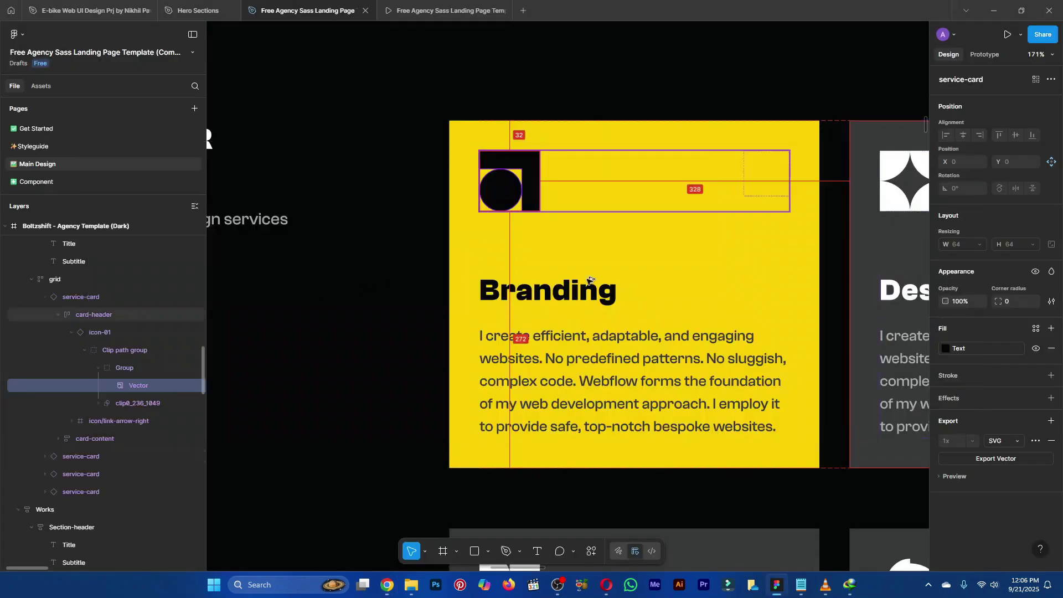
pyautogui.click(599, 290)
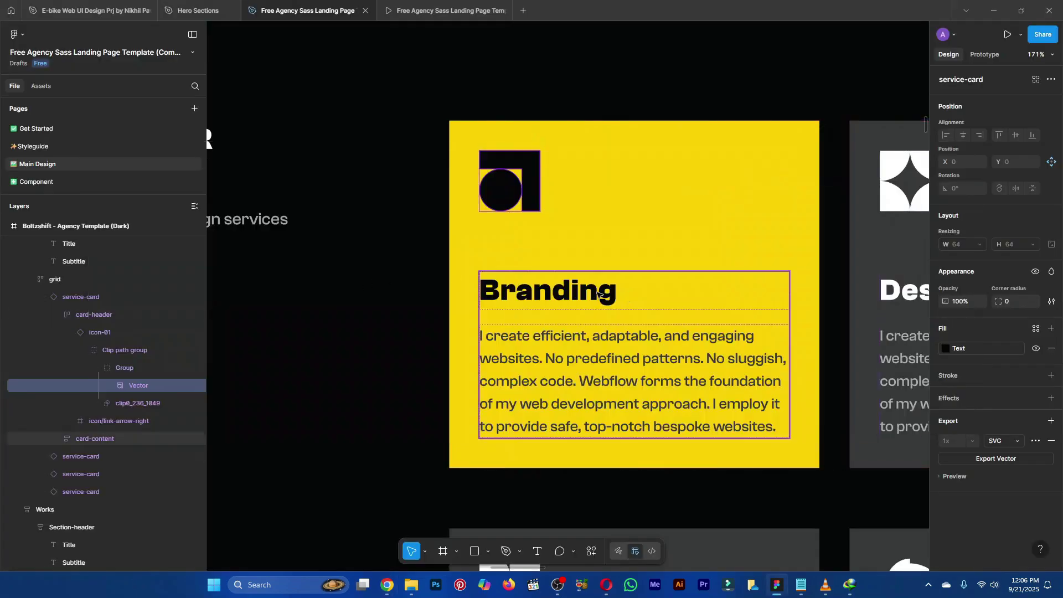
pyautogui.doubleClick(601, 292)
pyautogui.hotkey('ctrl', 'c')
pyautogui.hotkey('alt', 'Tab')
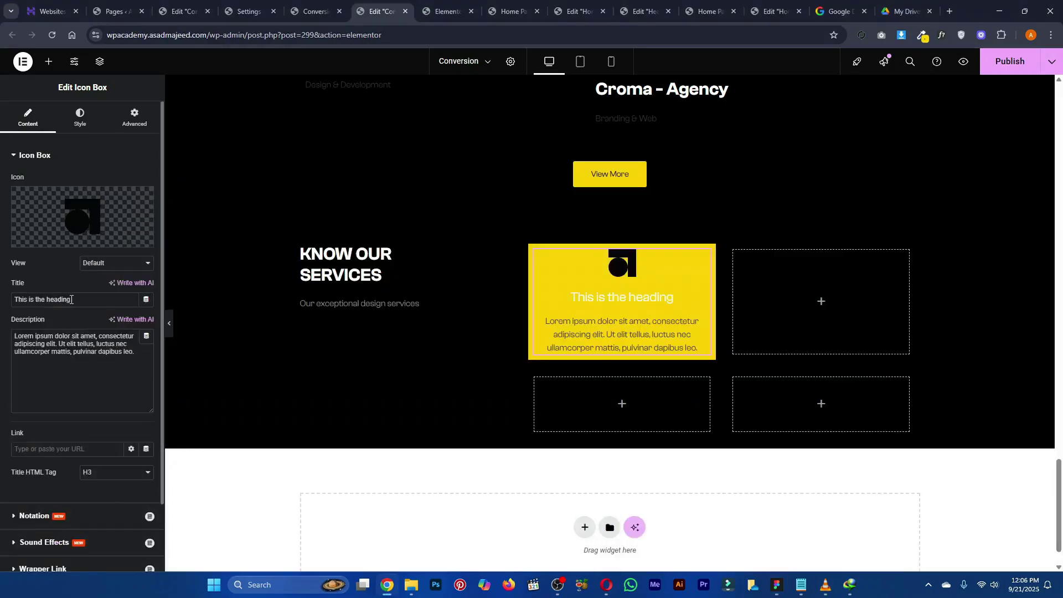
pyautogui.hotkey('ctrl', 'a')
pyautogui.hotkey('ctrl', 'v')
# Replace the icon box's description with the Branding card's description text copied from Figma, and compare with the design
pyautogui.hotkey('alt', 'Tab')
pyautogui.doubleClick(580, 367)
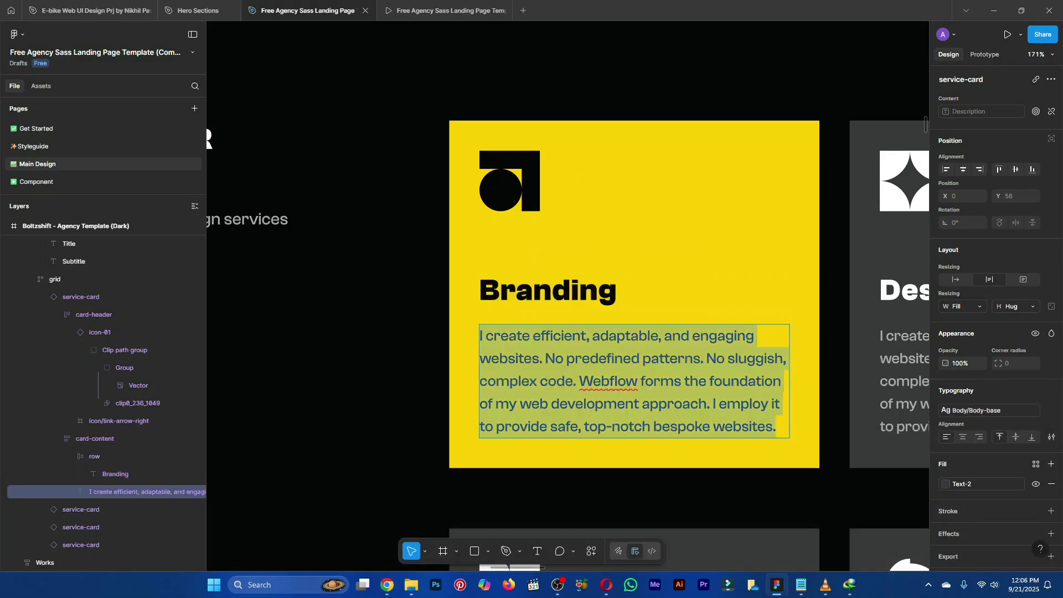
pyautogui.hotkey('ctrl', 'c')
pyautogui.hotkey('alt', 'Tab')
pyautogui.hotkey('ctrl', 'a')
pyautogui.hotkey('ctrl', 'v')
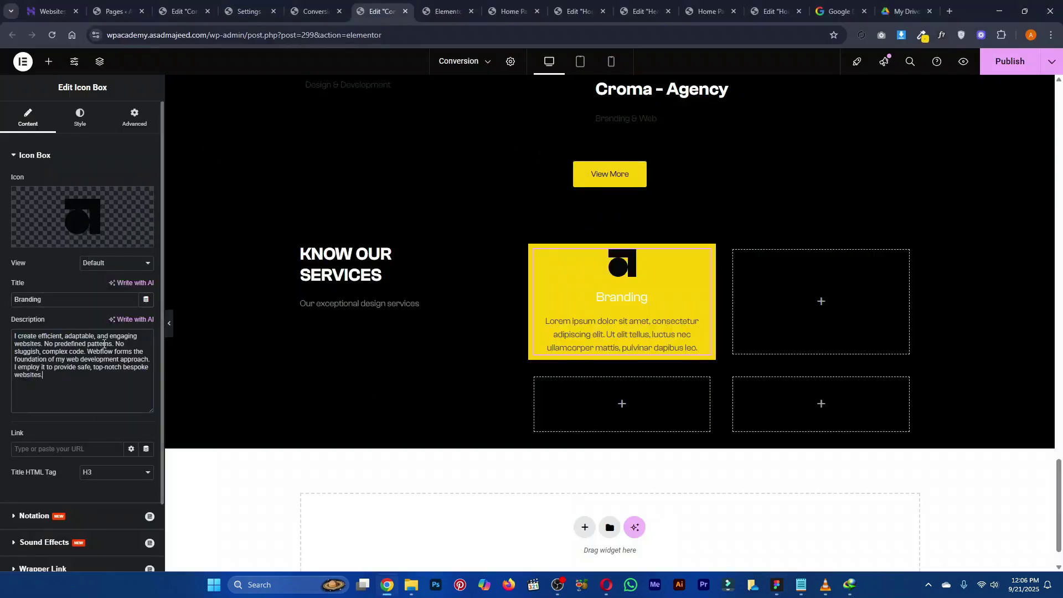
pyautogui.hotkey('alt', 'Tab')
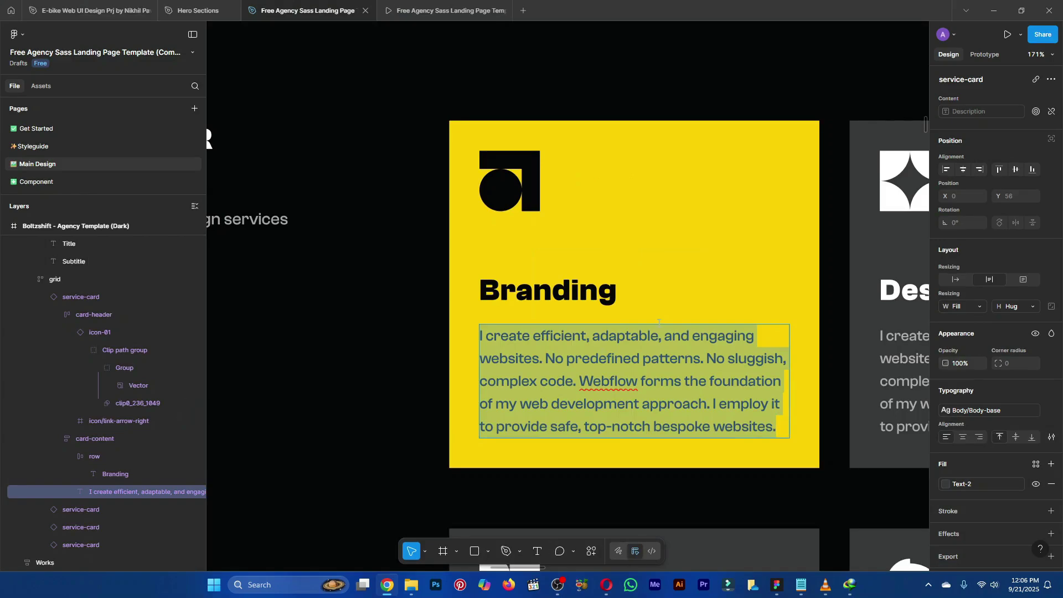
pyautogui.hotkey('alt', 'Tab')
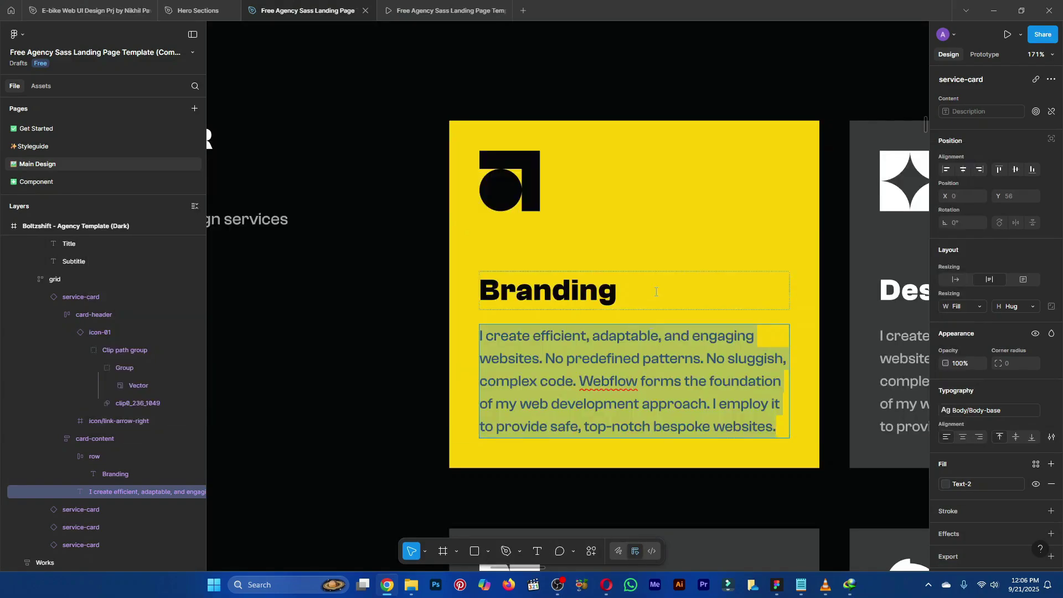
# Return to the Elementor editor and set the Branding icon box's alignment to left
pyautogui.hotkey('alt', 'Tab')
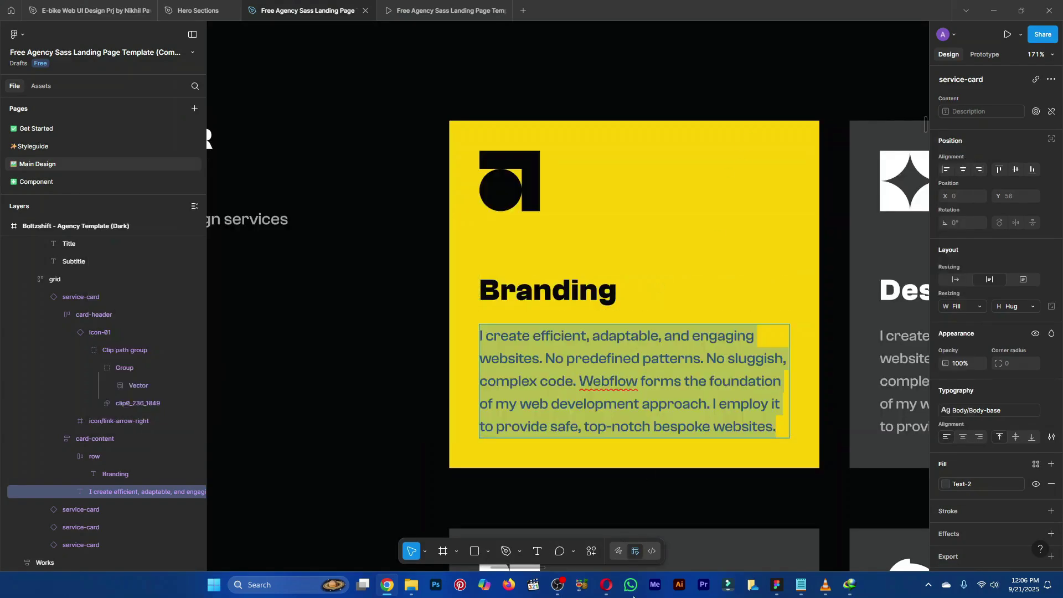
pyautogui.click(387, 585)
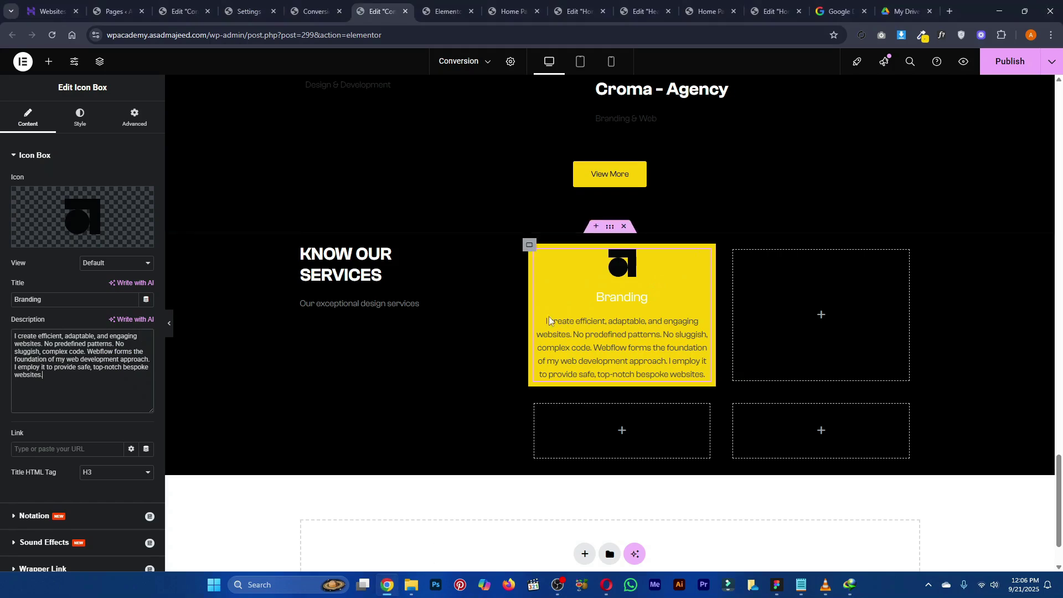
pyautogui.click(79, 117)
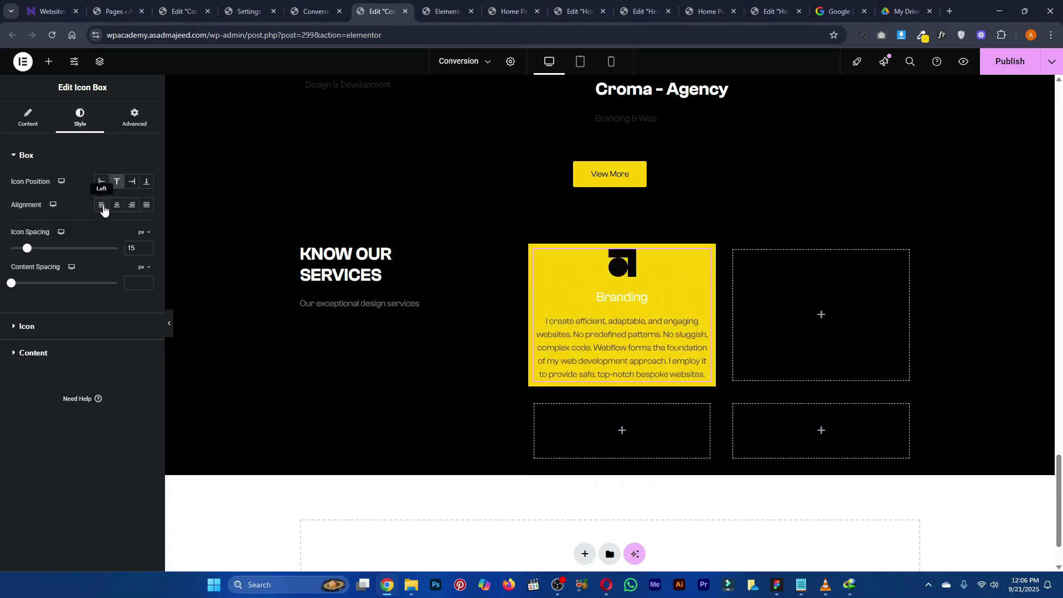
pyautogui.click(101, 205)
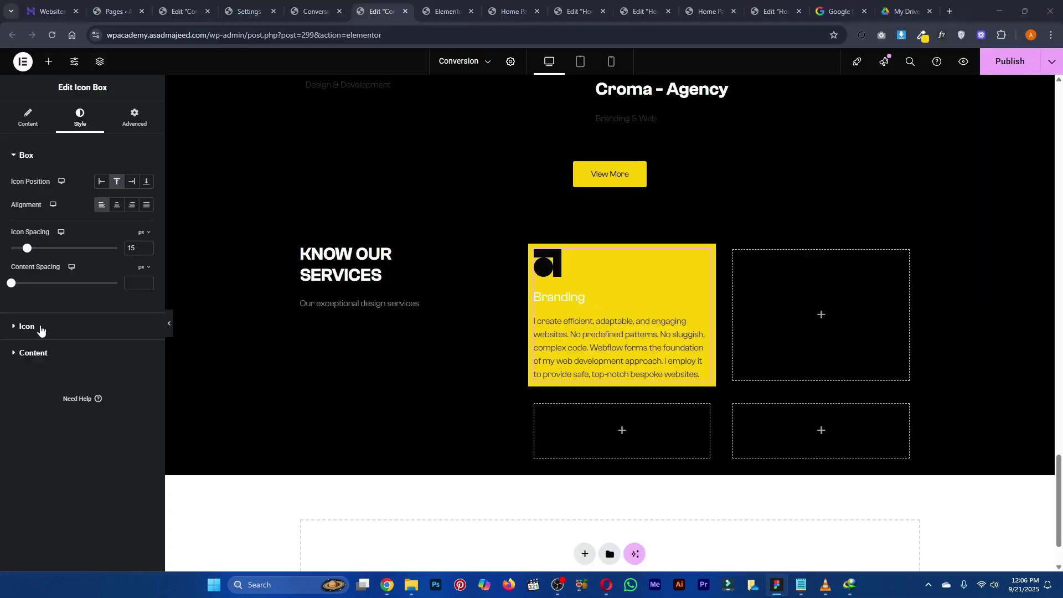
# Set the icon box title's weight to 700 (Bold) and its color to the Text Black global color
pyautogui.click(41, 328)
pyautogui.click(36, 345)
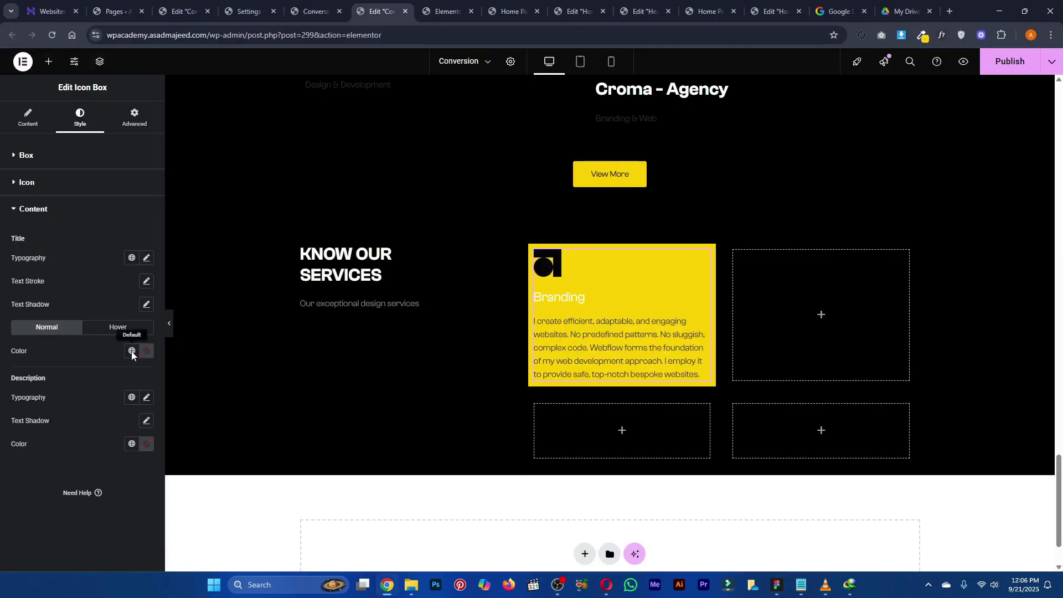
pyautogui.click(148, 258)
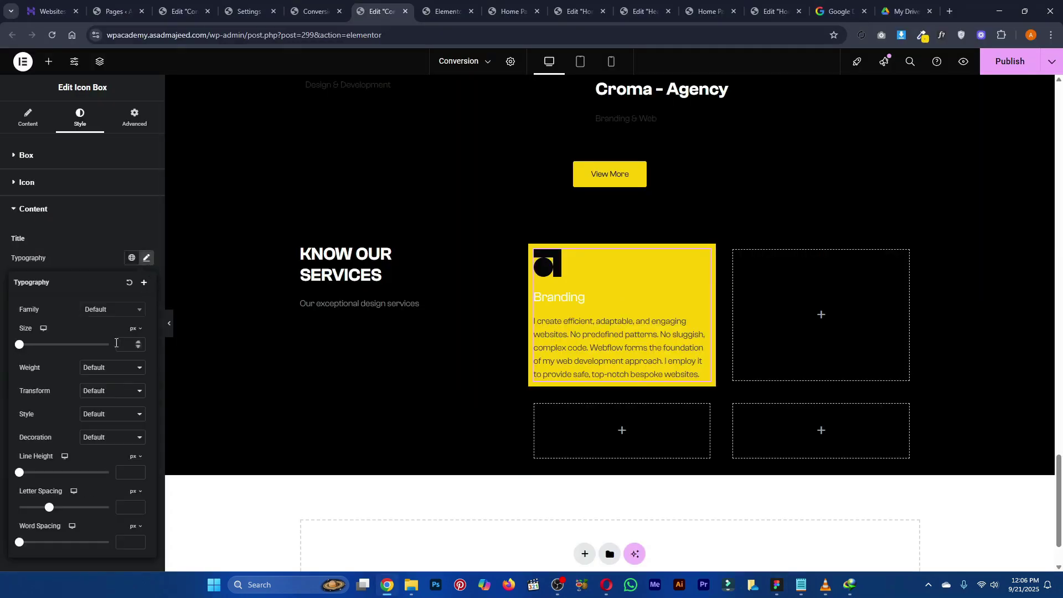
pyautogui.click(100, 377)
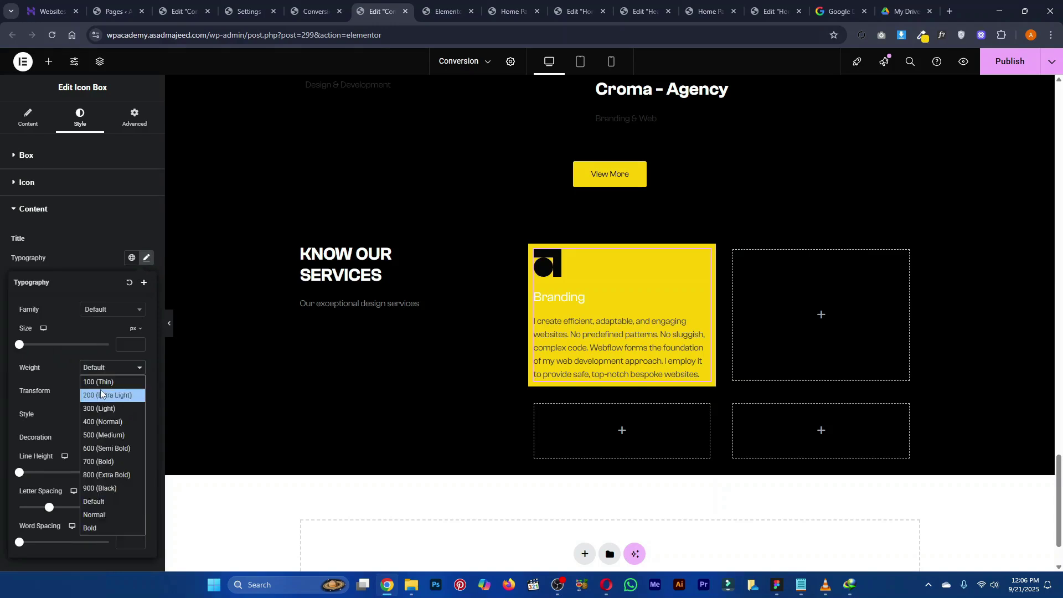
pyautogui.click(93, 462)
pyautogui.click(147, 258)
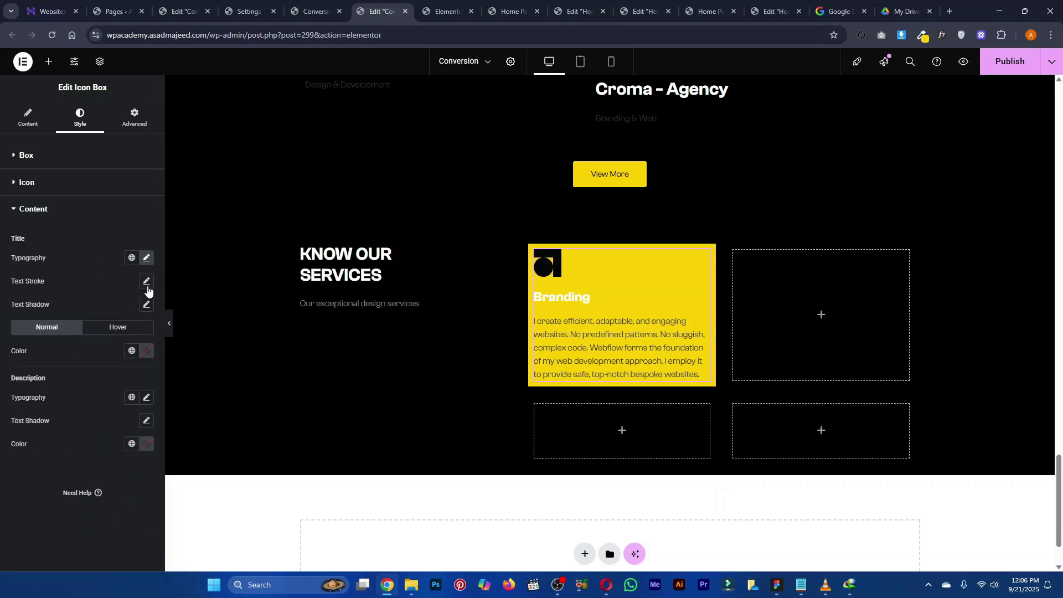
pyautogui.click(132, 351)
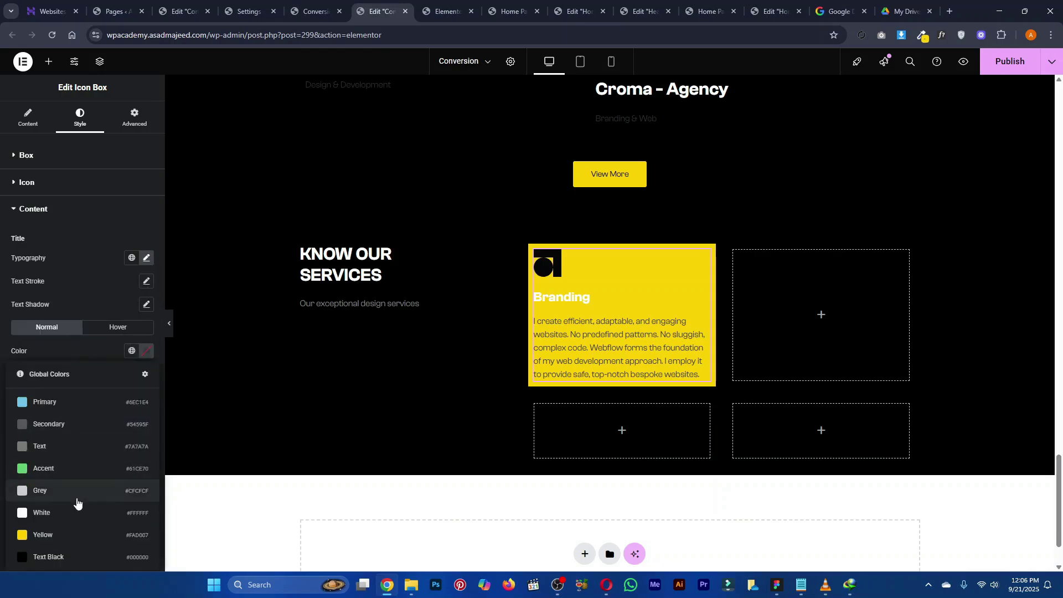
pyautogui.click(71, 552)
pyautogui.hotkey('alt', 'Tab')
pyautogui.hotkey('alt', 'Tab')
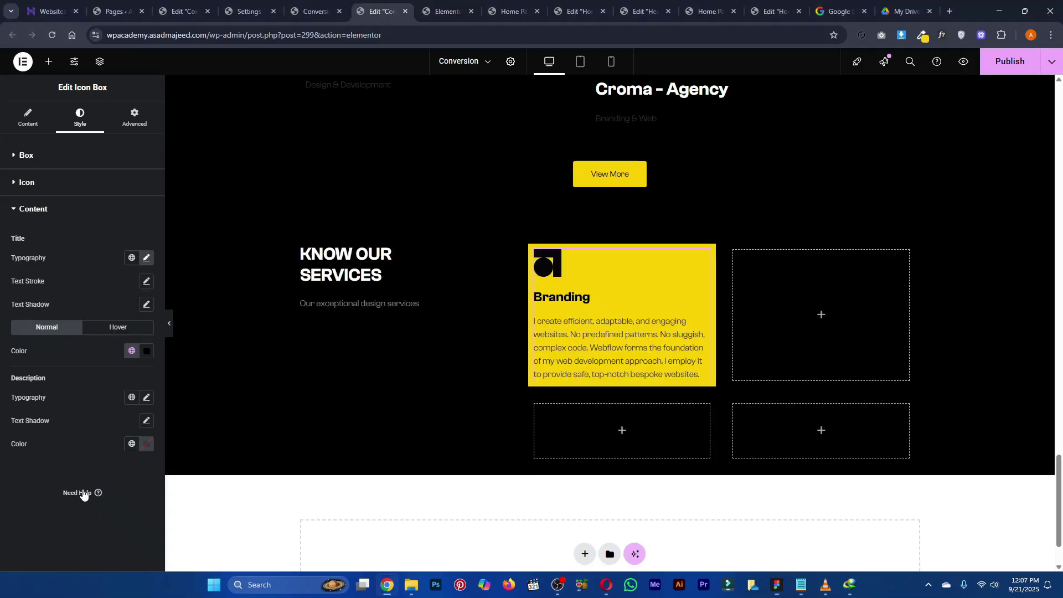
# Change the icon box title's weight to 900 (Black) and compare it with the Branding title in Figma
pyautogui.click(146, 259)
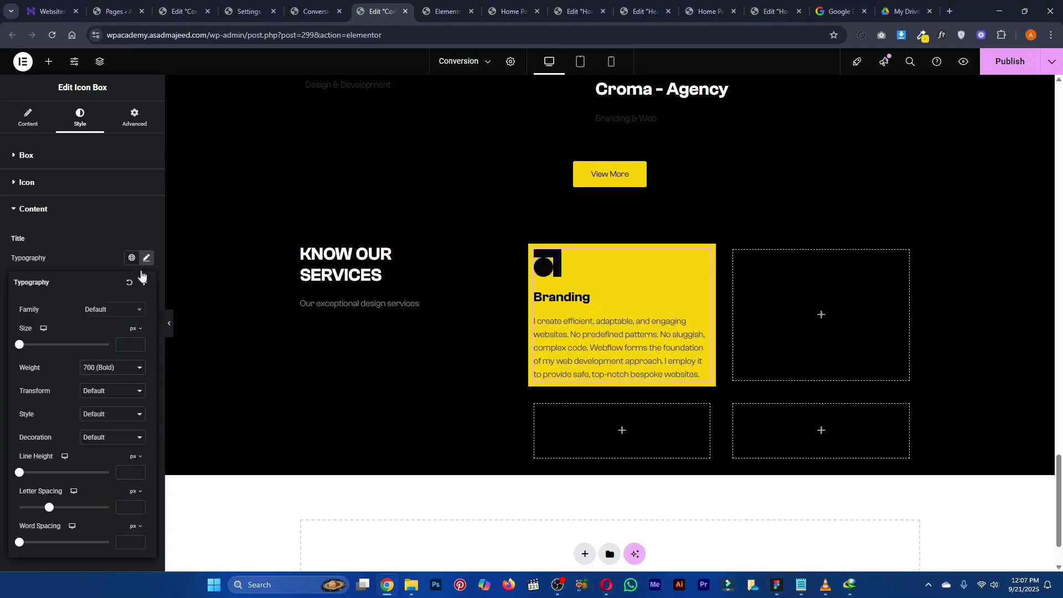
pyautogui.click(111, 369)
pyautogui.click(94, 489)
pyautogui.hotkey('alt', 'Tab')
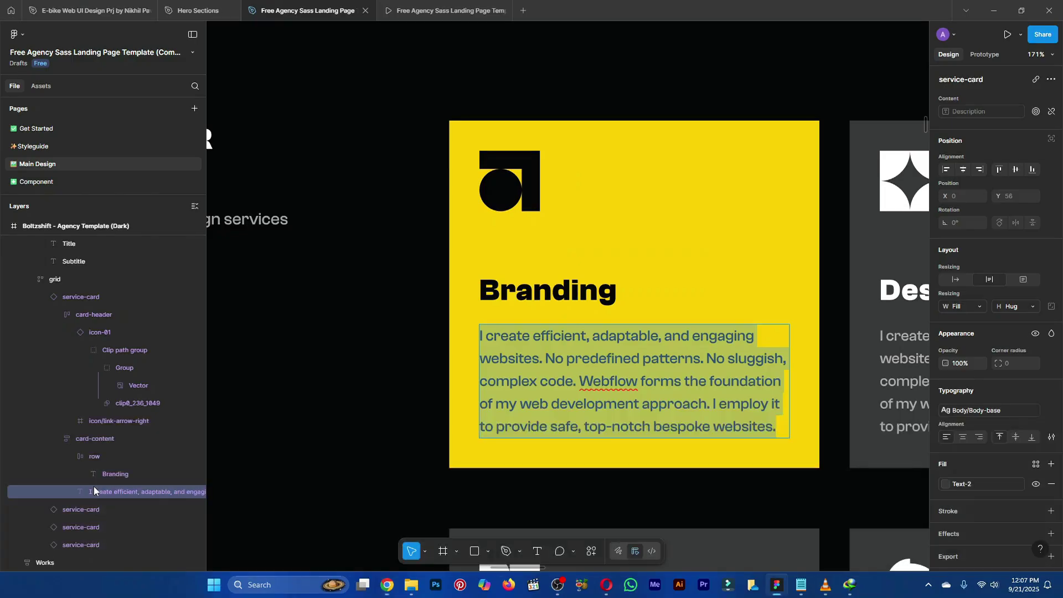
pyautogui.hotkey('alt', 'Tab')
pyautogui.hotkey('alt', 'Tab')
pyautogui.click(615, 293)
pyautogui.hotkey('alt', 'Tab')
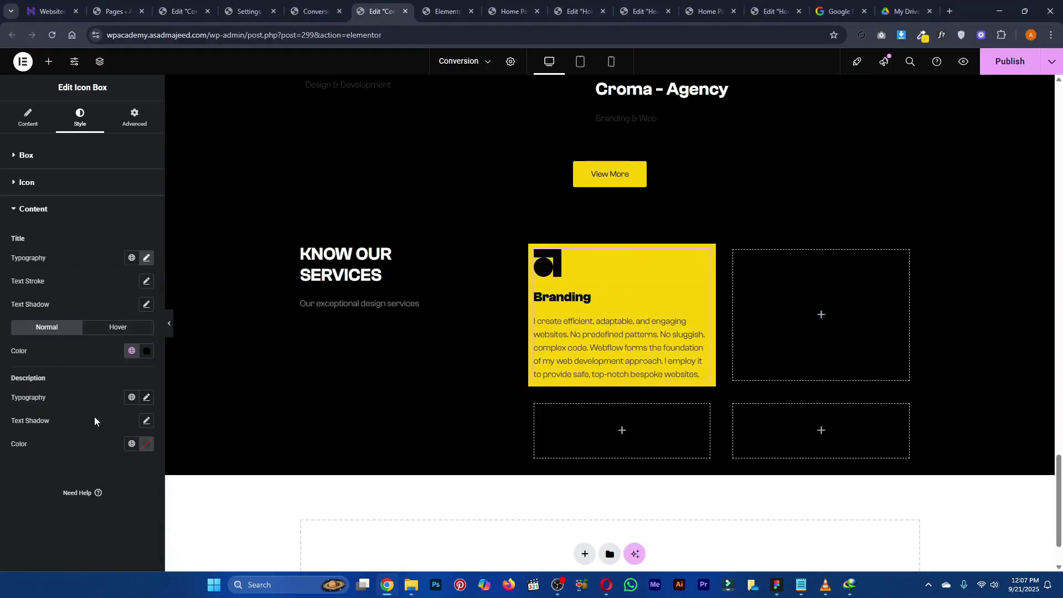
# Try the Grey and Text global colors on the icon box's description
pyautogui.click(129, 398)
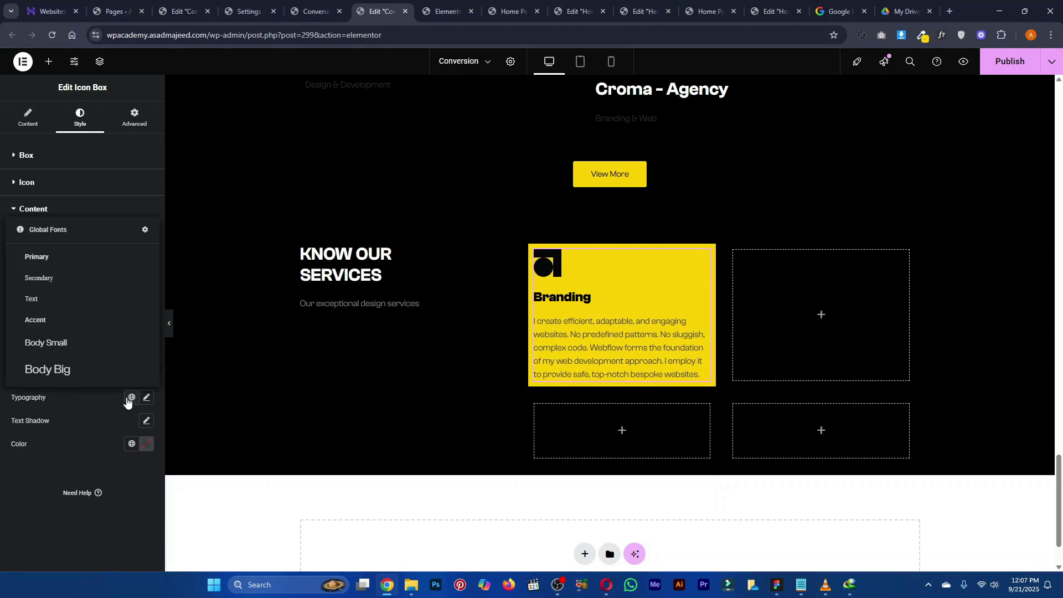
pyautogui.click(129, 398)
pyautogui.click(132, 443)
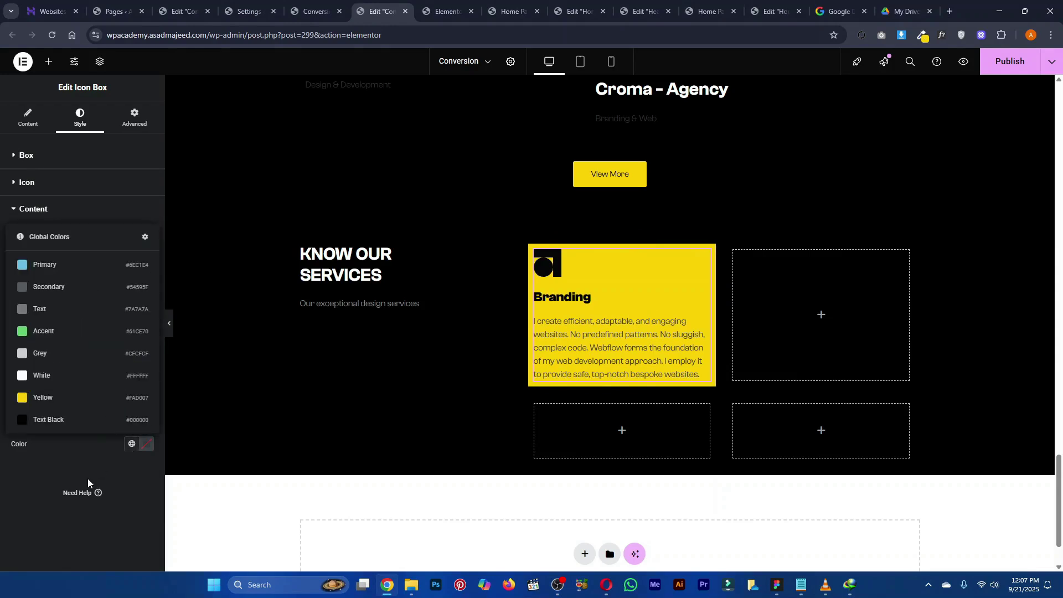
pyautogui.click(86, 354)
pyautogui.click(130, 399)
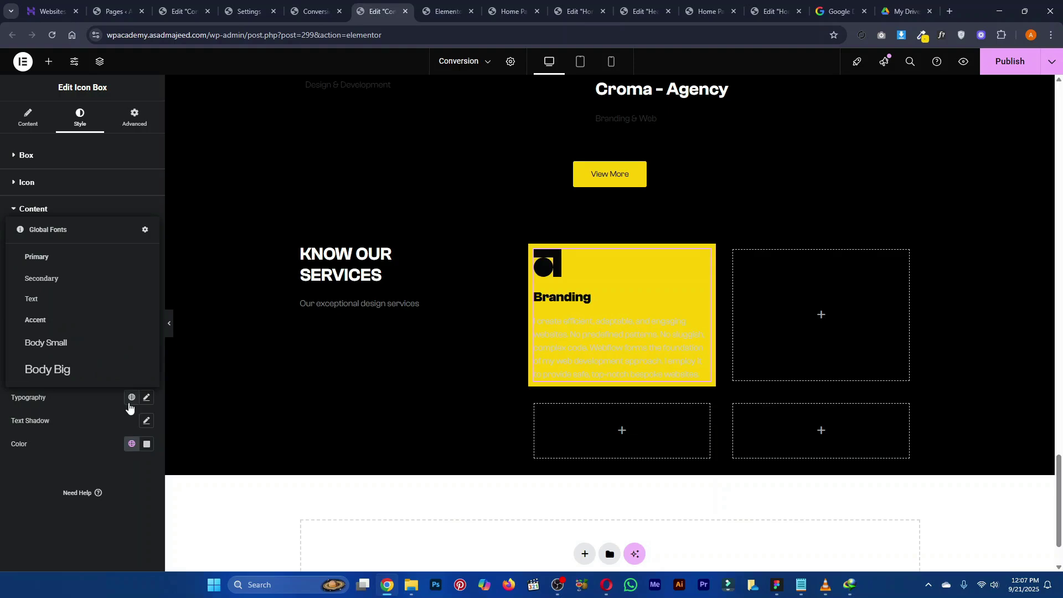
pyautogui.click(129, 443)
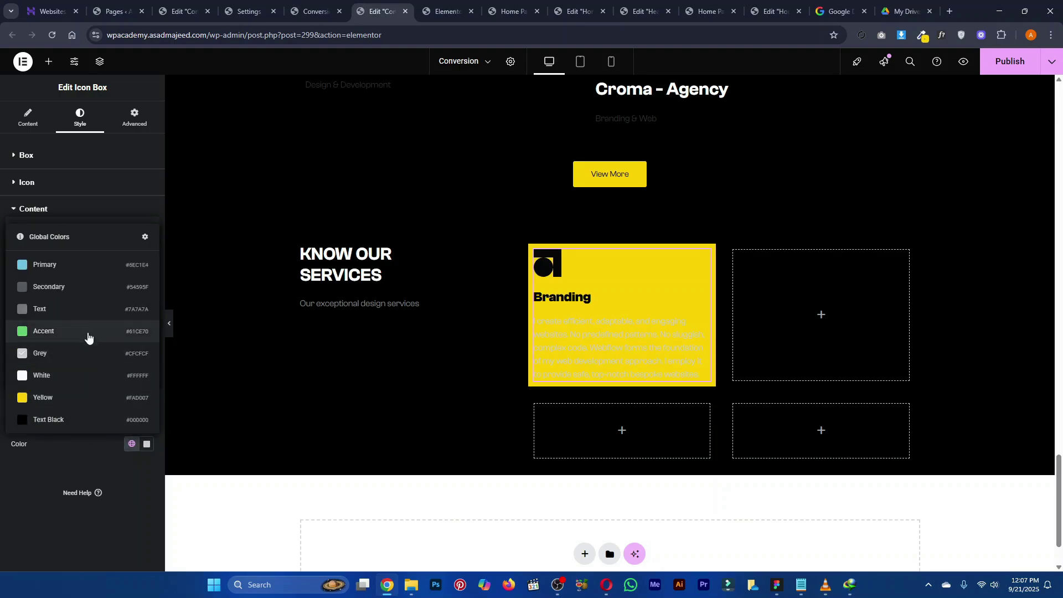
pyautogui.click(86, 310)
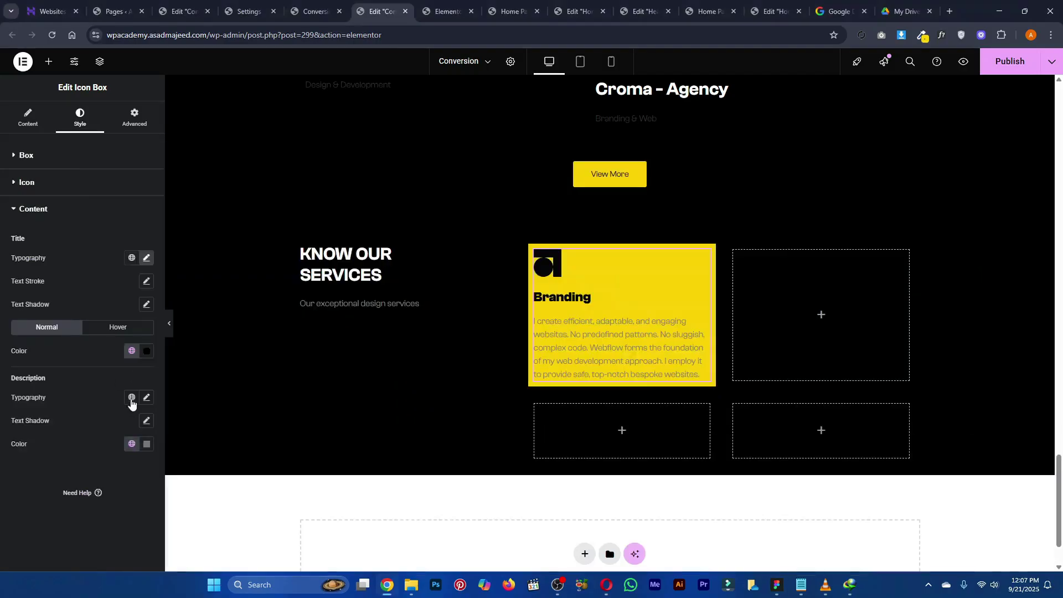
# Switch to Figma and inspect the fill style of the Branding card's description text
pyautogui.hotkey('alt', 'Tab')
pyautogui.click(539, 360)
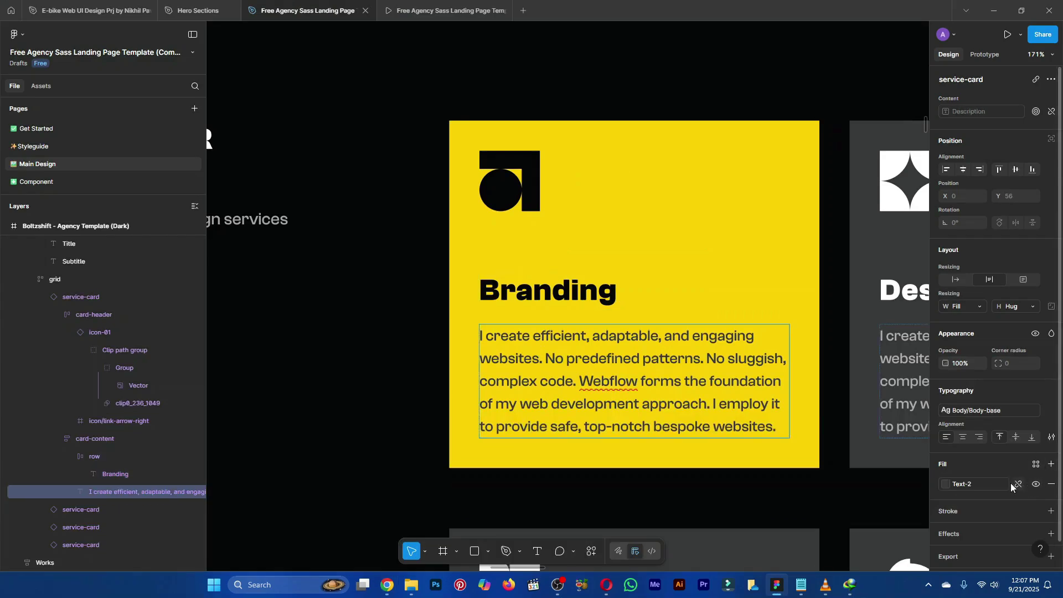
pyautogui.click(972, 489)
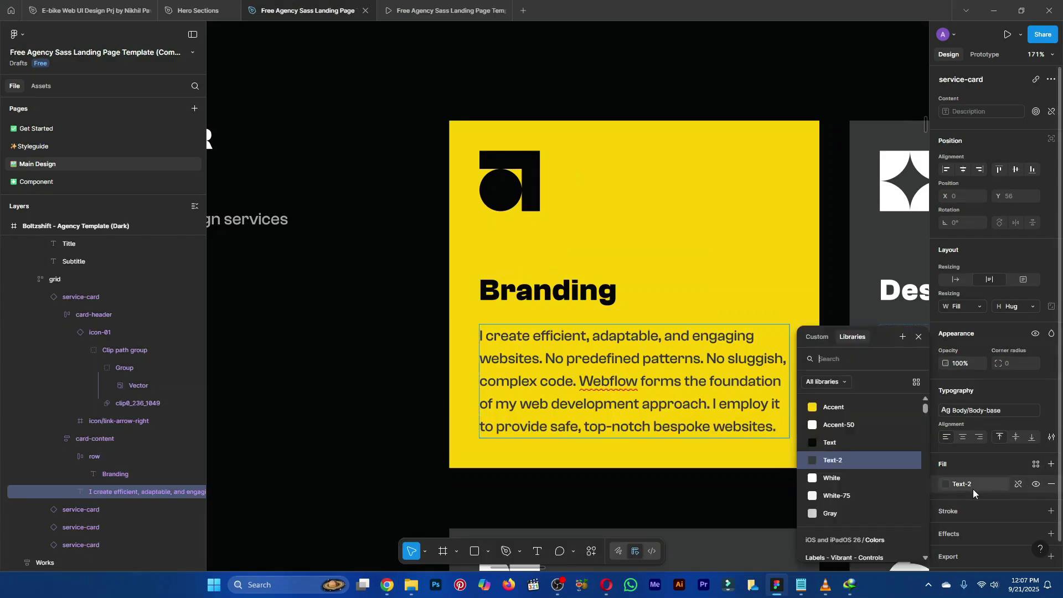
pyautogui.click(813, 461)
pyautogui.scroll(-3, 813, 461)
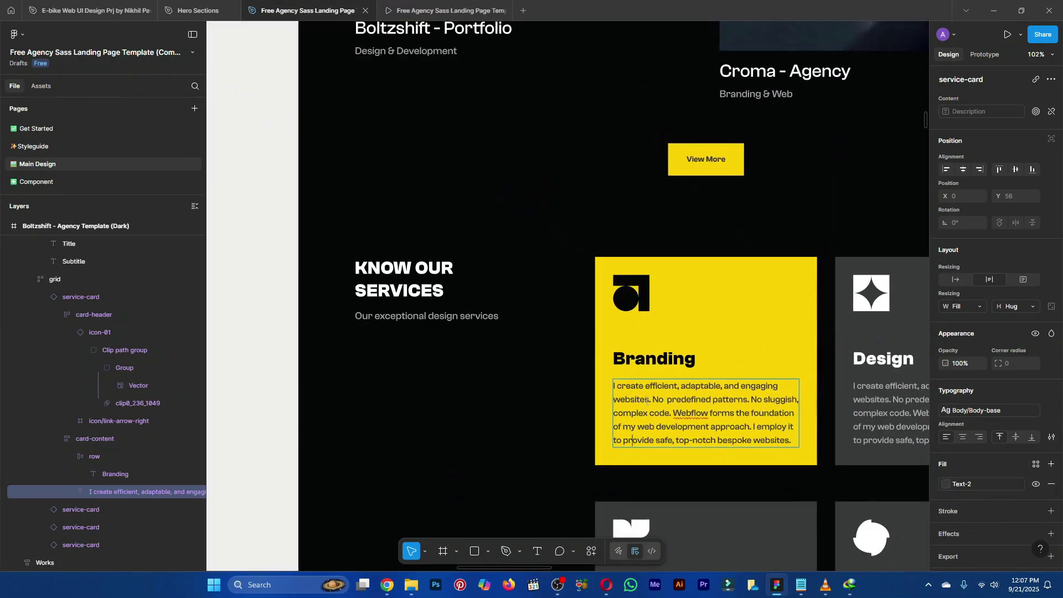
pyautogui.click(633, 440)
pyautogui.press('BackSpace')
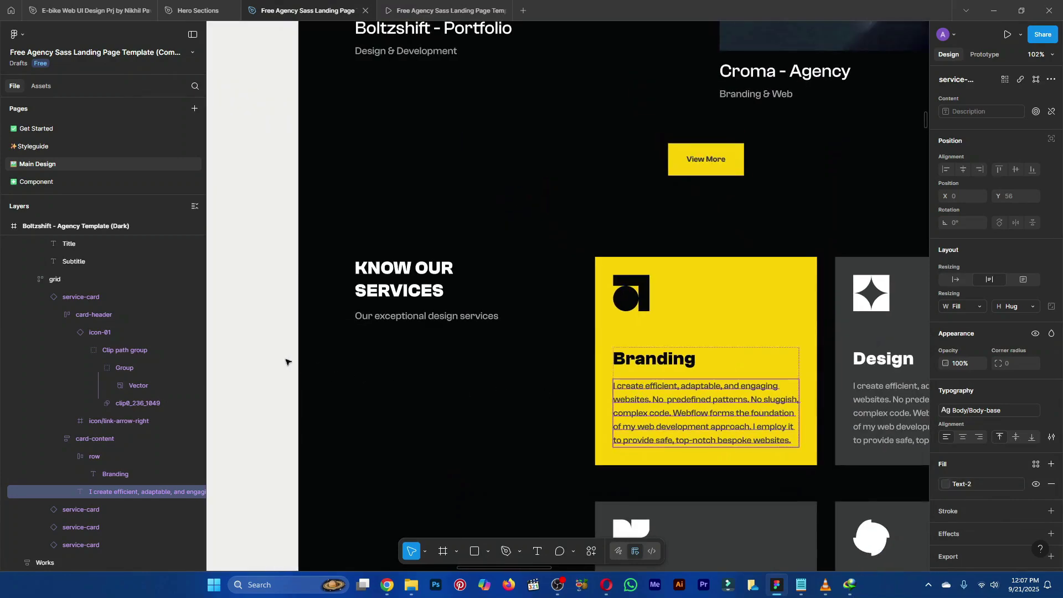
# Copy the fill hex 39393B from the dark rectangle beside the Figma page frame and return to Elementor
pyautogui.click(287, 360)
pyautogui.scroll(-5, 313, 165)
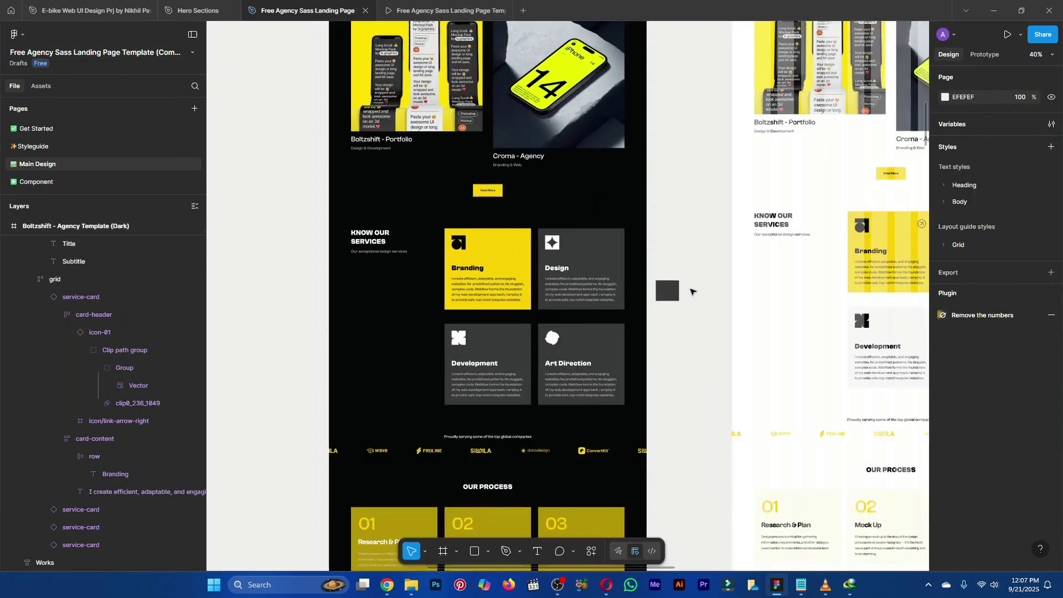
pyautogui.click(667, 290)
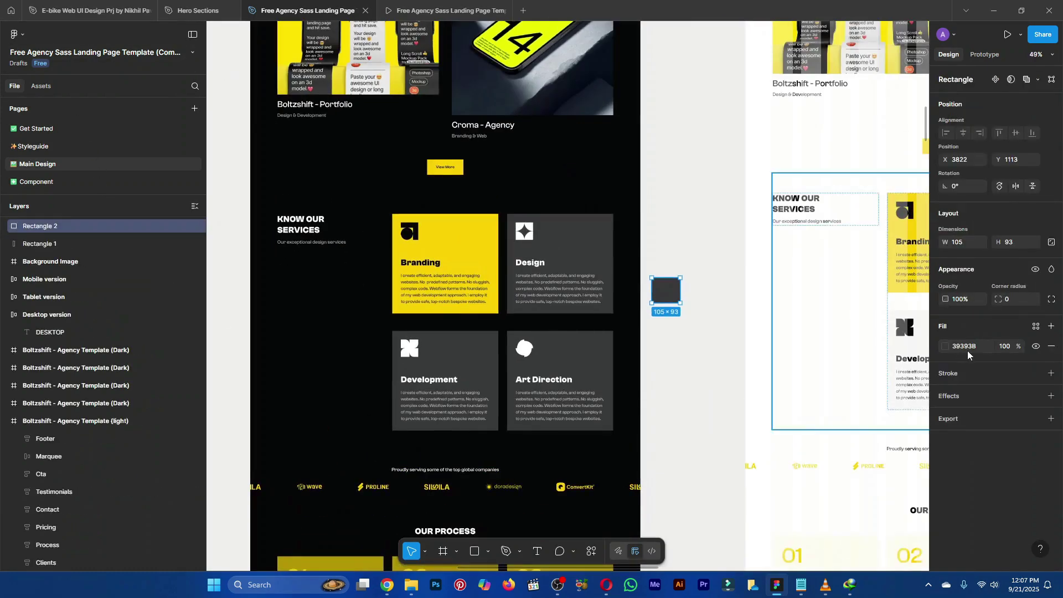
pyautogui.click(973, 348)
pyautogui.hotkey('alt', 'Tab')
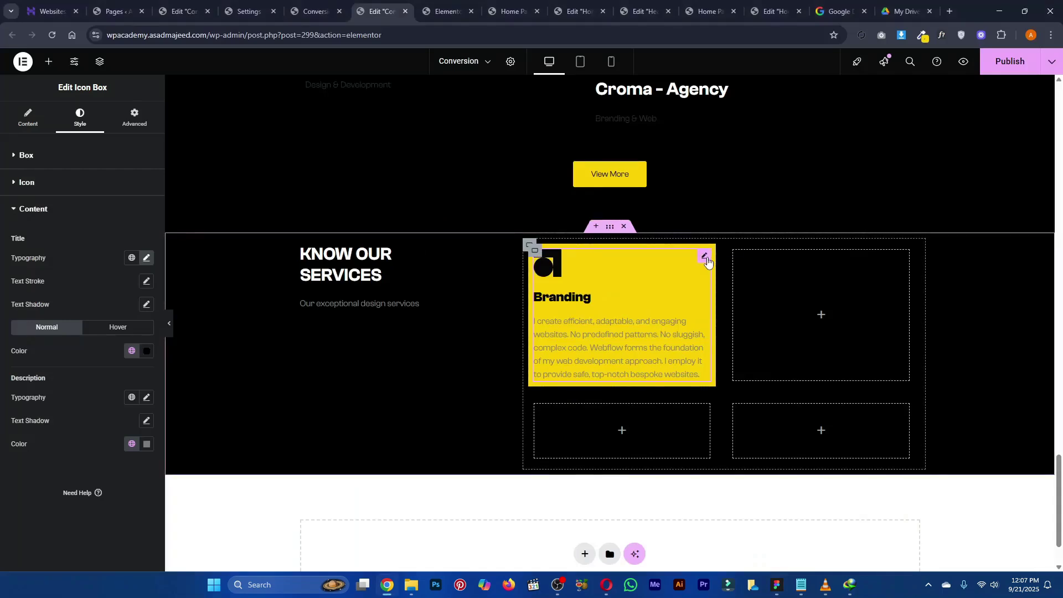
pyautogui.click(146, 351)
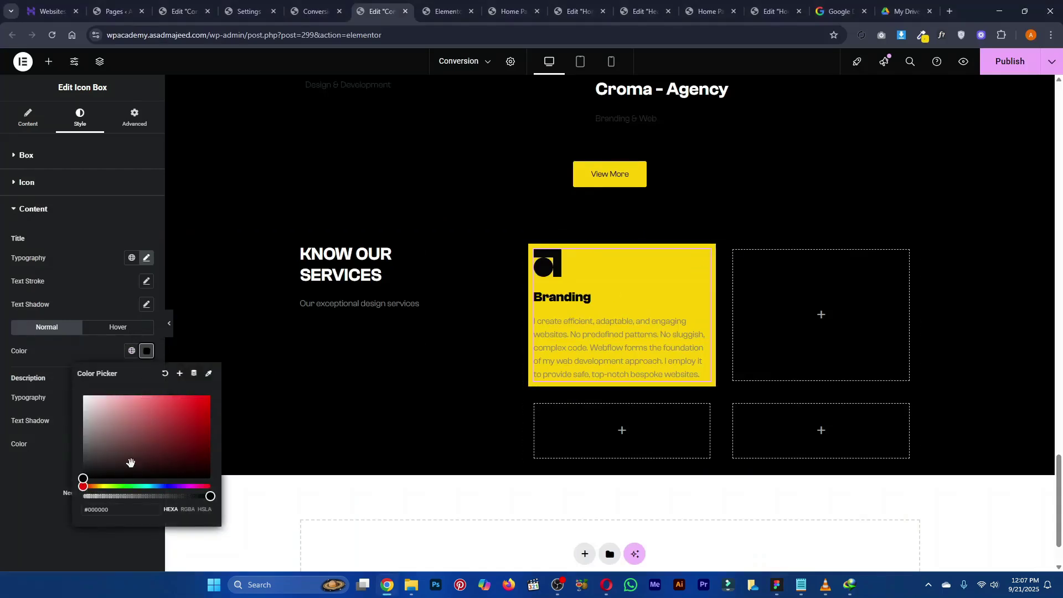
pyautogui.write('39393B')
pyautogui.click(31, 456)
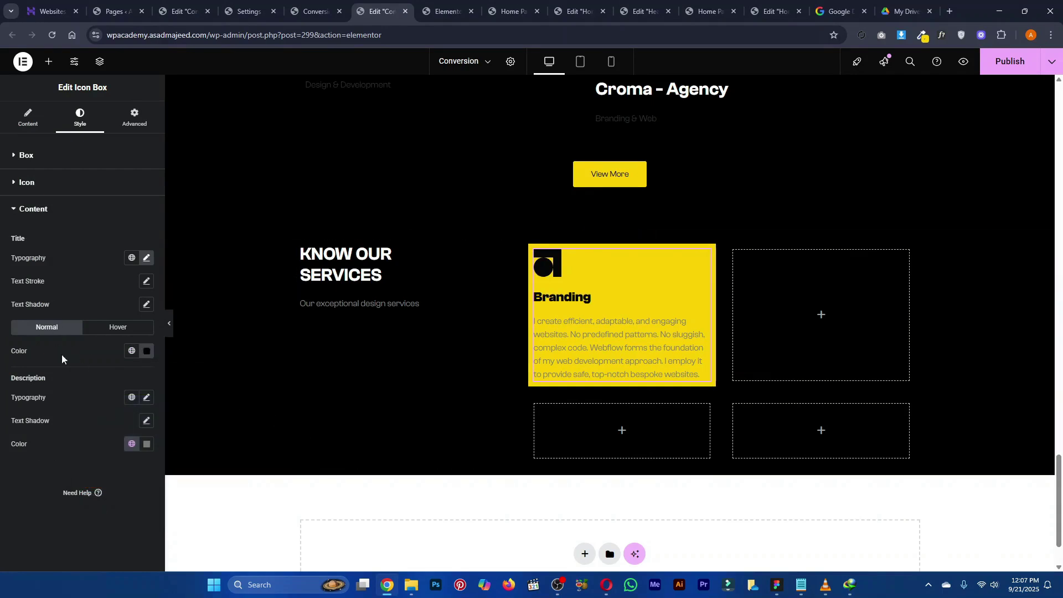
# Set the icon box description's custom color to the copied hex 39393B
pyautogui.click(146, 443)
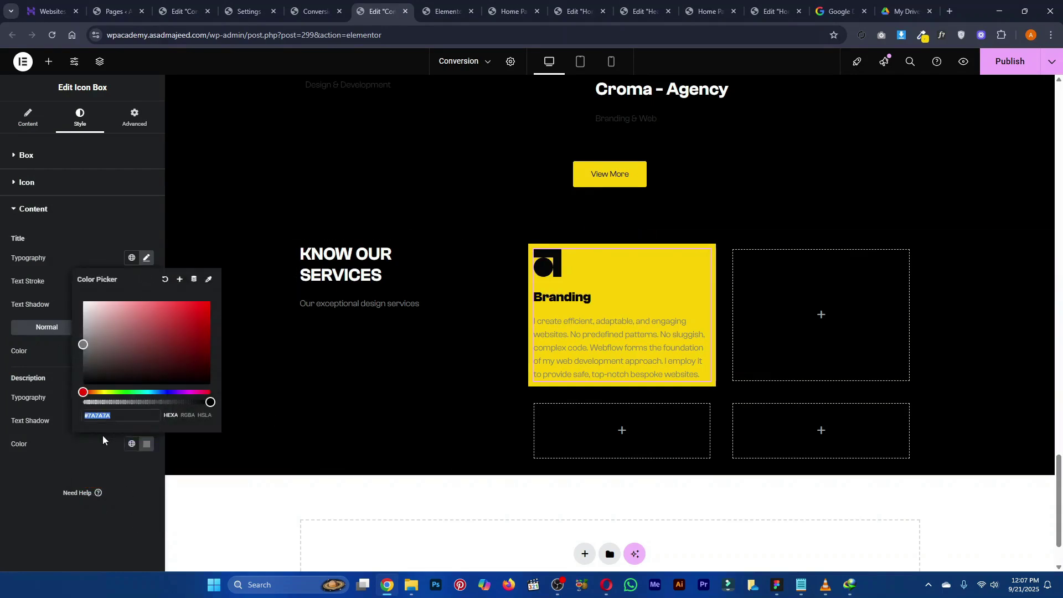
pyautogui.hotkey('ctrl', 'v')
pyautogui.click(92, 454)
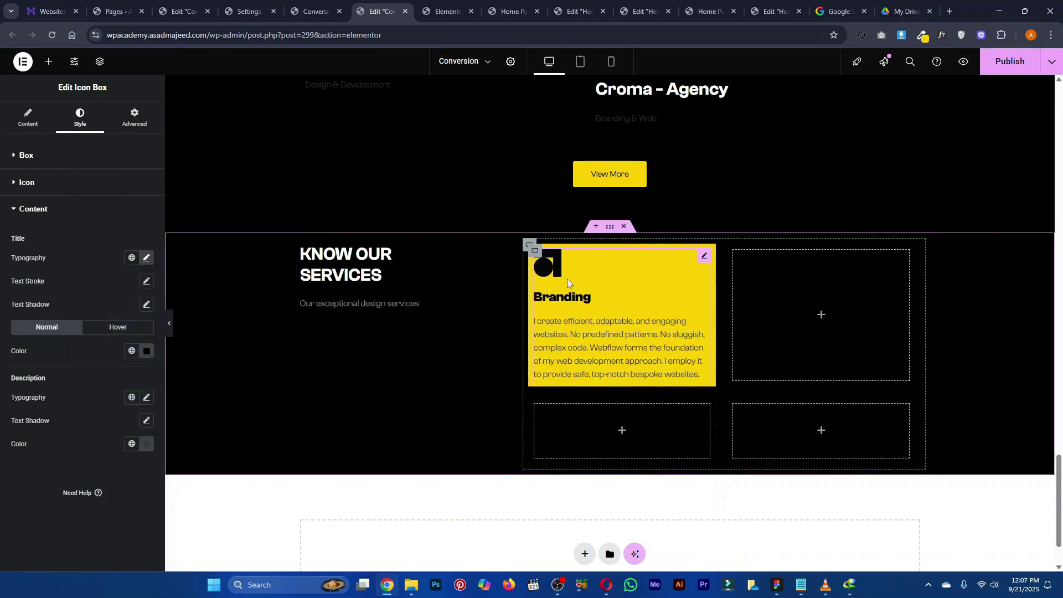
# Set the yellow card container's padding to 25 px on all sides
pyautogui.click(134, 127)
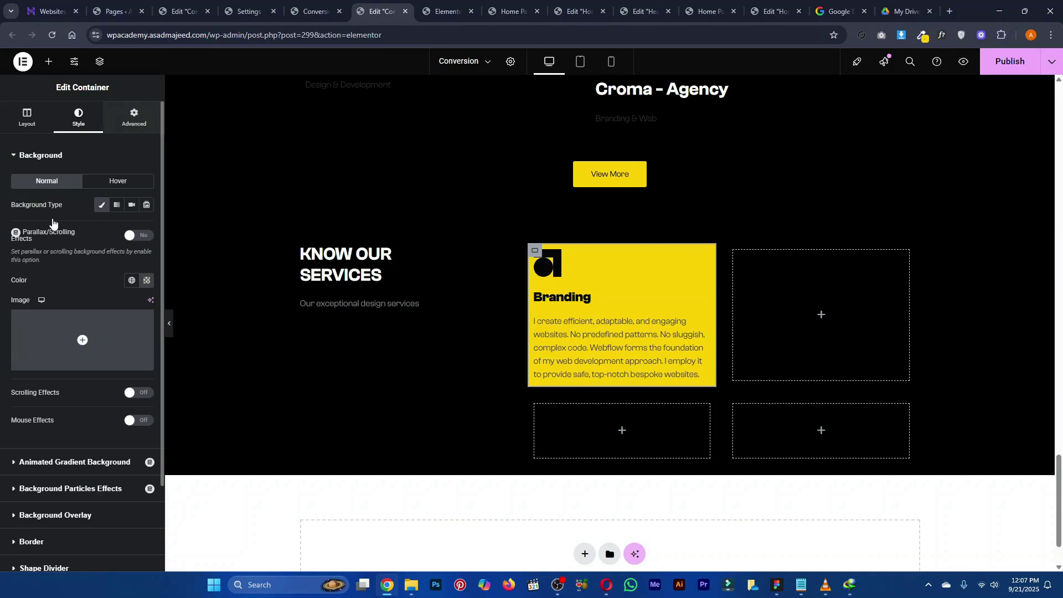
pyautogui.click(19, 230)
pyautogui.write('25')
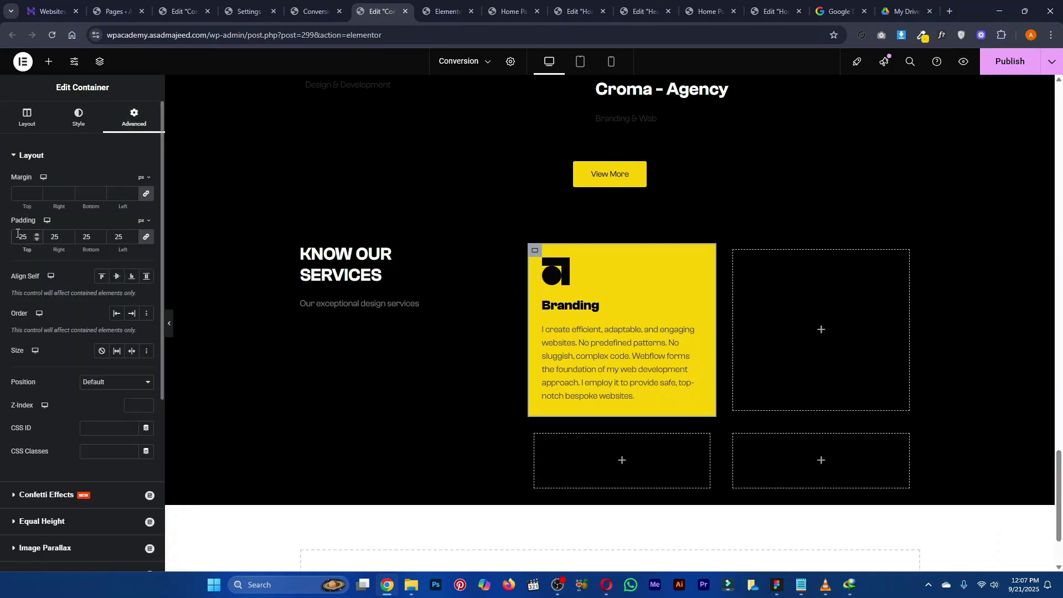
# Check the Branding service-card's auto layout padding in Figma and return to the container's padding setting in Elementor
pyautogui.hotkey('alt', 'Tab')
pyautogui.keyDown('ctrl'); pyautogui.click(487, 233); pyautogui.keyUp('ctrl')
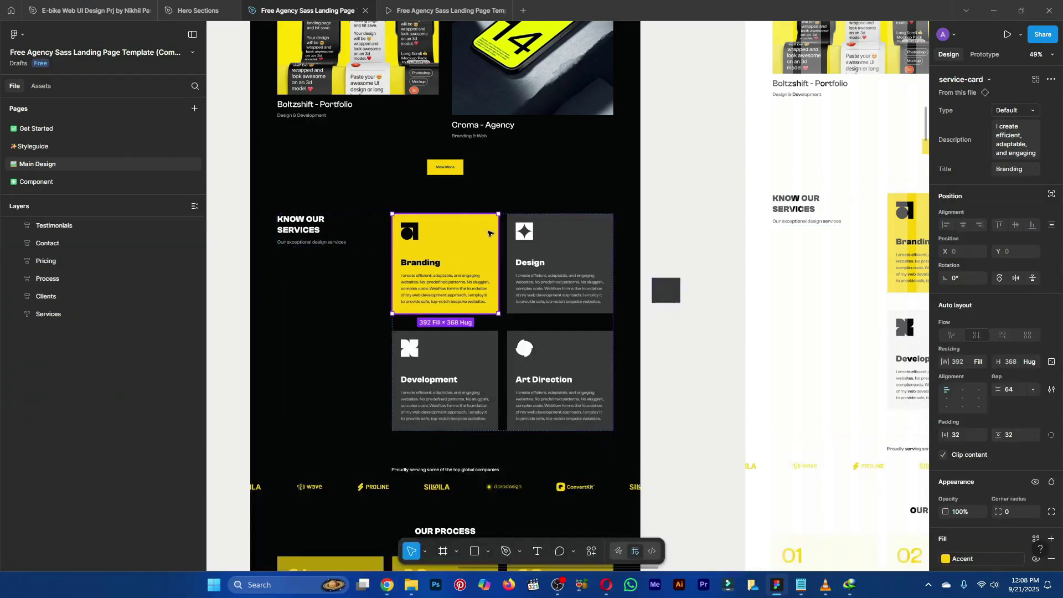
pyautogui.scroll(2, 487, 233)
pyautogui.doubleClick(484, 266)
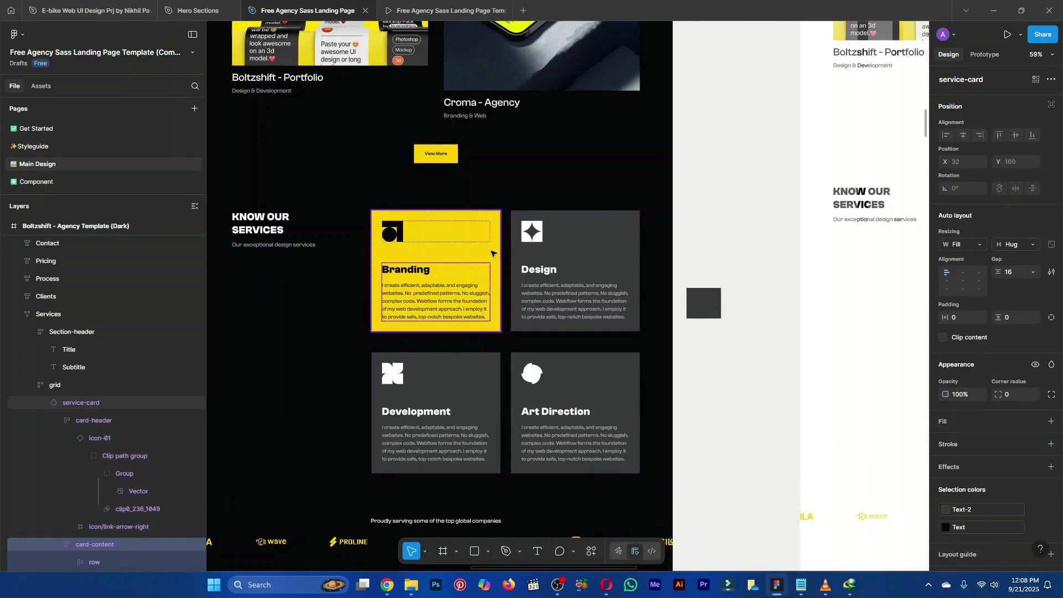
pyautogui.click(497, 255)
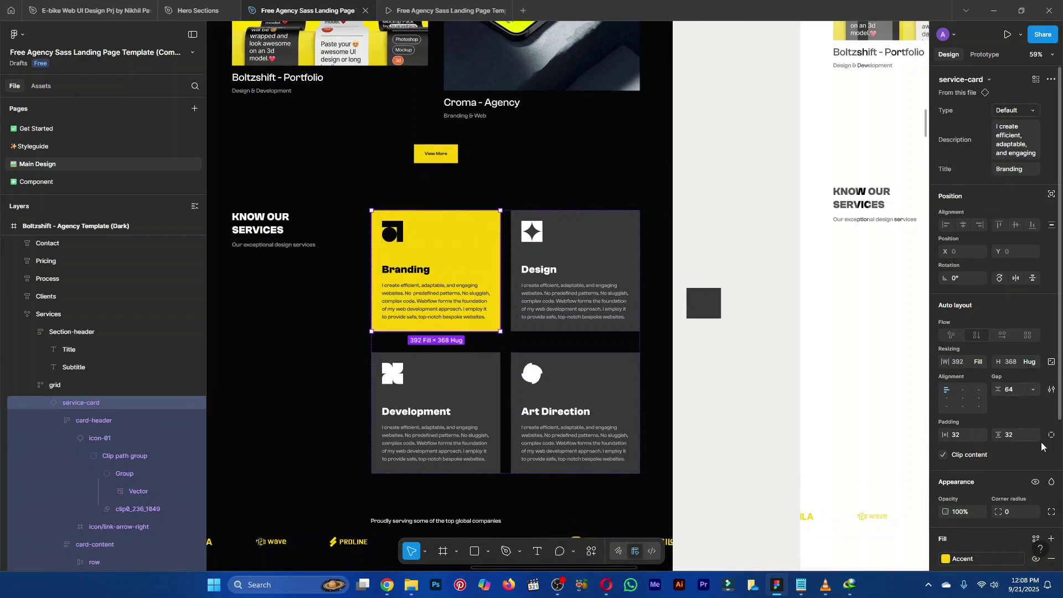
pyautogui.hotkey('alt', 'Tab')
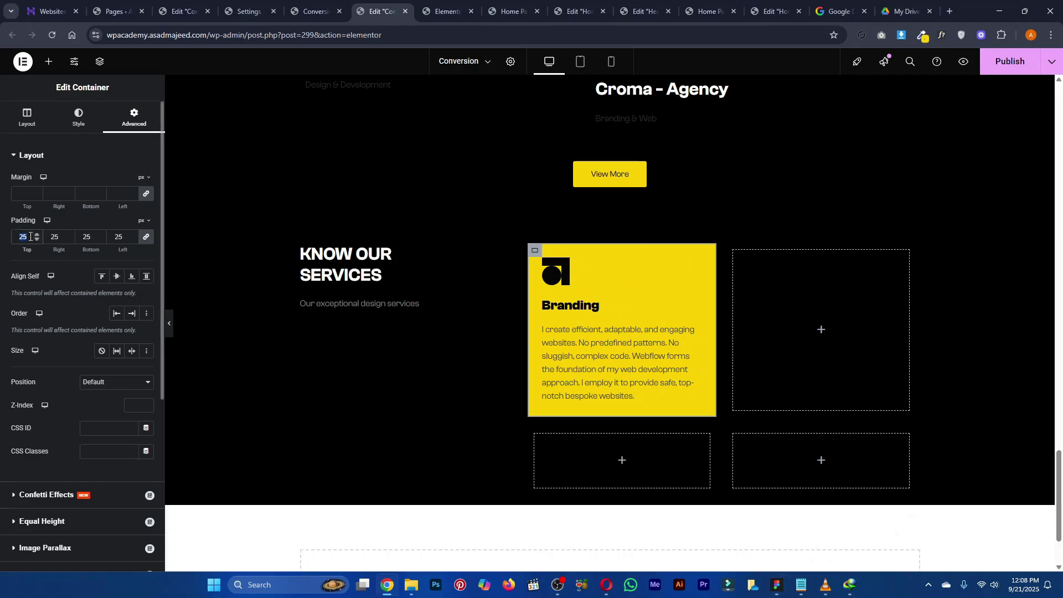
# Set the yellow Branding card container's padding to 32 px on all sides and compare the card with the Figma design
pyautogui.write('32')
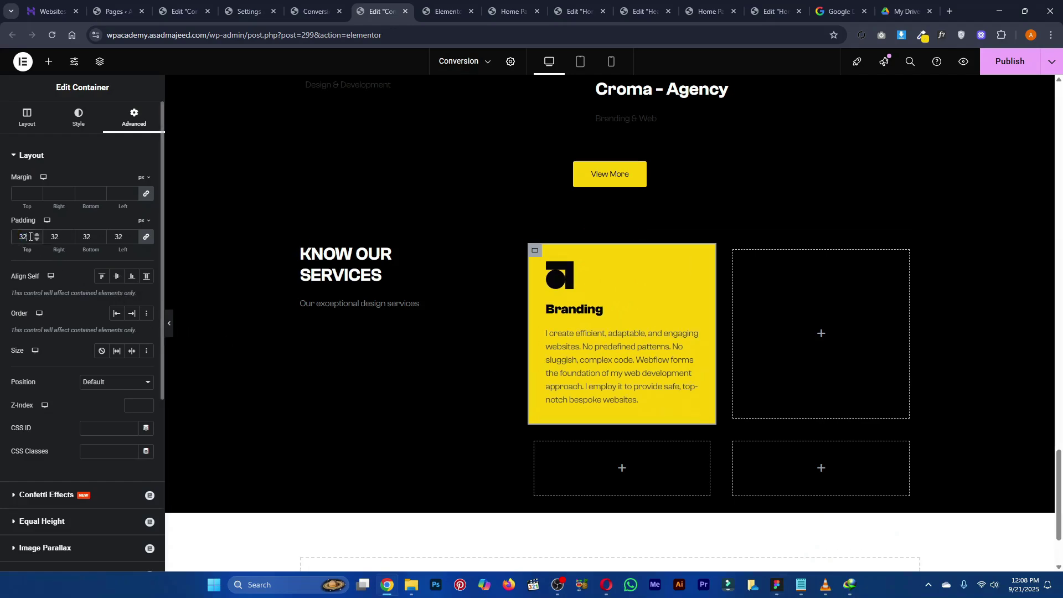
pyautogui.hotkey('alt', 'Tab')
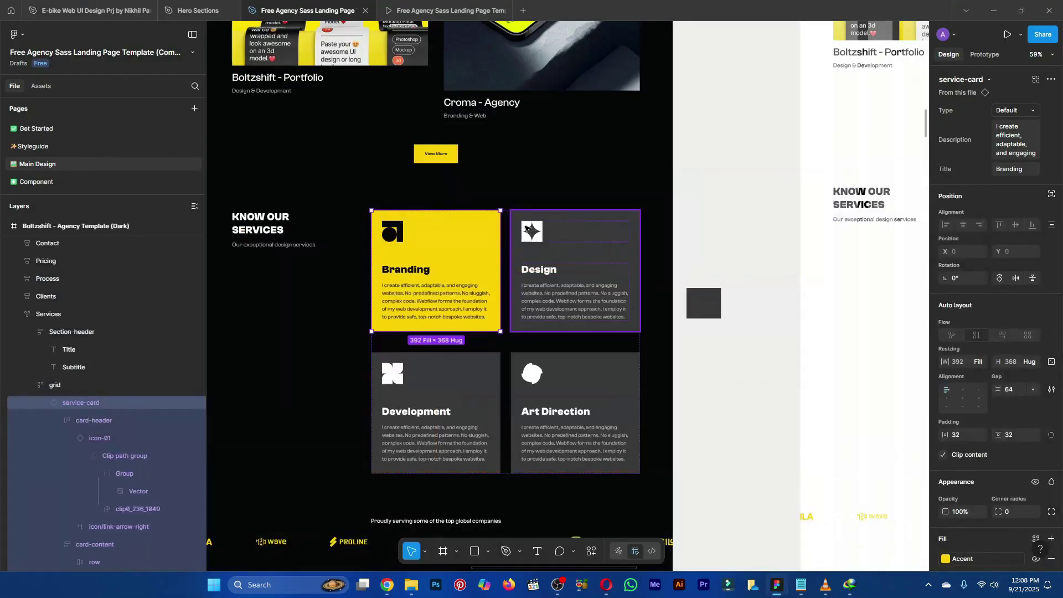
pyautogui.hotkey('alt', 'Tab')
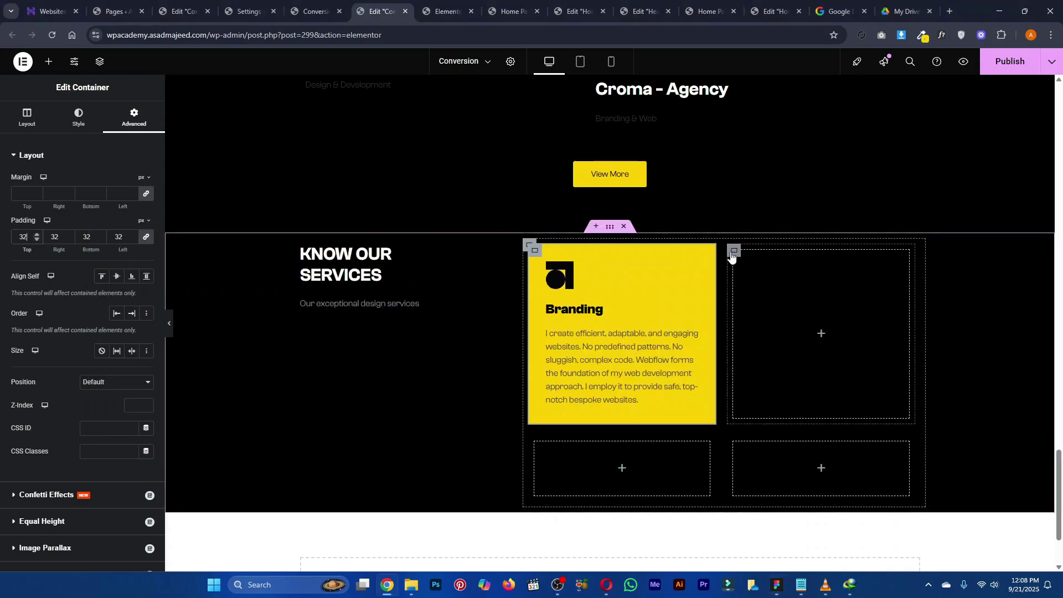
# Open the style settings of the empty container beside the Branding card and copy fill hex 39393B from Figma's dark rectangle
pyautogui.click(733, 254)
pyautogui.hotkey('alt', 'Tab')
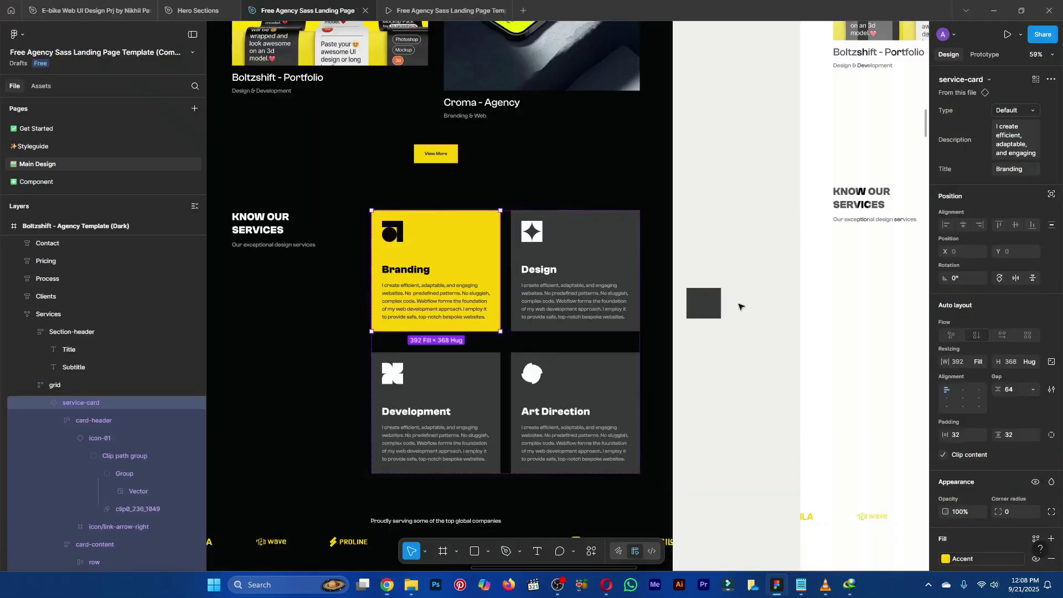
pyautogui.hotkey('alt', 'Tab')
pyautogui.click(78, 118)
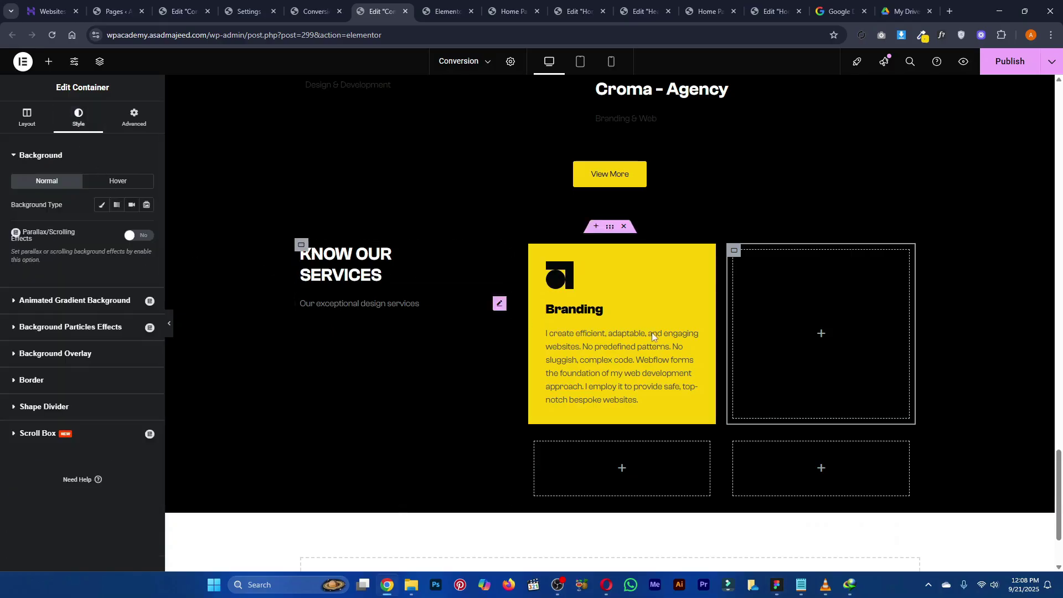
pyautogui.hotkey('alt', 'Tab')
pyautogui.click(703, 303)
pyautogui.click(967, 349)
pyautogui.hotkey('ctrl', 'c')
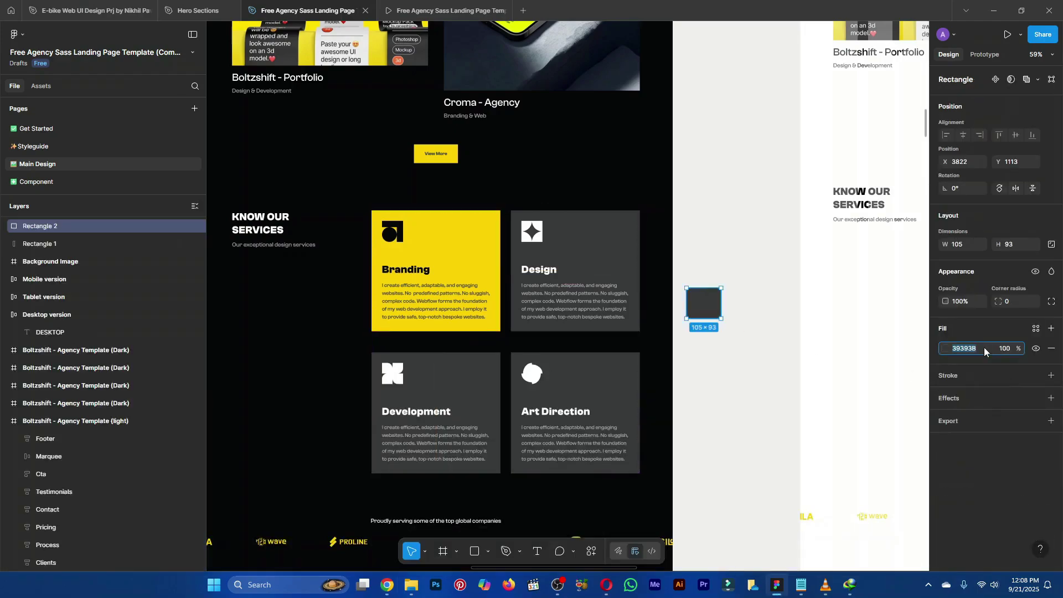
# Give the container beside the Branding card a classic background in the copied color 39393B and compare it with Figma
pyautogui.hotkey('alt', 'Tab')
pyautogui.click(102, 205)
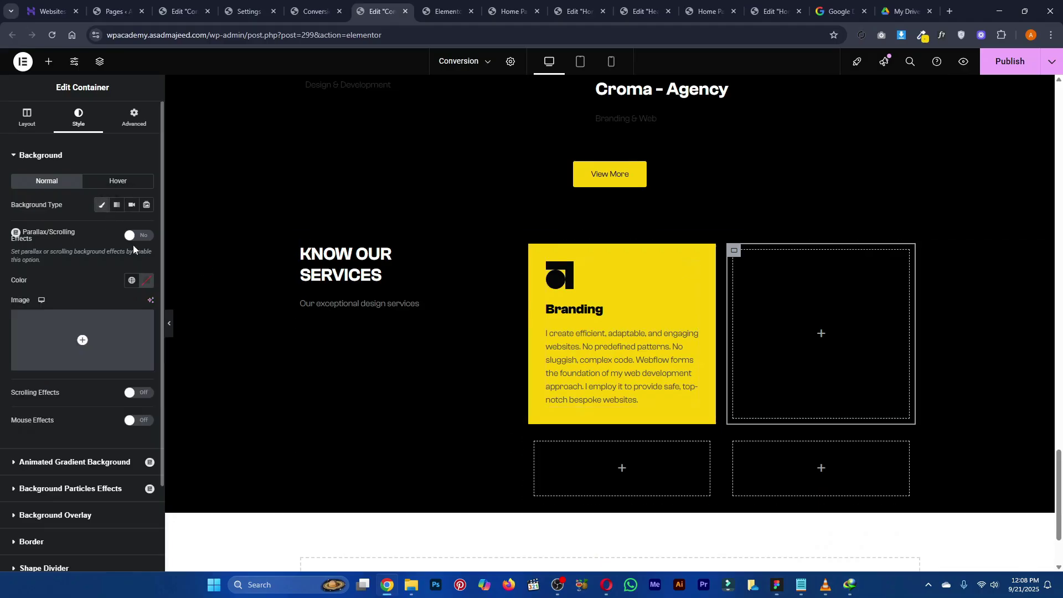
pyautogui.click(147, 280)
pyautogui.hotkey('ctrl', 'v')
pyautogui.click(72, 279)
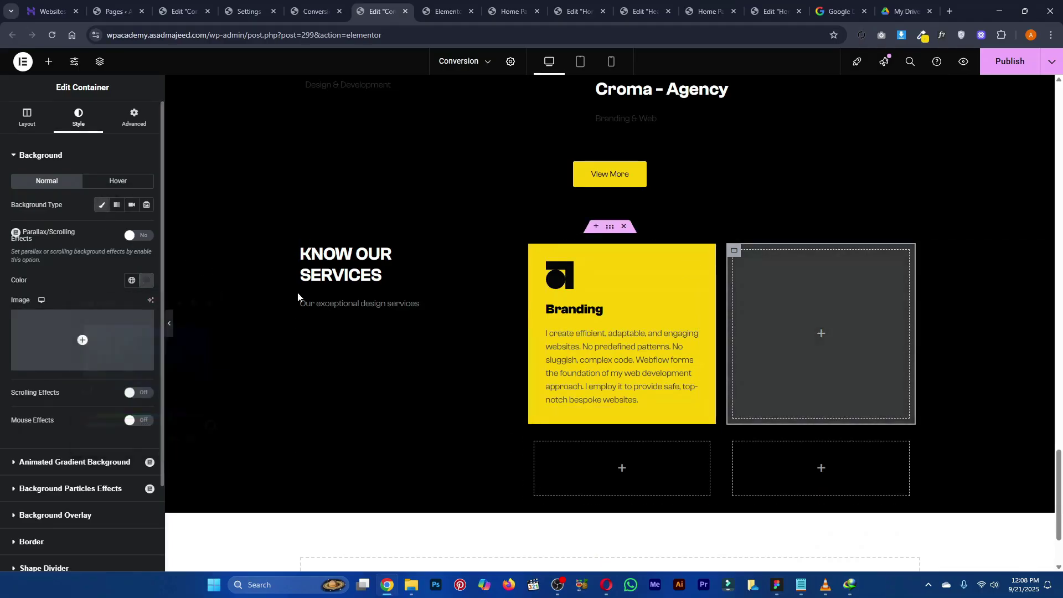
pyautogui.hotkey('alt', 'Tab')
pyautogui.hotkey('alt', 'Tab')
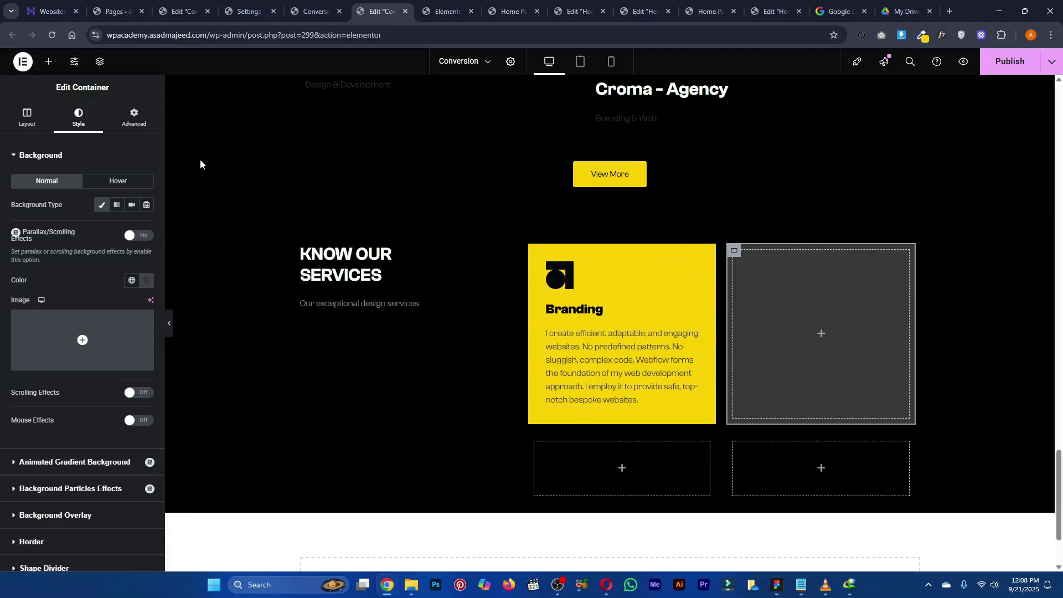
# Find the Icon Box widget and place it in the dark container beside the Branding card
pyautogui.click(49, 61)
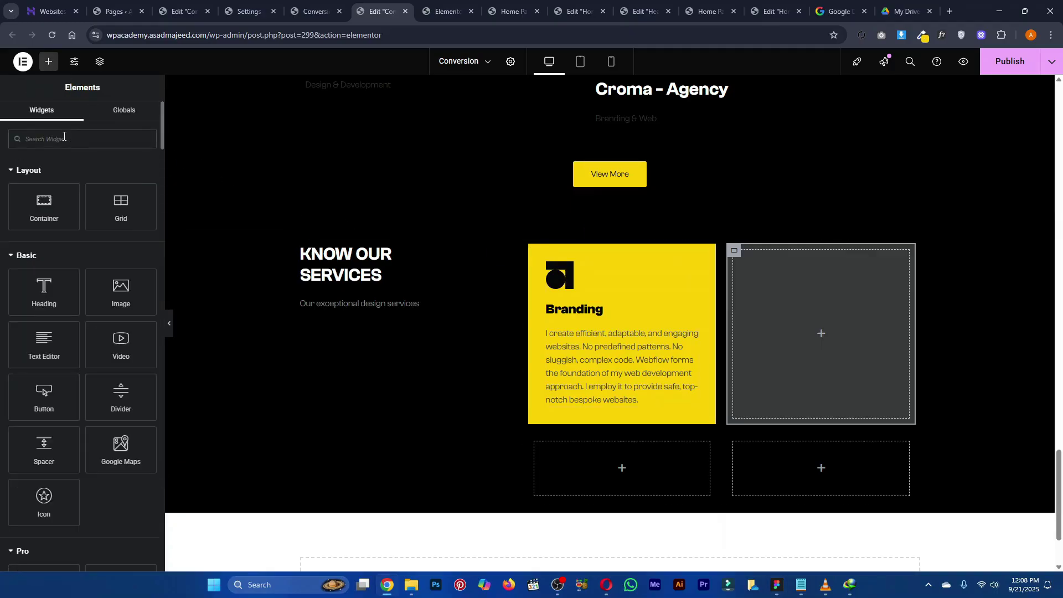
pyautogui.write('icon')
pyautogui.moveTo(119, 183); pyautogui.dragTo(783, 311)
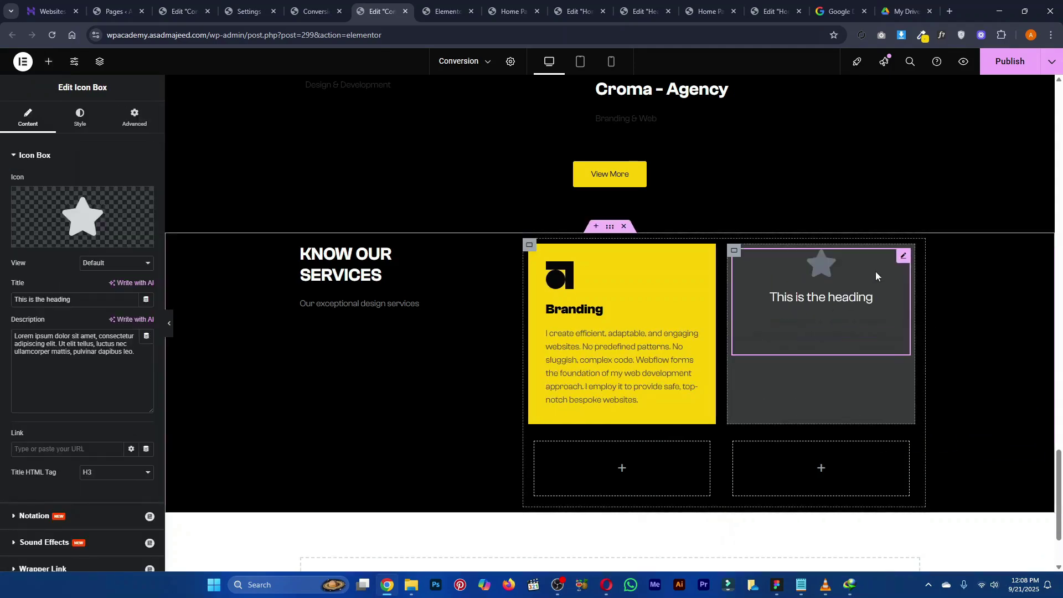
# Replace the new icon box's default star with the white square four-pointed-star SVG from the media library
pyautogui.click(99, 213)
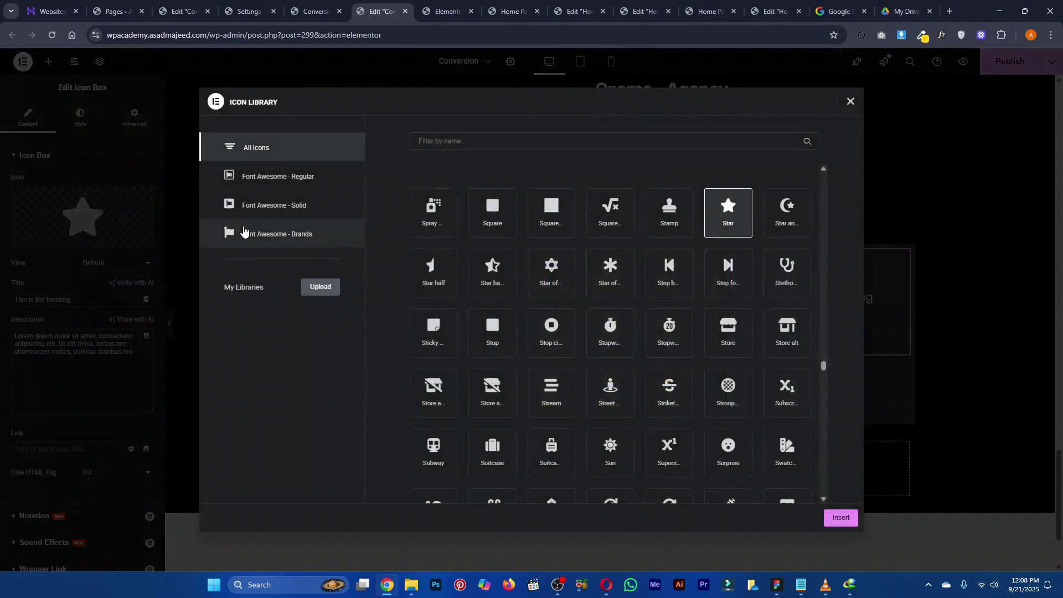
pyautogui.click(851, 102)
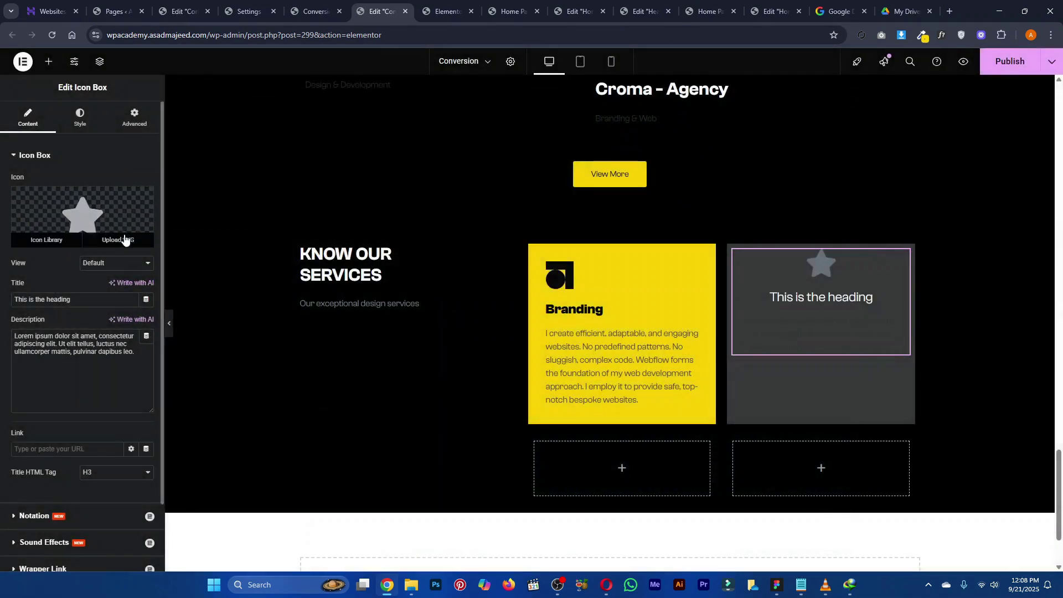
pyautogui.click(124, 238)
pyautogui.hotkey('alt', 'Tab')
pyautogui.hotkey('alt', 'Tab')
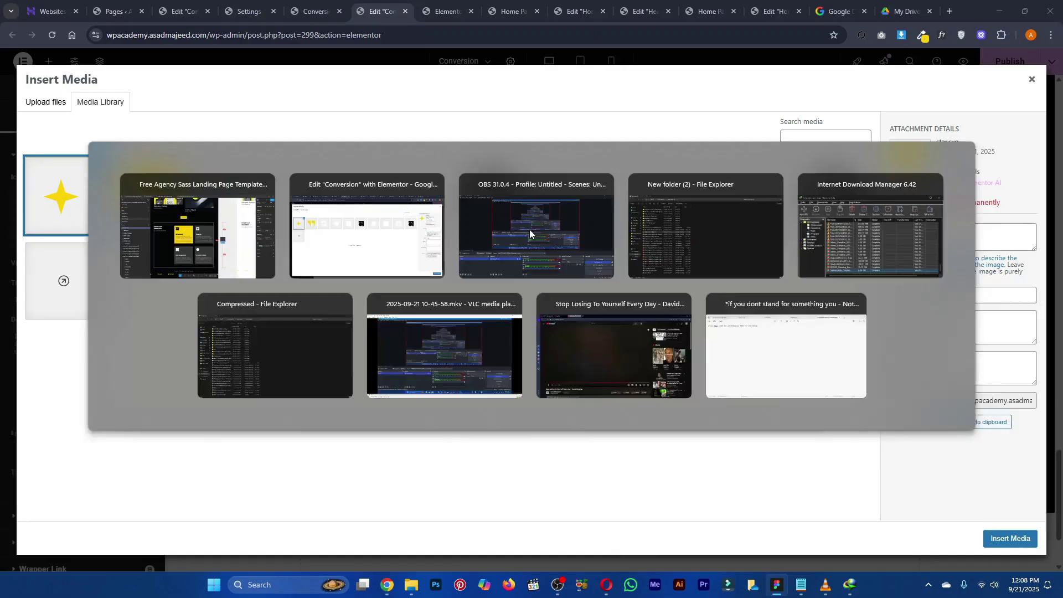
pyautogui.click(251, 204)
pyautogui.click(1011, 538)
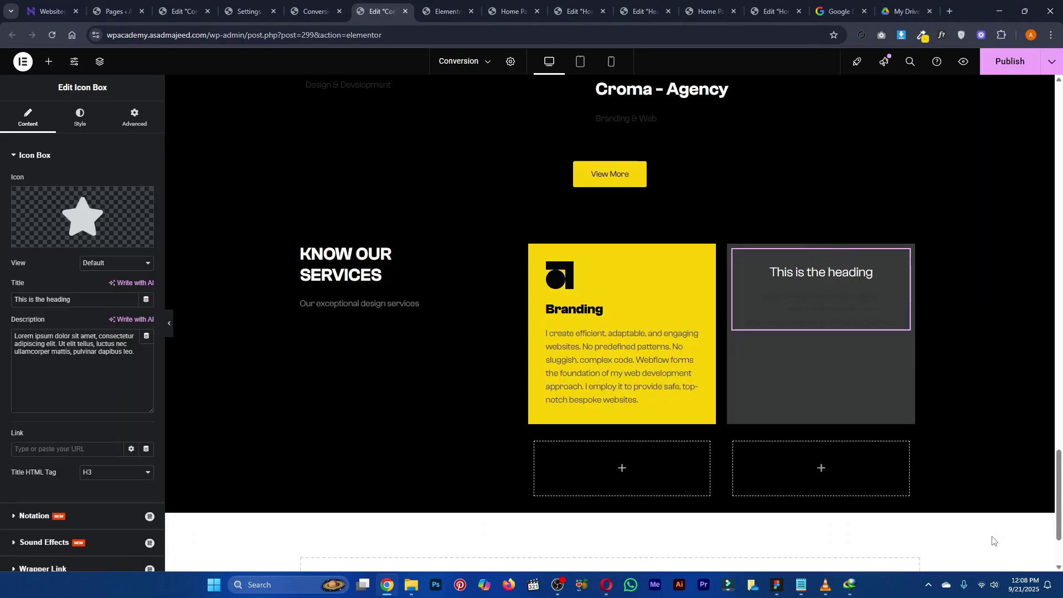
# Take the second service card's title from Figma and set the new icon box's title to "Design"
pyautogui.hotkey('alt', 'Tab')
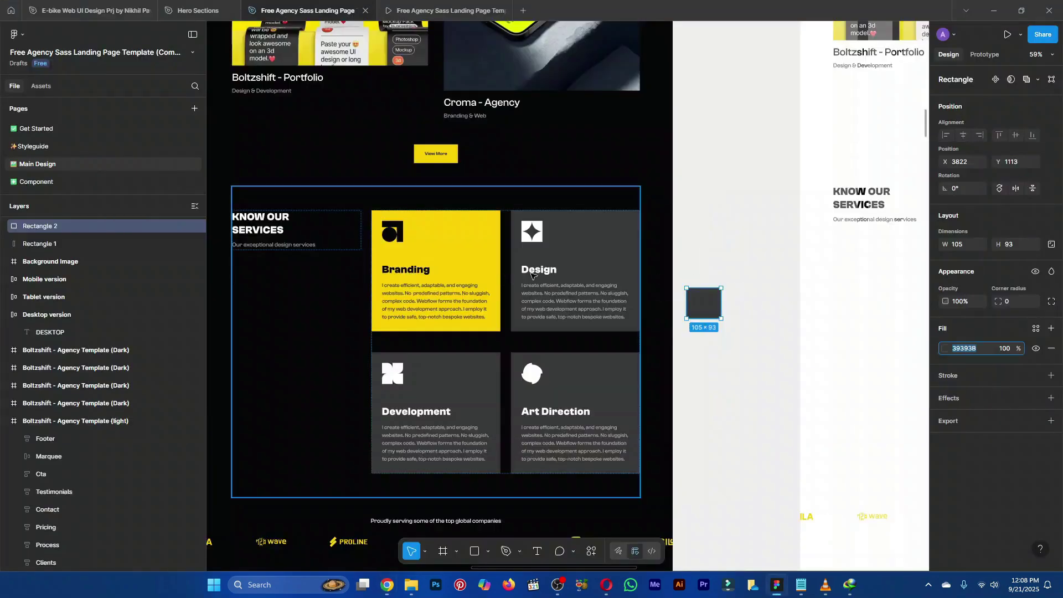
pyautogui.click(532, 276)
pyautogui.doubleClick(531, 275)
pyautogui.doubleClick(532, 274)
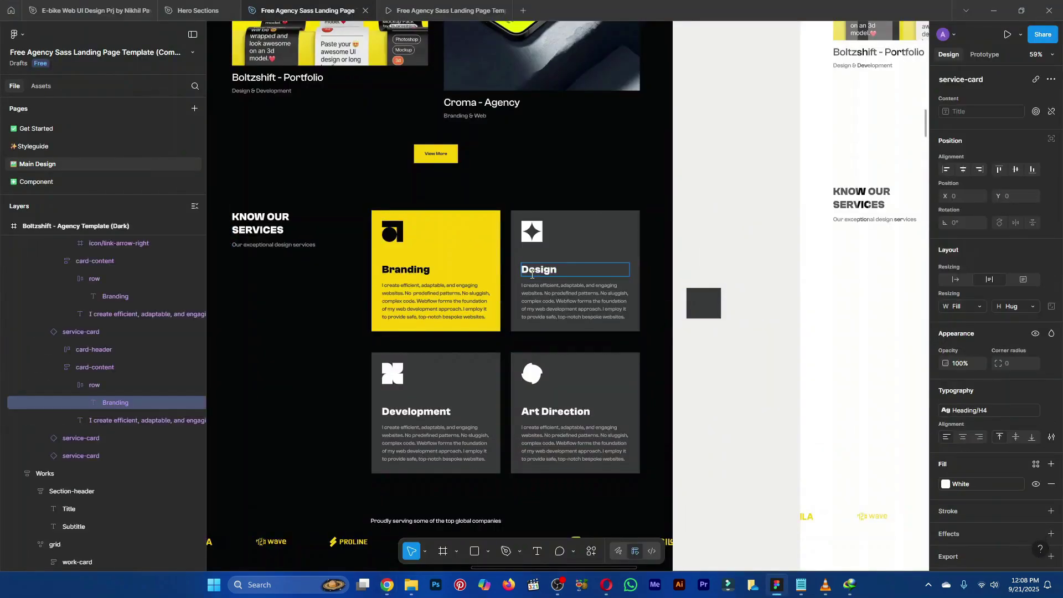
pyautogui.hotkey('alt', 'Tab')
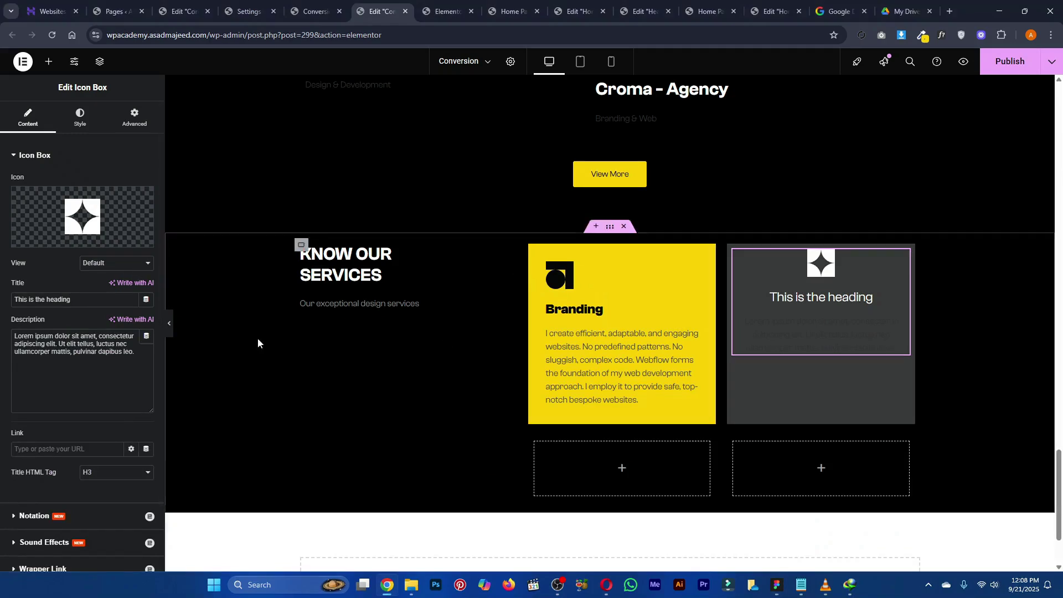
pyautogui.tripleClick(107, 300)
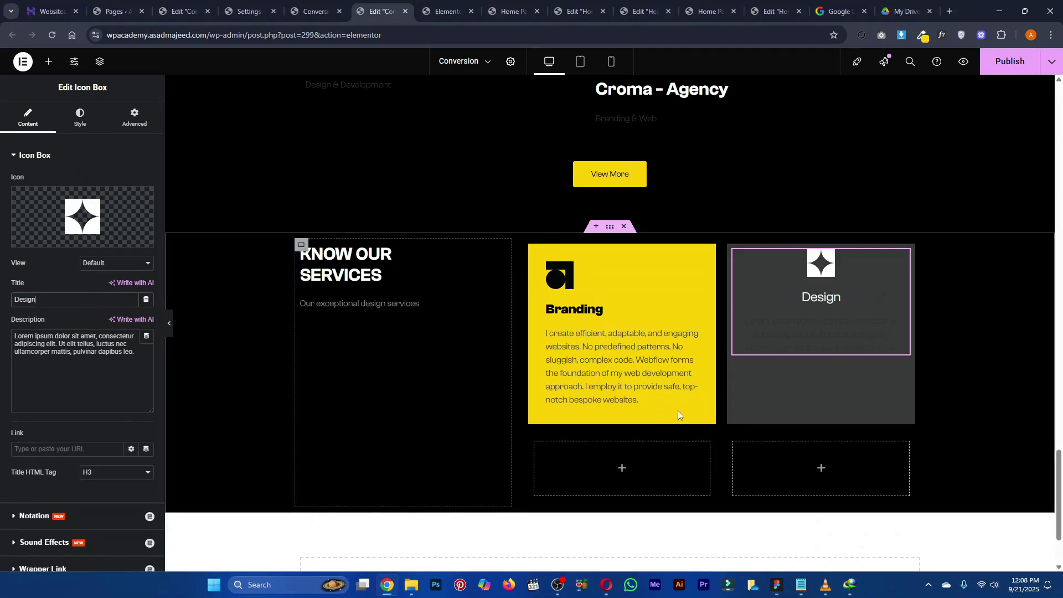
# Copy the Branding card's description text and use it to replace the Design icon box's placeholder description
pyautogui.tripleClick(626, 353)
pyautogui.press('BackSpace')
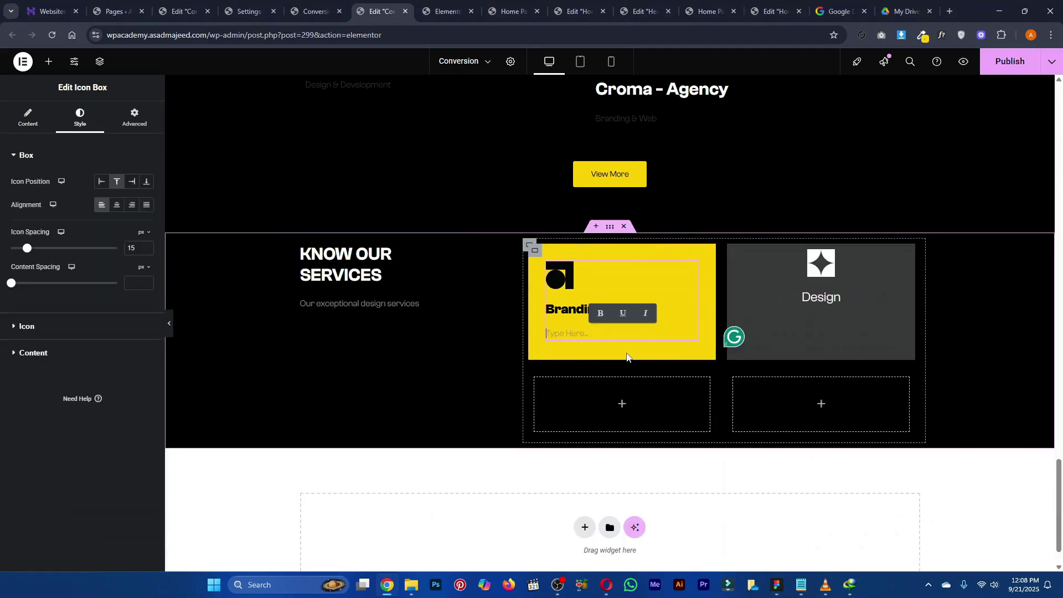
pyautogui.hotkey('ctrl', 'z')
pyautogui.hotkey('ctrl', 'c')
pyautogui.click(839, 351)
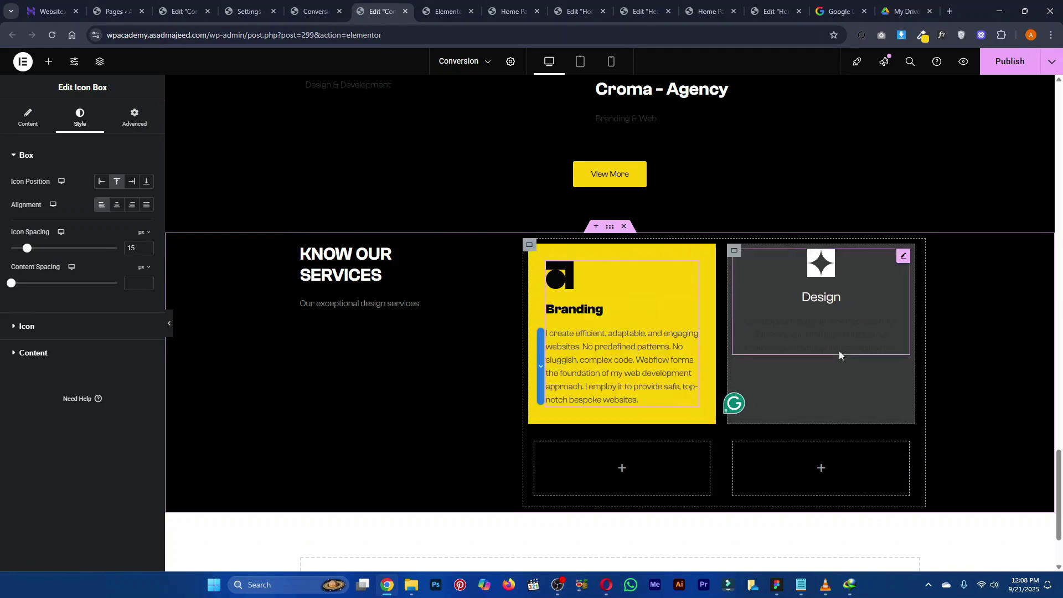
pyautogui.tripleClick(84, 347)
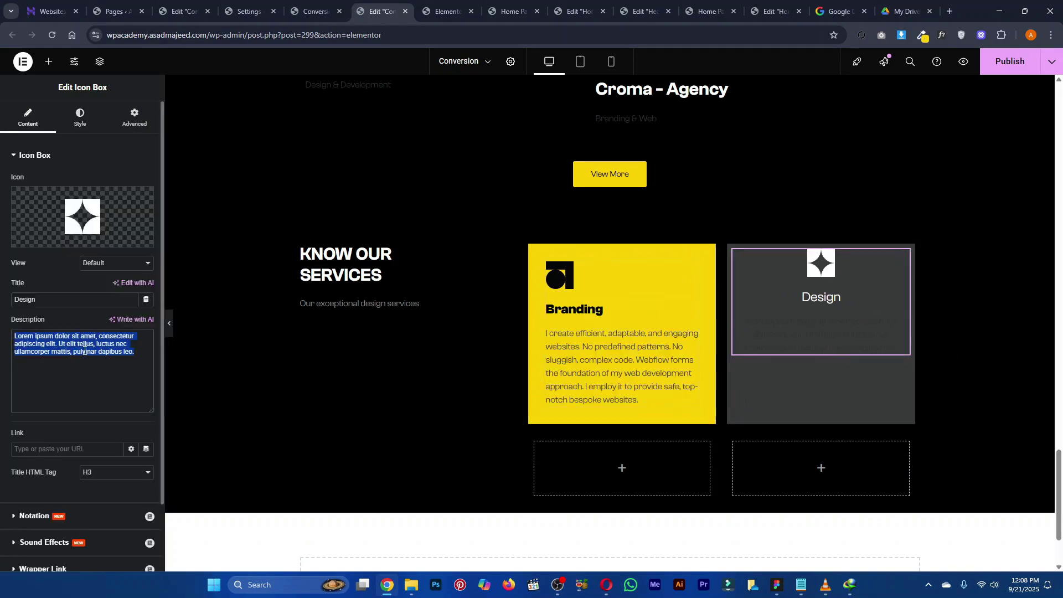
pyautogui.hotkey('ctrl', 'v')
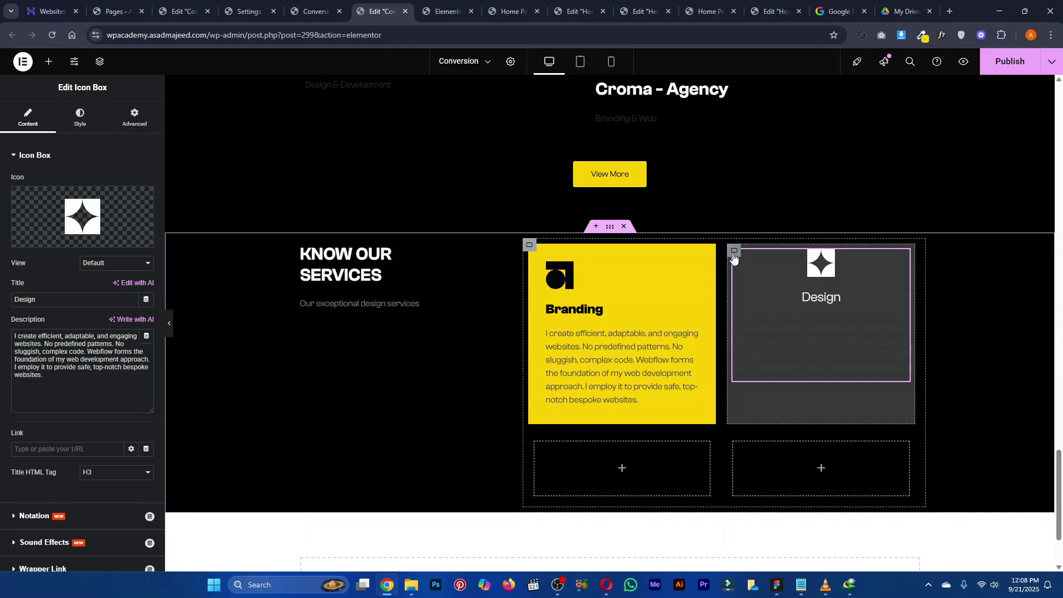
# Set the Design icon box's description color to the global Grey color
pyautogui.click(735, 252)
pyautogui.click(134, 115)
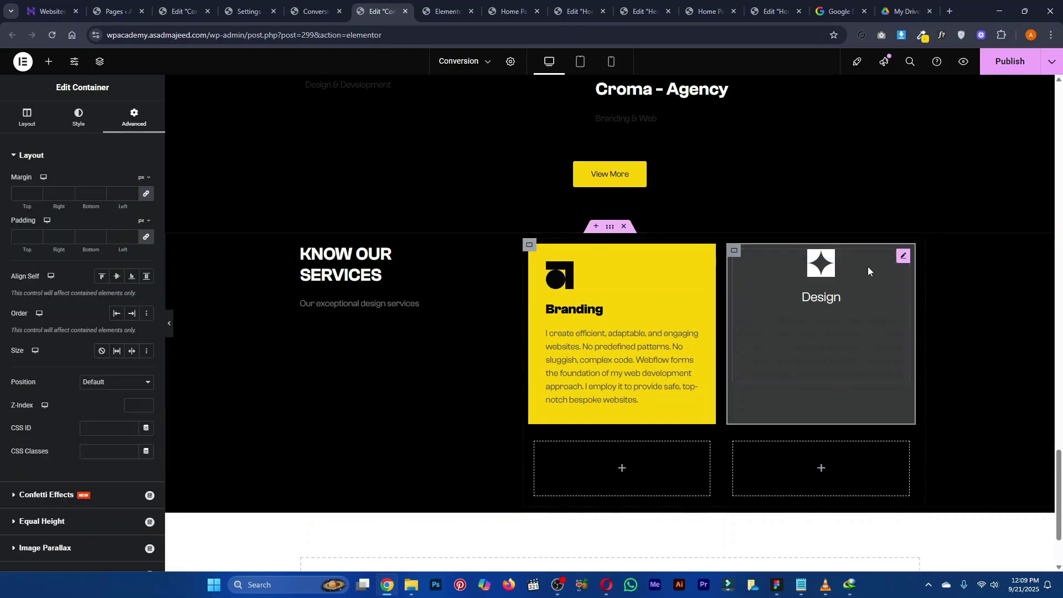
pyautogui.click(902, 256)
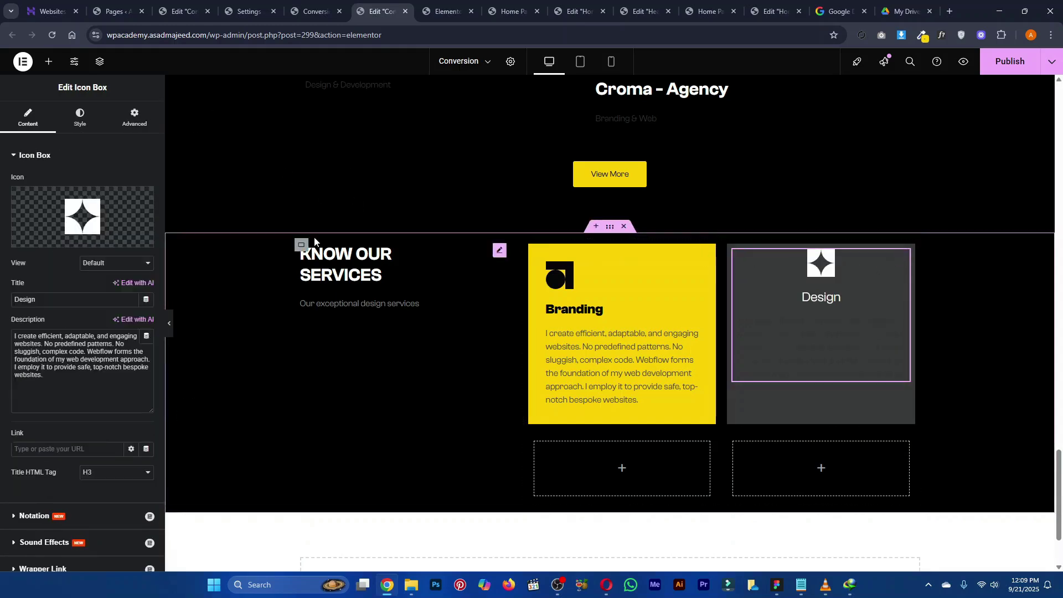
pyautogui.click(72, 117)
pyautogui.click(34, 354)
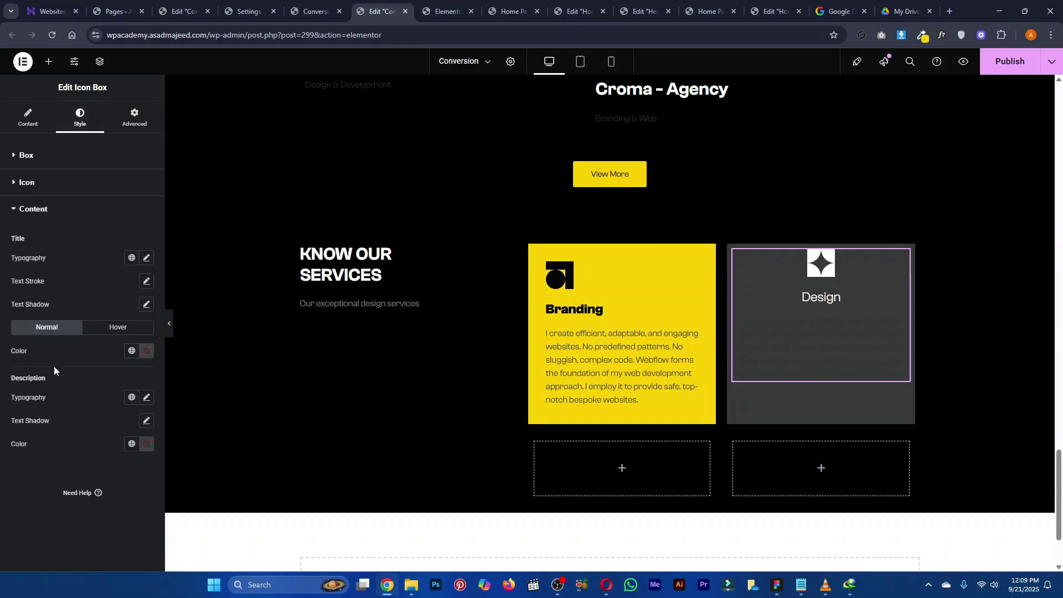
pyautogui.click(132, 450)
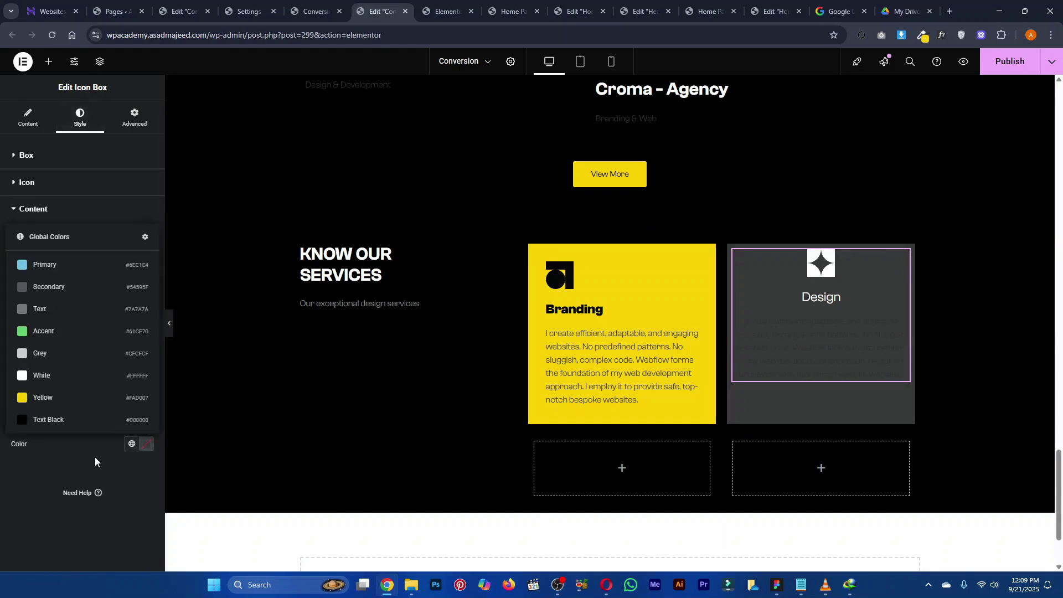
pyautogui.click(91, 371)
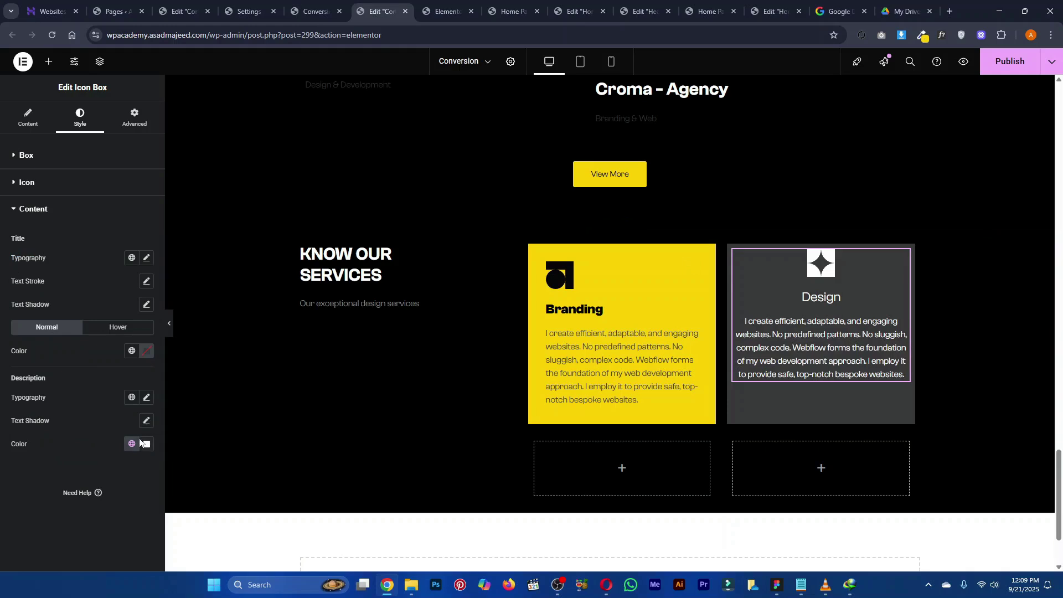
pyautogui.click(132, 444)
pyautogui.click(76, 352)
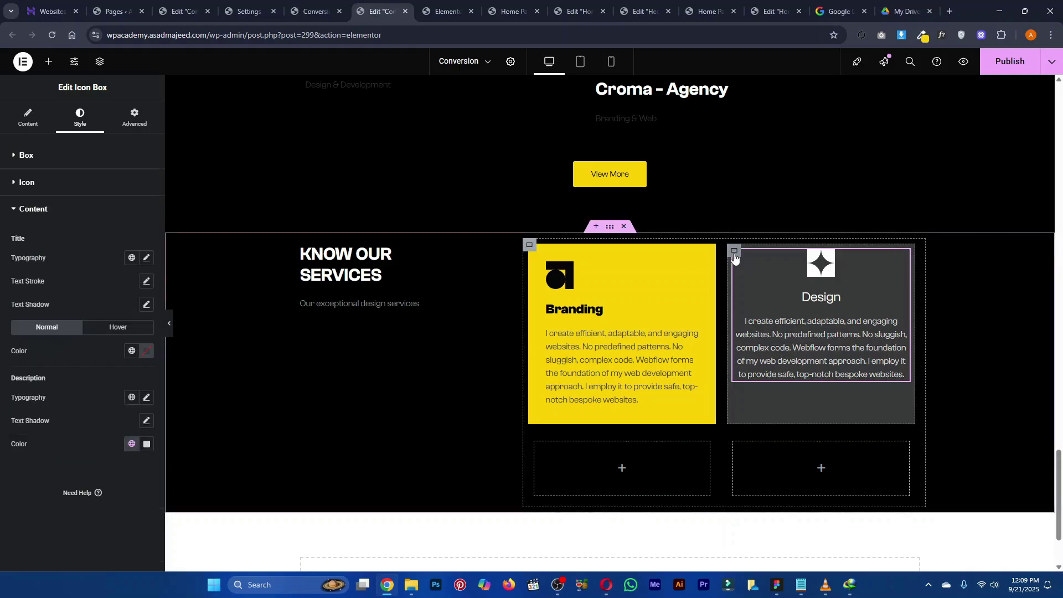
# Align the Design icon box's contents to the left
pyautogui.click(734, 252)
pyautogui.click(902, 256)
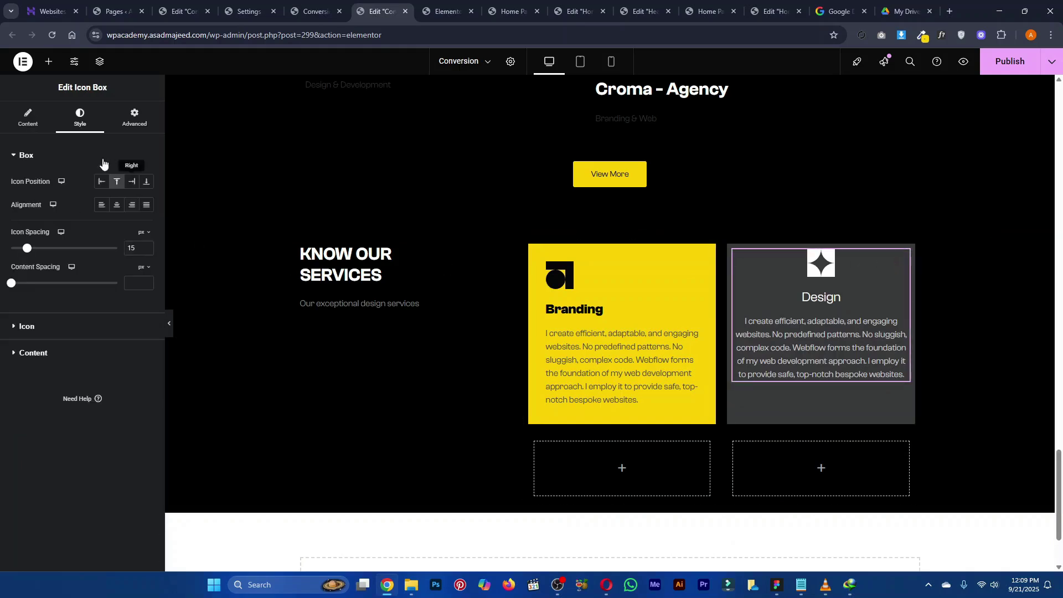
pyautogui.click(102, 204)
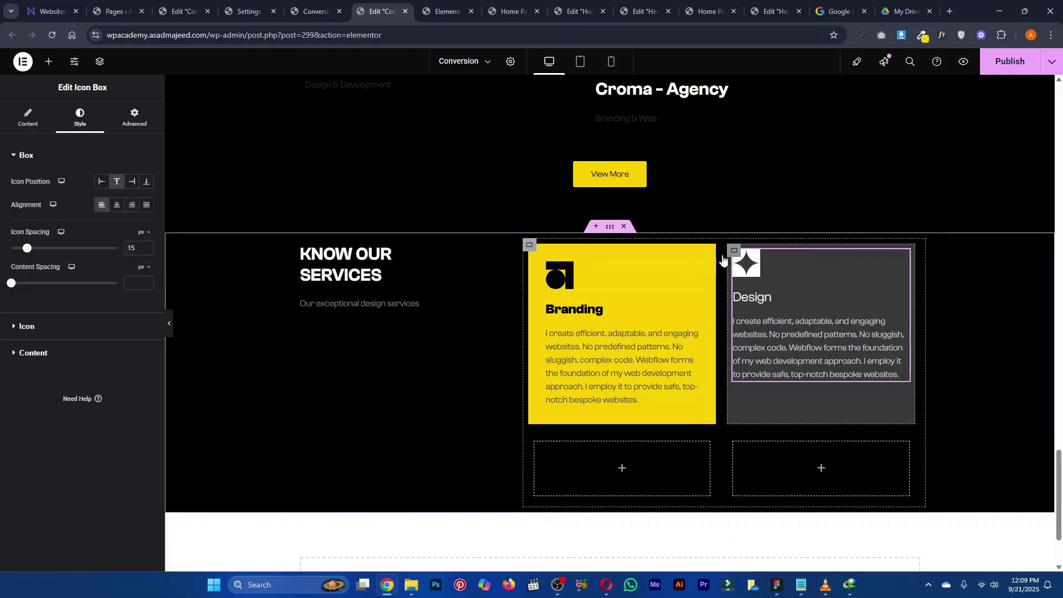
# Set the dark Design card container's padding to 32 px on all sides and compare the card with Figma
pyautogui.click(735, 250)
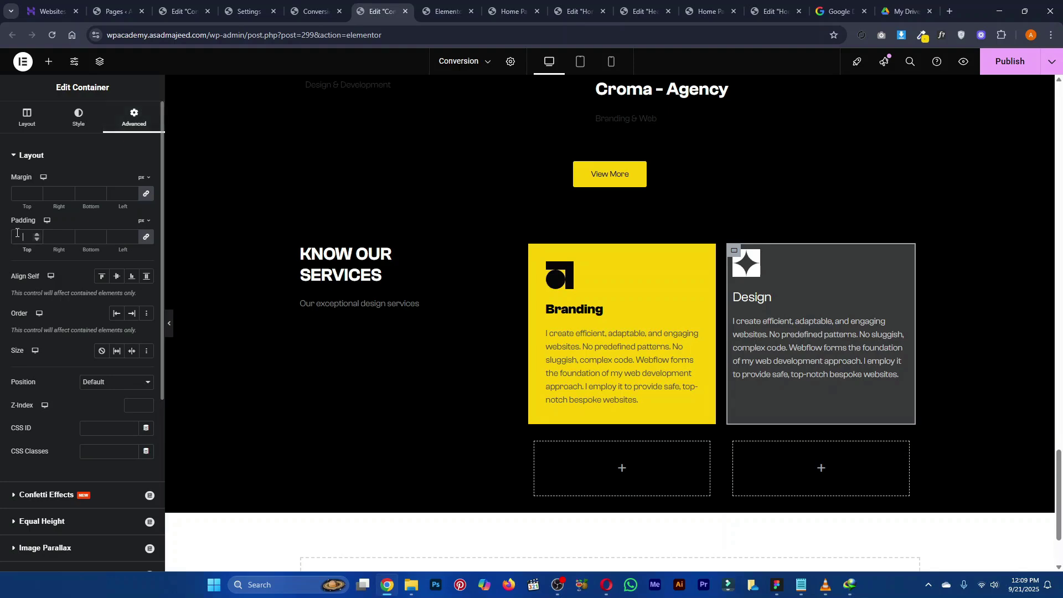
pyautogui.write('32')
pyautogui.hotkey('alt', 'Tab')
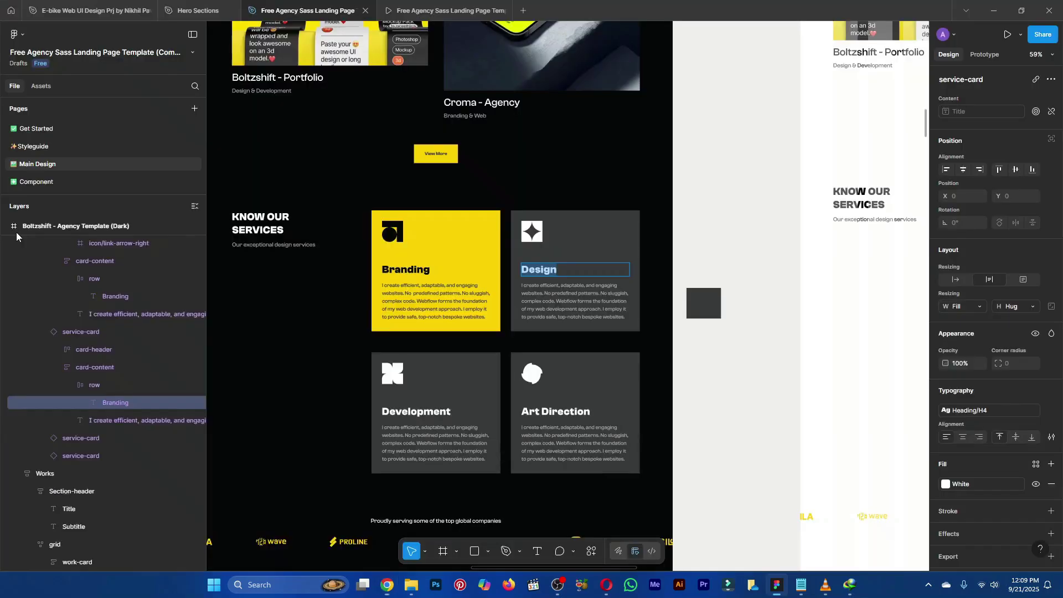
pyautogui.hotkey('alt', 'Tab')
# Back in Elementor, set the Design icon box's title weight to 800 (Extra Bold)
pyautogui.click(890, 270)
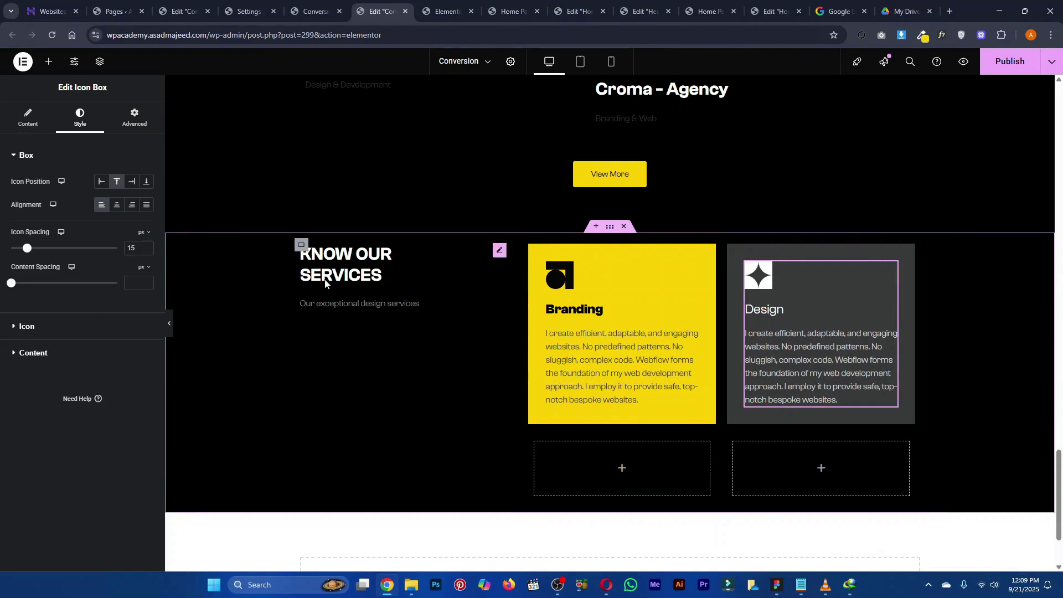
pyautogui.click(33, 353)
pyautogui.click(147, 258)
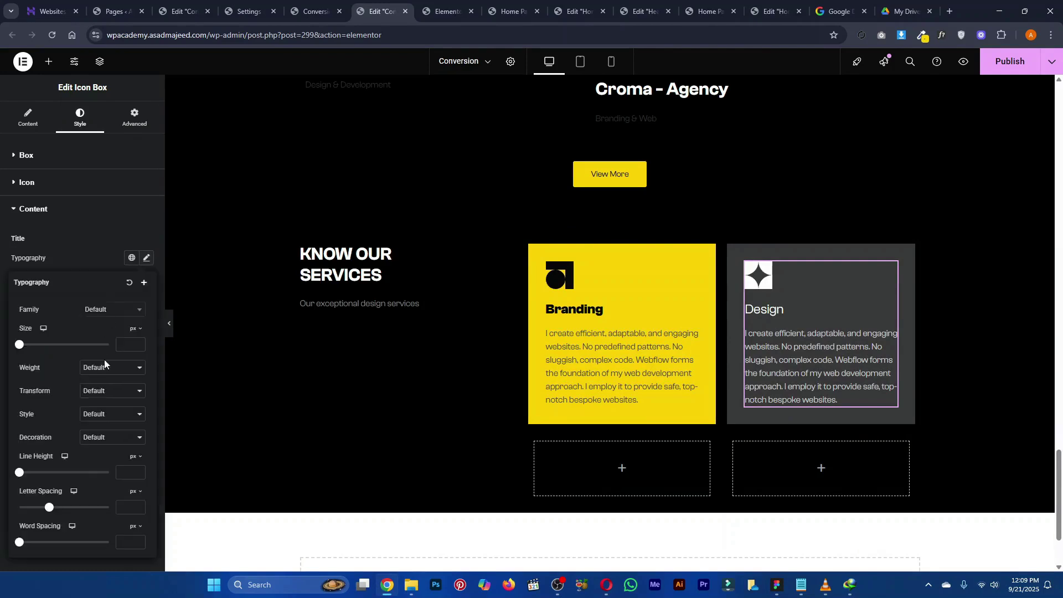
pyautogui.click(105, 376)
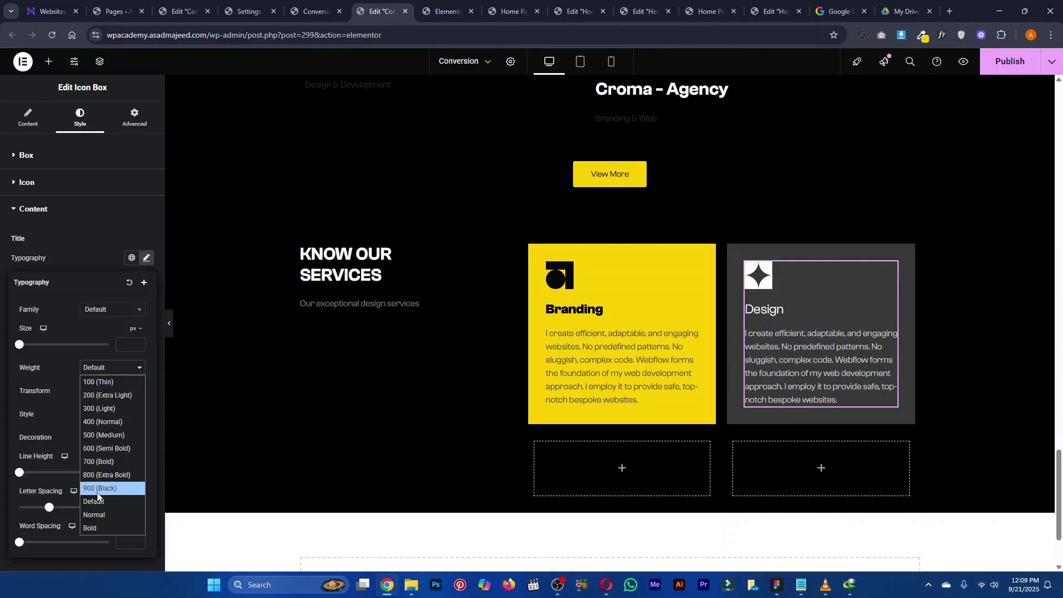
pyautogui.click(97, 494)
pyautogui.click(119, 368)
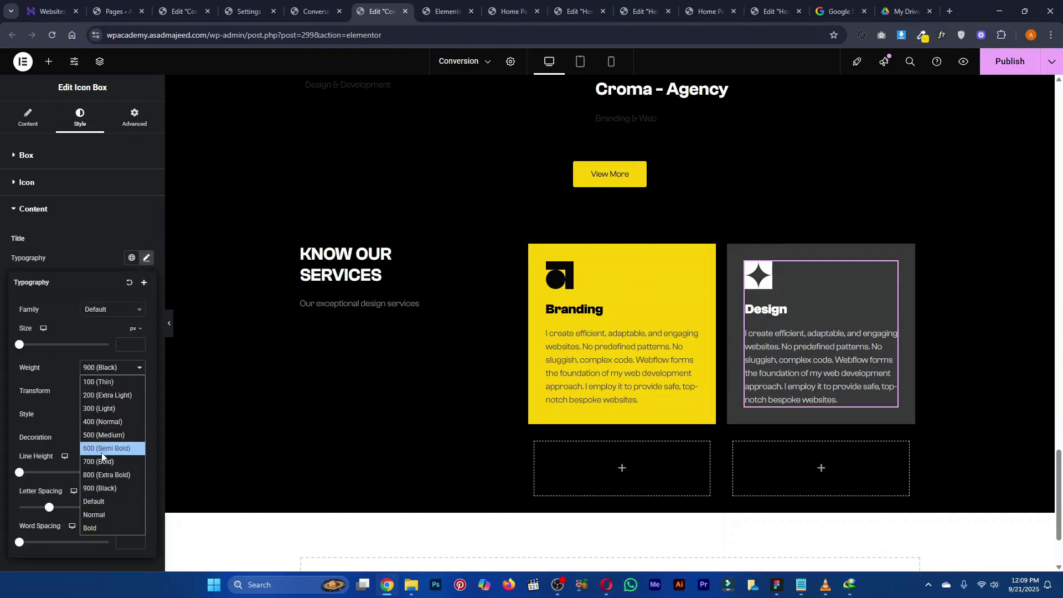
pyautogui.click(100, 474)
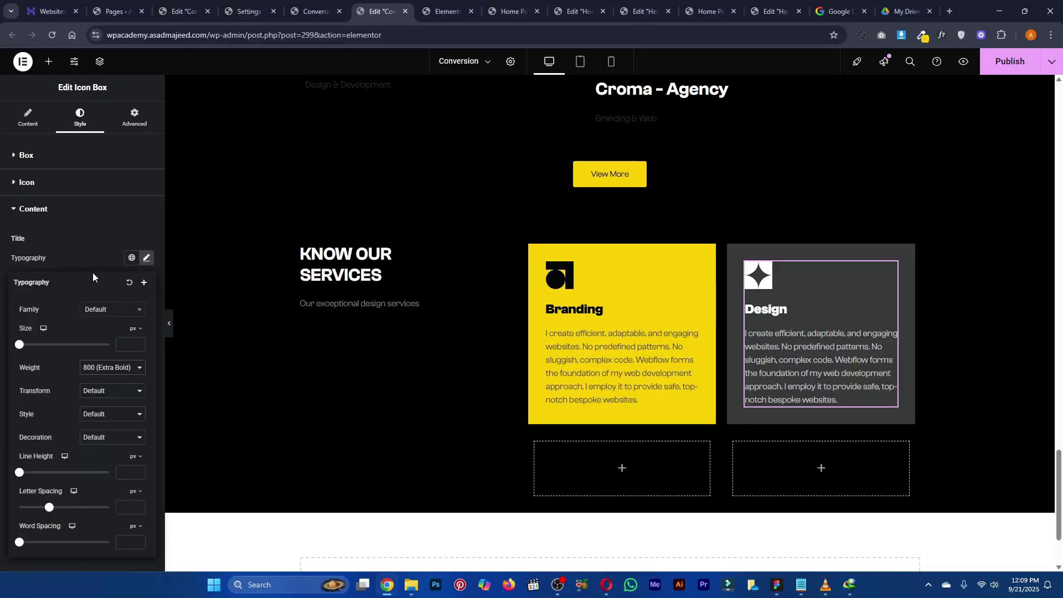
pyautogui.click(91, 257)
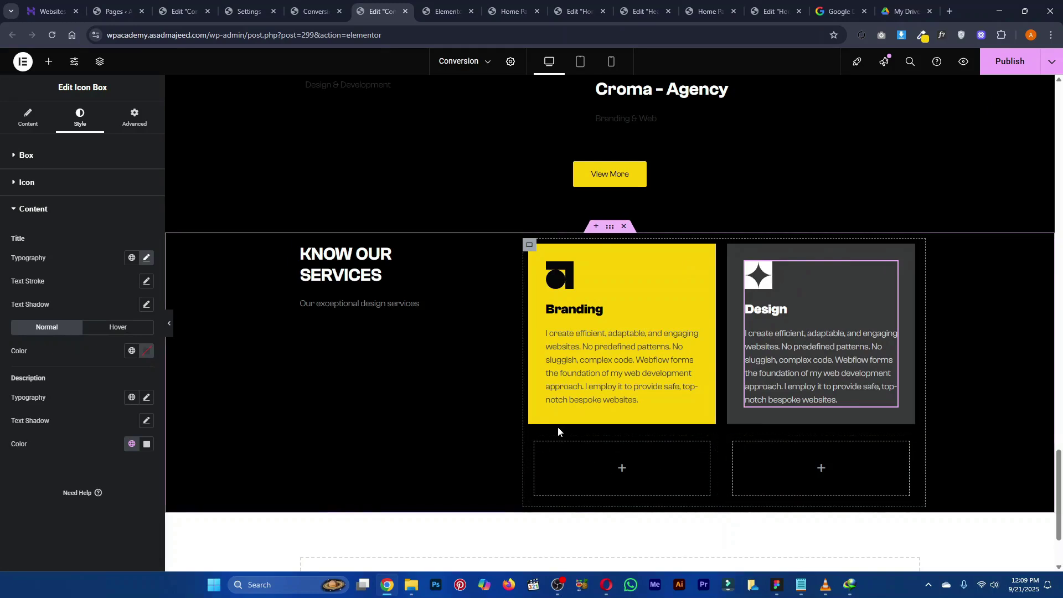
# Delete the two empty placeholder containers below the Branding and Design cards
pyautogui.click(534, 443)
pyautogui.press('Delete')
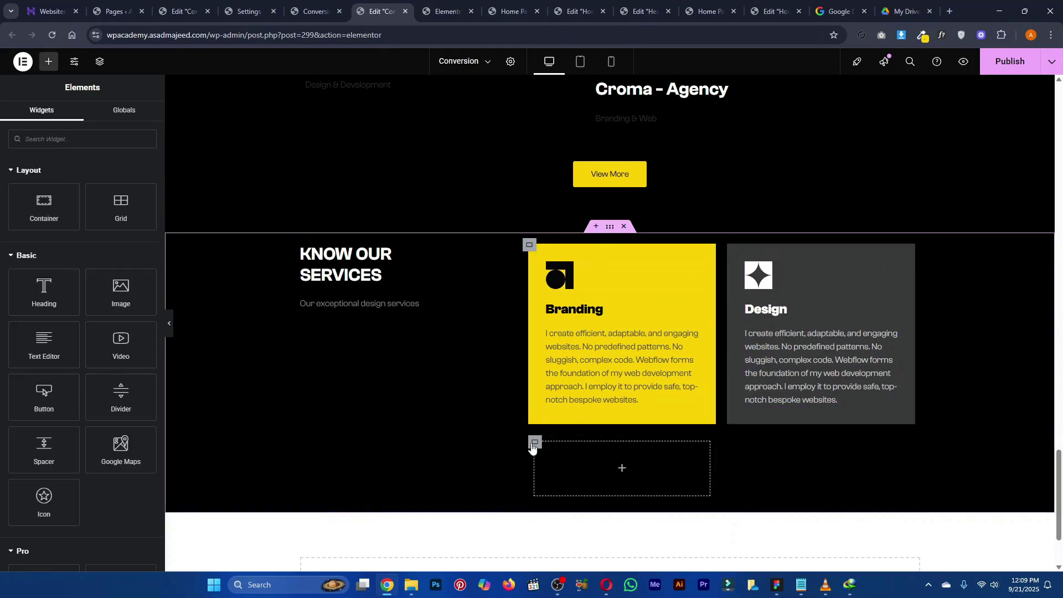
pyautogui.press('Delete')
# Duplicate the dark Design card container twice to fill the second row of the services grid
pyautogui.click(736, 258)
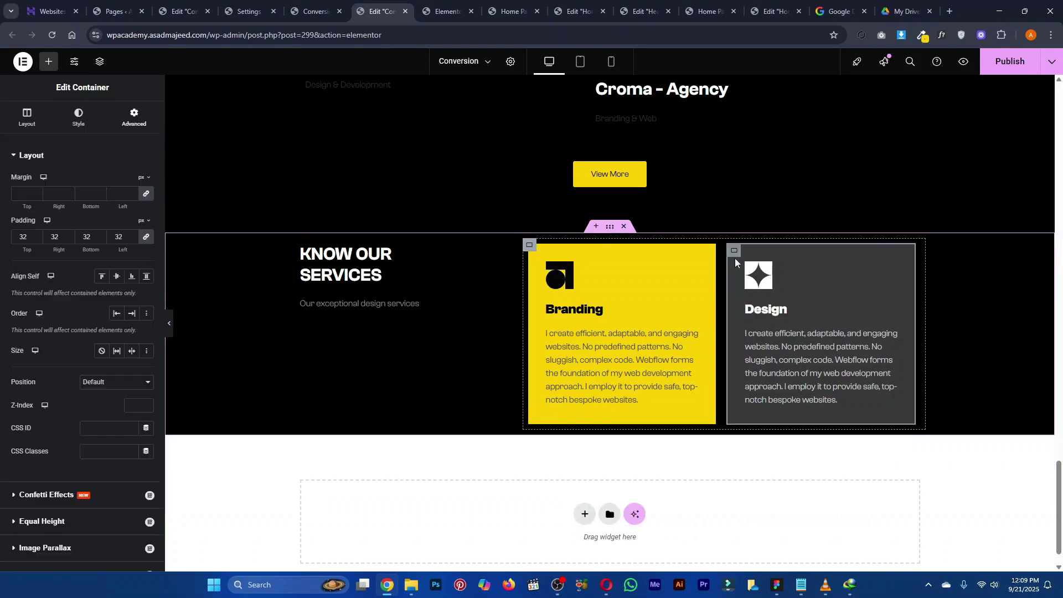
pyautogui.hotkey('ctrl', 'z')
pyautogui.hotkey('ctrl', 'd')
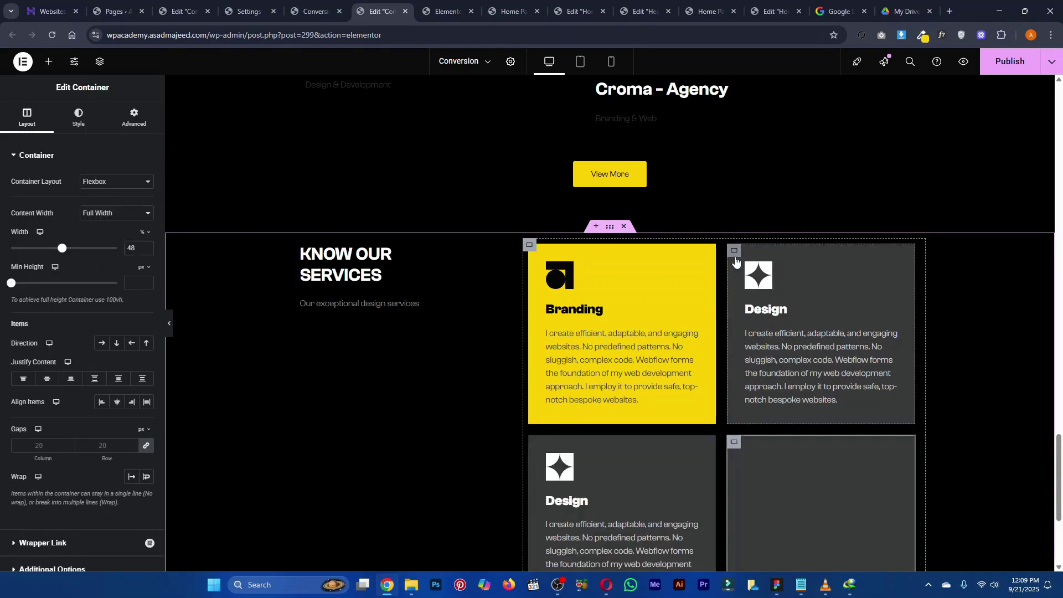
pyautogui.hotkey('ctrl', 'v')
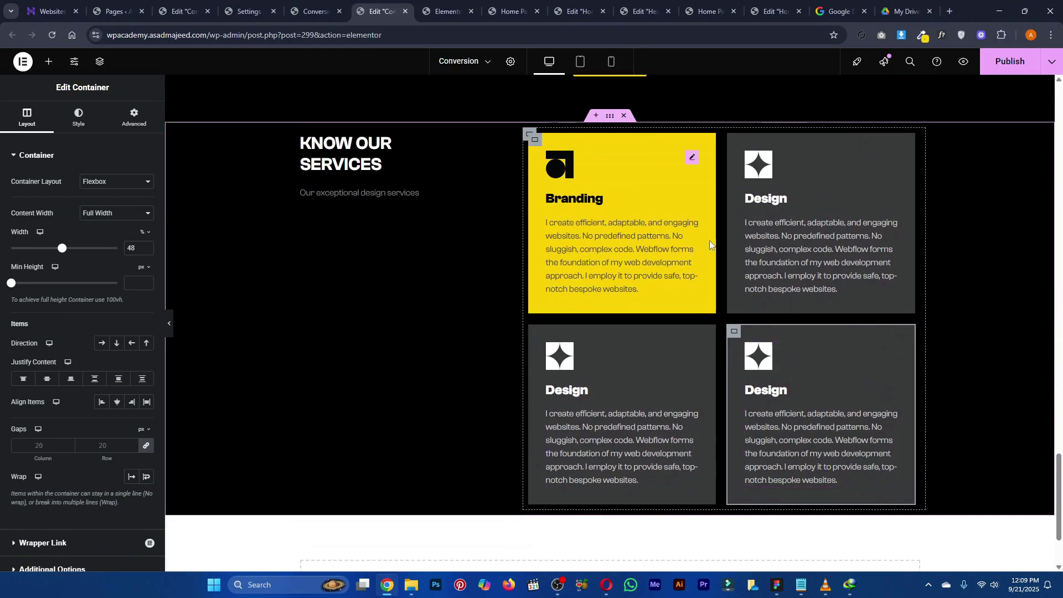
# Check the section spacing in Figma and set the whole services container's padding to 72 px top and bottom, 0 on the sides
pyautogui.hotkey('alt', 'Tab')
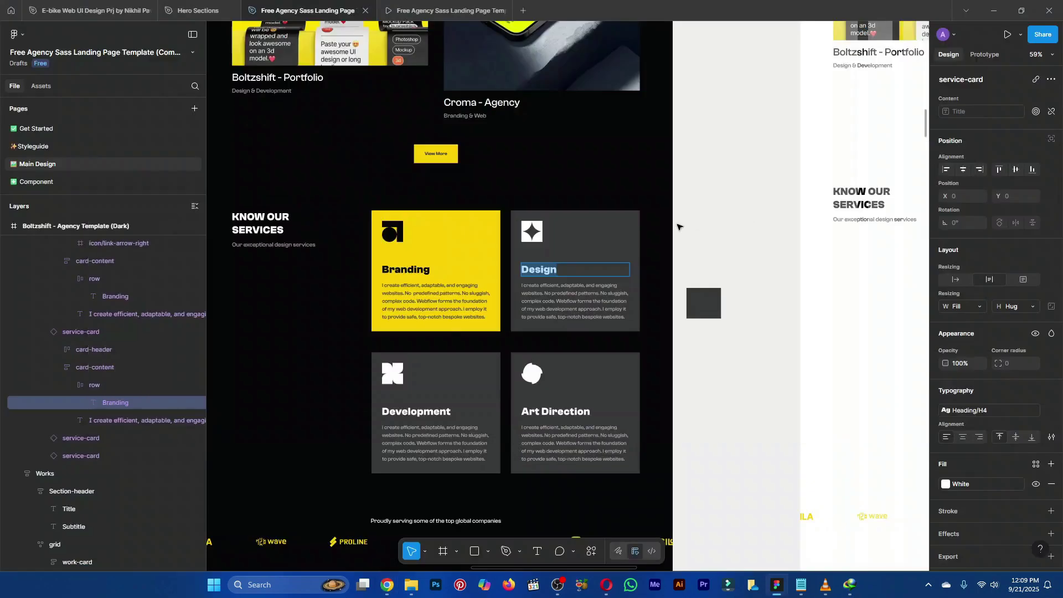
pyautogui.scroll(-6, 797, 222)
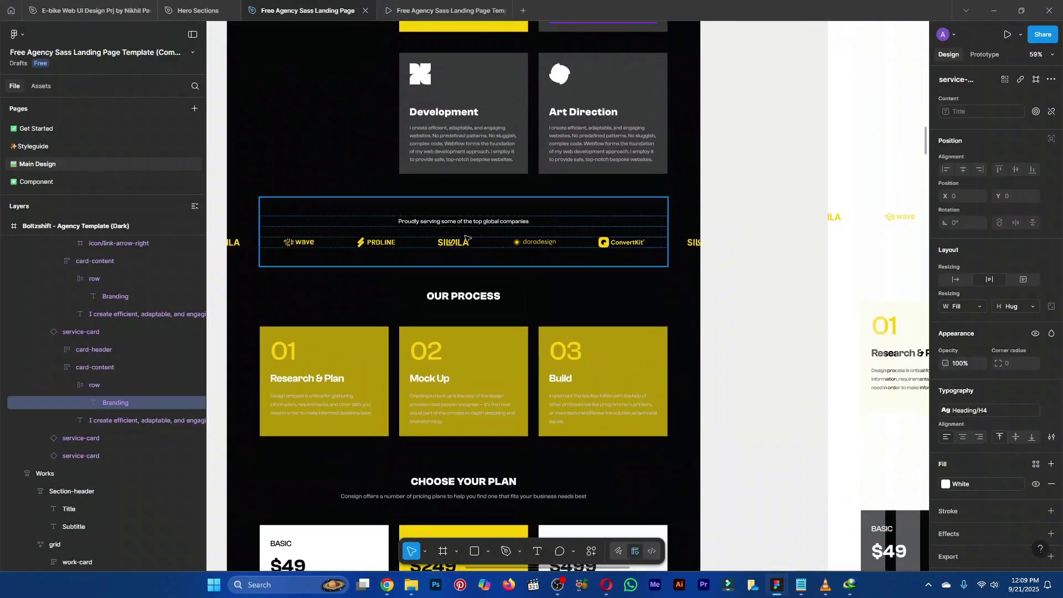
pyautogui.press('alt')
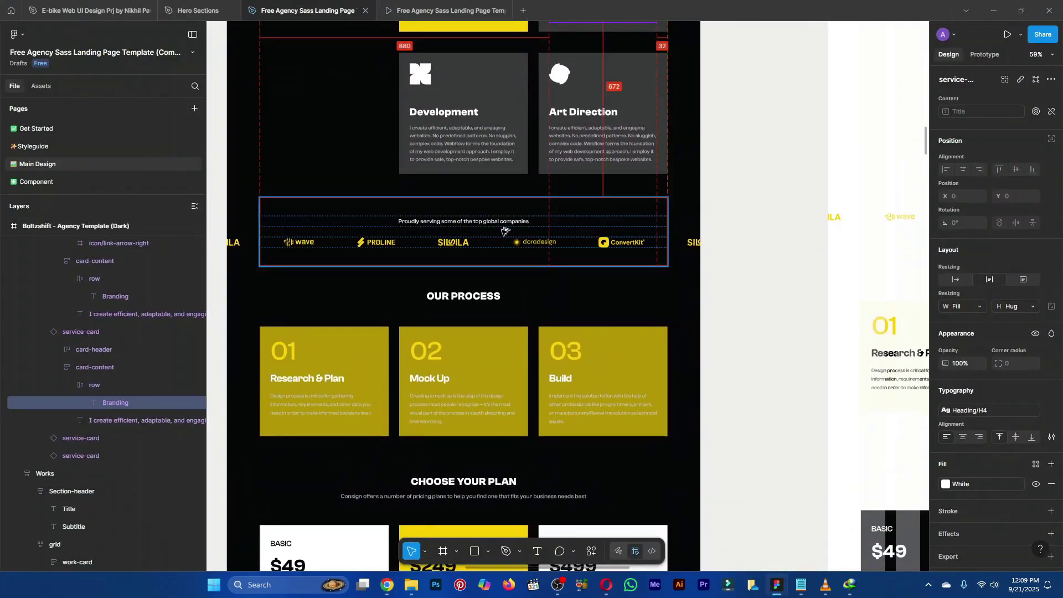
pyautogui.hotkey('alt', 'Tab')
pyautogui.scroll(-2, 590, 245)
pyautogui.scroll(2, 554, 250)
pyautogui.scroll(-2, 484, 250)
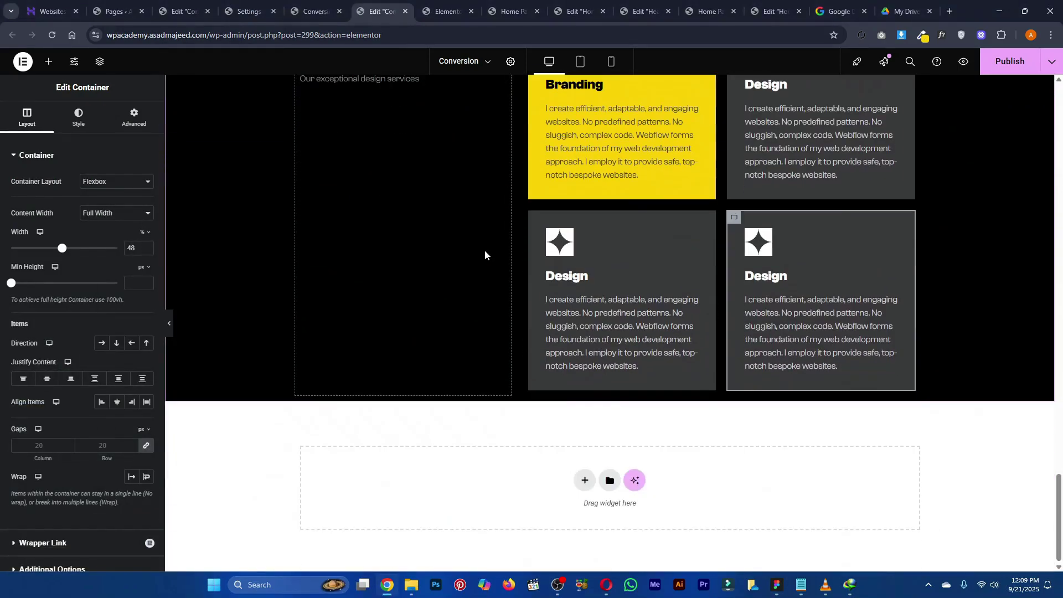
pyautogui.scroll(5, 485, 255)
pyautogui.click(610, 277)
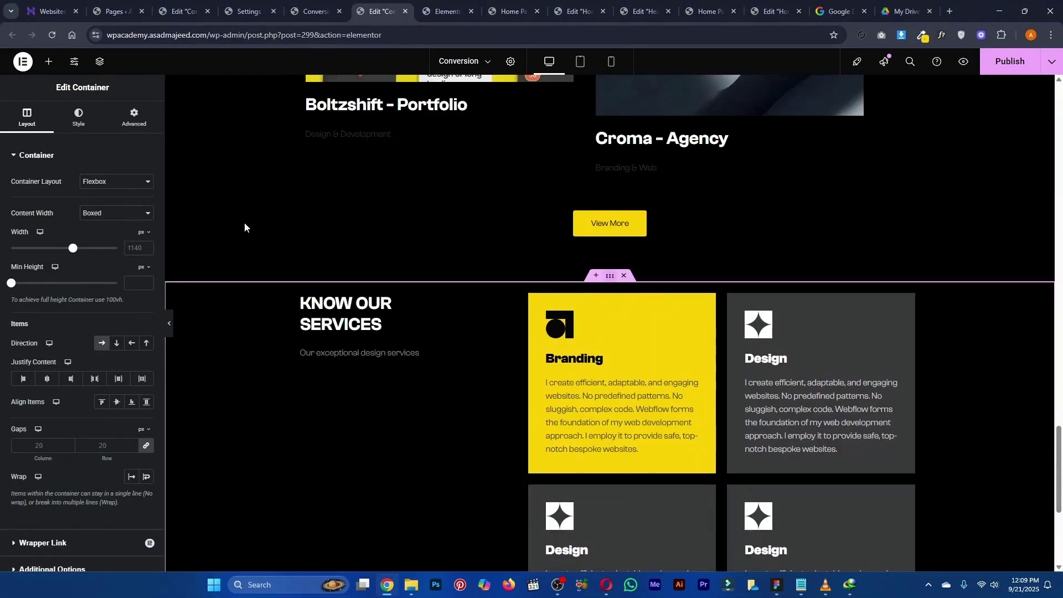
pyautogui.click(134, 118)
pyautogui.click(146, 237)
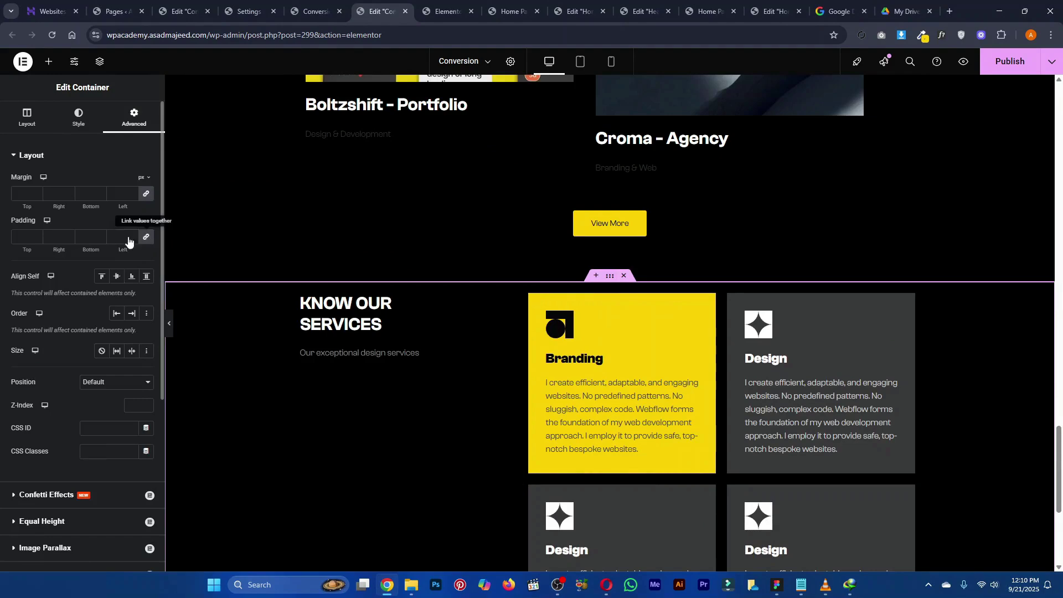
pyautogui.write('72')
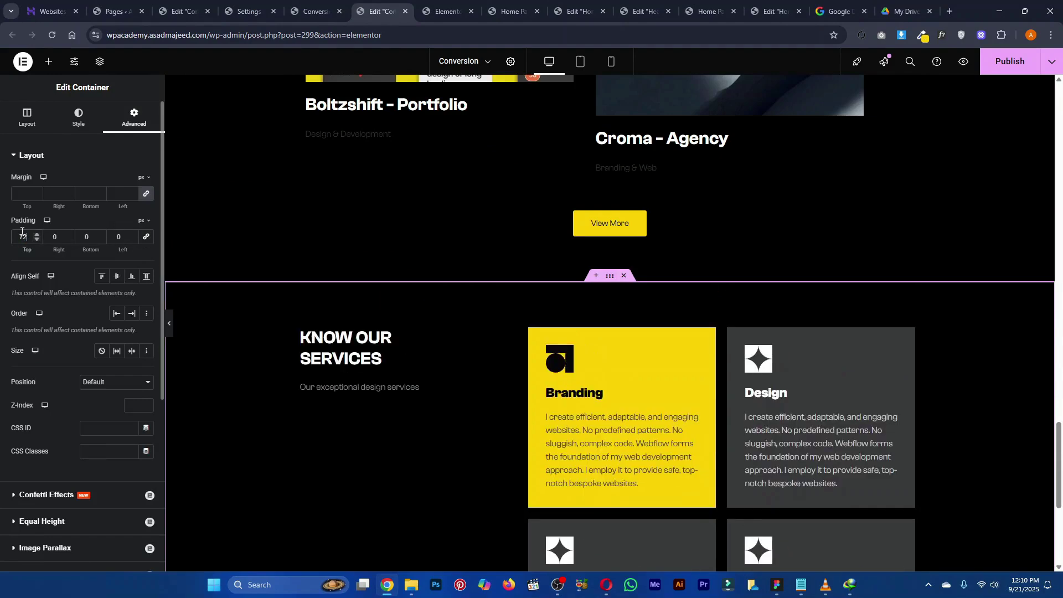
pyautogui.write('72')
# Add a new single-column flexbox container below the services section
pyautogui.scroll(-6, 702, 346)
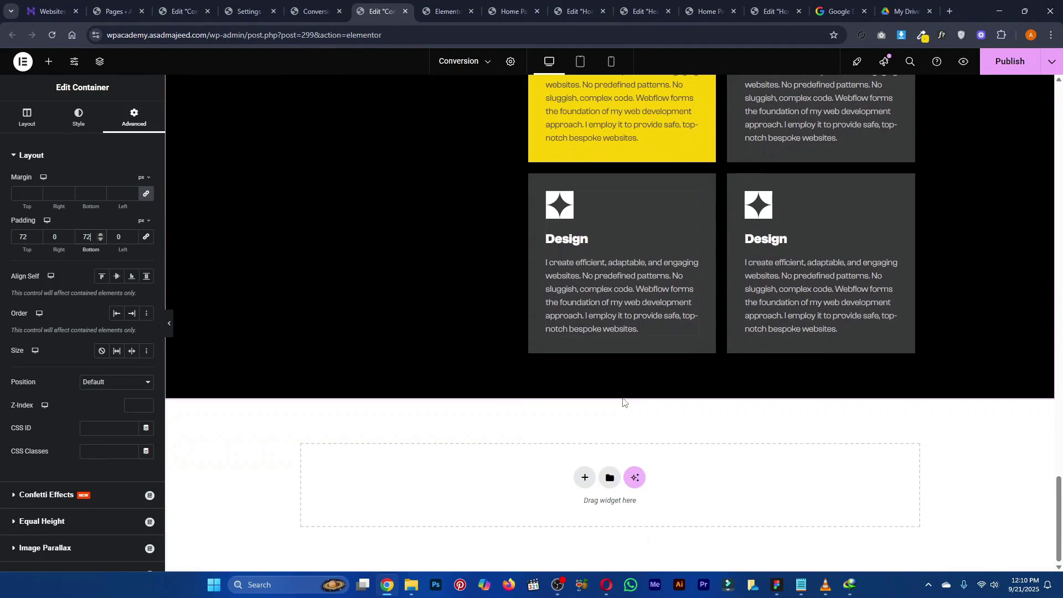
pyautogui.click(579, 477)
pyautogui.click(576, 524)
pyautogui.click(455, 504)
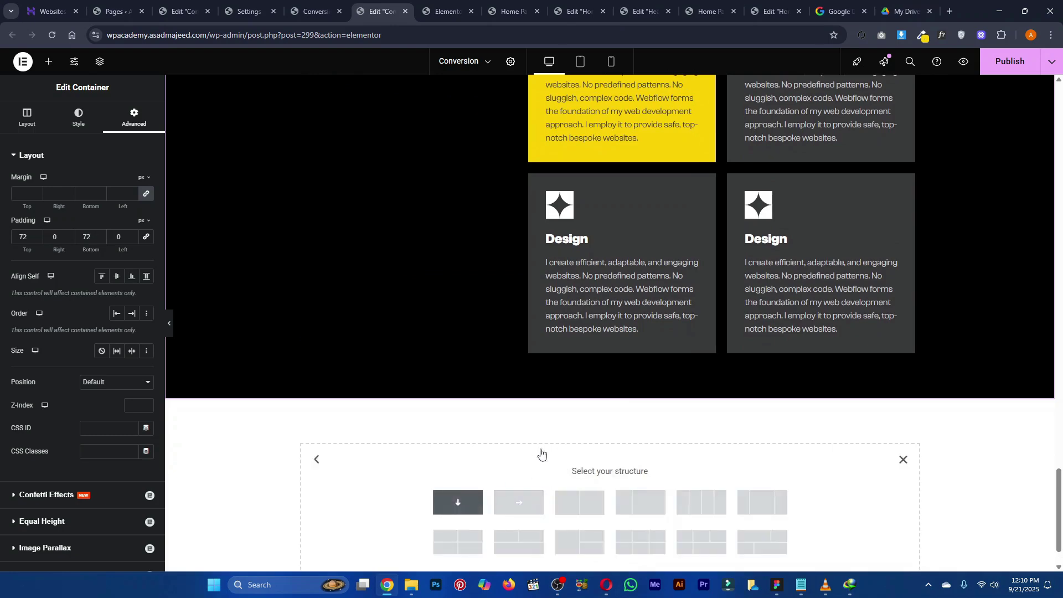
# In Figma, copy the text "Proudly serving some of the top global companies" and return to Elementor
pyautogui.hotkey('alt', 'Tab')
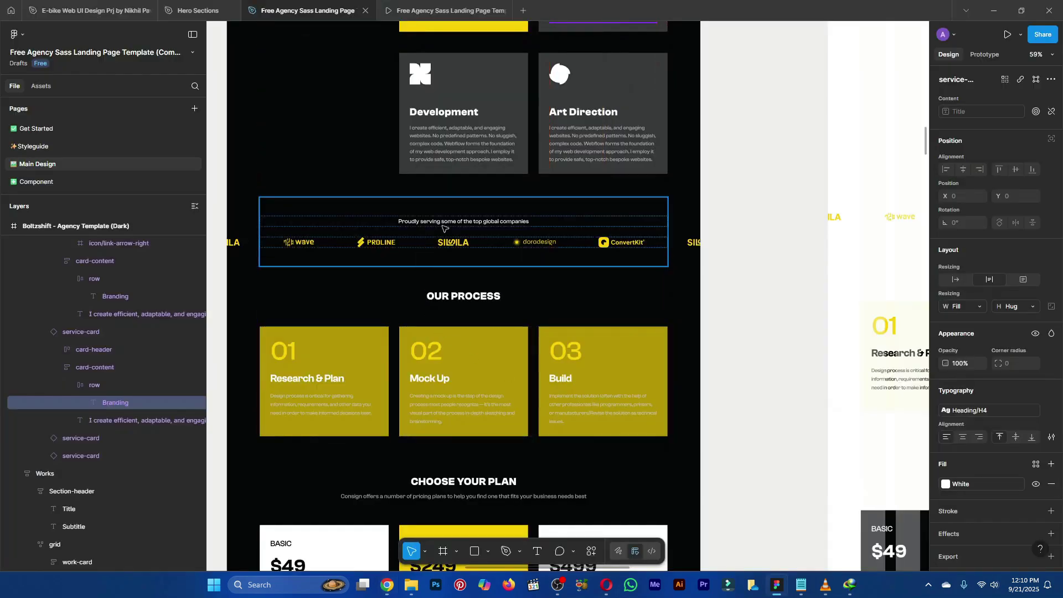
pyautogui.click(496, 227)
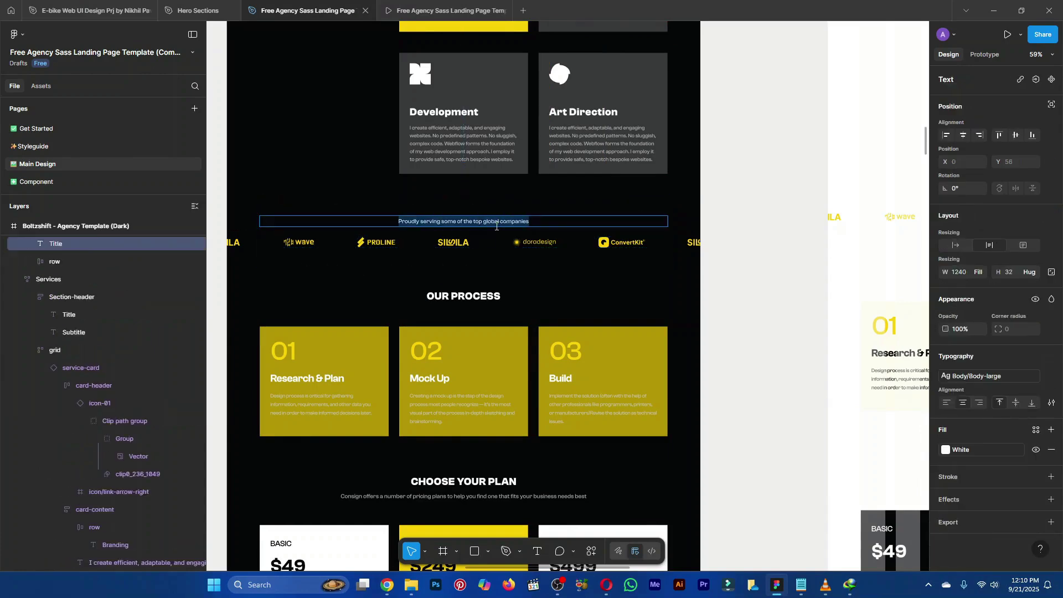
pyautogui.hotkey('alt', 'Tab')
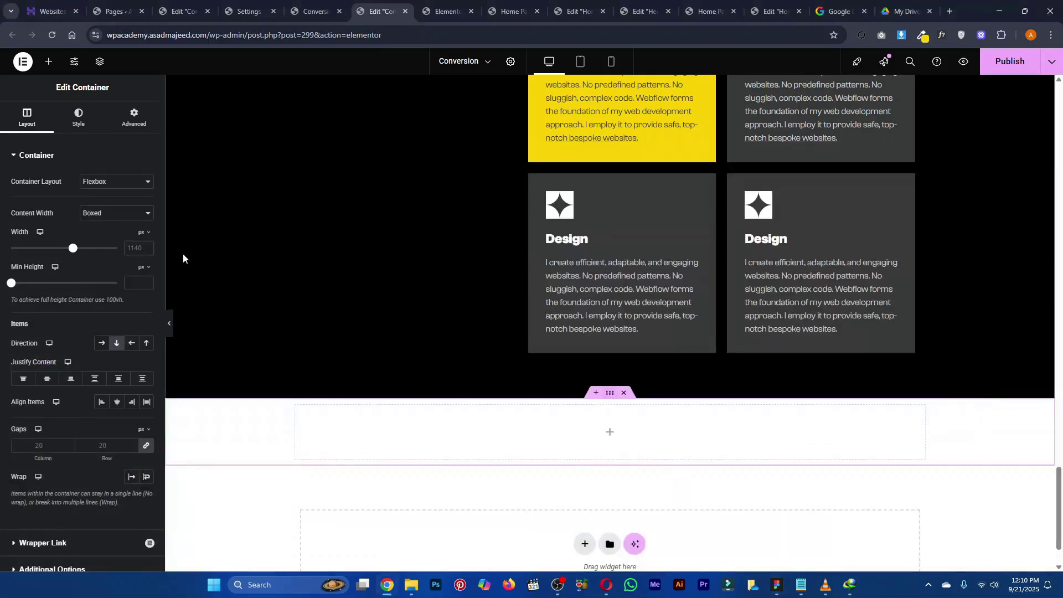
# Give the new container a classic background using the global black color
pyautogui.click(78, 118)
pyautogui.click(101, 205)
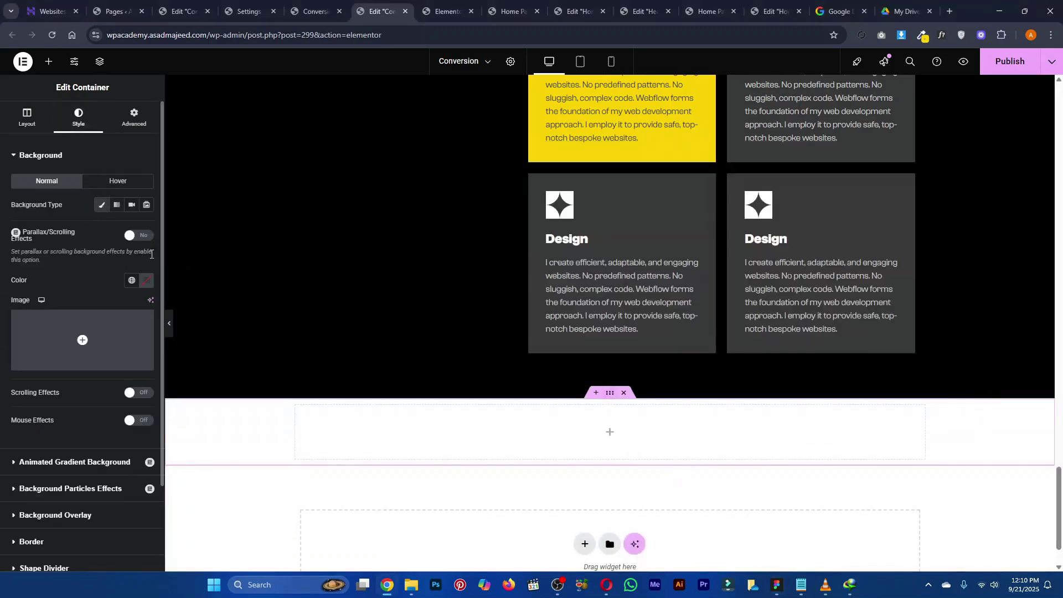
pyautogui.click(131, 280)
pyautogui.click(49, 487)
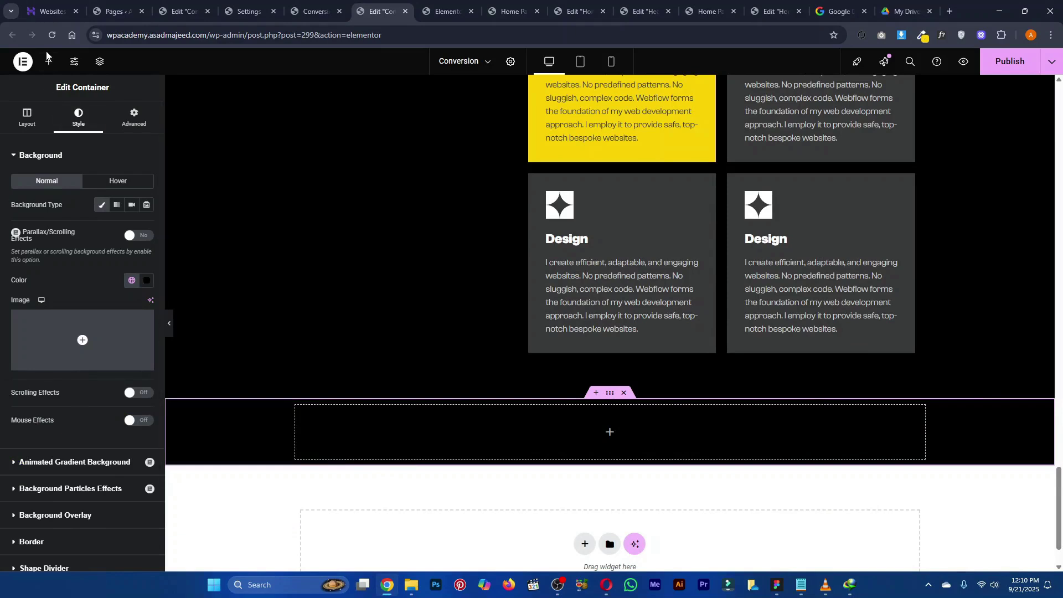
# Try an H3 Heading widget reading "Proudly serving some of the top global companies" in the new container
pyautogui.write('hea')
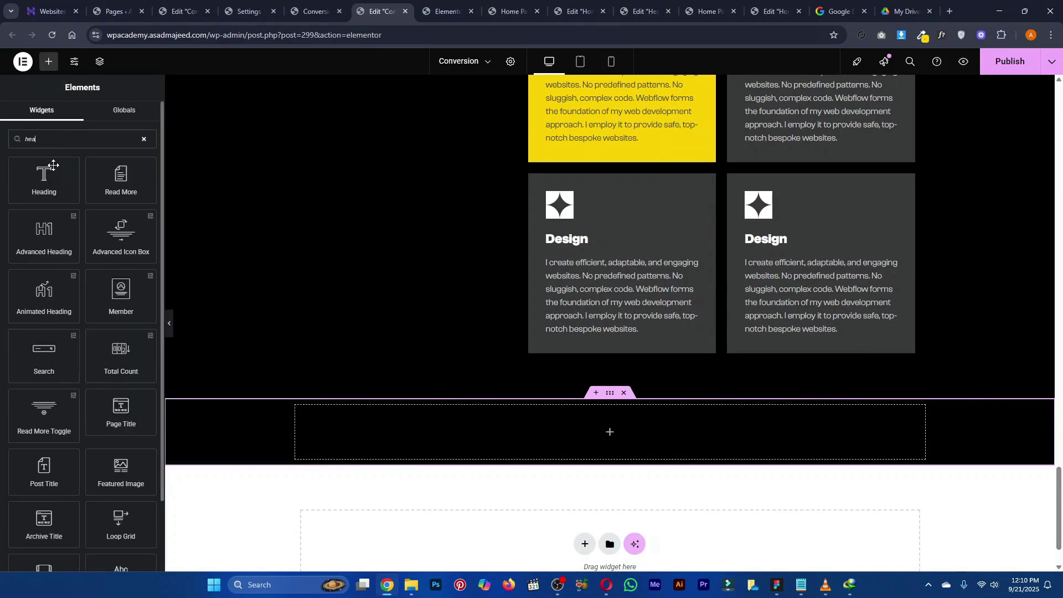
pyautogui.moveTo(43, 180); pyautogui.dragTo(533, 438)
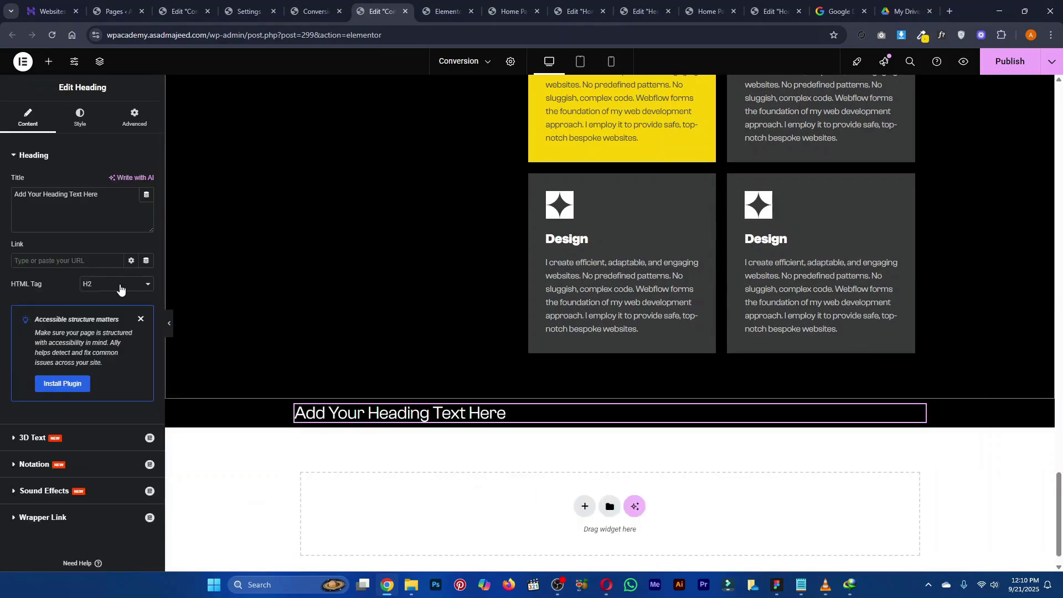
pyautogui.click(115, 284)
pyautogui.click(109, 321)
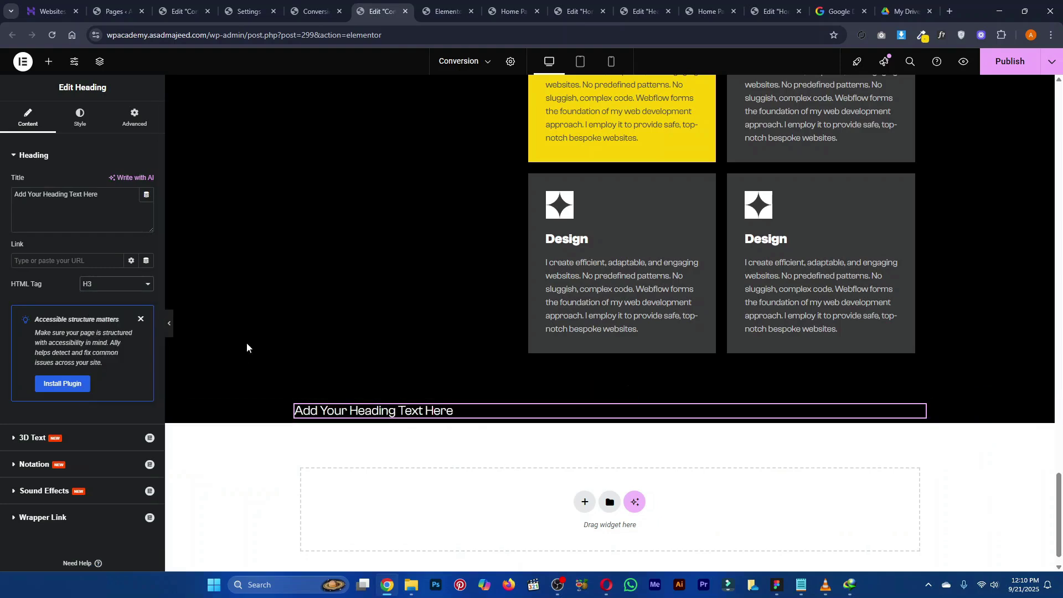
pyautogui.write('Proudly serving some of the top global companies')
pyautogui.hotkey('alt', 'Tab')
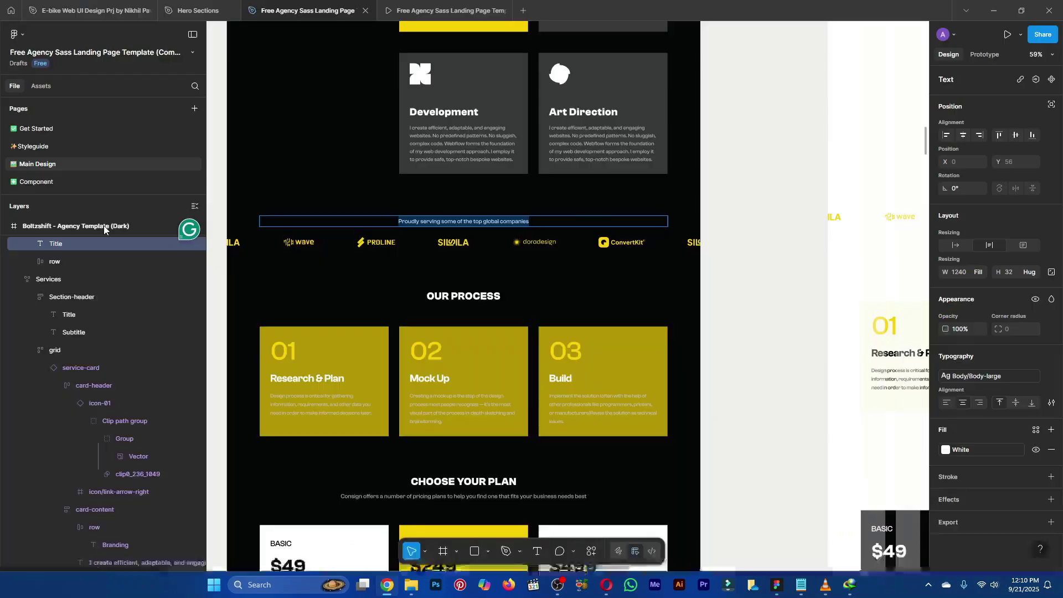
pyautogui.hotkey('alt', 'Tab')
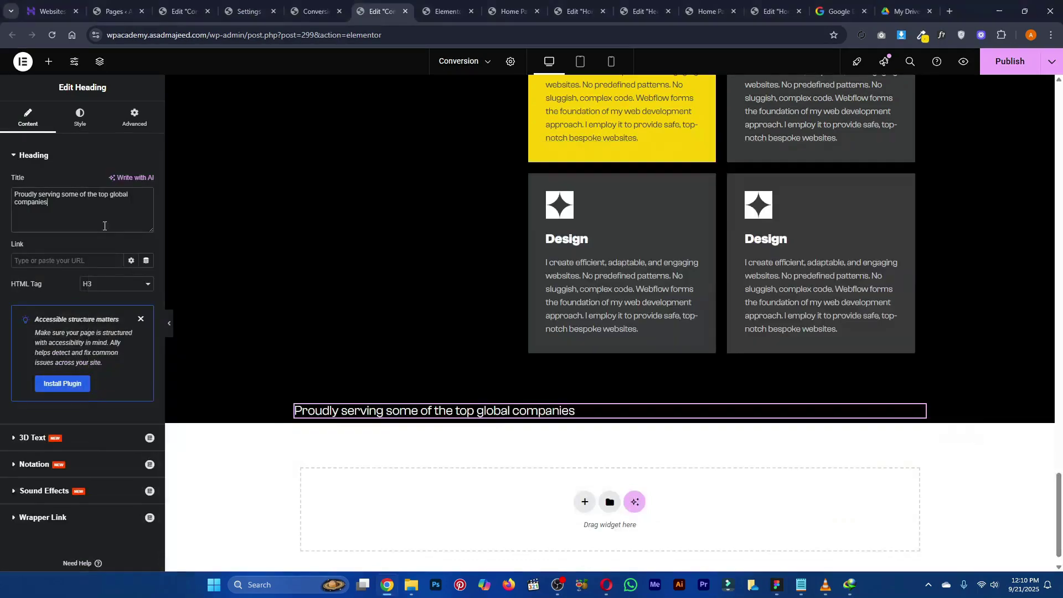
# Try center-aligning the heading against the Figma design, and delete the heading from the container
pyautogui.click(77, 116)
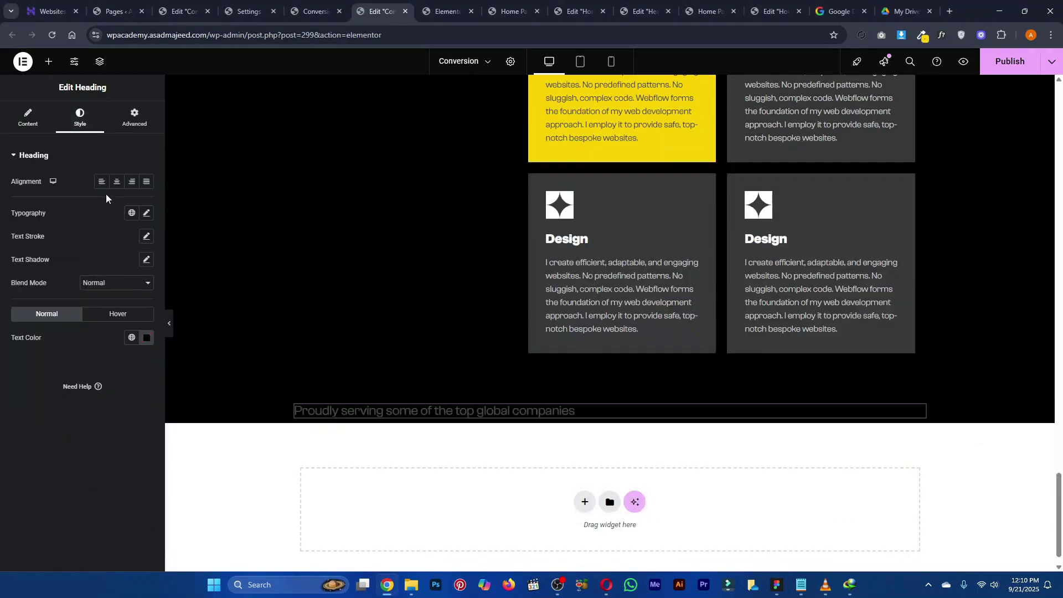
pyautogui.click(118, 187)
pyautogui.hotkey('alt', 'Tab')
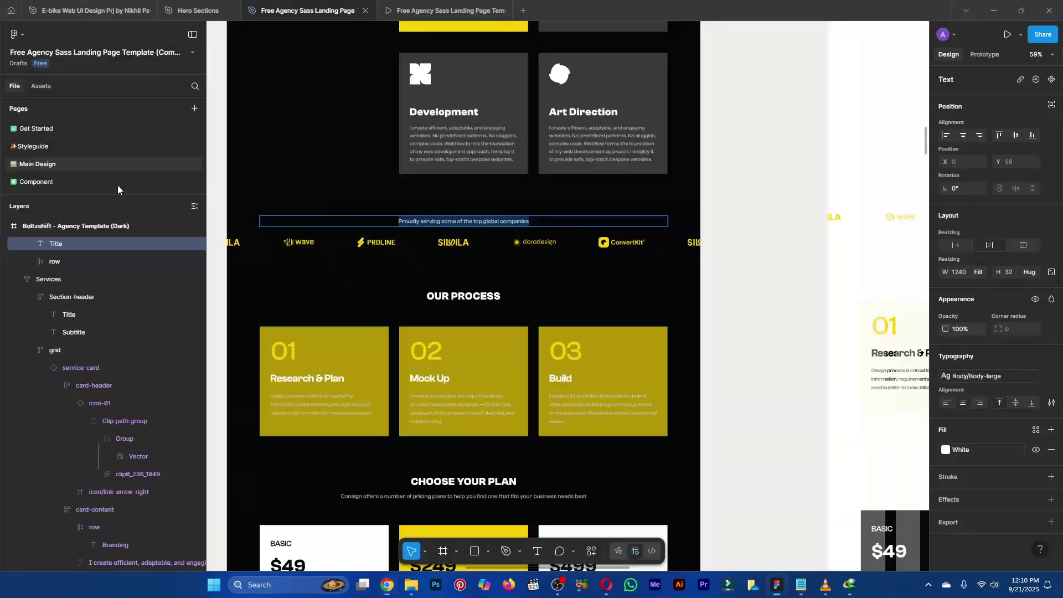
pyautogui.hotkey('alt', 'Tab')
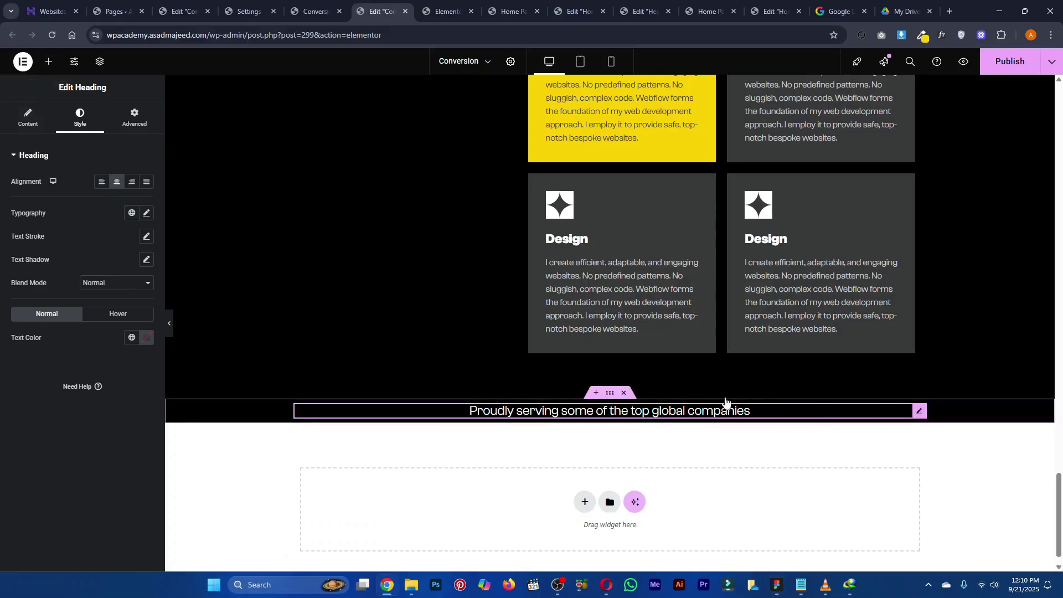
pyautogui.press('Delete')
# Add a Text Editor widget to the black container with the text "Proudly serving some of the top global companies"
pyautogui.write('text')
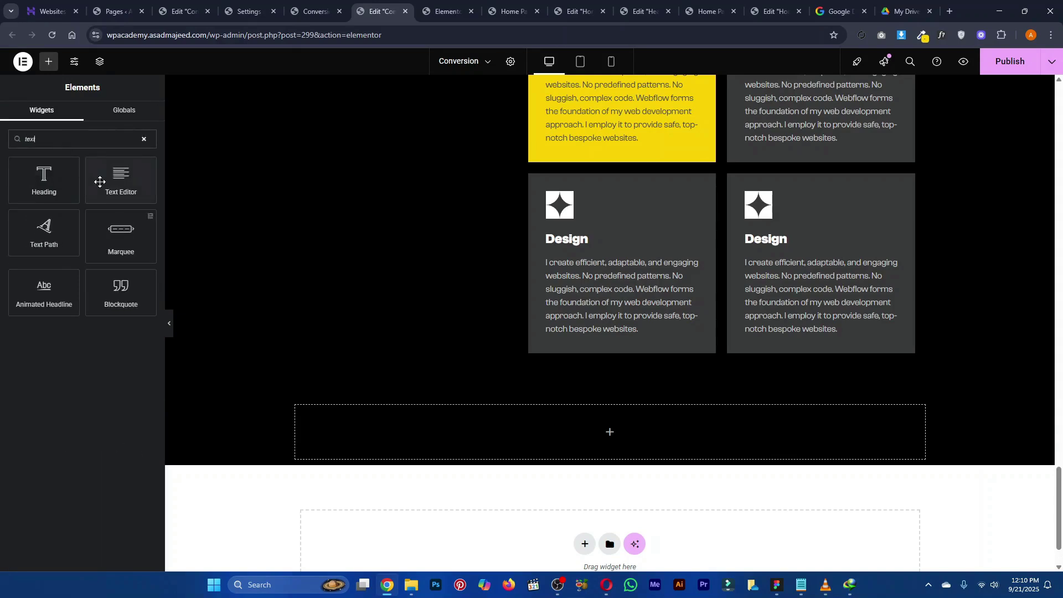
pyautogui.moveTo(100, 182); pyautogui.dragTo(475, 438)
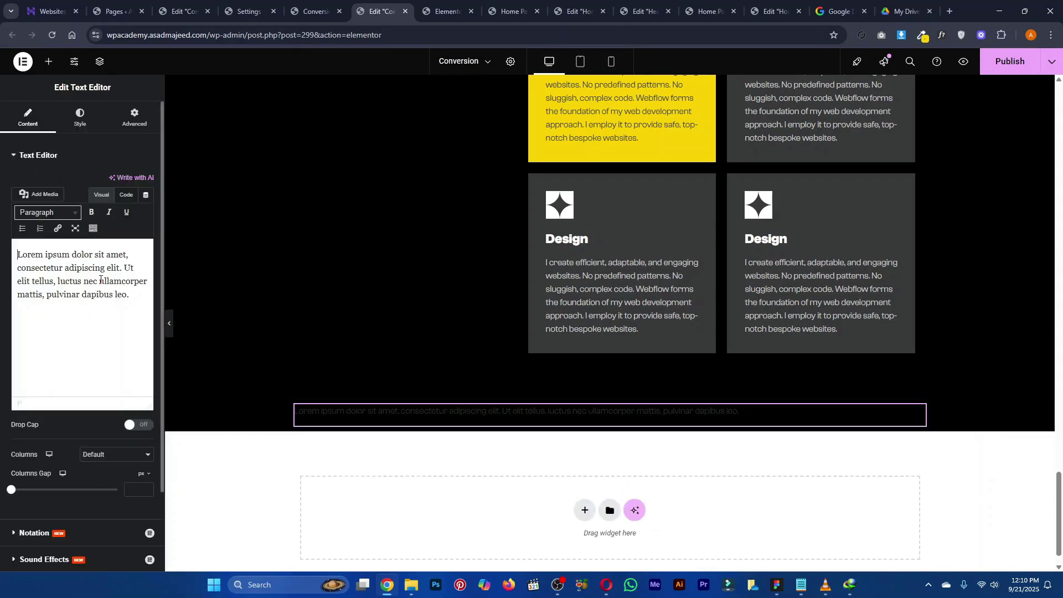
pyautogui.hotkey('ctrl', 'a')
pyautogui.write('Proudly serving some of the top global companies')
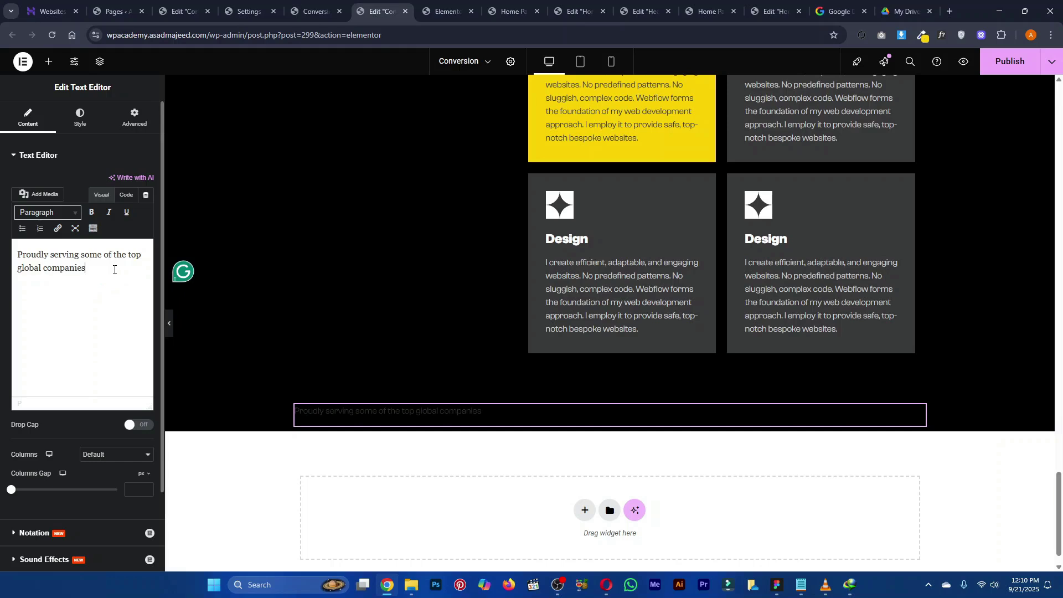
# Compare the global Body Big font with the Figma design and set the "Proudly serving" text's typography to Body Small
pyautogui.click(80, 117)
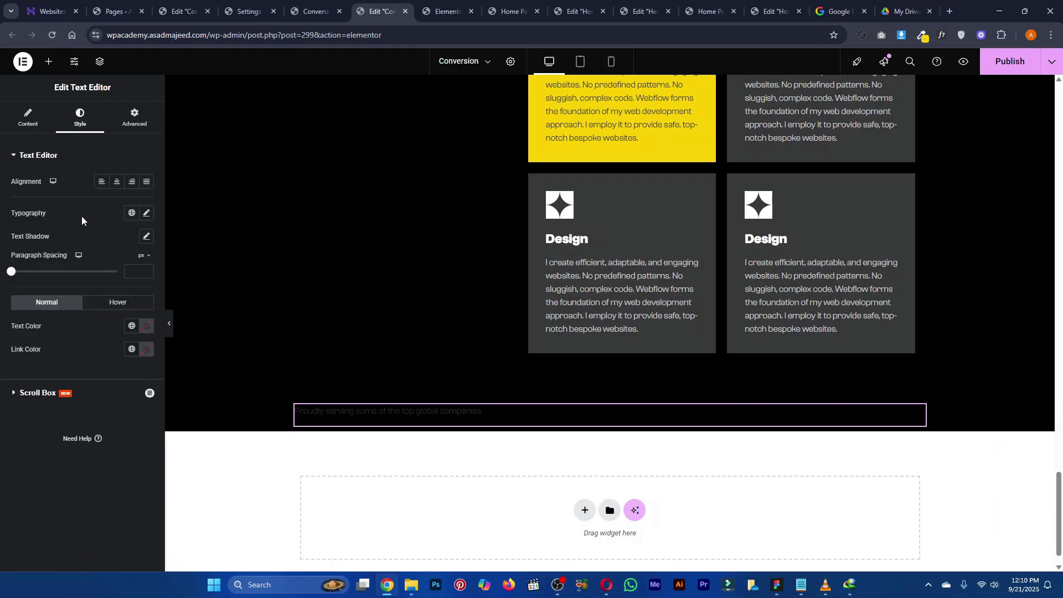
pyautogui.click(129, 213)
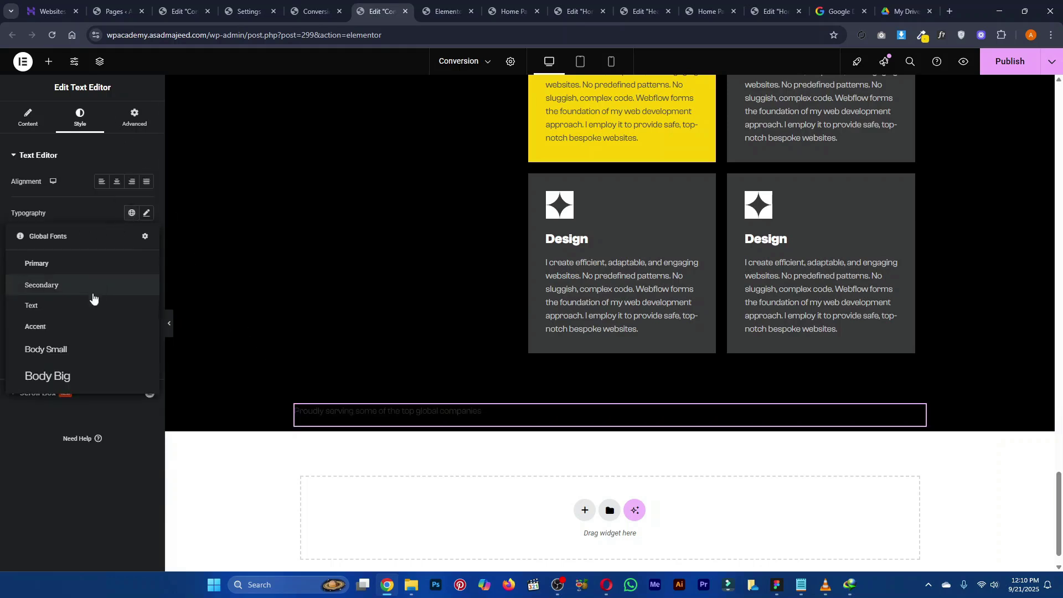
pyautogui.click(82, 376)
pyautogui.hotkey('alt', 'Tab')
pyautogui.hotkey('alt', 'Tab')
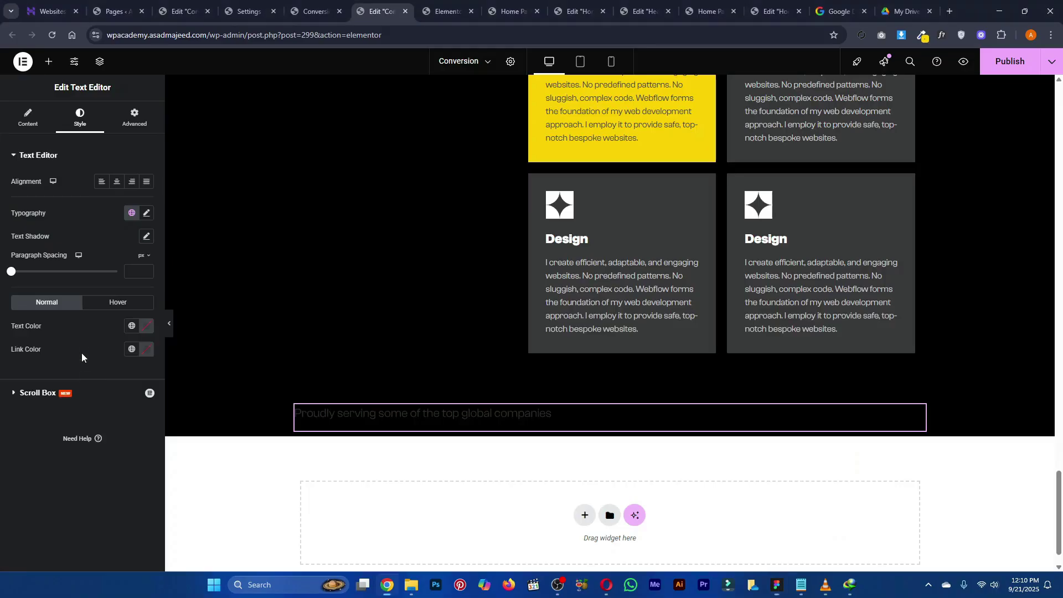
pyautogui.click(130, 213)
pyautogui.click(74, 349)
# Set both the link color and the text color of the "Proudly serving" text to the global White color
pyautogui.click(132, 349)
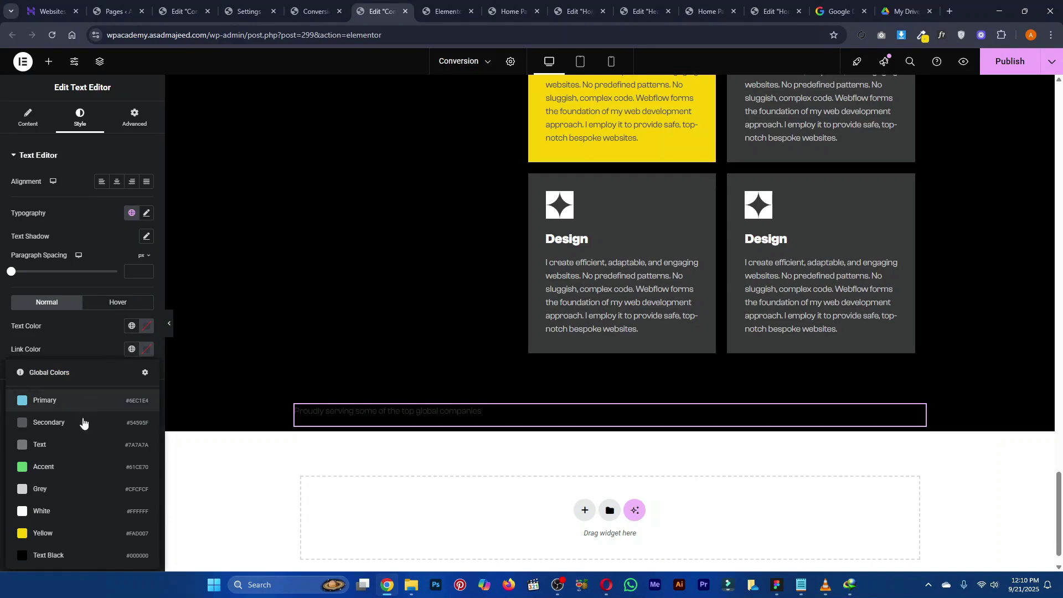
pyautogui.click(84, 497)
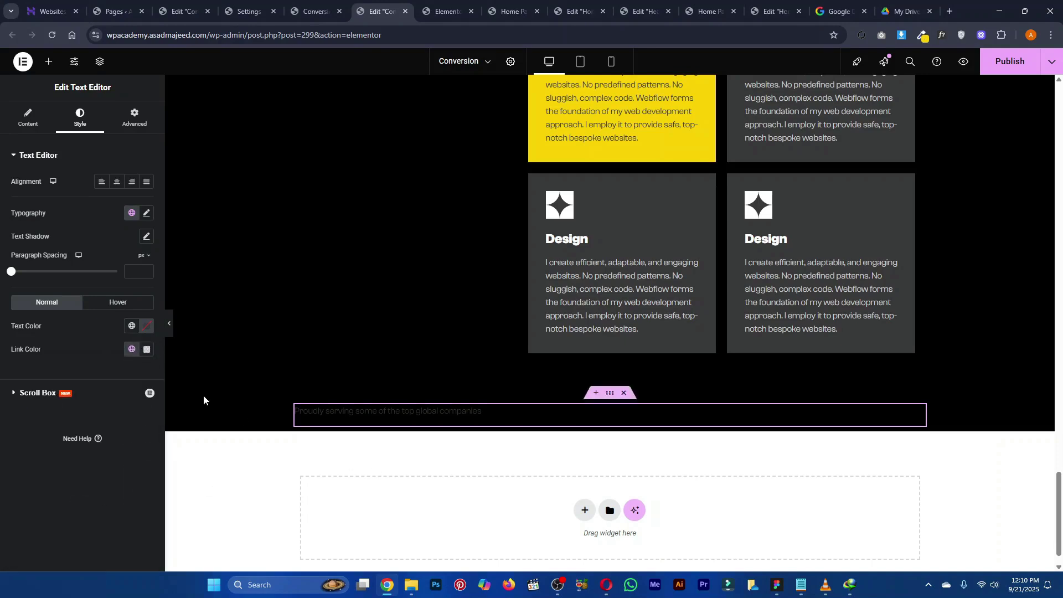
pyautogui.click(131, 349)
pyautogui.click(68, 508)
pyautogui.click(132, 326)
pyautogui.click(80, 486)
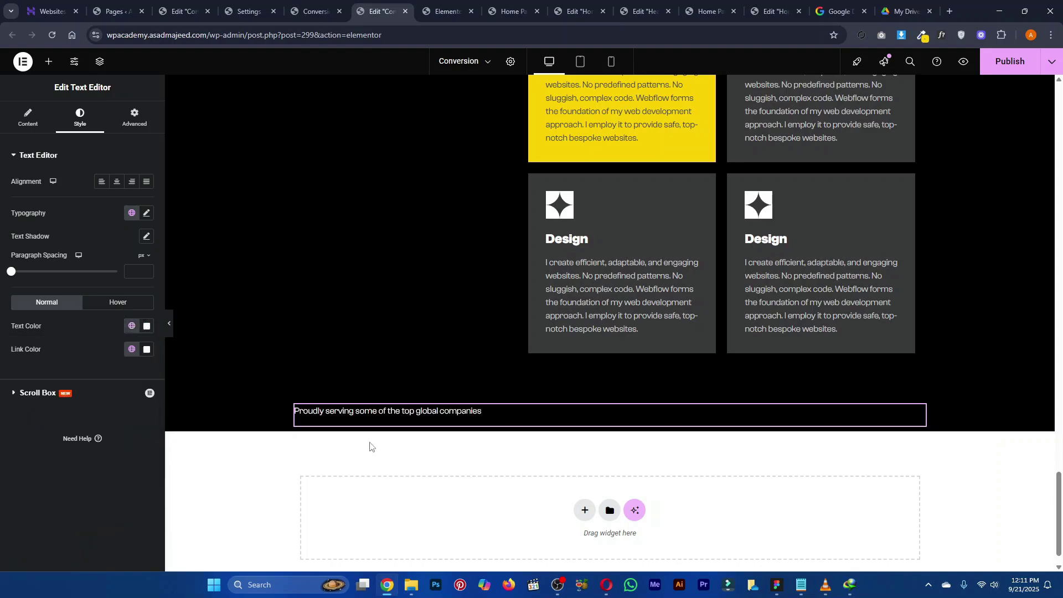
# Center-align the "Proudly serving" text to match the Figma design
pyautogui.hotkey('alt', 'Tab')
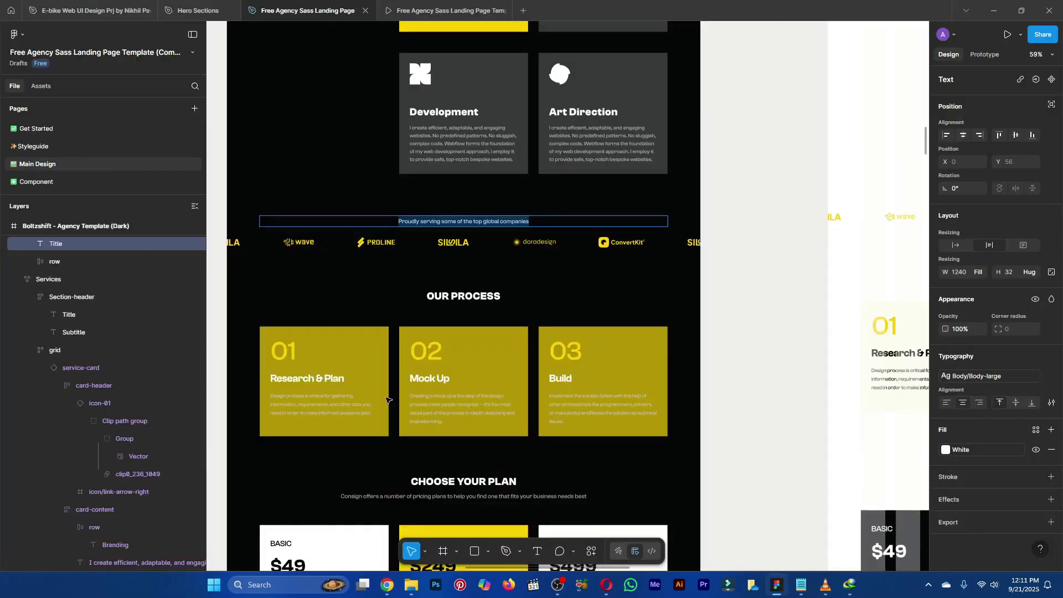
pyautogui.hotkey('alt', 'Tab')
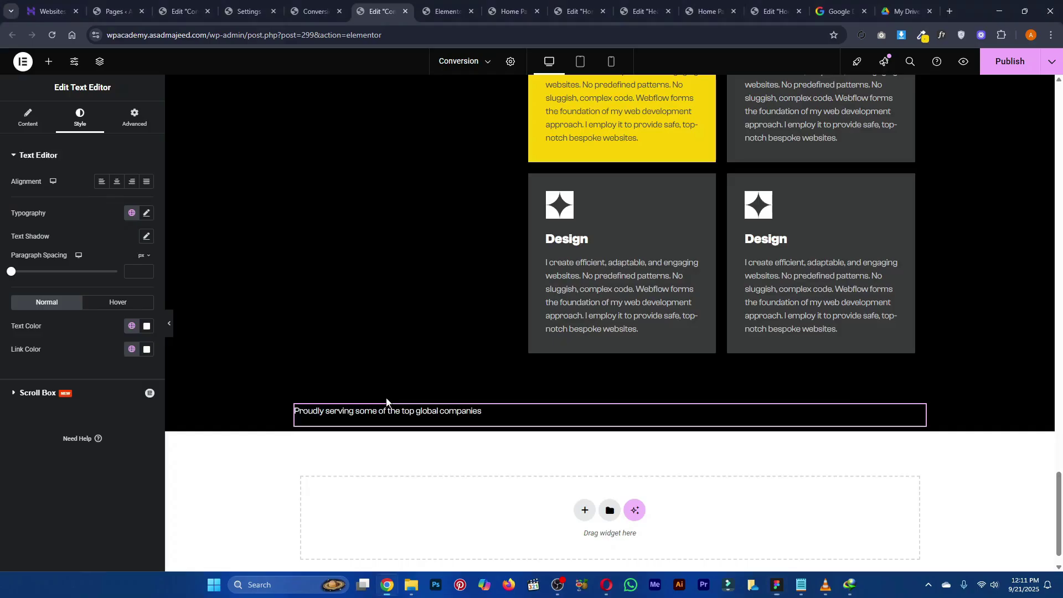
pyautogui.click(118, 182)
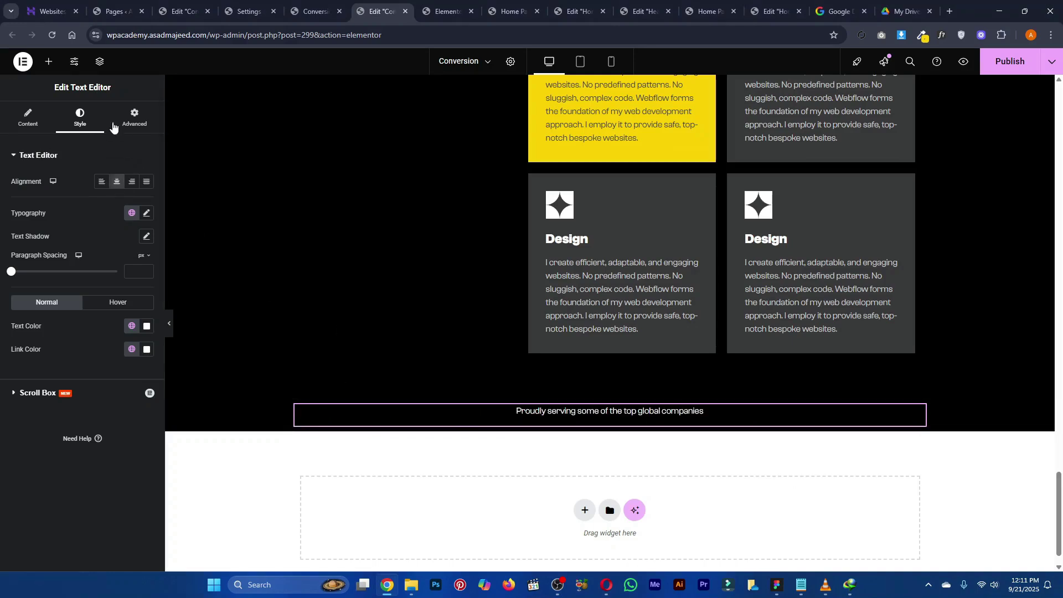
# Add an Image Carousel widget below the "Proudly serving" text in the black container
pyautogui.click(49, 63)
pyautogui.click(76, 141)
pyautogui.write('car')
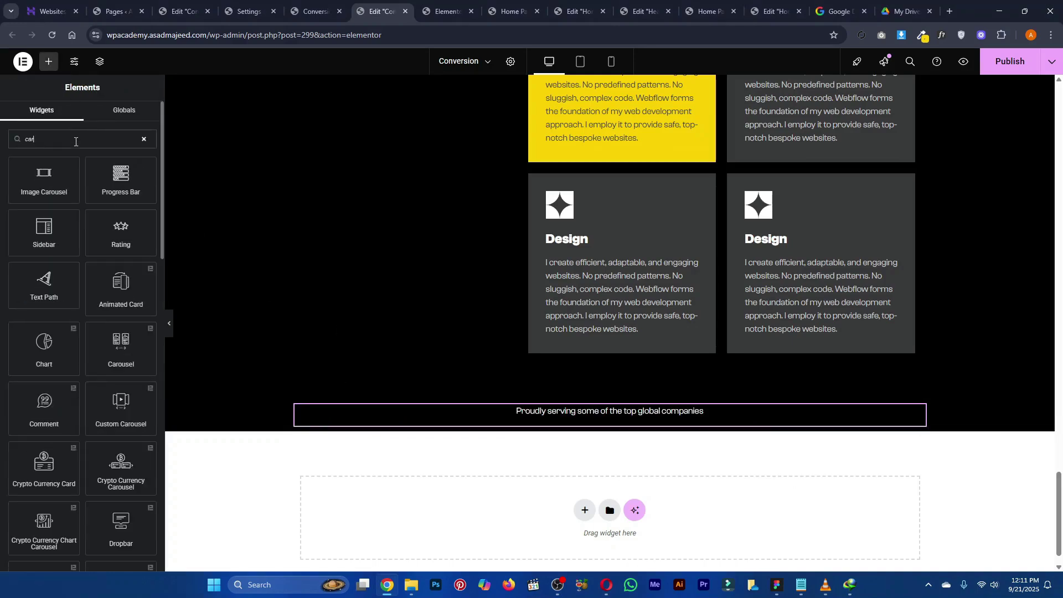
pyautogui.moveTo(56, 178); pyautogui.dragTo(603, 419)
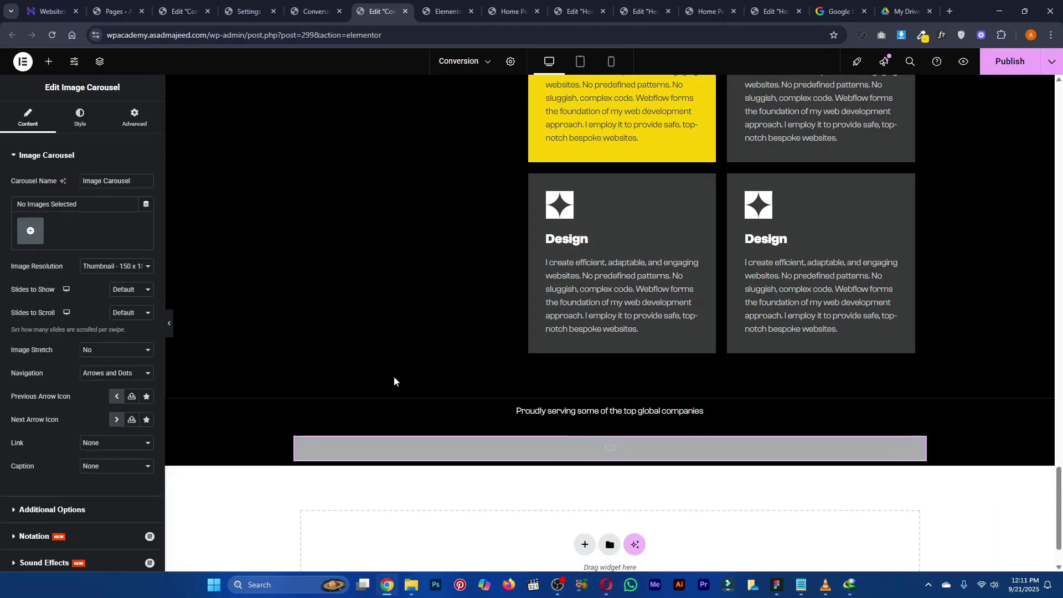
# Switch to Figma and examine the individual company logos in the row below the "Proudly serving" text
pyautogui.hotkey('alt', 'Tab')
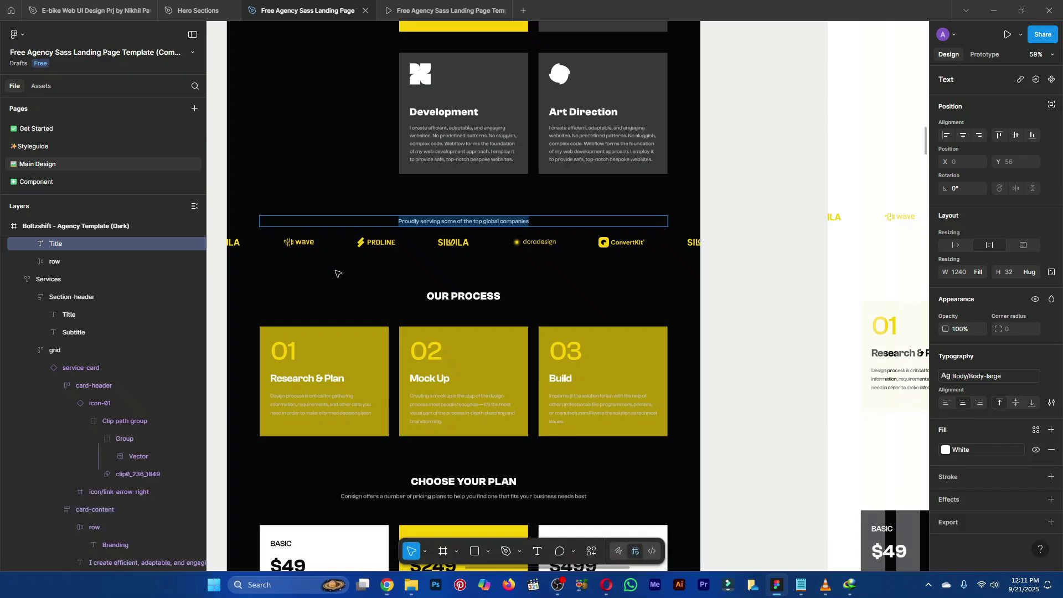
pyautogui.click(294, 243)
pyautogui.click(289, 243)
pyautogui.scroll(2, 286, 244)
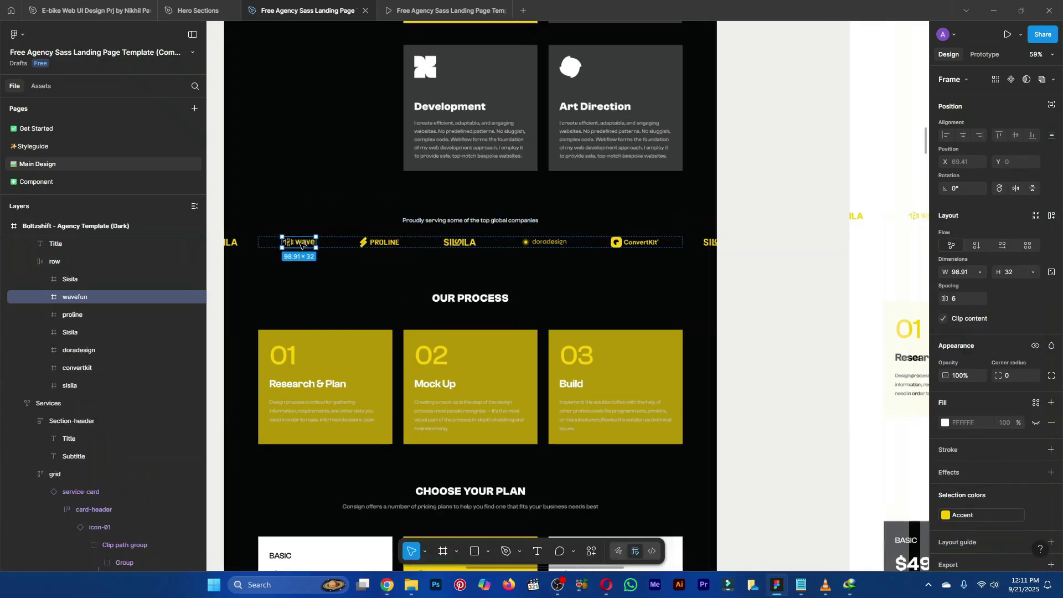
pyautogui.click(385, 242)
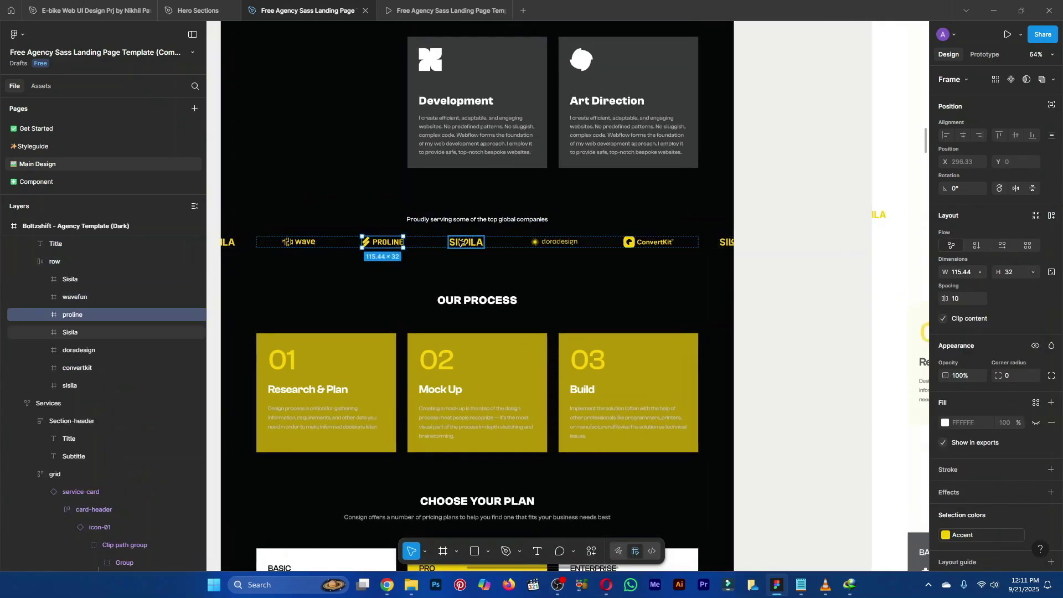
pyautogui.click(466, 243)
pyautogui.click(548, 243)
pyautogui.click(650, 243)
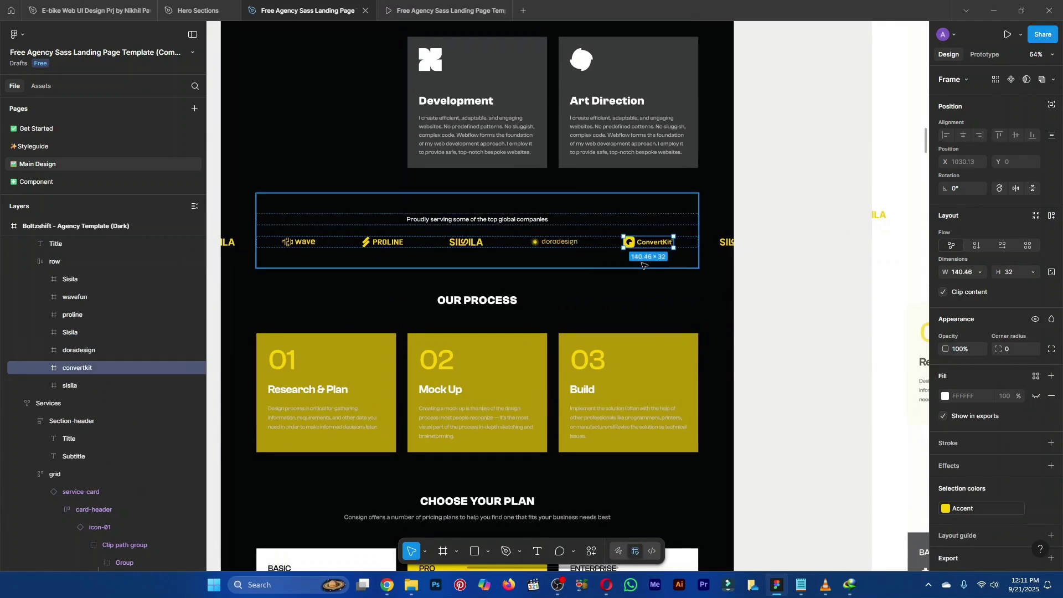
# Back in Elementor, fill the carousel with the seven yellow Proline, doradesign, ConvertKit and ILA logo images from the media library
pyautogui.hotkey('alt', 'Tab')
pyautogui.click(48, 224)
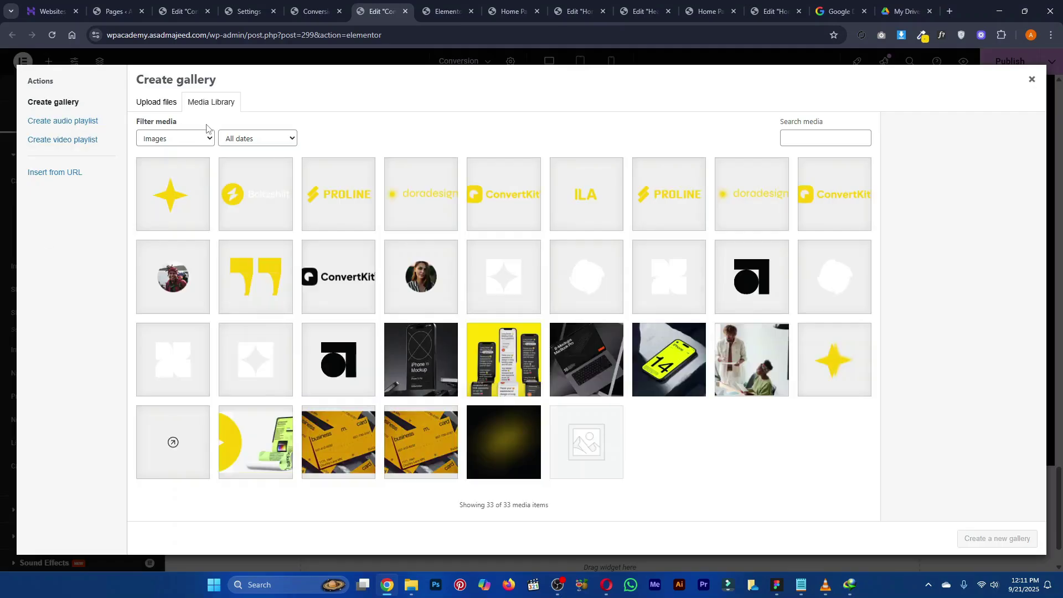
pyautogui.click(356, 200)
pyautogui.click(417, 203)
pyautogui.click(504, 205)
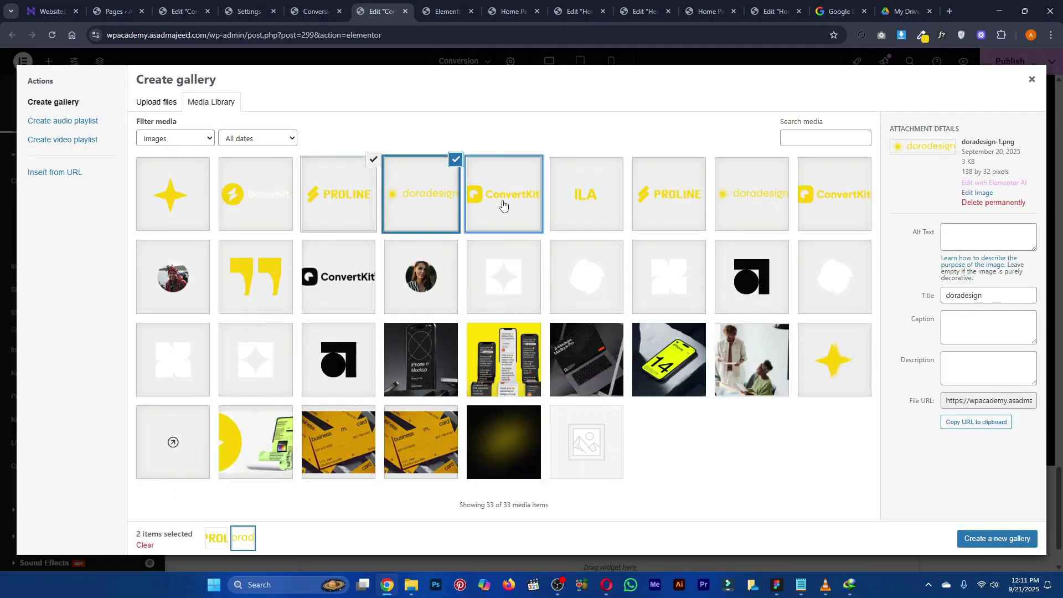
pyautogui.click(587, 203)
pyautogui.click(670, 203)
pyautogui.click(753, 202)
pyautogui.click(834, 202)
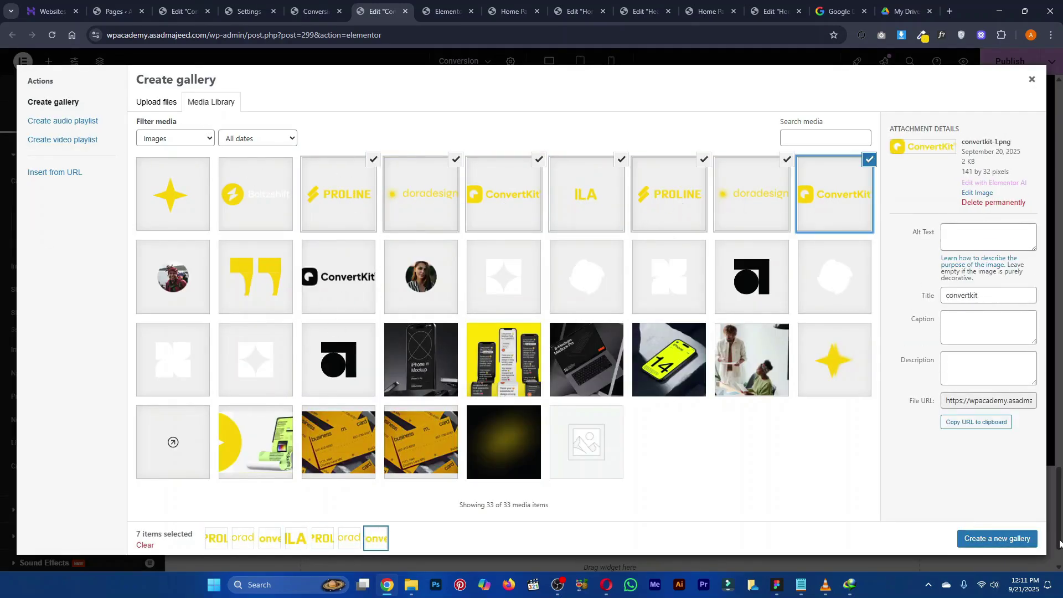
pyautogui.click(1012, 539)
pyautogui.click(1014, 540)
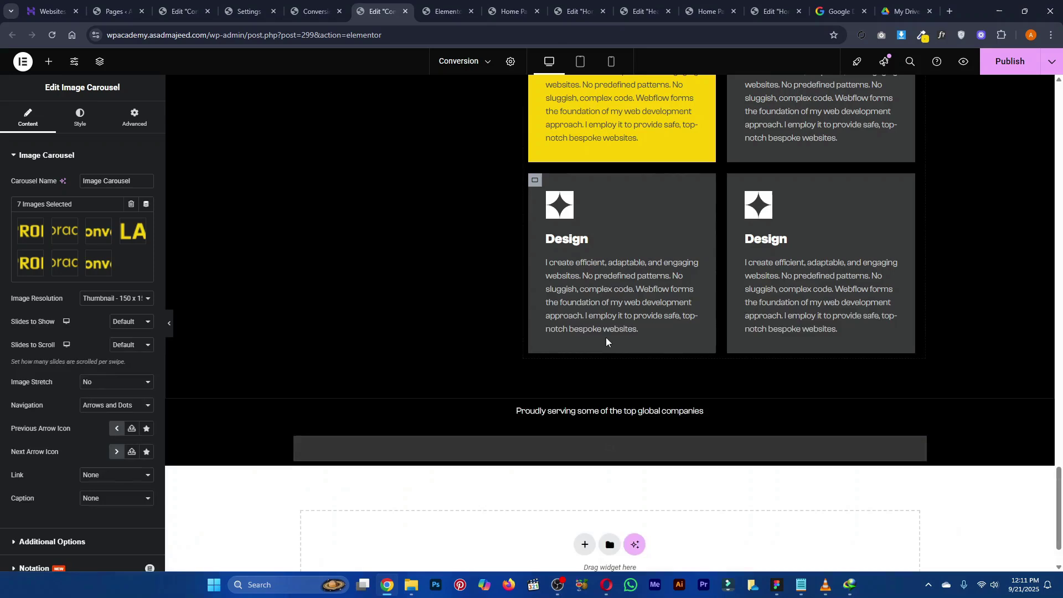
# Set the logo carousel's navigation to None and its slides to show to 5
pyautogui.scroll(-1, 432, 313)
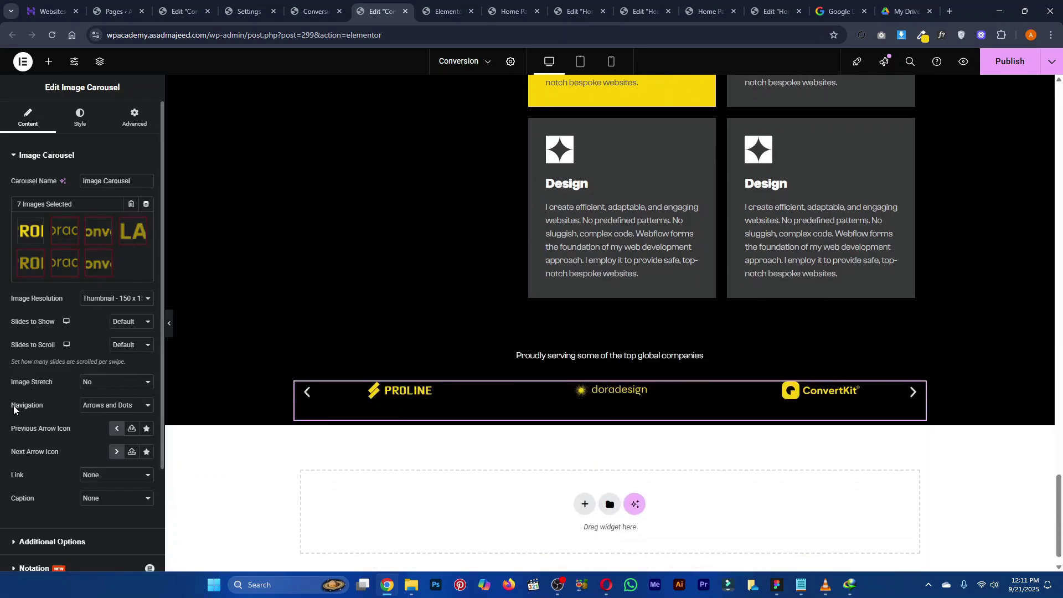
pyautogui.click(89, 408)
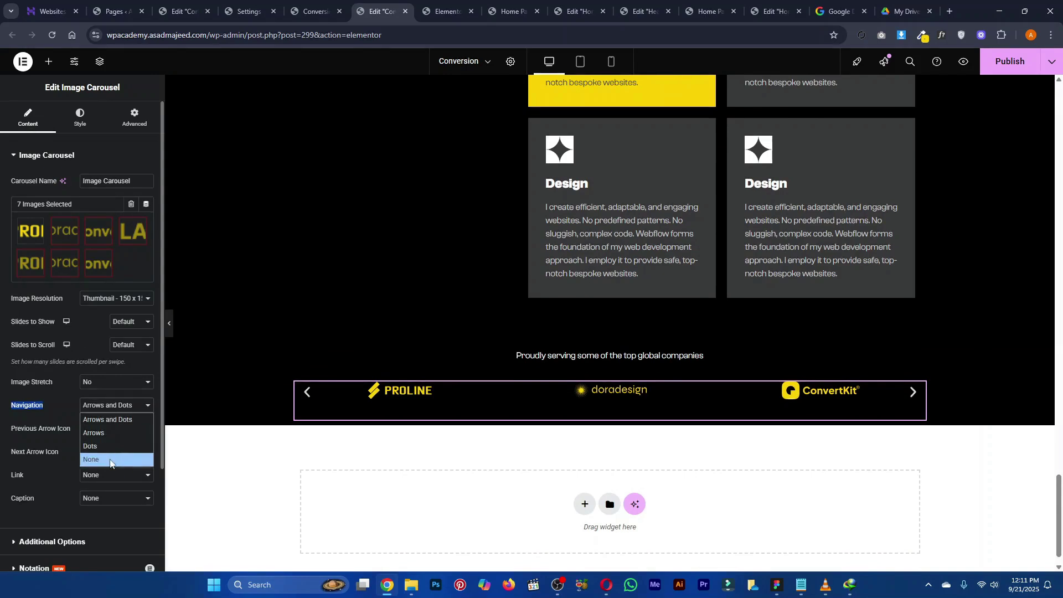
pyautogui.click(110, 460)
pyautogui.click(121, 327)
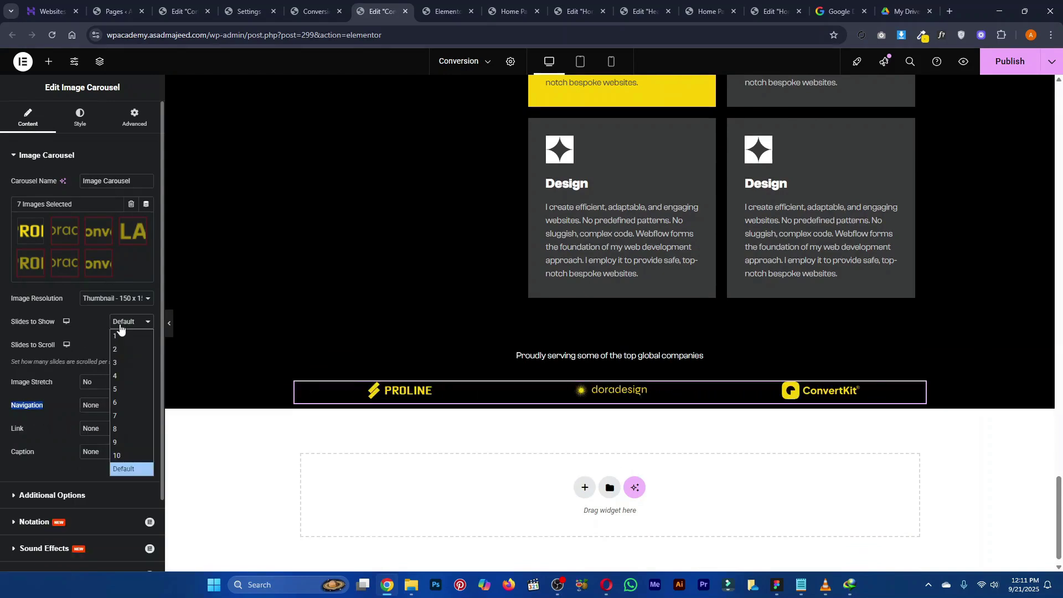
pyautogui.click(119, 401)
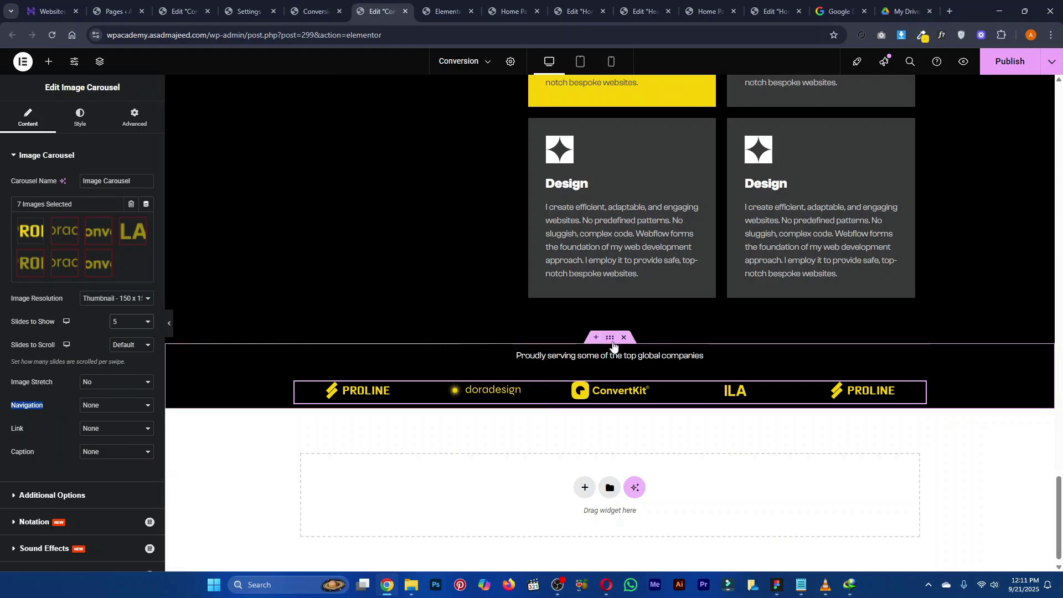
# Set the companies container's padding to 72 px top and bottom with 0 on the other sides
pyautogui.click(126, 127)
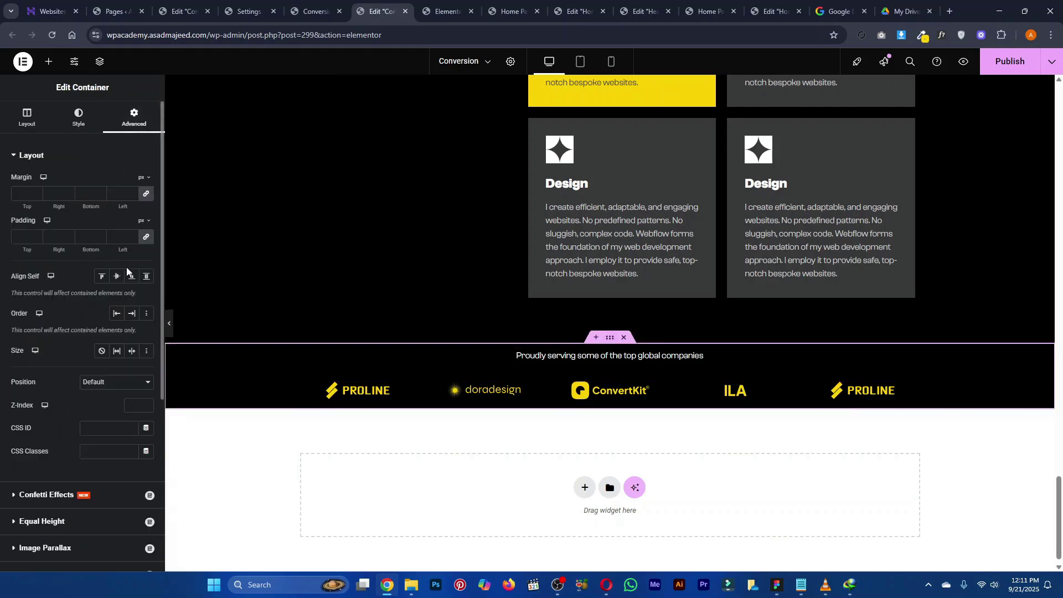
pyautogui.click(146, 236)
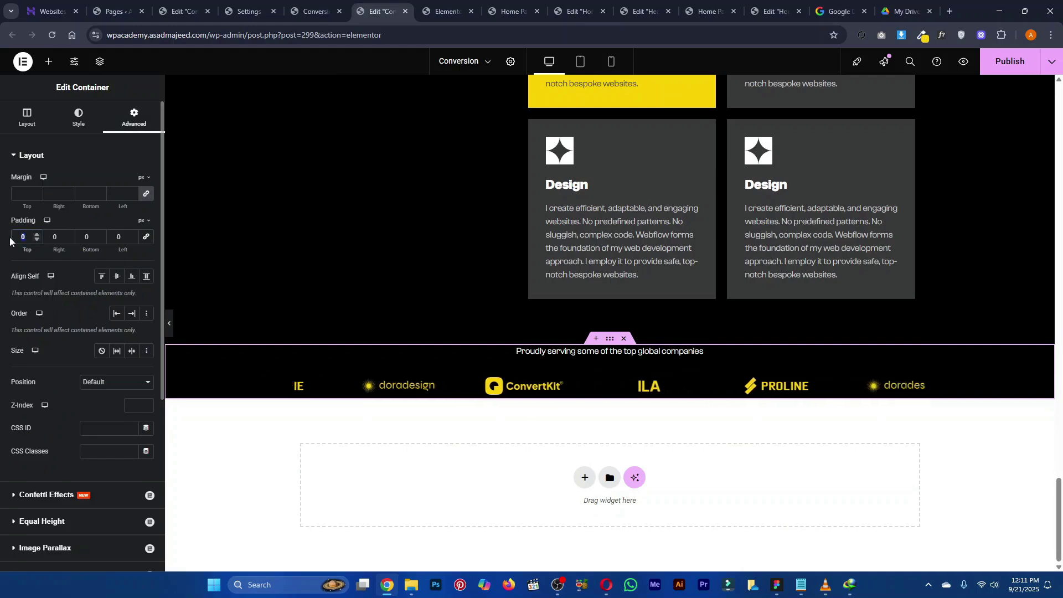
pyautogui.write('72')
pyautogui.press('Tab')
pyautogui.press('Tab')
pyautogui.write('72')
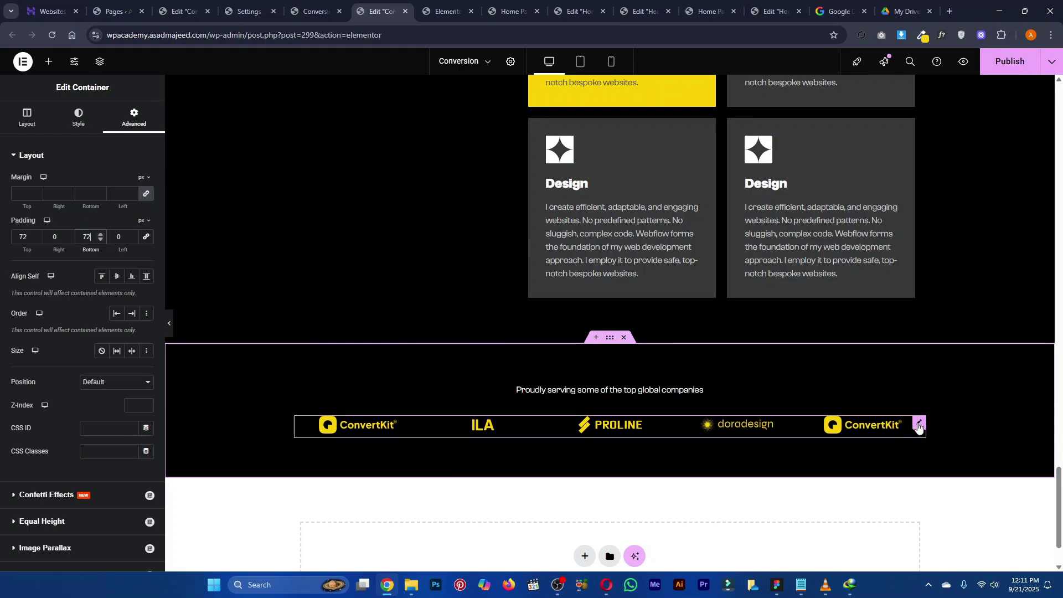
# Publish the page and review its preview from the hero down to the logo carousel
pyautogui.click(1010, 61)
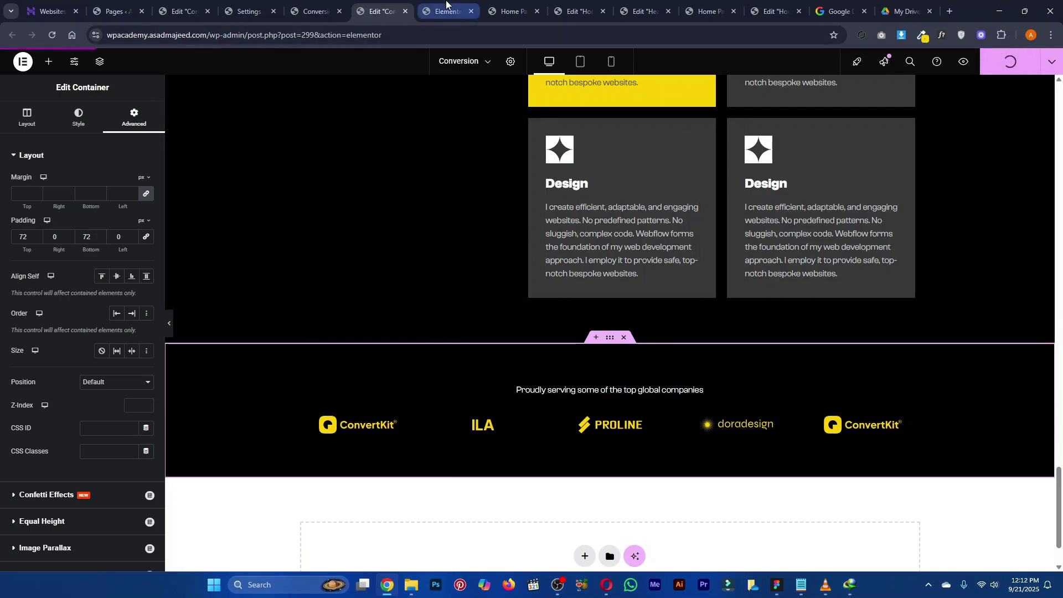
pyautogui.click(964, 62)
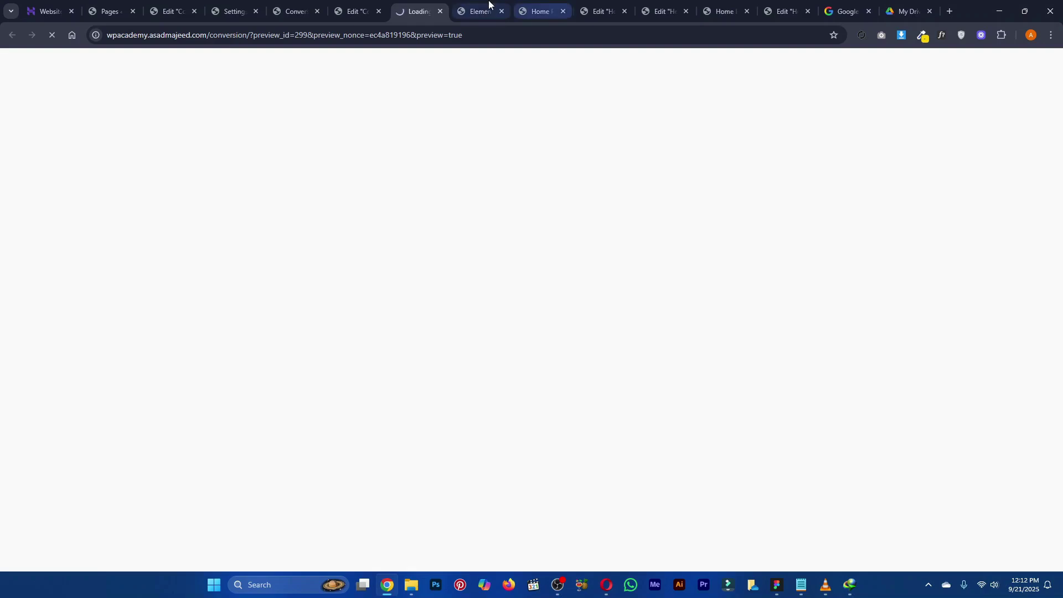
pyautogui.scroll(-15, 536, 268)
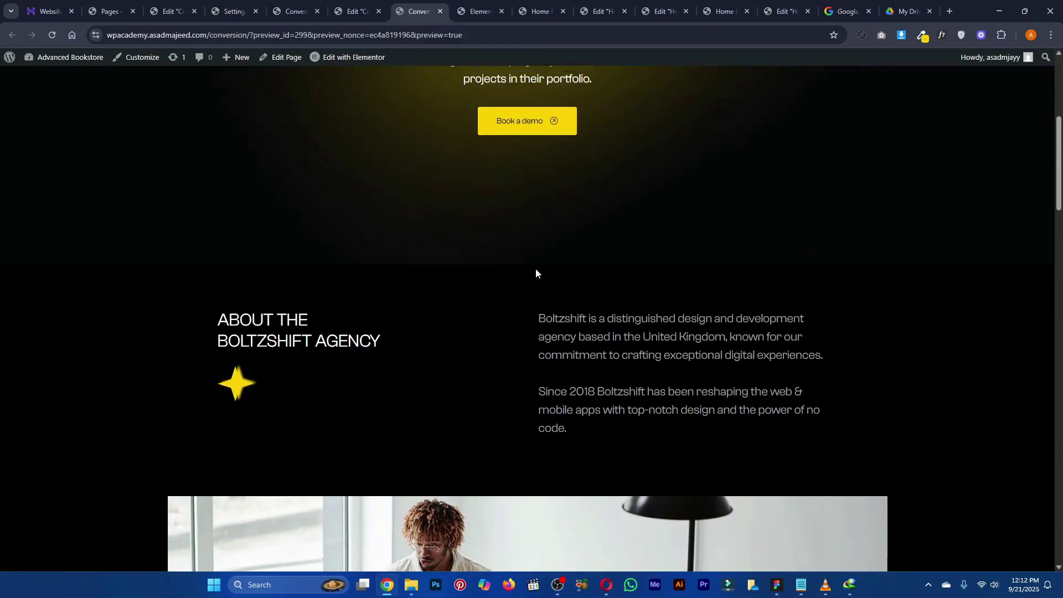
pyautogui.scroll(-15, 537, 250)
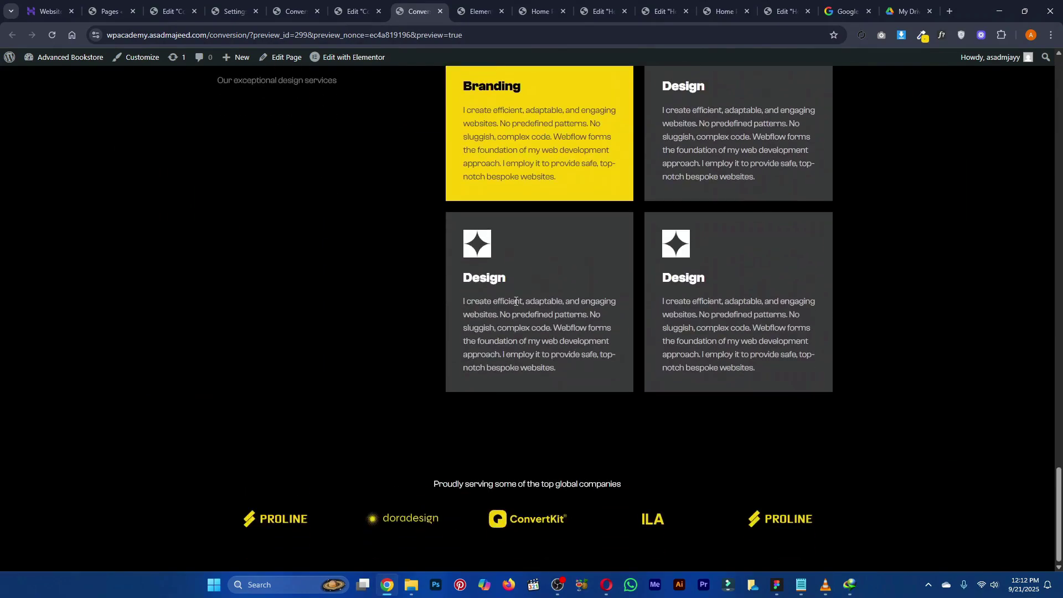
pyautogui.scroll(10, 422, 529)
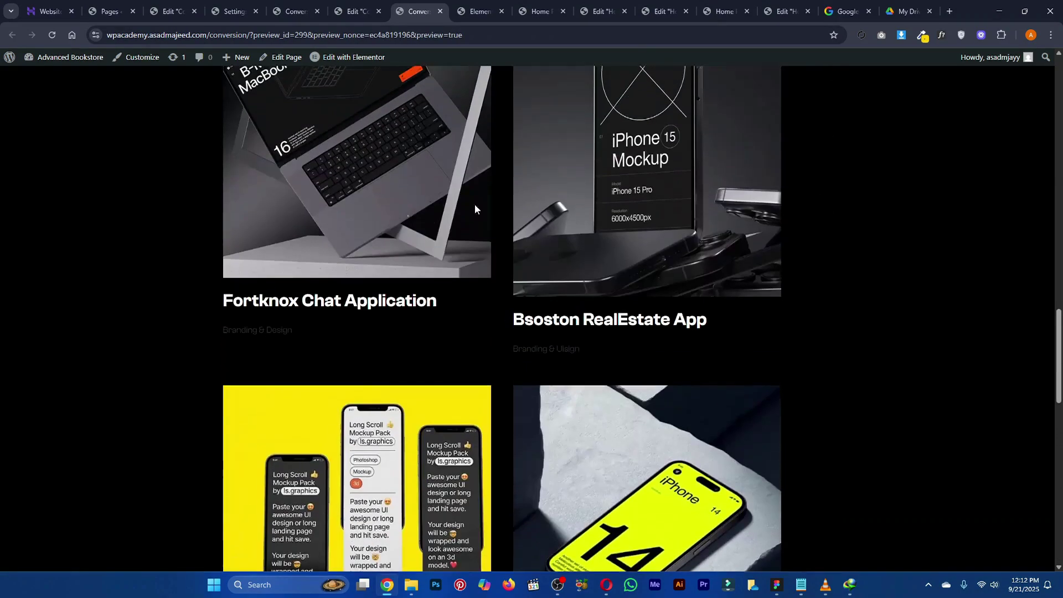
pyautogui.scroll(3, 460, 236)
pyautogui.scroll(-7, 424, 239)
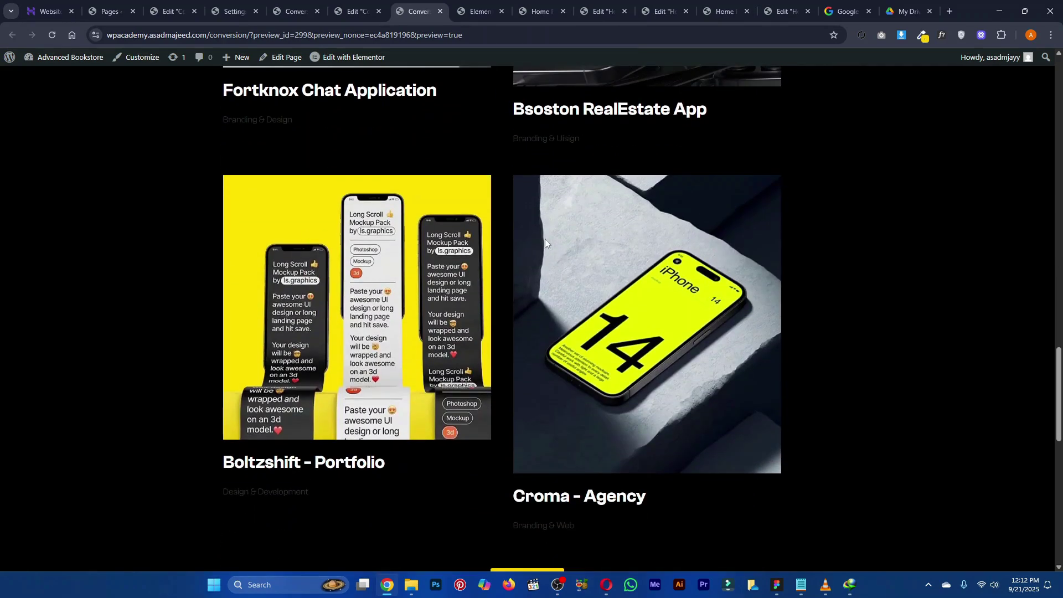
pyautogui.scroll(-12, 545, 238)
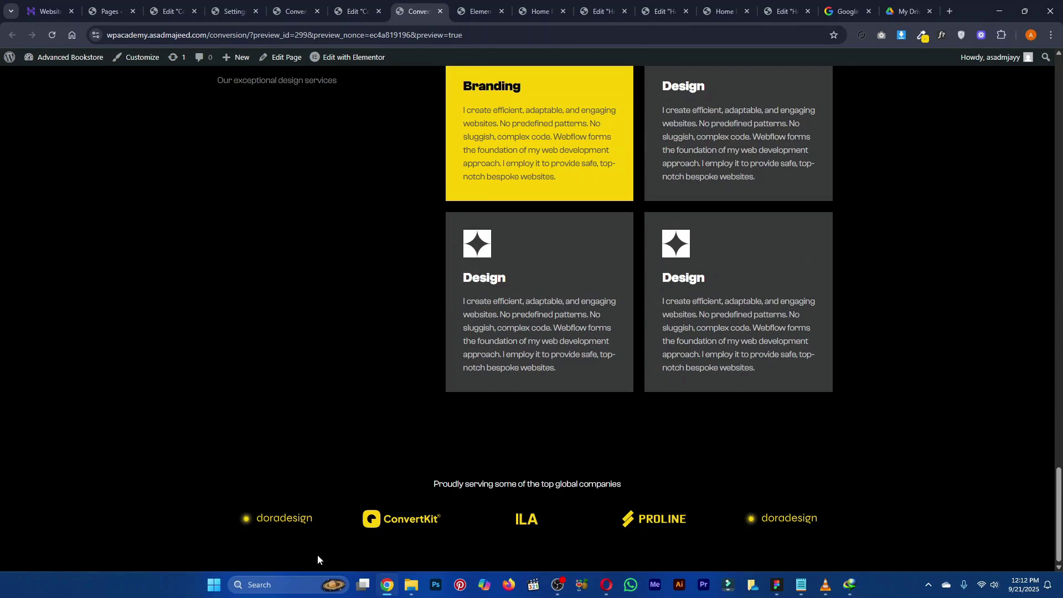
# Back in the Elementor editor, set the companies container's boxed content width to 100 vw
pyautogui.hotkey('ctrl', 'shift', 'Tab')
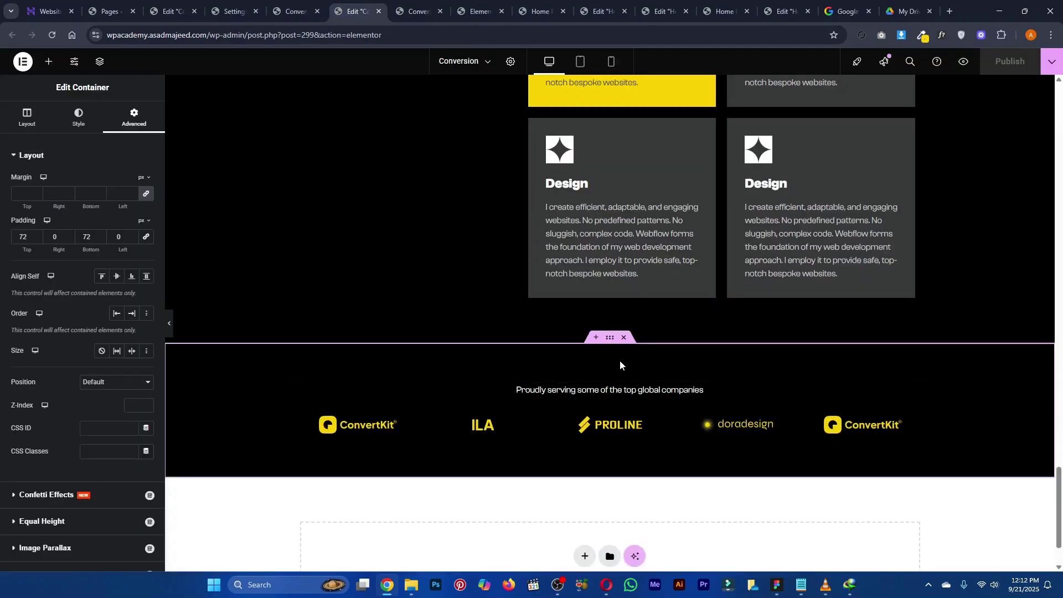
pyautogui.click(27, 116)
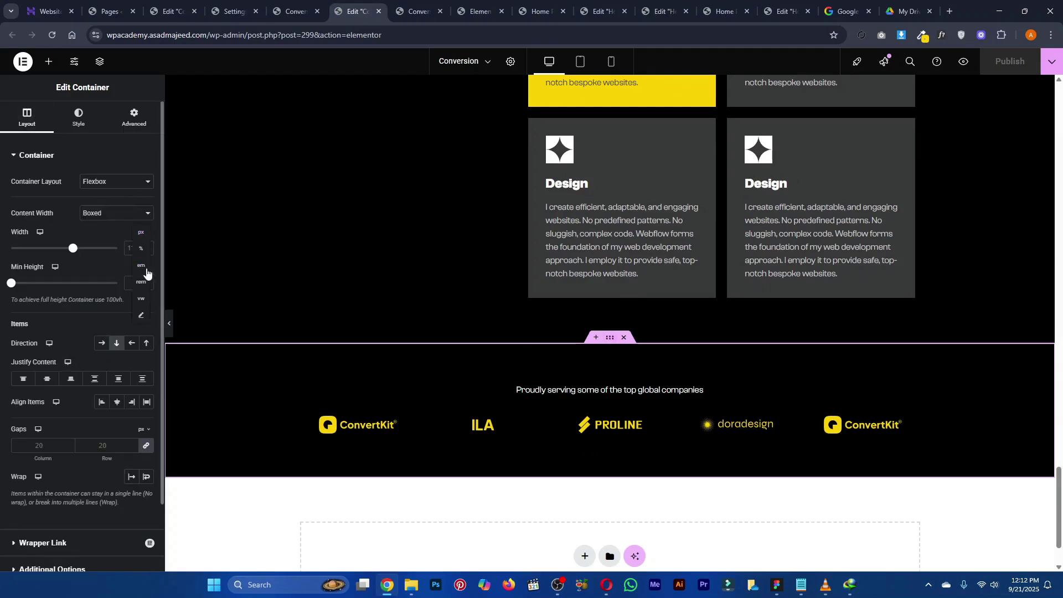
pyautogui.click(143, 302)
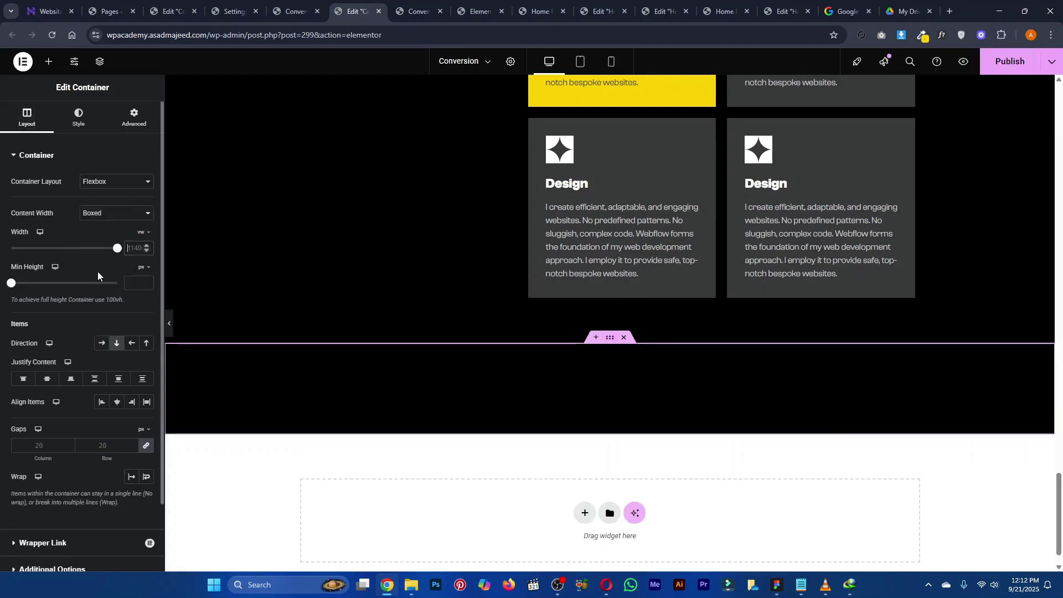
pyautogui.write('100')
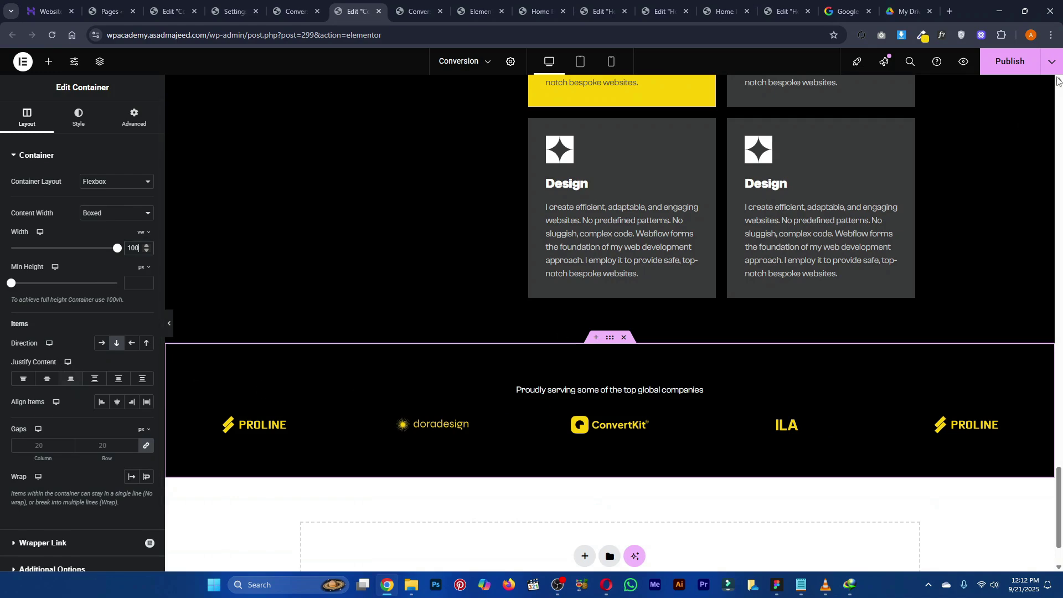
# Publish the page and check the widened logo carousel at the end of the preview
pyautogui.click(1007, 73)
pyautogui.click(431, 4)
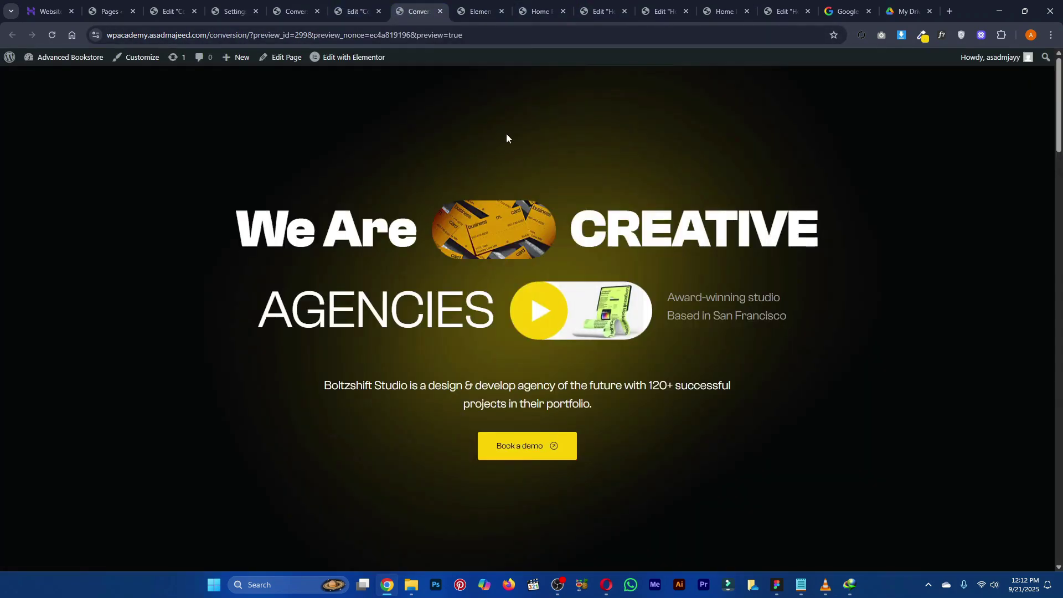
pyautogui.scroll(-5, 507, 134)
pyautogui.scroll(-20, 521, 188)
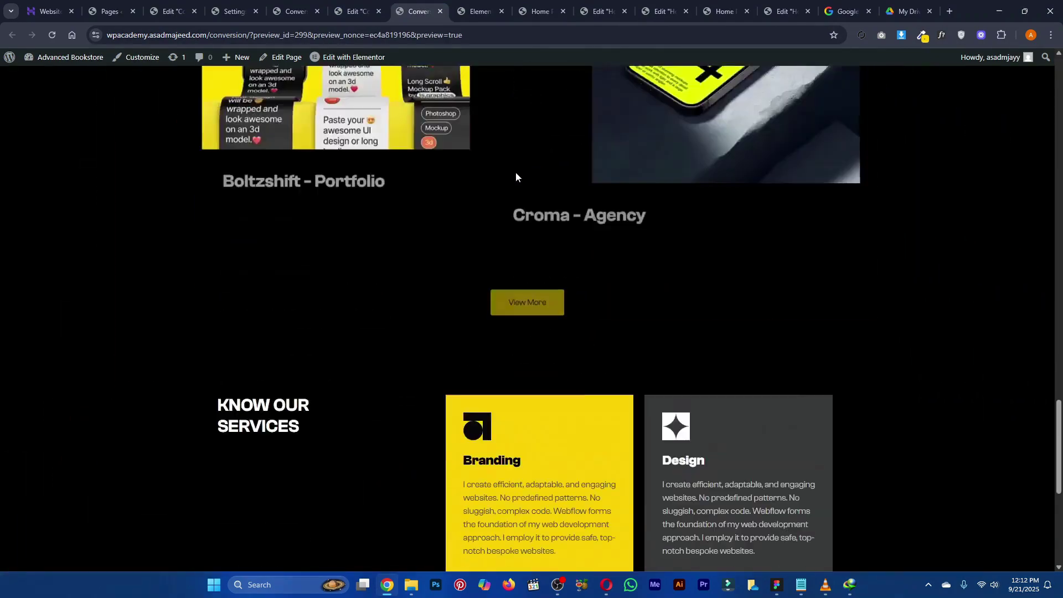
pyautogui.scroll(-1, 513, 175)
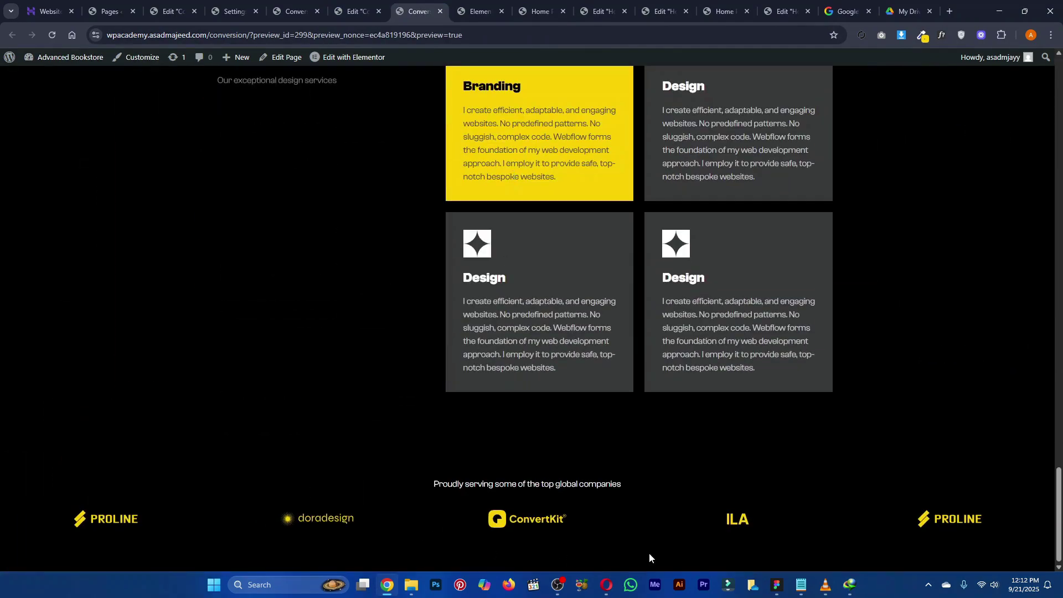
# In the Elementor editor, set the logo carousel's autoplay speed to 2000 and publish the page
pyautogui.click(357, 11)
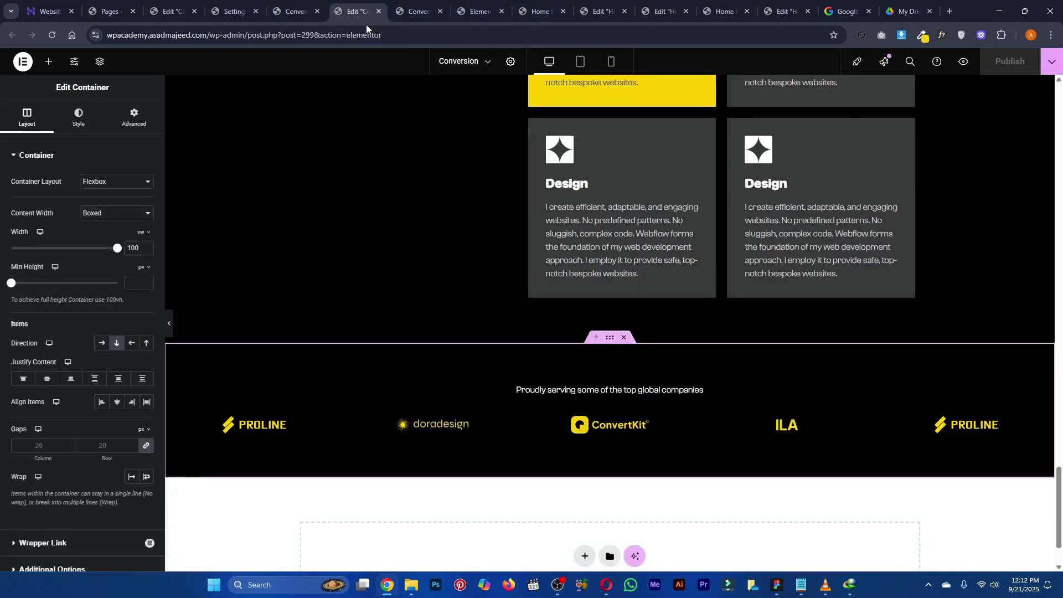
pyautogui.click(559, 424)
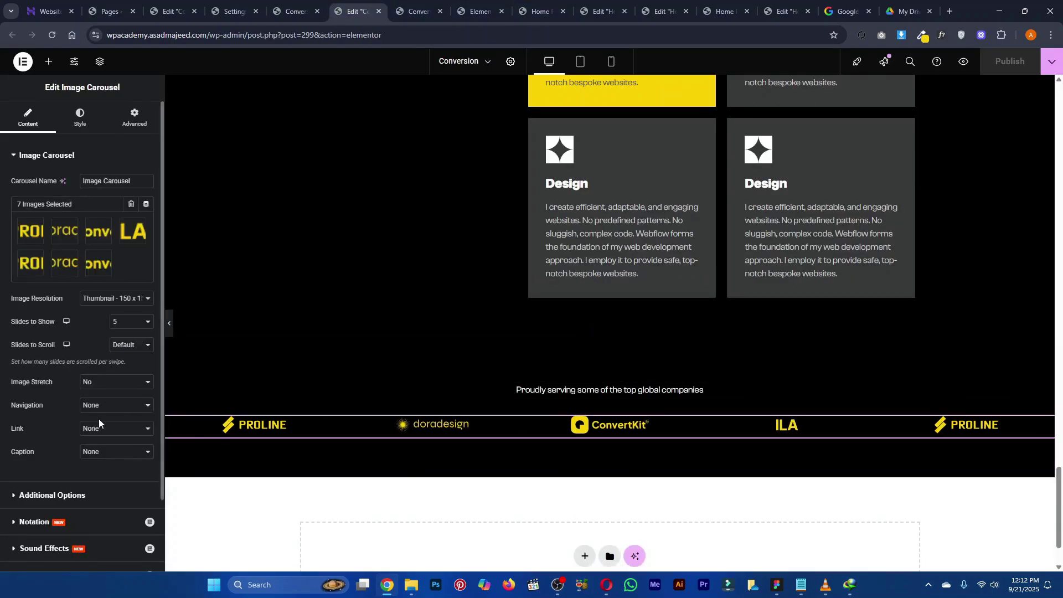
pyautogui.scroll(-2, 51, 304)
pyautogui.click(51, 408)
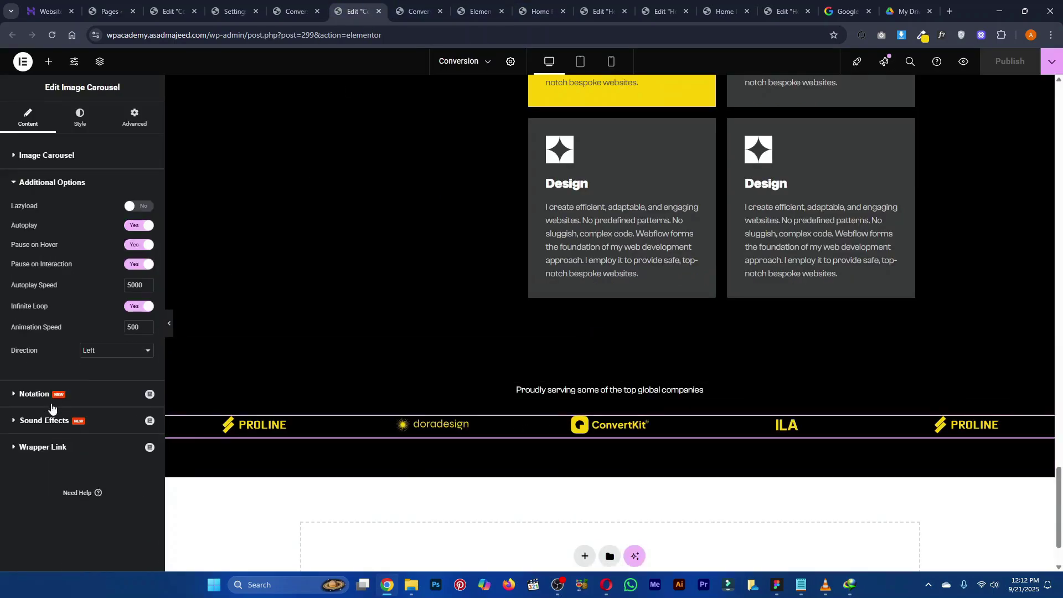
pyautogui.write('2000')
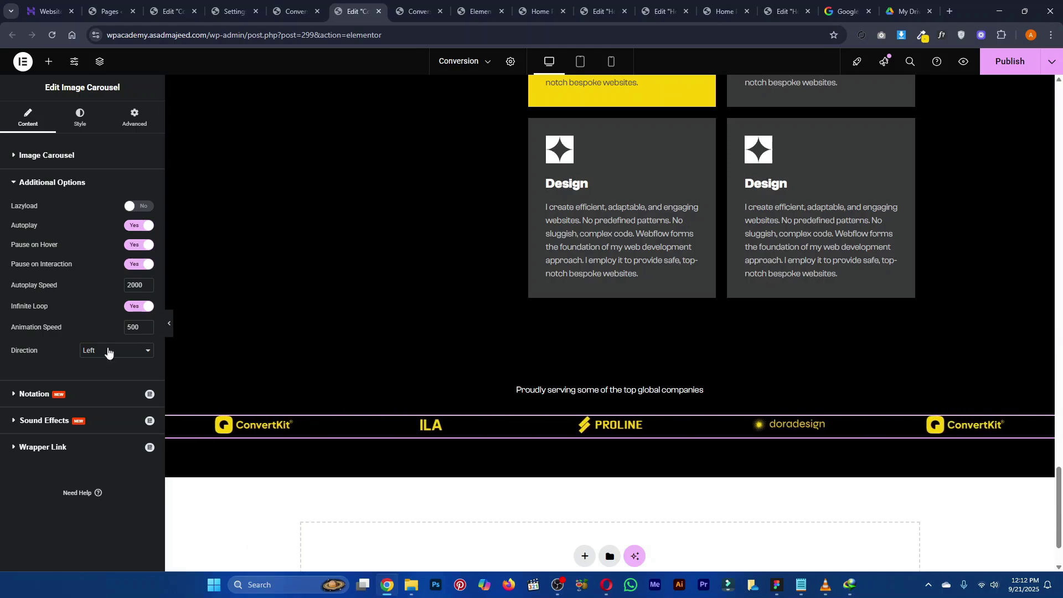
pyautogui.click(1009, 61)
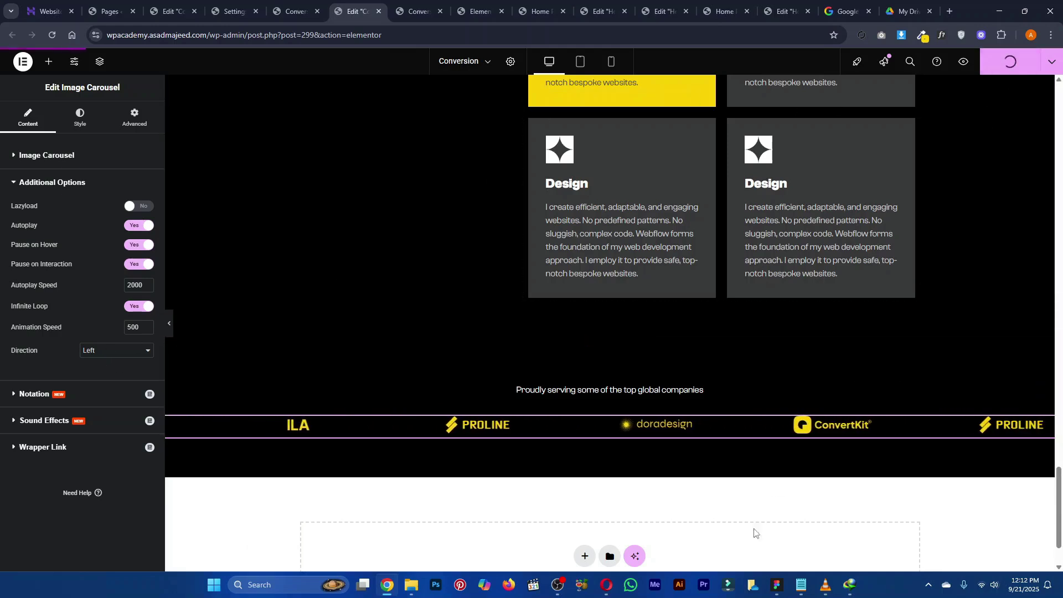
# Switch to Figma and examine the Our Process section with its three numbered cards
pyautogui.click(777, 587)
pyautogui.click(787, 395)
pyautogui.scroll(-5, 787, 395)
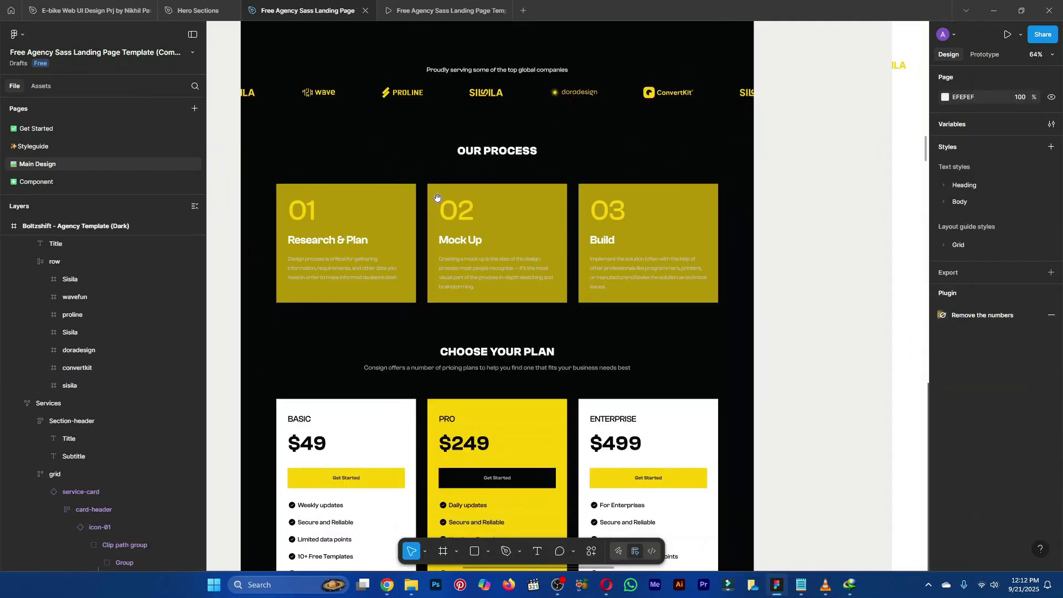
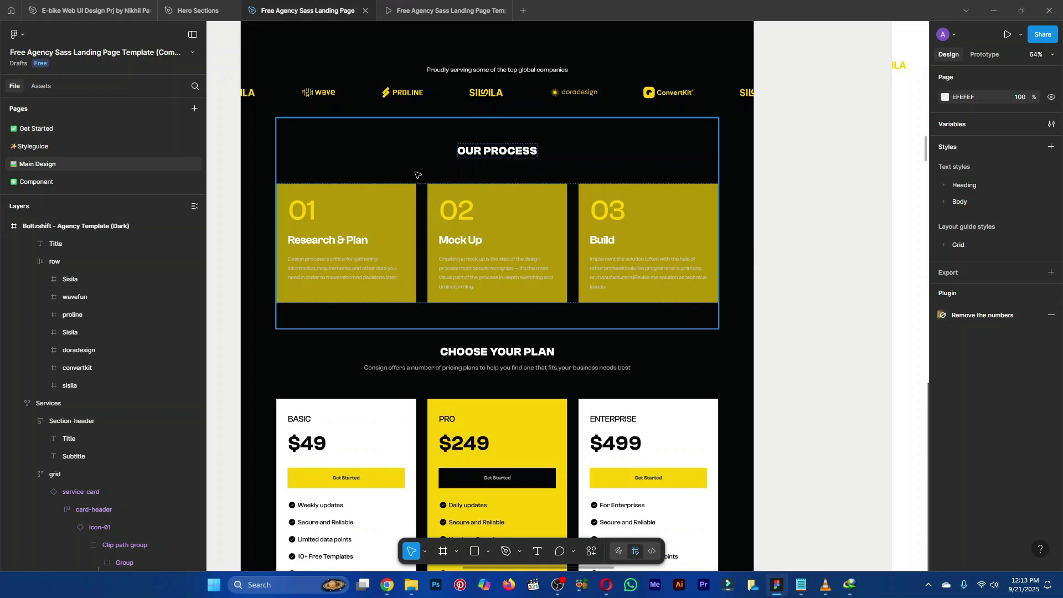
# Return to the browser and find the Our Process section in the existing Home Page's Elementor editor
pyautogui.hotkey('alt', 'Tab')
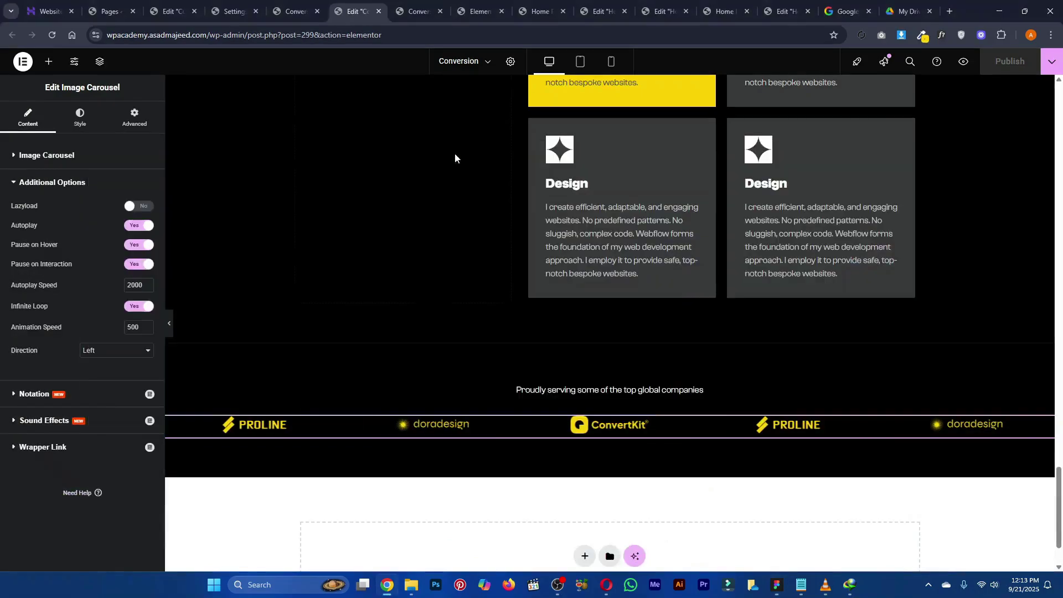
pyautogui.click(606, 7)
pyautogui.click(681, 5)
pyautogui.click(710, 5)
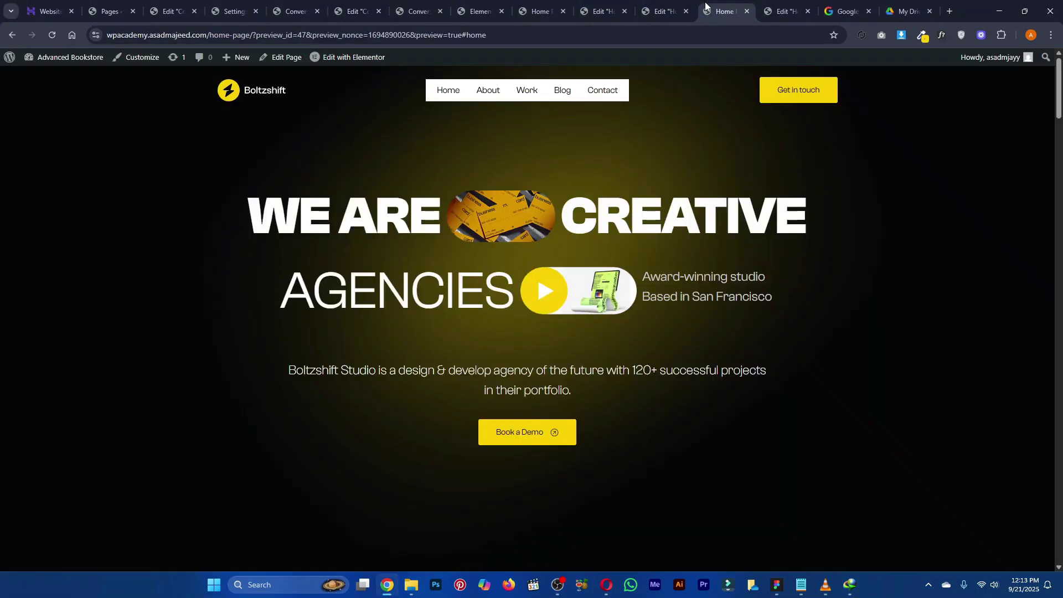
pyautogui.click(799, 4)
pyautogui.scroll(-20, 596, 288)
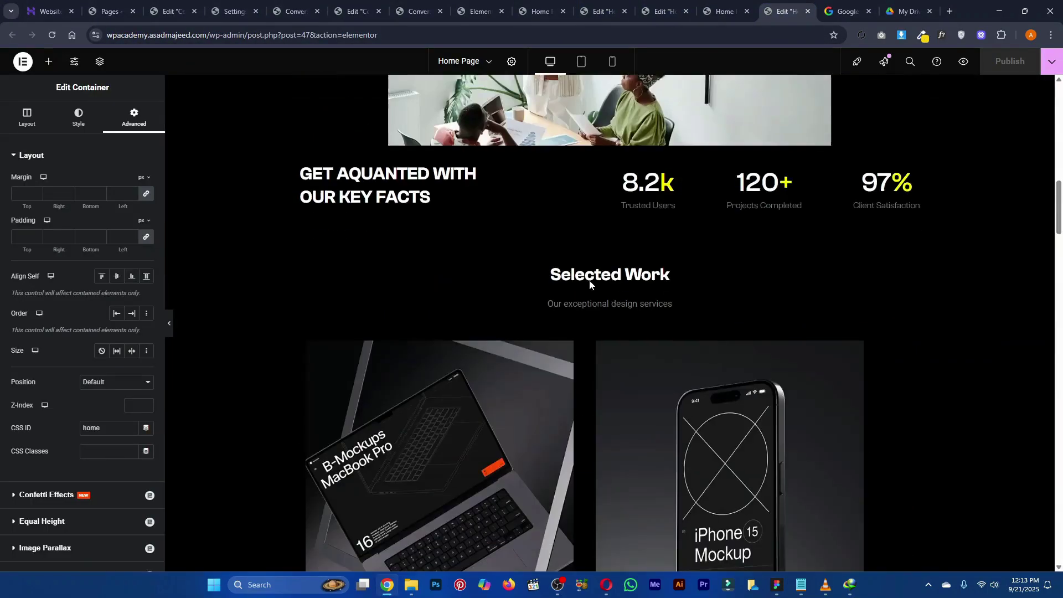
pyautogui.scroll(-8, 498, 263)
pyautogui.scroll(2, 343, 227)
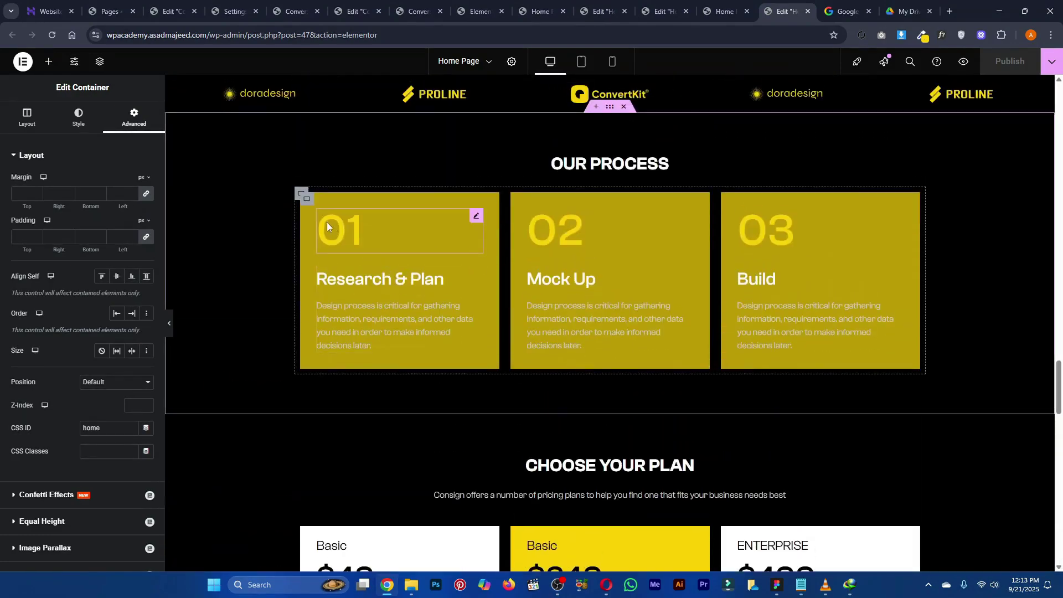
# Examine how the first process card is built: its container, the 01 heading and the Research & Plan icon box
pyautogui.click(304, 203)
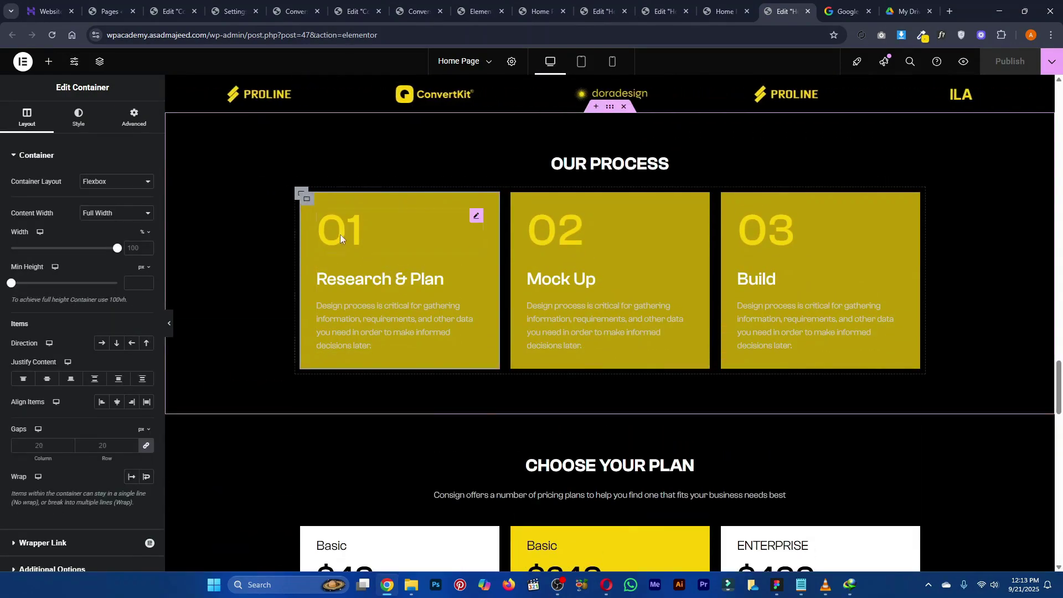
pyautogui.click(374, 228)
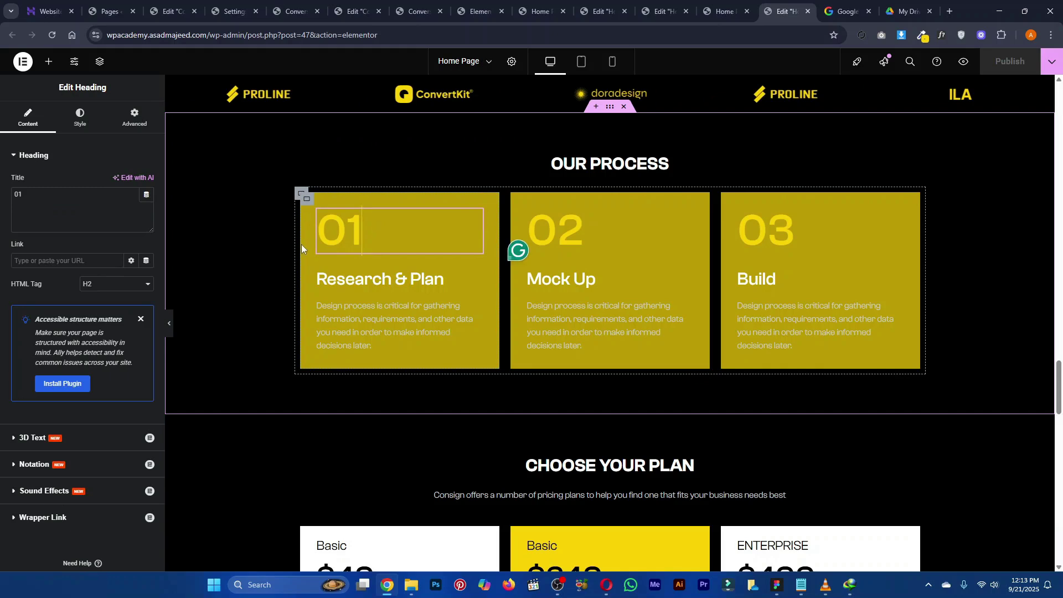
pyautogui.click(477, 273)
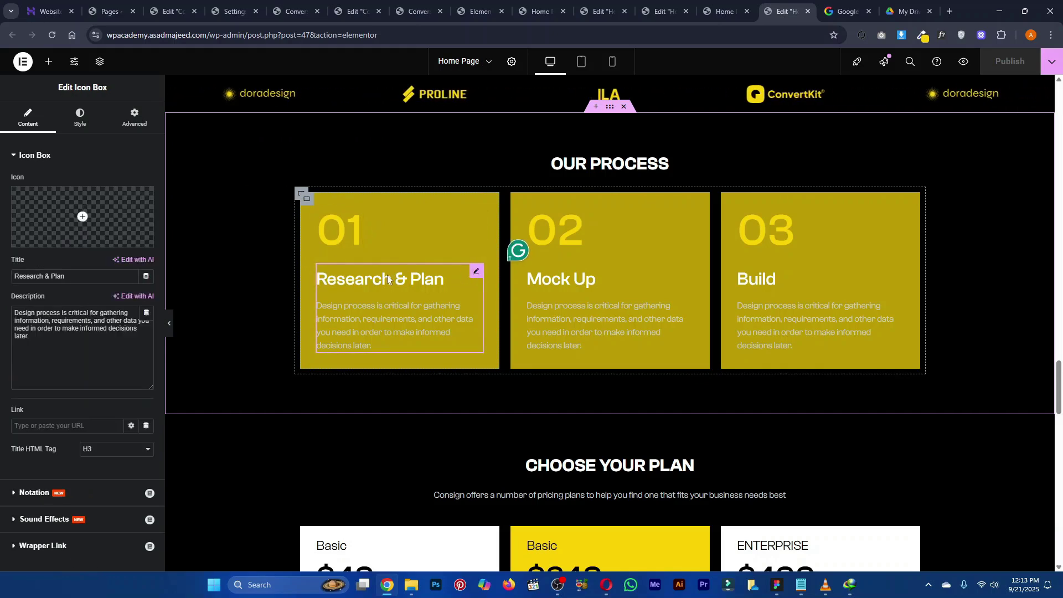
pyautogui.click(72, 279)
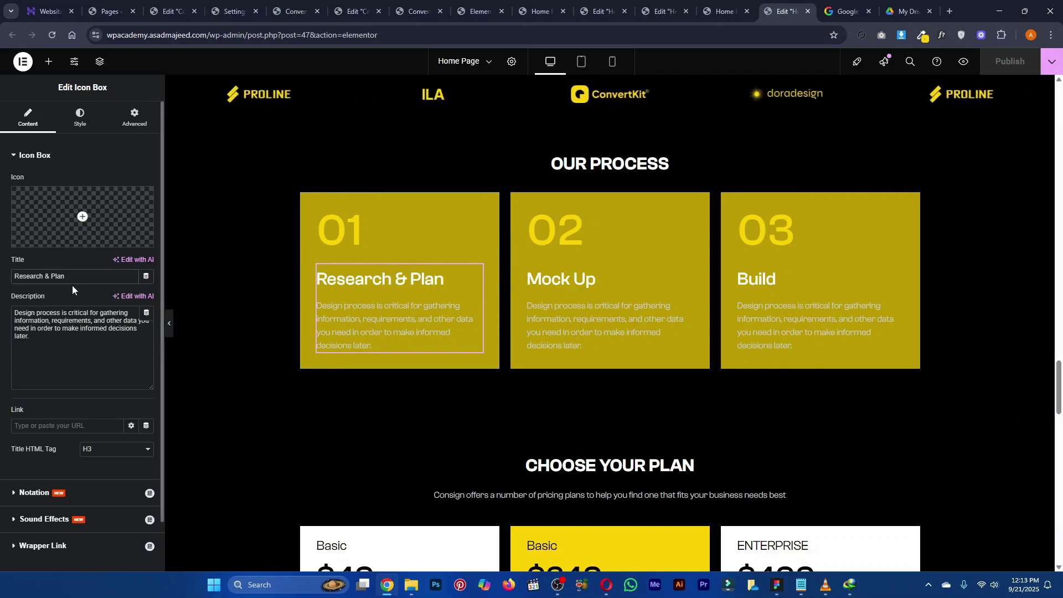
pyautogui.moveTo(88, 216)
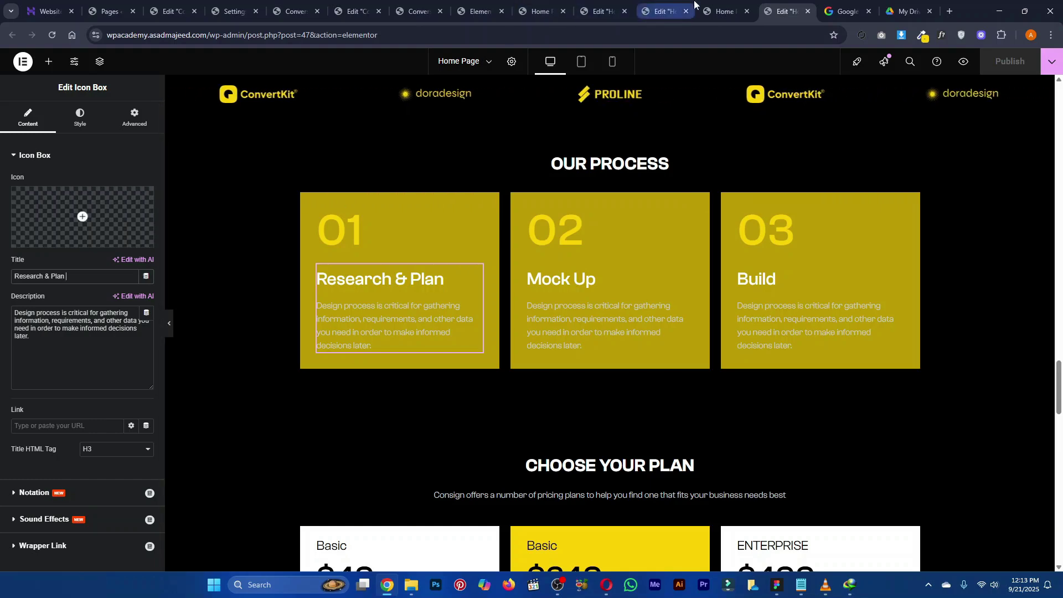
pyautogui.click(721, 10)
pyautogui.click(783, 11)
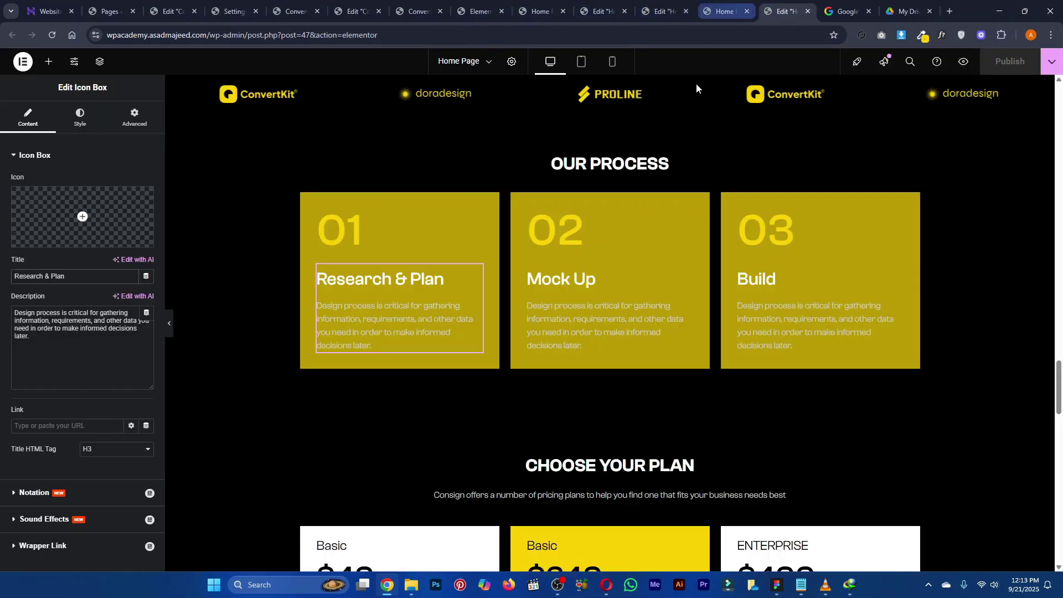
# Copy the Our Process section from the Home Page and paste it below the logo carousel on the Conversion page
pyautogui.scroll(1, 613, 170)
pyautogui.rightClick(612, 174)
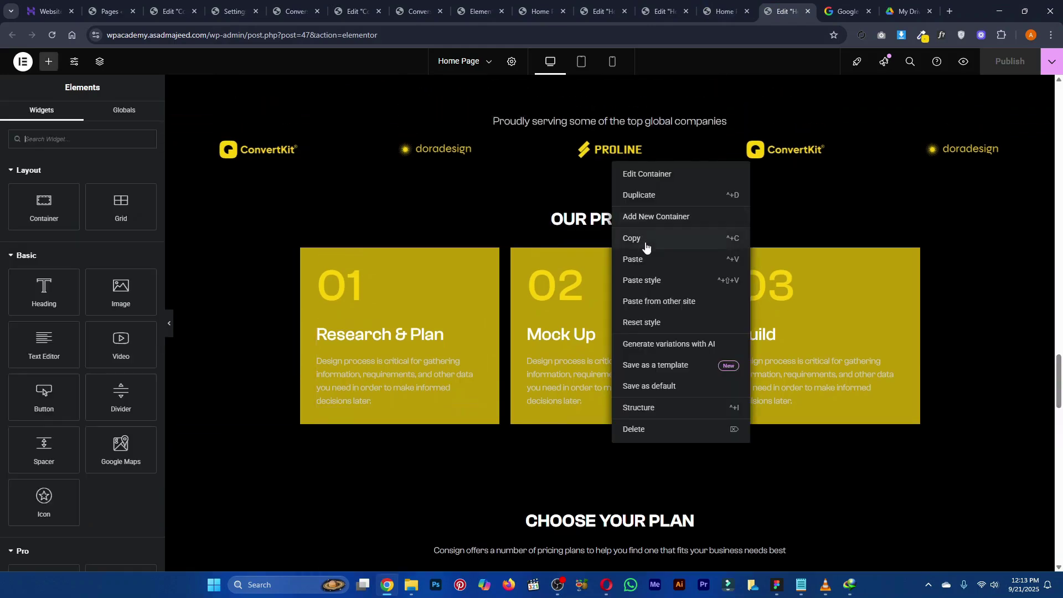
pyautogui.click(720, 12)
pyautogui.click(688, 5)
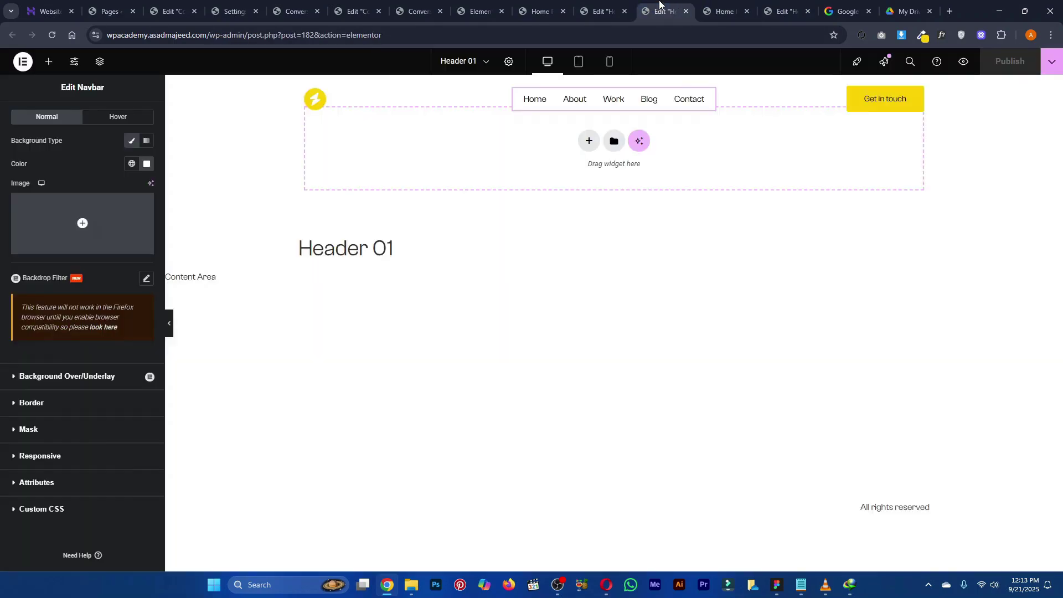
pyautogui.click(604, 5)
pyautogui.click(548, 5)
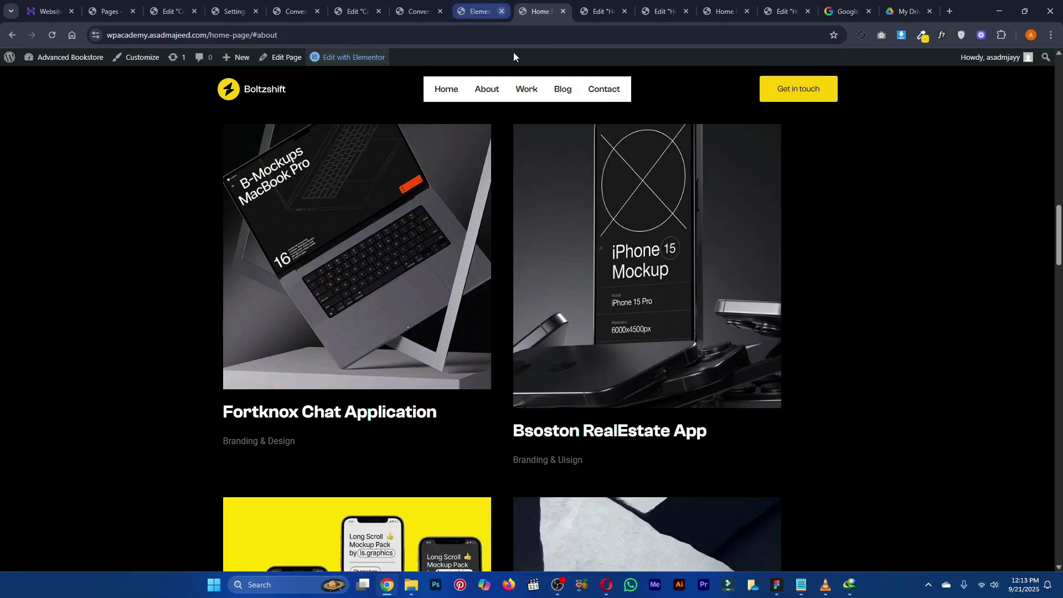
pyautogui.scroll(-15, 518, 234)
pyautogui.click(471, 6)
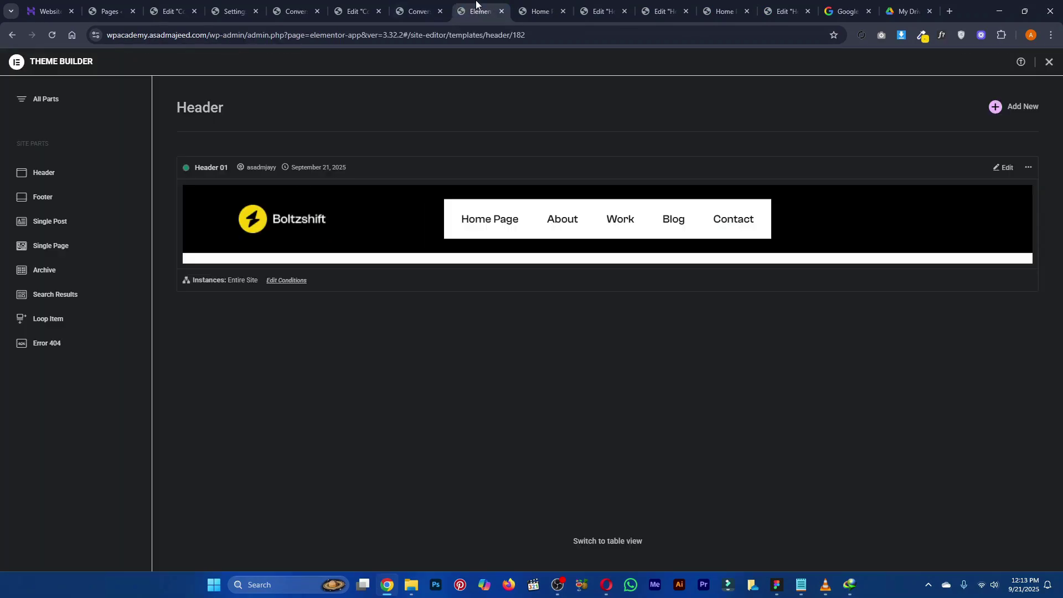
pyautogui.click(416, 10)
pyautogui.click(355, 10)
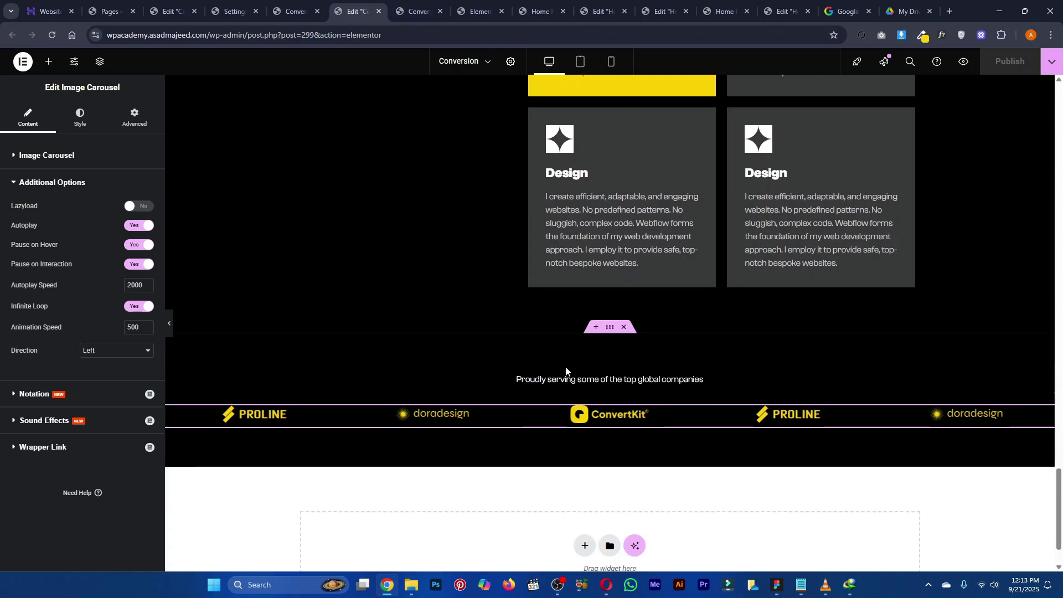
pyautogui.rightClick(555, 487)
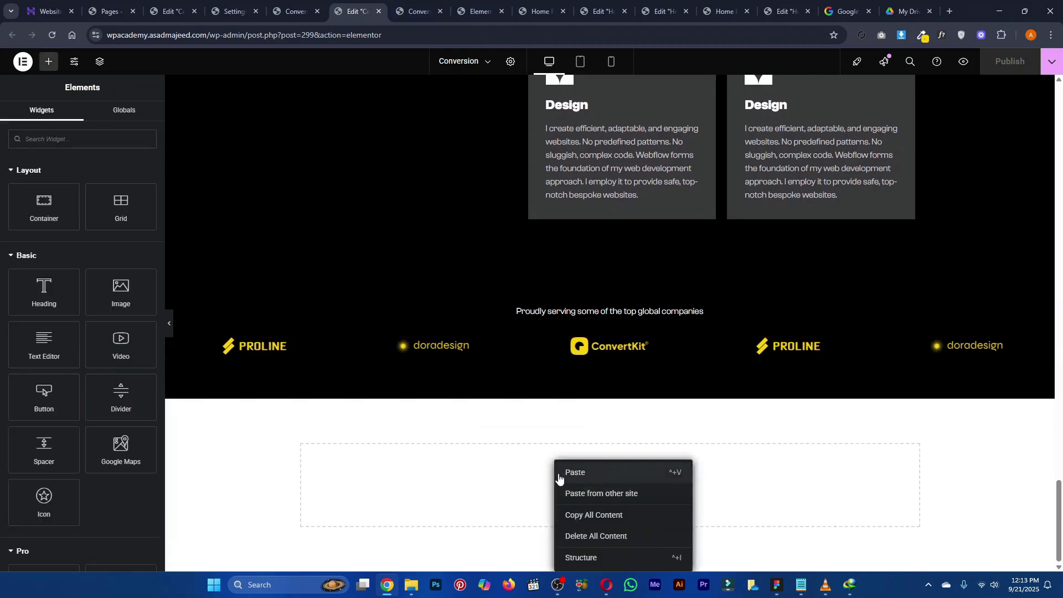
pyautogui.hotkey('ctrl', 'v')
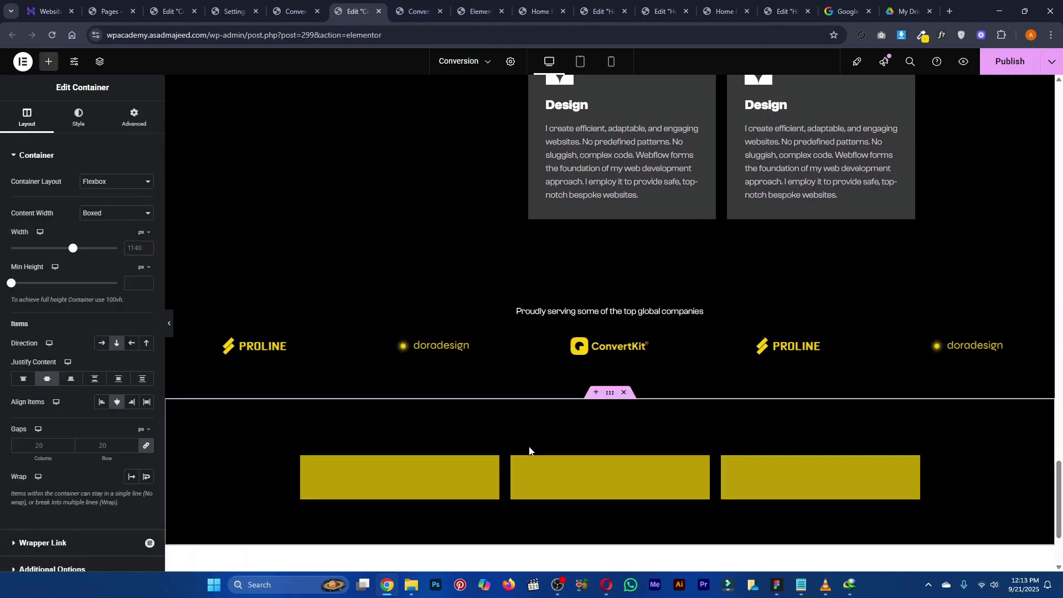
pyautogui.scroll(-4, 529, 448)
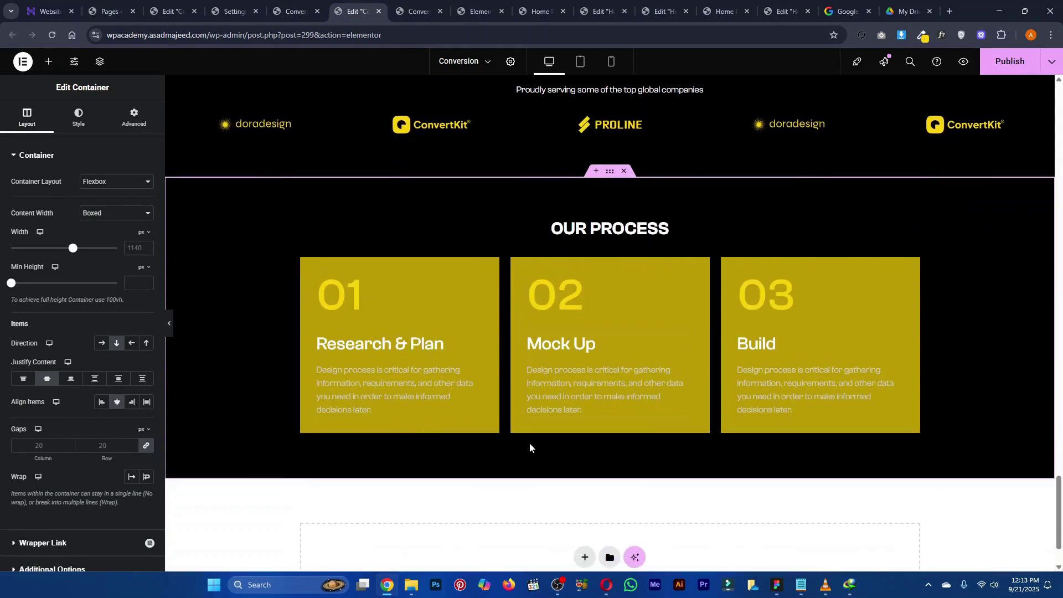
pyautogui.scroll(-2, 529, 447)
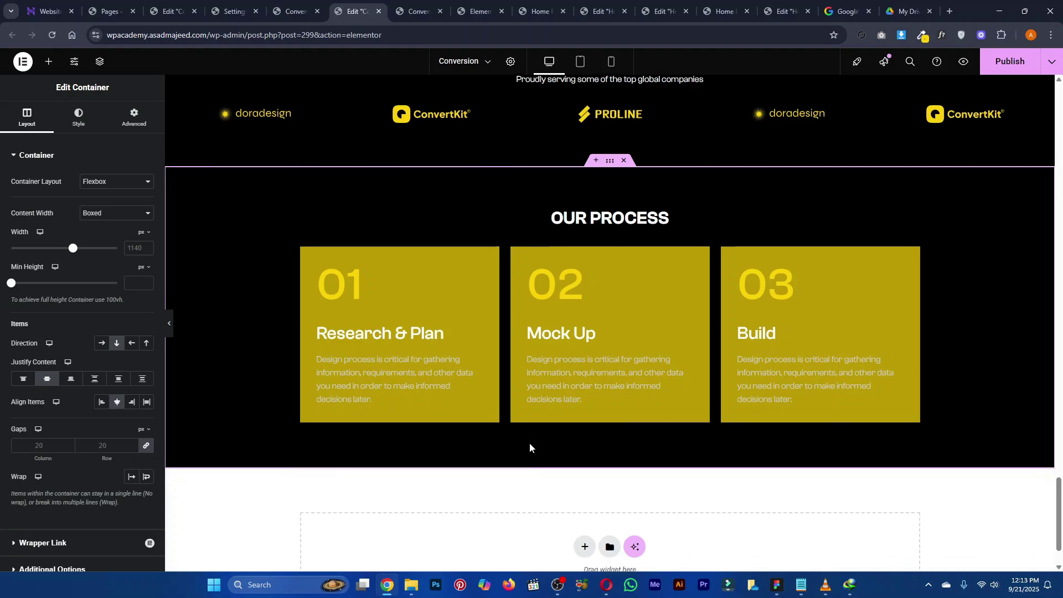
# Switch to Figma and examine the Choose Your Plan section with its three pricing cards
pyautogui.click(783, 585)
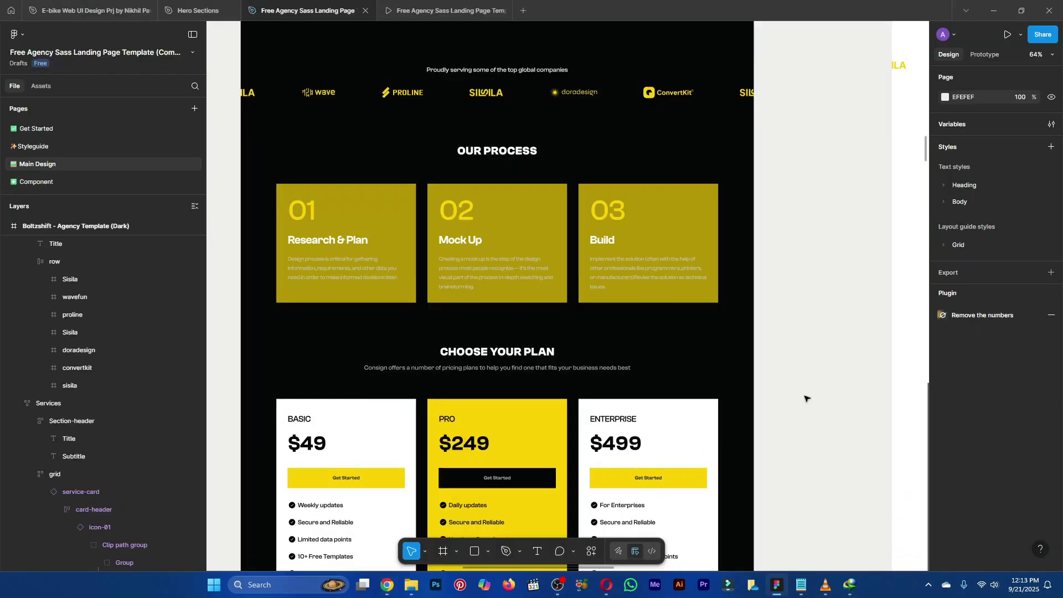
pyautogui.scroll(-4, 805, 398)
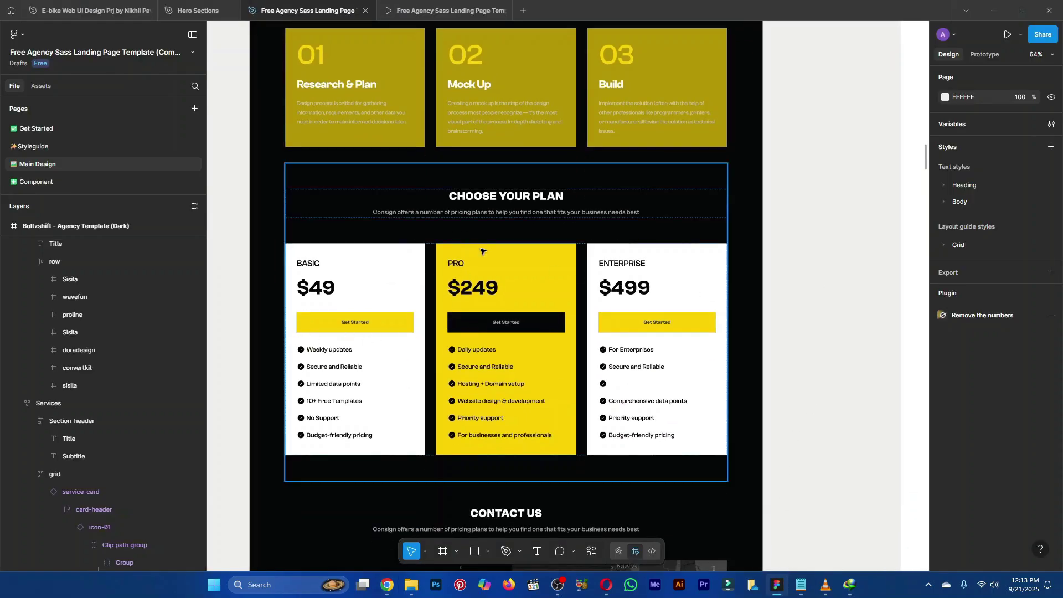
# Return to the Elementor editor, add a single-column flexbox container below the Our Process section and give it the global Text Black background
pyautogui.hotkey('alt', 'Tab')
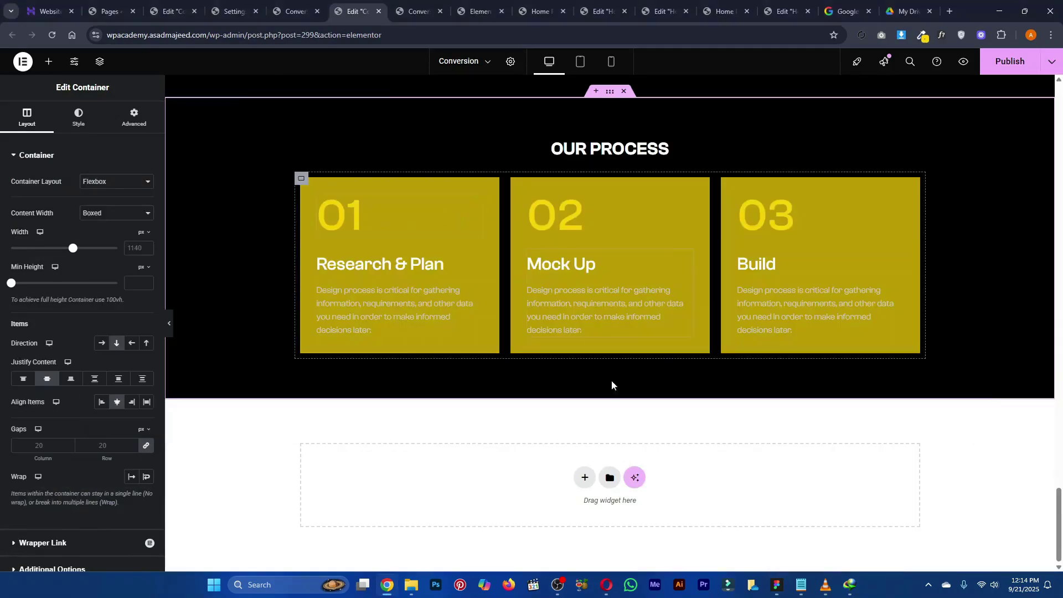
pyautogui.click(581, 476)
pyautogui.click(553, 512)
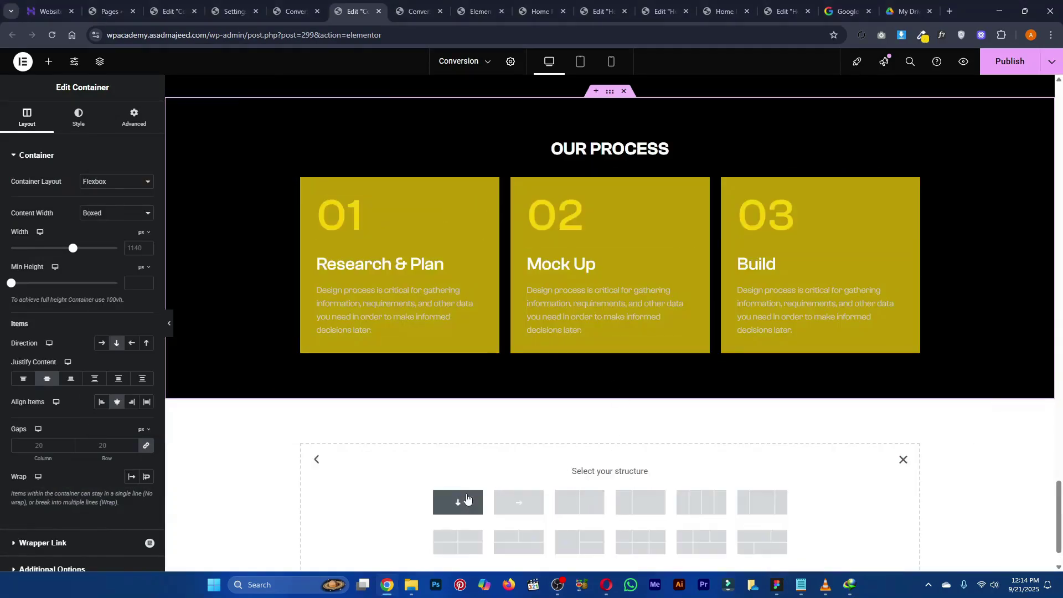
pyautogui.click(439, 510)
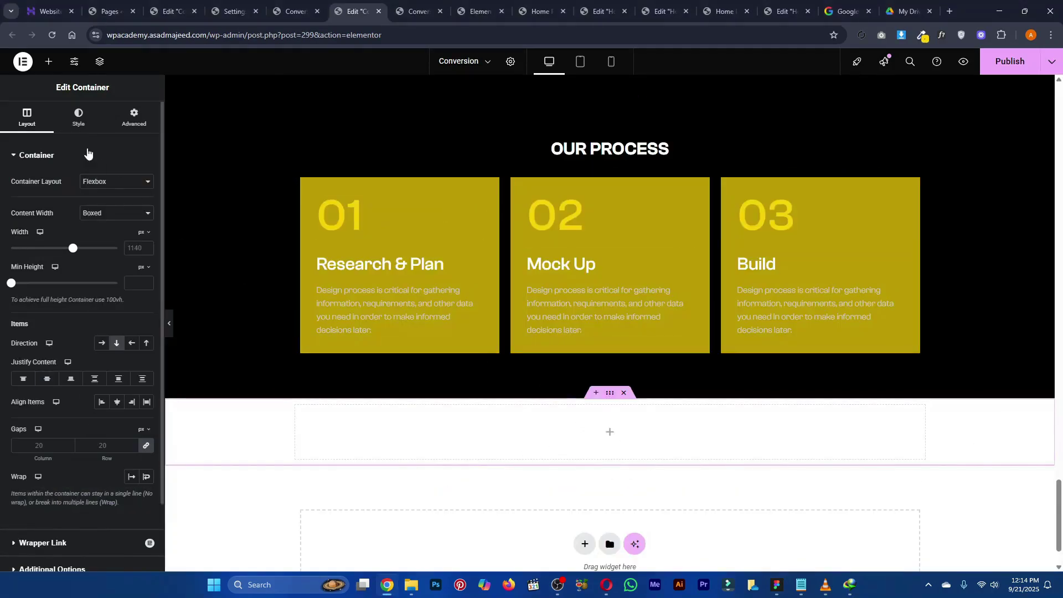
pyautogui.click(102, 210)
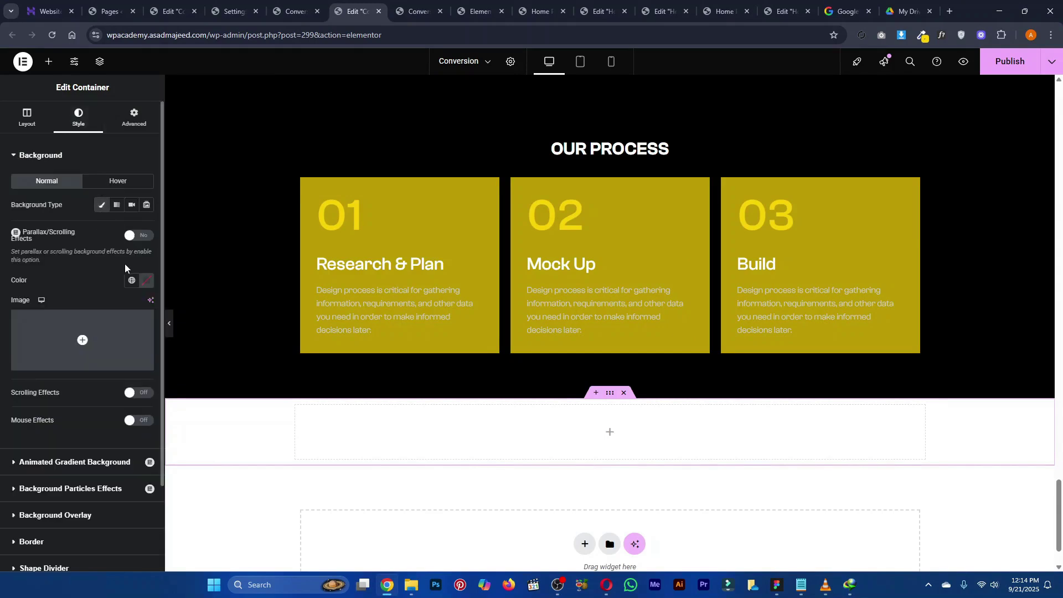
pyautogui.click(131, 280)
pyautogui.click(86, 486)
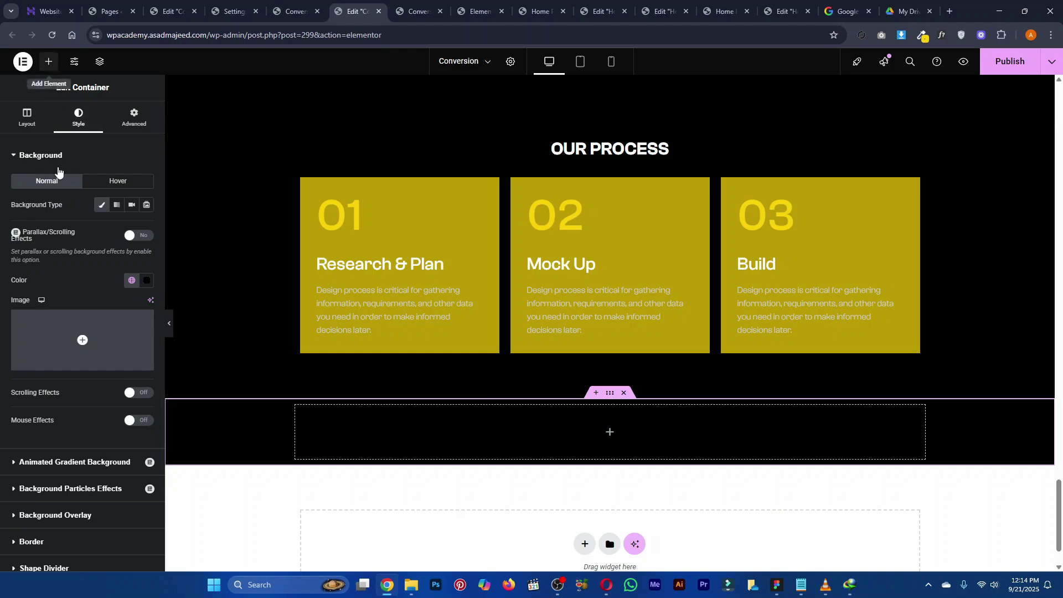
# Add a Heading widget to the new black container and set its typography weight to 600 (Semi Bold)
pyautogui.click(49, 61)
pyautogui.click(65, 142)
pyautogui.write('head')
pyautogui.moveTo(44, 183); pyautogui.dragTo(571, 431)
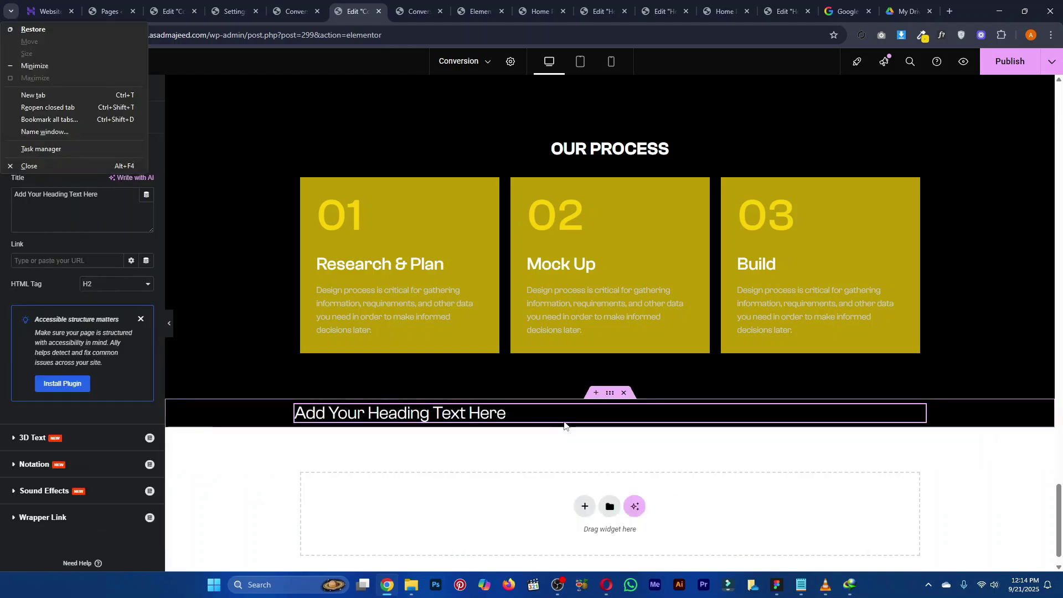
pyautogui.hotkey('alt', 'Tab')
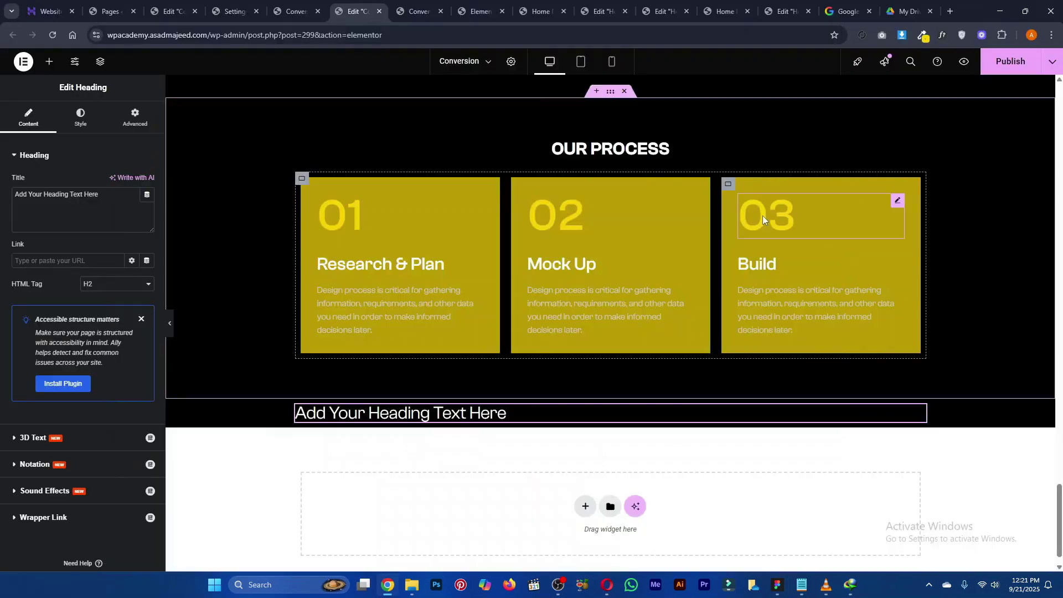
pyautogui.click(82, 132)
pyautogui.click(147, 213)
pyautogui.click(114, 323)
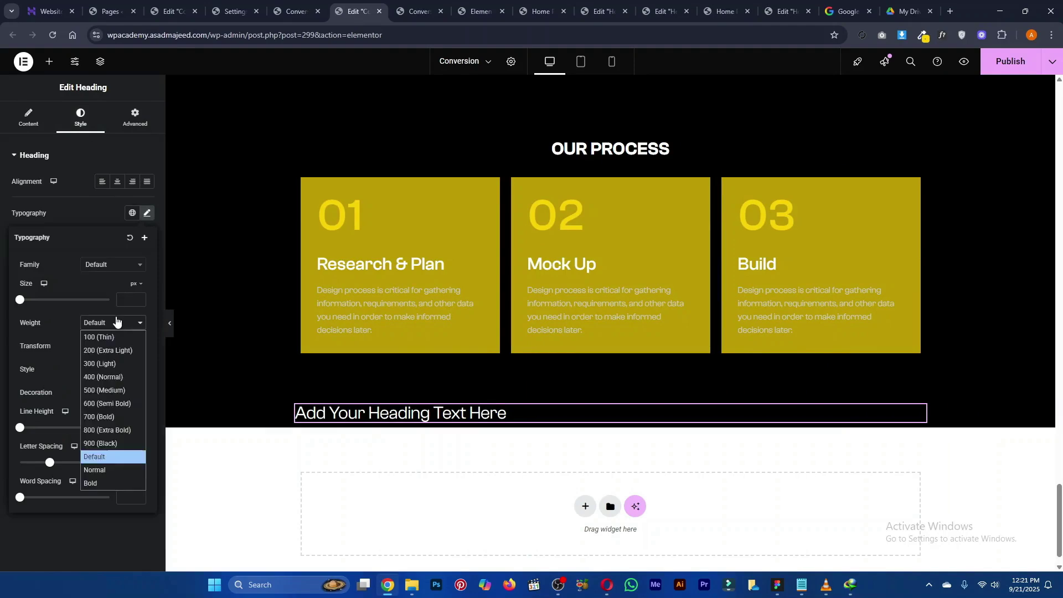
pyautogui.click(101, 403)
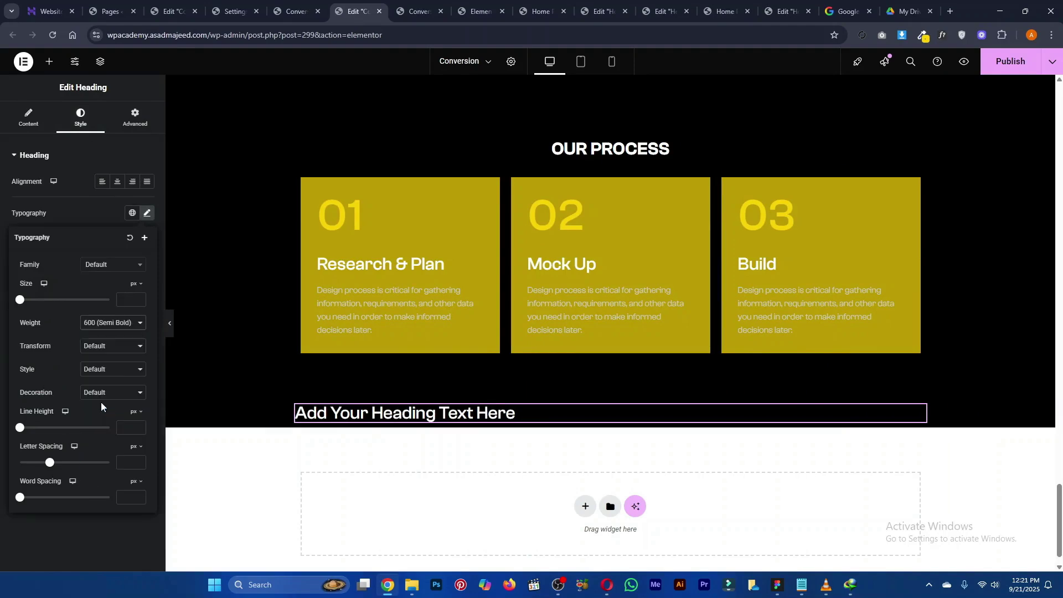
pyautogui.click(81, 208)
# Switch to Figma, copy the subtitle sentence under Choose Your Plan, and return to the Elementor editor
pyautogui.hotkey('alt', 'Tab')
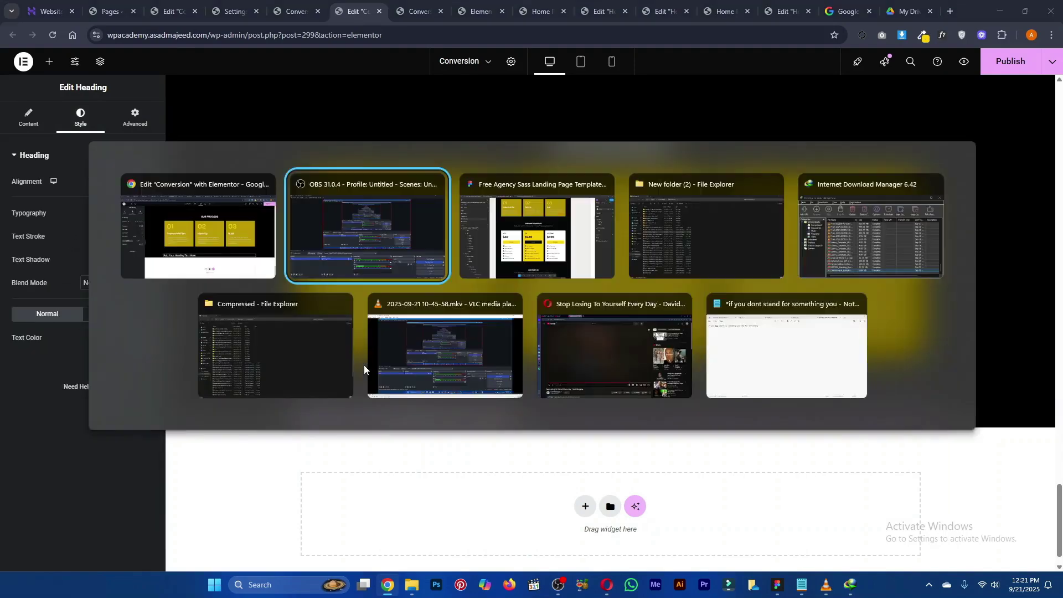
pyautogui.hotkey('alt', 'Tab')
pyautogui.hotkey('alt', 'Tab')
pyautogui.press('Tab')
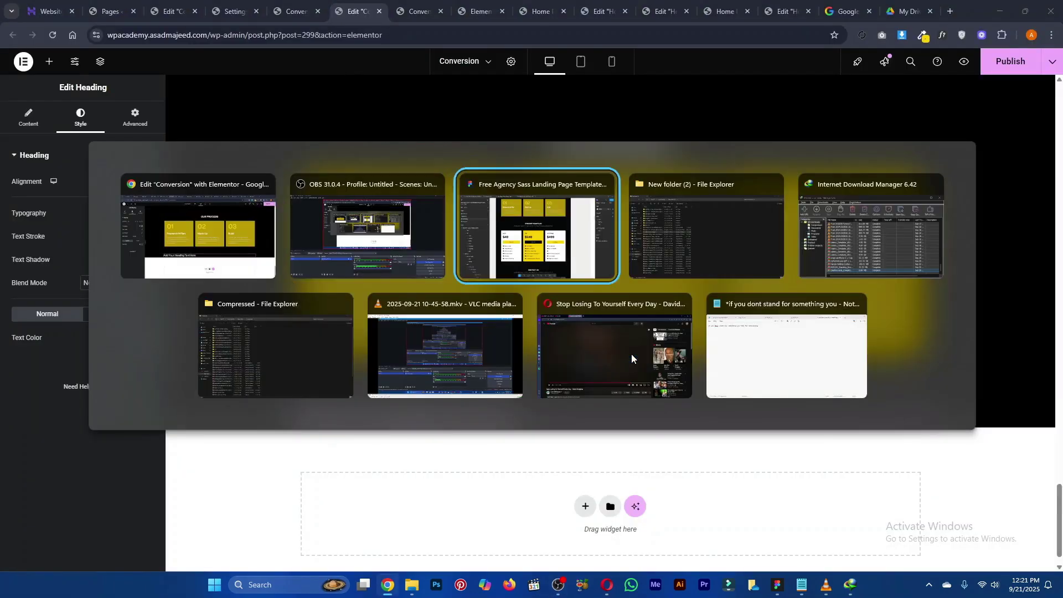
pyautogui.doubleClick(531, 214)
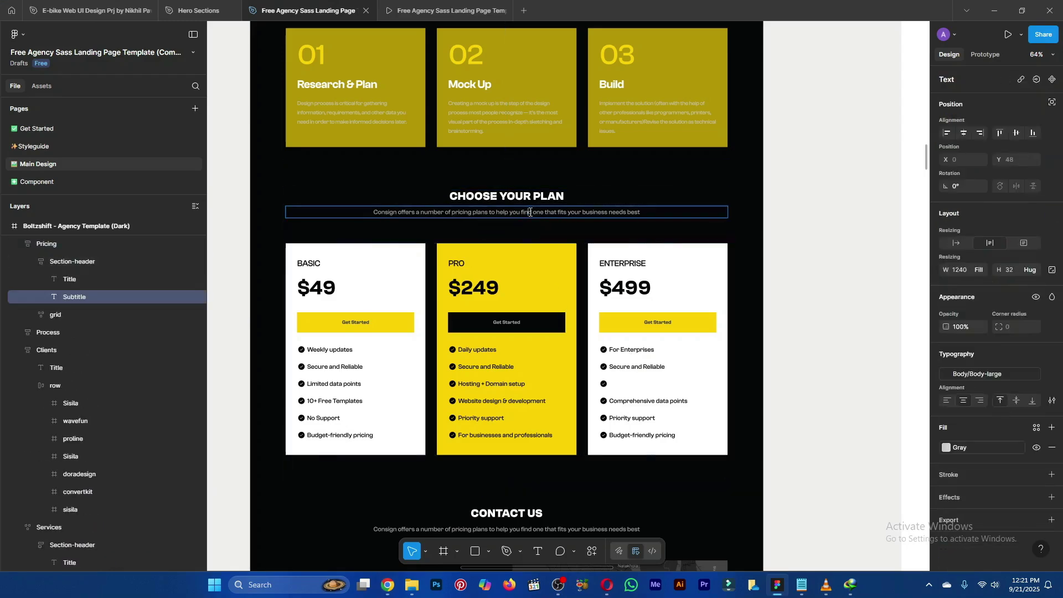
pyautogui.doubleClick(531, 213)
pyautogui.hotkey('ctrl', 'c')
pyautogui.hotkey('alt', 'Tab')
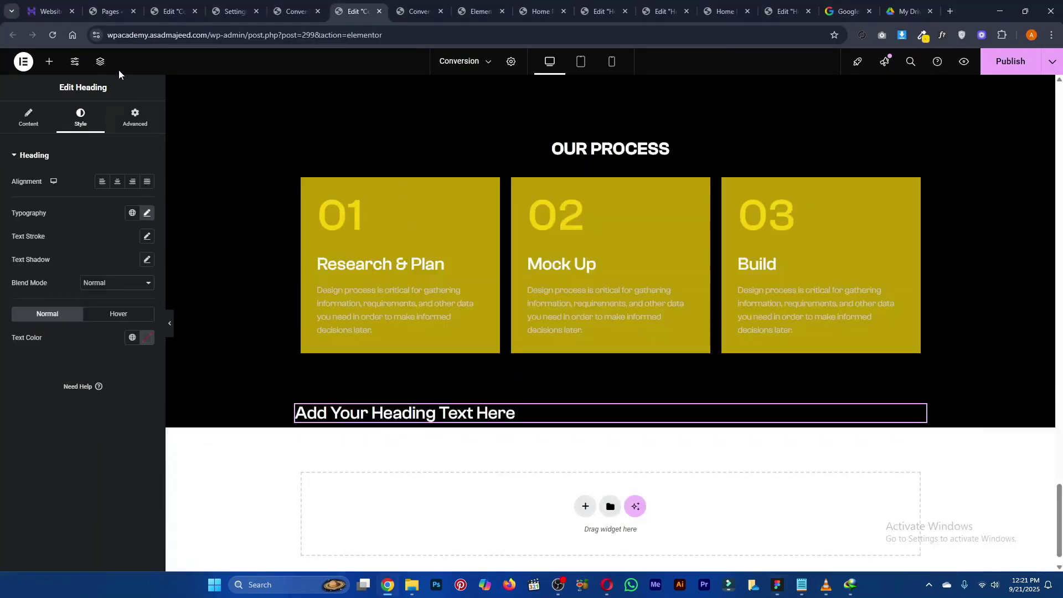
# Add a Text Editor widget below the new heading and replace its placeholder text with the copied pricing subtitle
pyautogui.click(49, 62)
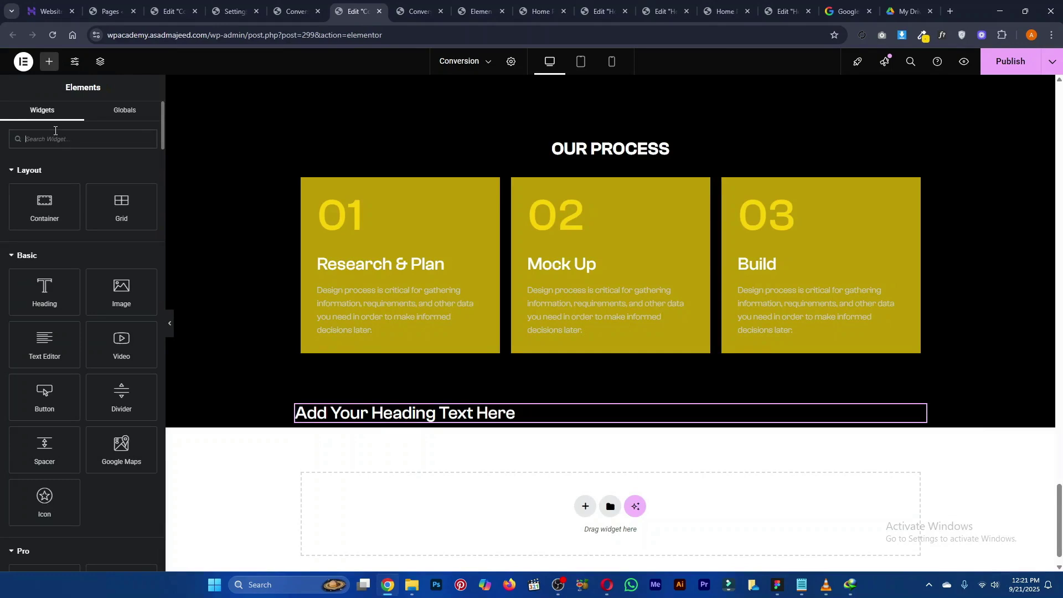
pyautogui.write('text')
pyautogui.moveTo(122, 180); pyautogui.dragTo(457, 421)
pyautogui.tripleClick(95, 278)
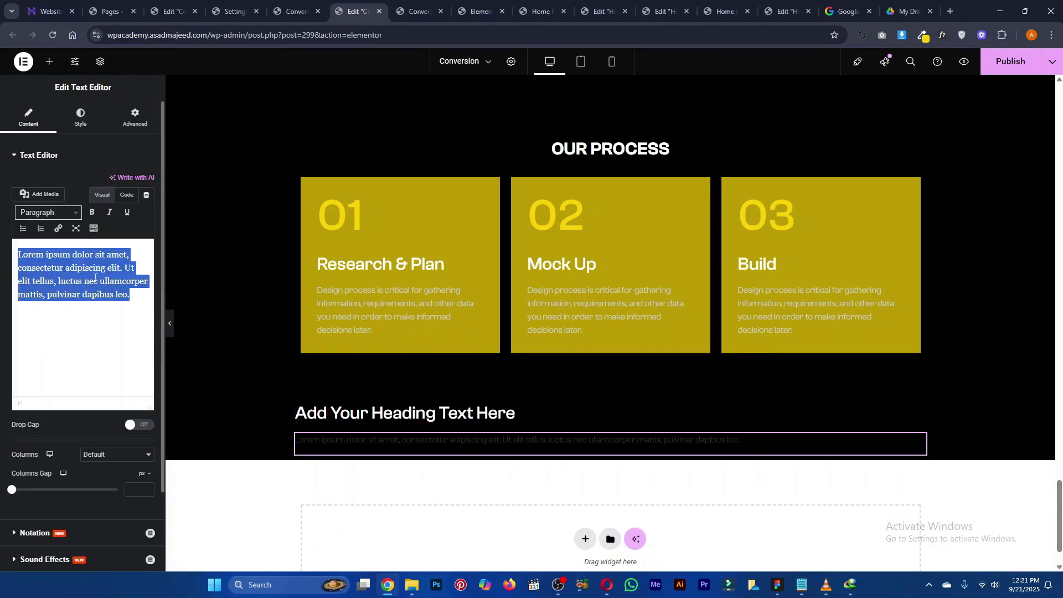
pyautogui.hotkey('ctrl', 'v')
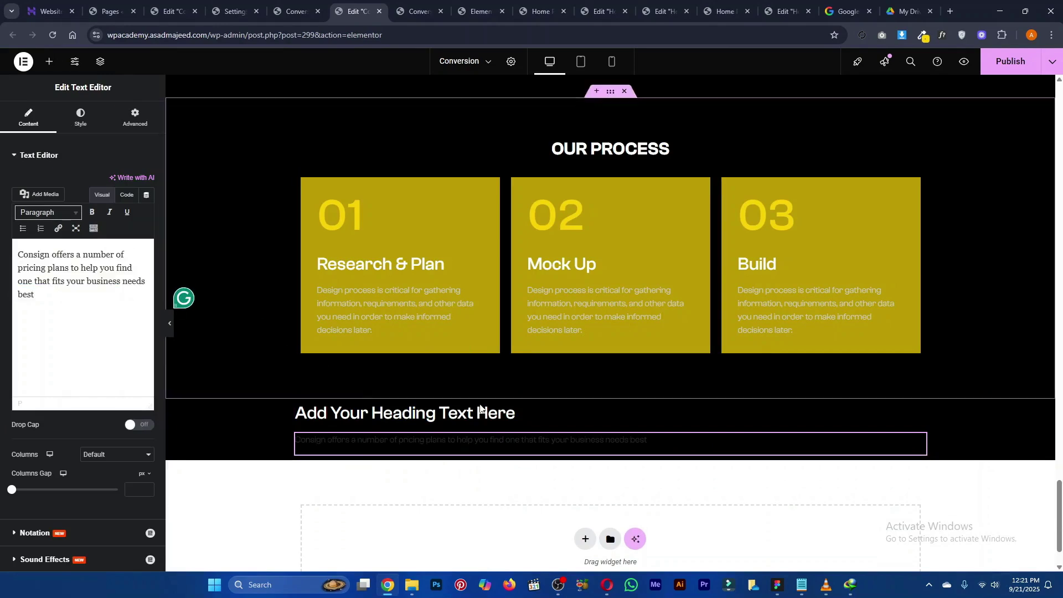
# Center the pricing container's contents with both Justify Content and Align Items set to Center
pyautogui.moveTo(599, 404)
pyautogui.click(81, 127)
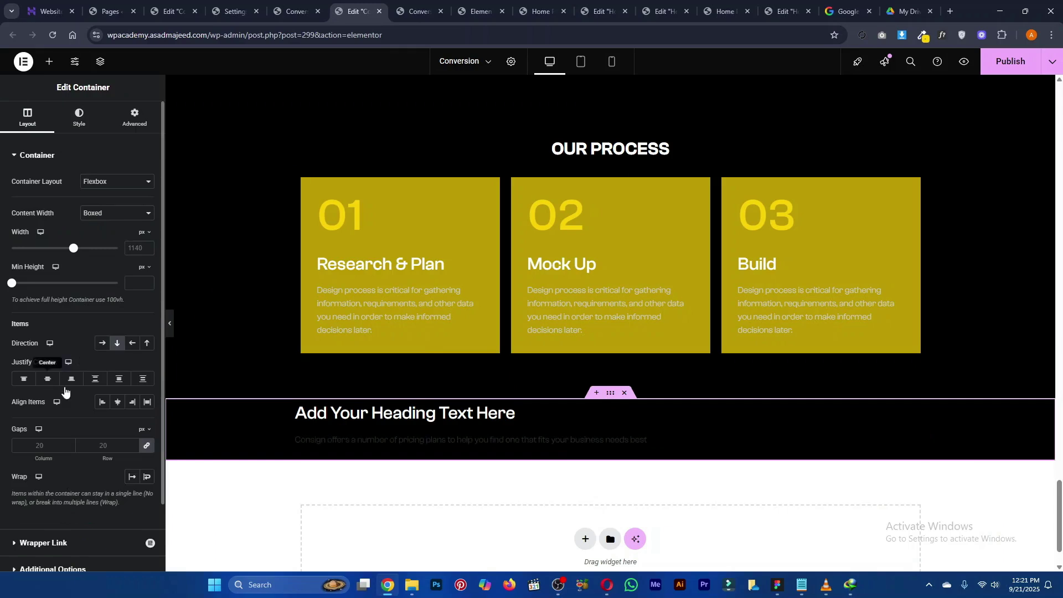
pyautogui.click(117, 402)
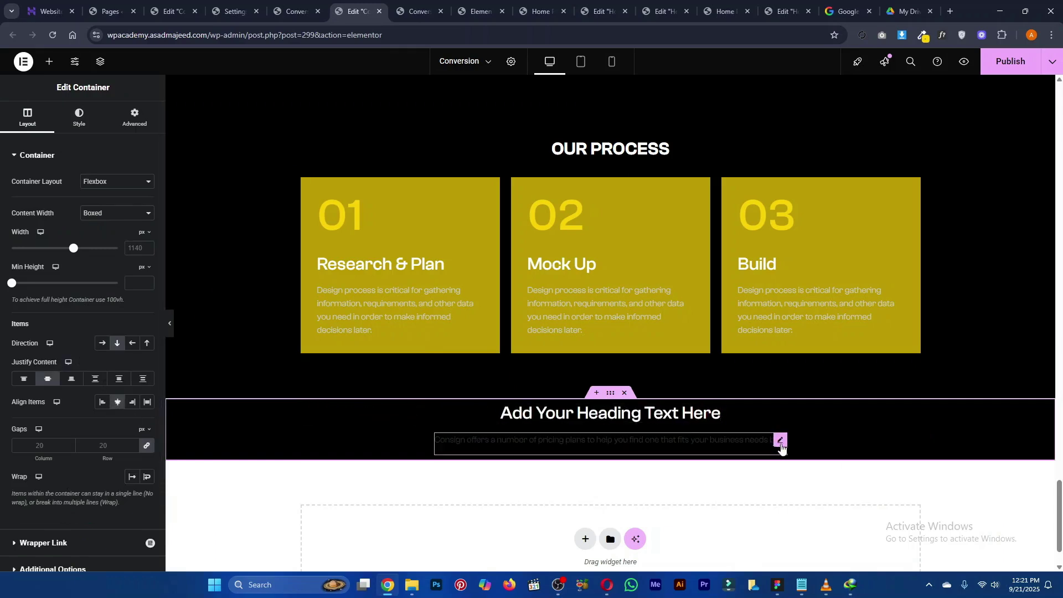
# Set the pricing subtitle's text color to the global Text color
pyautogui.click(781, 441)
pyautogui.click(80, 118)
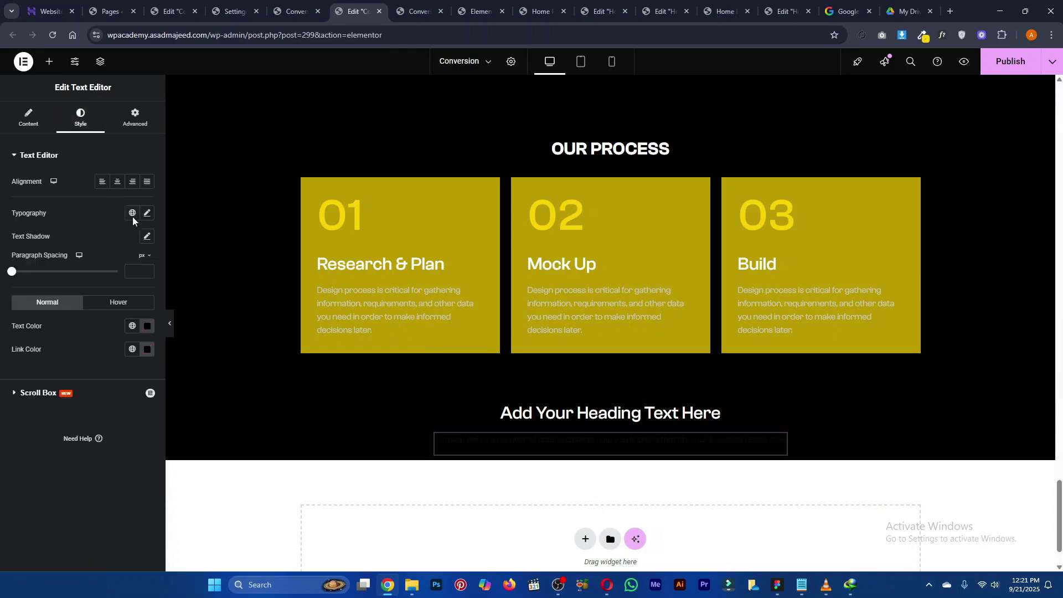
pyautogui.click(131, 326)
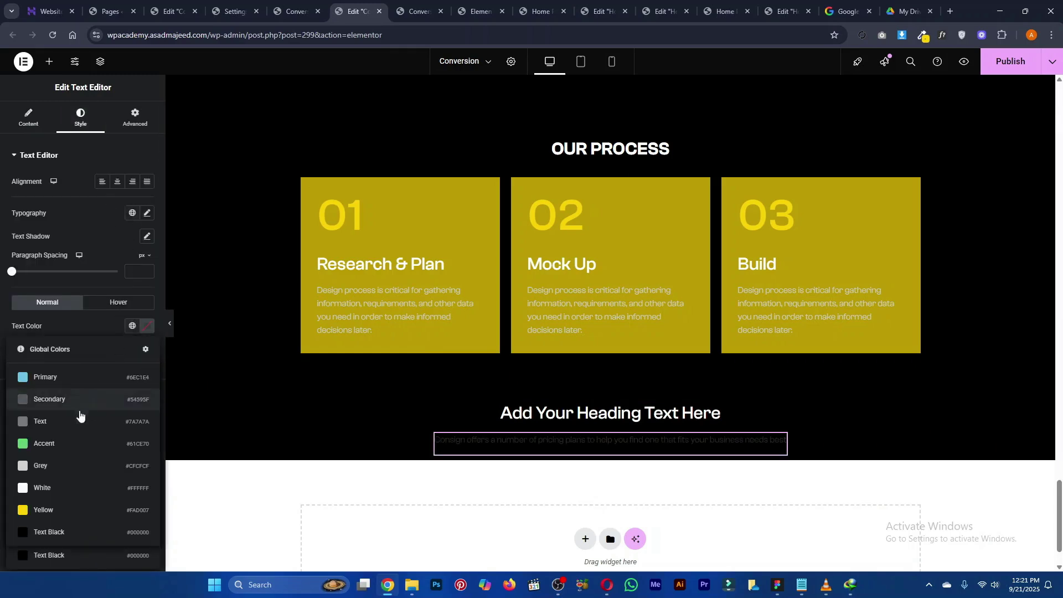
pyautogui.click(75, 422)
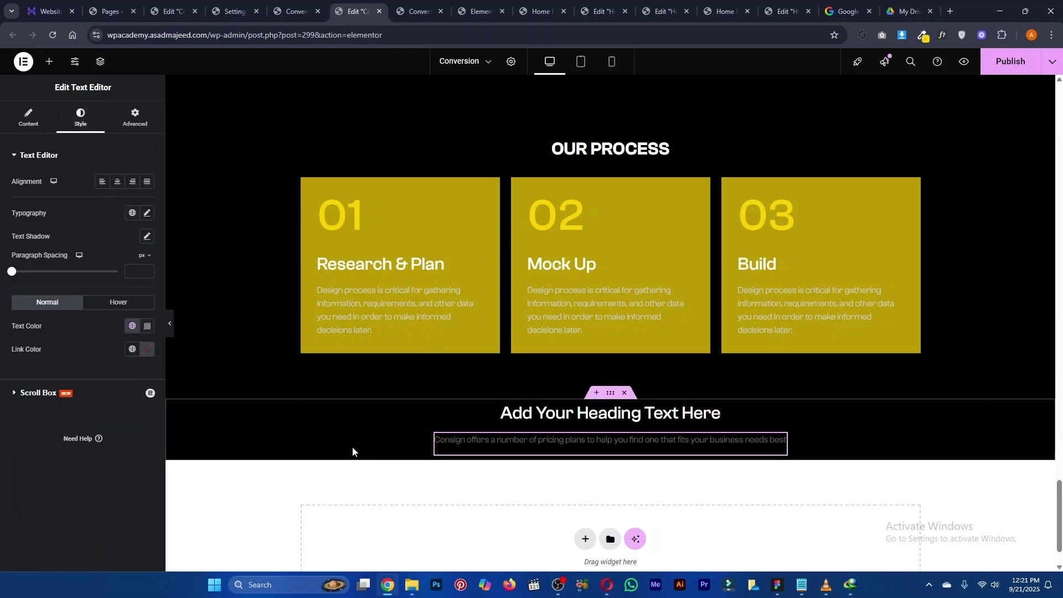
# Check the pricing cards in Figma, then add a container below the subtitle in Elementor and nest another container inside it
pyautogui.hotkey('alt', 'Tab')
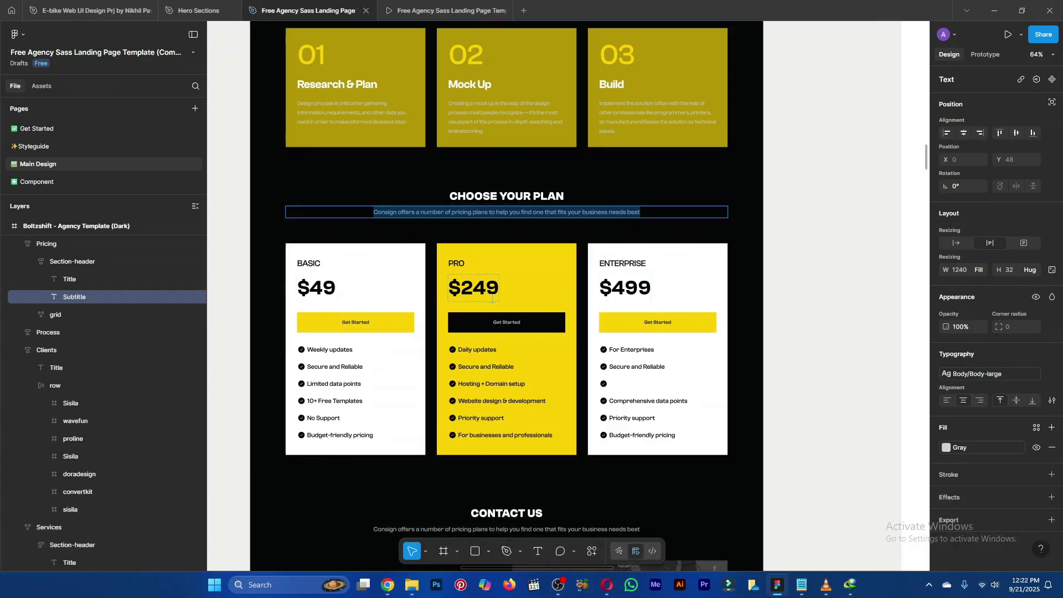
pyautogui.hotkey('alt', 'Tab')
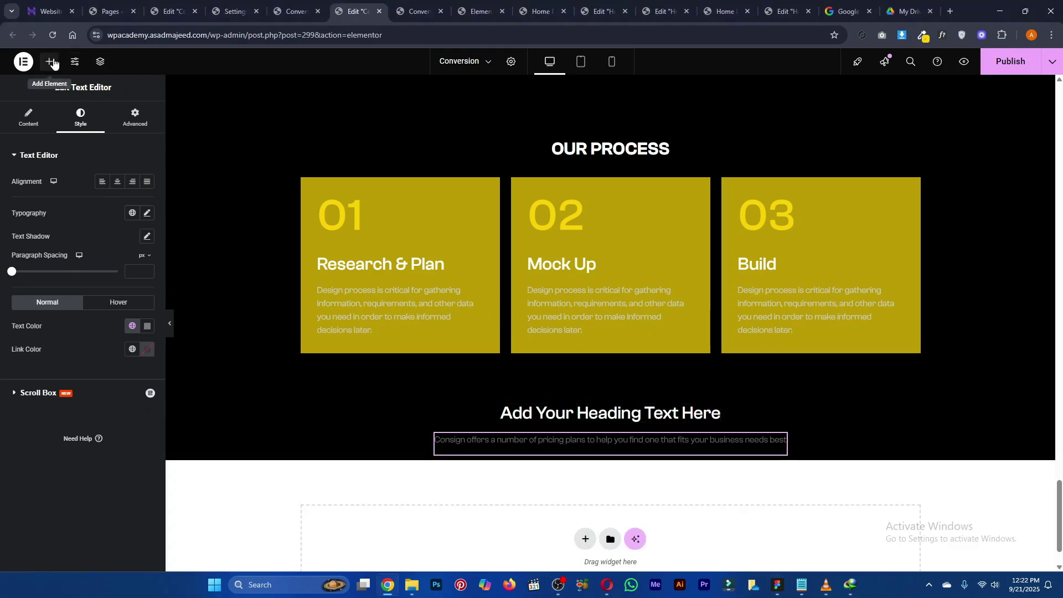
pyautogui.click(49, 62)
pyautogui.moveTo(49, 180); pyautogui.dragTo(484, 451)
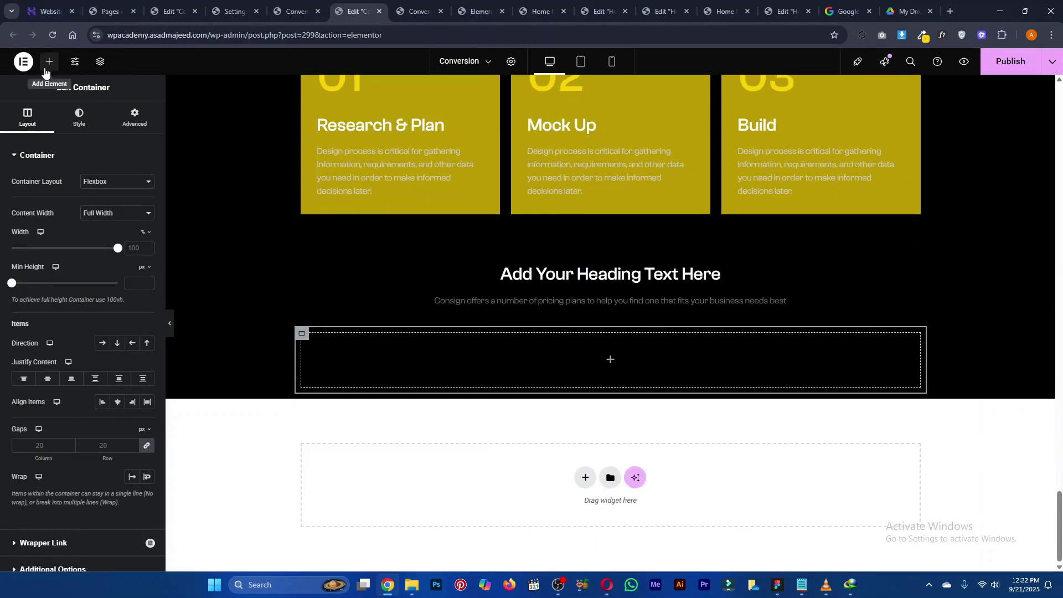
pyautogui.click(49, 62)
pyautogui.moveTo(58, 209); pyautogui.dragTo(455, 339)
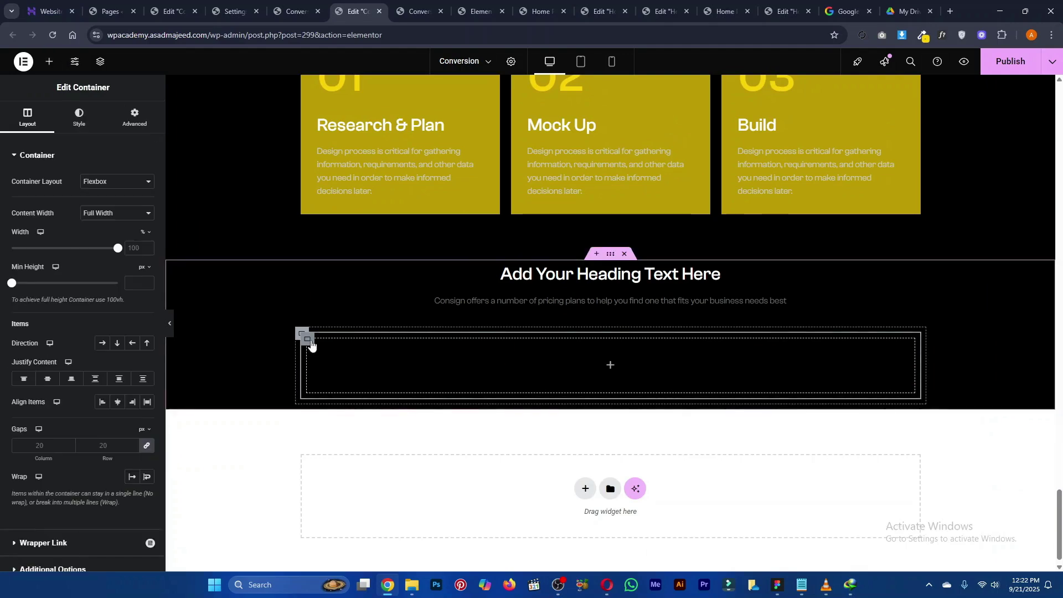
# Duplicate the nested container twice and set the parent container's direction to row for three side-by-side columns
pyautogui.hotkey('ctrl', 'd')
pyautogui.hotkey('ctrl', 'd')
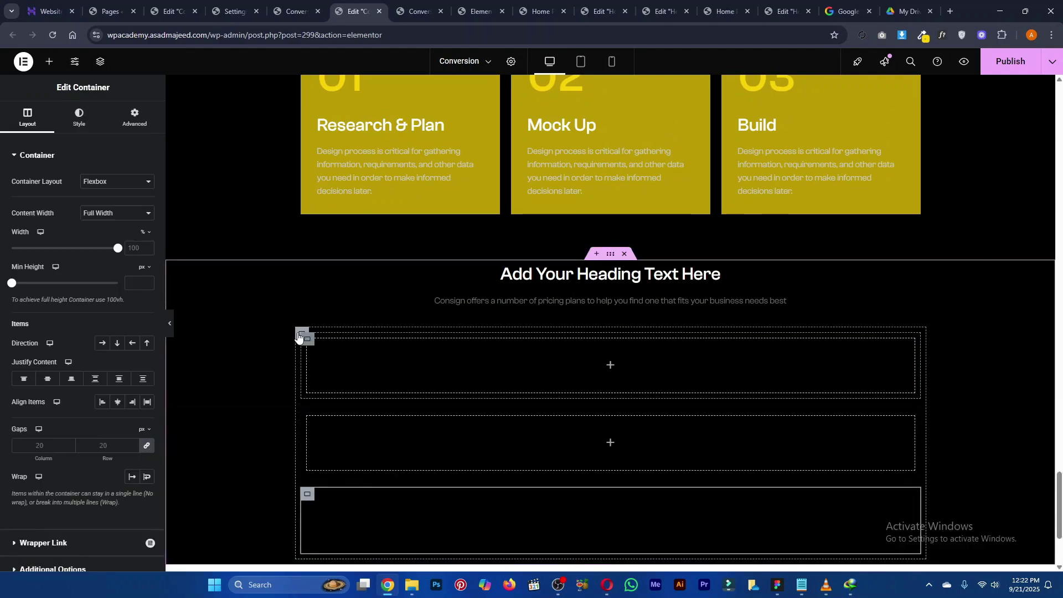
pyautogui.click(102, 344)
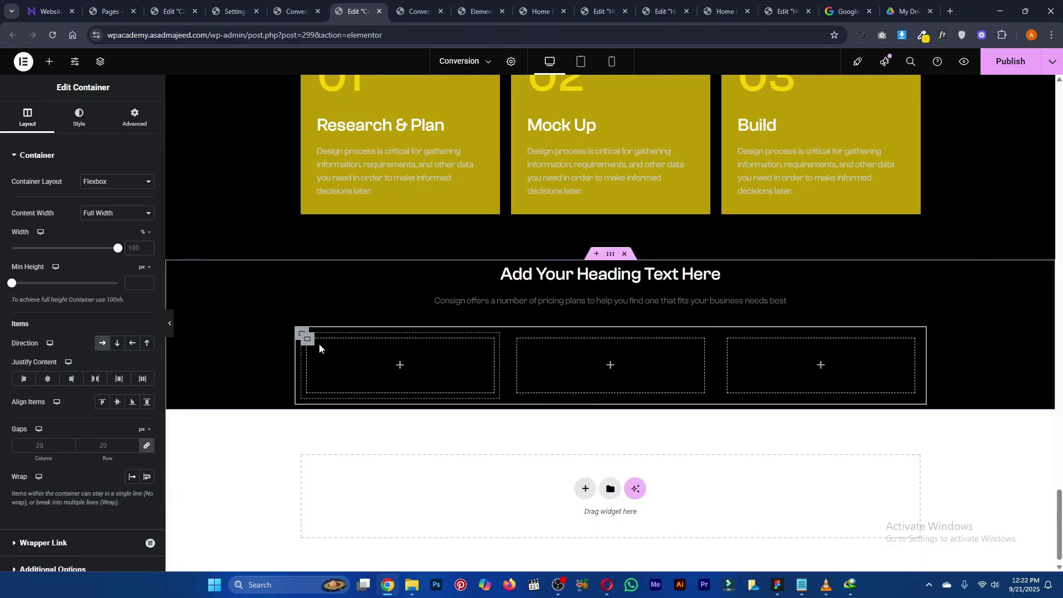
# Check the plan card contents in Figma and add a Text Editor widget to the first of the three pricing columns
pyautogui.hotkey('alt', 'Tab')
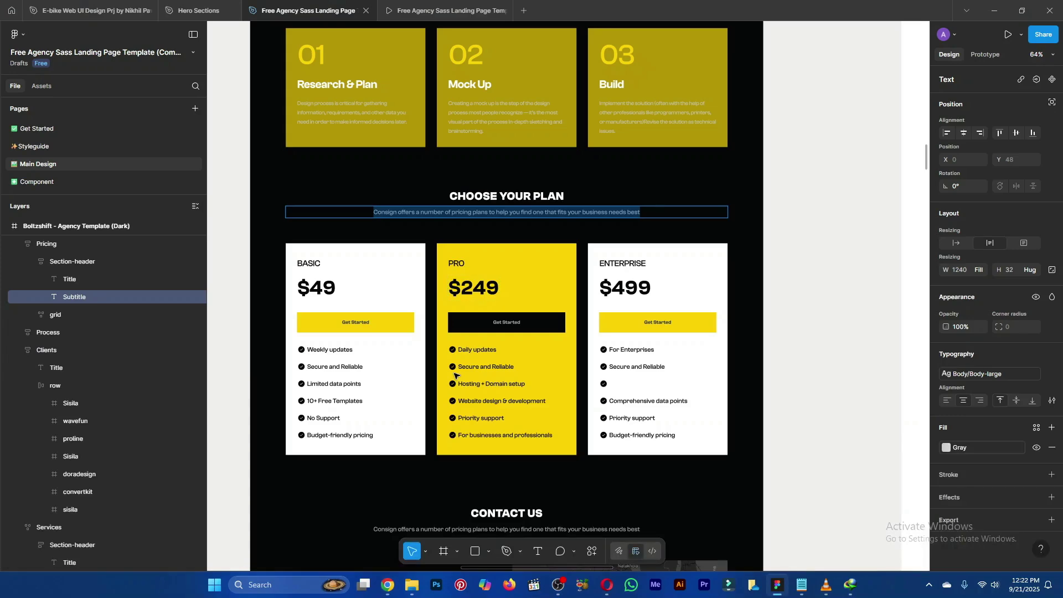
pyautogui.hotkey('alt', 'Tab')
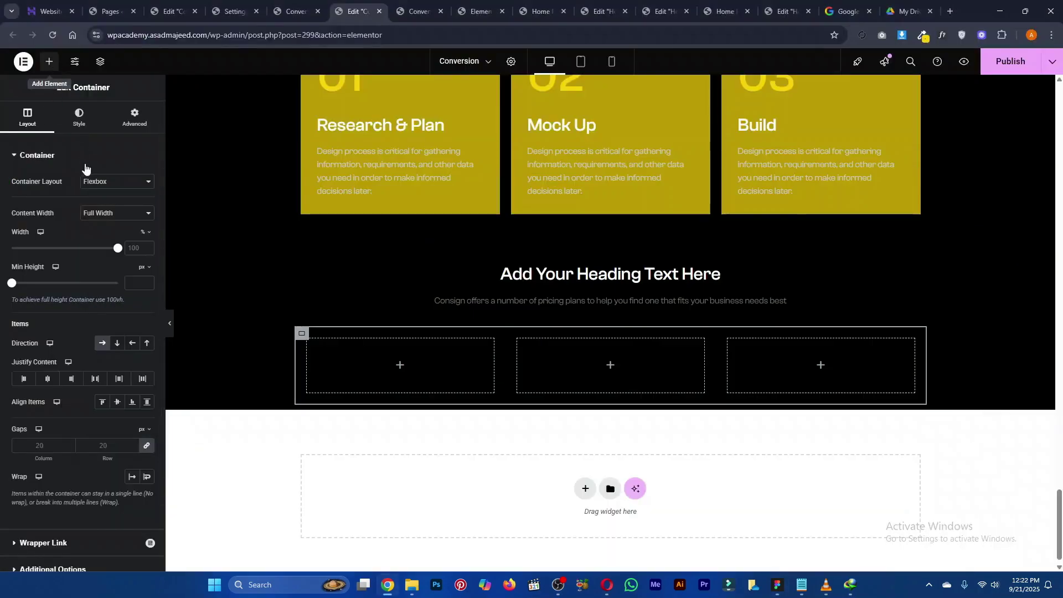
pyautogui.click(50, 61)
pyautogui.write('text')
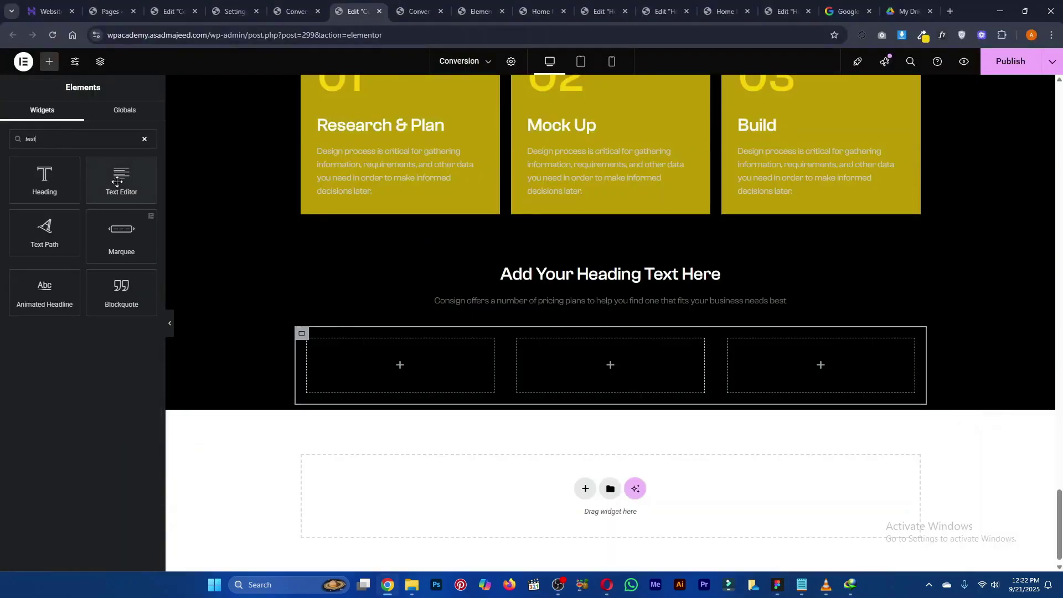
pyautogui.moveTo(122, 180); pyautogui.dragTo(371, 386)
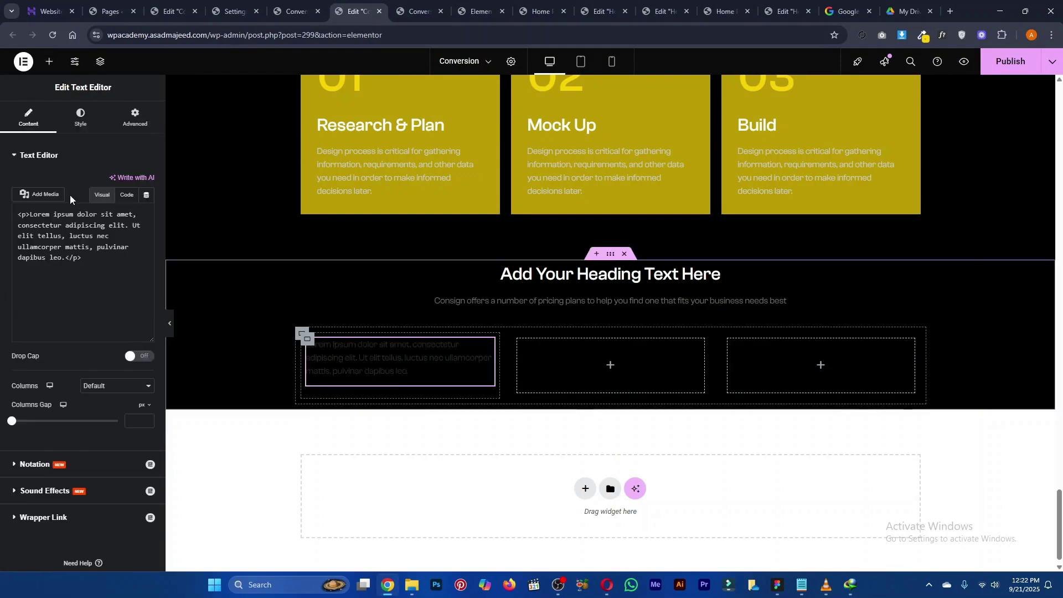
# Replace the placeholder text in the first pricing column's text widget with "Basic"
pyautogui.hotkey('ctrl', 'a')
pyautogui.keyDown('shift'); pyautogui.click(76, 284); pyautogui.keyUp('shift')
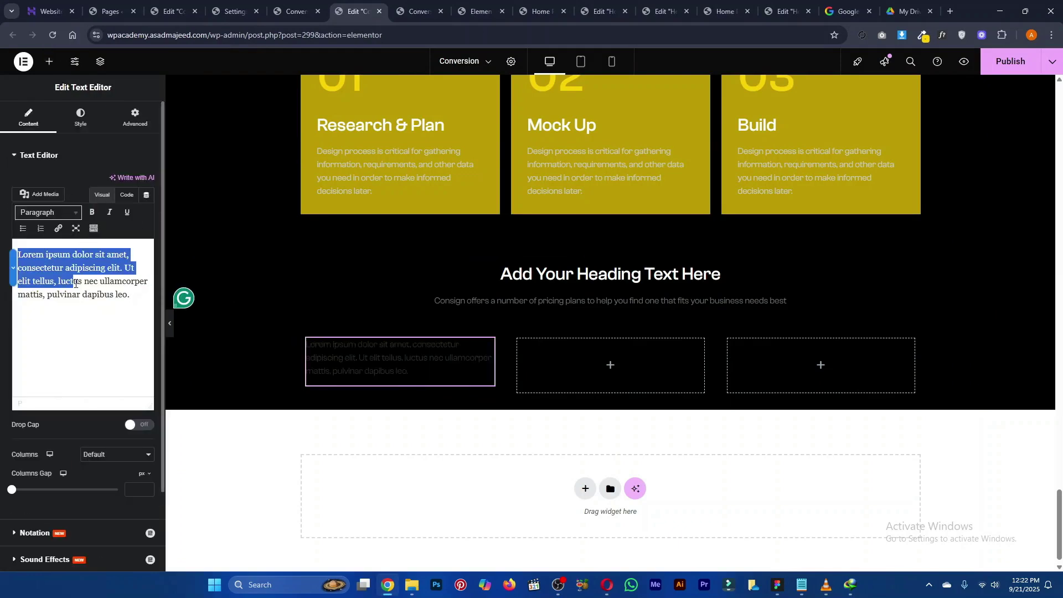
pyautogui.write('Bas')
pyautogui.hotkey('ctrl', 'a')
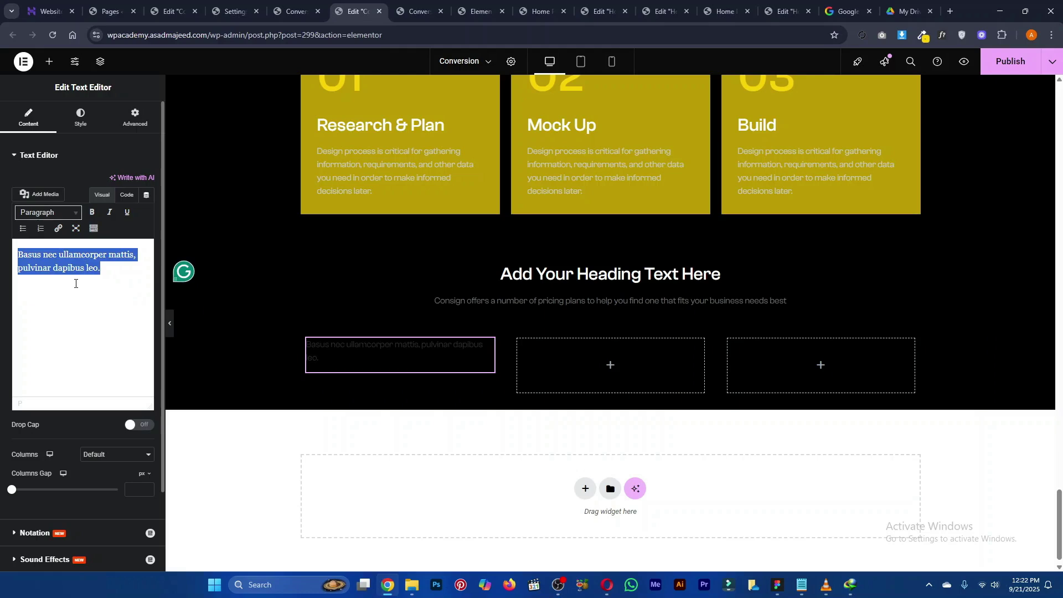
pyautogui.press('BackSpace')
pyautogui.write('Bas')
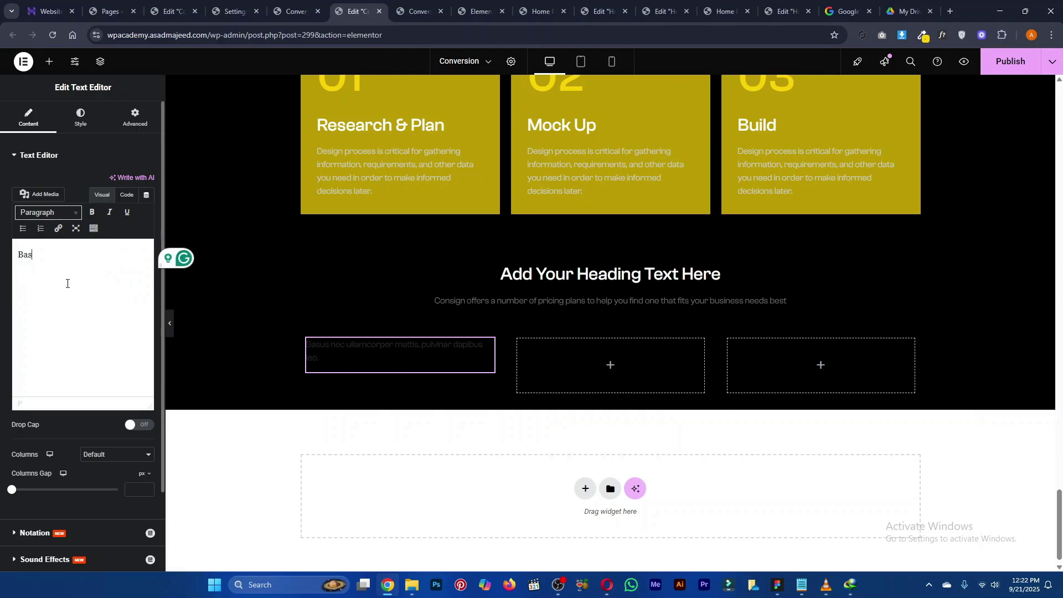
pyautogui.write('ic')
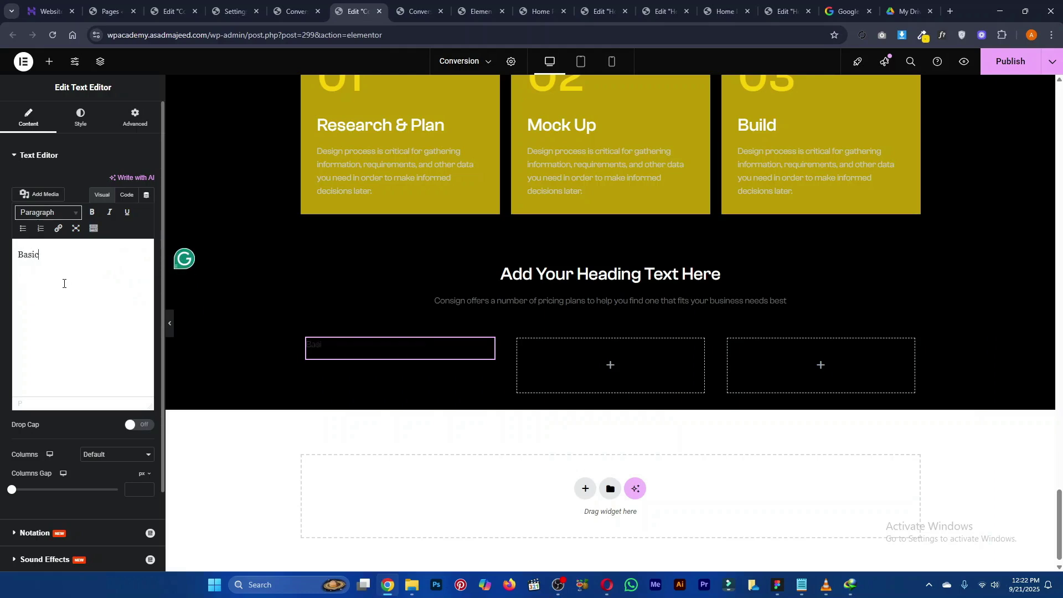
# Check the Basic card in the Figma design, then add a Heading widget below the "Basic" text in the first pricing column
pyautogui.hotkey('alt', 'Tab')
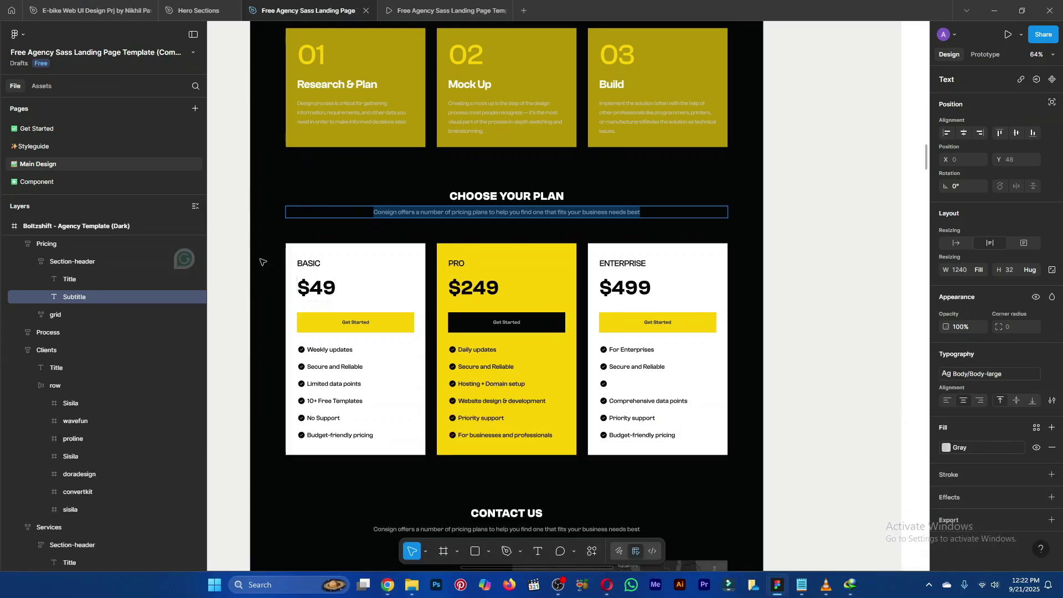
pyautogui.hotkey('alt', 'Tab')
pyautogui.click(49, 63)
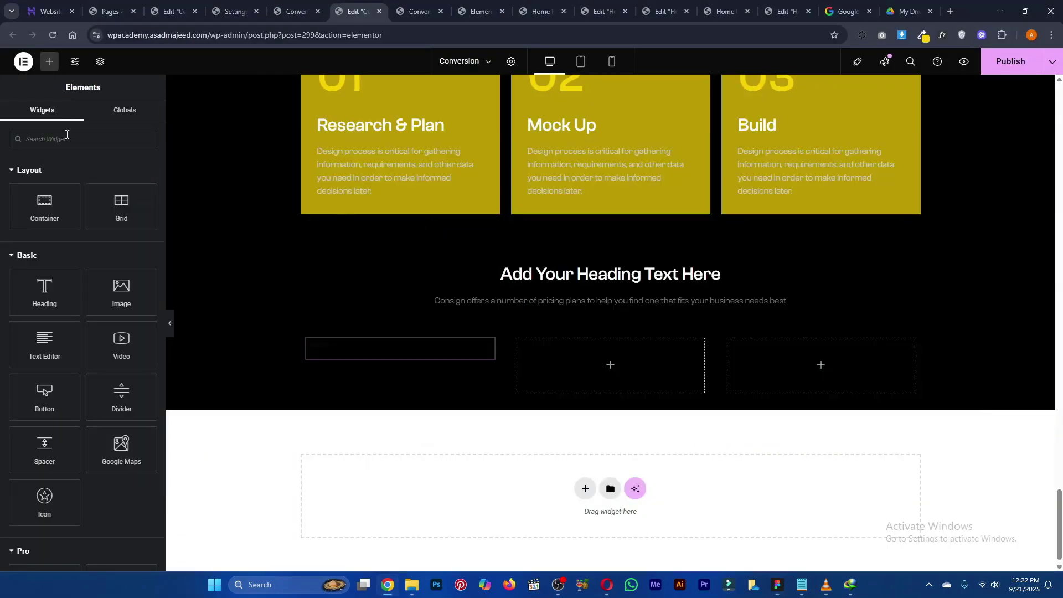
pyautogui.write('head')
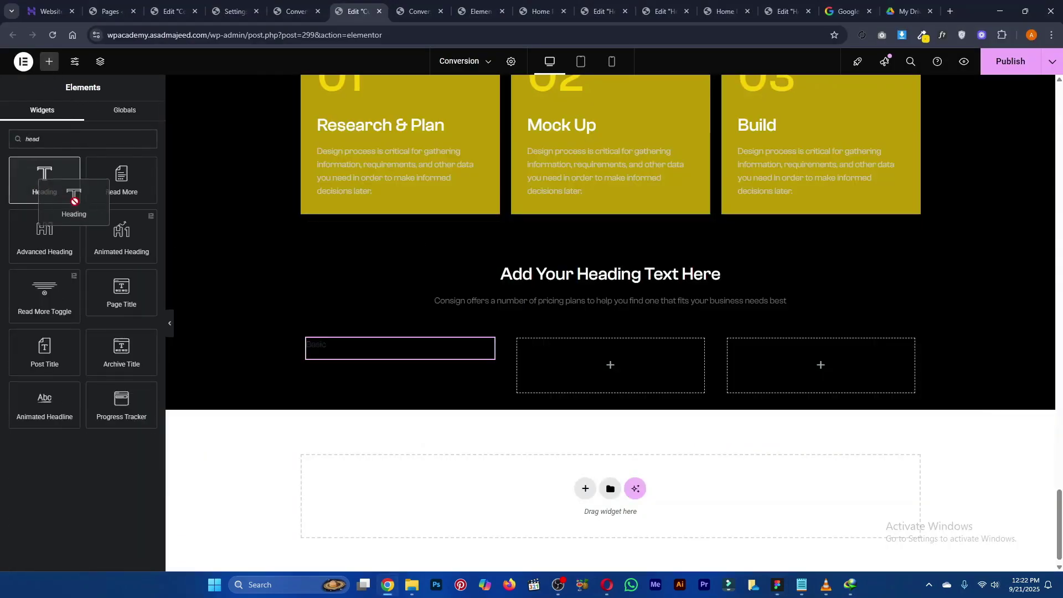
pyautogui.moveTo(71, 194); pyautogui.dragTo(345, 358)
# Replace the new heading's placeholder title with the Basic plan price "$49", checking it against the Figma design
pyautogui.tripleClick(78, 204)
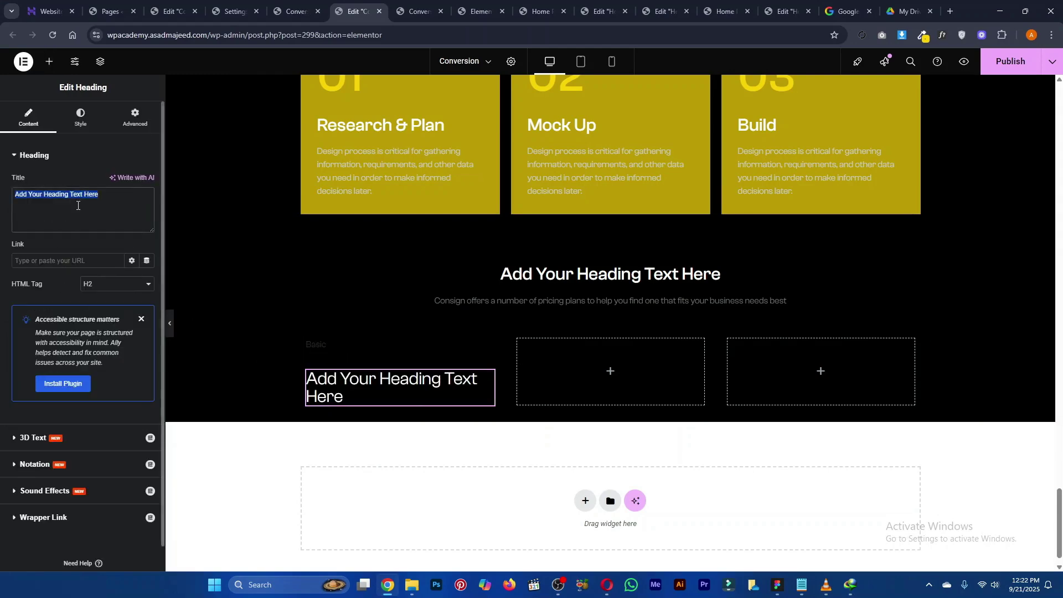
pyautogui.write('Consign offers a number of pricing plans to help you find one that fits your business needs best')
pyautogui.hotkey('ctrl', 'a')
pyautogui.hotkey('alt', 'Tab')
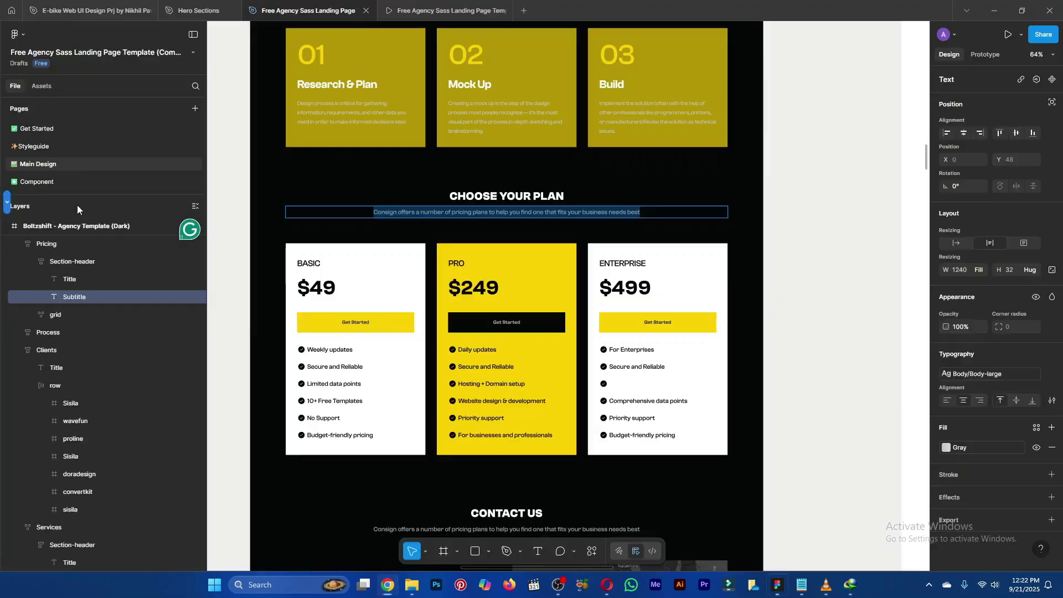
pyautogui.hotkey('alt', 'Tab')
pyautogui.write('4')
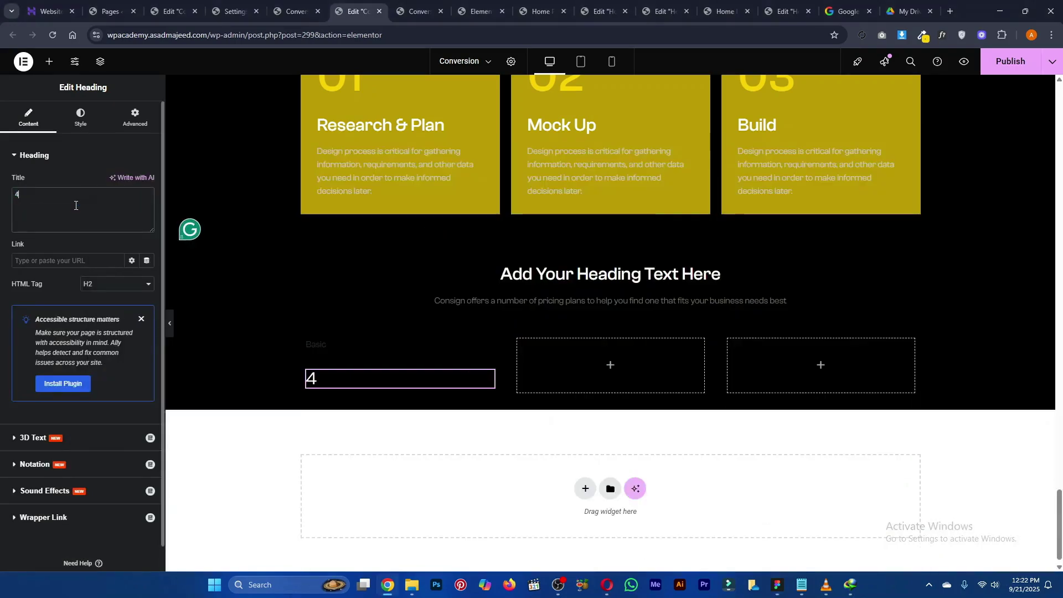
pyautogui.write('9$')
pyautogui.press('Left')
pyautogui.press('BackSpace')
pyautogui.press('BackSpace')
# Check the Figma card, then add a Button widget below the $49 price and set its text to "Get Started"
pyautogui.hotkey('alt', 'Tab')
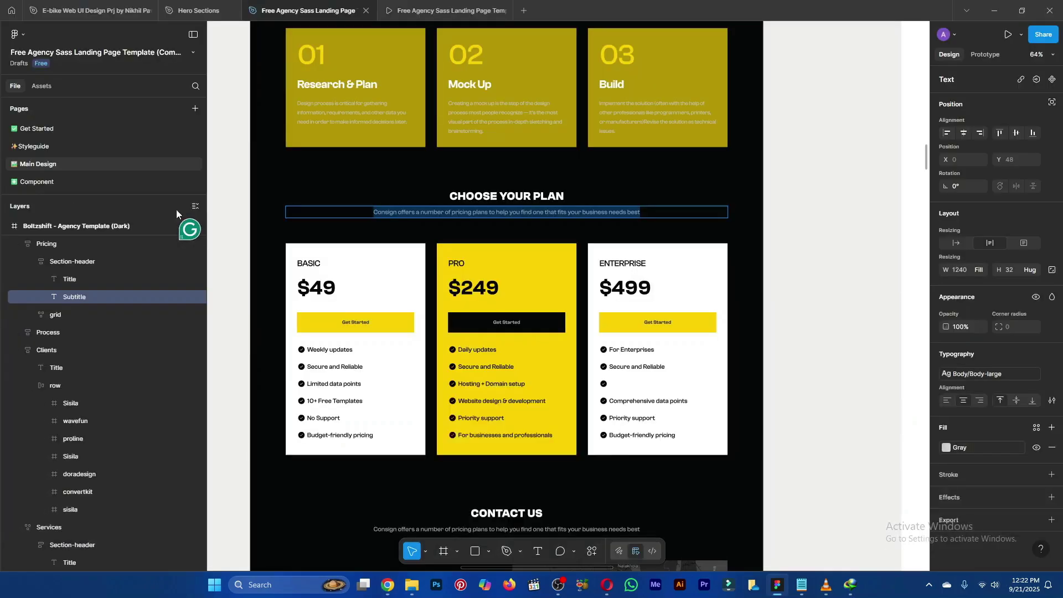
pyautogui.hotkey('alt', 'Tab')
pyautogui.click(49, 61)
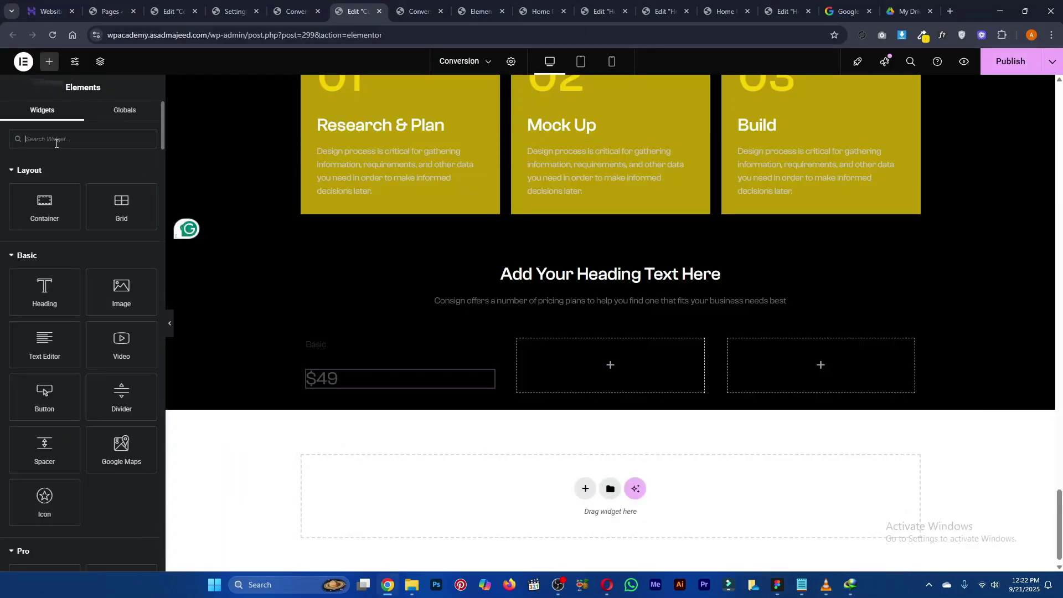
pyautogui.write('butt')
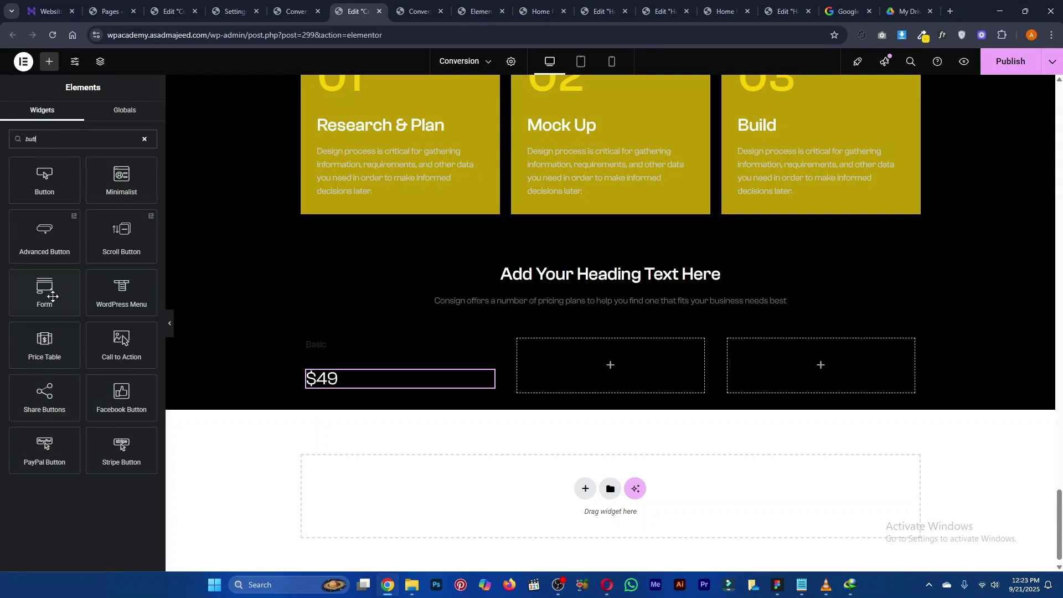
pyautogui.moveTo(42, 185); pyautogui.dragTo(357, 381)
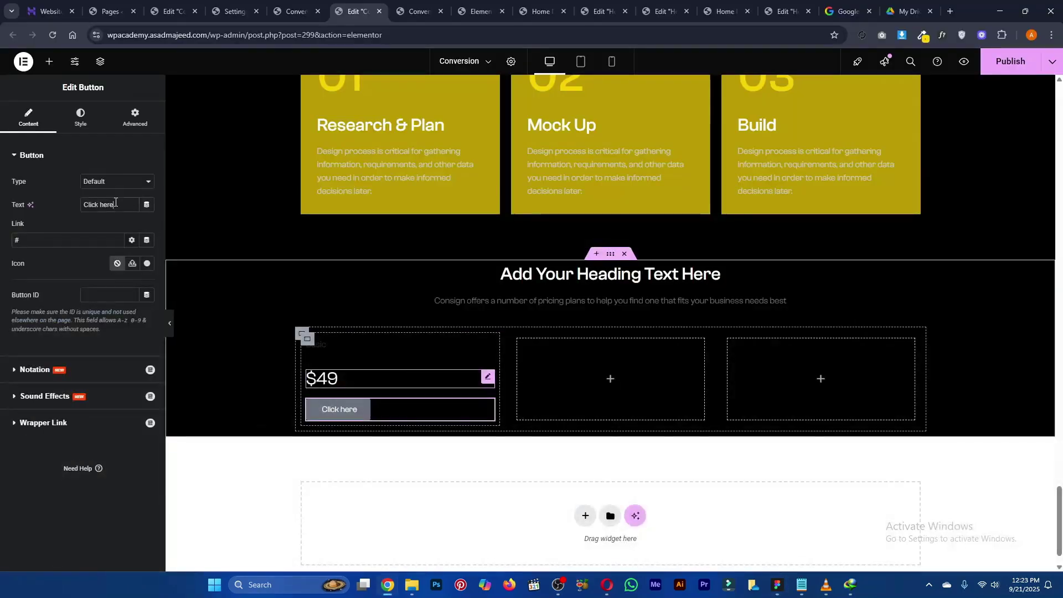
pyautogui.tripleClick(115, 202)
pyautogui.write('Get')
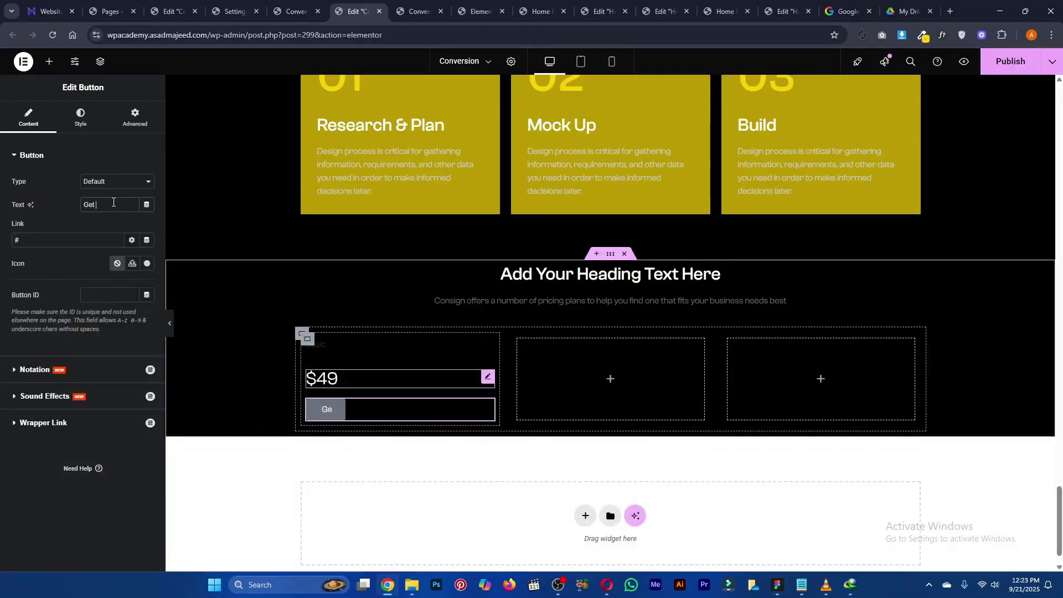
pyautogui.write(' Started')
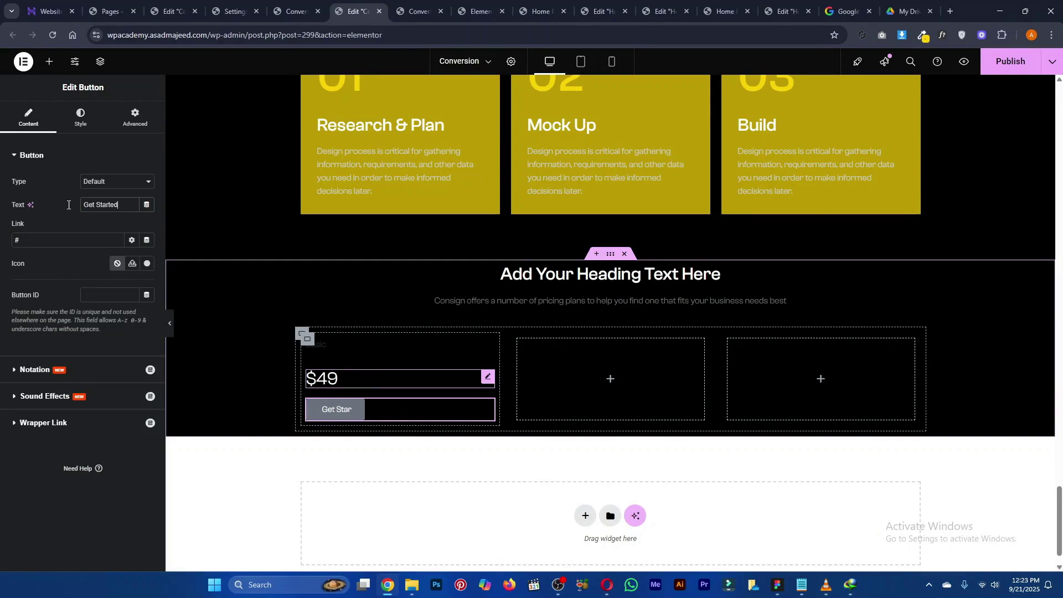
# Apply the global black text color and global yellow background color to the Get Started button, matching the Figma design
pyautogui.click(81, 122)
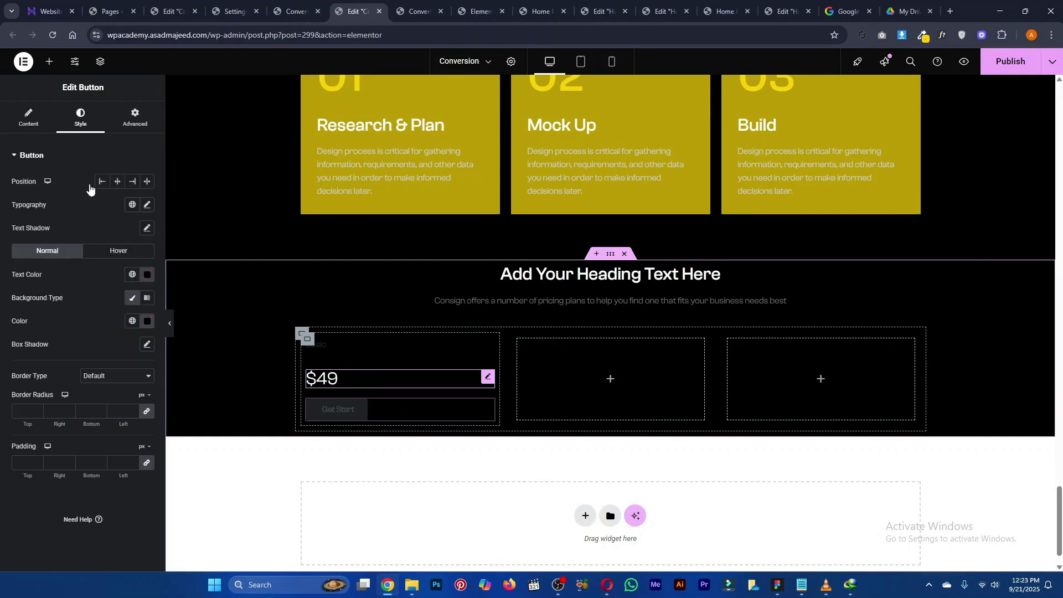
pyautogui.click(132, 275)
pyautogui.hotkey('alt', 'Tab')
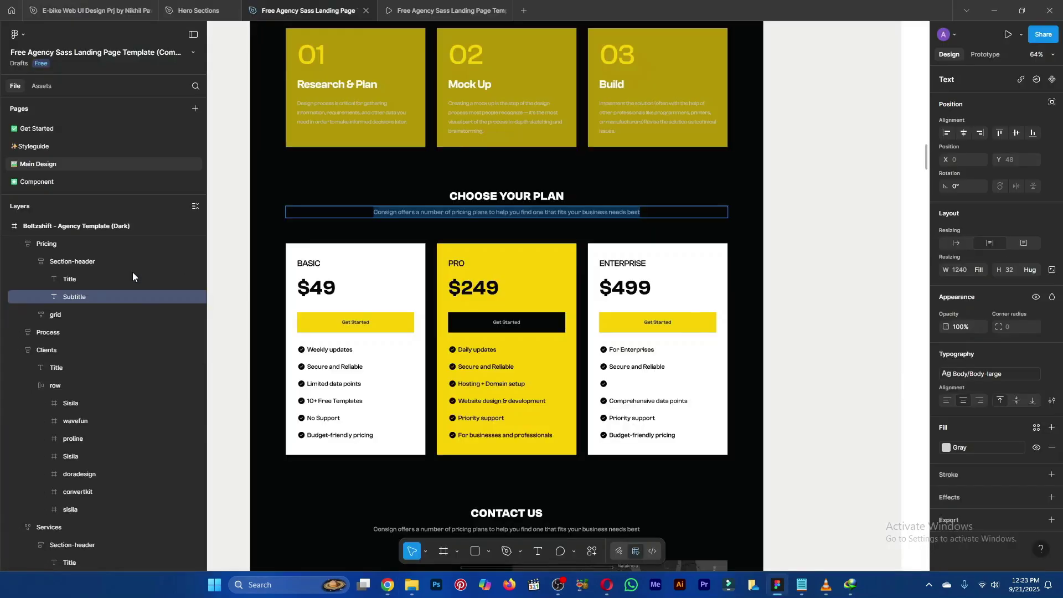
pyautogui.hotkey('alt', 'Tab')
pyautogui.click(76, 477)
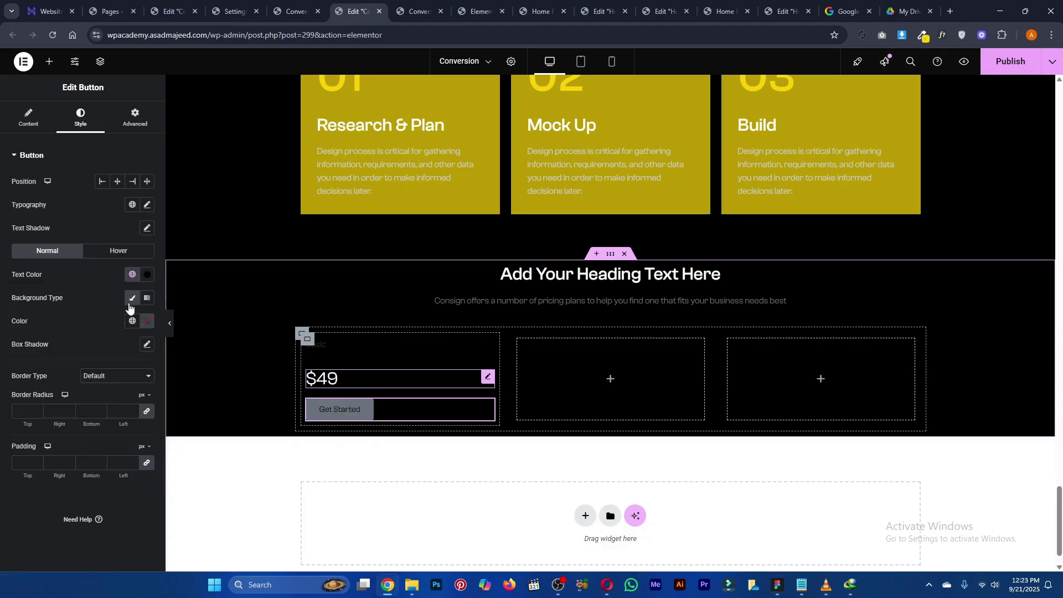
pyautogui.click(132, 321)
pyautogui.click(64, 504)
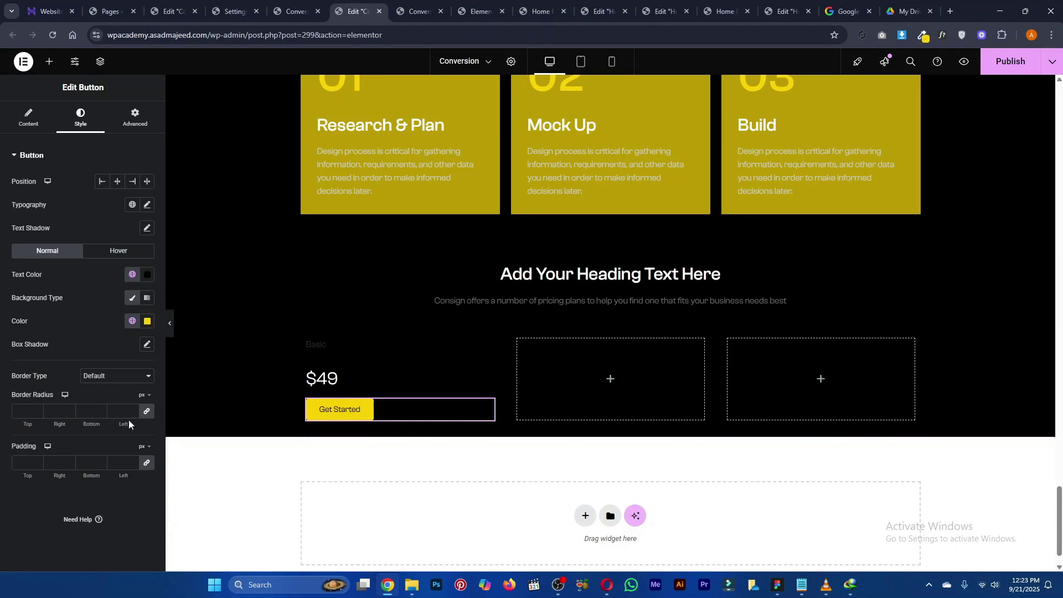
# Unlink the Get Started button's padding values and set 16 px top and bottom, 100 px right and left
pyautogui.click(145, 464)
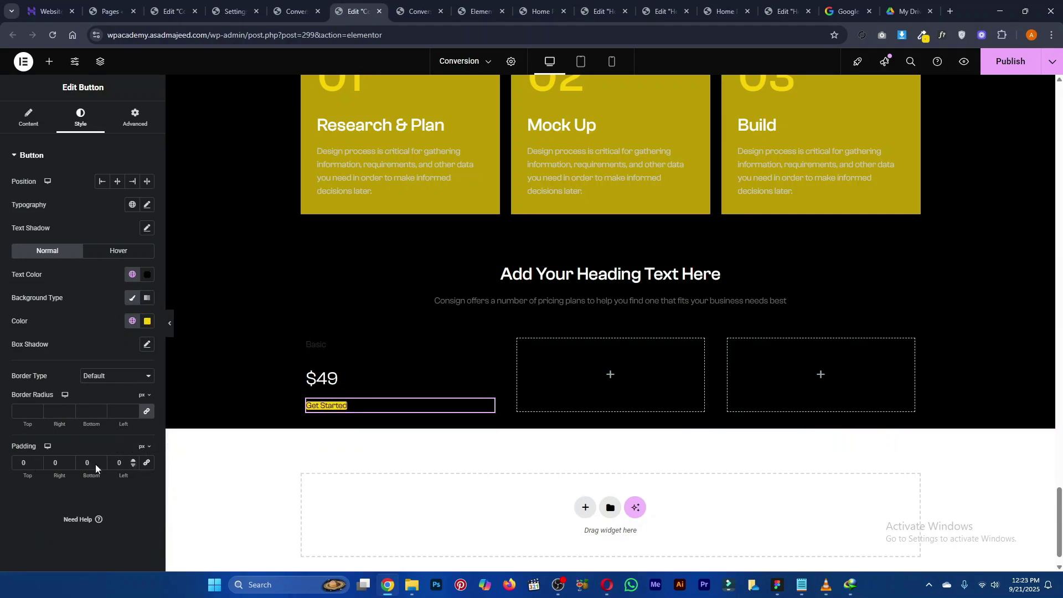
pyautogui.click(22, 465)
pyautogui.write('16')
pyautogui.press('Tab')
pyautogui.write('100')
pyautogui.press('Tab')
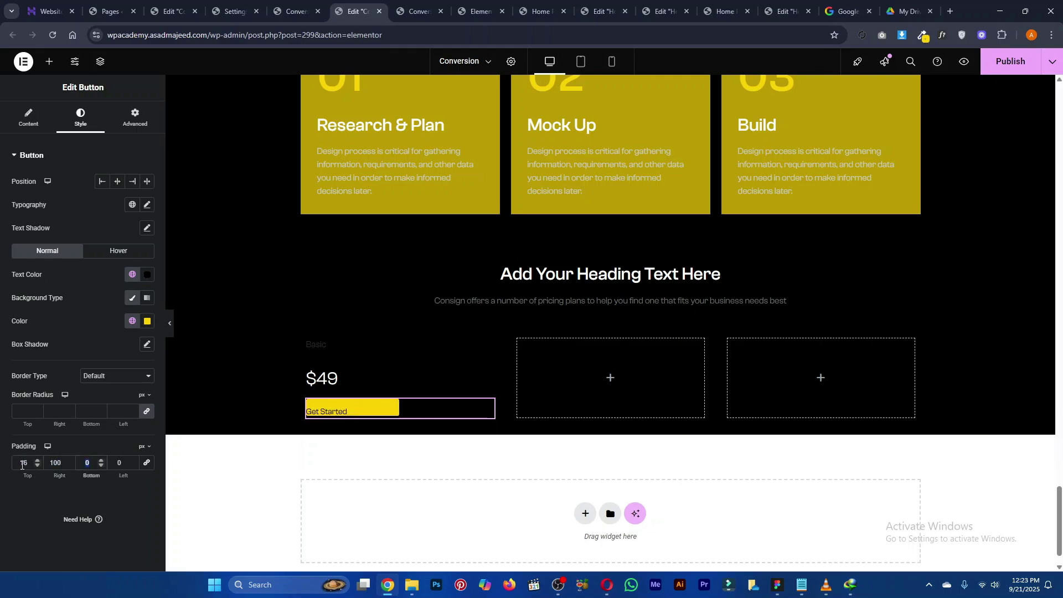
pyautogui.write('16')
pyautogui.press('Tab')
pyautogui.write('100')
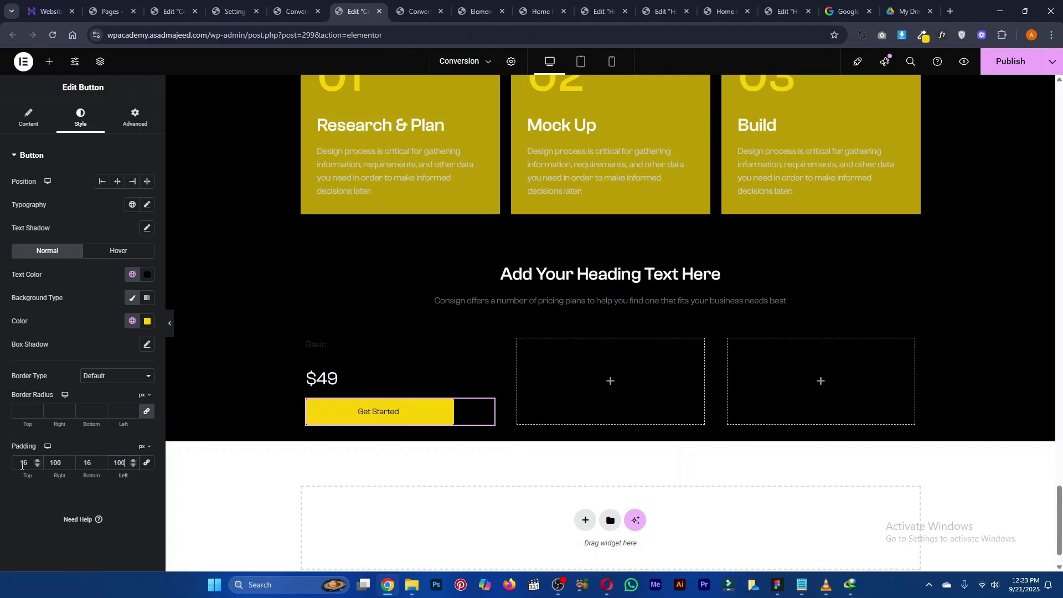
# Widen the Get Started button by setting its right and left padding to 120 px
pyautogui.click(54, 460)
pyautogui.write('120')
pyautogui.press('Tab')
pyautogui.press('Tab')
pyautogui.write('120')
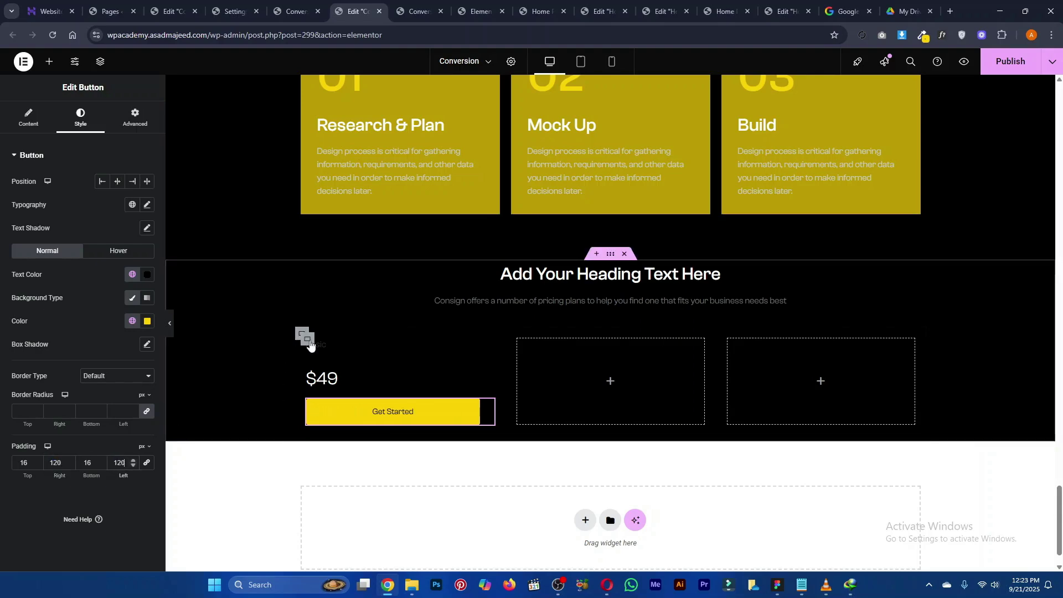
# Check the card color in Figma, then give the first pricing column's container a classic background color of #FFFFFF
pyautogui.hotkey('alt', 'Tab')
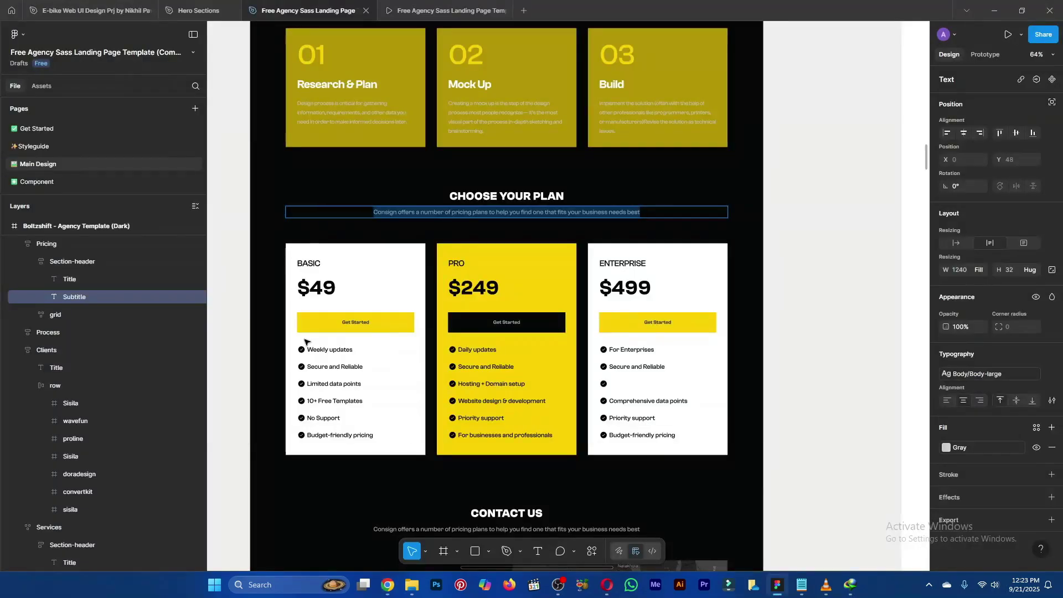
pyautogui.hotkey('alt', 'Tab')
pyautogui.click(305, 337)
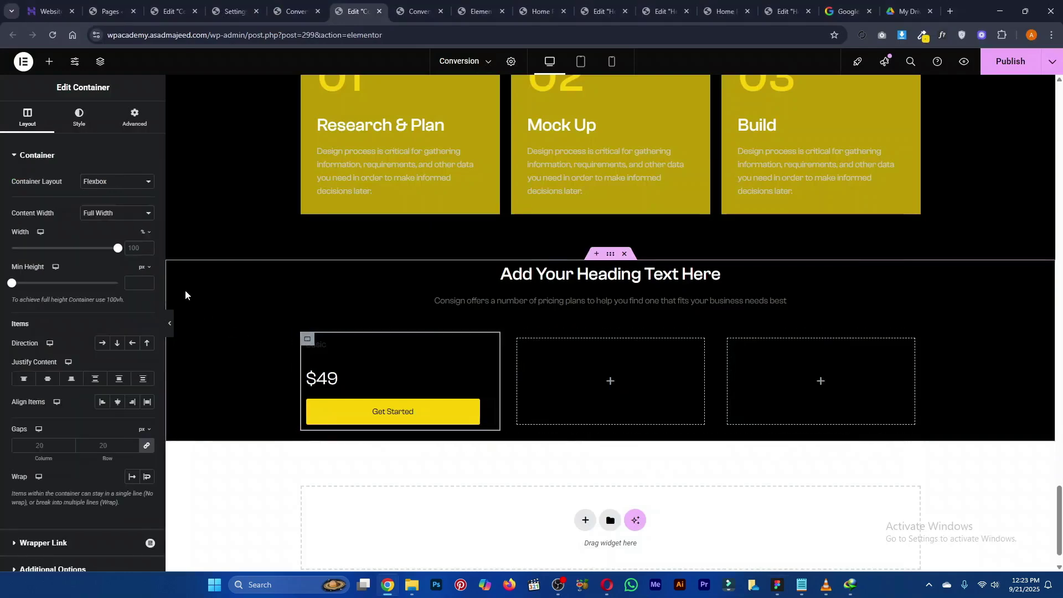
pyautogui.click(80, 114)
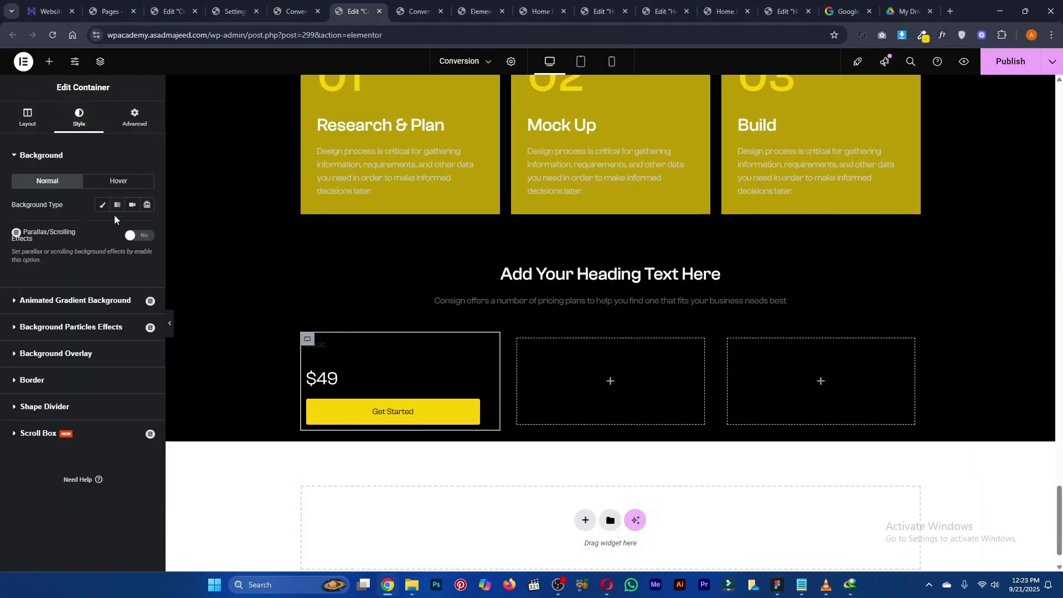
pyautogui.click(103, 205)
pyautogui.click(146, 285)
pyautogui.click(86, 326)
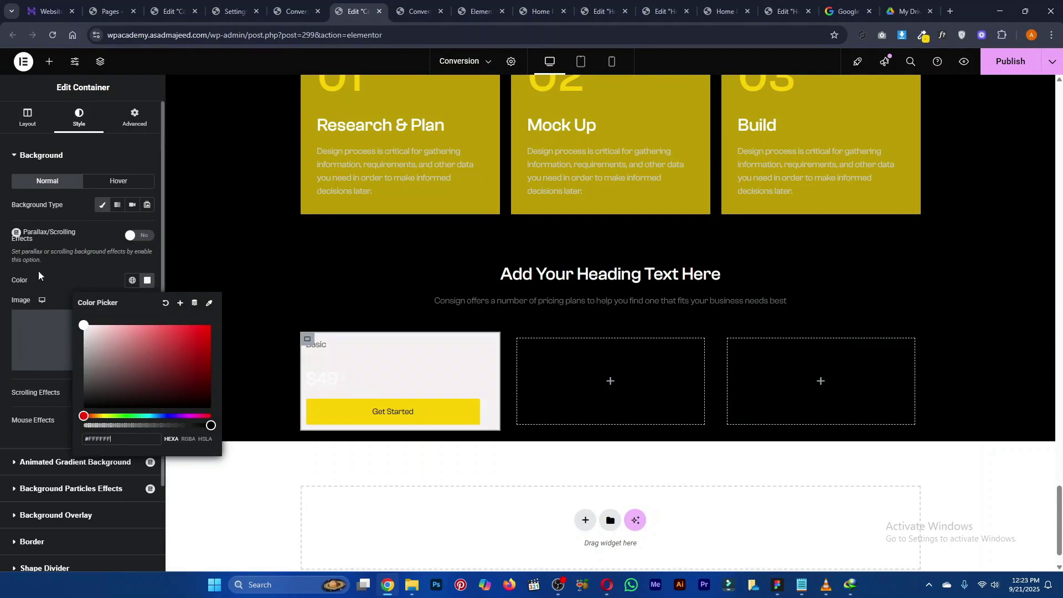
# Set the $49 heading's text color to the global black
pyautogui.click(382, 392)
pyautogui.click(404, 376)
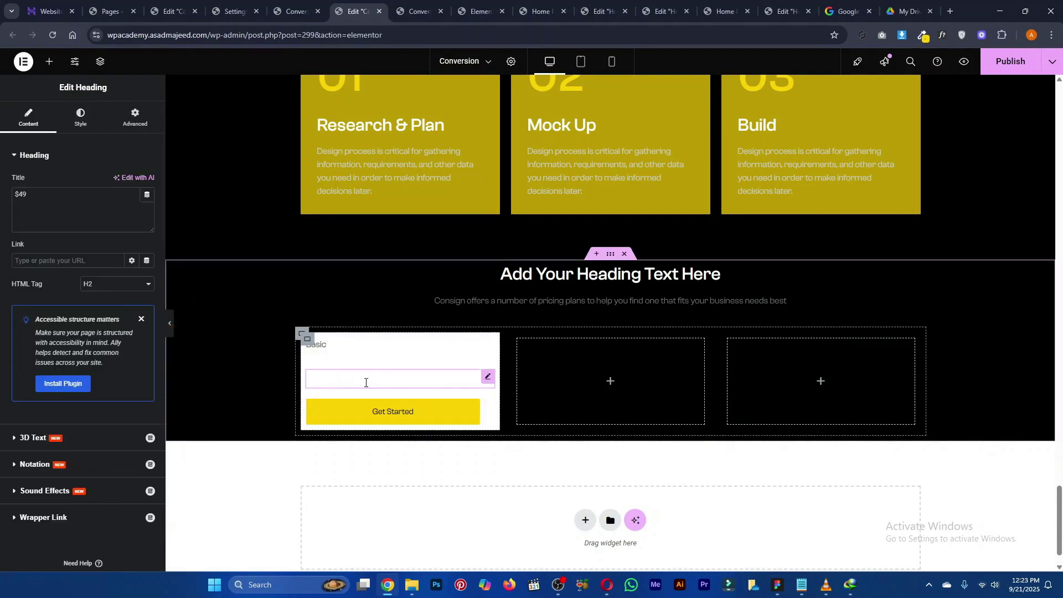
pyautogui.click(81, 118)
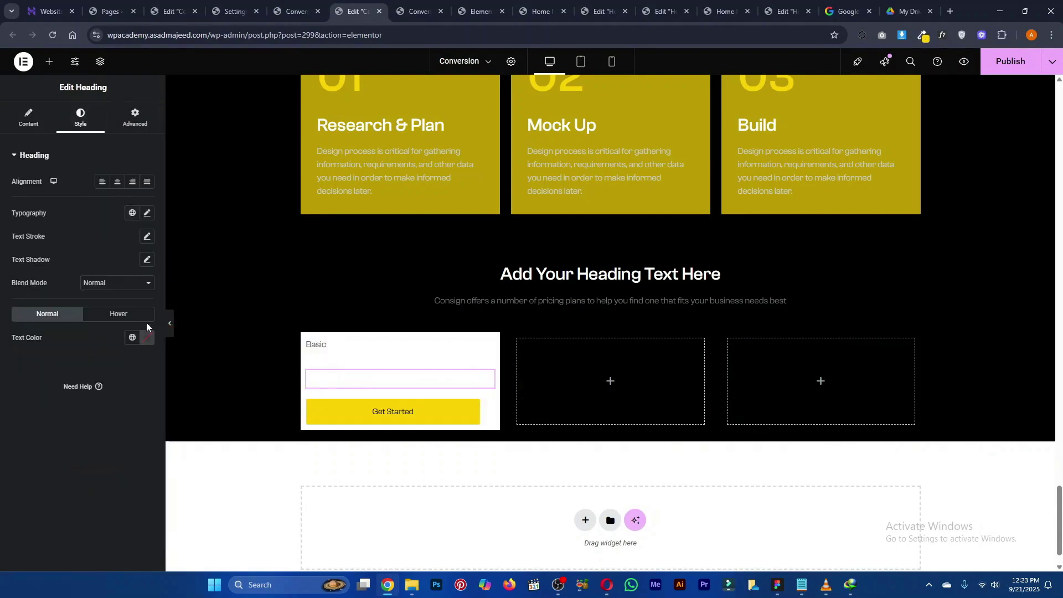
pyautogui.click(133, 338)
pyautogui.click(75, 545)
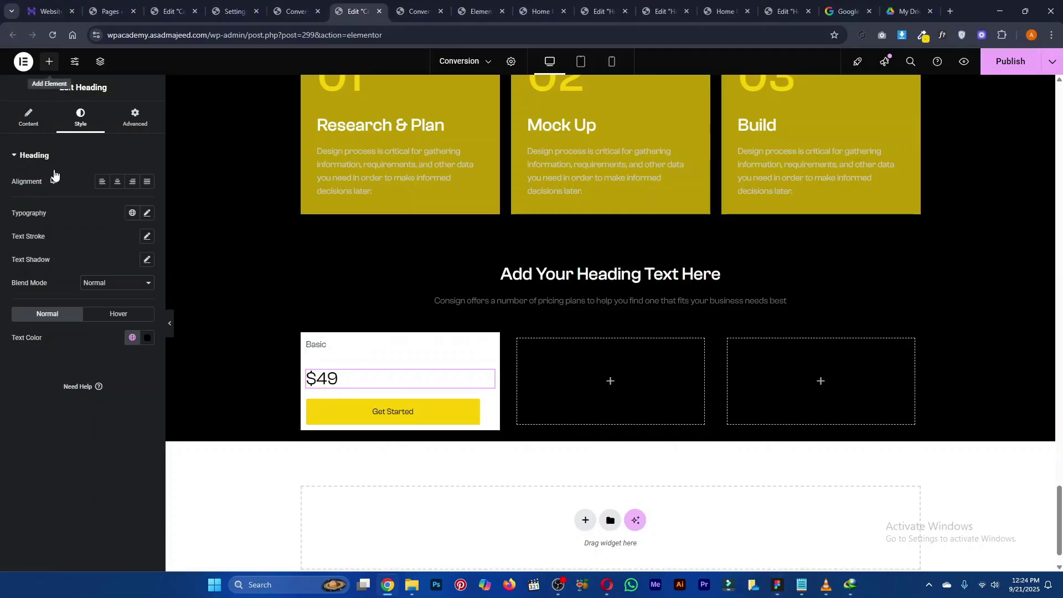
# Add an Icon Box widget below the Get Started button in the first pricing card
pyautogui.click(50, 62)
pyautogui.write('icon')
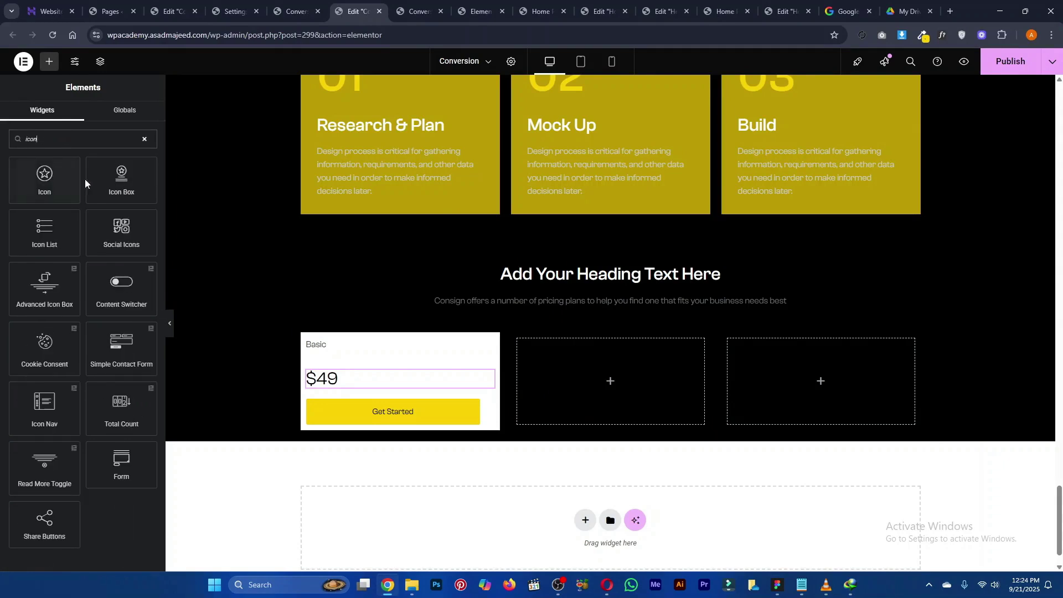
pyautogui.moveTo(97, 178); pyautogui.dragTo(375, 424)
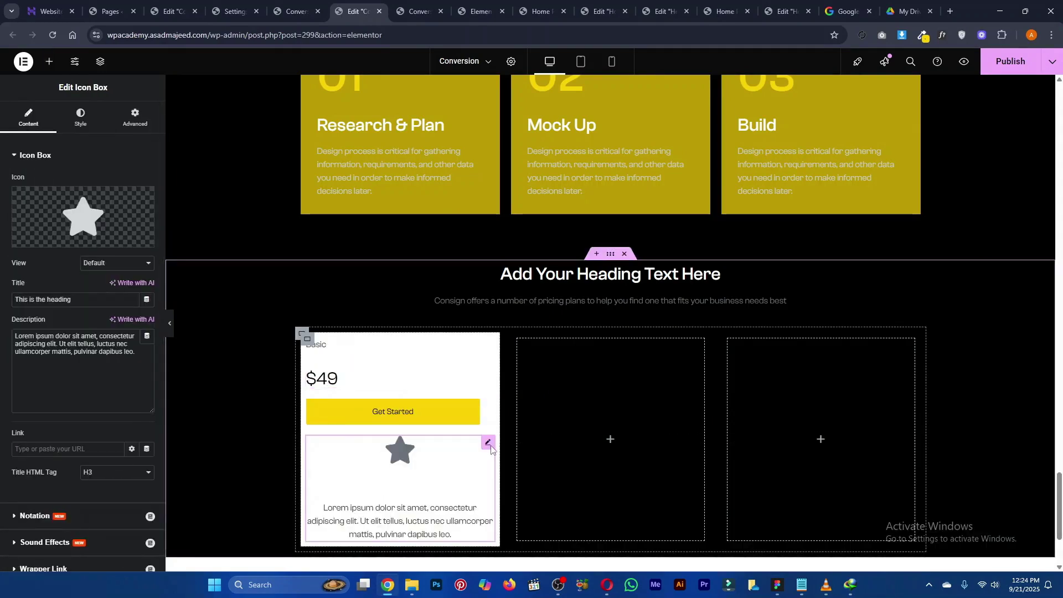
# Clear the icon box's description text and set its icon position to the left of the title
pyautogui.moveTo(138, 360); pyautogui.dragTo(6, 336)
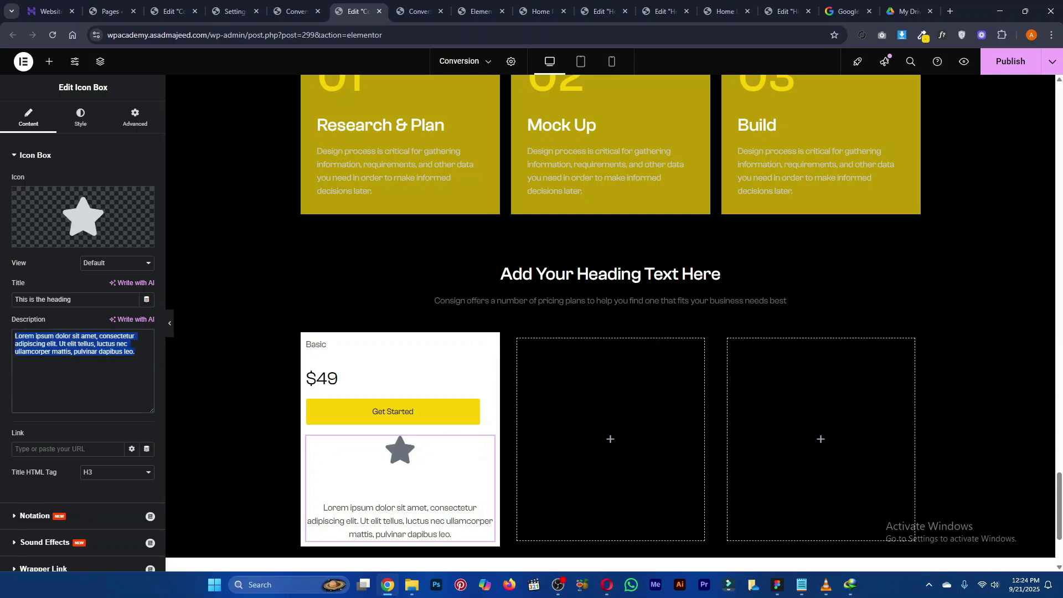
pyautogui.press('BackSpace')
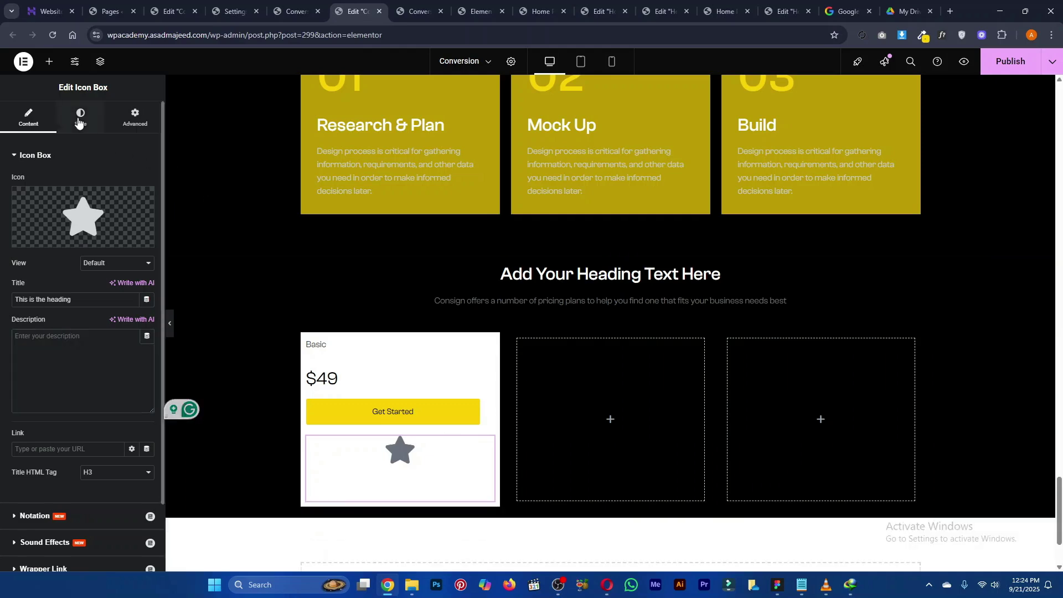
pyautogui.click(80, 118)
pyautogui.click(103, 186)
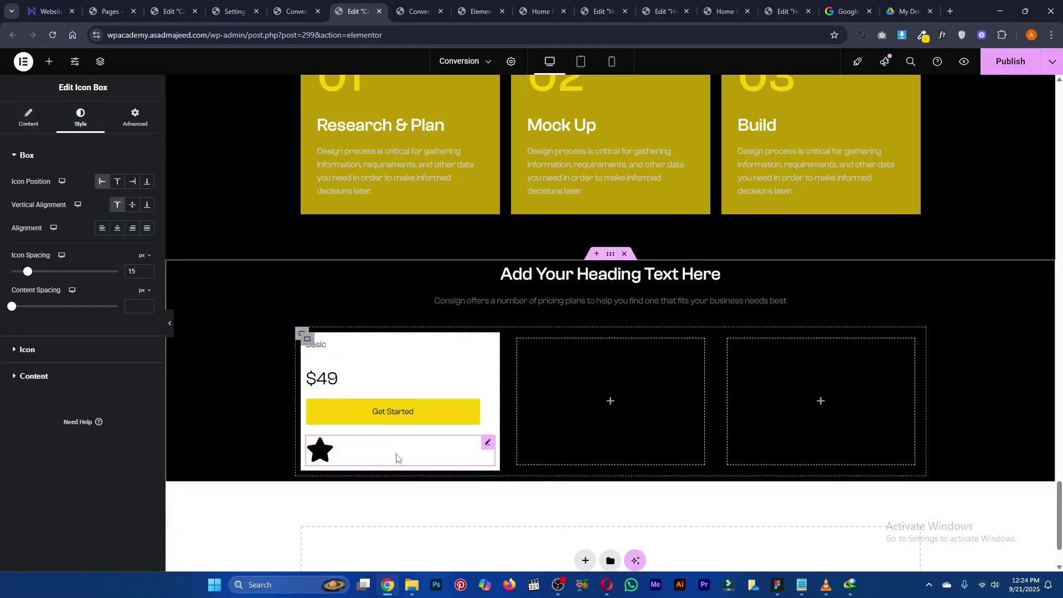
# Replace the icon box's star with the plain Check icon from the icon library
pyautogui.click(29, 118)
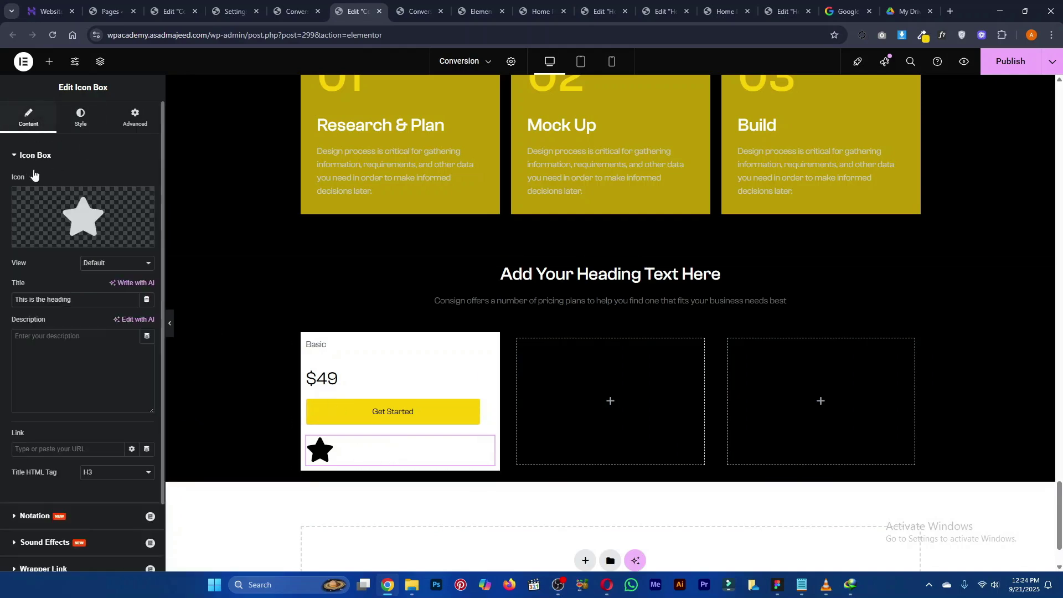
pyautogui.click(93, 223)
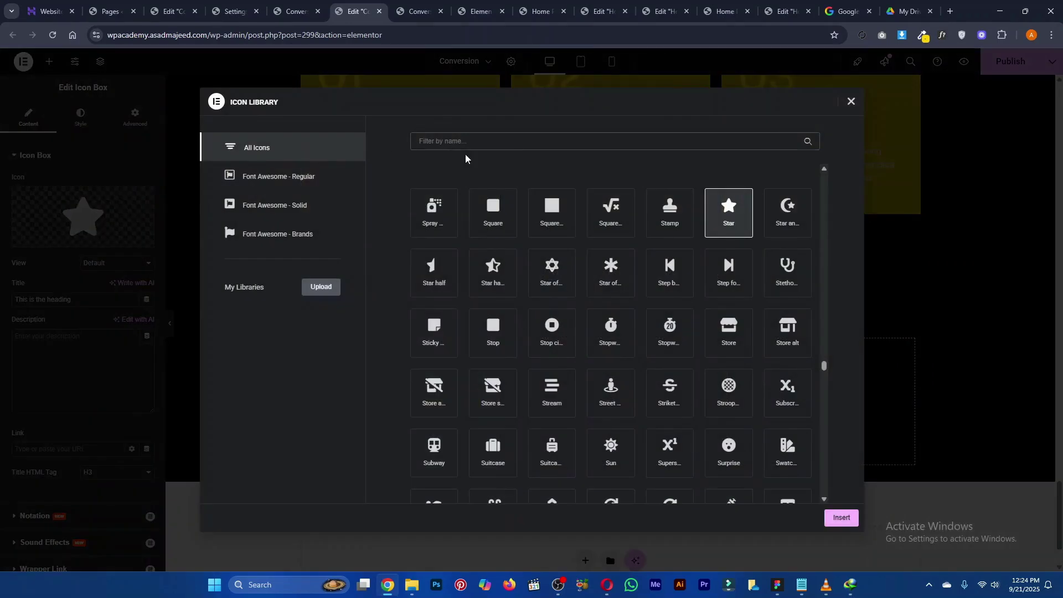
pyautogui.write('tick')
pyautogui.press('BackSpace')
pyautogui.press('BackSpace')
pyautogui.press('BackSpace')
pyautogui.press('BackSpace')
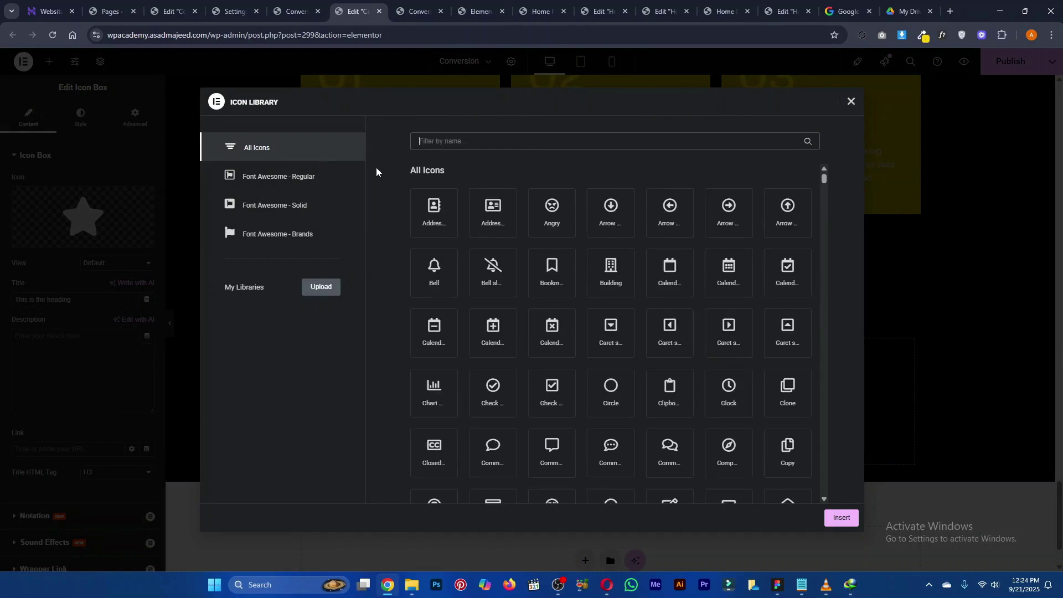
pyautogui.write('check')
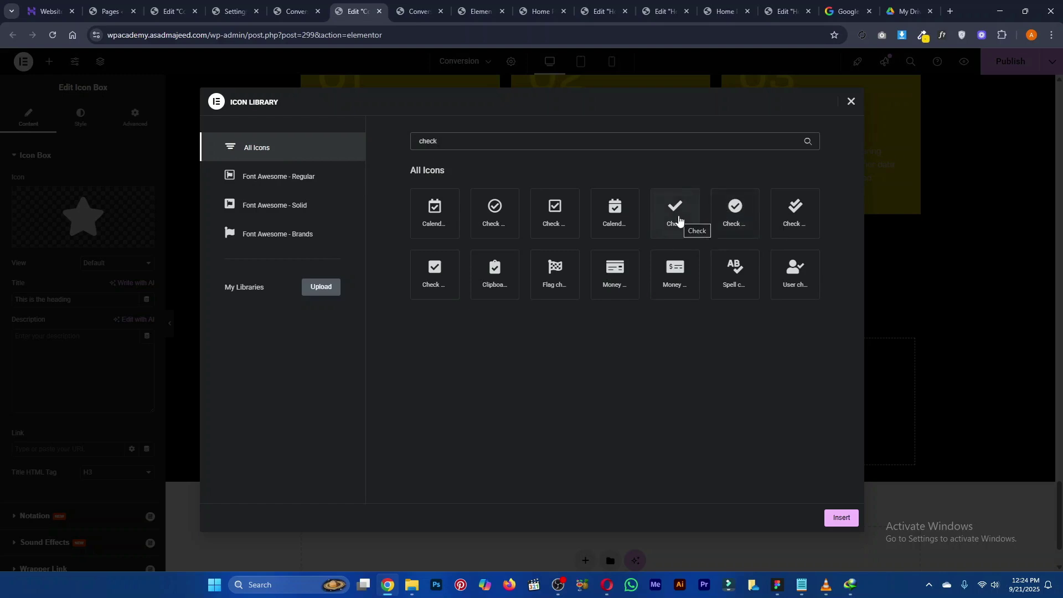
pyautogui.click(676, 224)
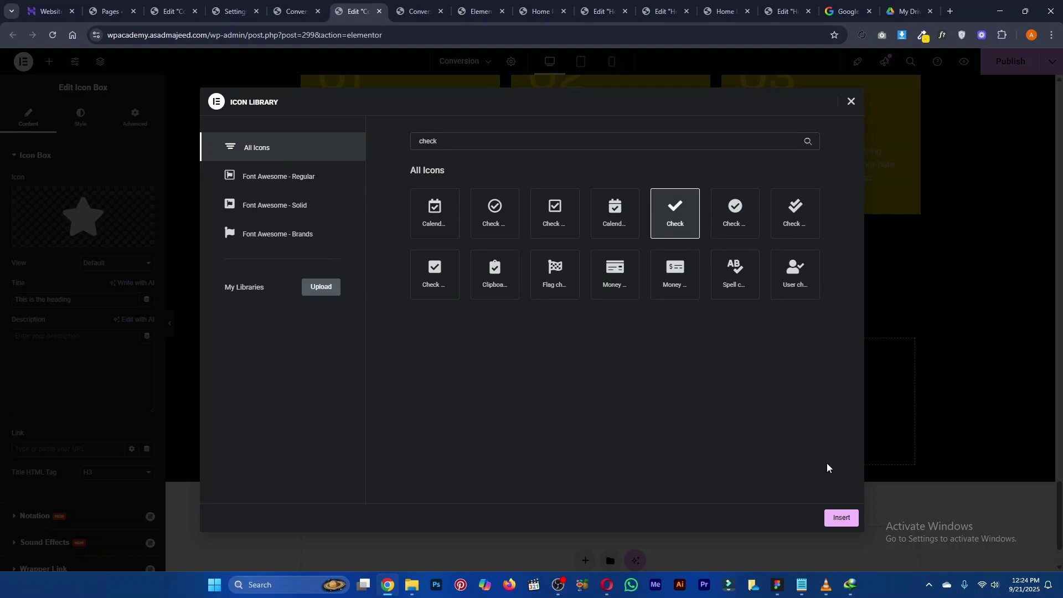
pyautogui.click(842, 518)
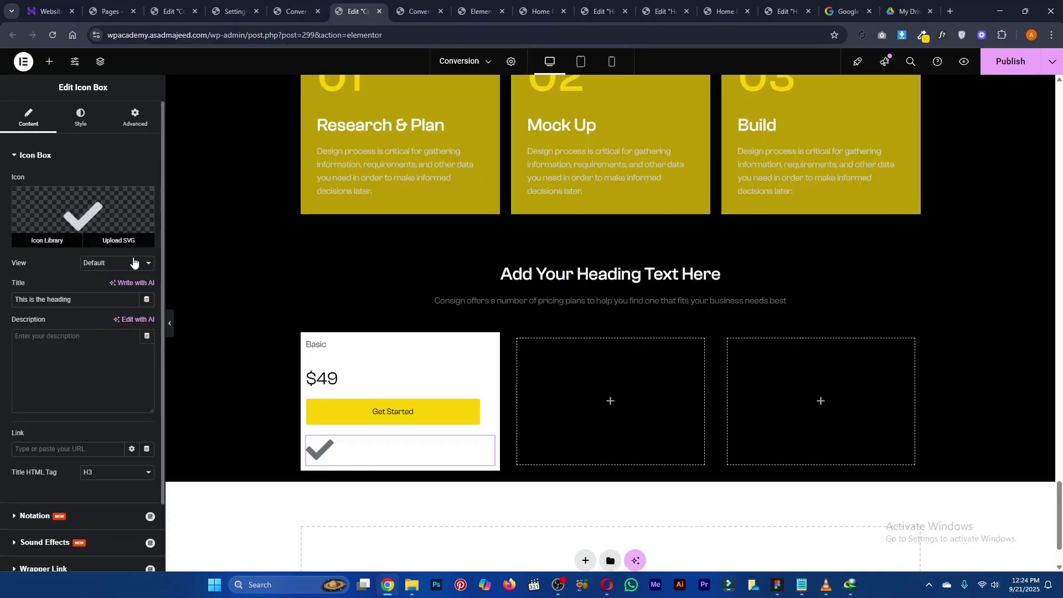
# Change the check icon's view to Stacked
pyautogui.moveTo(9, 266); pyautogui.dragTo(92, 267)
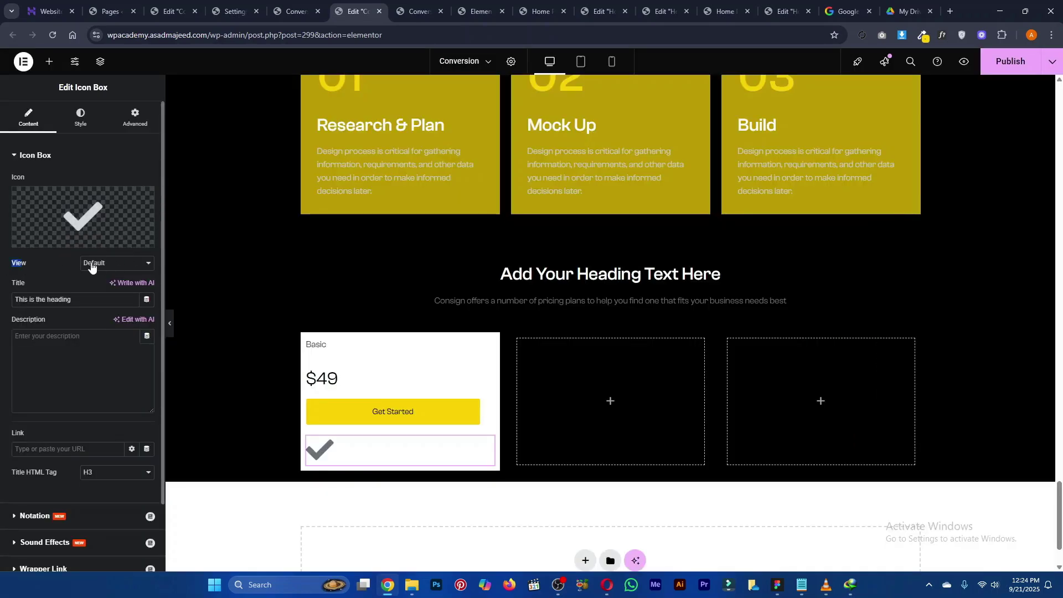
pyautogui.click(92, 267)
pyautogui.click(111, 286)
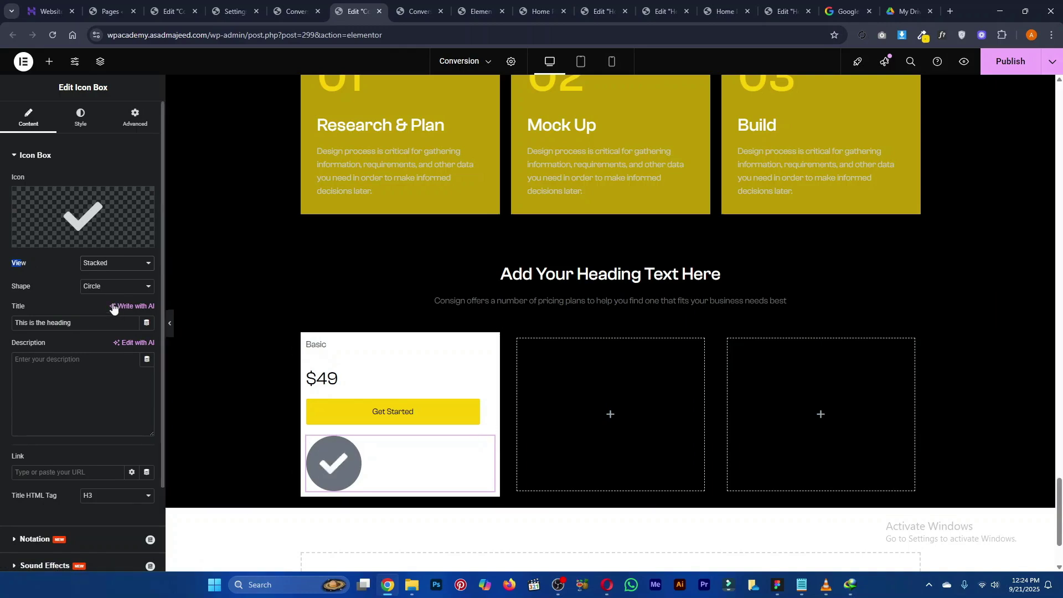
# Look up the first Basic plan feature in Figma and set the icon box title to "Weekly updates"
pyautogui.hotkey('alt', 'Tab')
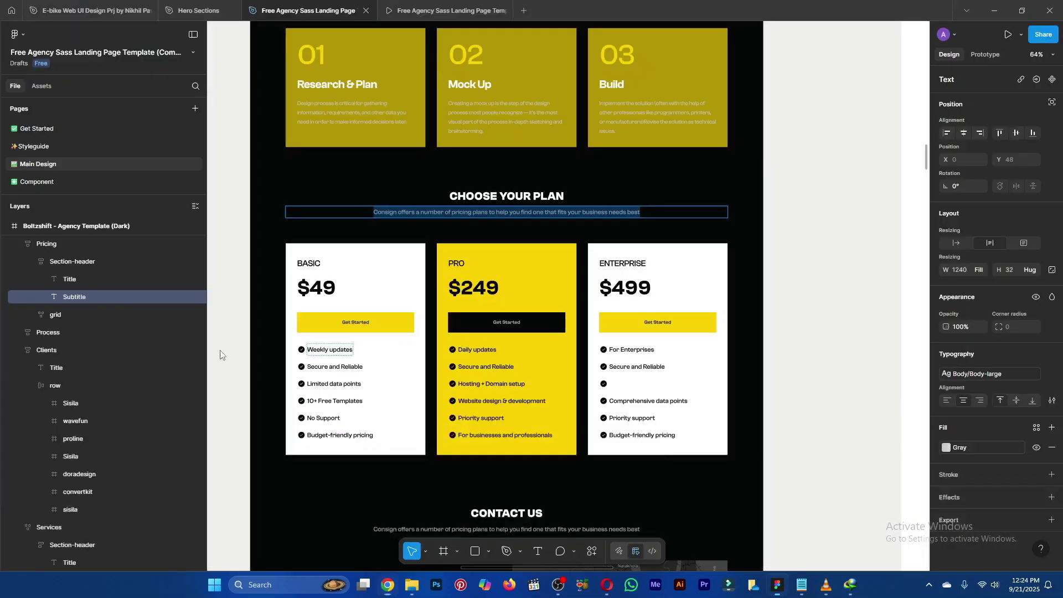
pyautogui.click(331, 354)
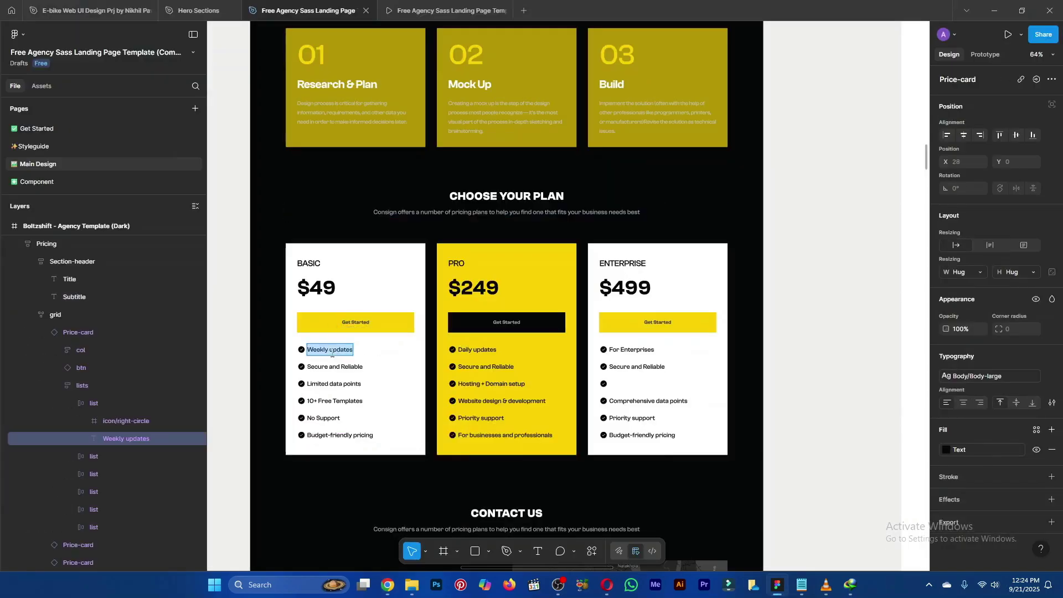
pyautogui.hotkey('alt', 'Tab')
pyautogui.hotkey('ctrl', 'shift', 'Left')
pyautogui.hotkey('ctrl', 'shift', 'Left')
pyautogui.hotkey('ctrl', 'shift', 'Left')
pyautogui.hotkey('ctrl', 'shift', 'Left')
pyautogui.write('Weekly updates')
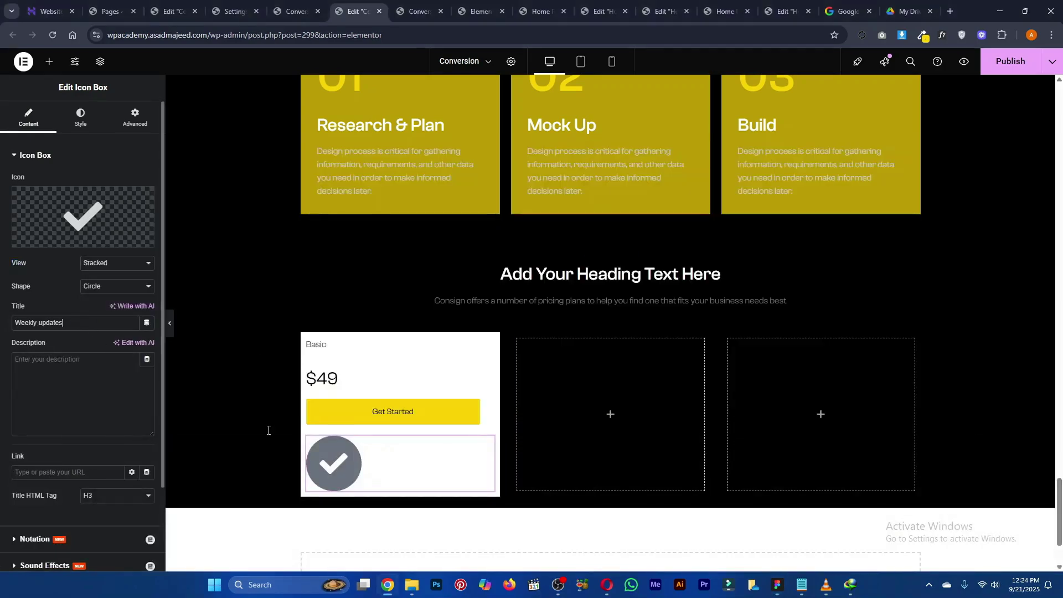
# Try the global White color on the icon box title
pyautogui.click(72, 126)
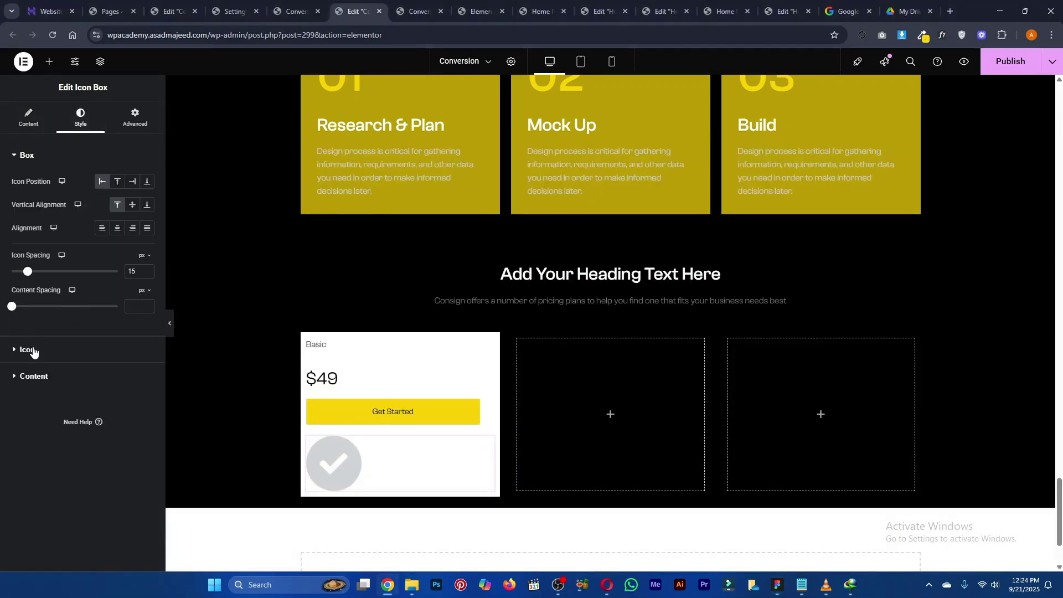
pyautogui.click(34, 376)
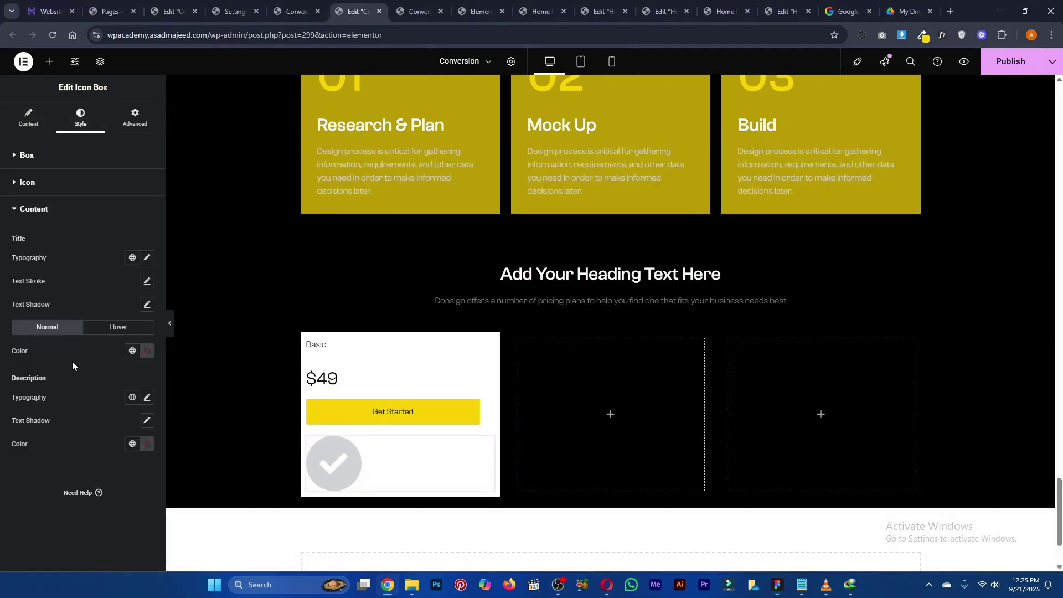
pyautogui.click(132, 351)
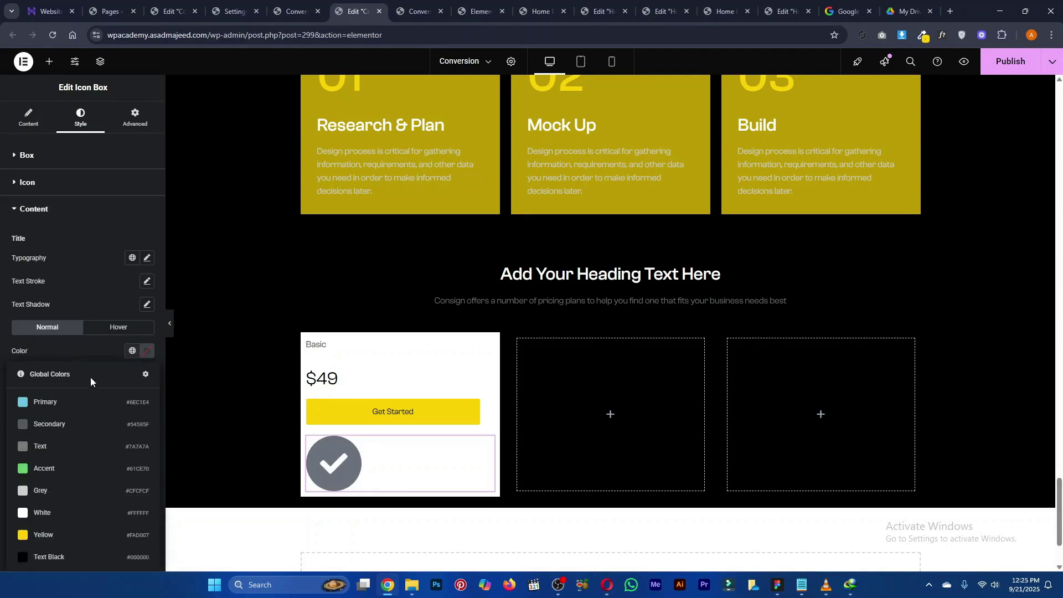
pyautogui.click(66, 503)
pyautogui.click(133, 351)
pyautogui.click(31, 127)
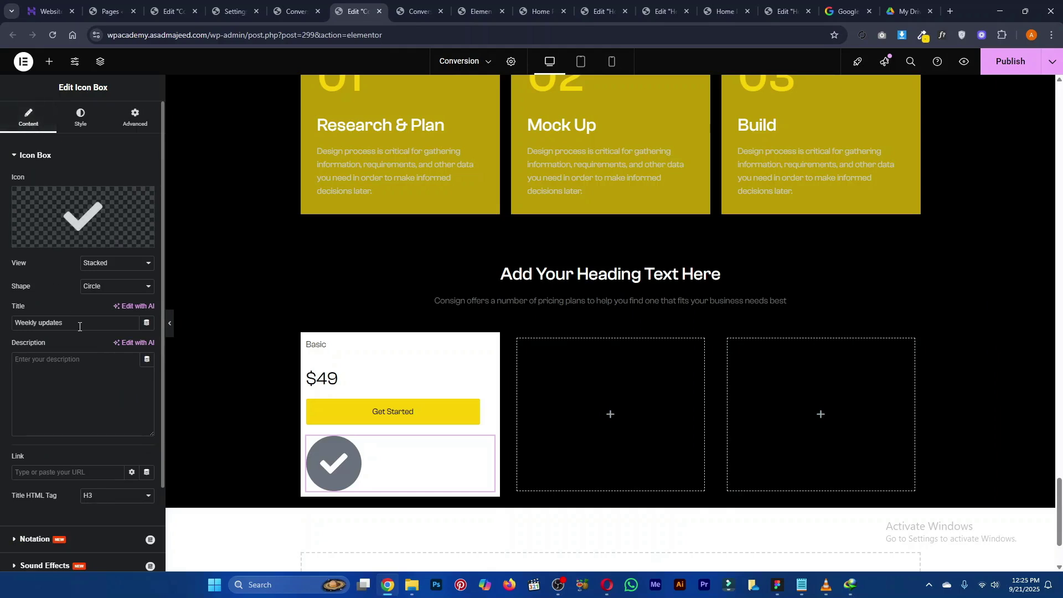
# Set the icon box title's color to the global Text Black
pyautogui.click(80, 118)
pyautogui.click(55, 381)
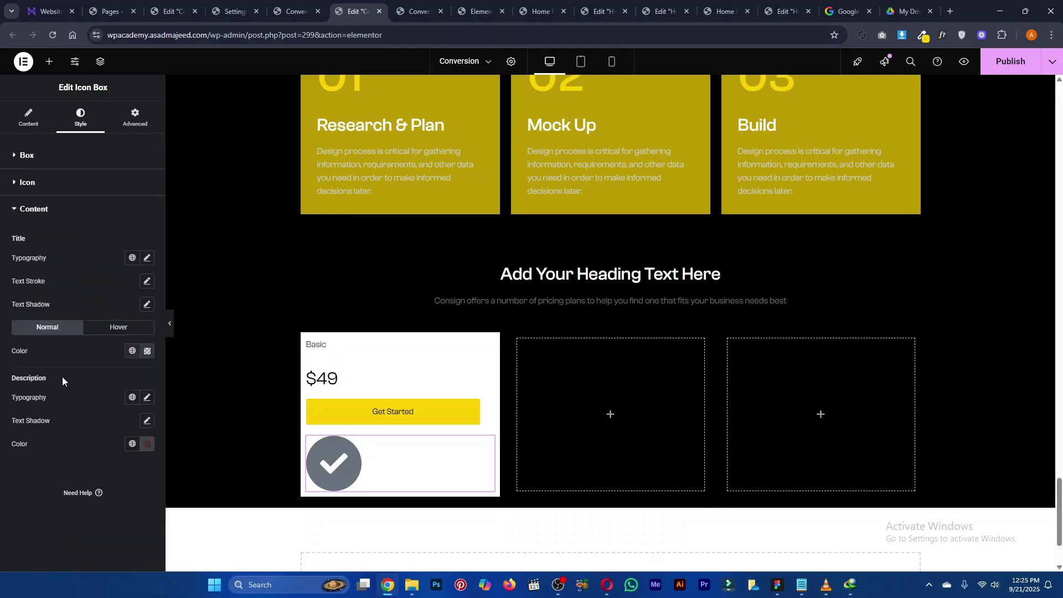
pyautogui.click(133, 352)
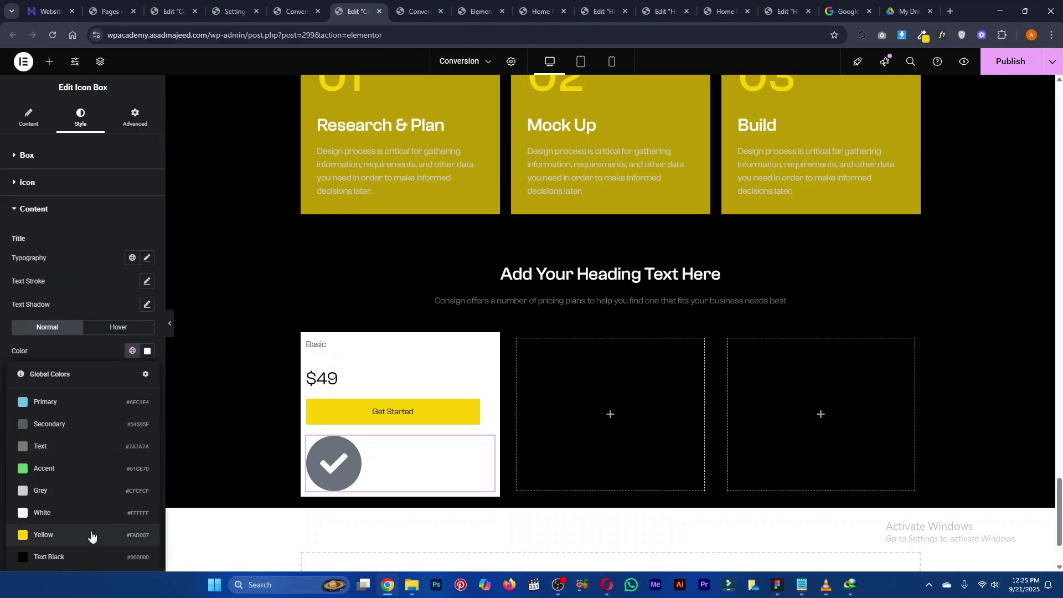
pyautogui.click(88, 554)
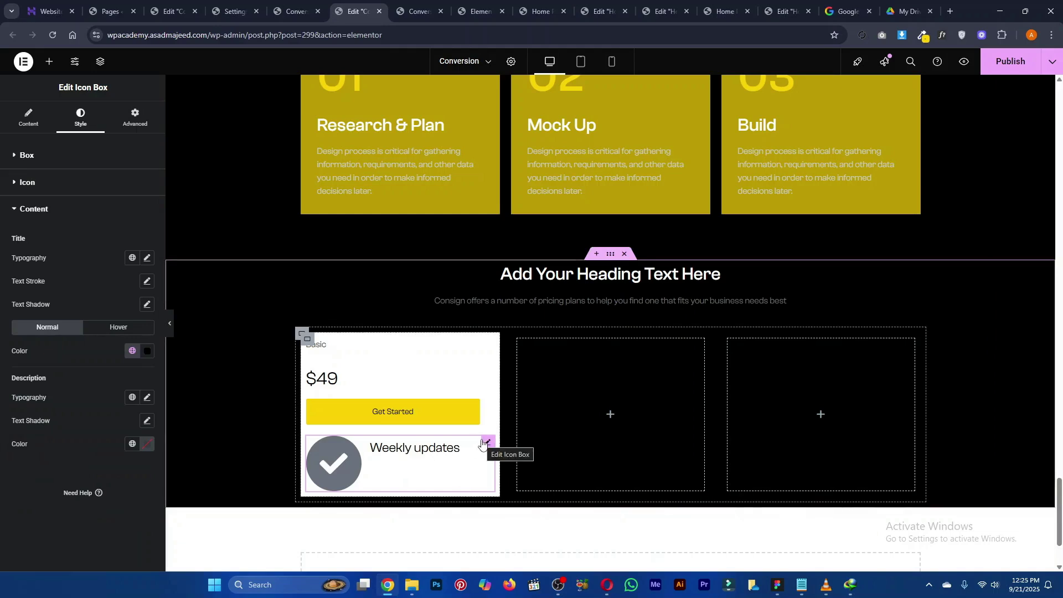
# Set the check icon's size to 12 px and its padding to 4 px
pyautogui.click(33, 184)
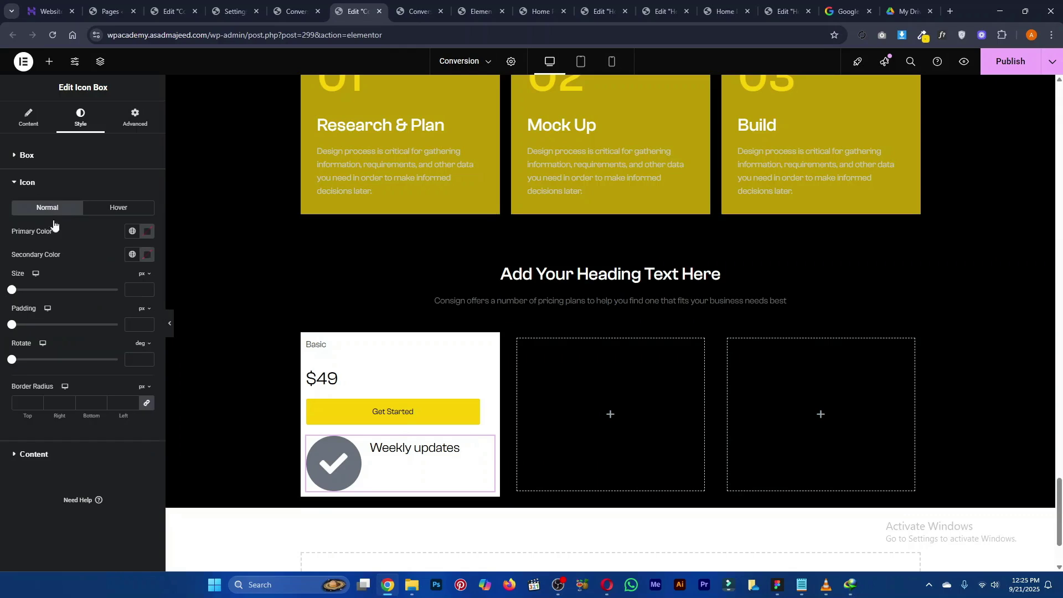
pyautogui.click(128, 290)
pyautogui.write('12')
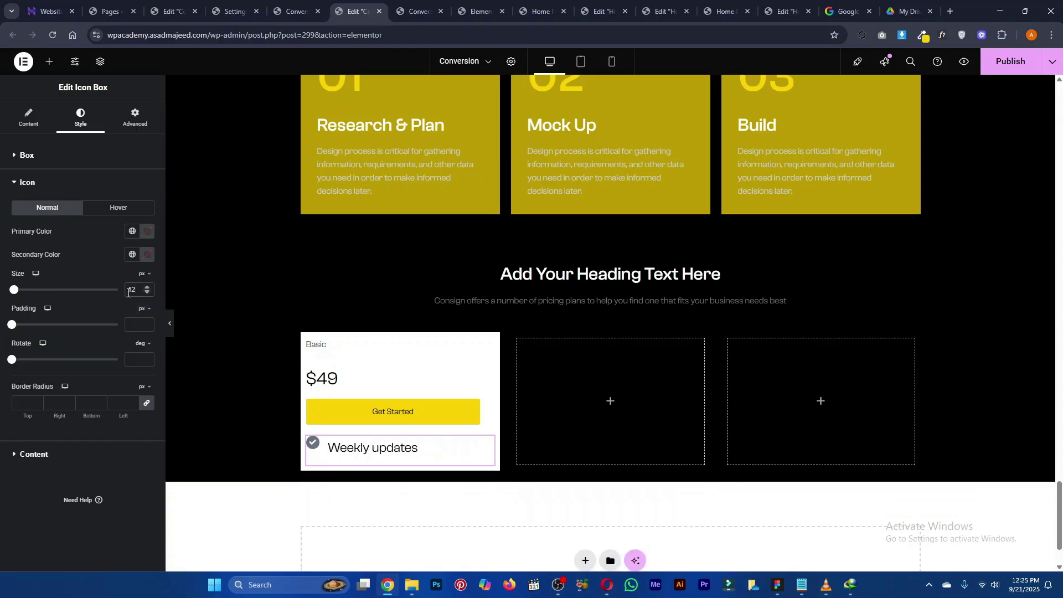
pyautogui.click(133, 325)
pyautogui.write('5')
pyautogui.press('BackSpace')
pyautogui.write('4')
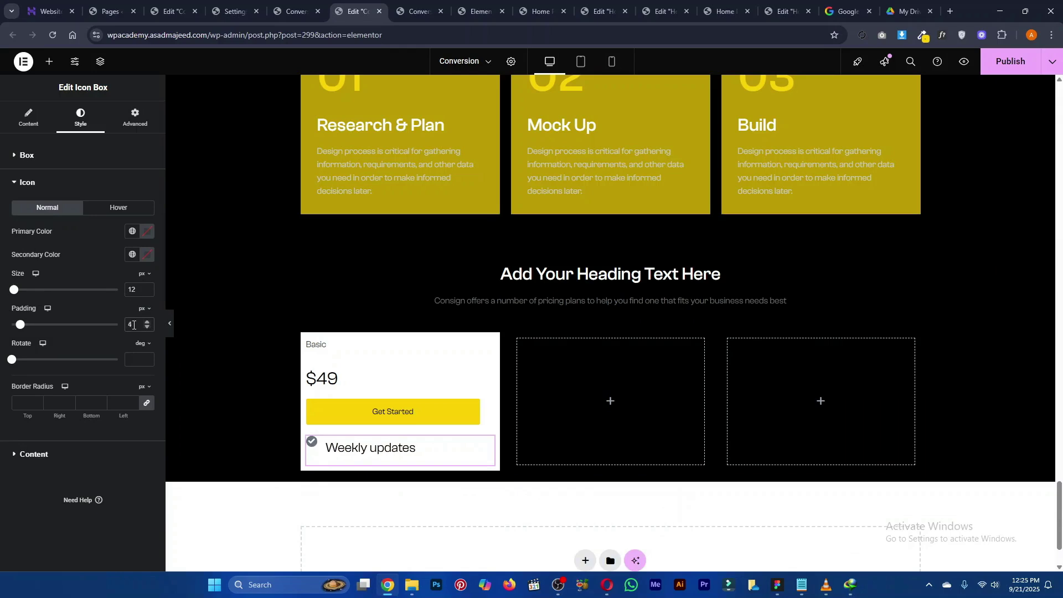
pyautogui.press('BackSpace')
pyautogui.write('2')
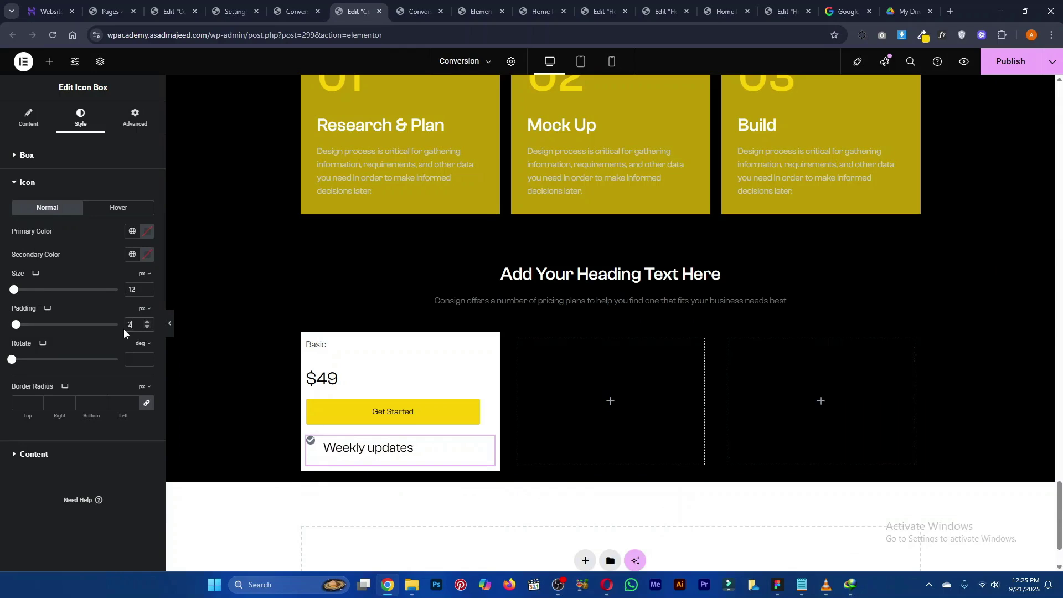
pyautogui.press('BackSpace')
pyautogui.write('3')
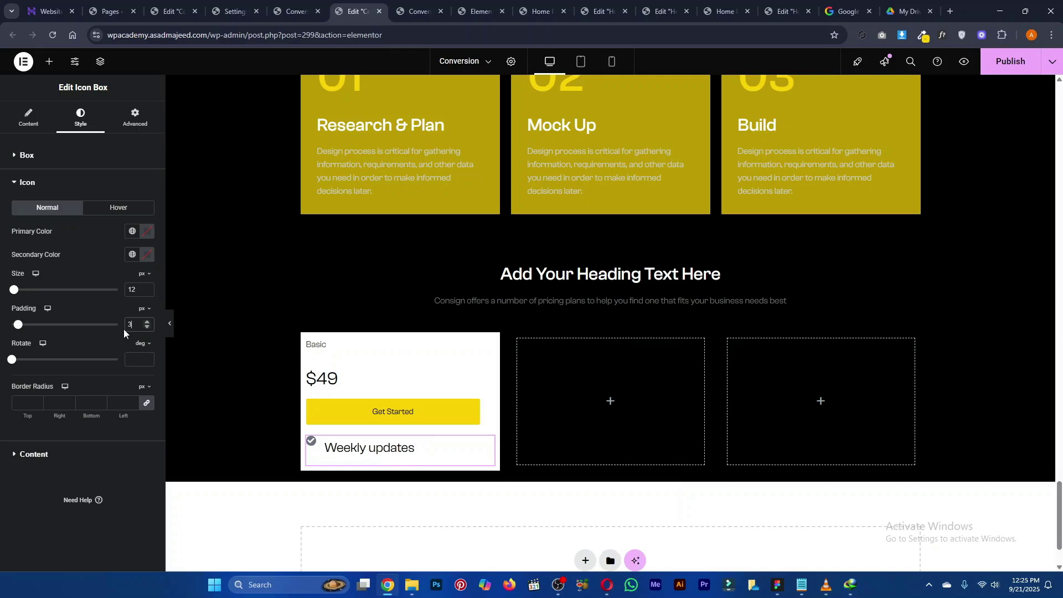
pyautogui.press('BackSpace')
pyautogui.write('4')
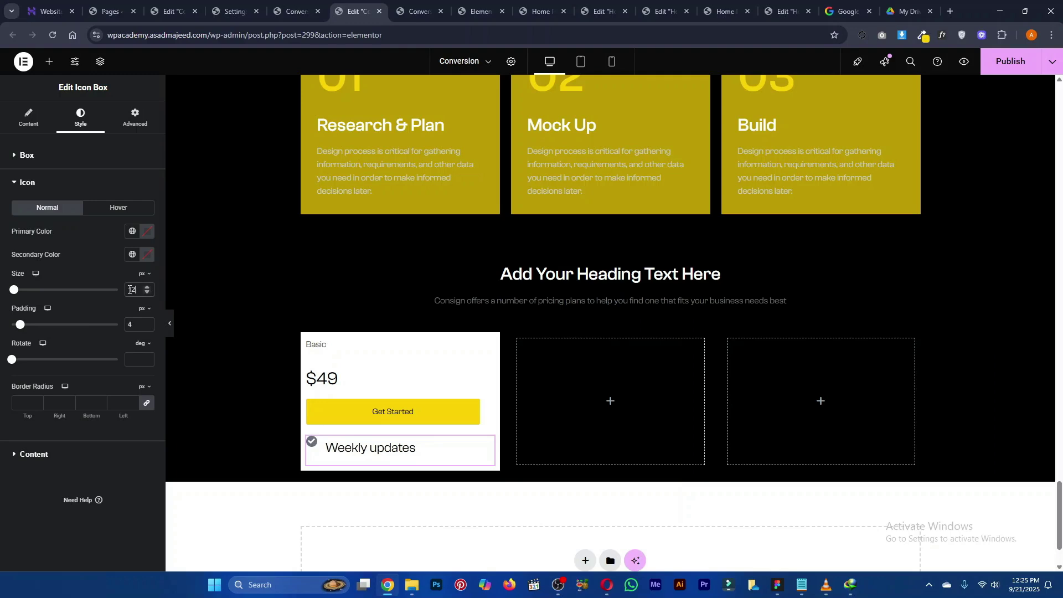
# Set the check icon's size to 10 px and compare it with the Figma design
pyautogui.press('BackSpace')
pyautogui.write('0')
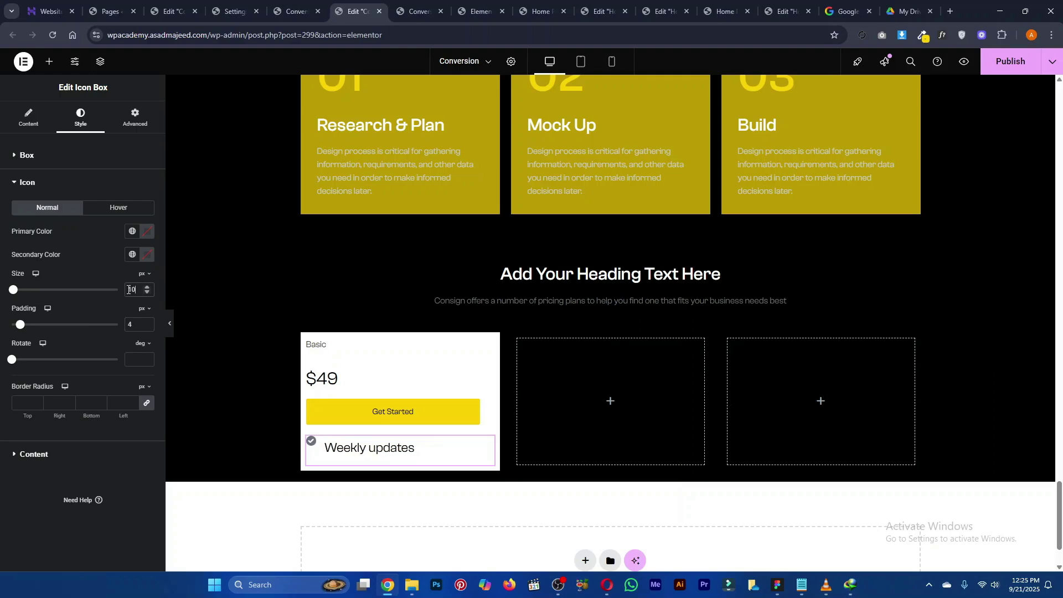
pyautogui.hotkey('alt', 'Tab')
pyautogui.hotkey('alt', 'Tab')
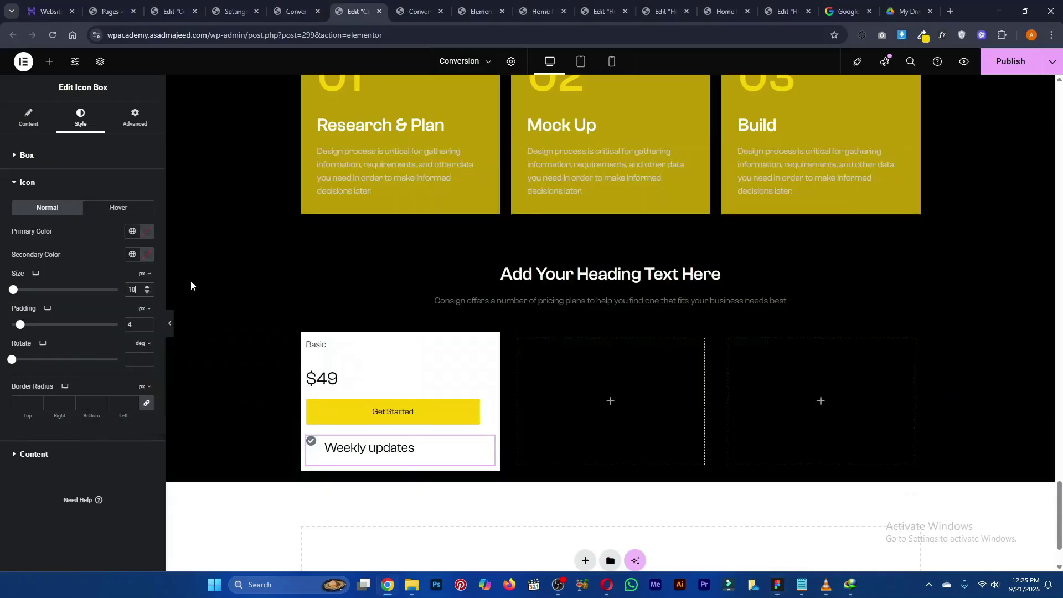
# Set the check icon's primary color to the global Text Black and compare it with Figma
pyautogui.click(132, 231)
pyautogui.click(85, 292)
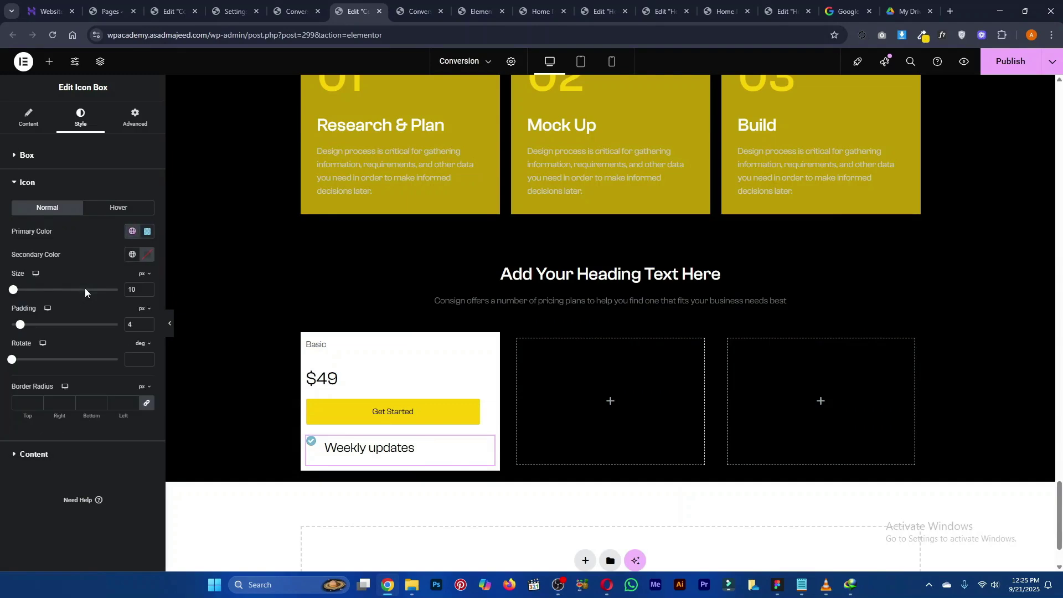
pyautogui.click(132, 231)
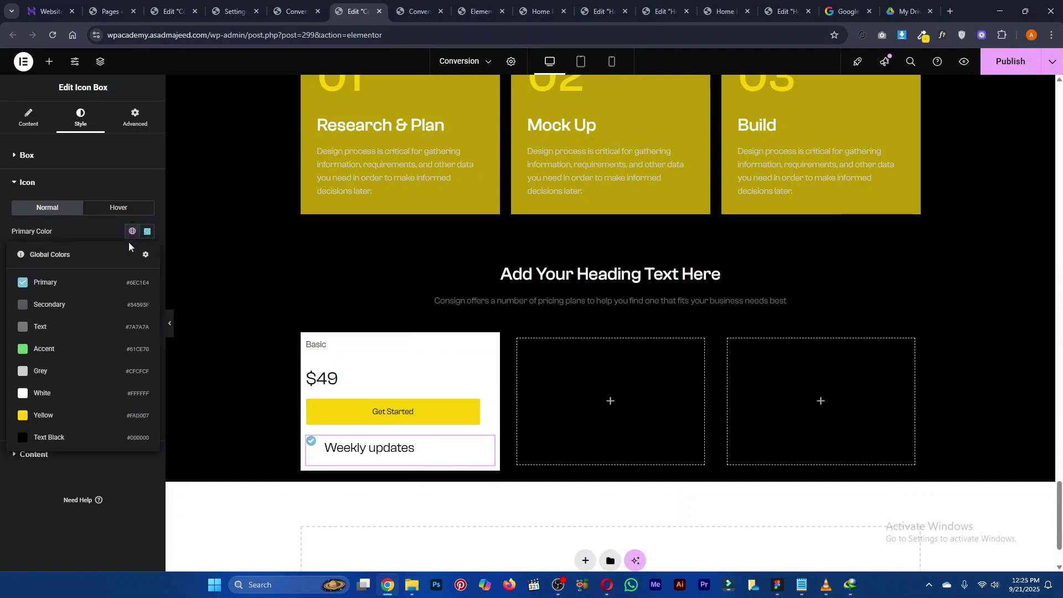
pyautogui.click(91, 437)
pyautogui.hotkey('alt', 'Tab')
pyautogui.hotkey('alt', 'Tab')
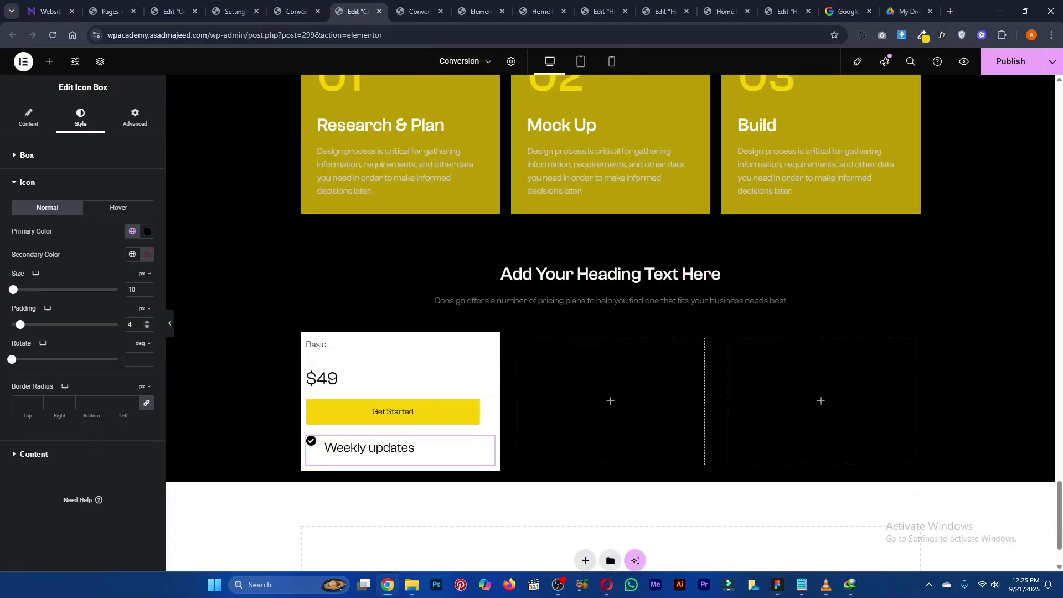
# Check the feature text in Figma, then set the icon box title's font size to 16 px
pyautogui.click(49, 451)
pyautogui.hotkey('alt', 'Tab')
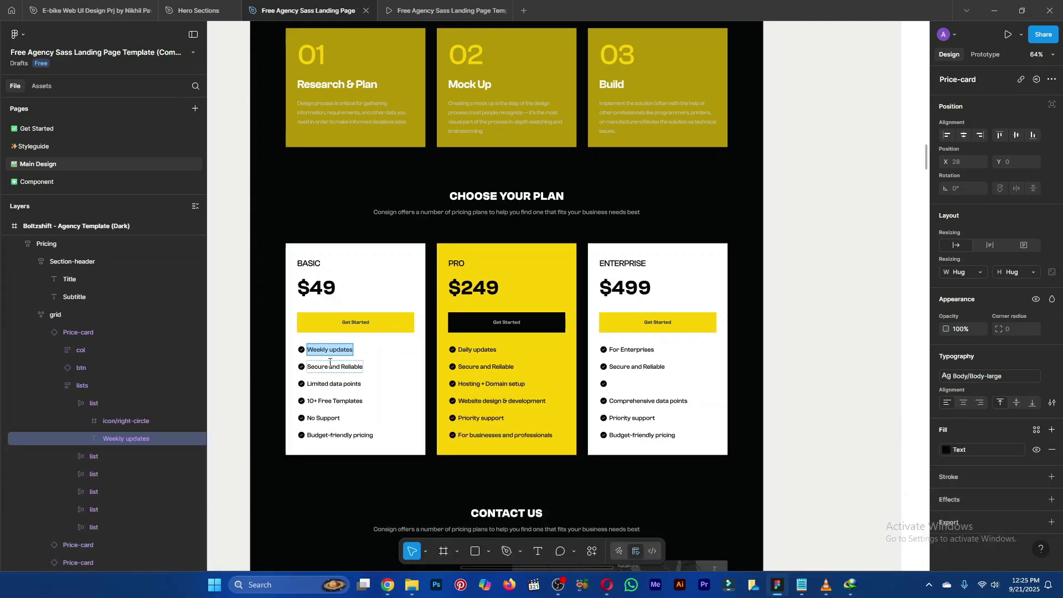
pyautogui.hotkey('alt', 'Tab')
pyautogui.click(147, 258)
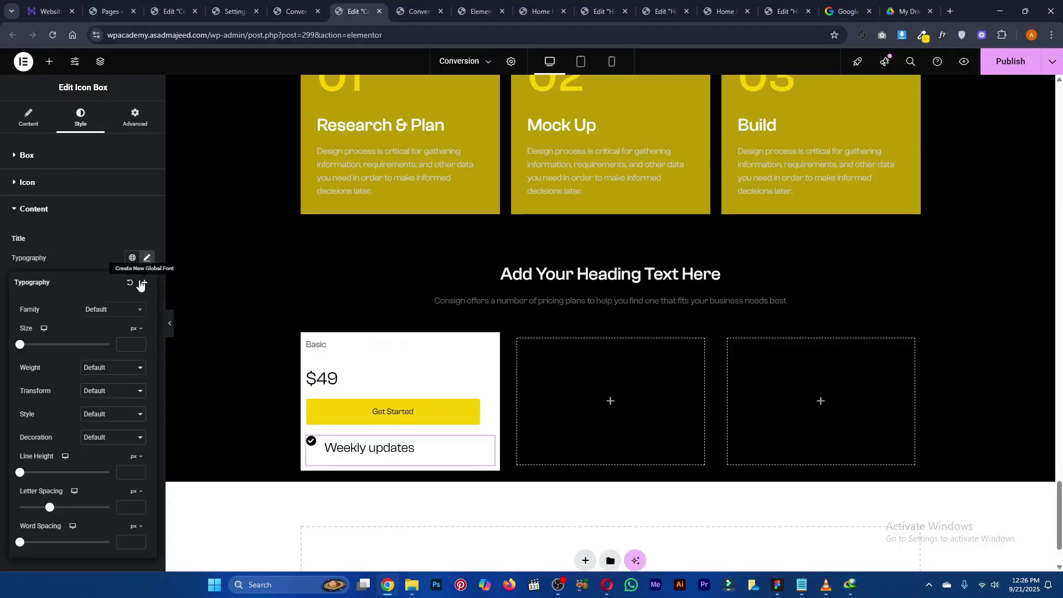
pyautogui.click(71, 254)
pyautogui.click(148, 258)
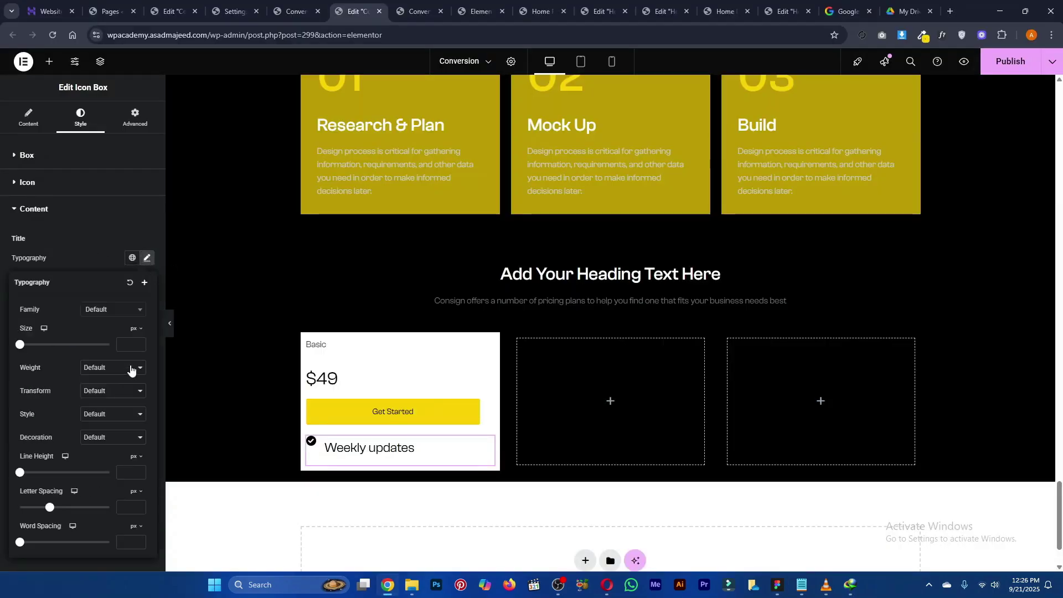
pyautogui.click(125, 344)
pyautogui.write('16')
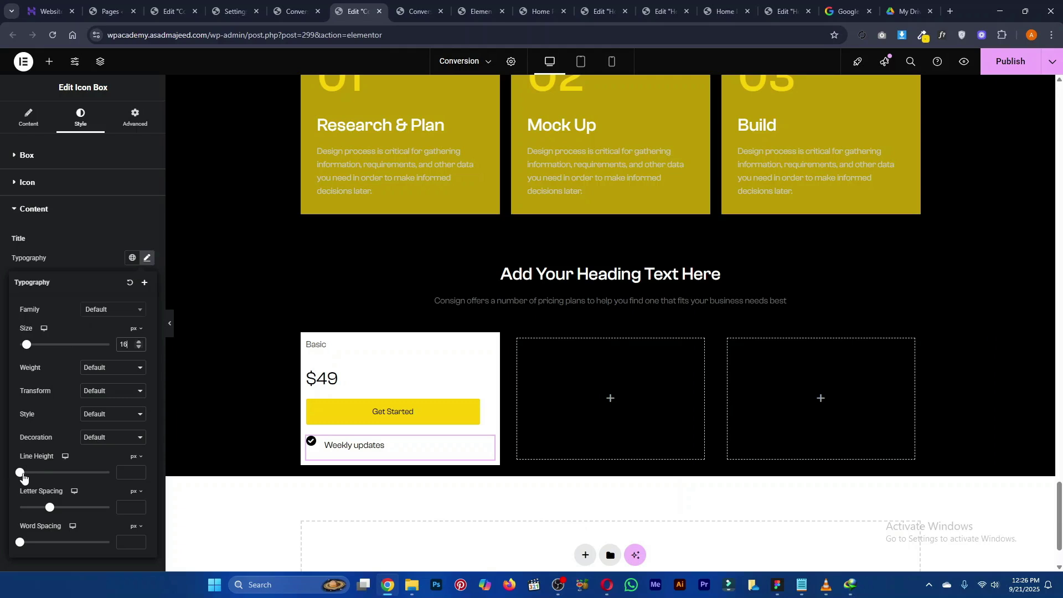
# Reduce the icon box title's line height to 1 px, then open the icon's style settings
pyautogui.moveTo(21, 476); pyautogui.dragTo(22, 478)
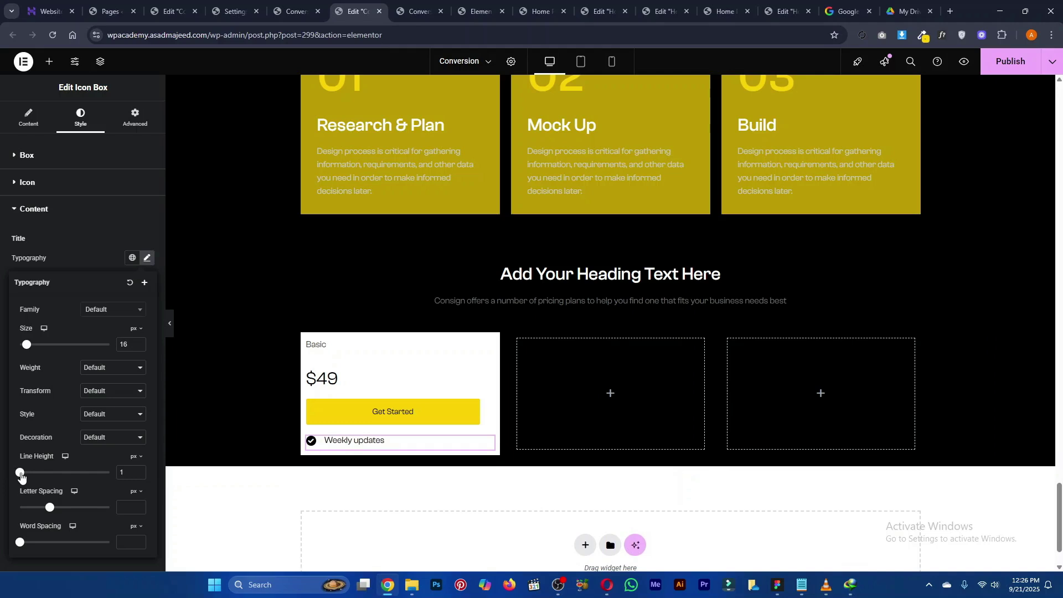
pyautogui.moveTo(21, 476); pyautogui.dragTo(11, 477)
pyautogui.rightClick(25, 192)
pyautogui.click(91, 194)
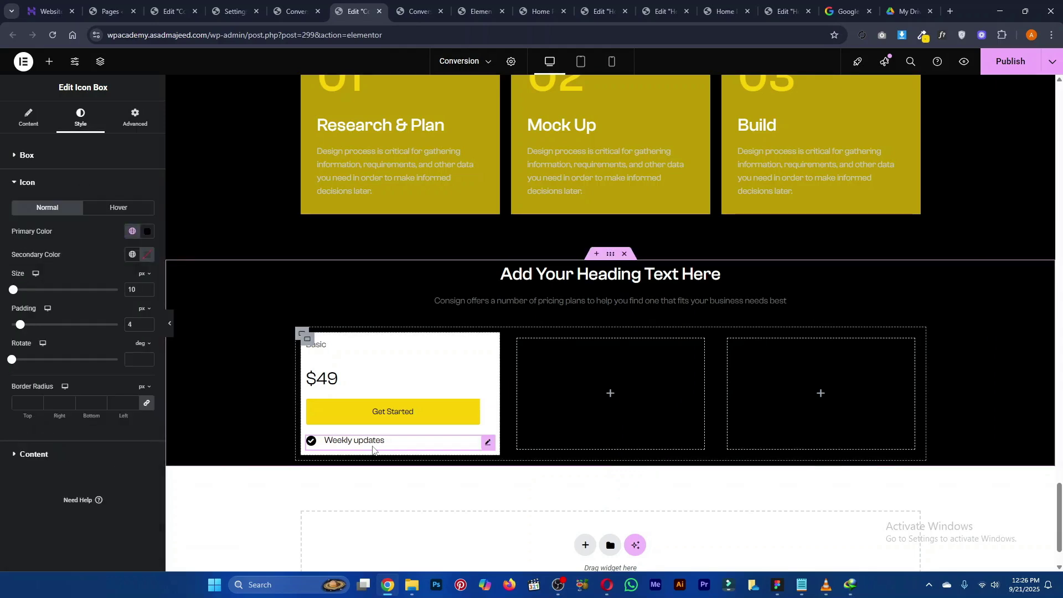
# Compare the Weekly updates item with Figma, then set its content spacing to 4 px and slightly reduce its icon spacing
pyautogui.hotkey('alt', 'Tab')
pyautogui.hotkey('alt', 'Tab')
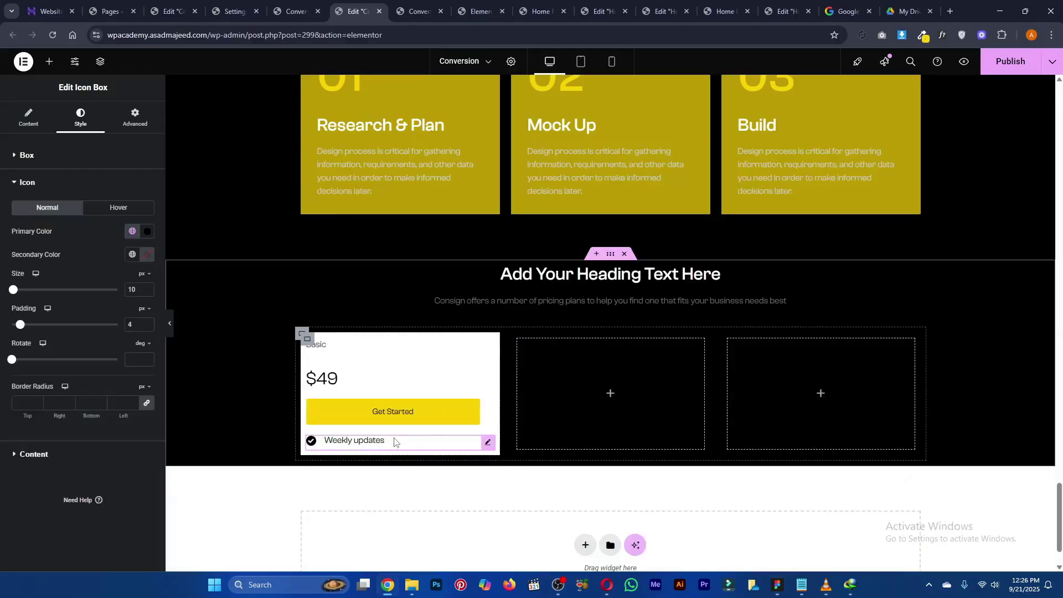
pyautogui.click(17, 113)
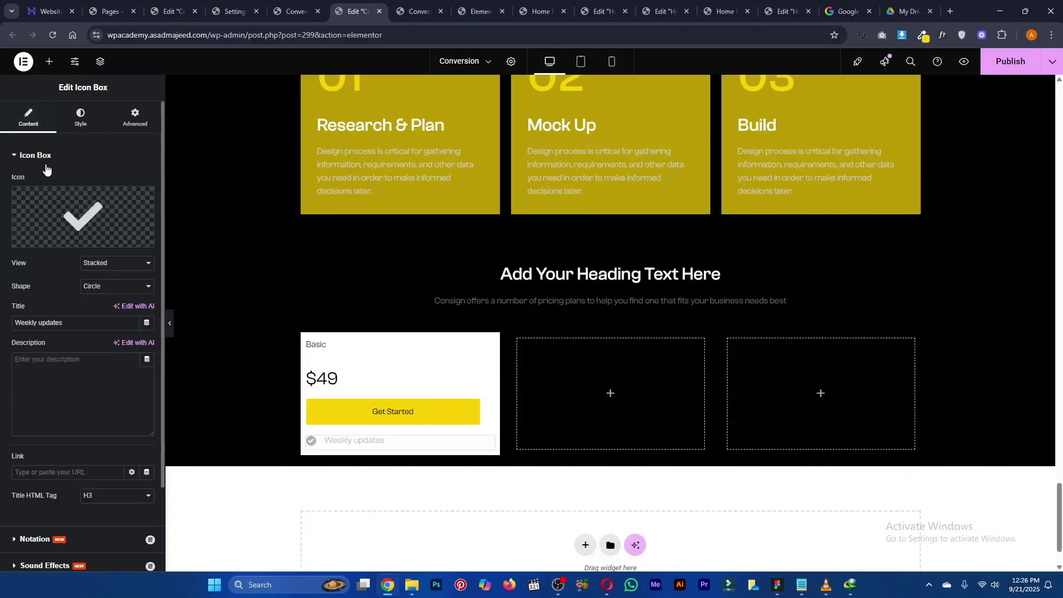
pyautogui.scroll(-2, 50, 454)
pyautogui.scroll(3, 54, 417)
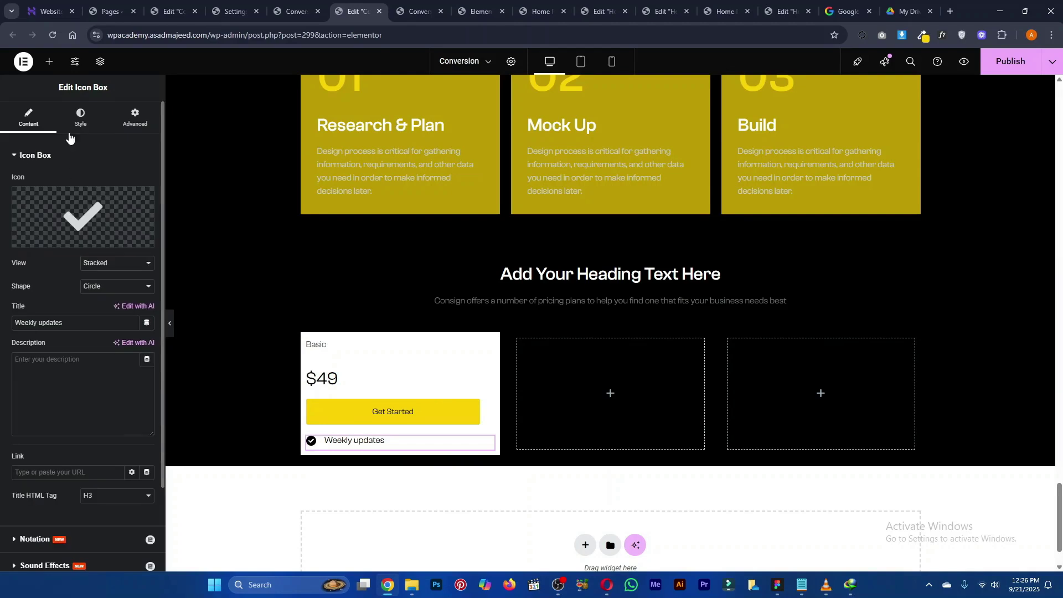
pyautogui.click(81, 125)
pyautogui.moveTo(13, 307)
pyautogui.mouseDown()
pyautogui.moveTo(24, 307)
pyautogui.moveTo(15, 309)
pyautogui.mouseUp()
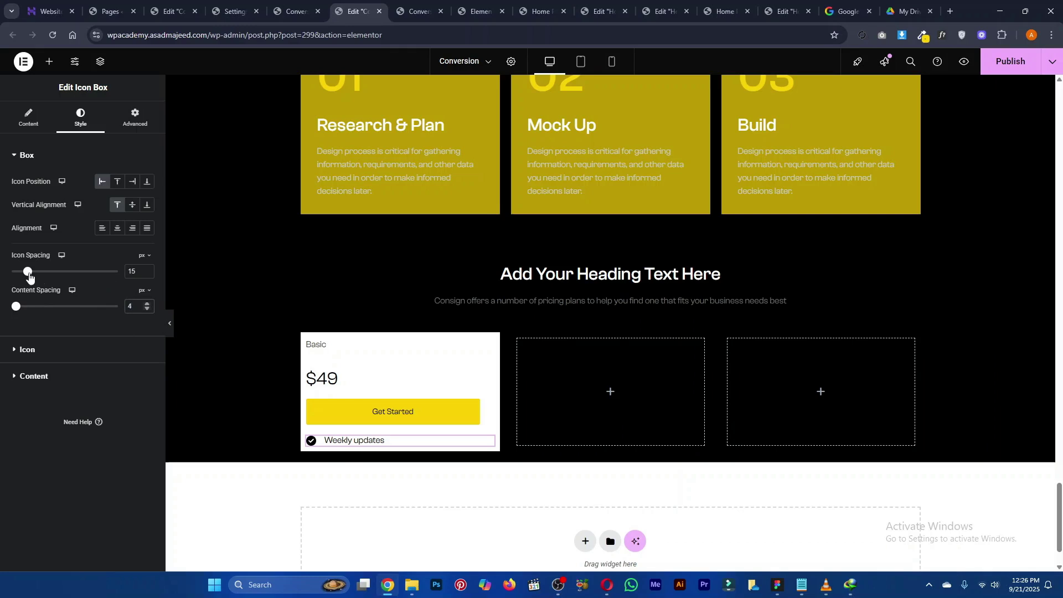
pyautogui.moveTo(29, 271); pyautogui.dragTo(27, 277)
# Set the line height of the Weekly updates icon box title to 2 px
pyautogui.click(70, 376)
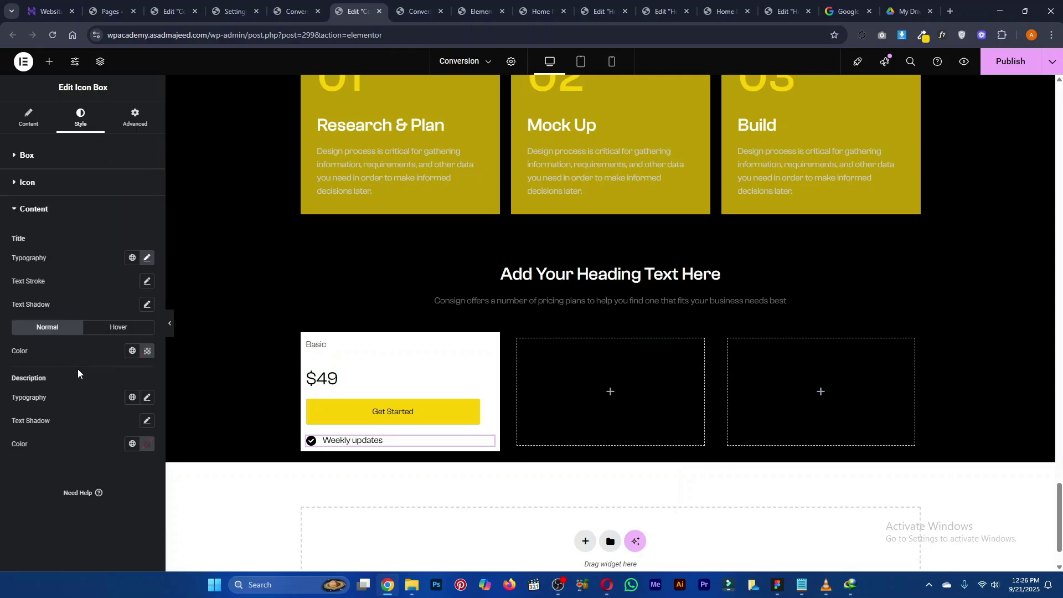
pyautogui.click(147, 258)
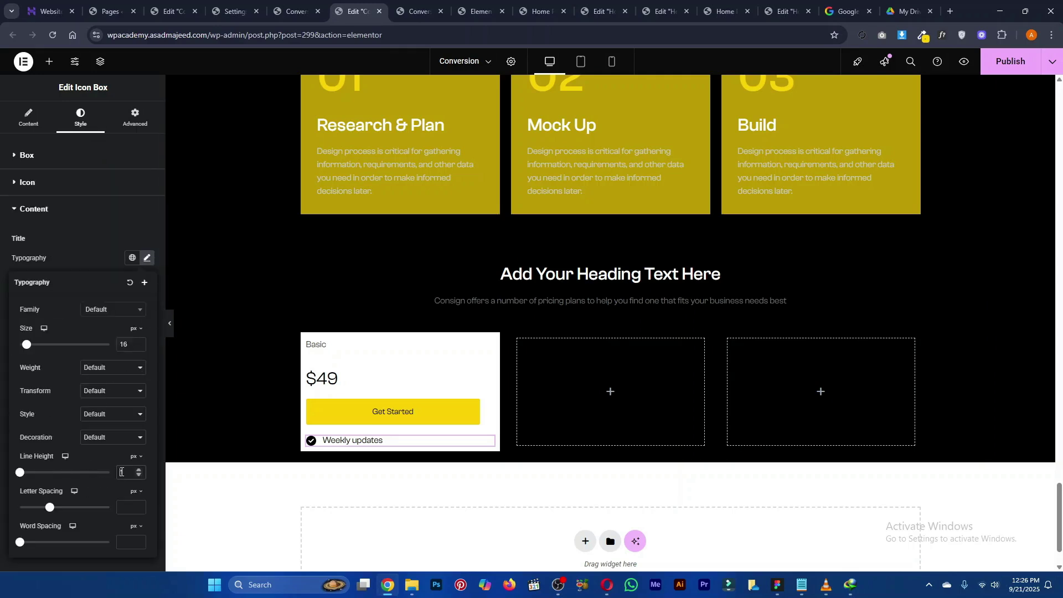
pyautogui.press('BackSpace')
pyautogui.write('2')
pyautogui.click(104, 257)
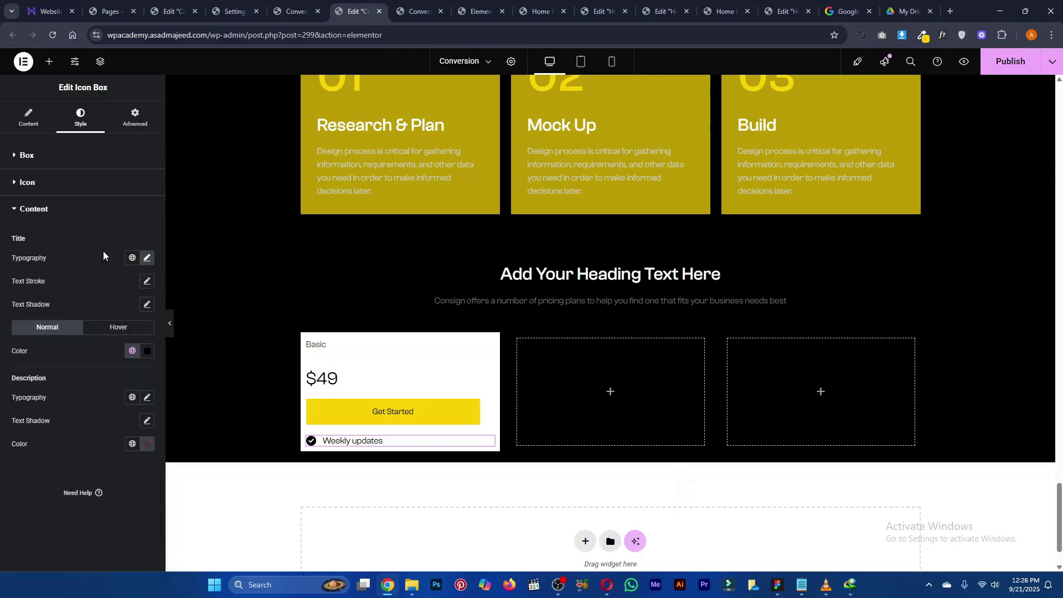
# Duplicate the Weekly updates icon box repeatedly until the Basic card holds seven feature items
pyautogui.click(487, 443)
pyautogui.hotkey('ctrl', 'd')
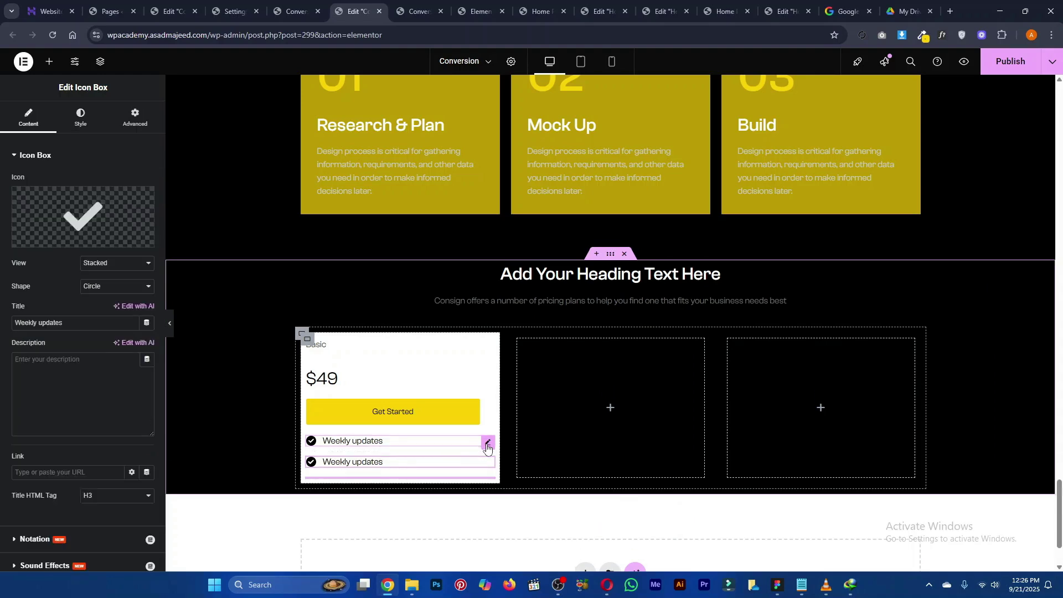
pyautogui.hotkey('ctrl', 'd')
pyautogui.hotkey('ctrl', 'd')
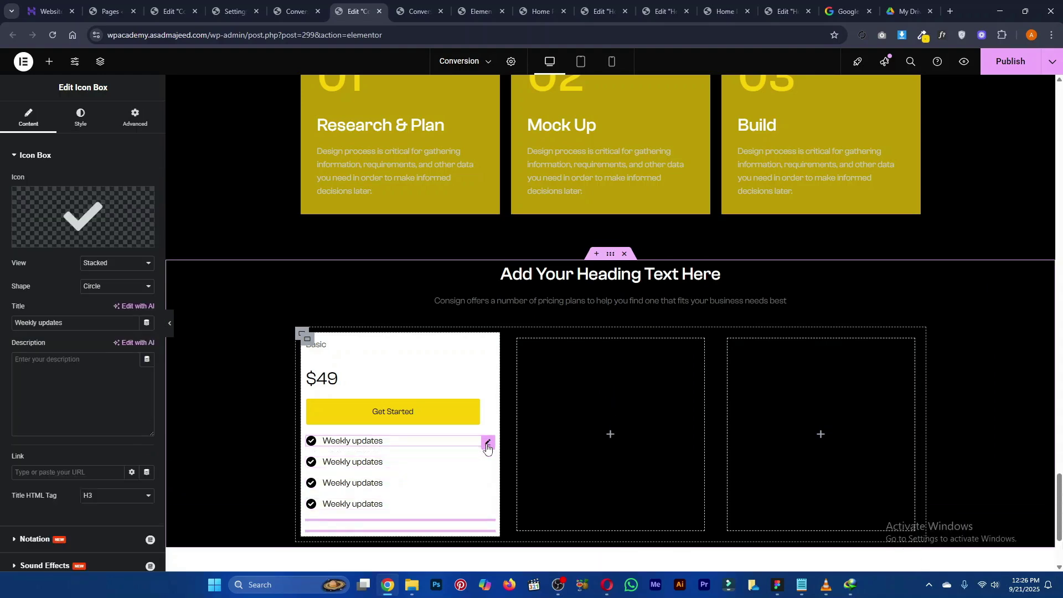
# Copy "Secure and Reliable" from the Figma Basic card and make it the second Elementor feature item's title
pyautogui.hotkey('alt', 'Tab')
pyautogui.click(335, 366)
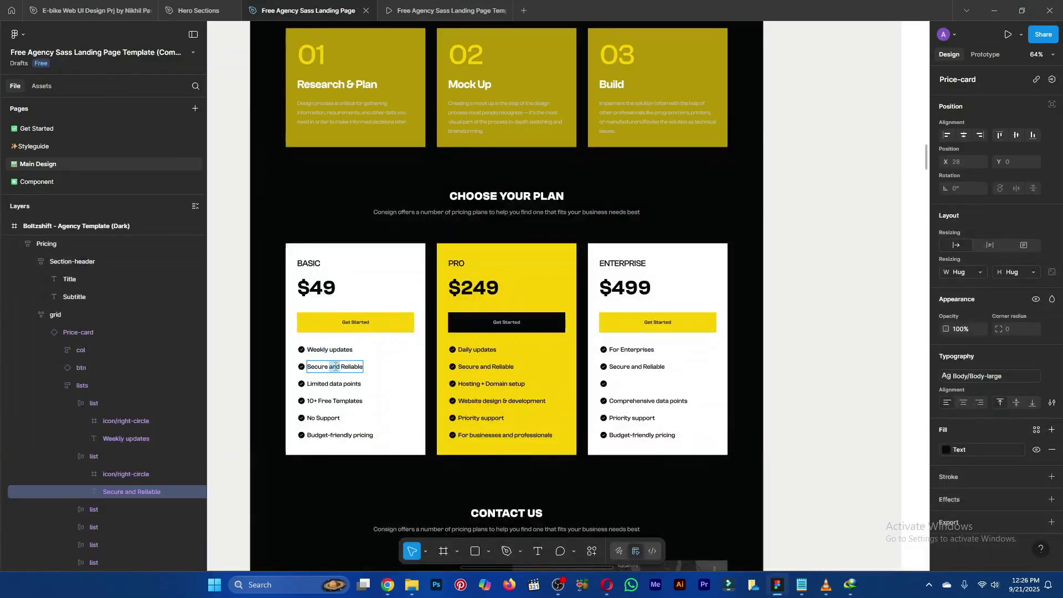
pyautogui.doubleClick(335, 367)
pyautogui.hotkey('ctrl', 'c')
pyautogui.hotkey('alt', 'Tab')
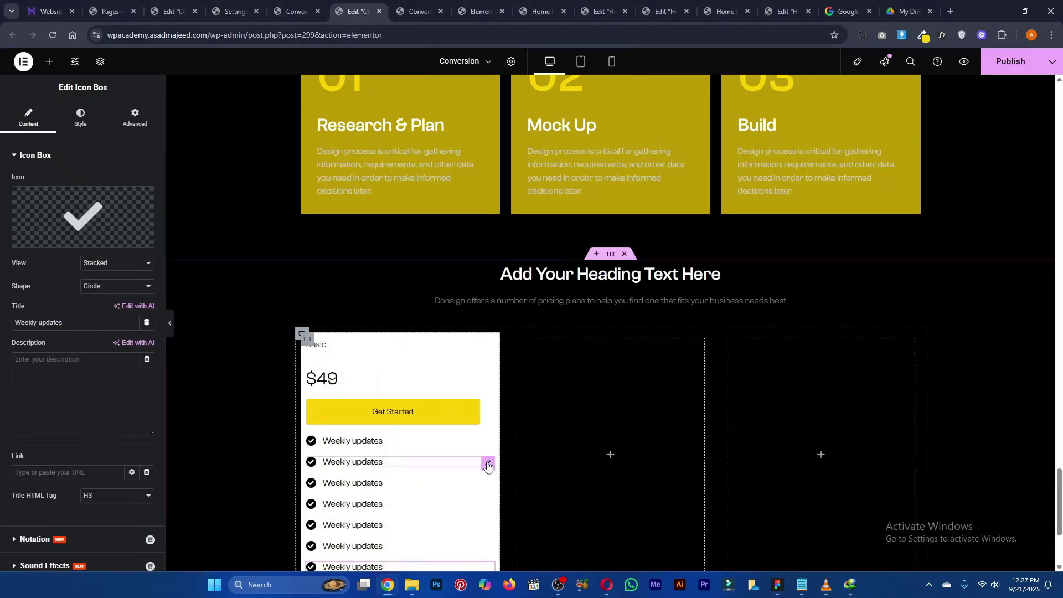
pyautogui.click(487, 464)
pyautogui.tripleClick(60, 323)
pyautogui.hotkey('ctrl', 'v')
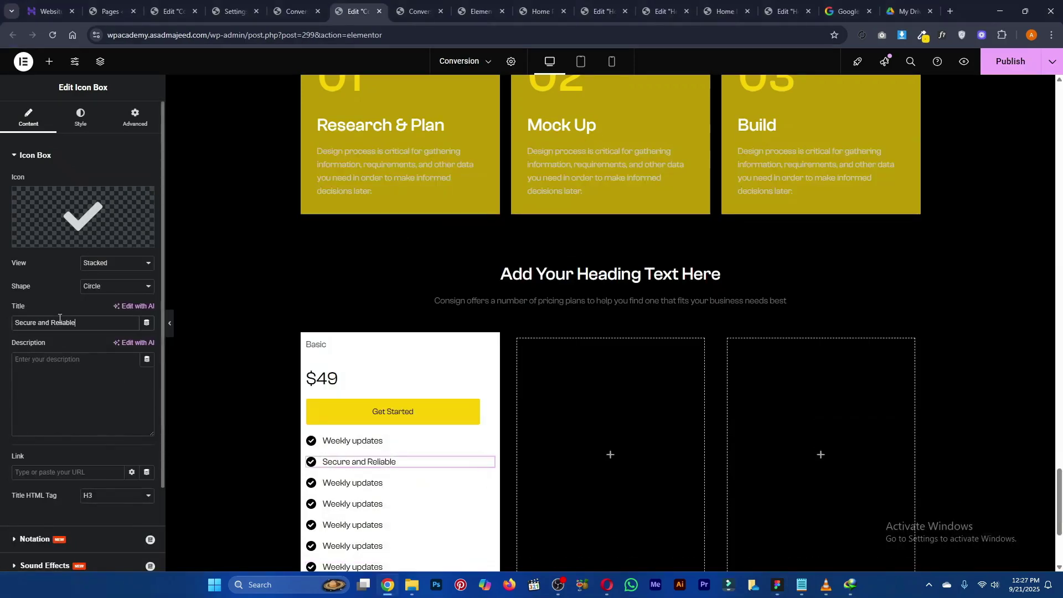
# Copy "Limited data points" from Figma and make it the third feature item's title in Elementor
pyautogui.hotkey('alt', 'Tab')
pyautogui.doubleClick(342, 389)
pyautogui.hotkey('ctrl', 'c')
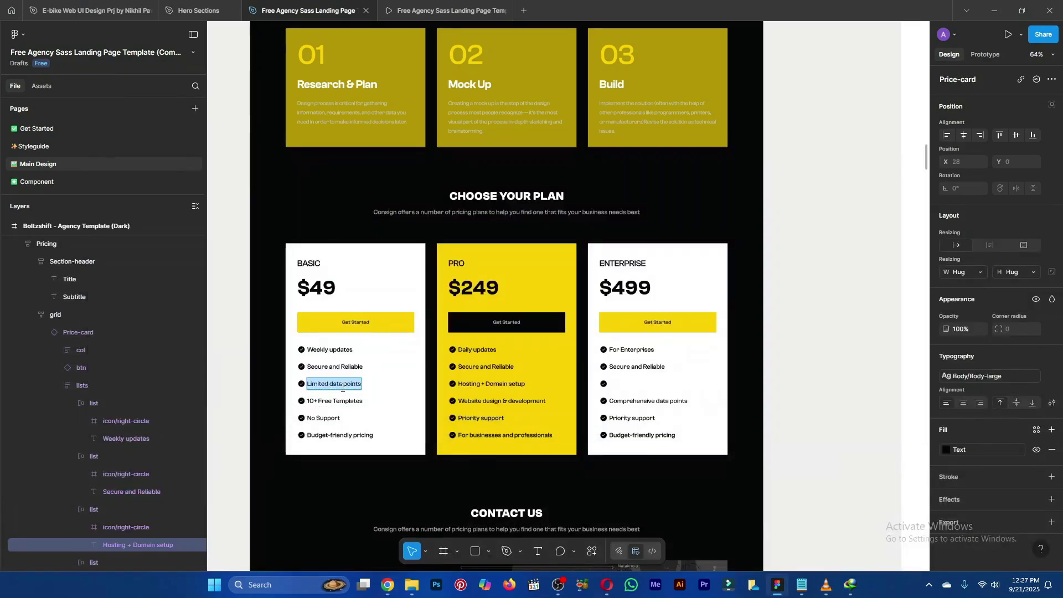
pyautogui.hotkey('alt', 'Tab')
pyautogui.click(487, 483)
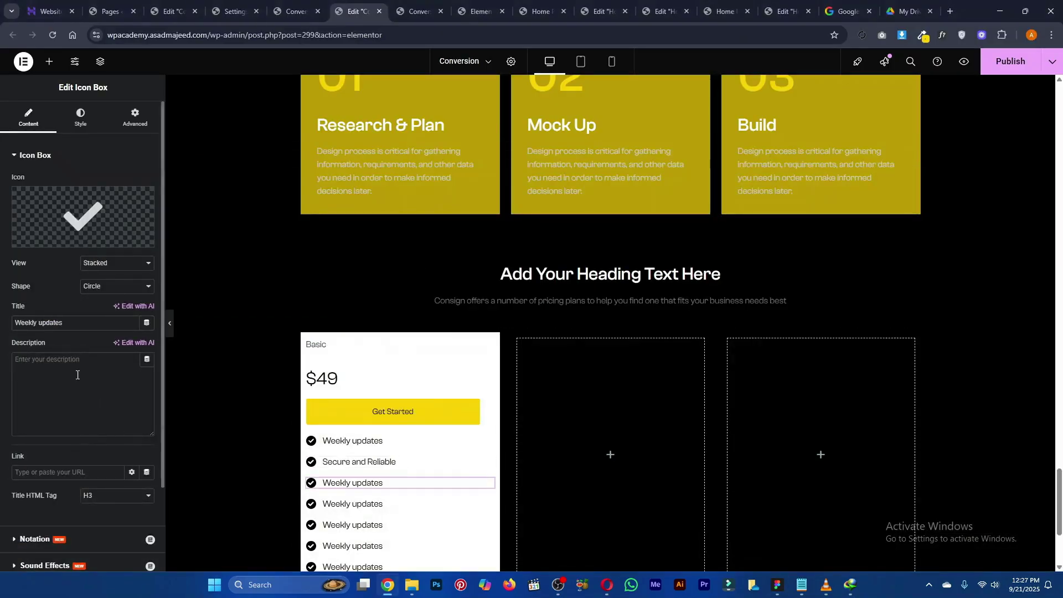
pyautogui.tripleClick(63, 324)
pyautogui.hotkey('ctrl', 'v')
# Copy "10+ Free Templates" from Figma and make it the fourth feature item's title in Elementor
pyautogui.hotkey('alt', 'Tab')
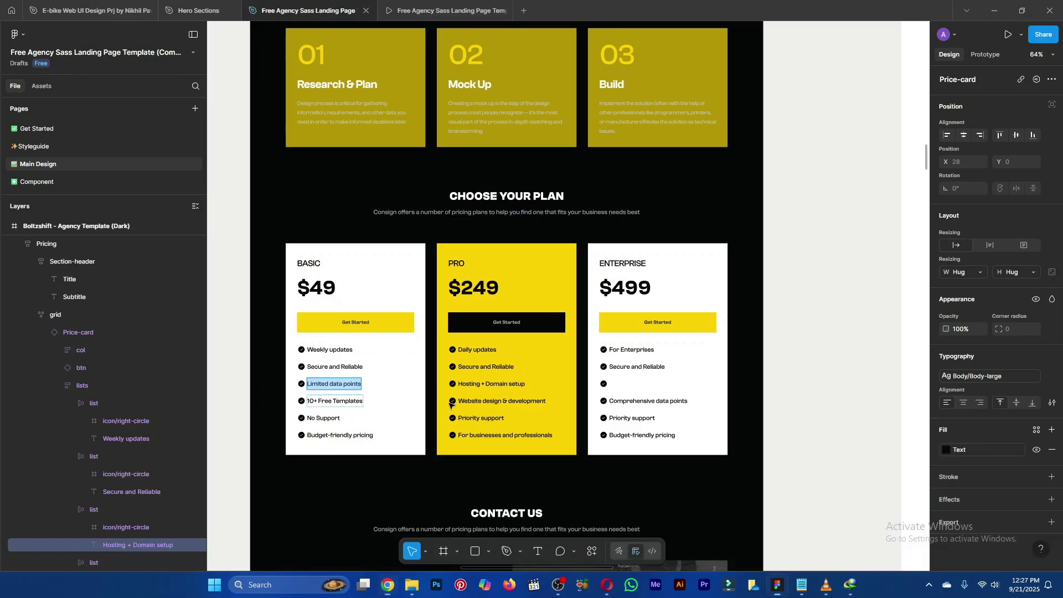
pyautogui.click(360, 402)
pyautogui.doubleClick(359, 402)
pyautogui.hotkey('ctrl', 'c')
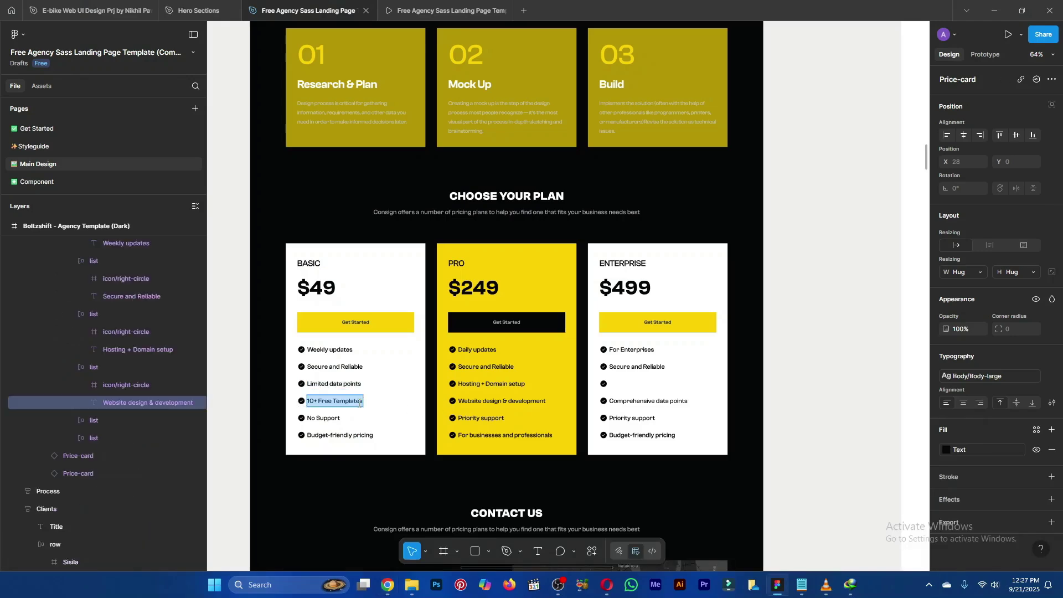
pyautogui.hotkey('alt', 'Tab')
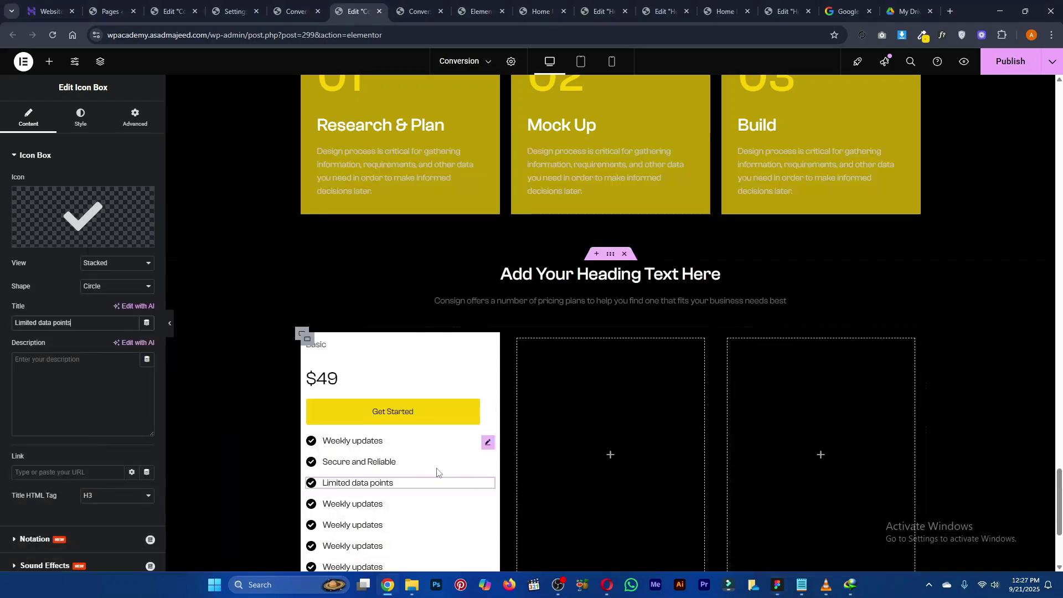
pyautogui.click(477, 506)
pyautogui.tripleClick(61, 323)
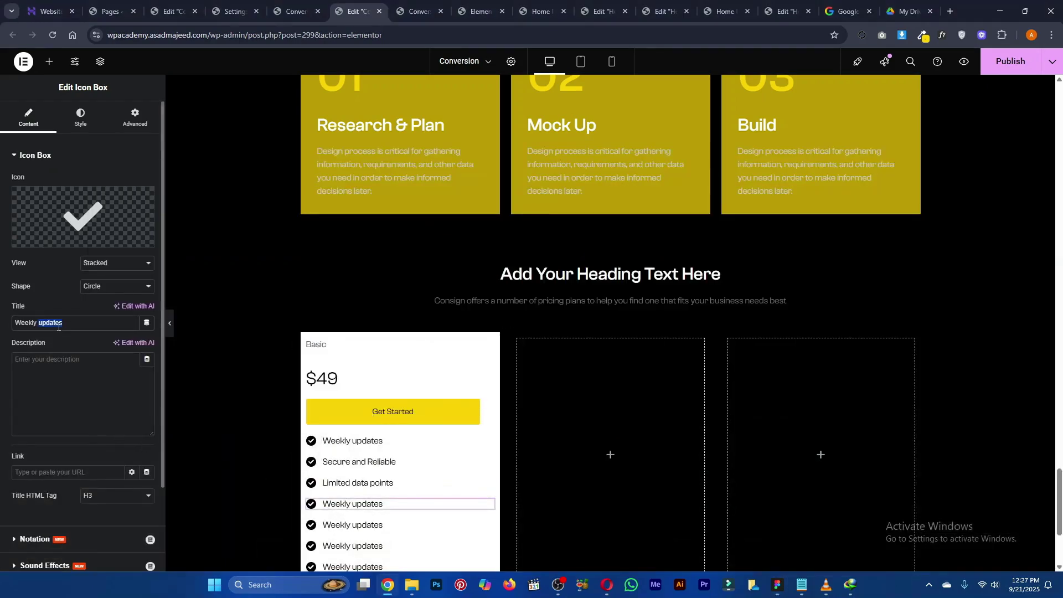
pyautogui.hotkey('ctrl', 'v')
# Copy "No Support" from Figma and make it the fifth feature item's title in Elementor
pyautogui.hotkey('alt', 'Tab')
pyautogui.doubleClick(316, 418)
pyautogui.hotkey('ctrl', 'c')
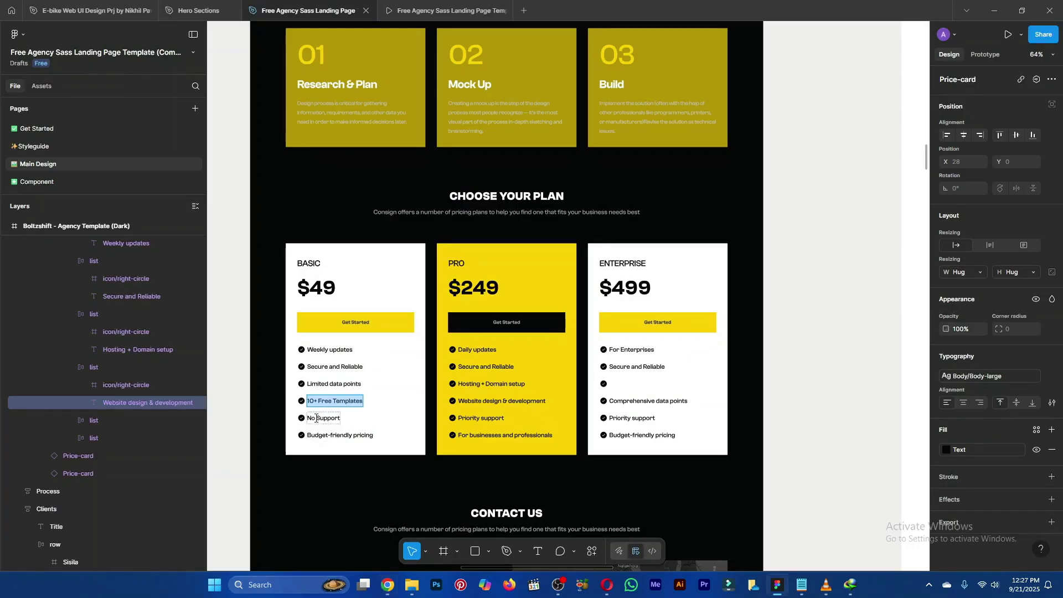
pyautogui.hotkey('alt', 'Tab')
pyautogui.scroll(-3, 387, 388)
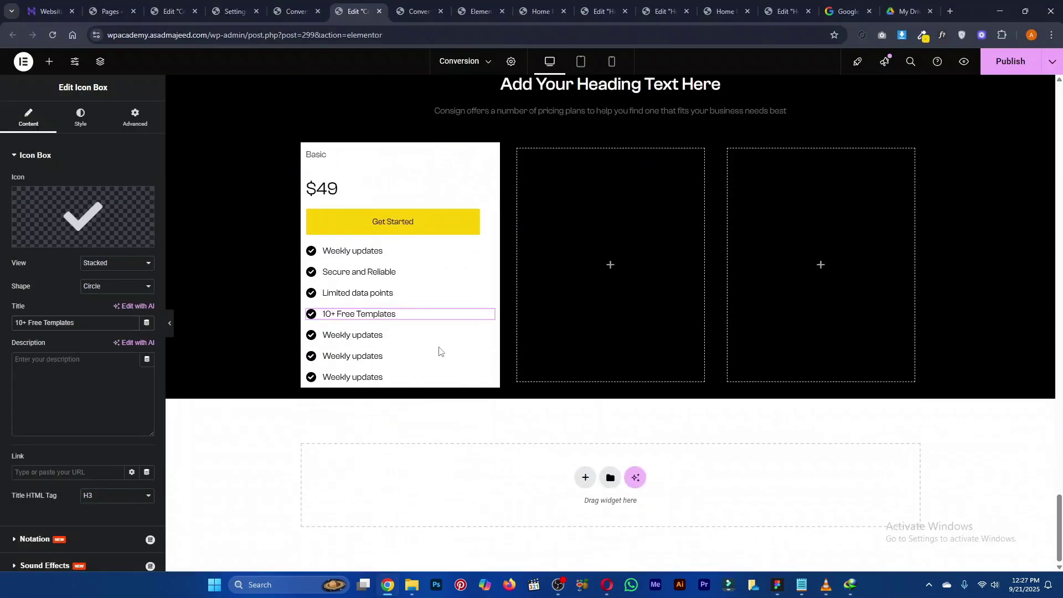
pyautogui.click(373, 336)
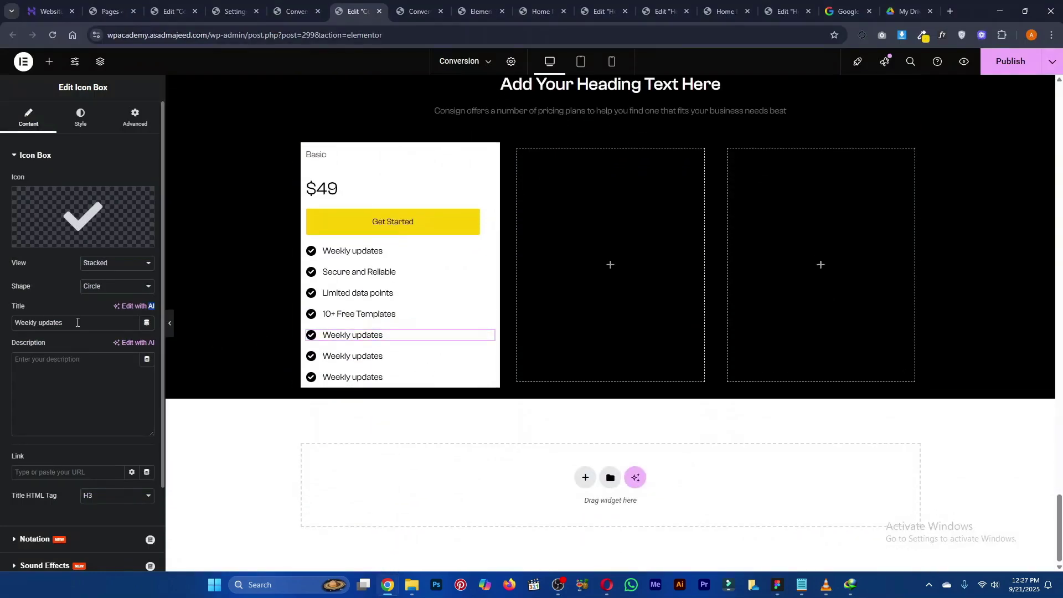
pyautogui.tripleClick(77, 322)
pyautogui.hotkey('ctrl', 'v')
# Copy "Budget-friendly pricing" from Figma and make it the sixth feature item's title in Elementor
pyautogui.hotkey('alt', 'Tab')
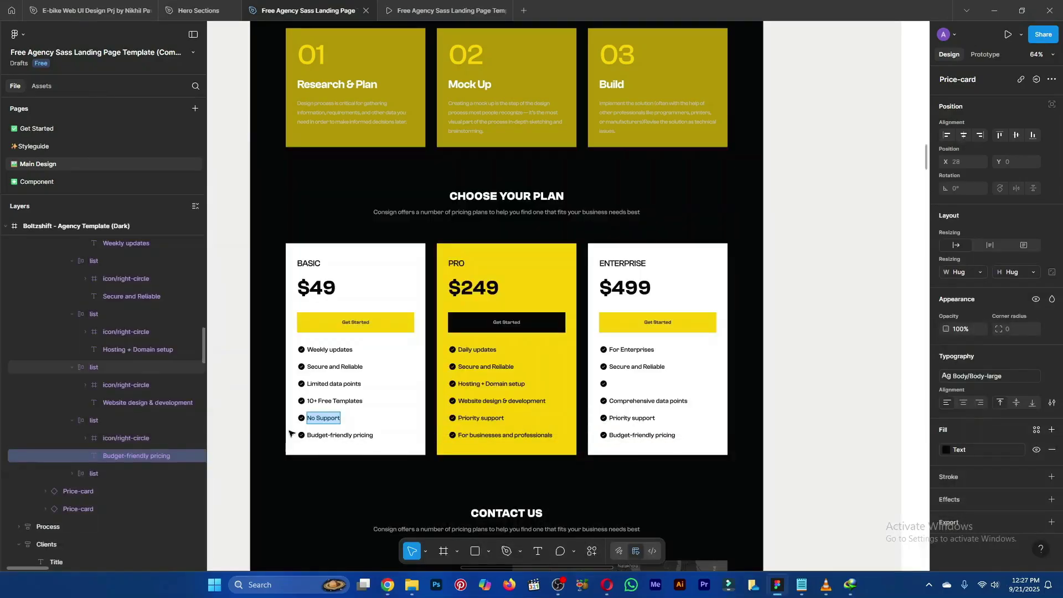
pyautogui.doubleClick(353, 438)
pyautogui.hotkey('ctrl', 'c')
pyautogui.hotkey('alt', 'Tab')
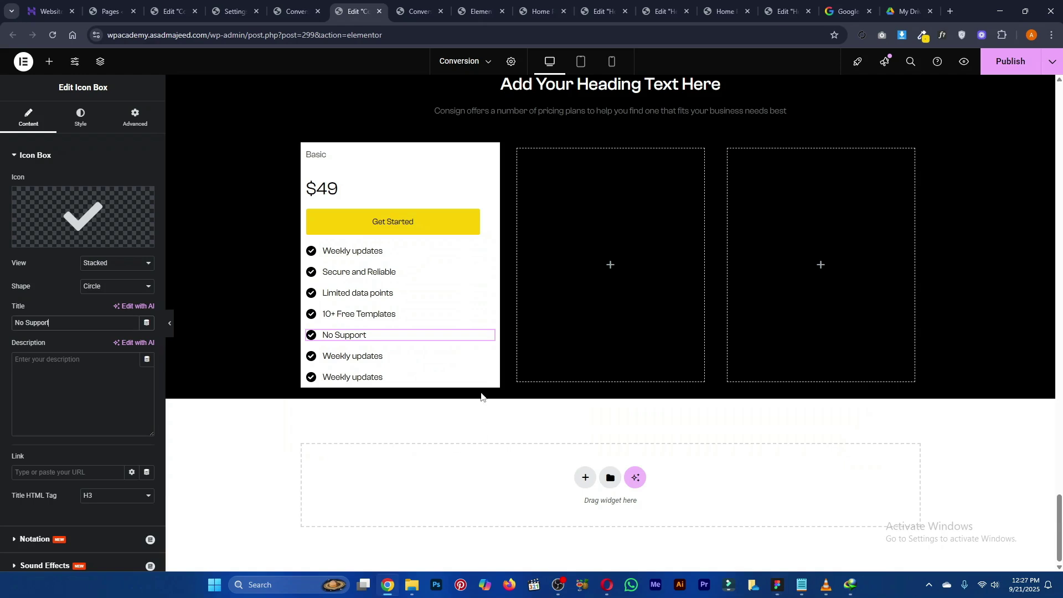
pyautogui.click(466, 357)
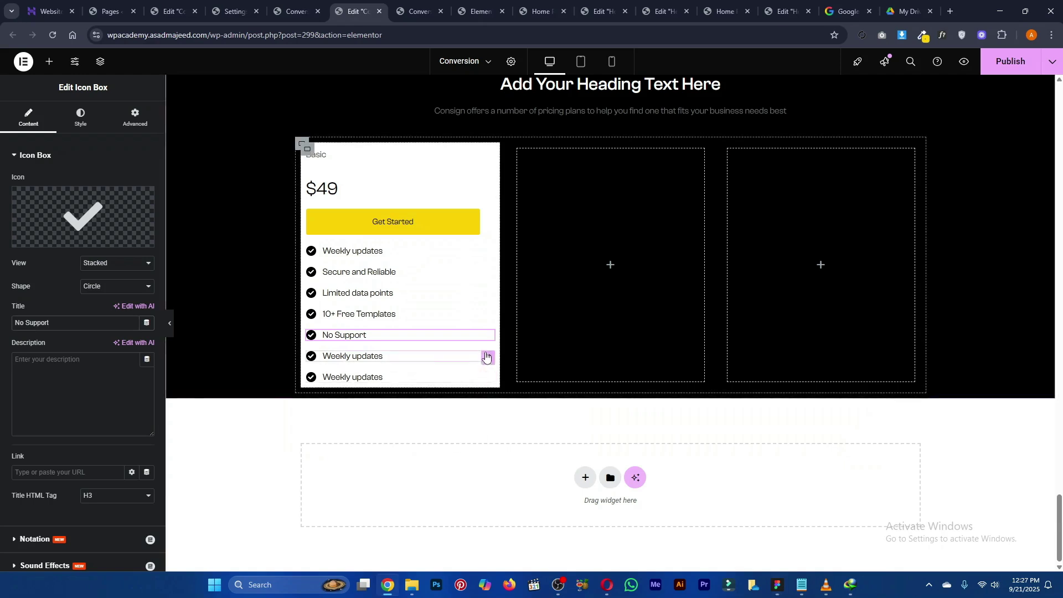
pyautogui.tripleClick(76, 323)
pyautogui.hotkey('ctrl', 'v')
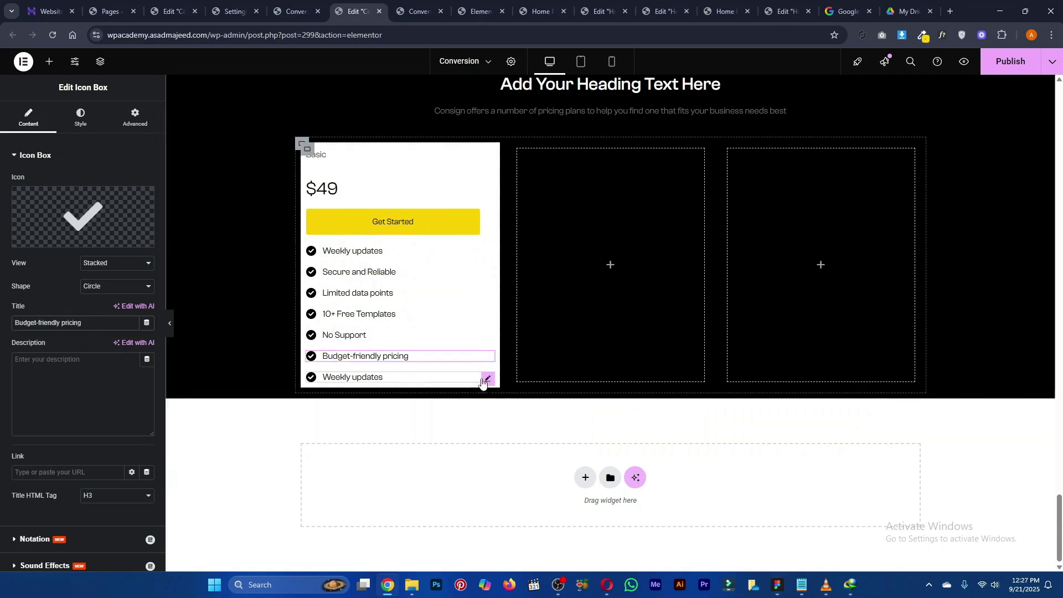
# Delete the surplus Weekly updates item at the end of the list and compare the Basic card with Figma
pyautogui.click(487, 377)
pyautogui.press('Delete')
pyautogui.scroll(2, 402, 376)
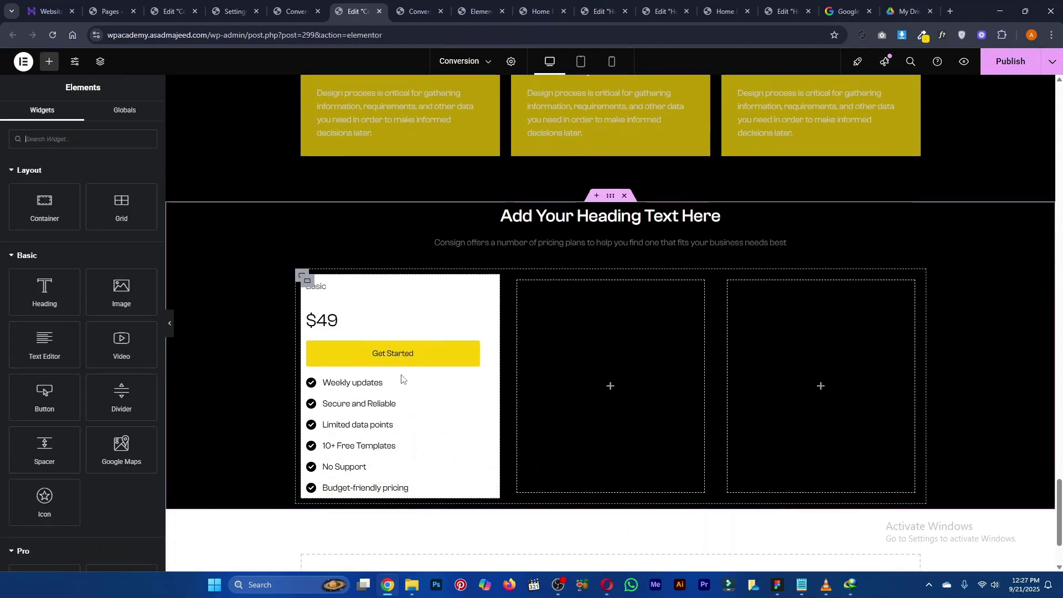
pyautogui.hotkey('alt', 'Tab')
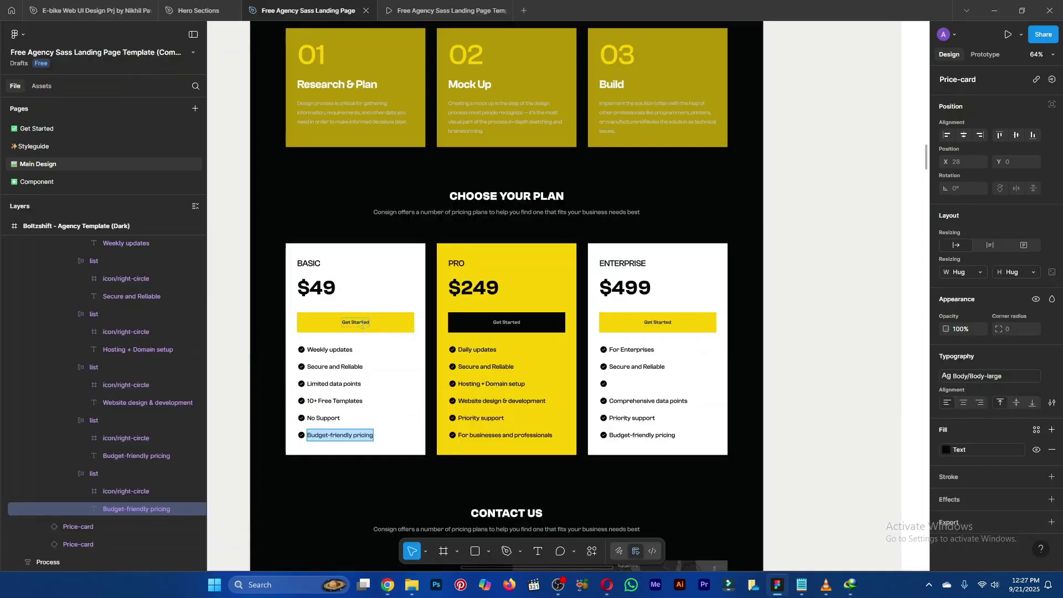
pyautogui.hotkey('alt', 'Tab')
pyautogui.hotkey('alt', 'Tab')
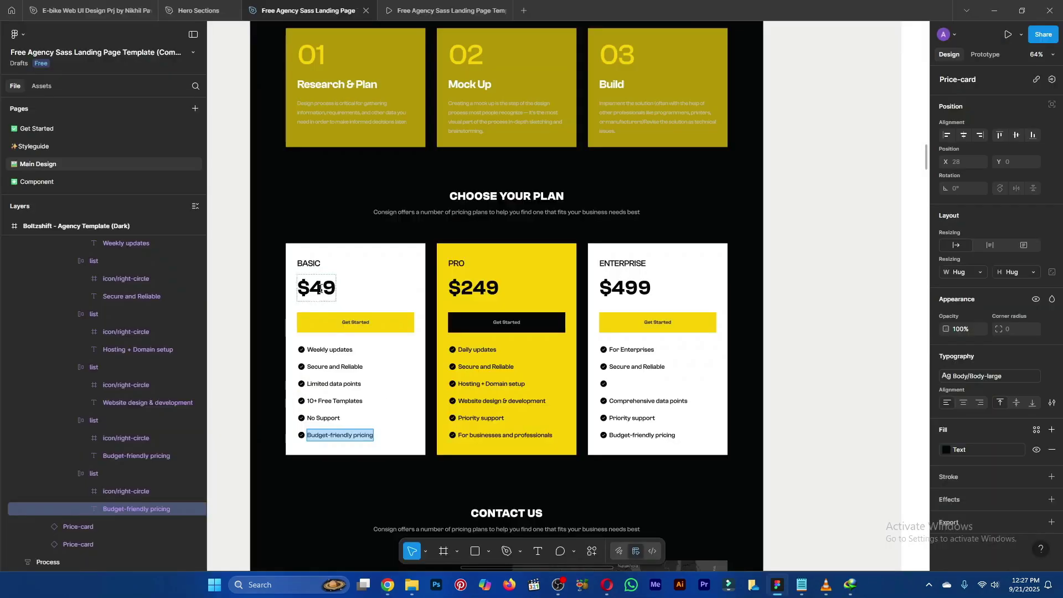
pyautogui.hotkey('alt', 'Tab')
# Apply the 22 px Clash Grotesk global typography and the global black text color to the card's Basic label
pyautogui.click(472, 286)
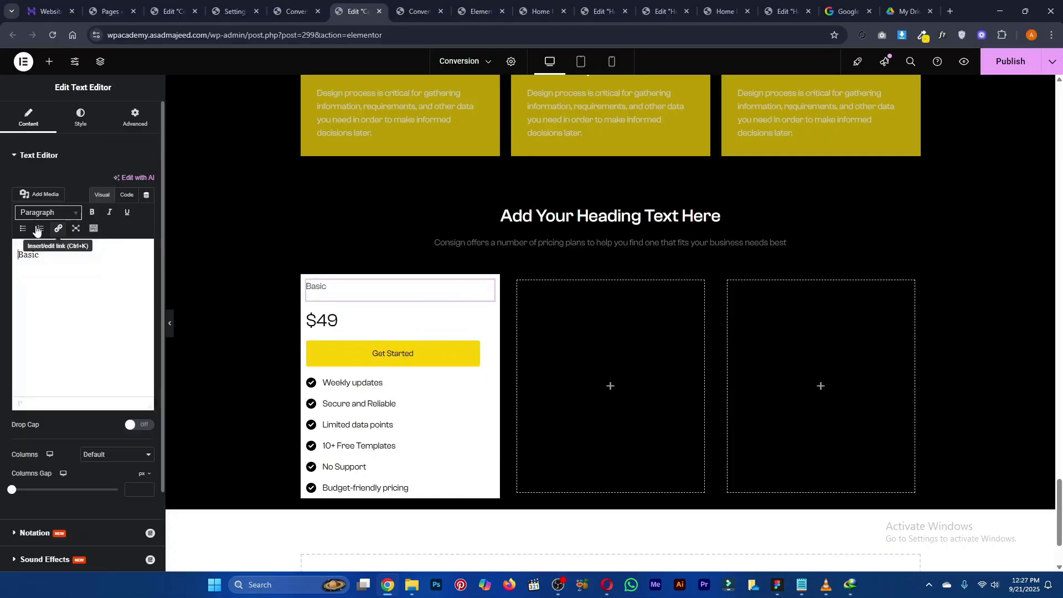
pyautogui.click(80, 118)
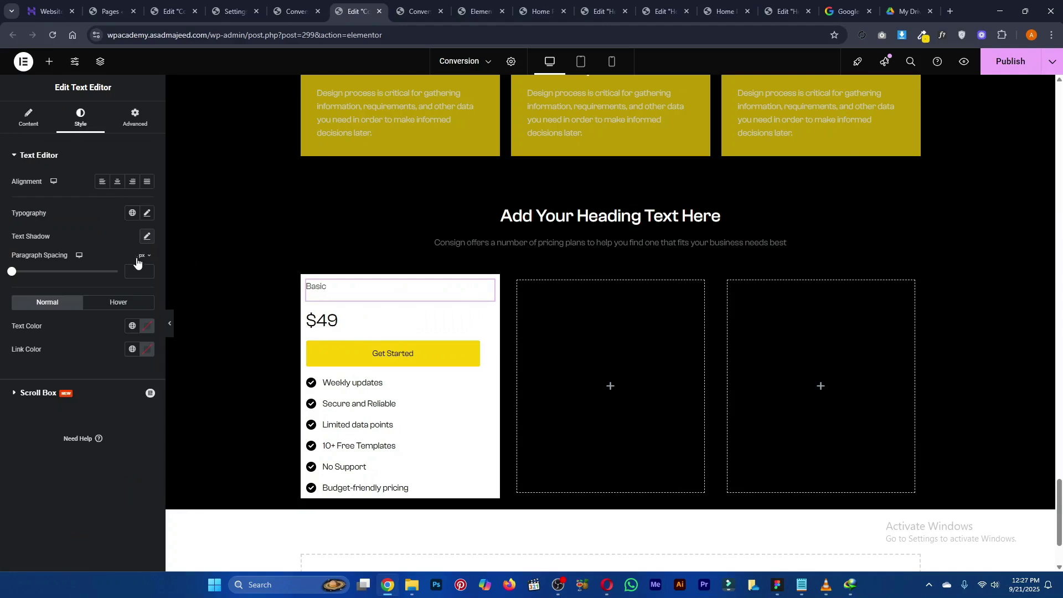
pyautogui.click(132, 213)
pyautogui.click(76, 378)
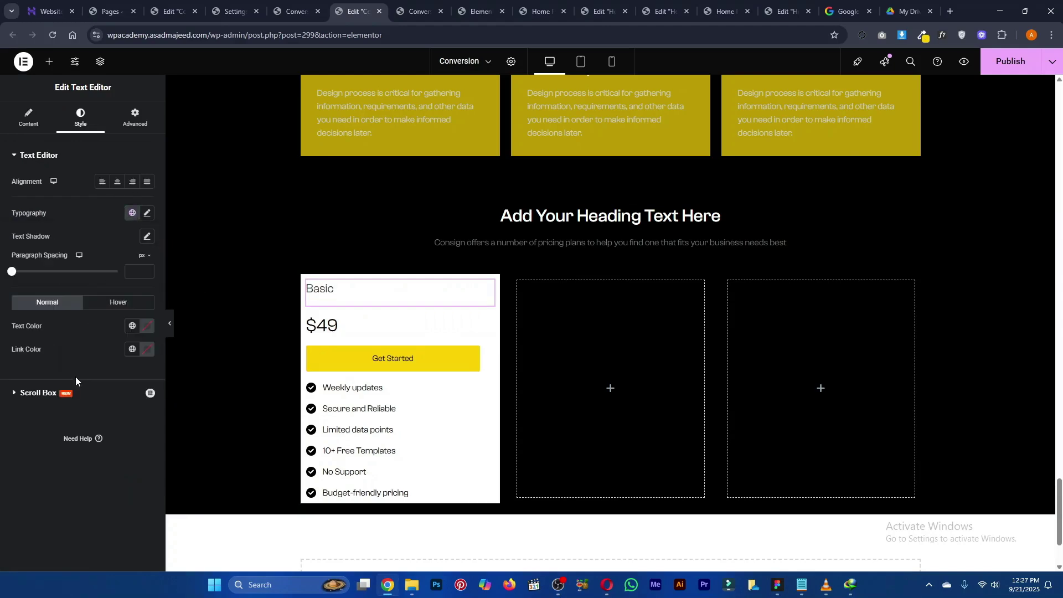
pyautogui.click(133, 326)
pyautogui.click(49, 532)
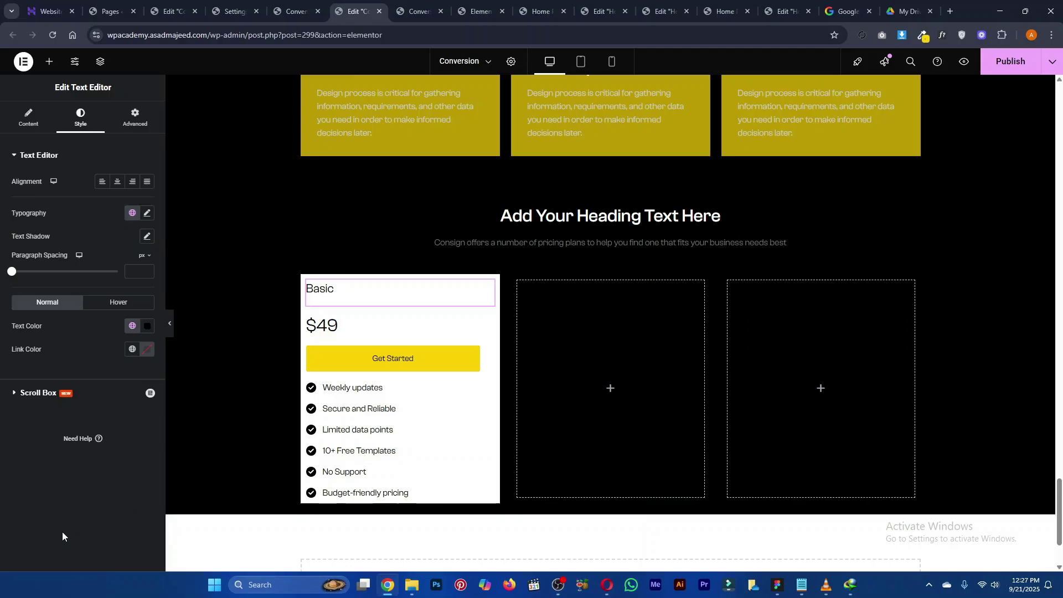
# Check the Basic label against Figma, set its font weight to 600 (Semi Bold), and compare again
pyautogui.hotkey('alt', 'Tab')
pyautogui.hotkey('alt', 'Tab')
pyautogui.click(146, 215)
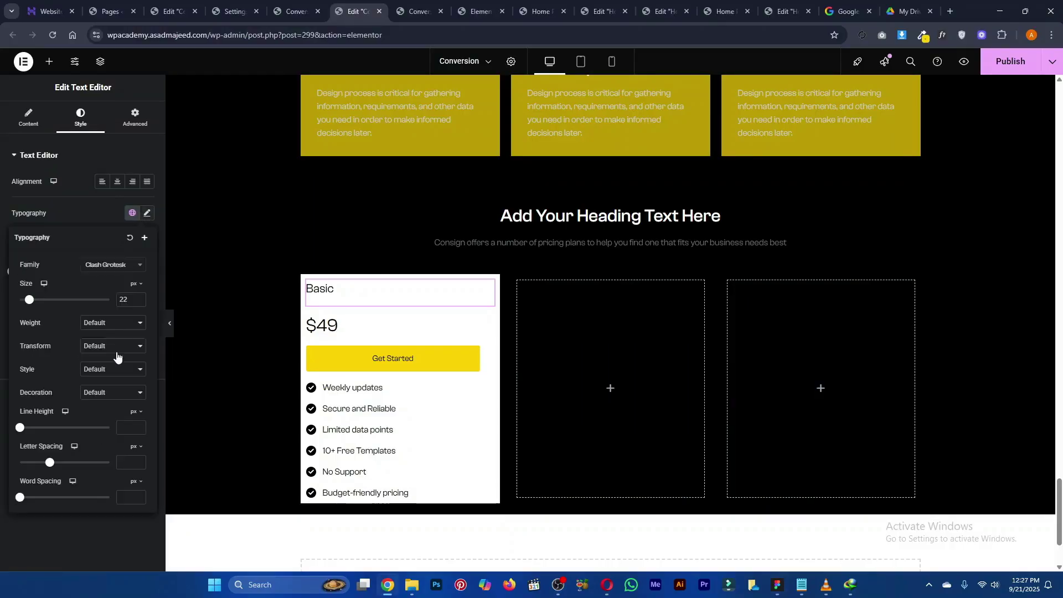
pyautogui.click(101, 324)
pyautogui.click(101, 326)
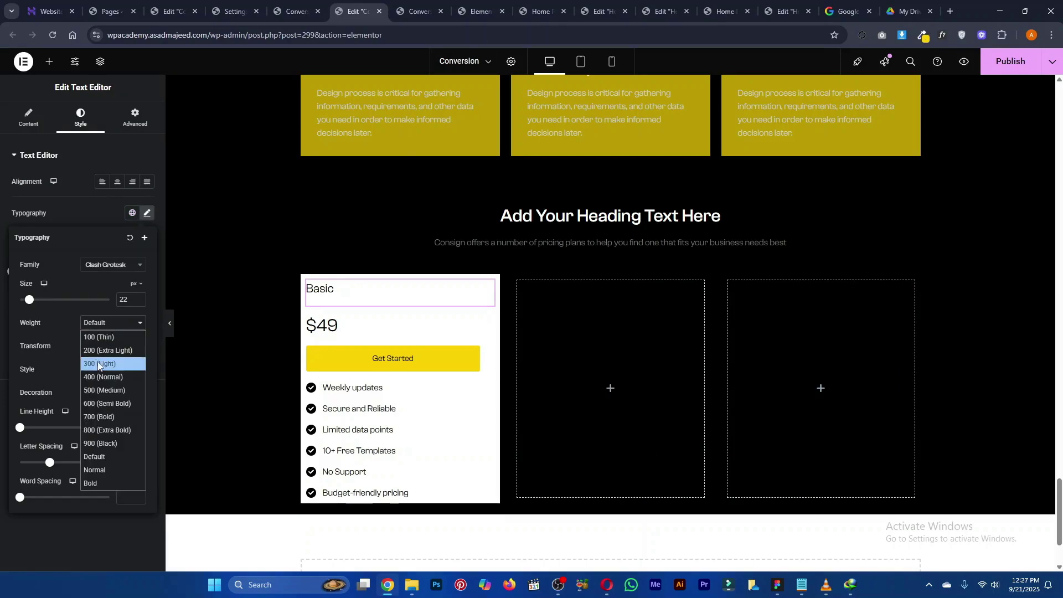
pyautogui.click(98, 404)
pyautogui.hotkey('alt', 'Tab')
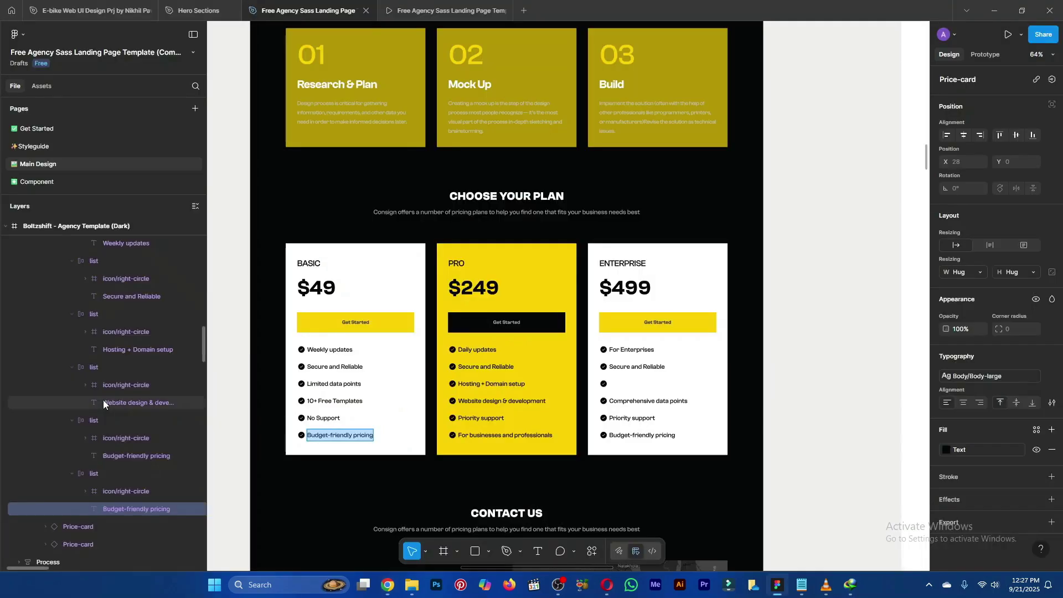
# Inspect the text style of the Basic card's $49 price in Figma and return to the Elementor editor
pyautogui.hotkey('alt', 'Tab')
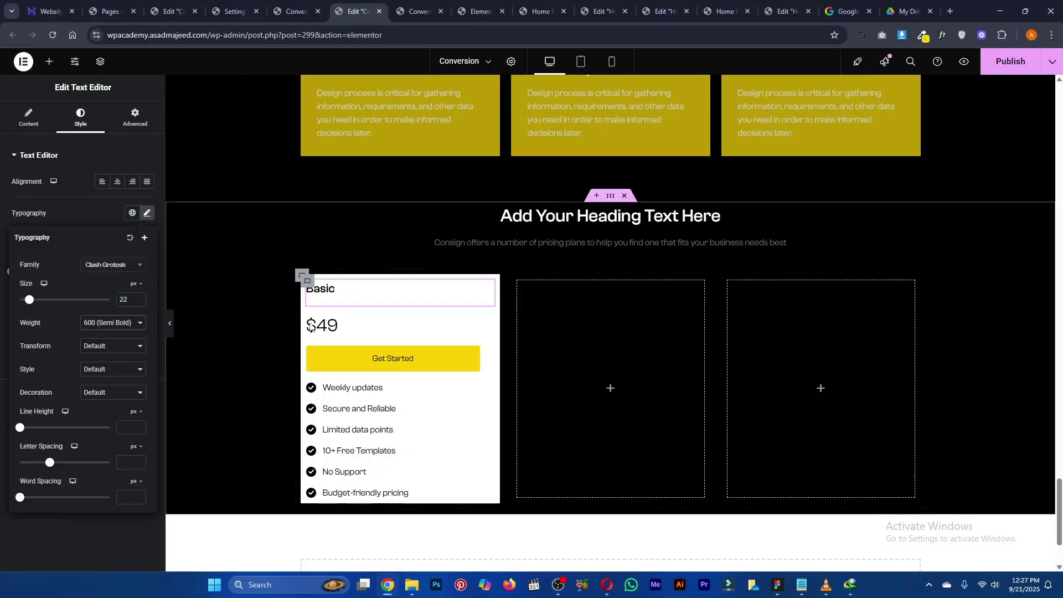
pyautogui.hotkey('alt', 'Tab')
pyautogui.click(321, 291)
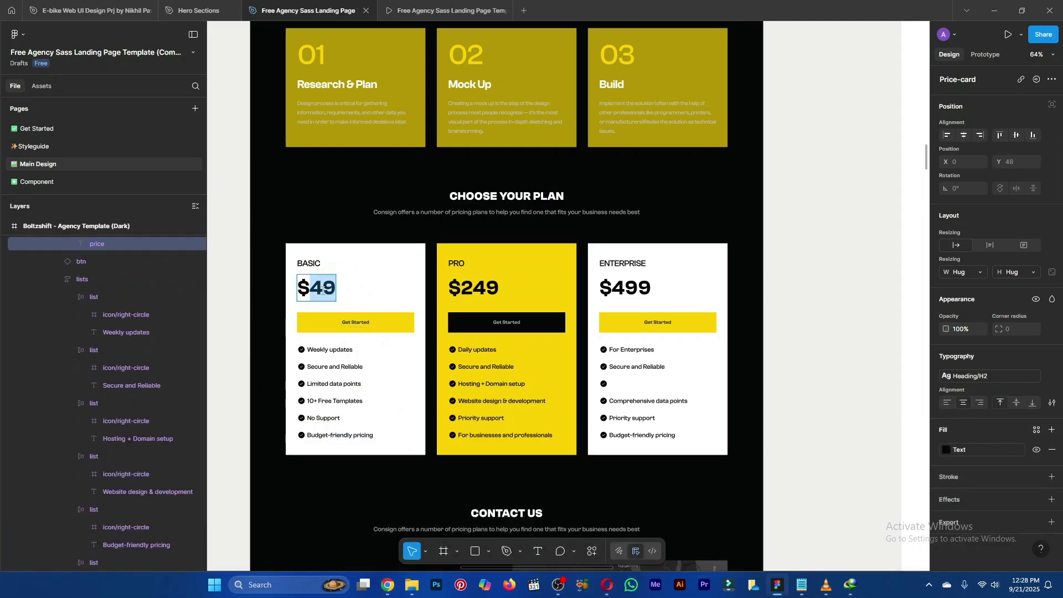
pyautogui.click(985, 377)
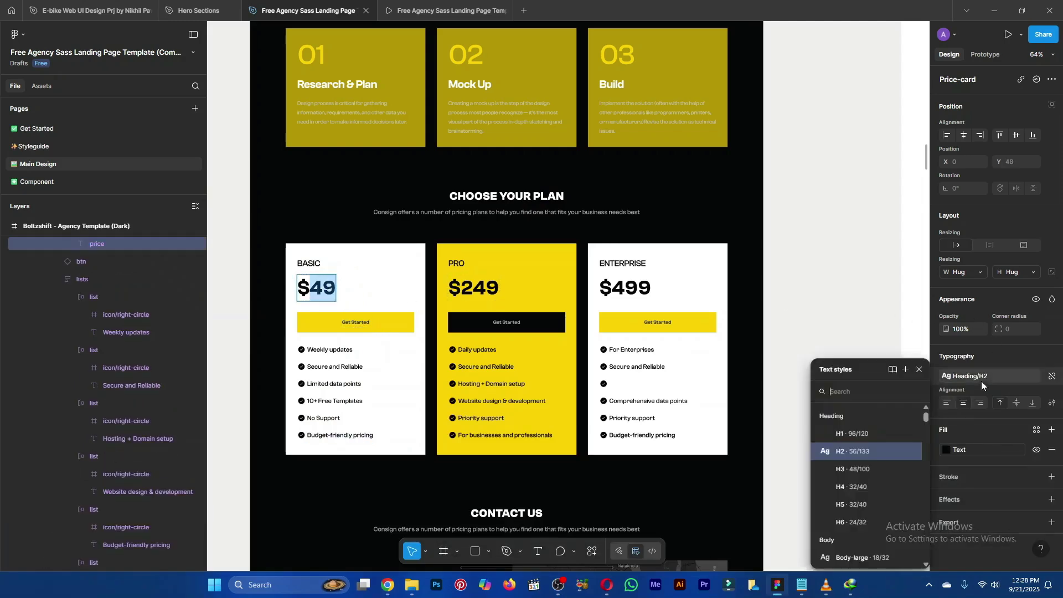
pyautogui.hotkey('alt', 'Tab')
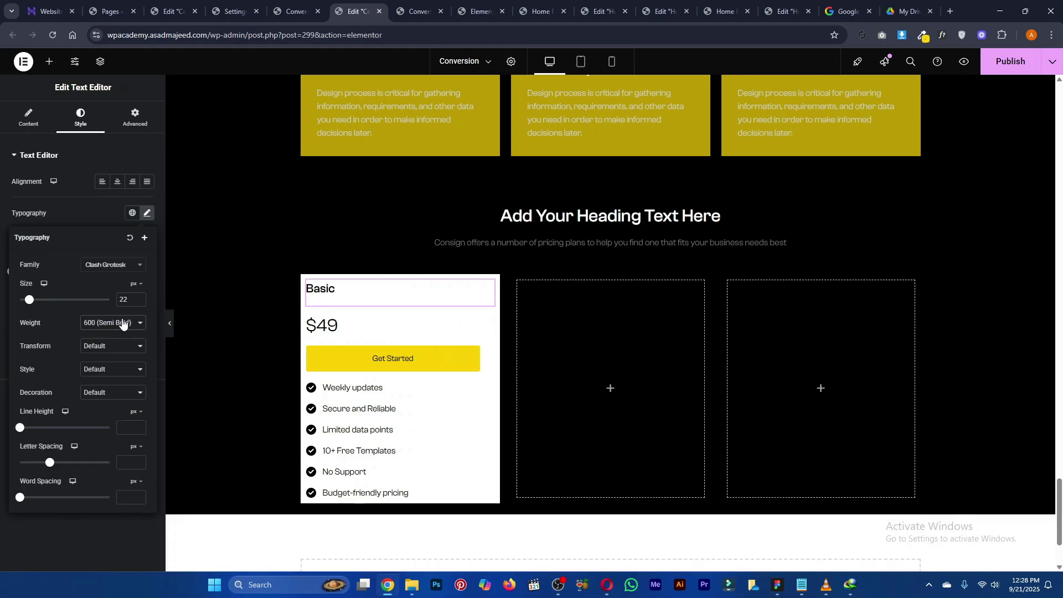
# Set the font size of the $49 heading in the Basic card to 56 px
pyautogui.click(319, 326)
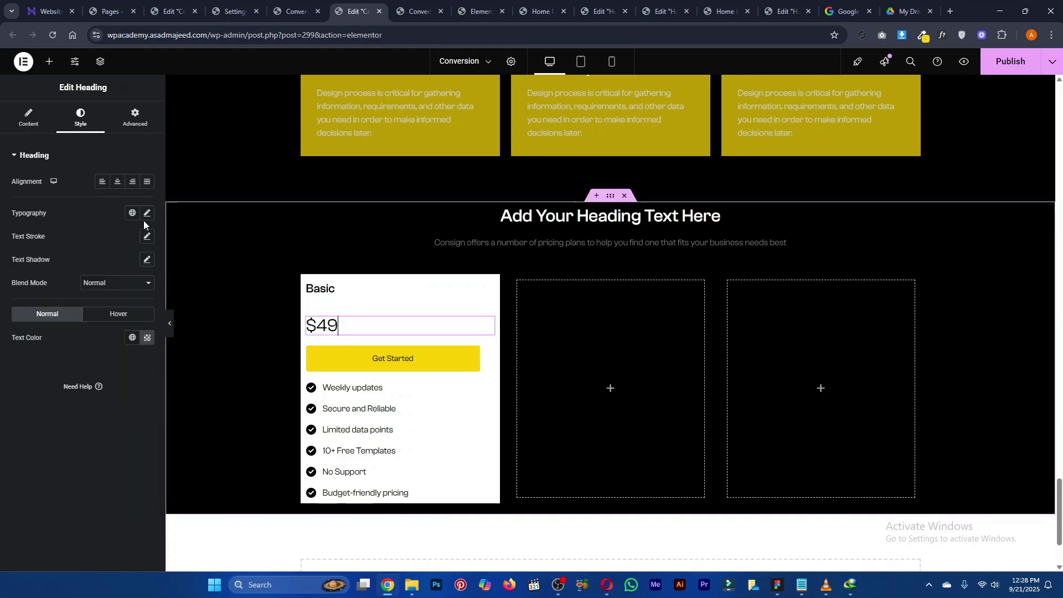
pyautogui.click(28, 119)
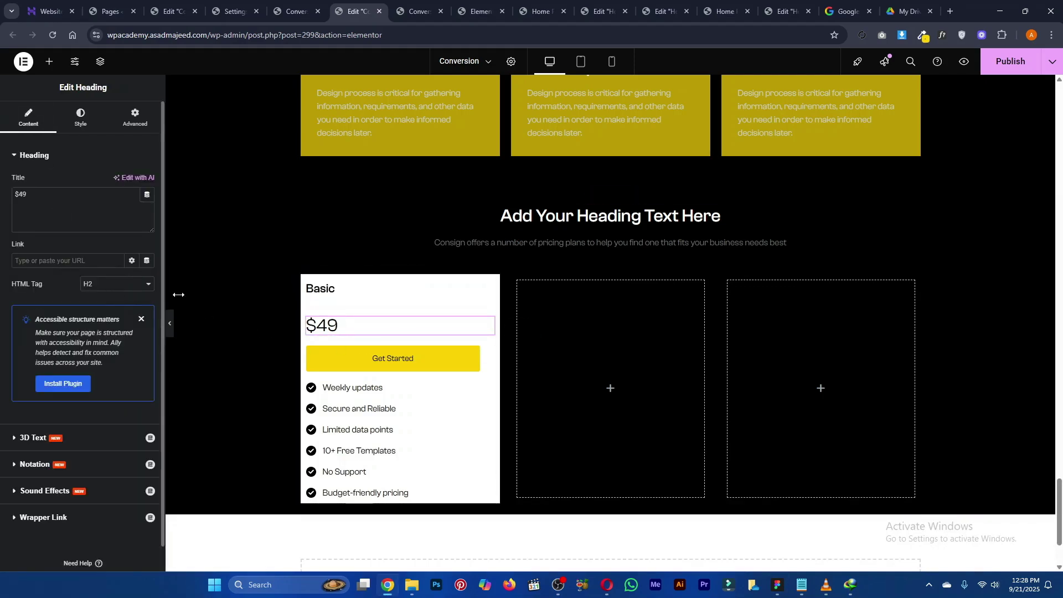
pyautogui.click(80, 118)
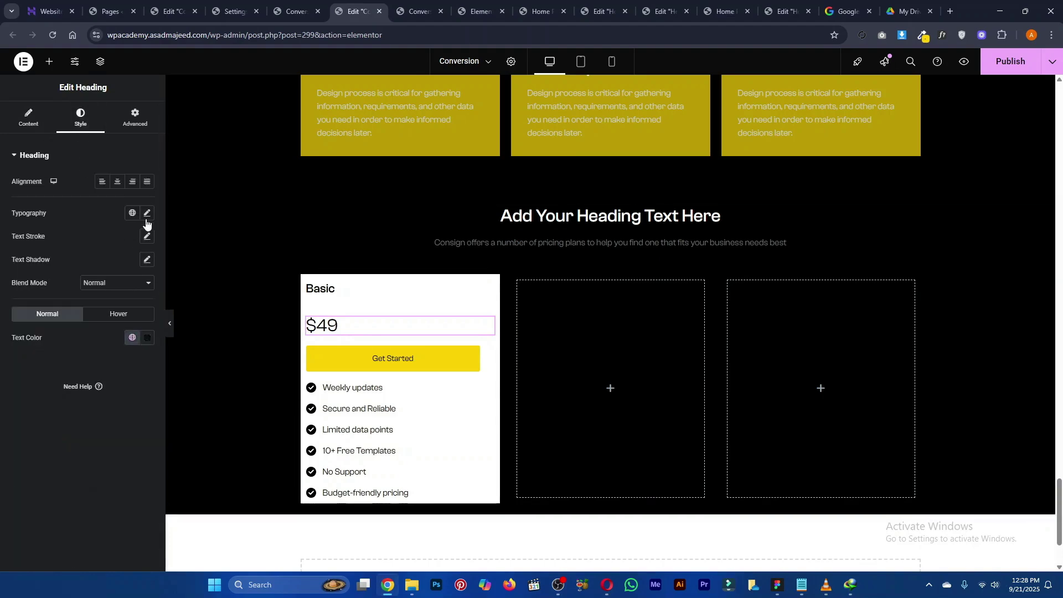
pyautogui.click(147, 213)
pyautogui.click(128, 304)
pyautogui.write('56')
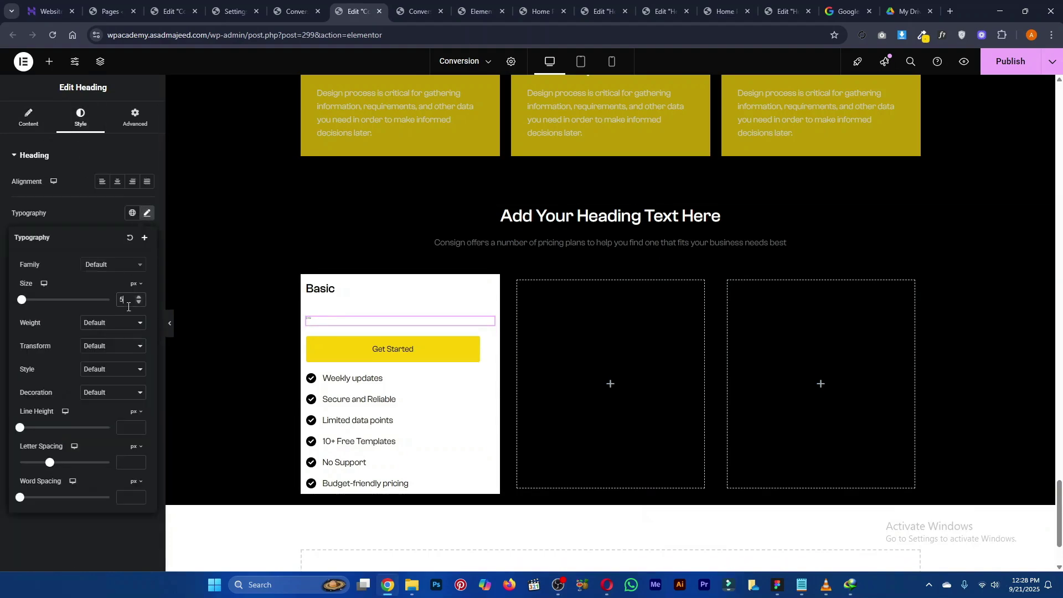
# Check the $49 price against Figma and set the heading's font weight to 700 (Bold), keeping the default family
pyautogui.click(106, 268)
pyautogui.hotkey('alt', 'Tab')
pyautogui.hotkey('alt', 'Tab')
pyautogui.click(107, 268)
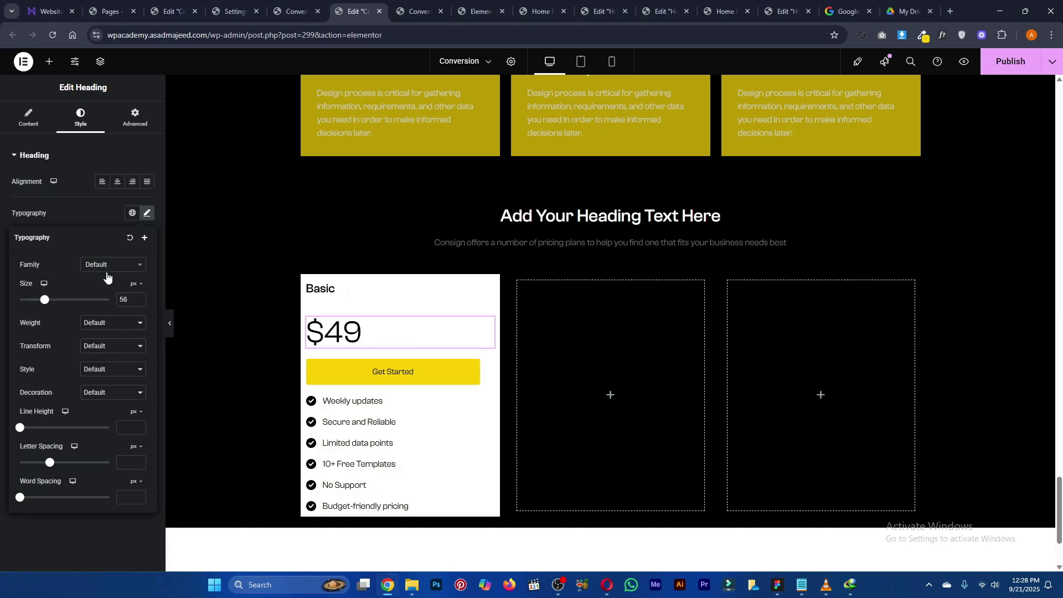
pyautogui.click(106, 266)
pyautogui.click(71, 290)
pyautogui.click(103, 324)
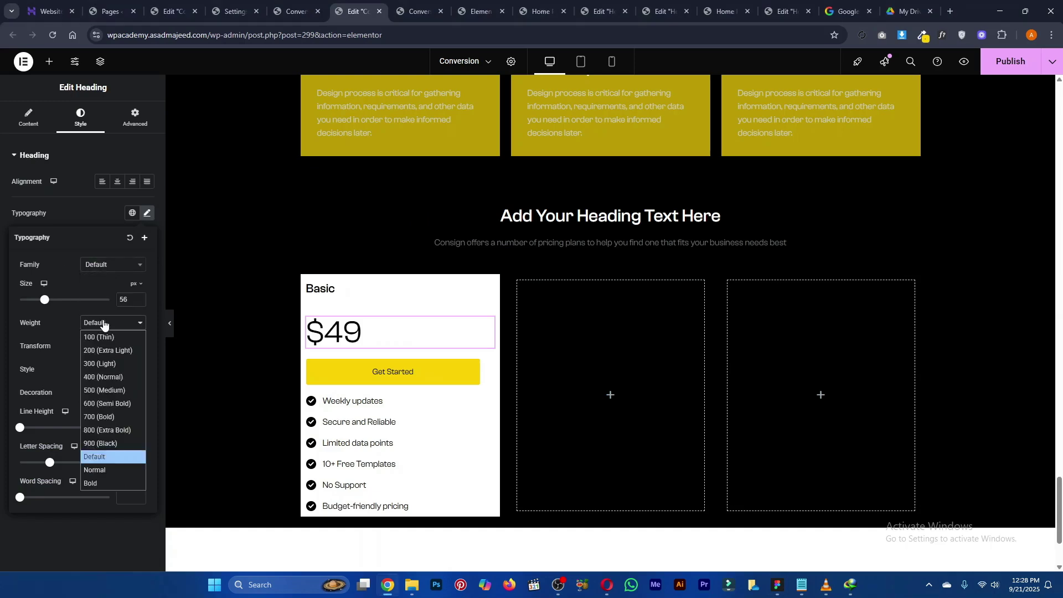
pyautogui.click(104, 403)
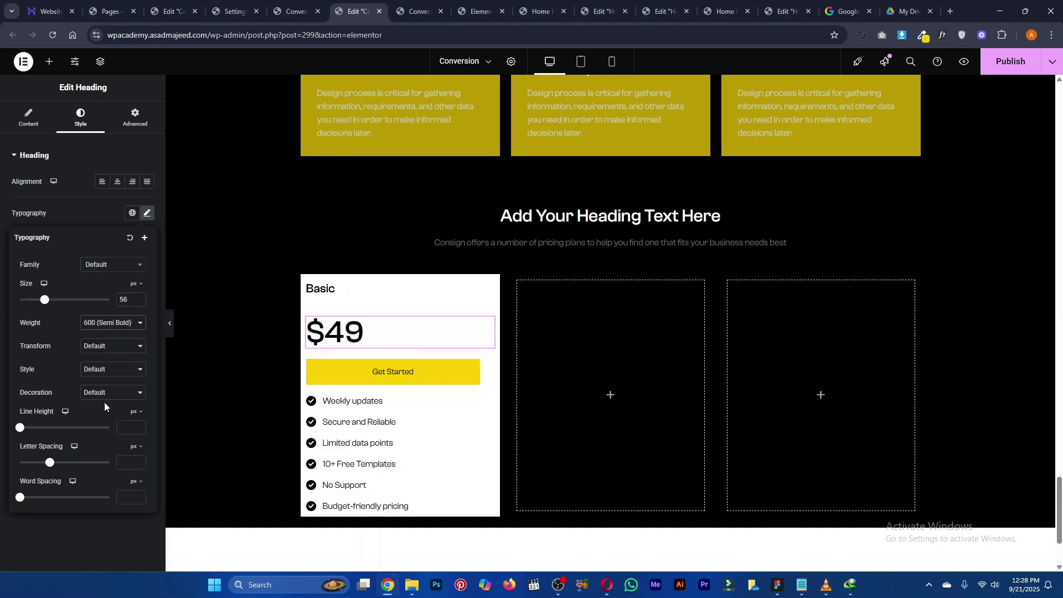
pyautogui.click(106, 323)
pyautogui.click(111, 416)
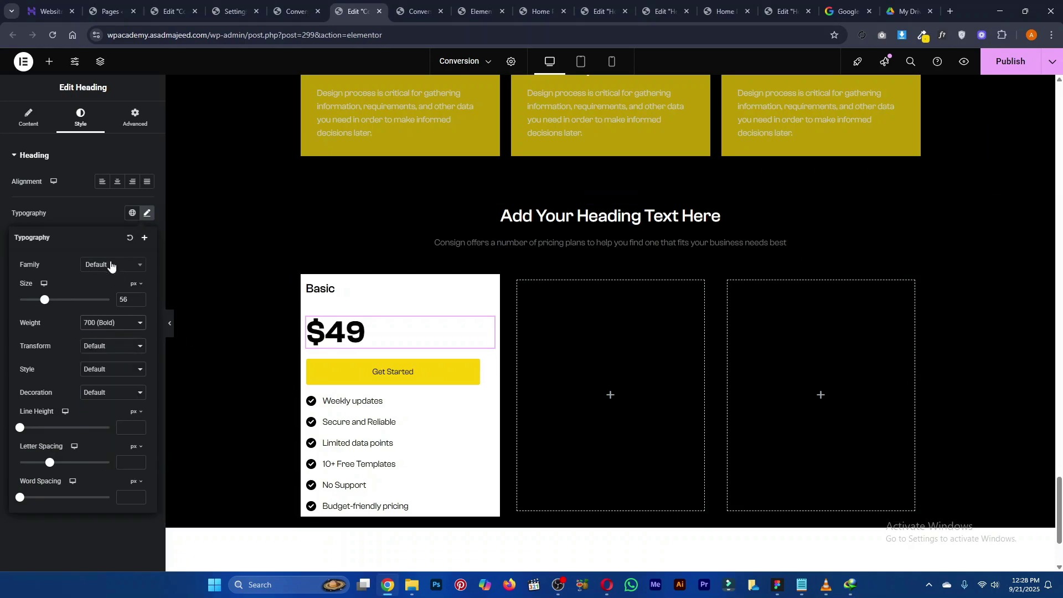
# Set the line height of the Basic label above the price to 12 px
pyautogui.click(346, 296)
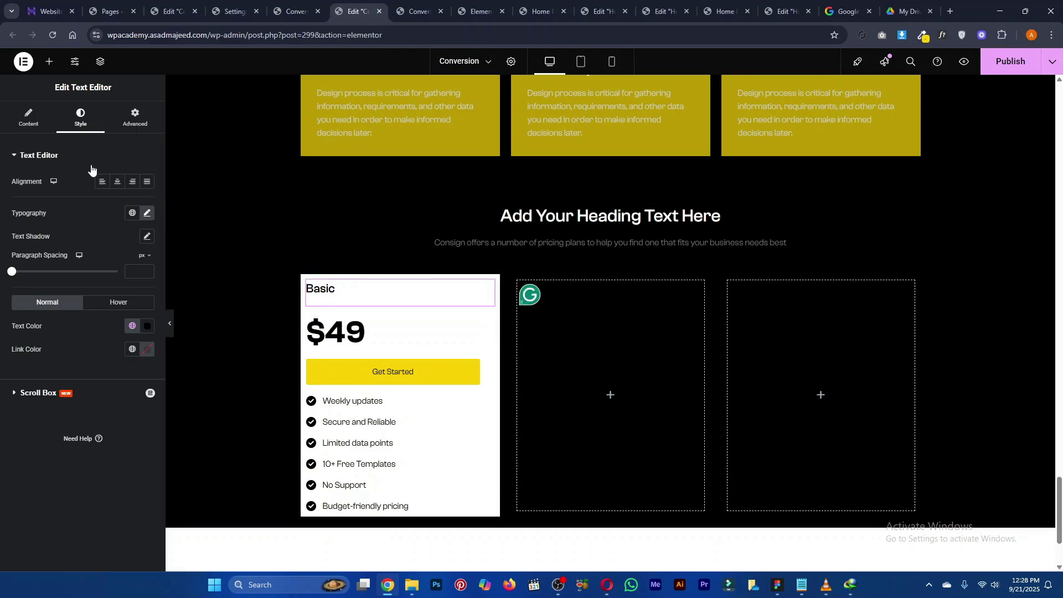
pyautogui.click(147, 214)
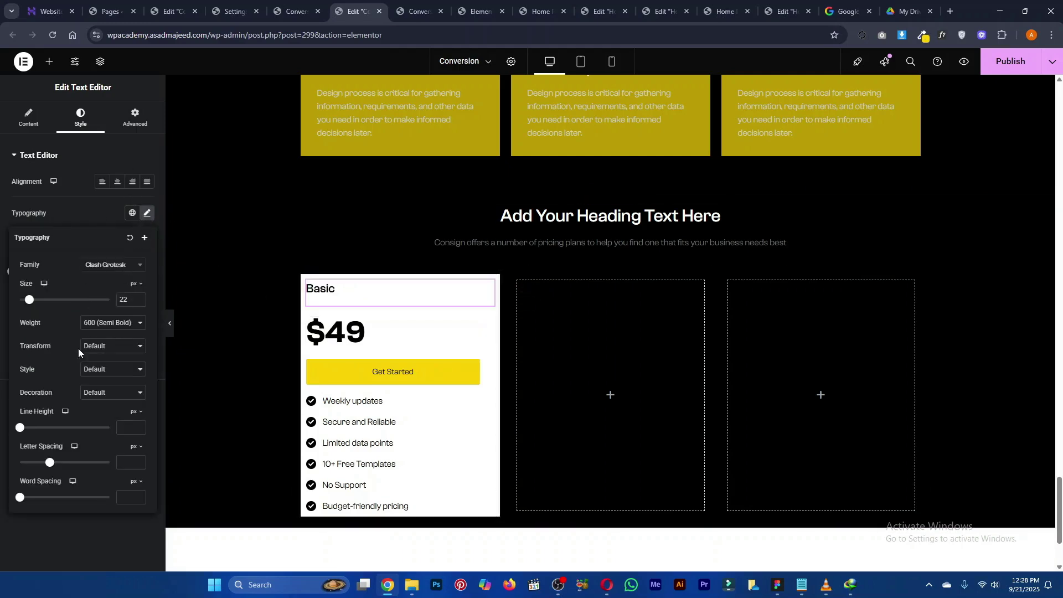
pyautogui.click(129, 431)
pyautogui.write('1')
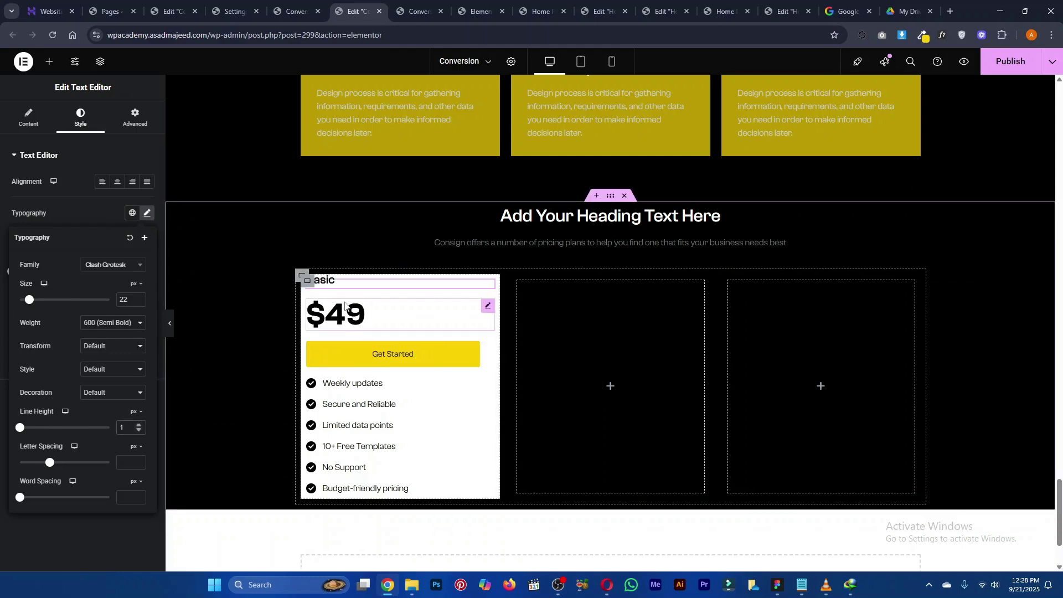
pyautogui.press('BackSpace')
pyautogui.write('6')
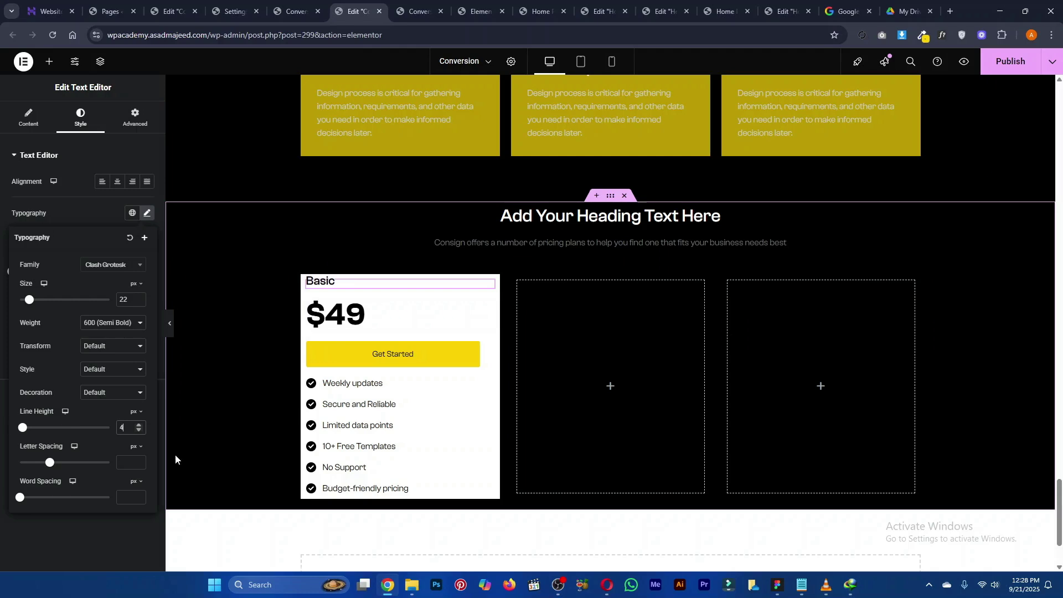
pyautogui.press('BackSpace')
pyautogui.write('12')
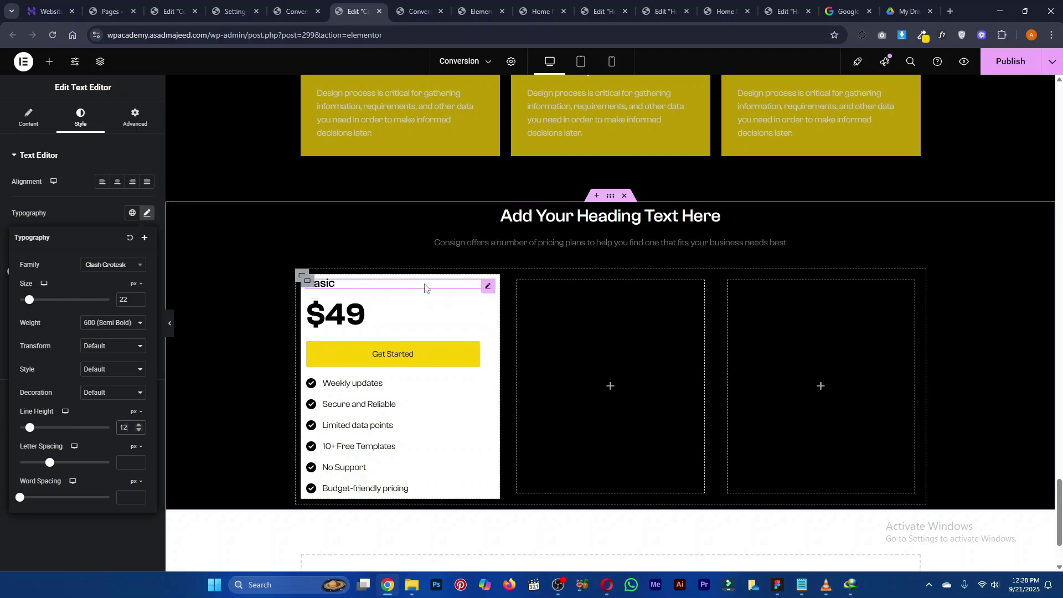
# Set the padding of the white Basic card container to 25 px on all four sides
pyautogui.click(306, 283)
pyautogui.click(126, 127)
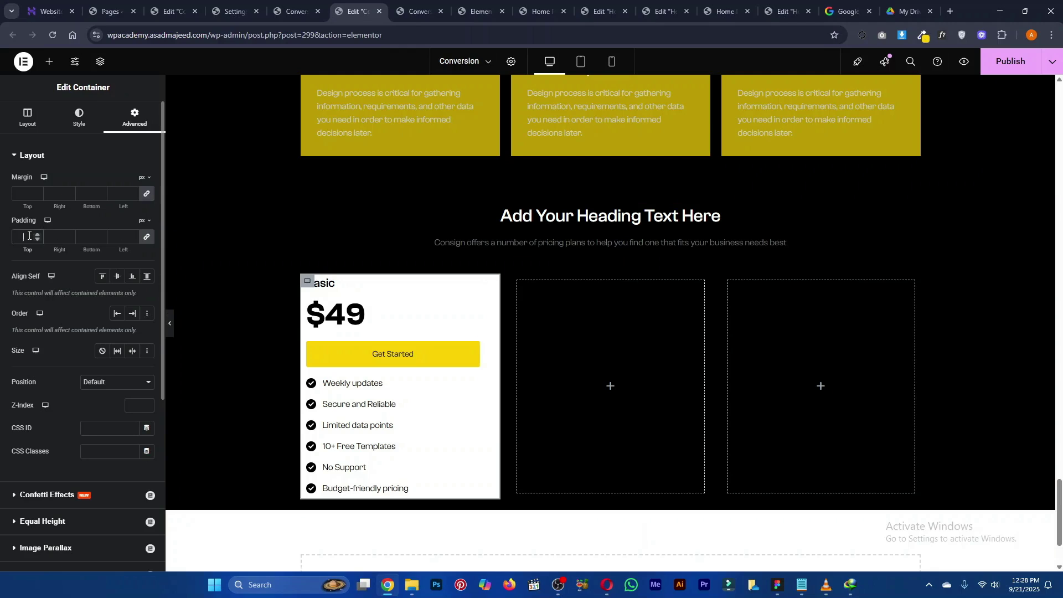
pyautogui.write('25')
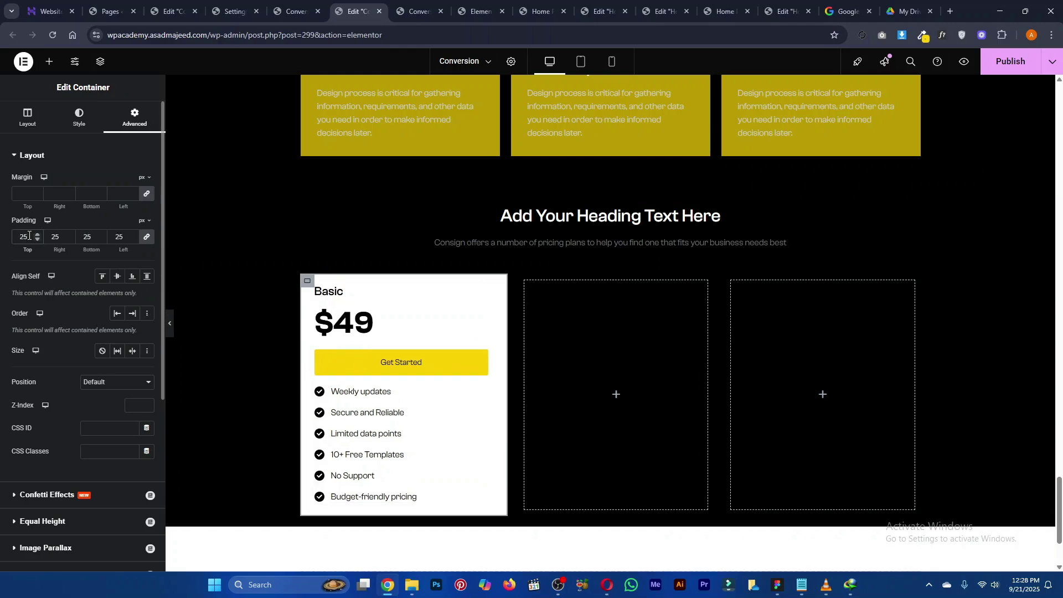
# Look up the Basic price card's horizontal and vertical padding in Figma and return to Elementor
pyautogui.hotkey('alt', 'Tab')
pyautogui.click(378, 267)
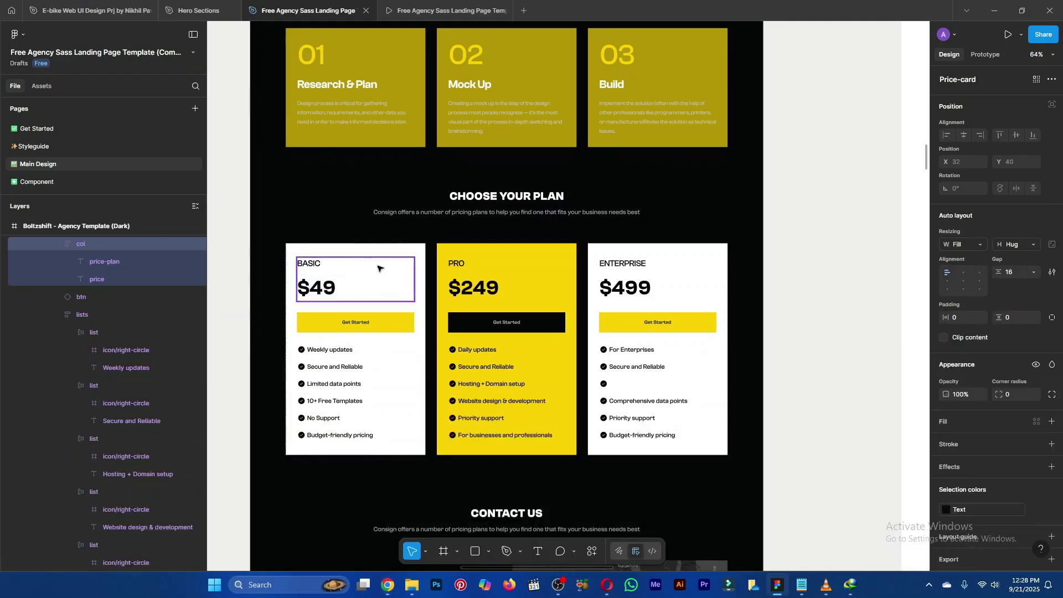
pyautogui.click(421, 264)
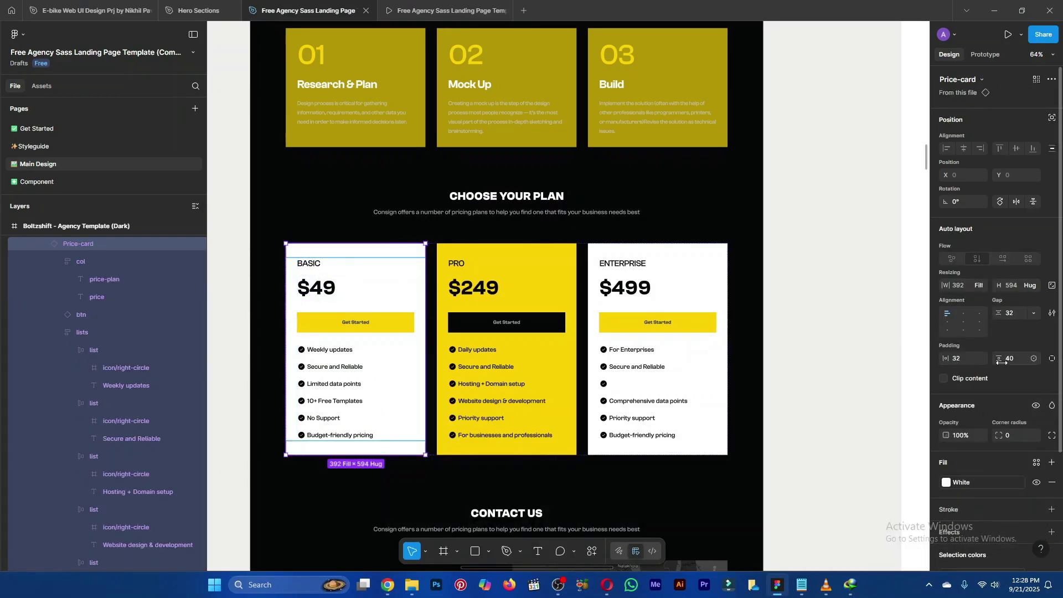
pyautogui.hotkey('alt', 'Tab')
# Unlink the Basic card container's padding and set it to 40 px top and bottom, 32 px left and right
pyautogui.click(147, 237)
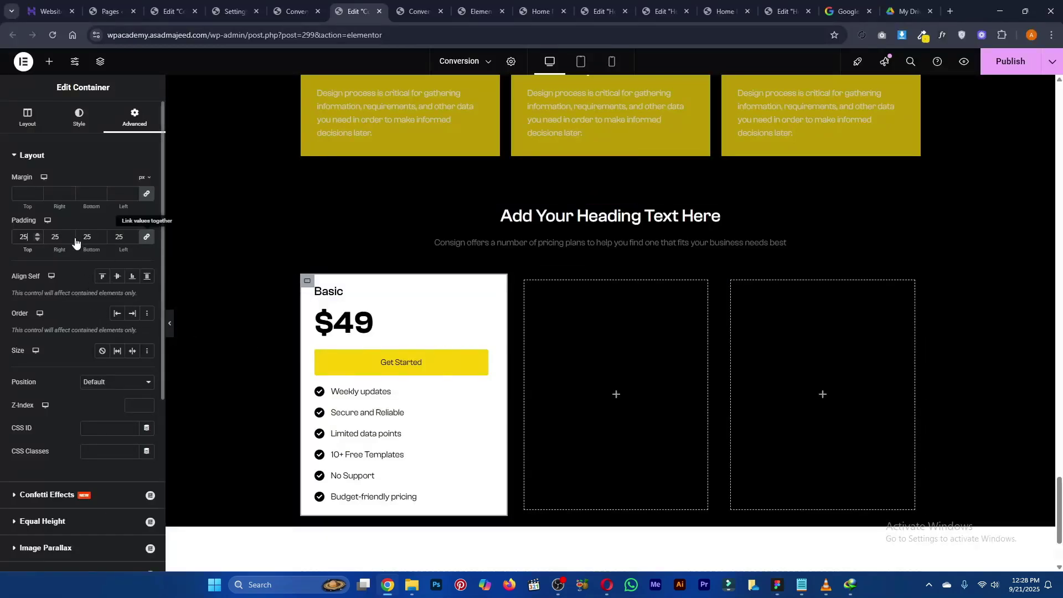
pyautogui.doubleClick(24, 237)
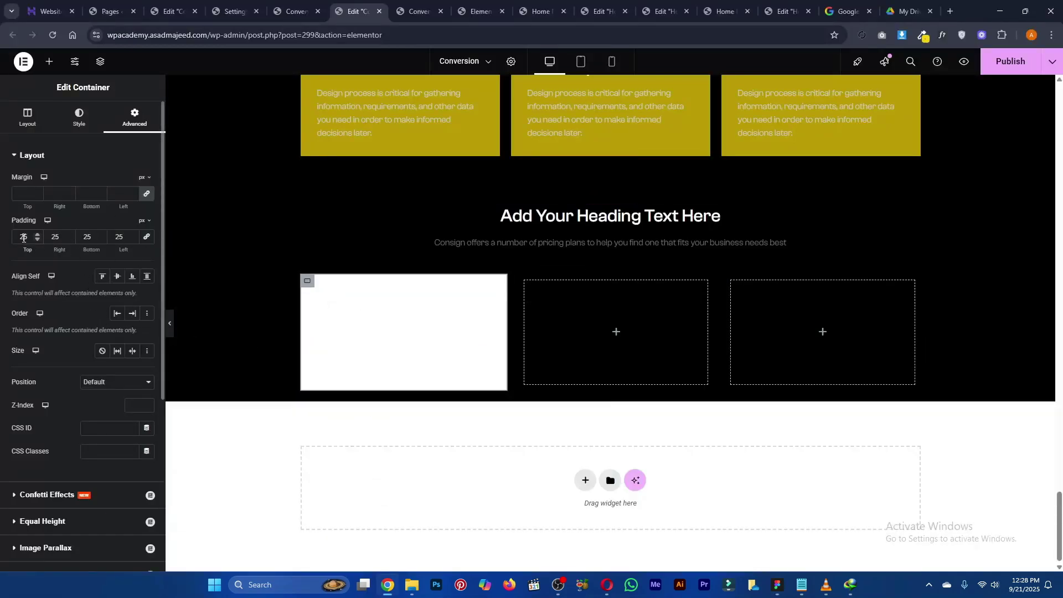
pyautogui.doubleClick(53, 238)
pyautogui.write('32')
pyautogui.press('Tab')
pyautogui.press('Tab')
pyautogui.write('32')
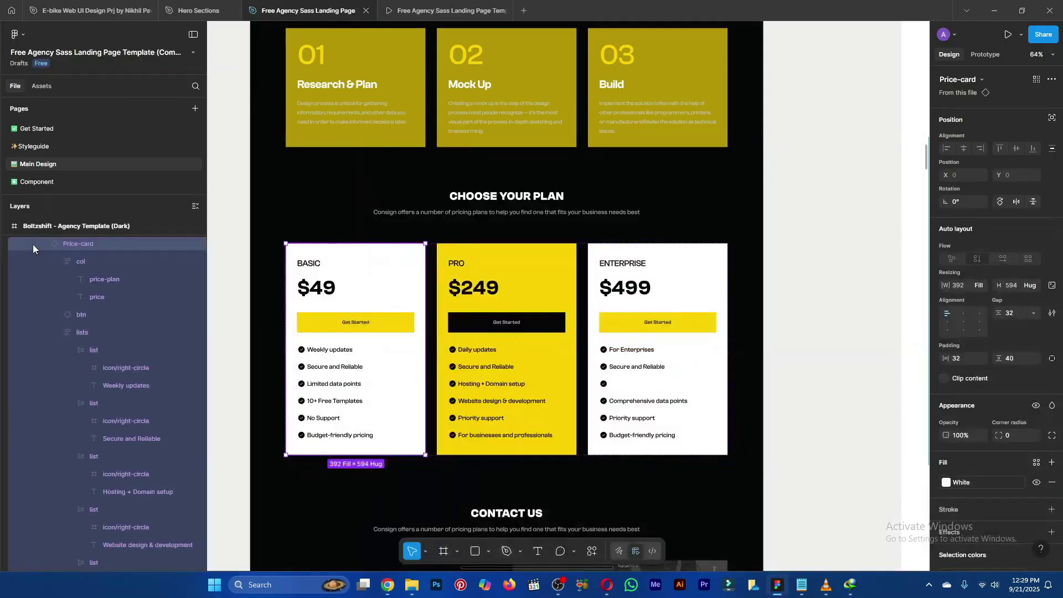
pyautogui.hotkey('alt', 'Tab')
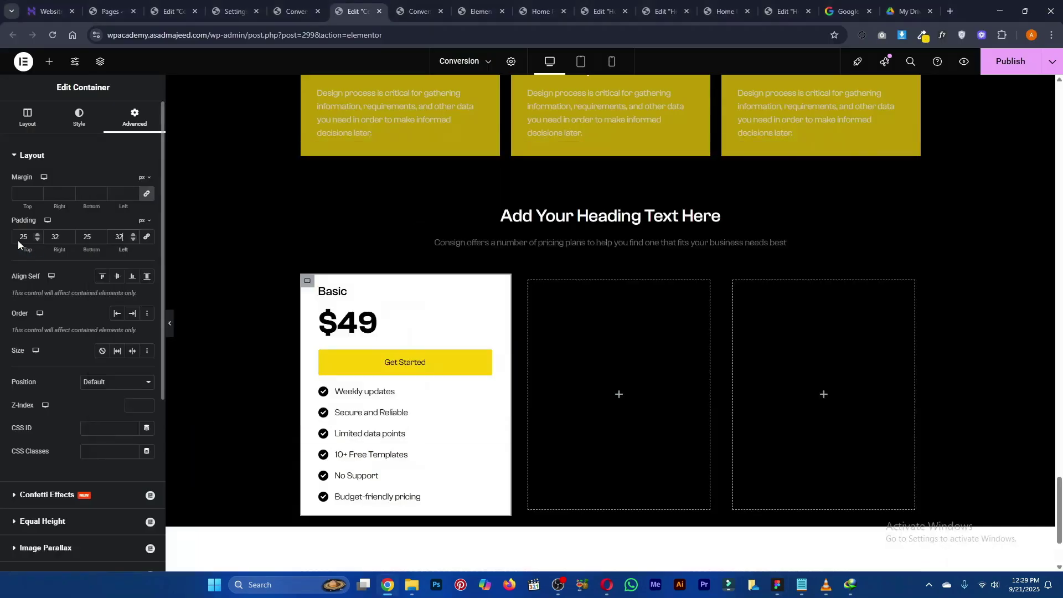
pyautogui.write('40')
pyautogui.press('Tab')
pyautogui.press('Tab')
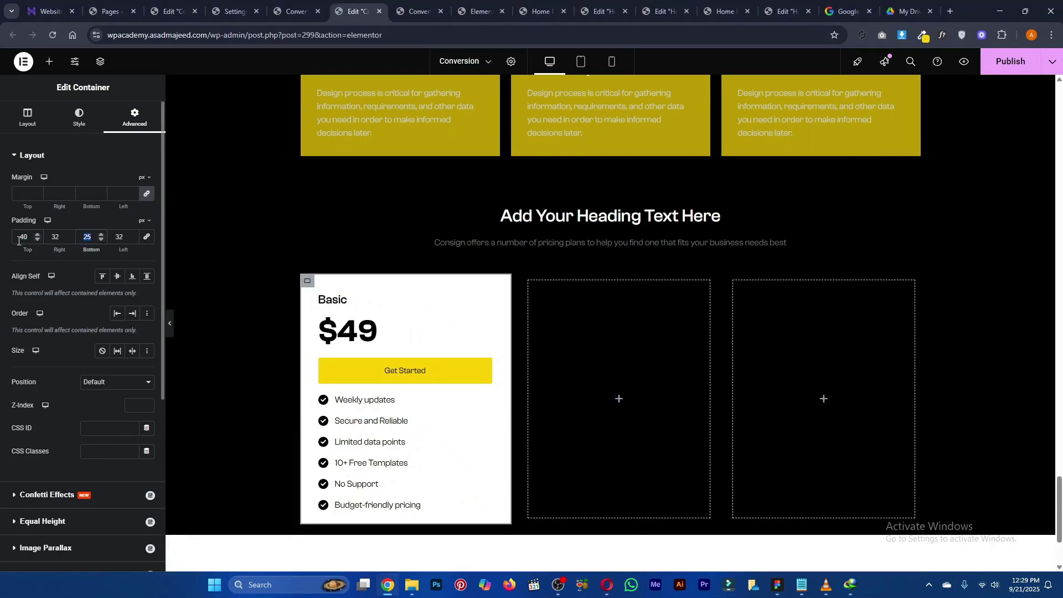
pyautogui.write('40')
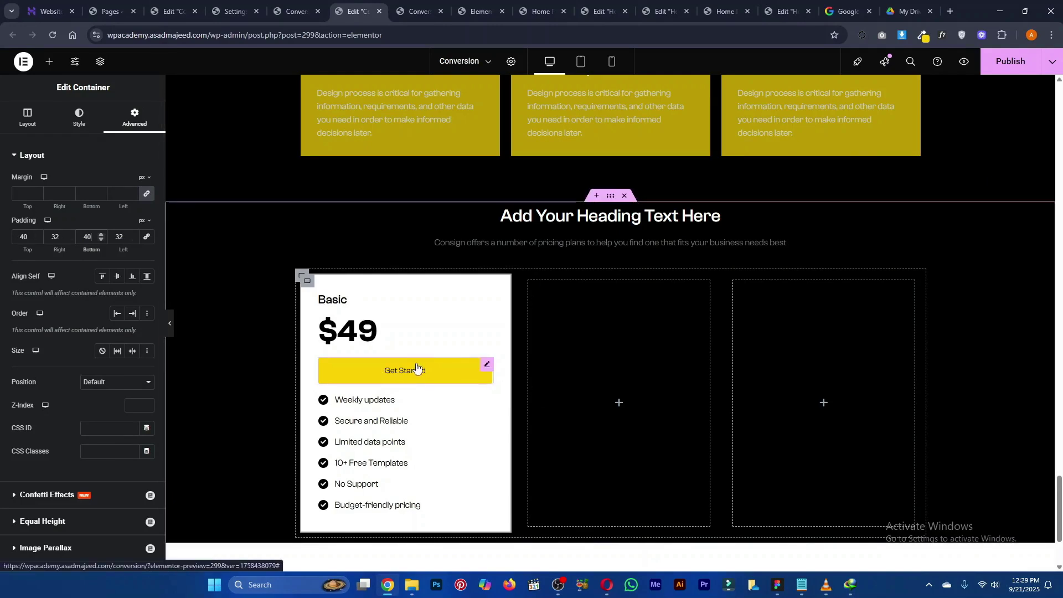
# Compare the Basic card and the surrounding pricing section with the Figma design
pyautogui.hotkey('alt', 'Tab')
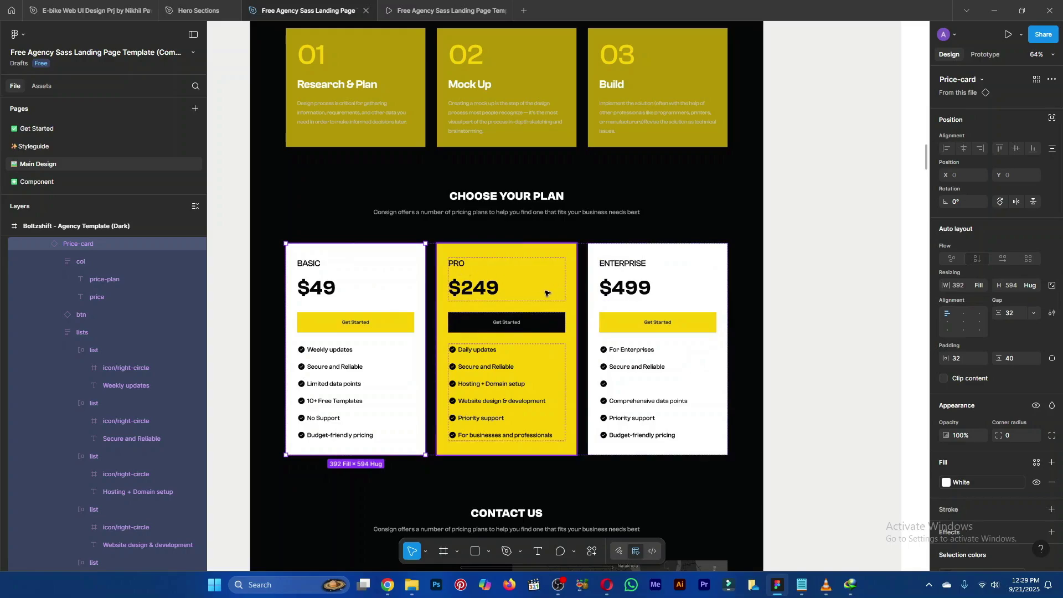
pyautogui.hotkey('alt', 'Tab')
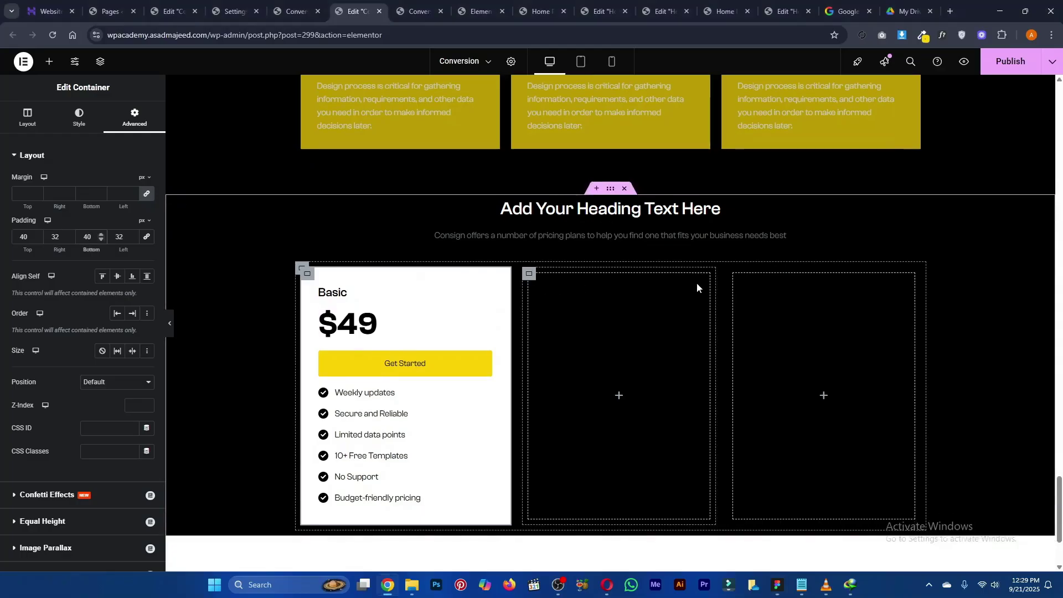
pyautogui.scroll(-3, 546, 255)
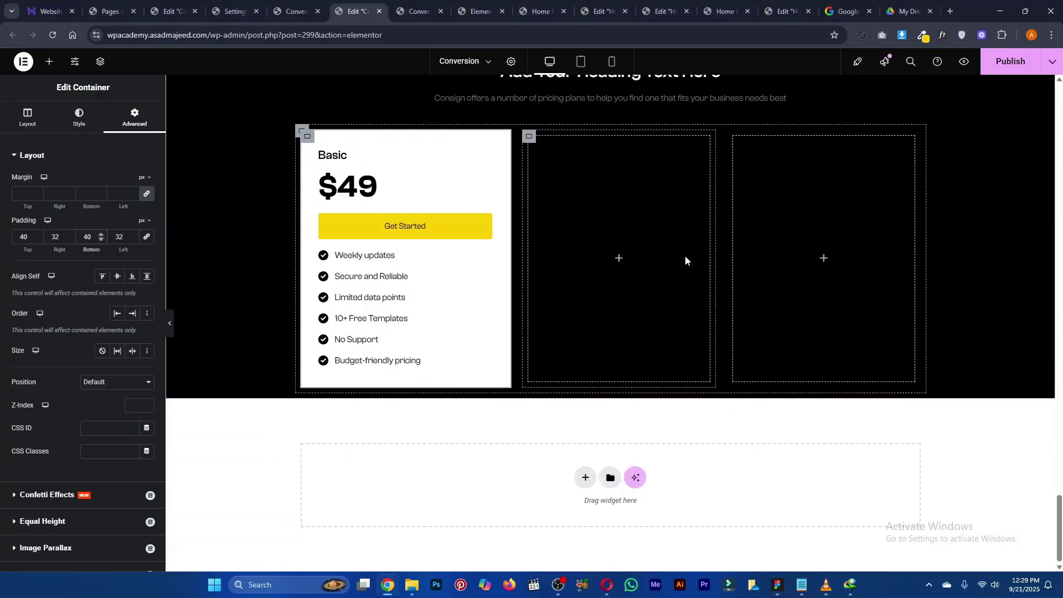
pyautogui.scroll(3, 632, 285)
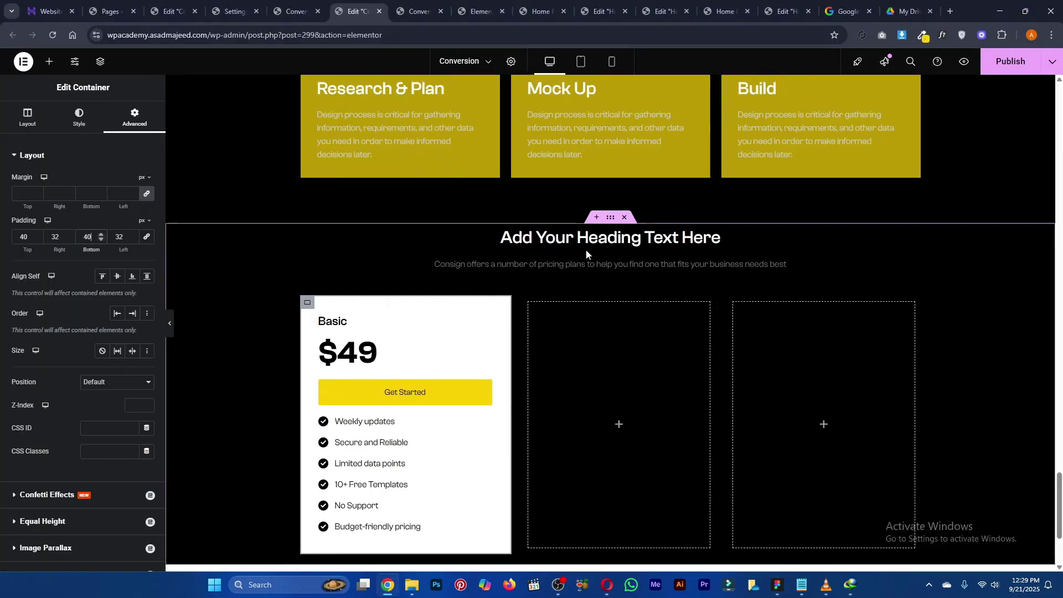
# Set the whole pricing section container's padding to 72 px top and bottom and 0 px left and right
pyautogui.click(615, 220)
pyautogui.click(134, 118)
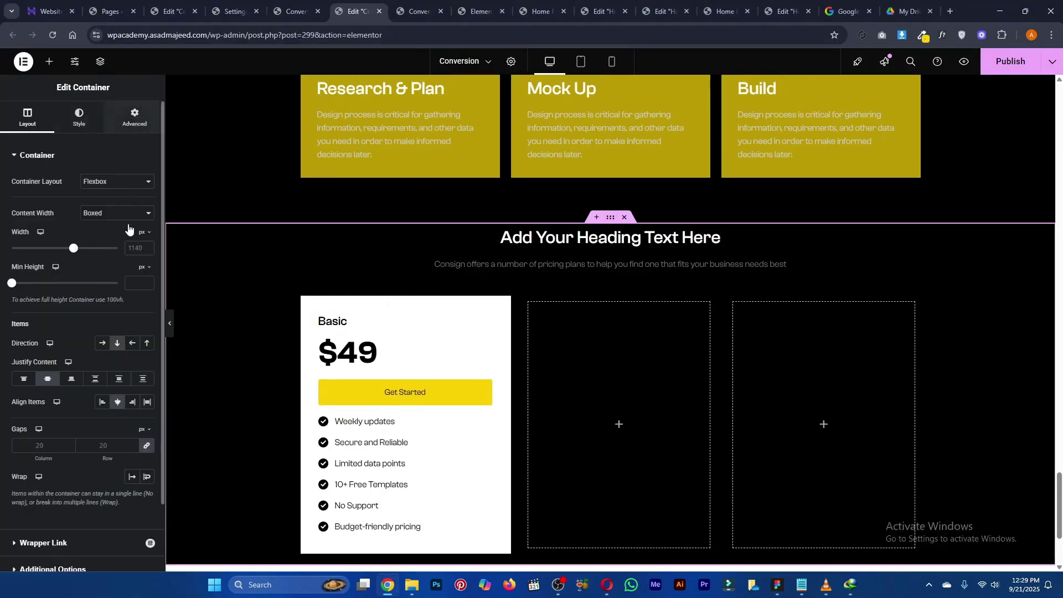
pyautogui.click(24, 242)
pyautogui.write('0')
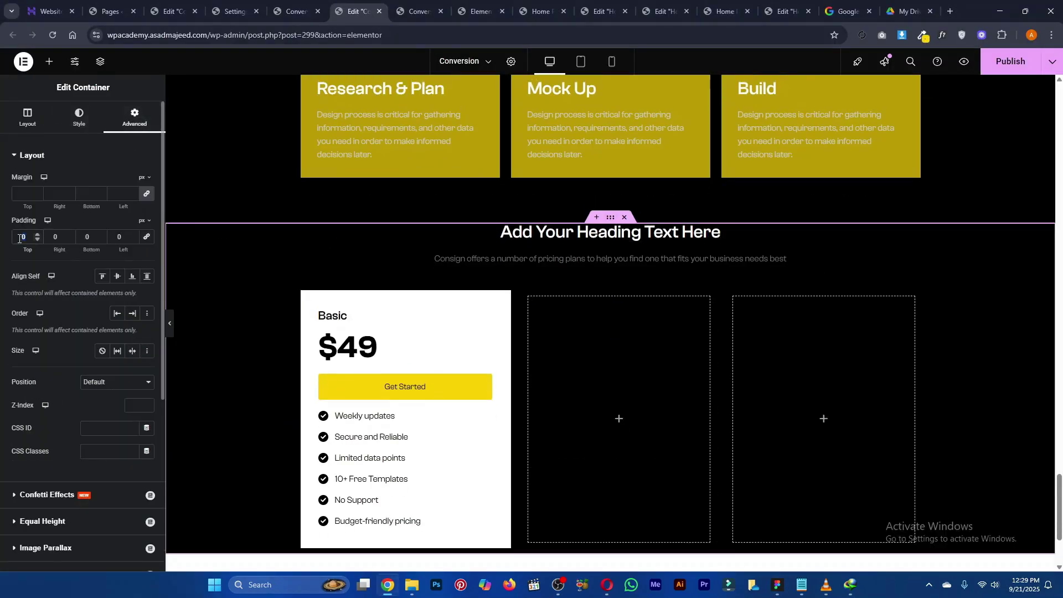
pyautogui.write('72')
pyautogui.press('Tab')
pyautogui.press('Tab')
pyautogui.write('72')
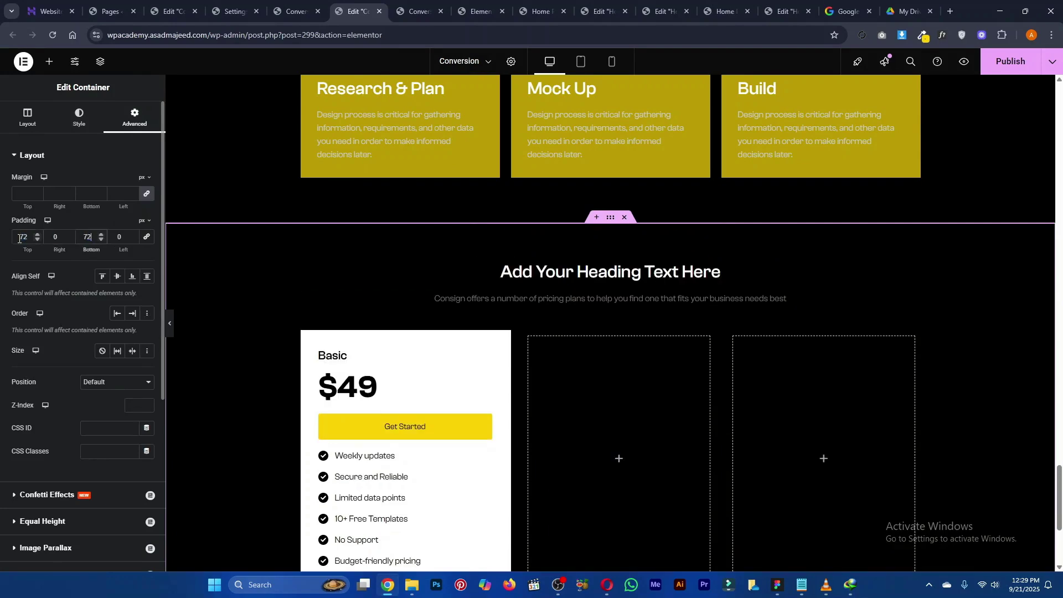
pyautogui.scroll(-4, 609, 346)
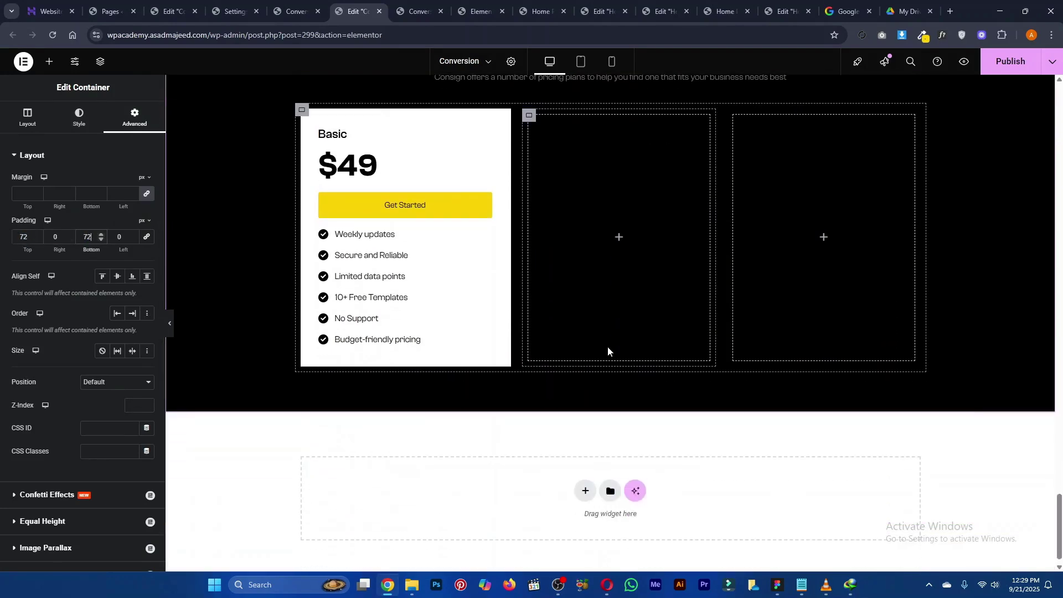
# Check the Contact Us section in Figma, then add a single-column, vertical-direction container below the pricing section in Elementor
pyautogui.hotkey('alt', 'Tab')
pyautogui.scroll(-5, 802, 315)
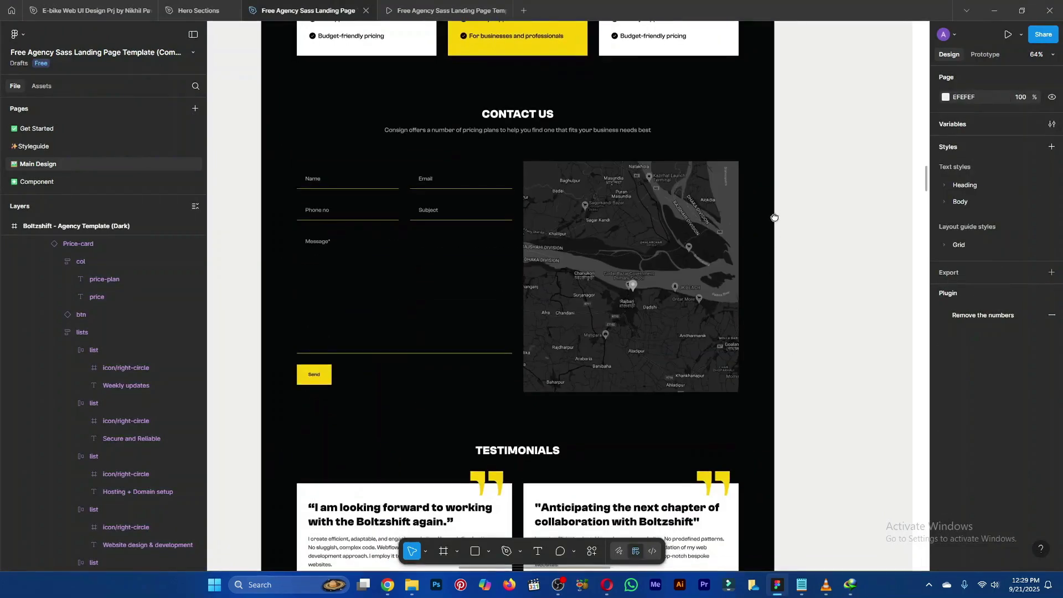
pyautogui.scroll(2, 774, 218)
pyautogui.hotkey('alt', 'Tab')
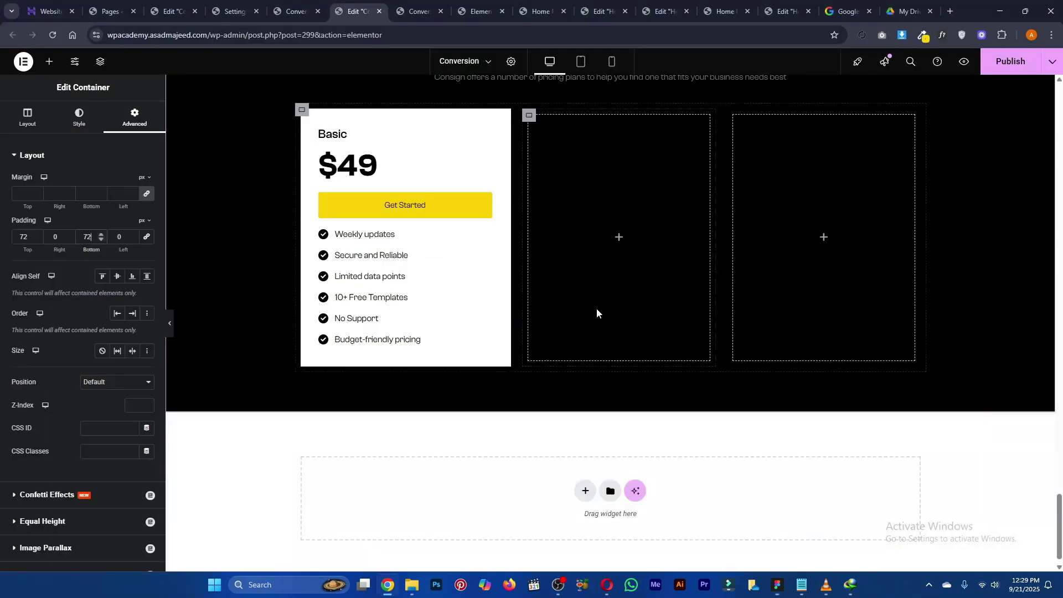
pyautogui.click(582, 480)
pyautogui.click(558, 510)
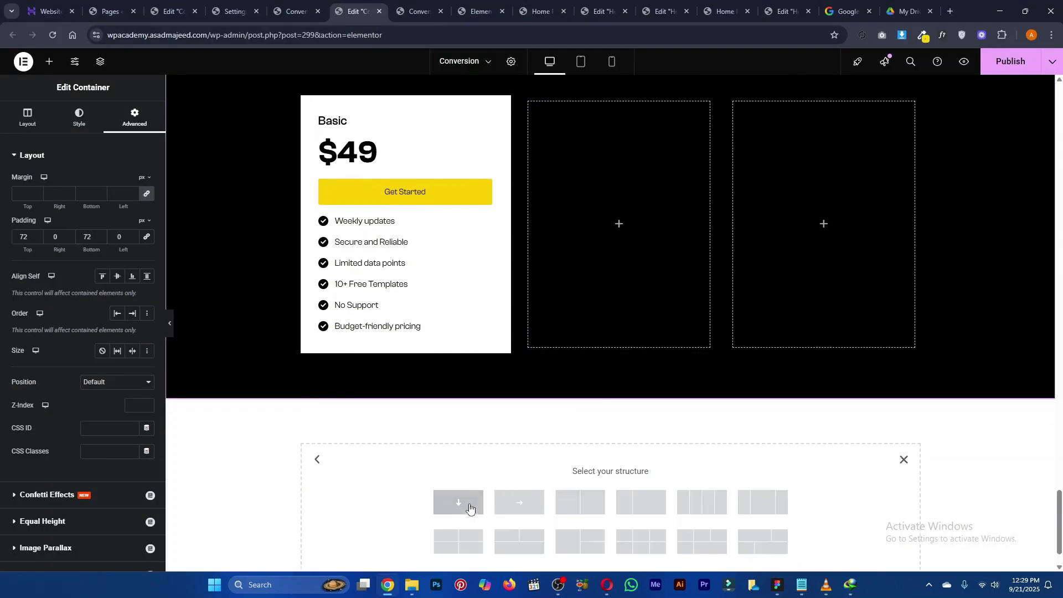
pyautogui.click(468, 502)
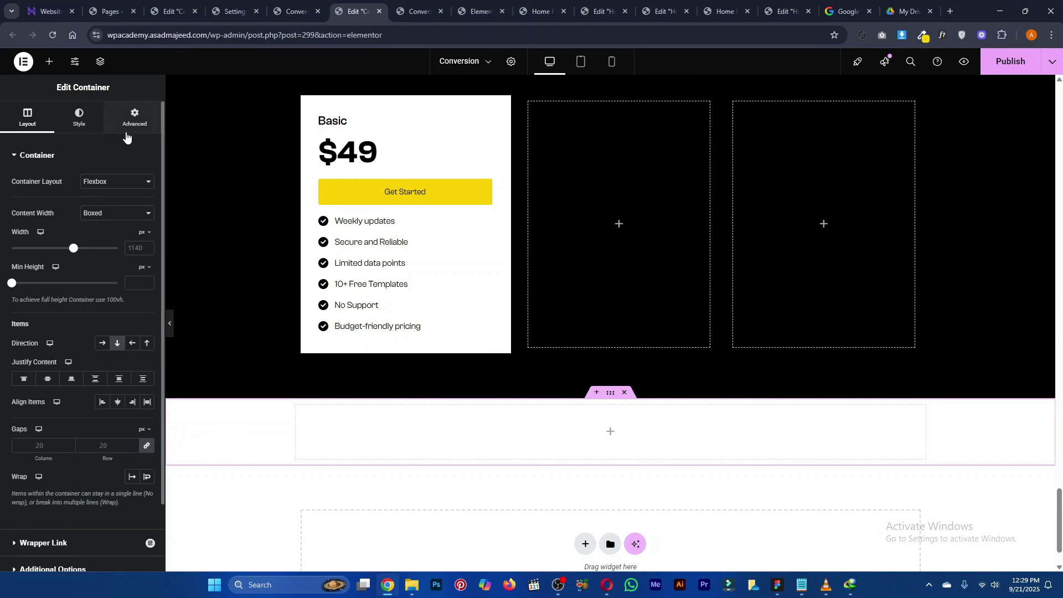
# Give the new container a classic background using the black global color
pyautogui.click(133, 117)
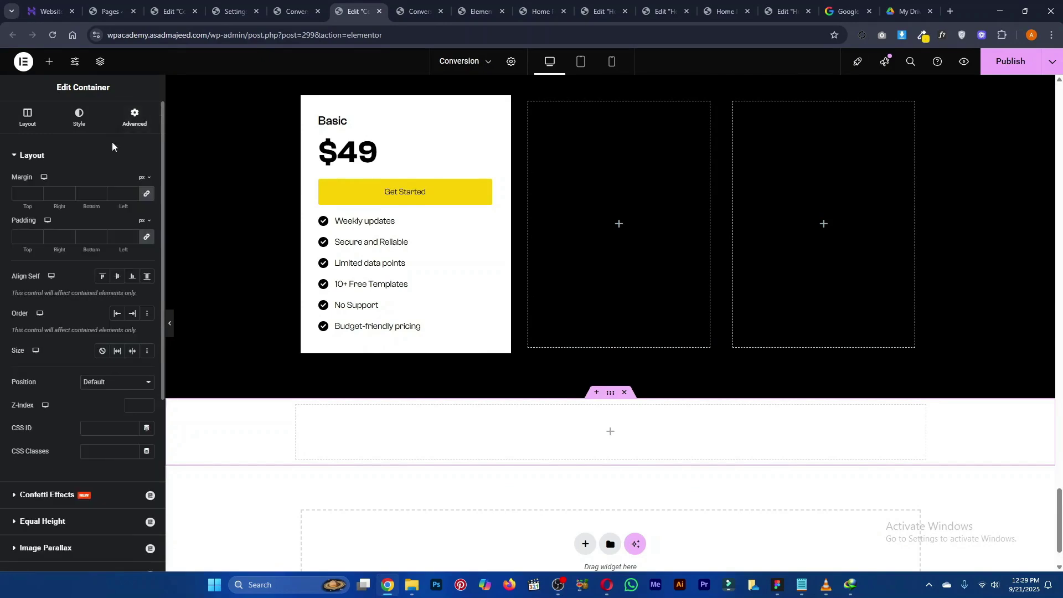
pyautogui.click(50, 63)
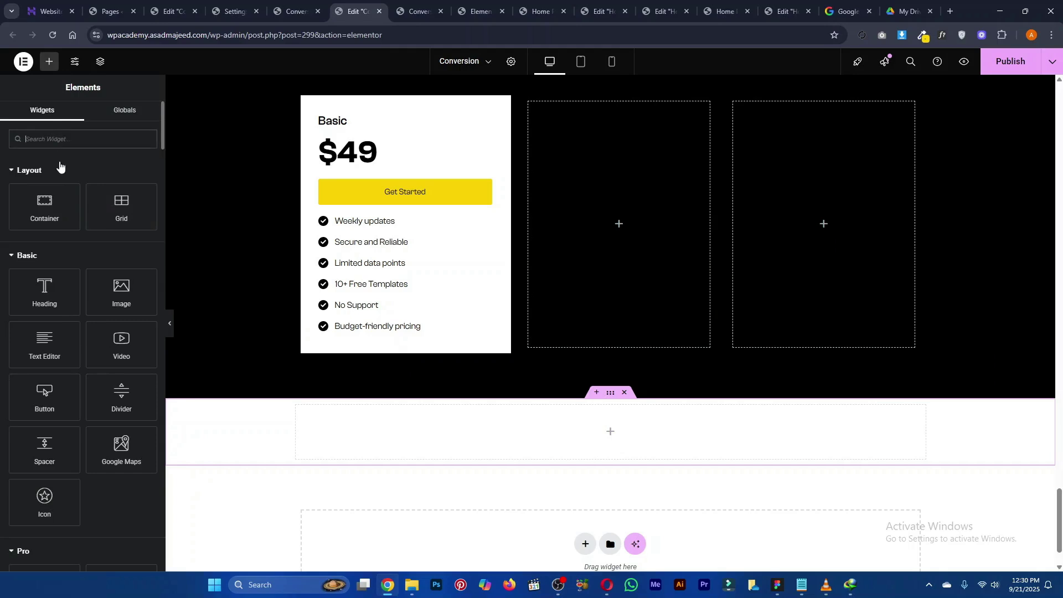
pyautogui.click(190, 206)
pyautogui.click(79, 118)
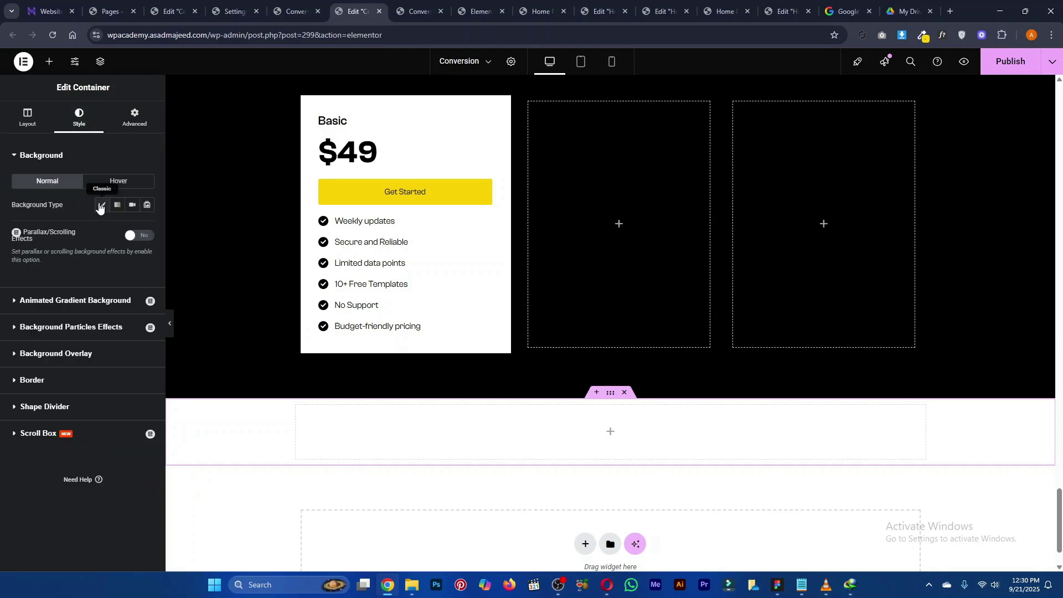
pyautogui.click(101, 204)
pyautogui.click(131, 281)
pyautogui.click(43, 485)
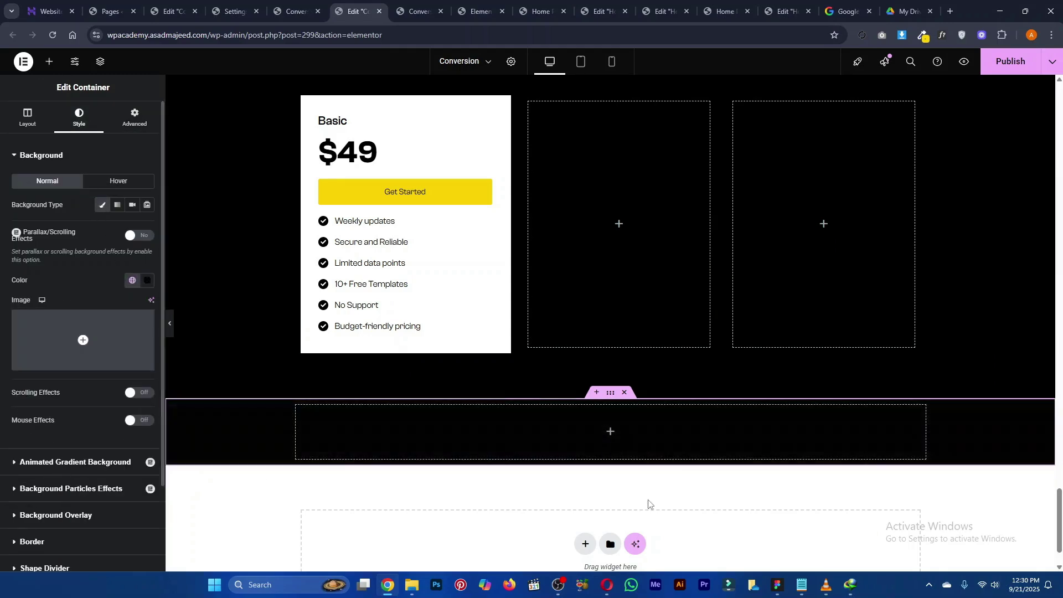
# Check the Contact Us heading in Figma, then copy the pricing section's heading into the new black container in Elementor
pyautogui.hotkey('alt', 'Tab')
pyautogui.click(591, 219)
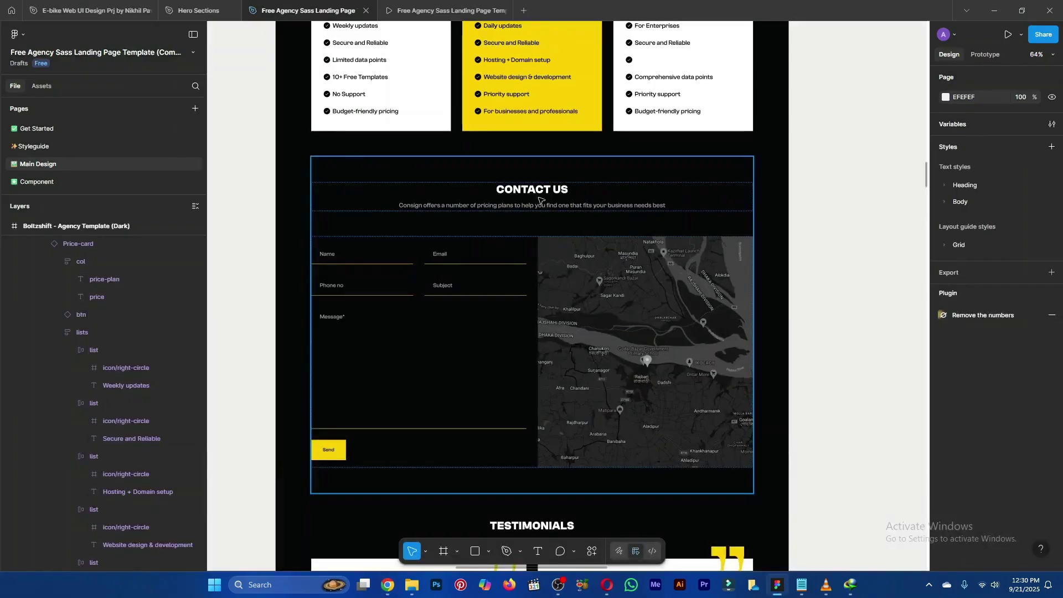
pyautogui.hotkey('alt', 'Tab')
pyautogui.scroll(3, 592, 277)
pyautogui.rightClick(590, 208)
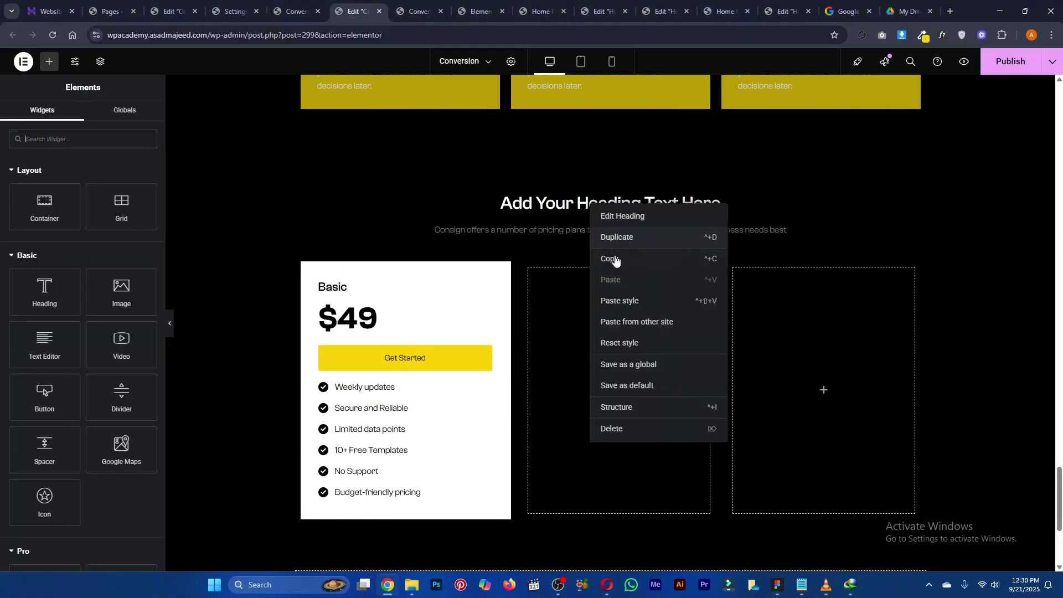
pyautogui.click(613, 262)
pyautogui.scroll(-4, 599, 310)
pyautogui.rightClick(562, 363)
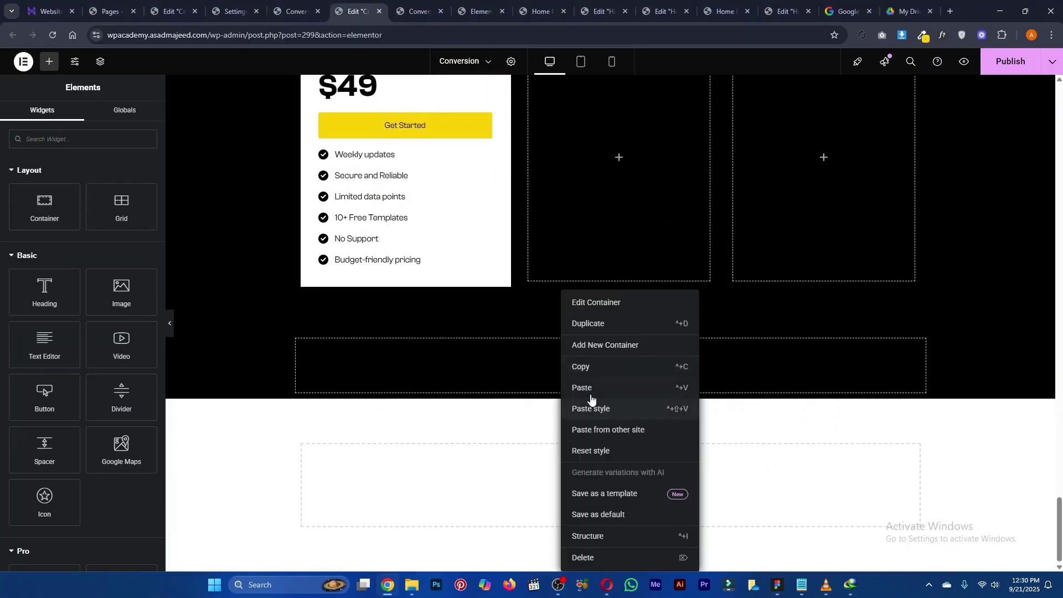
pyautogui.click(588, 389)
# Copy the pricing section's description paragraph and paste it below the heading in the new container
pyautogui.scroll(5, 596, 341)
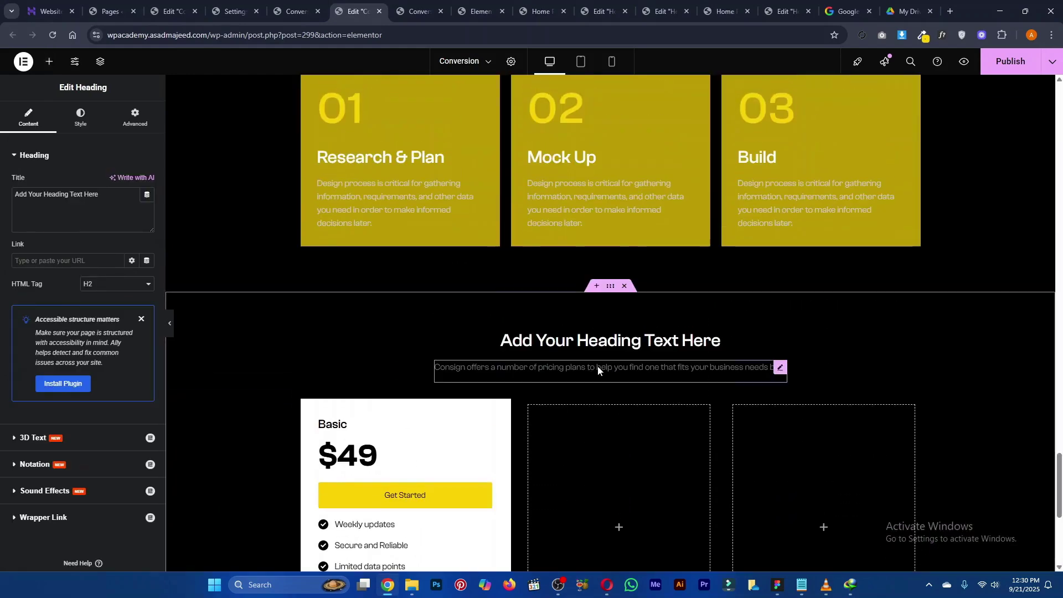
pyautogui.rightClick(597, 366)
pyautogui.click(634, 387)
pyautogui.scroll(-4, 631, 397)
pyautogui.scroll(-2, 632, 397)
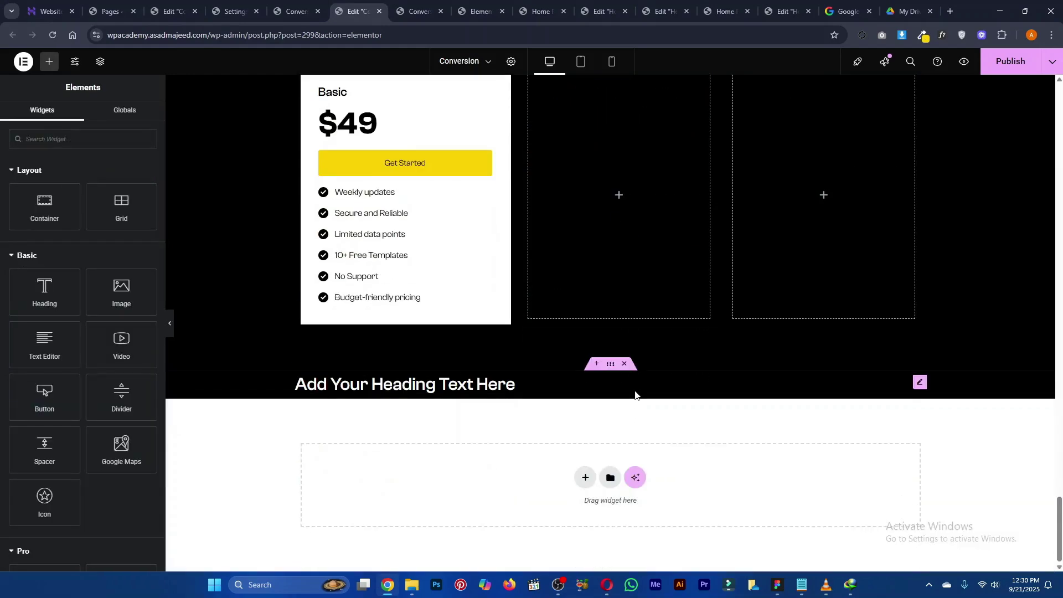
pyautogui.rightClick(634, 391)
pyautogui.click(654, 410)
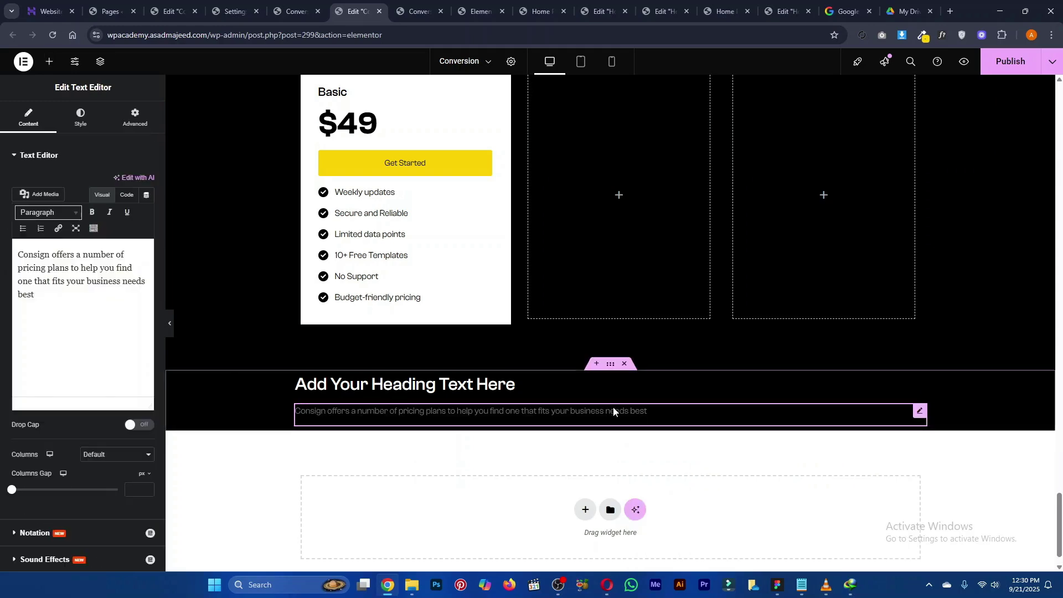
# Set both the content justification and item alignment to center in the container holding the last heading and text
pyautogui.click(611, 365)
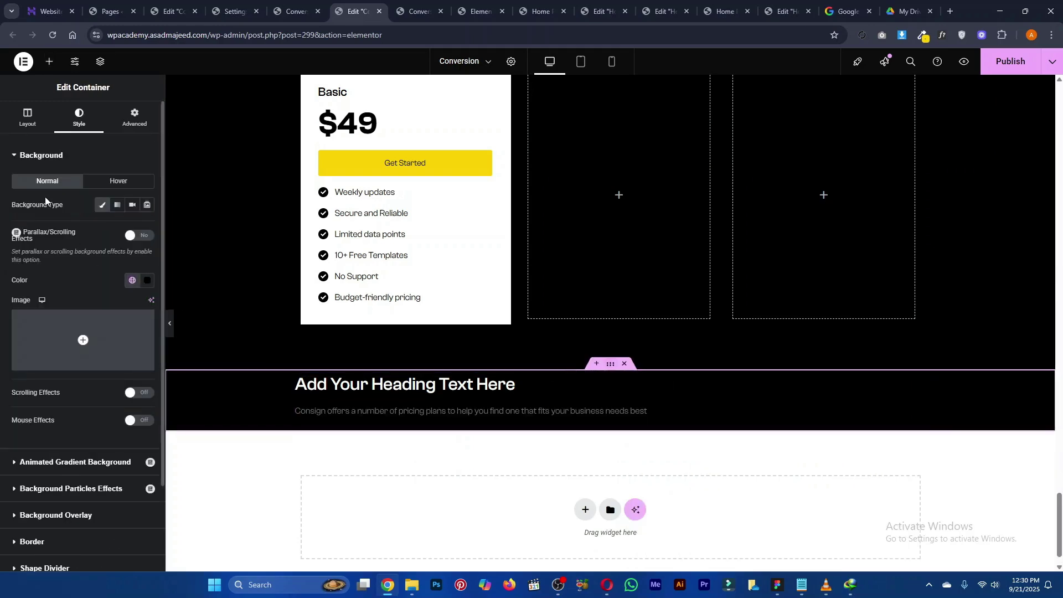
pyautogui.click(29, 118)
pyautogui.click(48, 380)
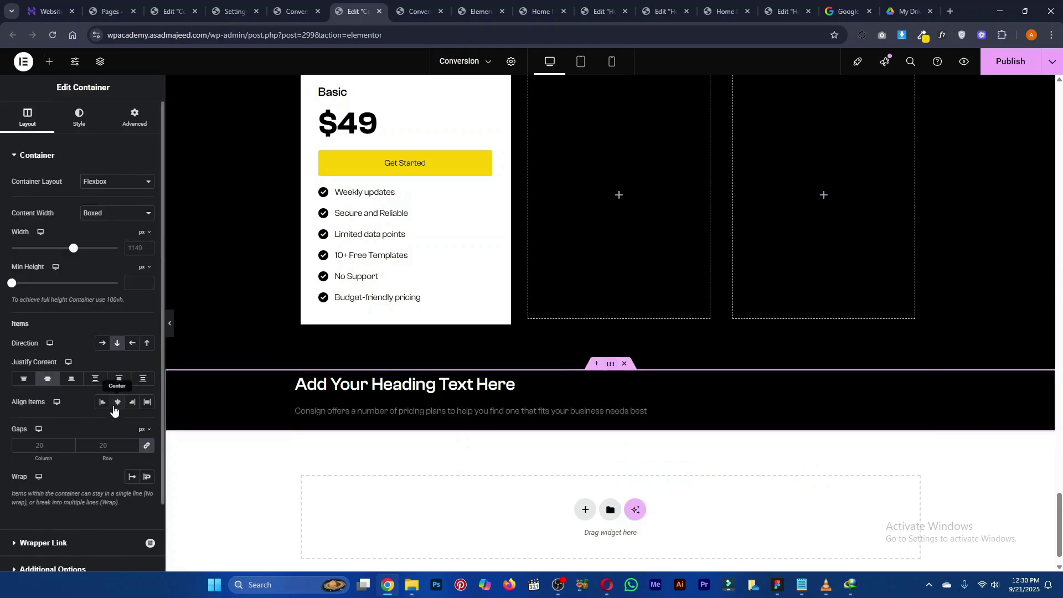
pyautogui.click(118, 402)
# Copy the contact section's title from the Figma design and replace the placeholder heading with "CONTACT US"
pyautogui.hotkey('alt', 'Tab')
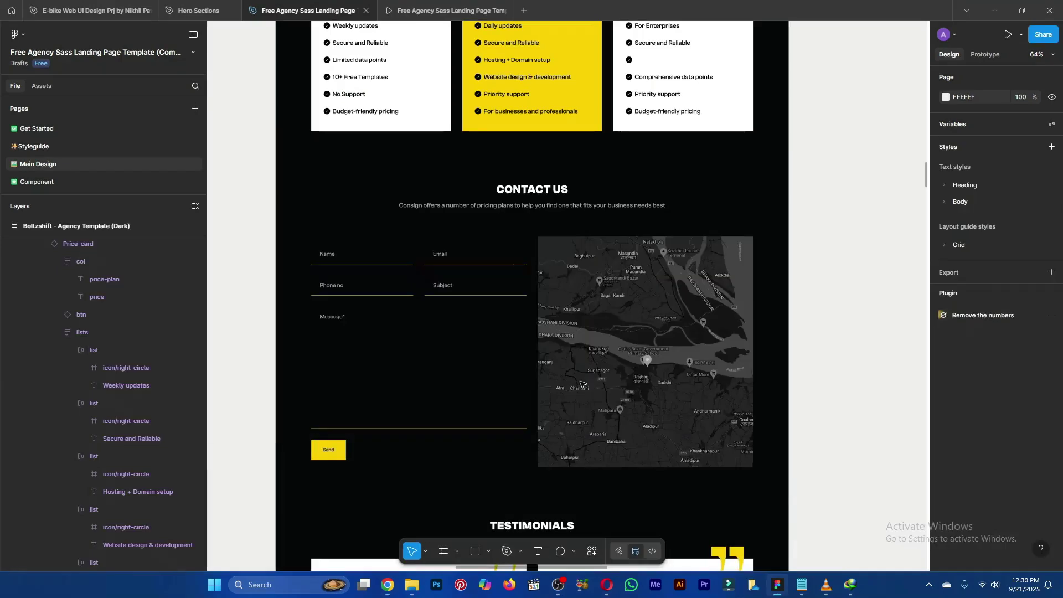
pyautogui.doubleClick(531, 192)
pyautogui.doubleClick(530, 192)
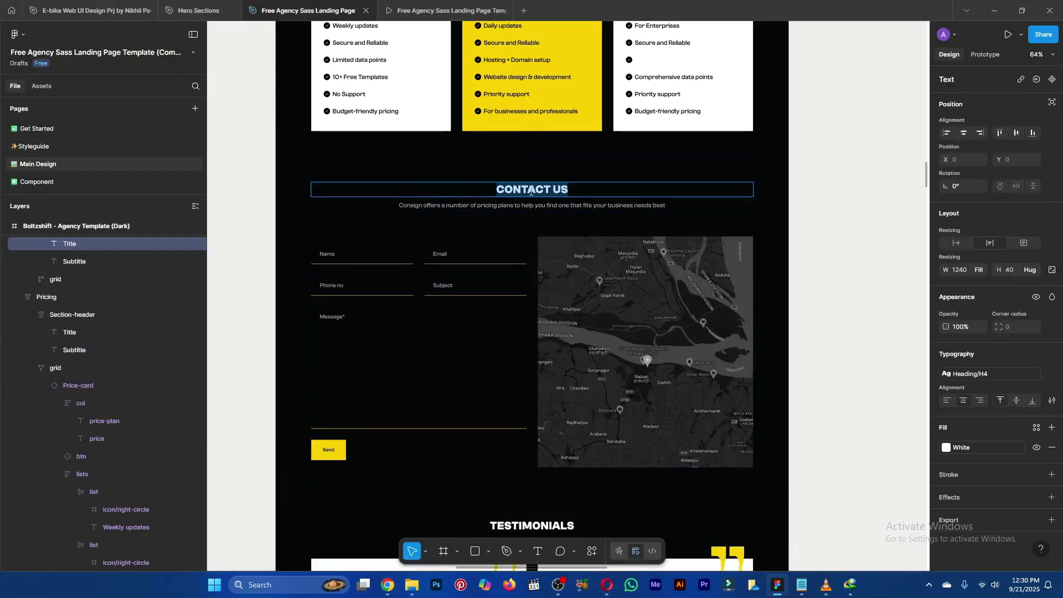
pyautogui.hotkey('alt', 'Tab')
pyautogui.click(572, 383)
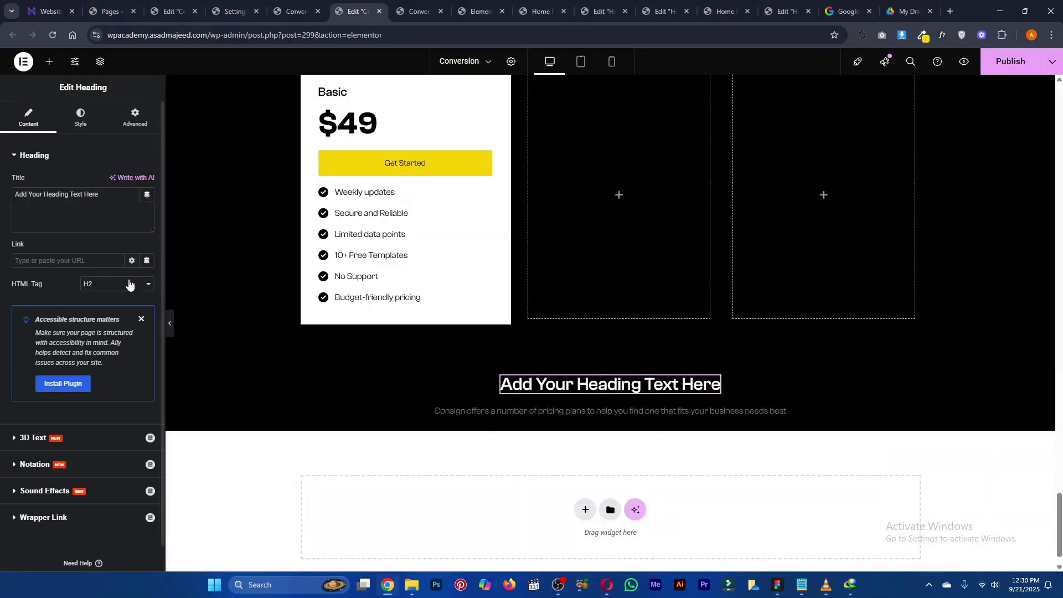
pyautogui.hotkey('ctrl', 'shift', 'Right')
pyautogui.hotkey('ctrl', 'v')
pyautogui.hotkey('ctrl', 'a')
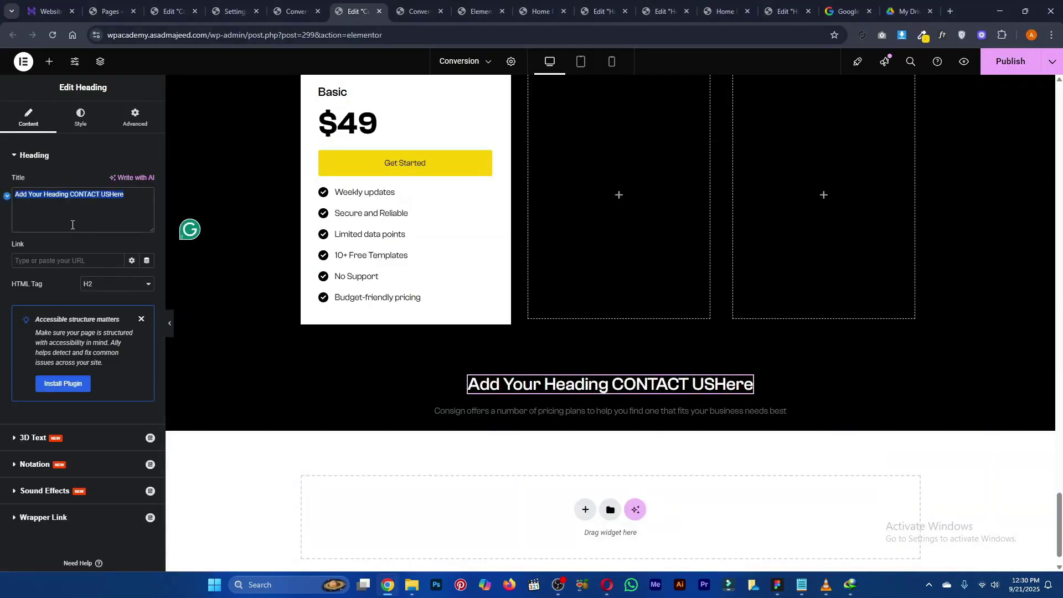
pyautogui.hotkey('ctrl', 'v')
# Copy the contact section's subtitle from the Figma design and replace the text under the CONTACT US heading with it
pyautogui.hotkey('alt', 'Tab')
pyautogui.doubleClick(520, 206)
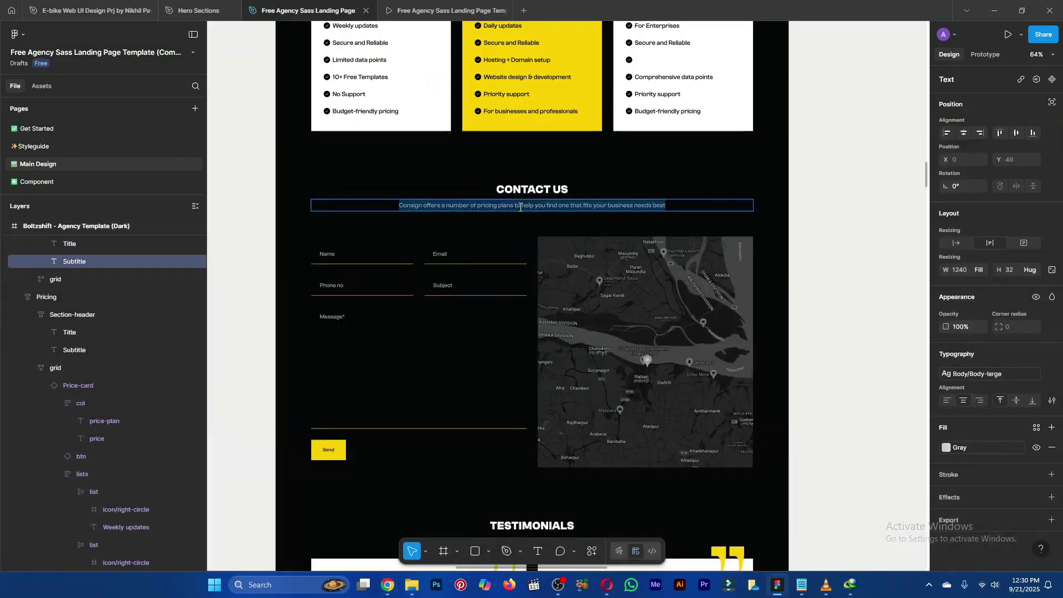
pyautogui.hotkey('alt', 'Tab')
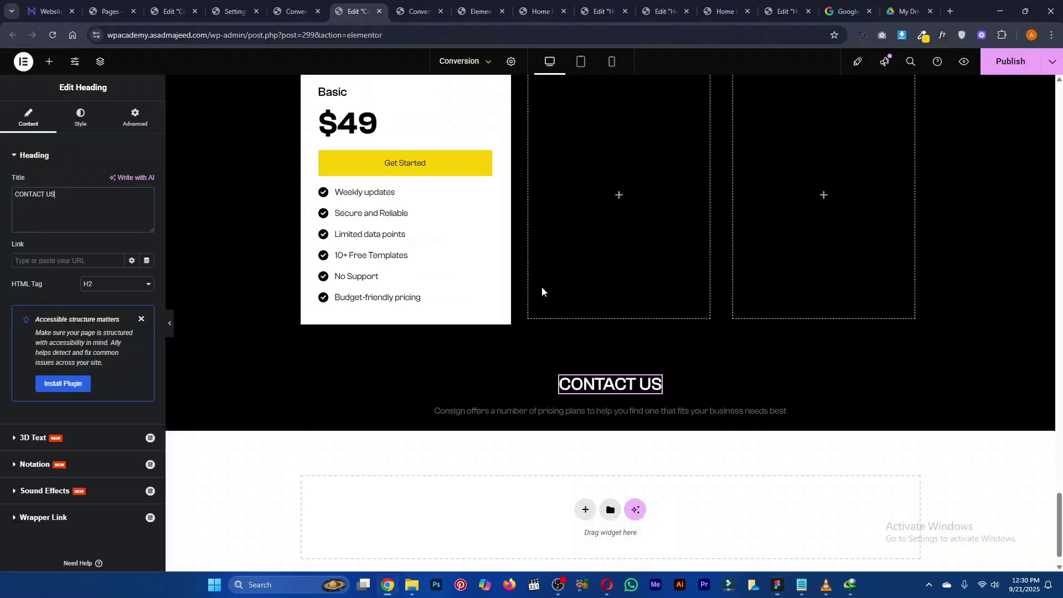
pyautogui.click(603, 414)
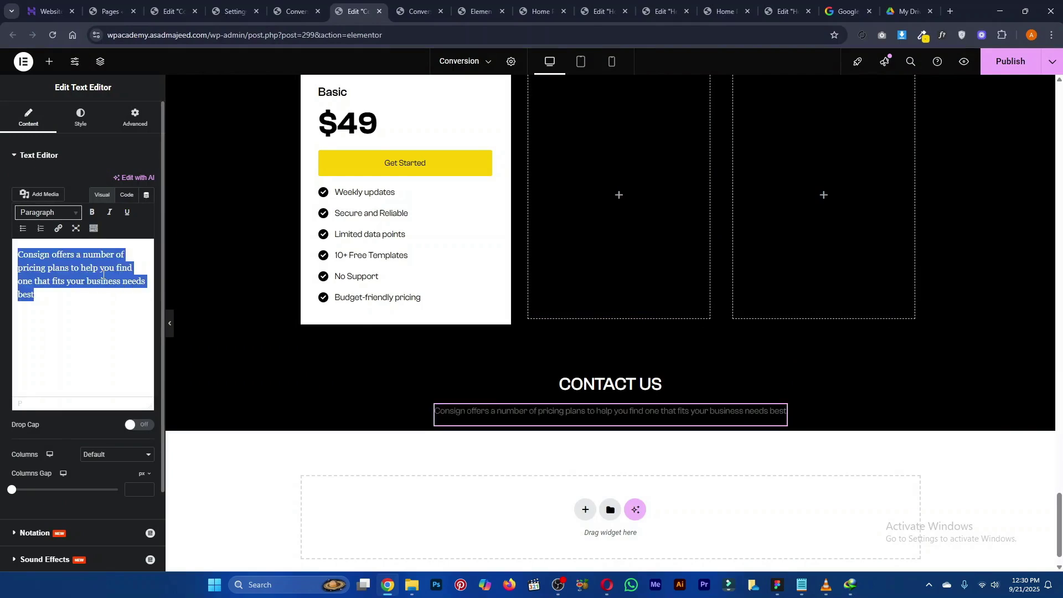
pyautogui.hotkey('ctrl', 'a')
pyautogui.press('BackSpace')
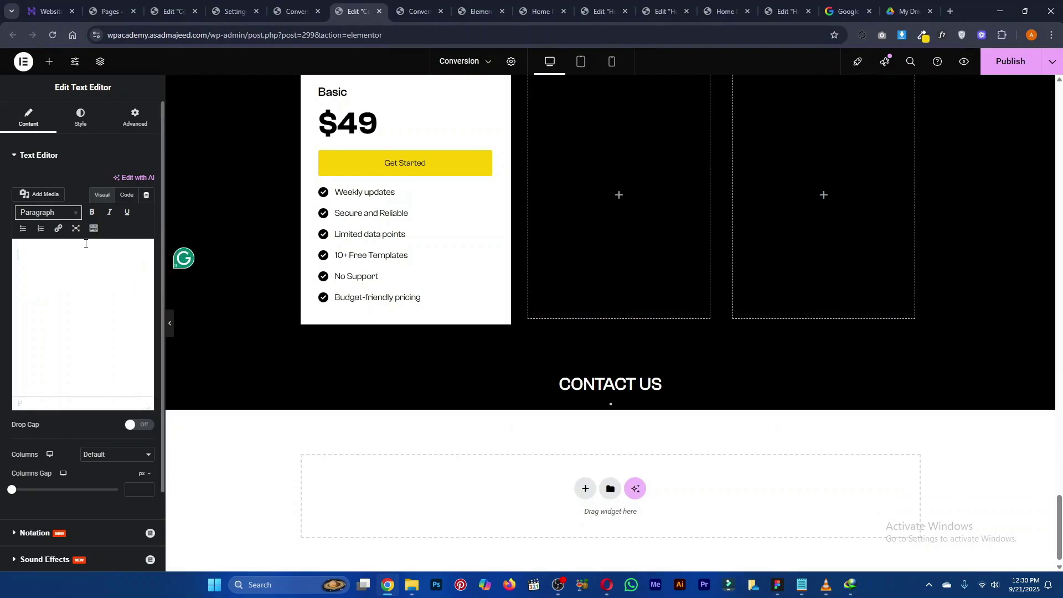
pyautogui.hotkey('ctrl', 'v')
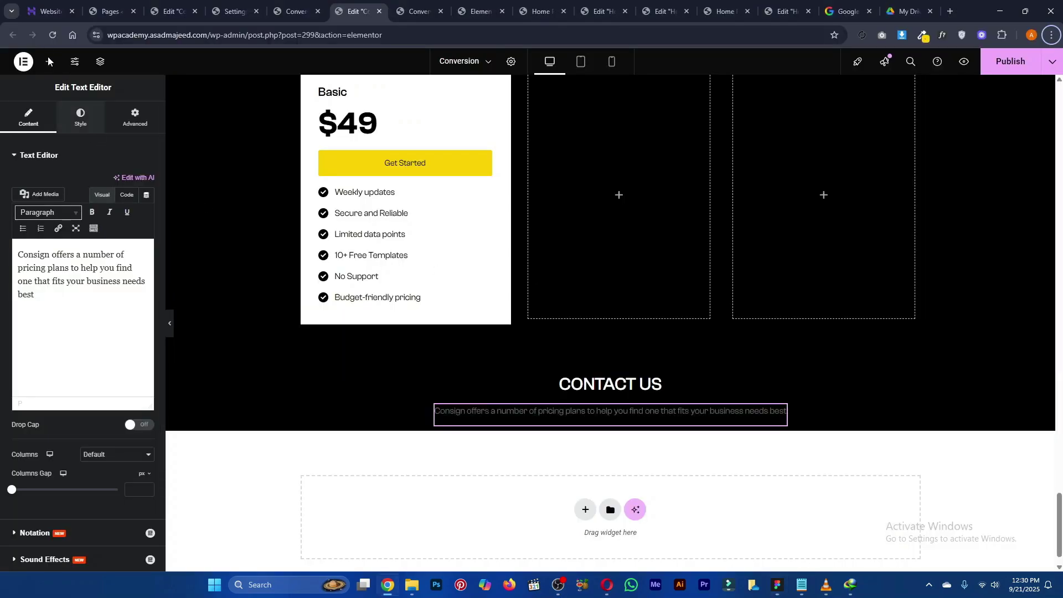
# Add a container below the contact subtitle with two nested containers and set its direction to horizontal row
pyautogui.click(48, 61)
pyautogui.moveTo(53, 203); pyautogui.dragTo(558, 421)
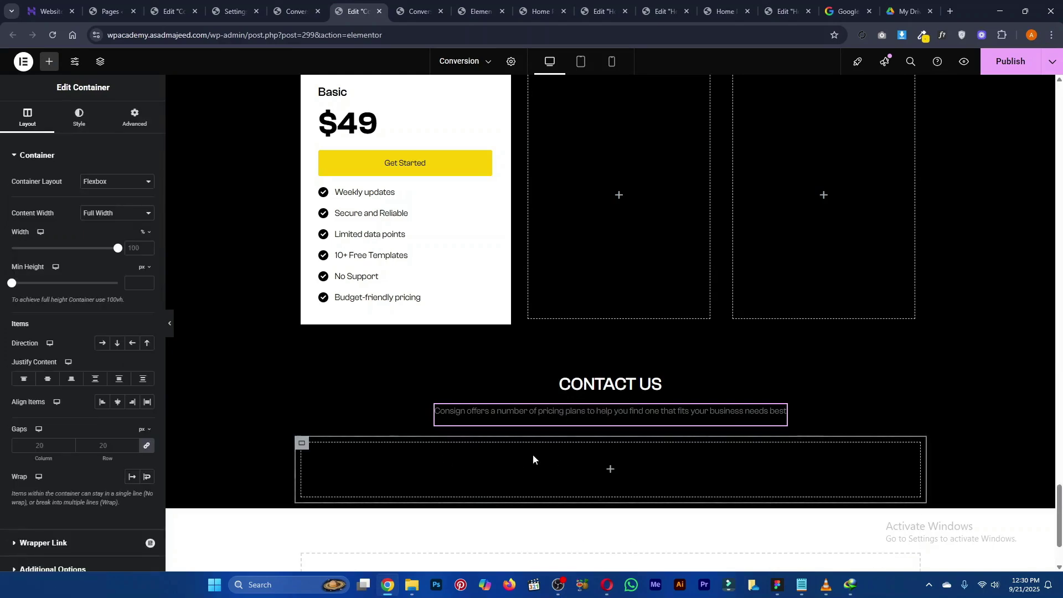
pyautogui.click(49, 64)
pyautogui.moveTo(62, 222); pyautogui.dragTo(304, 447)
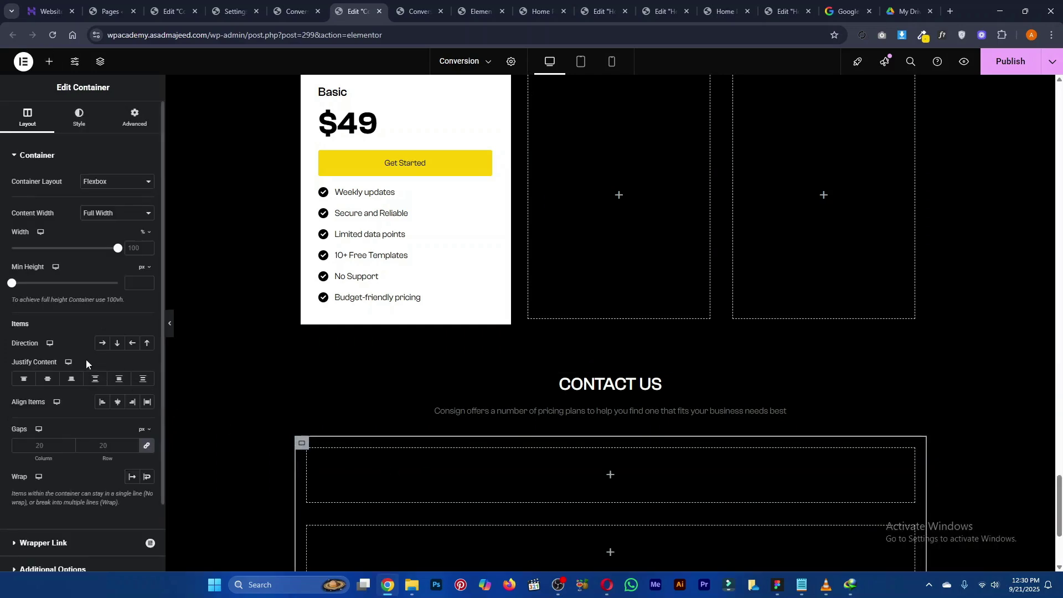
pyautogui.click(103, 344)
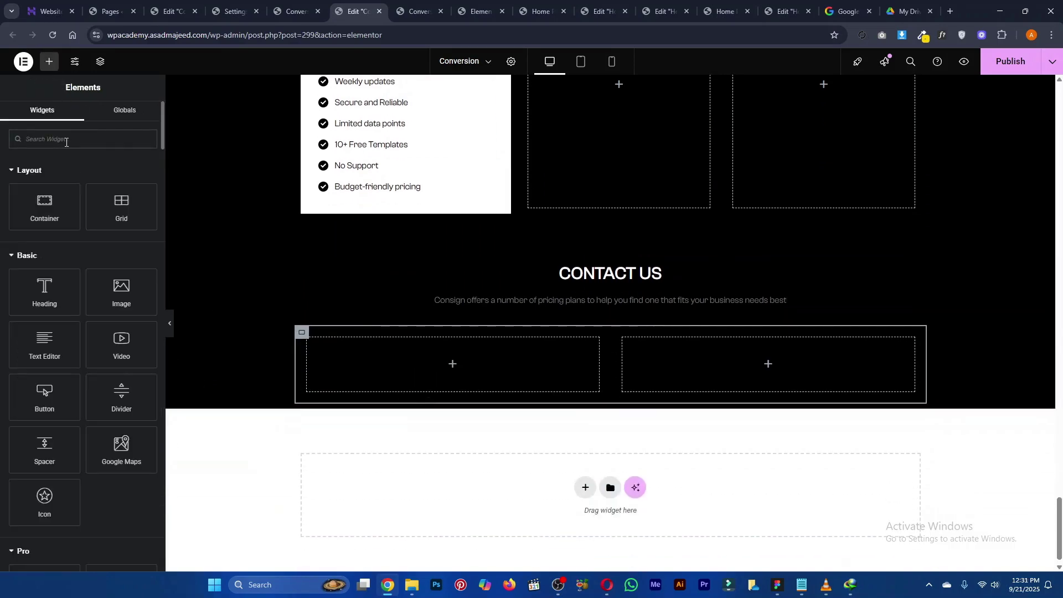
# Add a Form widget to the first inner container and check the contact form fields in the Figma design
pyautogui.write('form')
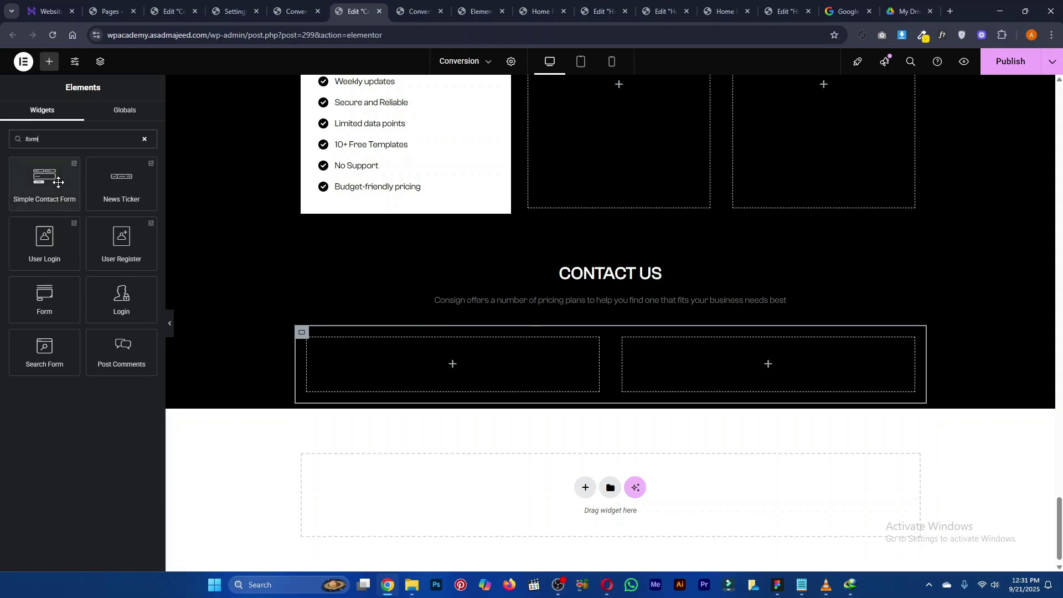
pyautogui.moveTo(45, 301); pyautogui.dragTo(431, 327)
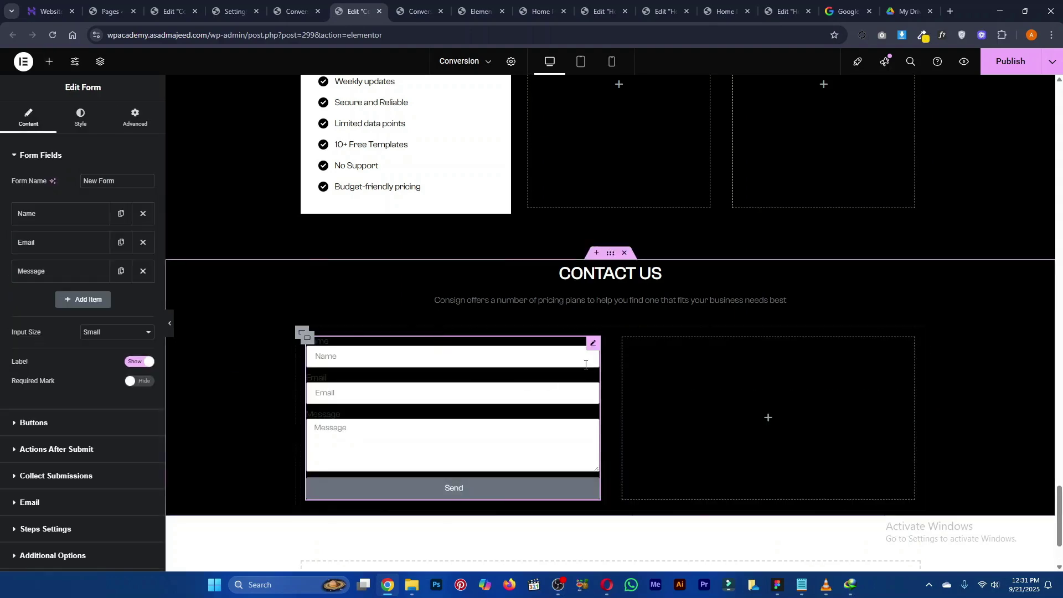
pyautogui.hotkey('alt', 'Tab')
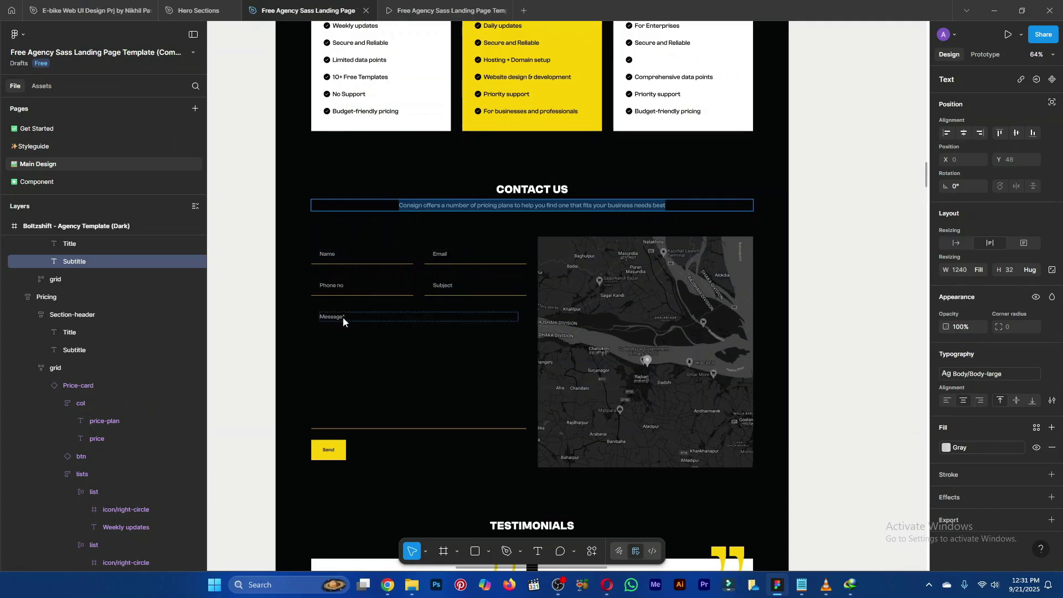
pyautogui.hotkey('alt', 'Tab')
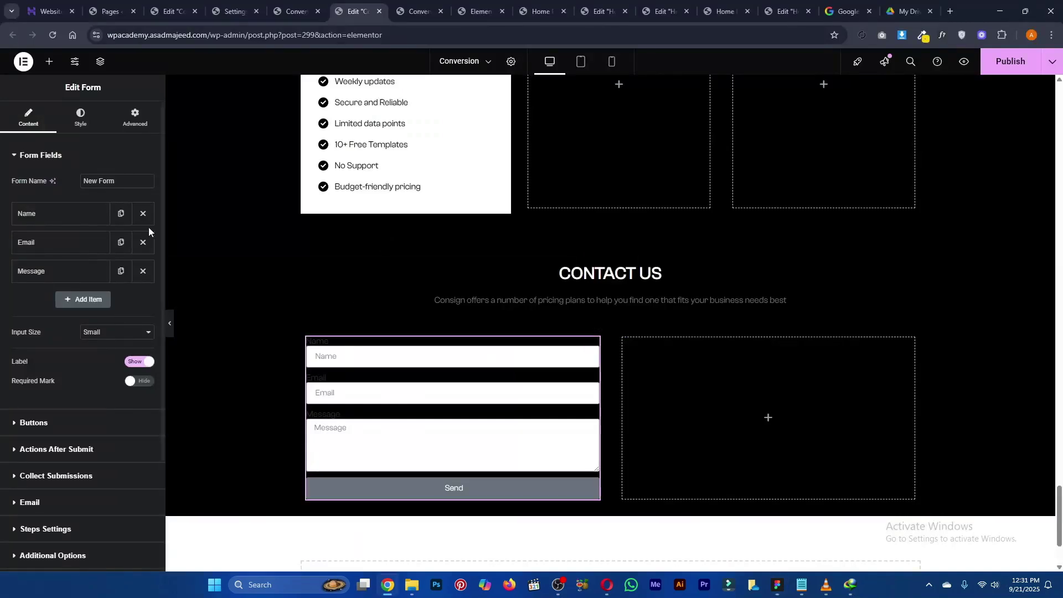
# Clear the labels of the form's Name, Email and Message fields, keeping their placeholders
pyautogui.click(58, 215)
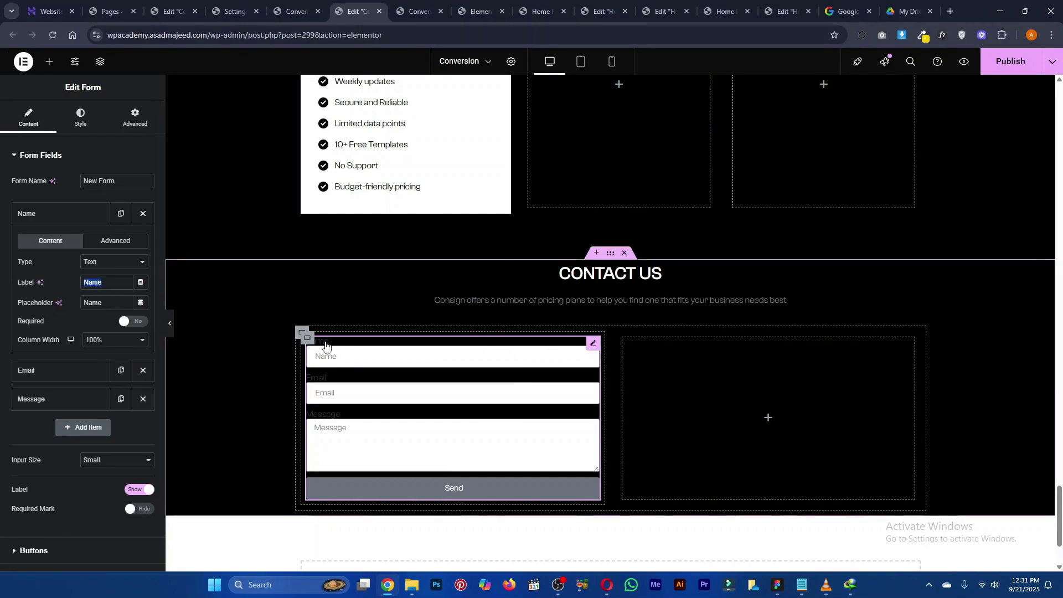
pyautogui.press('BackSpace')
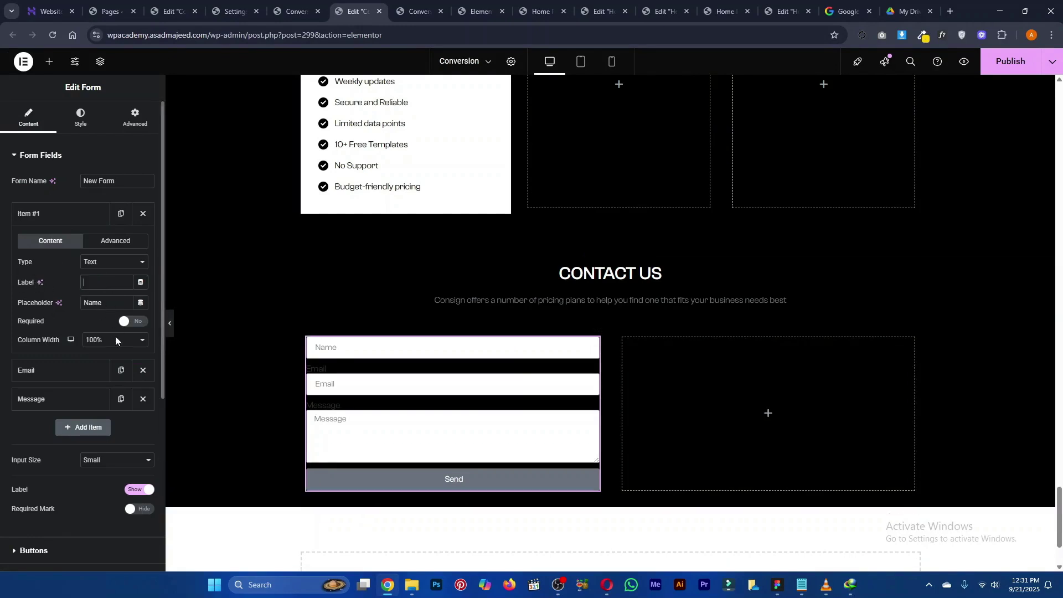
pyautogui.click(81, 370)
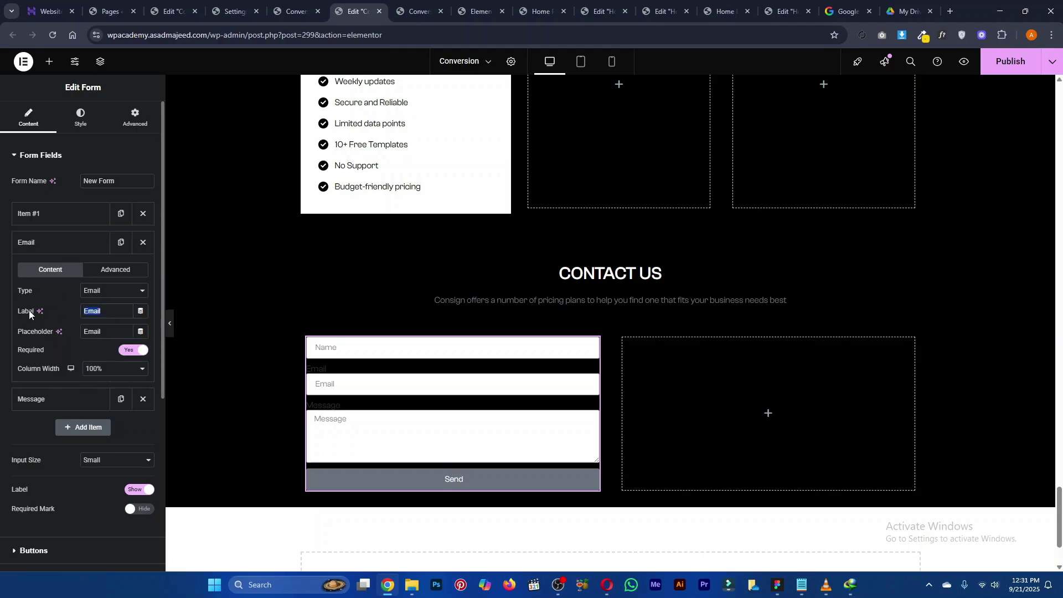
pyautogui.press('BackSpace')
pyautogui.click(81, 407)
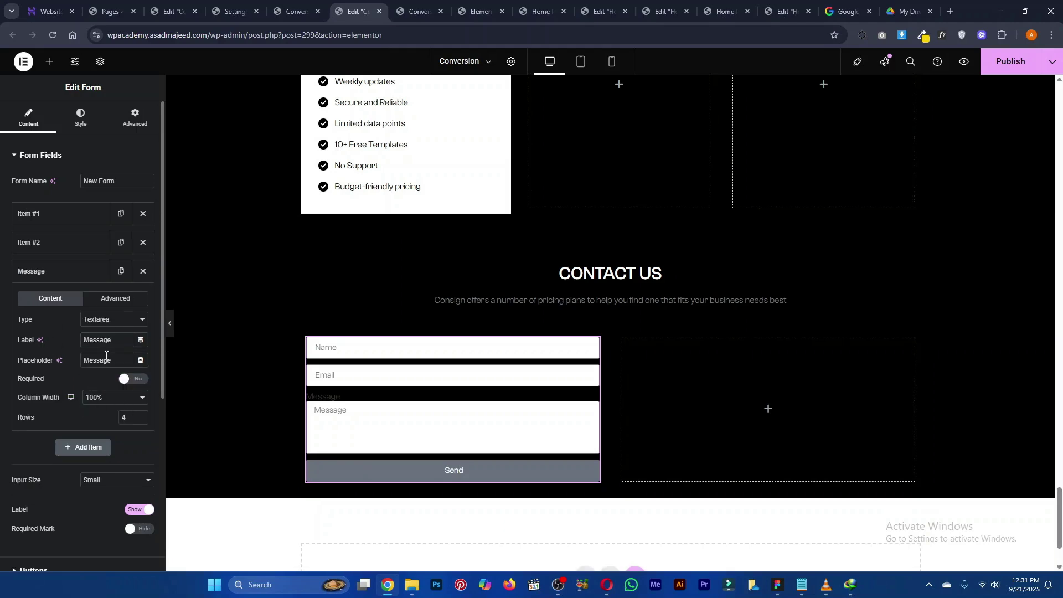
pyautogui.doubleClick(111, 339)
pyautogui.press('BackSpace')
pyautogui.click(55, 273)
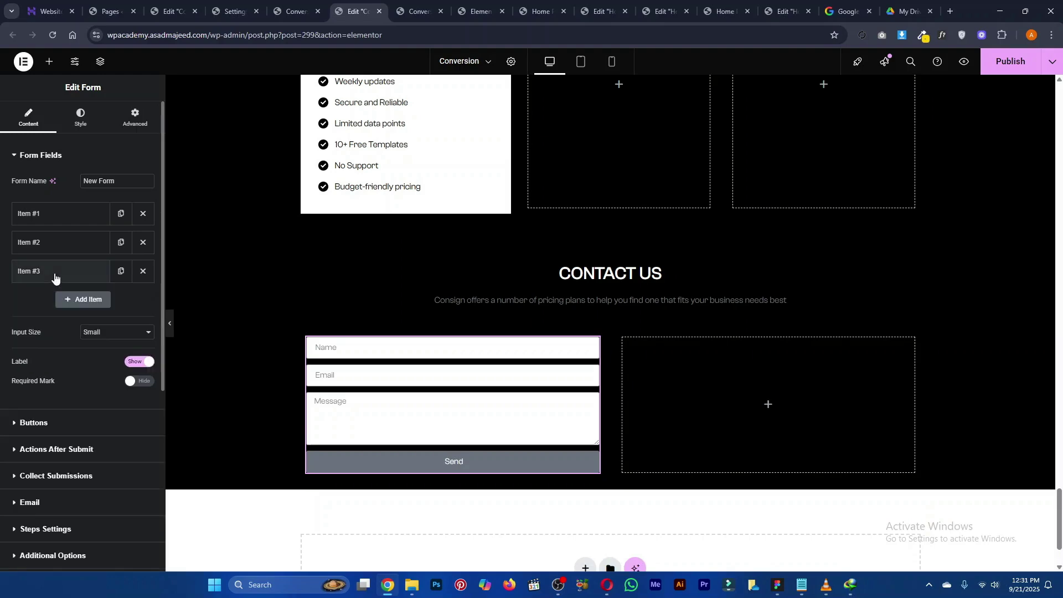
# Add a fourth text field to the form with the placeholder "Phone no", following the Figma design
pyautogui.click(74, 306)
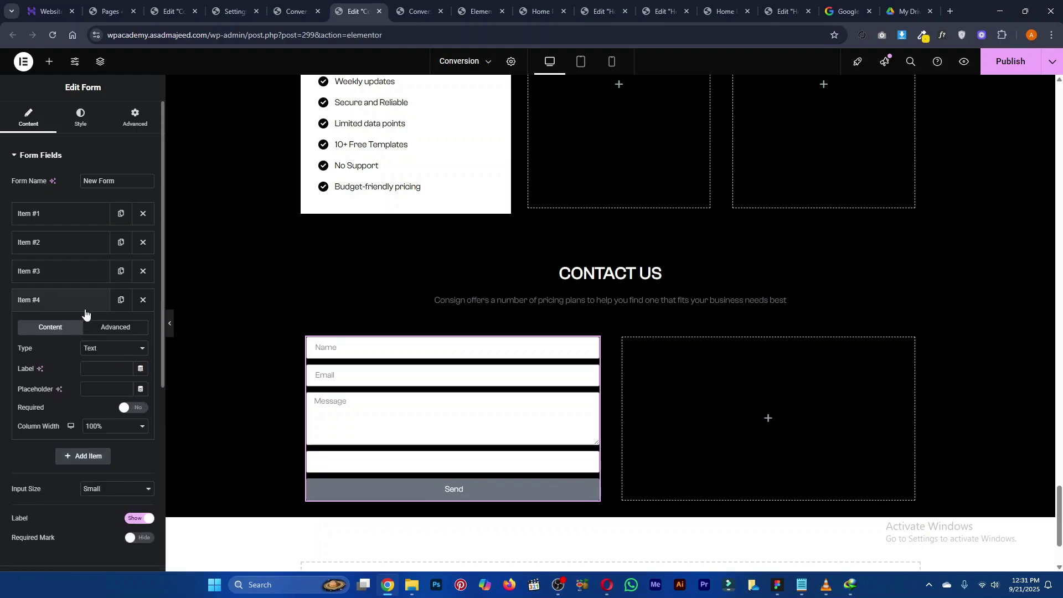
pyautogui.hotkey('alt', 'Tab')
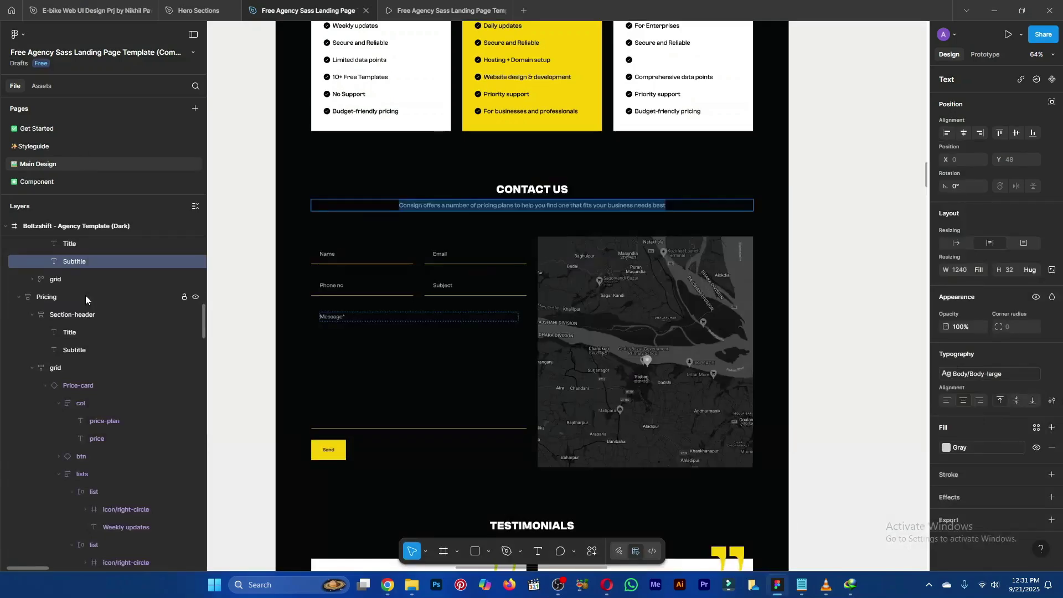
pyautogui.hotkey('alt', 'Tab')
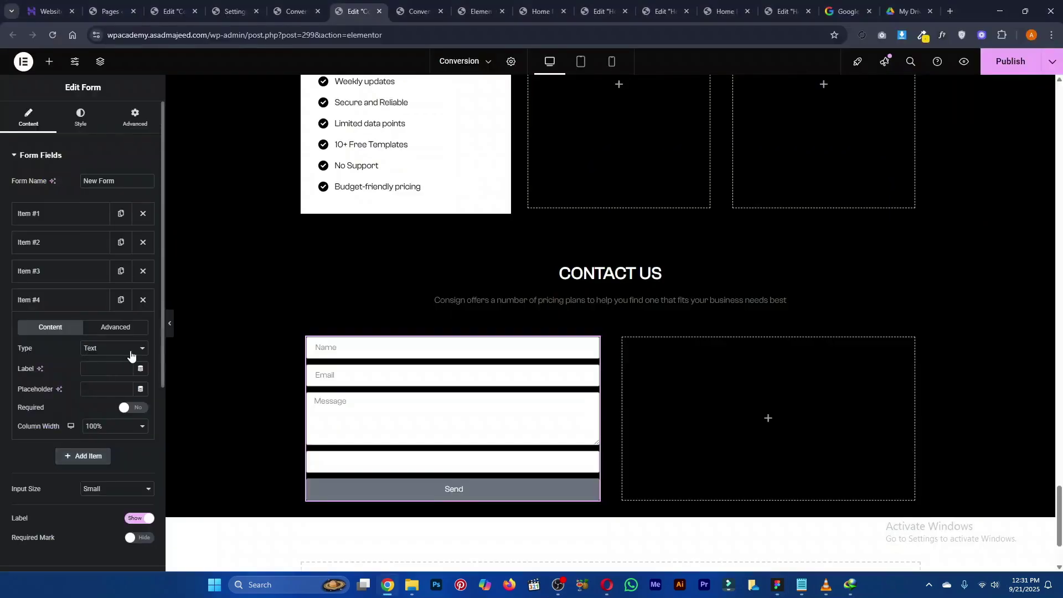
pyautogui.click(96, 389)
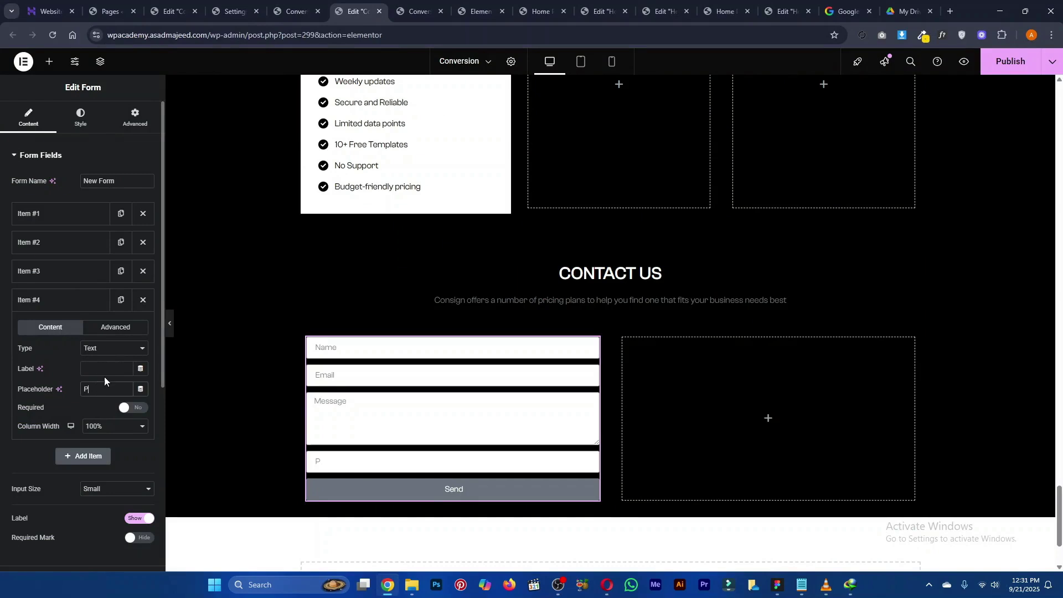
pyautogui.write('Phone N')
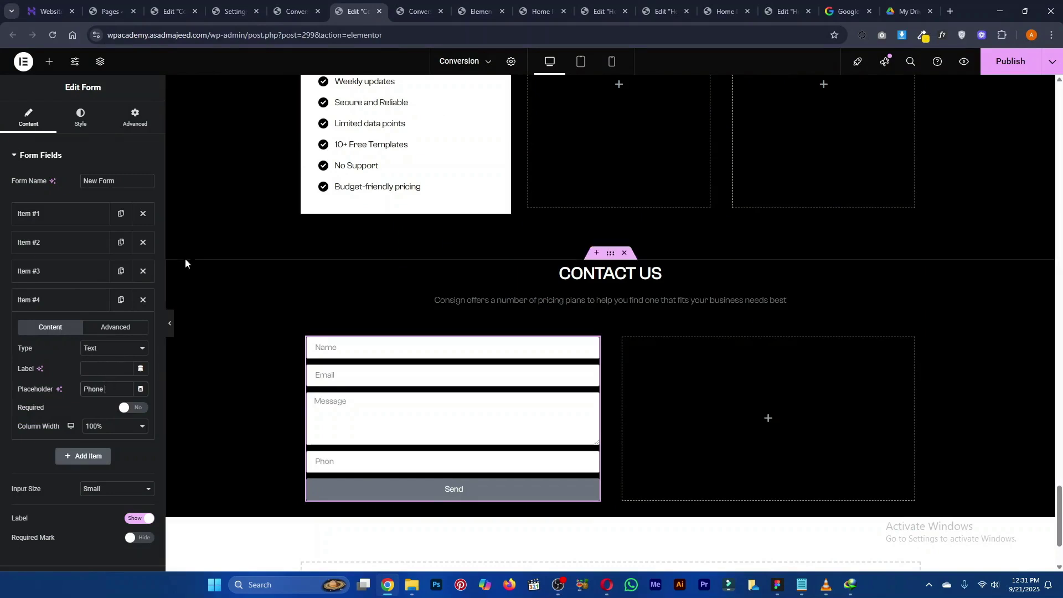
pyautogui.press('BackSpace')
pyautogui.write('no')
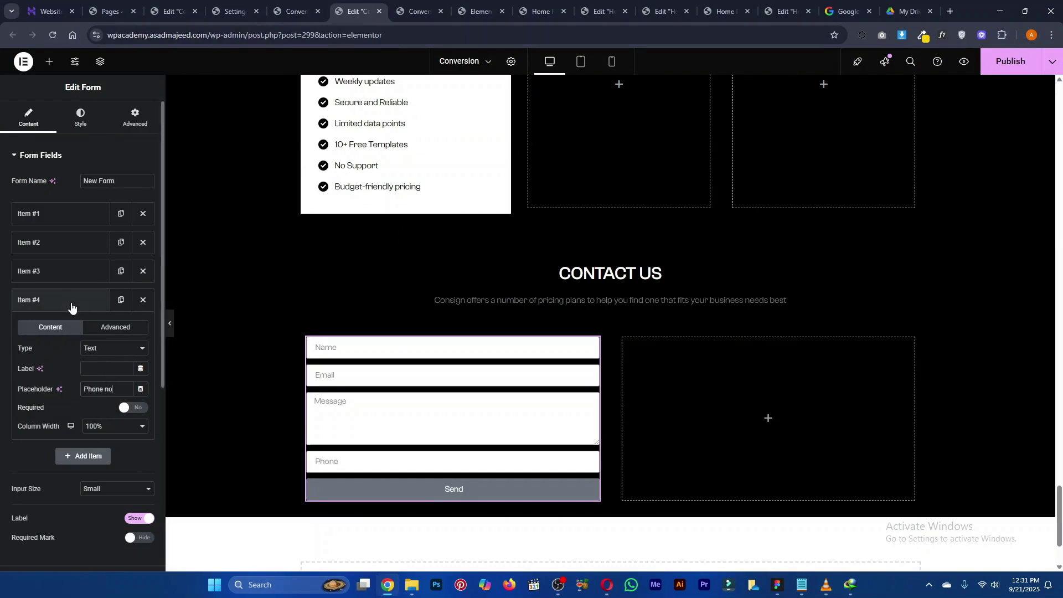
pyautogui.click(71, 306)
# Add a fifth form field with the placeholder "Subject" and reorder the phone and subject fields above the message field
pyautogui.hotkey('alt', 'Tab')
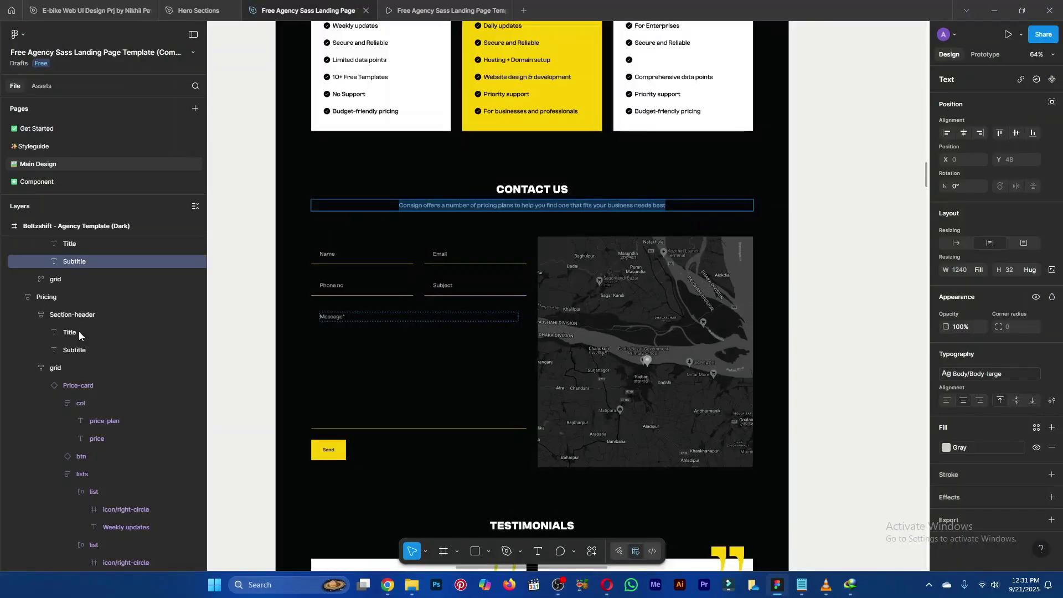
pyautogui.hotkey('alt', 'Tab')
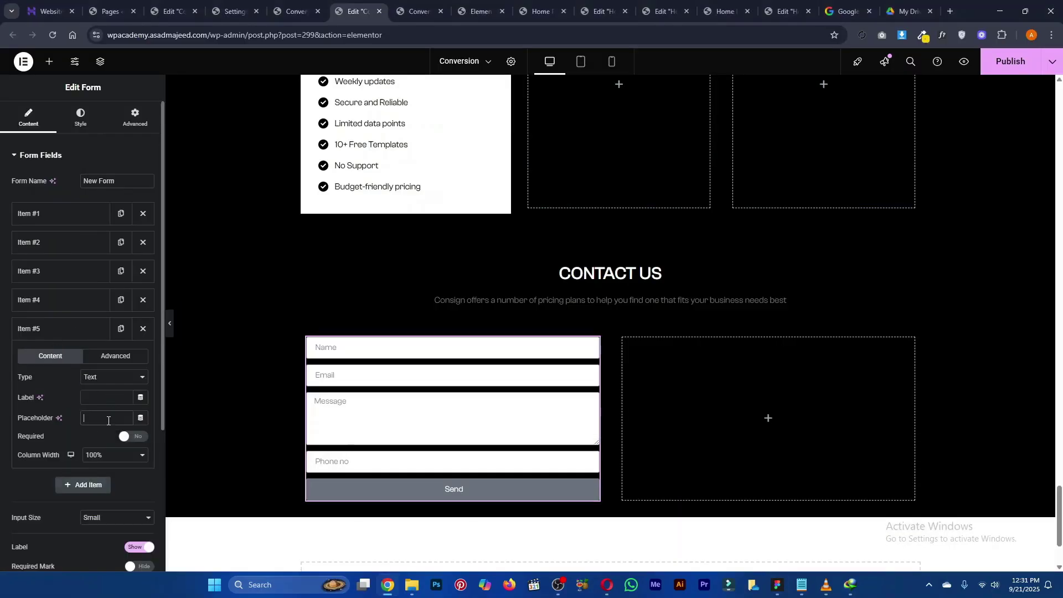
pyautogui.write('Subject')
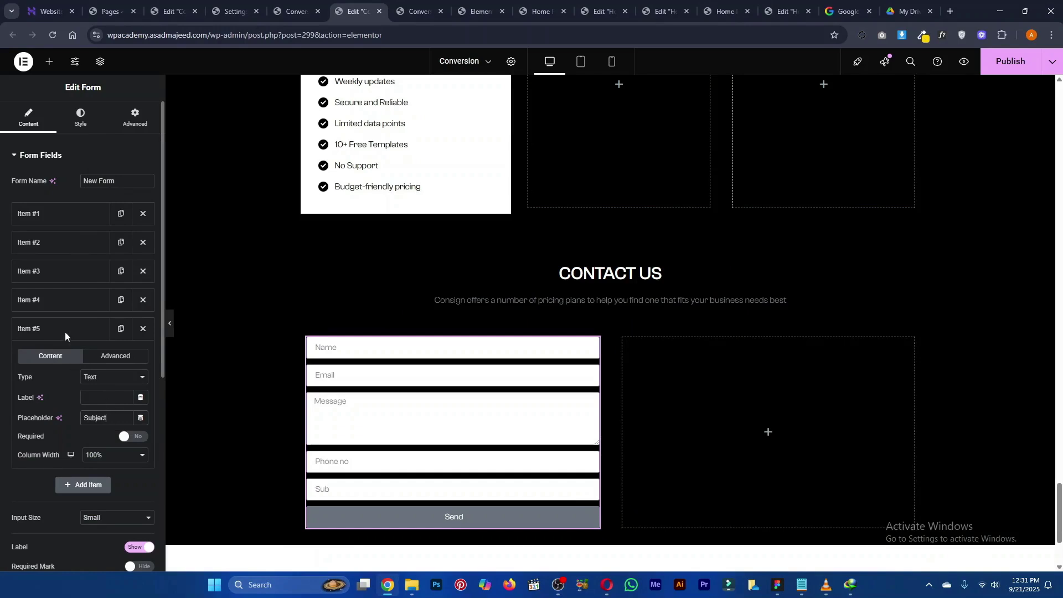
pyautogui.click(65, 331)
pyautogui.moveTo(57, 302); pyautogui.dragTo(59, 276)
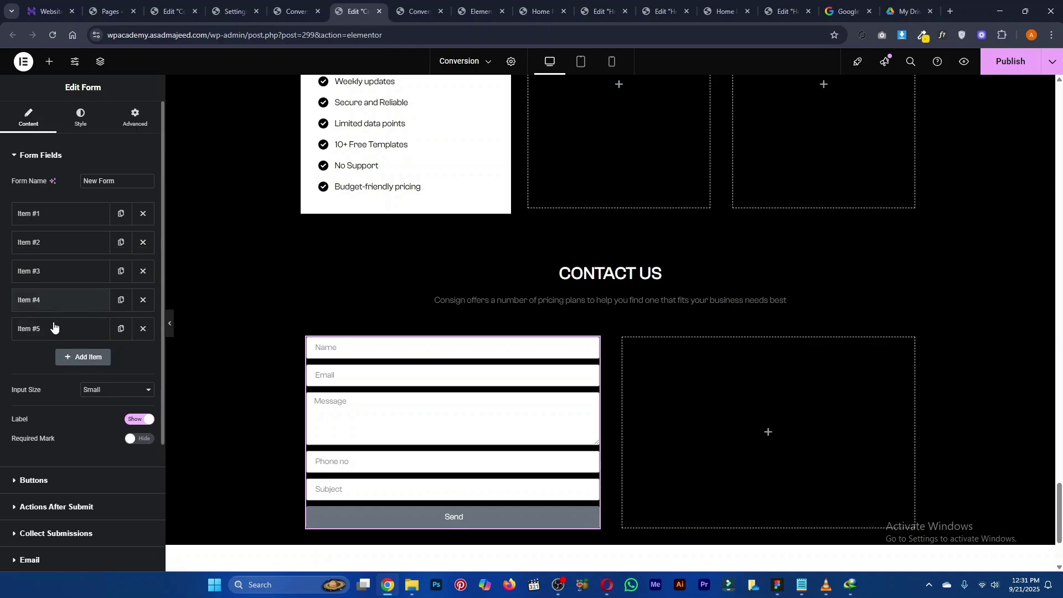
pyautogui.moveTo(55, 327); pyautogui.dragTo(66, 283)
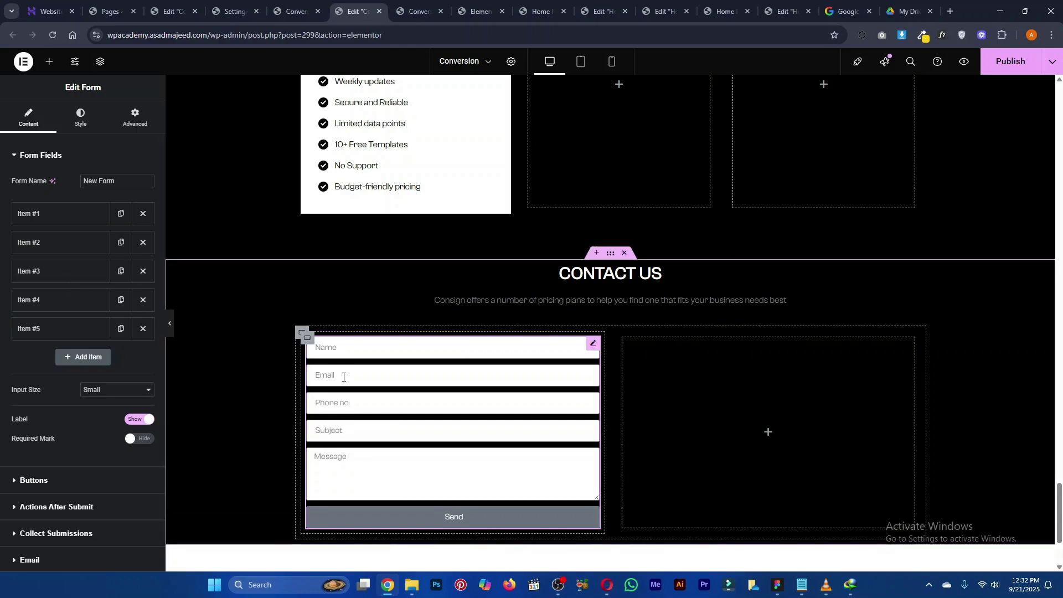
# Set the column width of the form's Name and Email fields to 50% each
pyautogui.click(62, 216)
pyautogui.click(103, 345)
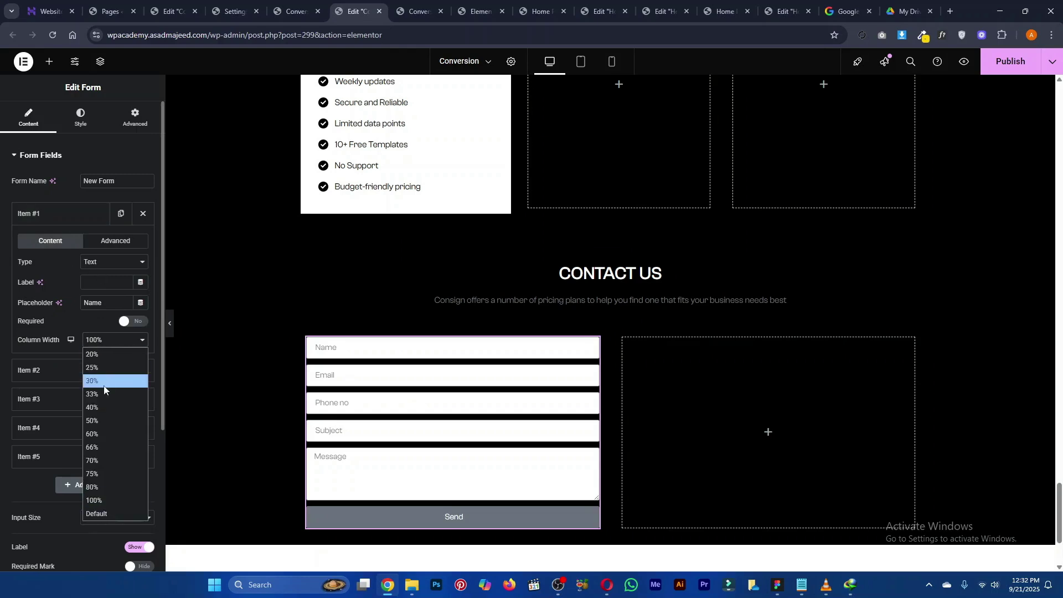
pyautogui.click(101, 415)
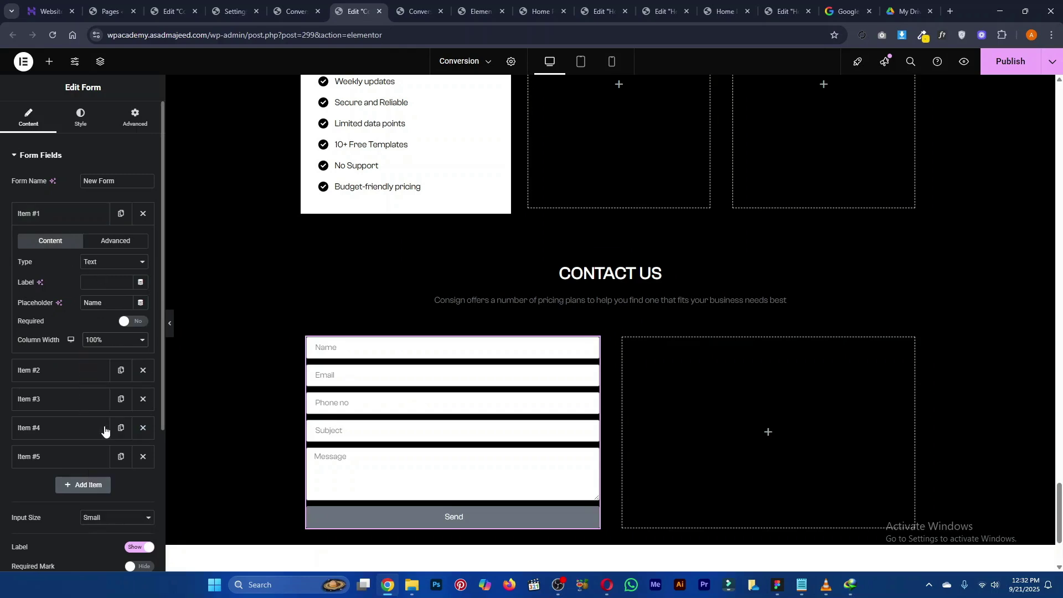
pyautogui.click(67, 372)
pyautogui.click(111, 369)
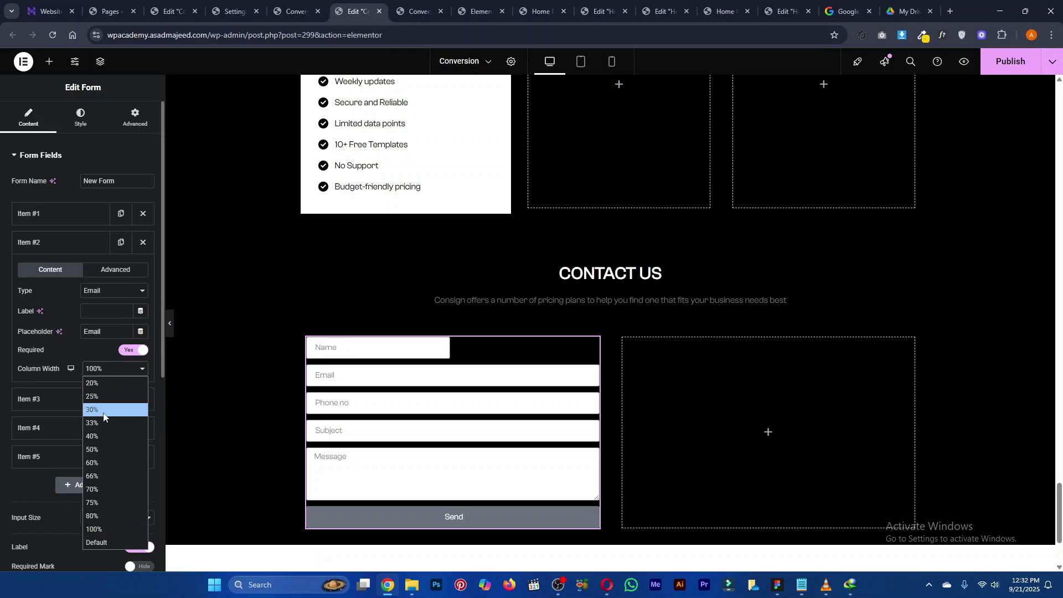
pyautogui.click(102, 445)
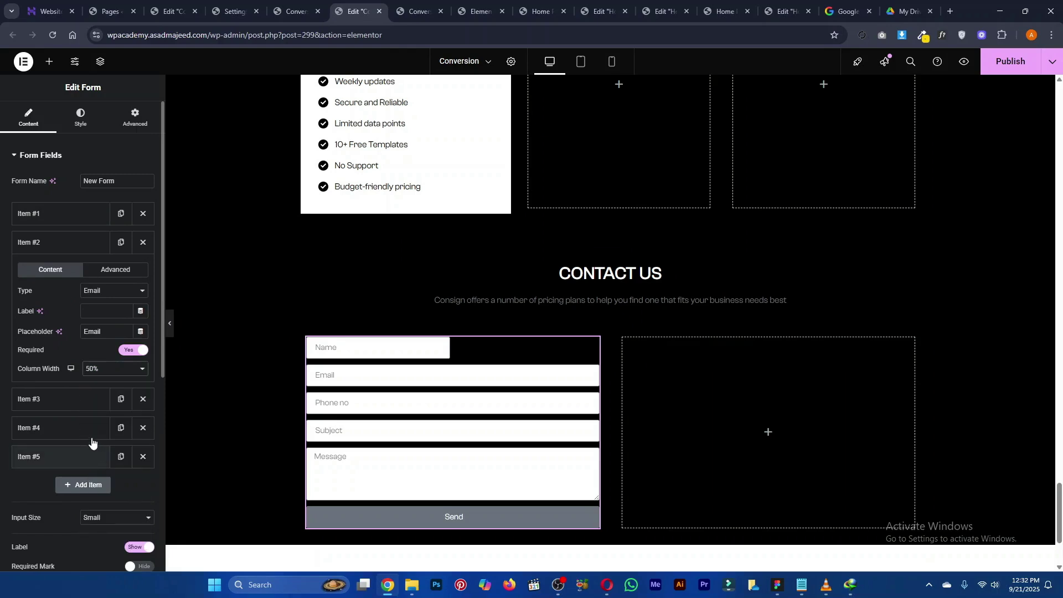
# Set the column width of the form's Phone no and Subject fields to 50% each
pyautogui.click(46, 400)
pyautogui.click(113, 342)
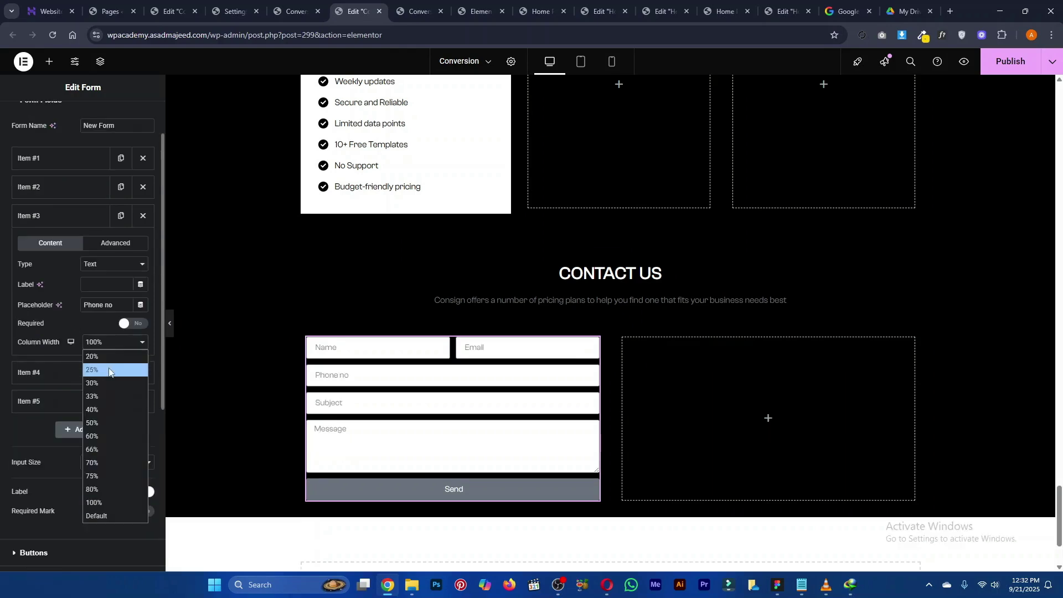
pyautogui.click(105, 422)
pyautogui.click(64, 373)
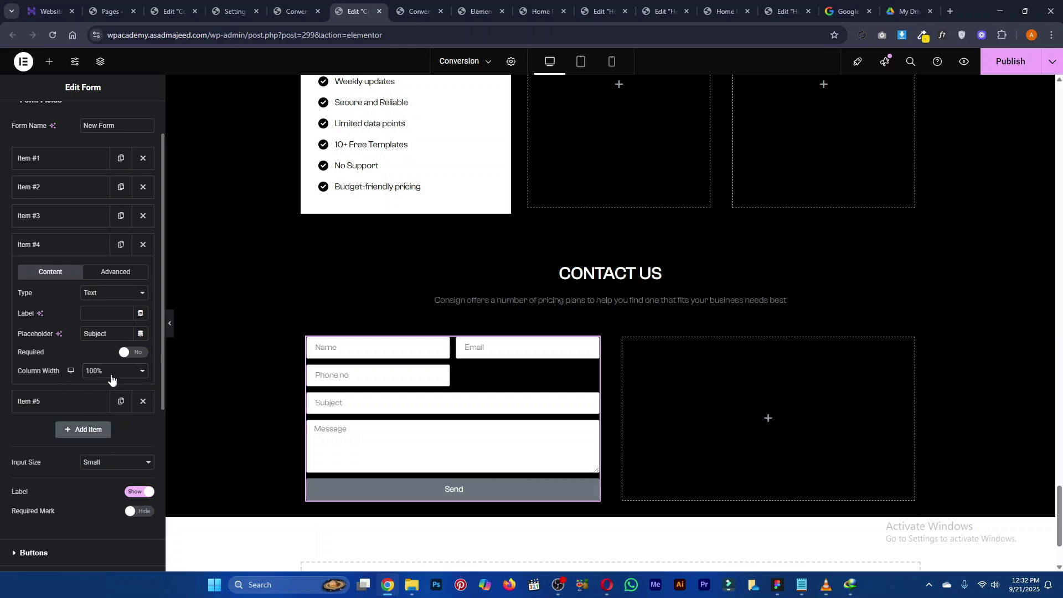
pyautogui.click(112, 373)
pyautogui.click(113, 452)
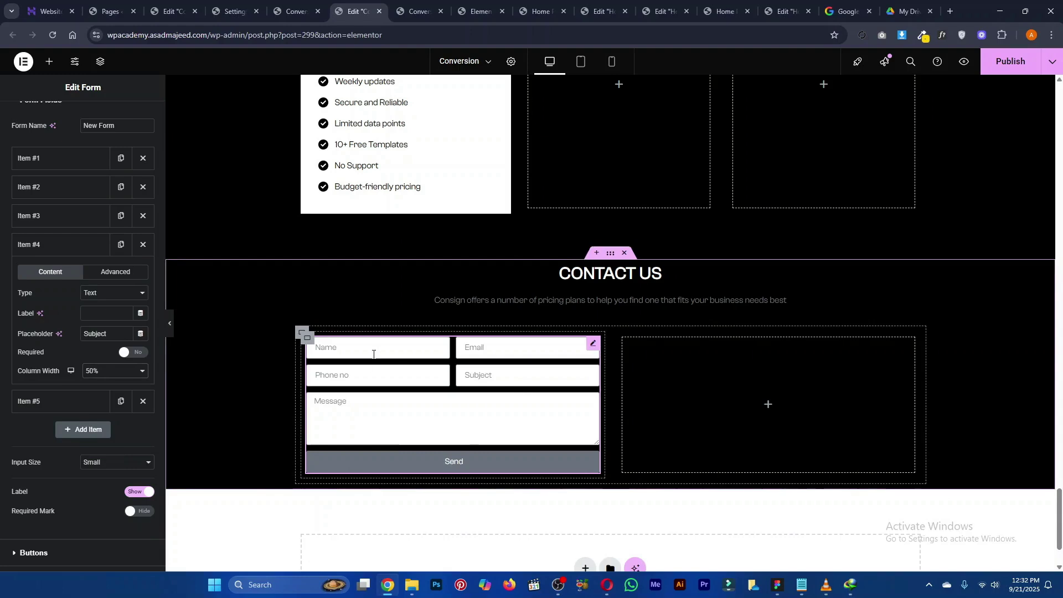
# Check the contact form styling in the Figma design and set the form fields' text color to the global White
pyautogui.hotkey('alt', 'Tab')
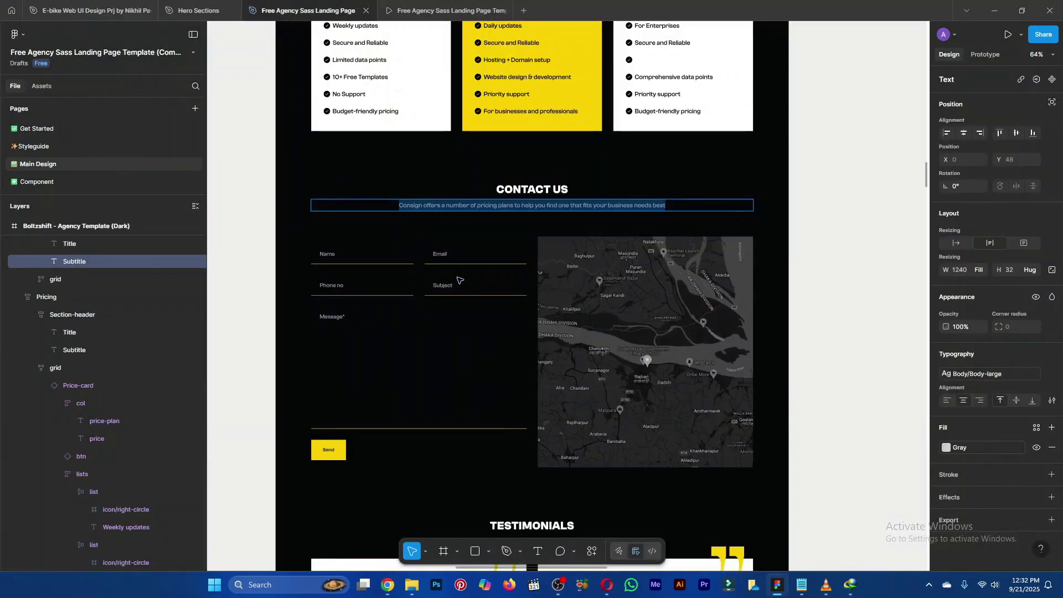
pyautogui.hotkey('alt', 'Tab')
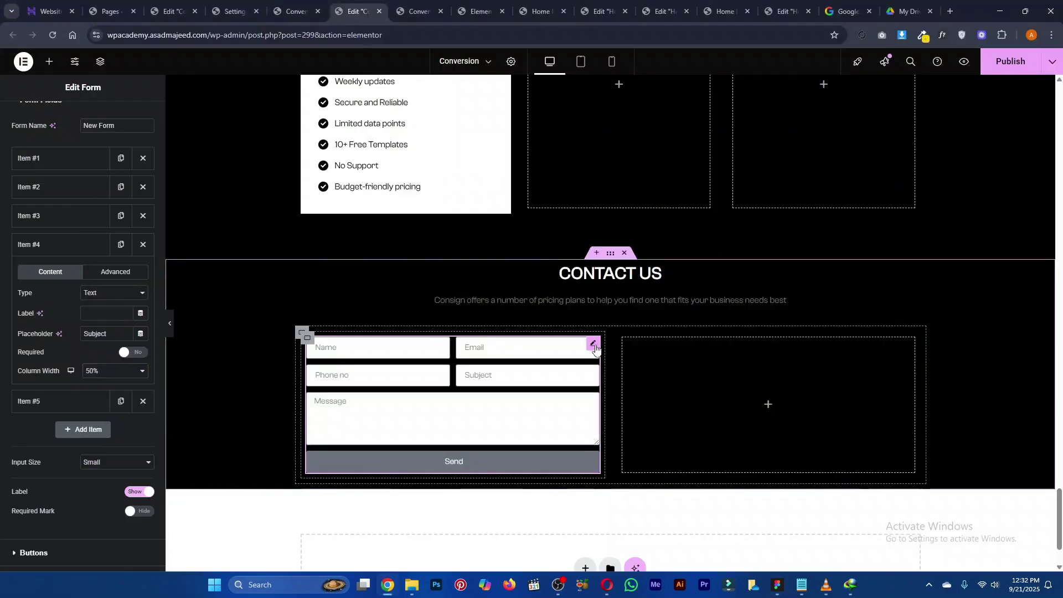
pyautogui.scroll(2, 89, 137)
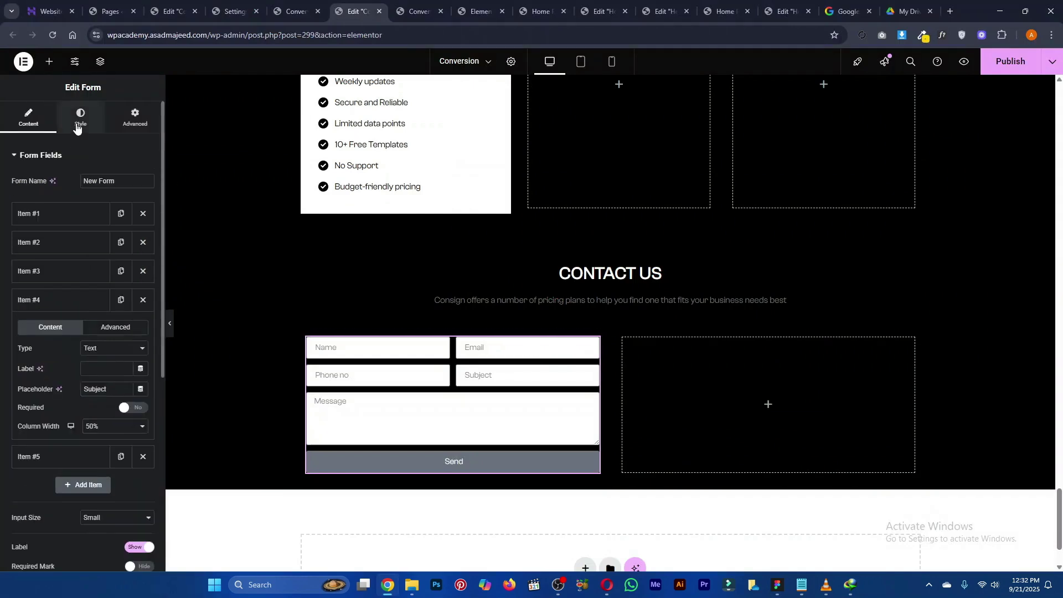
pyautogui.click(78, 123)
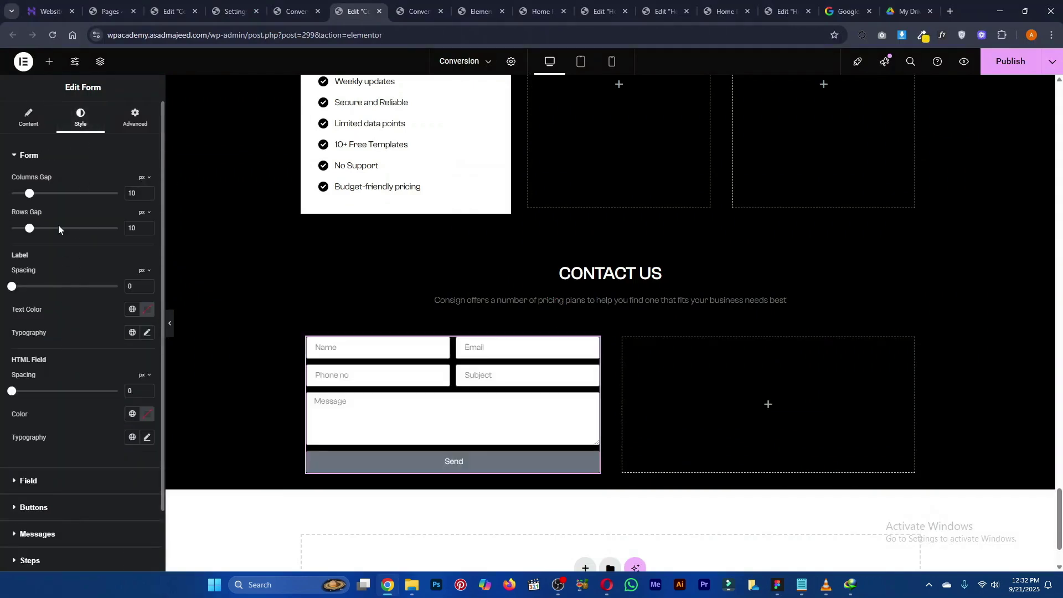
pyautogui.scroll(-2, 73, 263)
pyautogui.click(39, 416)
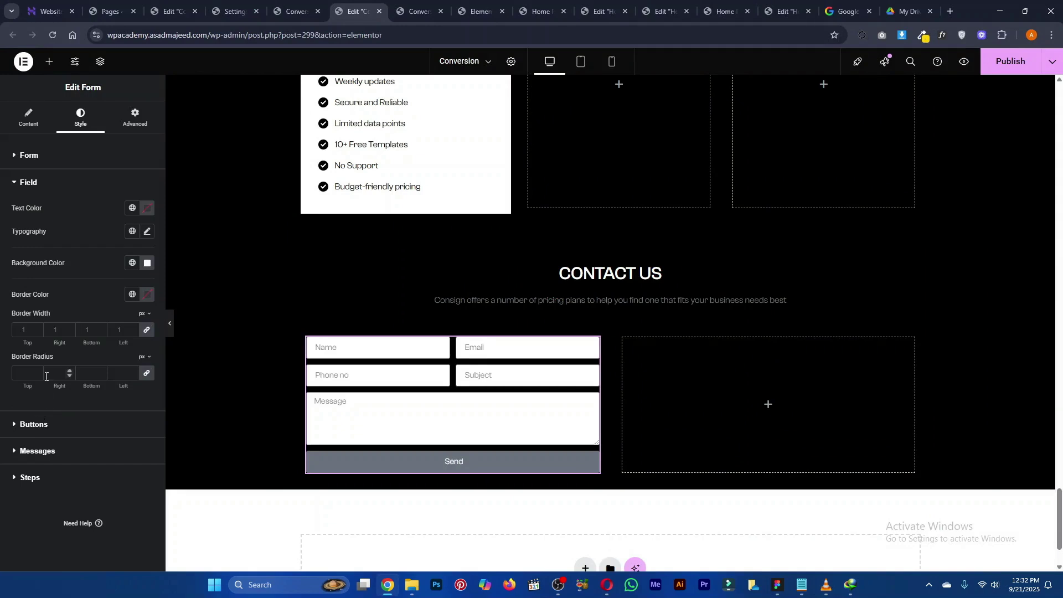
pyautogui.click(131, 211)
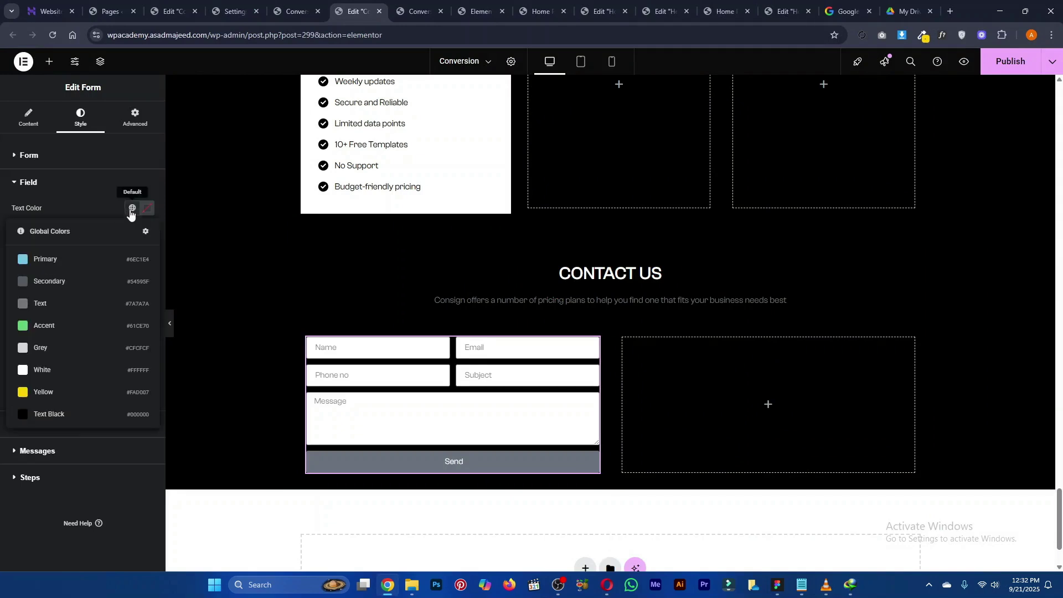
pyautogui.click(82, 371)
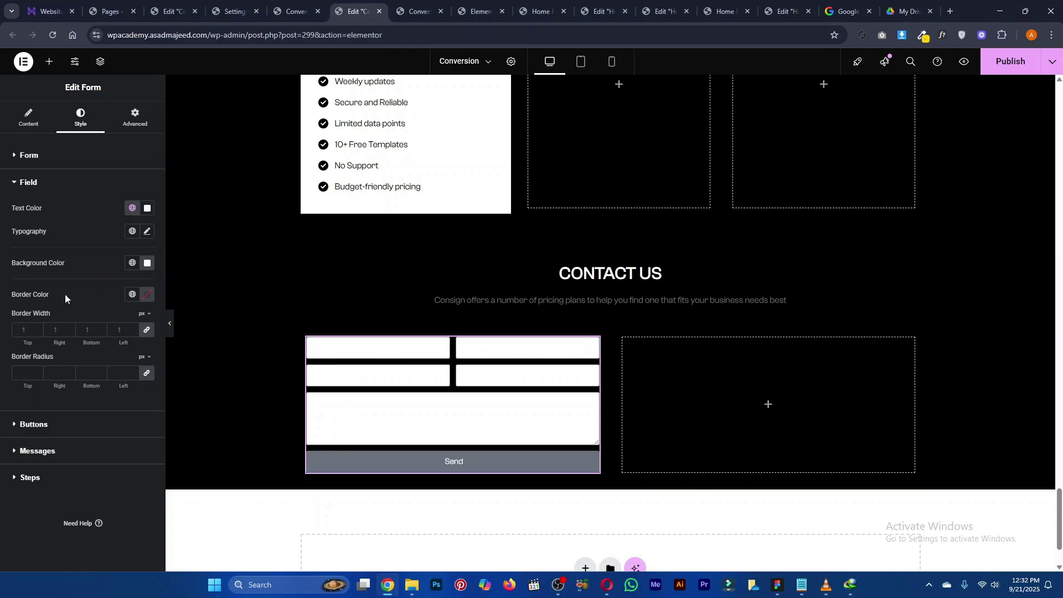
# Make the form fields' background color fully transparent (#FFFFFF00)
pyautogui.click(147, 264)
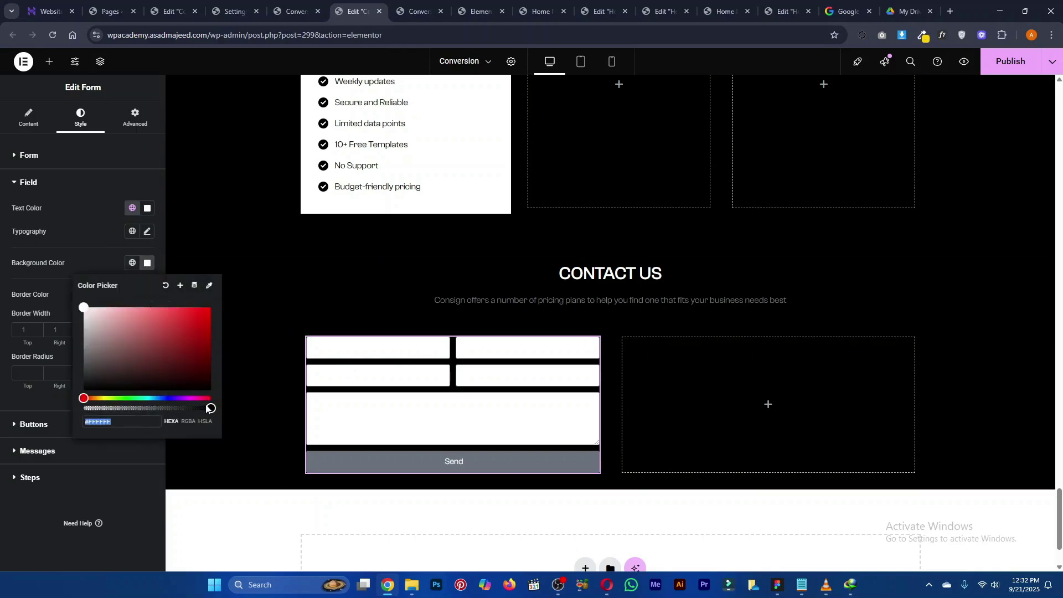
pyautogui.moveTo(211, 408); pyautogui.dragTo(33, 410)
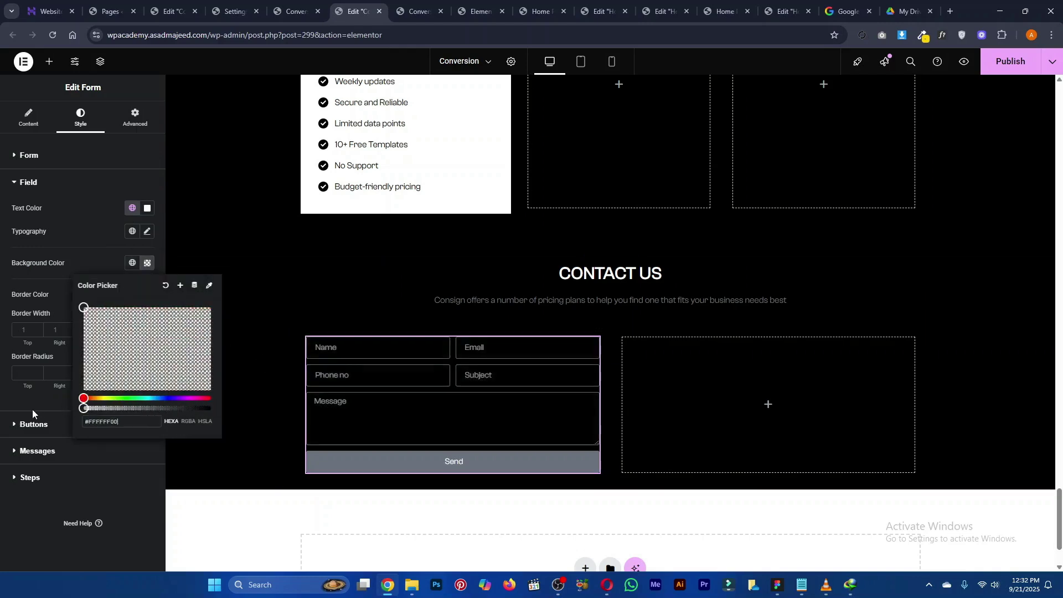
pyautogui.click(71, 247)
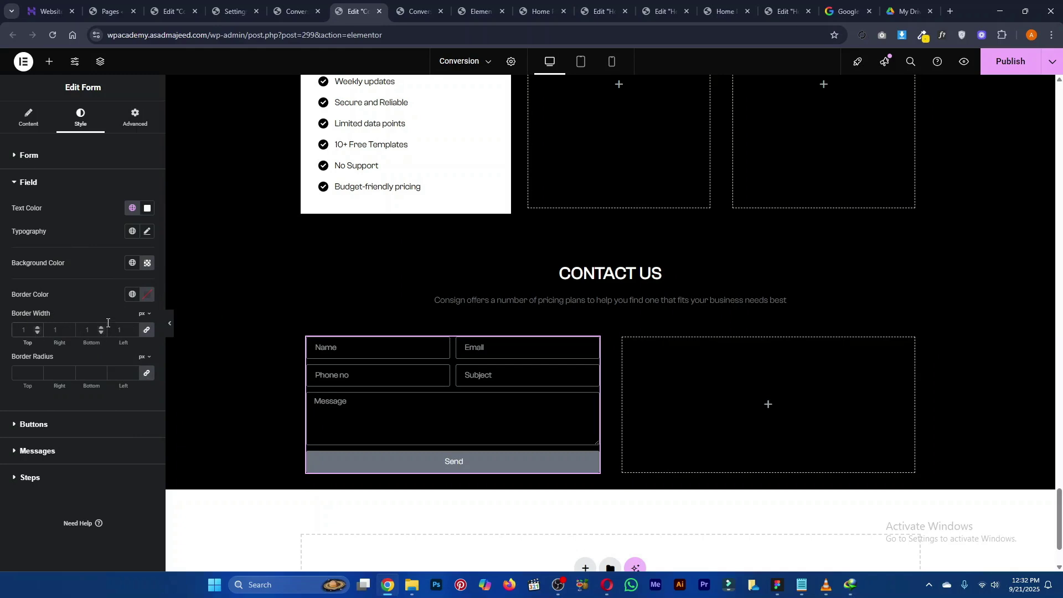
# Give the form fields a global Yellow border, 1 px wide at the bottom and 0 on the other sides, with border radius 0
pyautogui.click(147, 297)
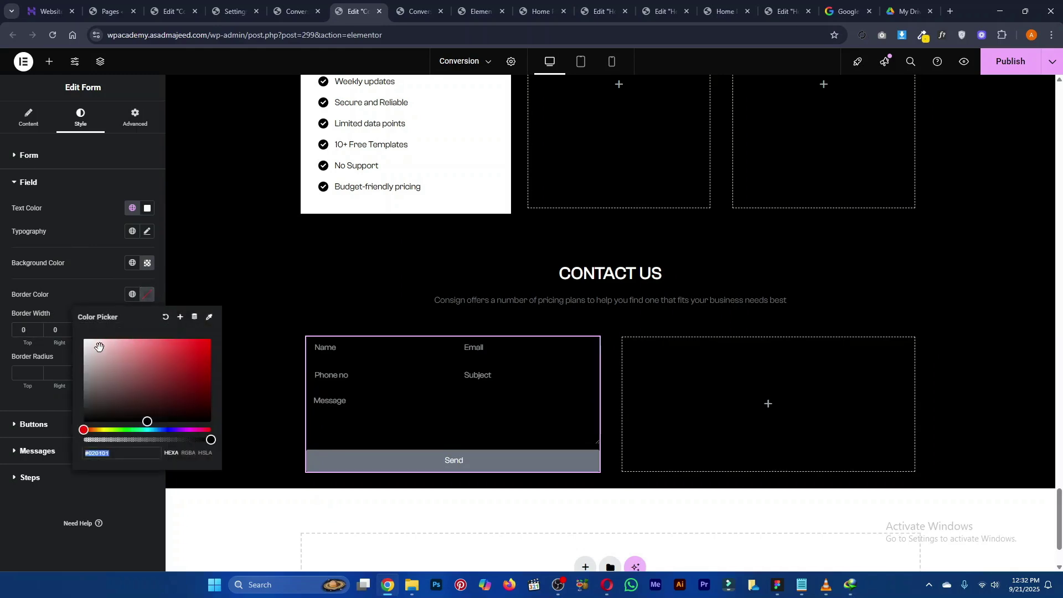
pyautogui.click(132, 295)
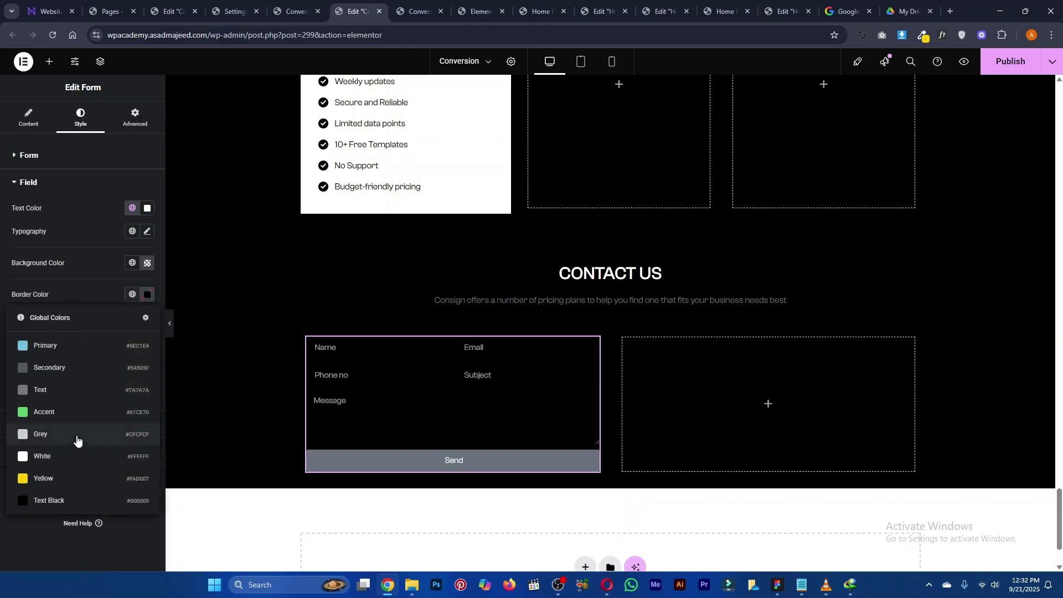
pyautogui.click(66, 479)
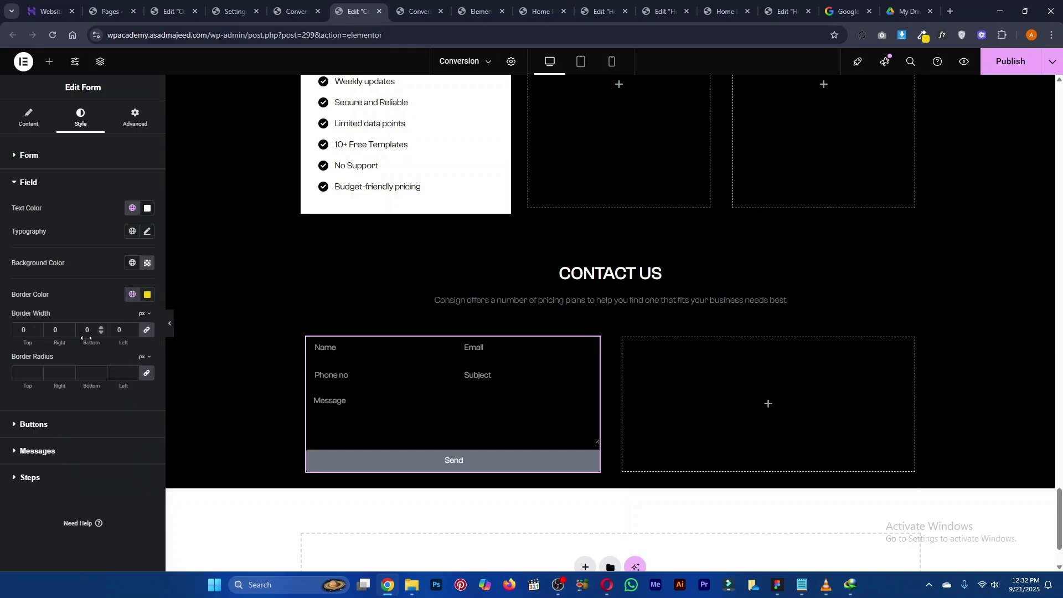
pyautogui.click(85, 330)
pyautogui.write('1')
pyautogui.press('BackSpace')
pyautogui.write('1')
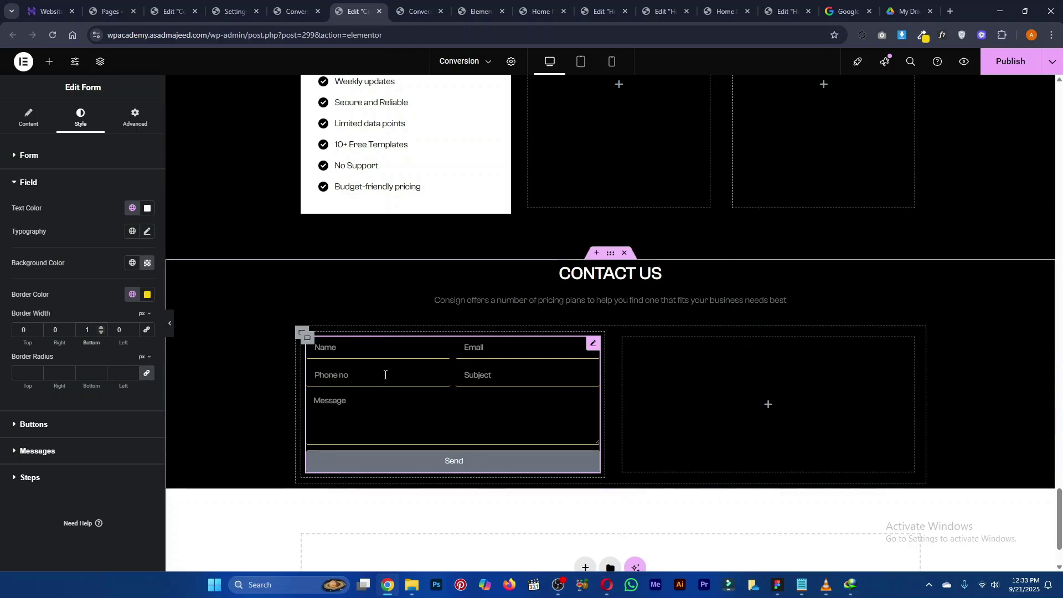
pyautogui.click(28, 374)
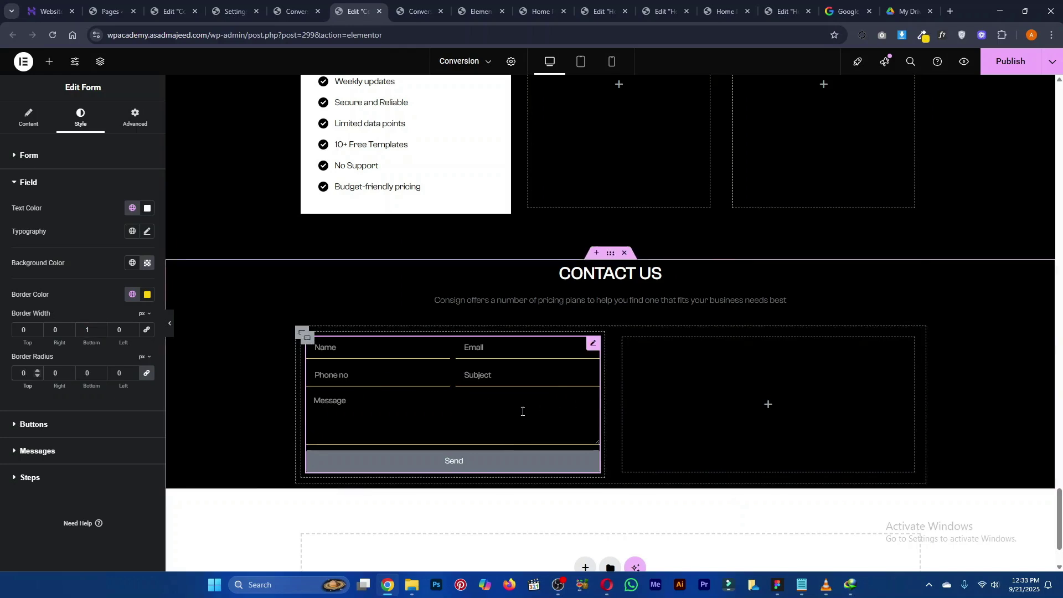
# Set the form's columns gap to 34 px and its rows gap to 36 px
pyautogui.click(63, 162)
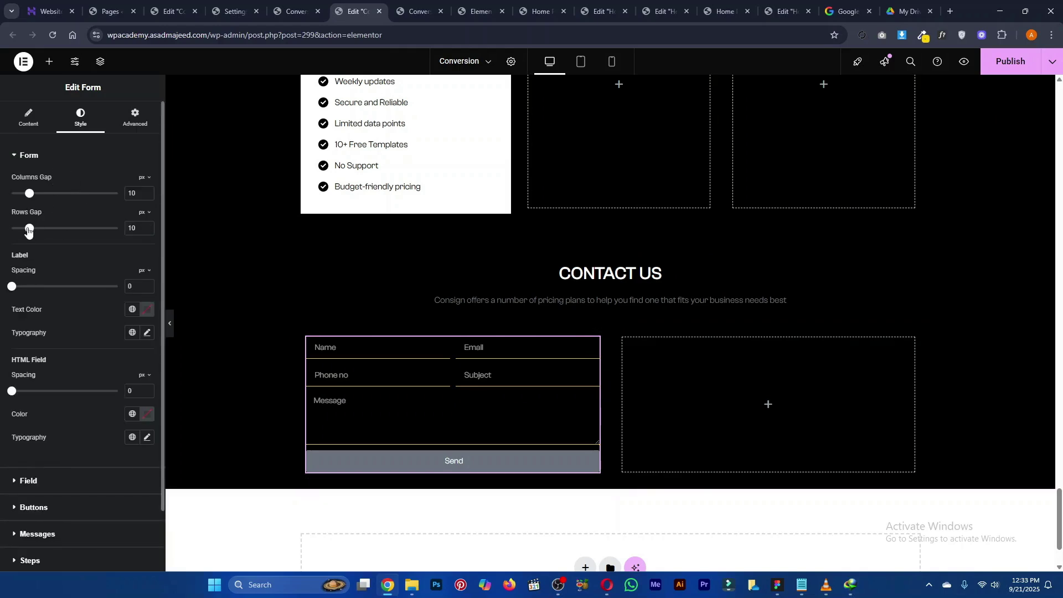
pyautogui.moveTo(29, 228); pyautogui.dragTo(69, 202)
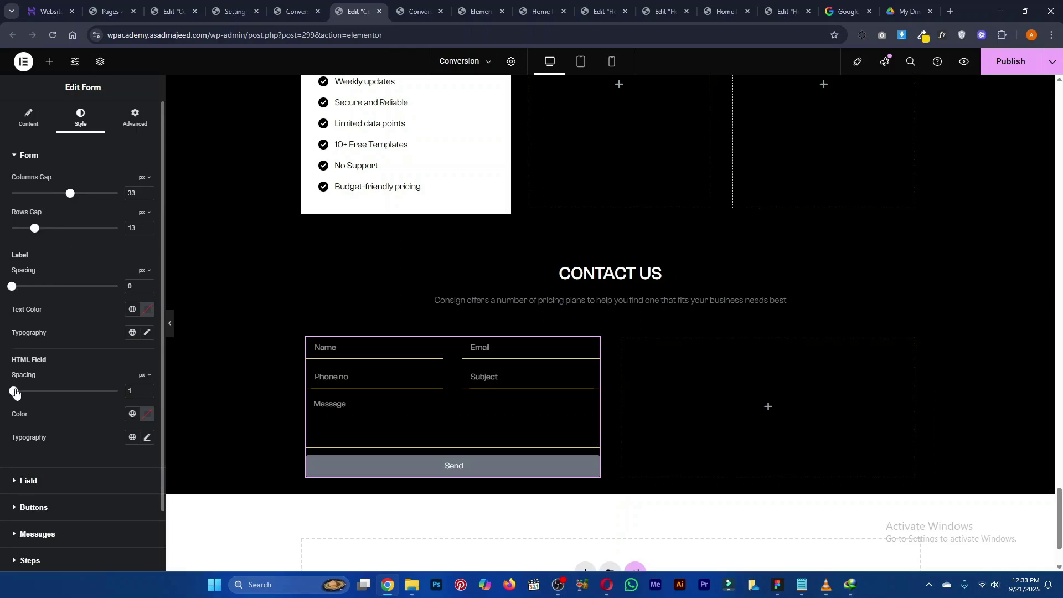
pyautogui.scroll(-2, 53, 380)
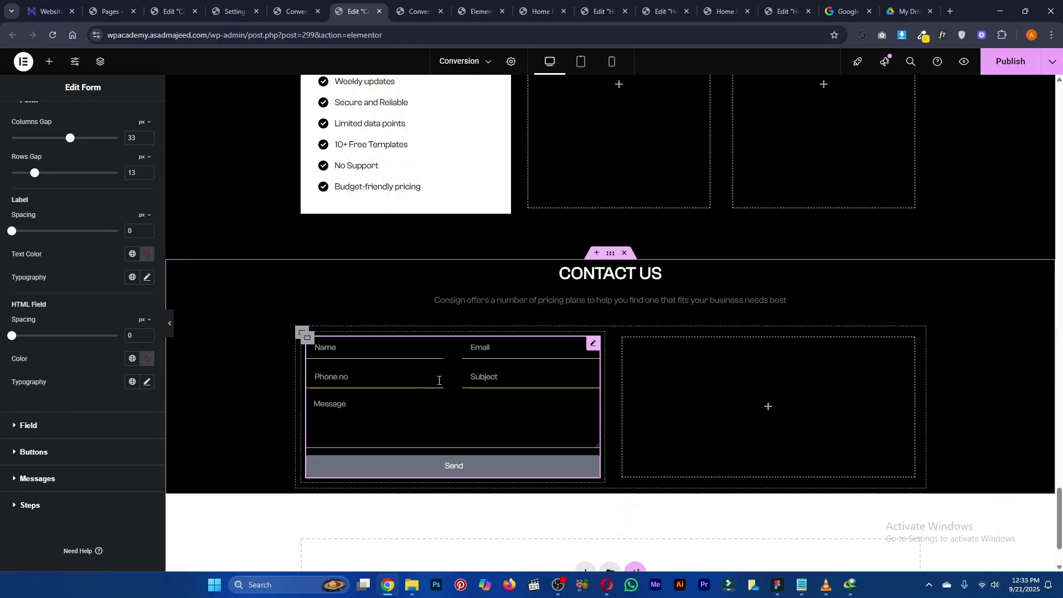
pyautogui.scroll(2, 89, 283)
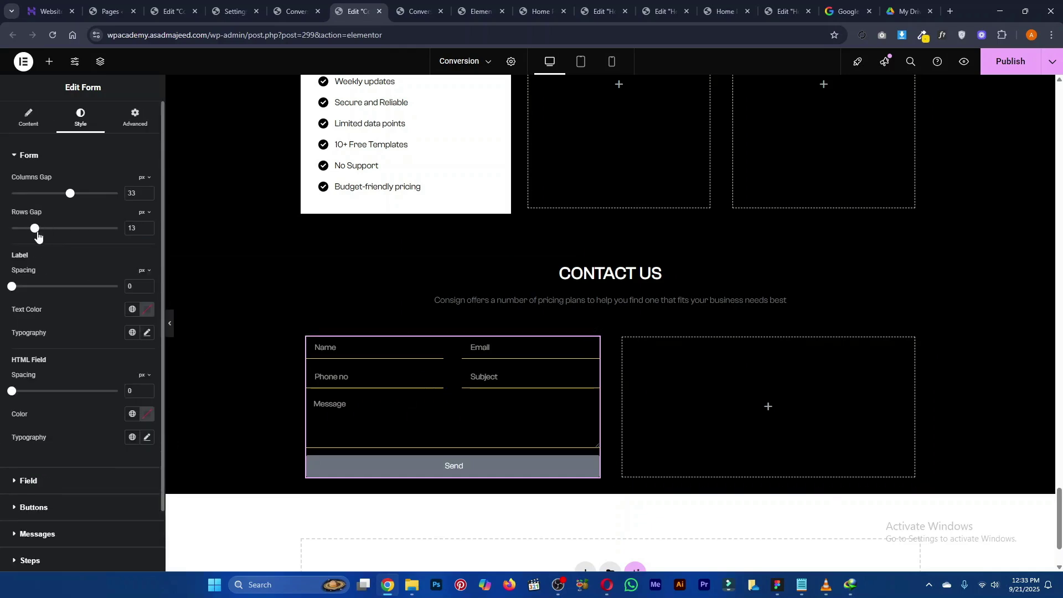
pyautogui.moveTo(69, 199)
pyautogui.mouseDown()
pyautogui.moveTo(82, 203)
pyautogui.moveTo(69, 204)
pyautogui.mouseUp()
pyautogui.moveTo(33, 235); pyautogui.dragTo(74, 237)
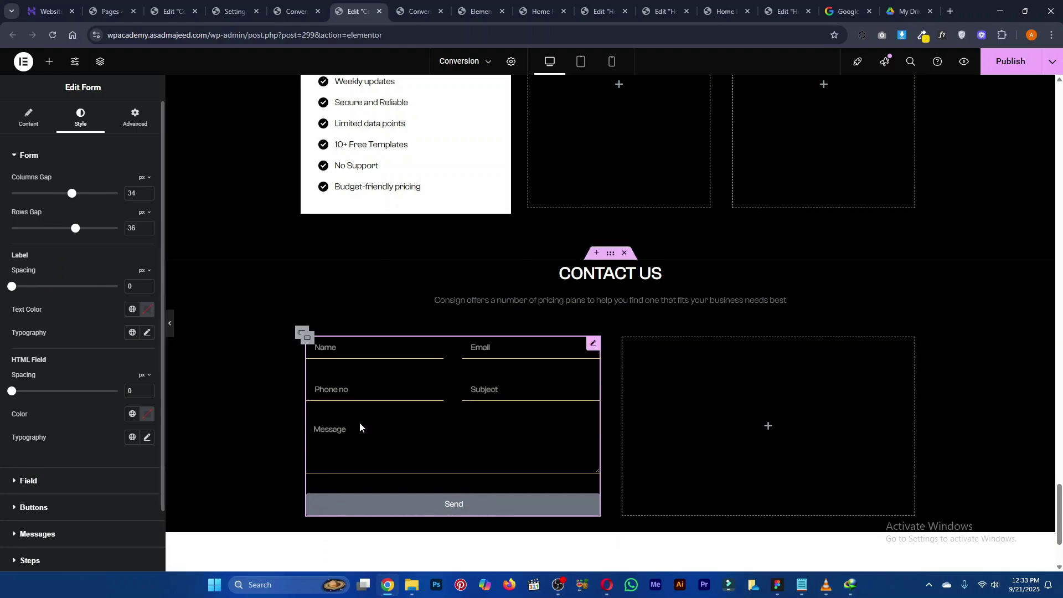
# Compare the message area with the Figma design and set the Message field's rows to 15
pyautogui.hotkey('alt', 'Tab')
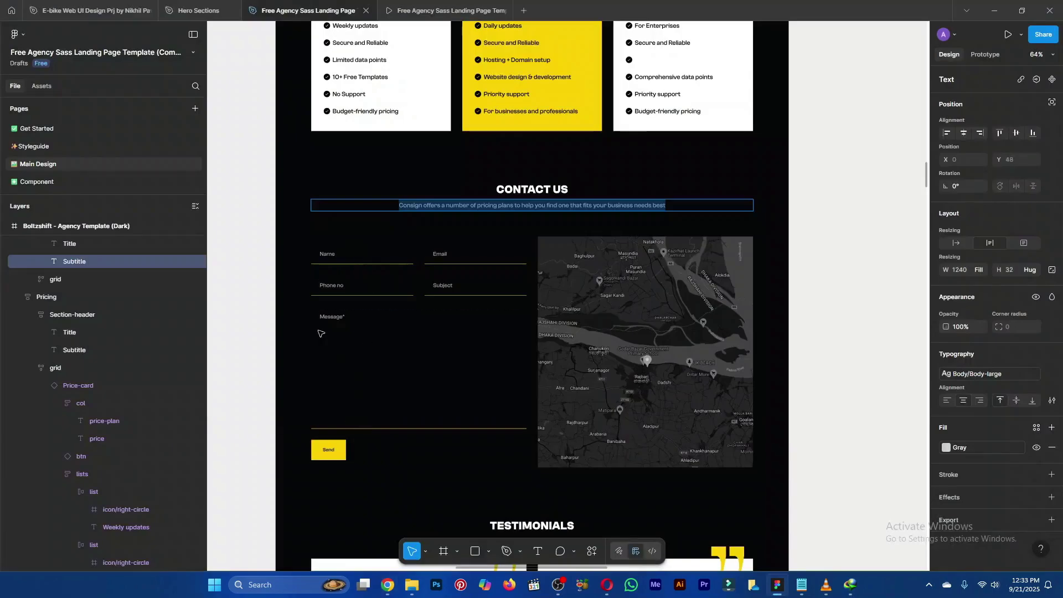
pyautogui.hotkey('alt', 'Tab')
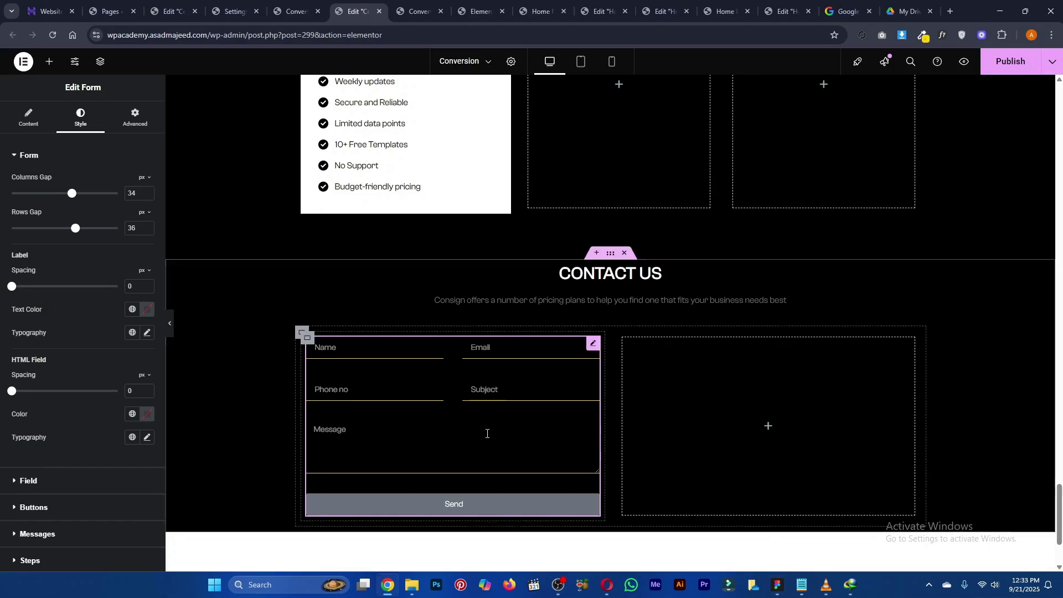
pyautogui.click(35, 130)
pyautogui.click(44, 333)
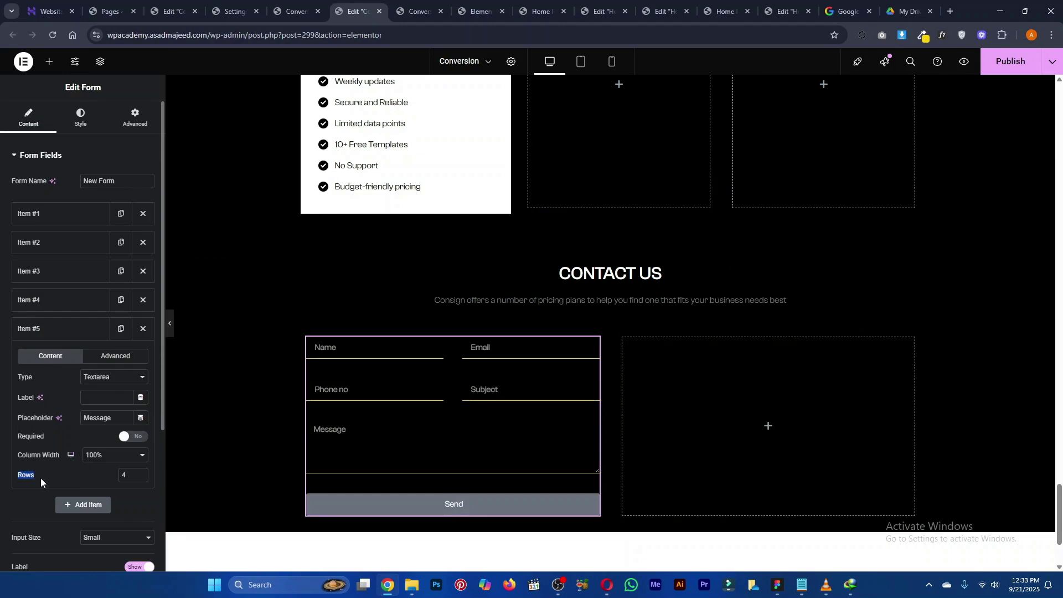
pyautogui.click(124, 477)
pyautogui.write('1')
pyautogui.scroll(-4, 682, 344)
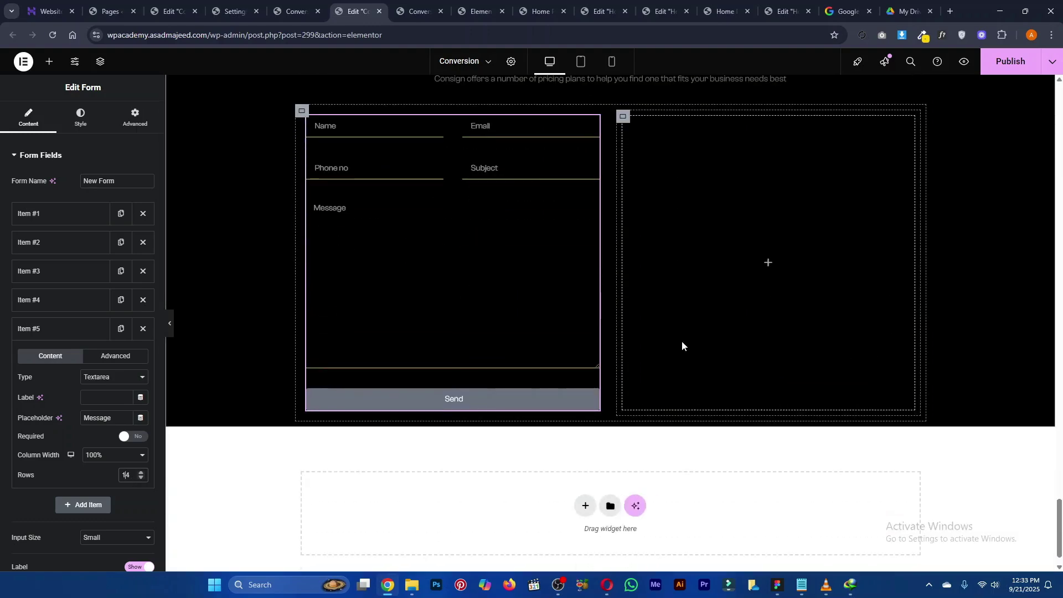
pyautogui.scroll(1, 682, 340)
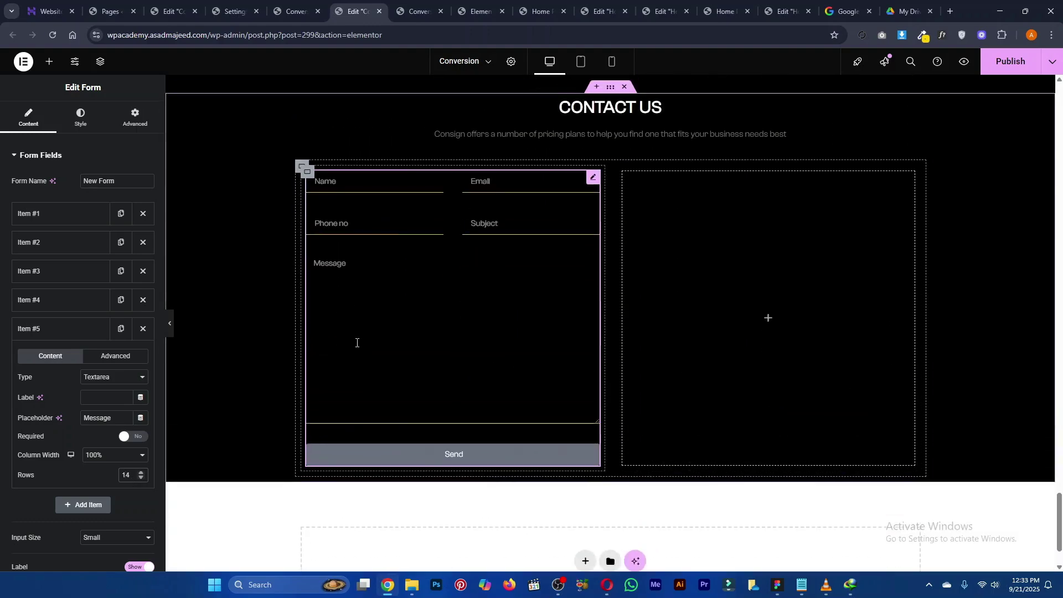
pyautogui.click(141, 473)
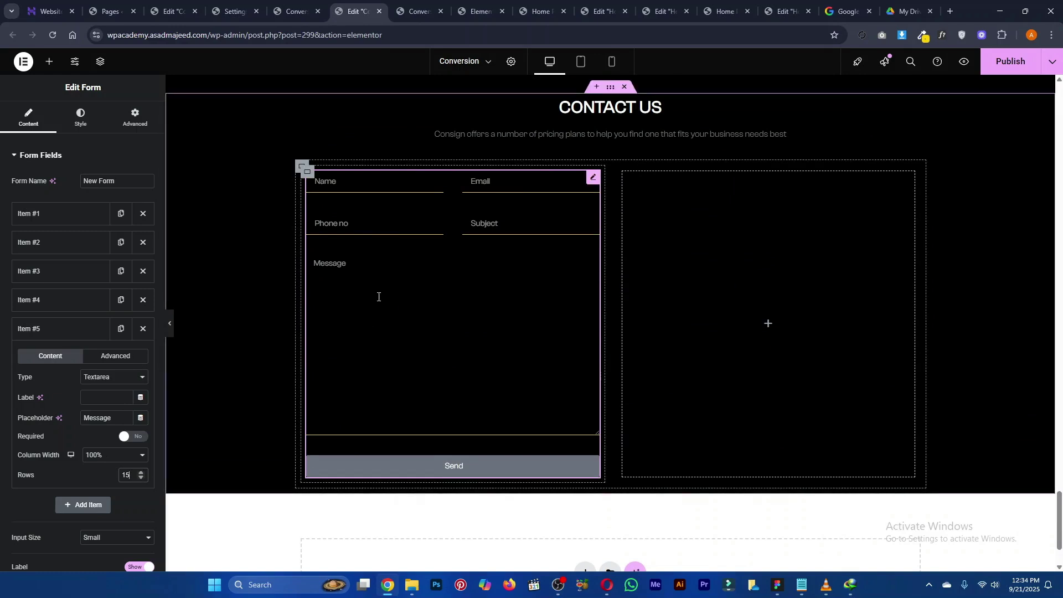
# Set the form submit button's column width to 20% and compare it with the Send button in the Figma design
pyautogui.scroll(-3, 31, 451)
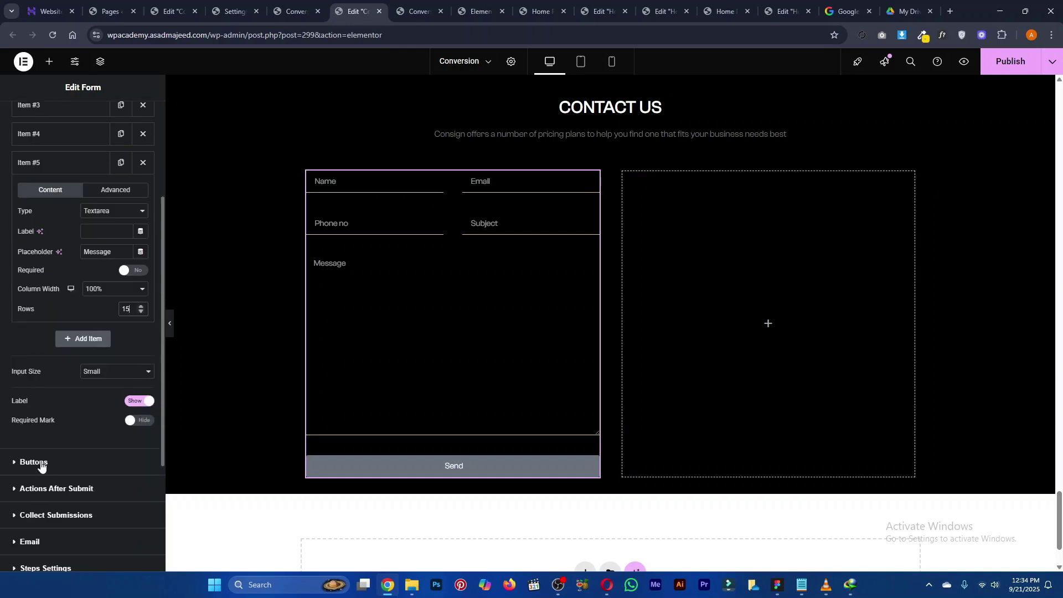
pyautogui.click(41, 464)
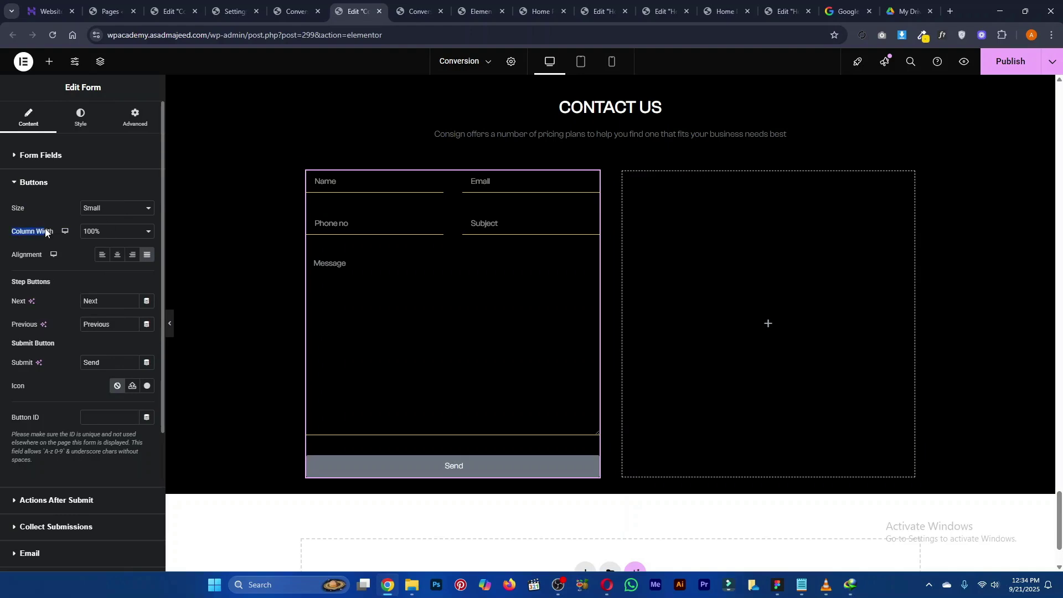
pyautogui.click(114, 231)
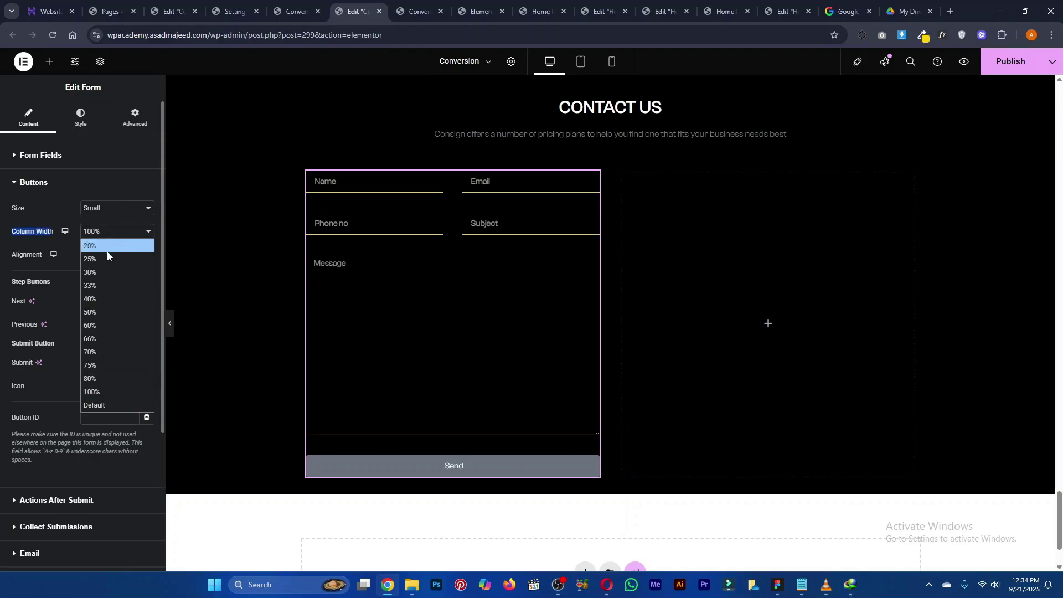
pyautogui.click(108, 248)
pyautogui.hotkey('alt', 'Tab')
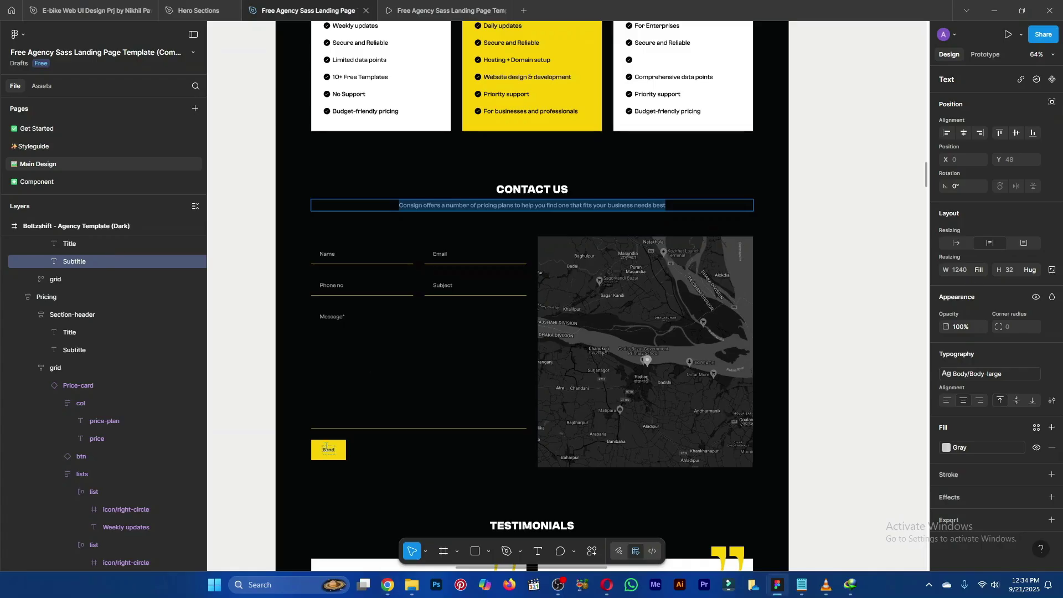
pyautogui.hotkey('alt', 'Tab')
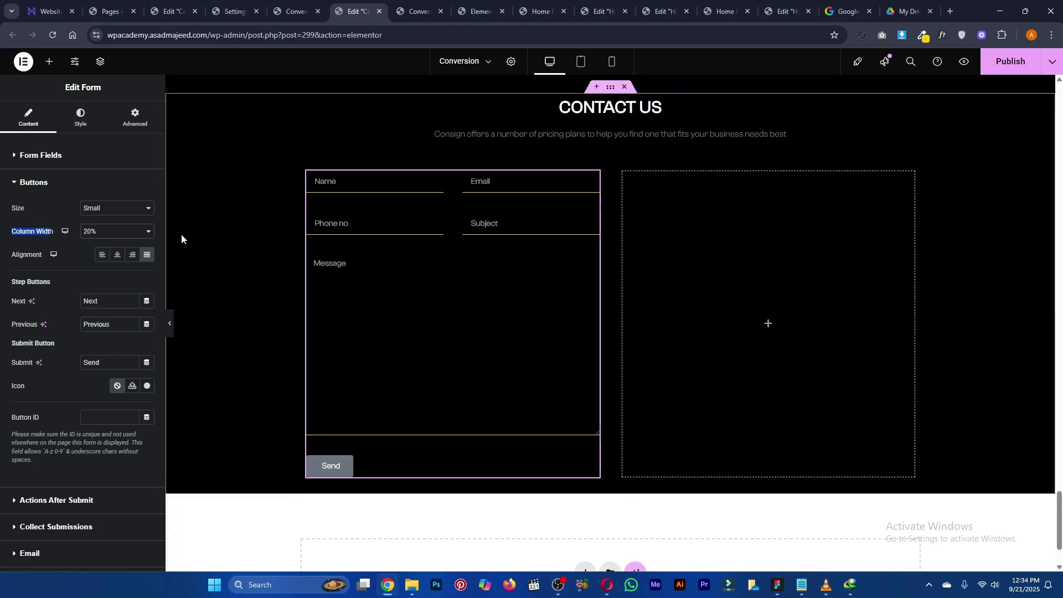
# Set the Send button's text padding to 16 px at the top and 0 on the other sides
pyautogui.click(81, 116)
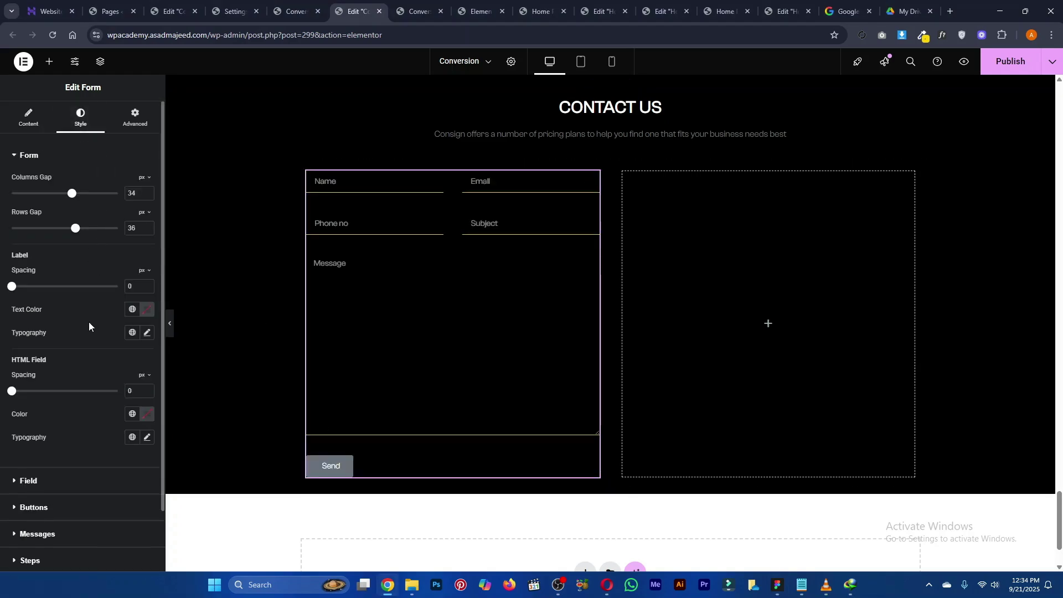
pyautogui.scroll(-1, 84, 324)
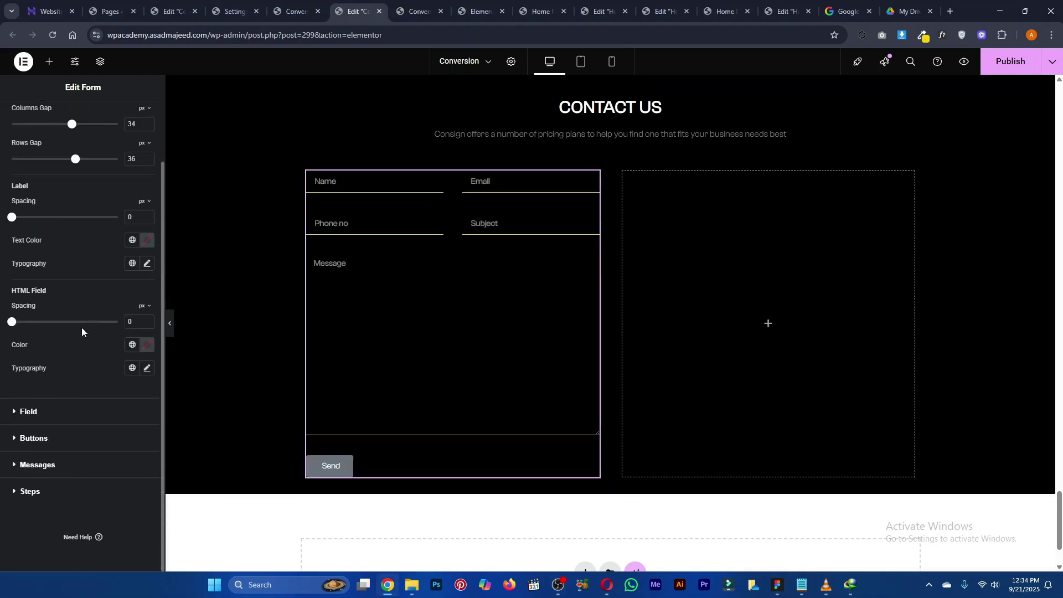
pyautogui.click(52, 441)
pyautogui.scroll(-1, 68, 427)
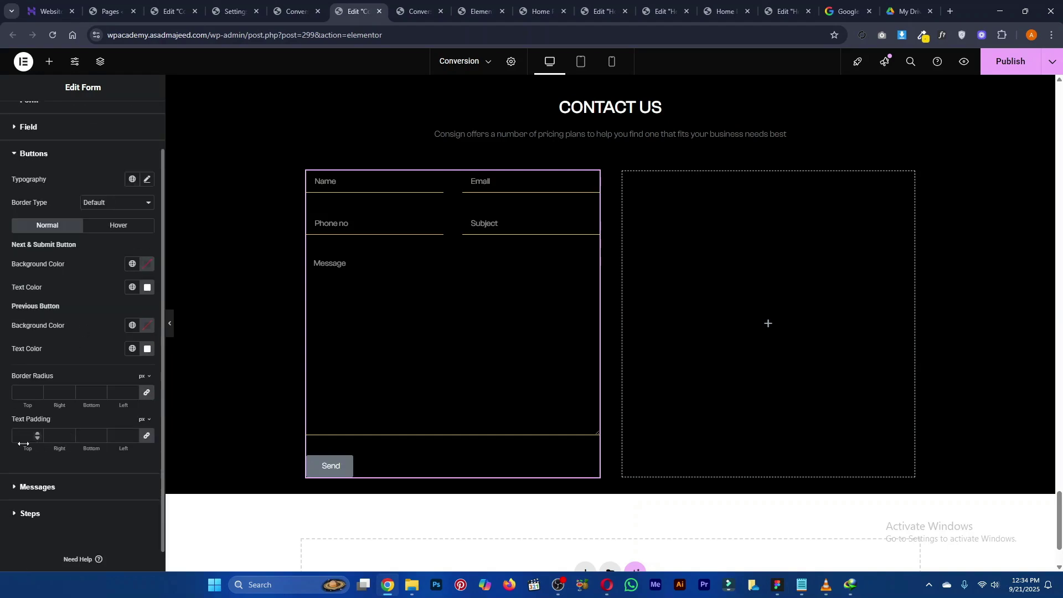
pyautogui.click(16, 436)
pyautogui.write('0')
pyautogui.write('16')
pyautogui.press('Tab')
pyautogui.press('Tab')
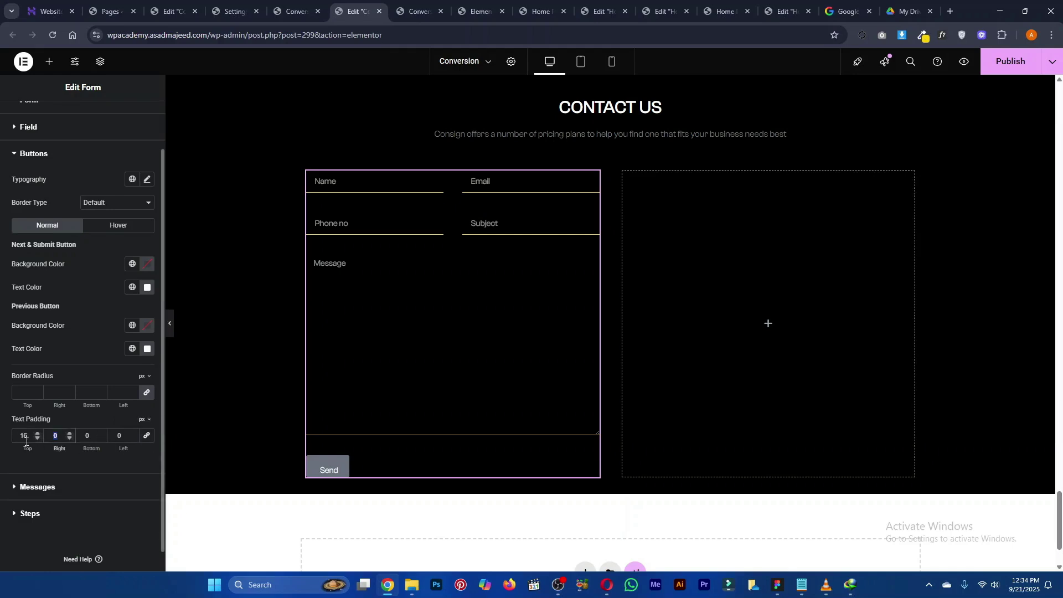
# Try a text padding of 20 px at the top and bottom of the Send button
pyautogui.doubleClick(26, 441)
pyautogui.write('20')
pyautogui.press('Tab')
pyautogui.press('Tab')
pyautogui.write('20')
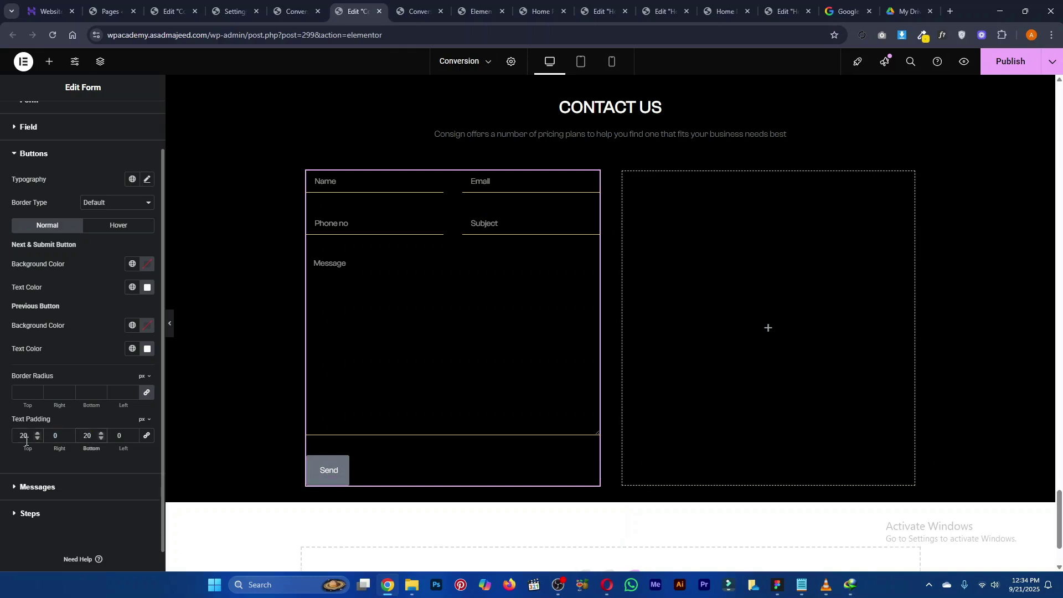
# Set the Send button's top and bottom text padding to 18 px
pyautogui.doubleClick(22, 439)
pyautogui.write('18')
pyautogui.press('Tab')
pyautogui.press('Tab')
pyautogui.write('18')
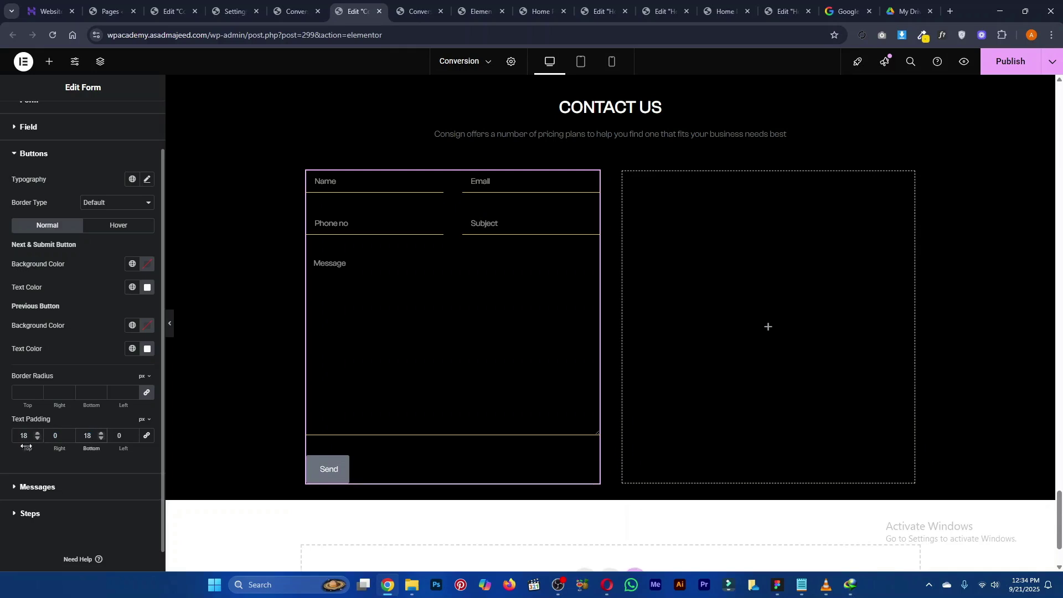
# Try text padding of 10 px and 16 px on the Send button's sides, then return both sides to 0
pyautogui.click(57, 439)
pyautogui.write('10')
pyautogui.press('Tab')
pyautogui.write('10')
pyautogui.click(53, 439)
pyautogui.press('Tab')
pyautogui.press('Tab')
pyautogui.write('16')
pyautogui.doubleClick(52, 438)
pyautogui.write('0')
pyautogui.click(124, 440)
pyautogui.write('0')
# Give the Send button the global yellow background and global black text, then compare it with the Figma design
pyautogui.click(132, 264)
pyautogui.click(67, 447)
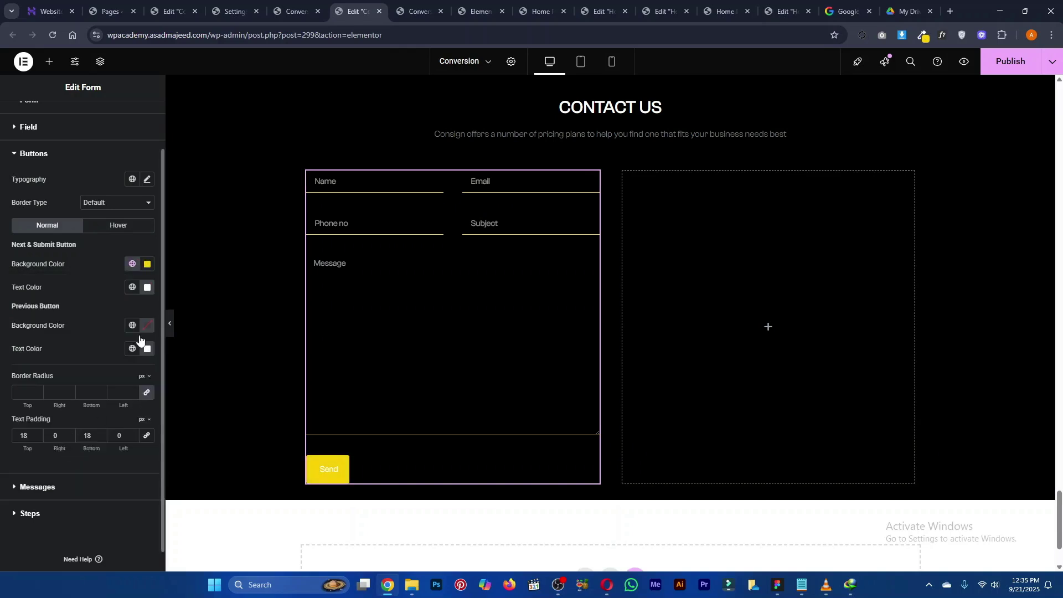
pyautogui.click(132, 286)
pyautogui.click(67, 489)
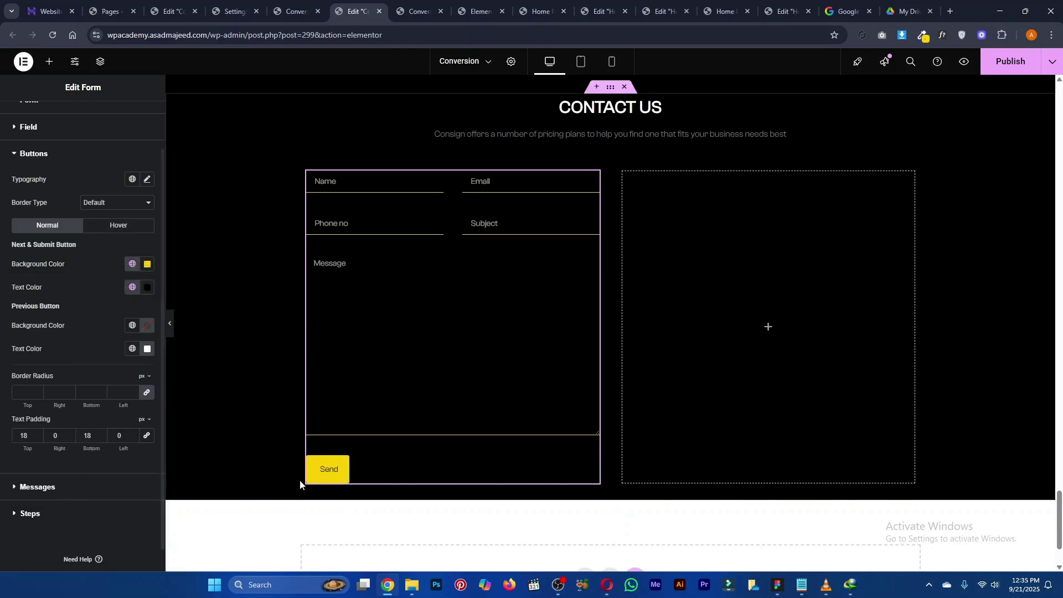
pyautogui.hotkey('alt', 'Tab')
pyautogui.hotkey('alt', 'Tab')
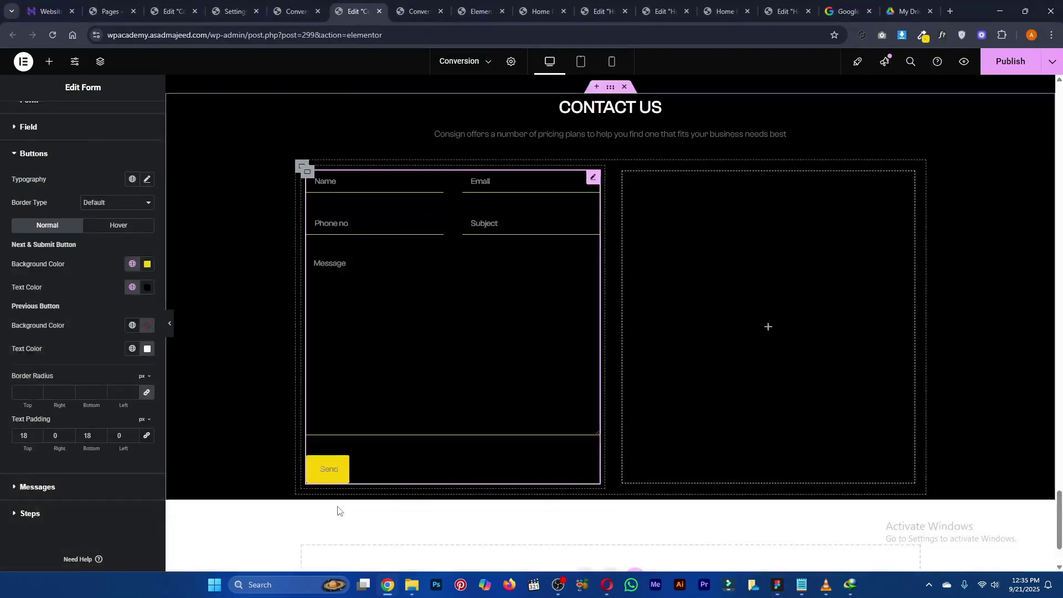
# Set the Send button's hover text color to the global black
pyautogui.click(118, 225)
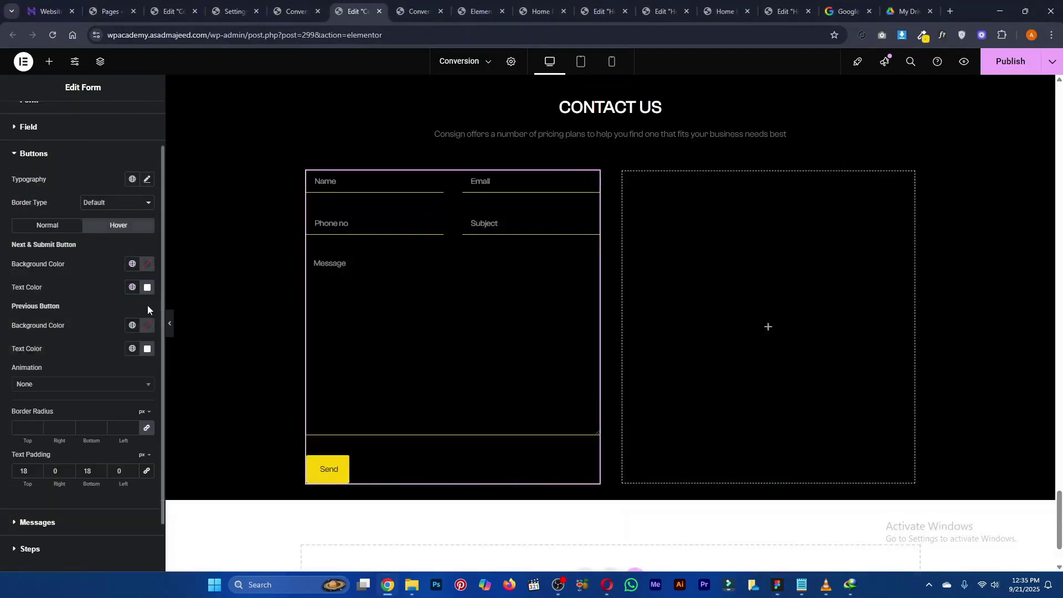
pyautogui.click(132, 287)
pyautogui.click(80, 490)
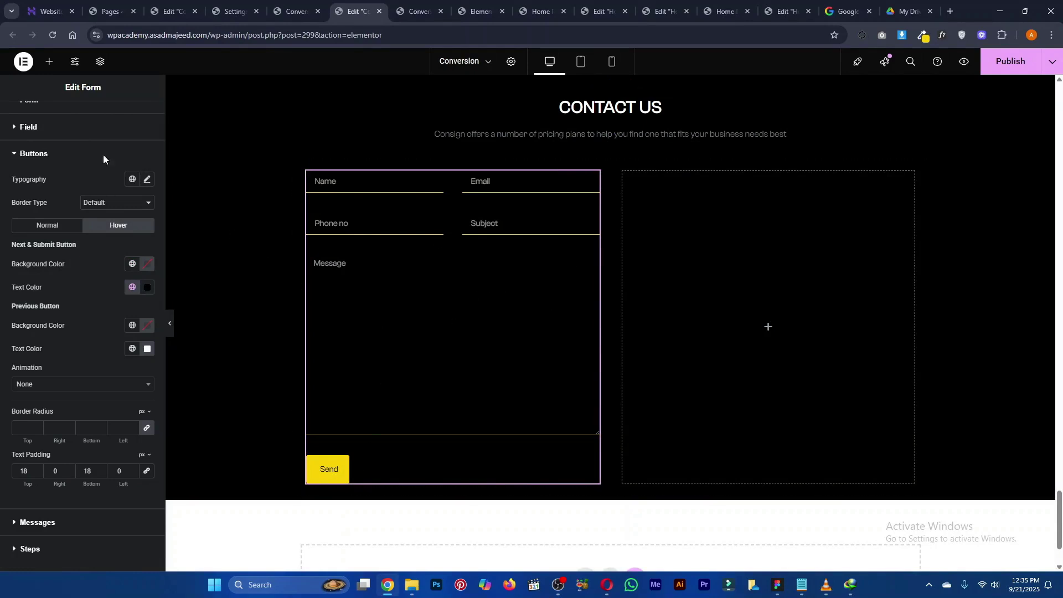
# Add a Google Maps widget to the empty column beside the form and set its height to 550 px
pyautogui.click(49, 62)
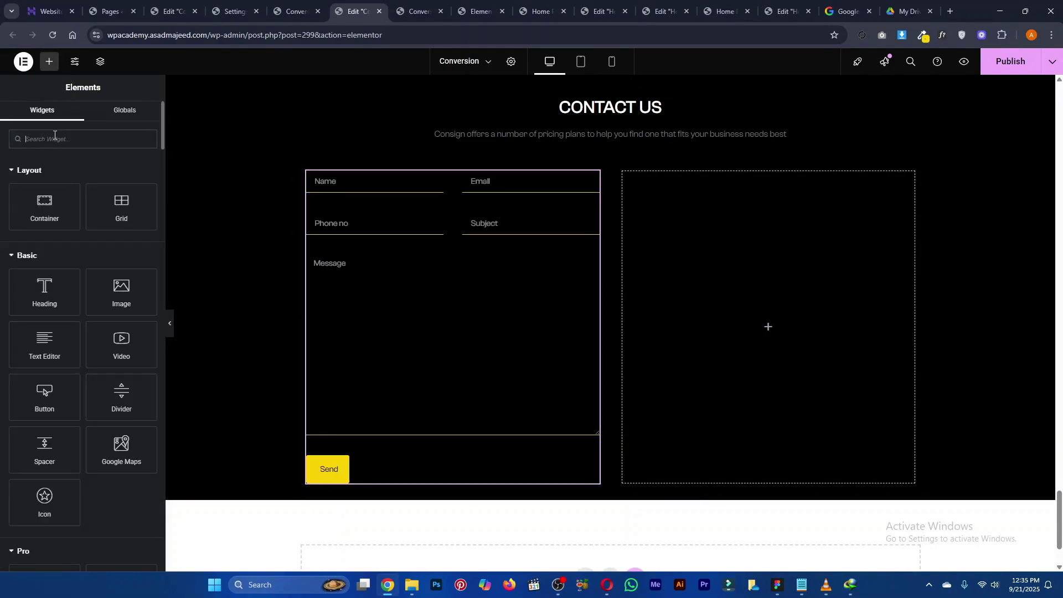
pyautogui.write('map')
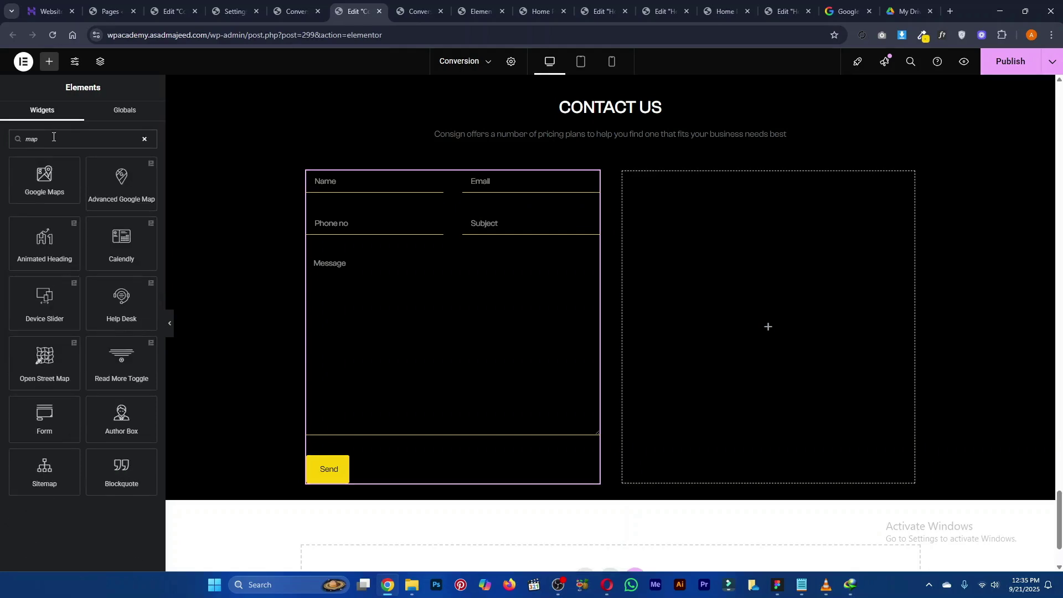
pyautogui.moveTo(44, 180); pyautogui.dragTo(725, 293)
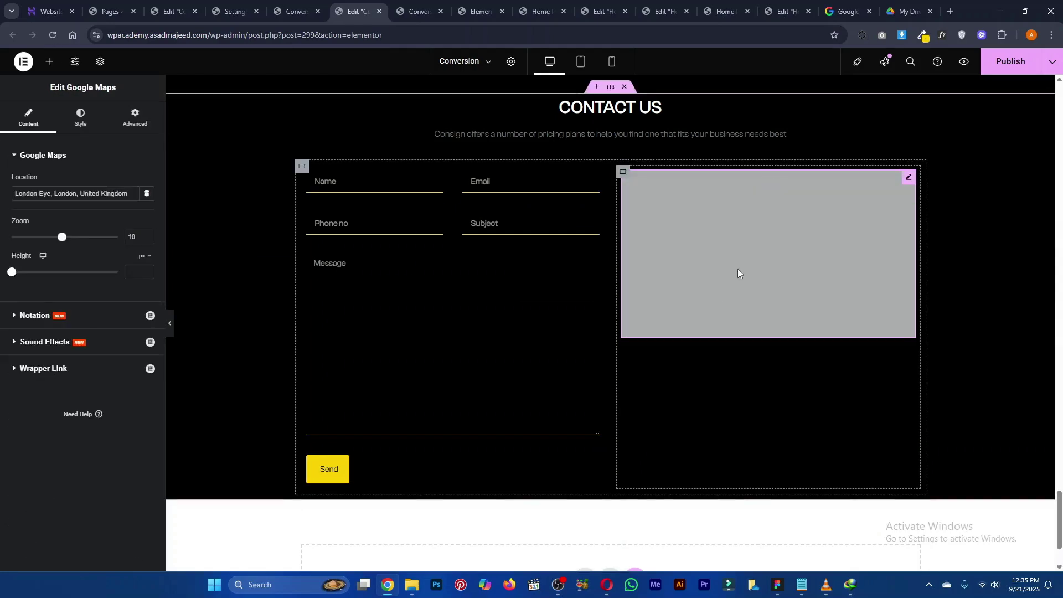
pyautogui.click(123, 273)
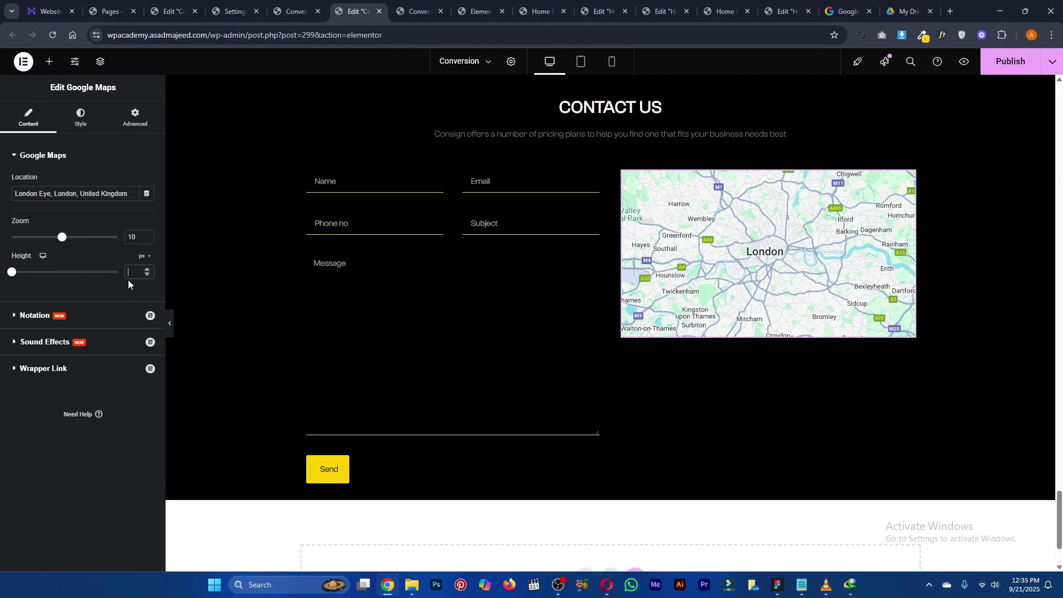
pyautogui.write('500')
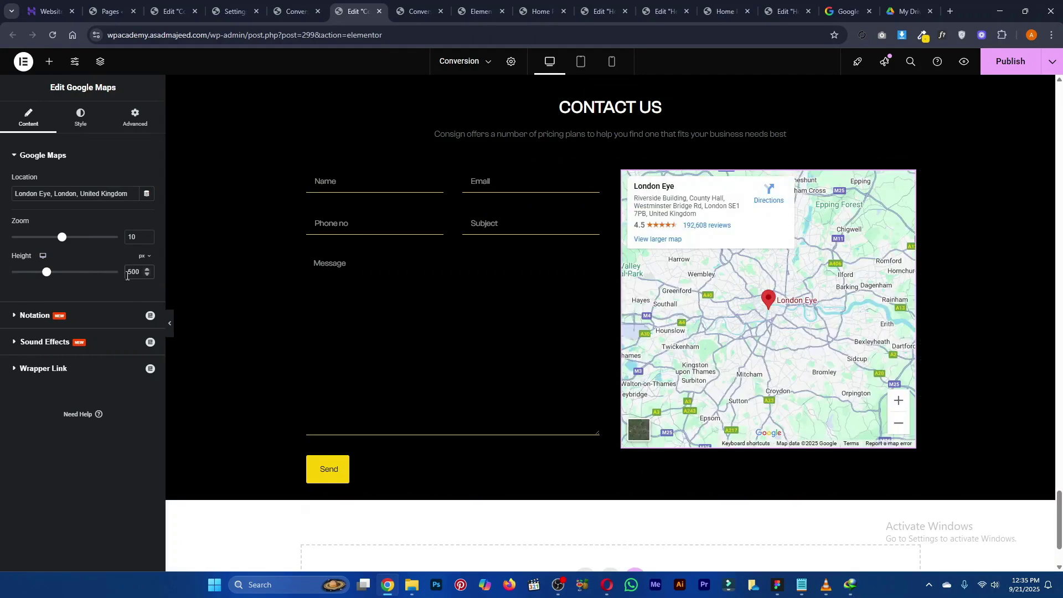
pyautogui.doubleClick(127, 275)
pyautogui.write('550')
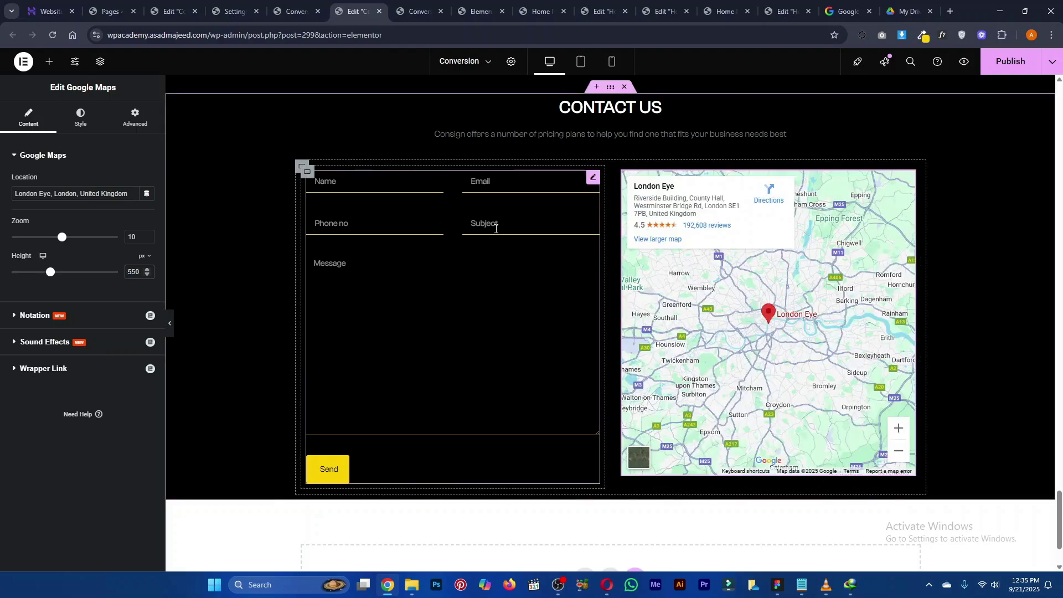
# Set the Contact Us section container's padding to 72 px at the top and bottom and 0 on the sides
pyautogui.scroll(2, 509, 243)
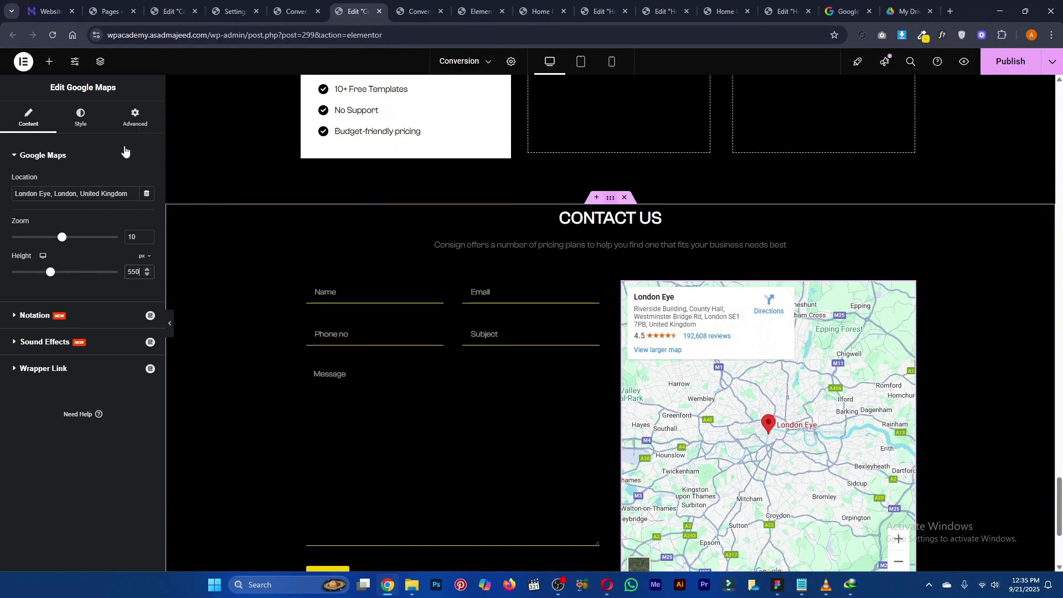
pyautogui.click(134, 119)
pyautogui.click(146, 237)
pyautogui.click(16, 237)
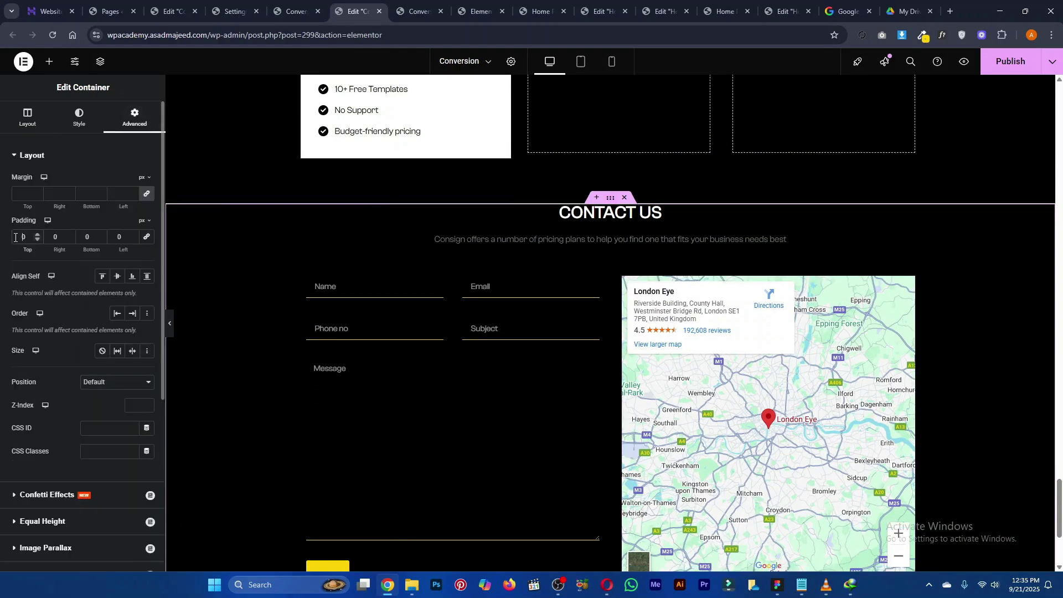
pyautogui.write('72')
pyautogui.press('Tab')
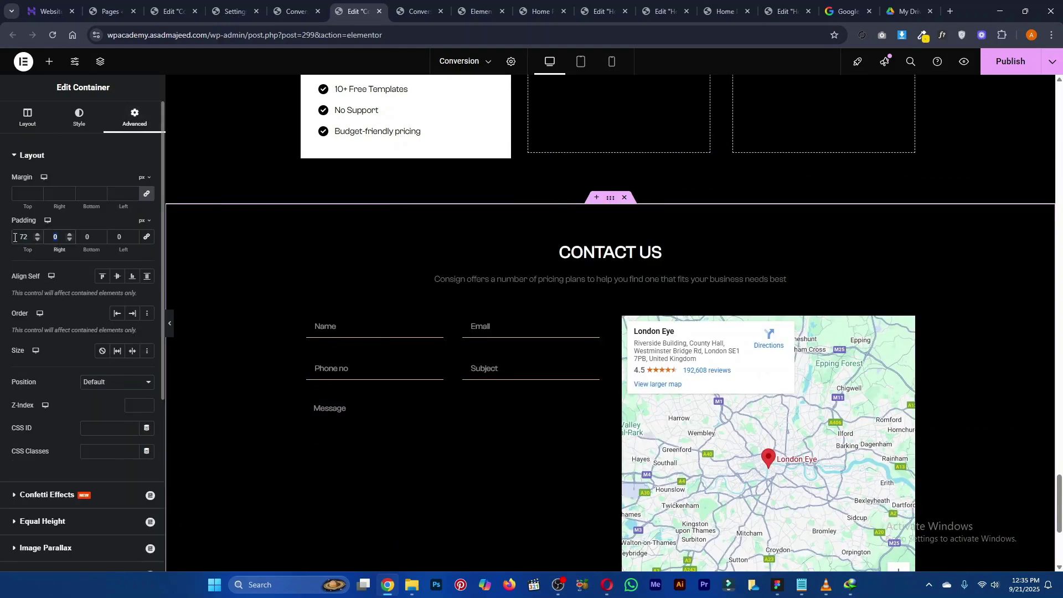
pyautogui.press('Tab')
pyautogui.write('72')
pyautogui.scroll(-5, 597, 360)
pyautogui.scroll(2, 572, 346)
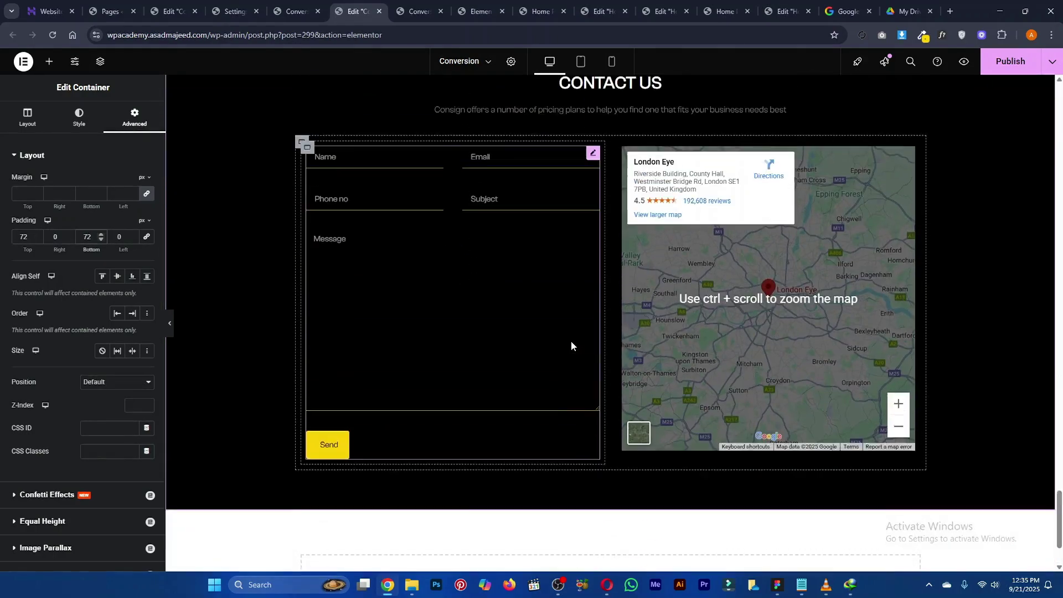
pyautogui.scroll(2, 572, 346)
pyautogui.scroll(-4, 527, 324)
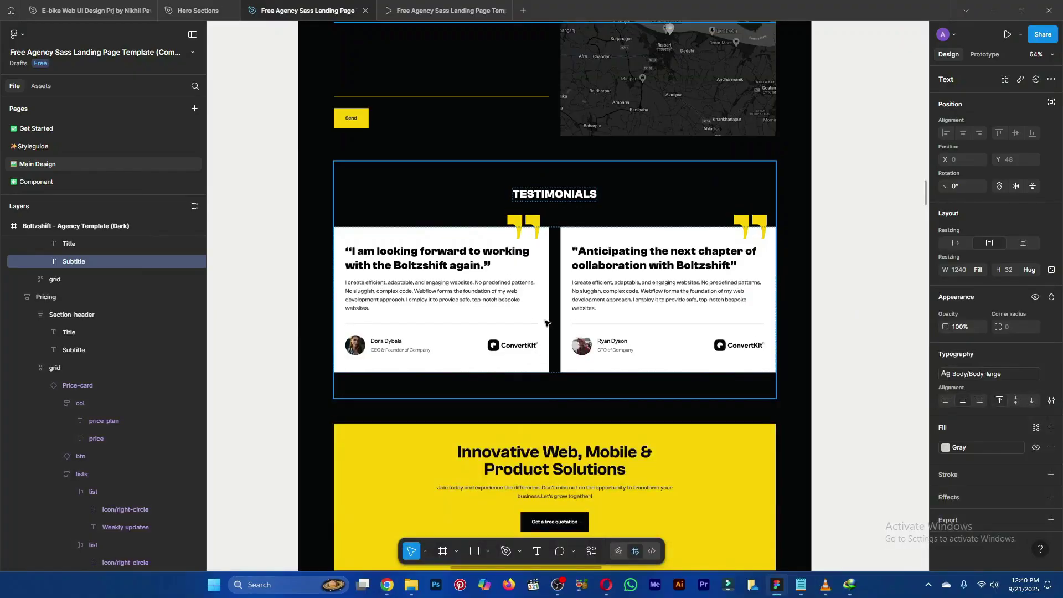
# Review the Testimonials section in Figma, then switch to Elementor and add a single vertical flexbox container below the contact section
pyautogui.scroll(1, 495, 237)
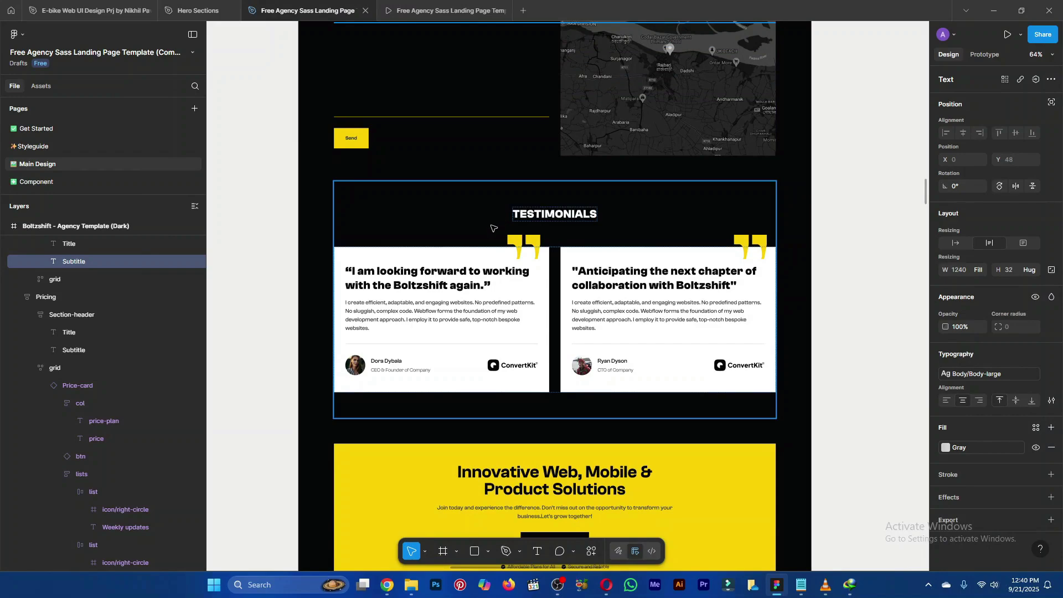
pyautogui.hotkey('alt', 'Tab')
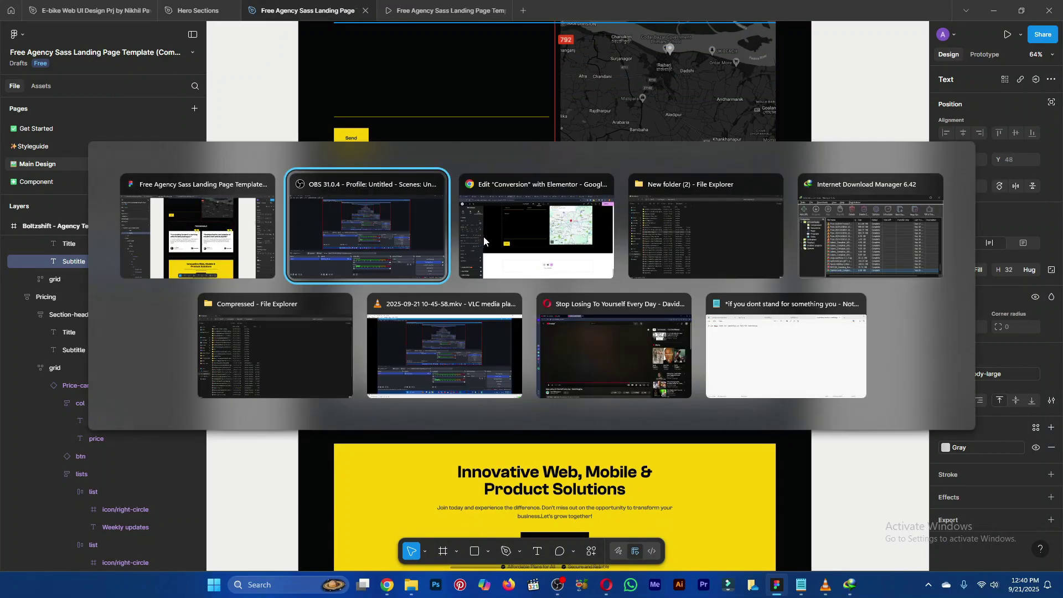
pyautogui.click(544, 242)
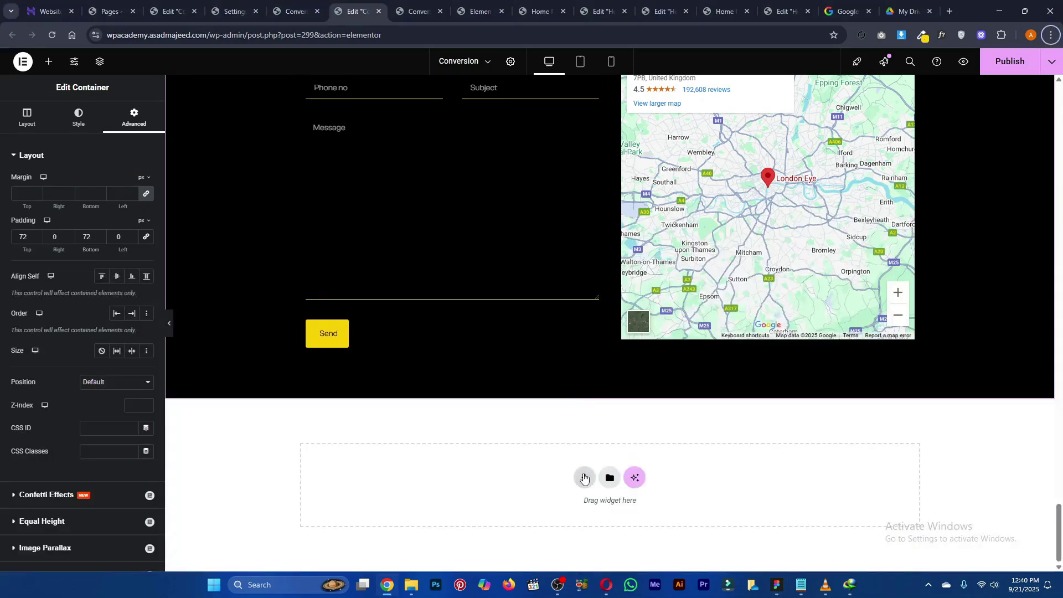
pyautogui.click(583, 477)
pyautogui.click(562, 501)
pyautogui.scroll(-1, 541, 483)
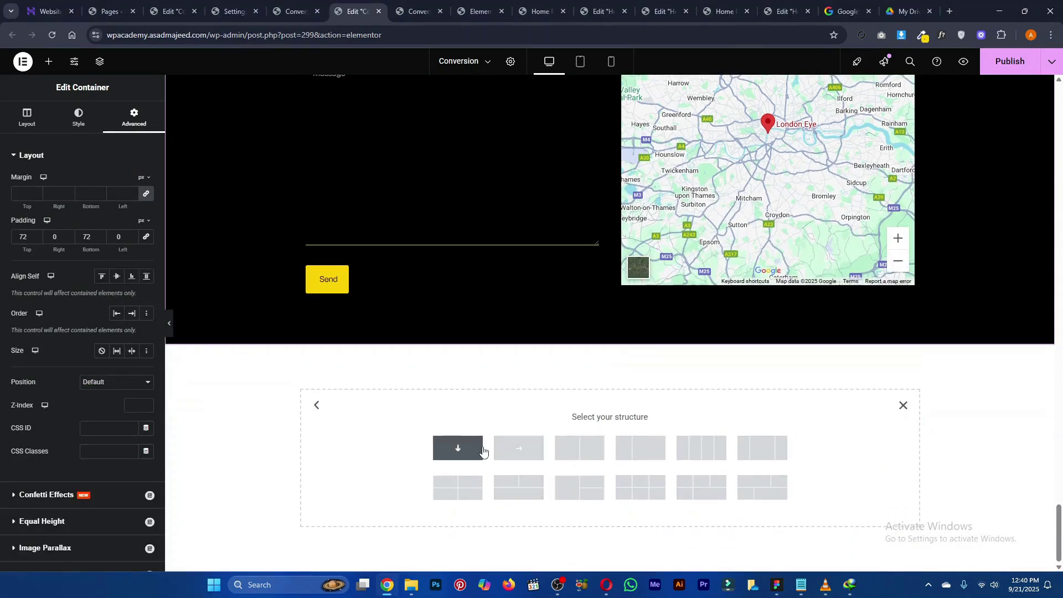
pyautogui.click(477, 450)
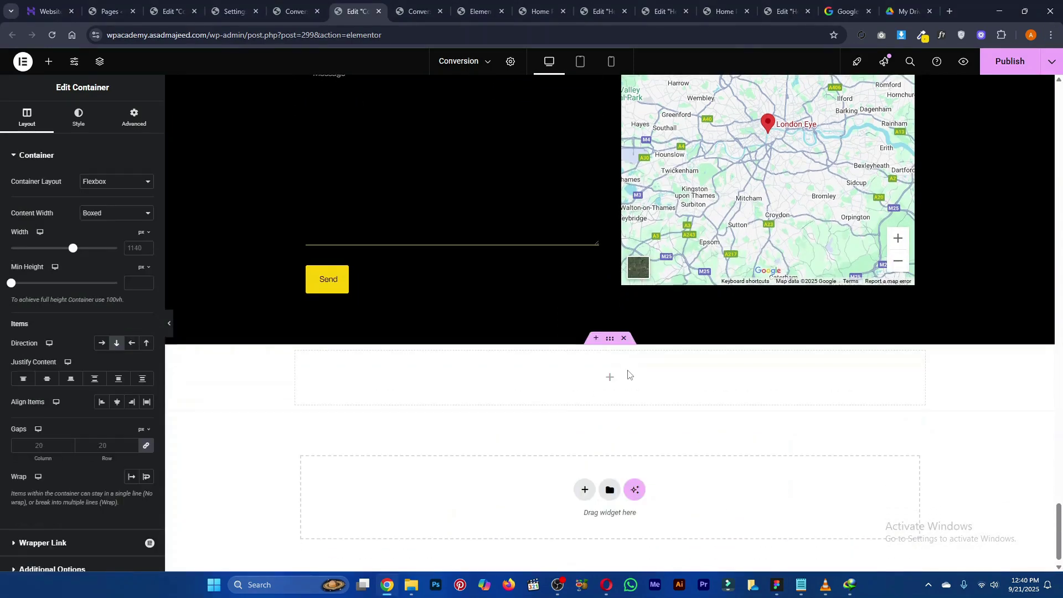
# Give the new container below the contact section a classic background in the global black color
pyautogui.click(79, 117)
pyautogui.click(102, 206)
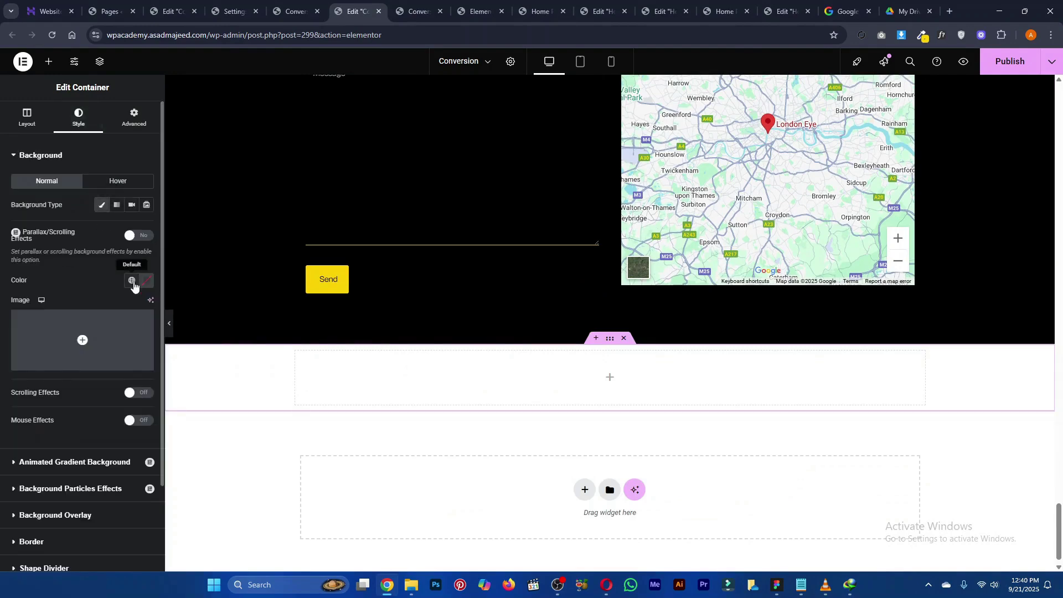
pyautogui.click(131, 280)
pyautogui.click(59, 489)
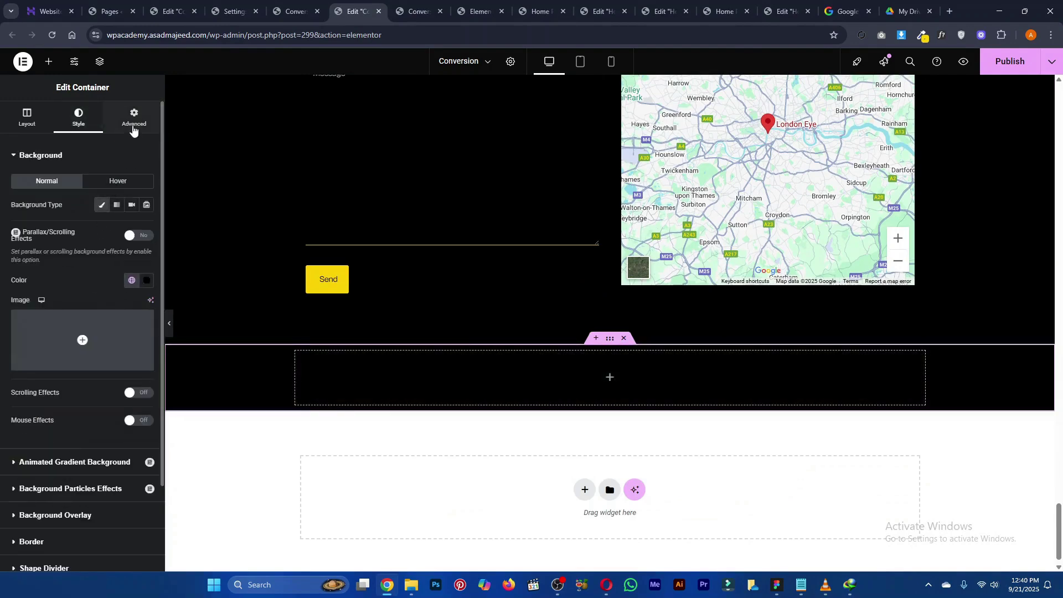
# Set the new container's padding to 72 px at the top and bottom, keeping 0 on the sides
pyautogui.click(134, 117)
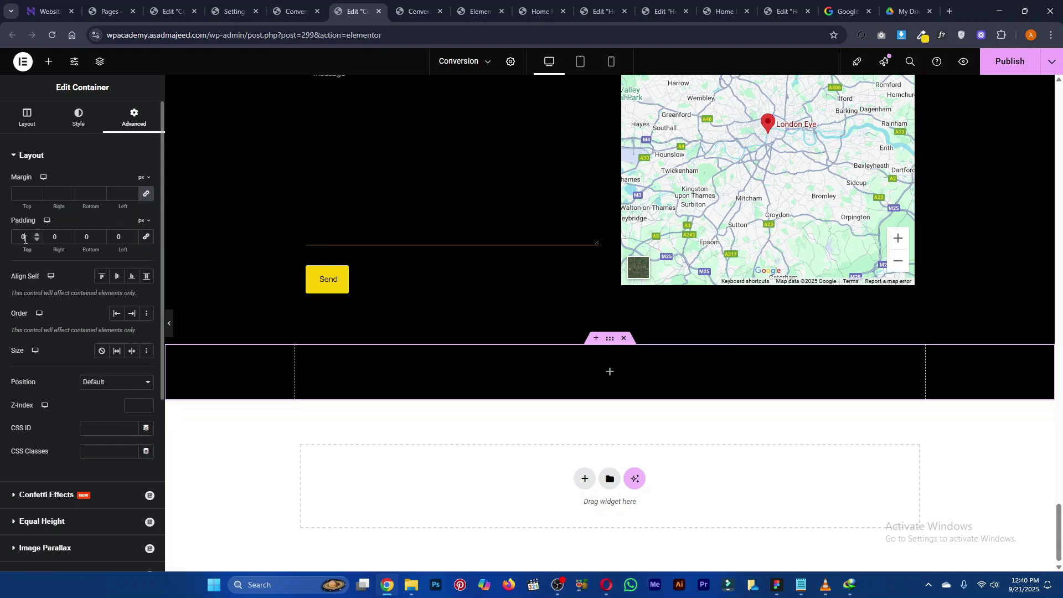
pyautogui.write('72')
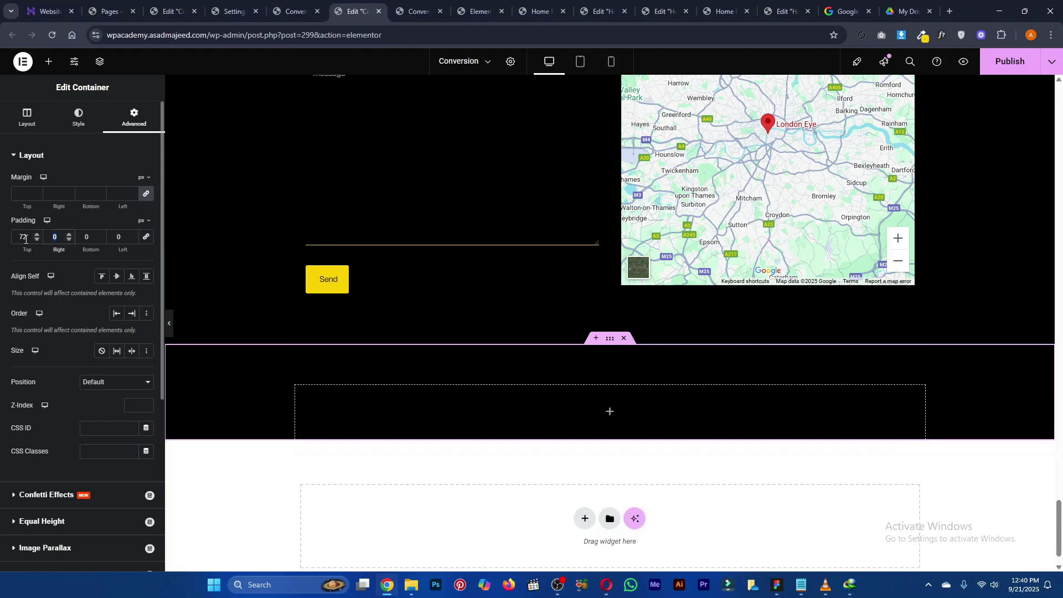
pyautogui.press('Tab')
pyautogui.write('72')
# Copy the CONTACT US heading and paste it into the new black container
pyautogui.scroll(6, 496, 270)
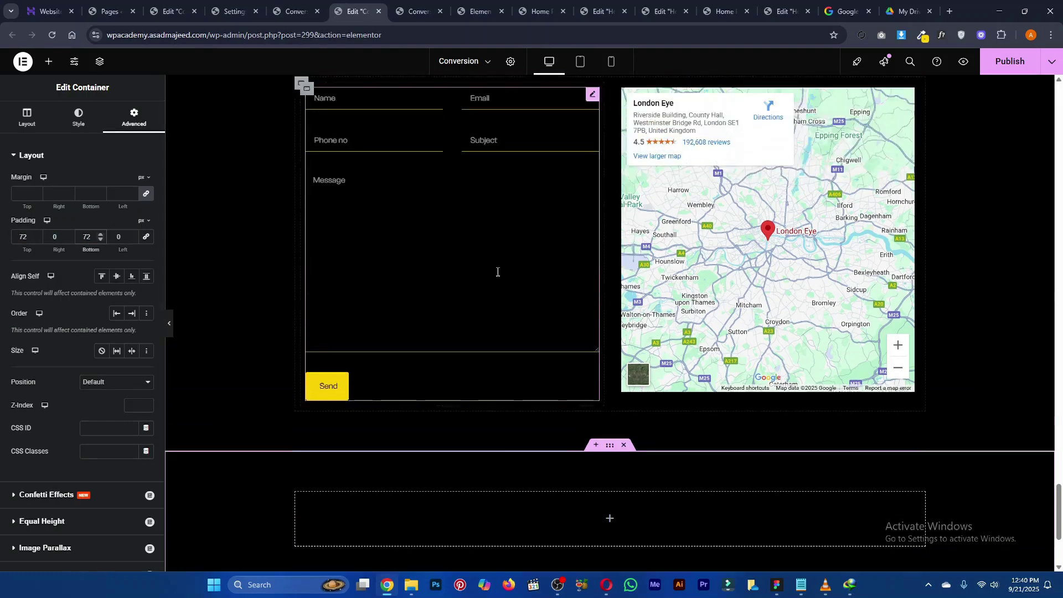
pyautogui.rightClick(602, 253)
pyautogui.click(621, 311)
pyautogui.scroll(-7, 609, 333)
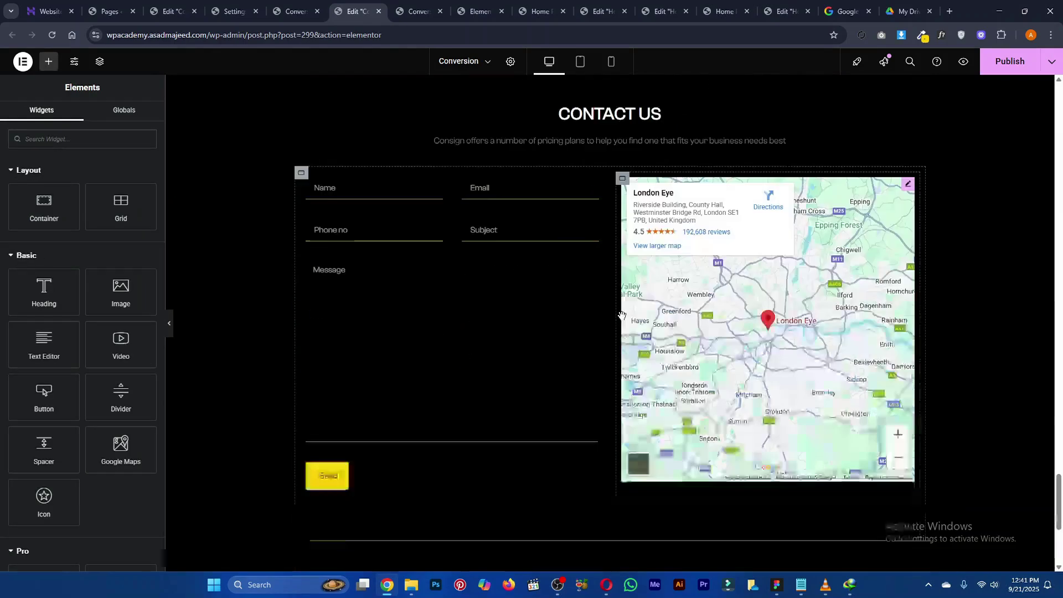
pyautogui.rightClick(594, 356)
pyautogui.click(619, 393)
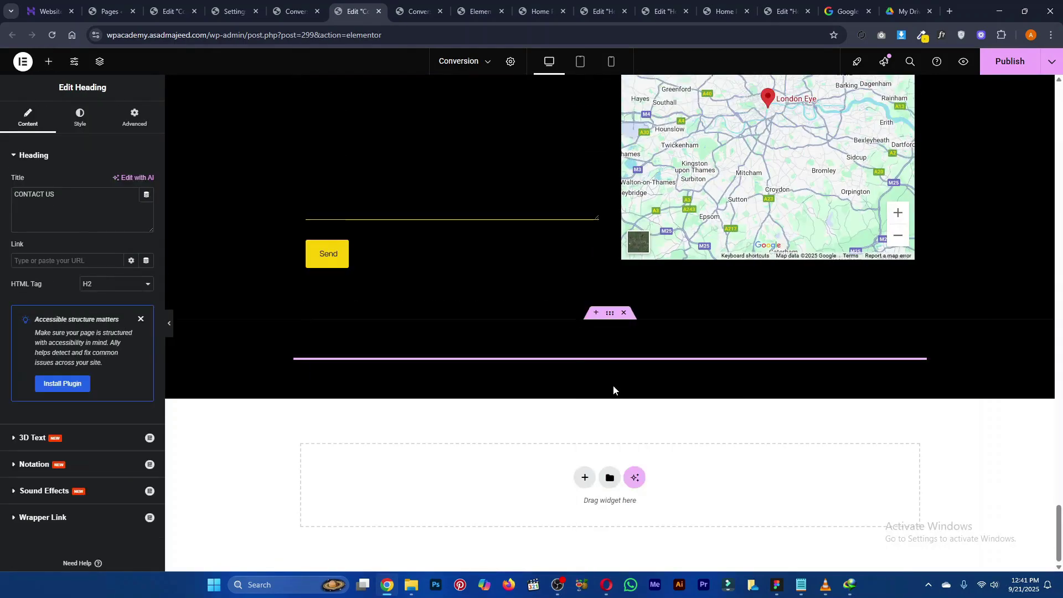
# Change the pasted heading's title to "Testimonials"
pyautogui.tripleClick(98, 220)
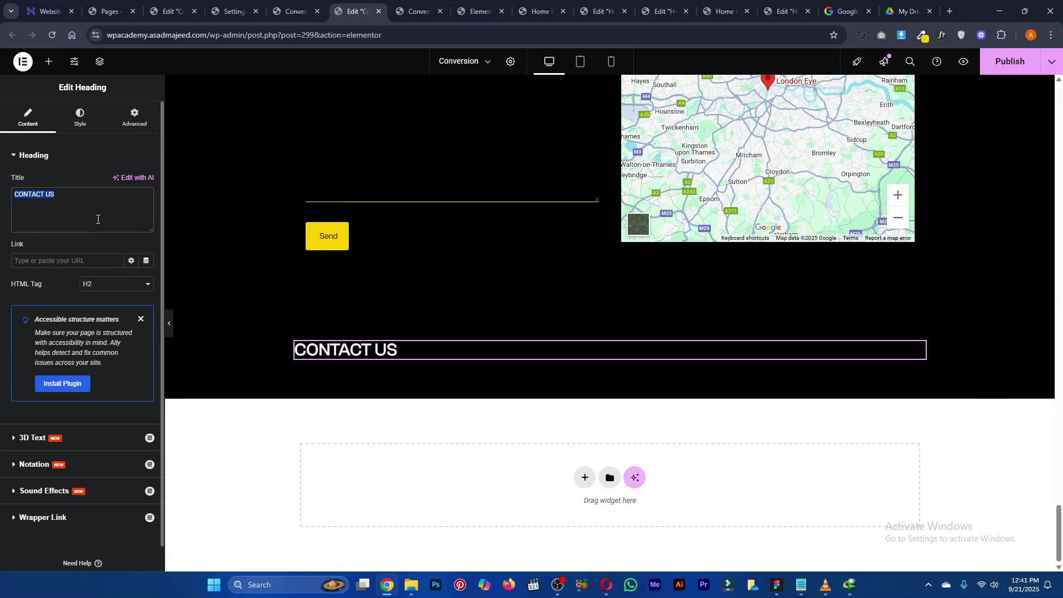
pyautogui.write('Test')
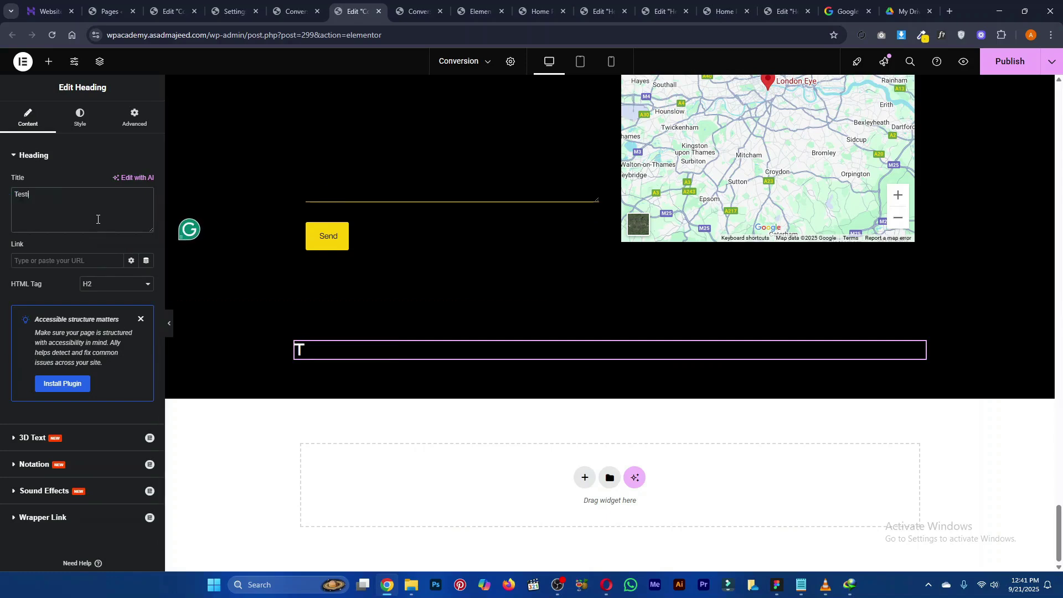
pyautogui.write('imonials')
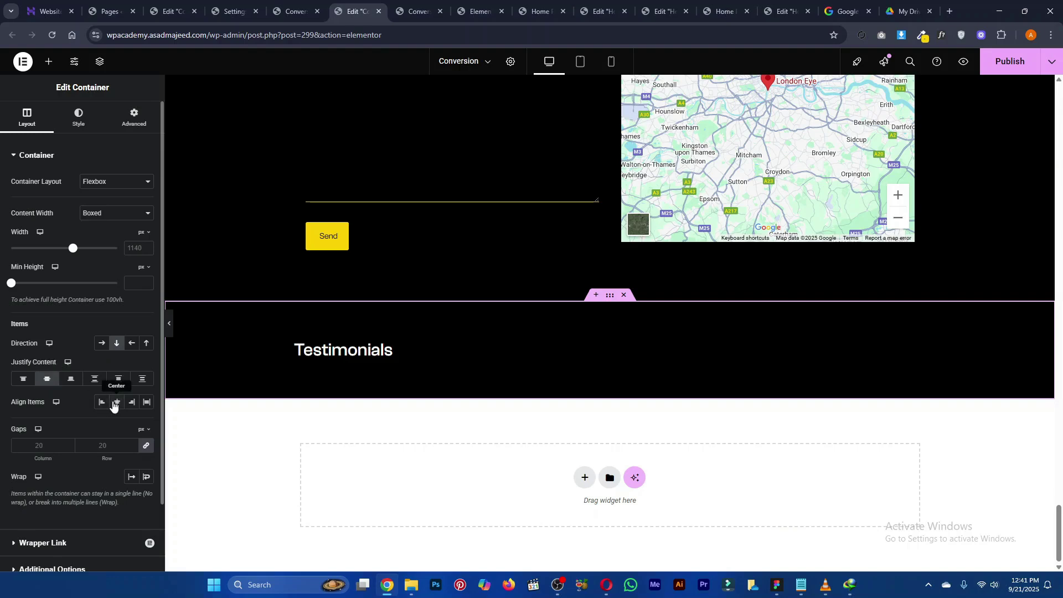
# Center the Testimonials container's content with Justify Content and Align Items, and compare the section with the Figma design
pyautogui.click(113, 405)
pyautogui.hotkey('alt', 'Tab')
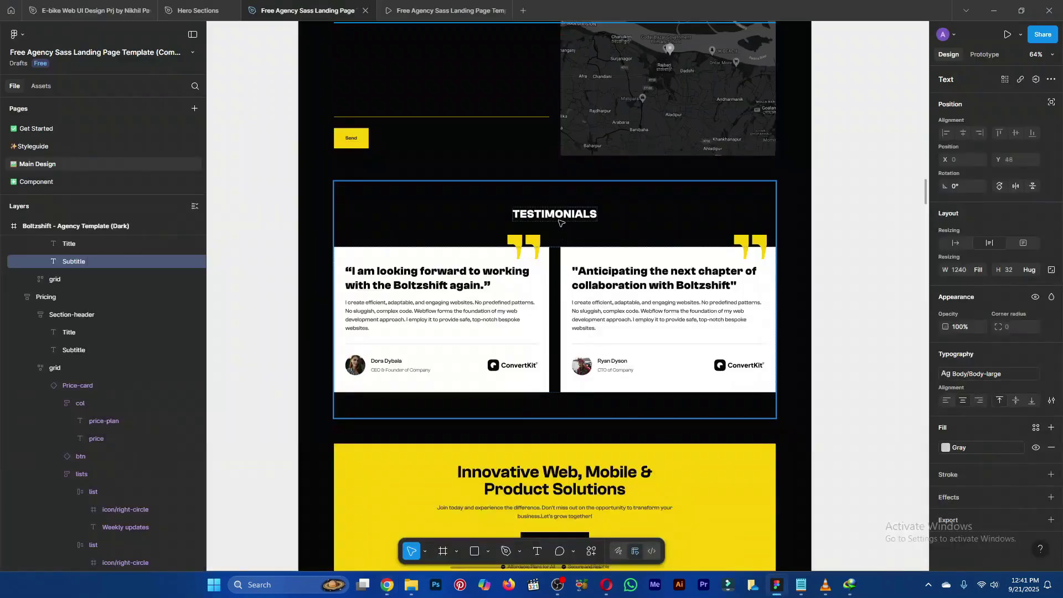
pyautogui.hotkey('alt', 'Tab')
pyautogui.hotkey('alt', 'Tab')
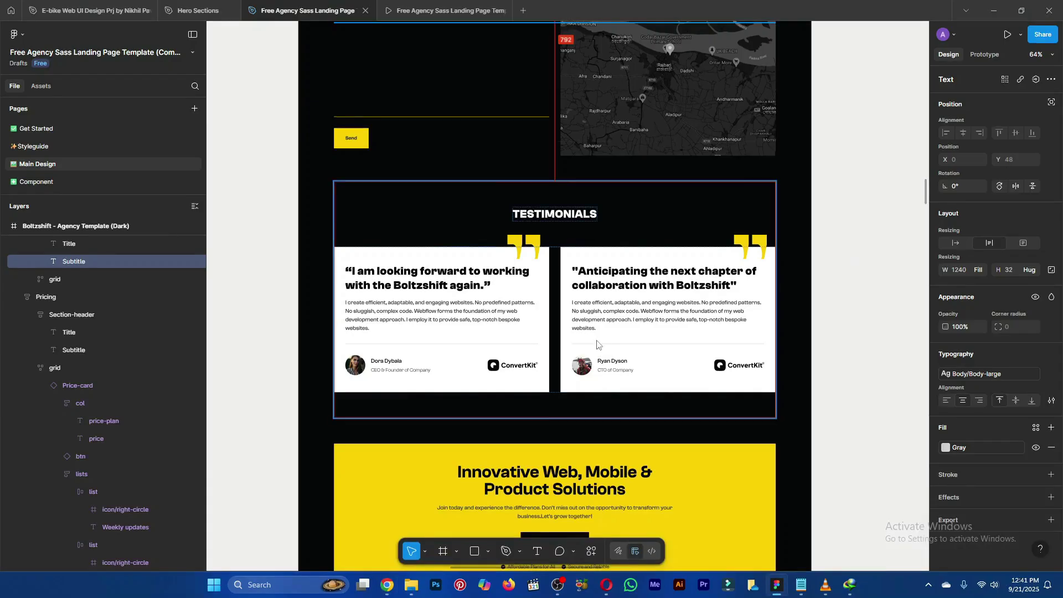
pyautogui.hotkey('alt', 'Tab')
pyautogui.scroll(5, 597, 340)
pyautogui.hotkey('alt', 'Tab')
pyautogui.scroll(1, 597, 340)
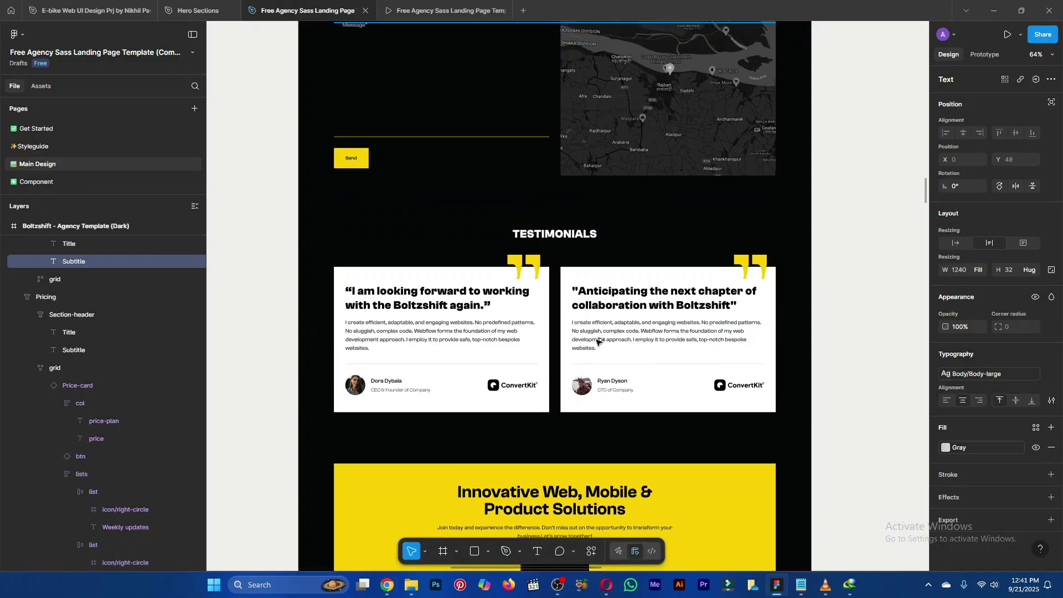
pyautogui.hotkey('alt', 'Tab')
pyautogui.scroll(-8, 609, 340)
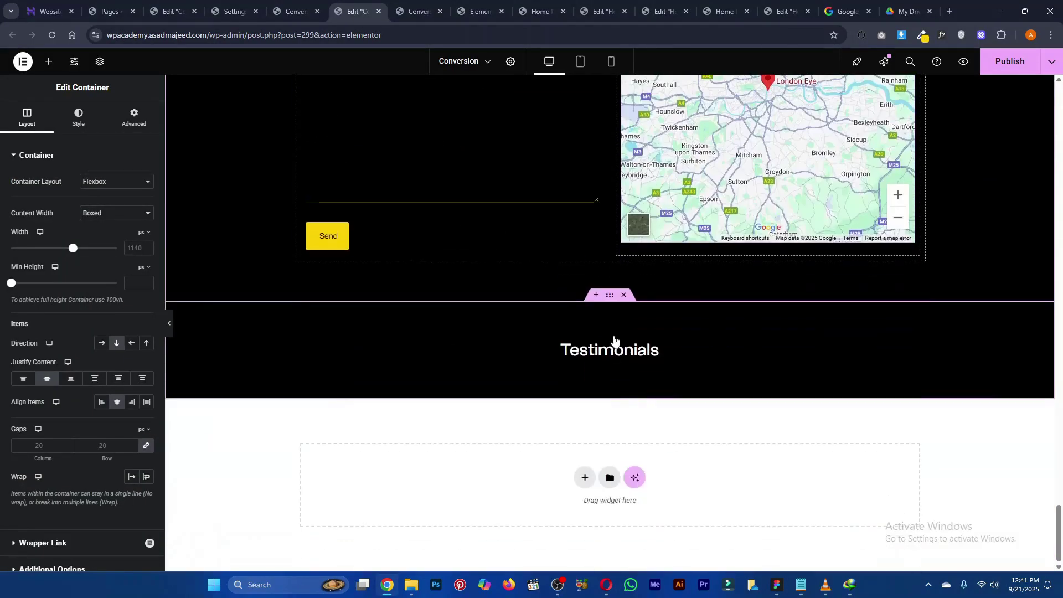
# Set the Testimonials heading's text transform to Uppercase and check the card layout in Figma
pyautogui.click(609, 350)
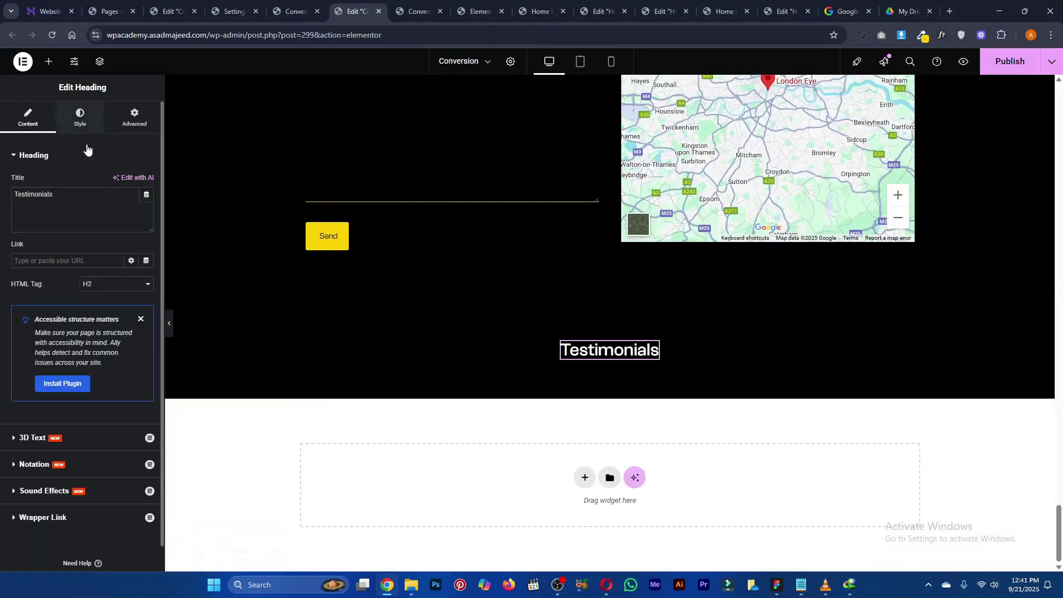
pyautogui.click(80, 118)
pyautogui.click(146, 212)
pyautogui.click(107, 347)
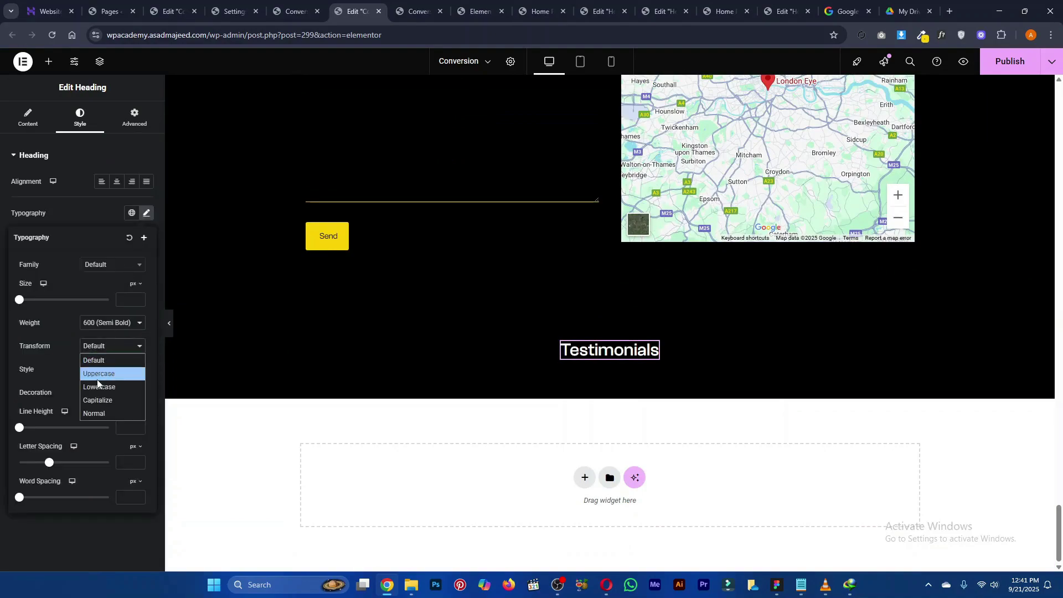
pyautogui.click(97, 373)
pyautogui.hotkey('alt', 'Tab')
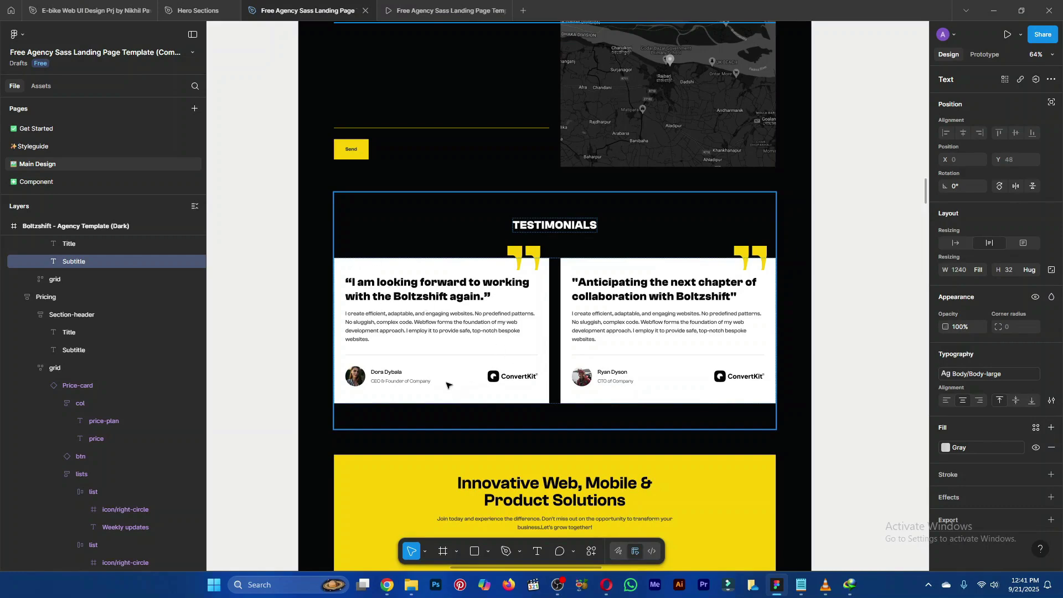
pyautogui.hotkey('alt', 'Tab')
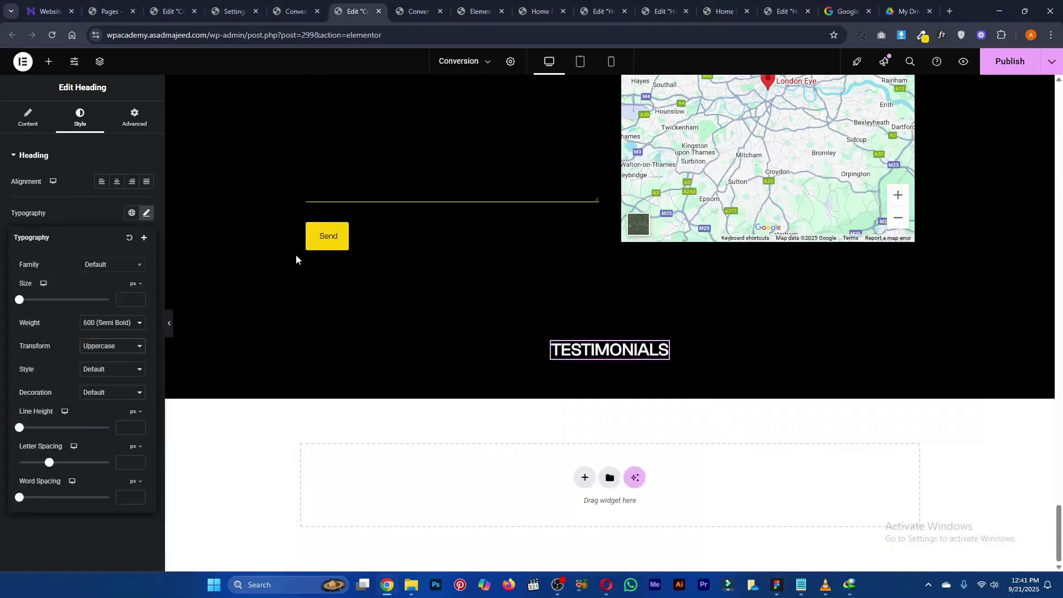
# Add a container below the TESTIMONIALS heading, nest two identical empty containers in it, and set its direction to row
pyautogui.click(53, 70)
pyautogui.moveTo(44, 206)
pyautogui.mouseDown()
pyautogui.moveTo(622, 383)
pyautogui.moveTo(607, 356)
pyautogui.moveTo(614, 373)
pyautogui.moveTo(575, 380)
pyautogui.mouseUp()
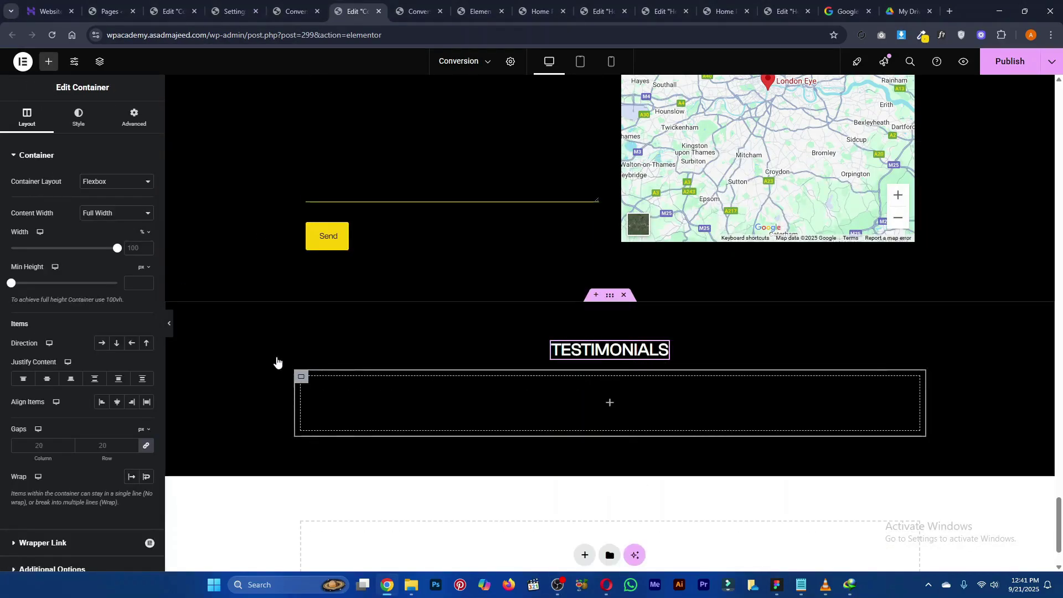
pyautogui.click(49, 62)
pyautogui.moveTo(44, 206); pyautogui.dragTo(322, 391)
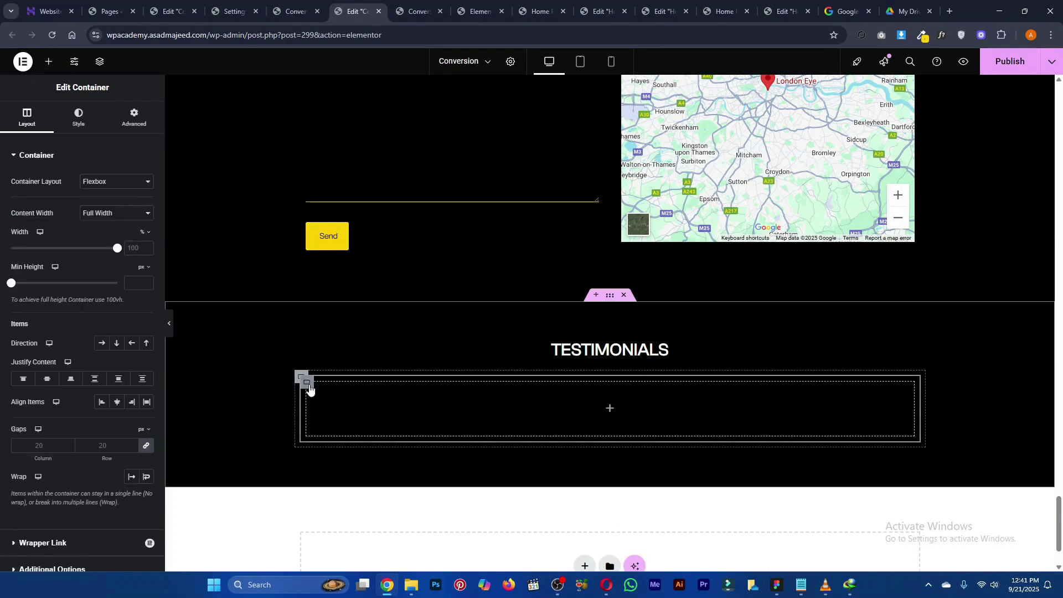
pyautogui.hotkey('ctrl', 'd')
pyautogui.click(298, 376)
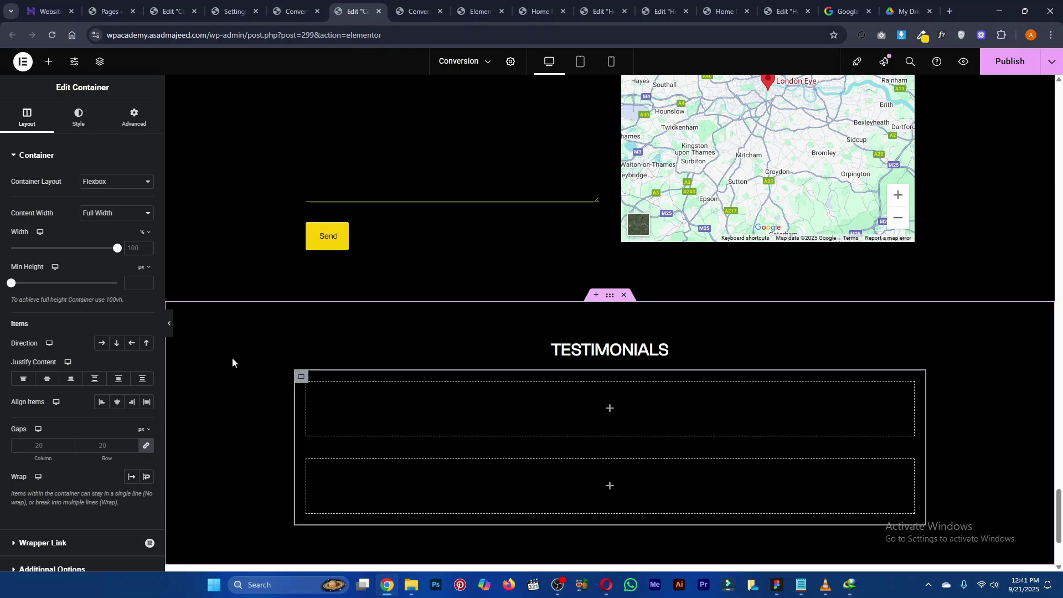
pyautogui.click(101, 344)
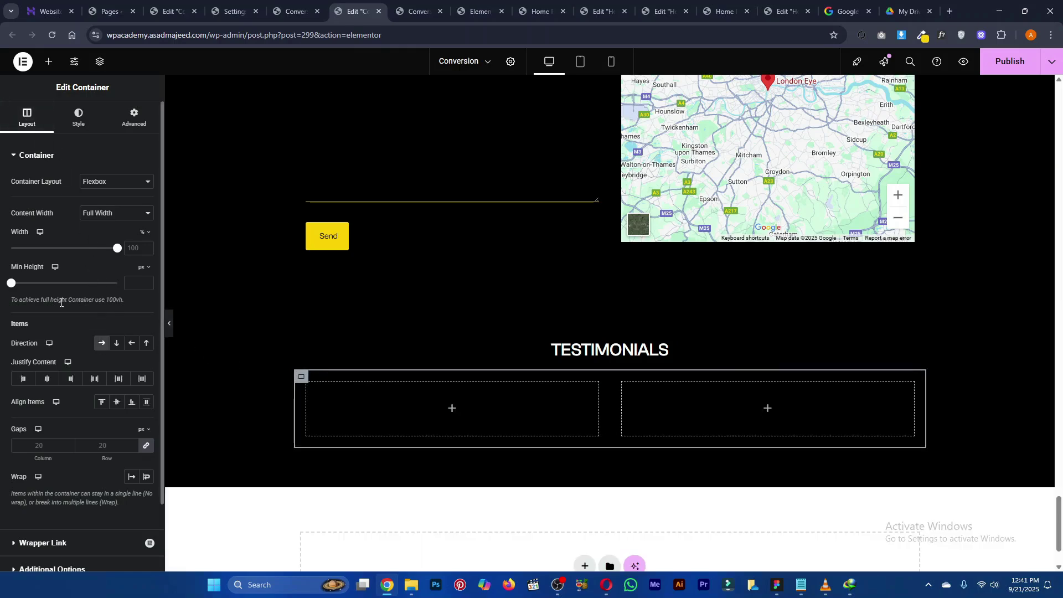
# Check the testimonial cards in Figma and add a Heading widget to the first of the two empty columns
pyautogui.hotkey('alt', 'Tab')
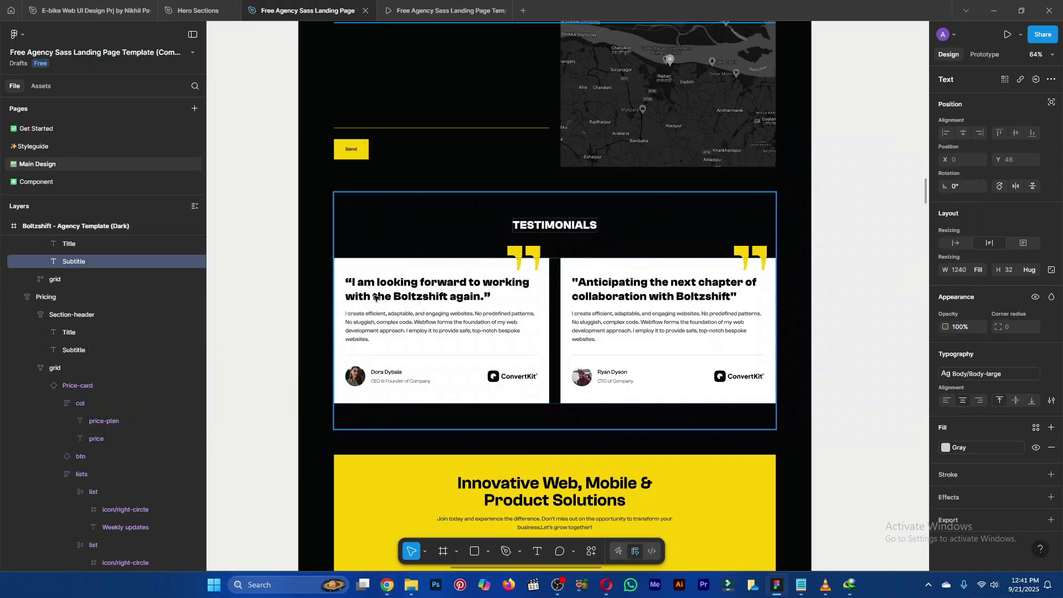
pyautogui.hotkey('alt', 'Tab')
pyautogui.click(48, 62)
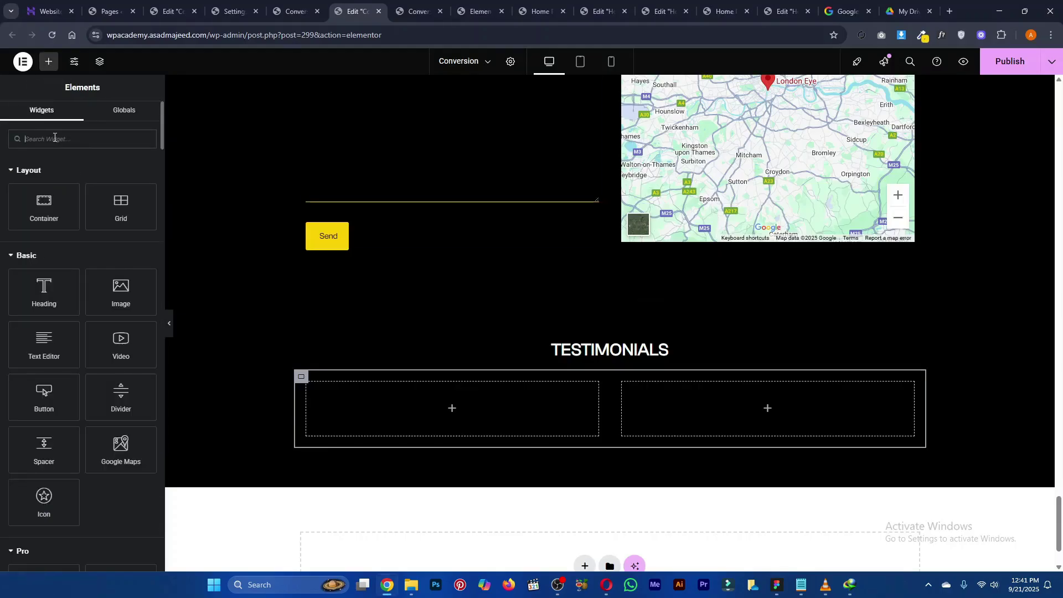
pyautogui.click(54, 138)
pyautogui.write('head')
pyautogui.moveTo(41, 178); pyautogui.dragTo(380, 397)
# Copy the first testimonial's quote from Figma and use it as the new heading's title: “I am looking forward to working with the Boltzshift again.”
pyautogui.hotkey('alt', 'Tab')
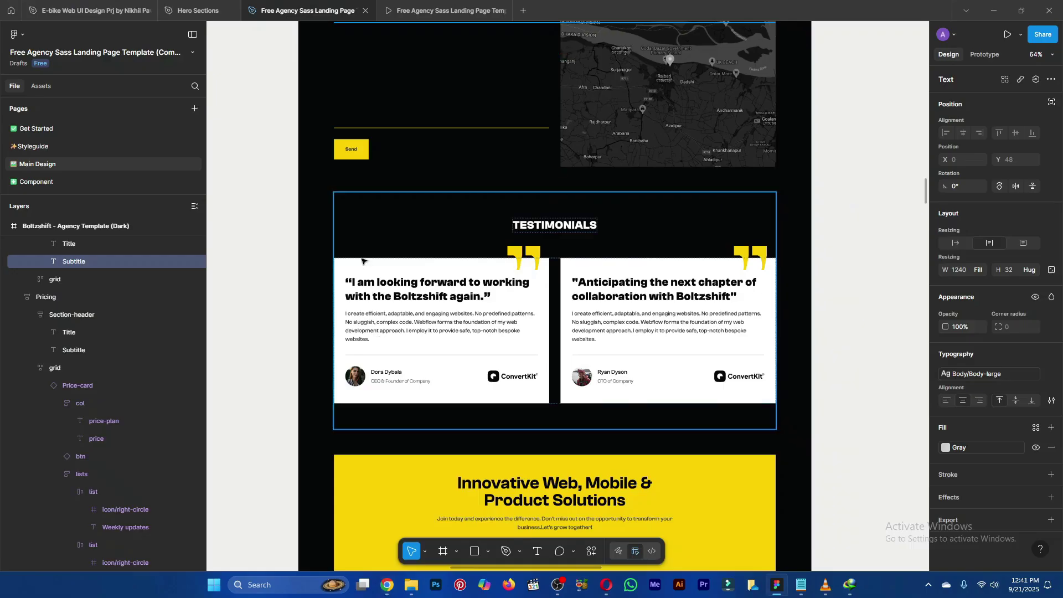
pyautogui.doubleClick(388, 299)
pyautogui.doubleClick(388, 299)
pyautogui.hotkey('ctrl', 'c')
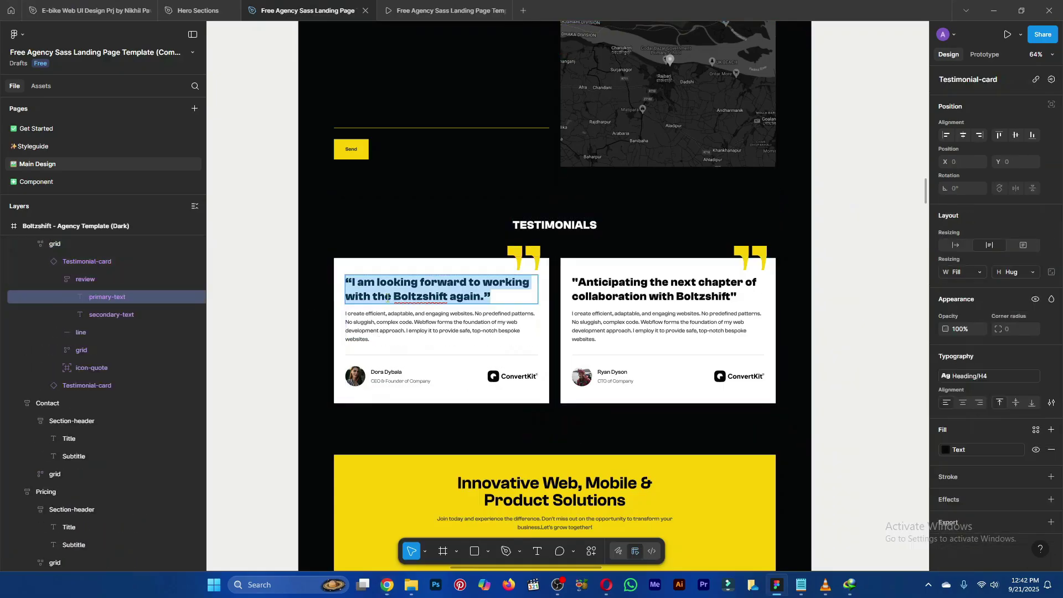
pyautogui.hotkey('alt', 'Tab')
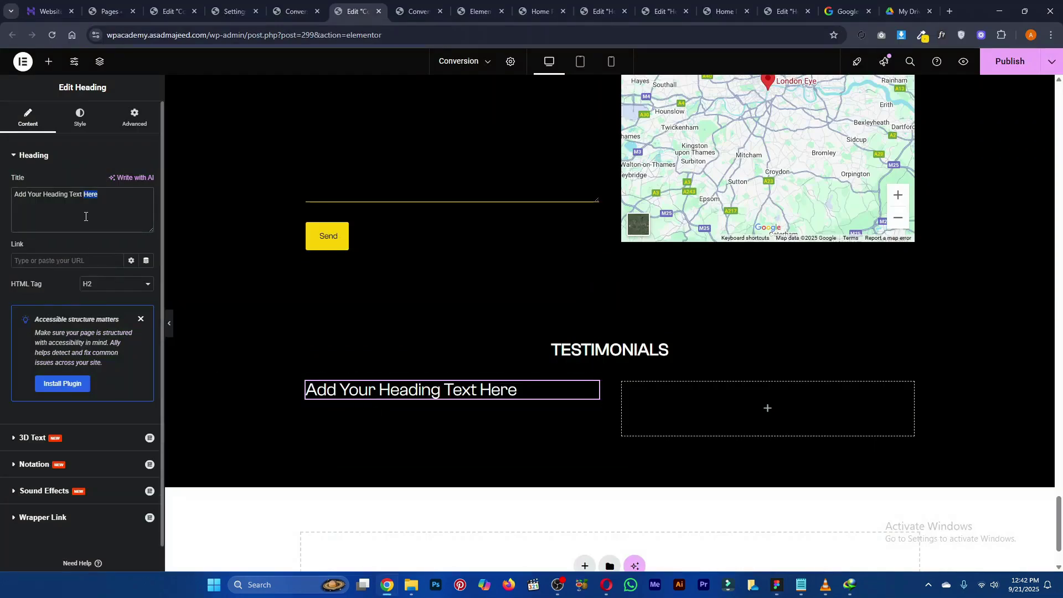
pyautogui.hotkey('ctrl', 'a')
pyautogui.hotkey('ctrl', 'v')
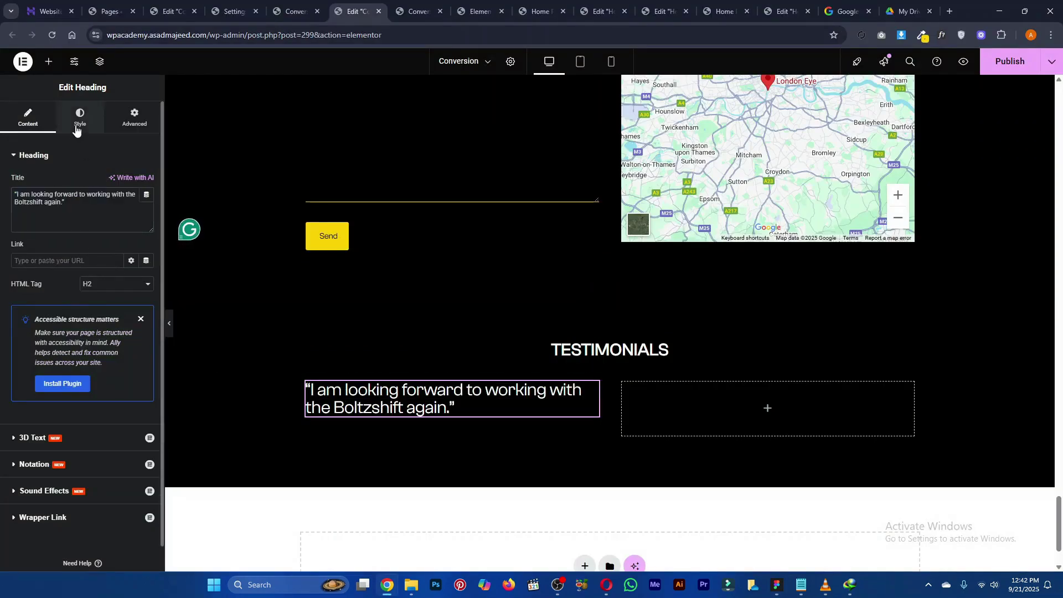
# Set the quote heading's font weight to 800 (Extra Bold) and compare it with the Figma card
pyautogui.click(78, 119)
pyautogui.click(145, 213)
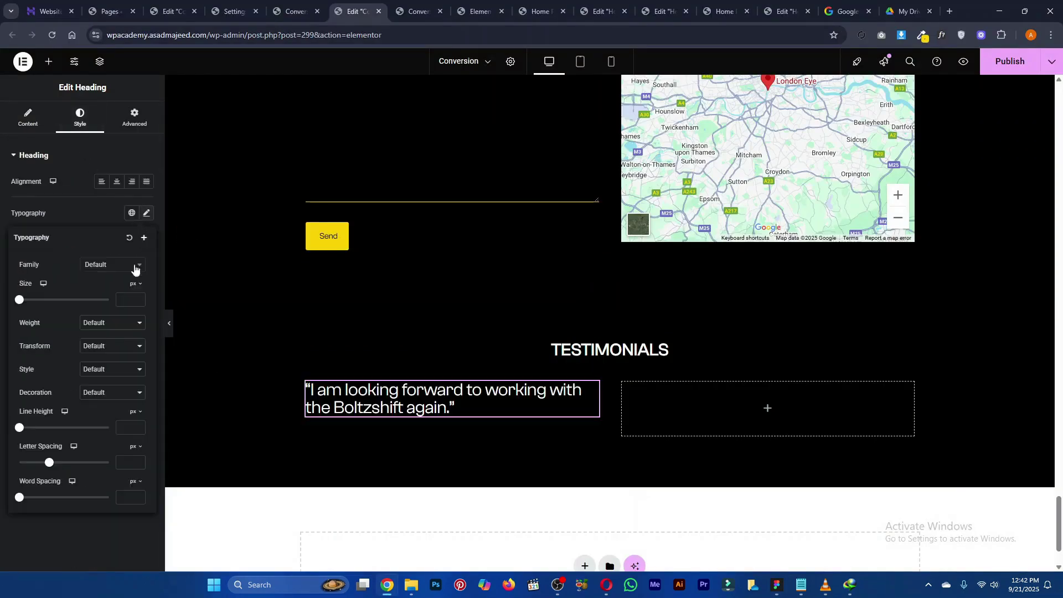
pyautogui.click(111, 323)
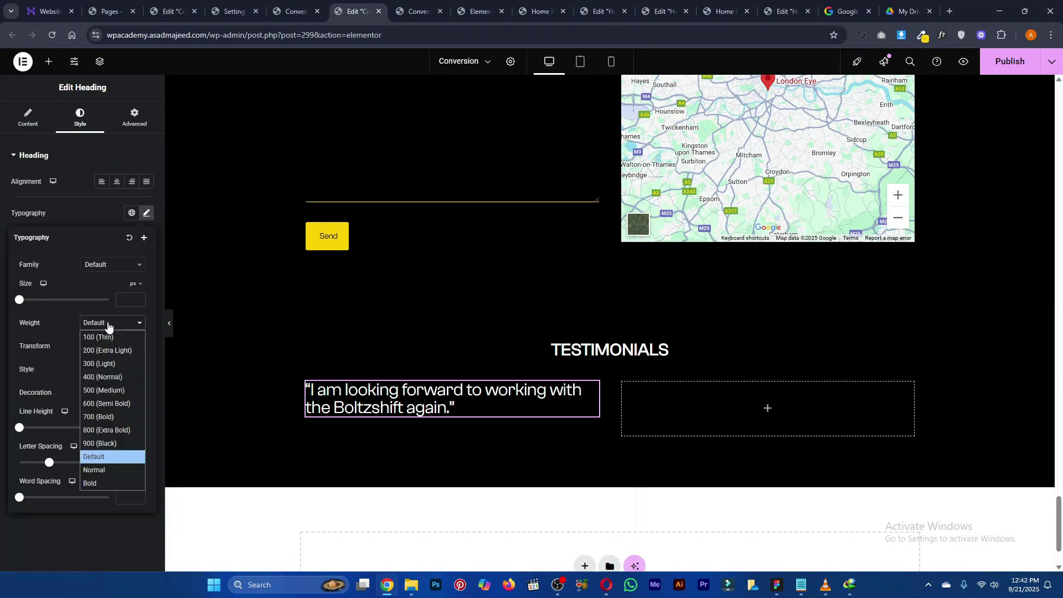
pyautogui.click(107, 431)
pyautogui.hotkey('alt', 'Tab')
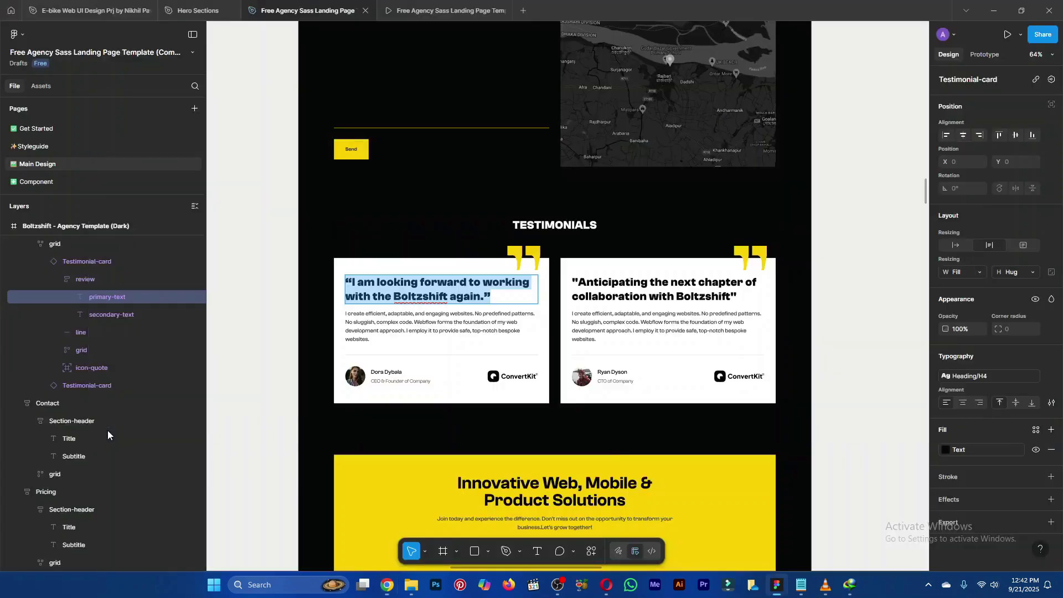
pyautogui.hotkey('alt', 'Tab')
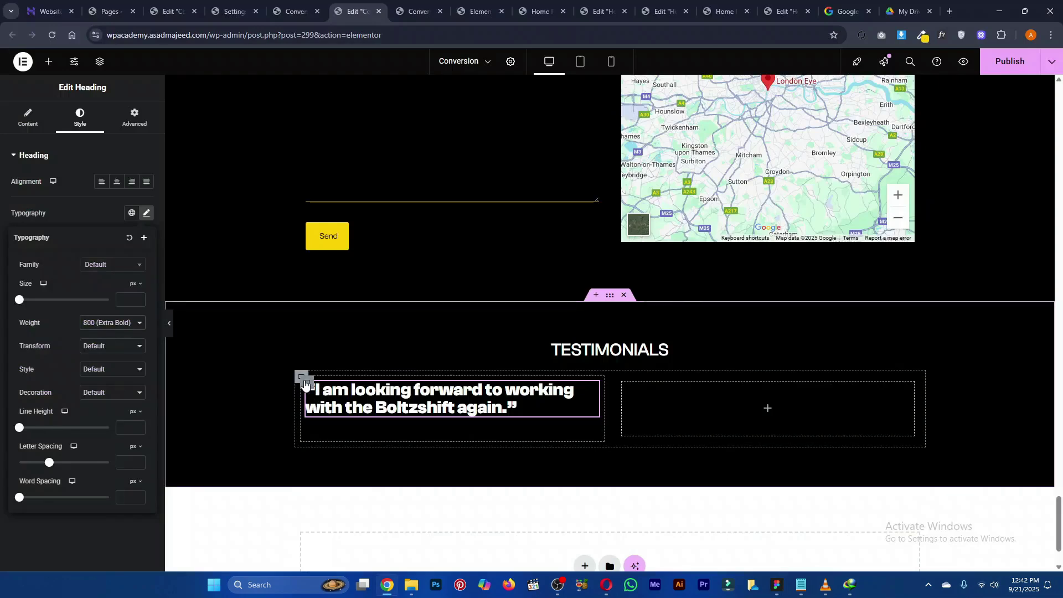
# Give the first testimonial card's container a classic background in white
pyautogui.click(306, 382)
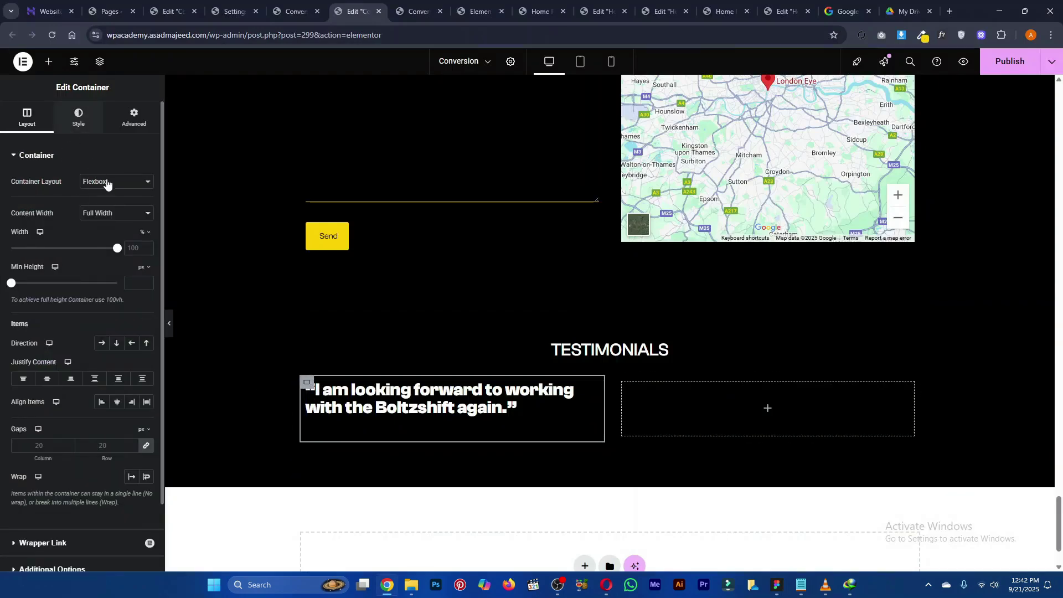
pyautogui.click(78, 117)
pyautogui.click(102, 205)
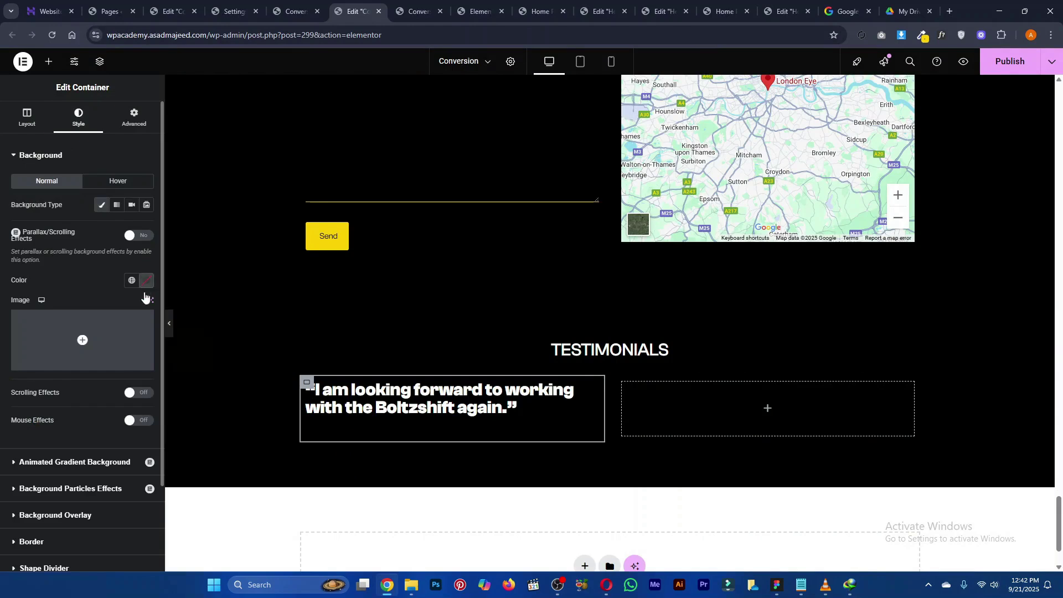
pyautogui.click(146, 280)
pyautogui.click(84, 325)
pyautogui.click(71, 276)
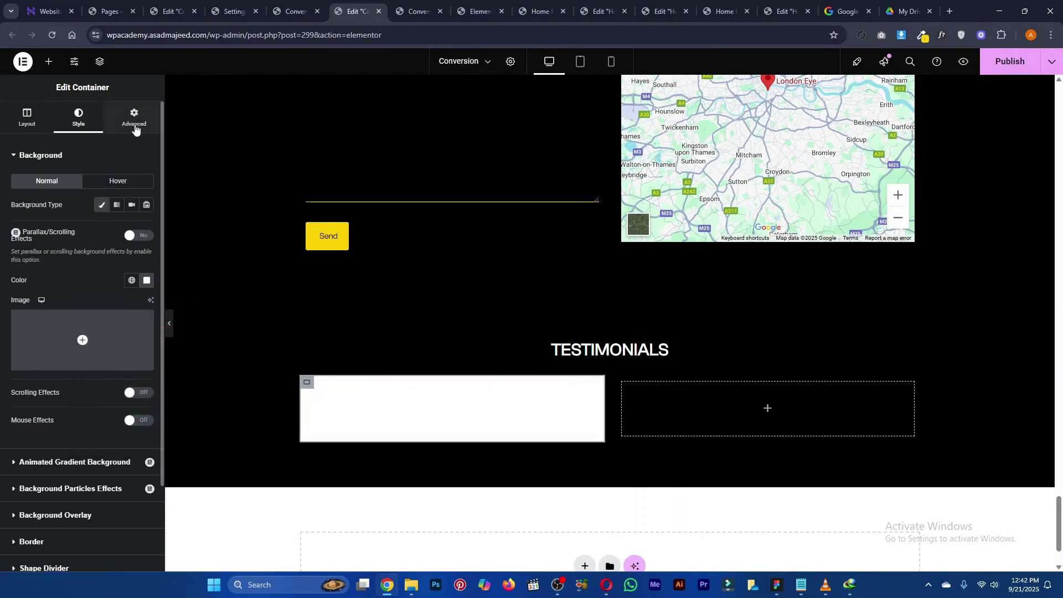
# Set the first testimonial card's padding to 25 px and give its quote heading the global Text Black color
pyautogui.click(134, 118)
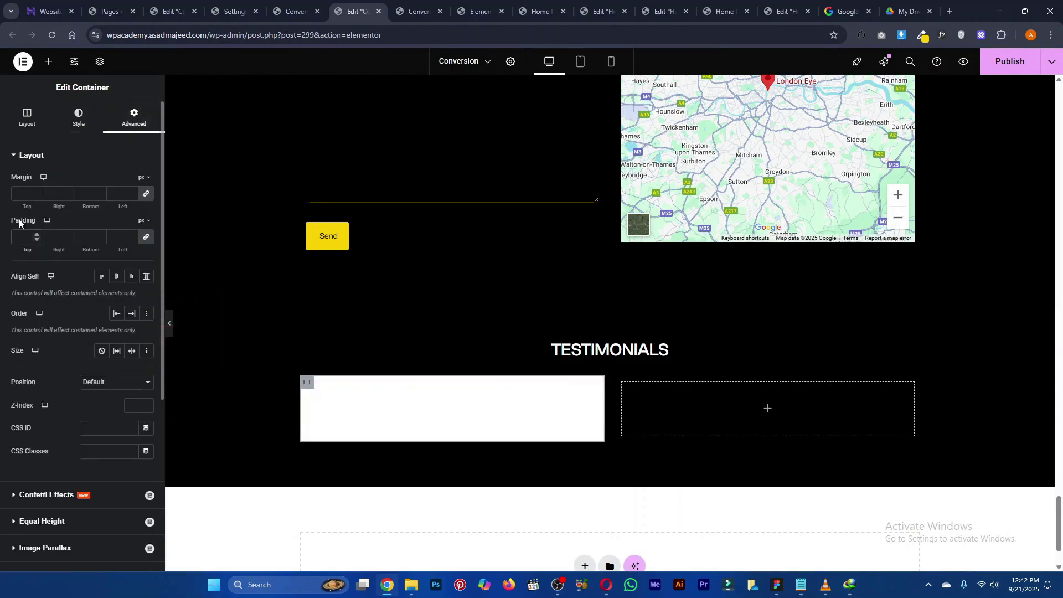
pyautogui.write('25')
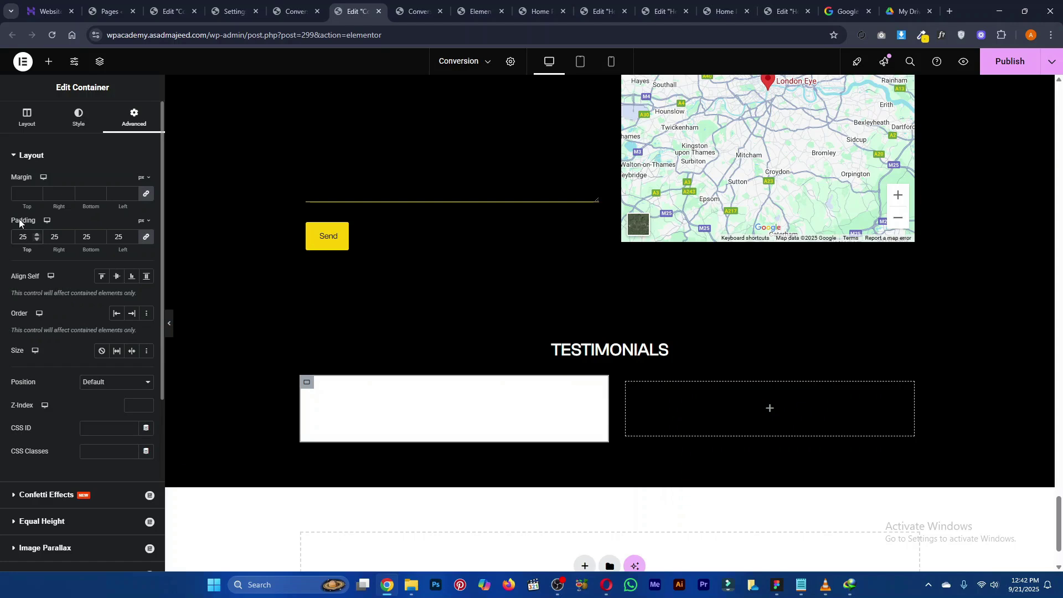
pyautogui.click(361, 414)
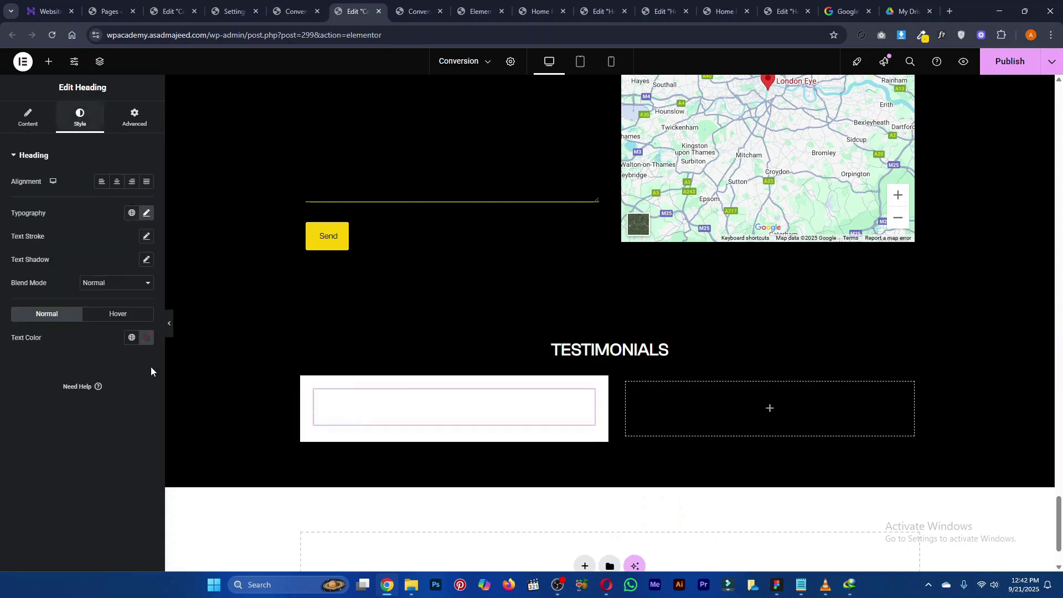
pyautogui.click(146, 338)
pyautogui.click(131, 337)
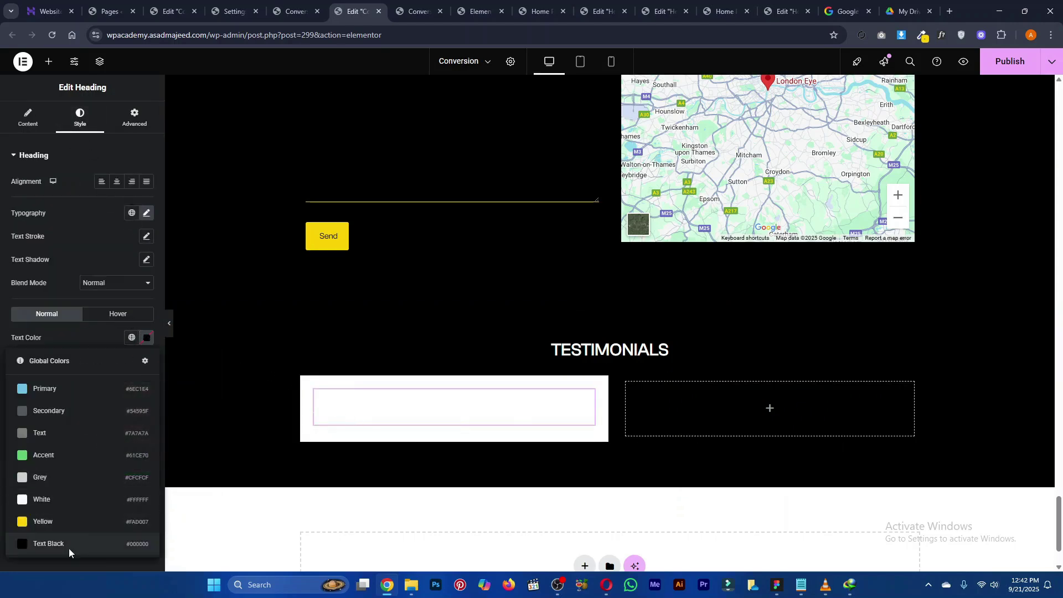
pyautogui.click(69, 548)
pyautogui.hotkey('alt', 'Tab')
pyautogui.hotkey('alt', 'Tab')
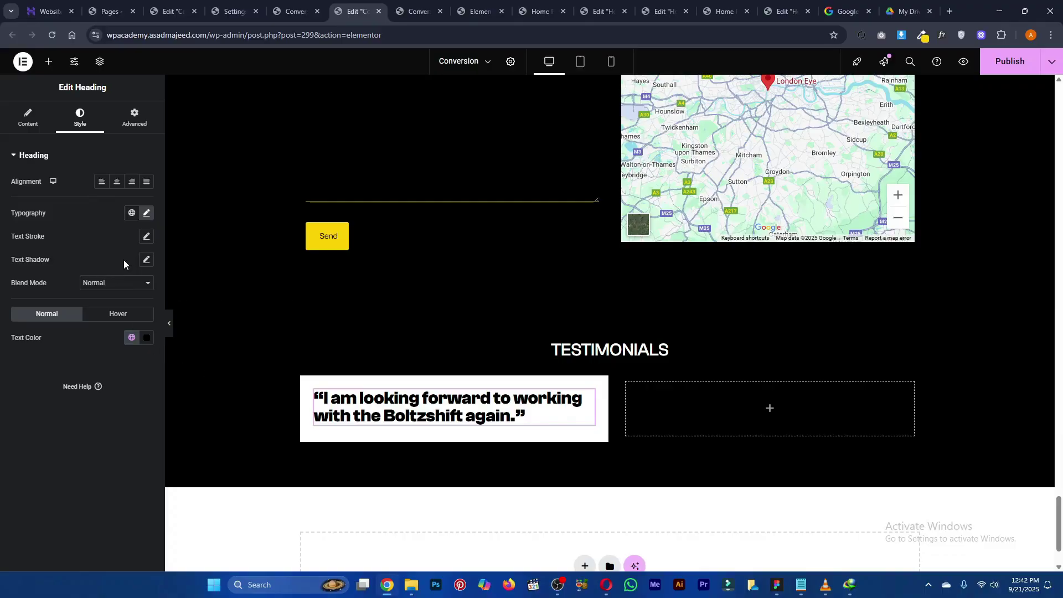
# Set the quote heading's line height to 36 px in its typography settings
pyautogui.click(148, 214)
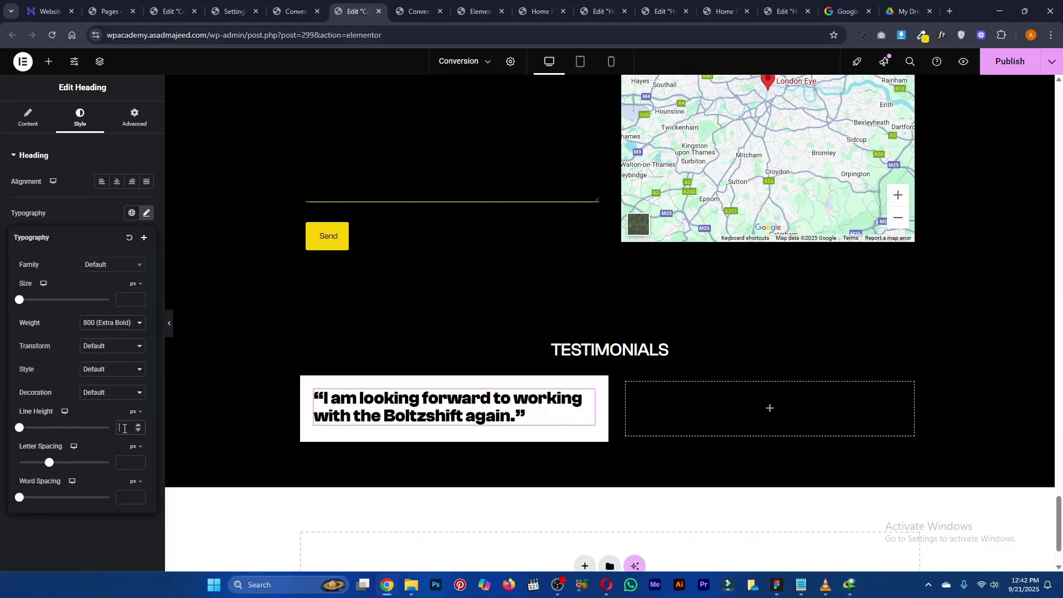
pyautogui.write('5')
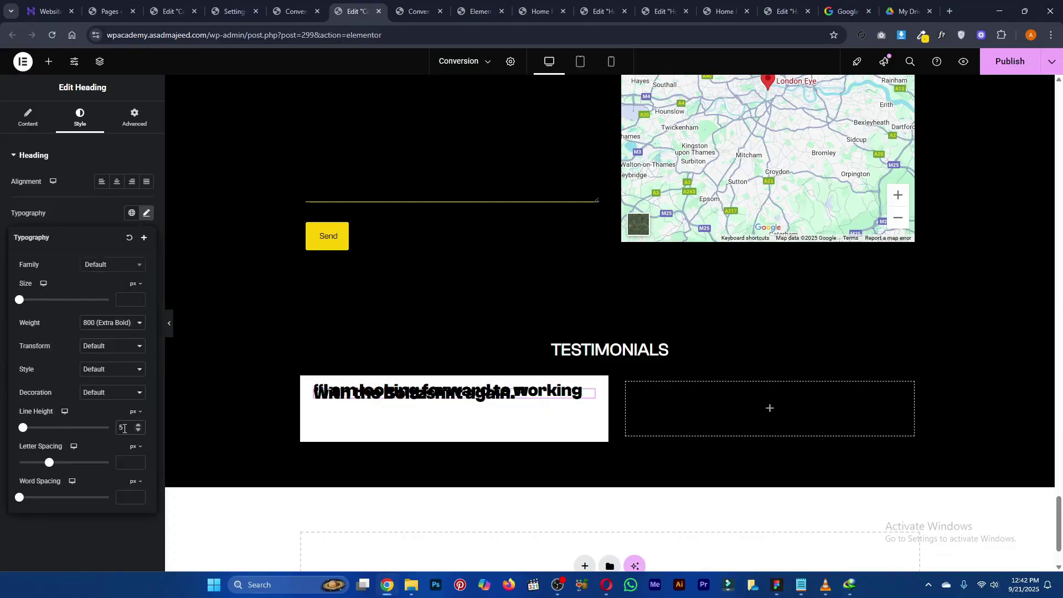
pyautogui.press('BackSpace')
pyautogui.moveTo(21, 433); pyautogui.dragTo(51, 435)
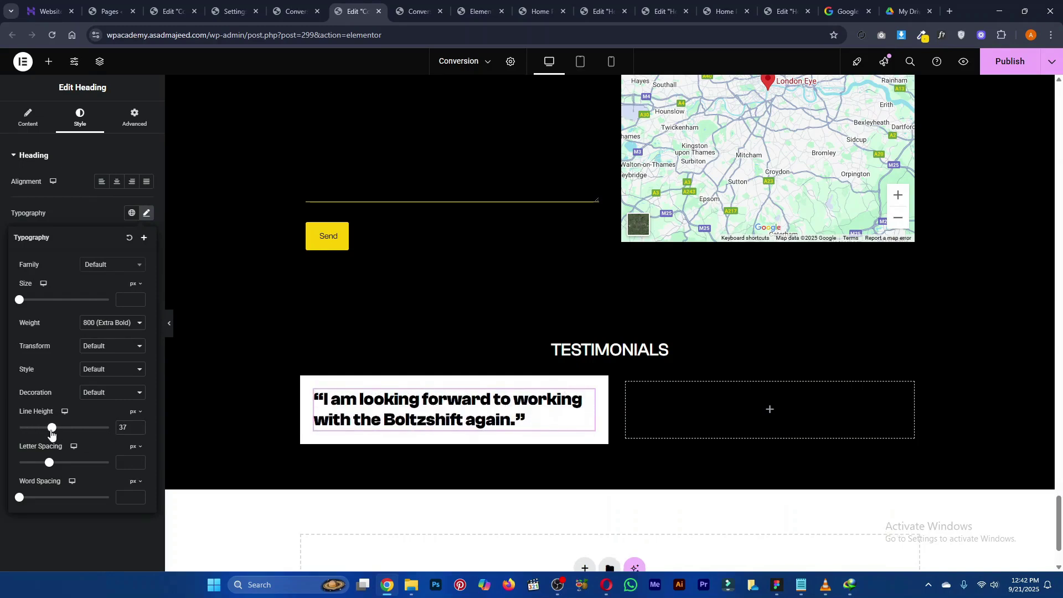
pyautogui.click(136, 432)
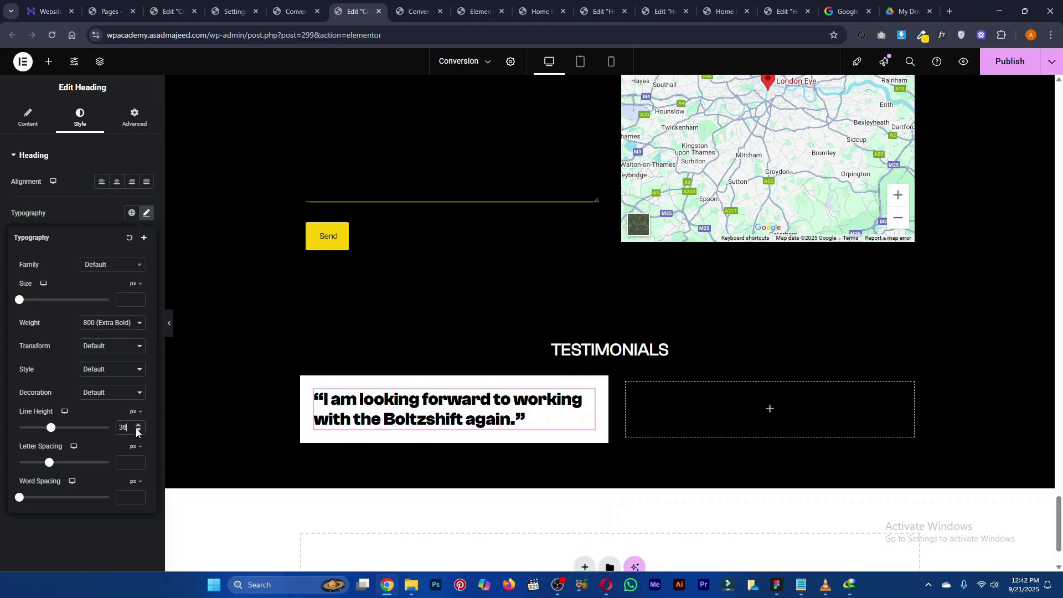
pyautogui.click(97, 210)
# Copy the first card's review paragraph from Figma into a new Text Editor widget below the quote heading in Elementor
pyautogui.hotkey('alt', 'Tab')
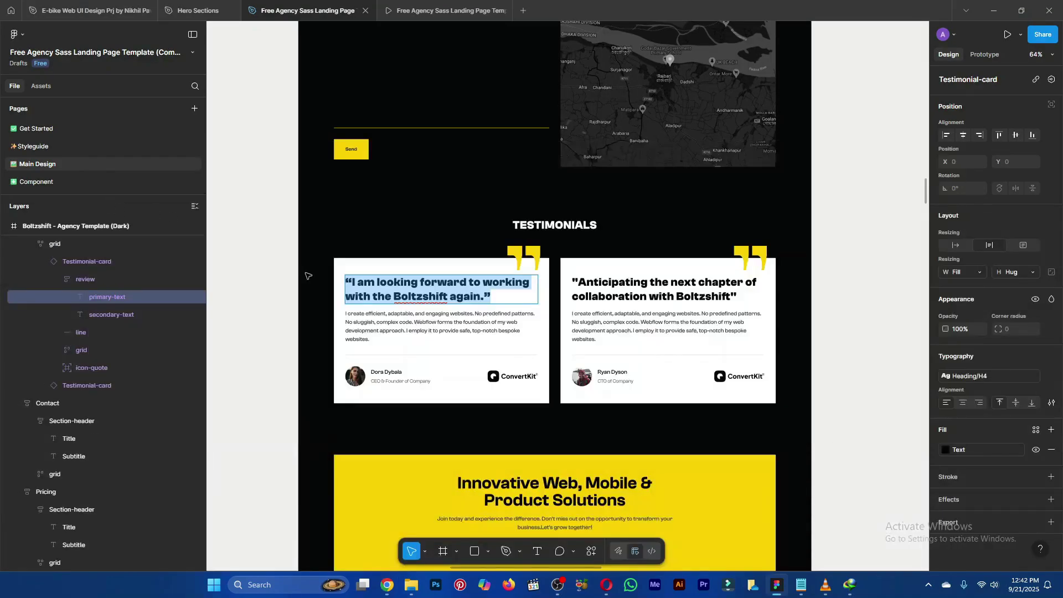
pyautogui.doubleClick(483, 326)
pyautogui.hotkey('ctrl', 'c')
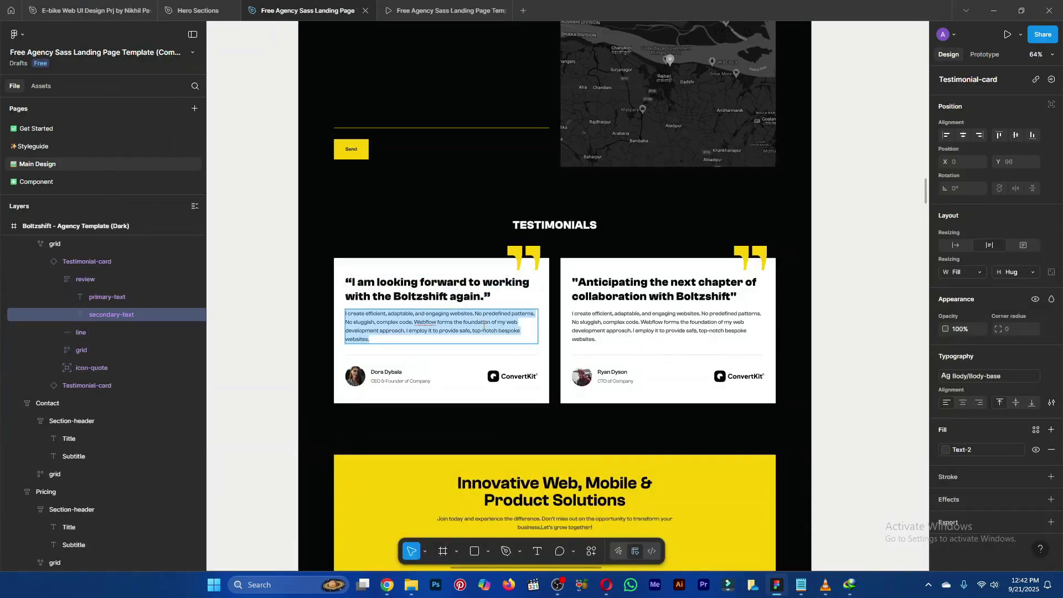
pyautogui.hotkey('alt', 'Tab')
pyautogui.click(49, 62)
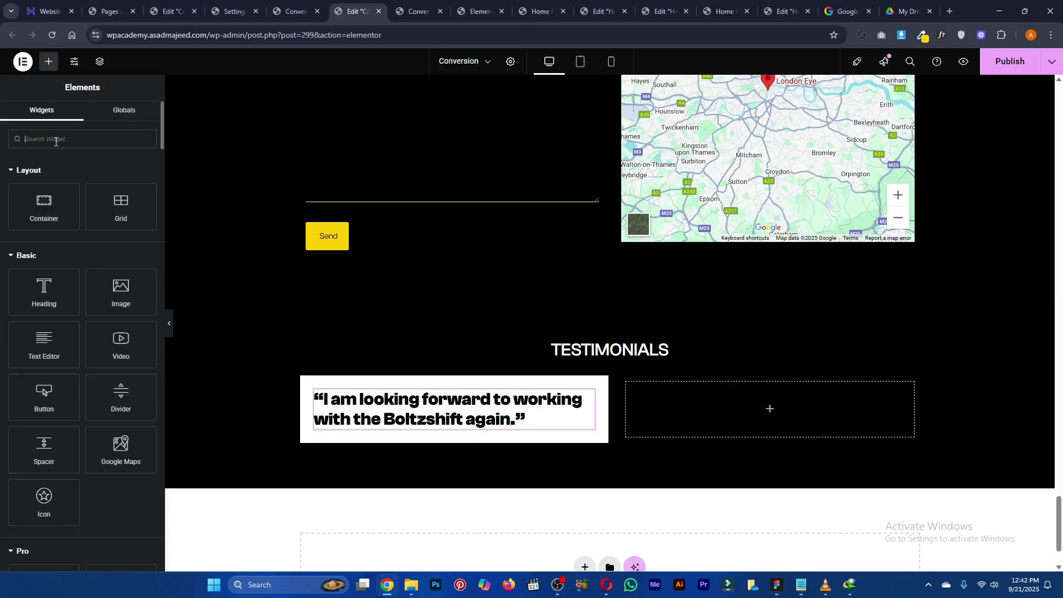
pyautogui.write('text')
pyautogui.moveTo(121, 179); pyautogui.dragTo(394, 437)
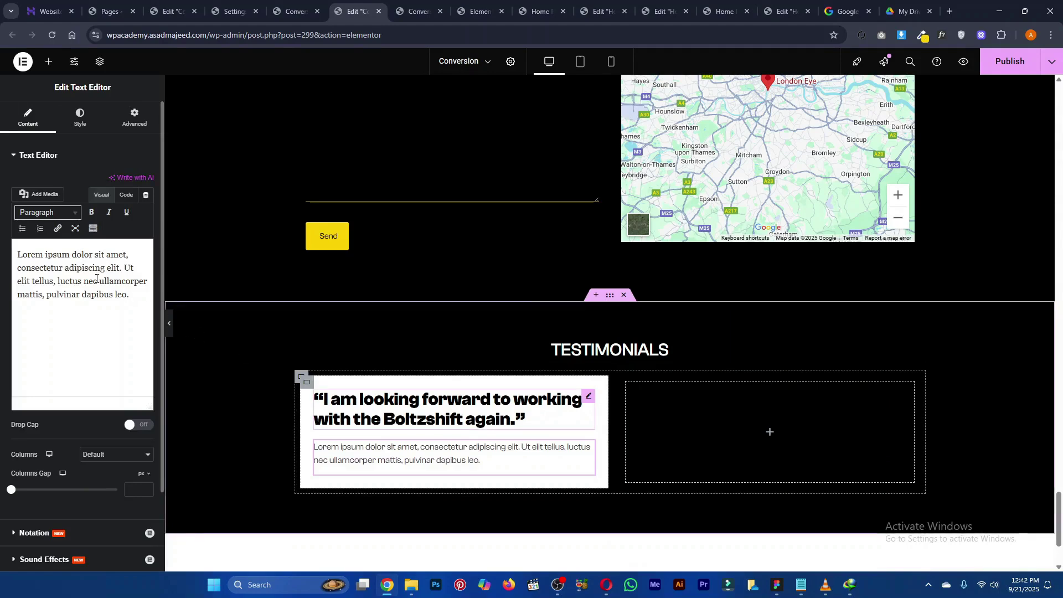
pyautogui.click(97, 279)
pyautogui.hotkey('ctrl', 'a')
pyautogui.hotkey('ctrl', 'v')
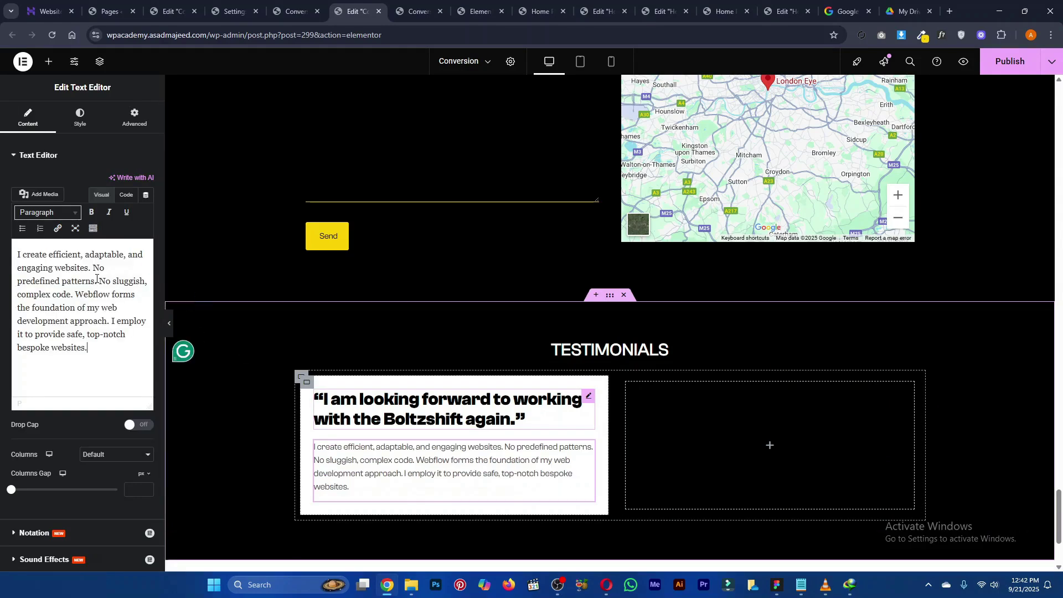
# Apply the global Body Small font to the review paragraph and check its text style in Figma
pyautogui.hotkey('alt', 'Tab')
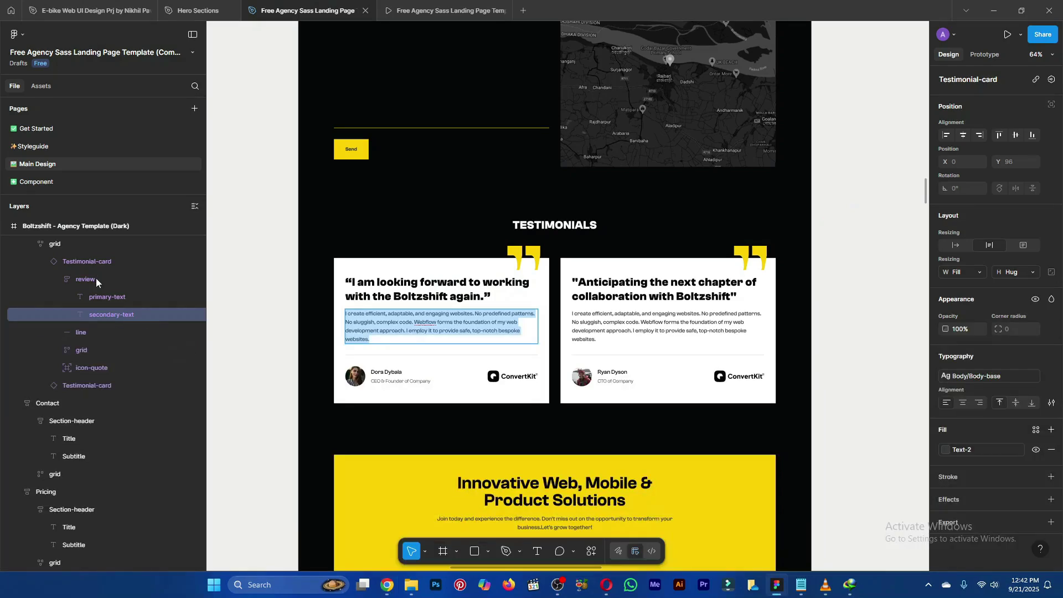
pyautogui.hotkey('alt', 'Tab')
pyautogui.click(77, 123)
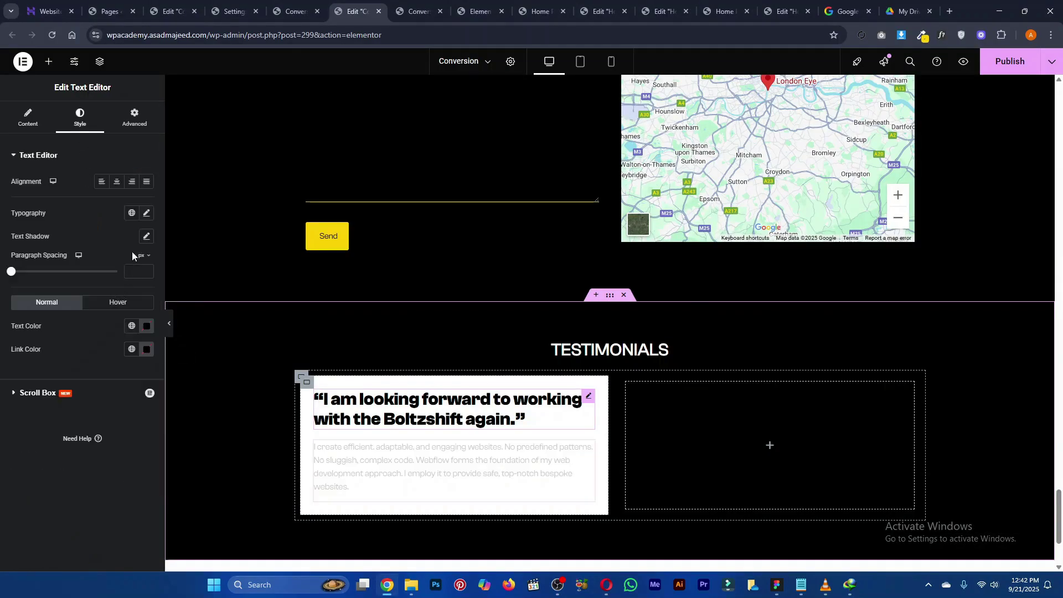
pyautogui.click(131, 213)
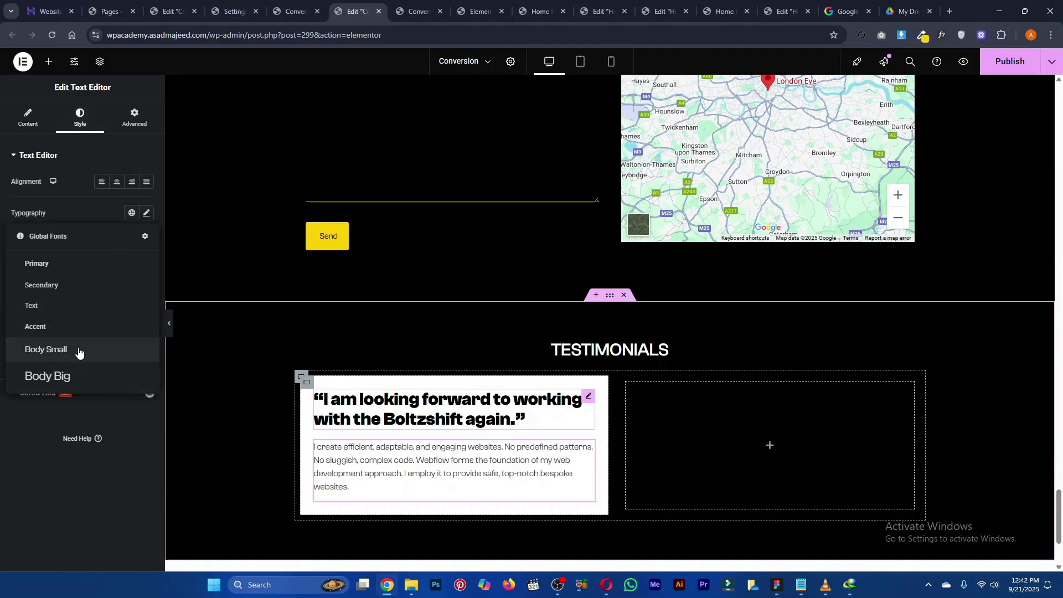
pyautogui.click(78, 348)
pyautogui.hotkey('alt', 'Tab')
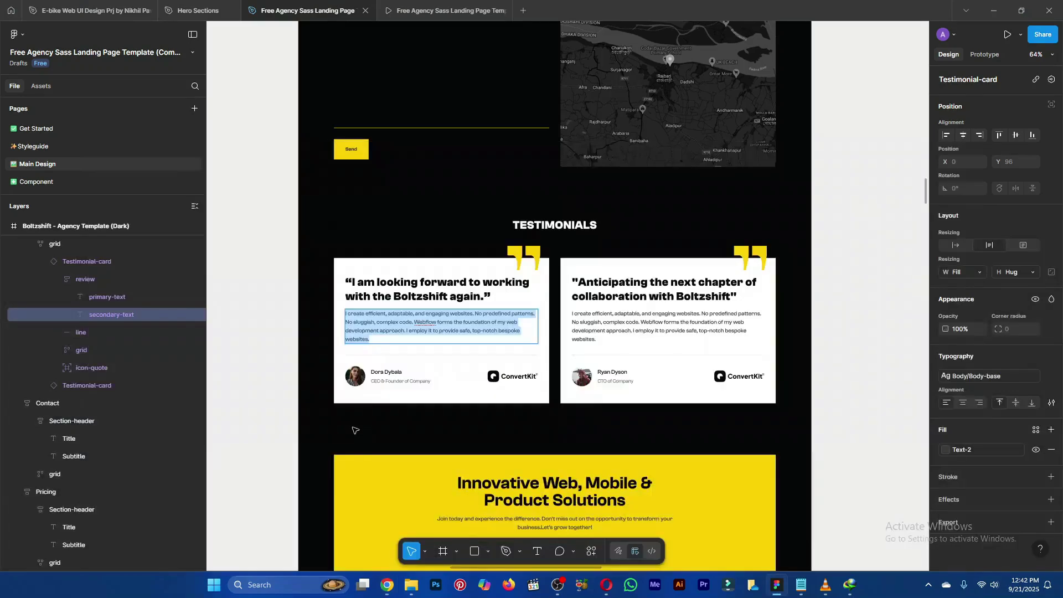
pyautogui.click(985, 375)
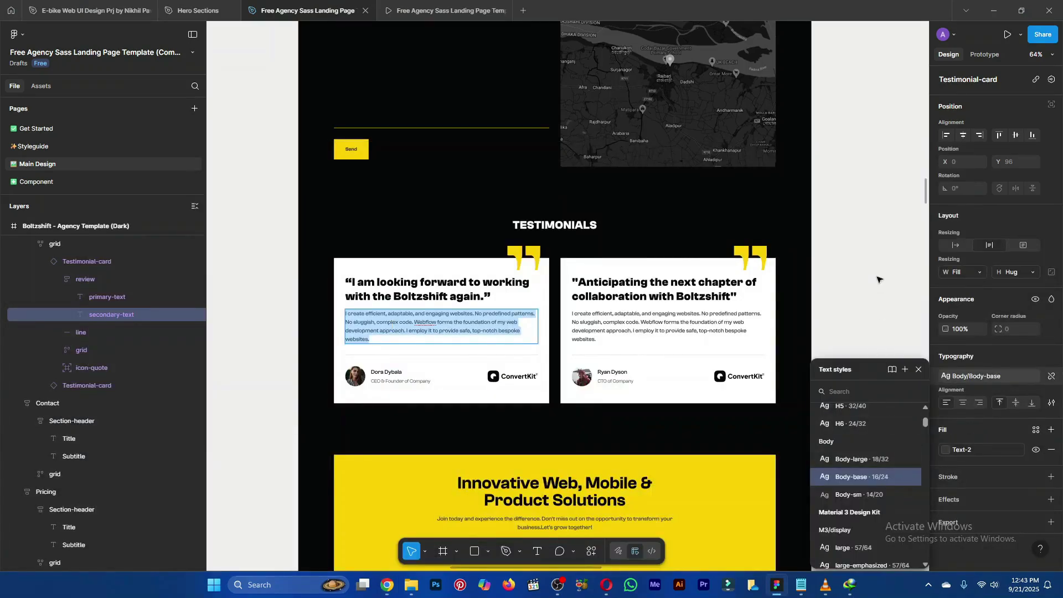
pyautogui.press('Escape')
pyautogui.hotkey('alt', 'Tab')
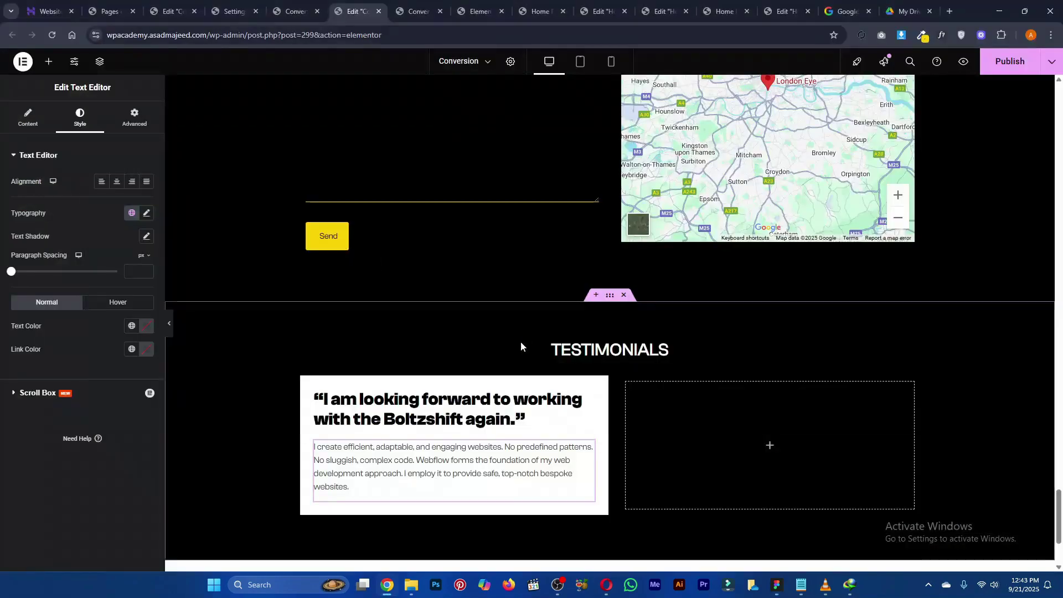
# Inspect the divider line's stroke below the first testimonial's review paragraph in Figma
pyautogui.scroll(-1, 521, 341)
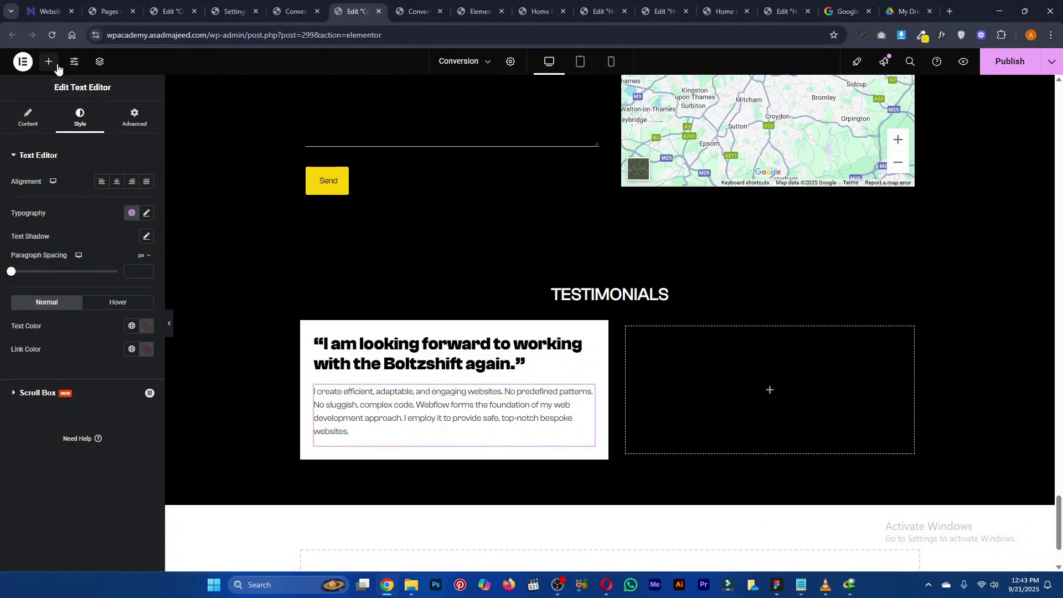
pyautogui.hotkey('alt', 'Tab')
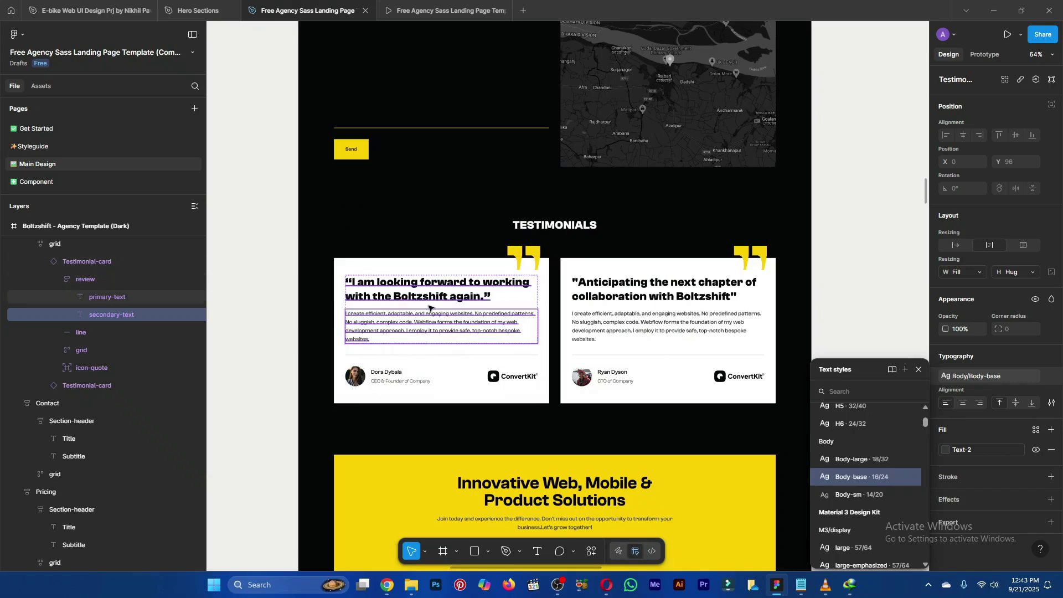
pyautogui.click(431, 286)
pyautogui.click(394, 357)
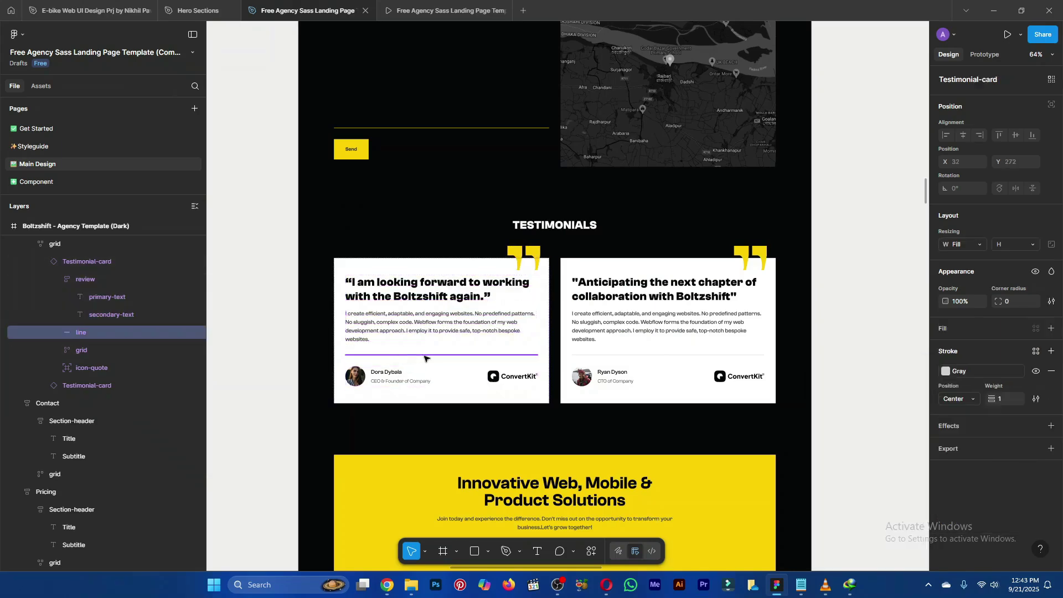
# Back in Elementor, add a Spacer widget below the review paragraph and set its space to 1 px
pyautogui.hotkey('alt', 'Tab')
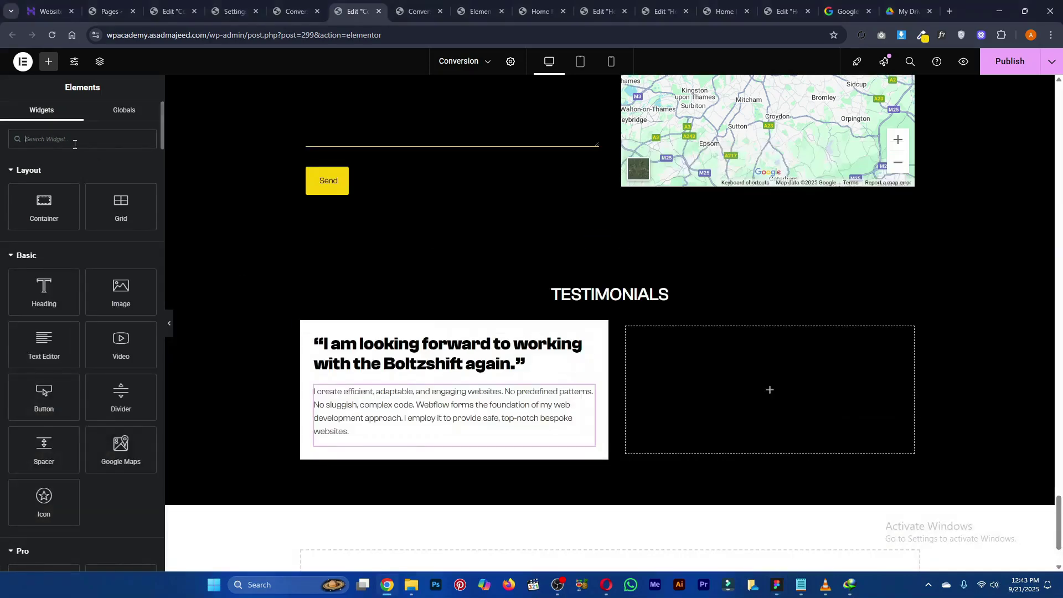
pyautogui.write('space')
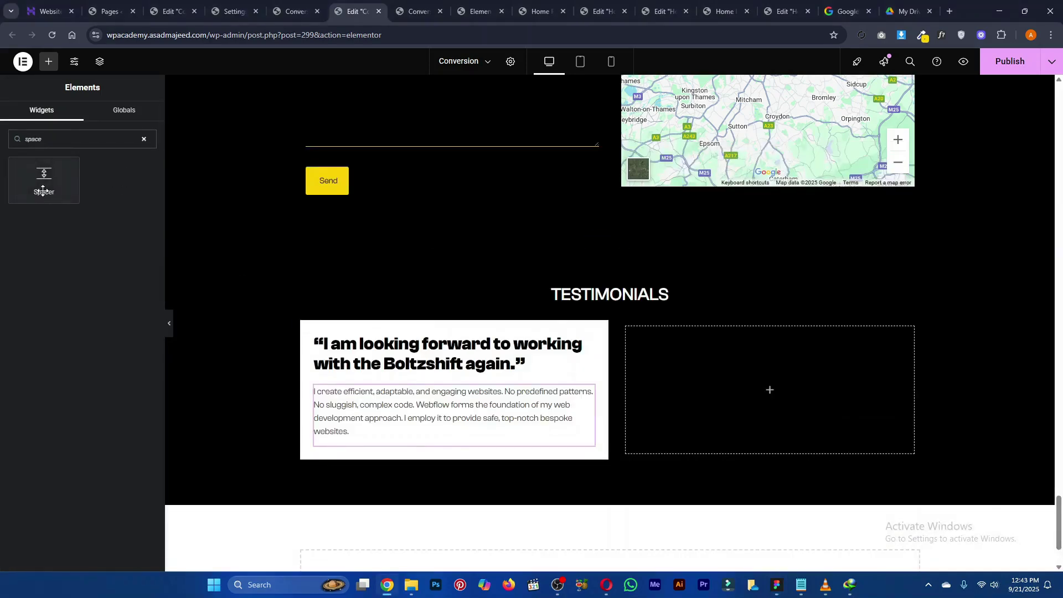
pyautogui.moveTo(43, 177); pyautogui.dragTo(434, 439)
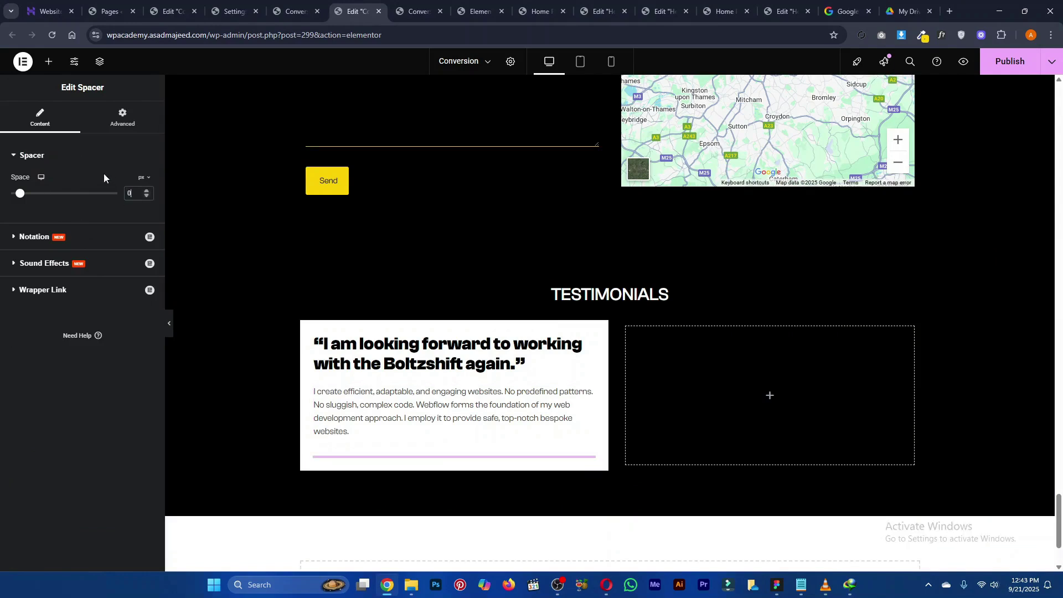
pyautogui.write('01')
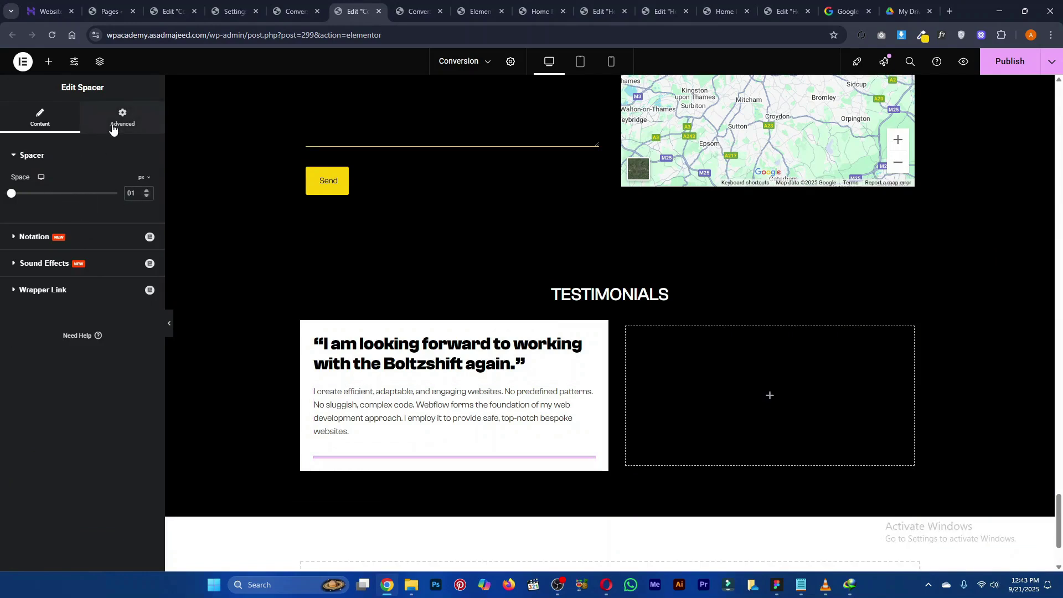
# Set the spacer's border radius to 0 on all sides
pyautogui.click(120, 125)
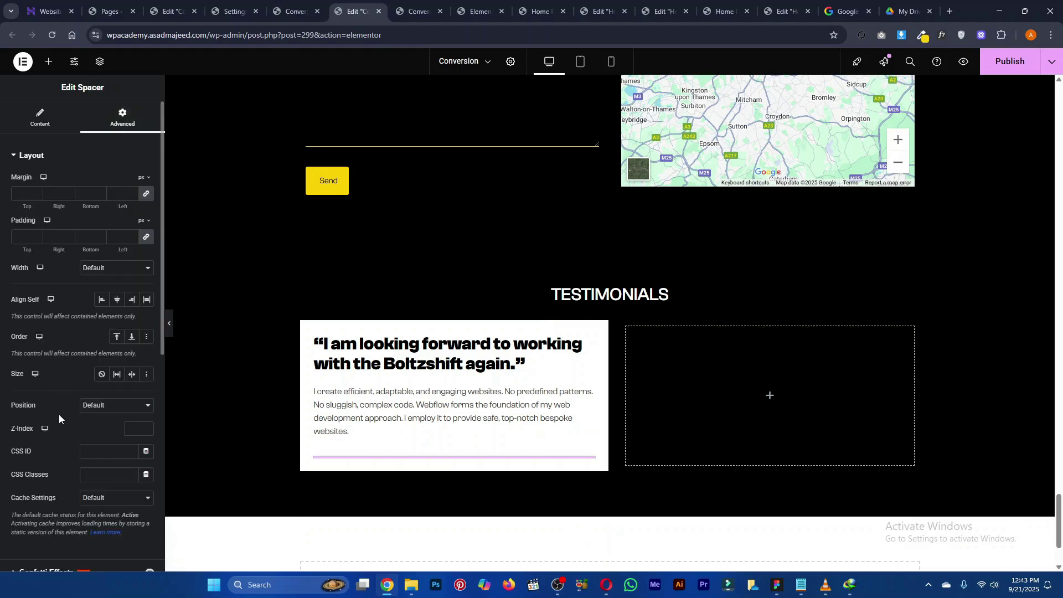
pyautogui.scroll(-5, 59, 415)
pyautogui.click(32, 453)
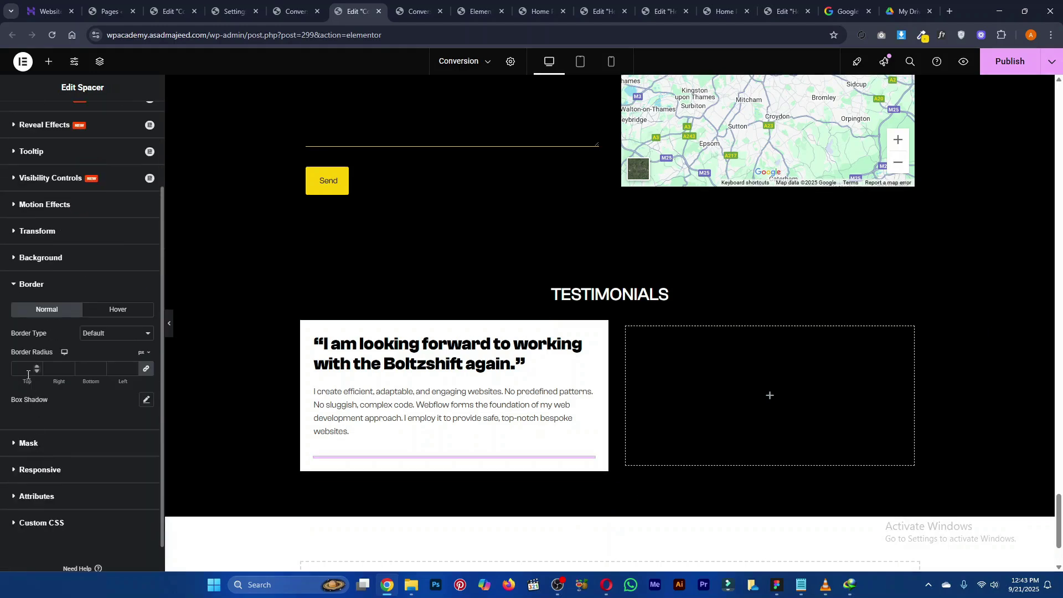
pyautogui.write('0')
pyautogui.click(107, 336)
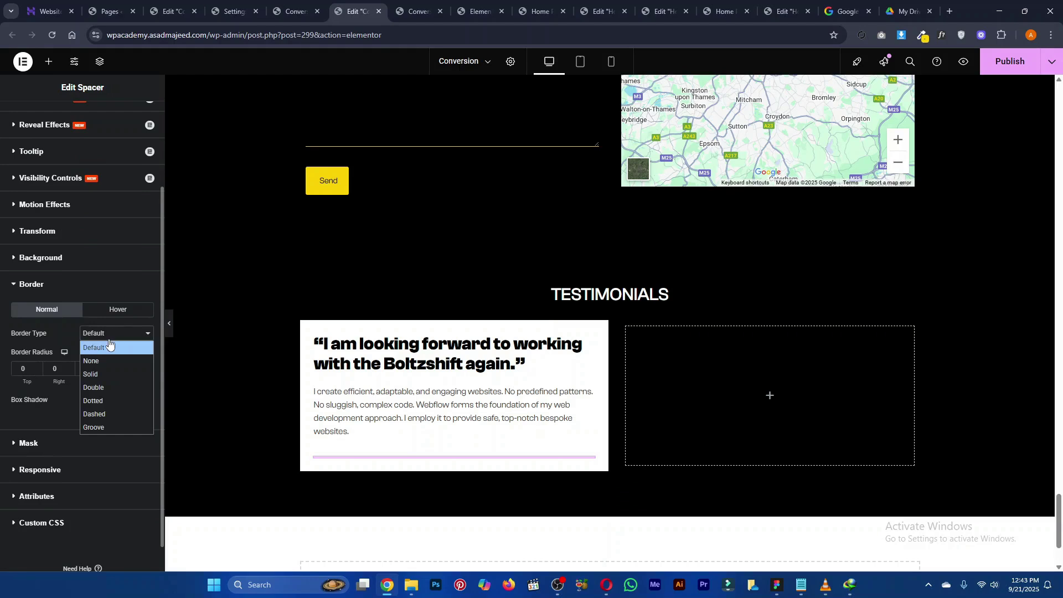
pyautogui.click(106, 336)
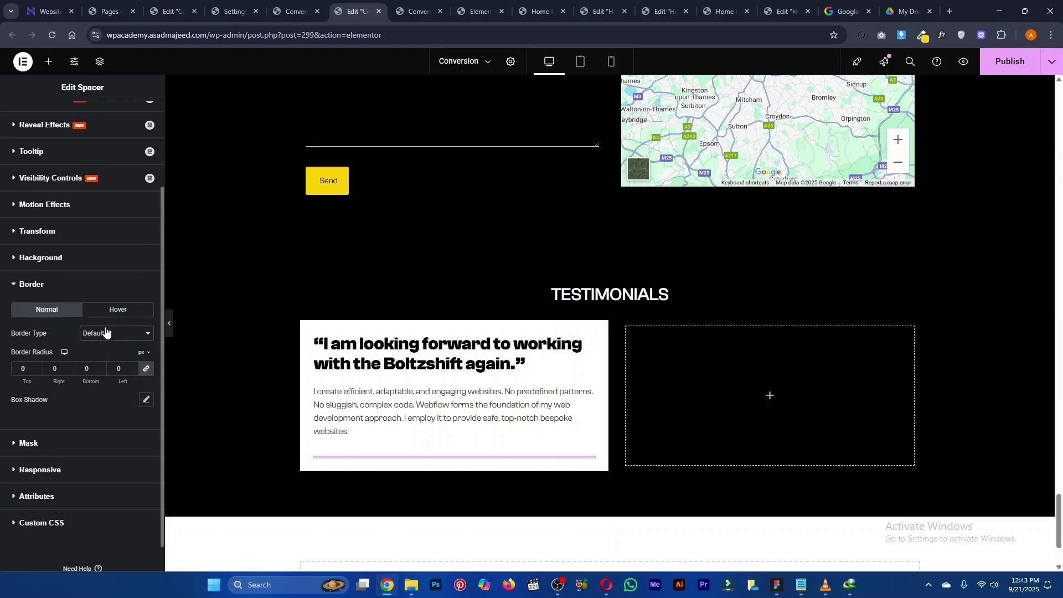
# Give the spacer a Solid border and set its border width to 0 on all sides
pyautogui.click(40, 283)
pyautogui.click(50, 397)
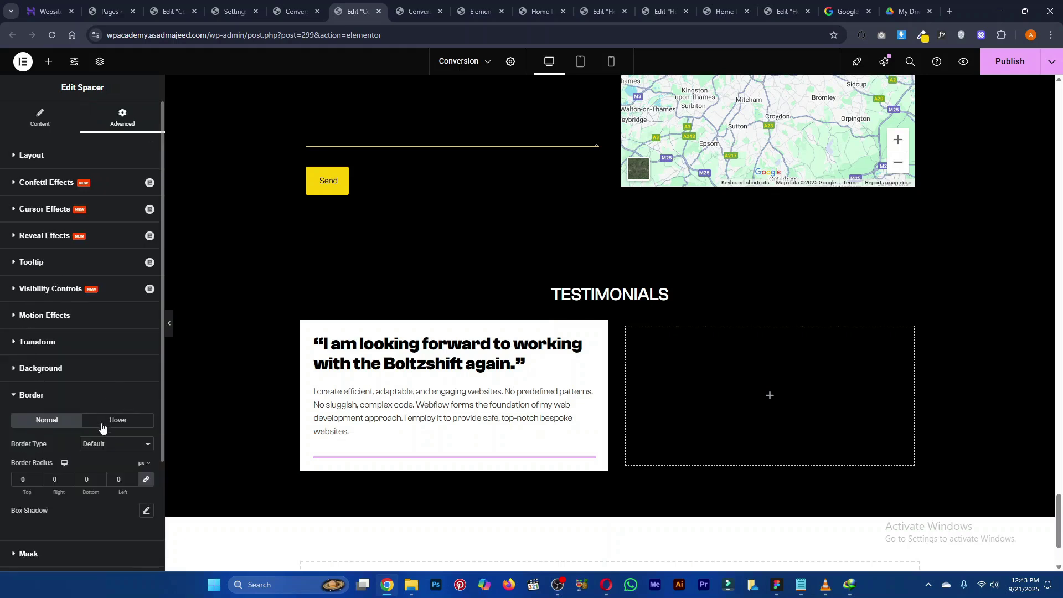
pyautogui.click(116, 443)
pyautogui.click(103, 480)
pyautogui.scroll(-2, 41, 421)
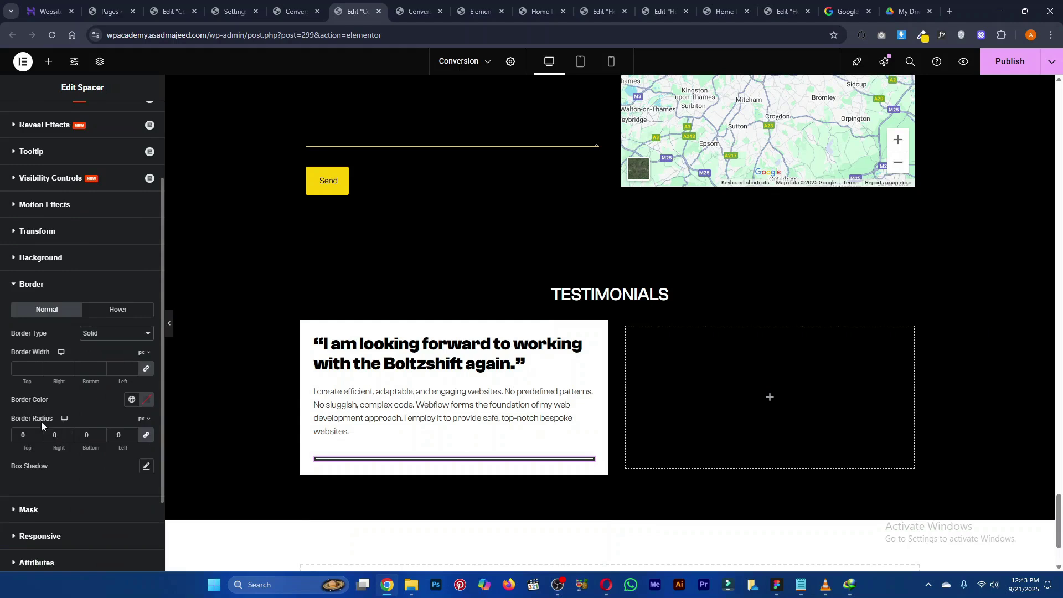
pyautogui.click(86, 370)
pyautogui.write('0')
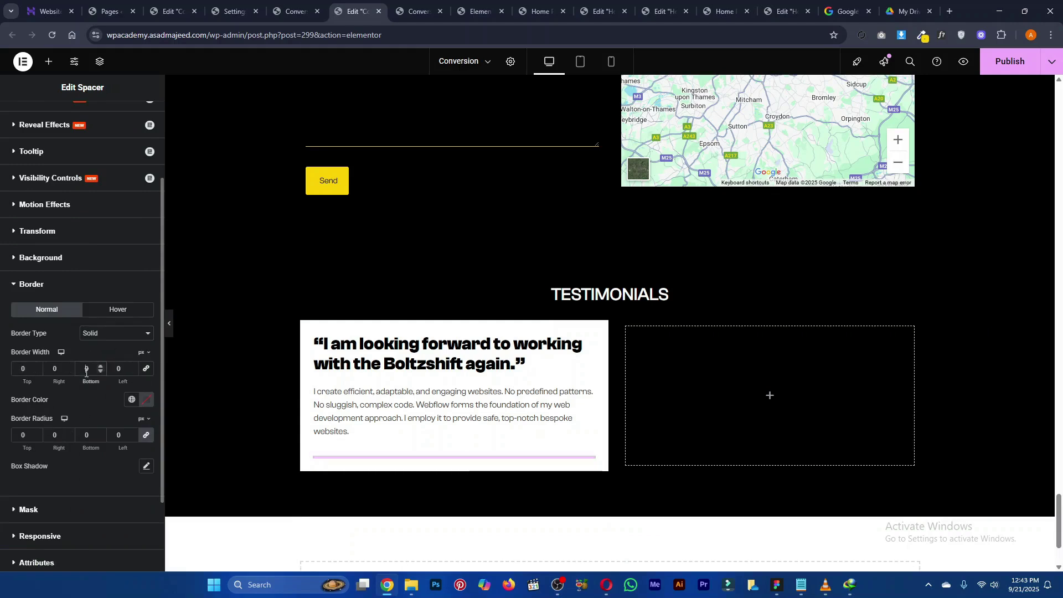
# Set the spacer's bottom border width to 1 px and apply the global Grey as its border color
pyautogui.click(130, 401)
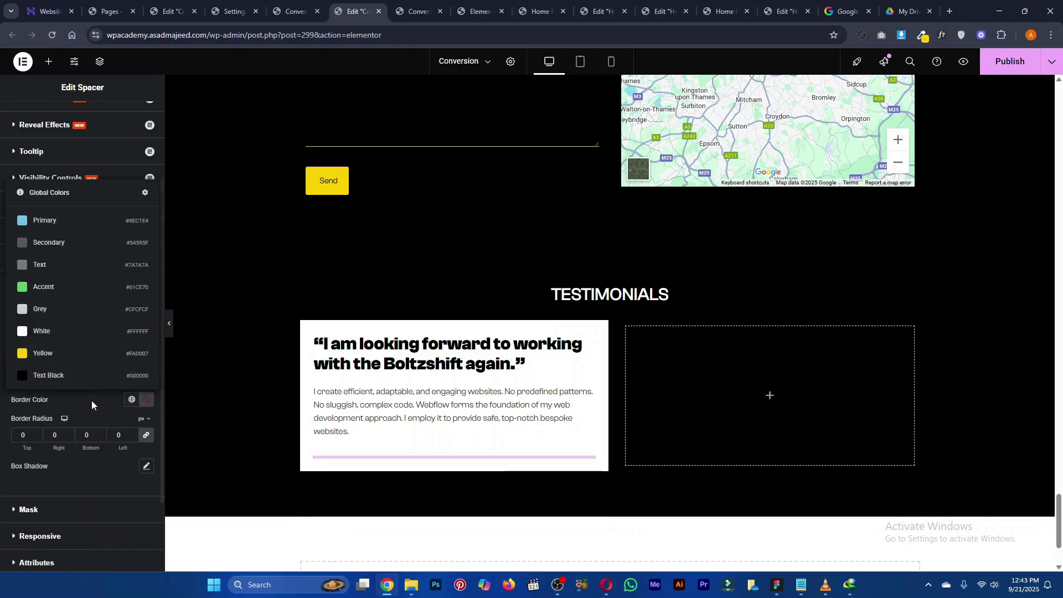
pyautogui.click(91, 401)
pyautogui.doubleClick(93, 367)
pyautogui.write('2')
pyautogui.click(131, 400)
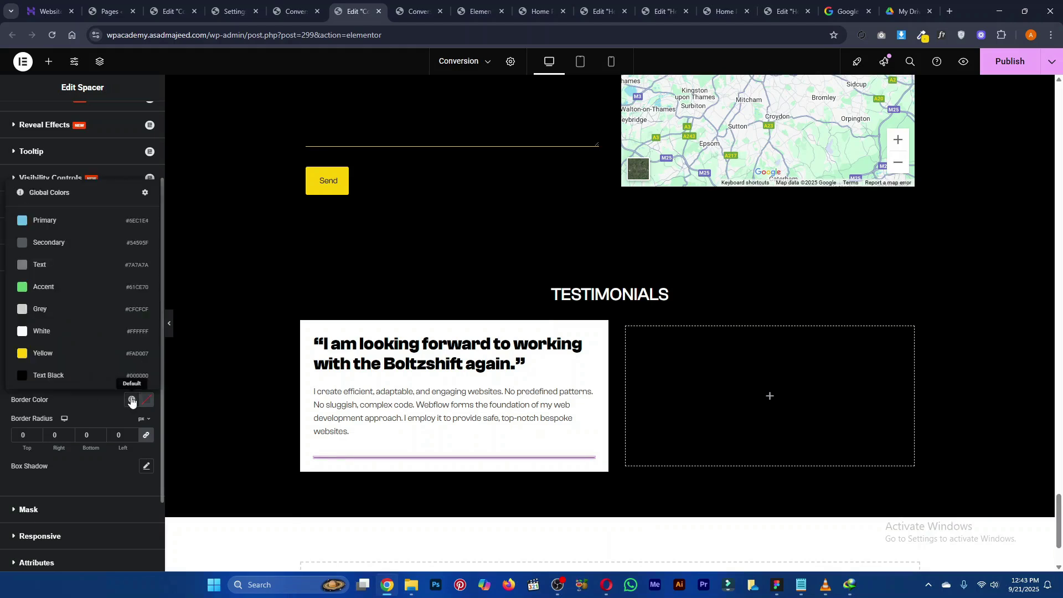
pyautogui.click(77, 310)
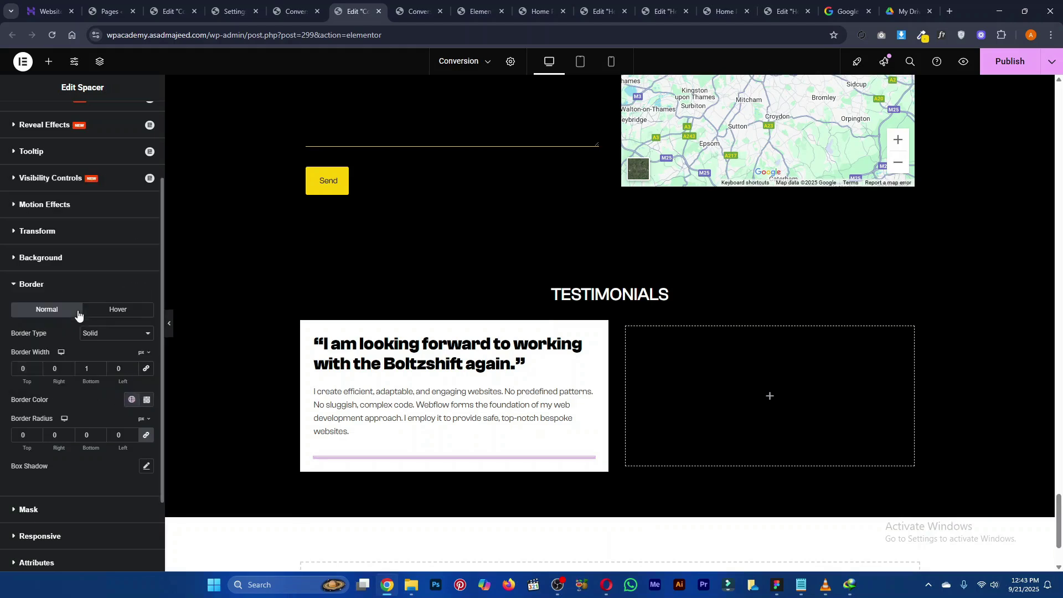
pyautogui.click(630, 330)
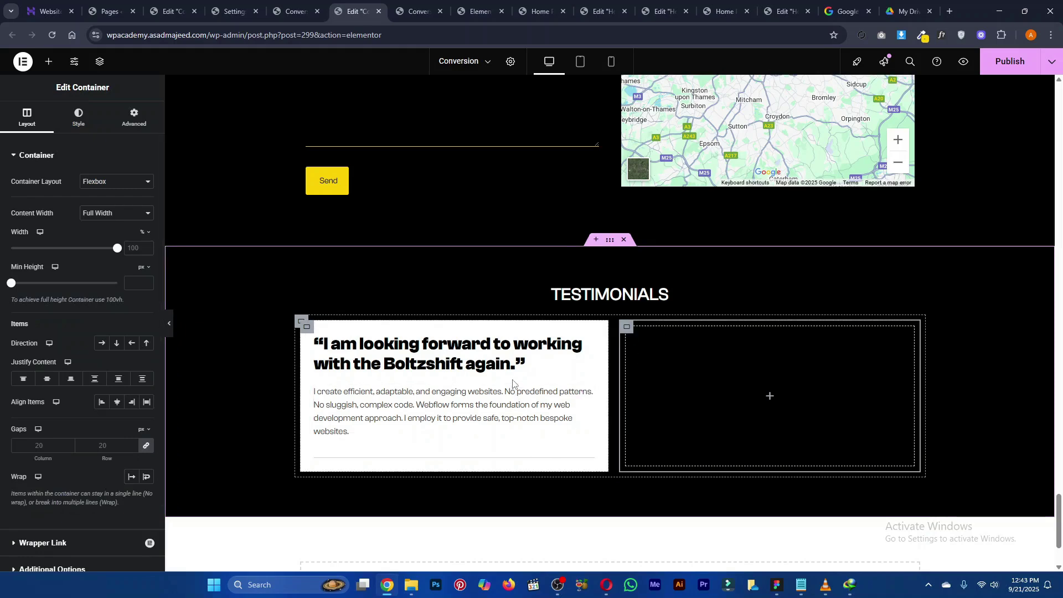
# After checking the card's author row in Figma, add a container below the divider line holding two nested containers in a horizontal row
pyautogui.hotkey('alt', 'Tab')
pyautogui.click(477, 420)
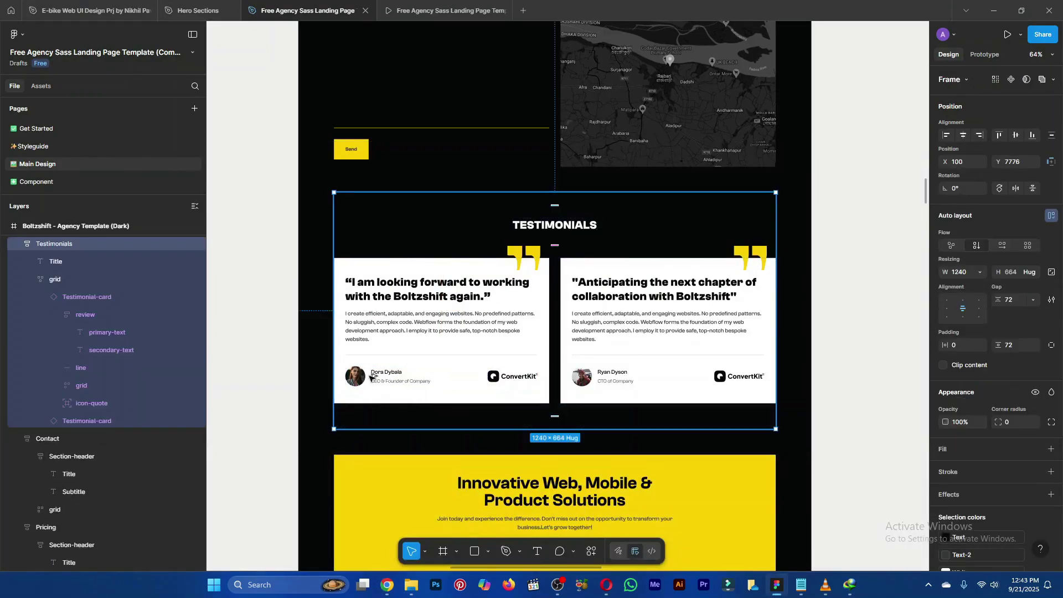
pyautogui.hotkey('alt', 'Tab')
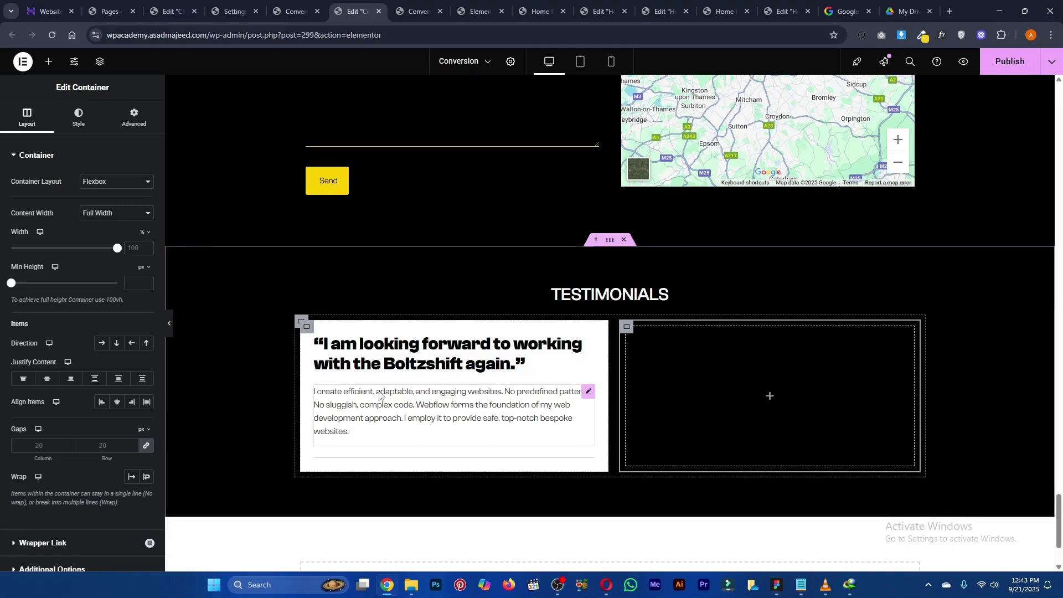
pyautogui.click(48, 62)
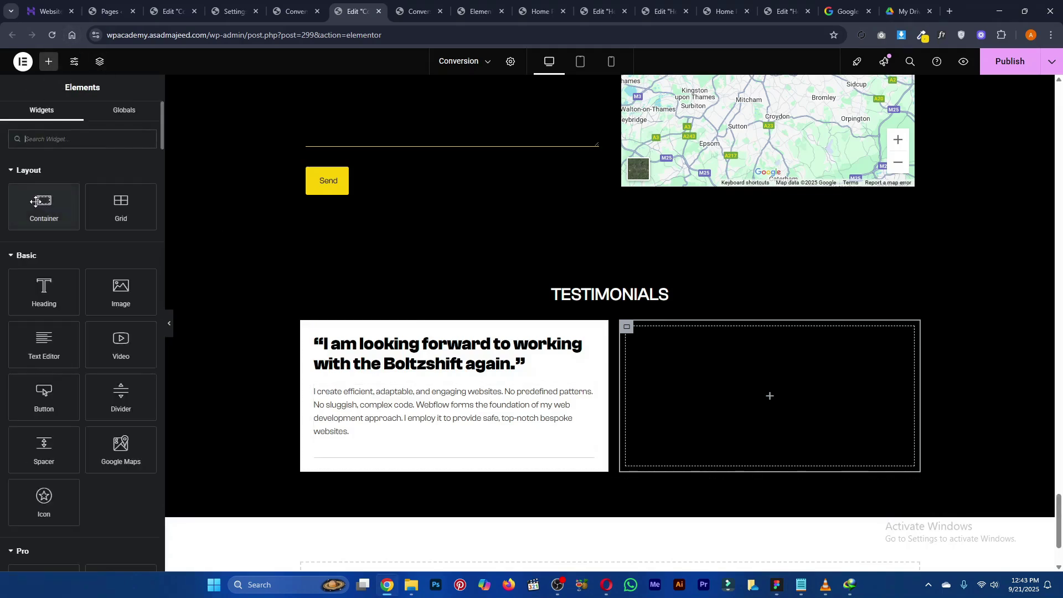
pyautogui.moveTo(35, 202); pyautogui.dragTo(400, 460)
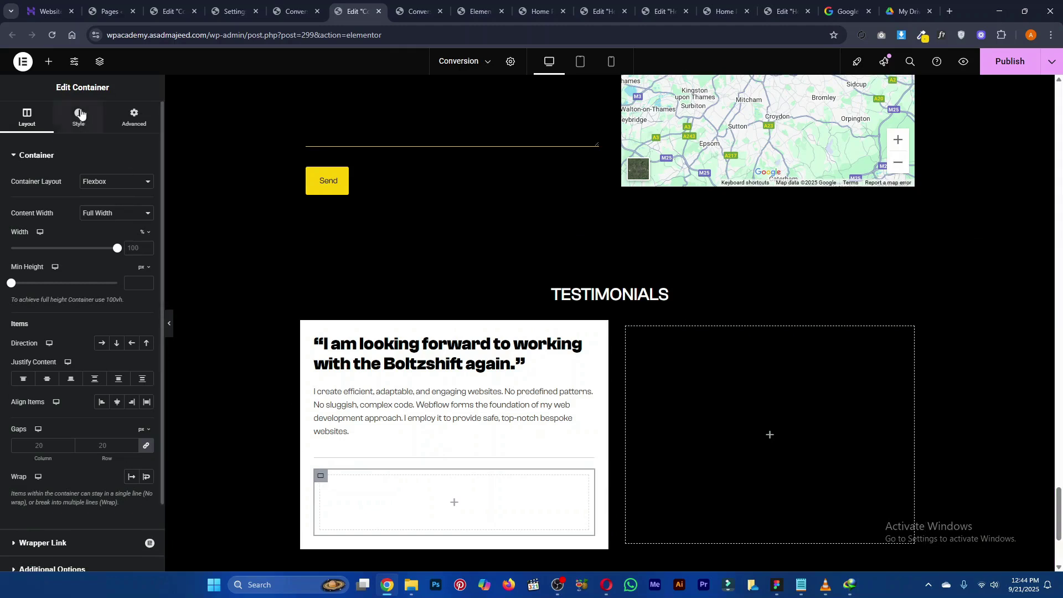
pyautogui.click(49, 62)
pyautogui.moveTo(31, 212); pyautogui.dragTo(343, 495)
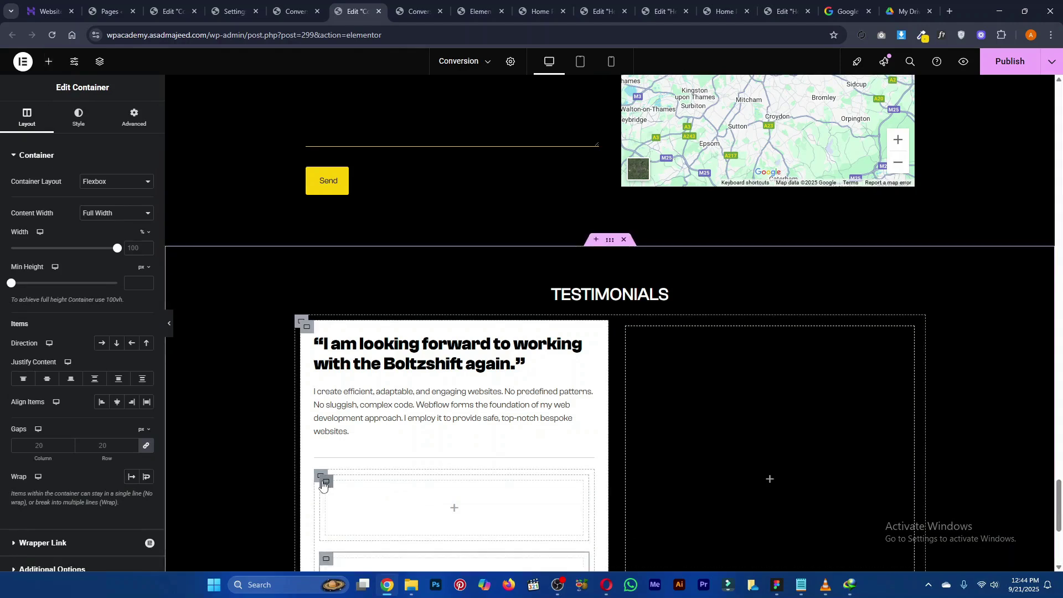
pyautogui.click(102, 345)
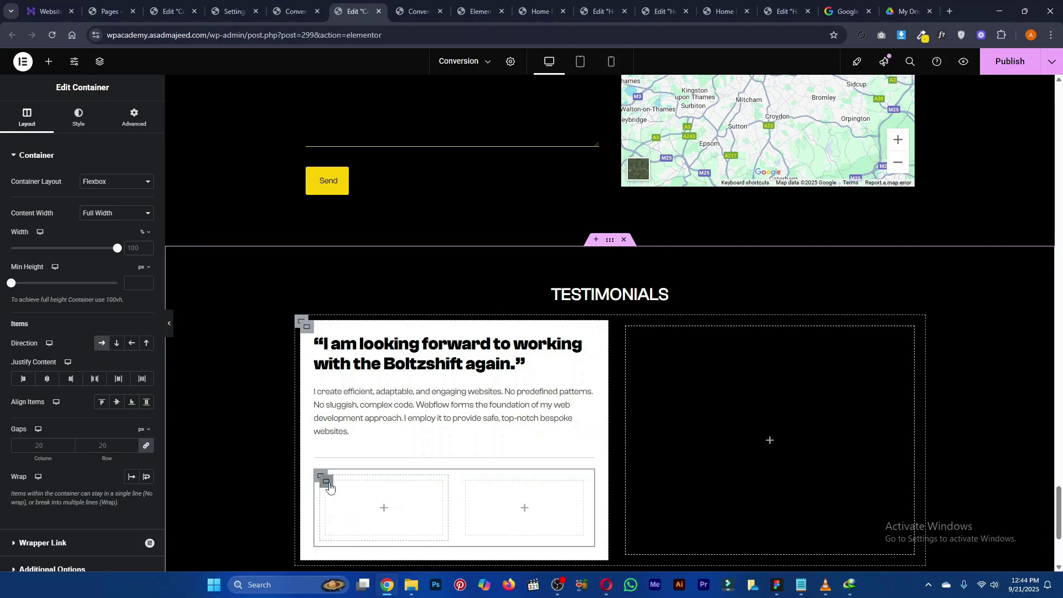
# Set the direction of the first nested container below the divider line to Row - horizontal
pyautogui.click(327, 484)
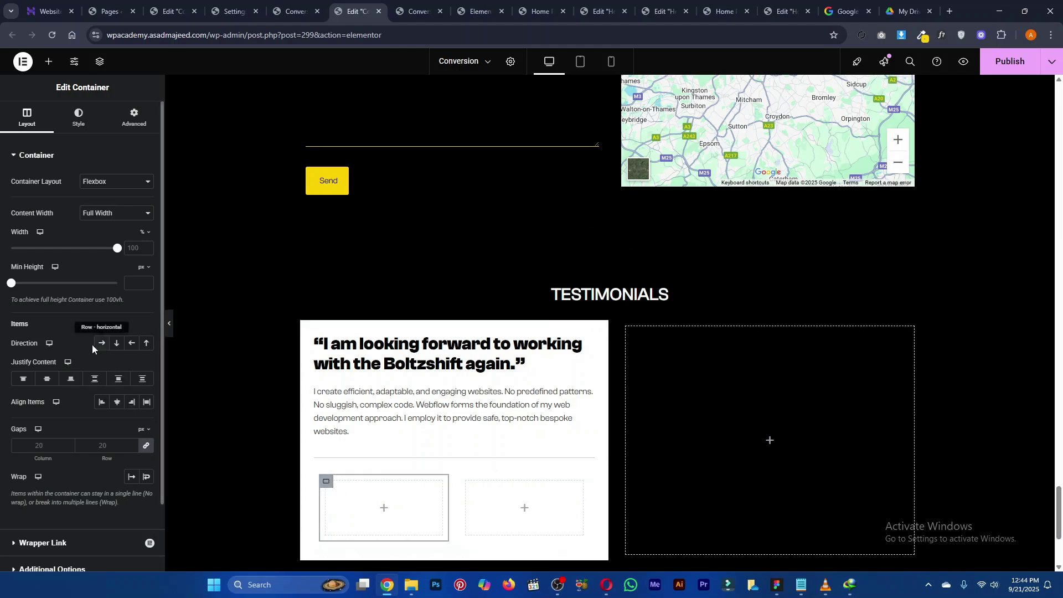
pyautogui.doubleClick(16, 345)
pyautogui.click(100, 344)
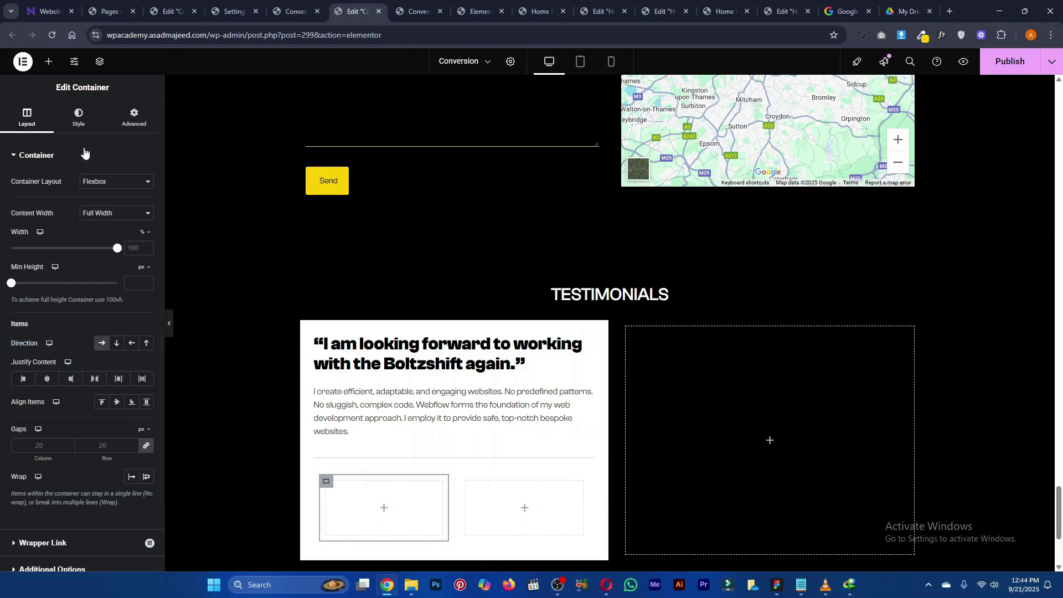
# Add an Image widget to the first nested container and choose the round portrait of the woman from the media library
pyautogui.click(49, 61)
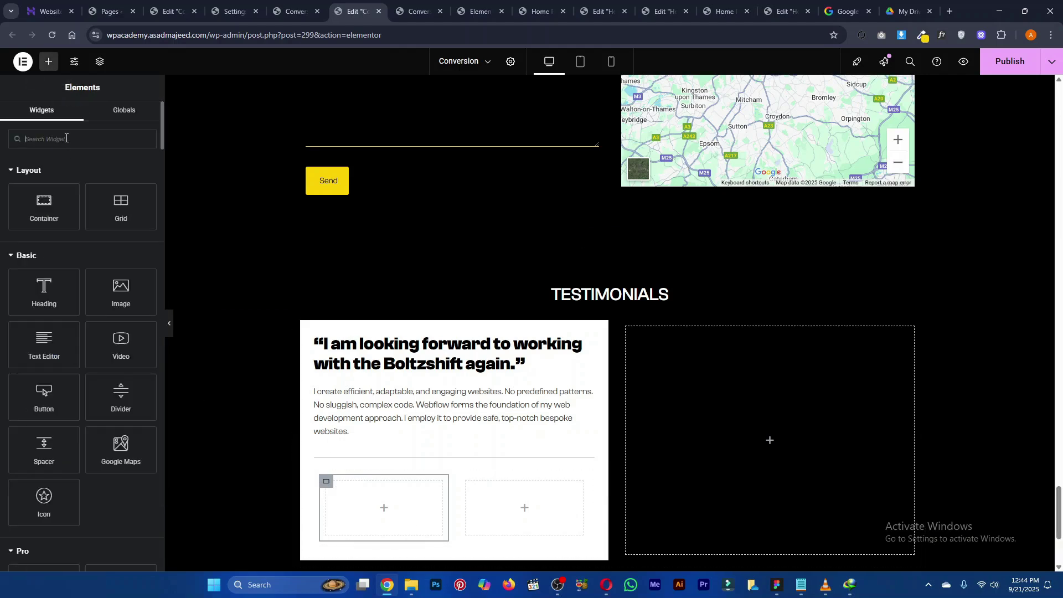
pyautogui.write('image')
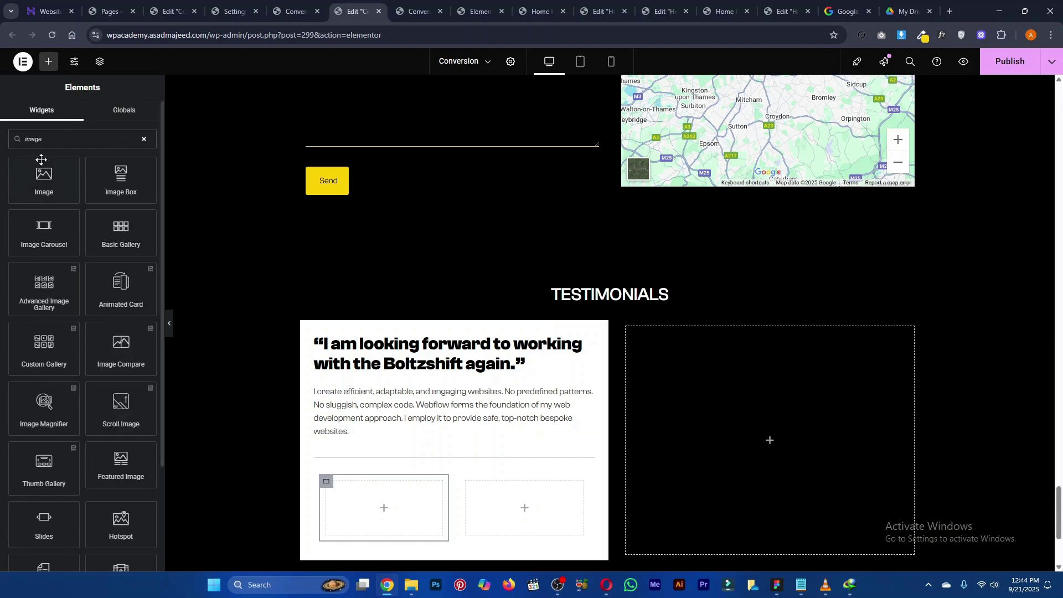
pyautogui.moveTo(56, 169); pyautogui.dragTo(357, 505)
pyautogui.hotkey('alt', 'Tab')
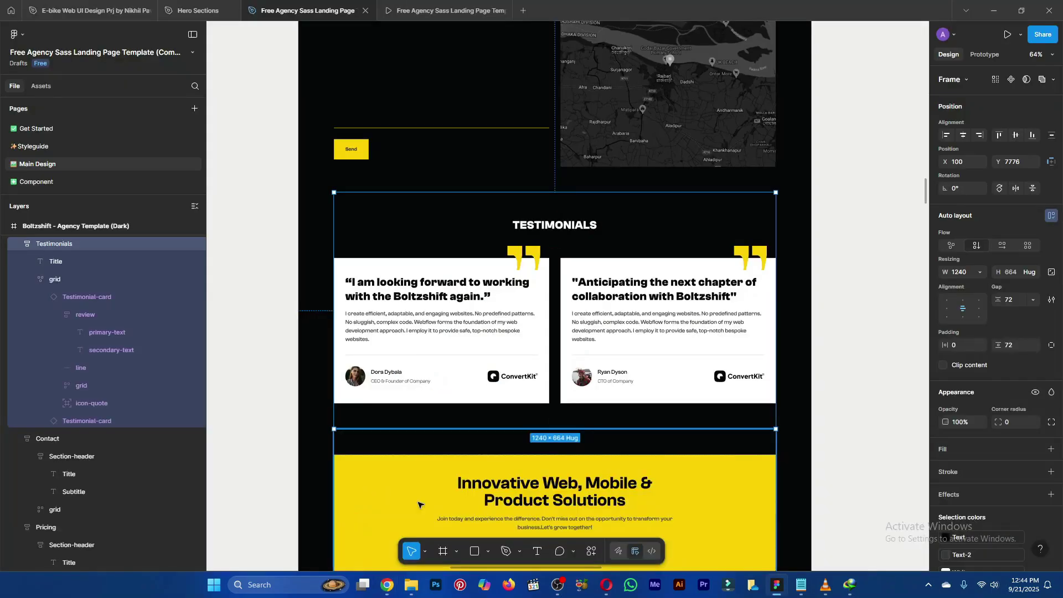
pyautogui.hotkey('alt', 'Tab')
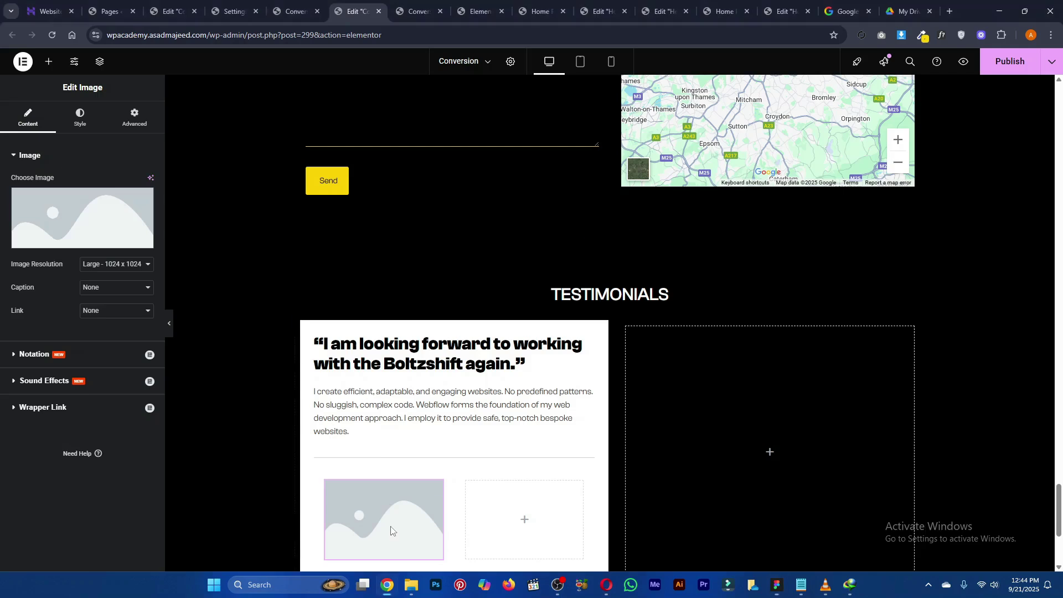
pyautogui.click(77, 206)
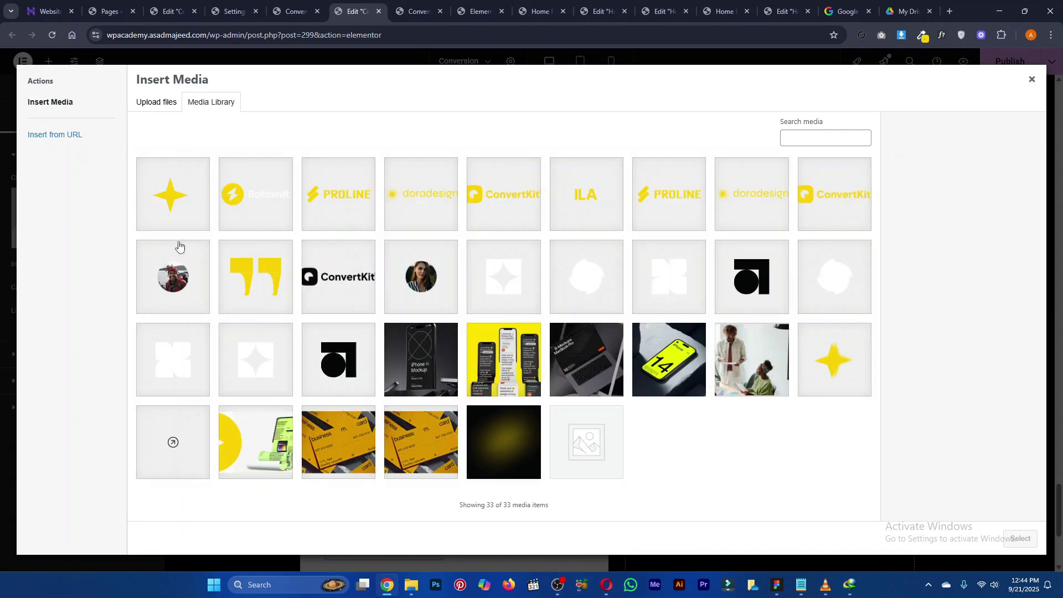
pyautogui.click(421, 277)
pyautogui.click(1021, 539)
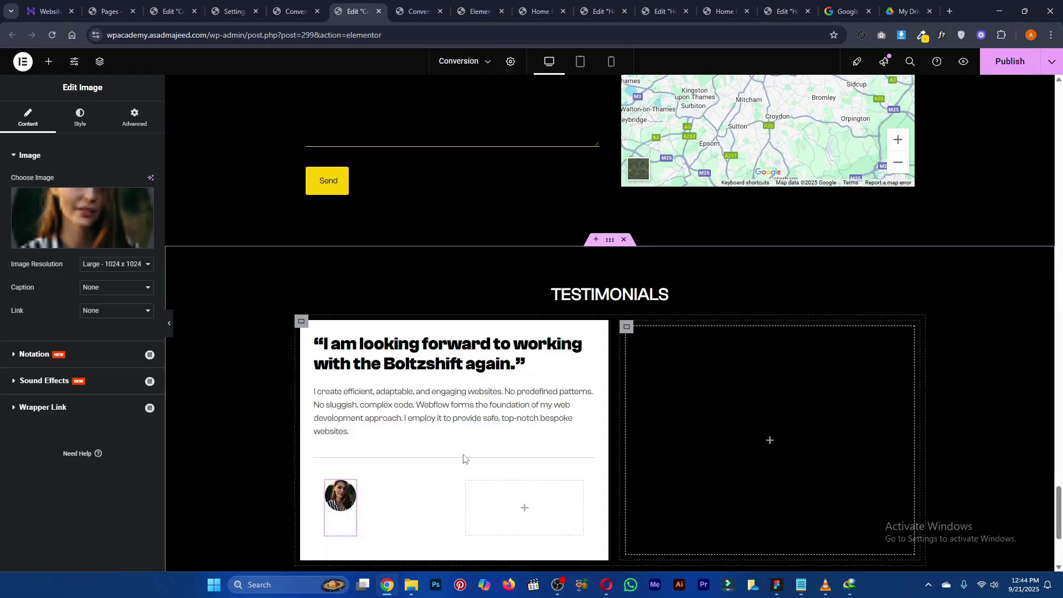
# Add a Text Editor widget beside the portrait in the first nested container
pyautogui.click(49, 66)
pyautogui.write('text')
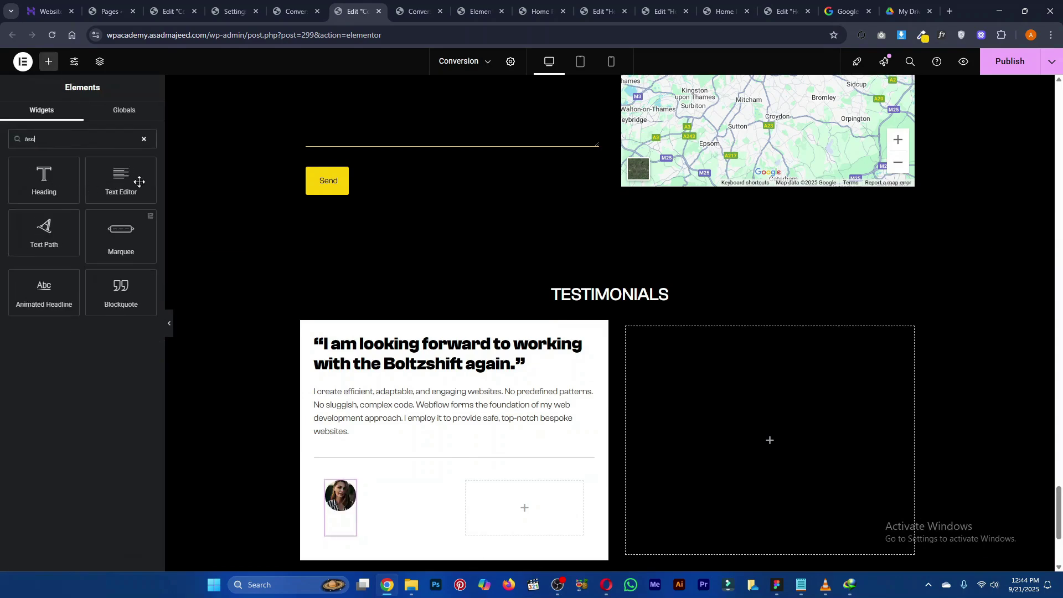
pyautogui.moveTo(123, 179); pyautogui.dragTo(340, 505)
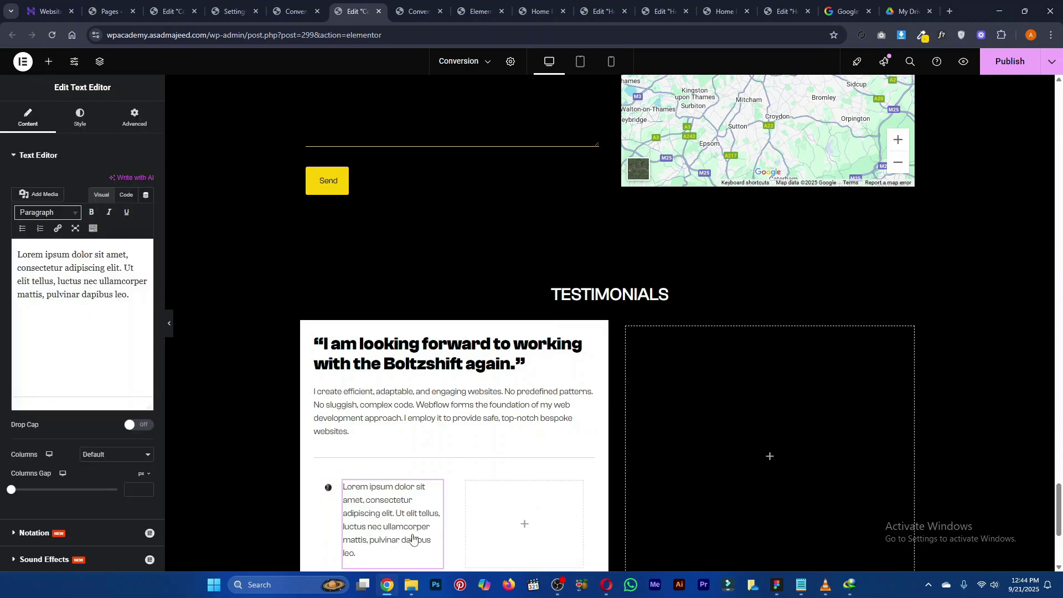
# Copy the reviewer's name from the first testimonial card in Figma and replace the text widget's placeholder text with it
pyautogui.hotkey('alt', 'Tab')
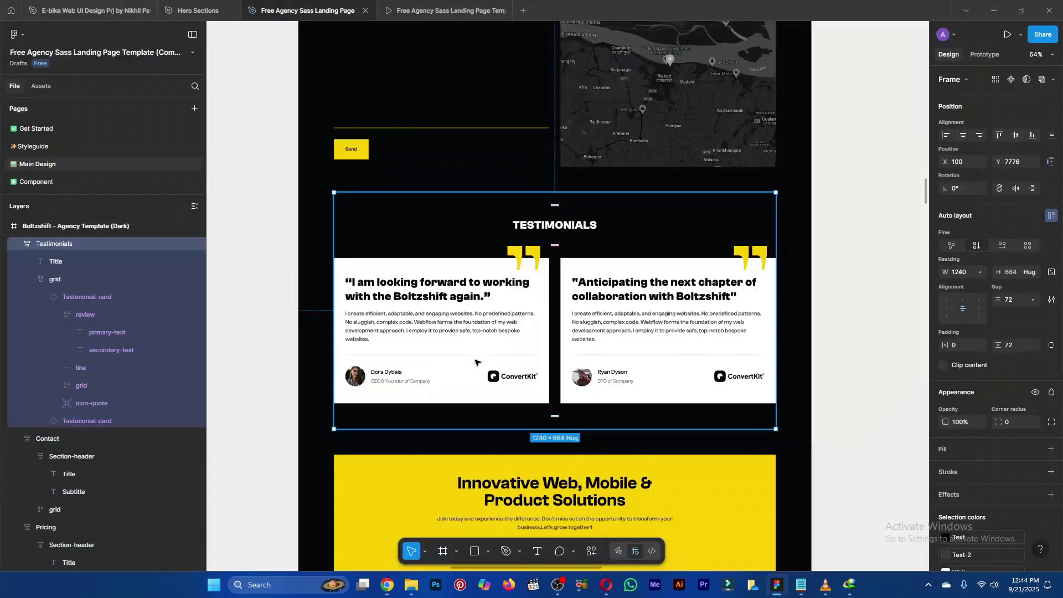
pyautogui.doubleClick(391, 375)
pyautogui.doubleClick(391, 374)
pyautogui.doubleClick(391, 374)
pyautogui.doubleClick(391, 373)
pyautogui.doubleClick(390, 374)
pyautogui.doubleClick(389, 373)
pyautogui.doubleClick(388, 373)
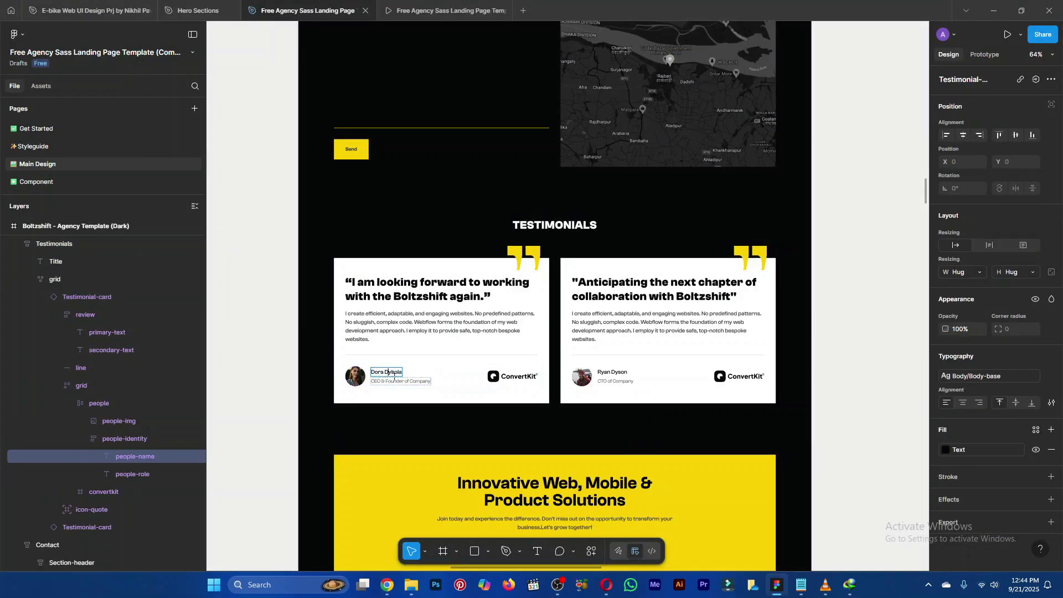
pyautogui.hotkey('alt', 'Tab')
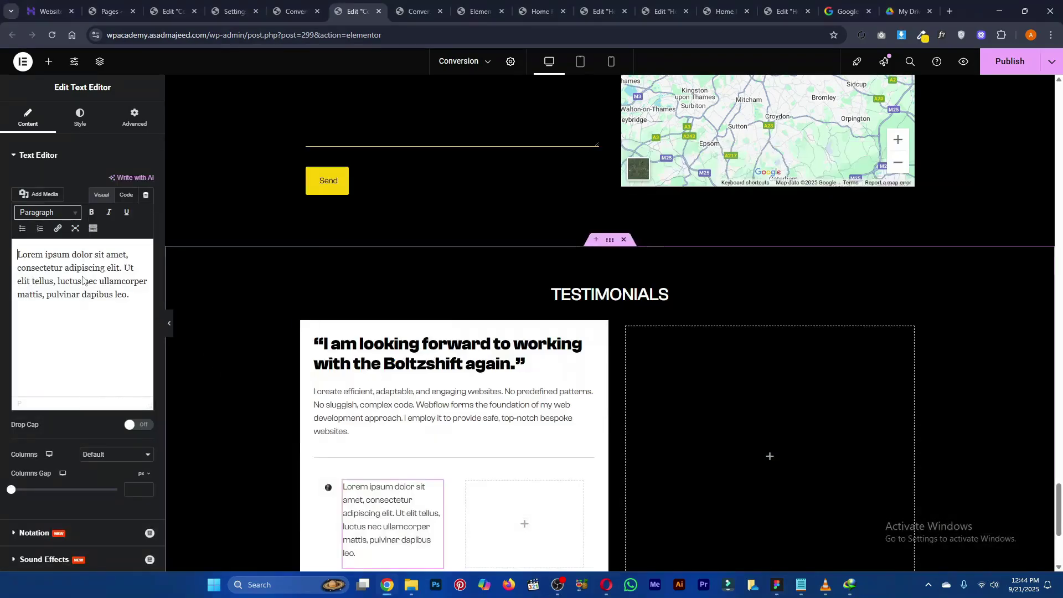
pyautogui.hotkey('ctrl', 'a')
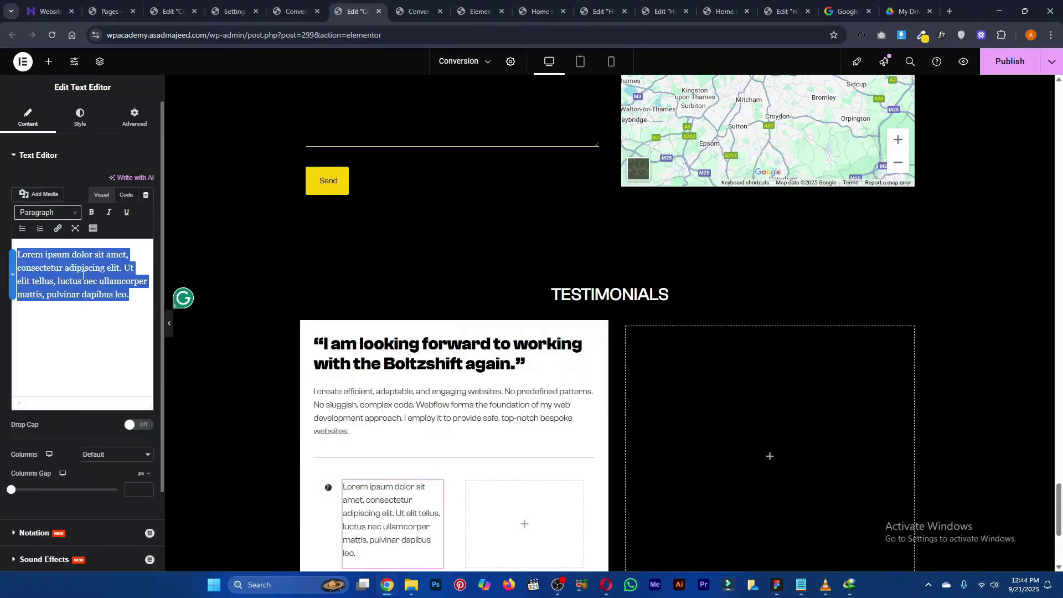
pyautogui.write('Dora Dybala')
# Copy the role "CEO & Founder of Company" from Figma into a new paragraph below the reviewer's name, and make the name bold
pyautogui.hotkey('alt', 'Tab')
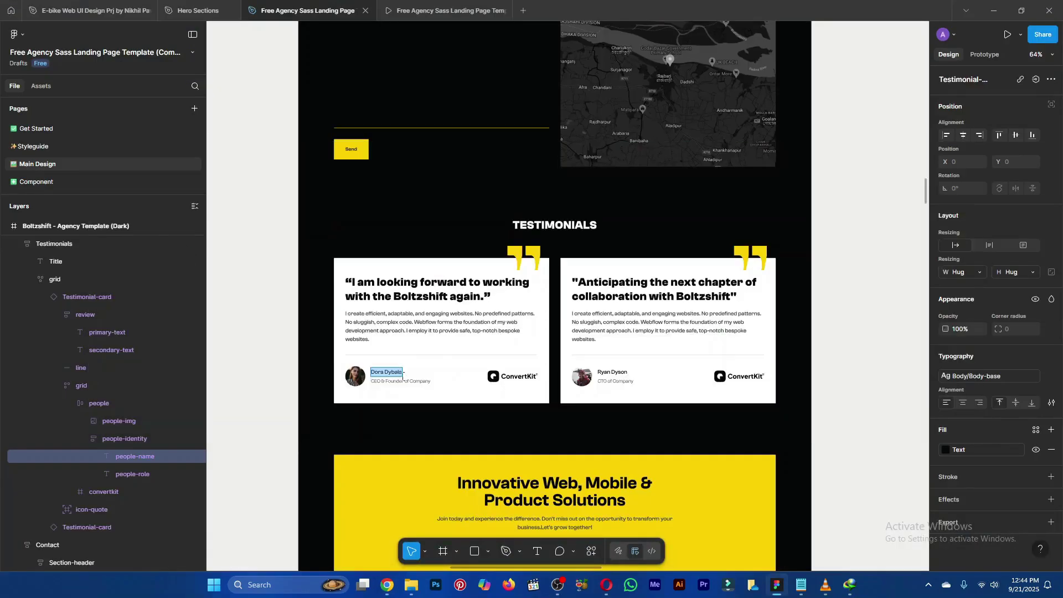
pyautogui.doubleClick(402, 381)
pyautogui.hotkey('alt', 'Tab')
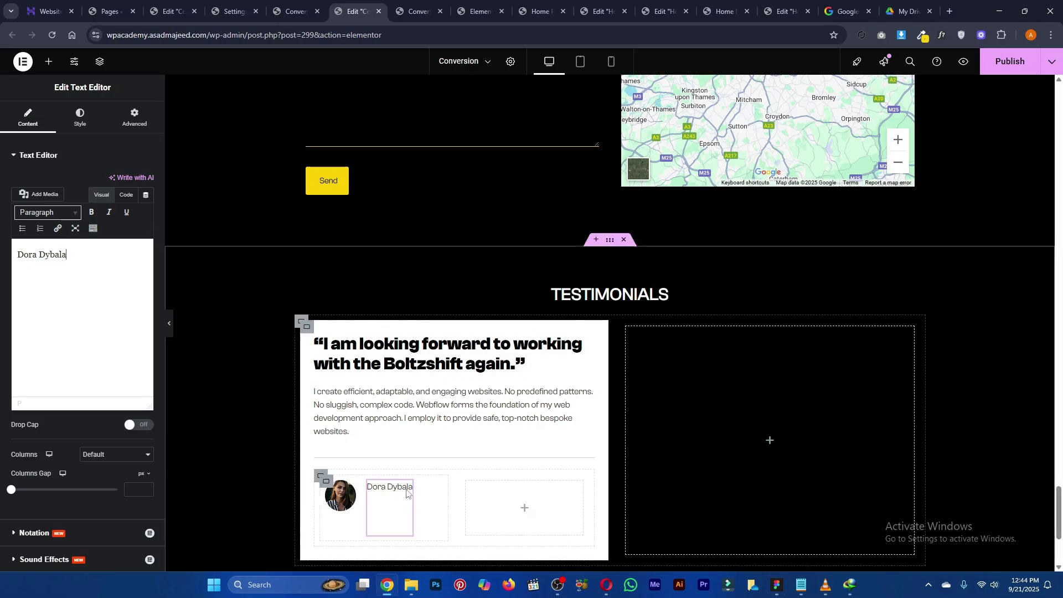
pyautogui.click(84, 262)
pyautogui.press('Return')
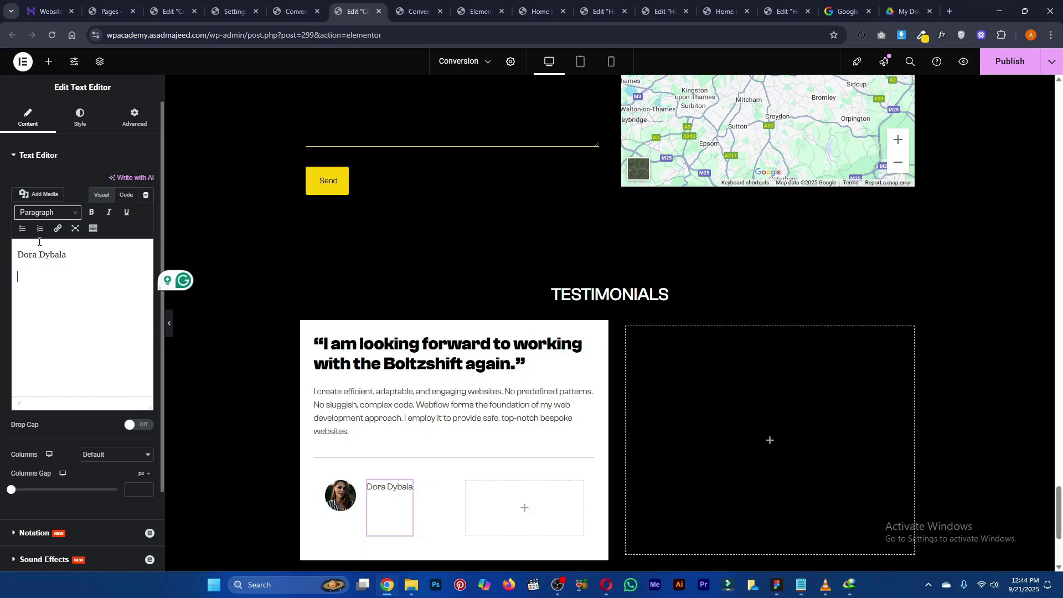
pyautogui.write('CEO & Founder of Company')
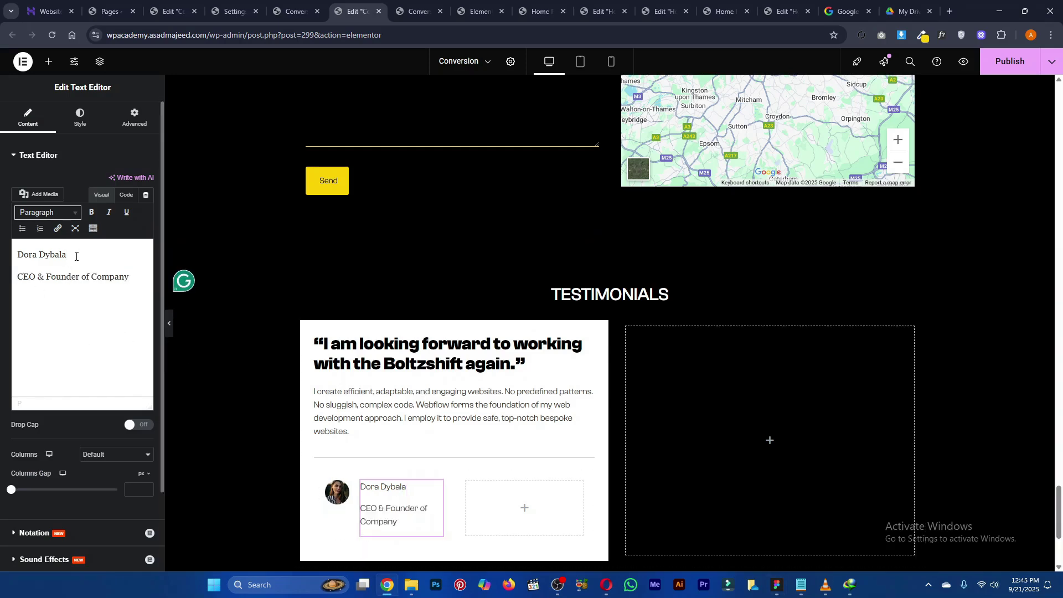
pyautogui.tripleClick(10, 255)
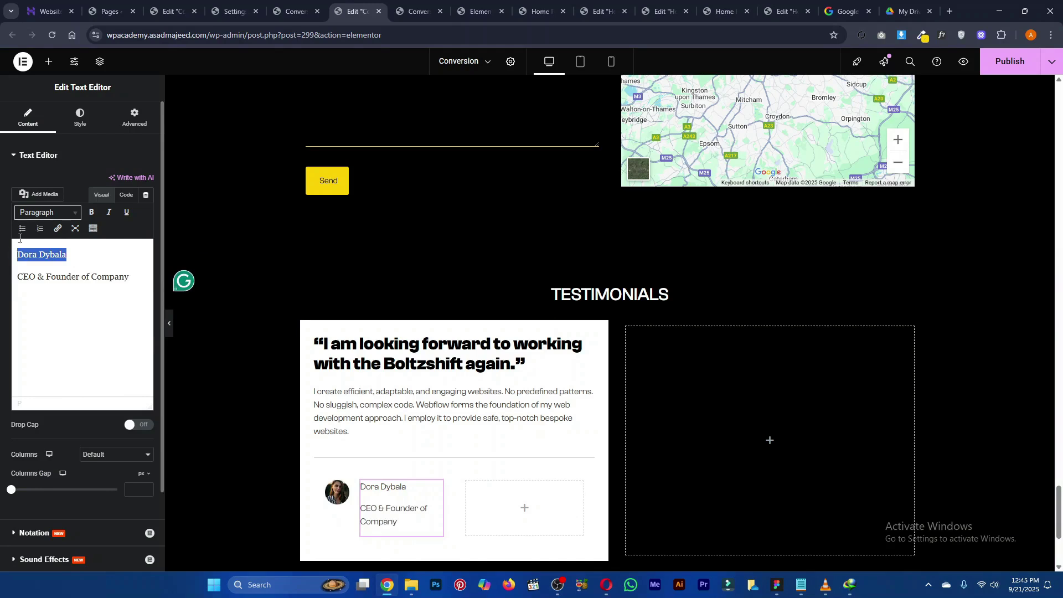
pyautogui.click(92, 212)
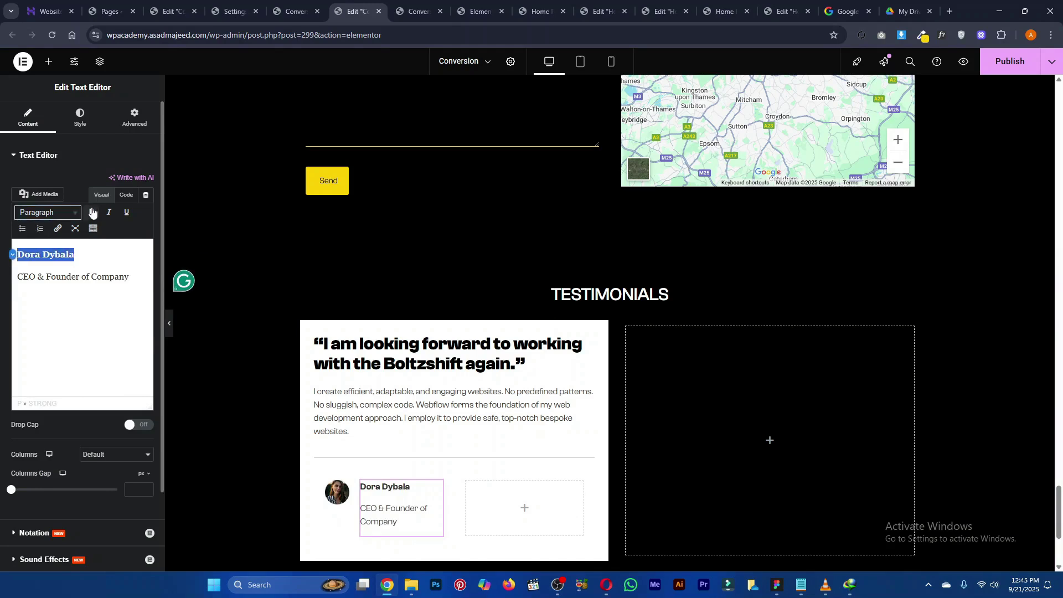
# Set the text color of the reviewer's name and role to the global color Text Black
pyautogui.click(71, 122)
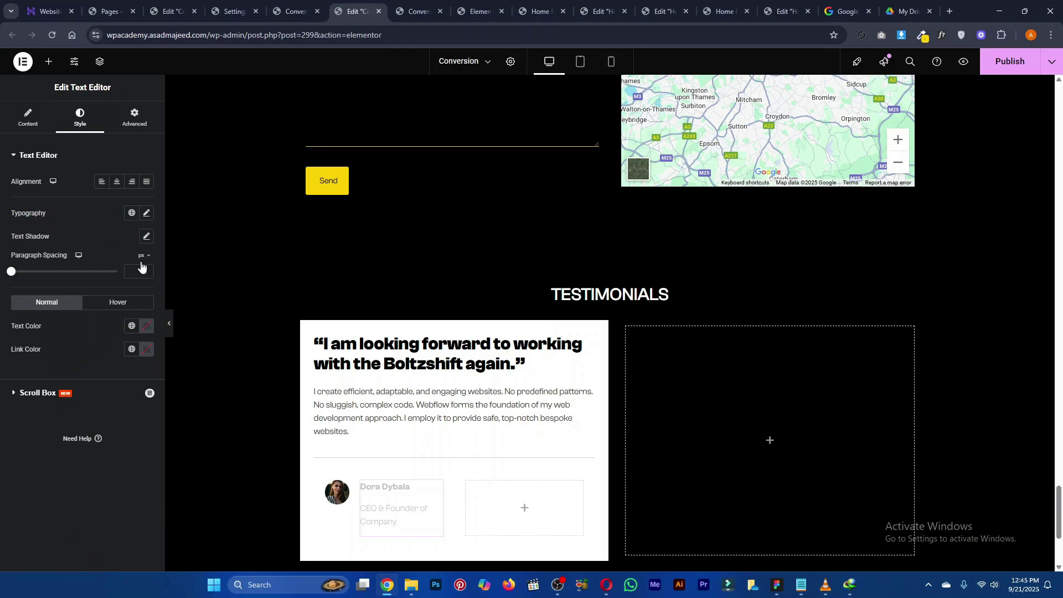
pyautogui.click(132, 327)
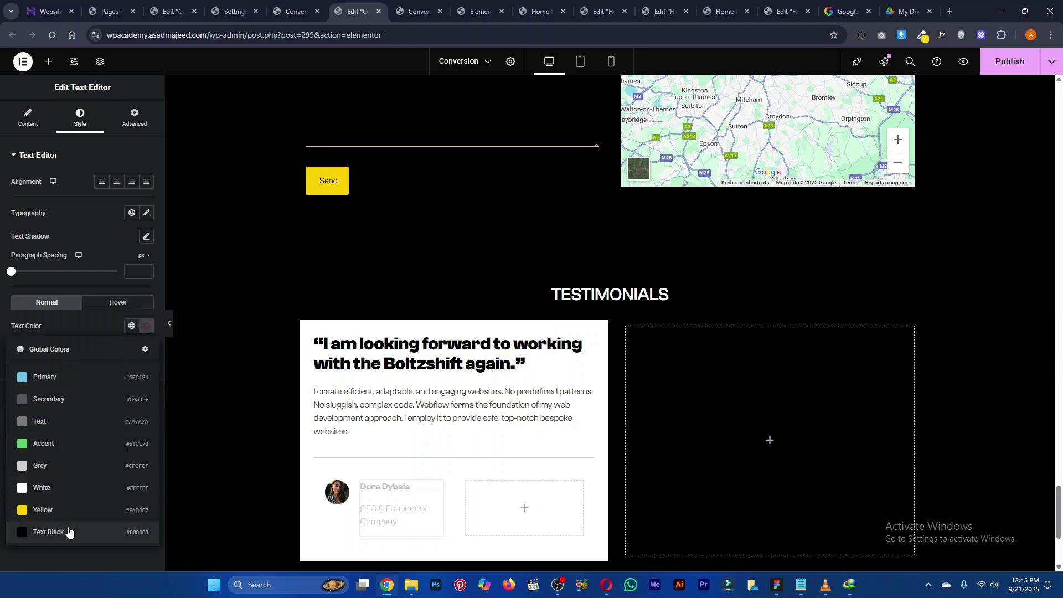
pyautogui.click(50, 532)
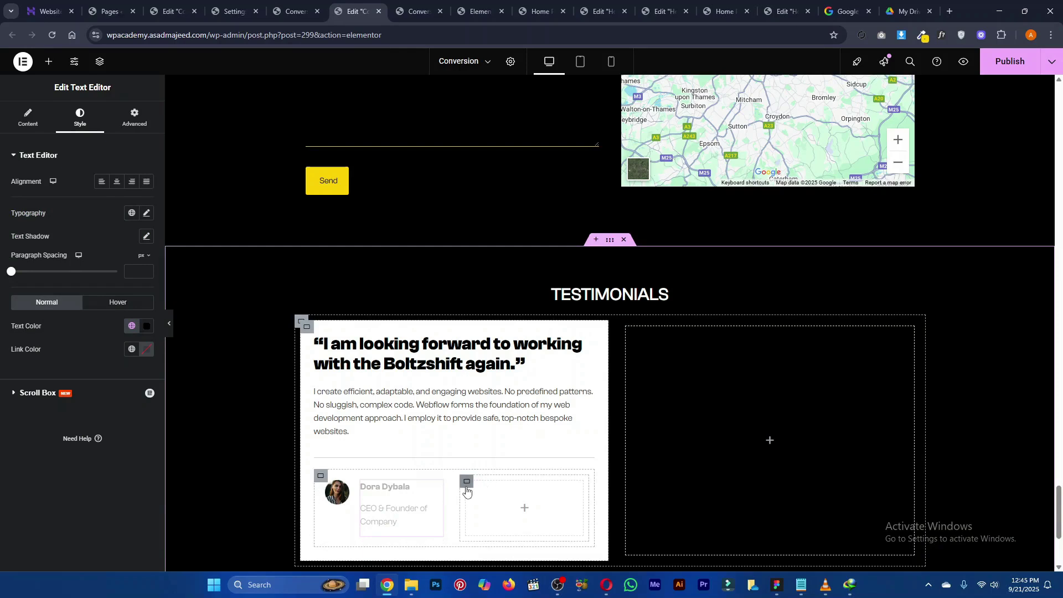
# Add an Image widget to the empty second nested container in the first testimonial card
pyautogui.click(467, 488)
pyautogui.click(48, 62)
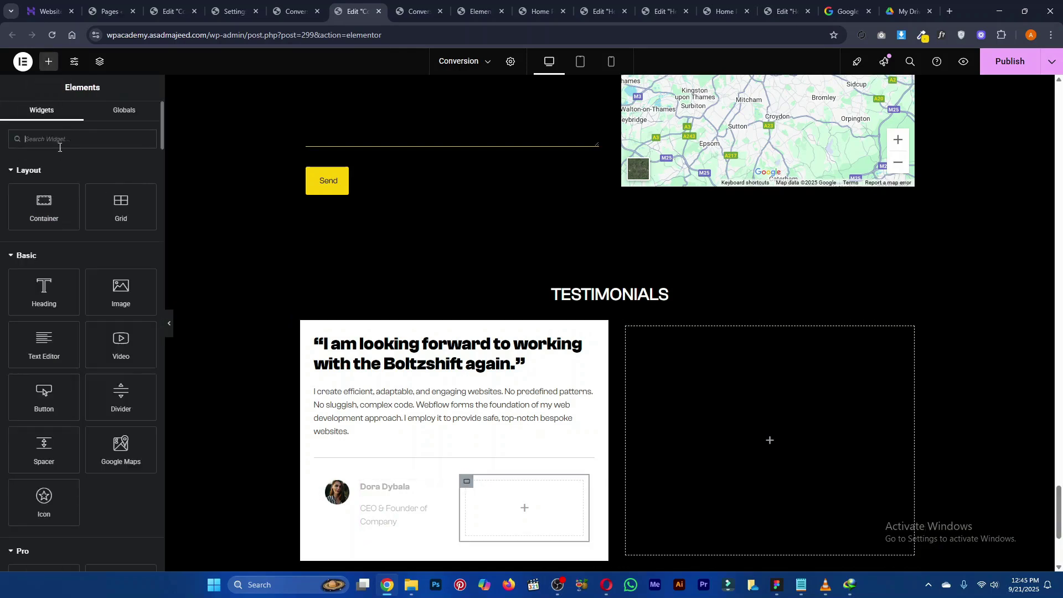
pyautogui.click(54, 139)
pyautogui.write('image')
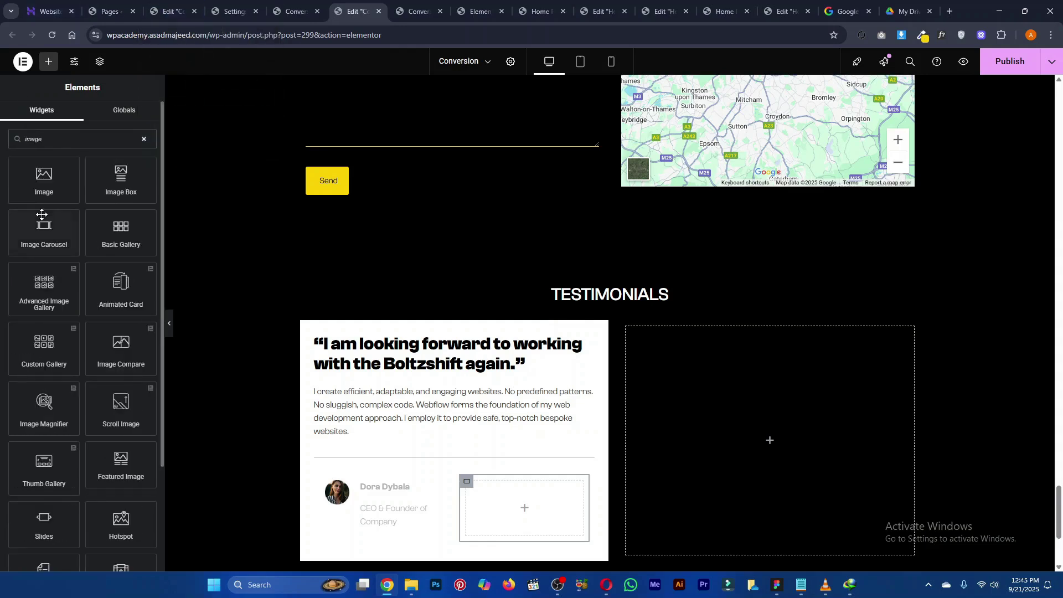
pyautogui.moveTo(44, 180); pyautogui.dragTo(539, 509)
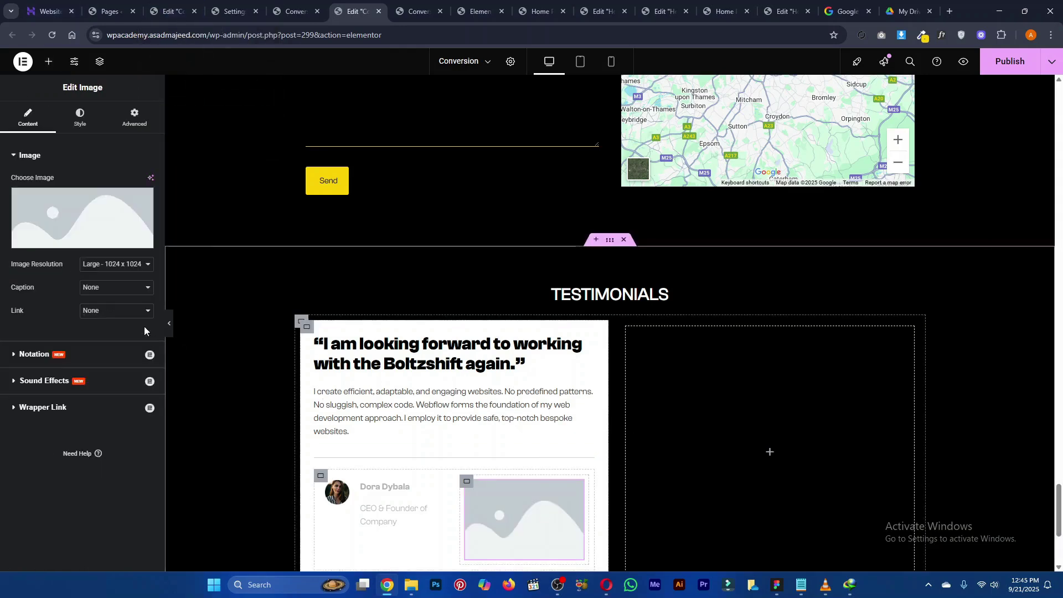
# Check the company logo in the Figma card and choose the black convertkit.png logo from the media library for the new image
pyautogui.click(105, 231)
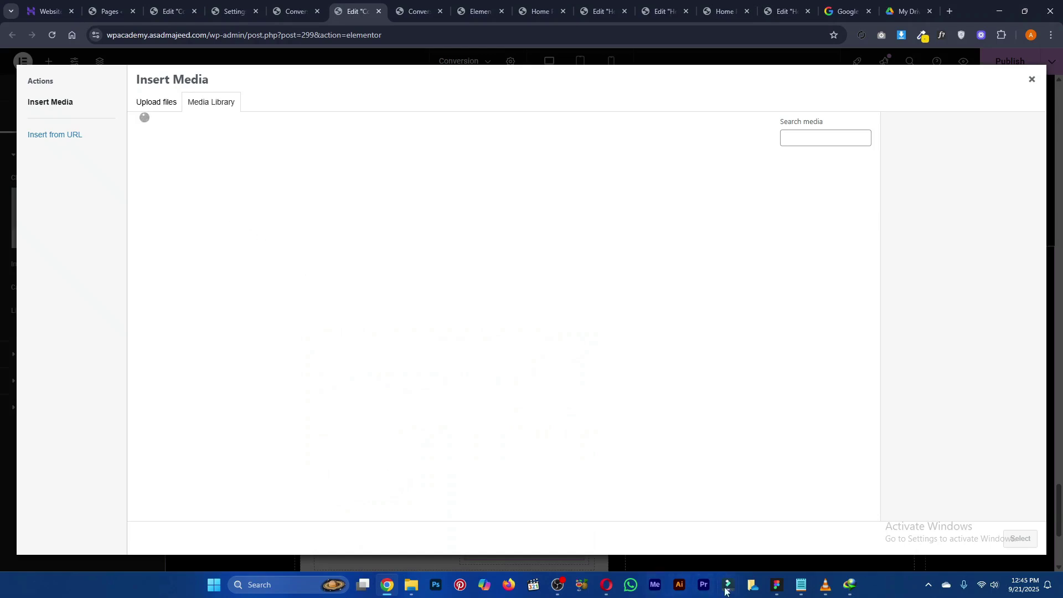
pyautogui.click(777, 586)
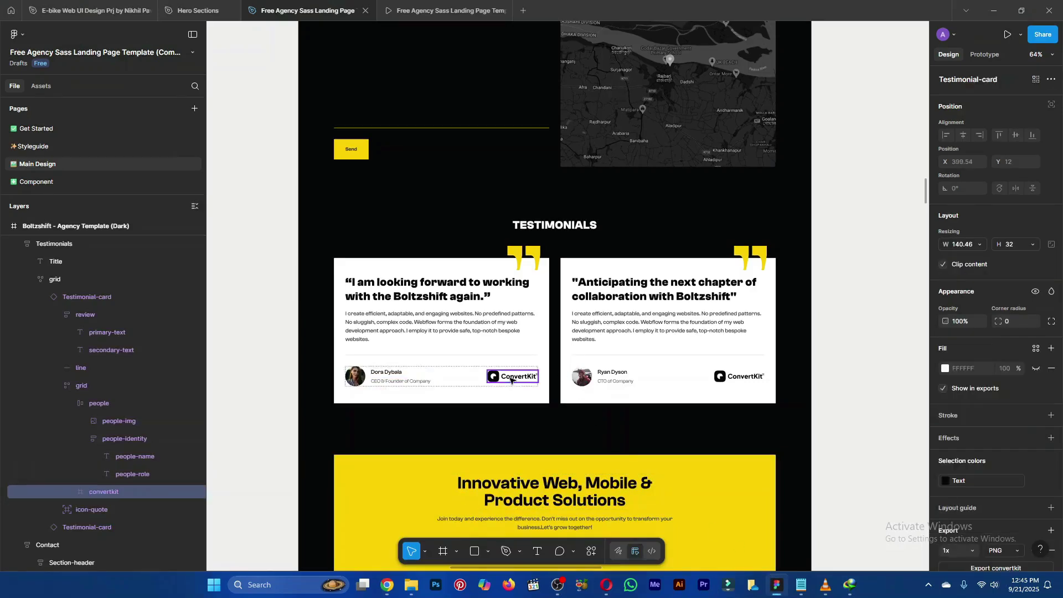
pyautogui.hotkey('alt', 'Tab')
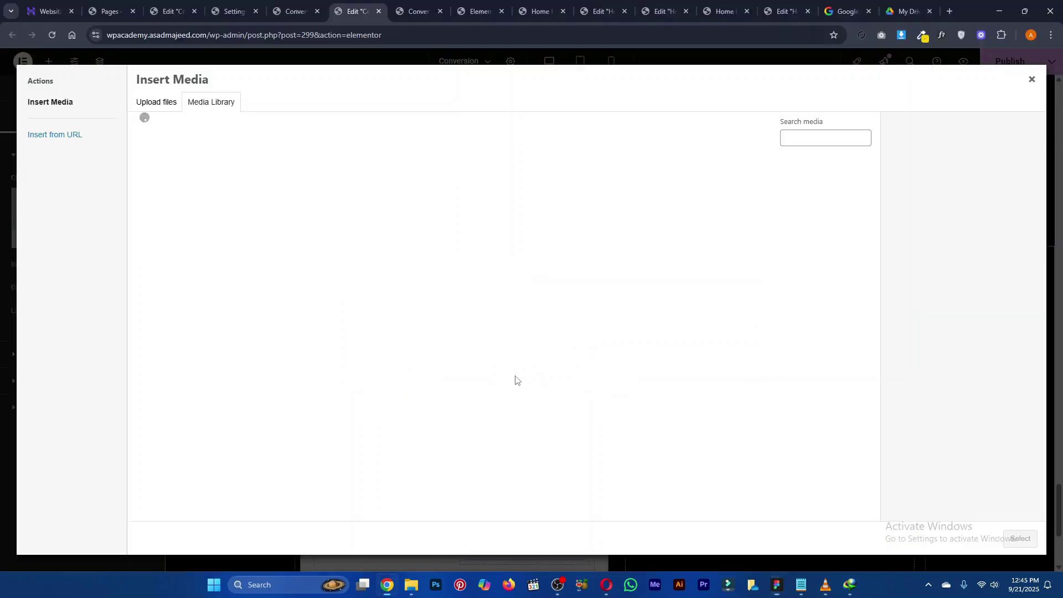
pyautogui.click(1032, 79)
pyautogui.click(536, 510)
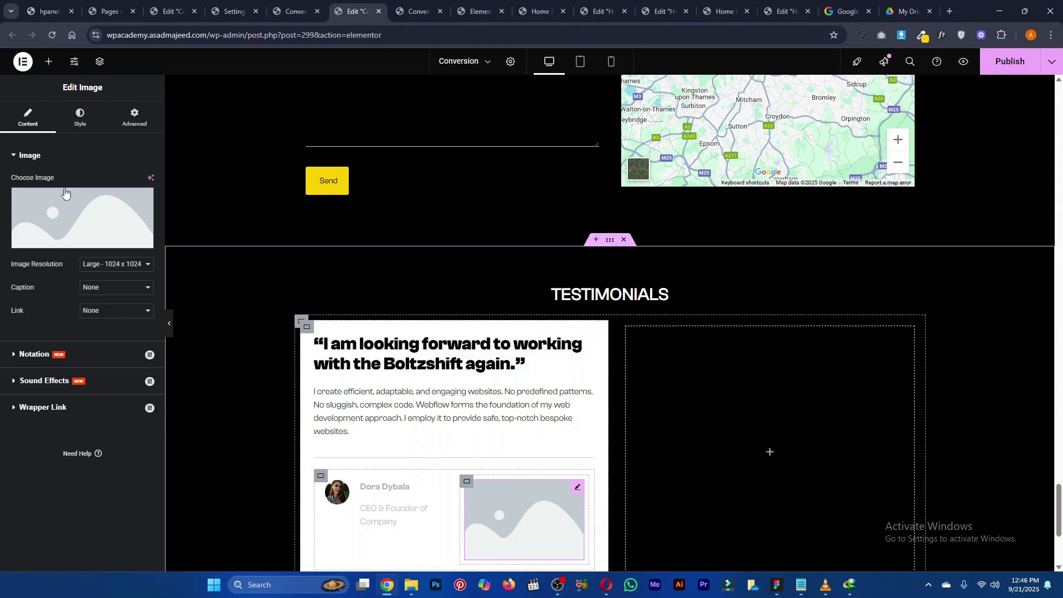
pyautogui.click(65, 192)
pyautogui.click(340, 295)
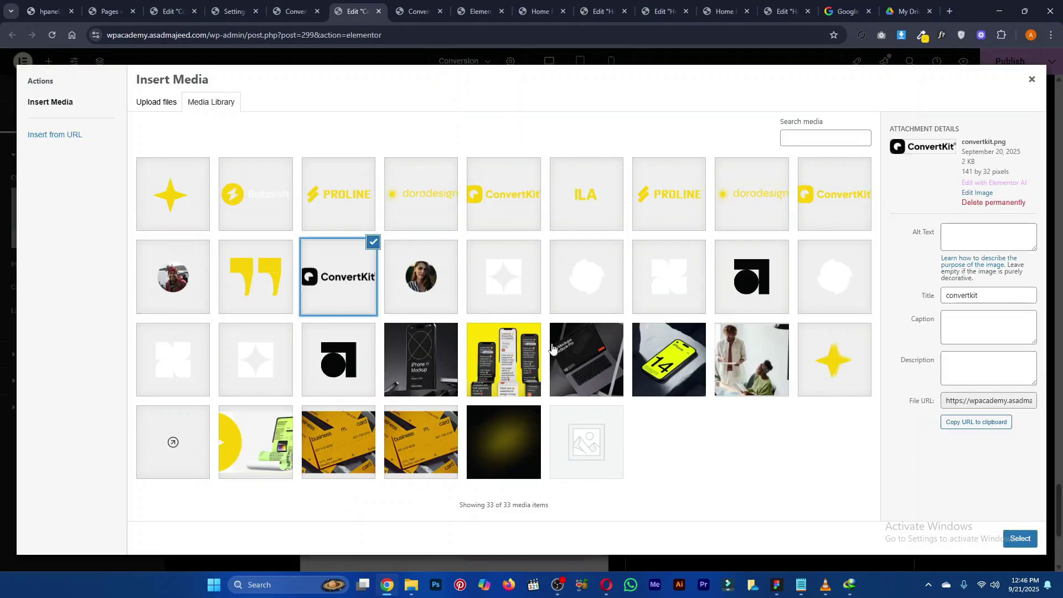
pyautogui.click(1021, 539)
pyautogui.scroll(-1, 526, 499)
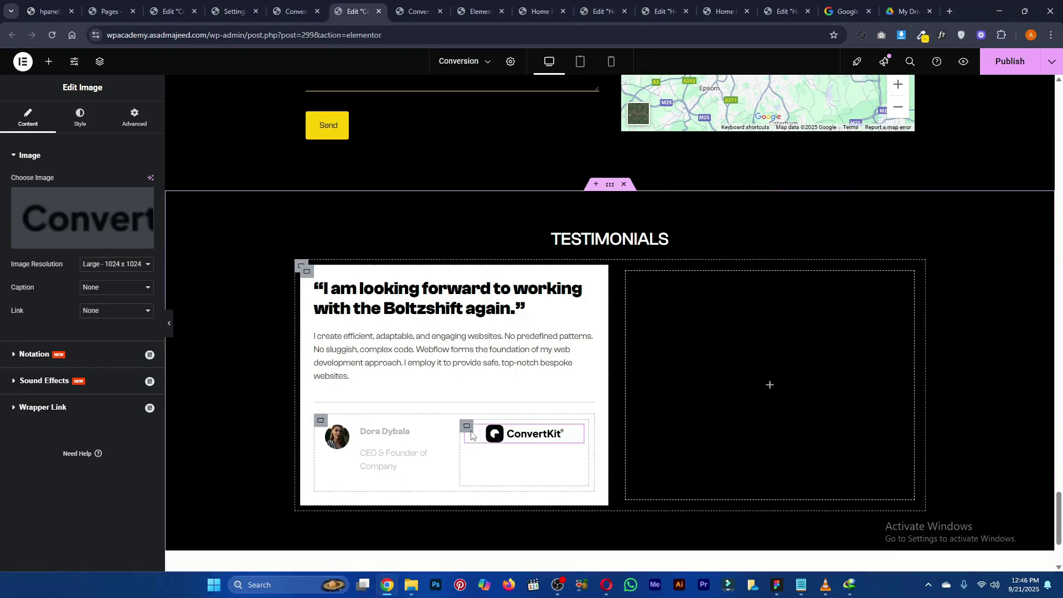
# Center the content and items of the row container holding the reviewer and logo, and set its padding to 0
pyautogui.click(467, 427)
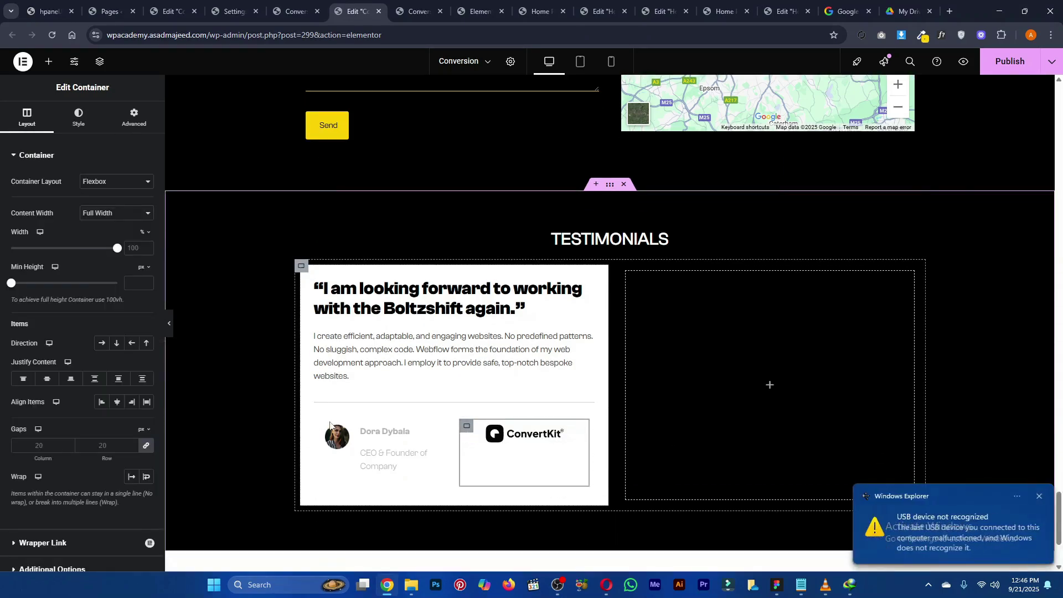
pyautogui.click(319, 420)
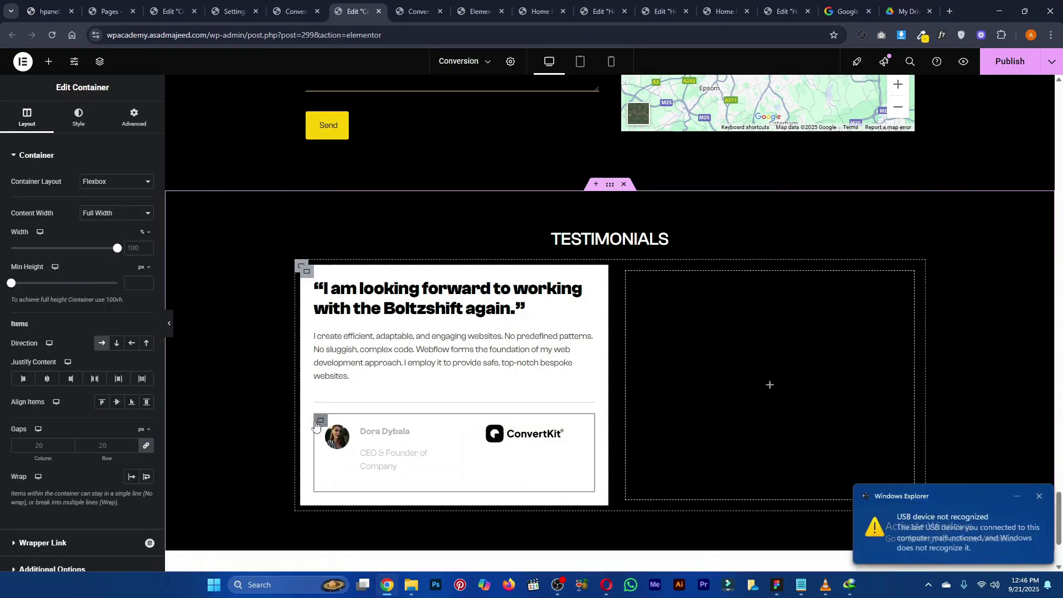
pyautogui.click(116, 402)
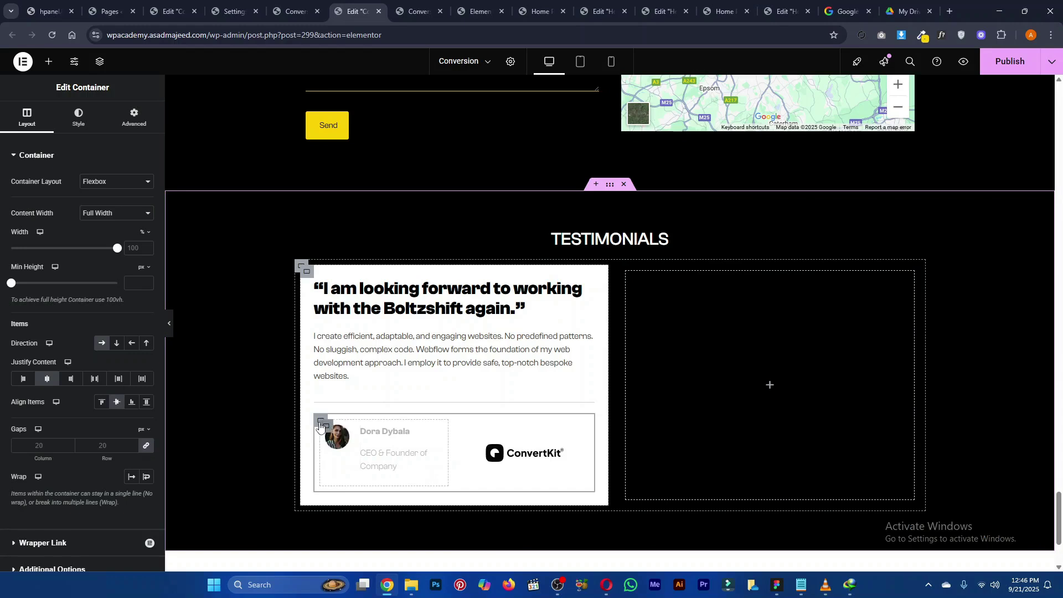
pyautogui.click(129, 128)
pyautogui.click(27, 235)
pyautogui.write('0')
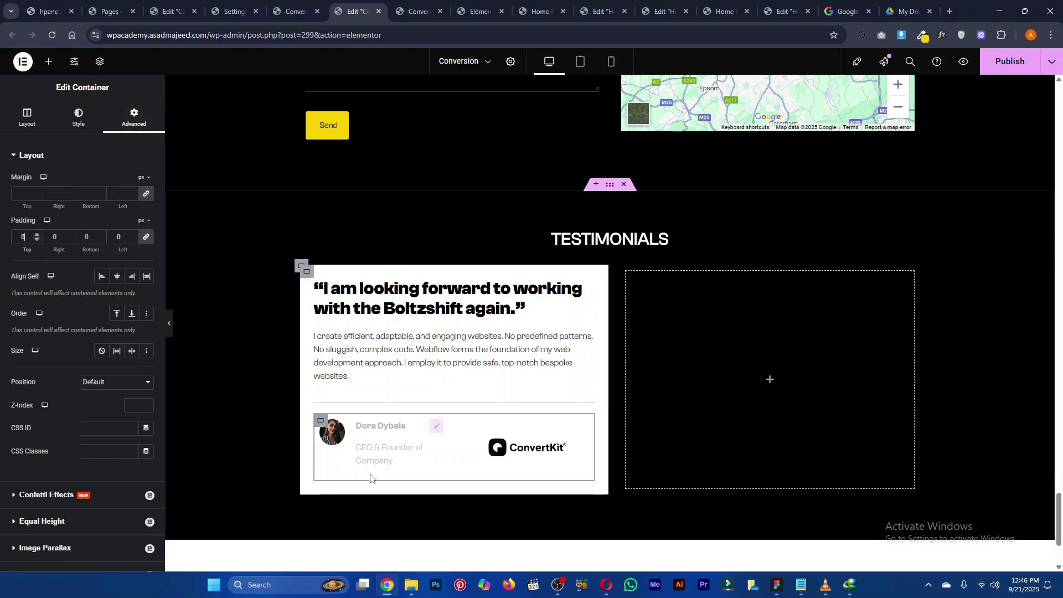
# Set the padding of both nested containers, the reviewer's and the logo's, to 0
pyautogui.click(99, 61)
pyautogui.scroll(-5, 949, 322)
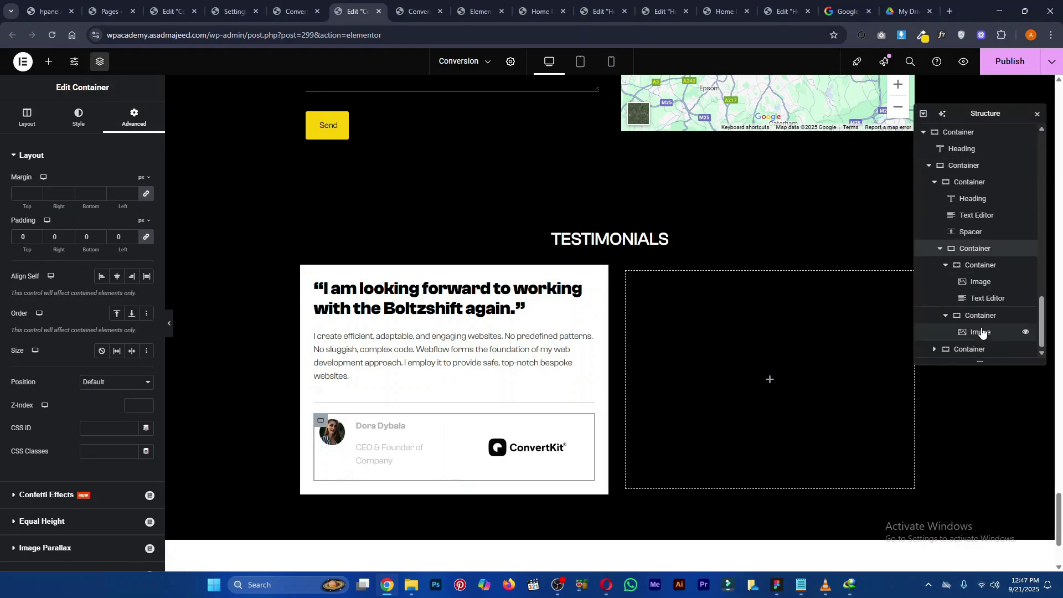
pyautogui.click(984, 270)
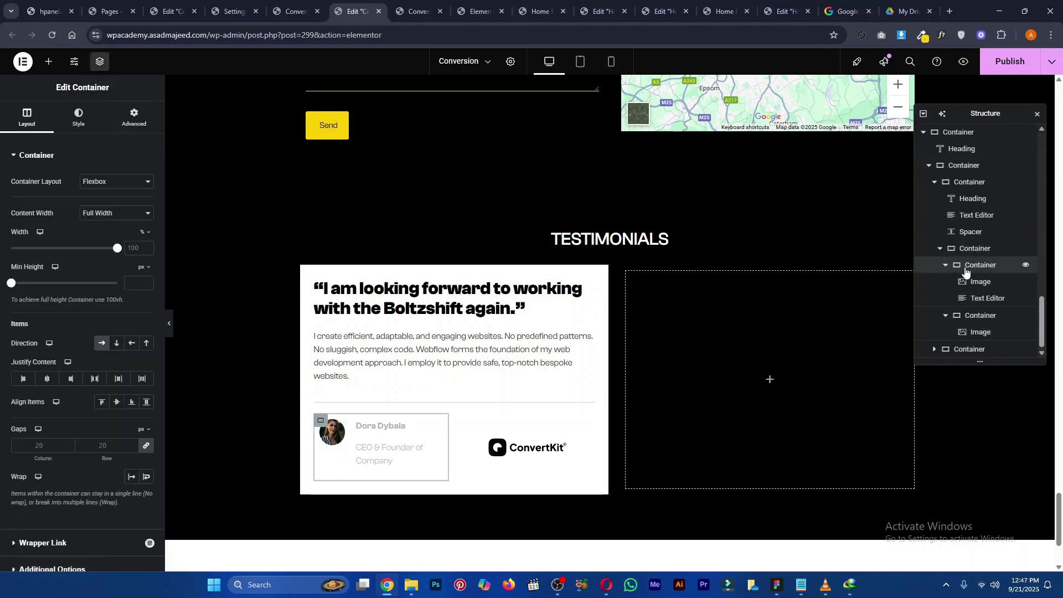
pyautogui.click(131, 123)
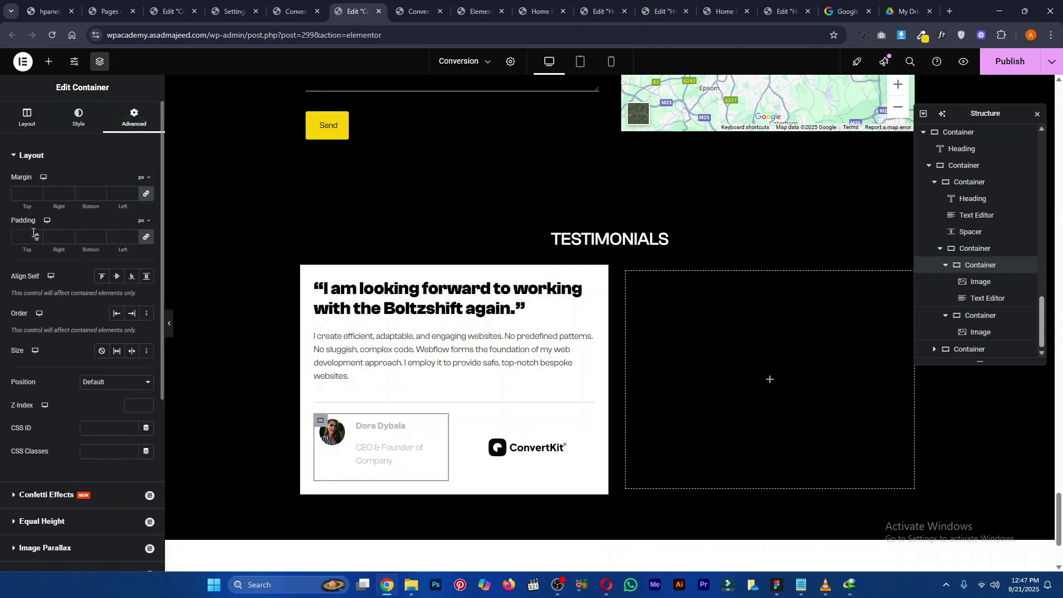
pyautogui.click(992, 315)
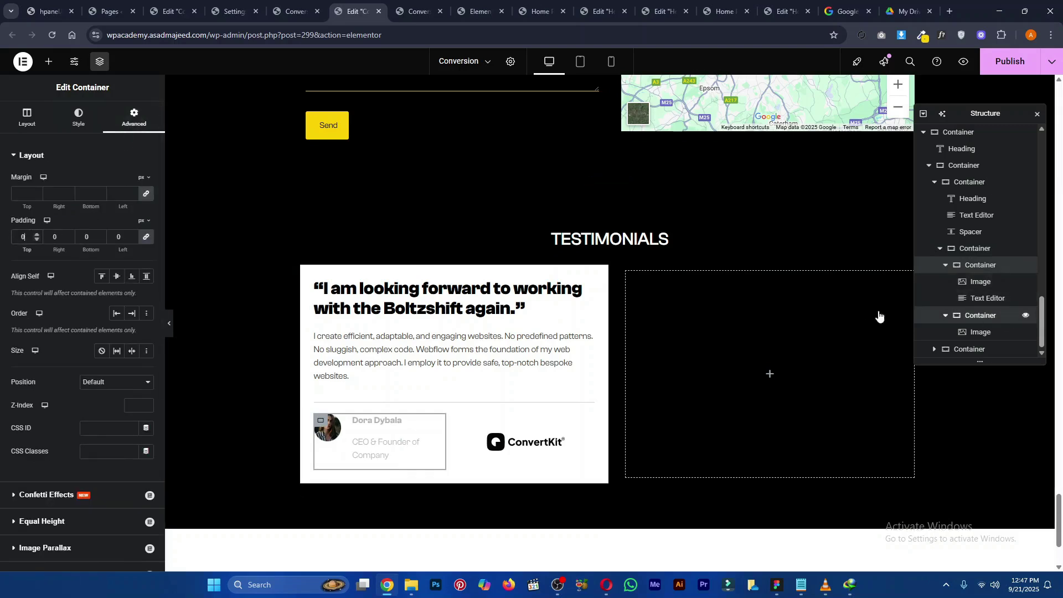
pyautogui.click(133, 118)
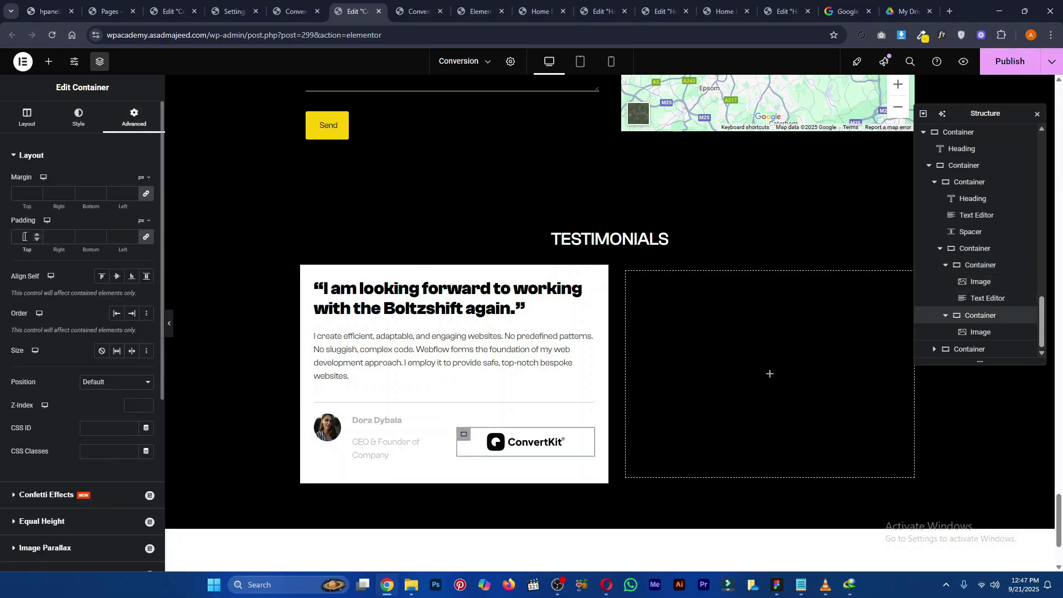
pyautogui.click(23, 236)
pyautogui.write('0')
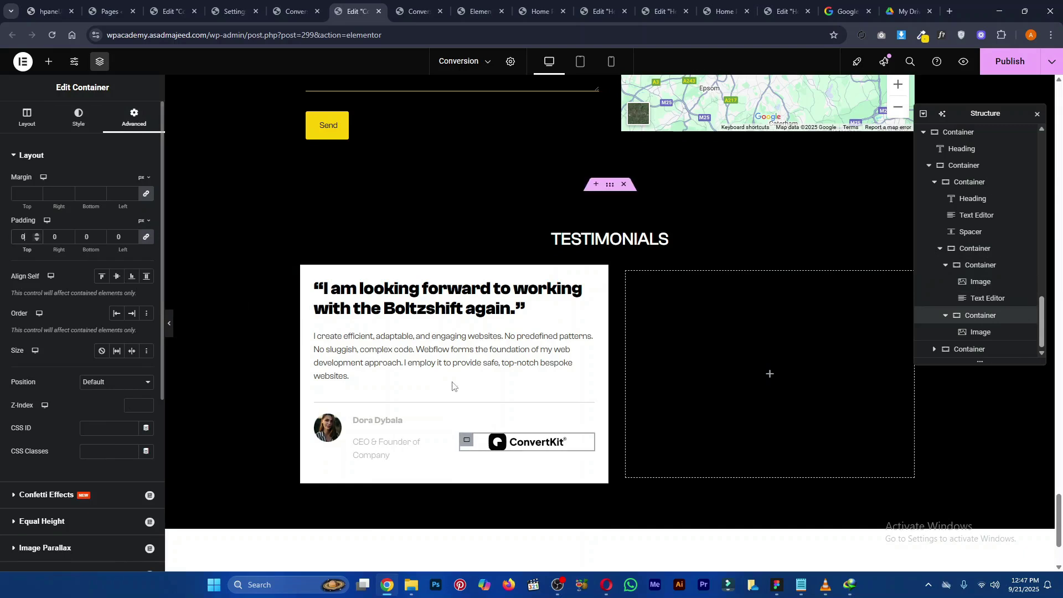
# Set the reviewer container's width to 70% and the logo container's width to 30%
pyautogui.click(981, 267)
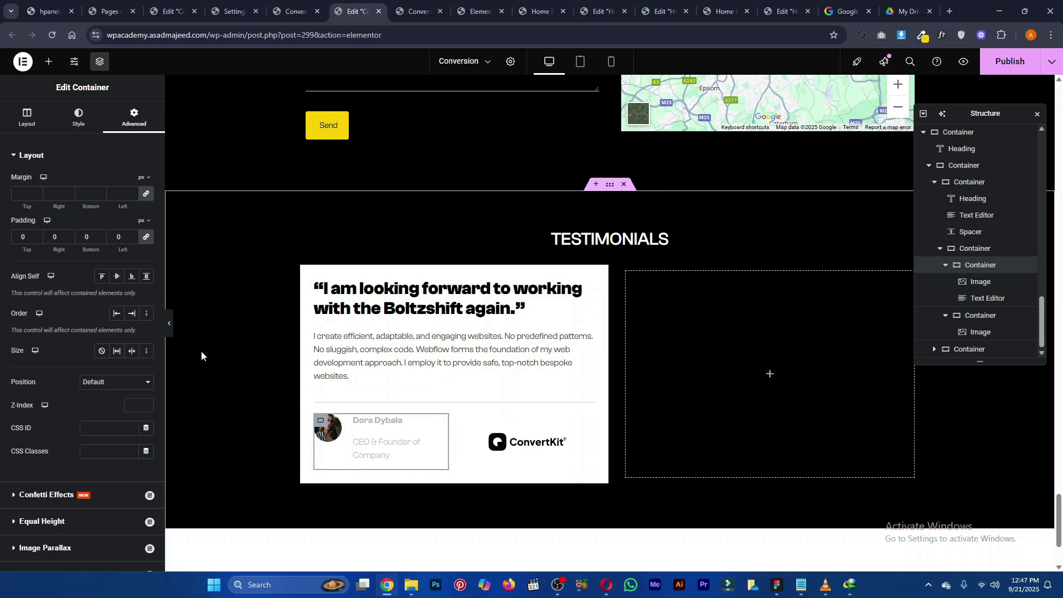
pyautogui.click(25, 123)
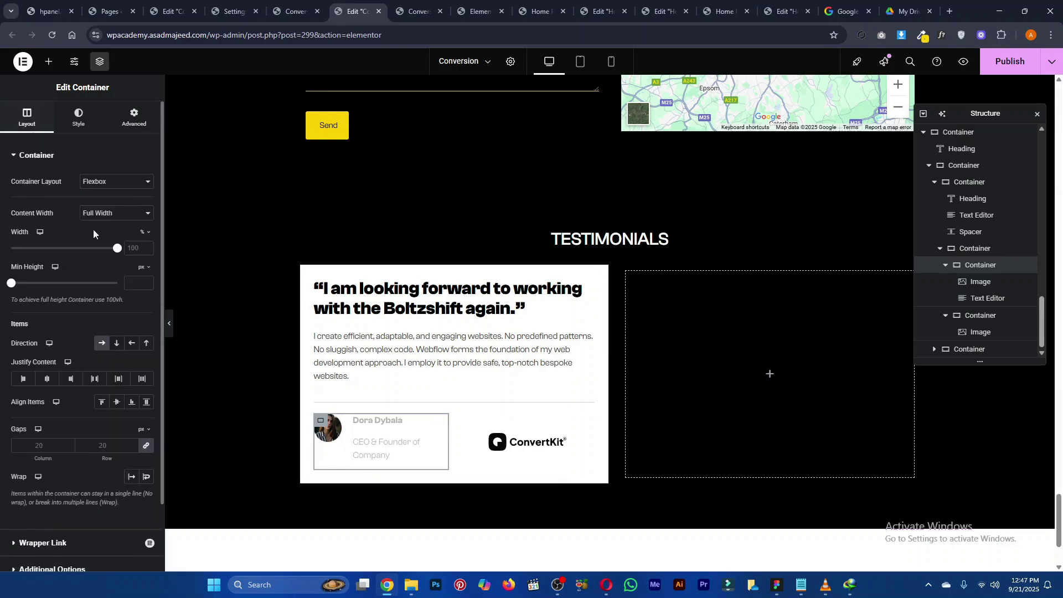
pyautogui.doubleClick(134, 246)
pyautogui.write('70')
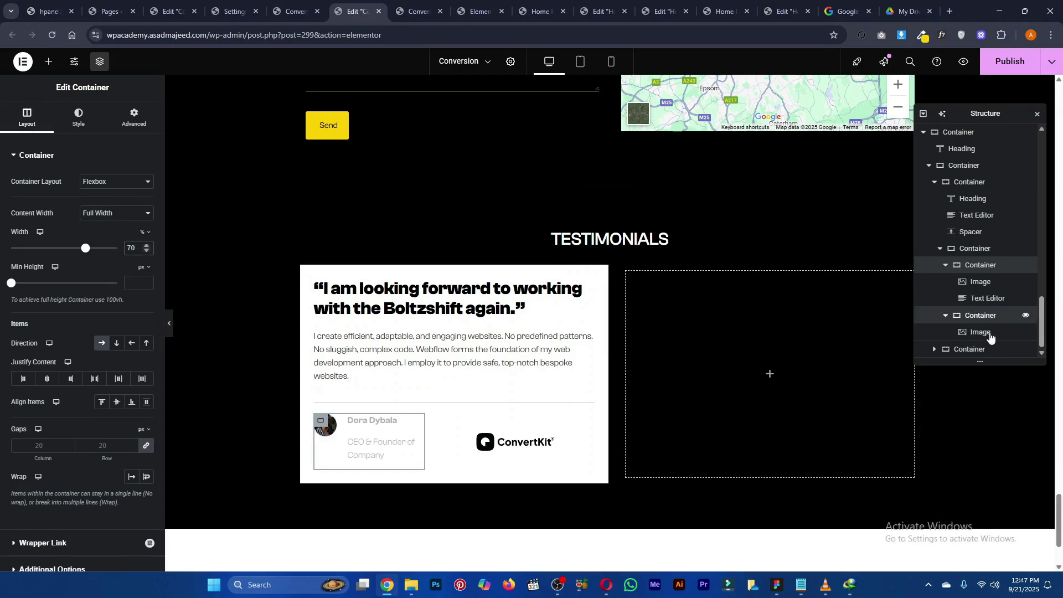
pyautogui.click(981, 315)
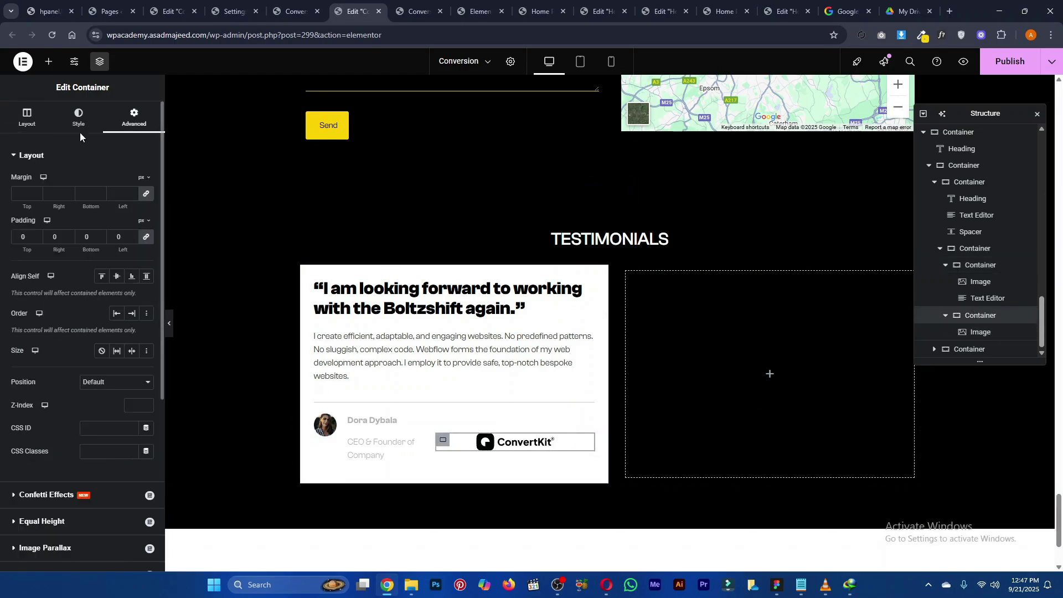
pyautogui.click(26, 117)
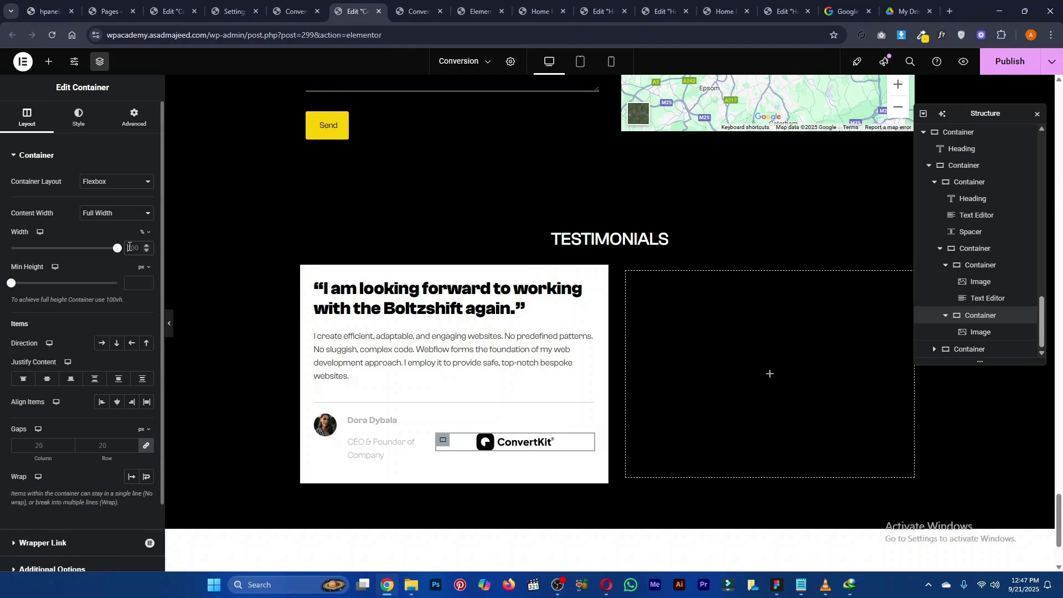
pyautogui.click(129, 247)
pyautogui.write('30')
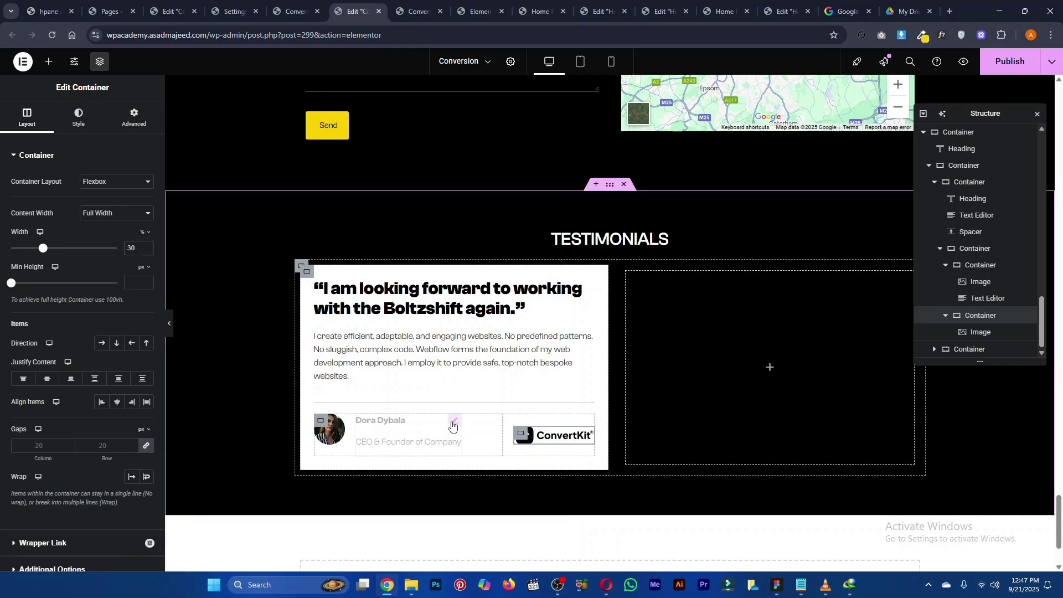
# Set the line height of the reviewer's name and role text to 18 px
pyautogui.click(453, 423)
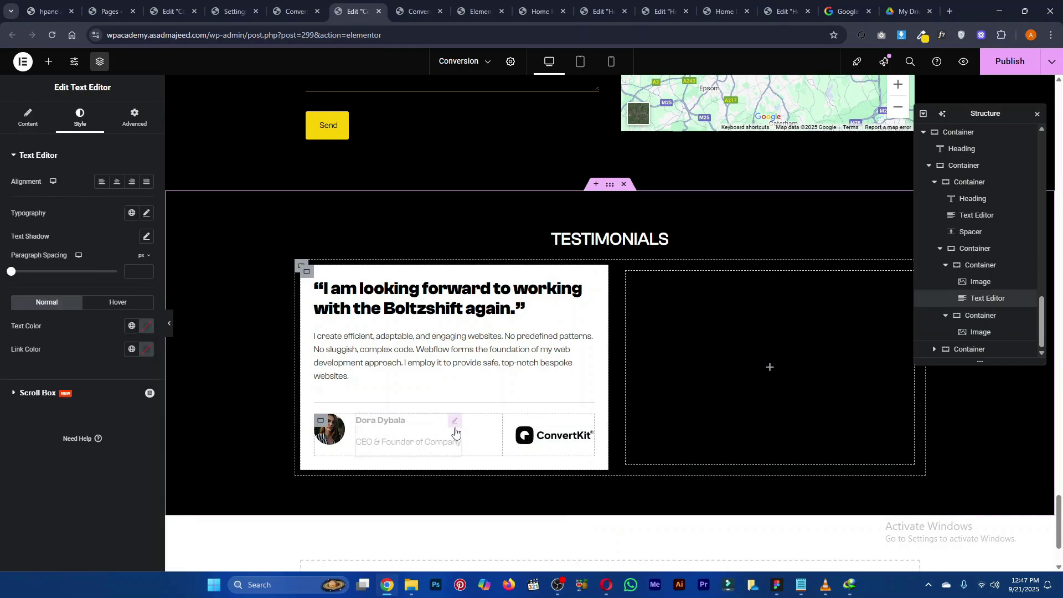
pyautogui.click(147, 214)
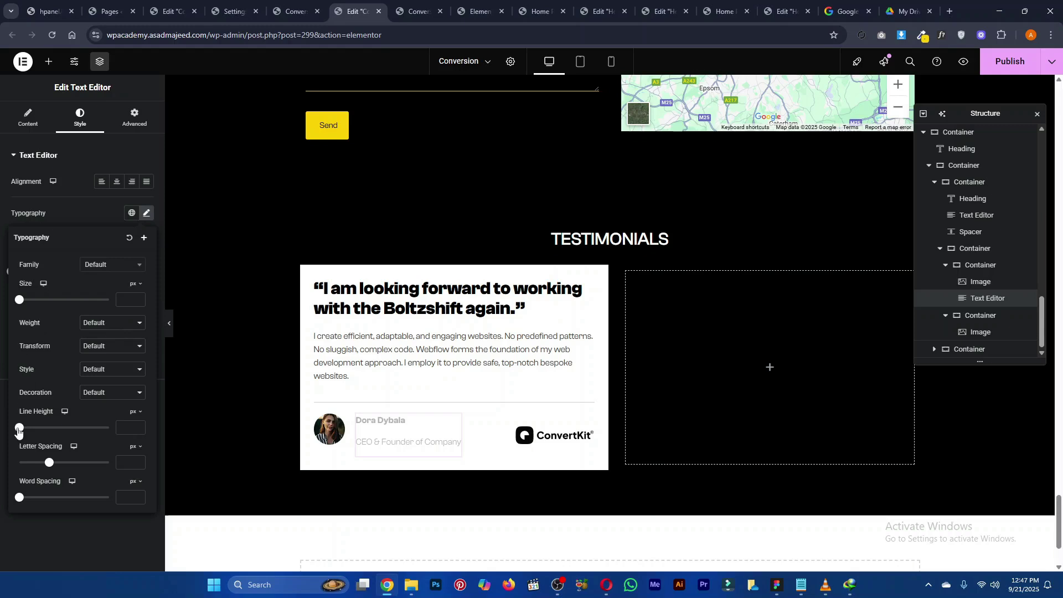
pyautogui.moveTo(17, 431); pyautogui.dragTo(33, 436)
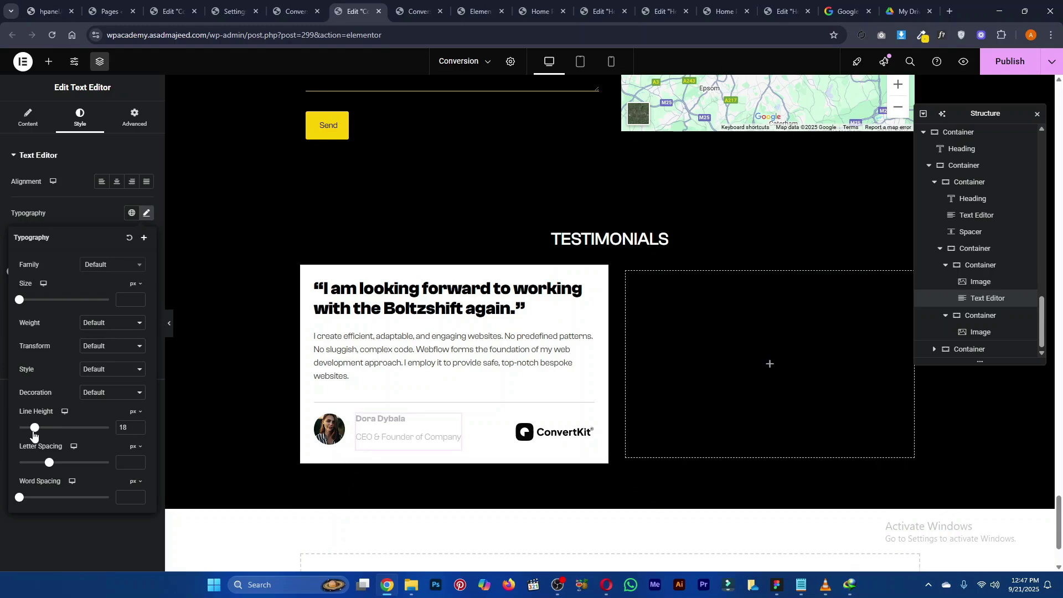
pyautogui.click(94, 533)
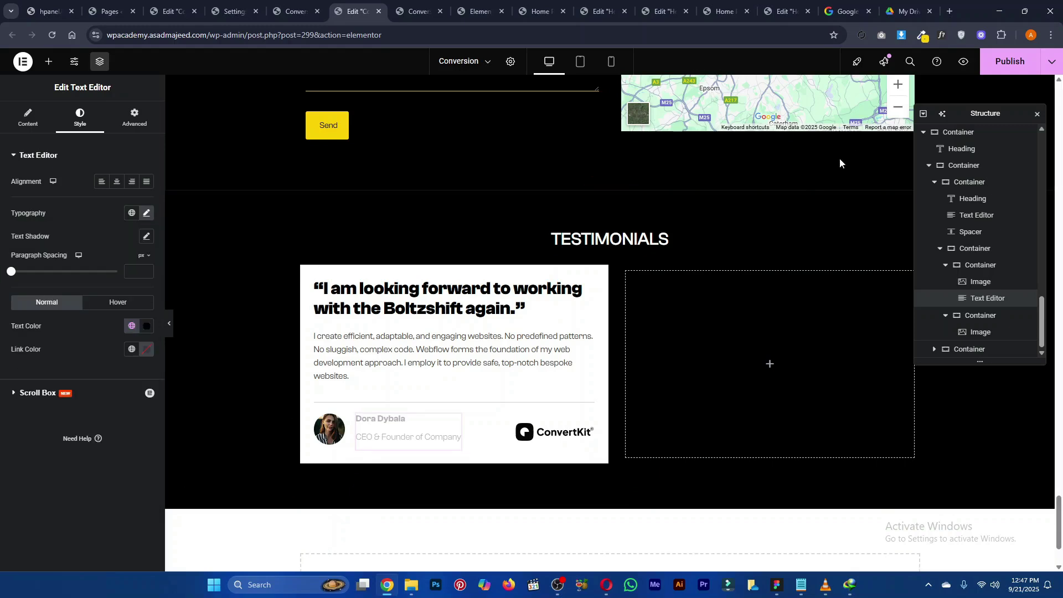
# Switch to the page preview and examine the first testimonial card in the Testimonials section
pyautogui.click(429, 4)
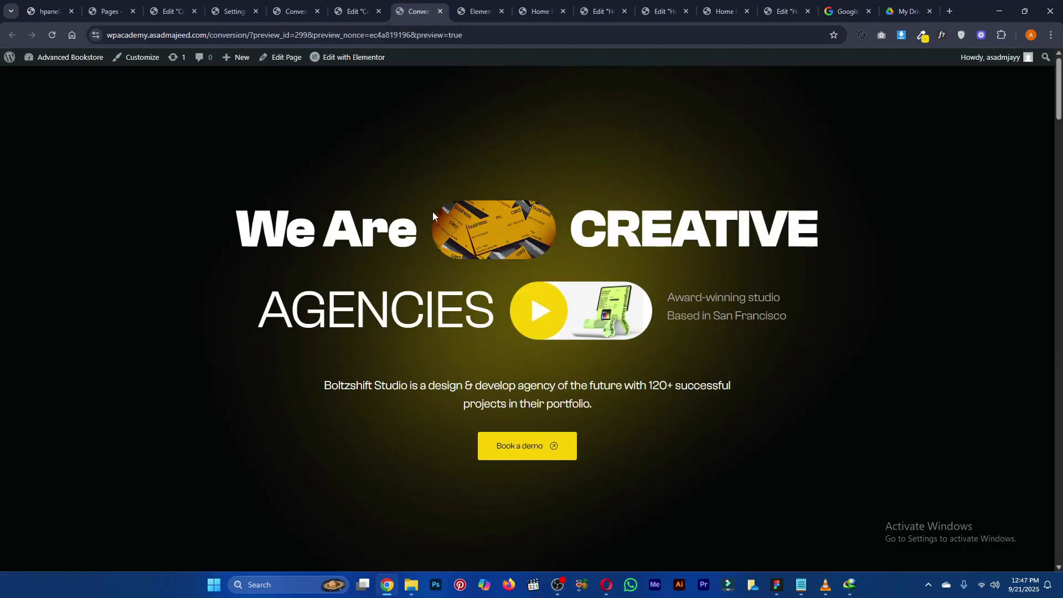
pyautogui.scroll(-10, 421, 232)
pyautogui.scroll(-20, 421, 231)
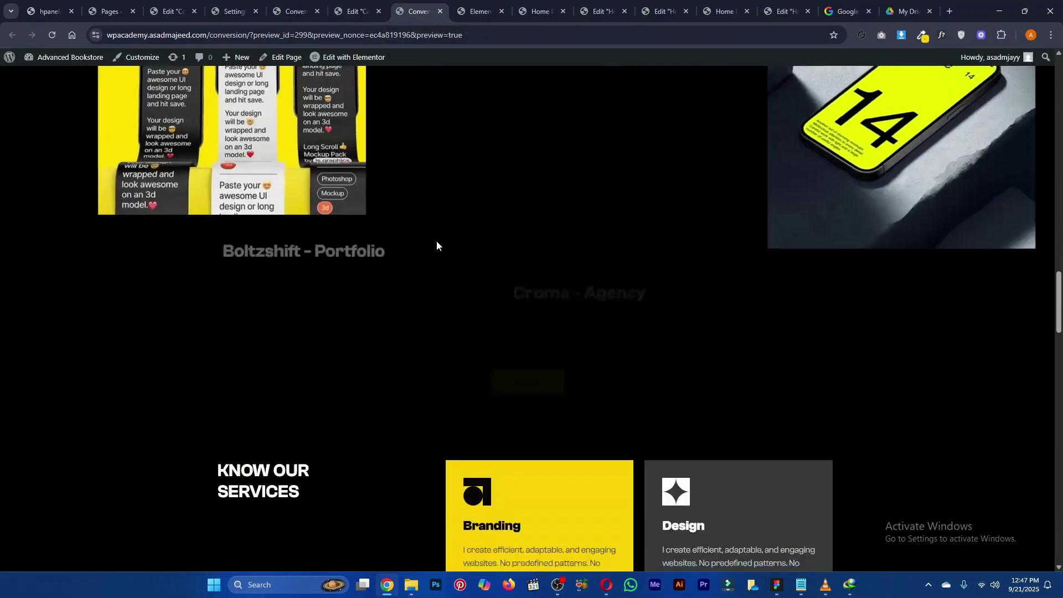
pyautogui.scroll(-12, 438, 242)
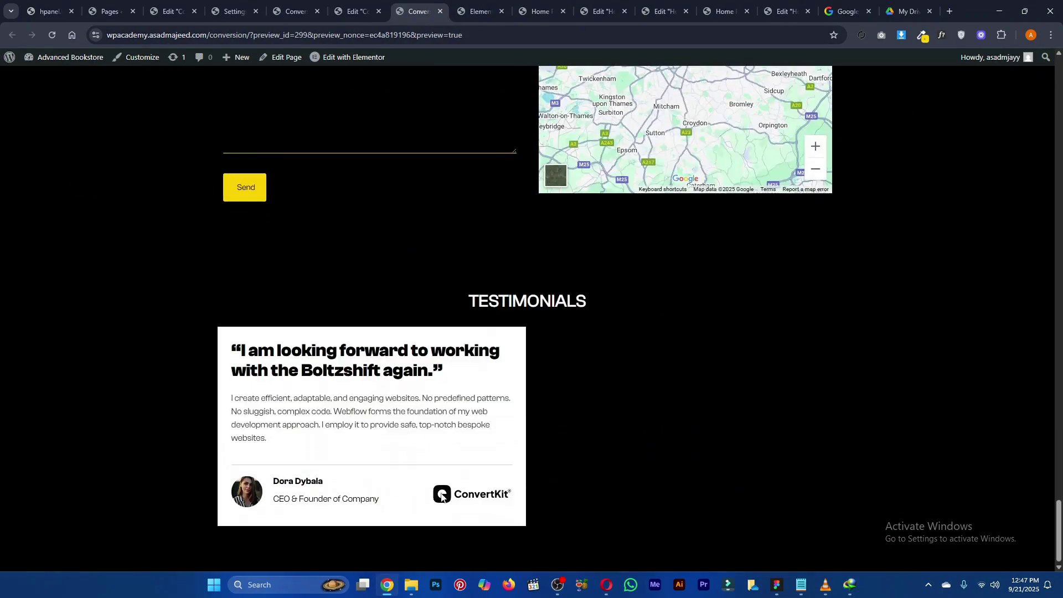
# Check the card against the Figma design and add an Icon widget above the first testimonial card's heading in Elementor
pyautogui.click(777, 587)
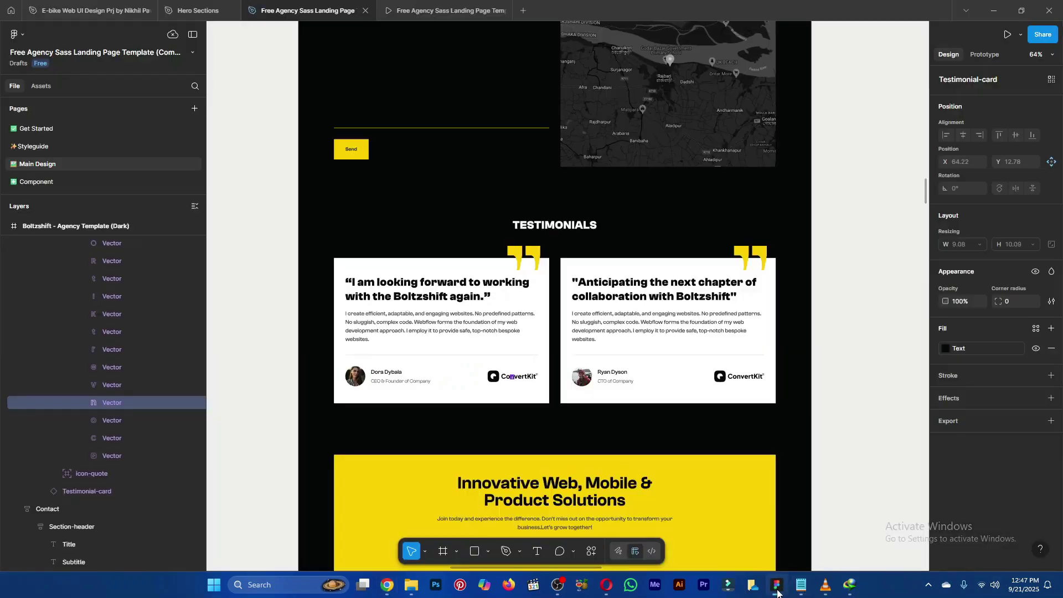
pyautogui.click(777, 593)
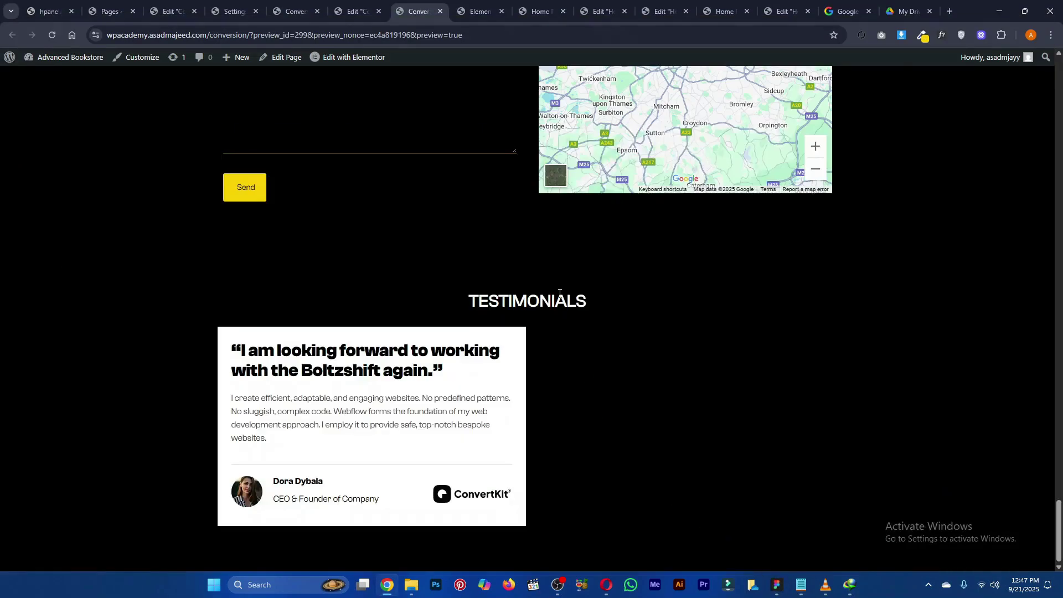
pyautogui.click(357, 11)
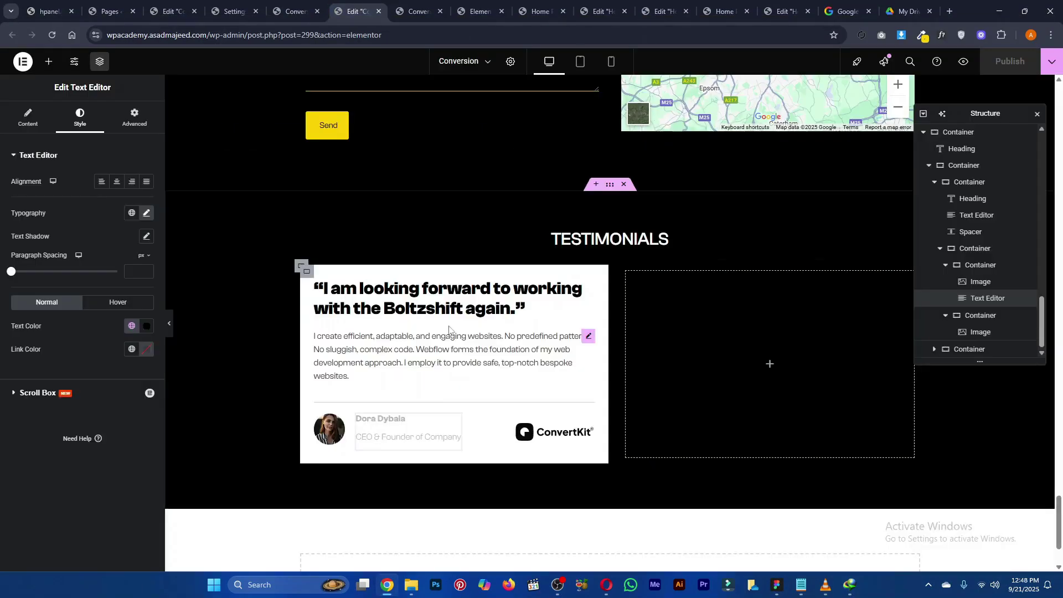
pyautogui.click(49, 61)
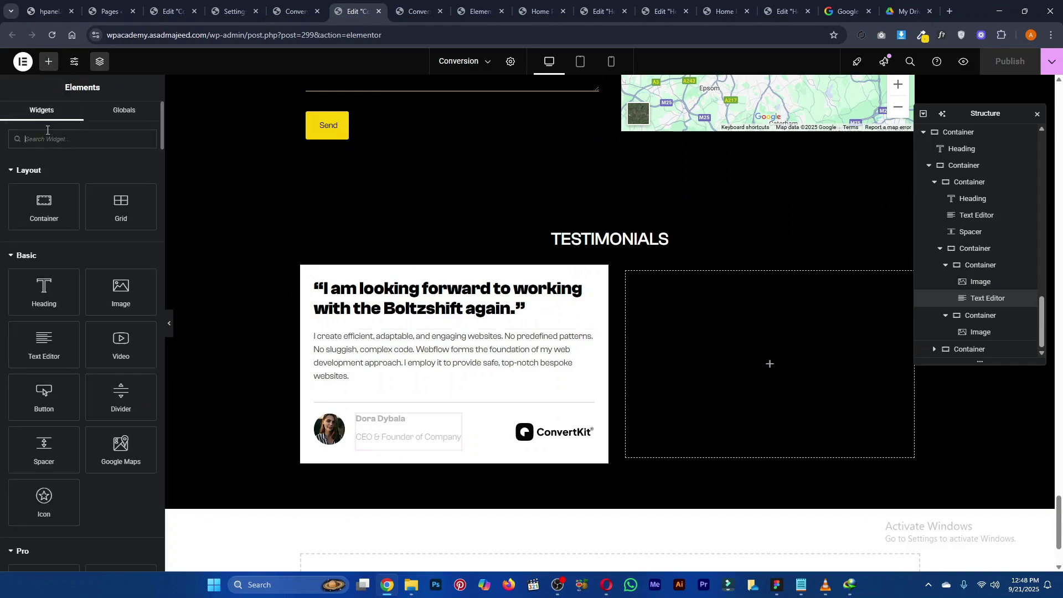
pyautogui.write('icon')
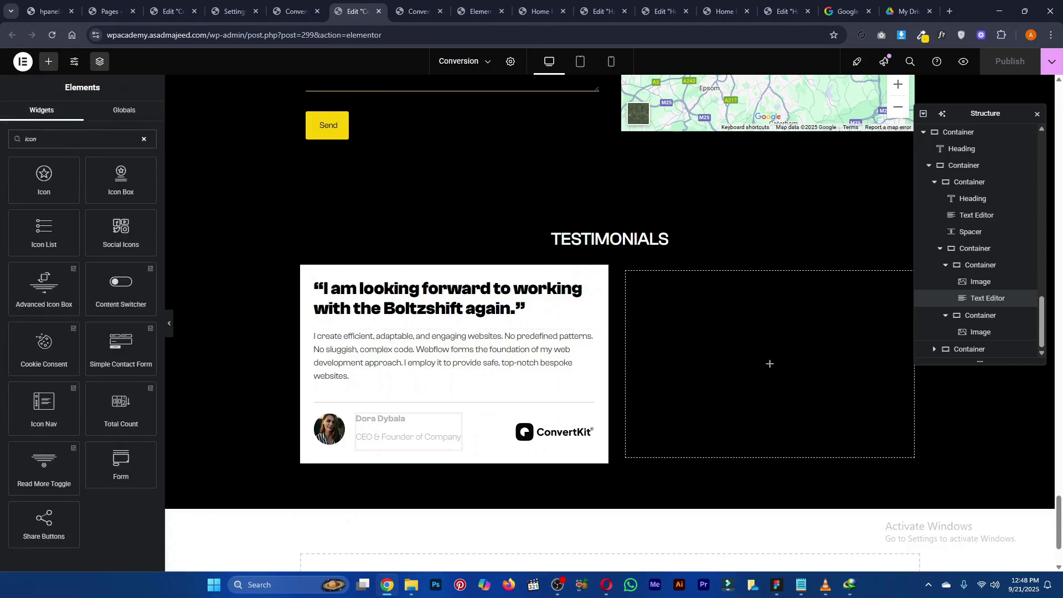
pyautogui.moveTo(70, 159); pyautogui.dragTo(479, 298)
# Add an export setting to the first card's quote icon in Figma and insert the yellow quote-mark SVG into the Icon widget
pyautogui.hotkey('alt', 'Tab')
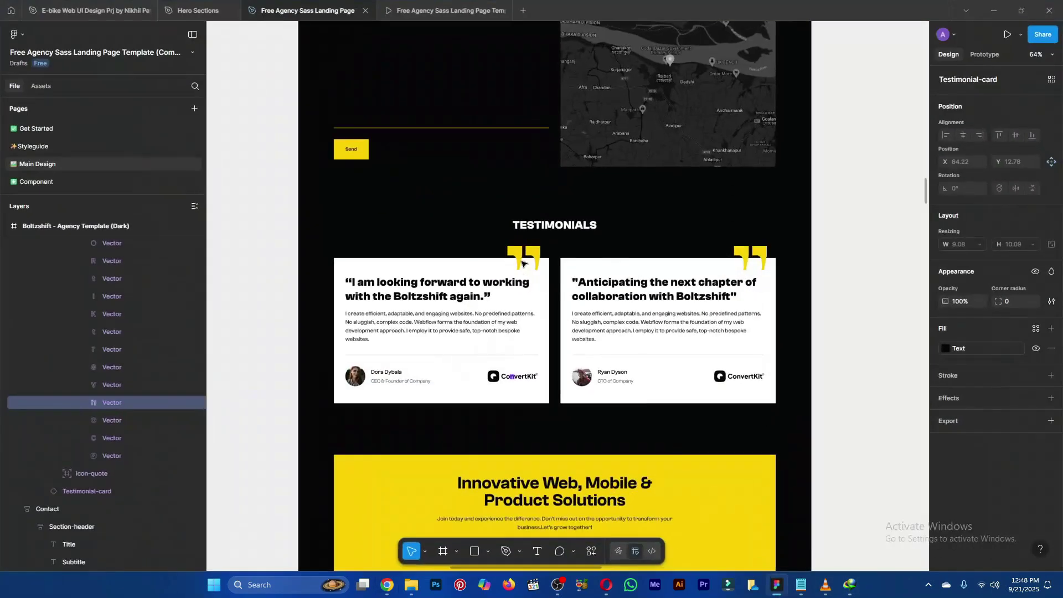
pyautogui.click(532, 265)
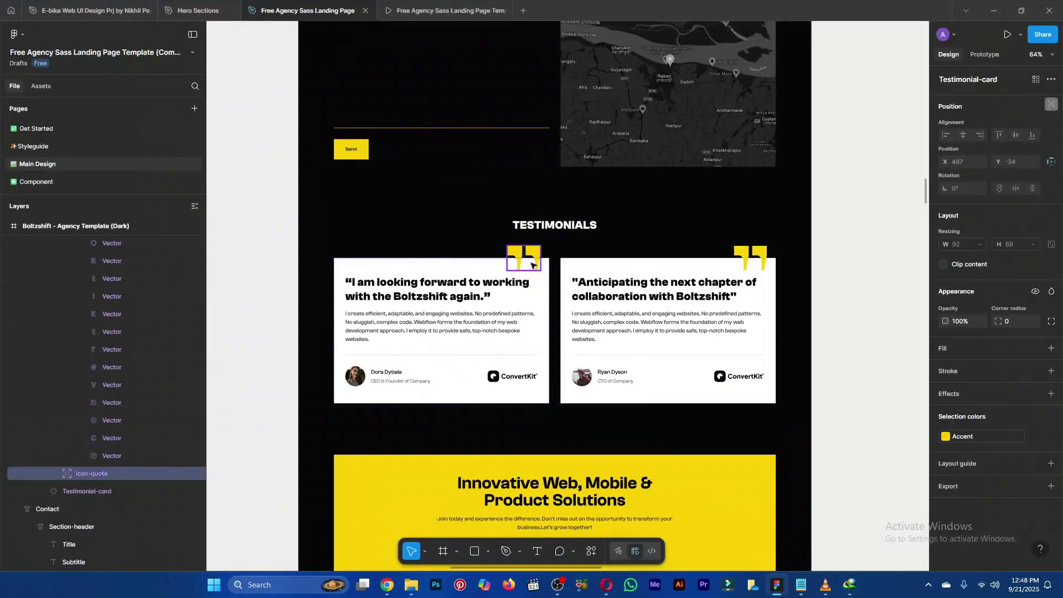
pyautogui.click(978, 485)
pyautogui.hotkey('alt', 'Tab')
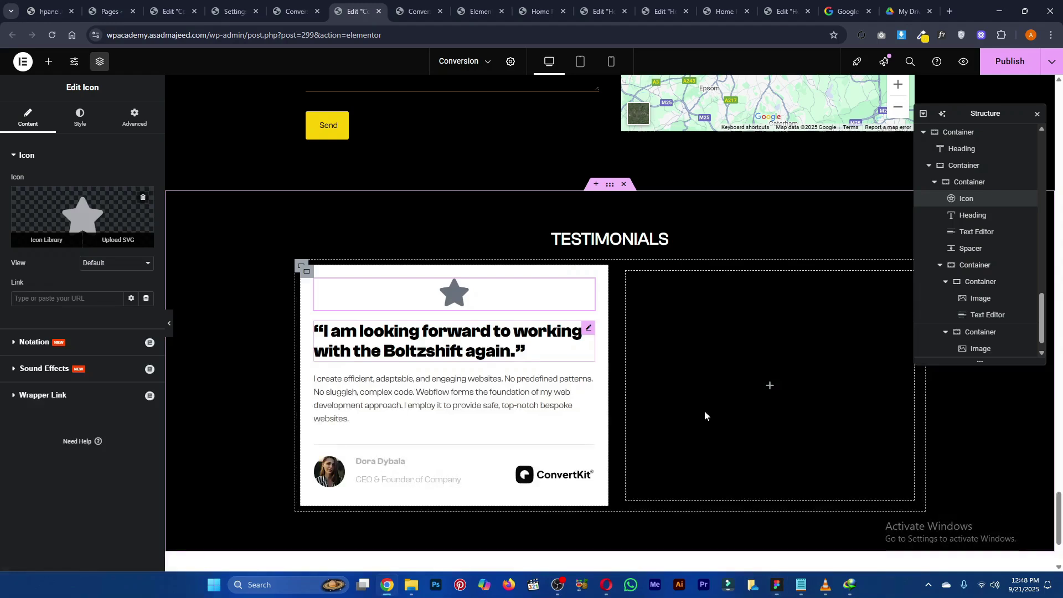
pyautogui.click(115, 244)
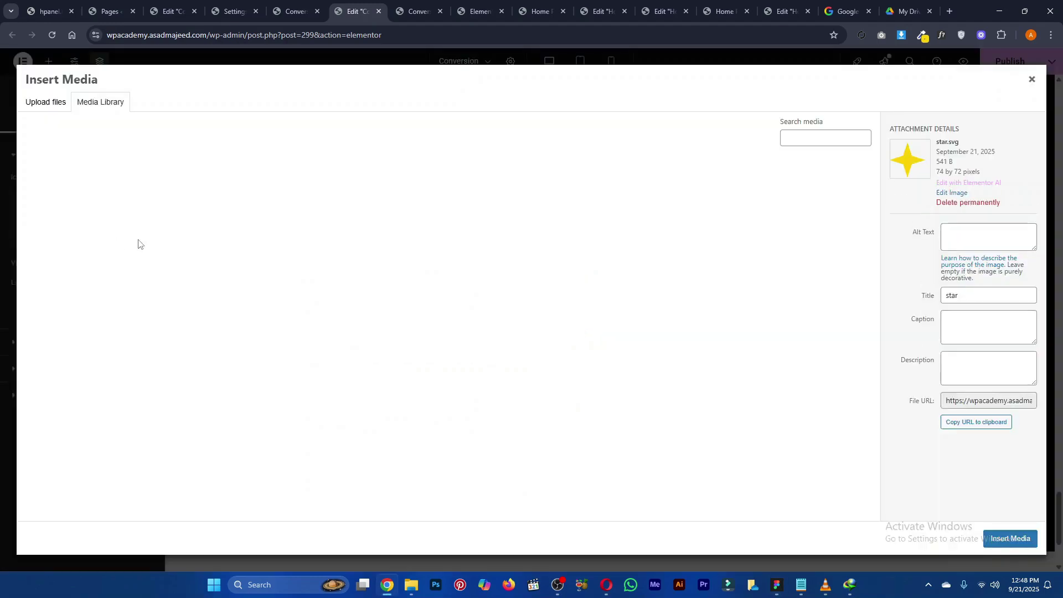
pyautogui.click(161, 209)
pyautogui.click(1009, 539)
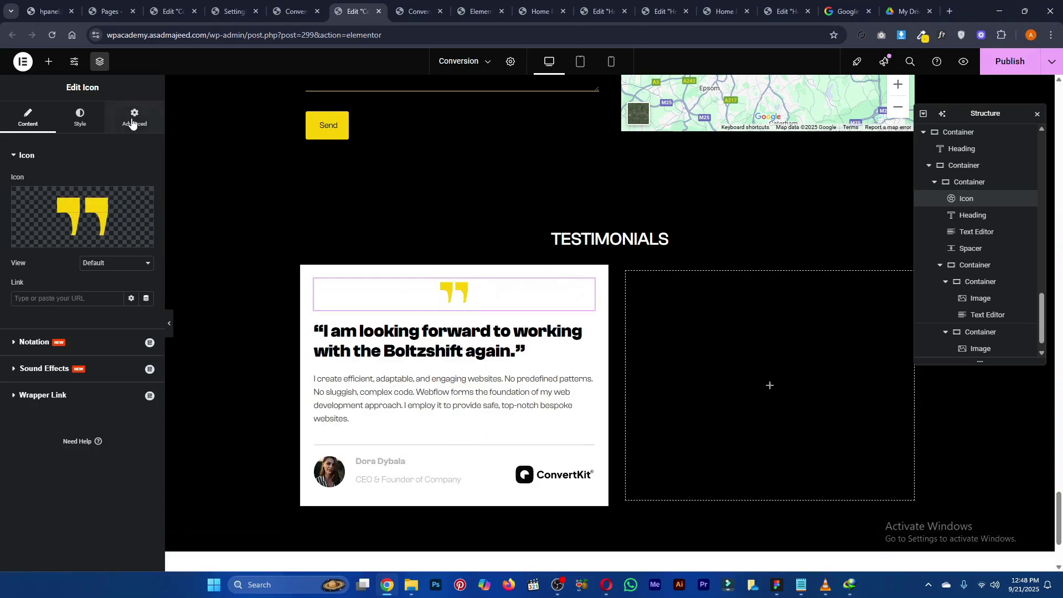
# Align the quote icon to the right of the testimonial card and set its size to 67 px
pyautogui.click(79, 118)
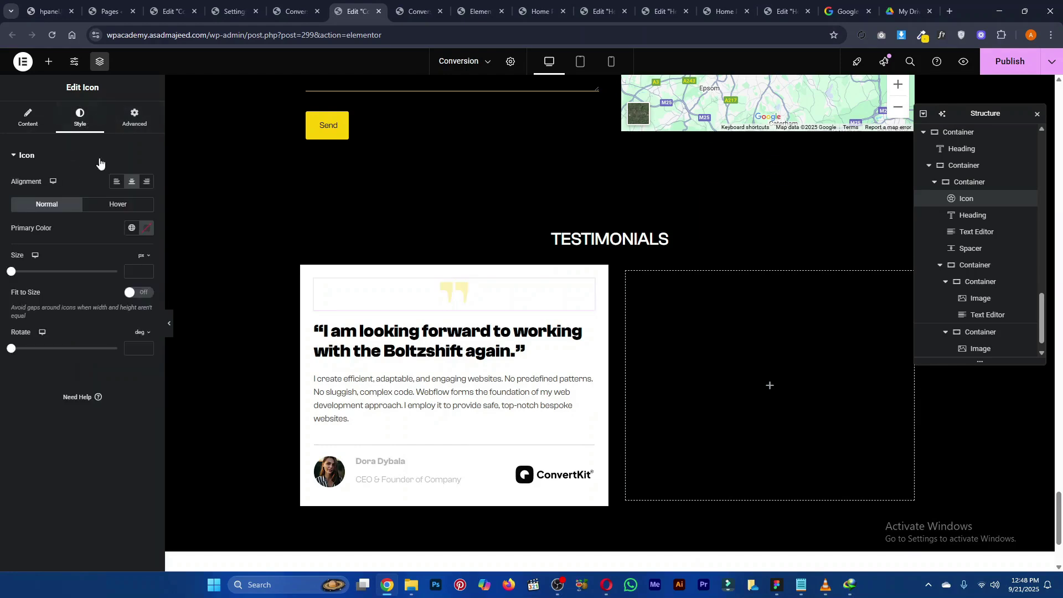
pyautogui.click(147, 182)
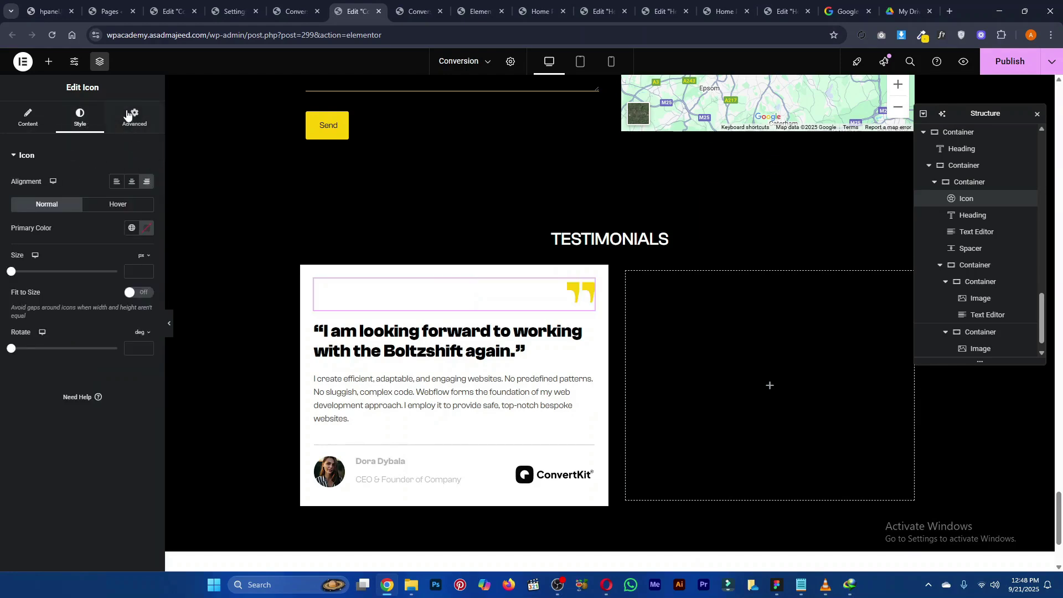
pyautogui.click(45, 122)
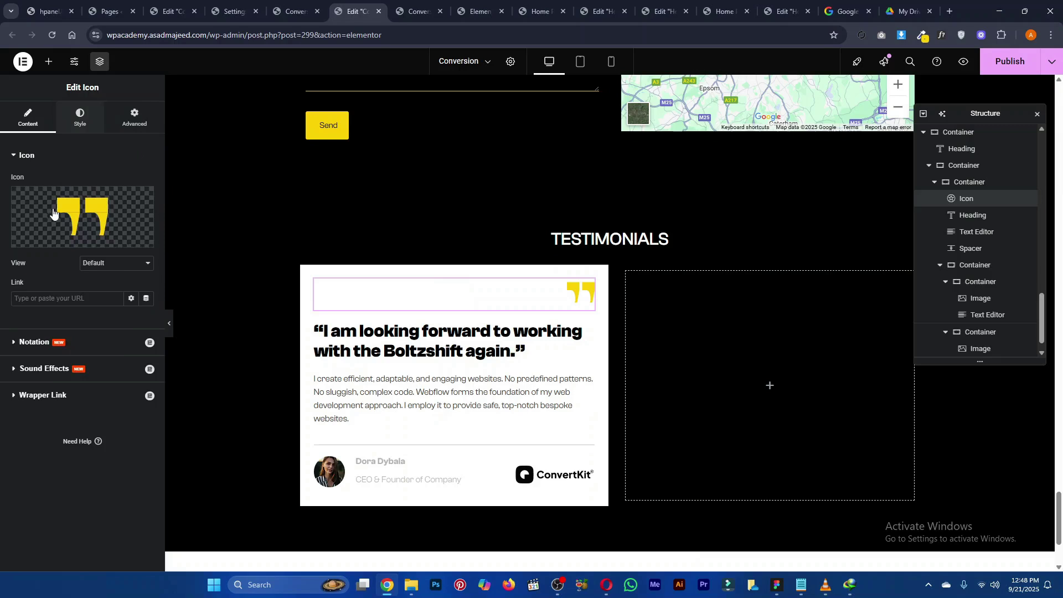
pyautogui.click(79, 118)
pyautogui.moveTo(12, 277); pyautogui.dragTo(34, 277)
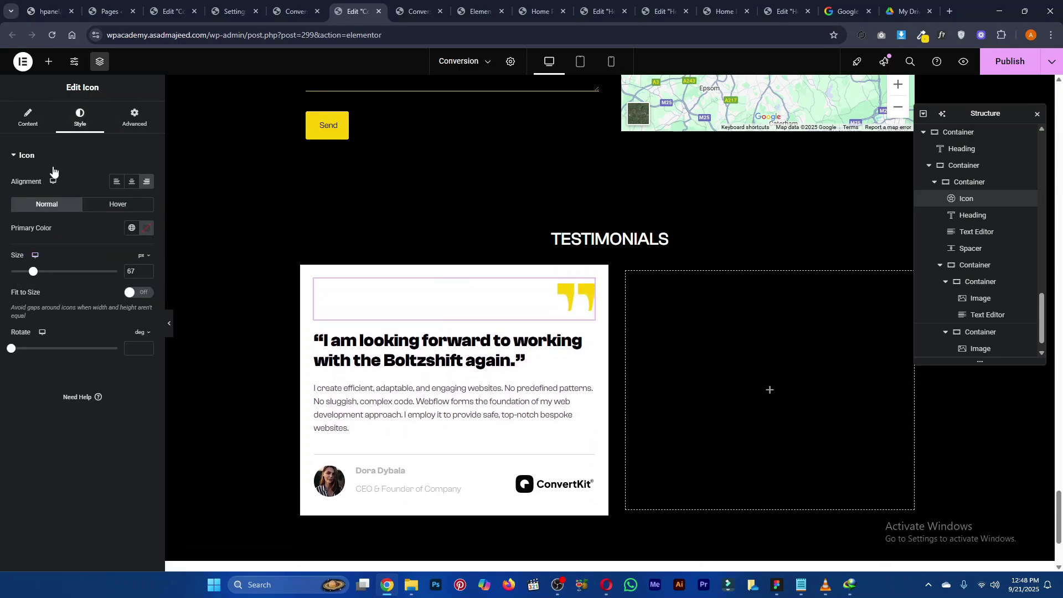
# Set the quote icon's top margin to -60 px with the other margins at 0, comparing its overlap with the Figma design
pyautogui.click(136, 123)
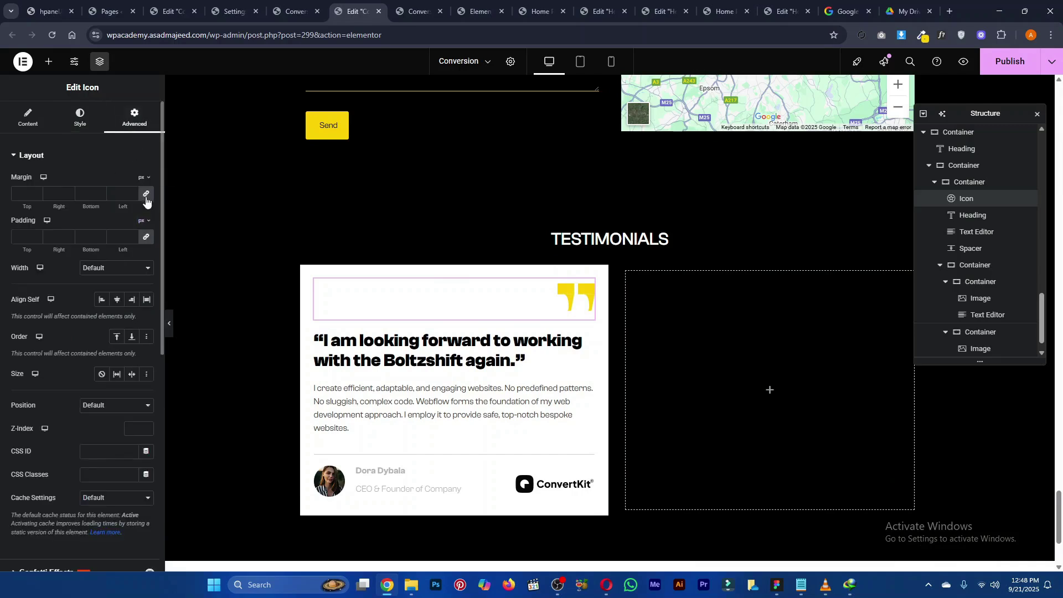
pyautogui.click(147, 195)
pyautogui.moveTo(30, 206); pyautogui.dragTo(3, 206)
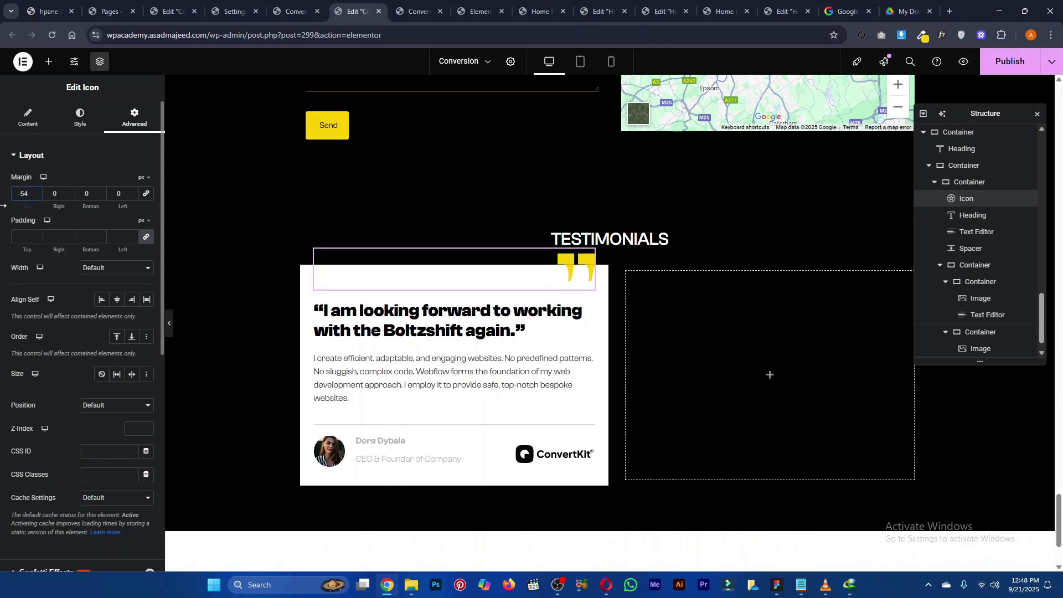
pyautogui.hotkey('alt', 'Tab')
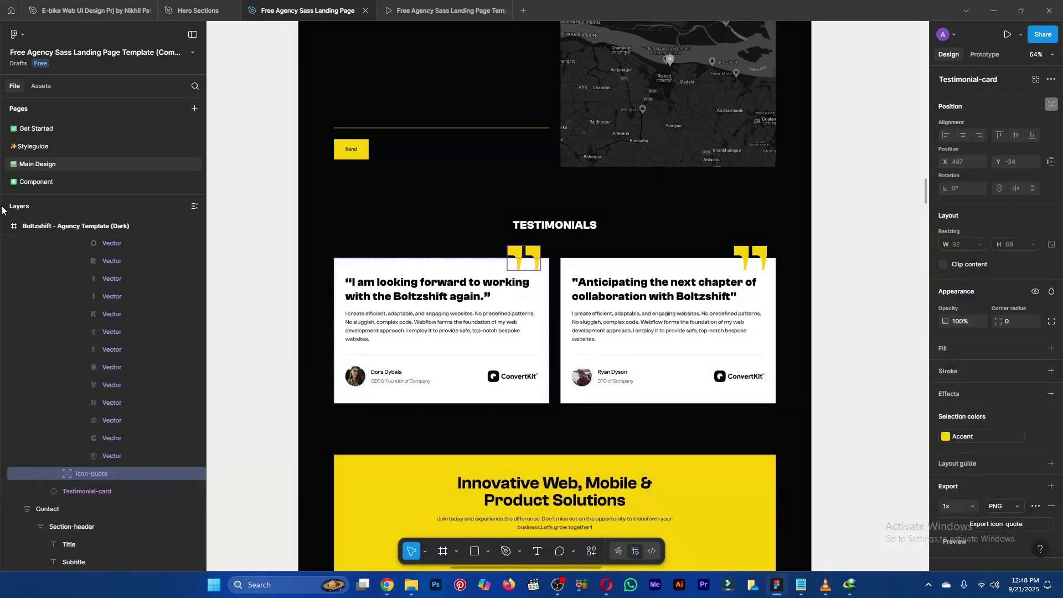
pyautogui.hotkey('alt', 'Tab')
pyautogui.moveTo(26, 206); pyautogui.dragTo(23, 206)
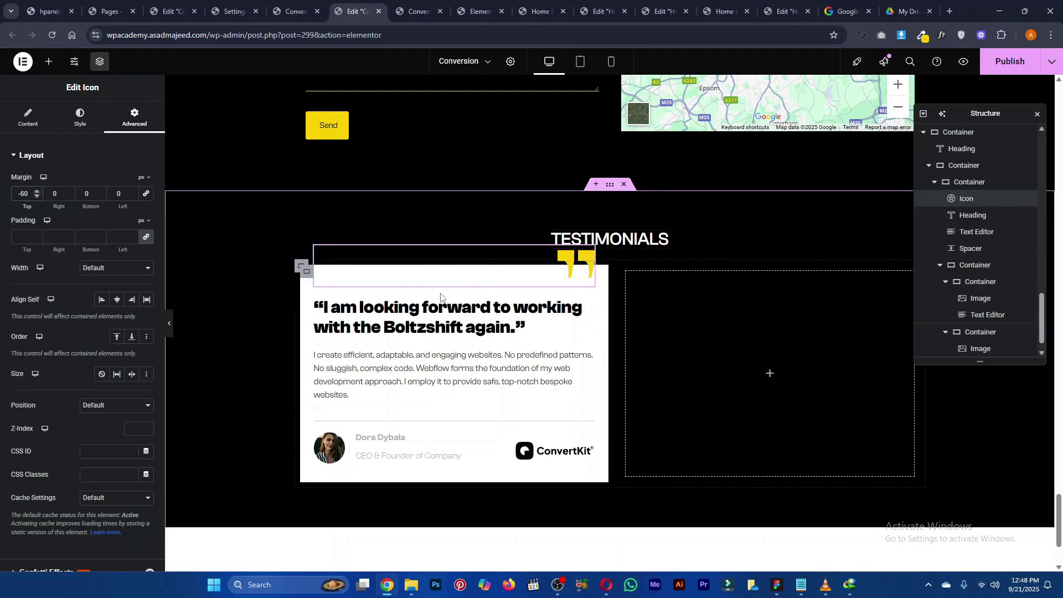
# Set the padding of the container holding both testimonial cards to 50 px at the top and 0 on the other sides
pyautogui.click(299, 268)
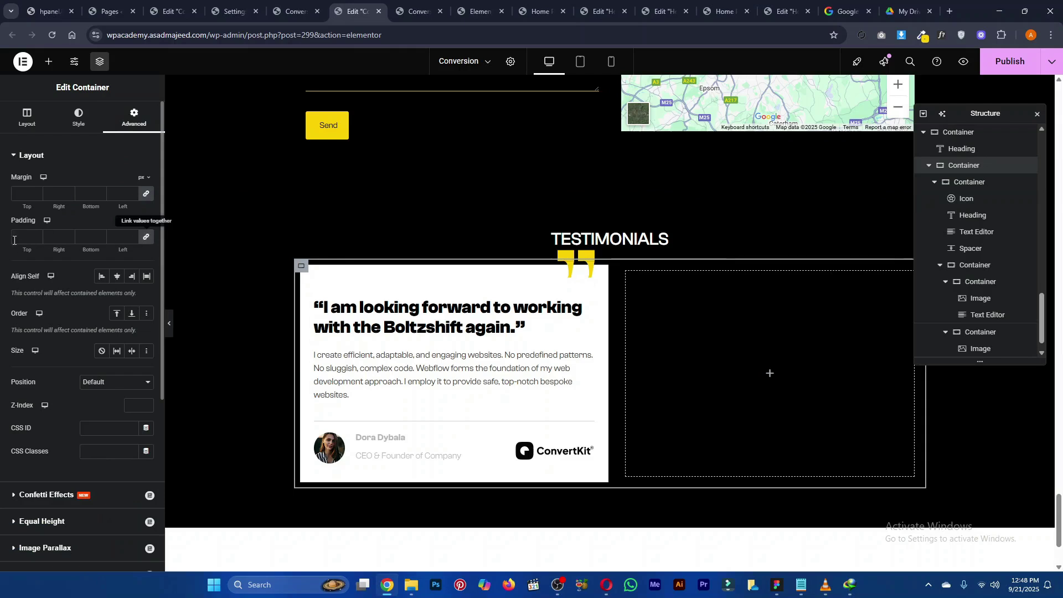
pyautogui.click(21, 237)
pyautogui.write('0')
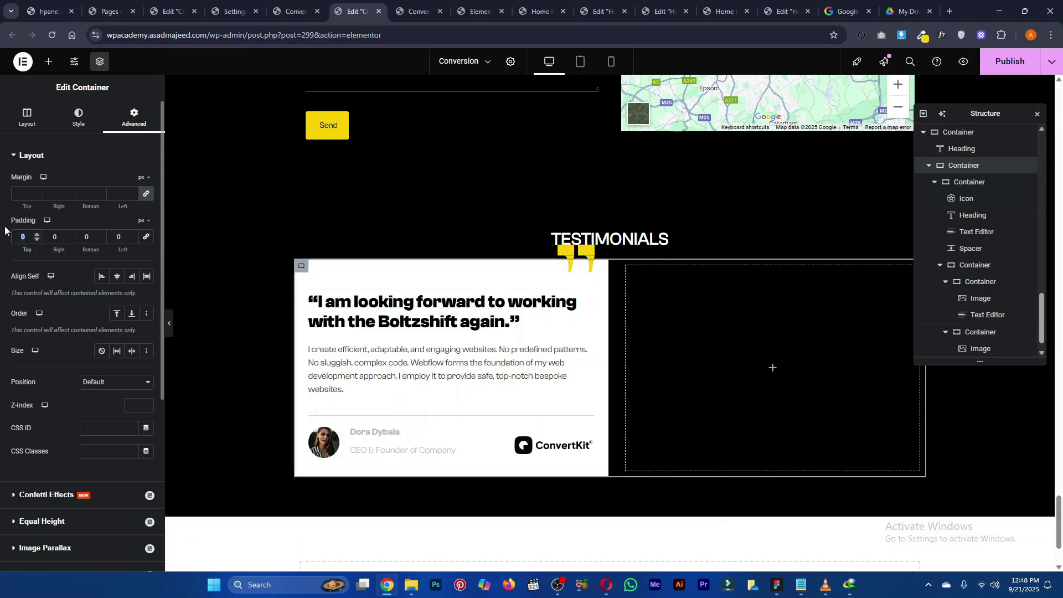
pyautogui.press('BackSpace')
pyautogui.write('50')
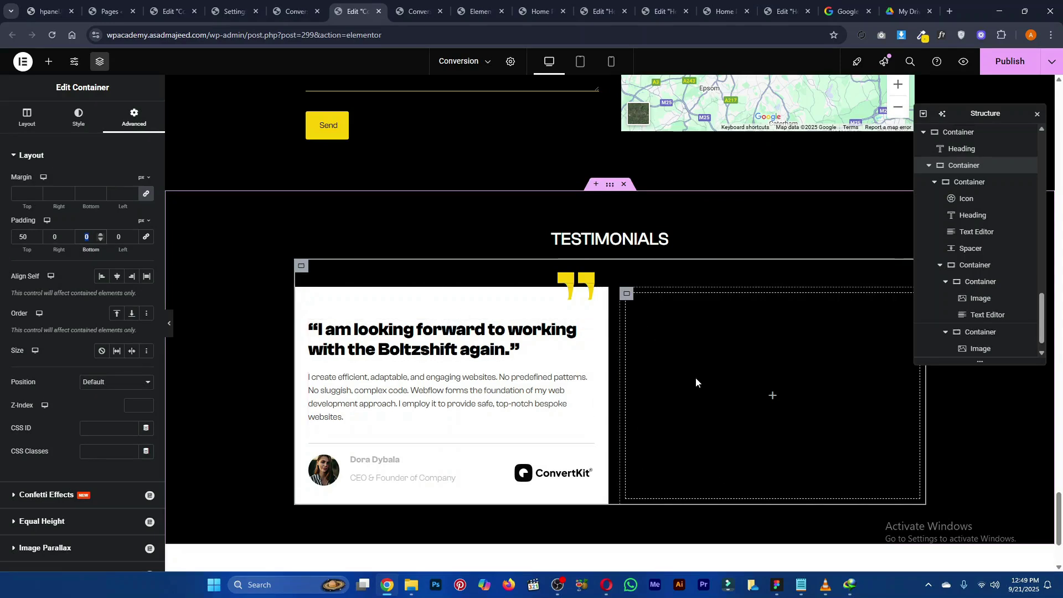
# Review the built Elementor page and compare it with the Figma design, examining the call-to-action, footer and header sections
pyautogui.scroll(-3, 696, 377)
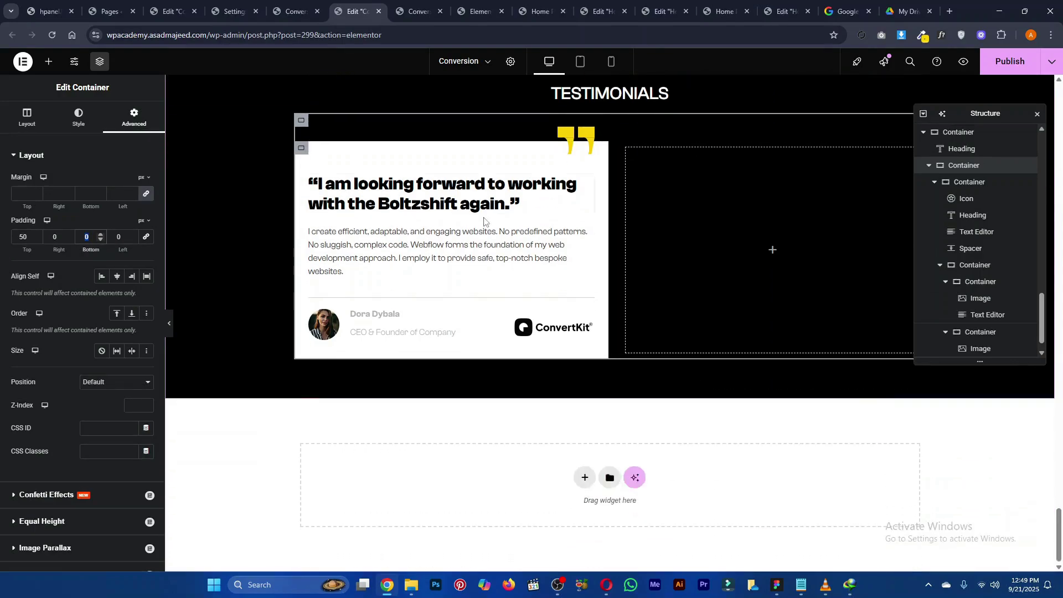
pyautogui.scroll(3, 713, 265)
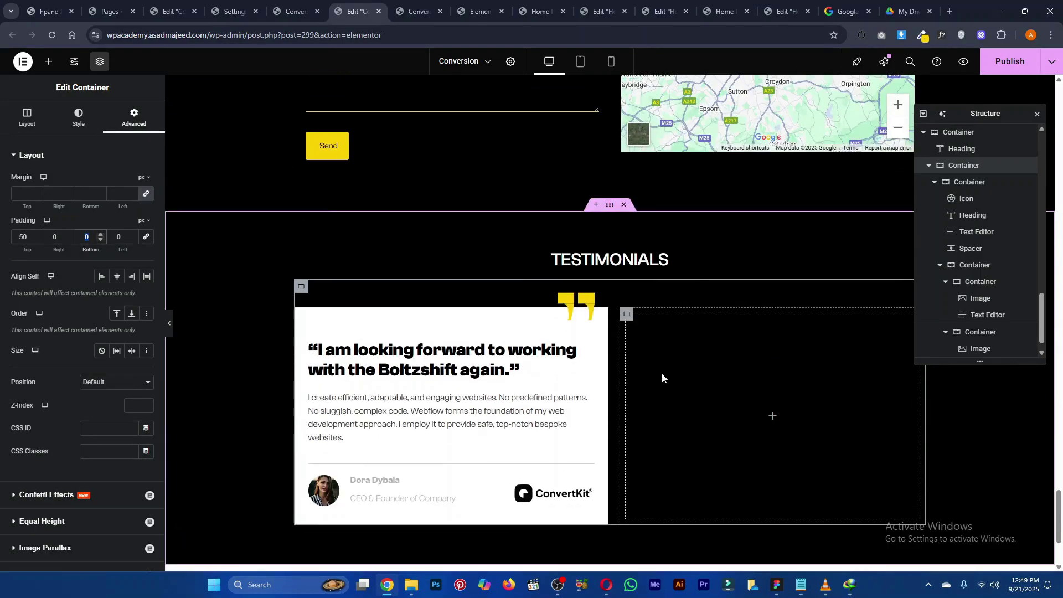
pyautogui.scroll(8, 662, 375)
pyautogui.scroll(15, 663, 372)
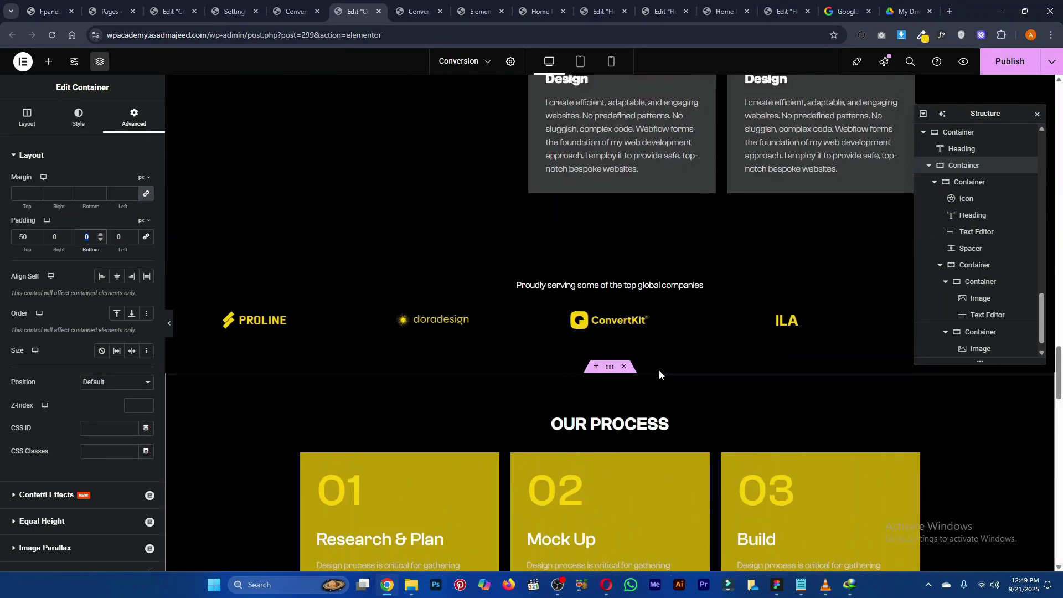
pyautogui.scroll(-10, 664, 360)
pyautogui.hotkey('alt', 'Tab')
pyautogui.scroll(-6, 580, 314)
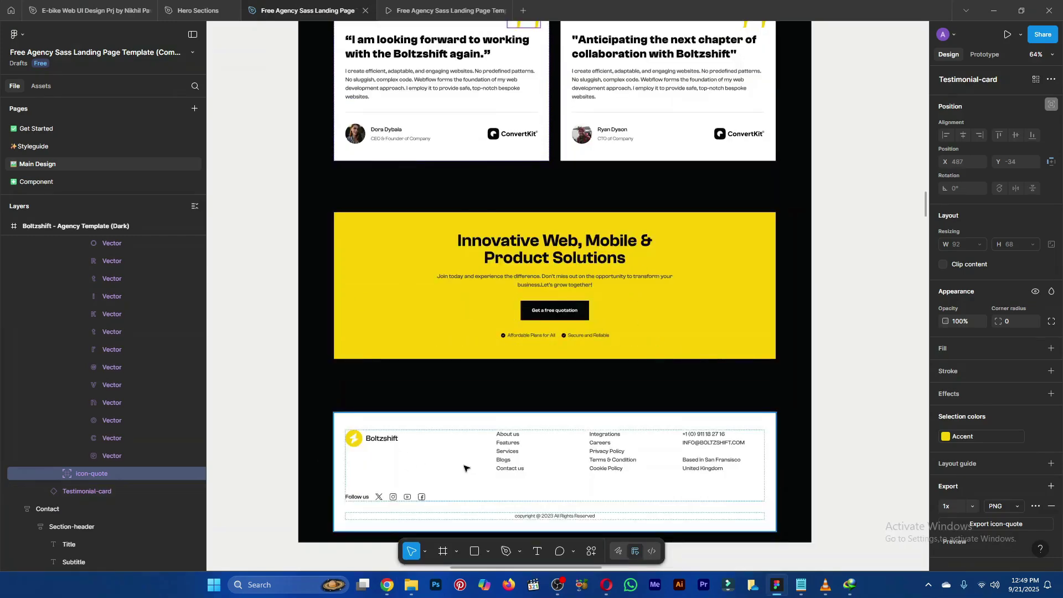
pyautogui.click(419, 261)
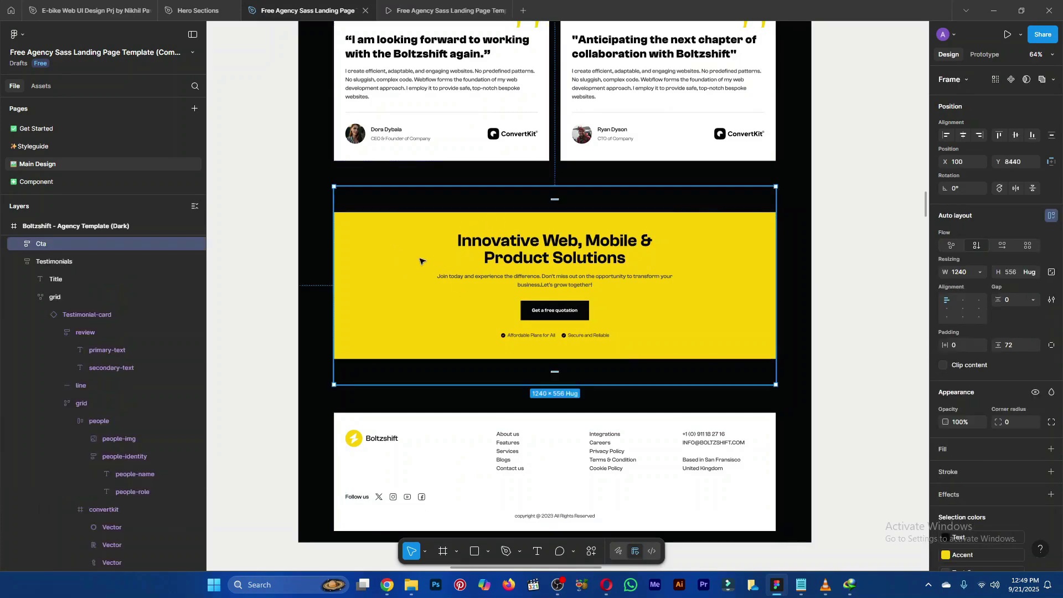
pyautogui.click(437, 477)
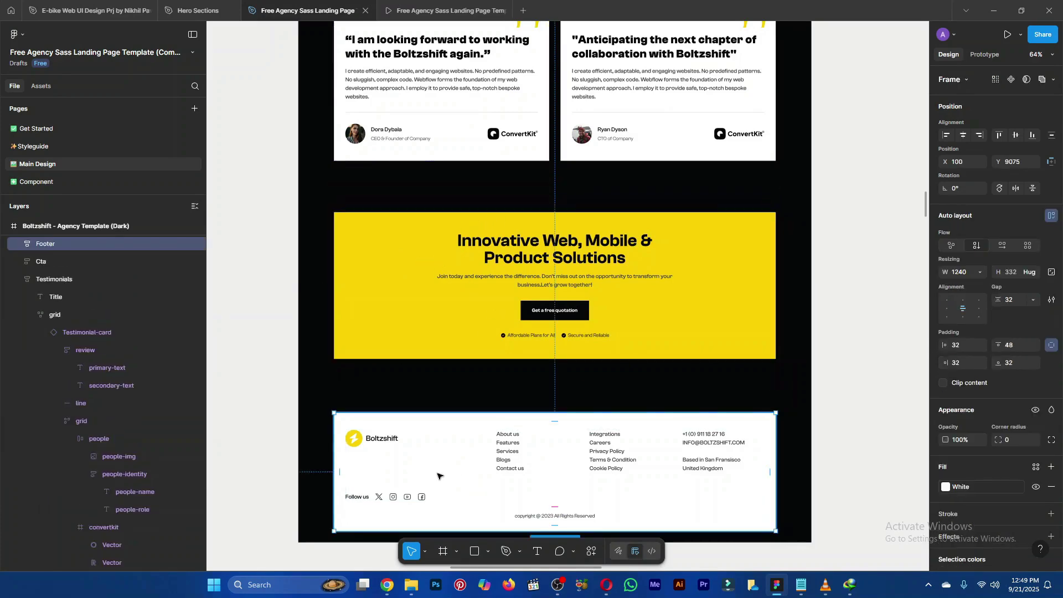
pyautogui.scroll(10, 440, 477)
pyautogui.scroll(20, 443, 479)
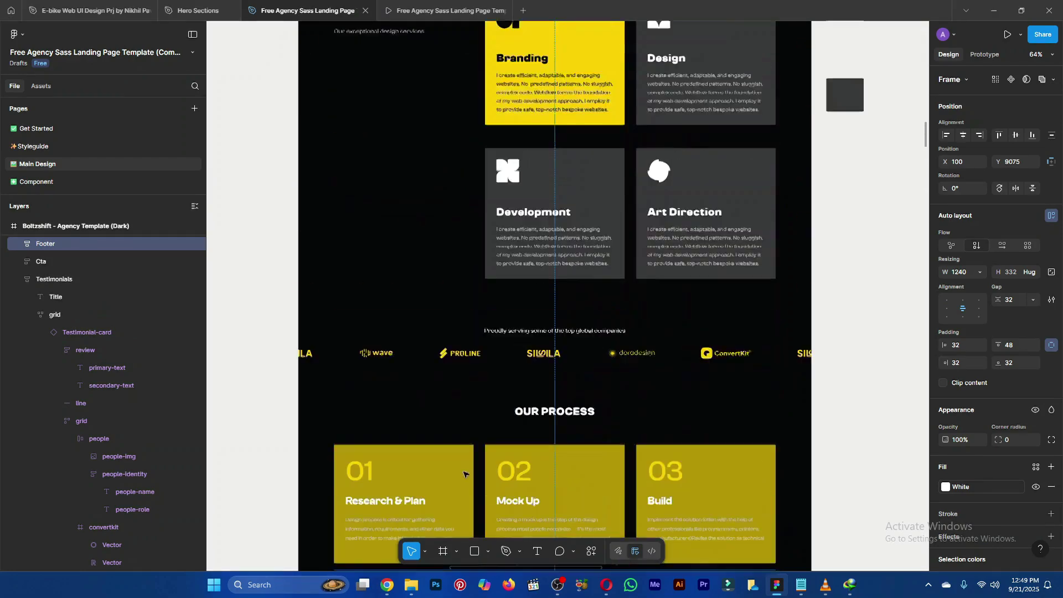
pyautogui.scroll(20, 461, 469)
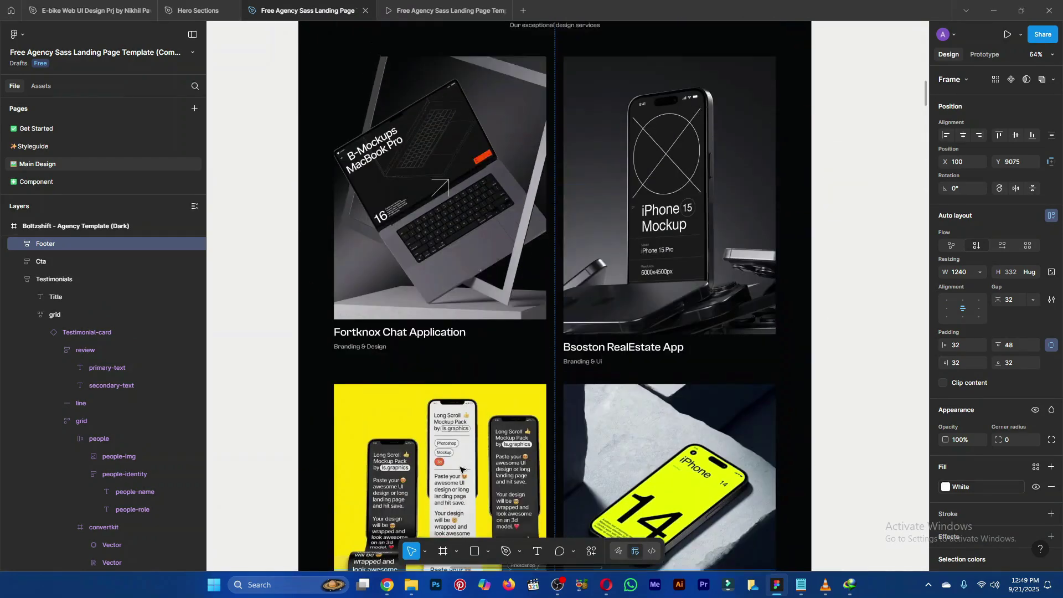
pyautogui.scroll(8, 463, 475)
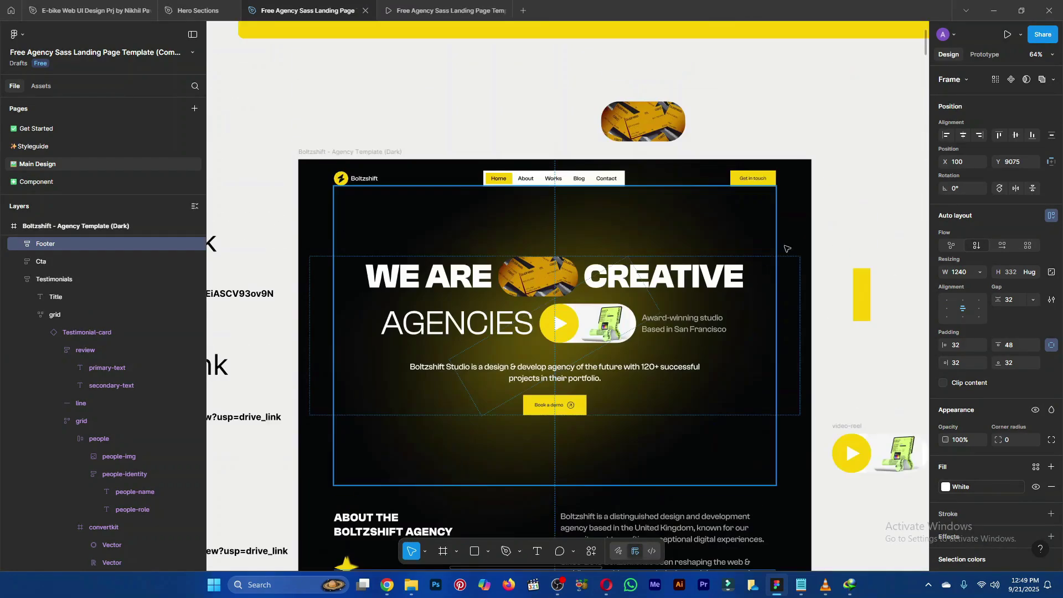
pyautogui.hotkey('alt', 'Tab')
pyautogui.scroll(20, 664, 303)
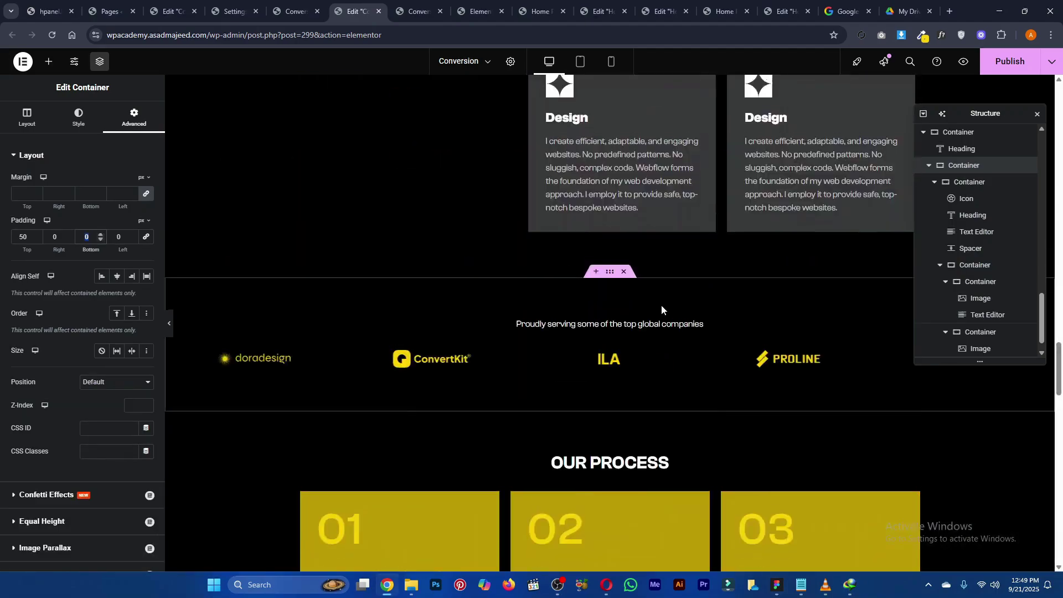
pyautogui.scroll(15, 645, 306)
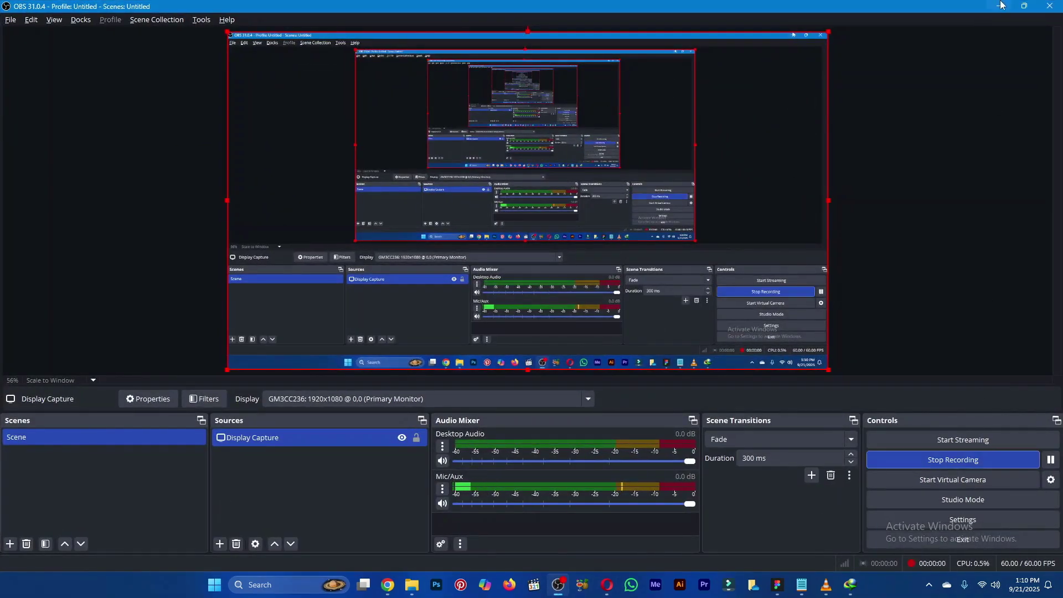
# Create a new header template in Elementor's Theme Builder from the WordPress admin and dismiss the template library
pyautogui.click(1001, 6)
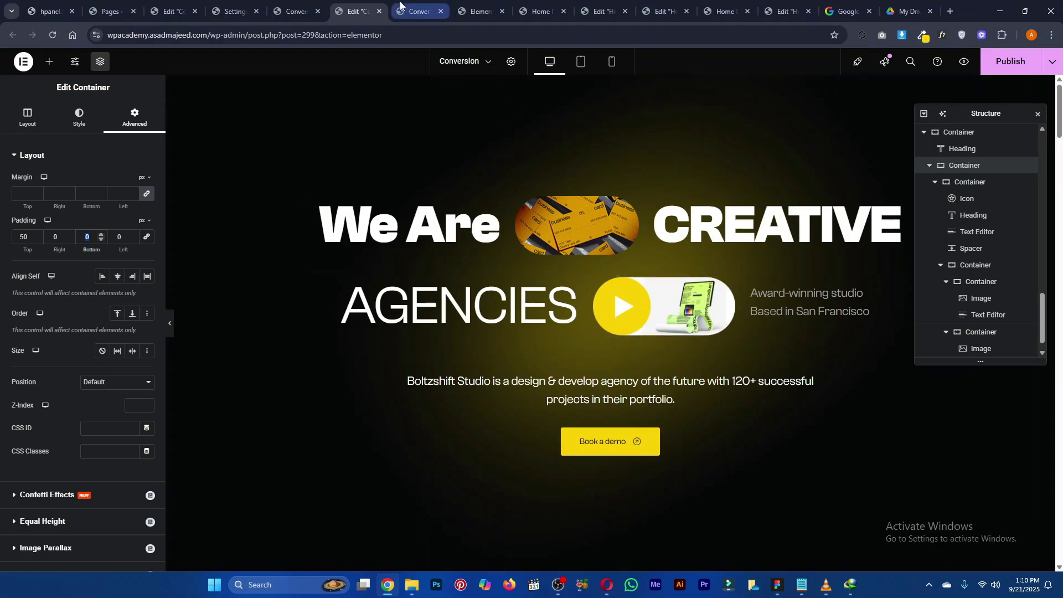
pyautogui.click(110, 11)
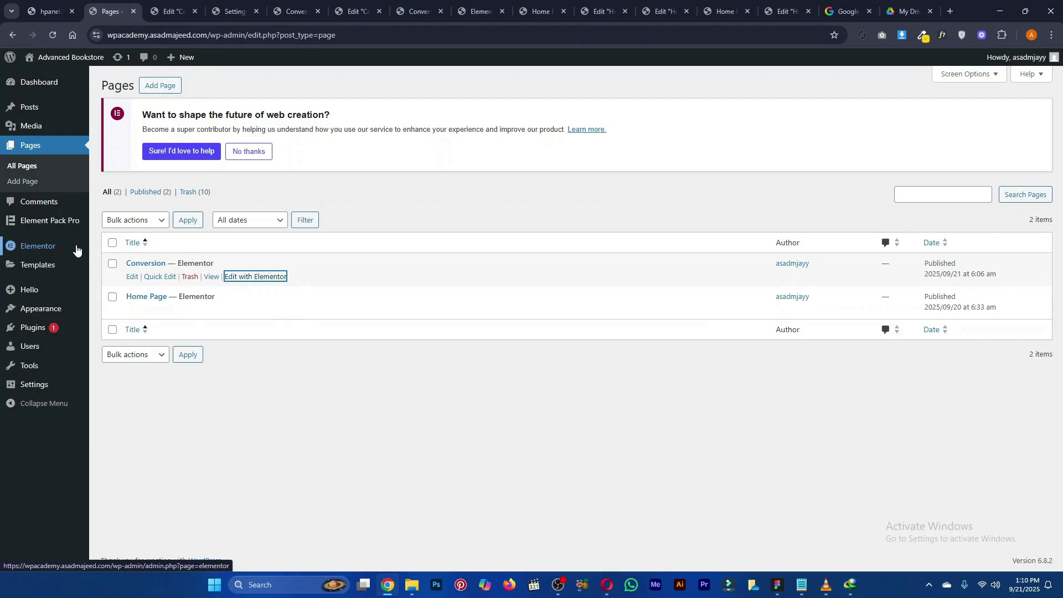
pyautogui.moveTo(69, 265)
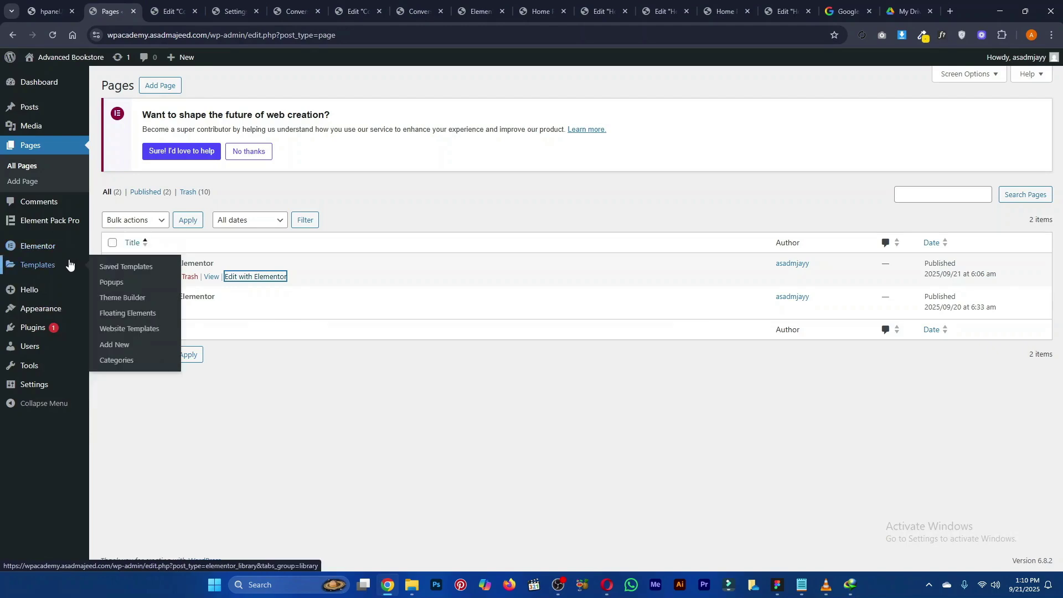
pyautogui.click(116, 298)
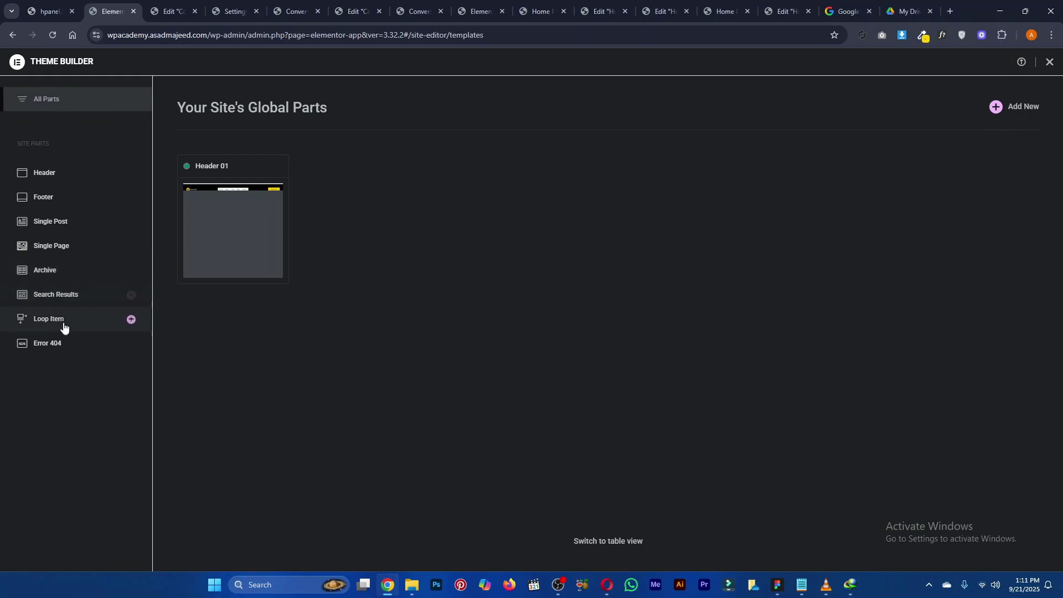
pyautogui.click(63, 174)
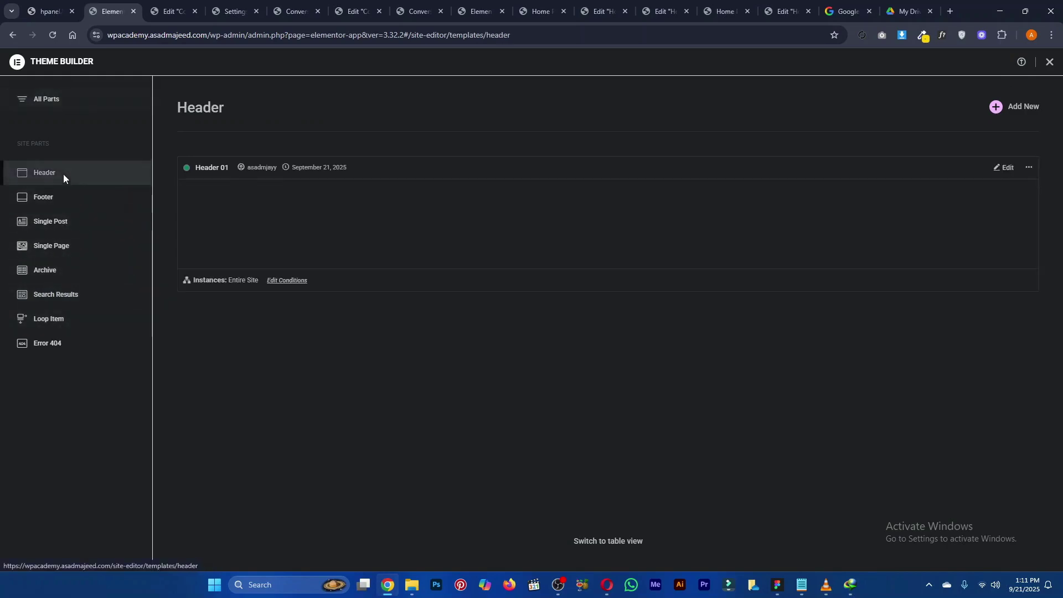
pyautogui.click(1007, 109)
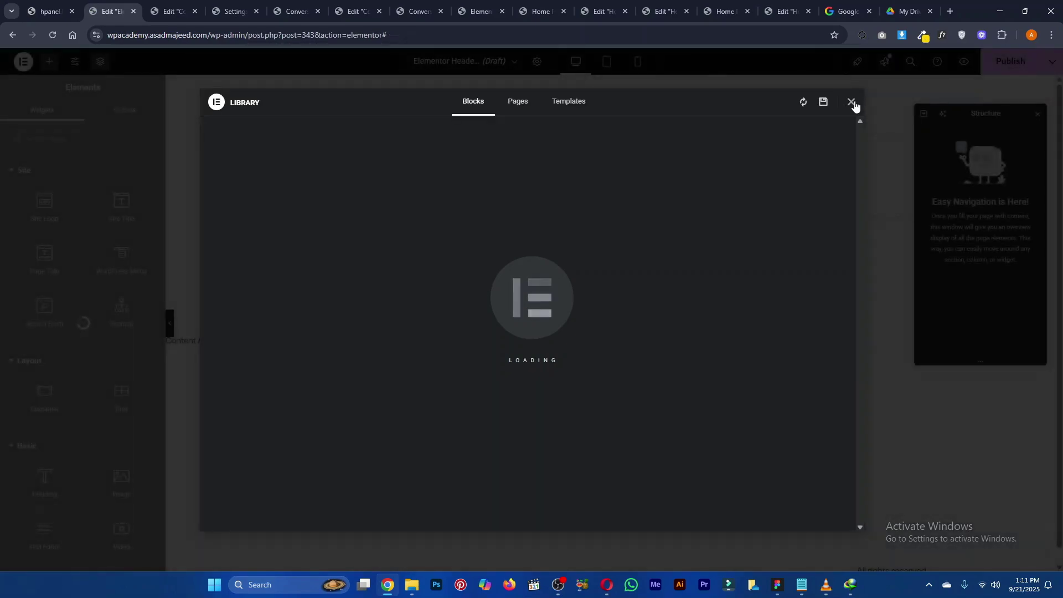
pyautogui.click(852, 103)
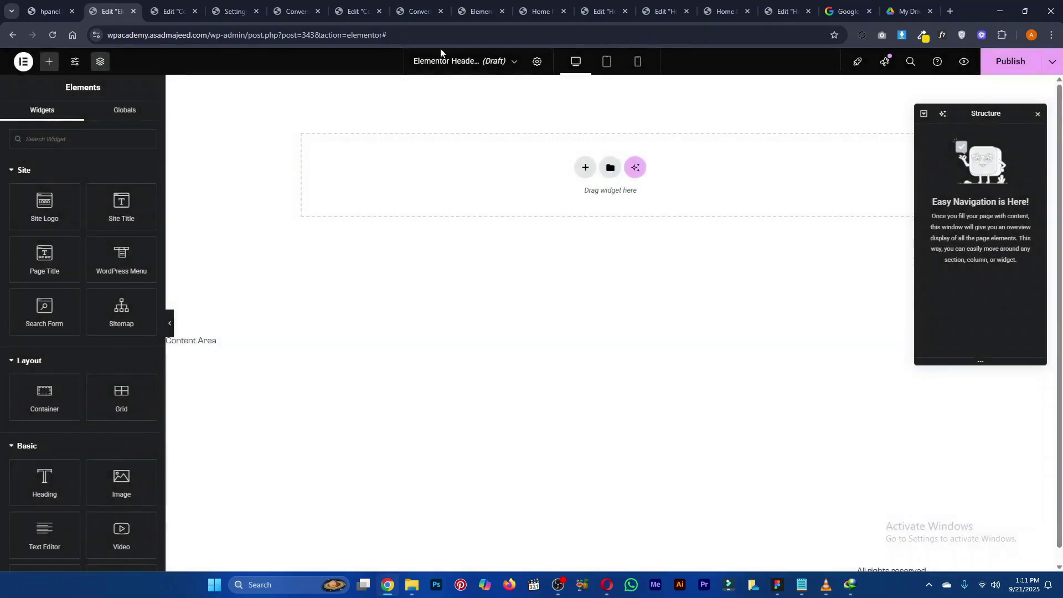
# Check the conversion page preview and the live home page's header, and bring up the existing Header 01 template in the editor
pyautogui.click(295, 11)
pyautogui.scroll(10, 341, 110)
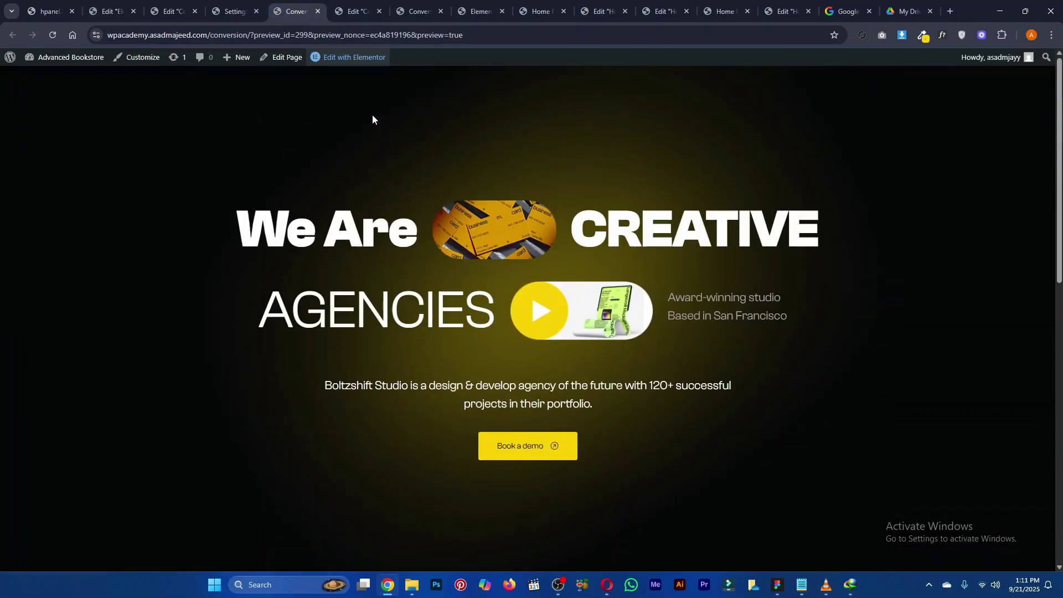
pyautogui.click(602, 11)
pyautogui.click(540, 11)
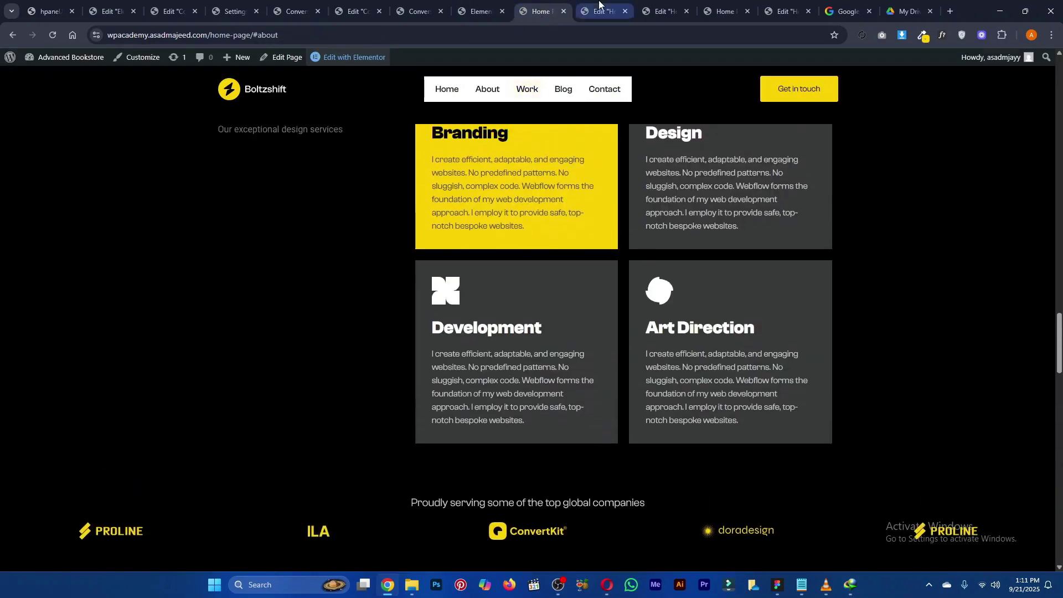
pyautogui.click(600, 9)
pyautogui.click(677, 9)
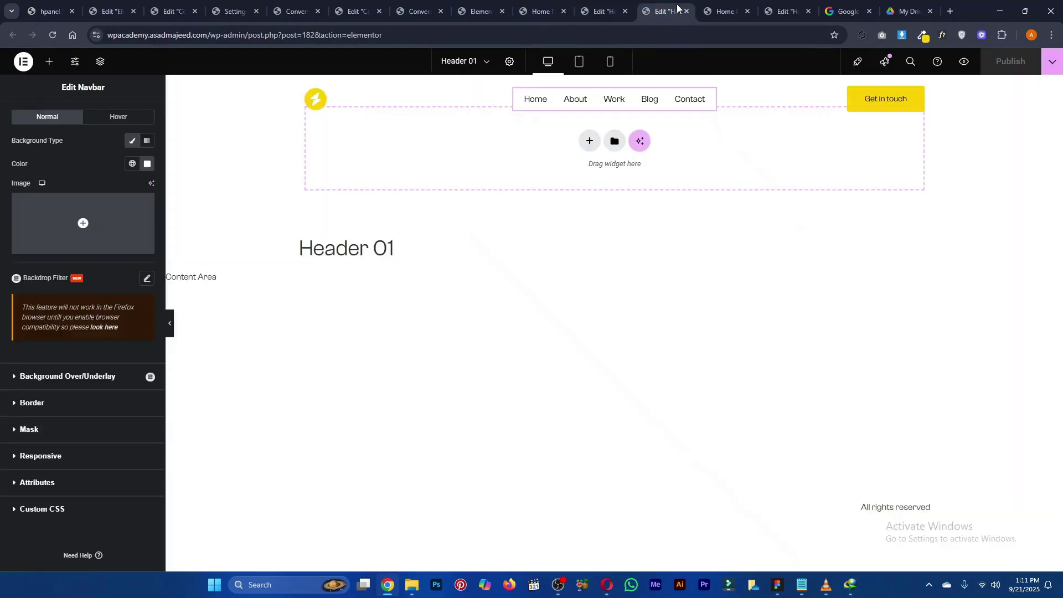
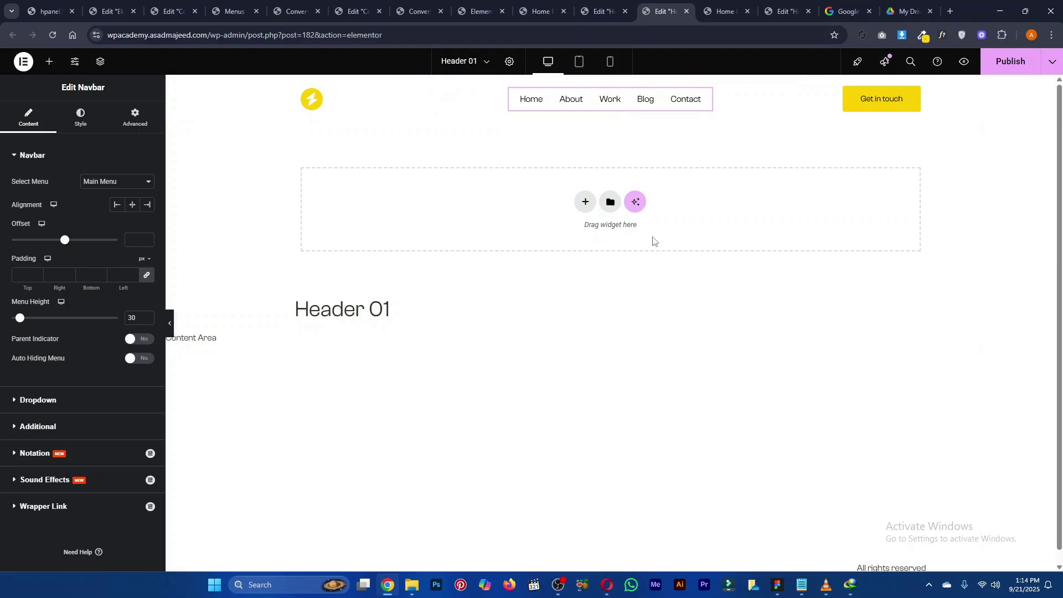
# Add a flexbox container below the existing header, holding three equal nested containers arranged in a row
pyautogui.click(585, 202)
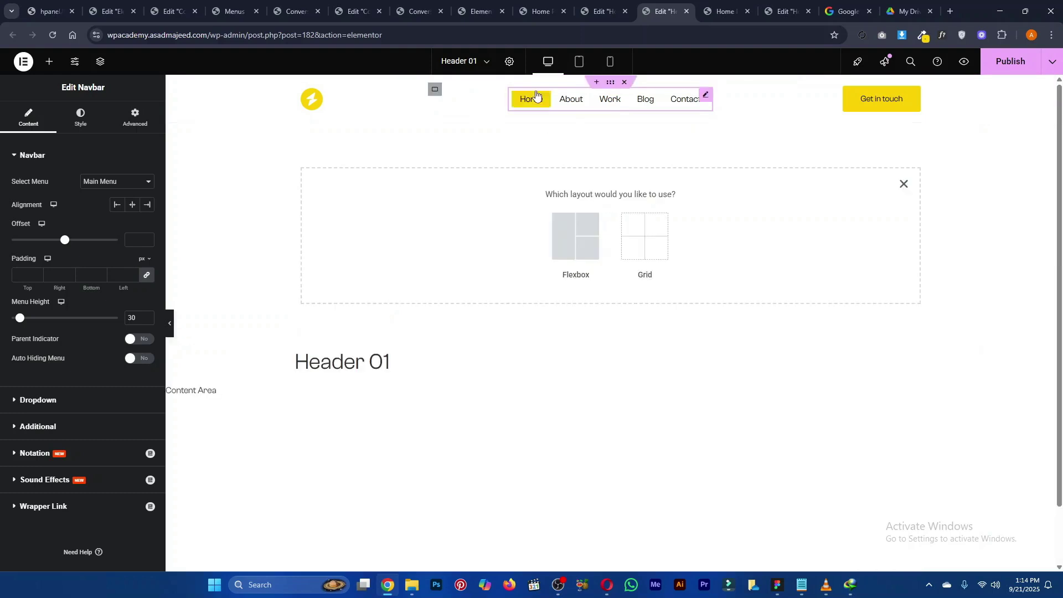
pyautogui.click(560, 233)
pyautogui.click(453, 240)
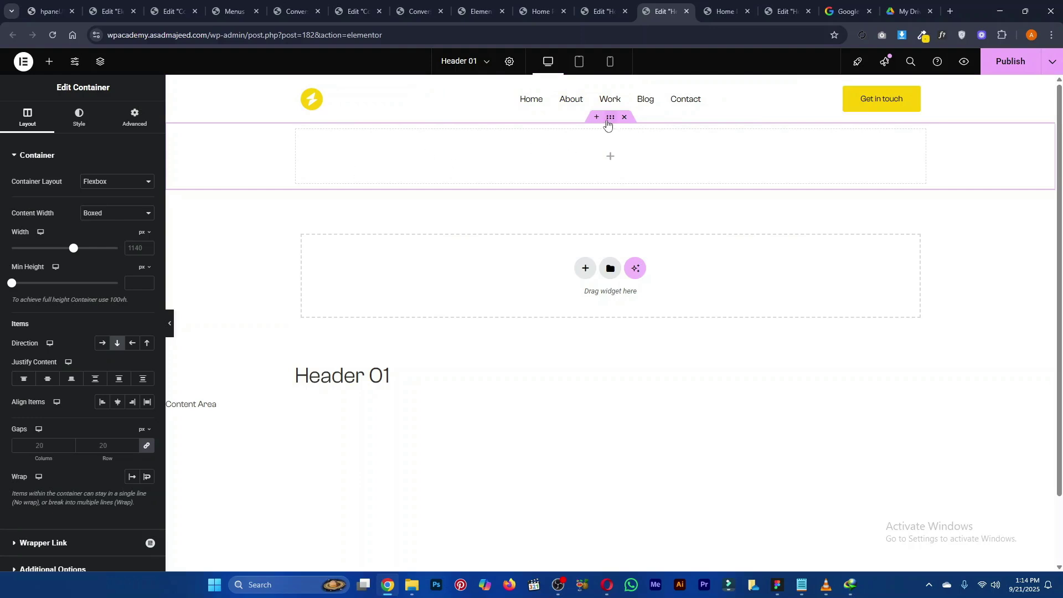
pyautogui.click(49, 61)
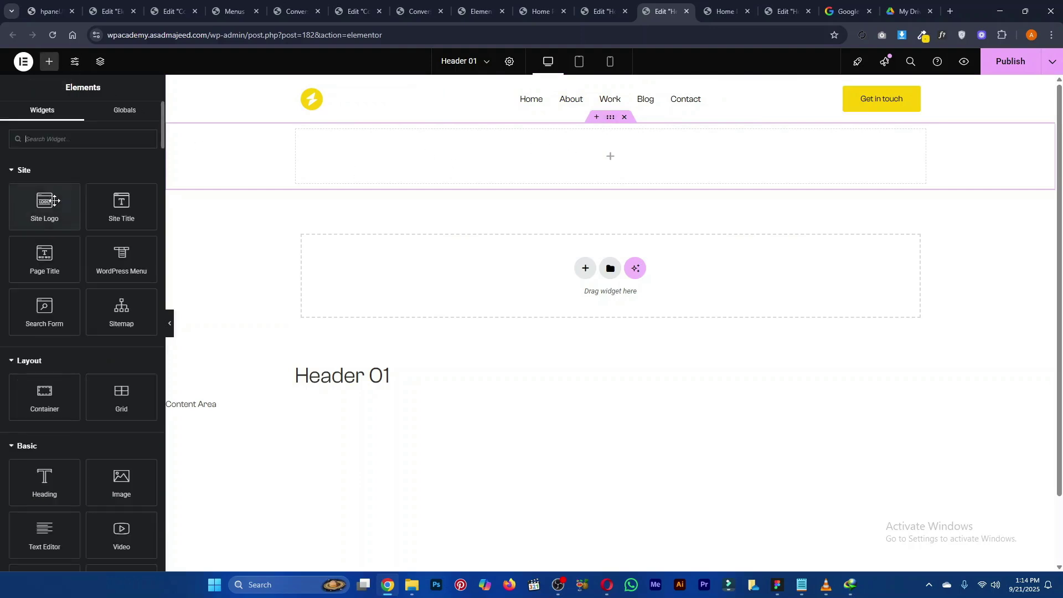
pyautogui.moveTo(45, 395); pyautogui.dragTo(307, 145)
pyautogui.hotkey('ctrl', 'd')
pyautogui.hotkey('ctrl', 'd')
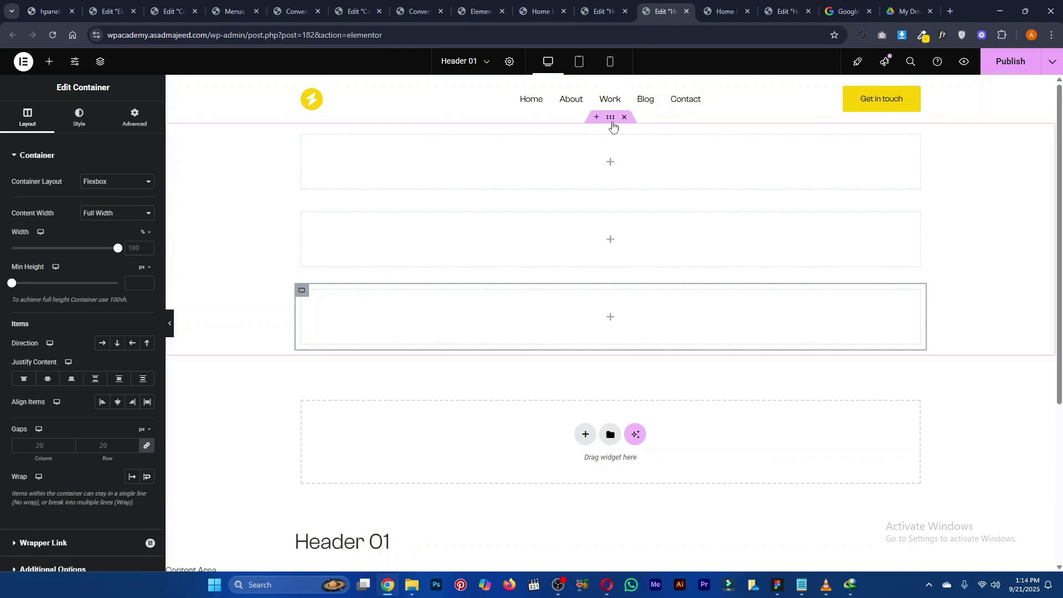
pyautogui.click(101, 343)
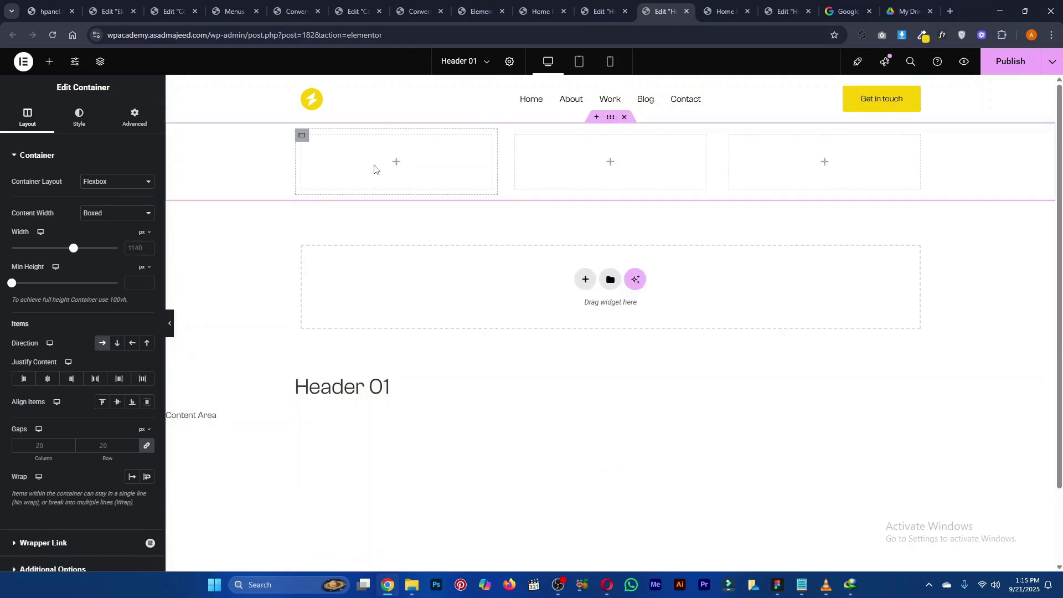
# Set the widths of the two outer nested containers to 20% each and the middle one to 60%
pyautogui.click(303, 137)
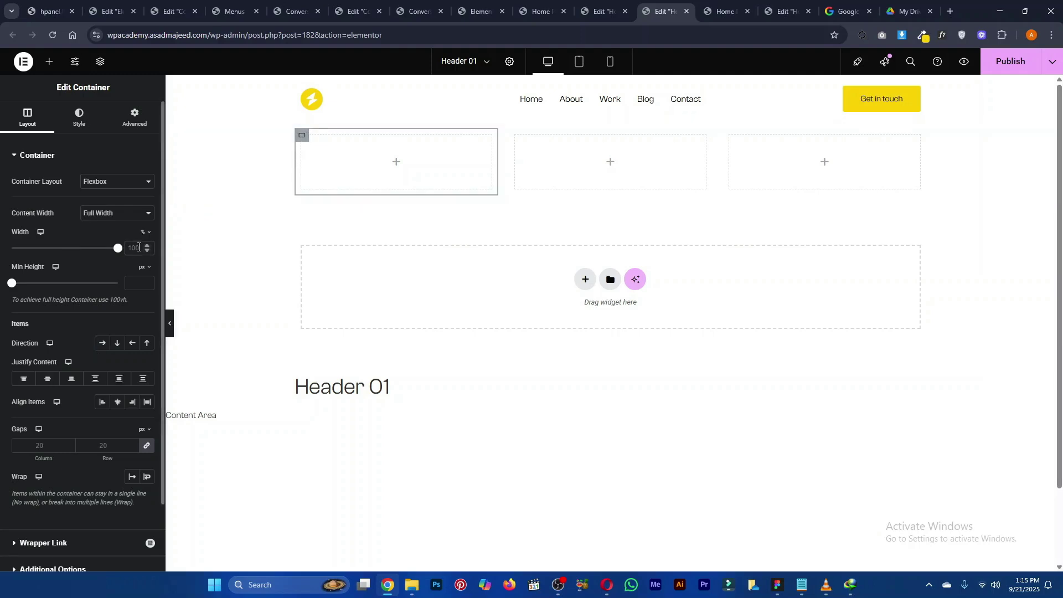
pyautogui.write('20')
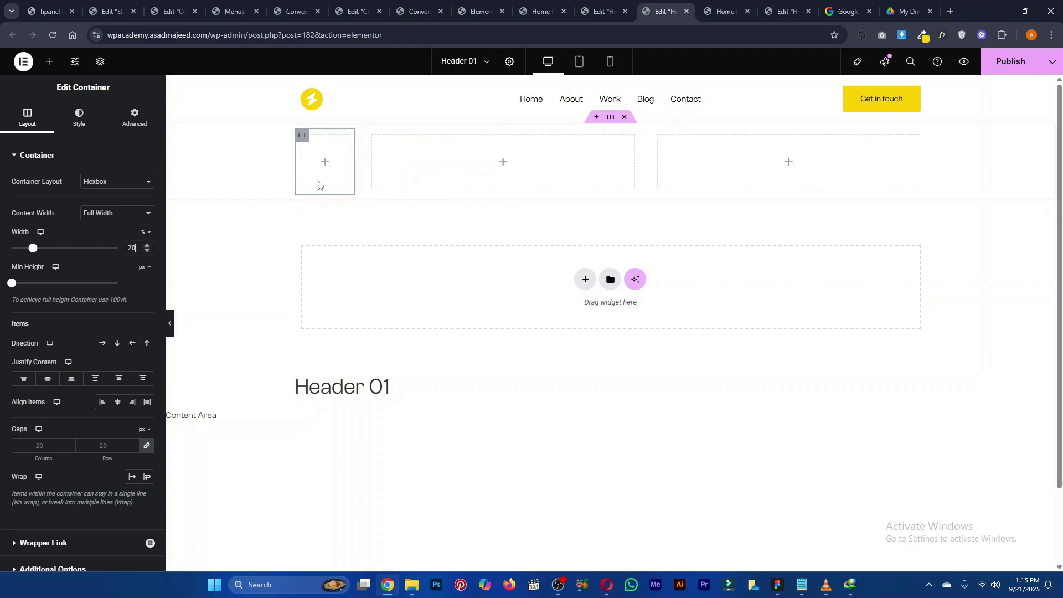
pyautogui.click(660, 138)
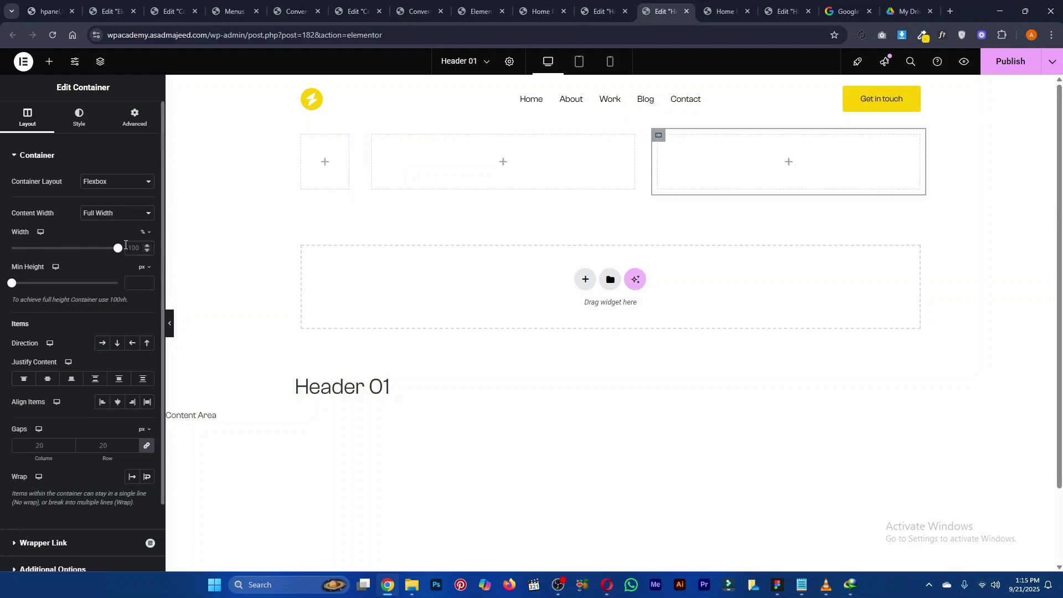
pyautogui.click(136, 248)
pyautogui.write('20')
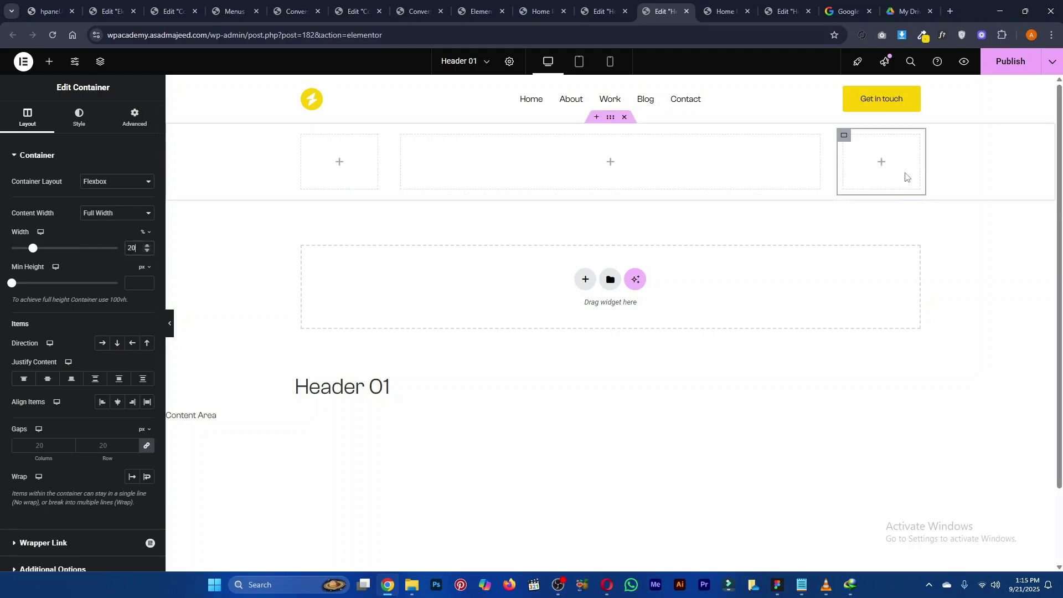
pyautogui.click(403, 136)
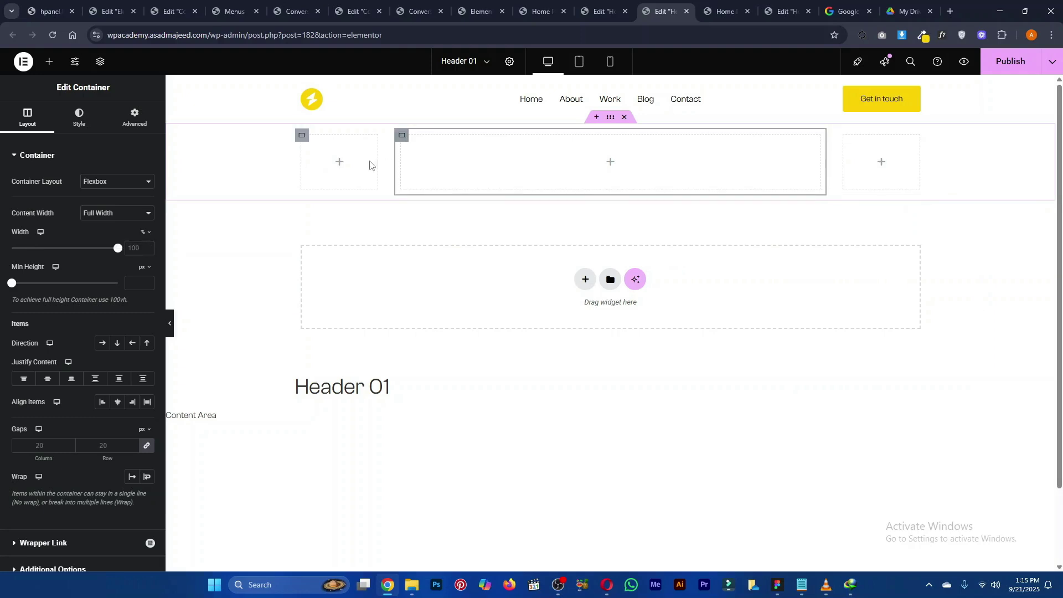
pyautogui.click(137, 248)
pyautogui.write('60')
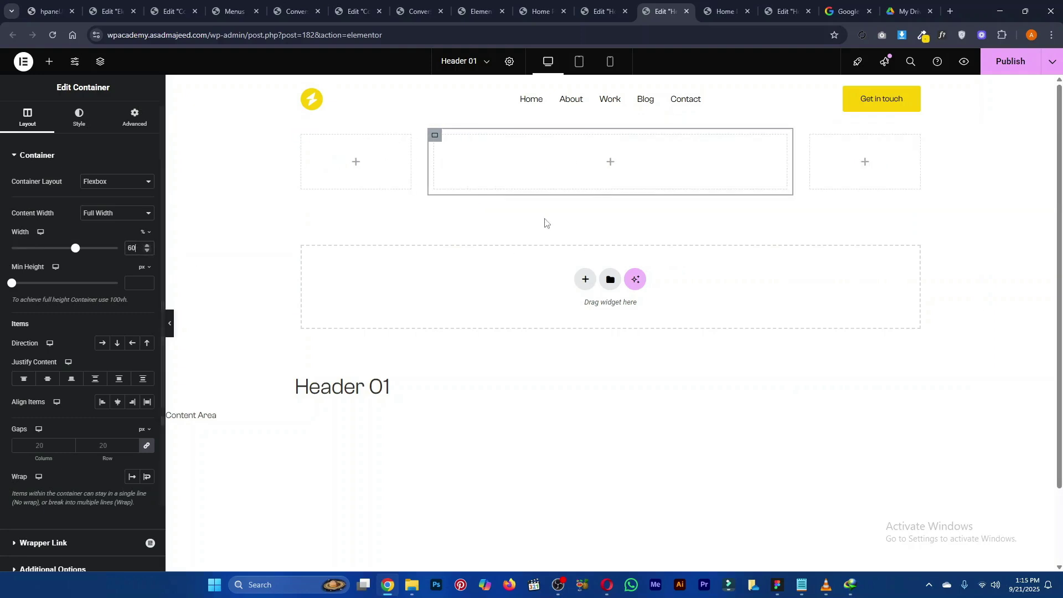
# Place an Image widget in the first nested container and choose the Boltzshift logo.png from the media library
pyautogui.click(50, 61)
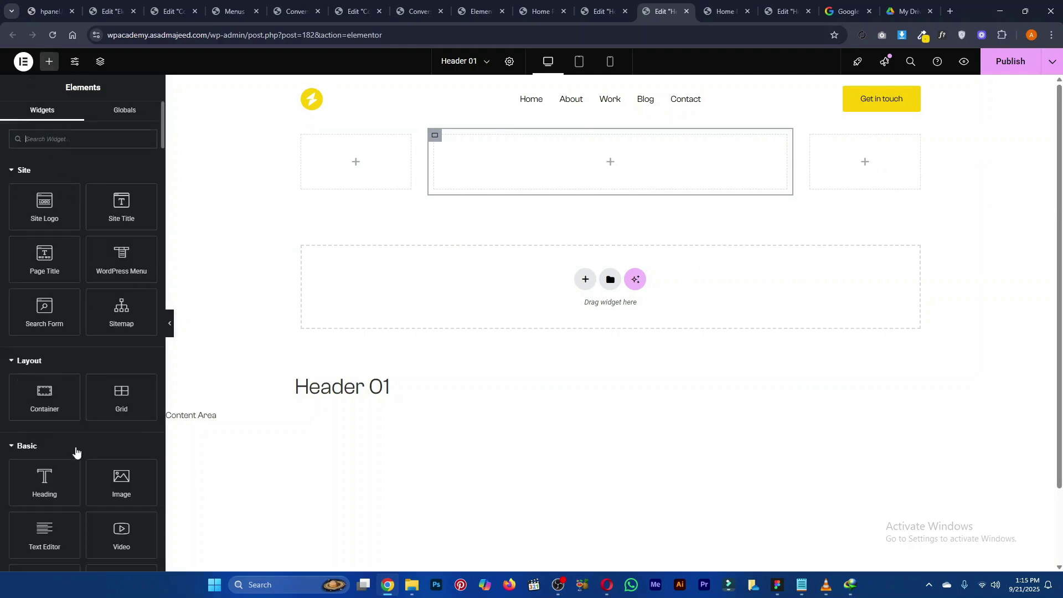
pyautogui.moveTo(100, 479); pyautogui.dragTo(354, 166)
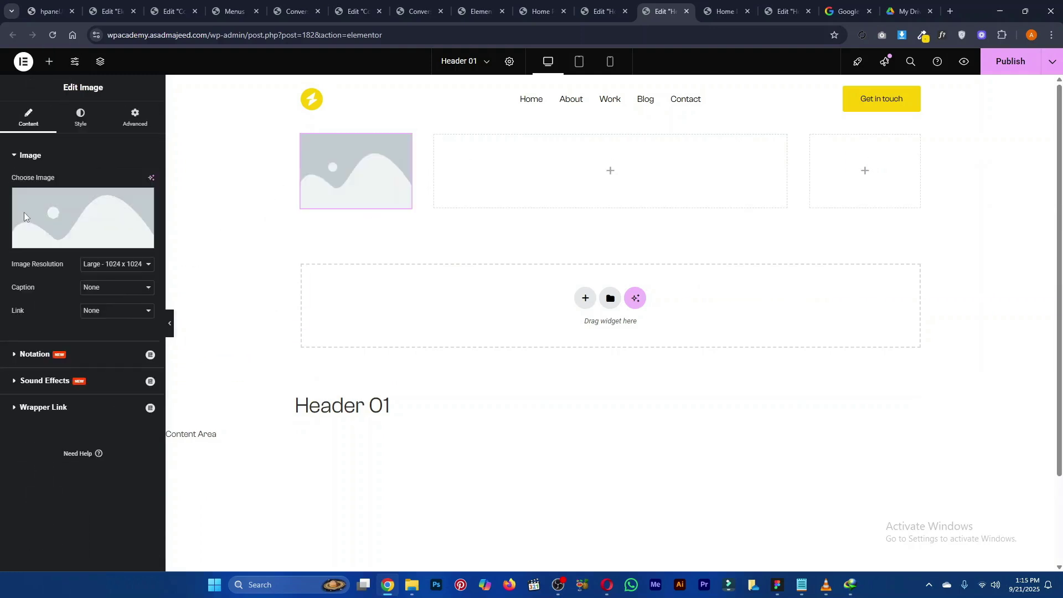
pyautogui.click(25, 216)
pyautogui.click(256, 199)
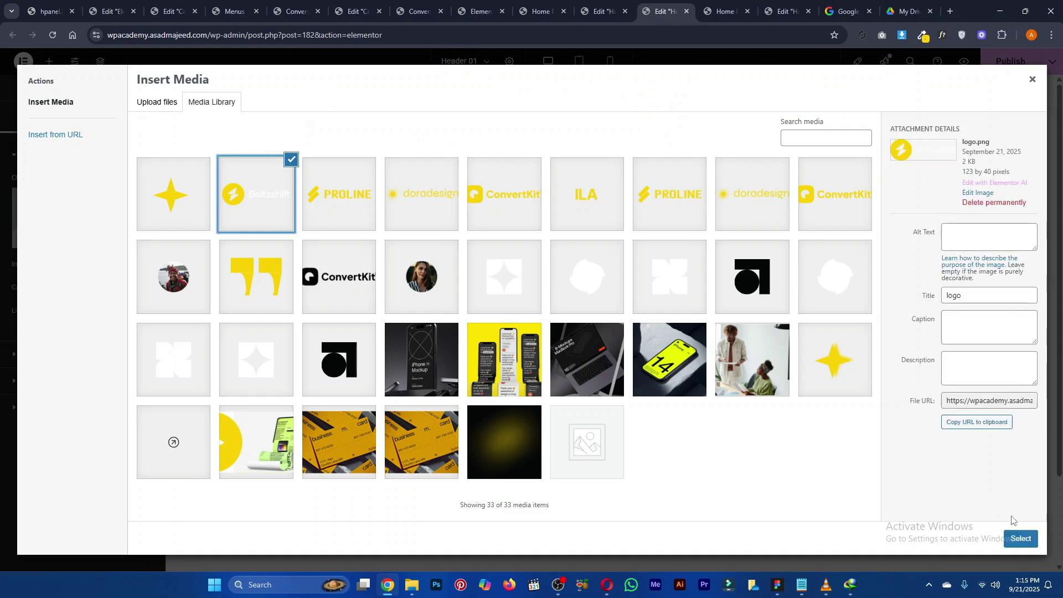
pyautogui.click(1019, 538)
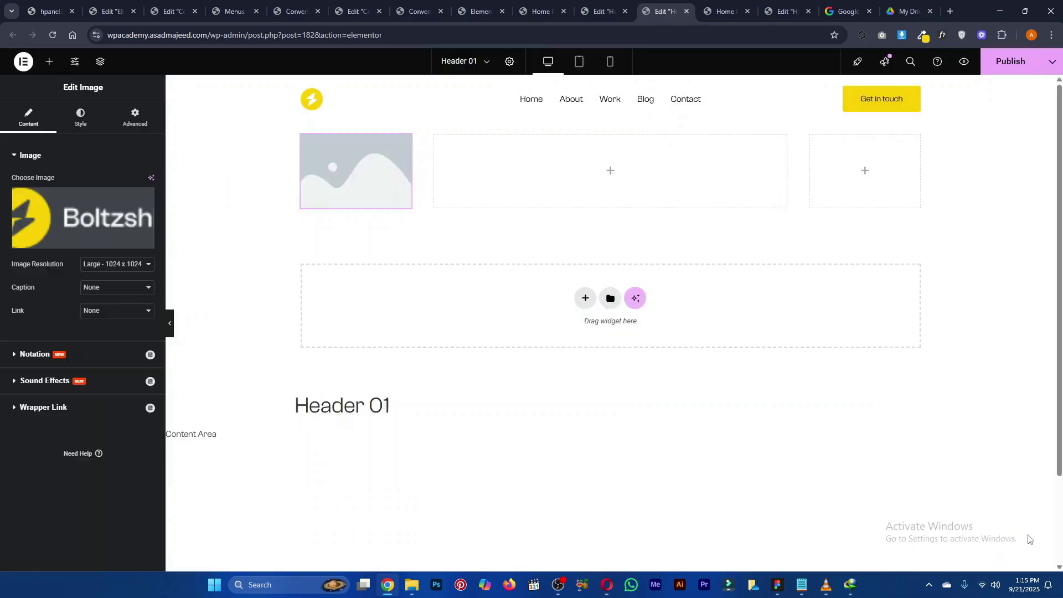
# Place a Navbar widget in the middle nested container and assign Main Menu to it
pyautogui.click(50, 62)
pyautogui.write('menu')
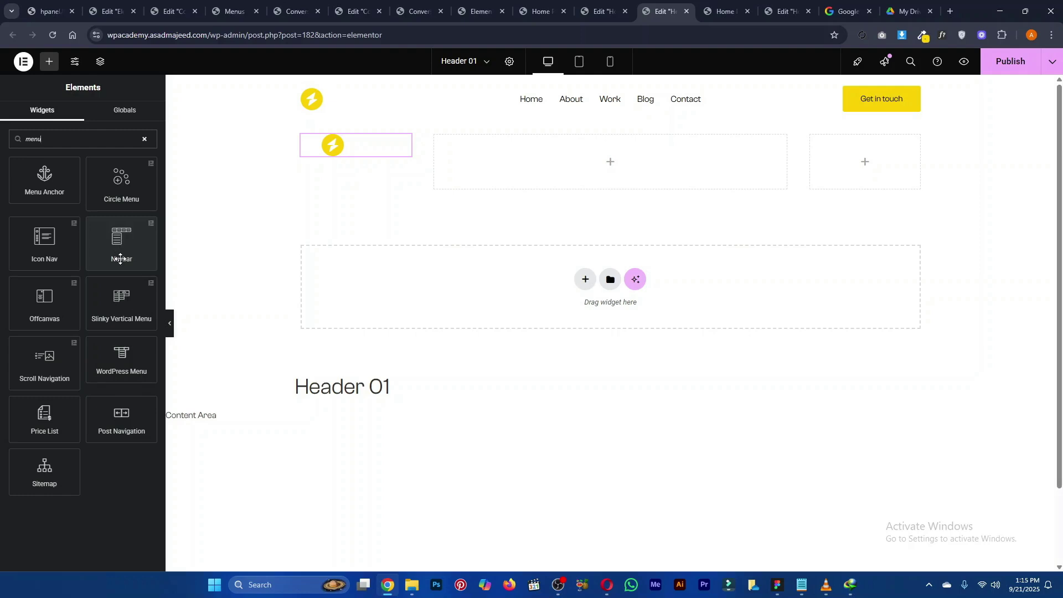
pyautogui.moveTo(131, 248); pyautogui.dragTo(647, 161)
pyautogui.click(118, 182)
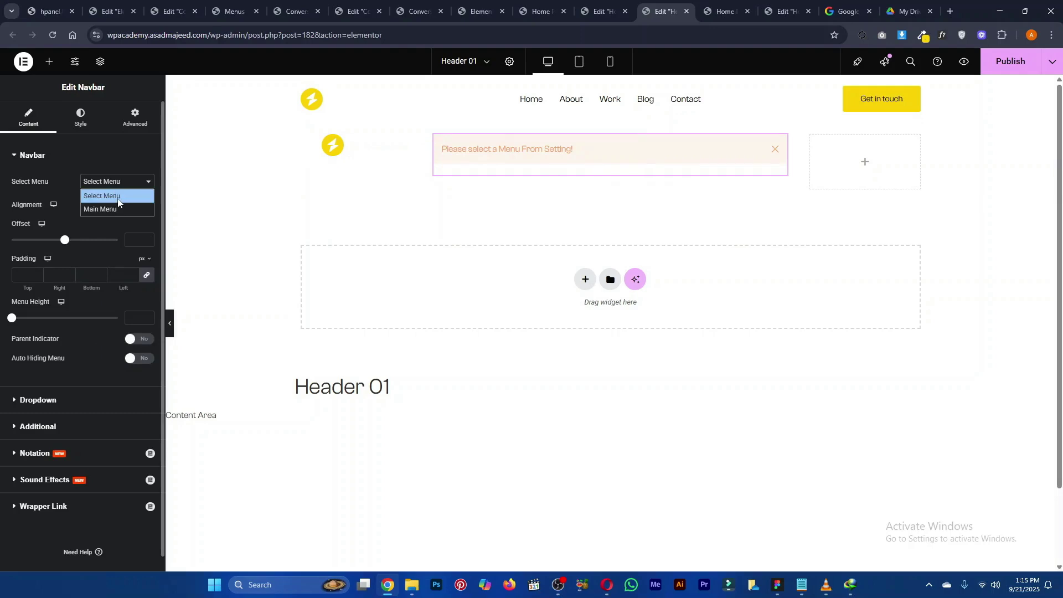
pyautogui.click(114, 210)
# Review the Main Menu's items and display location in WordPress Menus, and return to the Header 01 template
pyautogui.click(103, 4)
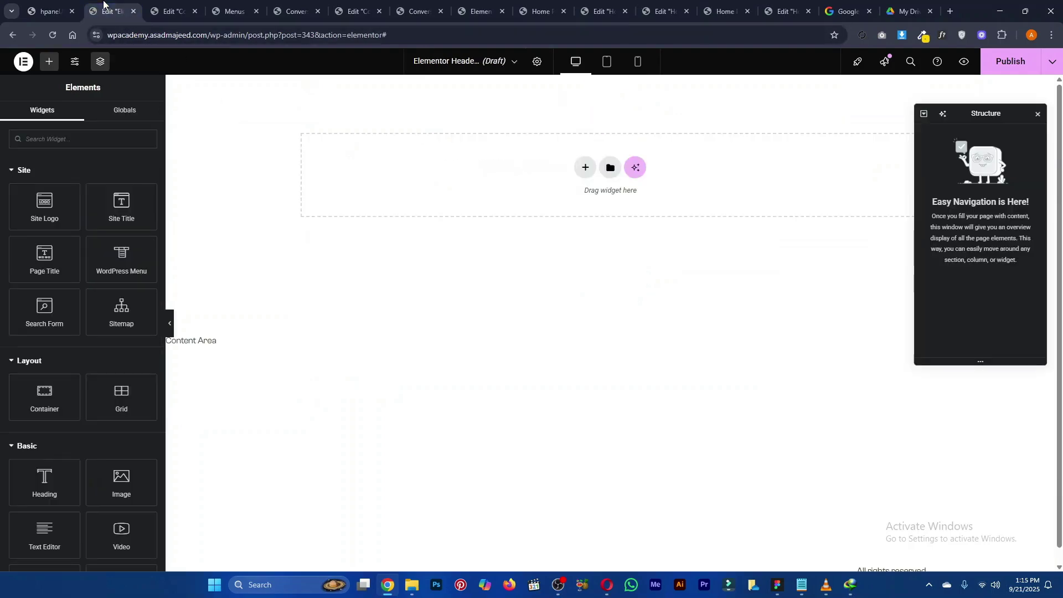
pyautogui.click(72, 2)
pyautogui.click(240, 5)
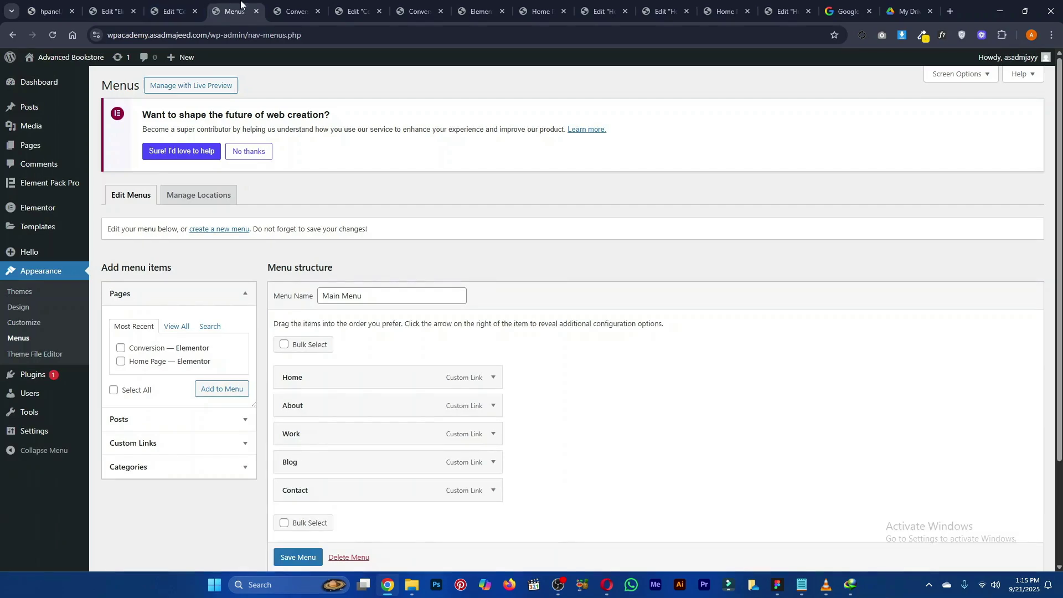
pyautogui.scroll(-2, 302, 363)
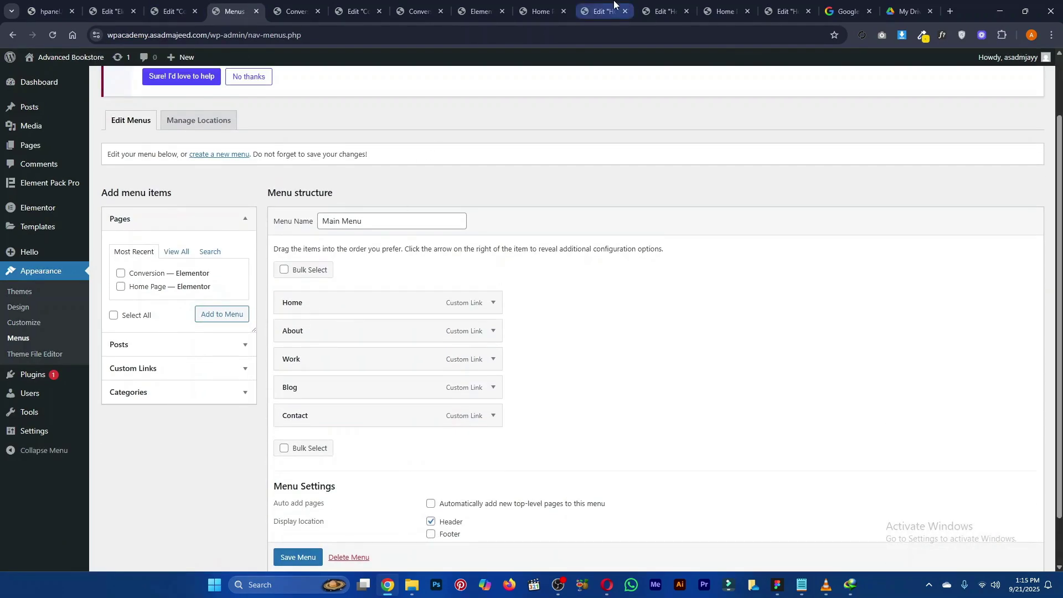
pyautogui.click(551, 6)
pyautogui.click(665, 11)
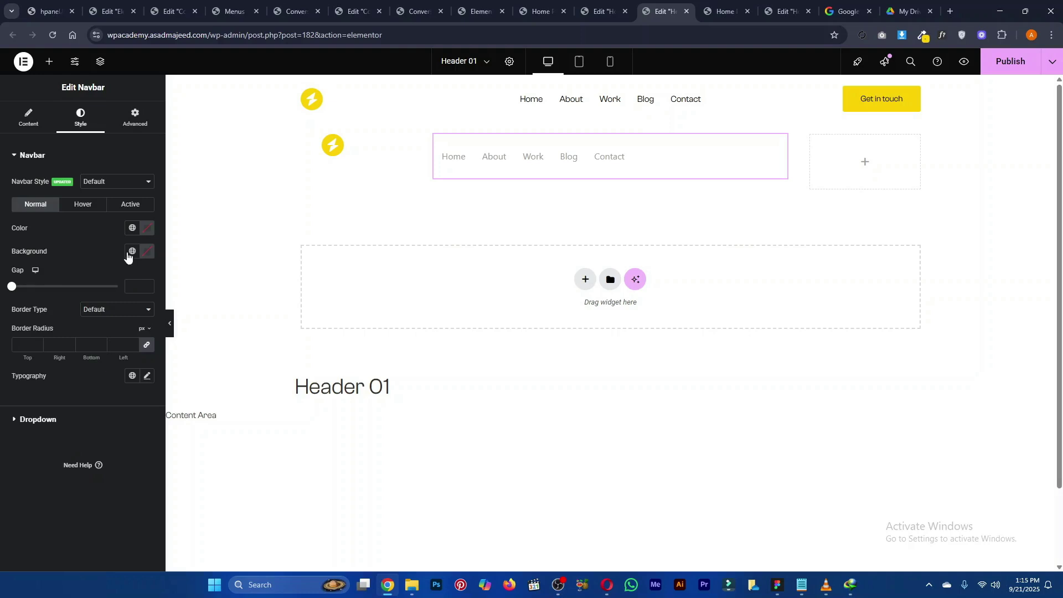
# Set the navbar's normal text colour to black and its menu height to 10
pyautogui.click(132, 229)
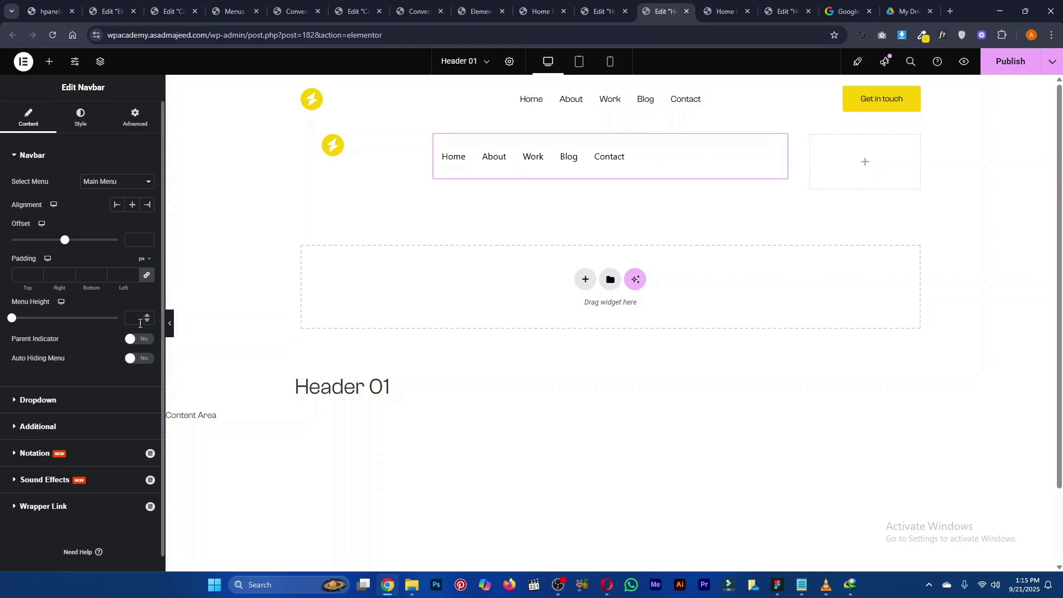
pyautogui.click(139, 318)
pyautogui.write('10')
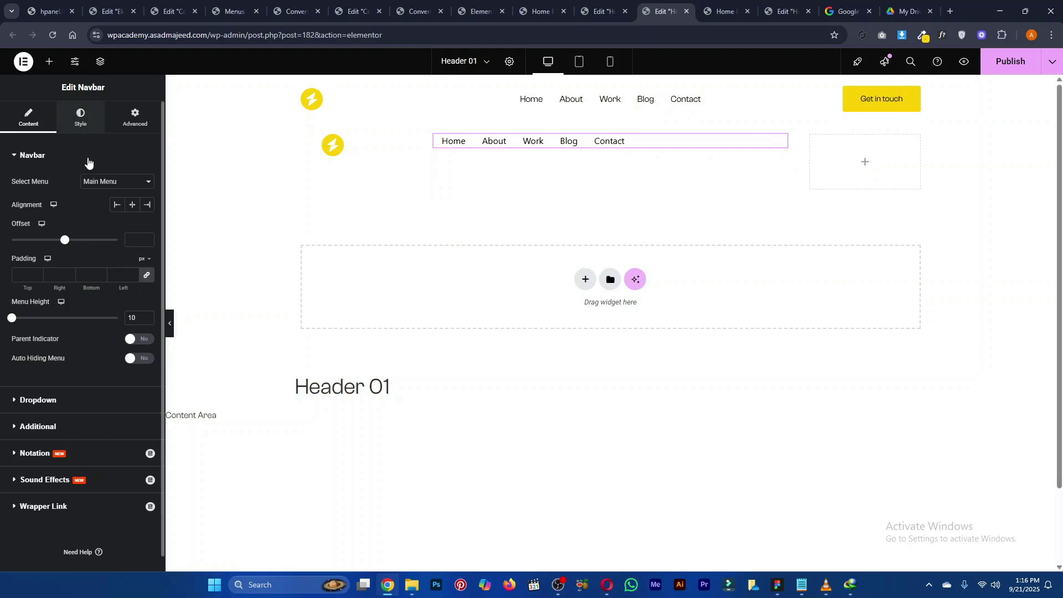
# Set the navbar items' hover background to the global yellow and the menu height to 20
pyautogui.click(82, 204)
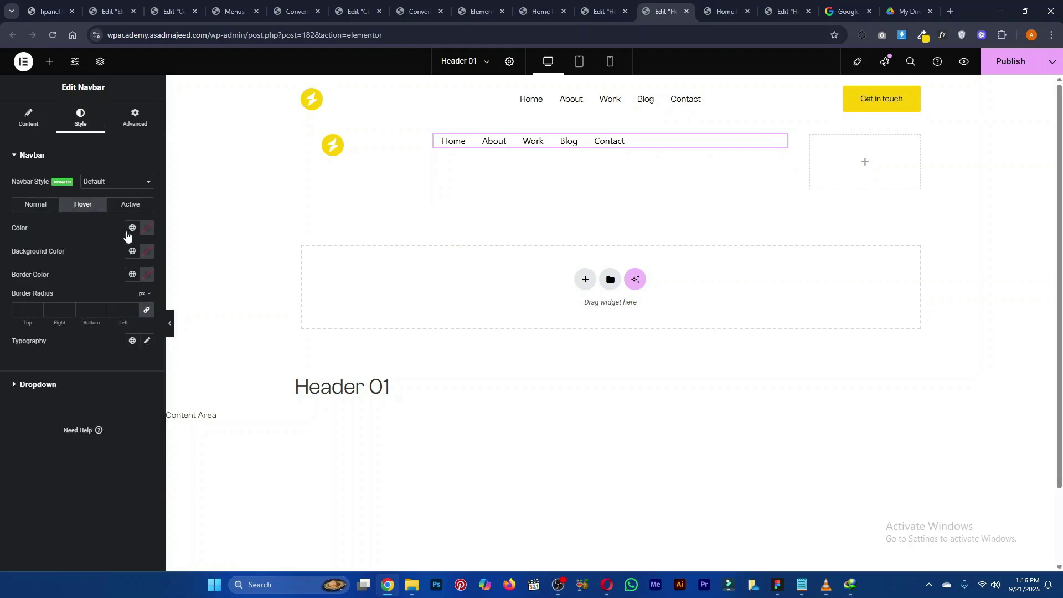
pyautogui.click(132, 251)
pyautogui.click(55, 435)
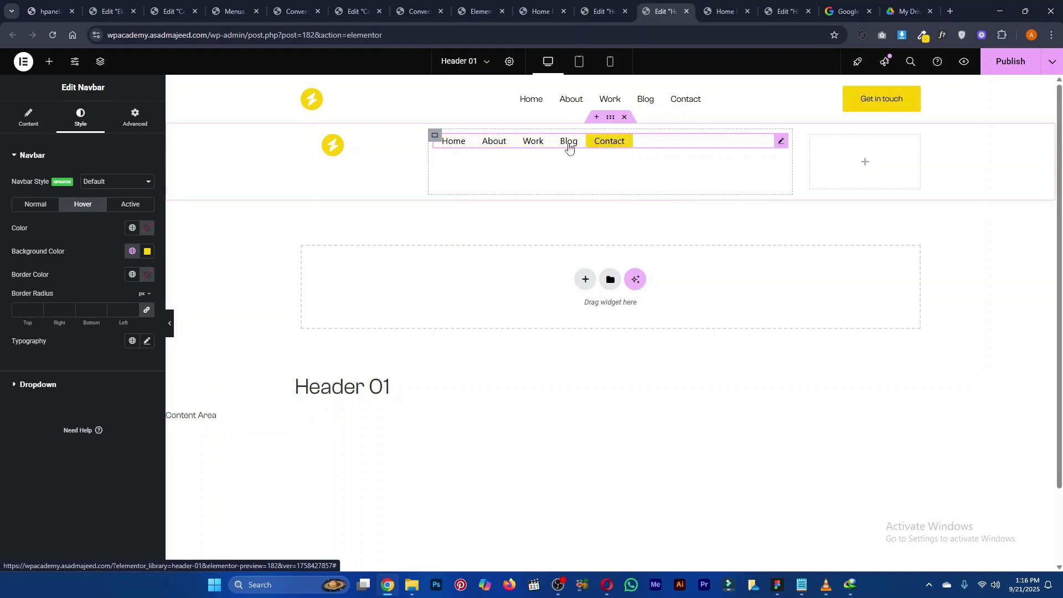
pyautogui.click(28, 119)
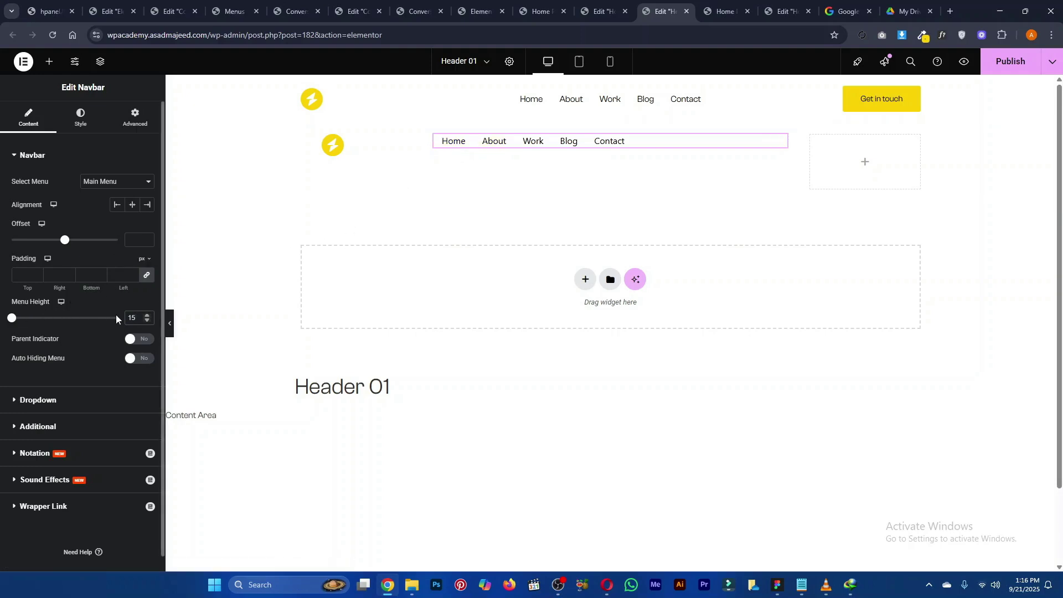
pyautogui.write('0')
# Check the navbar's additional and dropdown settings, and set the gap between the normal navbar items to 2
pyautogui.click(44, 425)
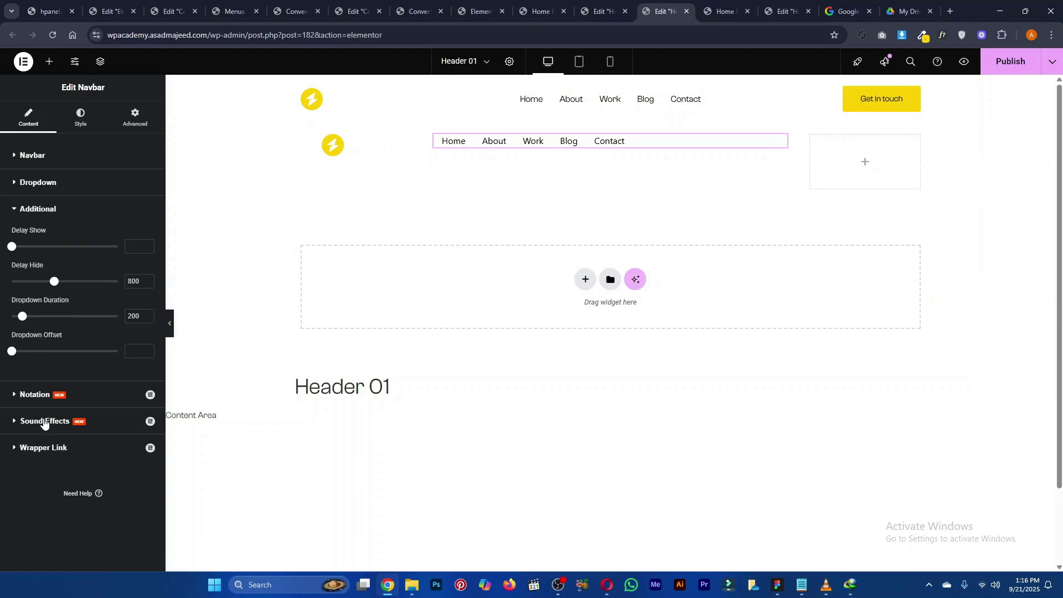
pyautogui.click(38, 184)
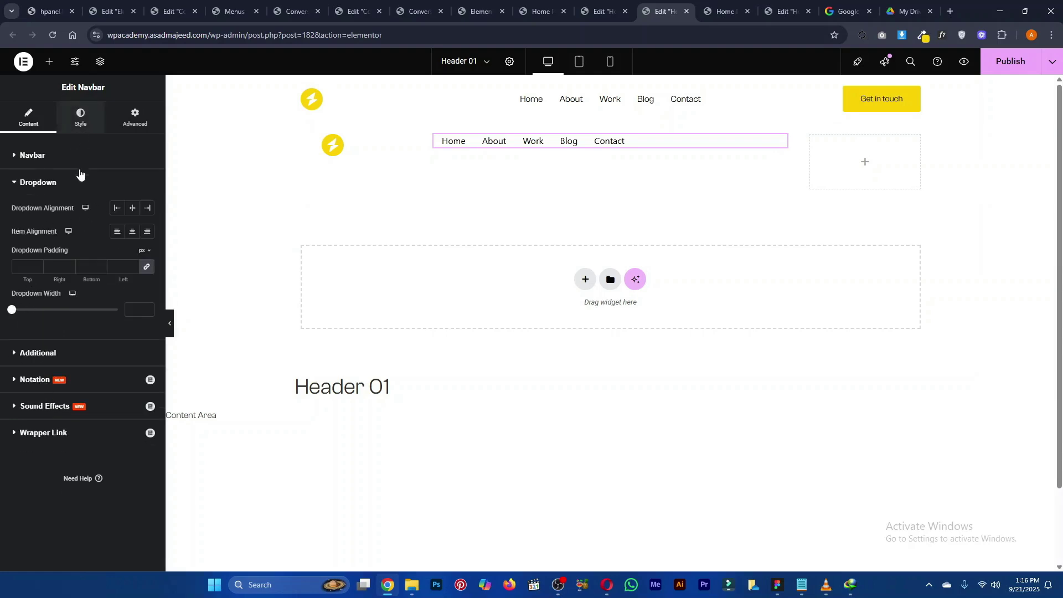
pyautogui.click(81, 117)
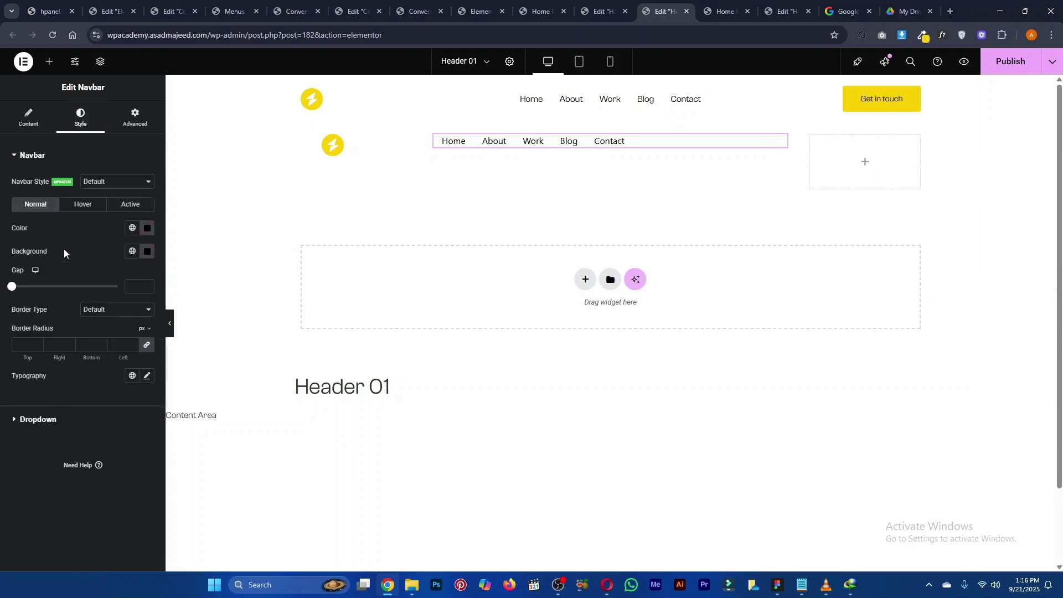
pyautogui.click(88, 156)
pyautogui.click(83, 182)
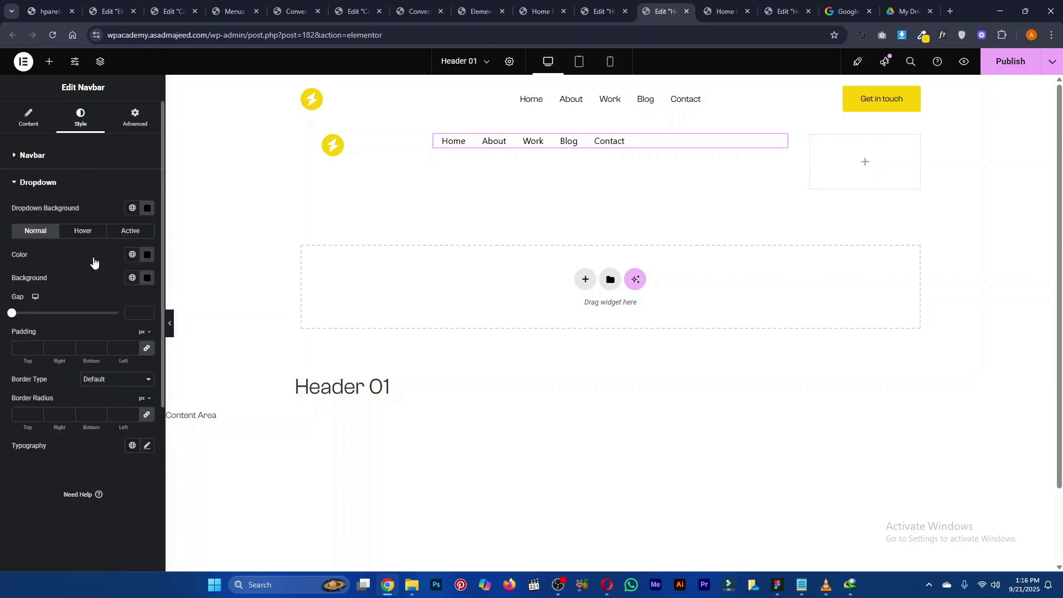
pyautogui.click(33, 155)
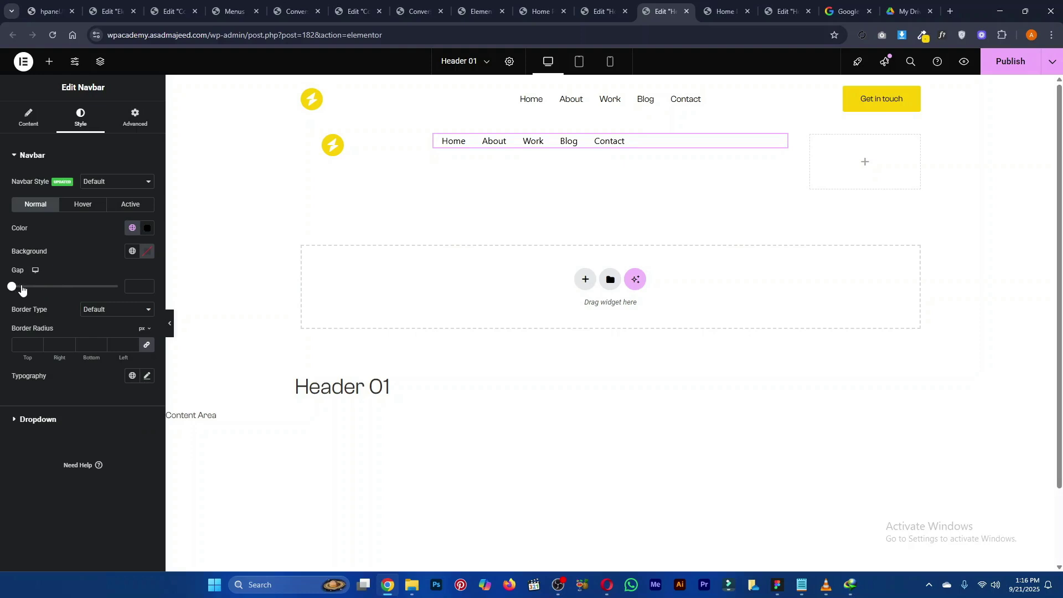
pyautogui.moveTo(22, 290)
pyautogui.mouseDown()
pyautogui.moveTo(34, 290)
pyautogui.moveTo(24, 290)
pyautogui.mouseUp()
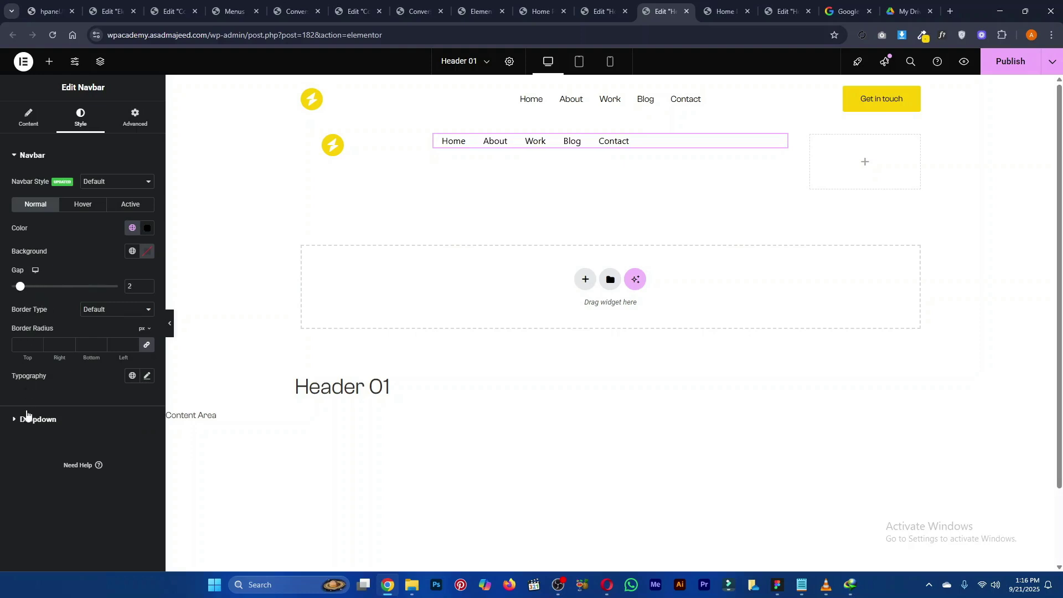
pyautogui.click(93, 205)
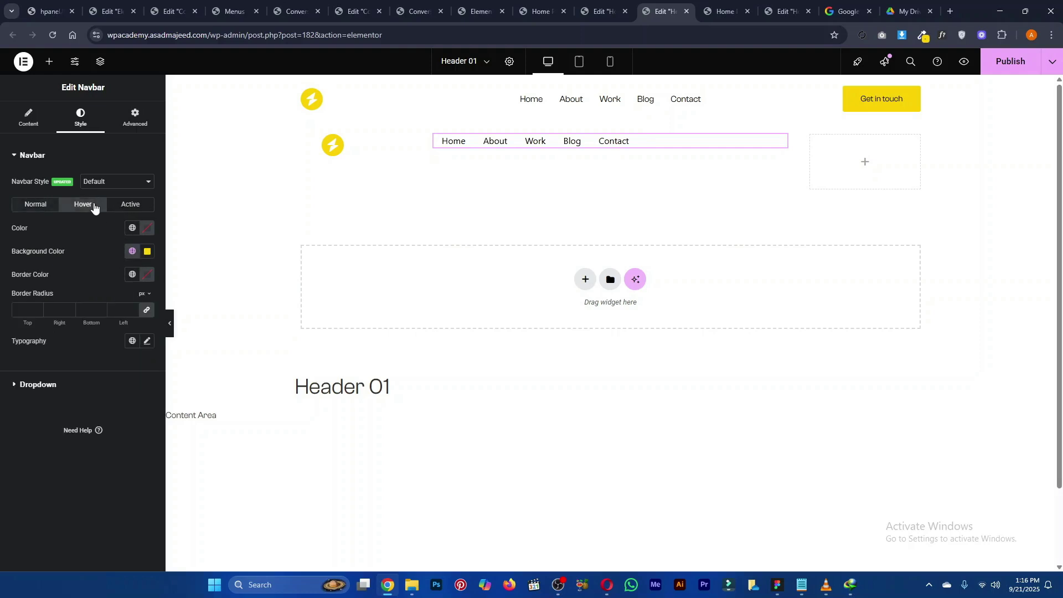
pyautogui.click(129, 206)
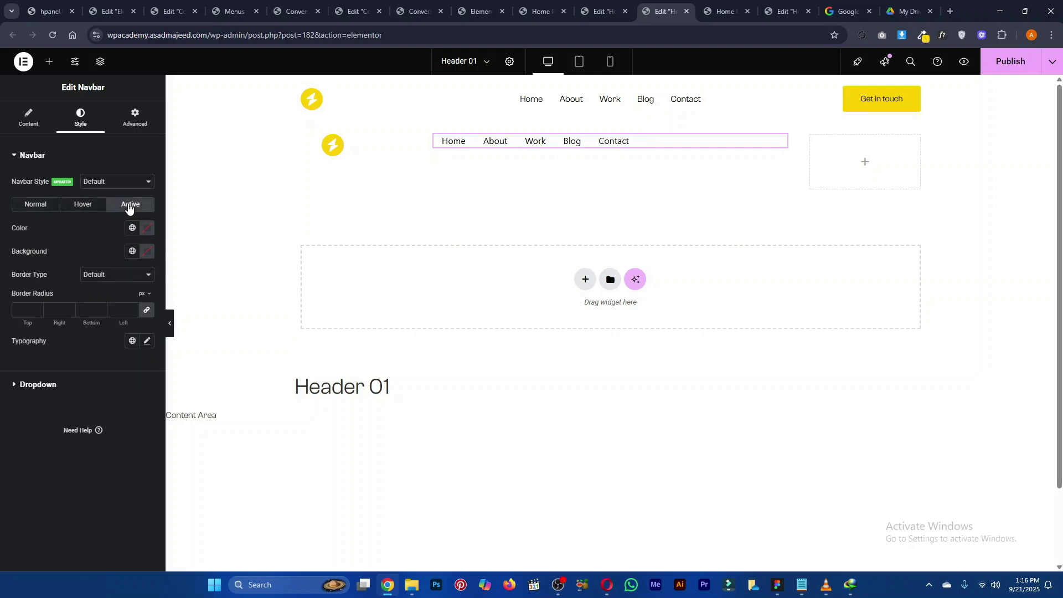
pyautogui.click(20, 206)
pyautogui.click(26, 131)
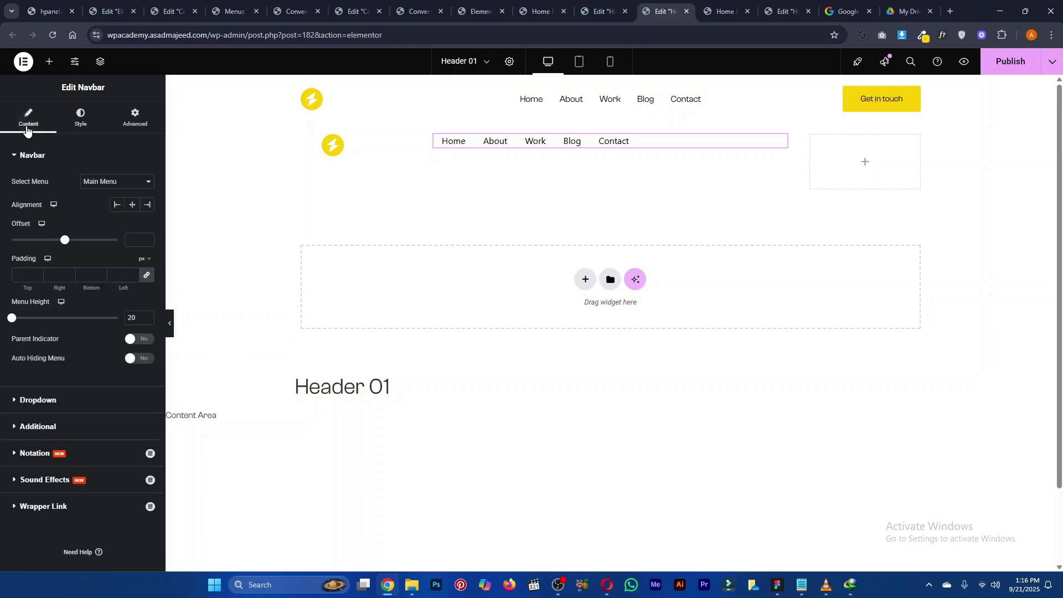
pyautogui.click(116, 182)
pyautogui.click(100, 209)
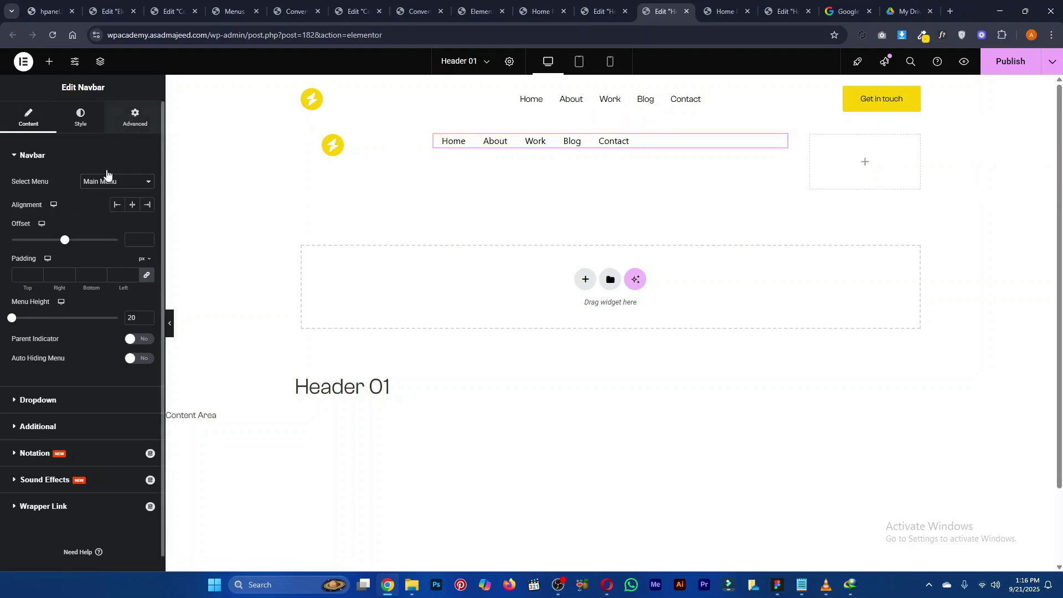
# Set the navbar widget's padding to 20 px on all sides
pyautogui.click(135, 117)
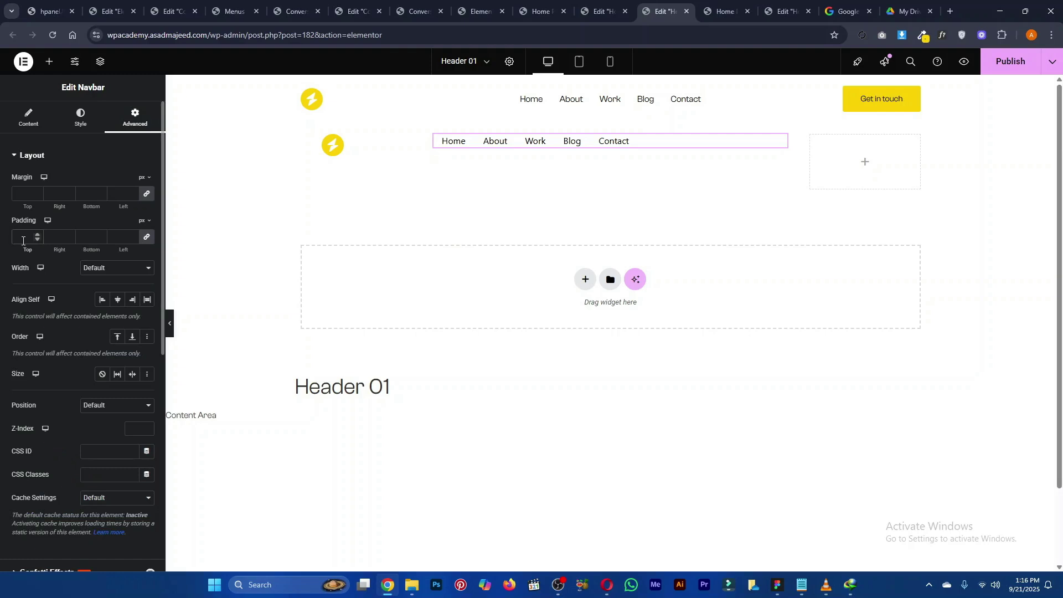
pyautogui.click(23, 237)
pyautogui.write('20')
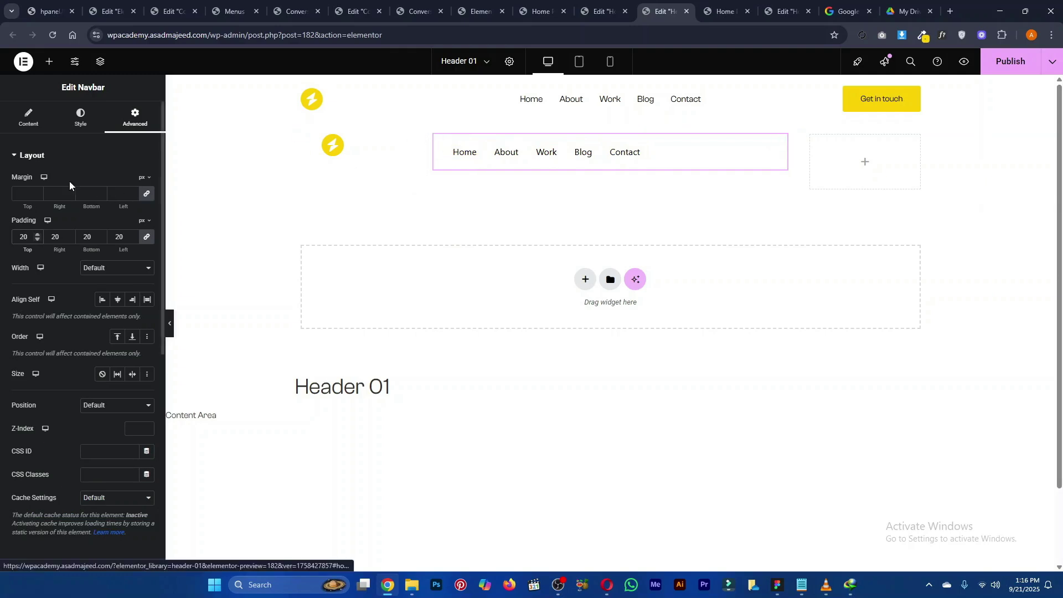
# Set the navbar's menu height to 35 and the widget's padding to 10 px on all sides
pyautogui.click(30, 120)
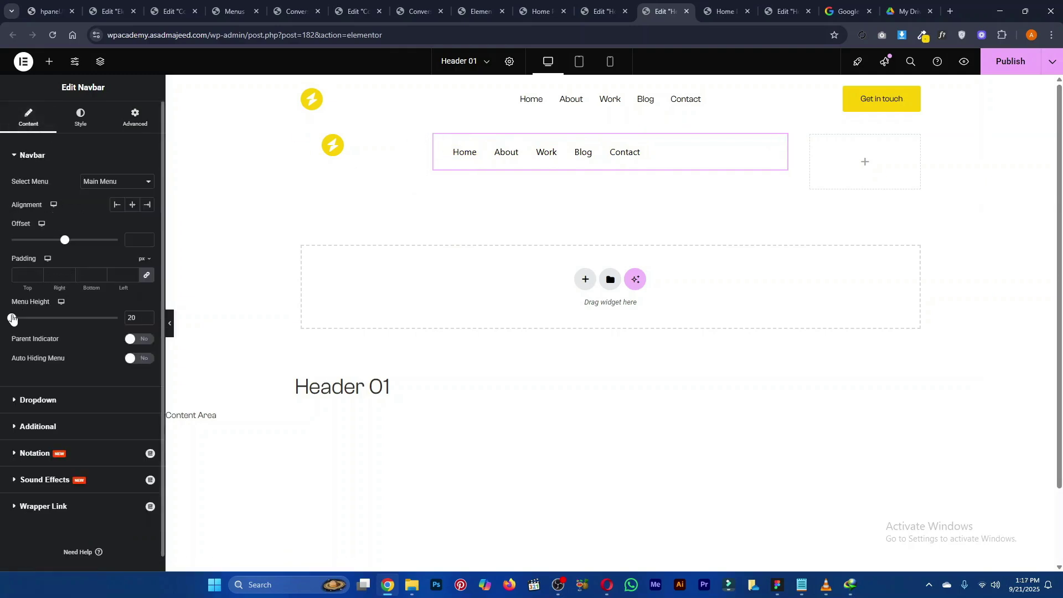
pyautogui.moveTo(13, 319); pyautogui.dragTo(20, 318)
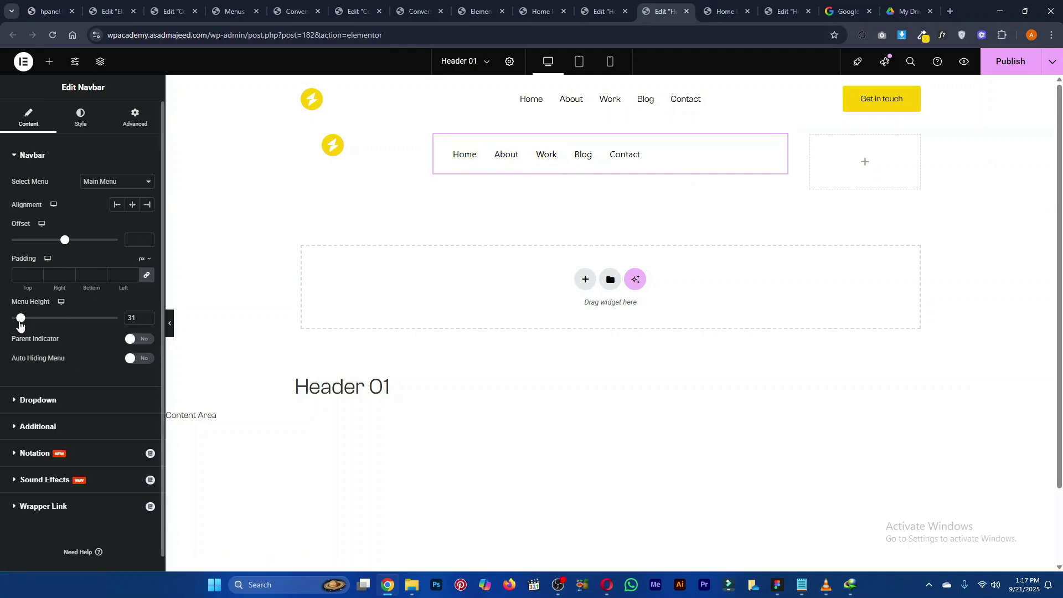
pyautogui.moveTo(20, 324); pyautogui.dragTo(31, 322)
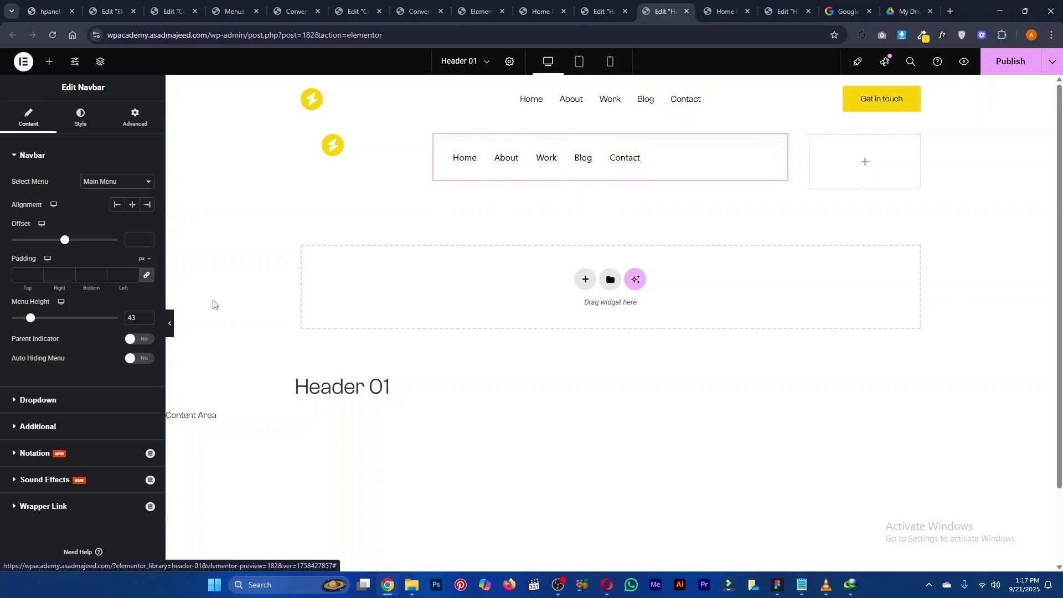
pyautogui.write('35')
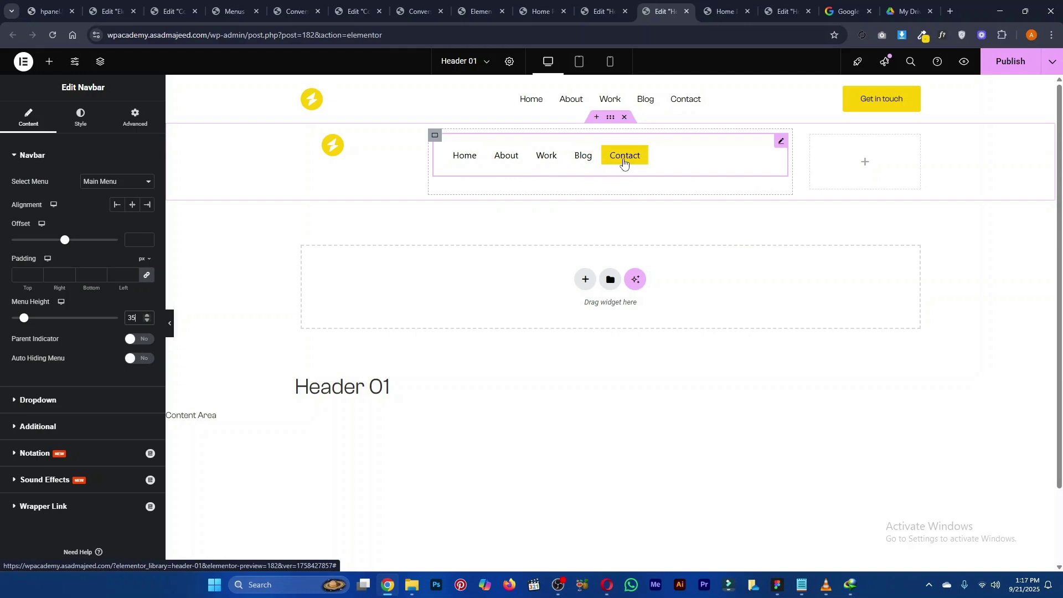
pyautogui.click(143, 123)
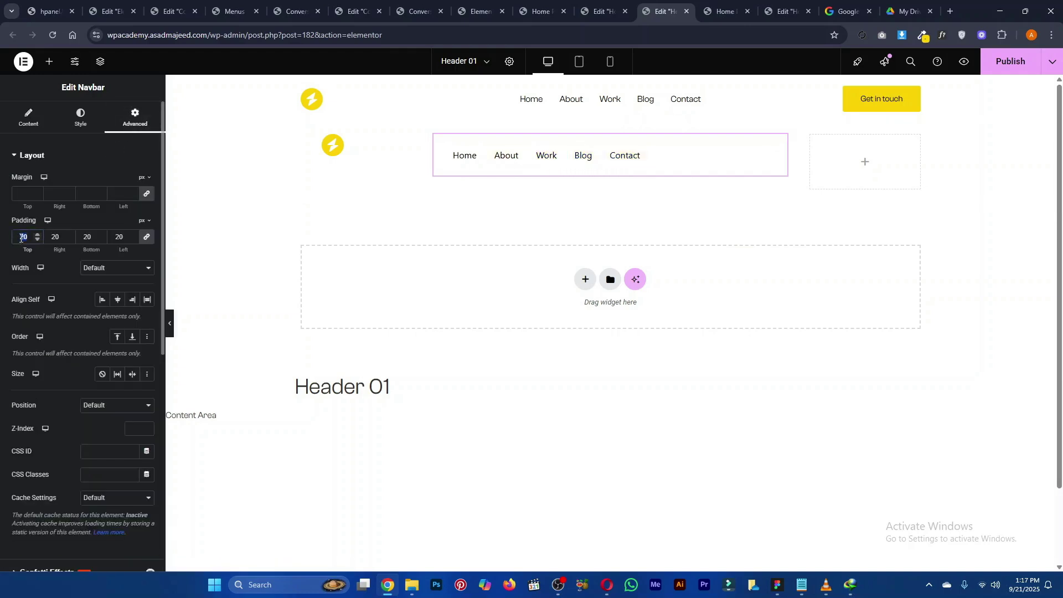
pyautogui.write('10')
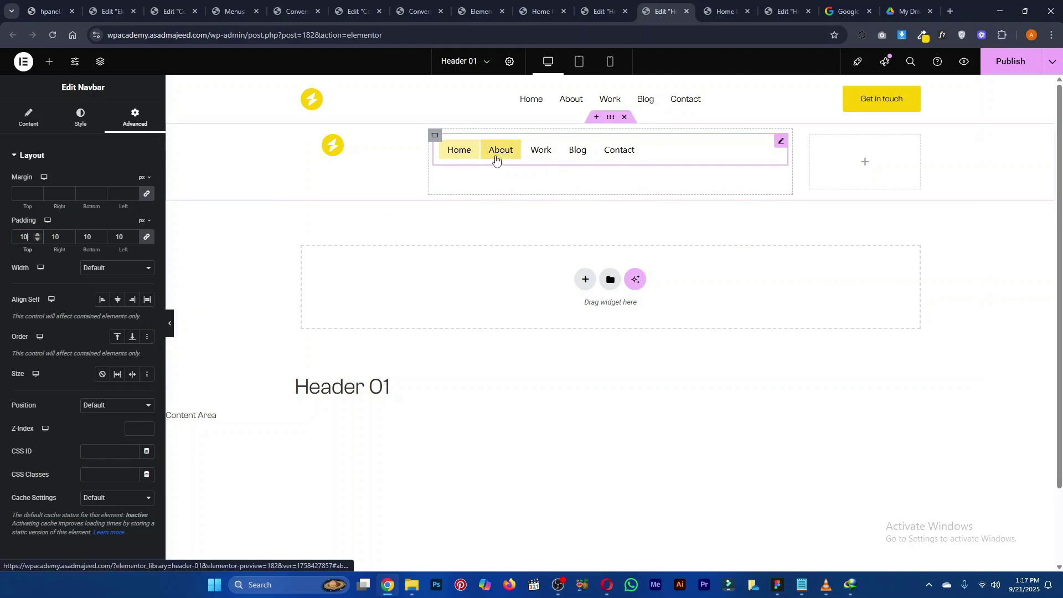
# Rename the second header container as 2nd menu in the page structure, and hide and show it to check it
pyautogui.click(608, 127)
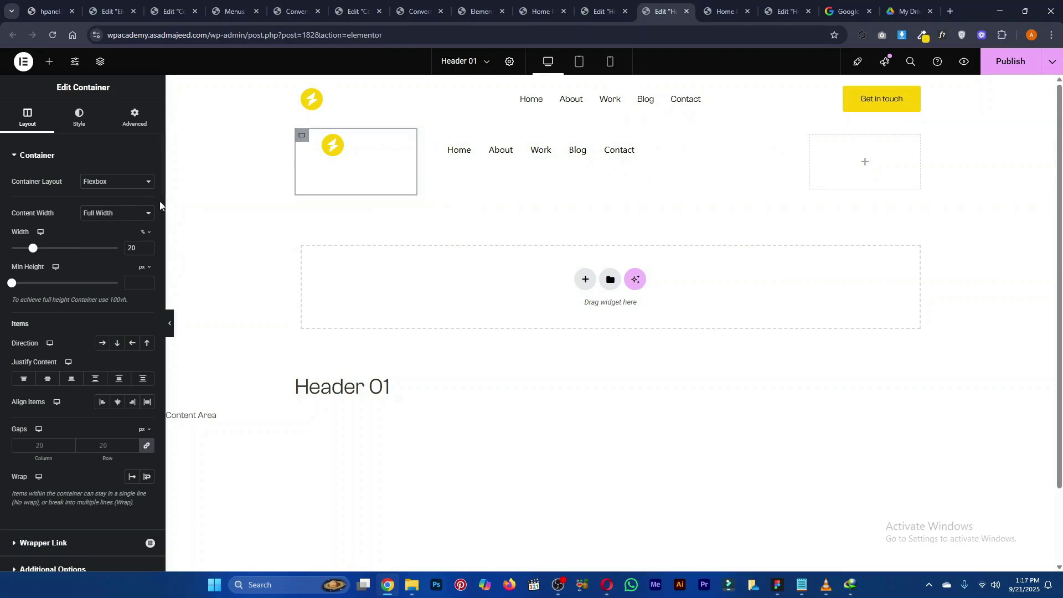
pyautogui.click(100, 62)
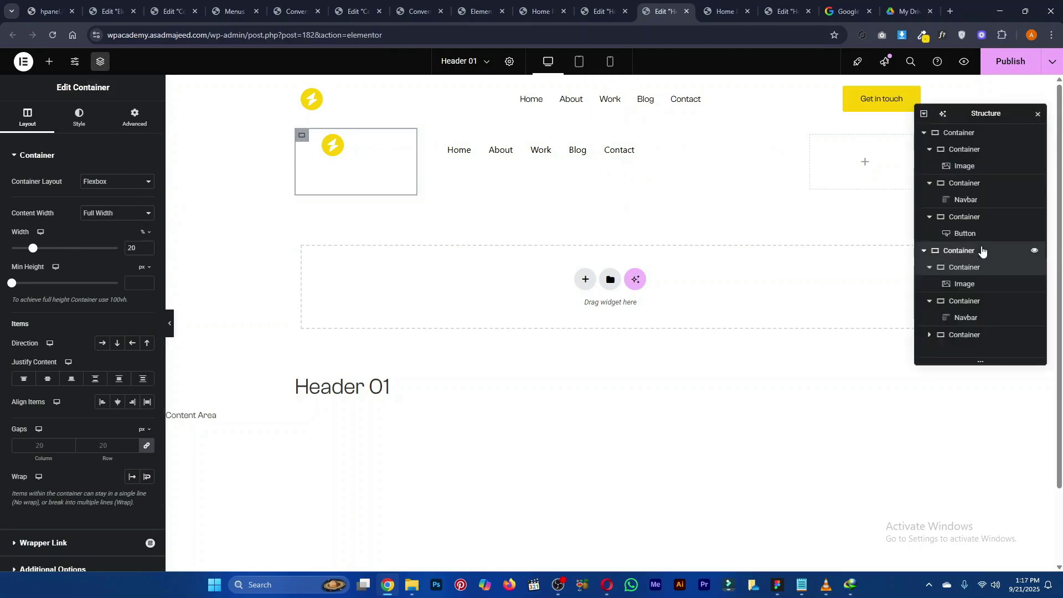
pyautogui.click(962, 252)
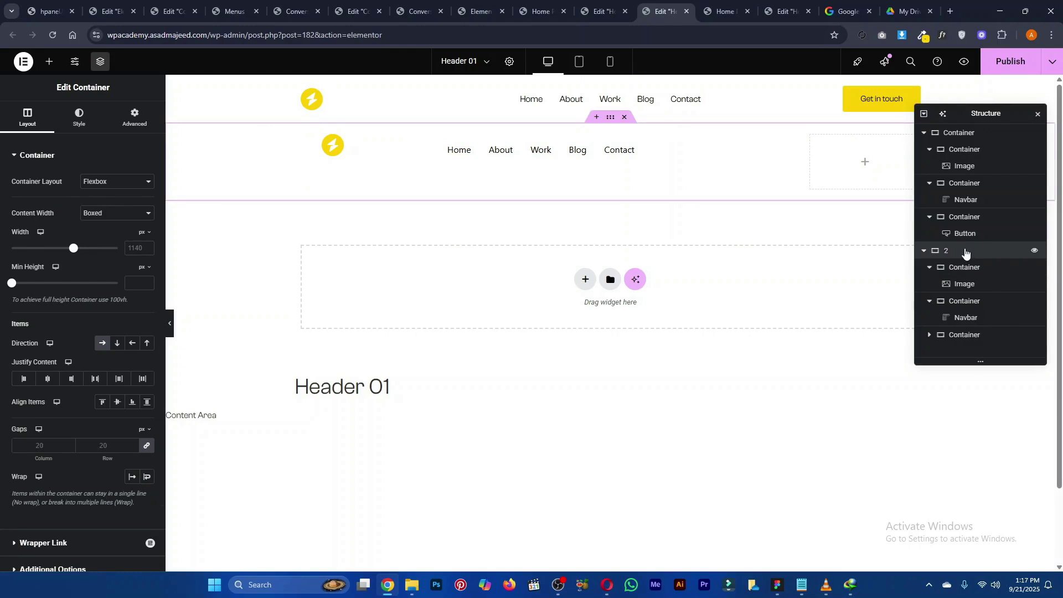
pyautogui.write('2nd menu')
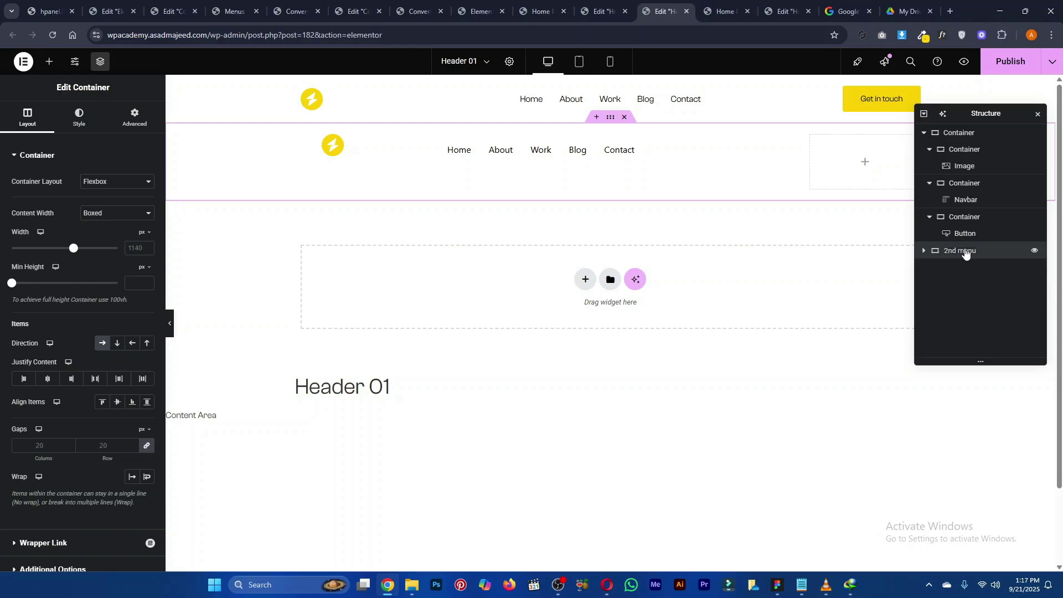
pyautogui.click(1035, 251)
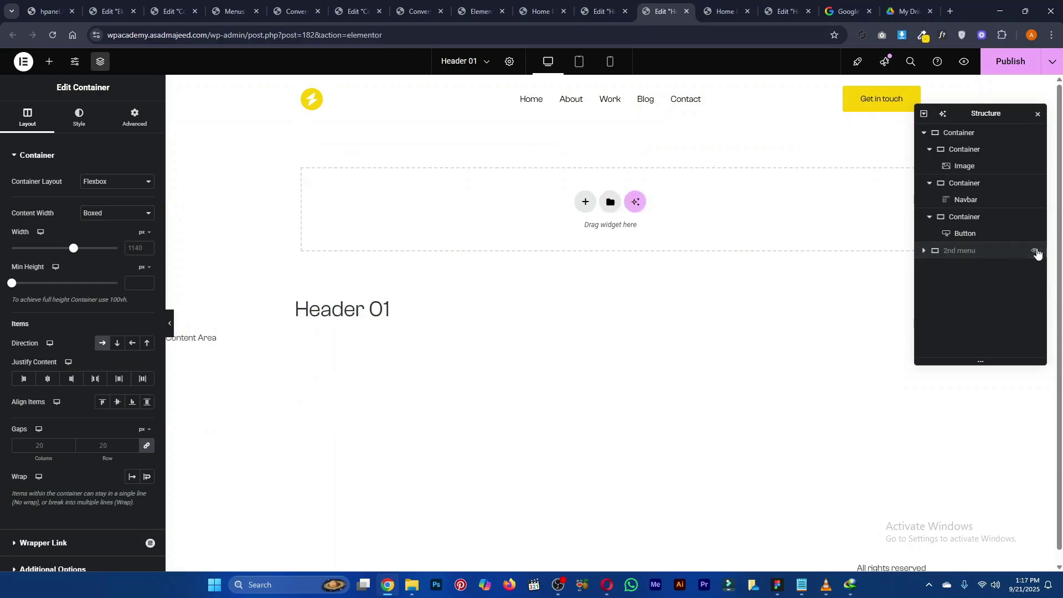
pyautogui.click(1036, 252)
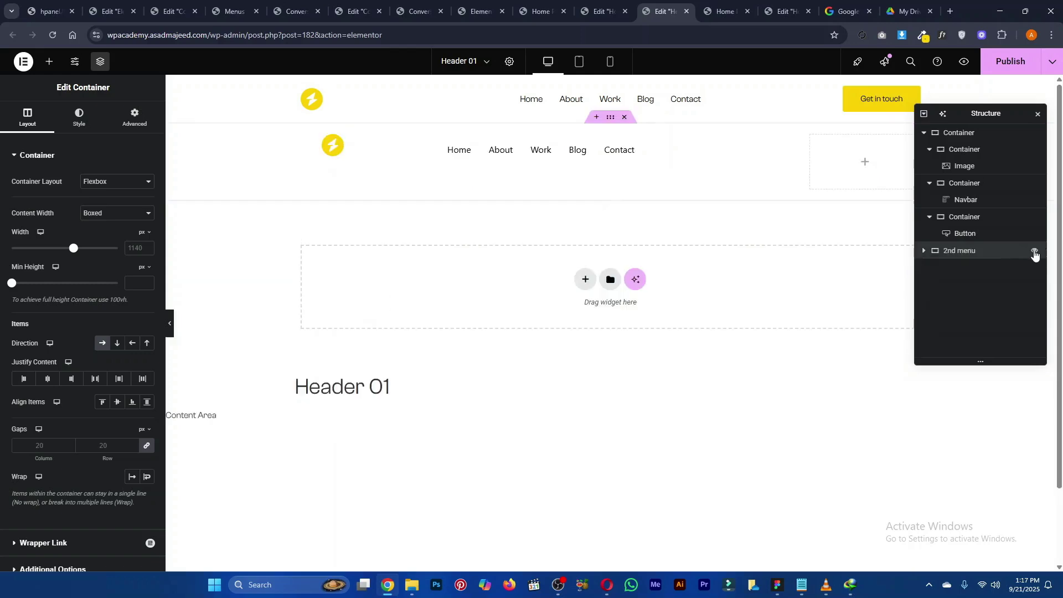
# Centre the justify content and align items of the 2nd menu container and of its nested navbar container
pyautogui.click(47, 380)
pyautogui.click(117, 403)
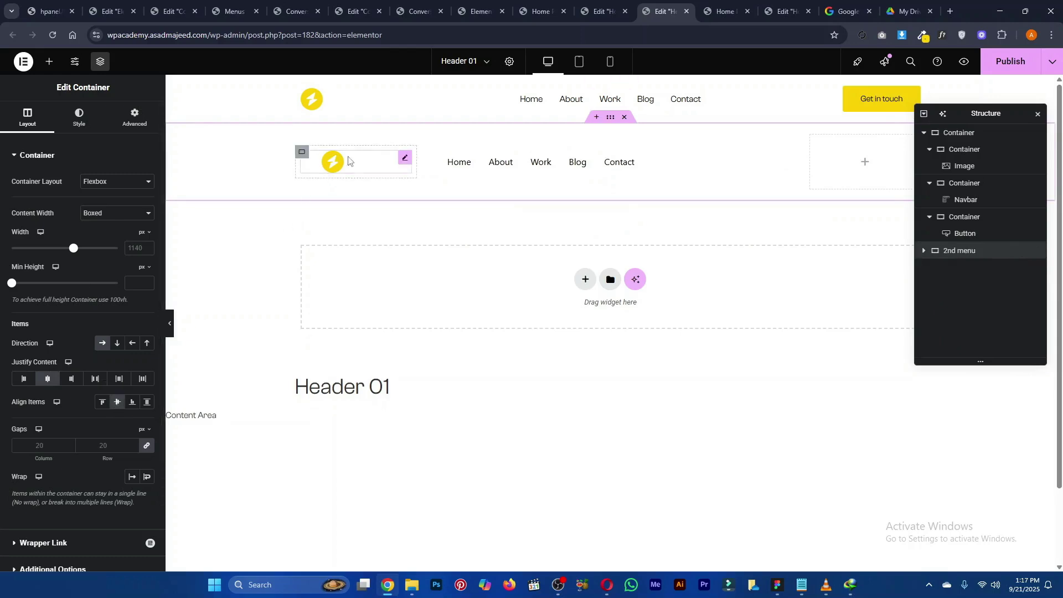
pyautogui.click(475, 165)
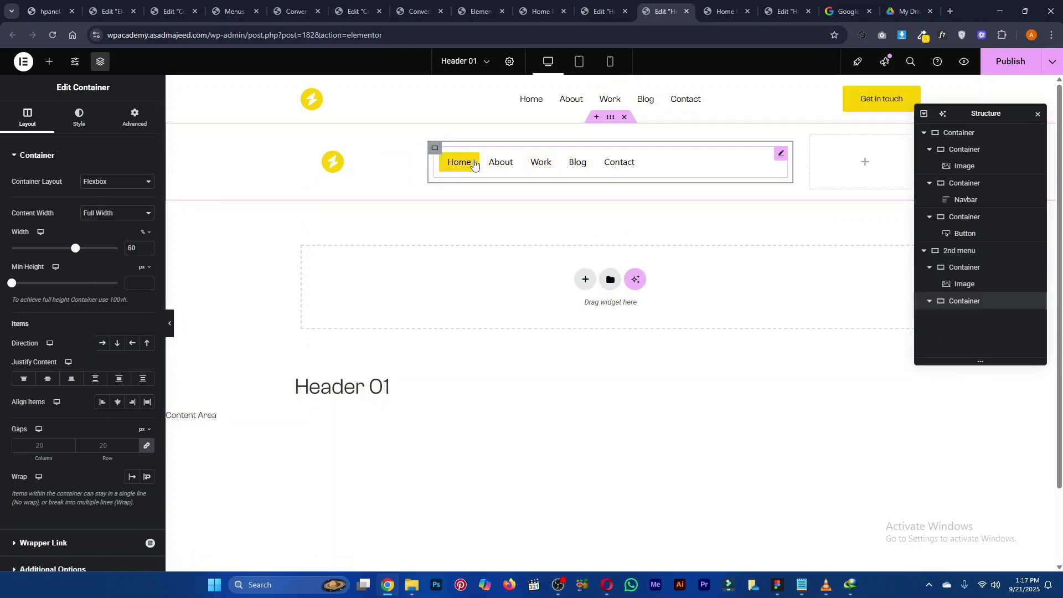
pyautogui.click(47, 379)
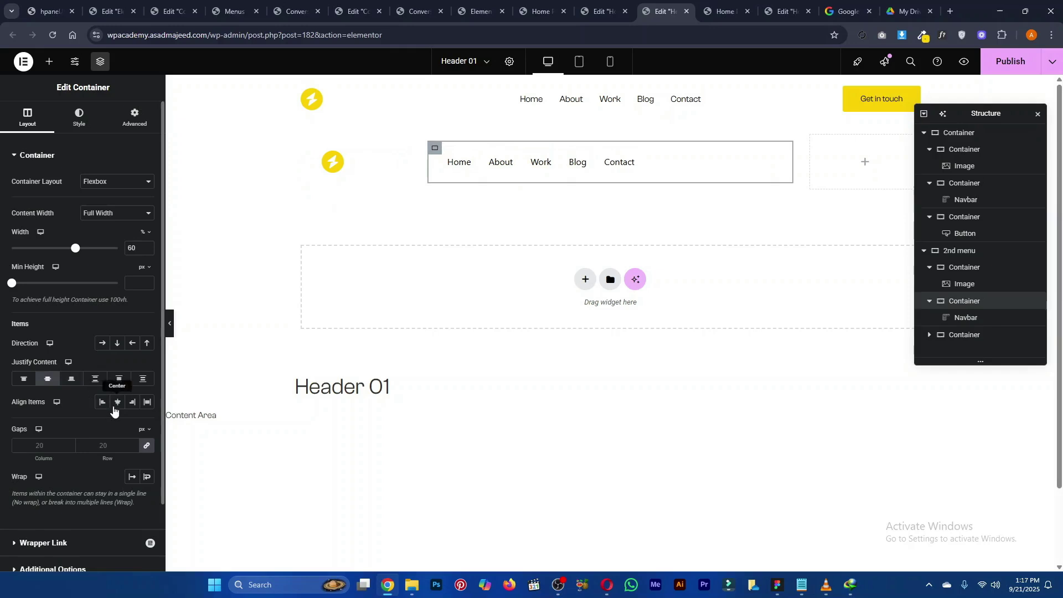
pyautogui.click(117, 402)
pyautogui.click(1038, 114)
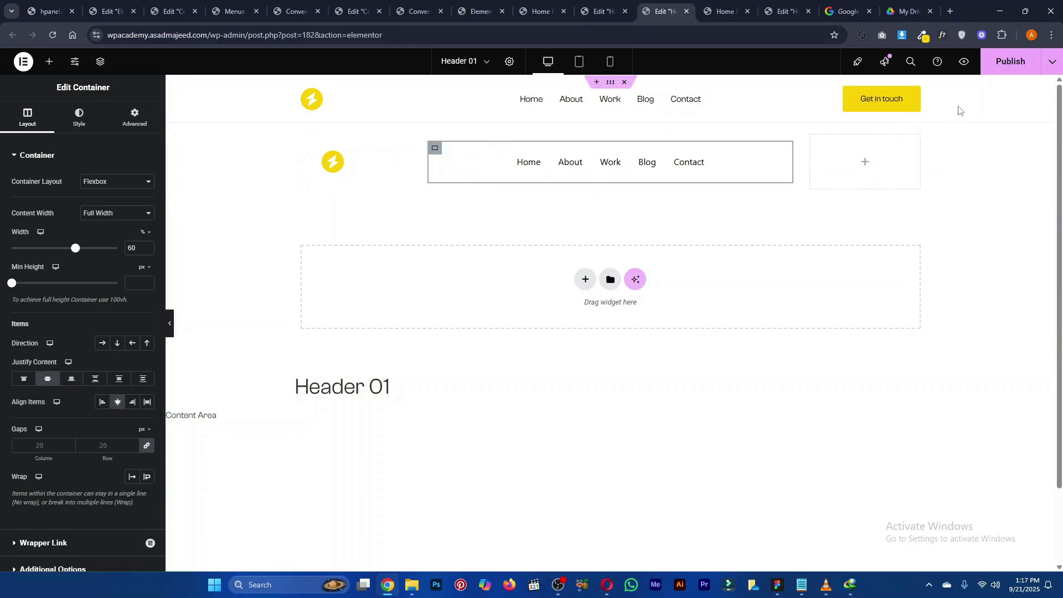
# Copy the Get in touch button from the first header into the empty third container and set its position to right
pyautogui.rightClick(917, 97)
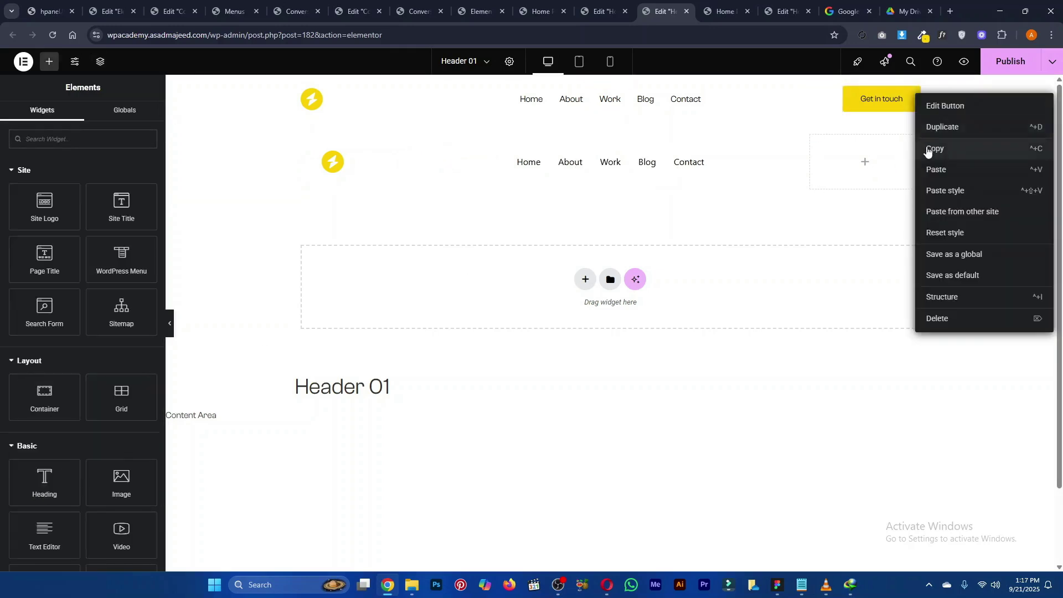
pyautogui.click(930, 147)
pyautogui.rightClick(863, 166)
pyautogui.click(888, 265)
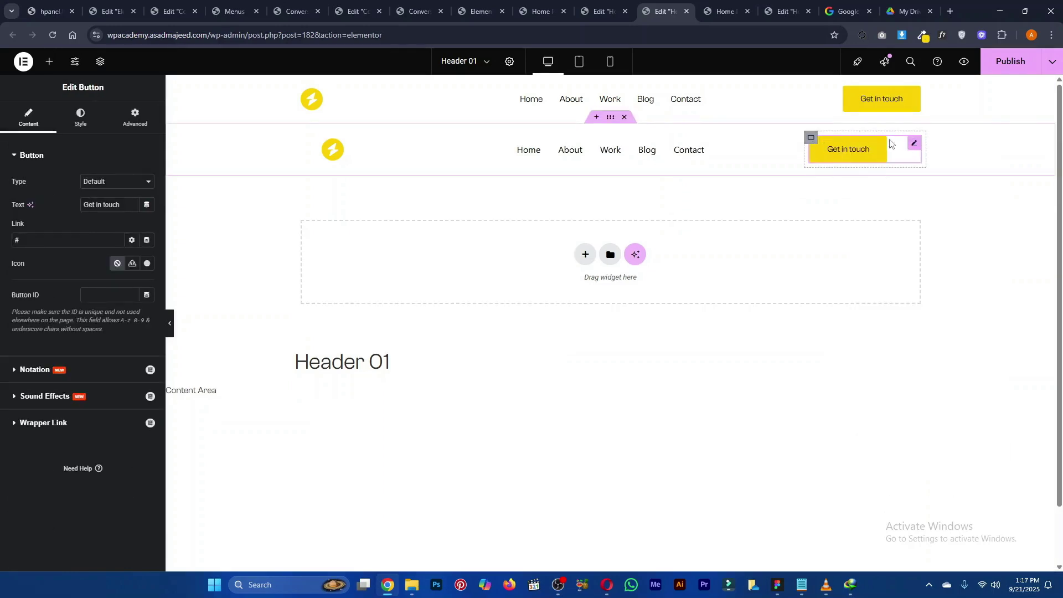
pyautogui.click(80, 117)
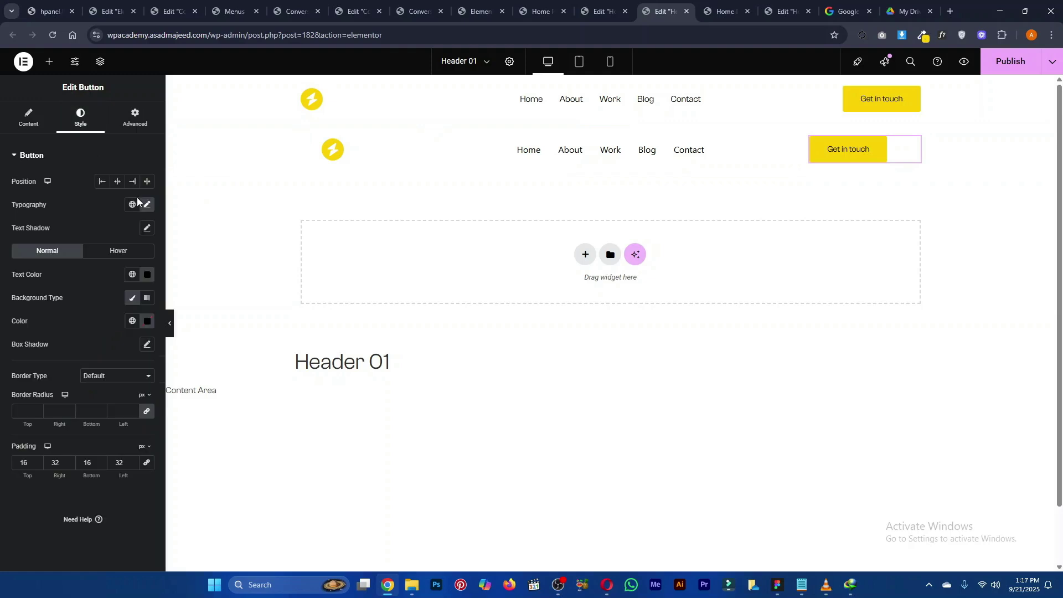
pyautogui.click(133, 181)
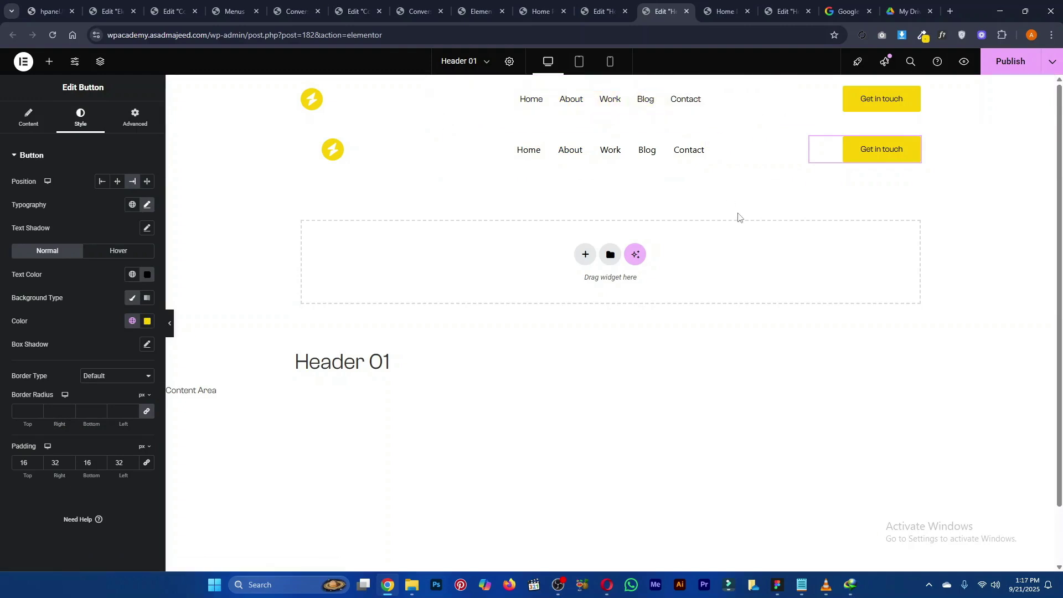
# Give the second header's navbar widget a classic white background colour
pyautogui.click(714, 142)
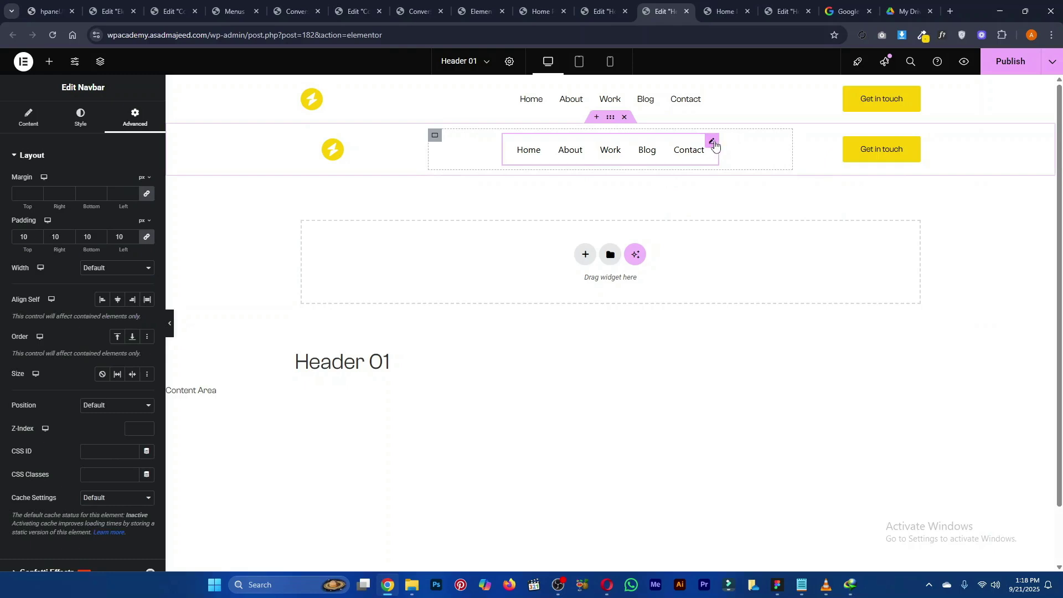
pyautogui.scroll(-7, 47, 366)
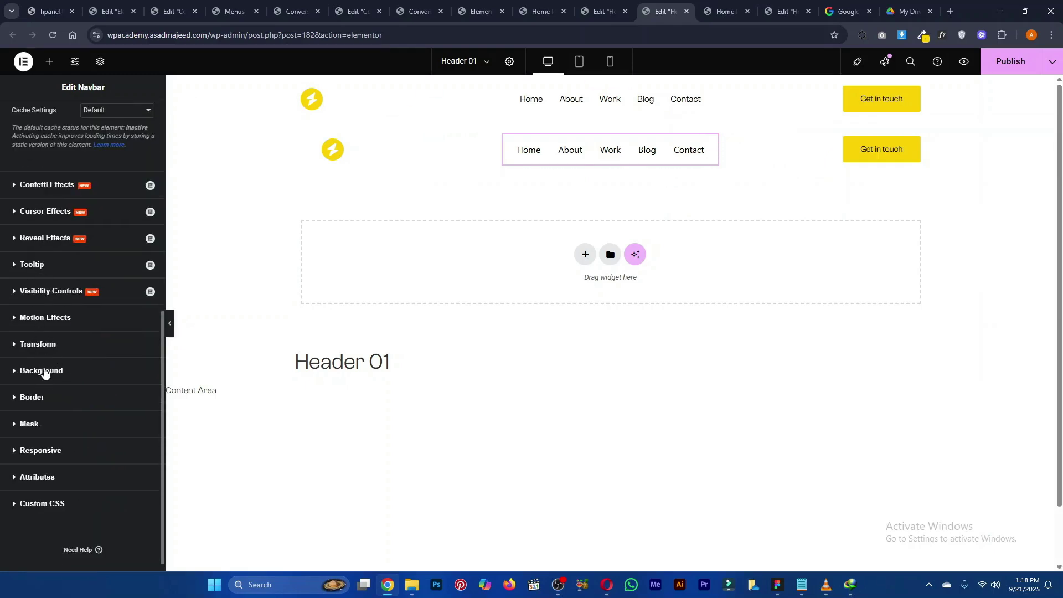
pyautogui.click(48, 375)
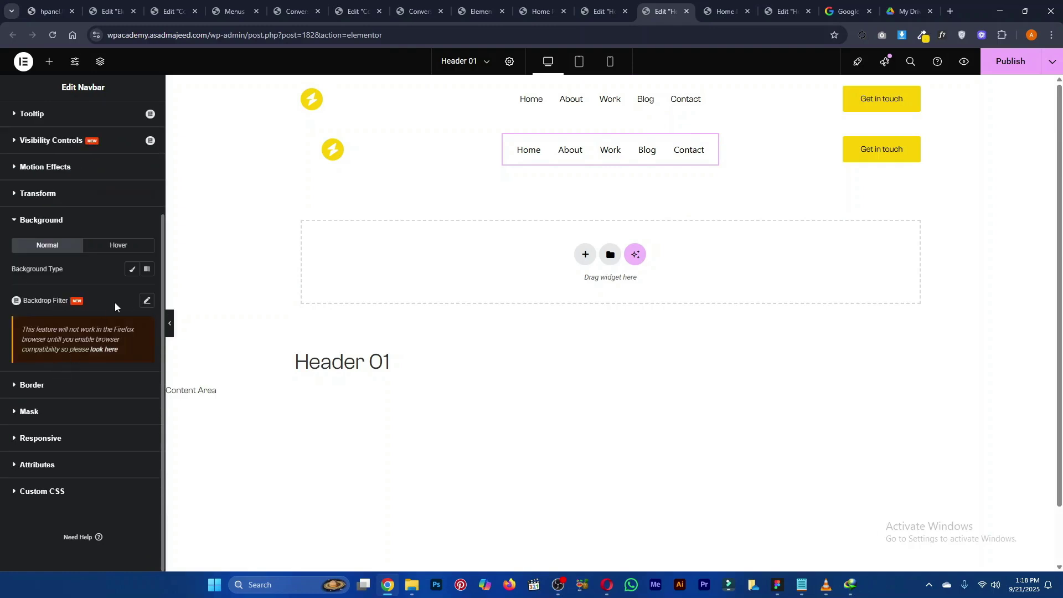
pyautogui.click(133, 271)
pyautogui.click(146, 295)
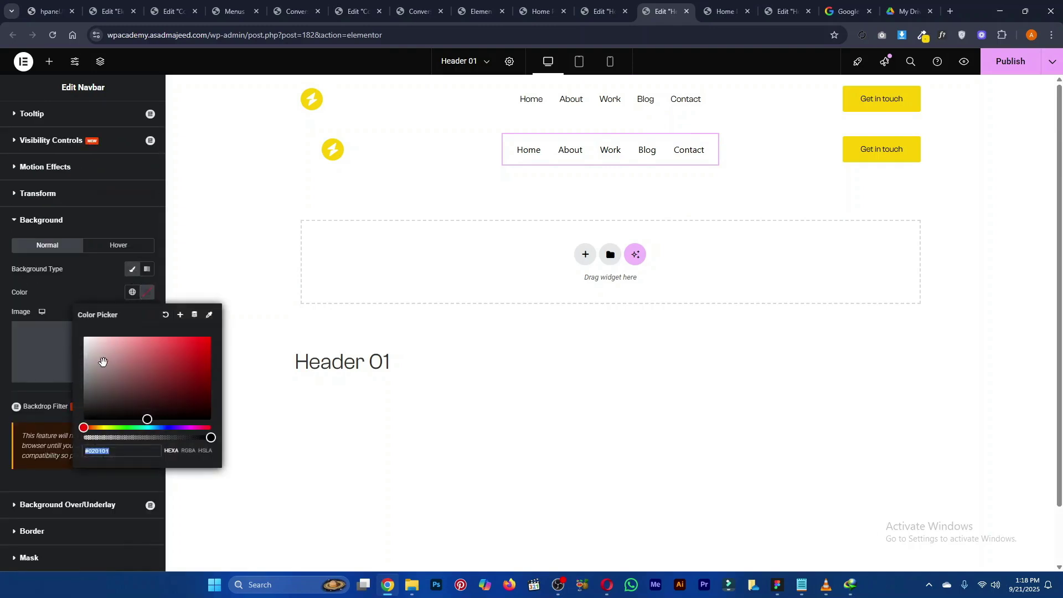
pyautogui.moveTo(86, 341); pyautogui.dragTo(68, 321)
pyautogui.click(282, 154)
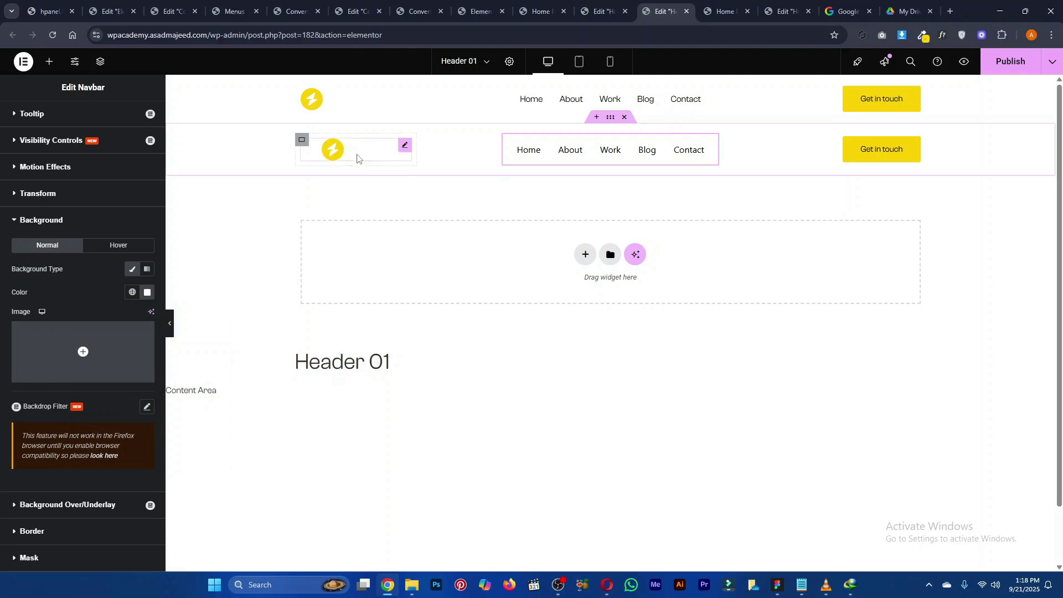
# Align the logo image in the second header to the left
pyautogui.click(405, 147)
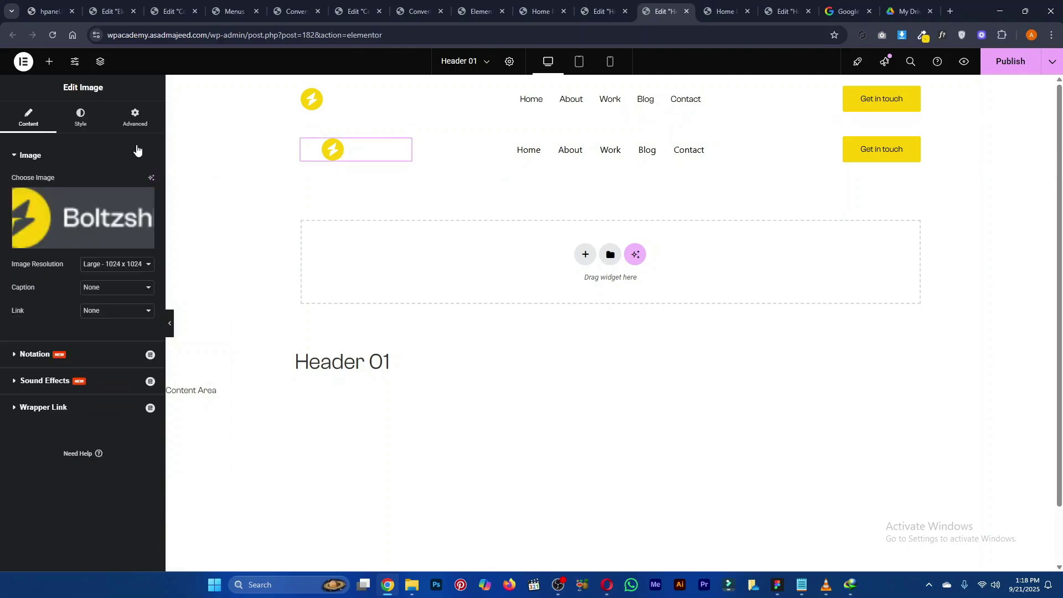
pyautogui.click(77, 118)
pyautogui.click(117, 181)
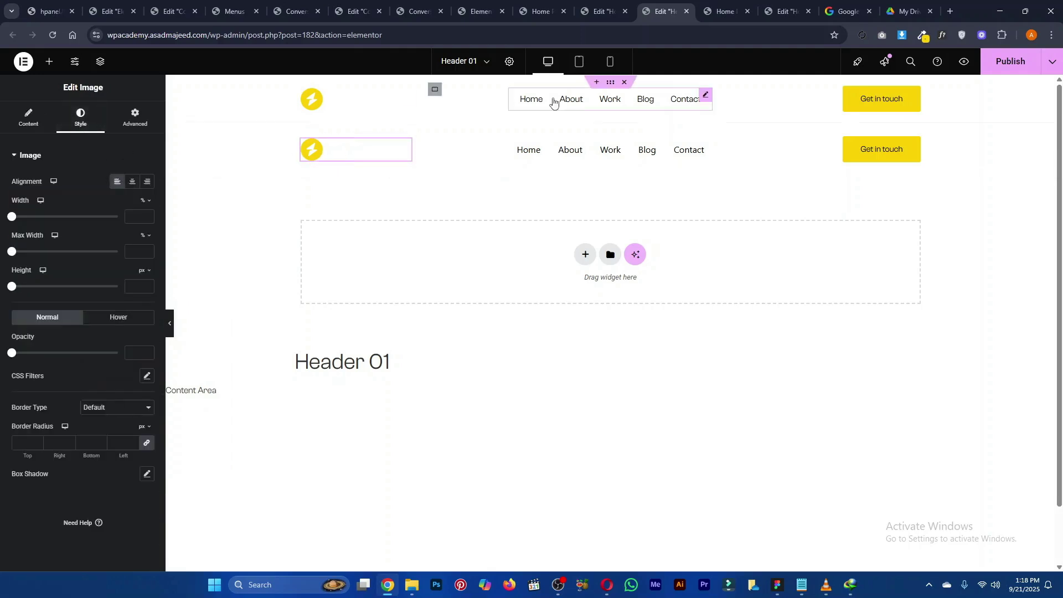
# Delete the original upper header container and publish Header 01, reloading the home page preview to check it
pyautogui.click(625, 84)
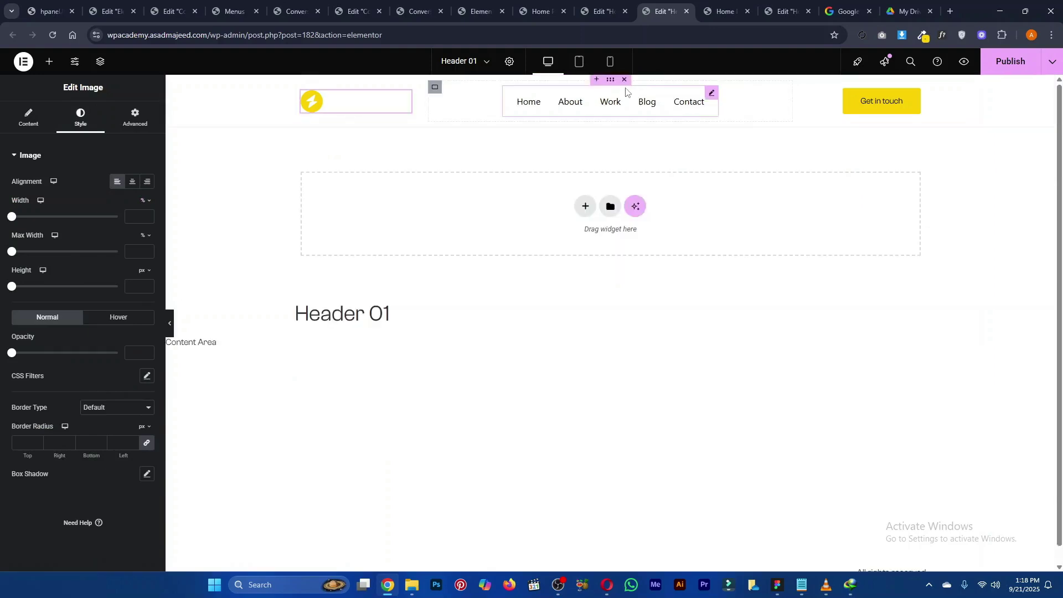
pyautogui.click(1016, 64)
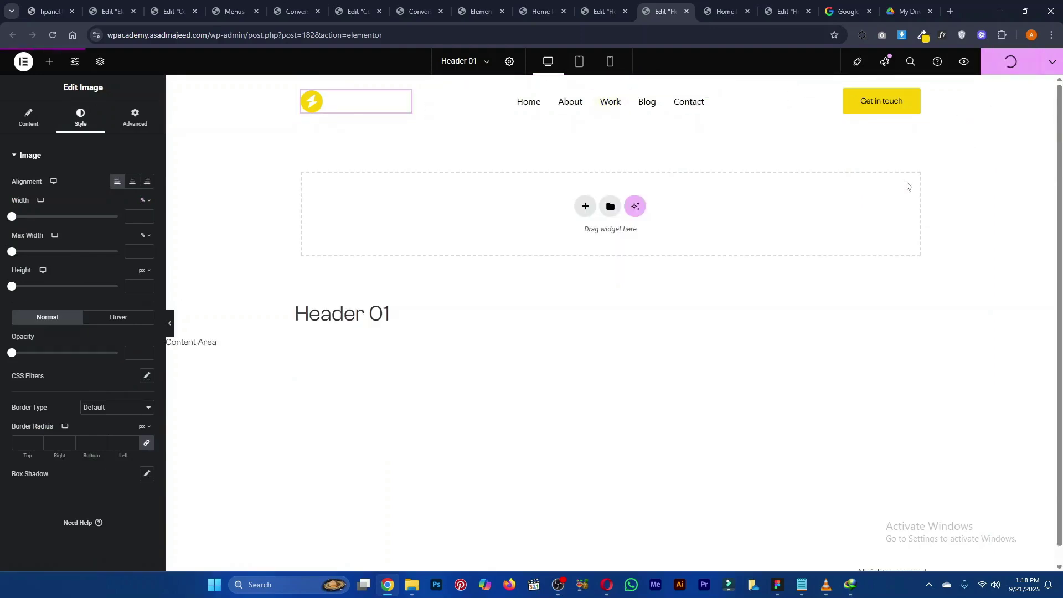
pyautogui.click(722, 11)
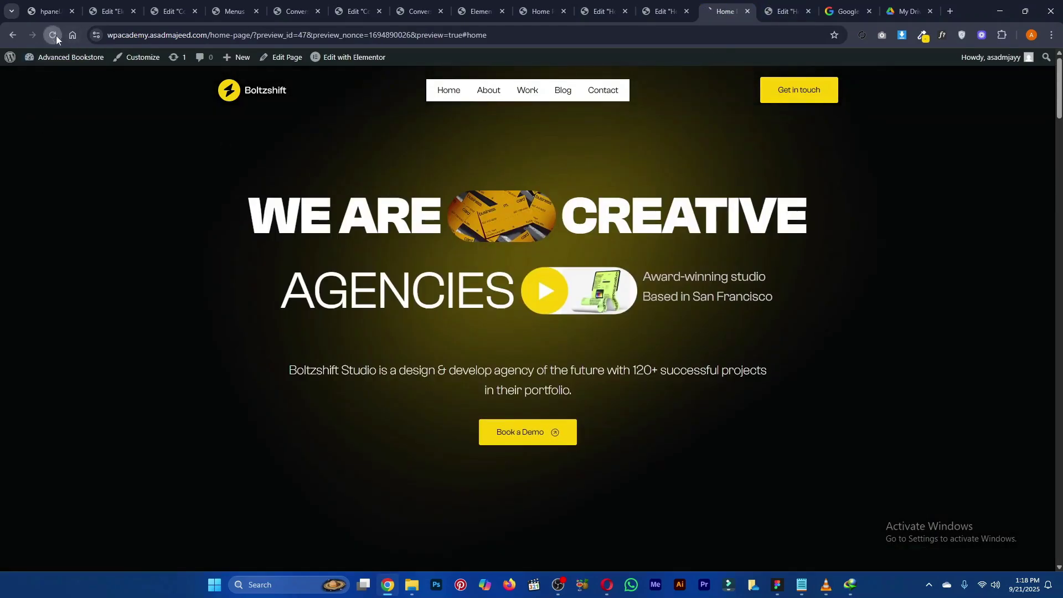
pyautogui.click(53, 36)
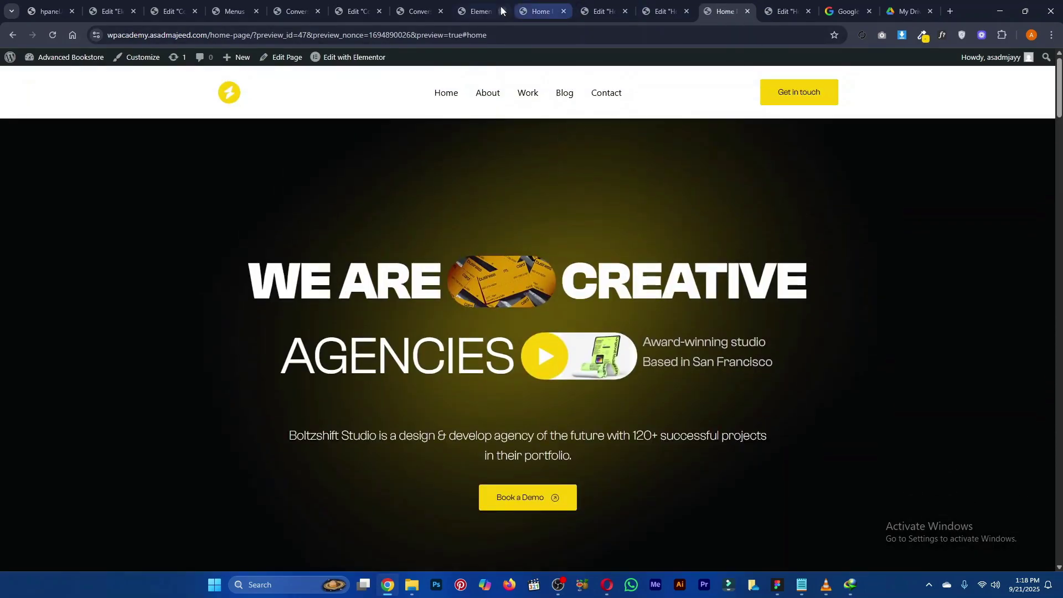
# Change the Conversion page's layout from its page settings to Elementor Full Width
pyautogui.click(420, 11)
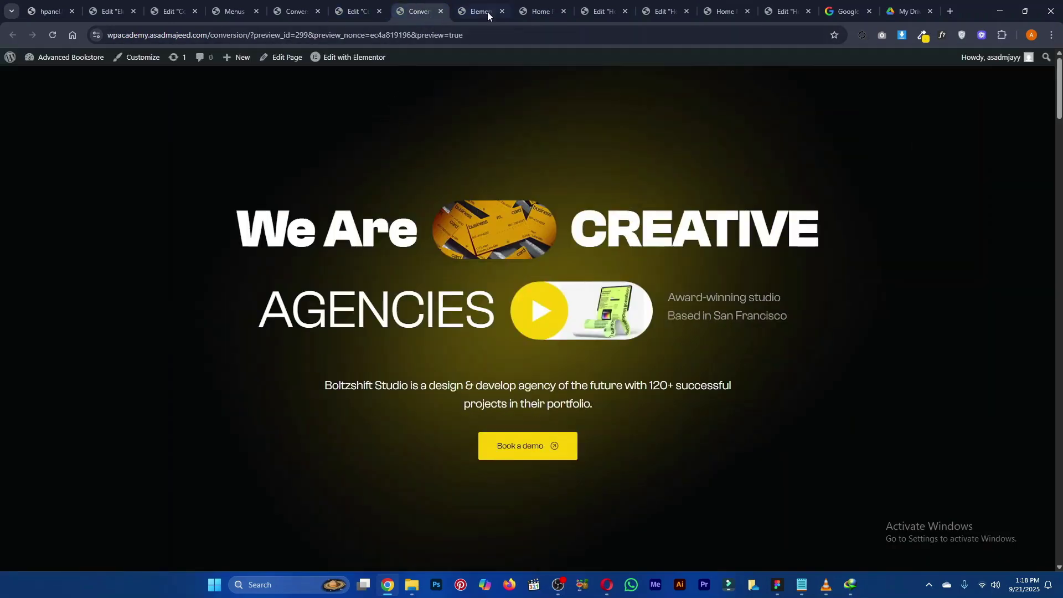
pyautogui.click(721, 11)
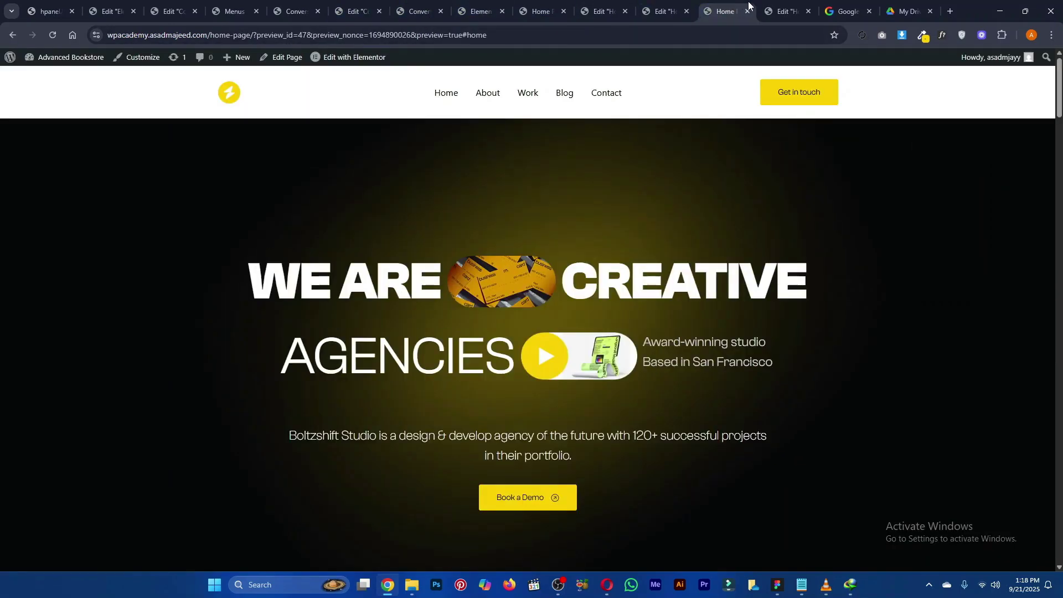
pyautogui.click(419, 11)
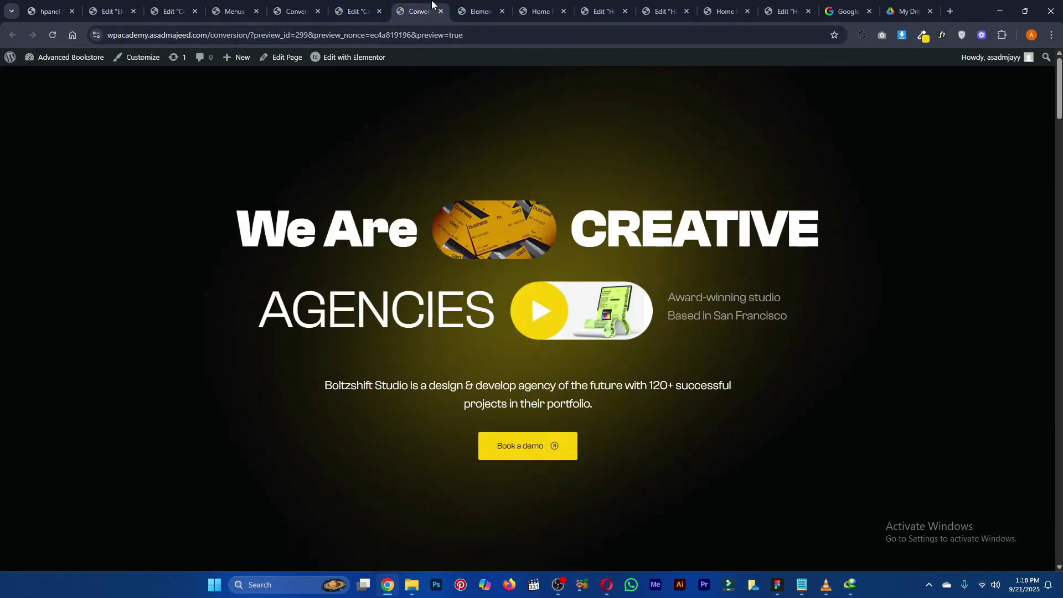
pyautogui.click(357, 11)
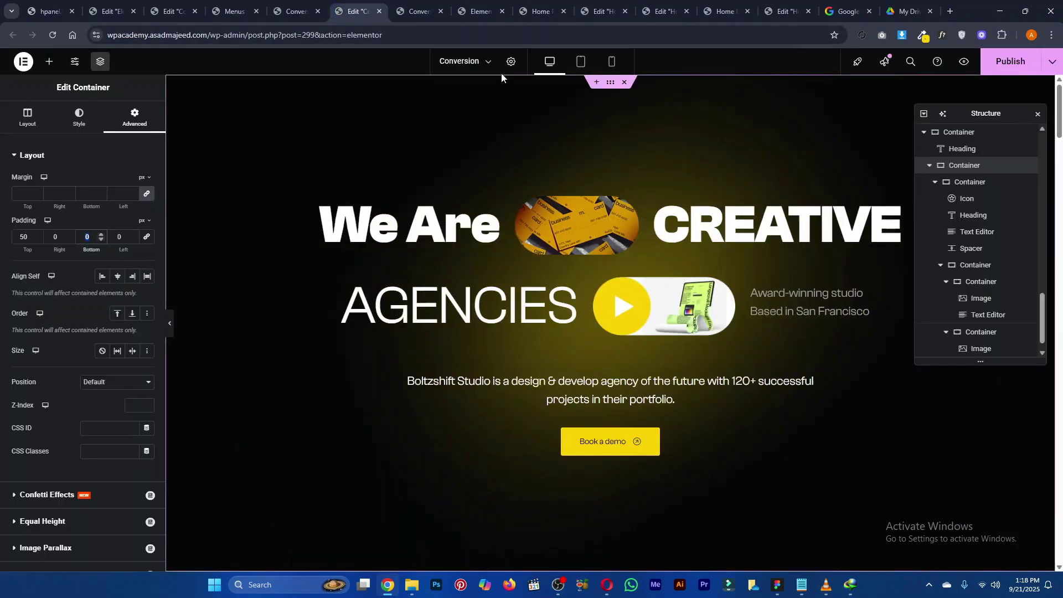
pyautogui.click(508, 62)
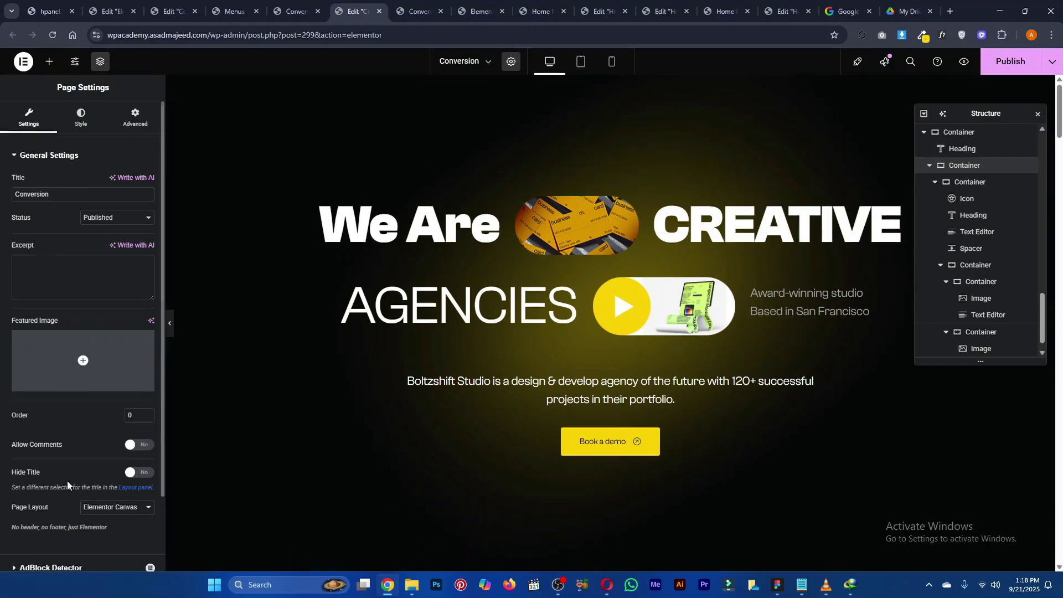
pyautogui.click(108, 507)
pyautogui.click(123, 552)
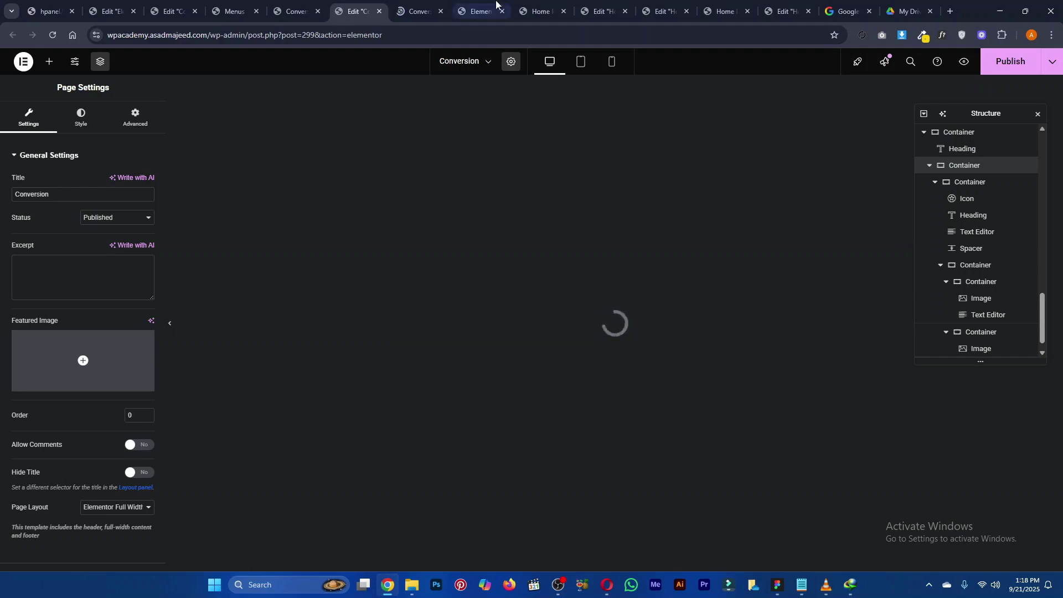
# Examine how the published header sits above the hero section in the home page preview
pyautogui.click(418, 12)
pyautogui.click(365, 10)
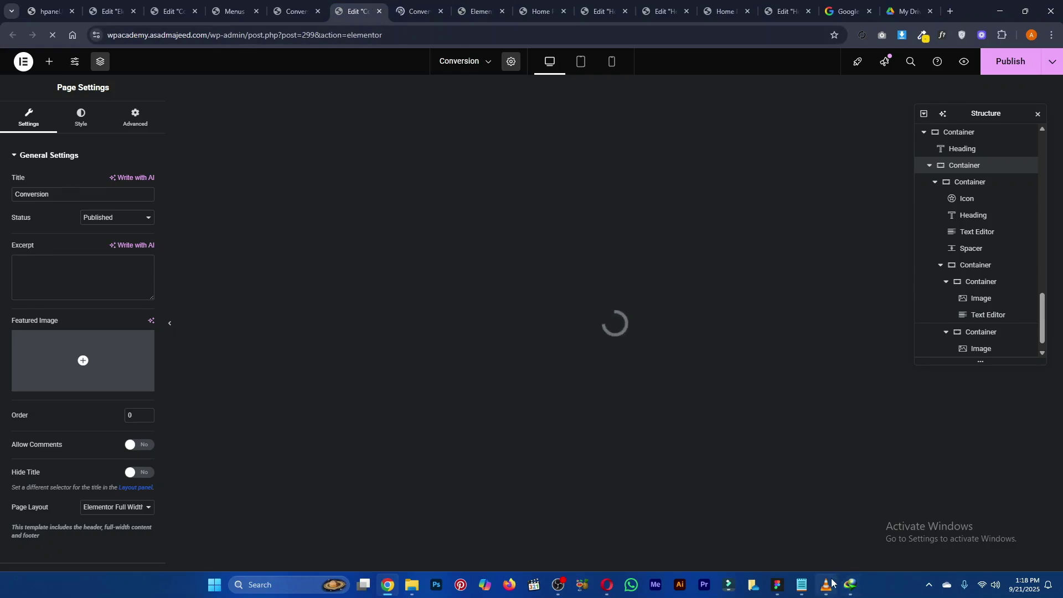
pyautogui.click(883, 596)
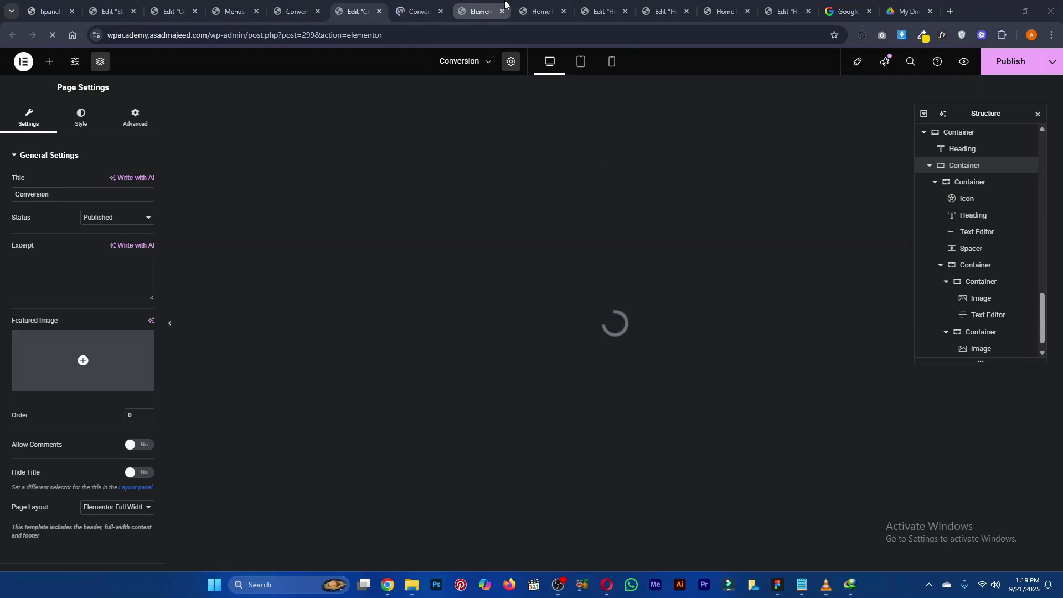
pyautogui.click(529, 10)
pyautogui.click(609, 9)
pyautogui.click(651, 3)
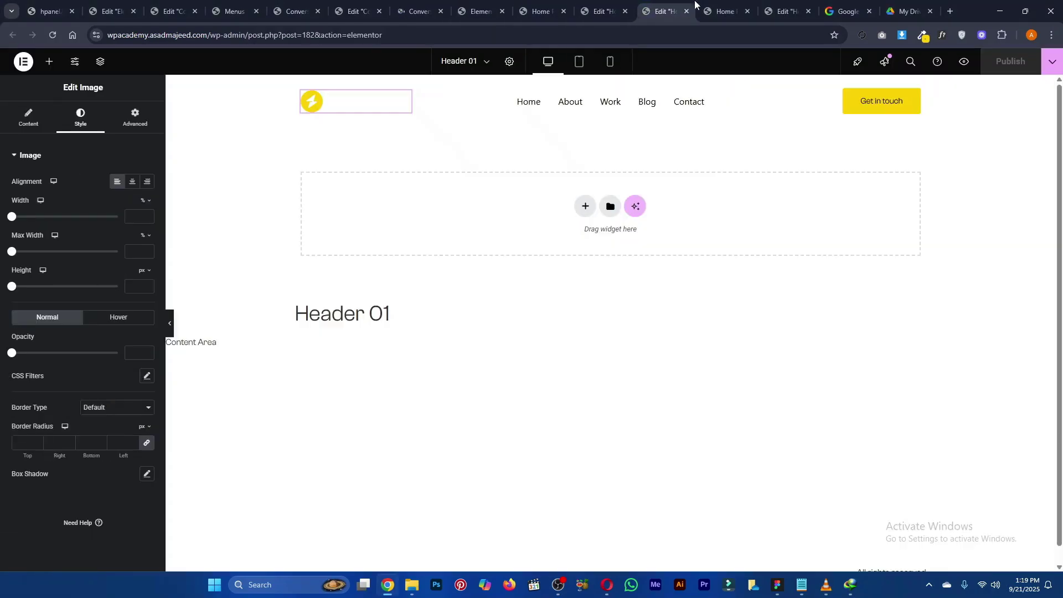
pyautogui.click(722, 12)
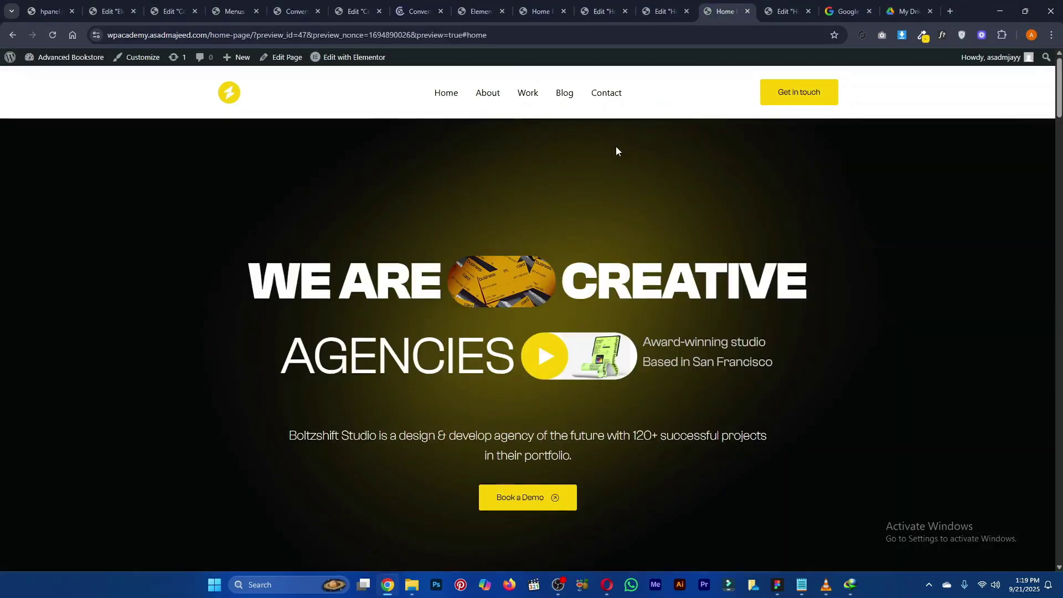
pyautogui.click(675, 6)
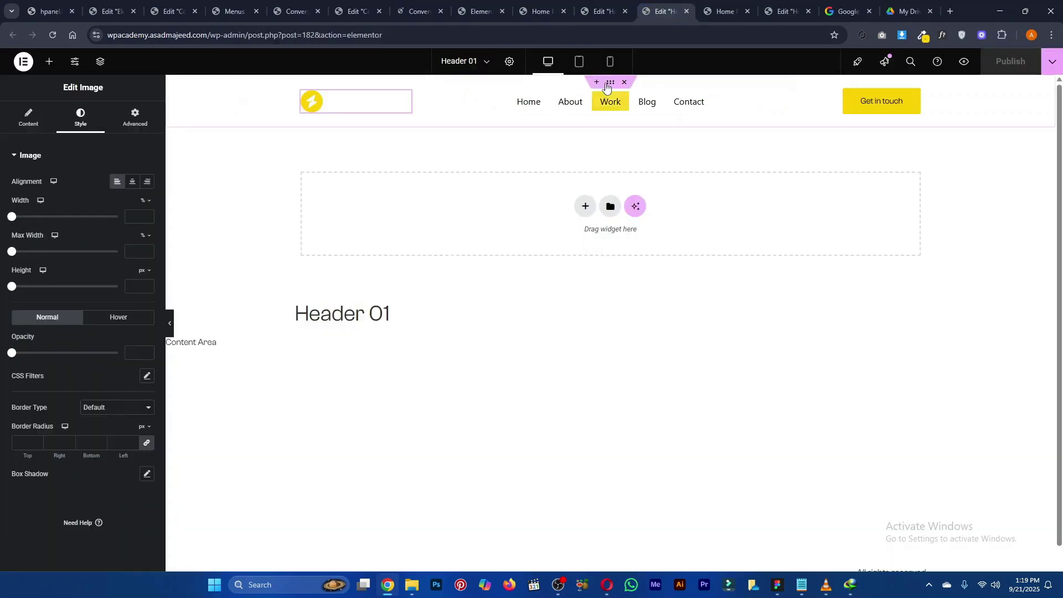
# Set the header container's margin to -110 px at the bottom and 0 on the other sides
pyautogui.click(609, 83)
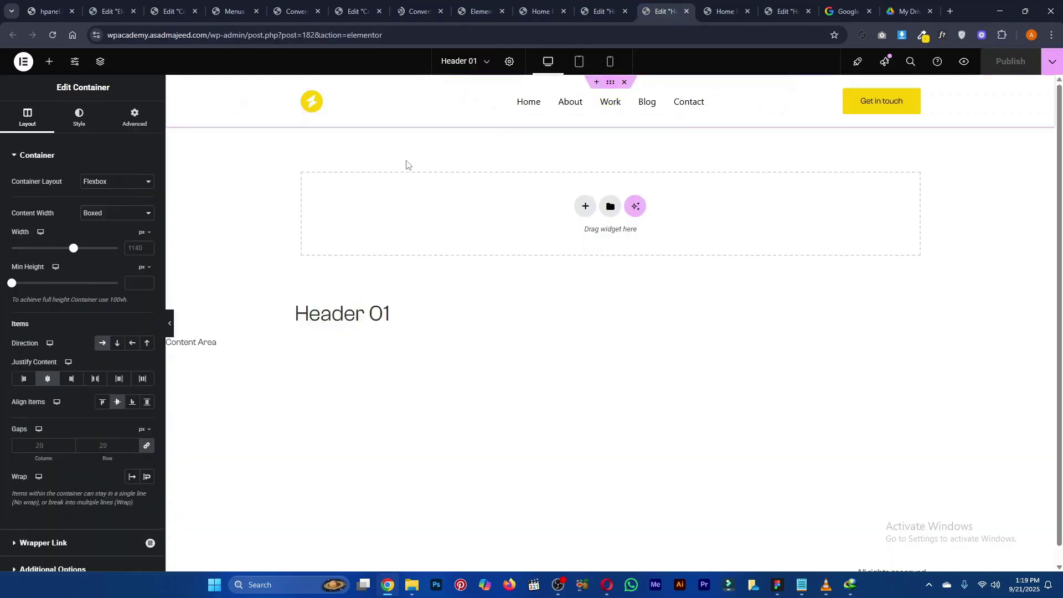
pyautogui.click(80, 119)
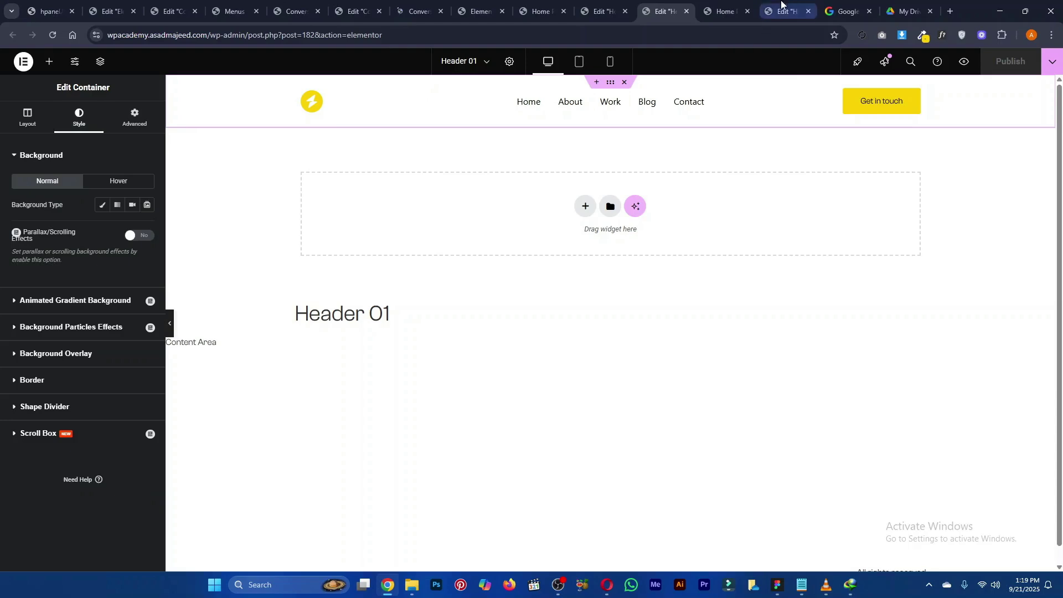
pyautogui.click(721, 11)
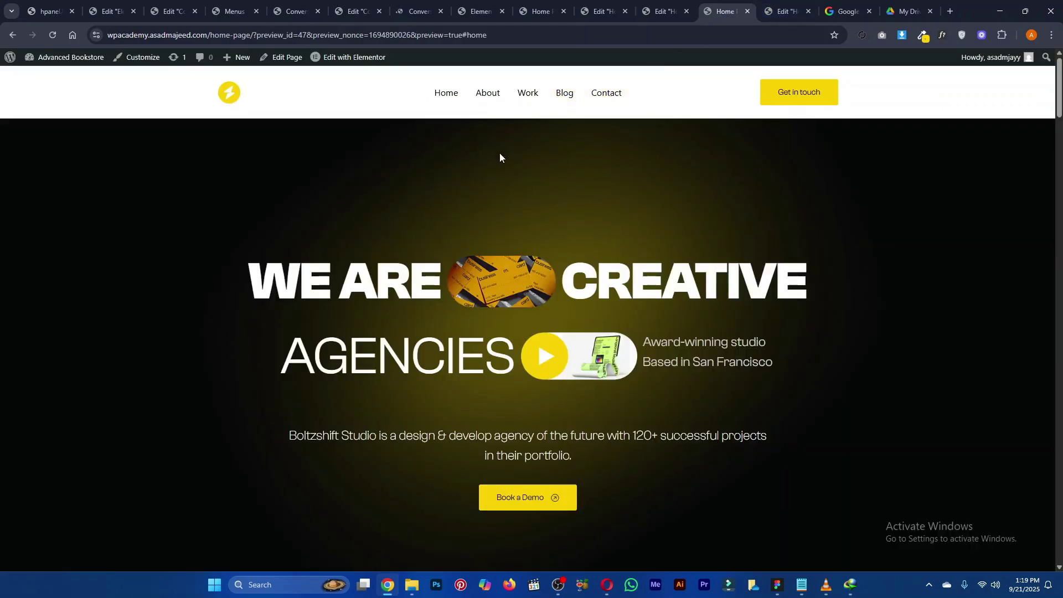
pyautogui.click(663, 11)
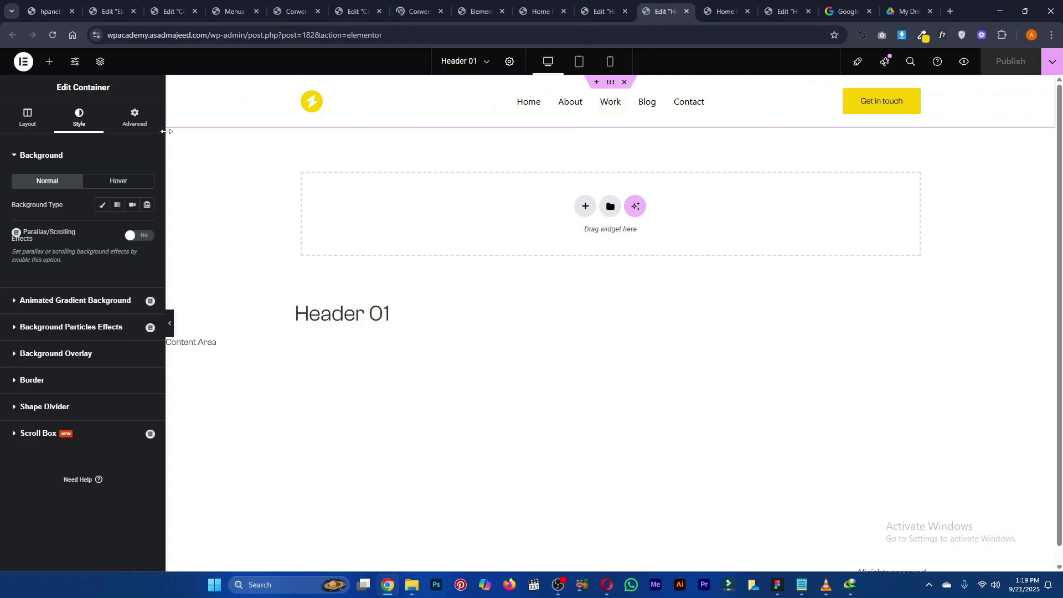
pyautogui.click(135, 118)
pyautogui.moveTo(133, 206); pyautogui.dragTo(34, 205)
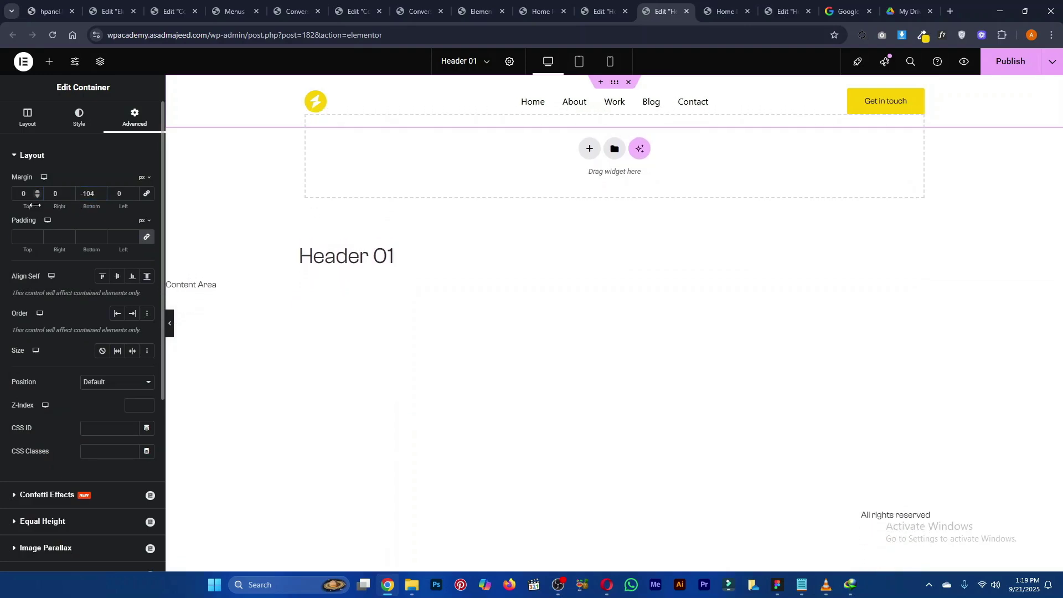
pyautogui.scroll(-1, 48, 203)
pyautogui.click(91, 160)
pyautogui.press('Down')
pyautogui.press('Down')
pyautogui.press('Down')
pyautogui.press('Down')
pyautogui.press('Down')
pyautogui.press('Down')
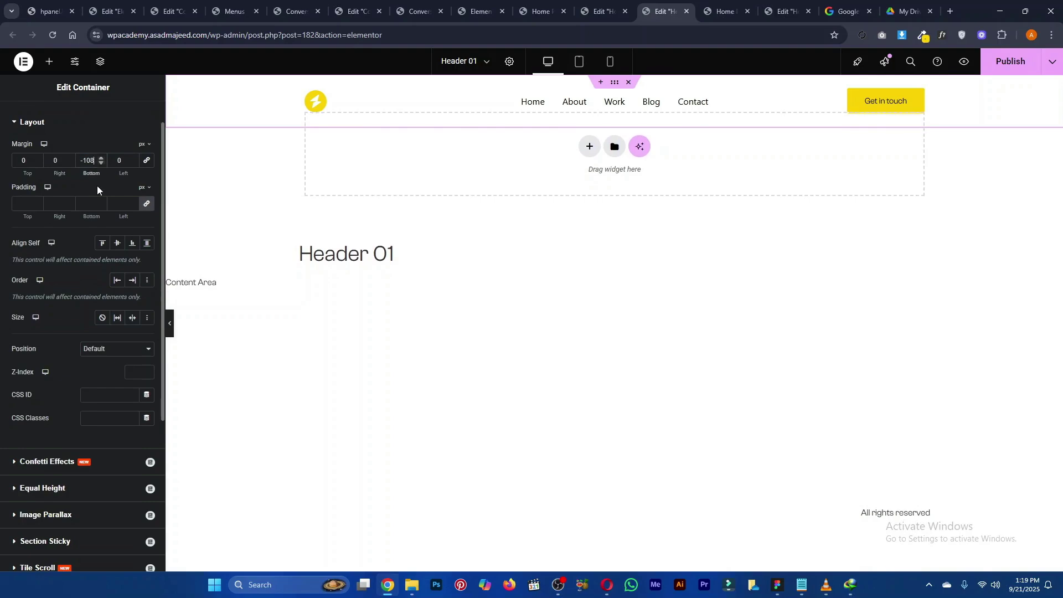
# Publish the header template and reload the home page preview to check the header's overlap with the hero section
pyautogui.click(1019, 65)
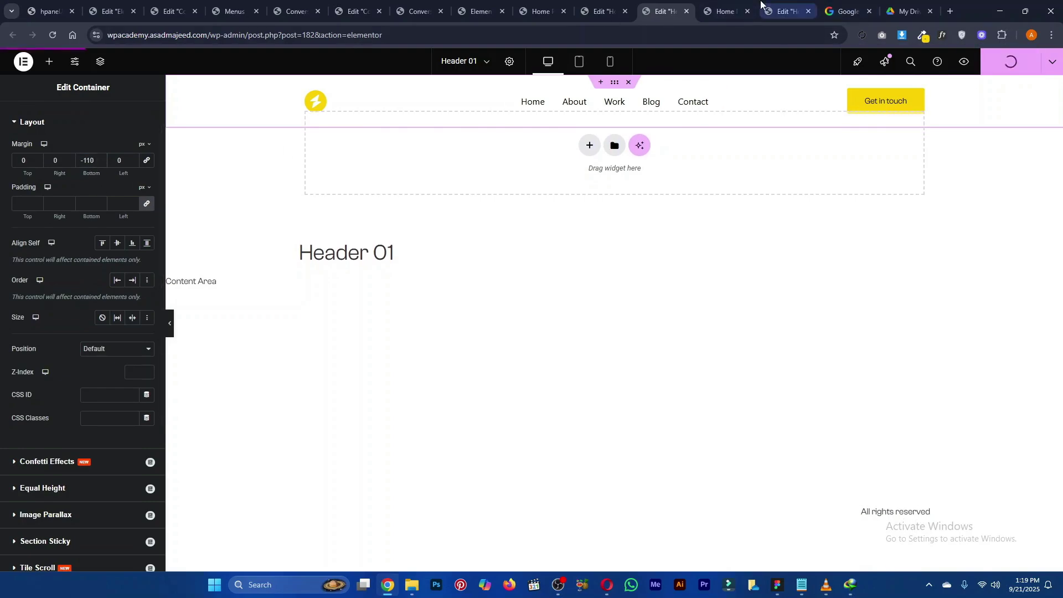
pyautogui.click(723, 11)
pyautogui.click(684, 7)
pyautogui.click(717, 15)
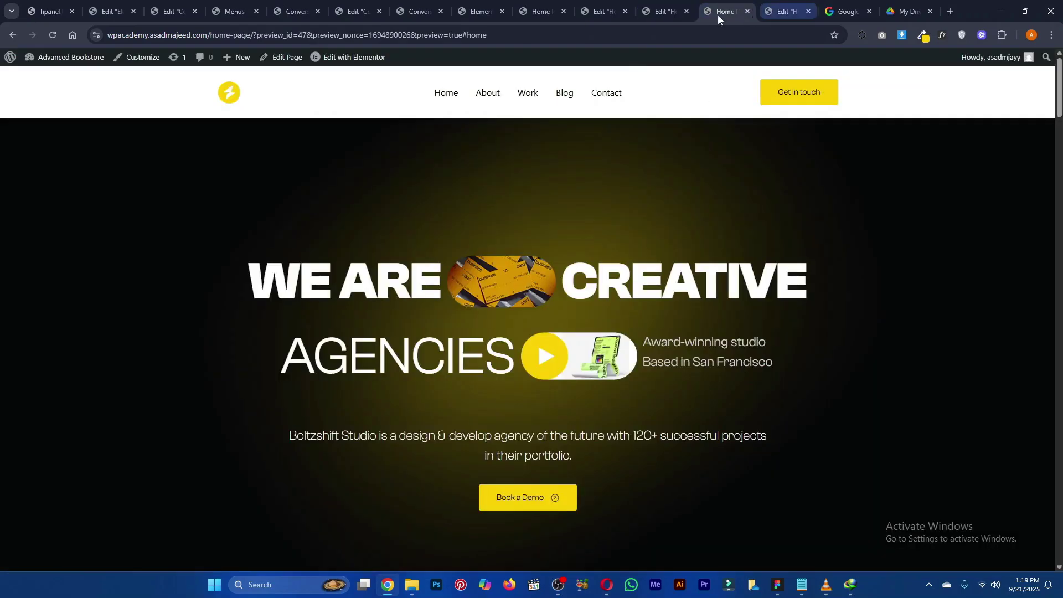
pyautogui.click(679, 10)
pyautogui.click(715, 10)
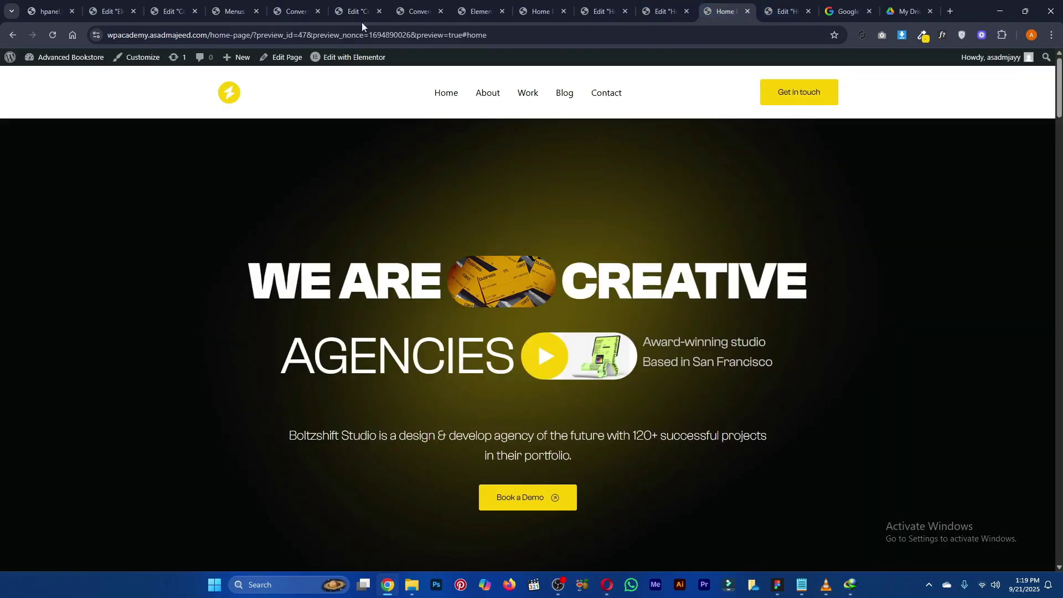
pyautogui.click(53, 35)
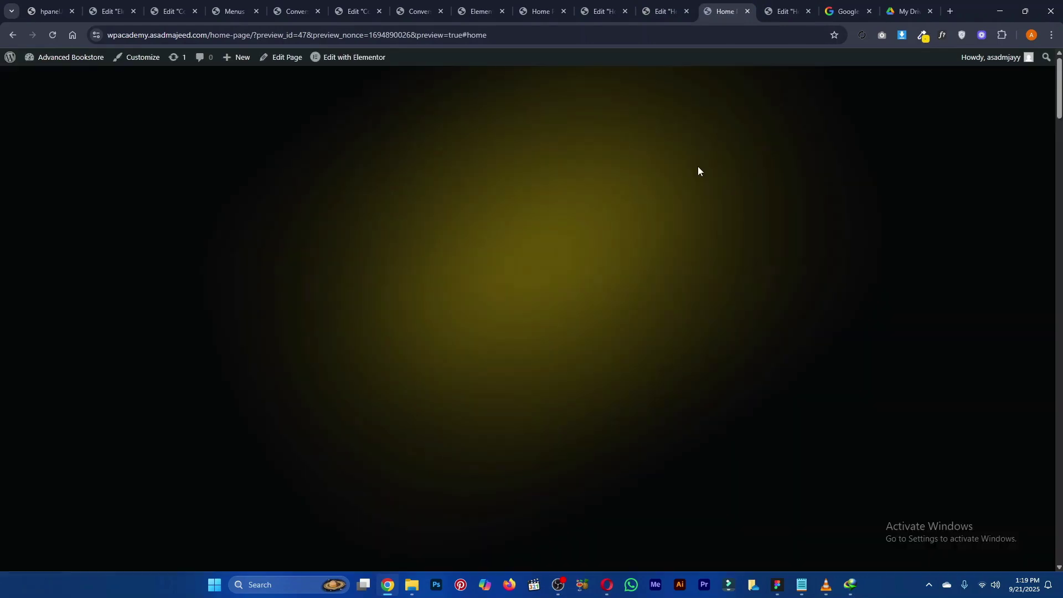
# Set the header container's Z-index to 5 and publish the header template
pyautogui.click(659, 3)
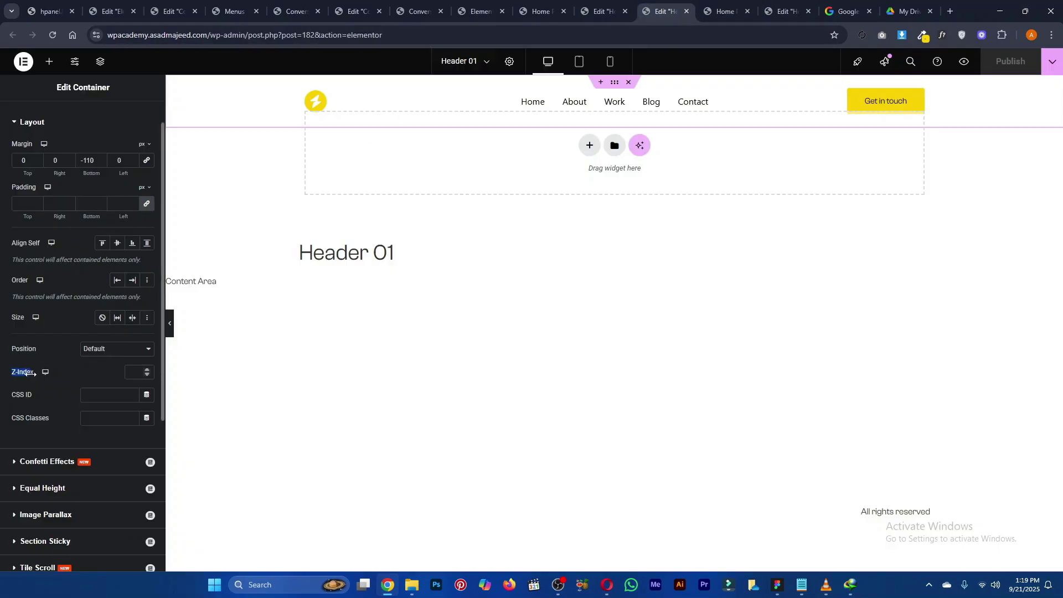
pyautogui.click(127, 371)
pyautogui.write('5')
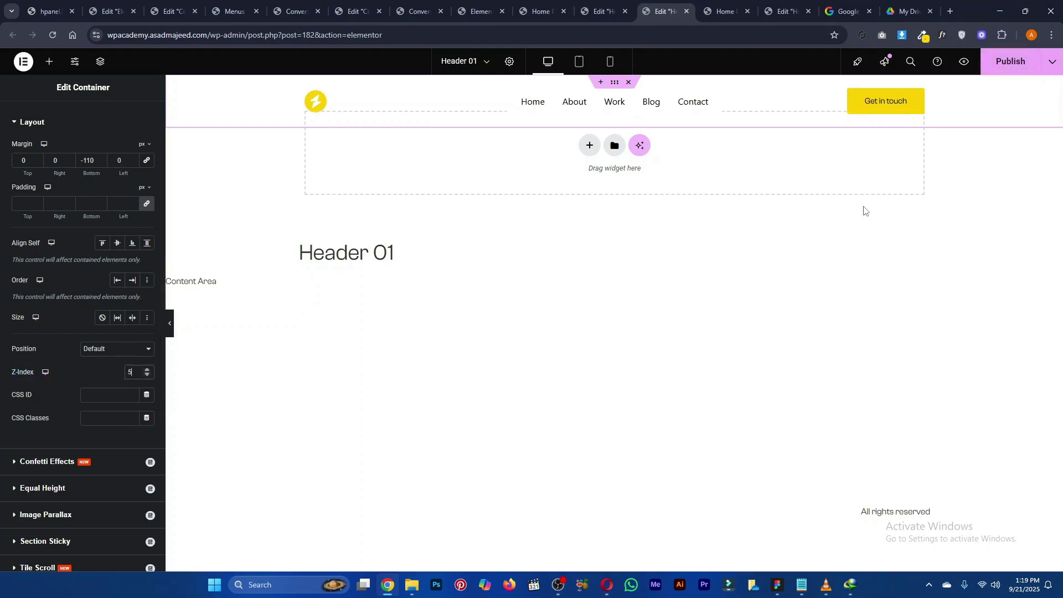
pyautogui.click(1012, 68)
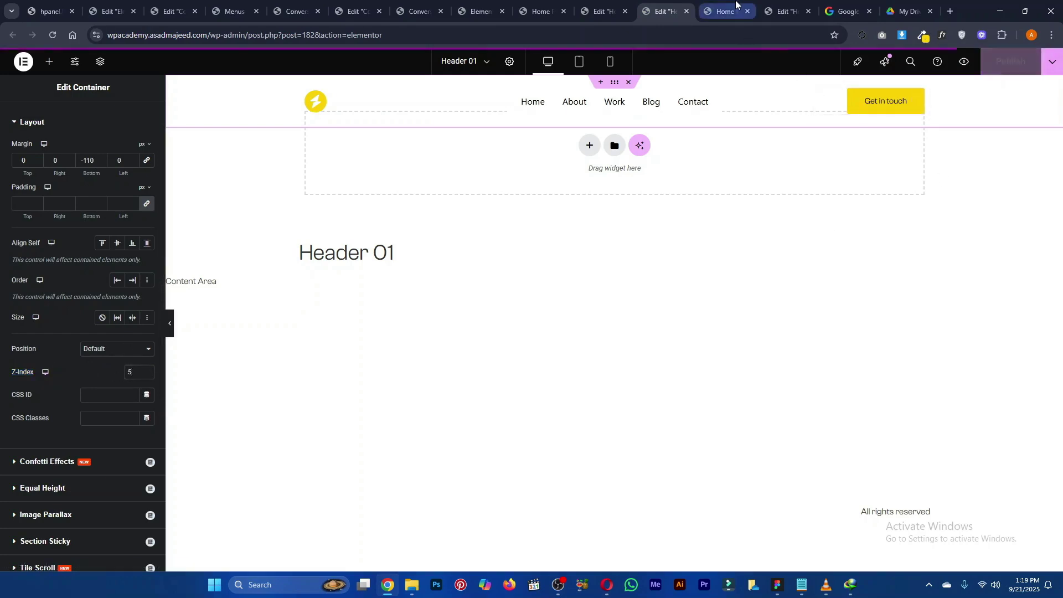
# Compare the overlaid header in the home page preview with the header in the Figma design
pyautogui.click(722, 11)
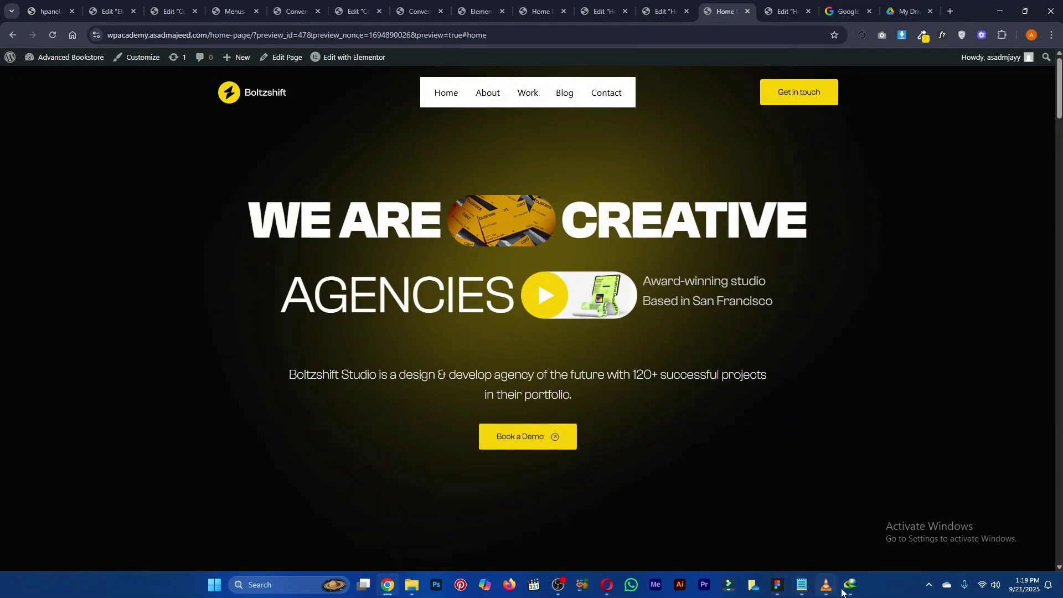
pyautogui.click(778, 585)
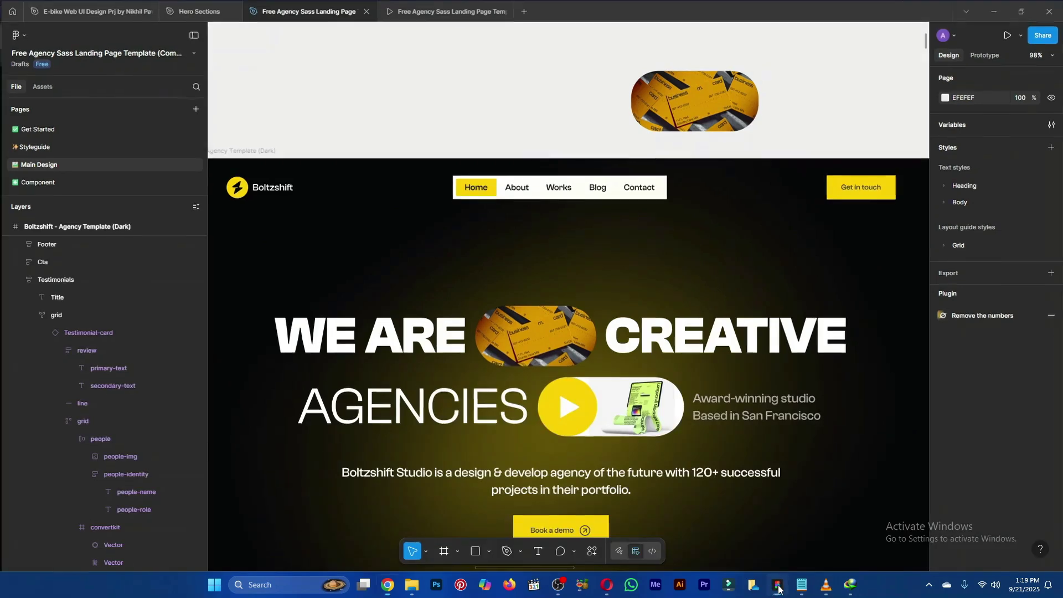
pyautogui.hotkey('alt', 'Tab')
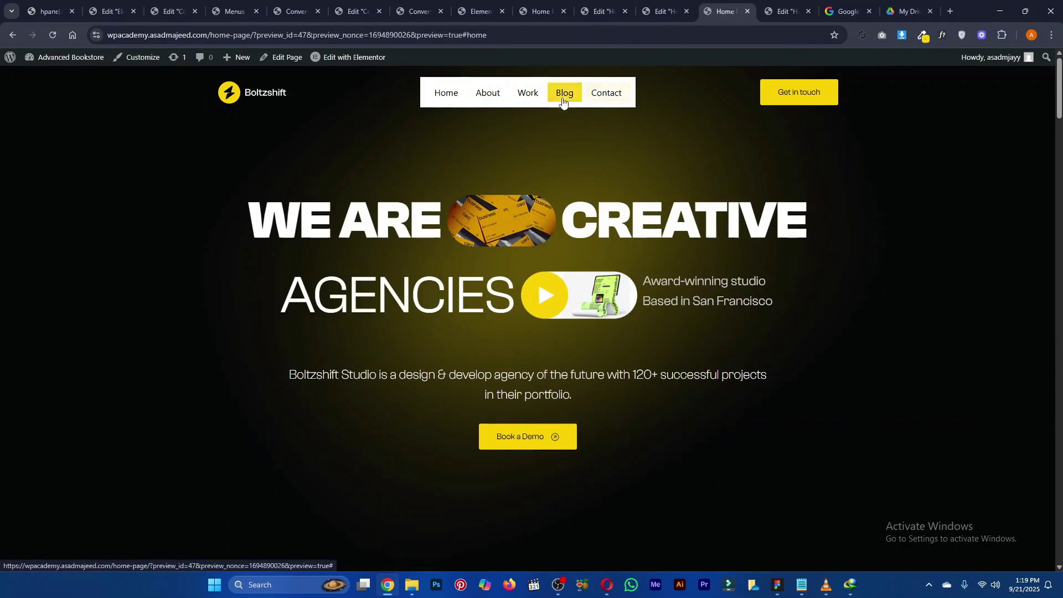
pyautogui.click(662, 12)
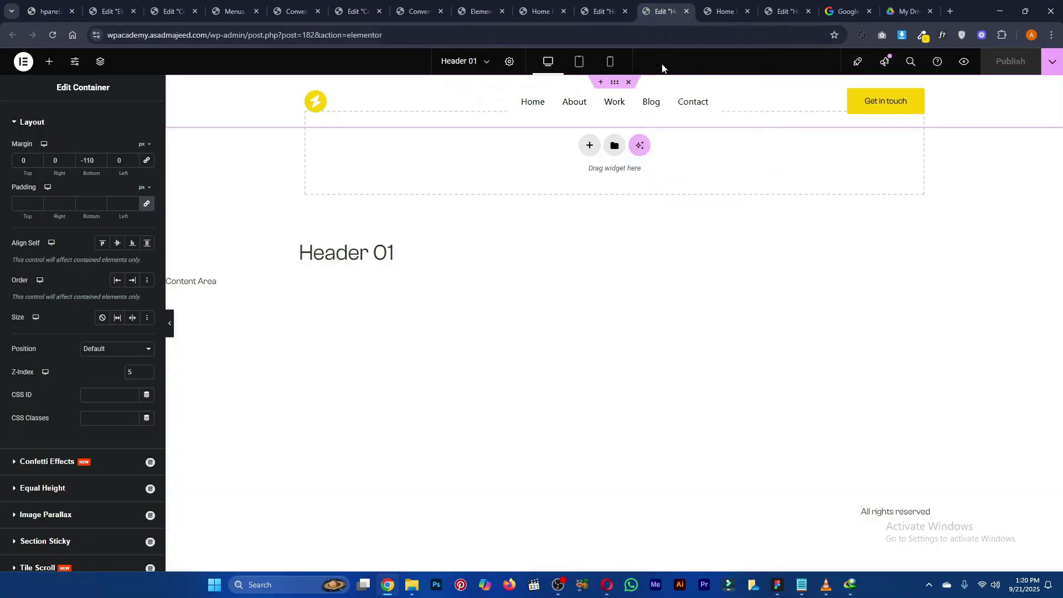
pyautogui.click(723, 11)
pyautogui.click(664, 11)
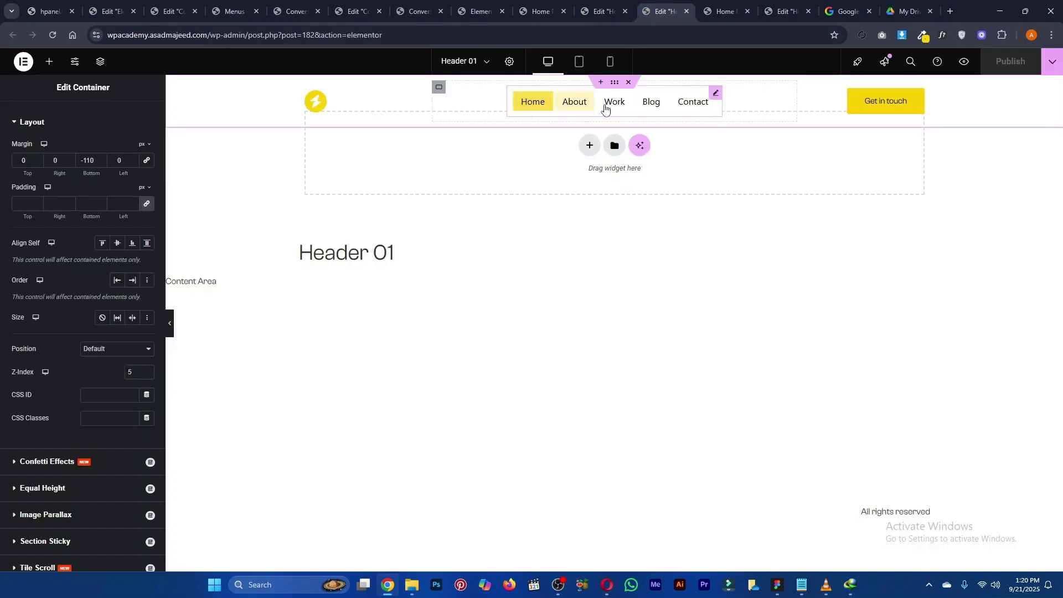
# Enable Section Sticky on the header container with an offset of 20 and the global Text Black as active background color
pyautogui.scroll(1, 127, 175)
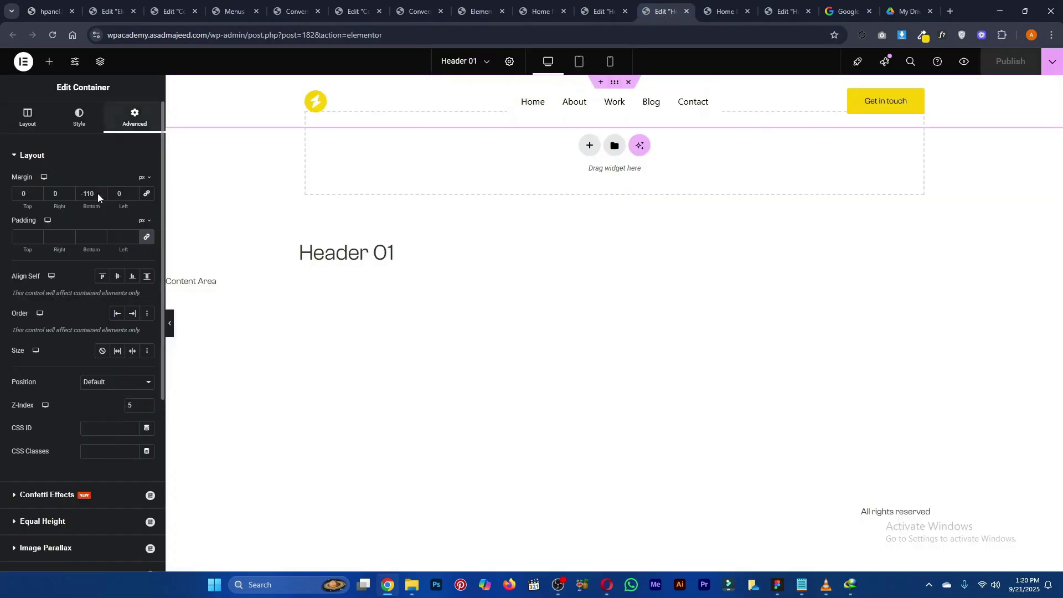
pyautogui.scroll(-5, 77, 277)
pyautogui.click(29, 305)
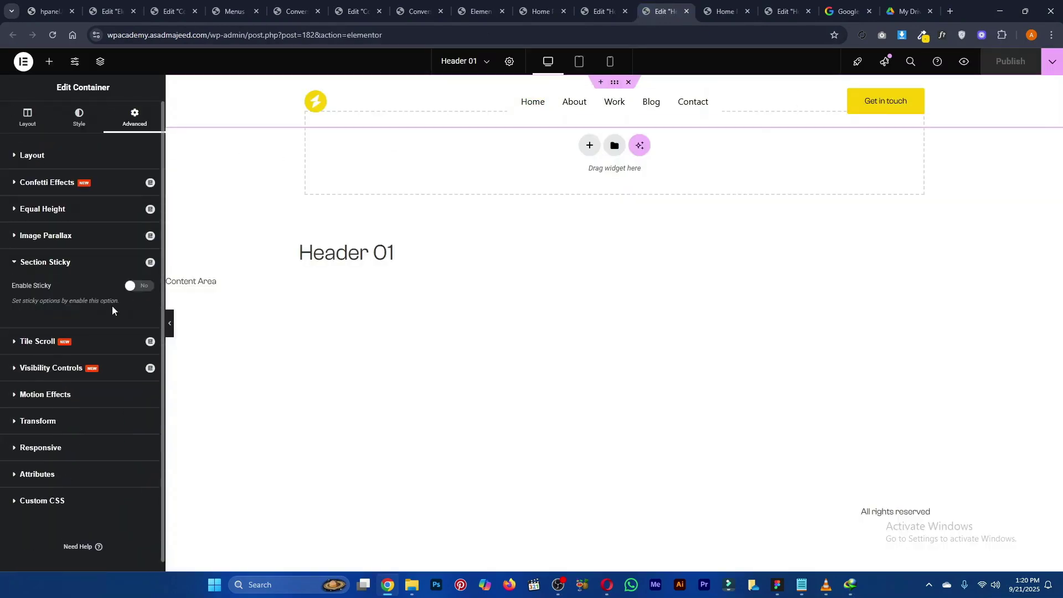
pyautogui.click(138, 286)
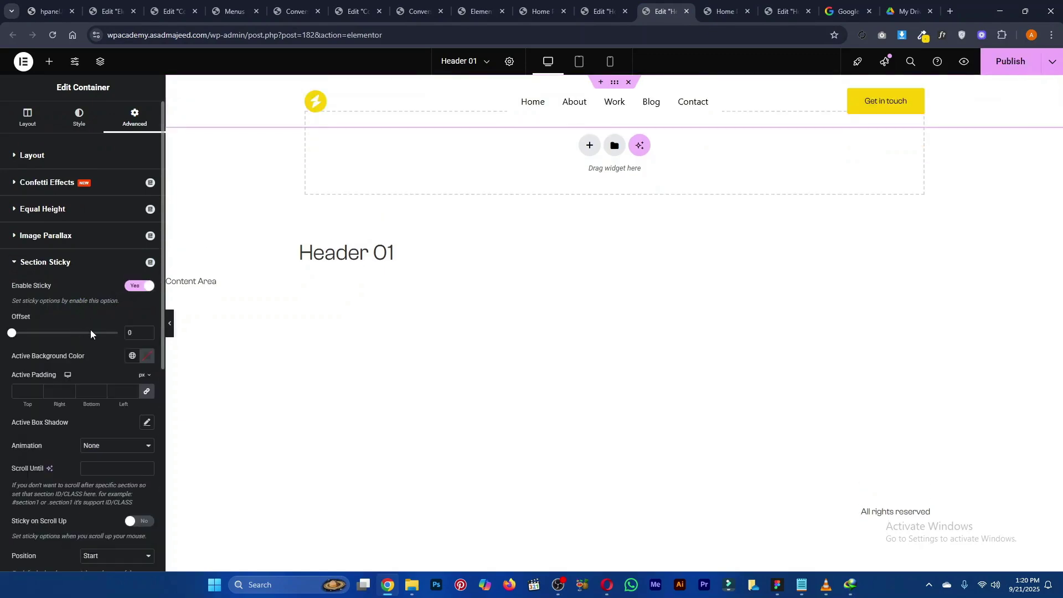
pyautogui.scroll(-1, 119, 342)
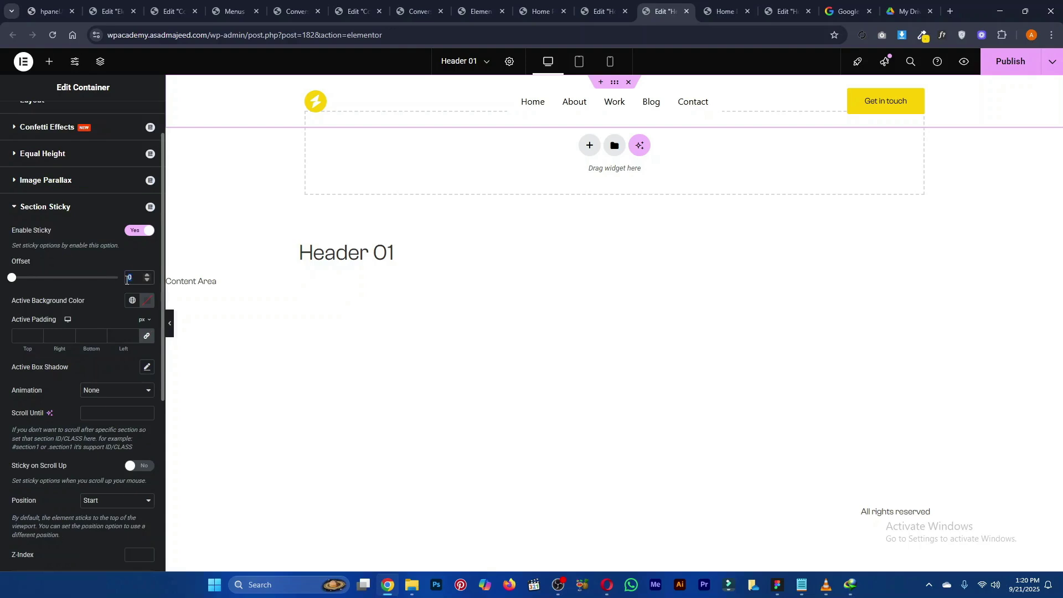
pyautogui.write('20')
pyautogui.click(131, 300)
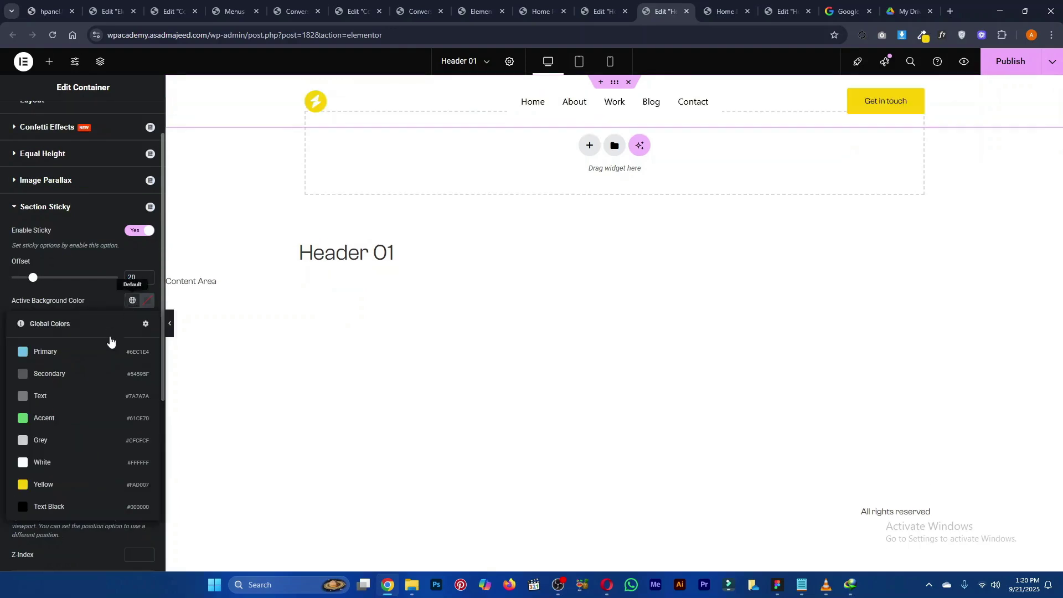
pyautogui.click(84, 507)
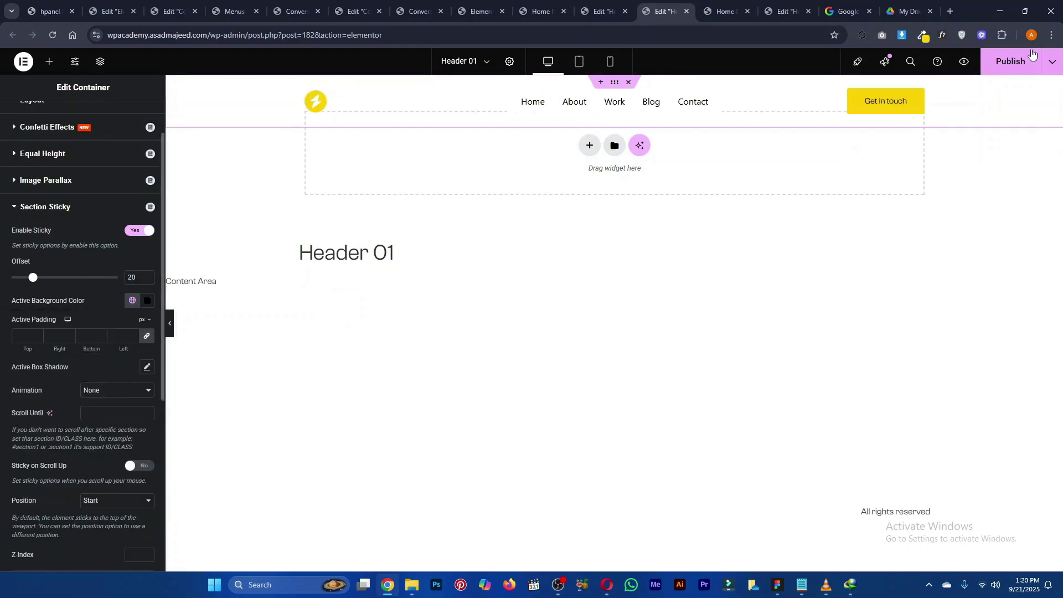
# Publish the header template and reload the home page preview to check the sticky header while moving through the page
pyautogui.click(1009, 66)
pyautogui.click(721, 5)
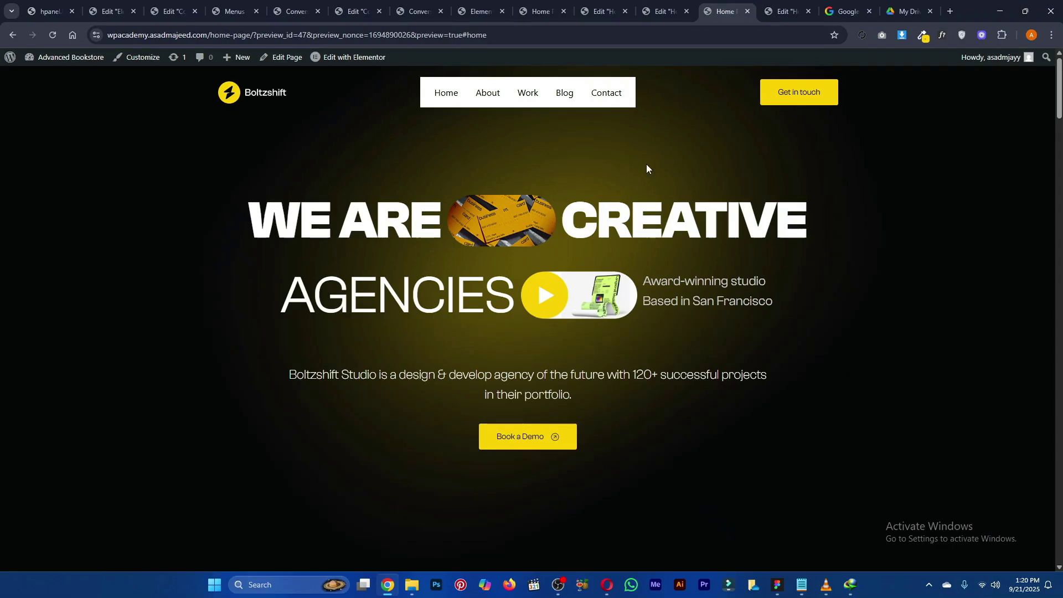
pyautogui.click(691, 6)
pyautogui.click(714, 4)
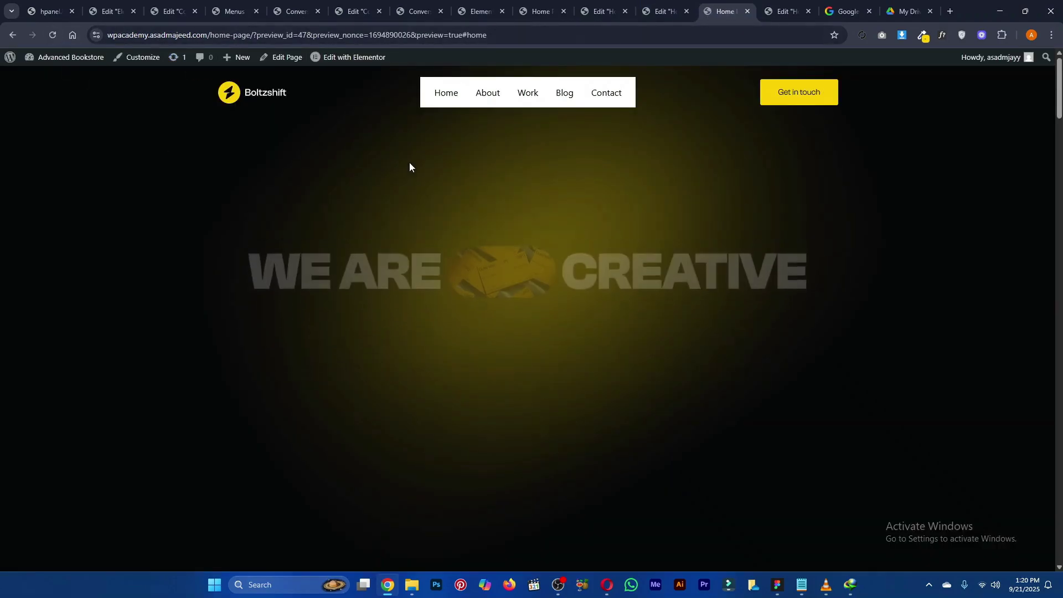
pyautogui.scroll(-10, 410, 163)
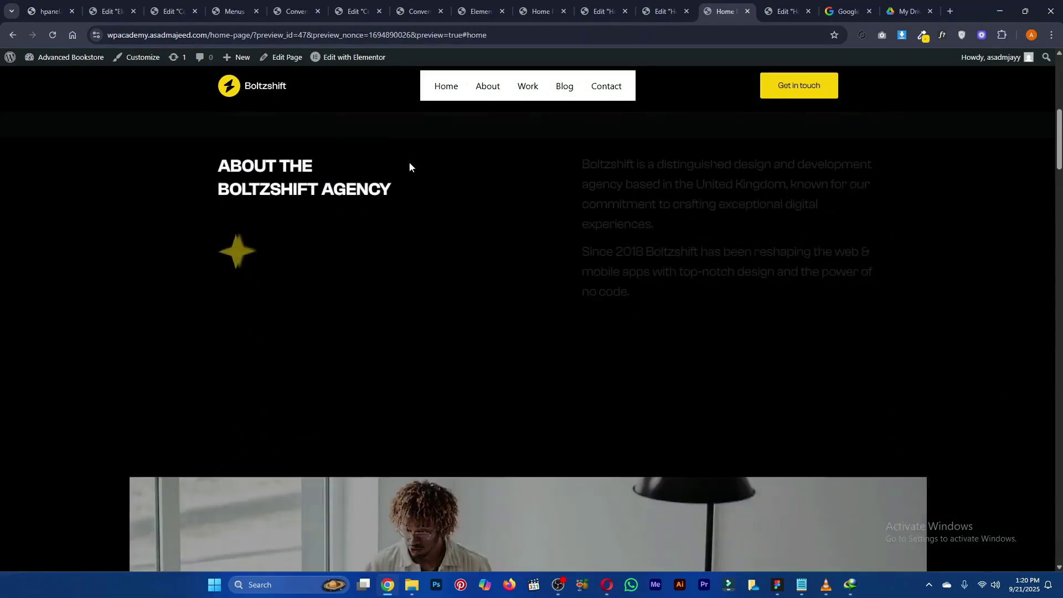
pyautogui.scroll(8, 410, 162)
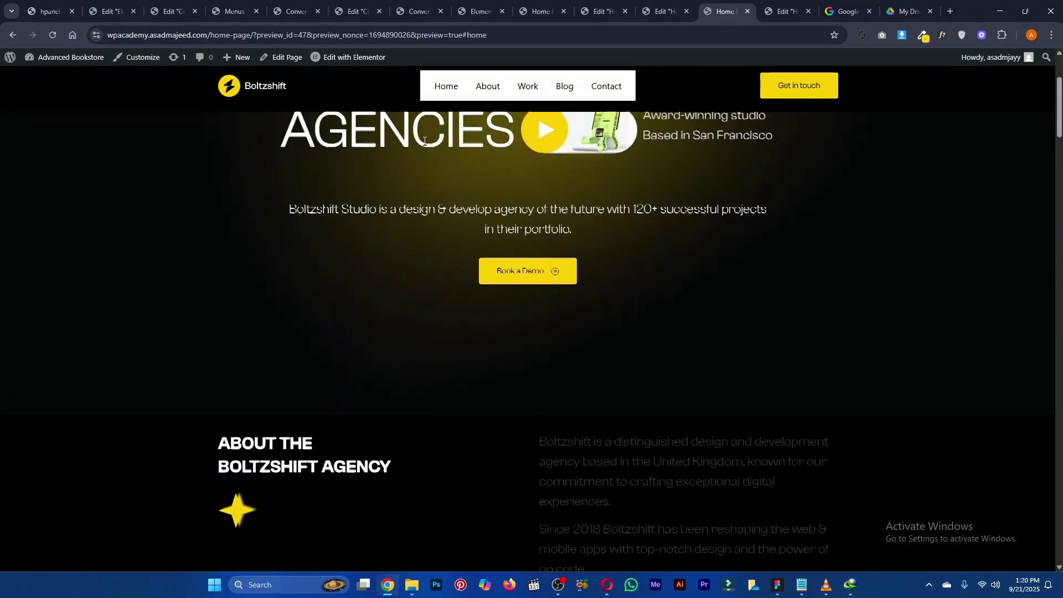
pyautogui.scroll(-4, 424, 141)
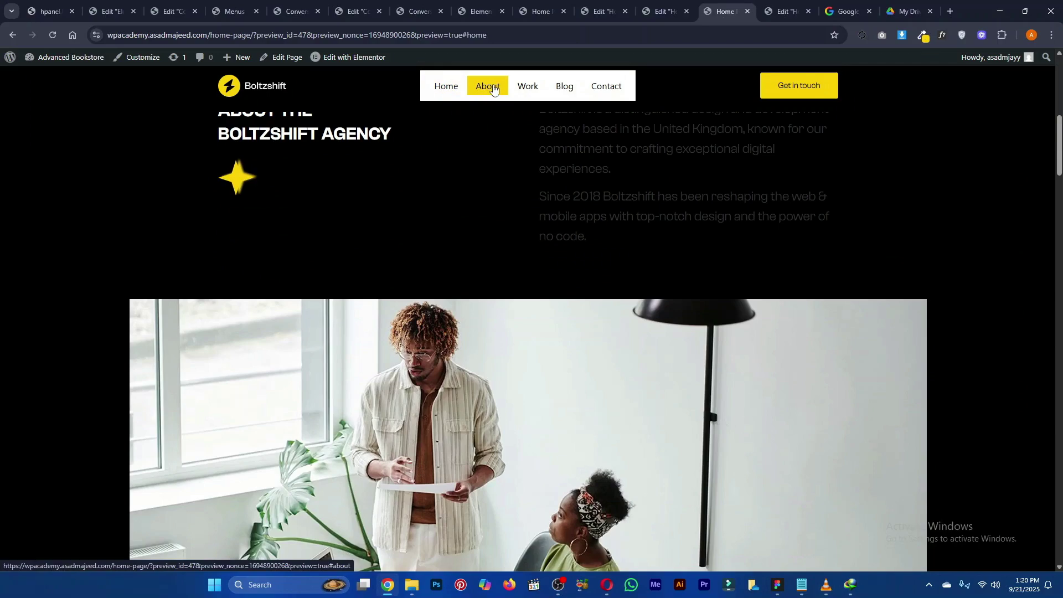
pyautogui.scroll(3, 470, 101)
pyautogui.scroll(5, 465, 138)
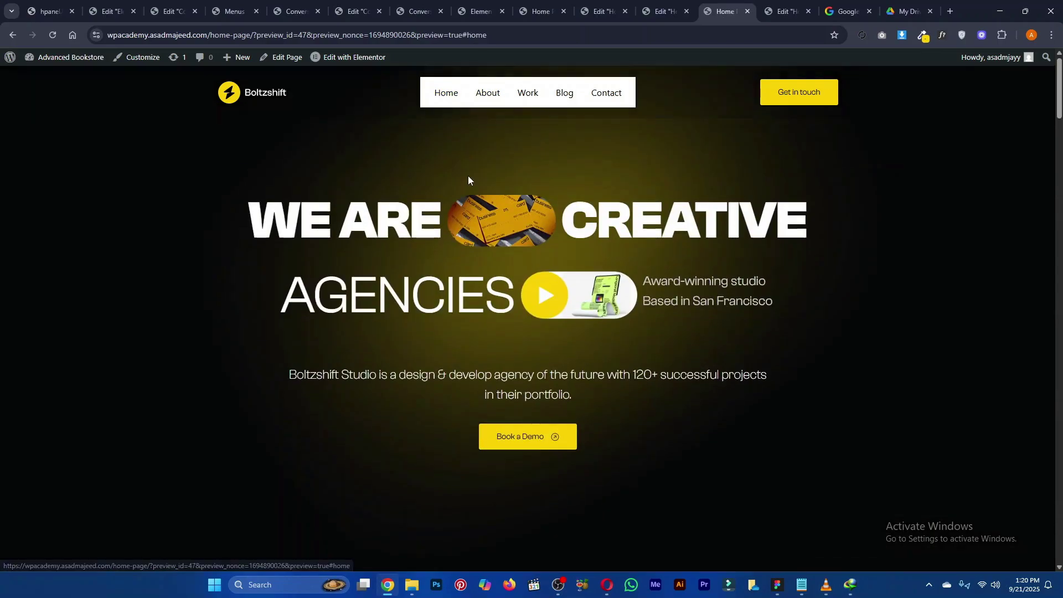
# Test the header's About and Home links and examine the sticky header over the project sections of the home page
pyautogui.click(487, 95)
pyautogui.click(464, 94)
pyautogui.click(480, 93)
pyautogui.click(452, 92)
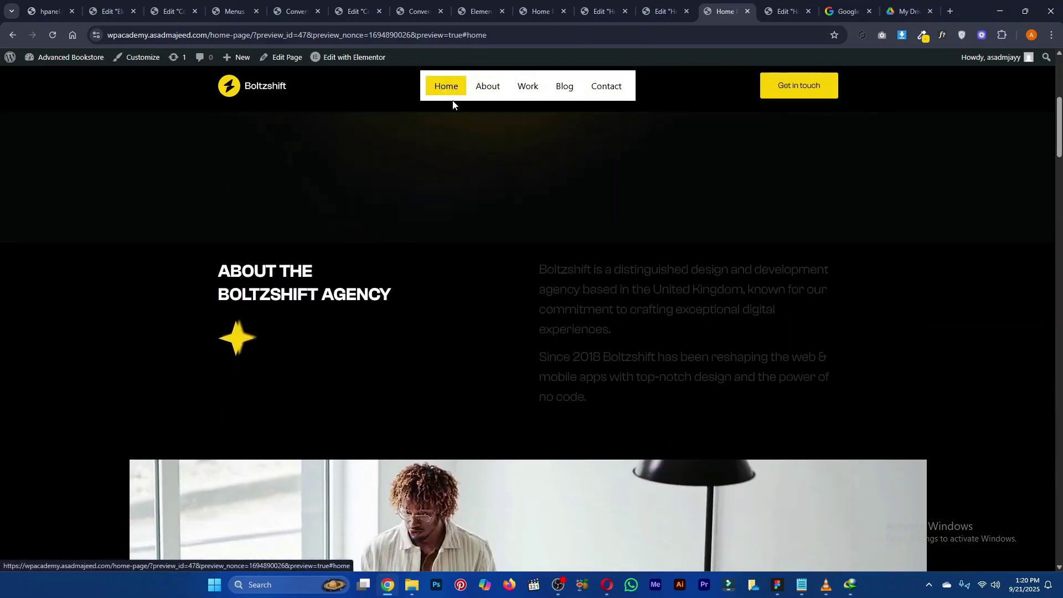
pyautogui.scroll(-8, 662, 218)
pyautogui.scroll(-15, 663, 219)
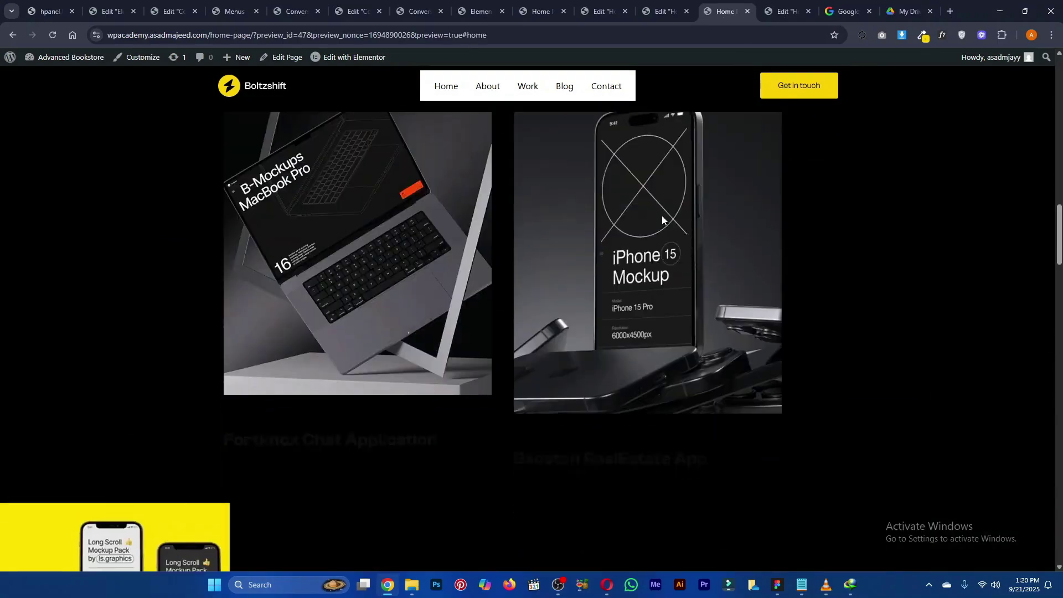
pyautogui.scroll(15, 661, 223)
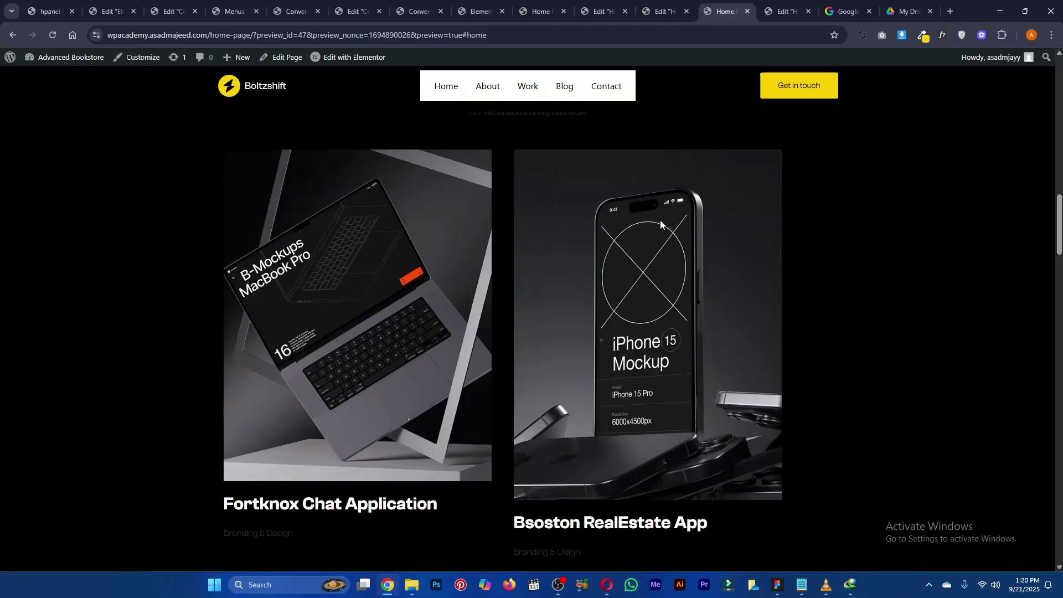
pyautogui.scroll(5, 660, 219)
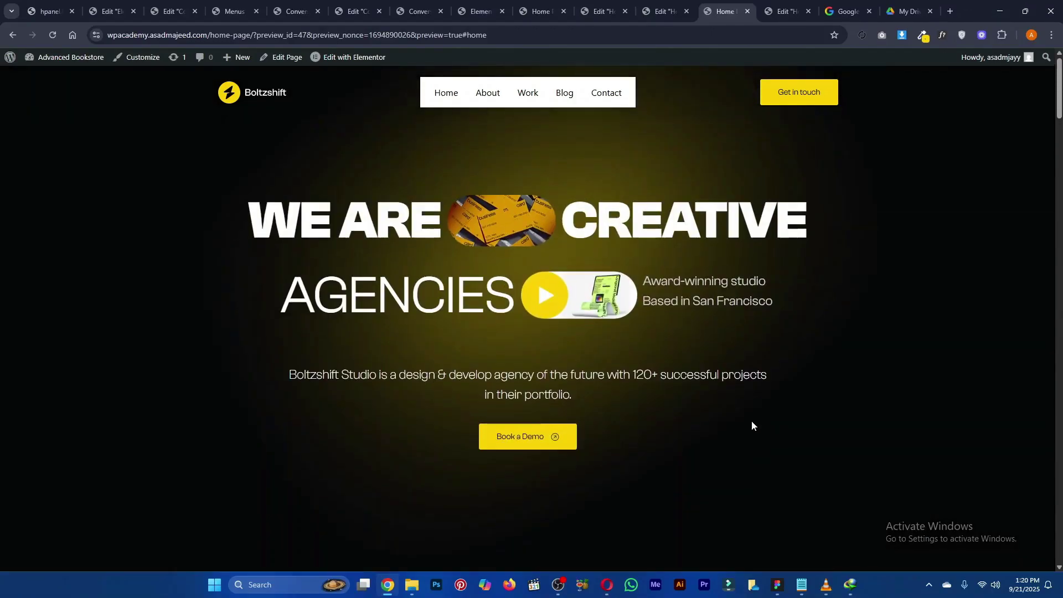
pyautogui.click(564, 585)
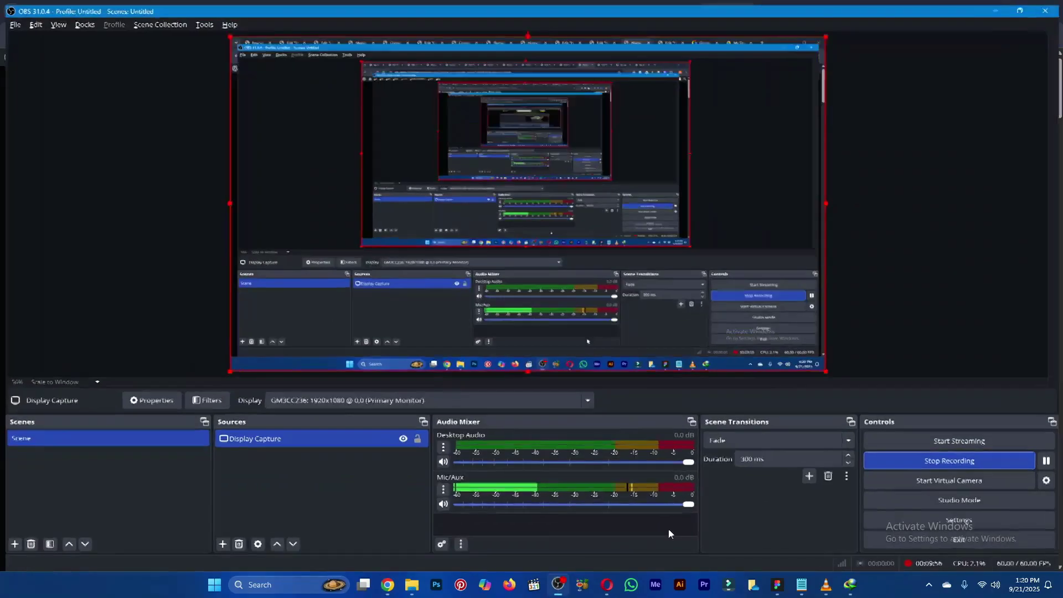
pyautogui.click(944, 464)
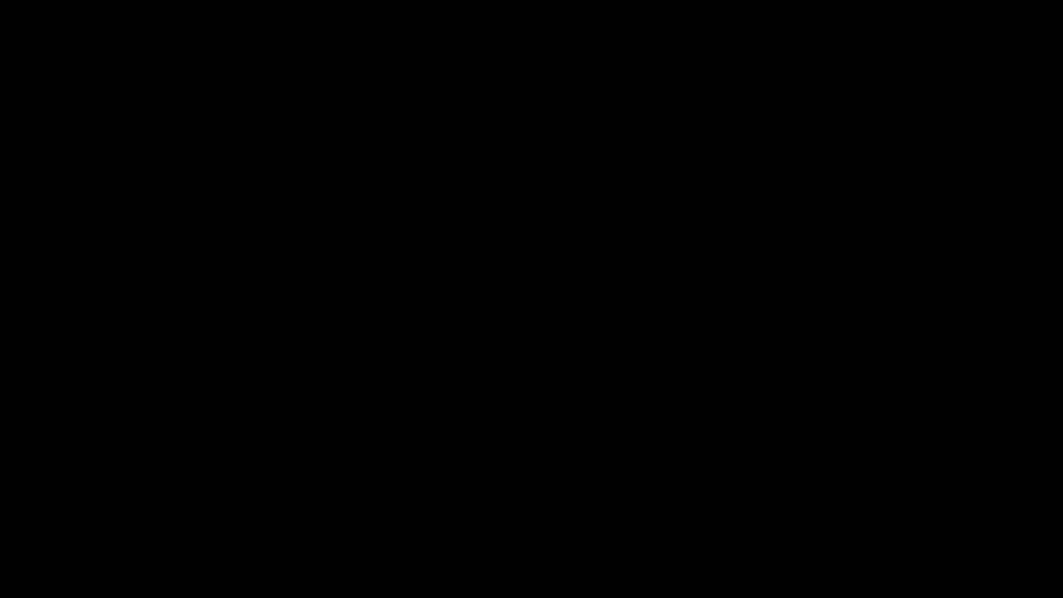